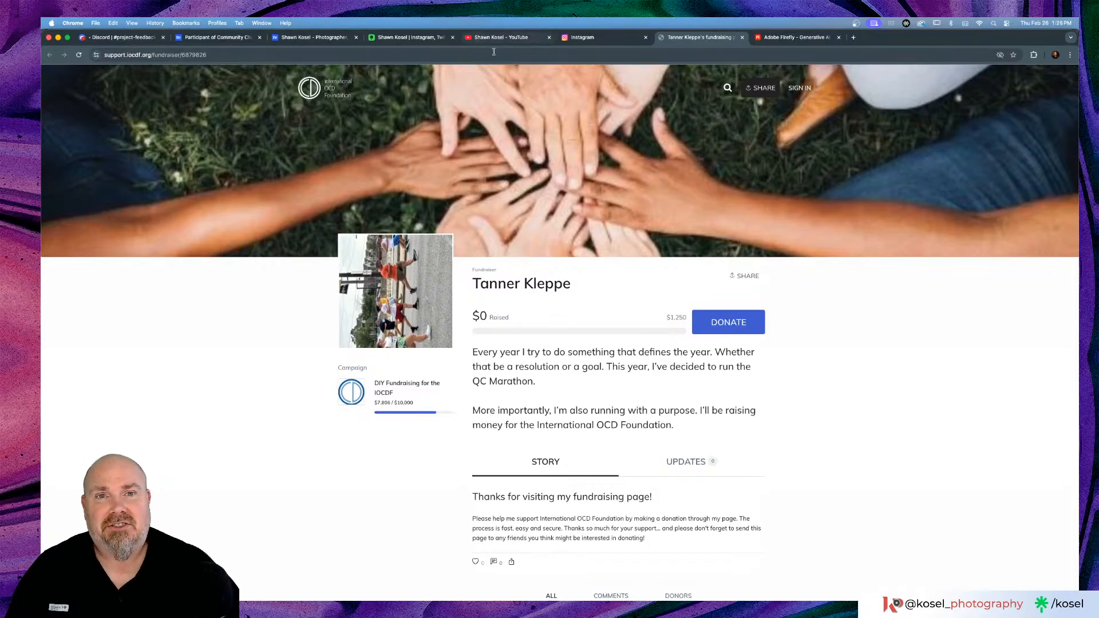
Step: Switch to Adobe Firefly and open the recent board named after the marathon fundraiser from Firefly Boards
left_click(793, 39)
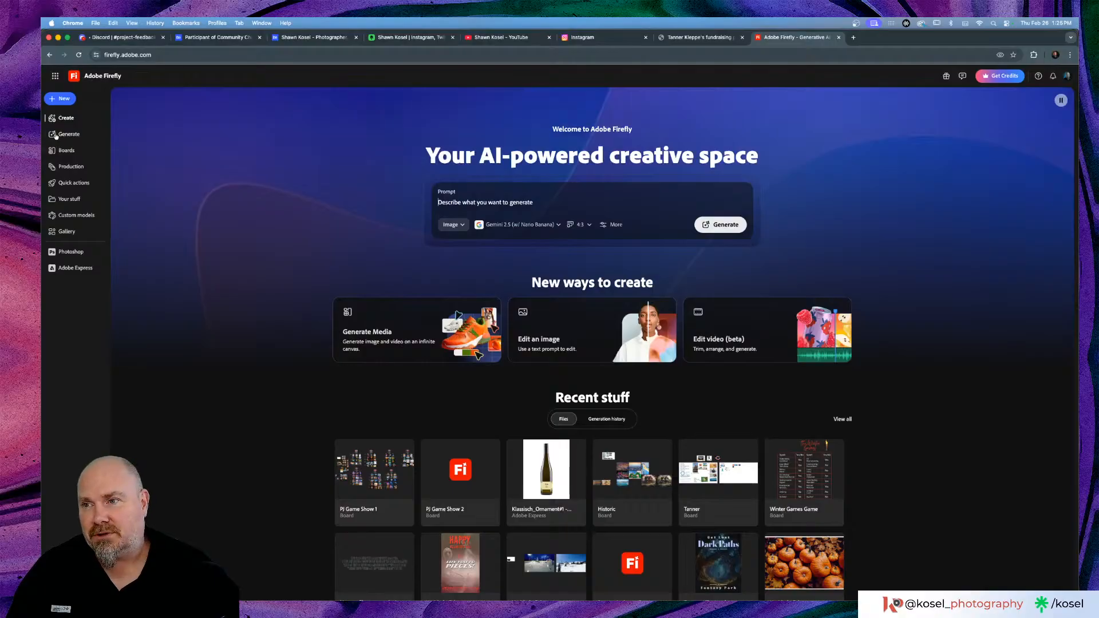
left_click(67, 150)
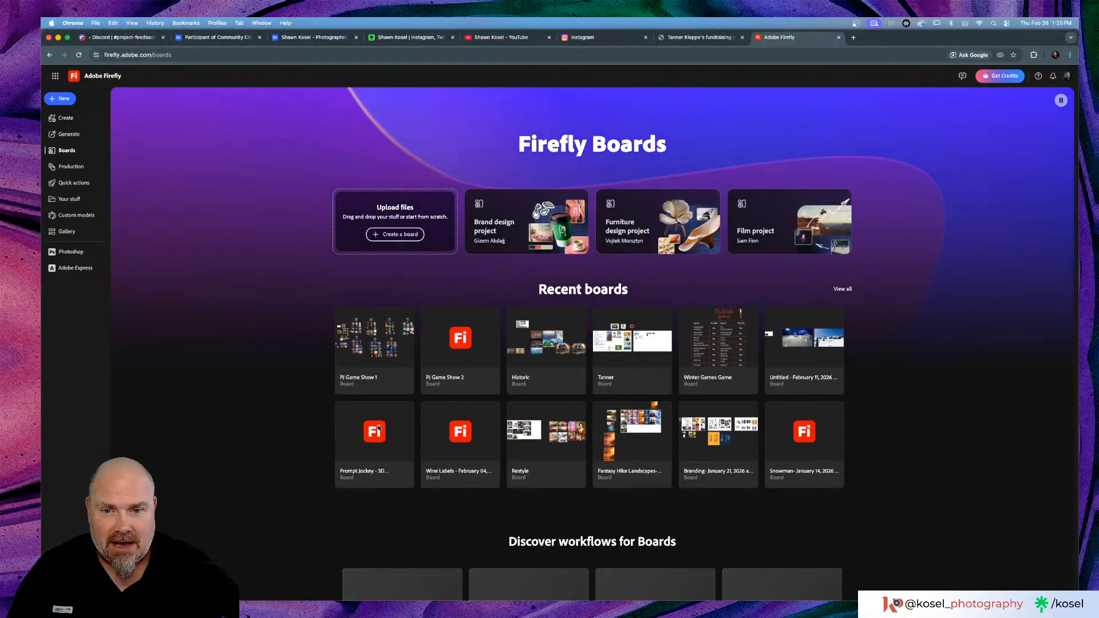
left_click(627, 348)
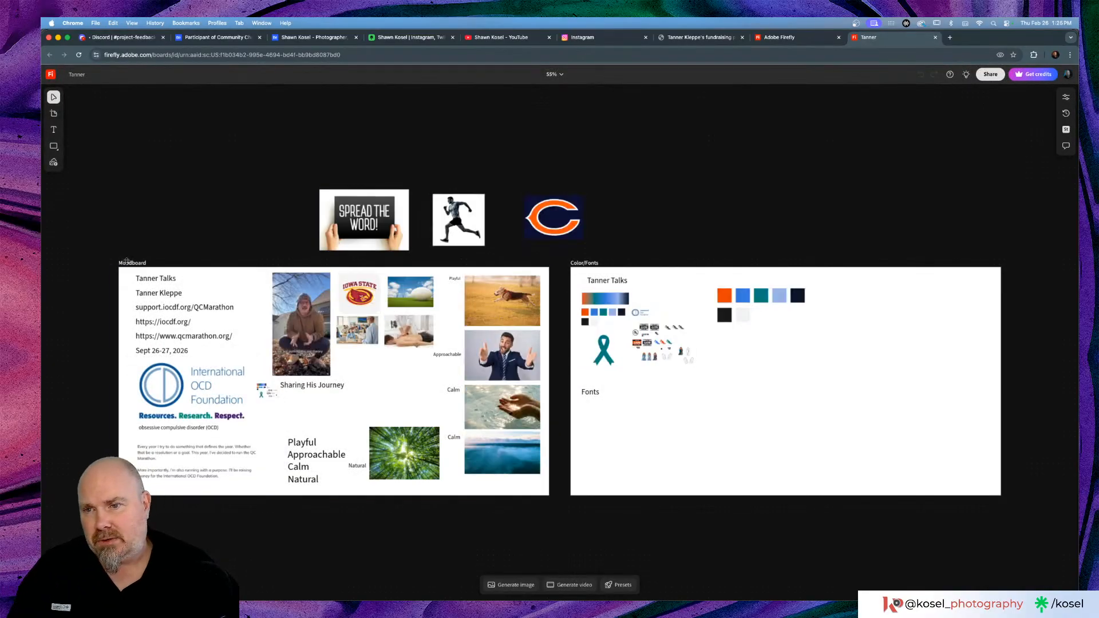
Step: Hide the dot grid on the board's canvas
scroll(127, 260, "left", 5)
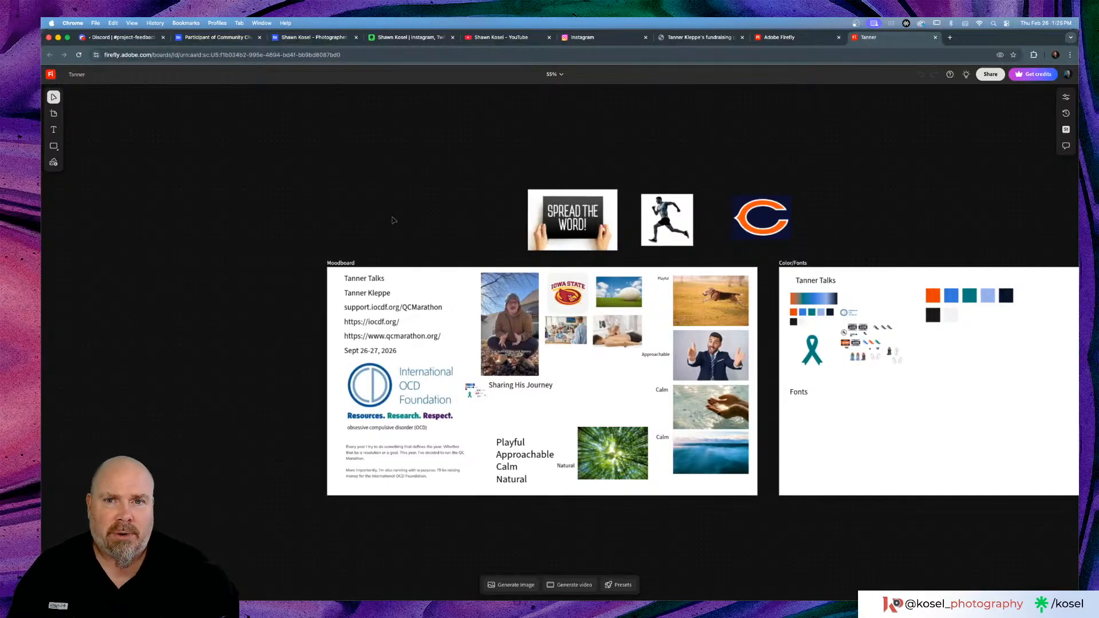
scroll(392, 222, "up", 4)
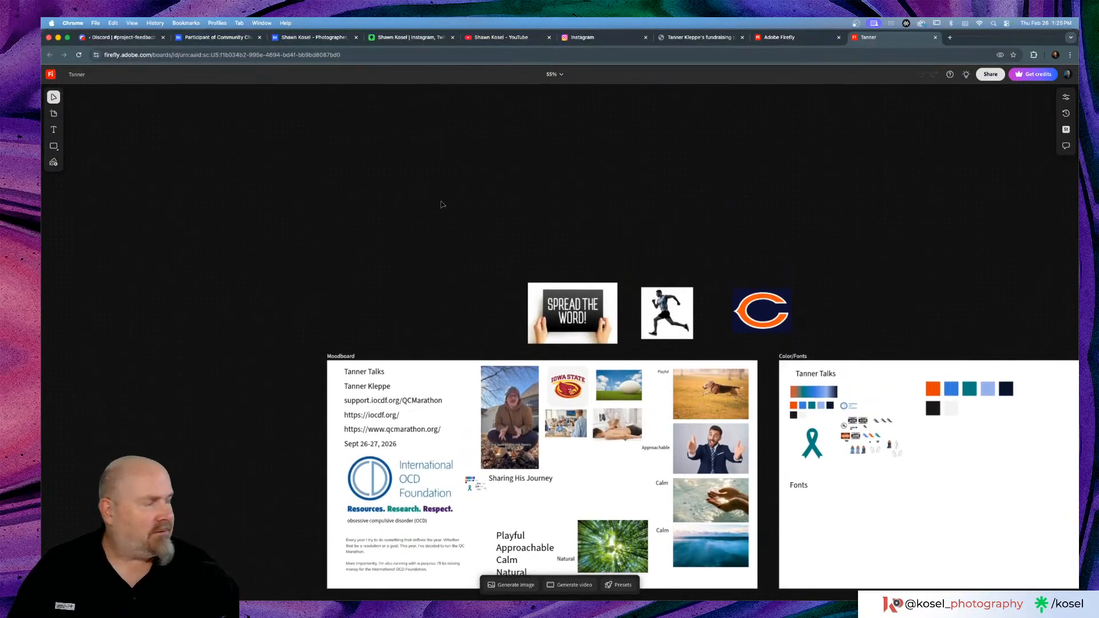
key("shift+0")
key("super+equal")
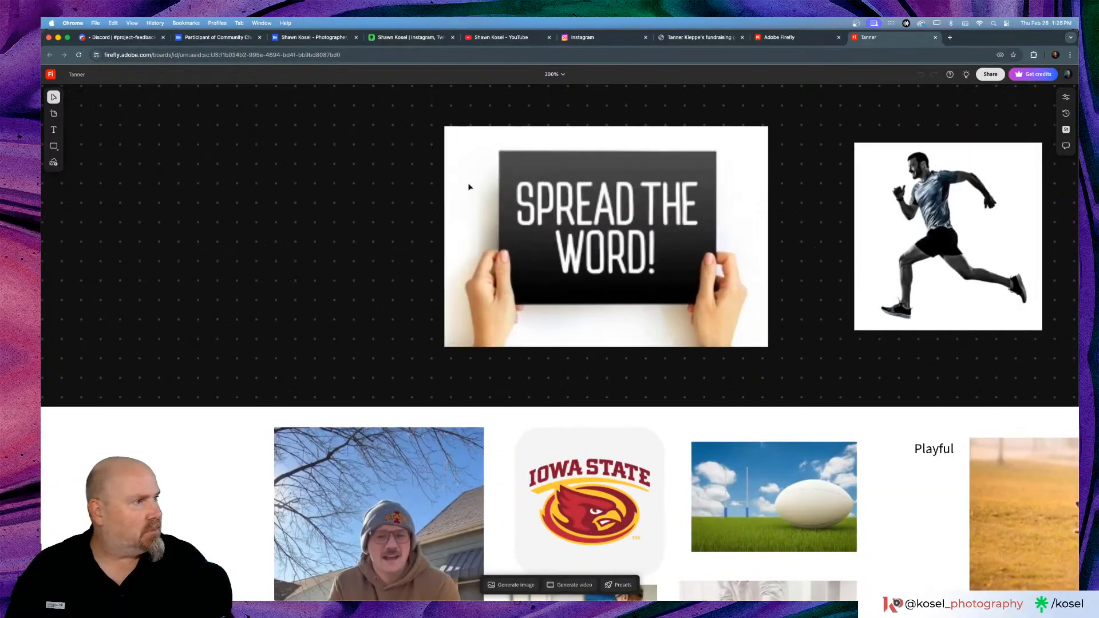
scroll(220, 278, "up", 5)
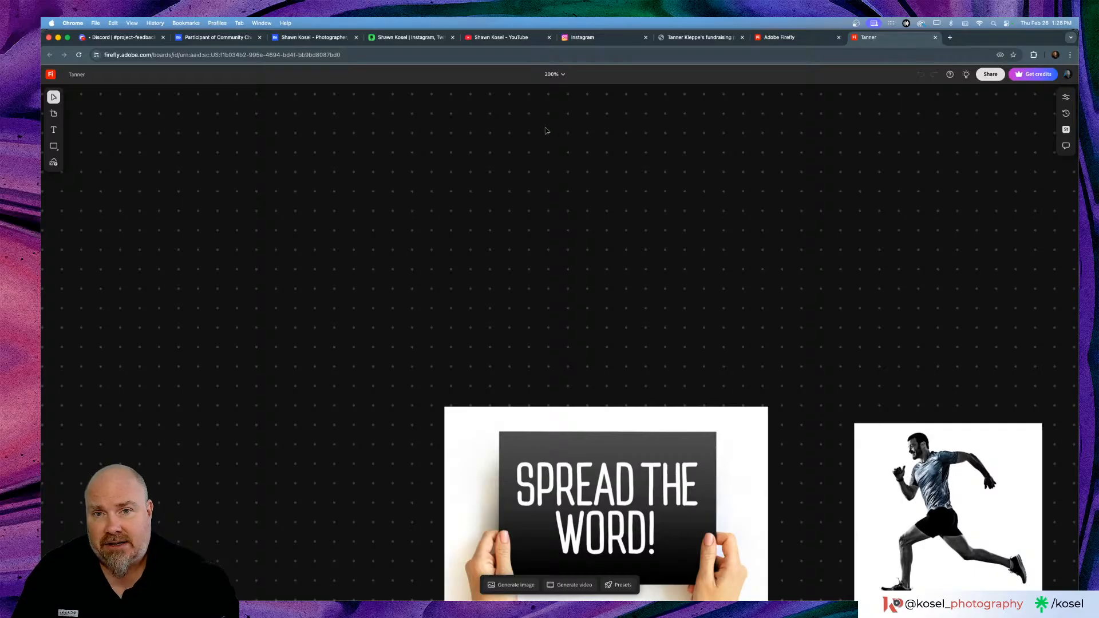
scroll(548, 131, "down", 5)
scroll(548, 130, "up", 4)
scroll(548, 130, "up", 1)
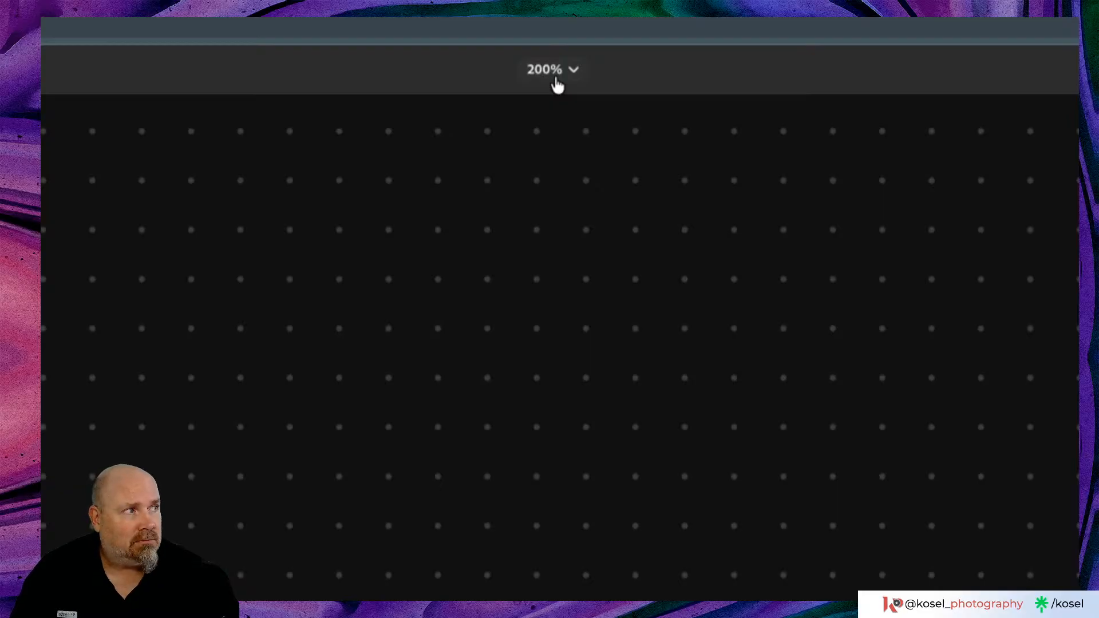
left_click(574, 70)
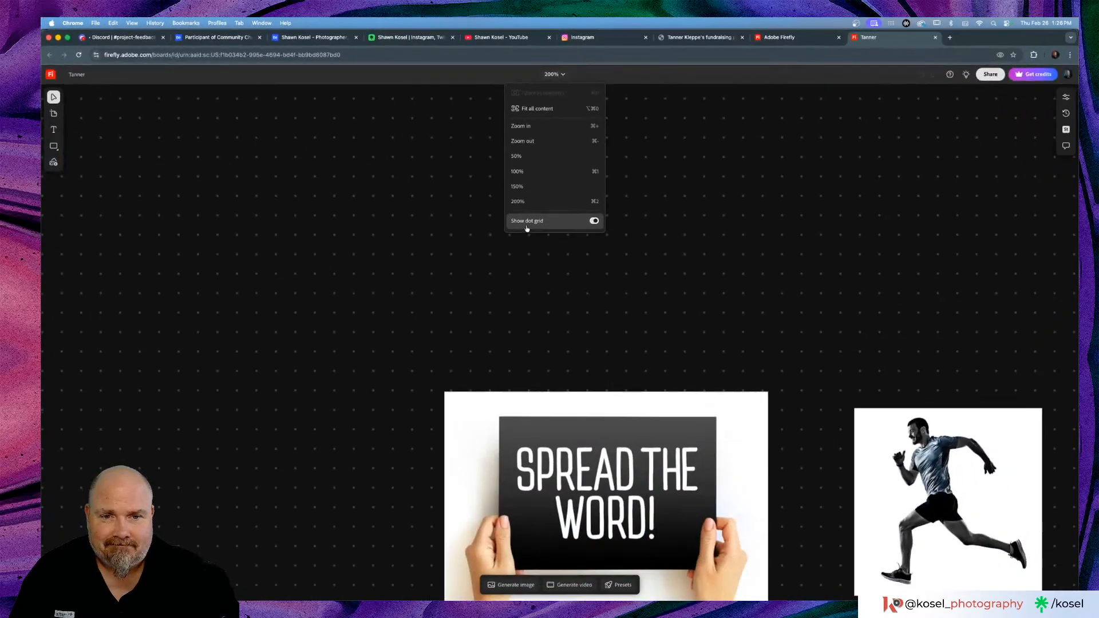
left_click(596, 222)
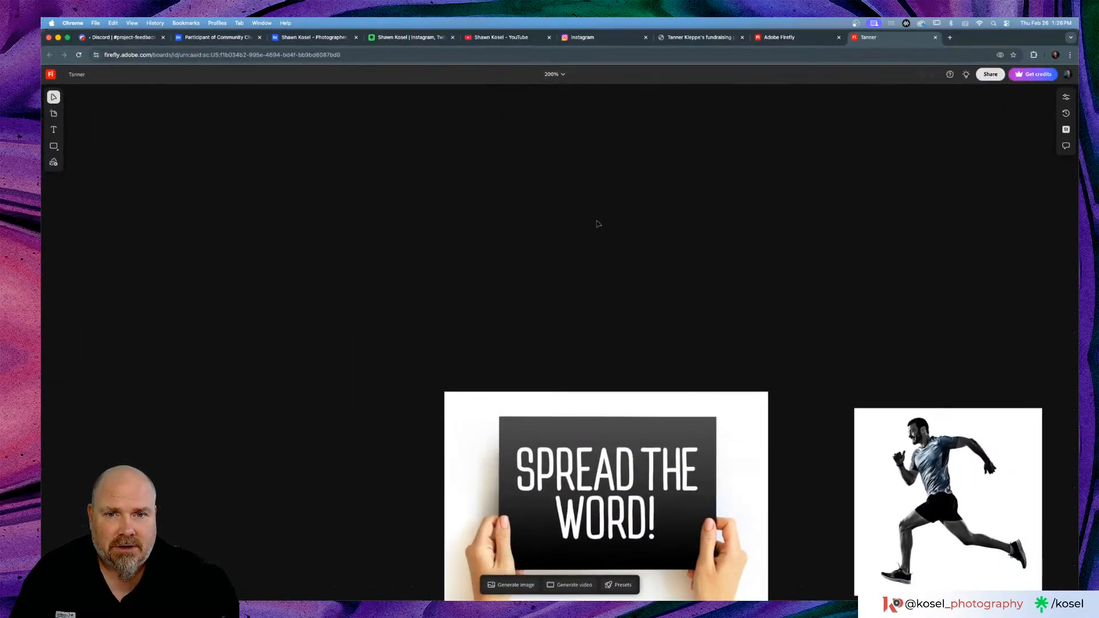
Step: Show the dot grid on the board's canvas again
scroll(597, 224, "down", 15)
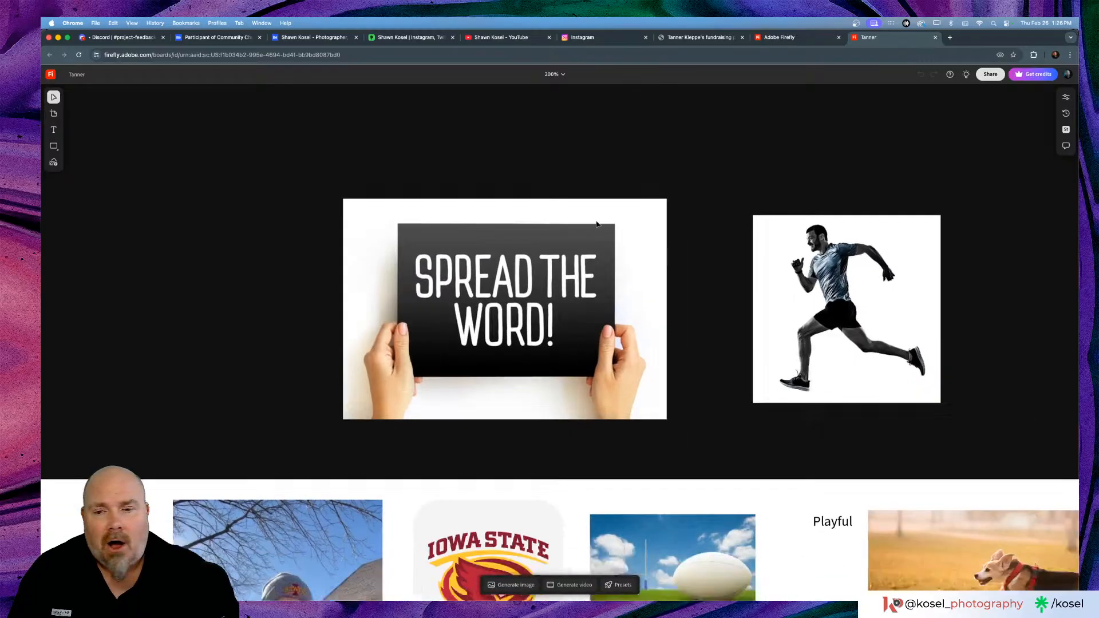
scroll(596, 225, "down", 1)
scroll(597, 225, "left", 1)
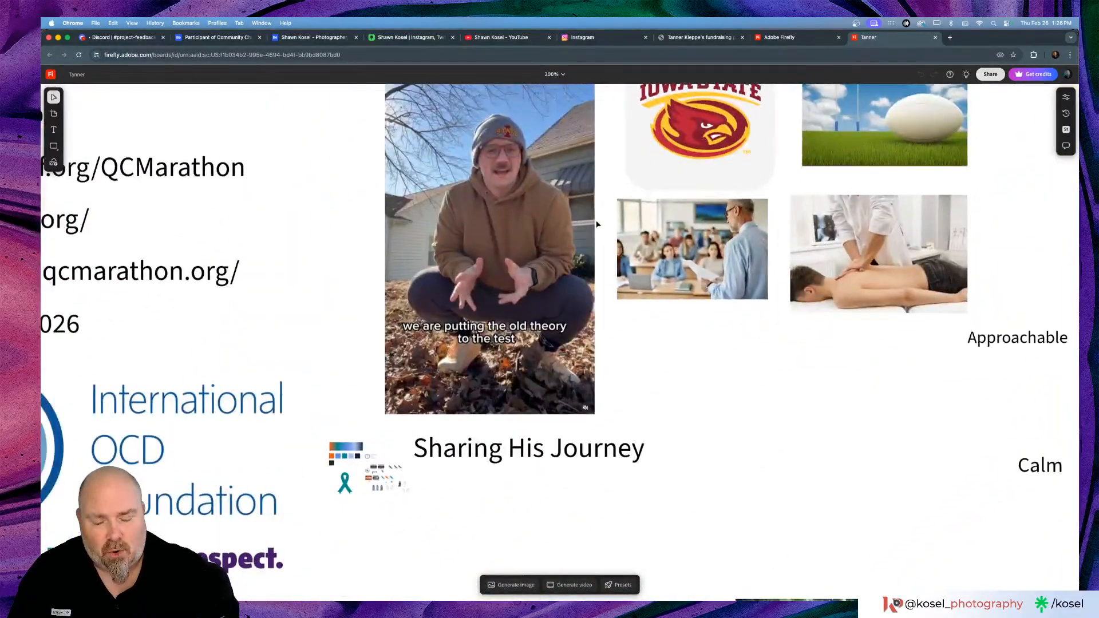
key("super+minus")
key("super+minus")
key("super+minus")
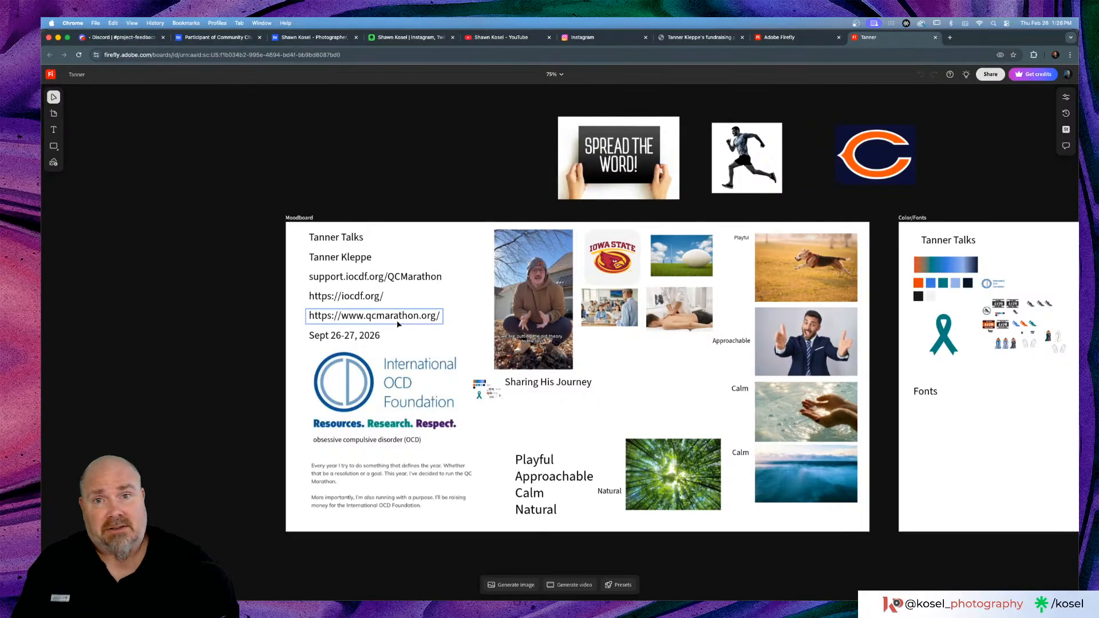
scroll(404, 195, "up", 4)
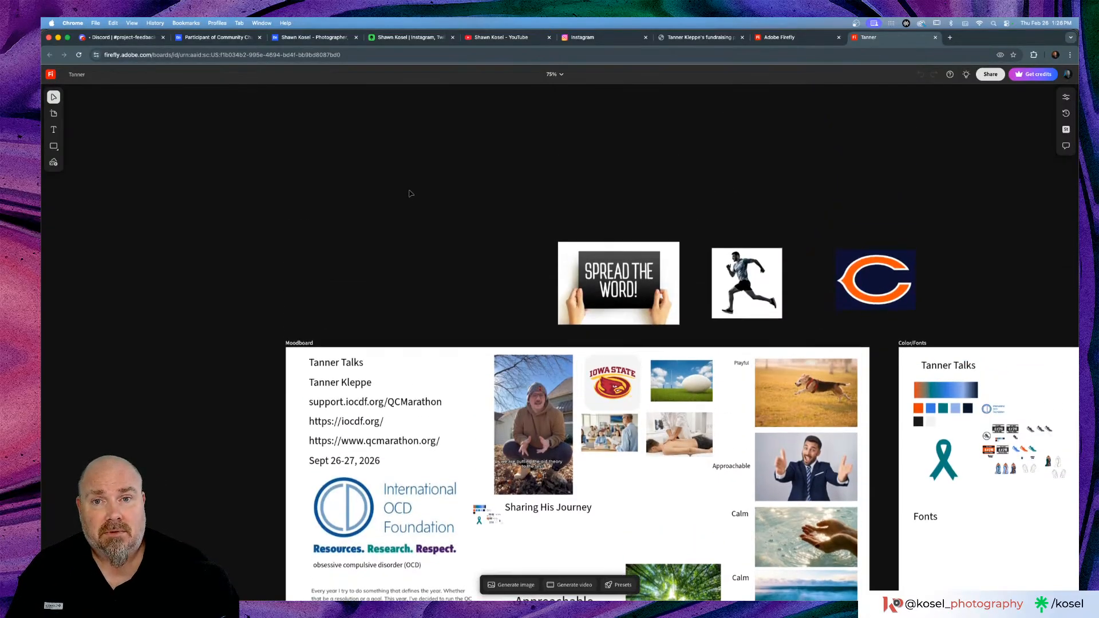
left_click(558, 74)
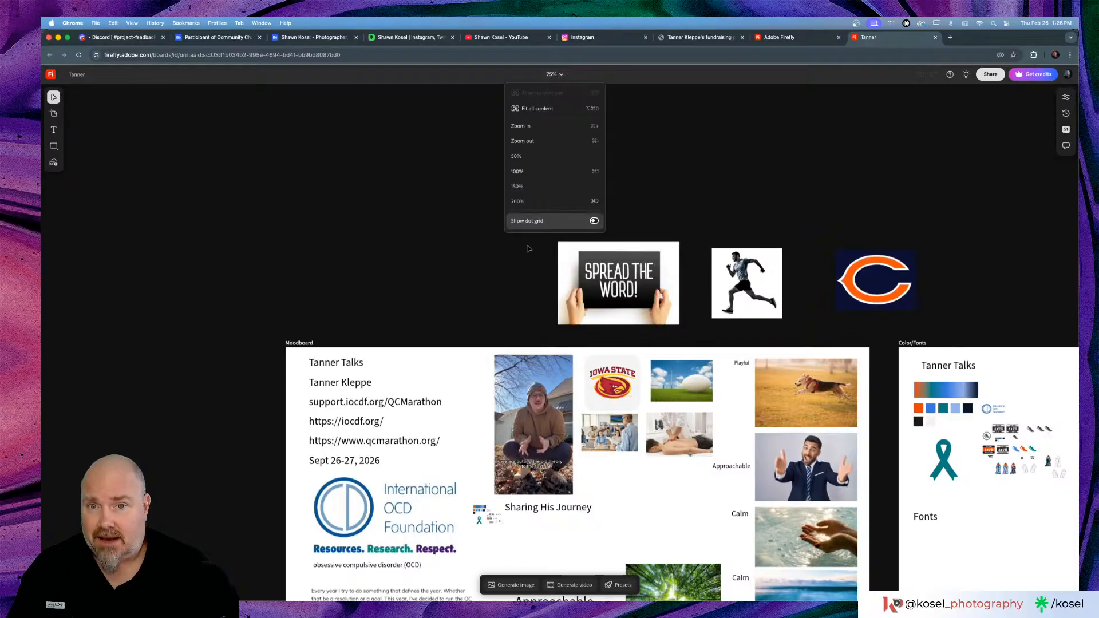
left_click(531, 222)
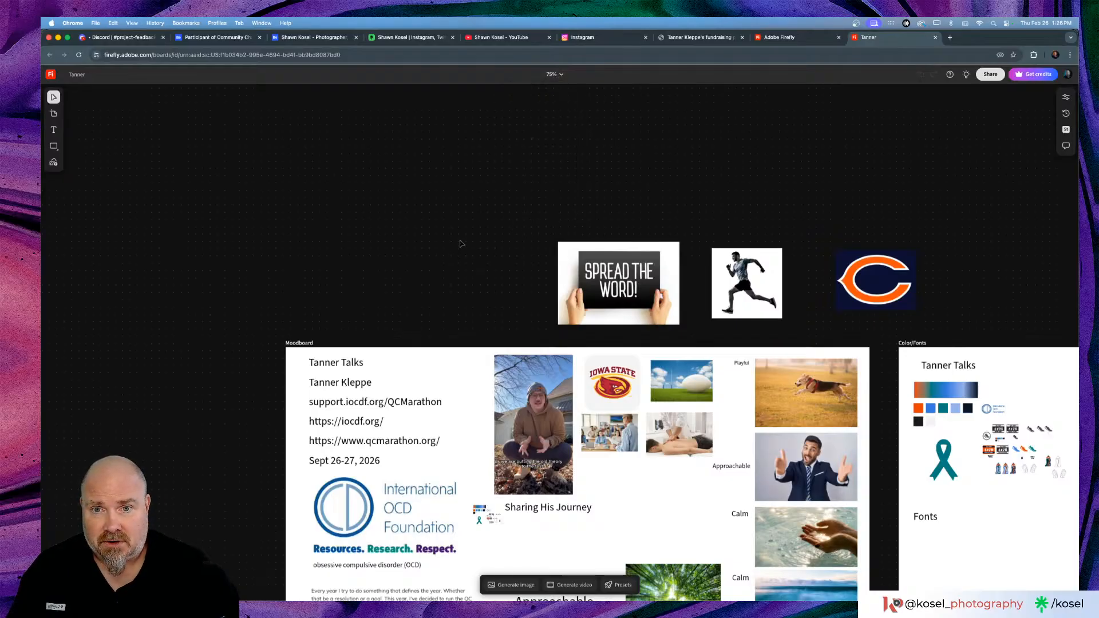
Step: Examine how the dot grid looks around the moodboard at different magnifications, from 300% to 150%
key("super+plus")
key("super+plus")
key("super+plus")
key("super+plus")
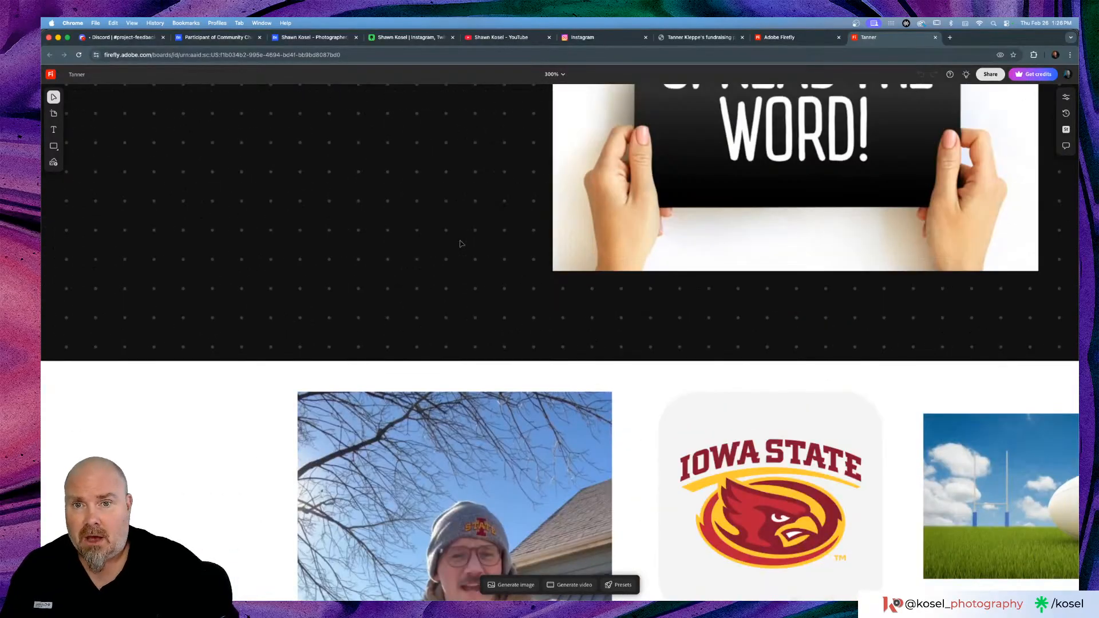
scroll(462, 244, "up", 3)
scroll(462, 244, "left", 3)
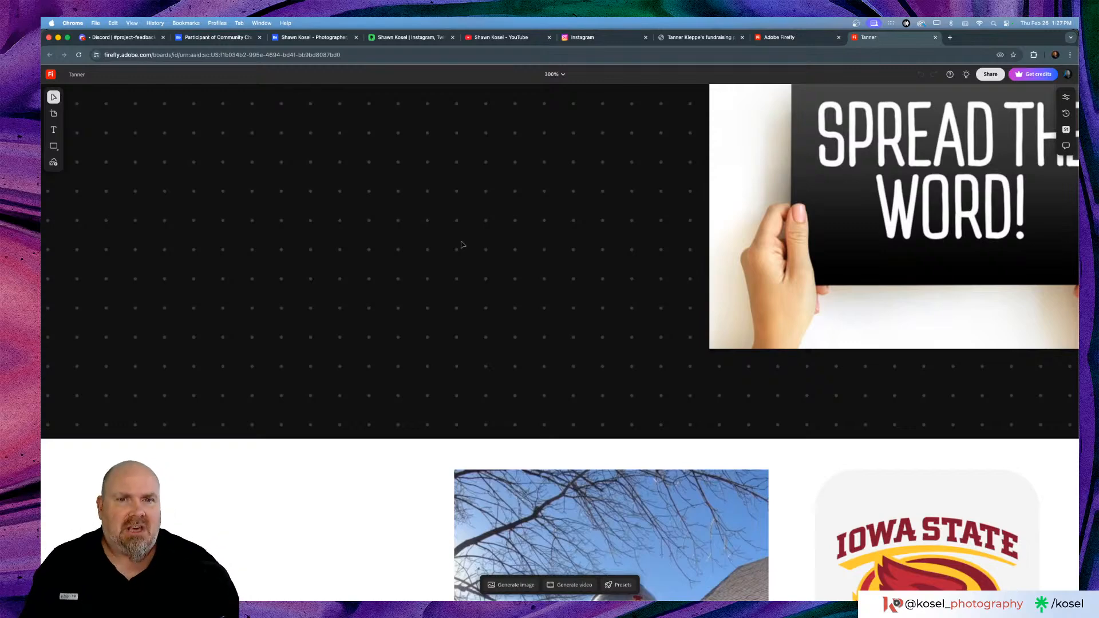
scroll(463, 245, "up", 3)
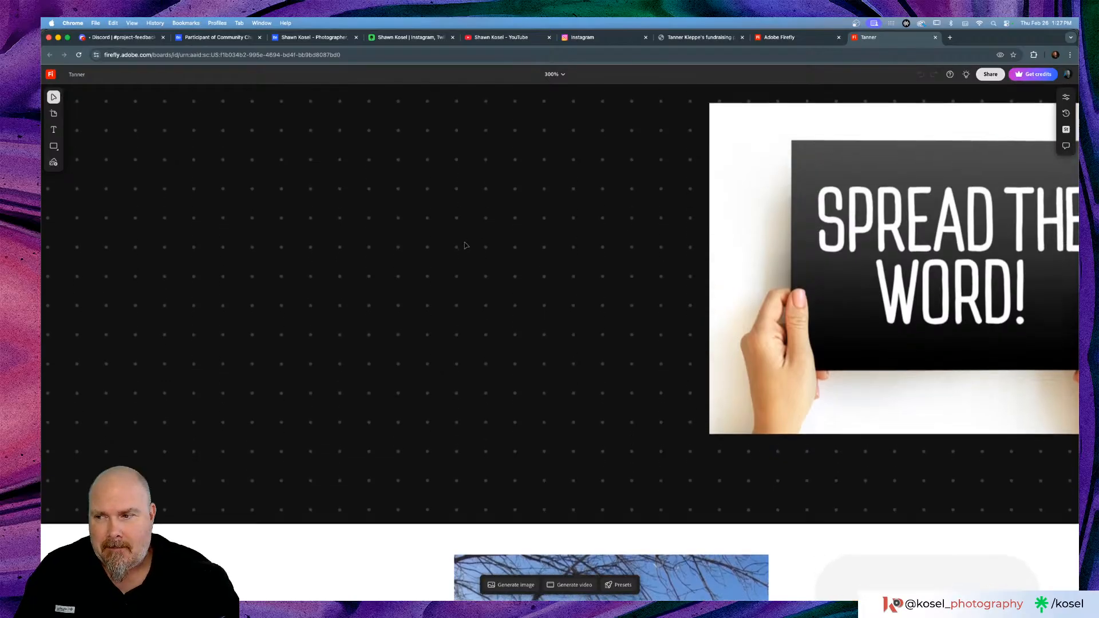
scroll(465, 245, "down", 3)
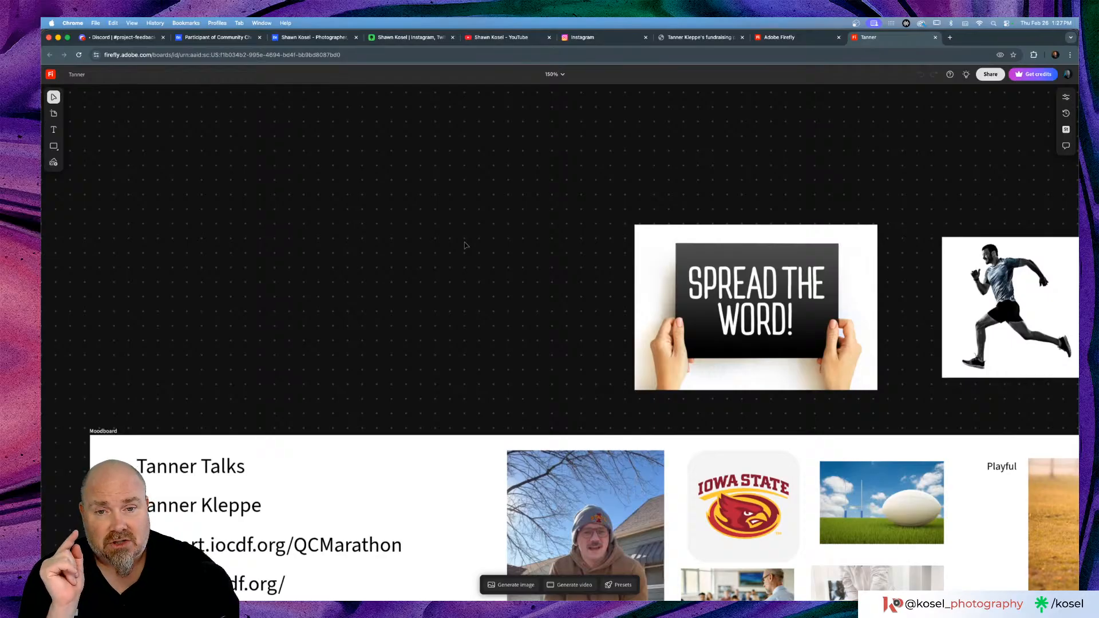
scroll(465, 245, "down", 5)
scroll(465, 245, "left", 3)
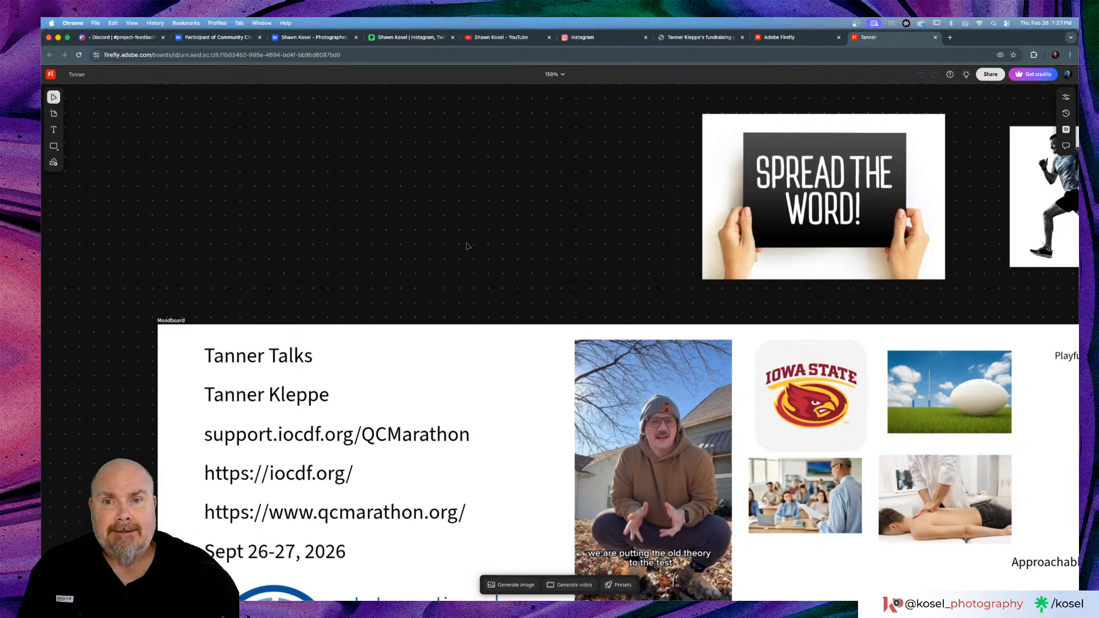
scroll(467, 246, "up", 3)
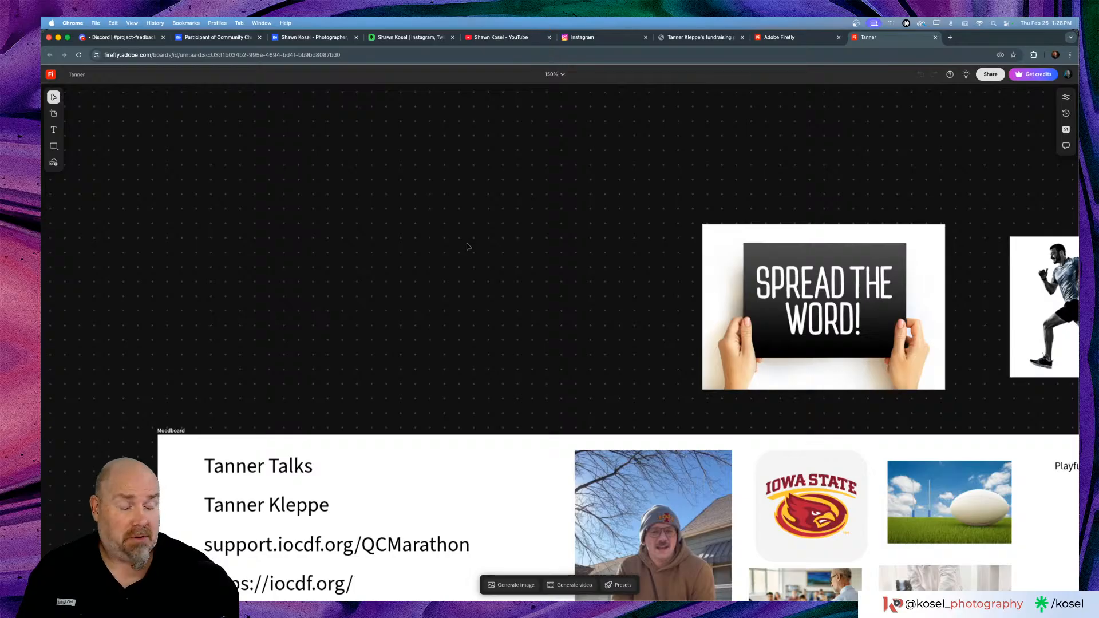
Step: Turn the canvas dot grid off with the board shown at 75% zoom
key("super+minus")
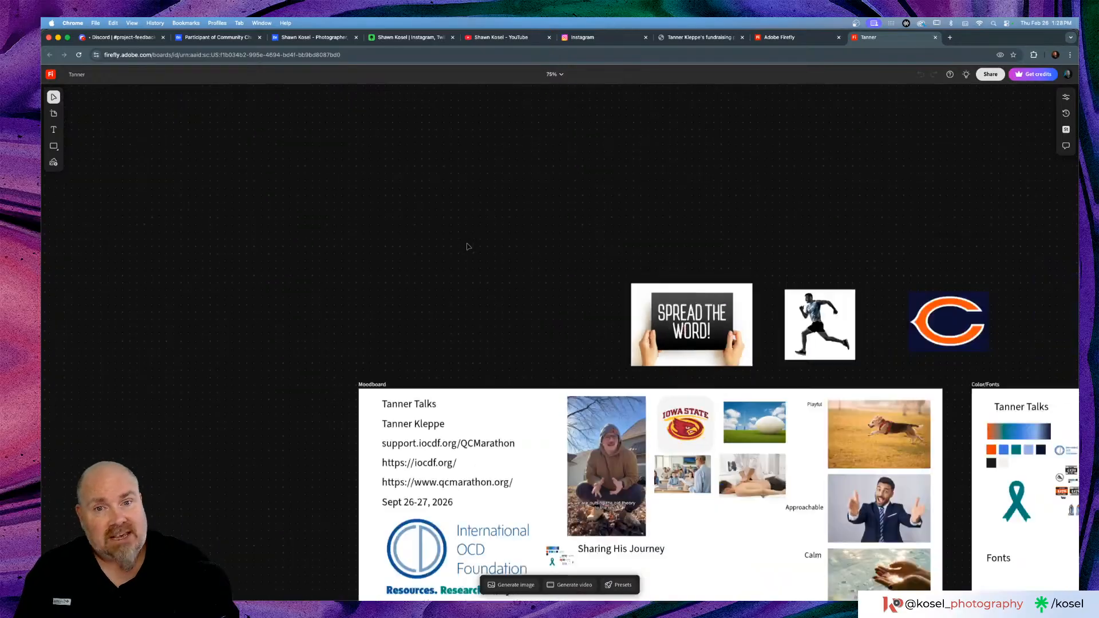
scroll(467, 246, "down", 5)
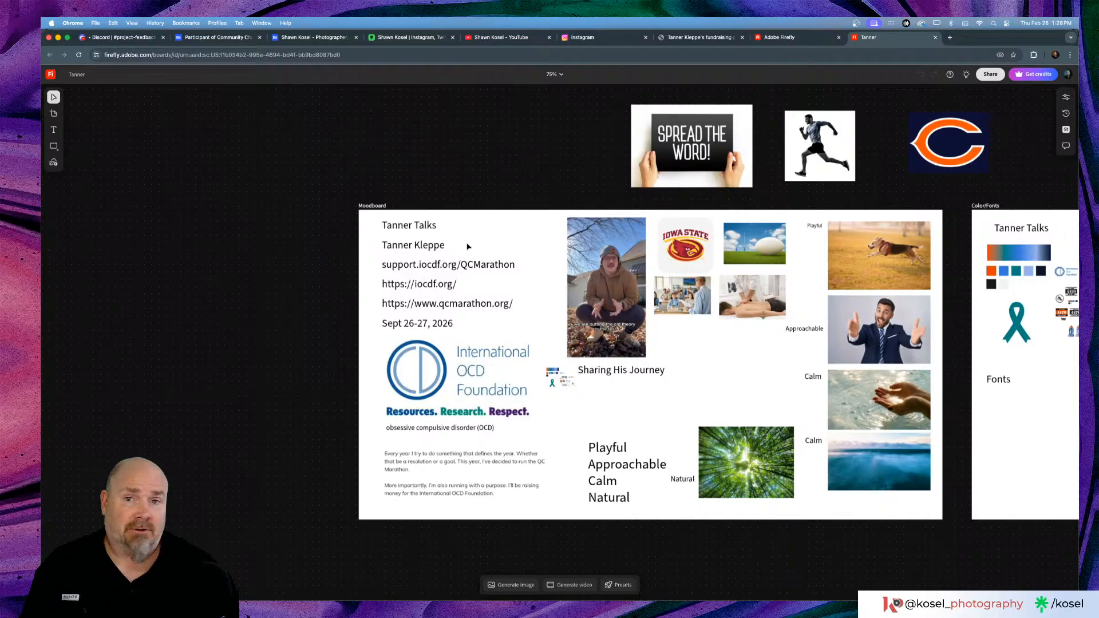
left_click(553, 74)
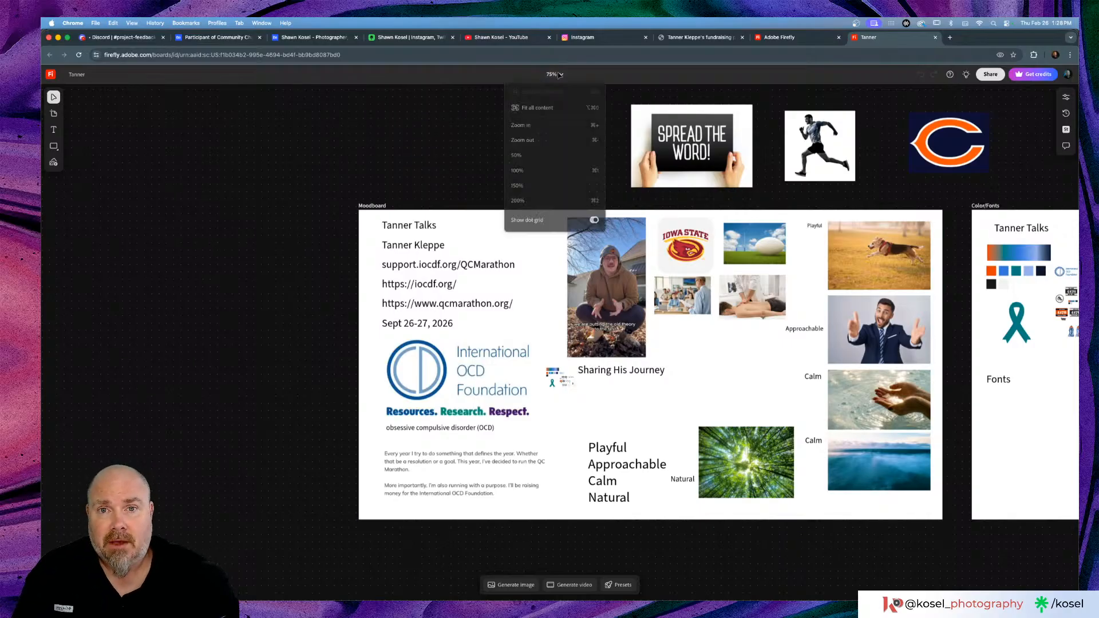
left_click(536, 223)
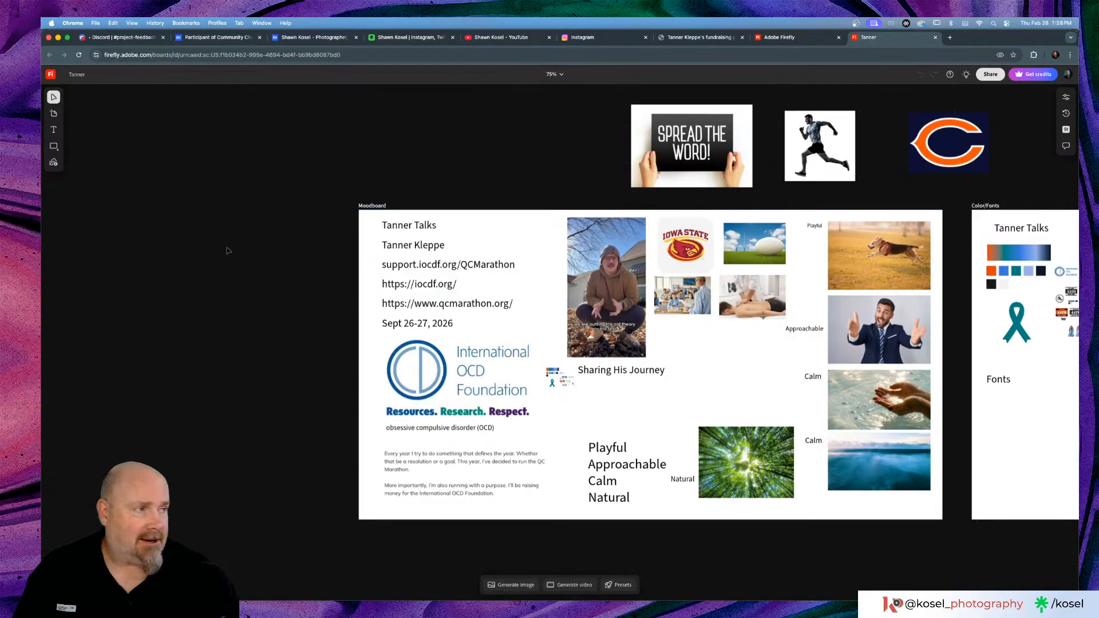
Step: Hide the interface to view the Moodboard and Color/Fonts artboards unobstructed, and restore it
scroll(228, 251, "right", 1)
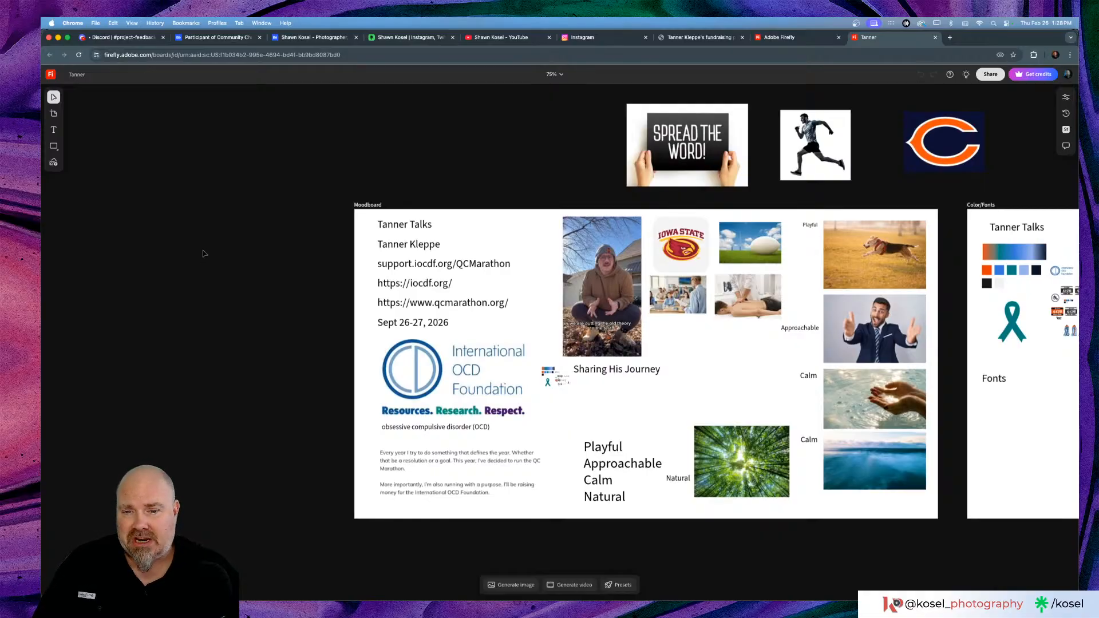
right_click(205, 254)
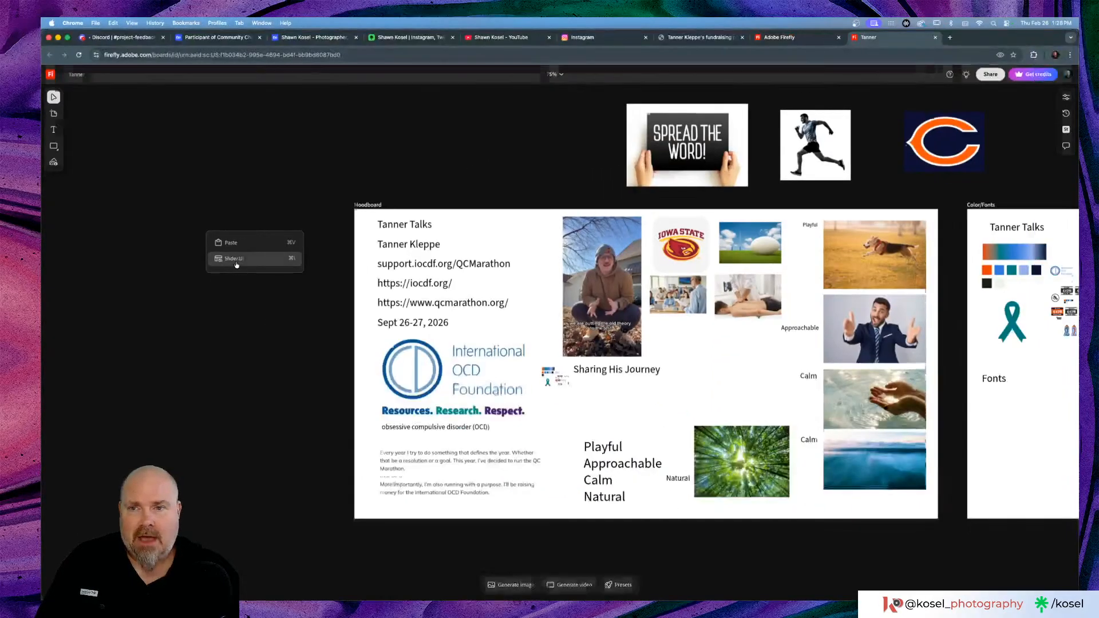
left_click(560, 309)
scroll(228, 256, "right", 10)
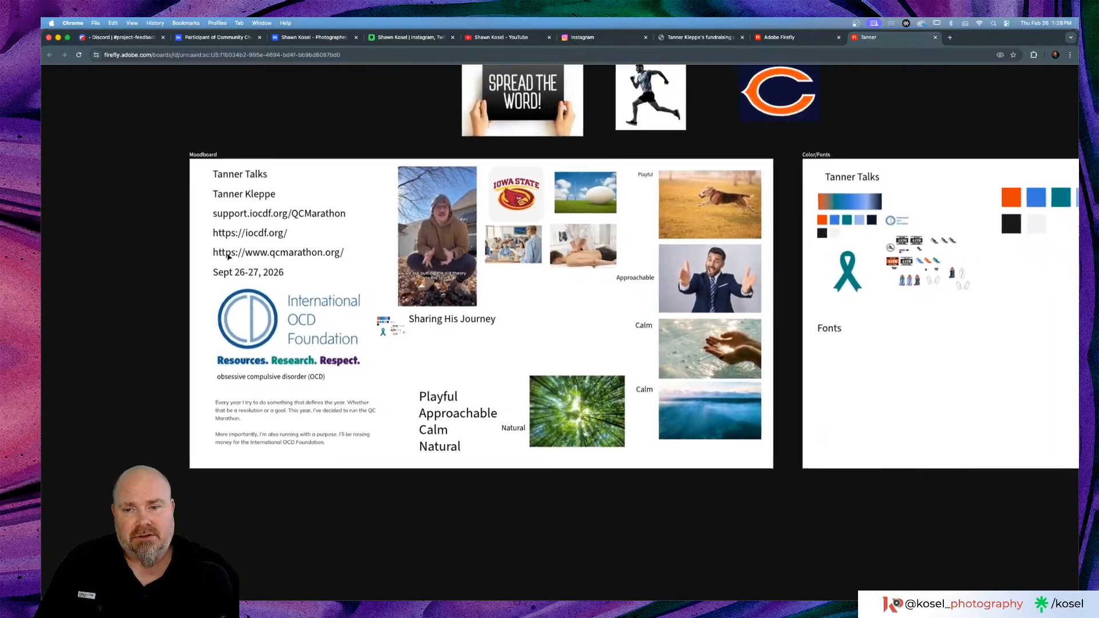
scroll(228, 257, "right", 2)
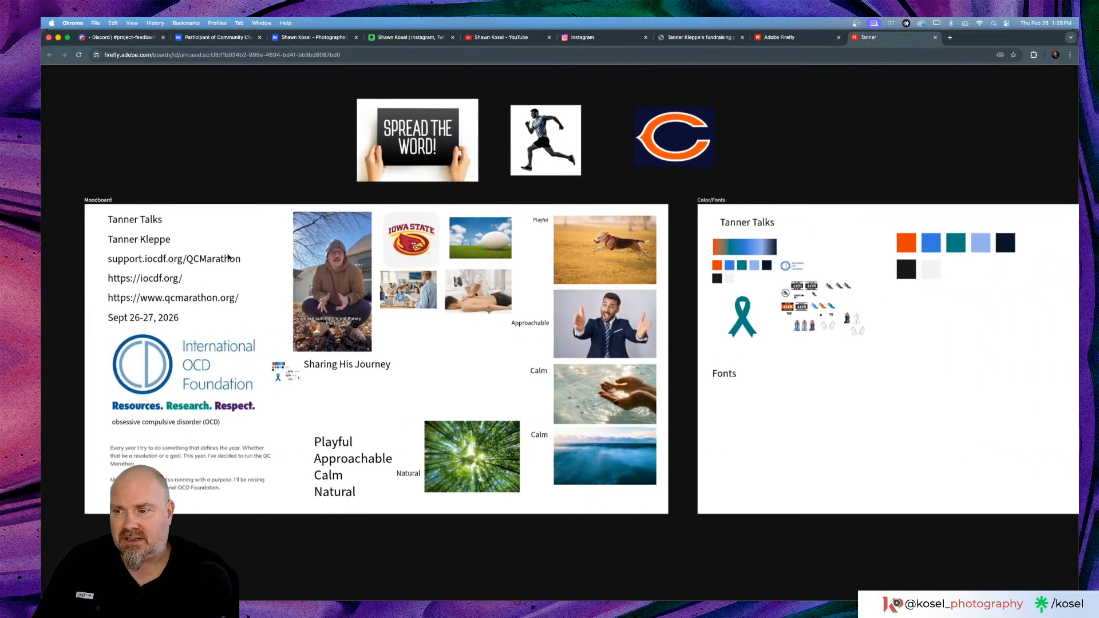
scroll(228, 257, "left", 10)
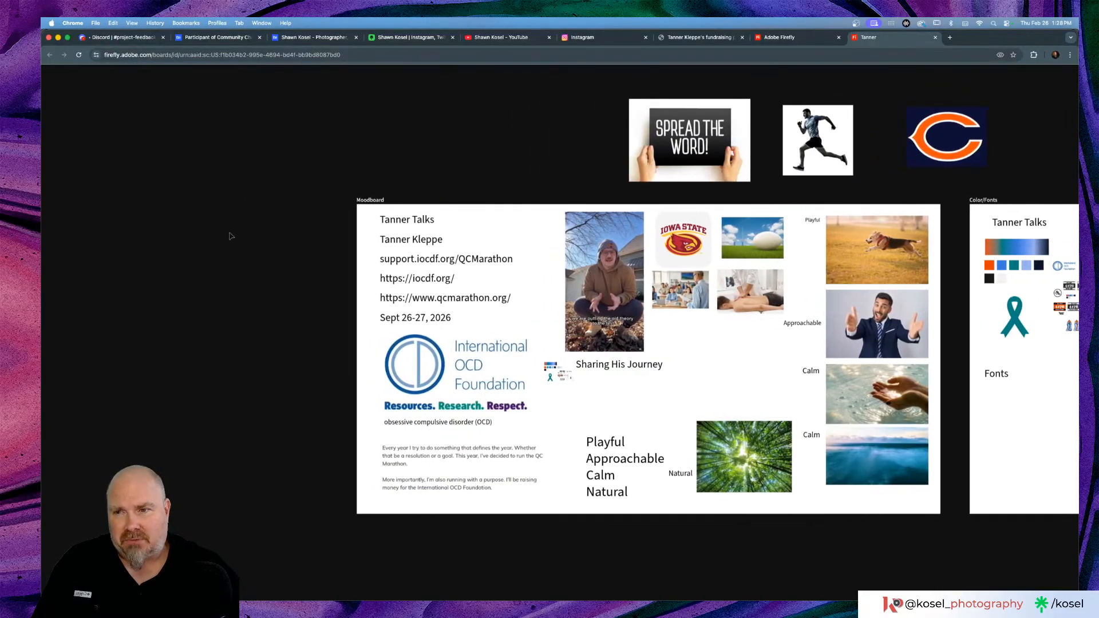
right_click(230, 234)
left_click(254, 241)
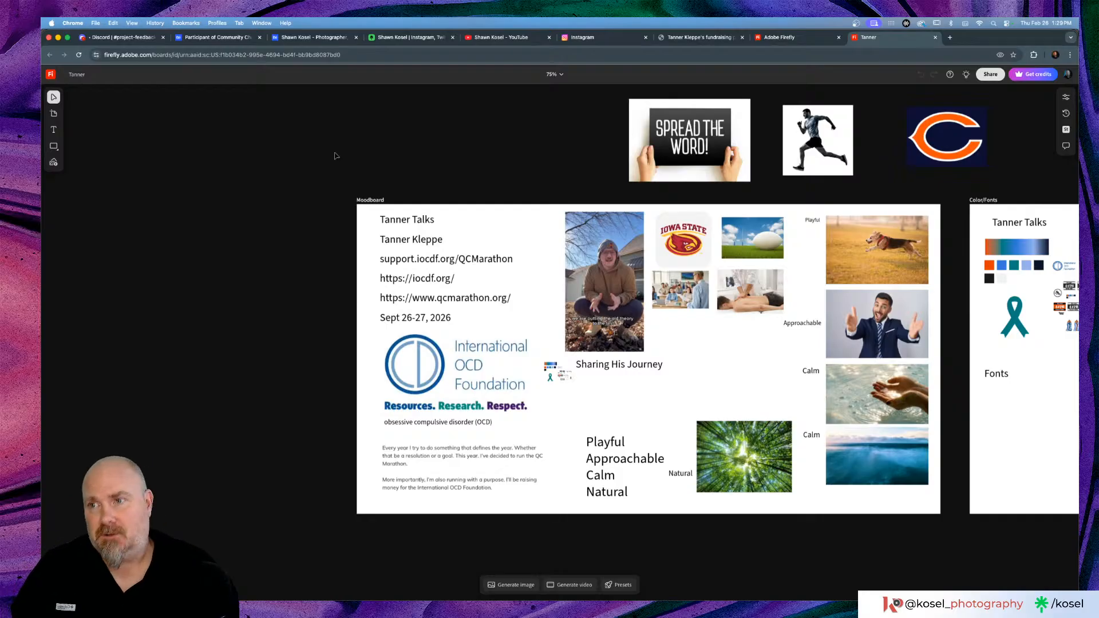
Step: View the Moodboard artboard's text, logo and images at 100% zoom
scroll(336, 156, "right", 3)
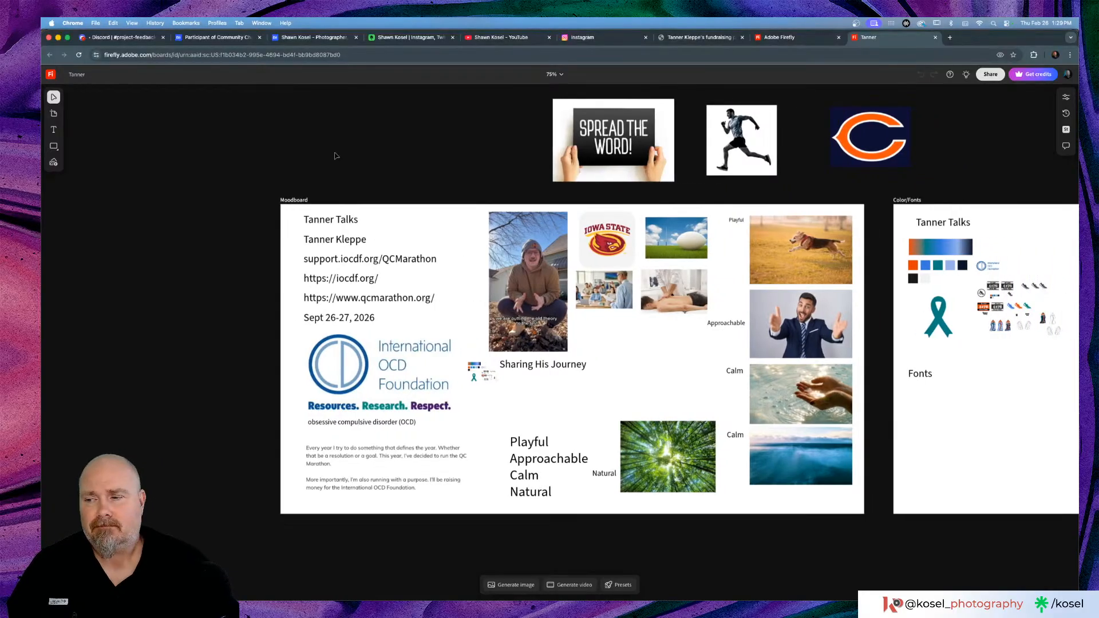
scroll(335, 156, "down", 1)
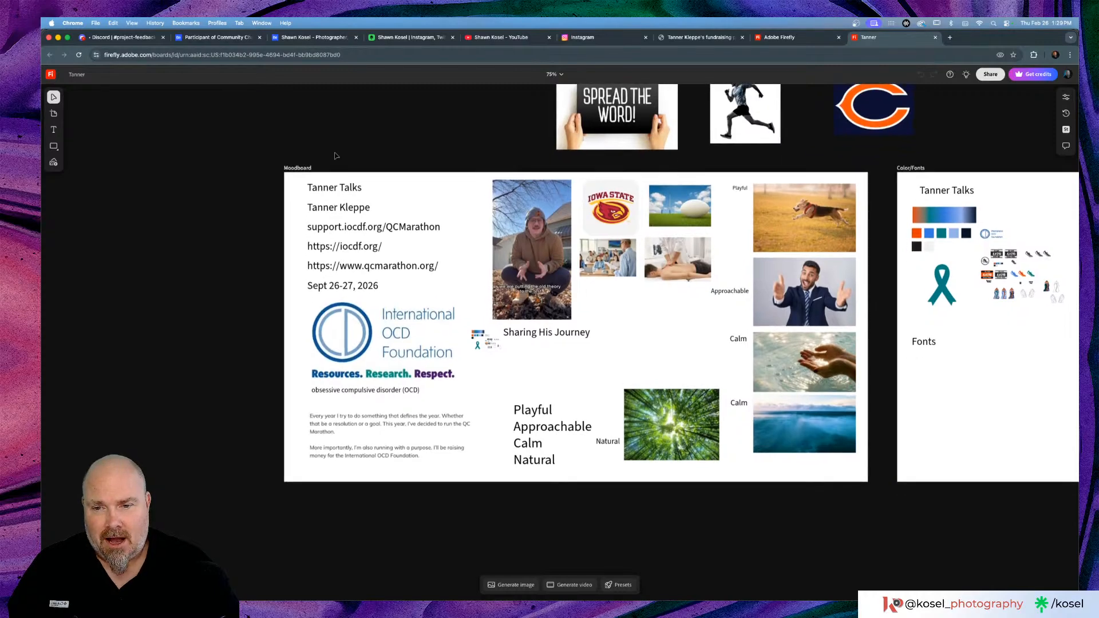
key("super+equal")
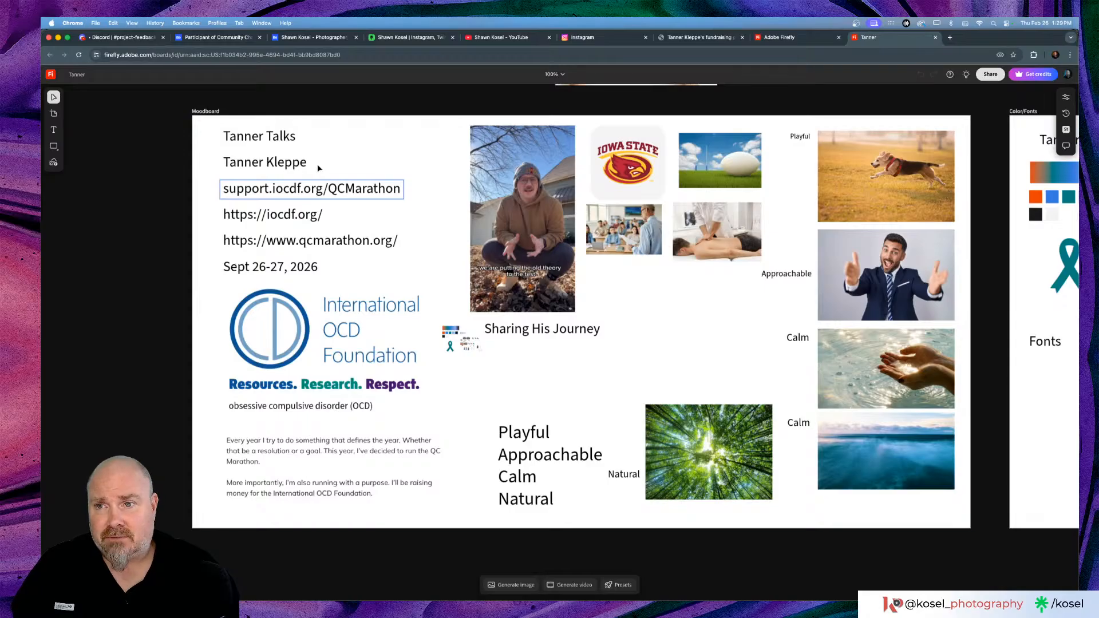
Step: Check the Instagram profile, the marathon fundraising page and the Firefly Boards home page, and return to the moodboard
left_click(595, 37)
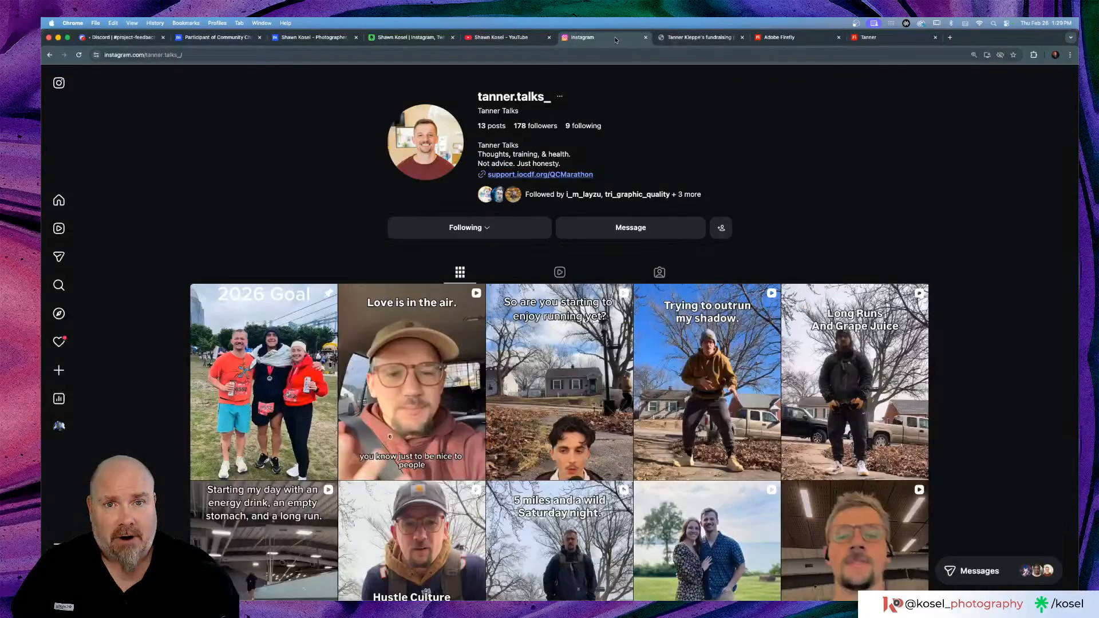
left_click(704, 38)
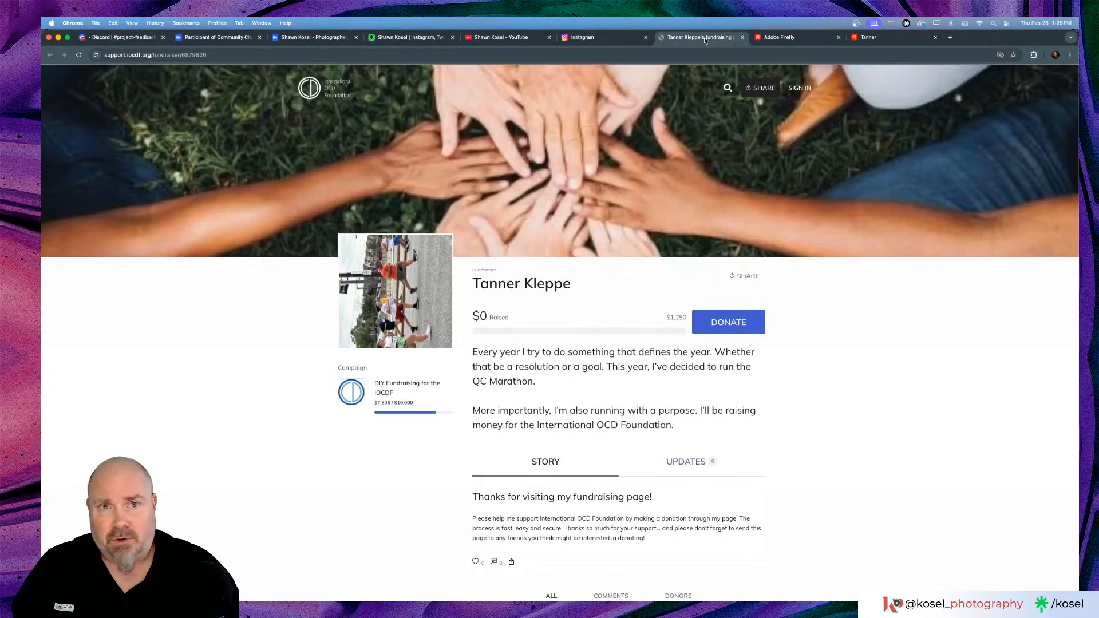
left_click(807, 38)
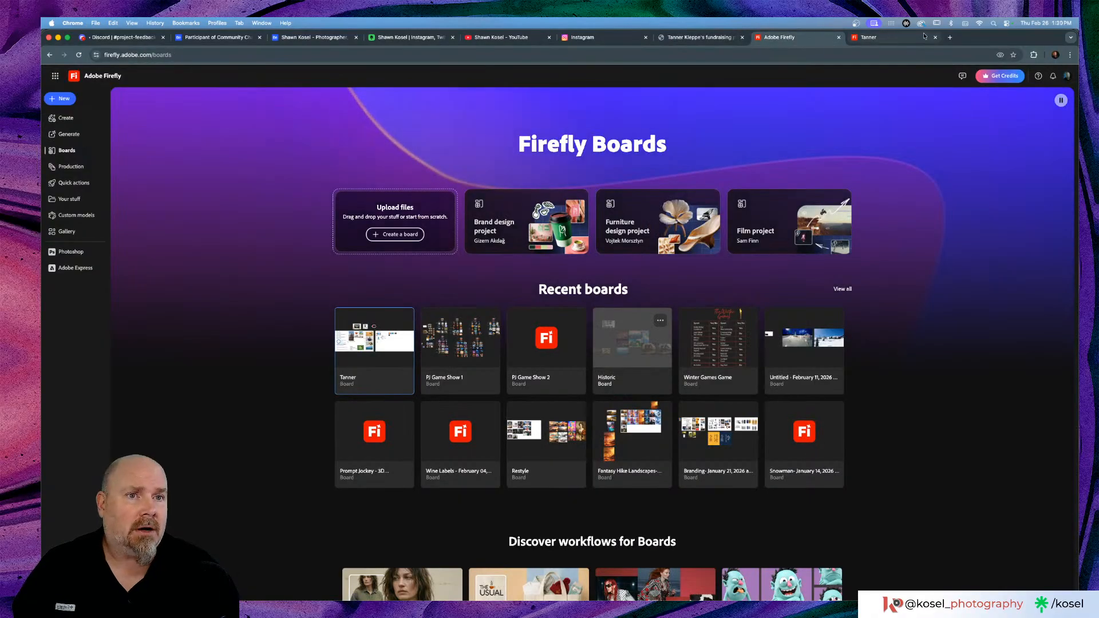
left_click(868, 37)
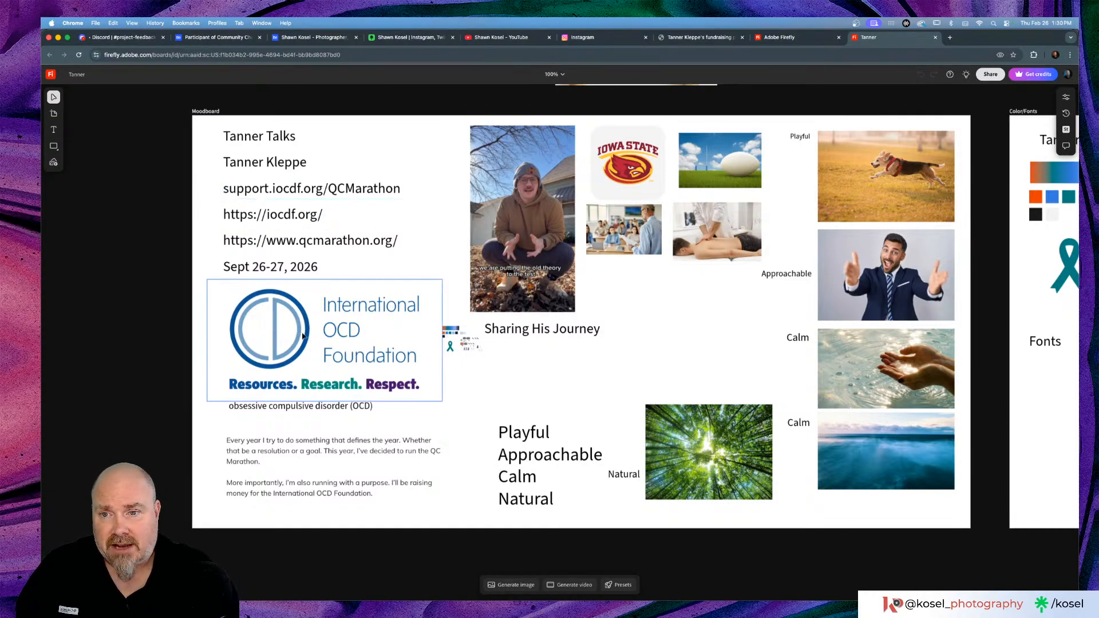
Step: Look over the Moodboard artboard's fundraiser text, mood words and reference images, continuing to the Color/Fonts artboard
scroll(303, 335, "down", 3)
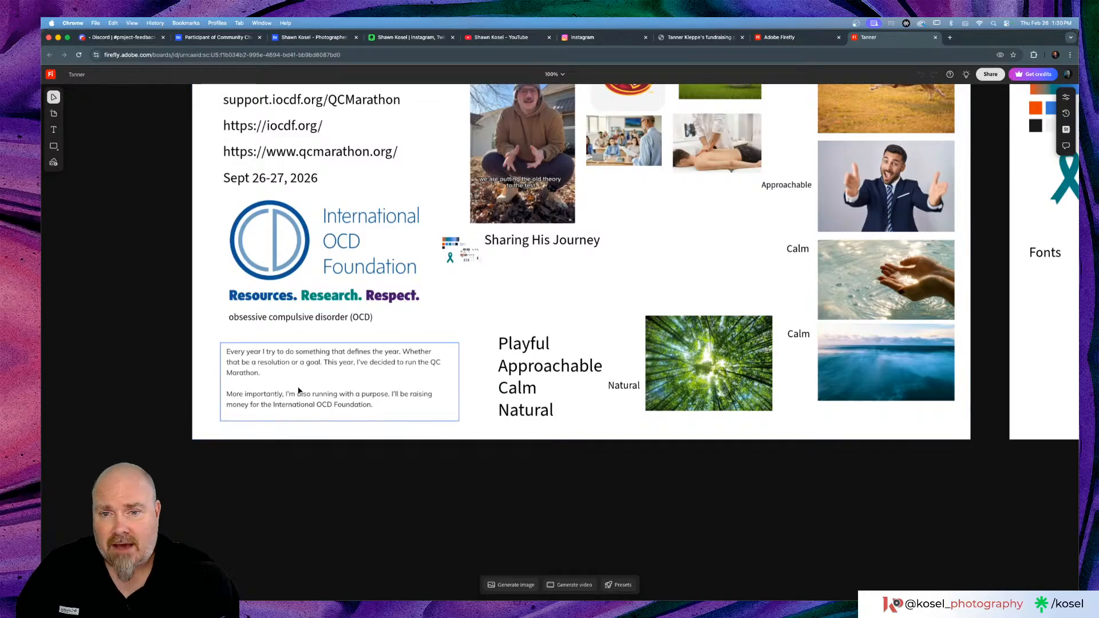
scroll(343, 394, "right", 5)
scroll(446, 396, "up", 3)
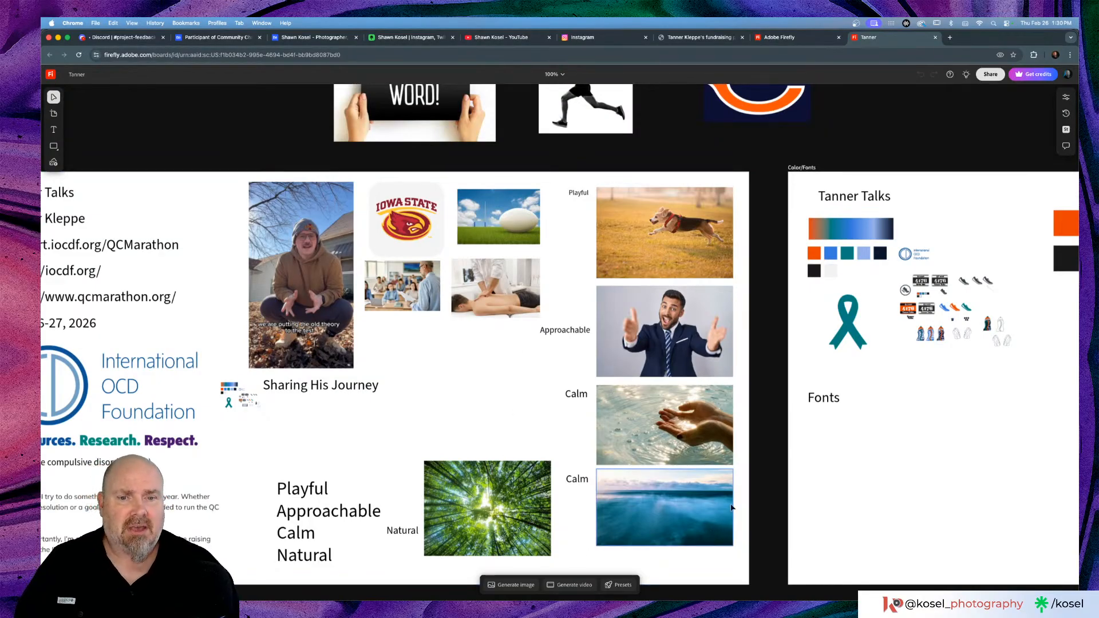
scroll(731, 507, "right", 5)
scroll(735, 503, "right", 3)
Step: Examine the linked Illustrator artwork on the Color/Fonts artboard at 200%, and return to 100% magnification
left_click(587, 280)
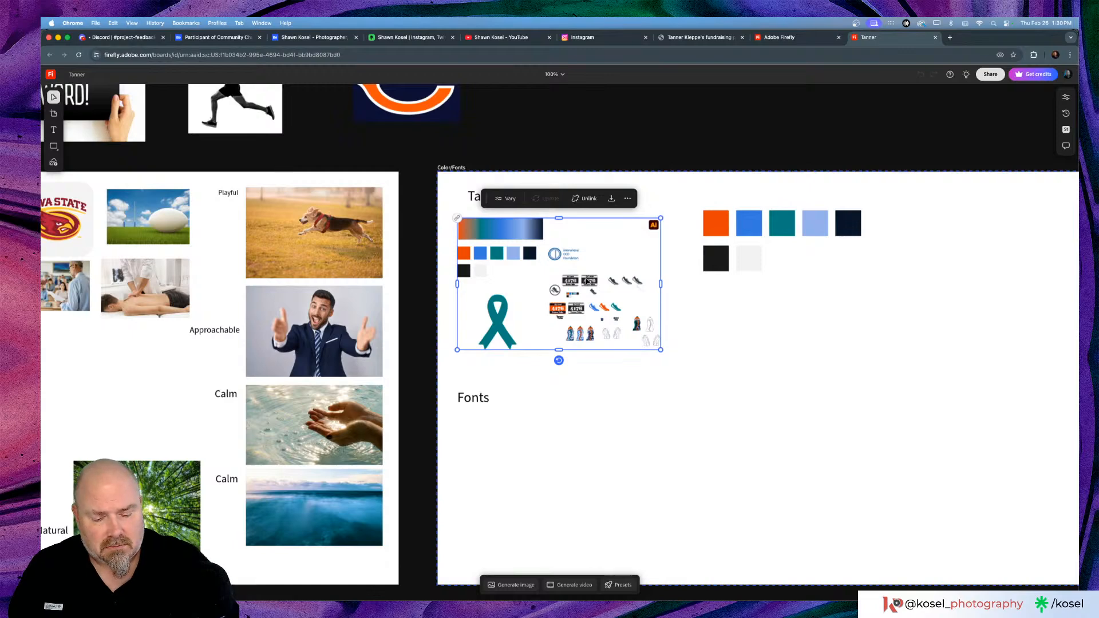
key("super+equal")
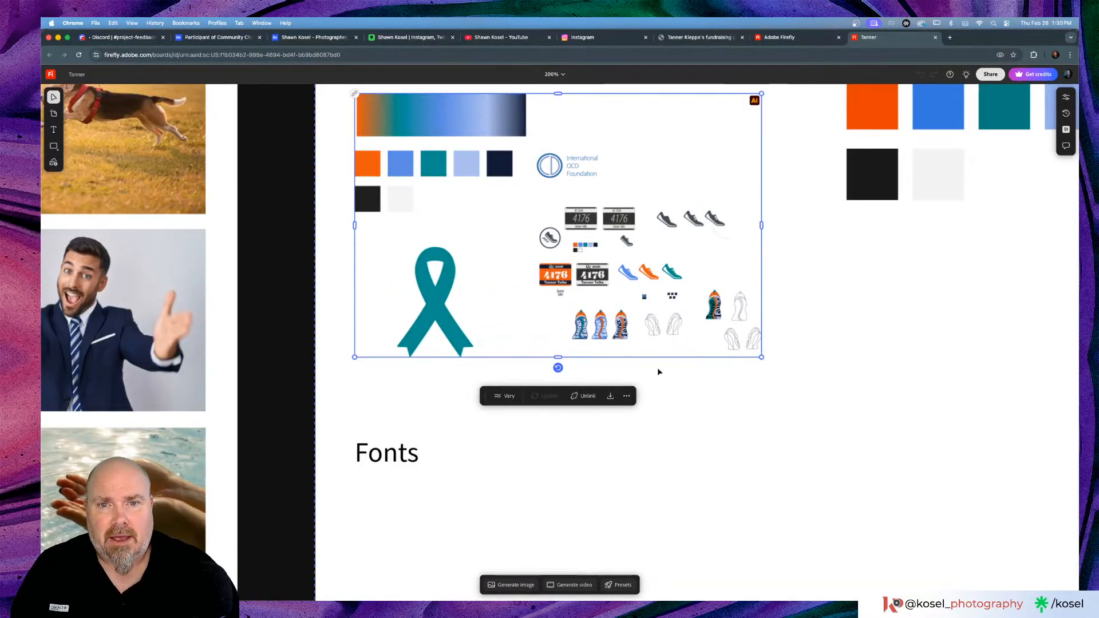
scroll(698, 417, "up", 5)
scroll(698, 416, "right", 2)
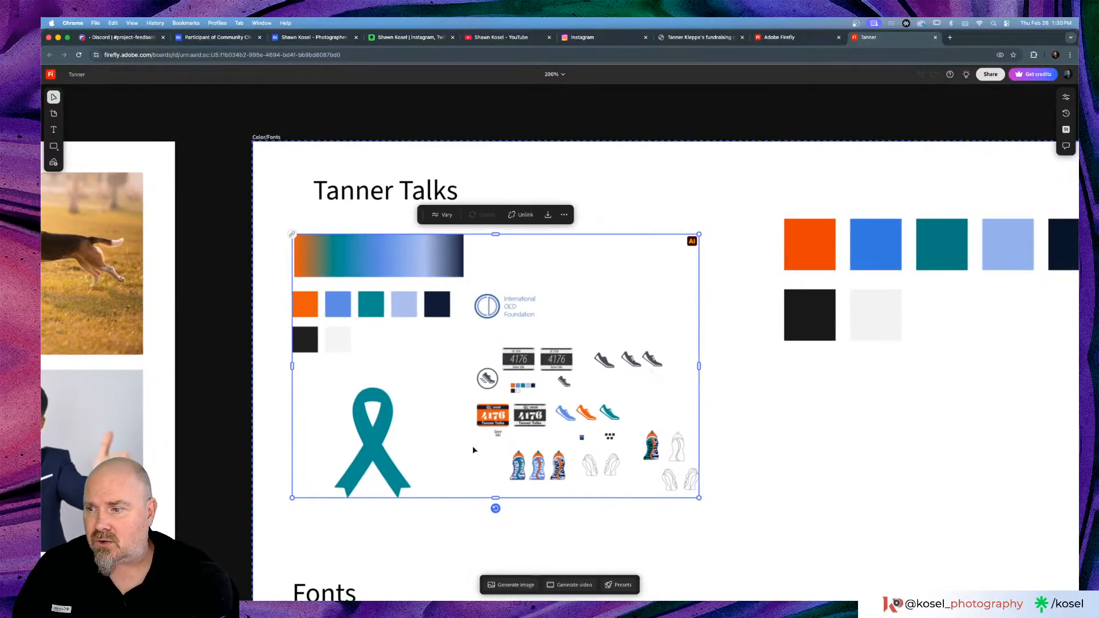
left_click(833, 452)
scroll(834, 453, "down", 4)
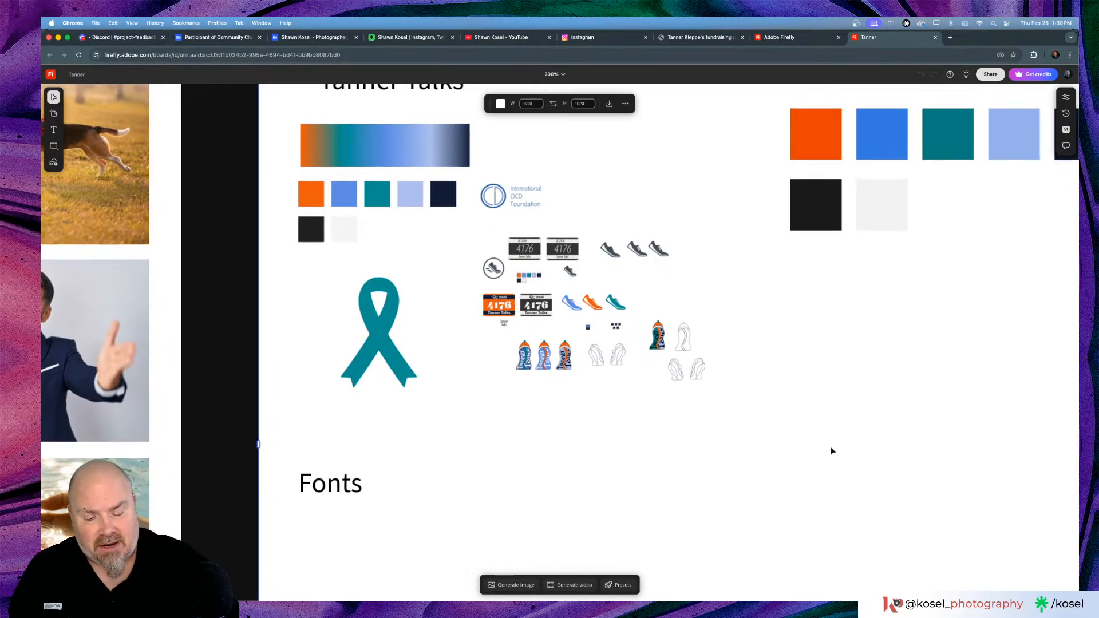
key("super+minus")
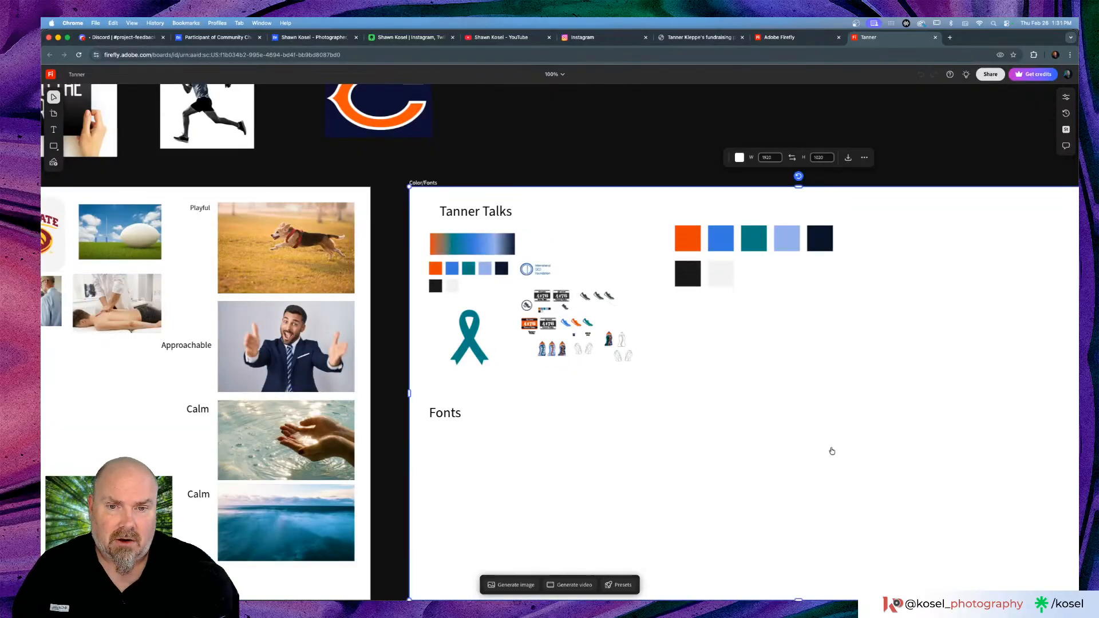
Step: Switch to Illustrator and view the awareness ribbon document's artboards and surrounding artwork at 12.5%
key("super+Tab")
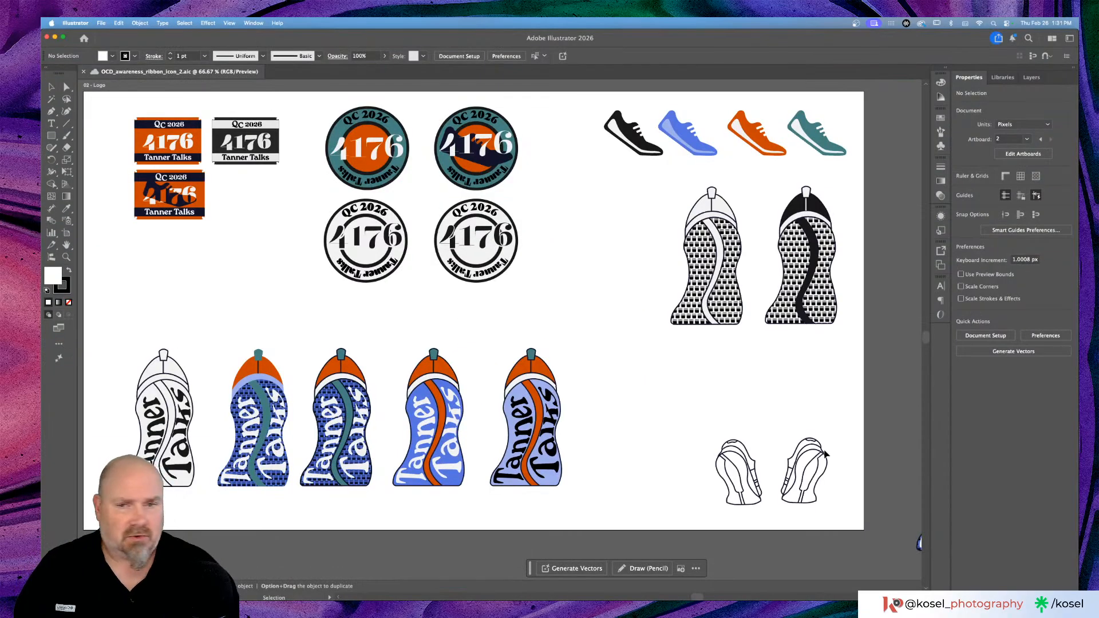
scroll(646, 381, "left", 3)
scroll(650, 380, "down", 3)
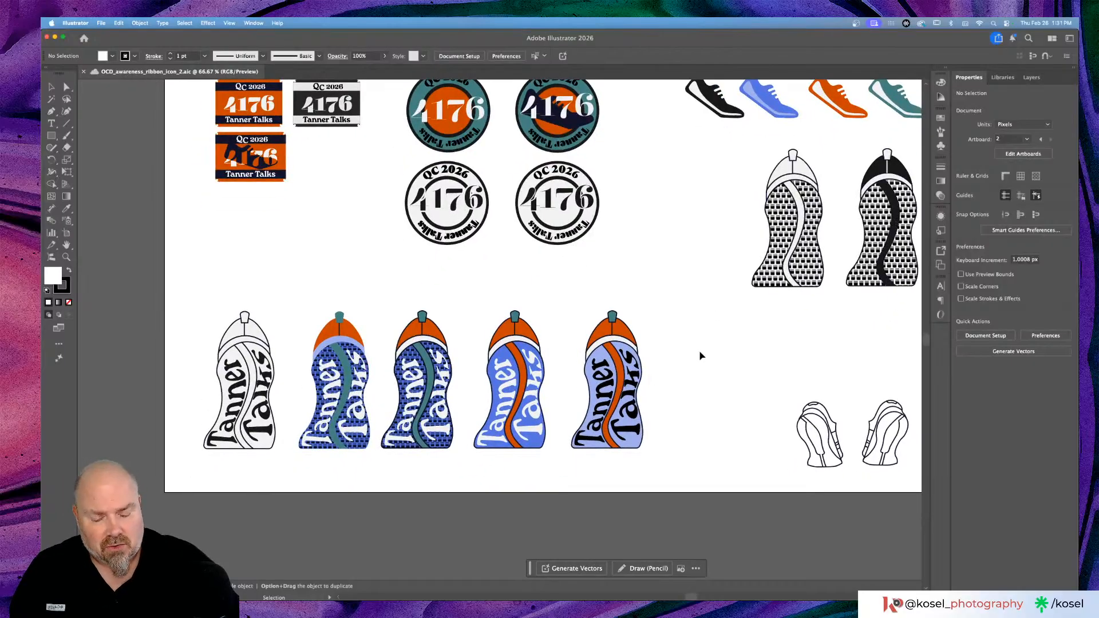
key("super+minus")
key("super+minus")
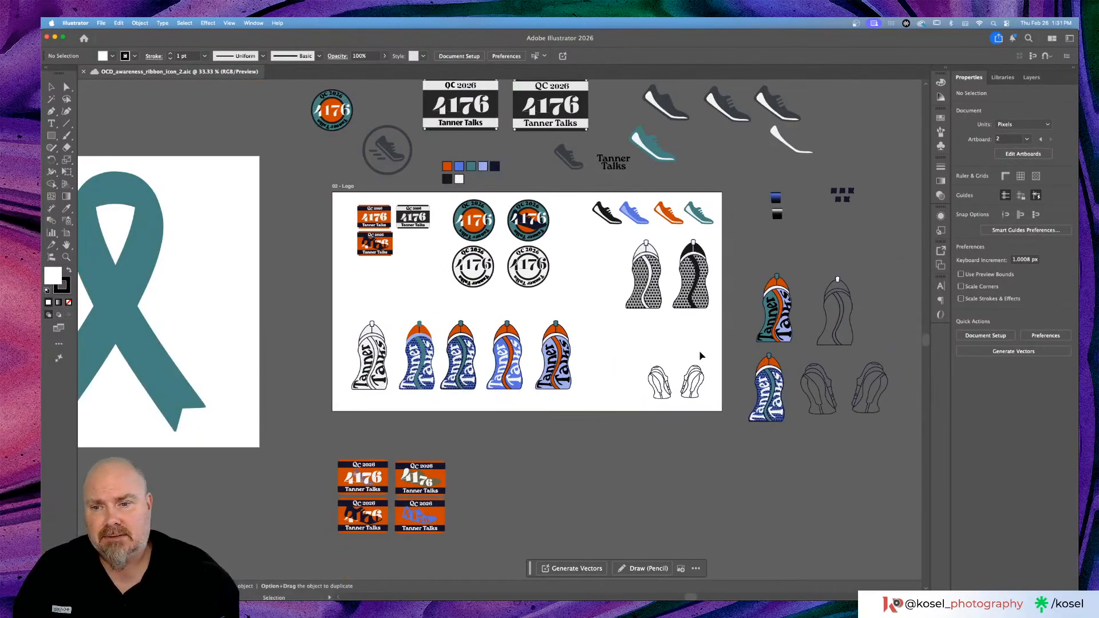
key("super+minus")
key("super+minus")
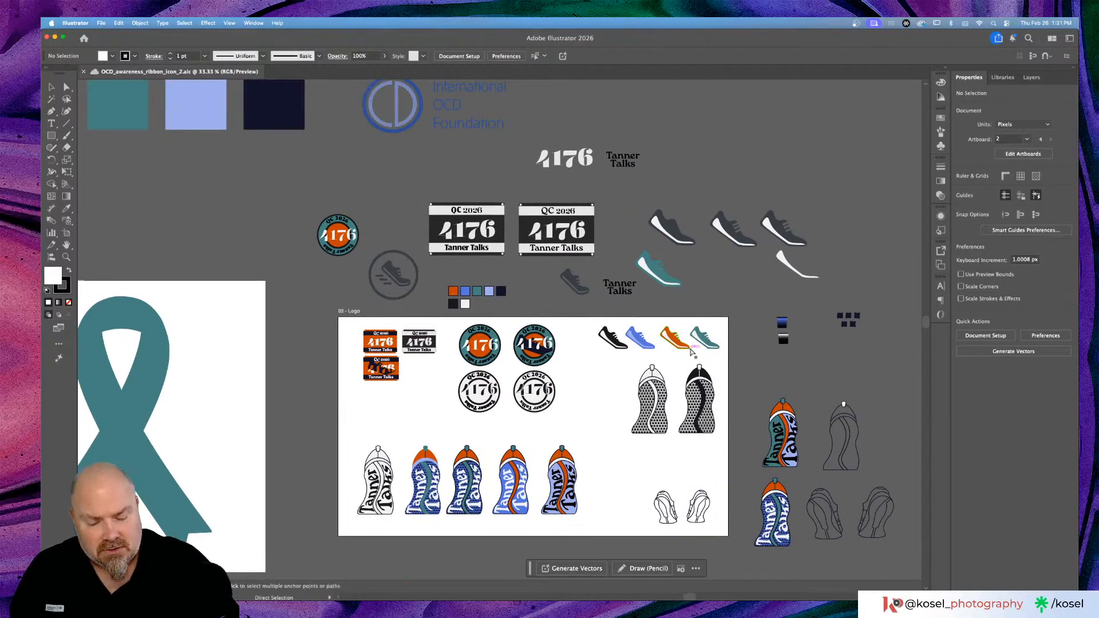
key("super+minus")
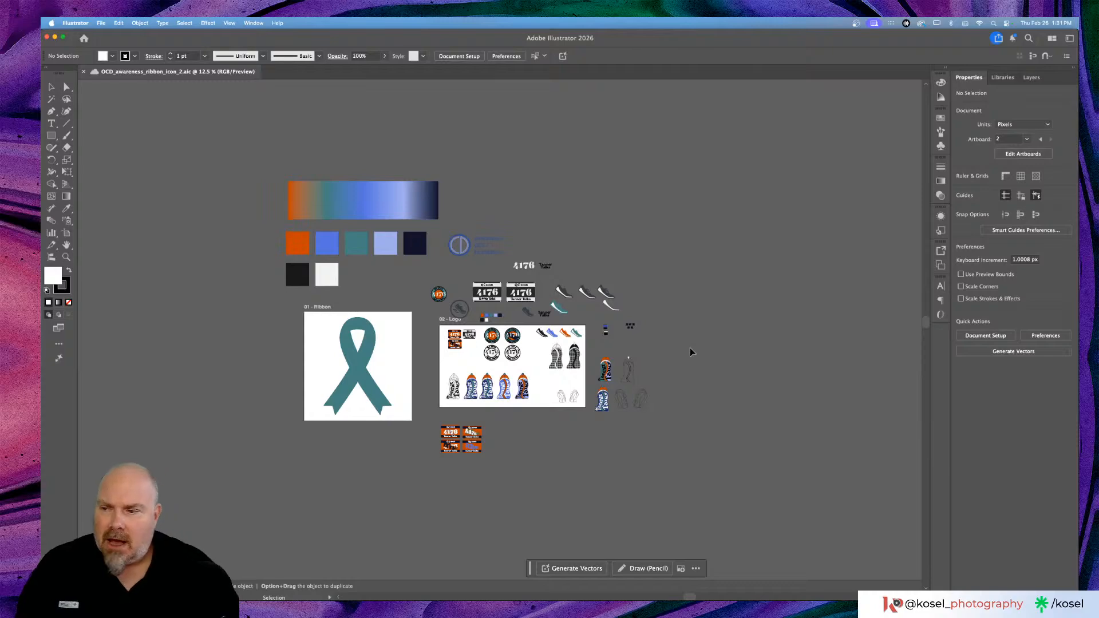
Step: Examine the bib, badge and shoe designs on the 02 - Logo artboard at 50% magnification
key("super+equal")
key("super+equal")
key("super+equal")
key("super+equal")
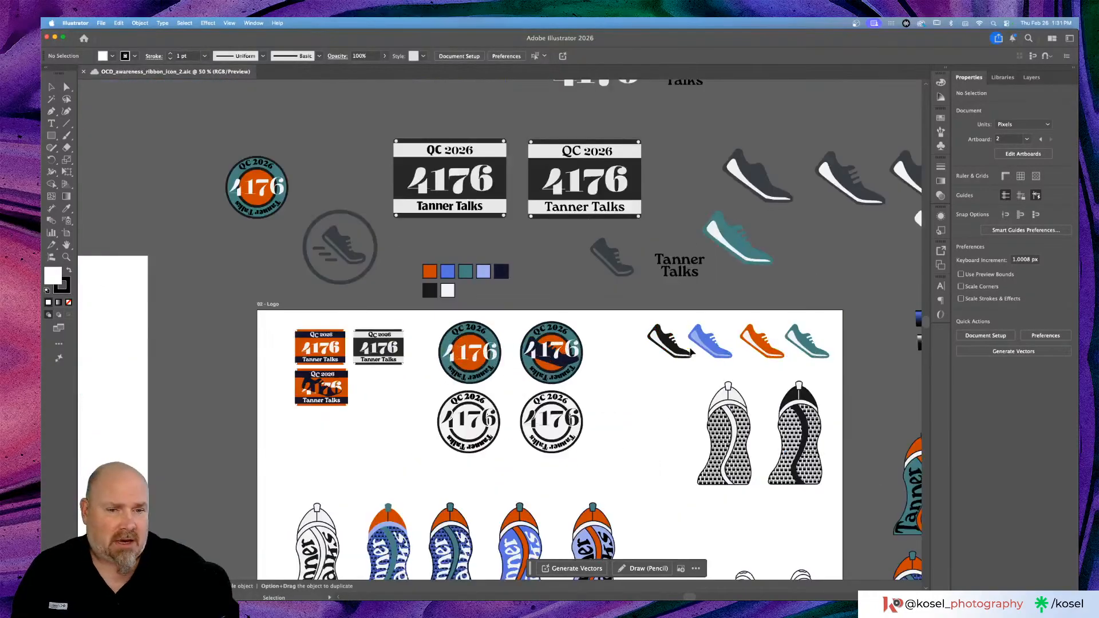
scroll(691, 352, "down", 6)
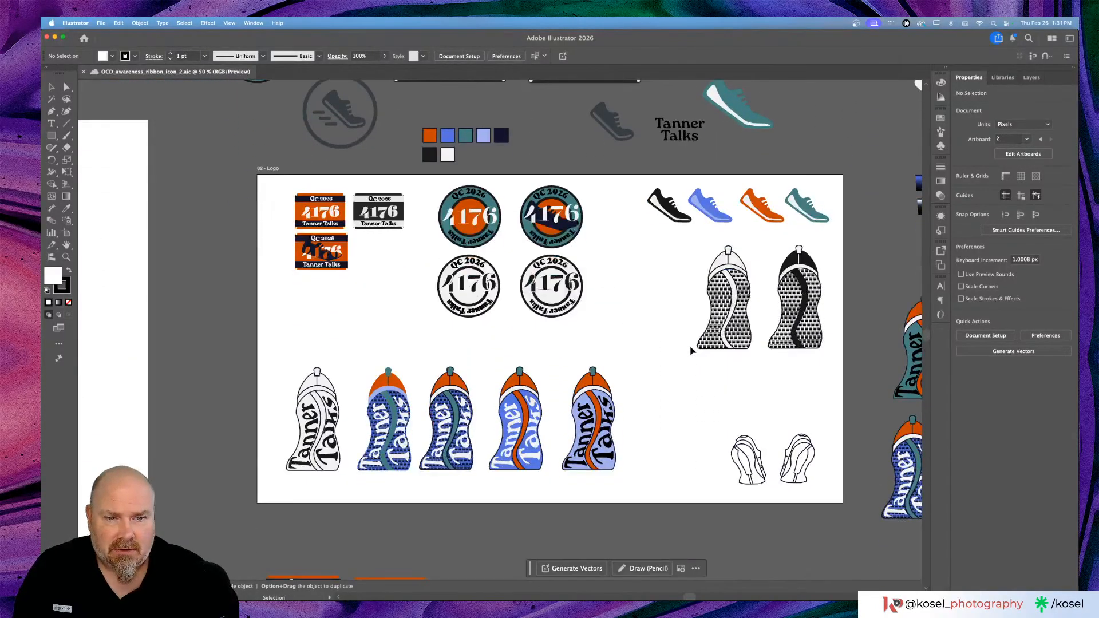
scroll(691, 351, "right", 2)
scroll(691, 352, "right", 3)
scroll(690, 352, "down", 2)
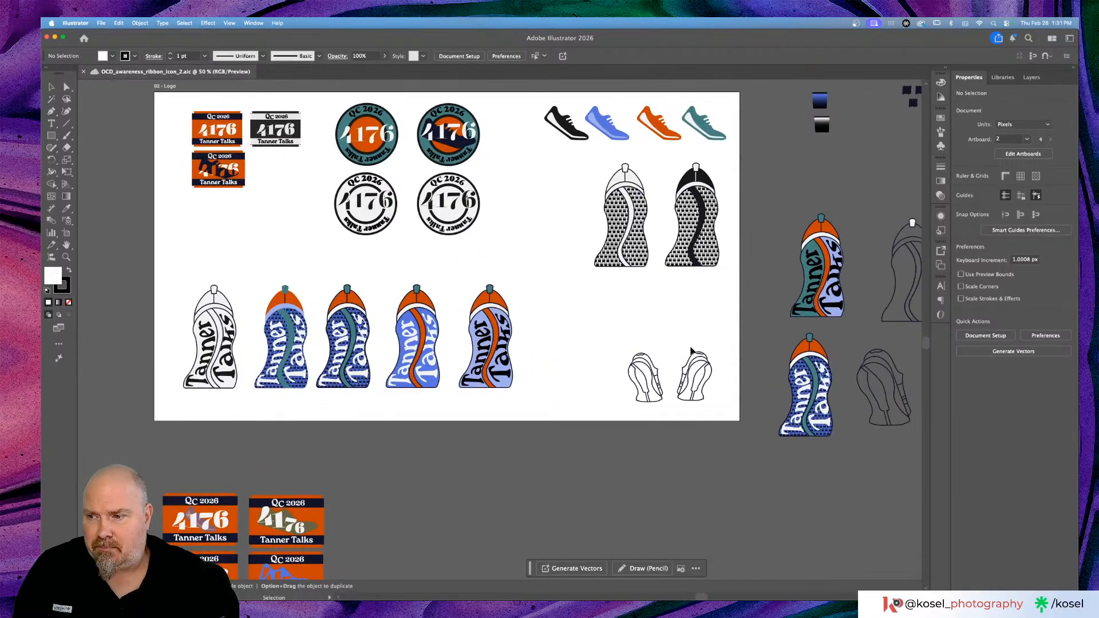
scroll(690, 351, "down", 2)
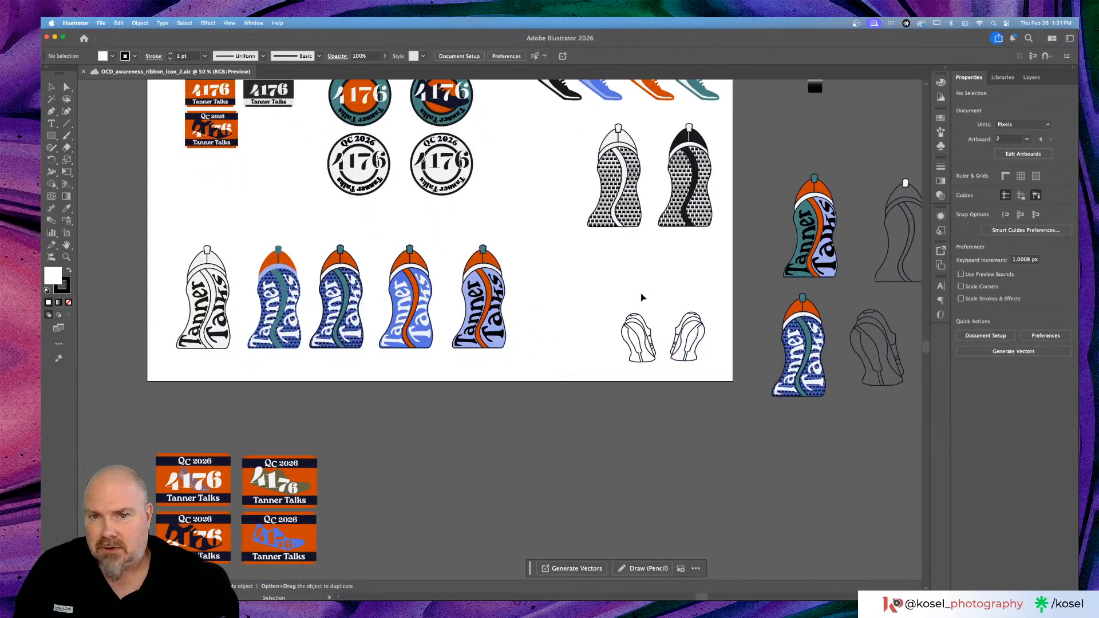
Step: Look over the logo drafts above the 02 - Logo artboard, briefly selecting the International OCD Foundation logo
scroll(607, 292, "up", 15)
scroll(609, 292, "left", 3)
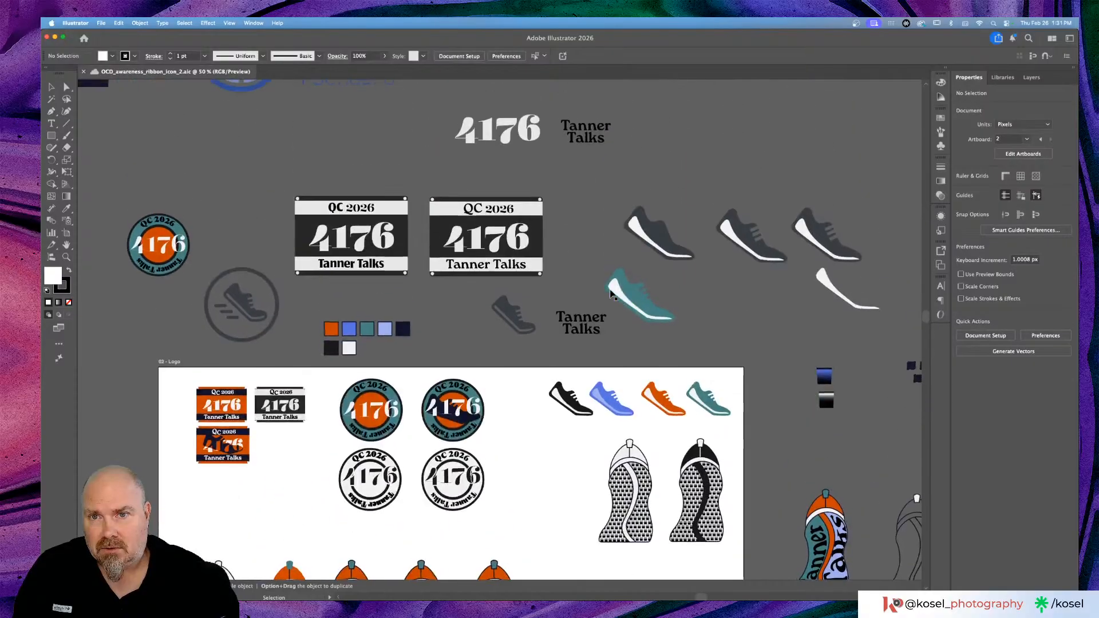
scroll(610, 290, "up", 3)
scroll(610, 289, "left", 5)
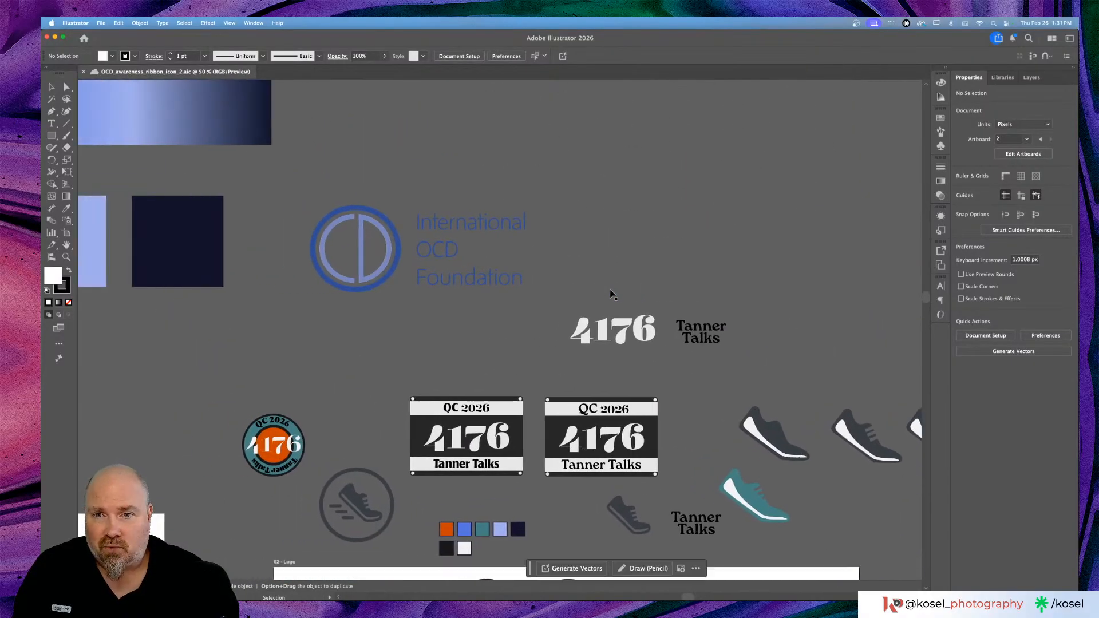
scroll(589, 277, "left", 1)
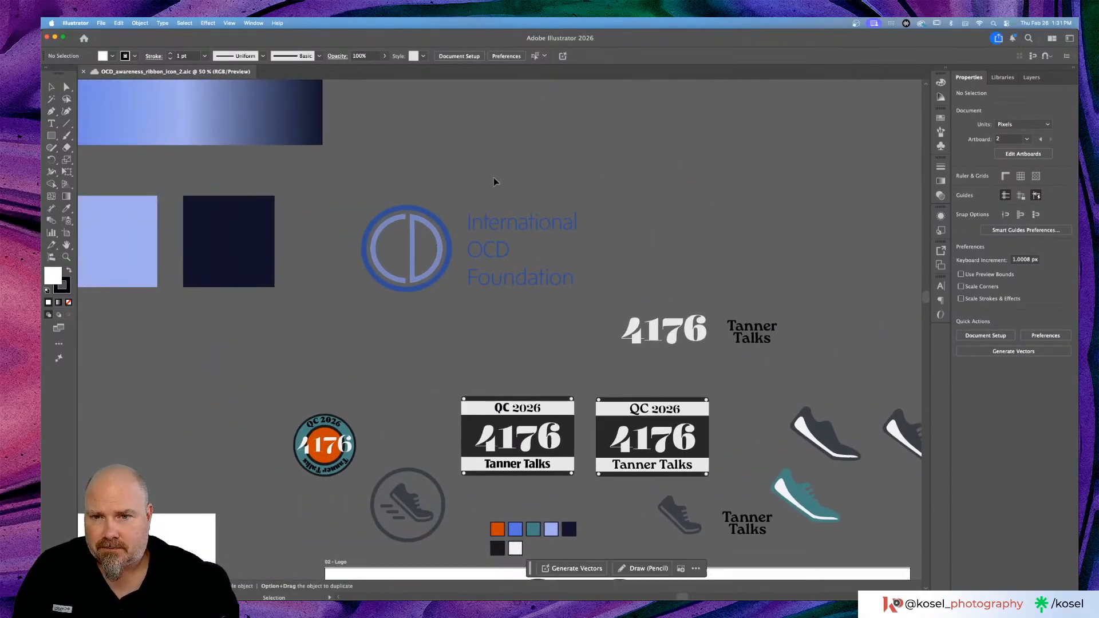
left_click(491, 223)
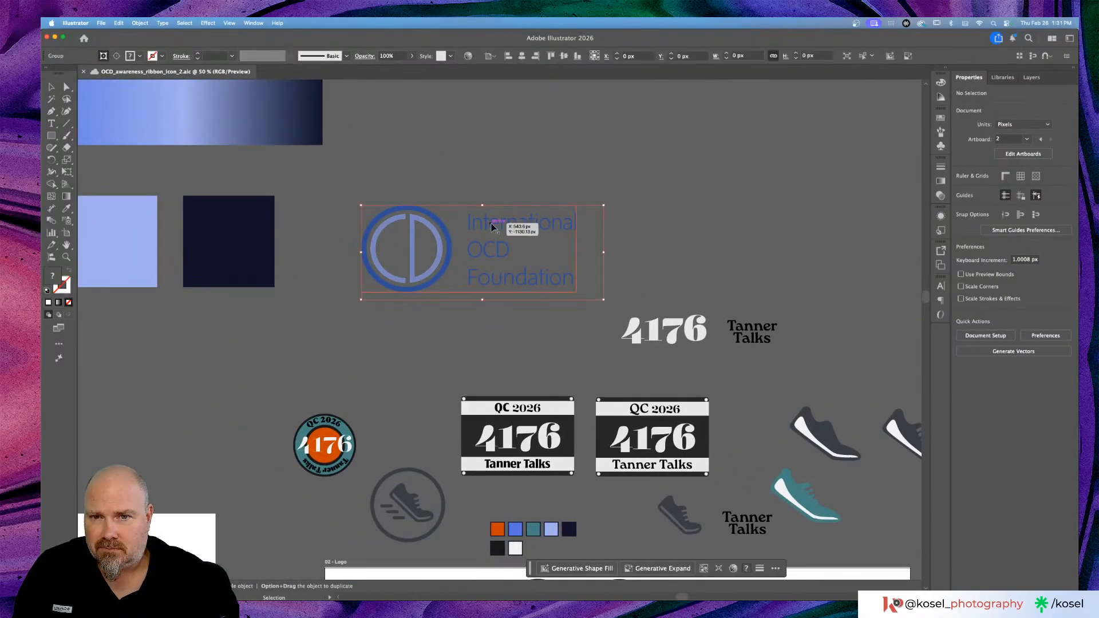
left_click(701, 183)
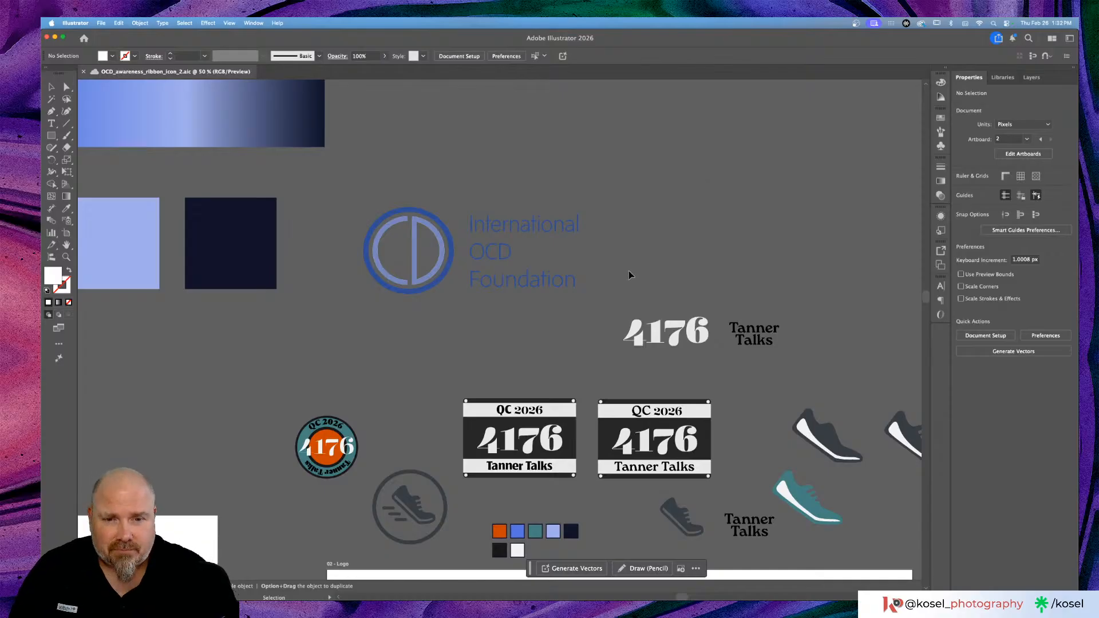
Step: Examine the orange and black race bib logo variants on the 02 - Logo artboard at 200%
scroll(628, 271, "down", 6)
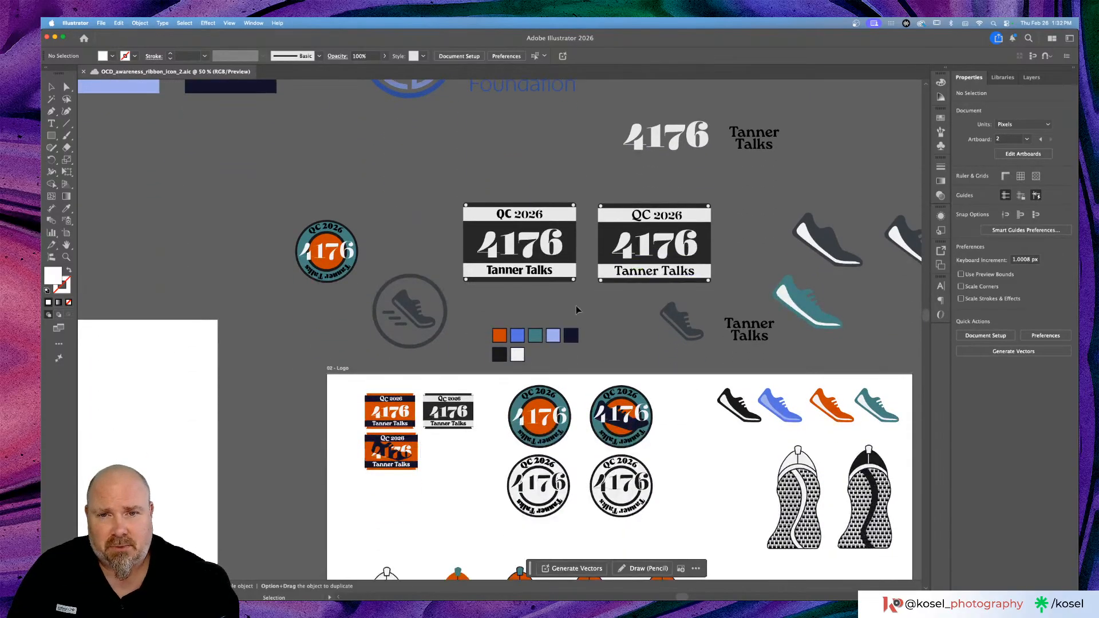
scroll(311, 439, "down", 3)
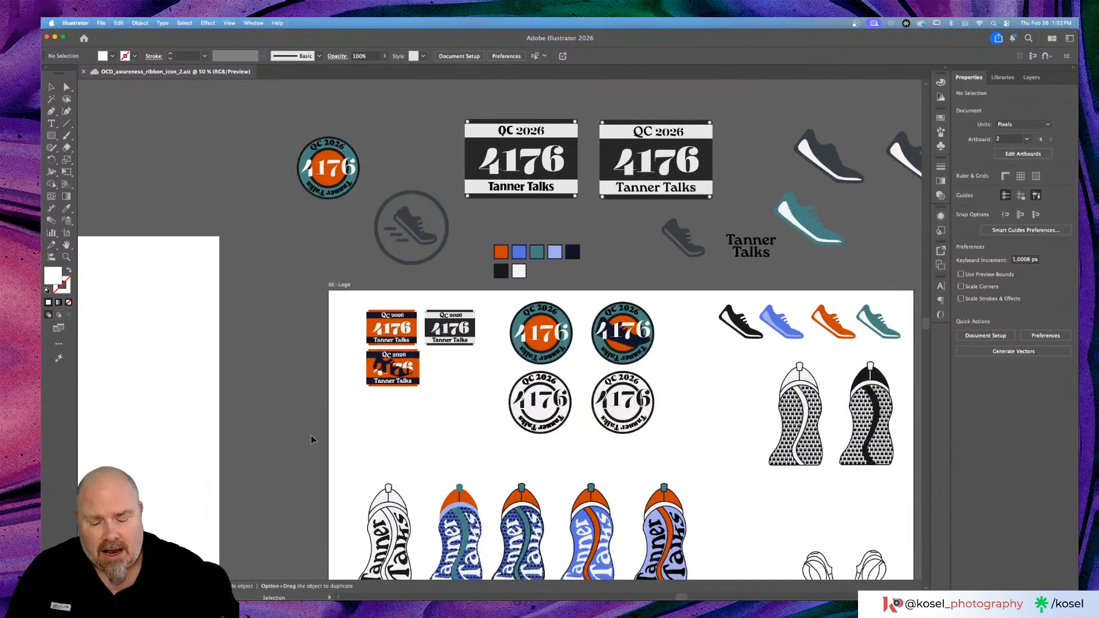
key("super+equal")
key("super+equal")
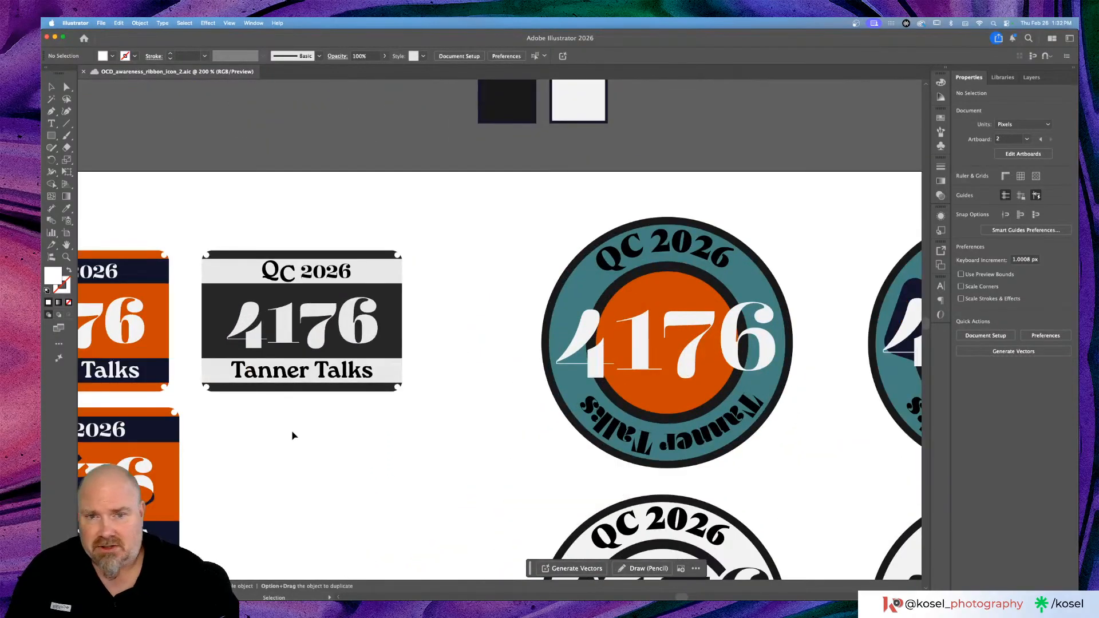
scroll(304, 424, "left", 5)
scroll(310, 417, "left", 3)
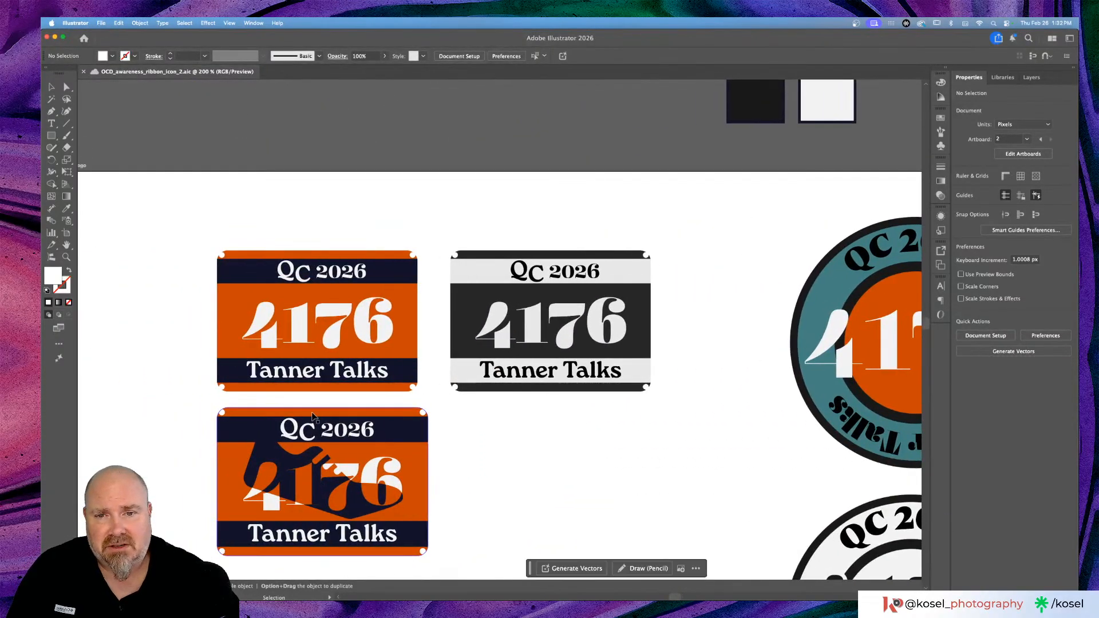
scroll(315, 416, "left", 2)
scroll(317, 415, "down", 3)
scroll(326, 414, "down", 3)
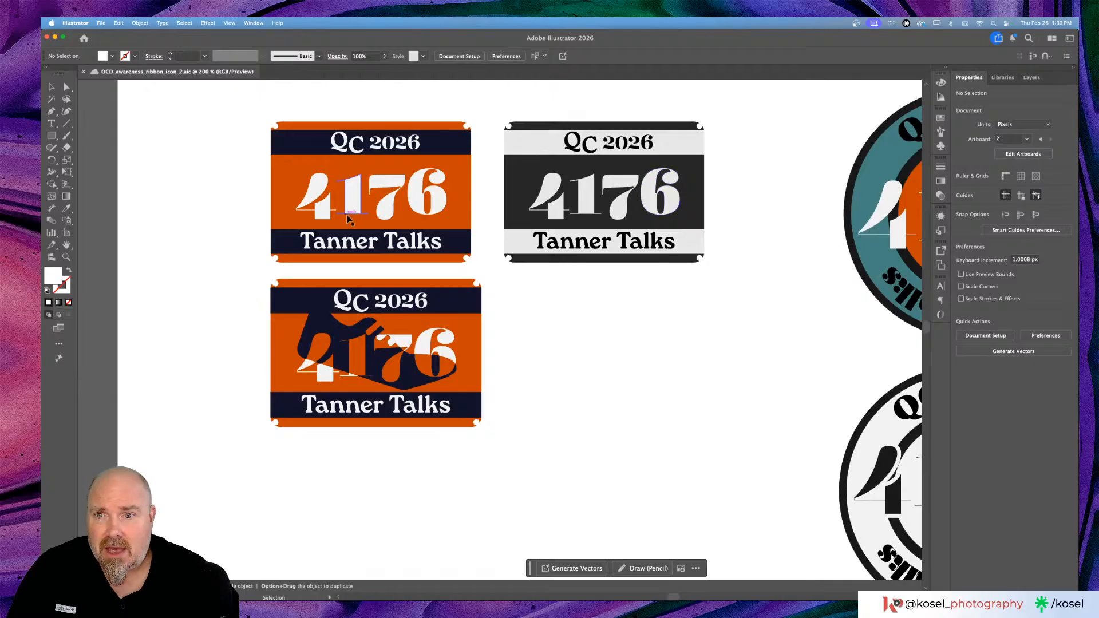
scroll(628, 367, "left", 2)
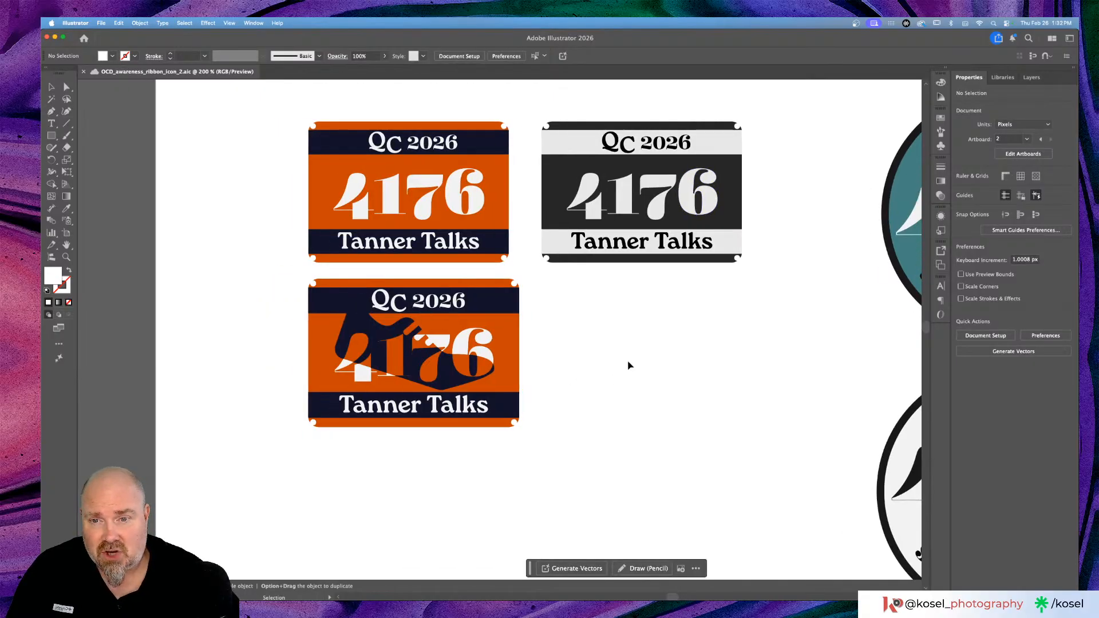
scroll(628, 365, "left", 1)
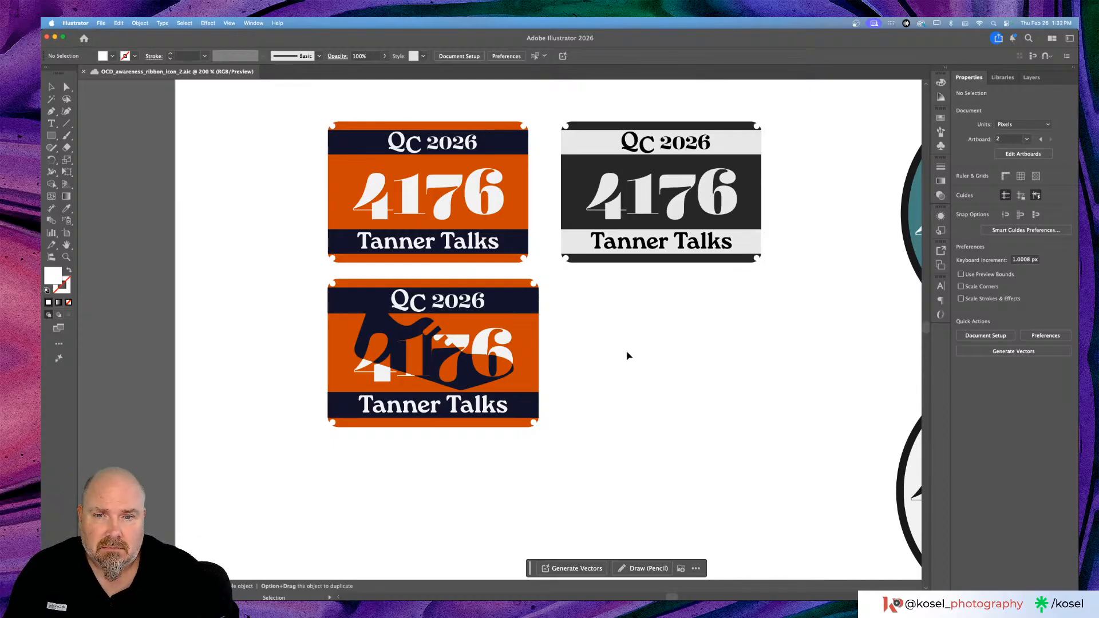
Step: Inspect the rounded corners and pin holes of the orange race bibs at 600% magnification
key("super+equal")
key("super+equal")
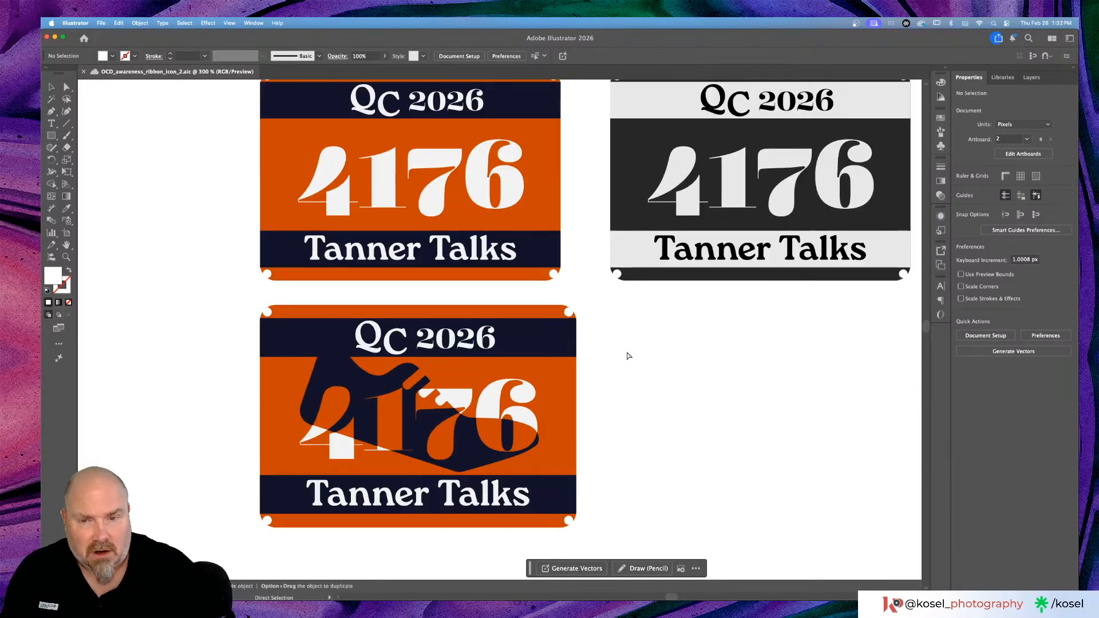
key("super+equal")
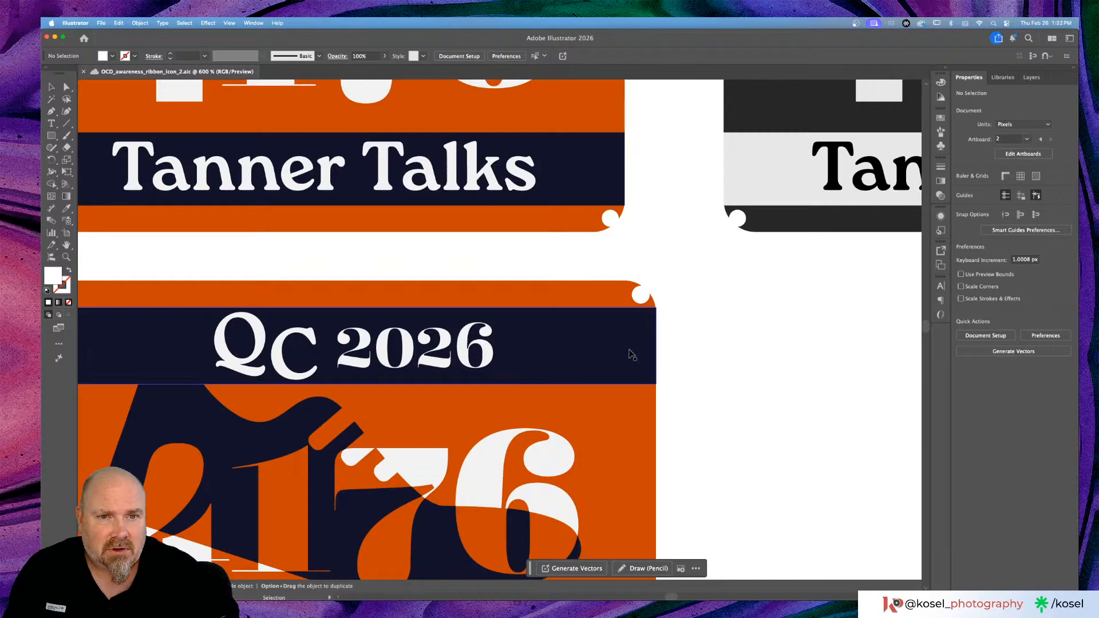
scroll(631, 354, "up", 2)
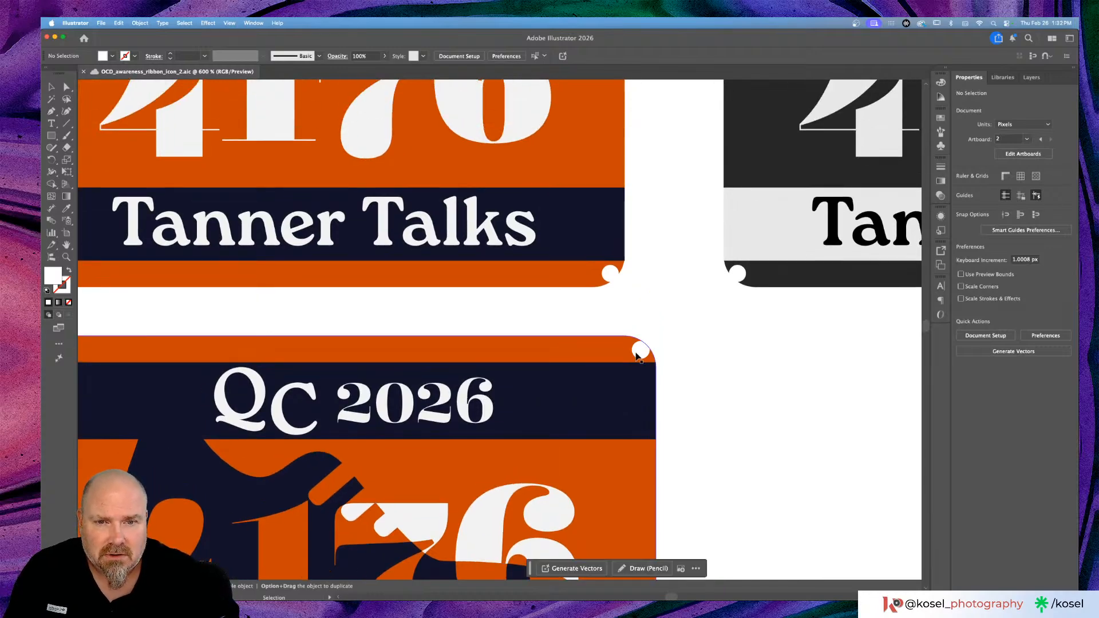
Step: Enlarge the three race bibs together to about 534 × 377 px within the upper-left area of the 02 - Logo artboard
key("super+0")
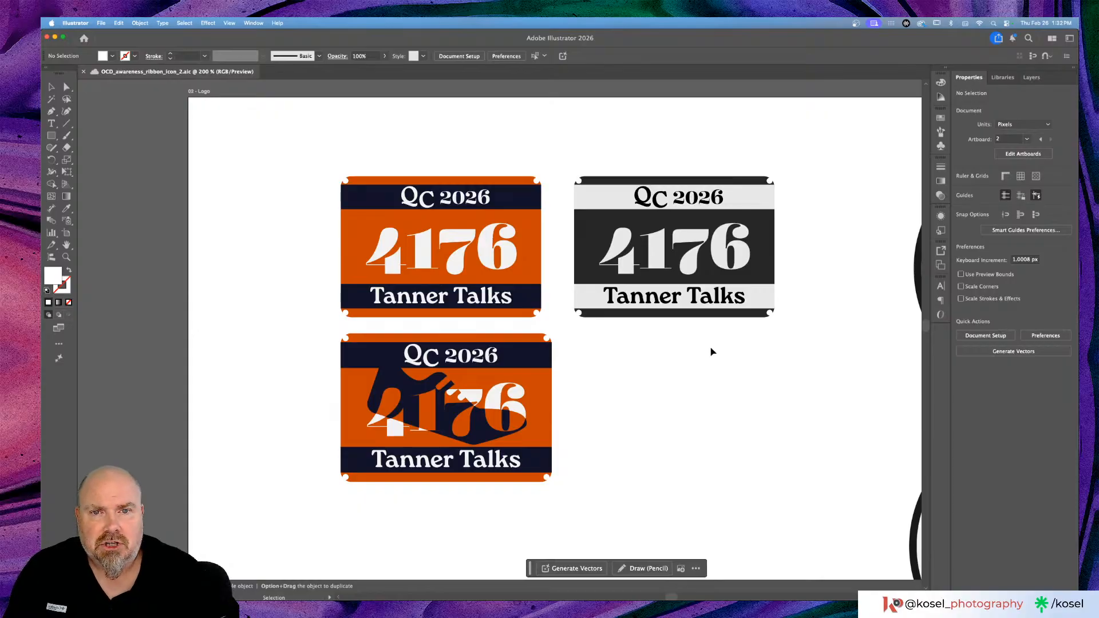
scroll(714, 348, "down", 2)
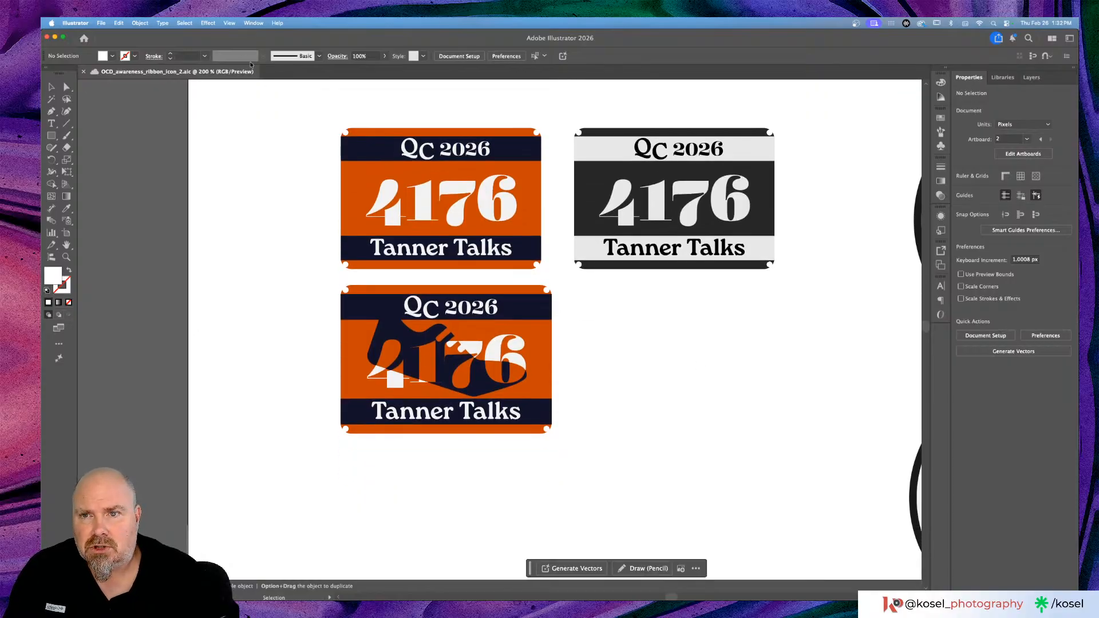
left_click_drag(288, 127, 793, 455)
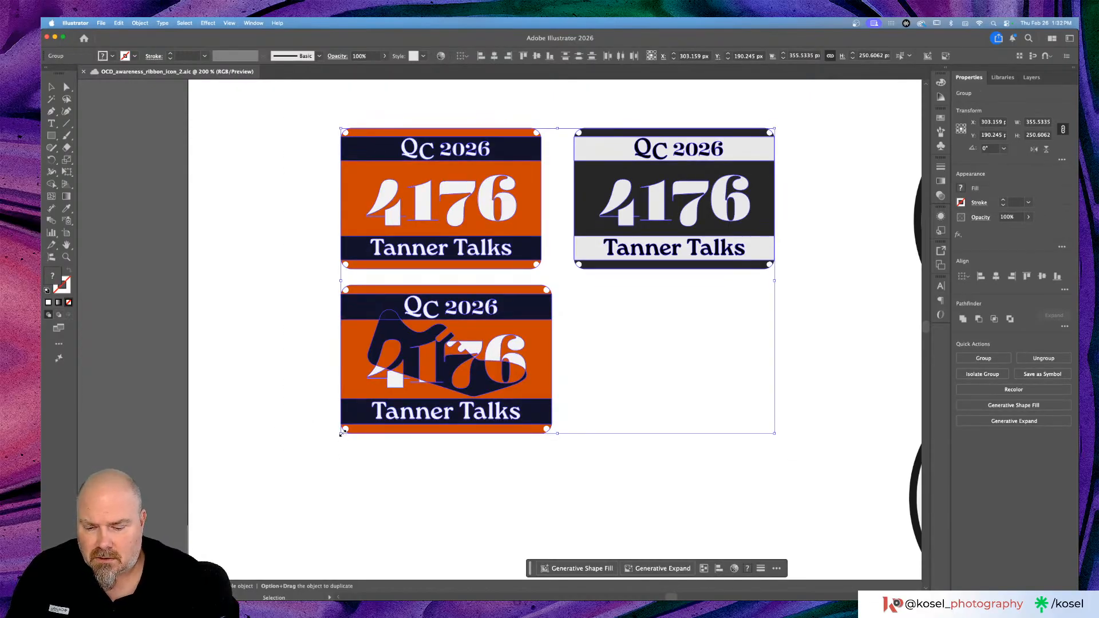
left_click_drag(341, 434, 211, 544)
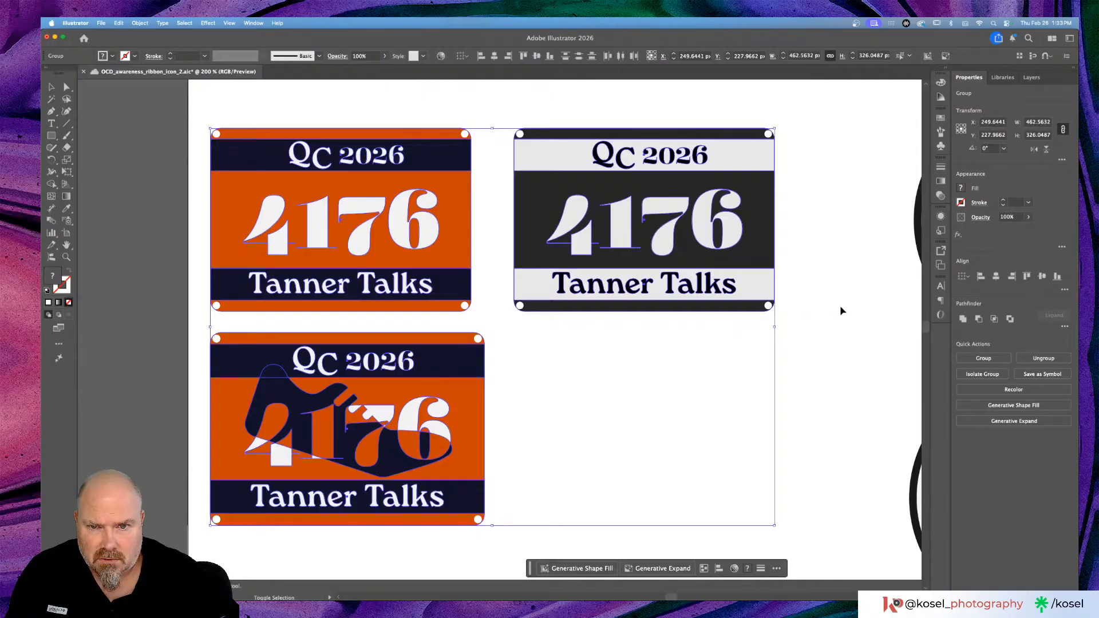
scroll(847, 306, "up", 2)
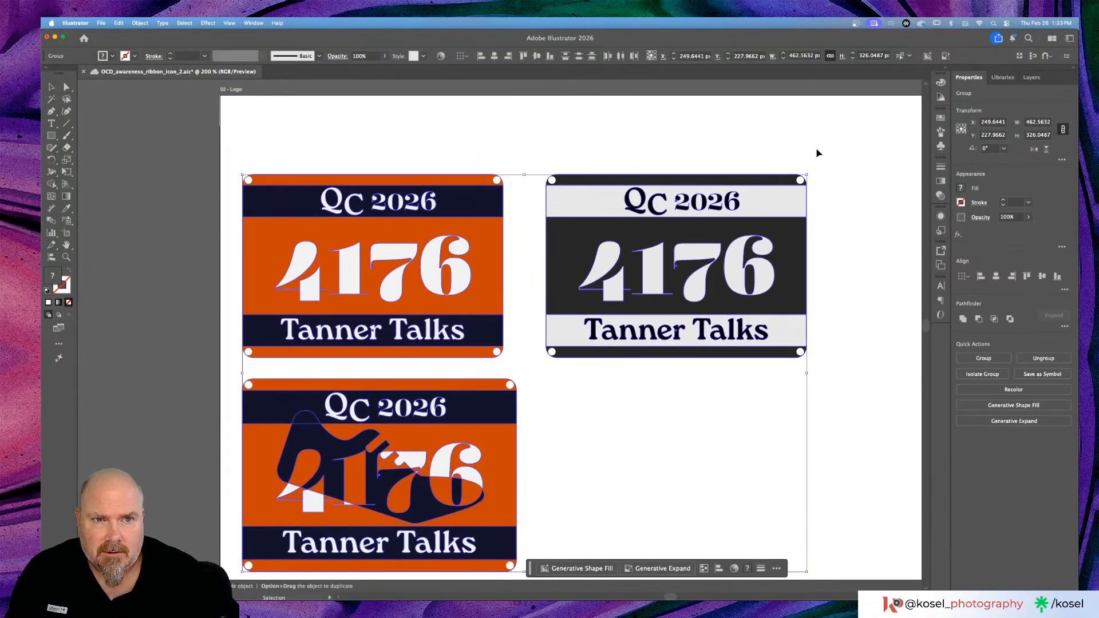
left_click_drag(809, 173, 895, 103)
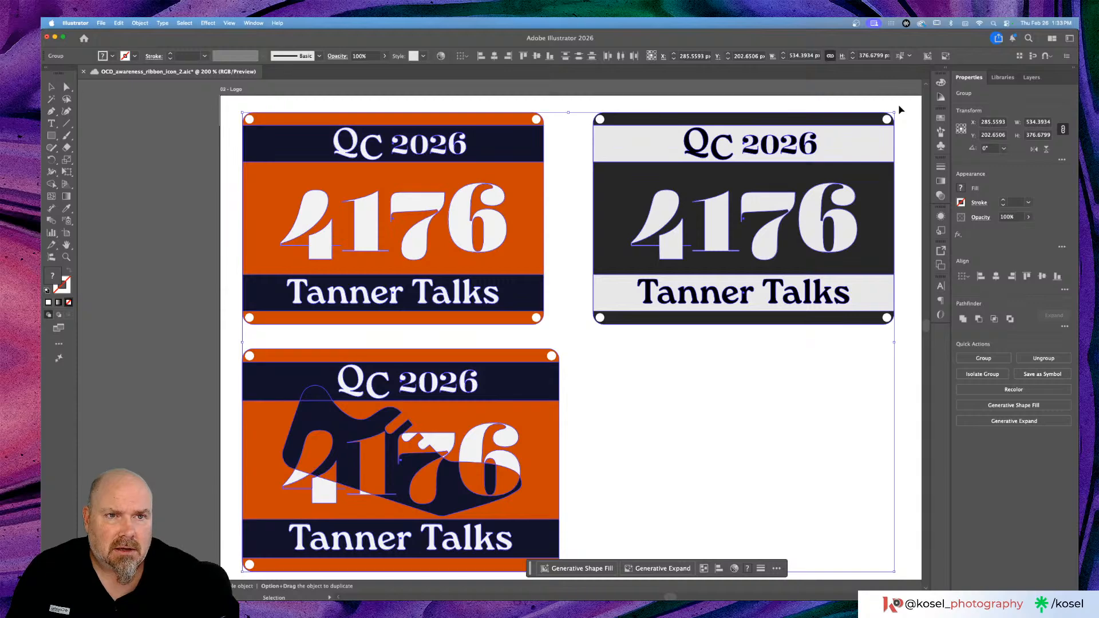
left_click(899, 110)
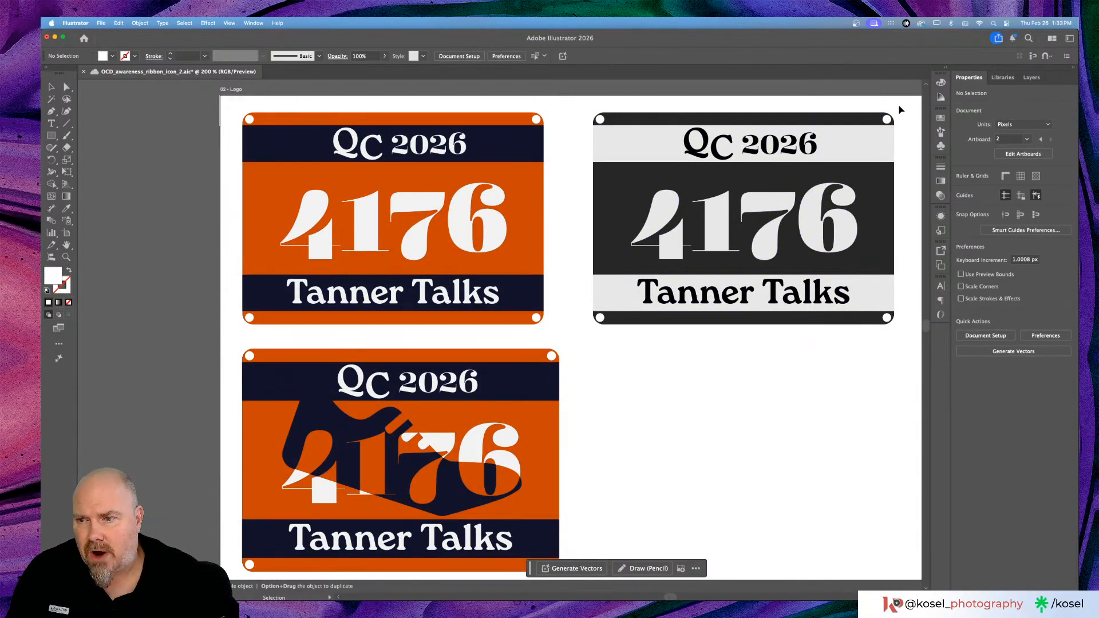
Step: Examine the enlarged race bibs on the artboard, checking their rounded corners and pin holes at 400% magnification
key("super+minus")
key("super+minus")
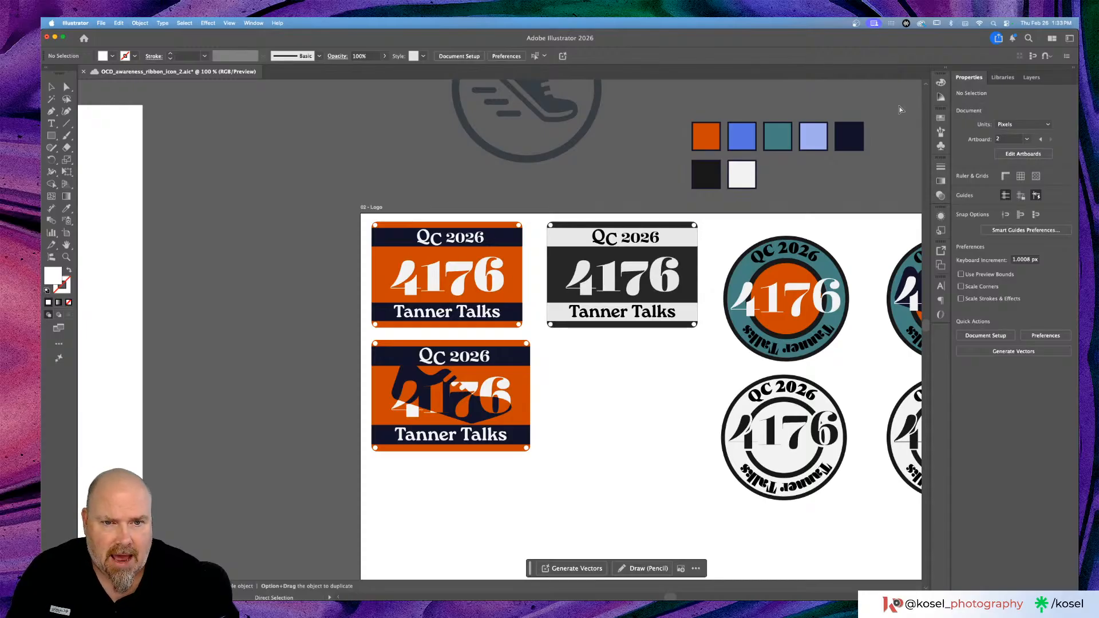
key("super+equal")
key("super+equal")
key("super+equal")
key("super+equal")
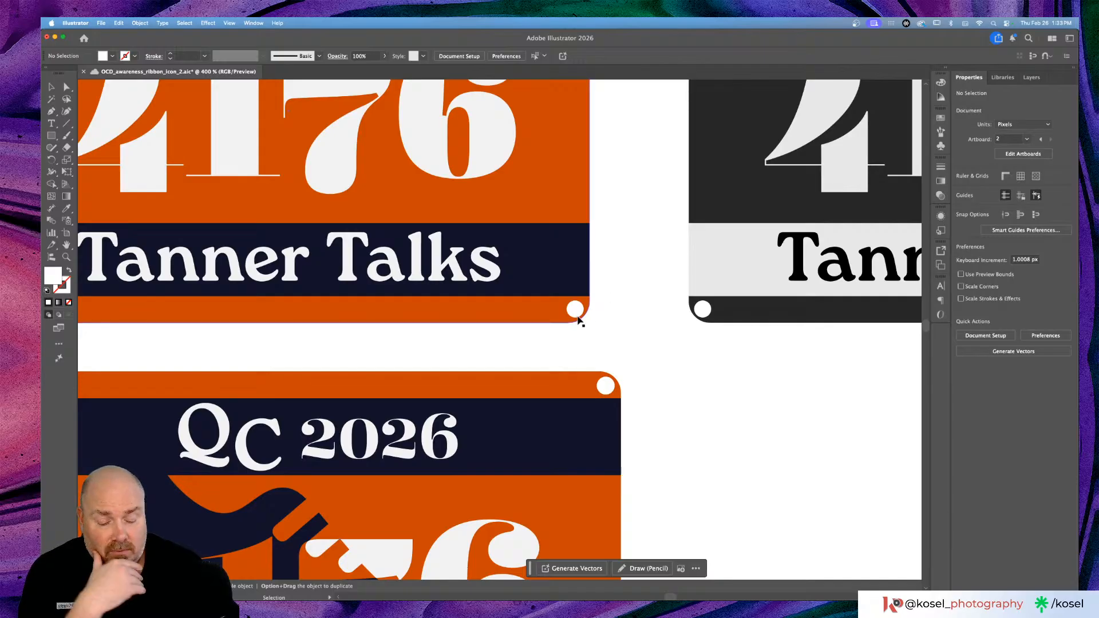
key("super+minus")
key("super+minus")
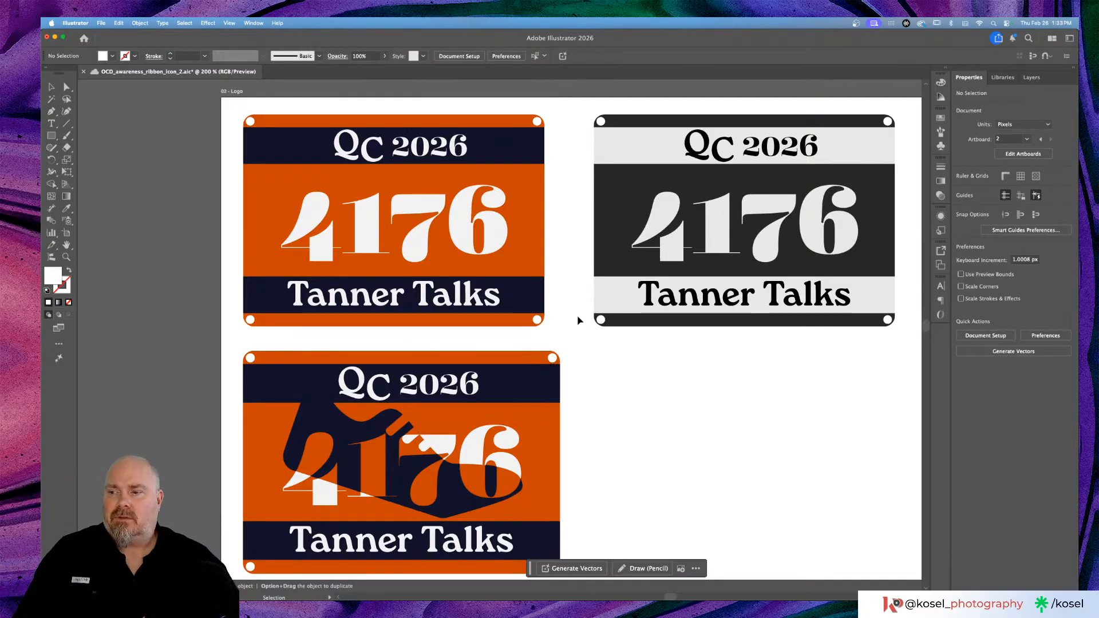
key("super+minus")
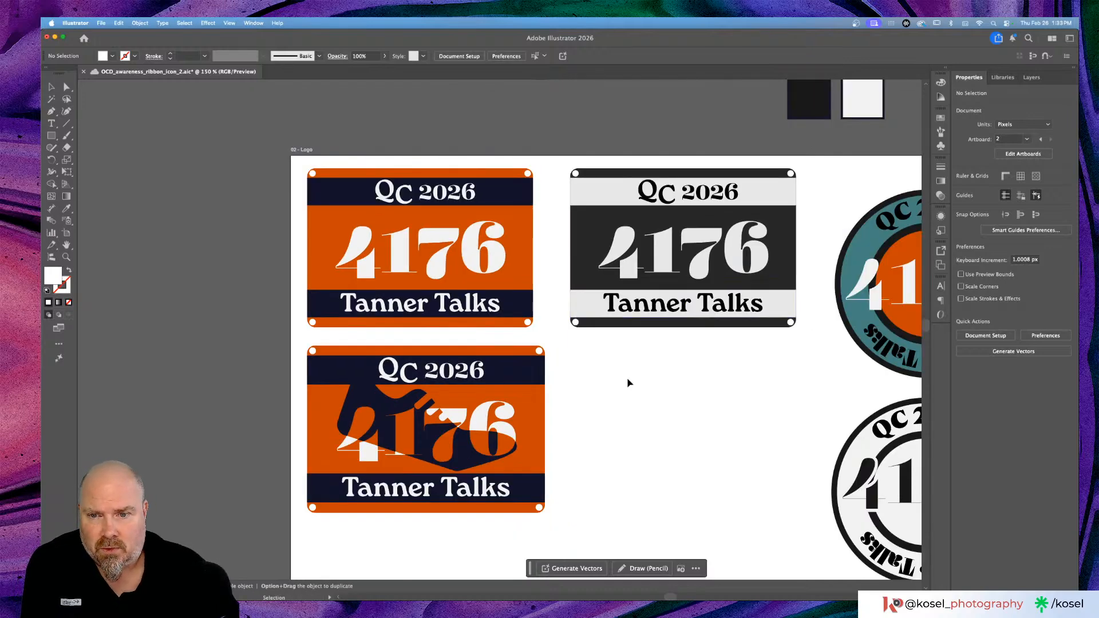
Step: Look over the bibs, round badges and side-view shoe icons across the 02 - Logo artboard
scroll(629, 383, "down", 2)
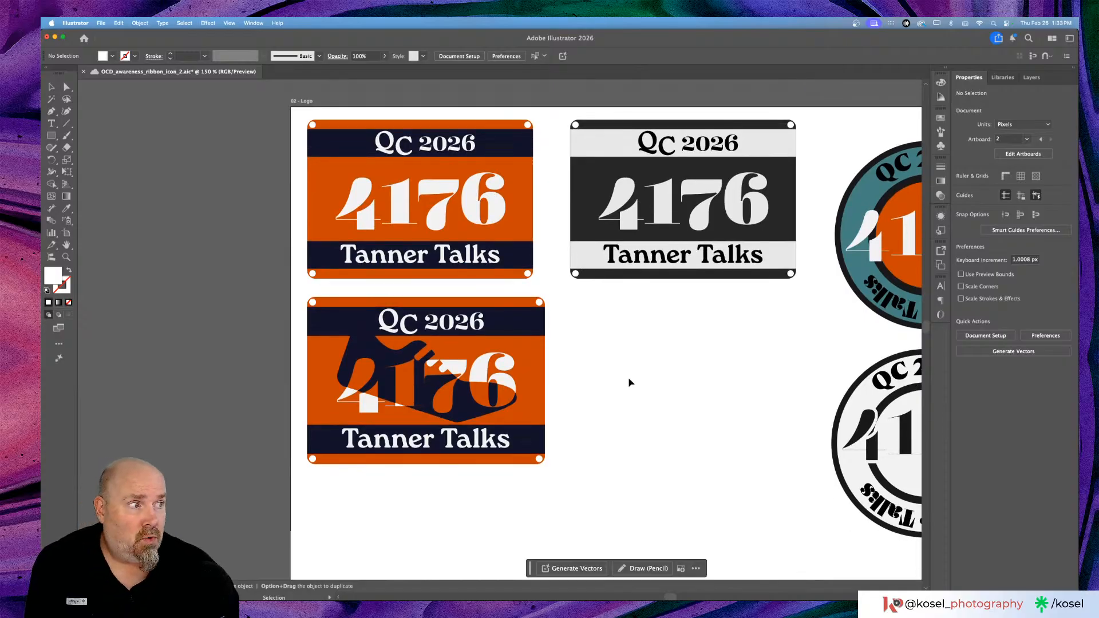
scroll(630, 383, "down", 6)
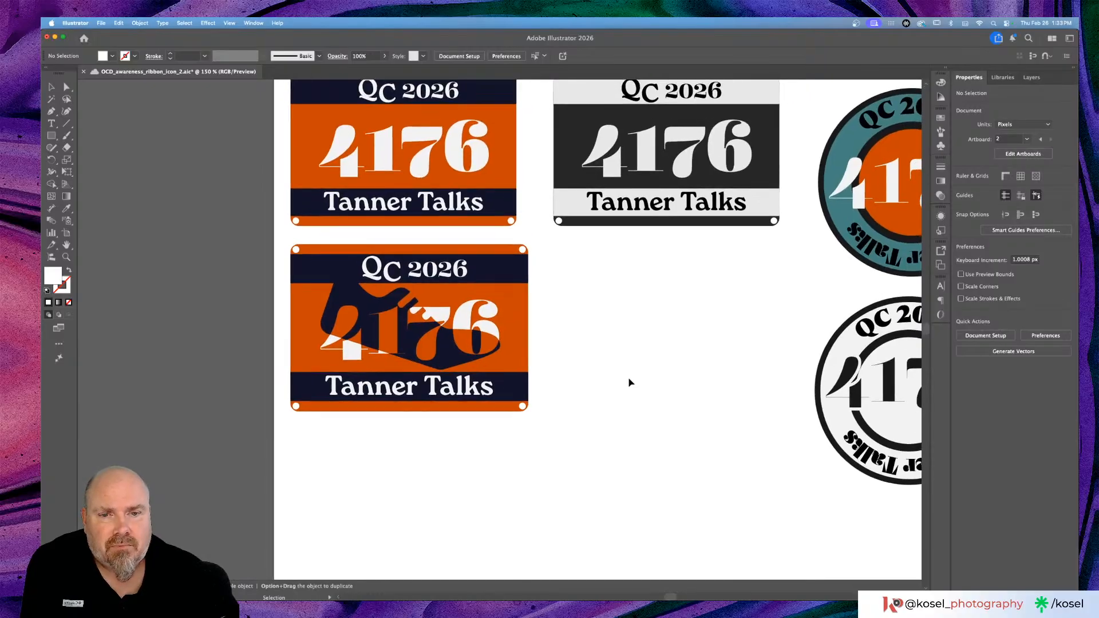
scroll(630, 383, "up", 6)
scroll(629, 383, "right", 15)
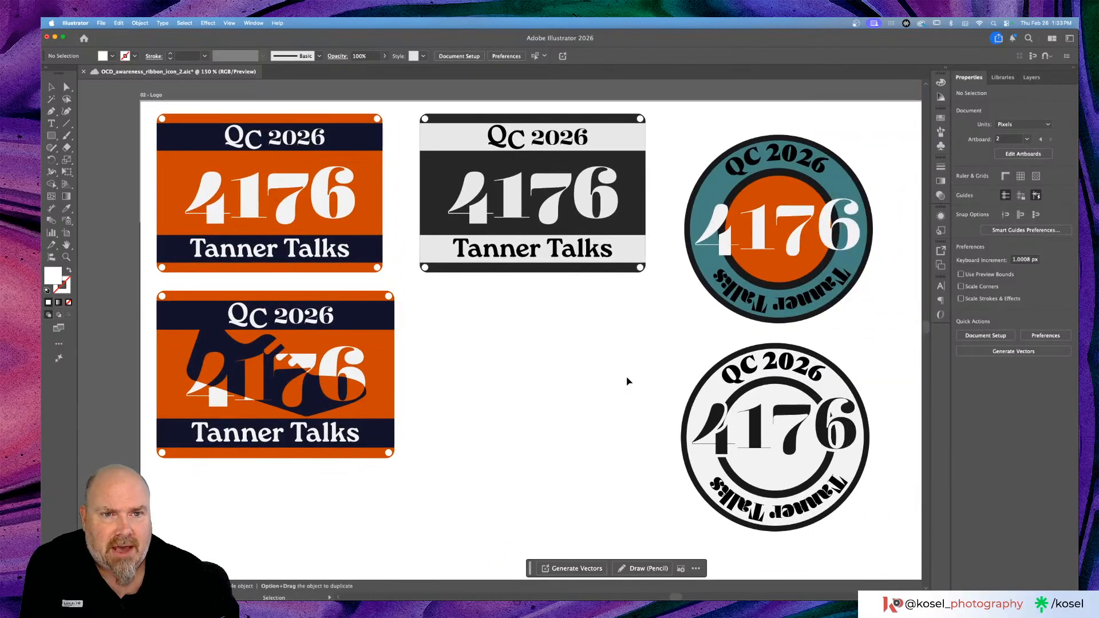
scroll(627, 379, "right", 20)
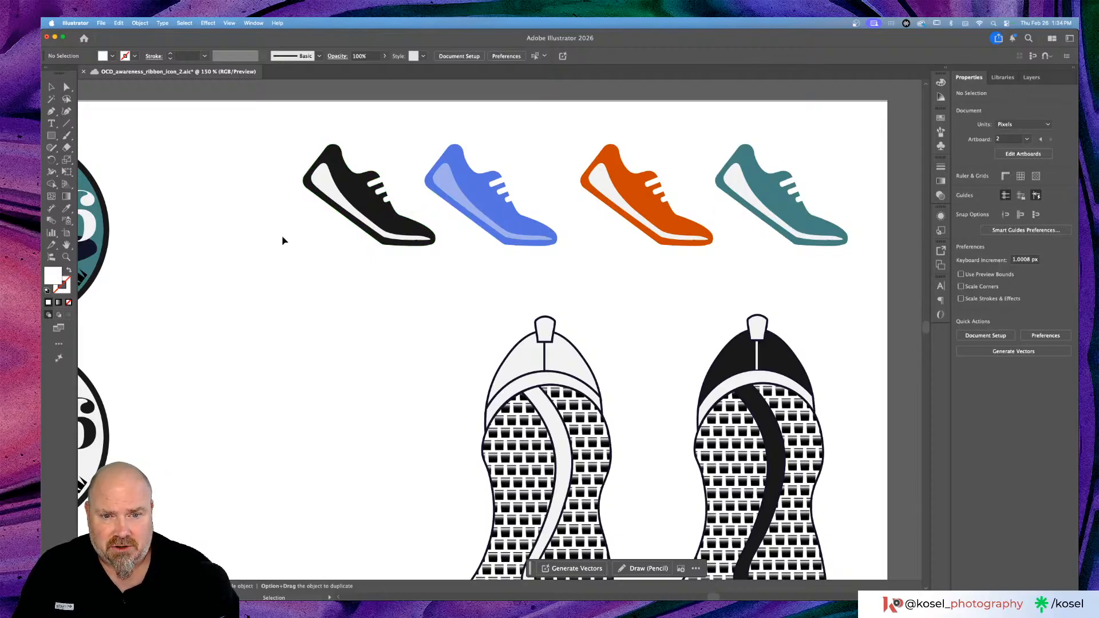
key("super+minus")
key("super+minus")
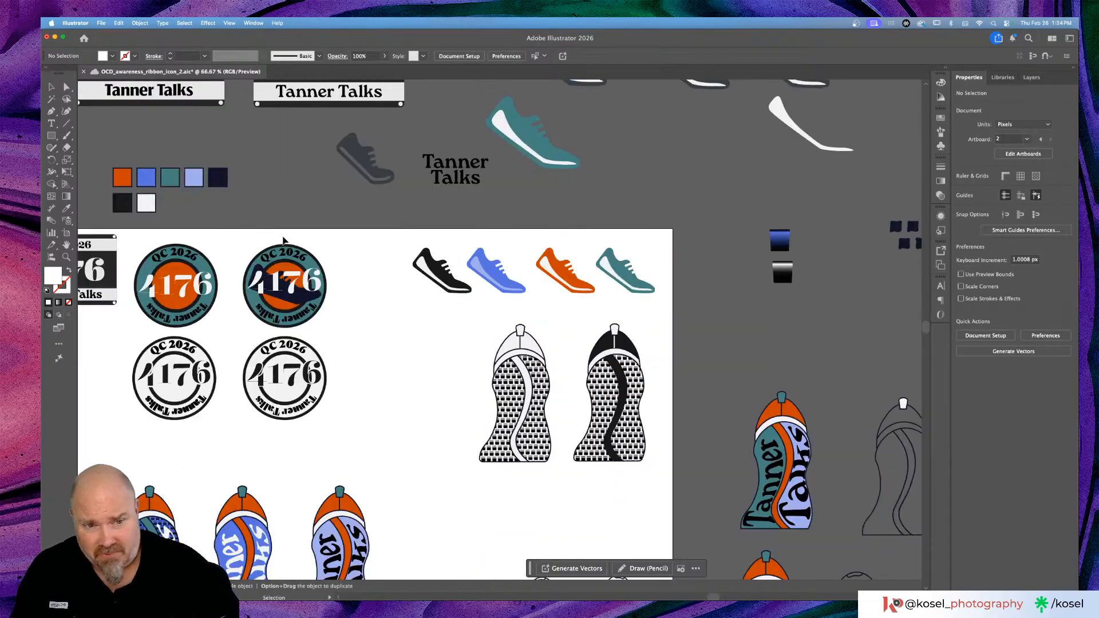
Step: Examine the pair of outlined shoe drawings near the artboard's lower-right corner at 200% magnification
scroll(285, 243, "down", 10)
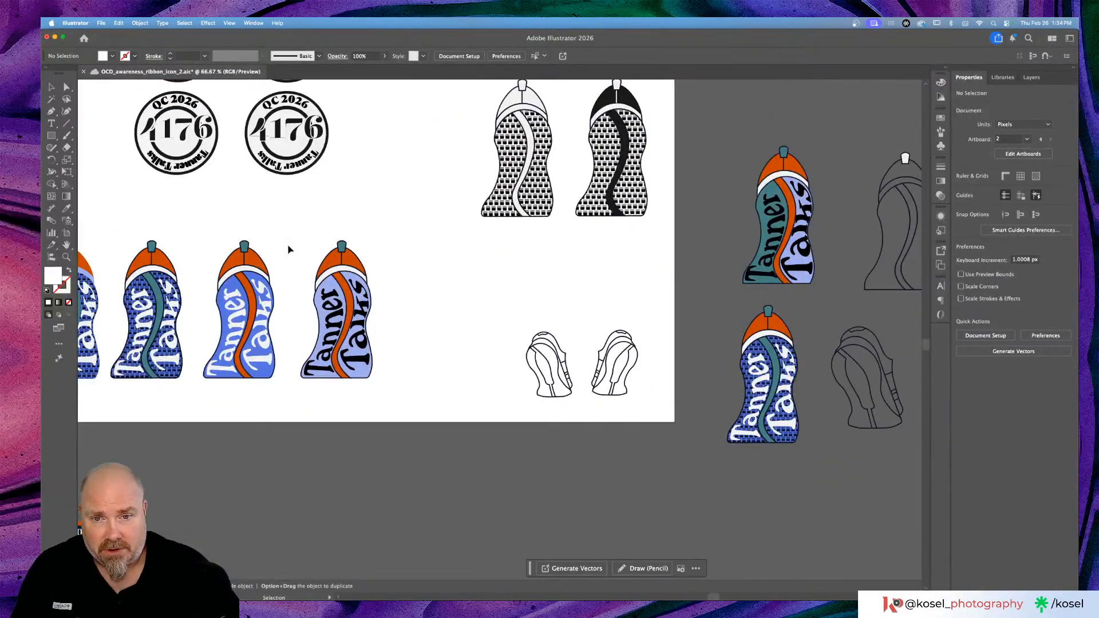
key("super+equal")
key("super+equal")
key("super+equal")
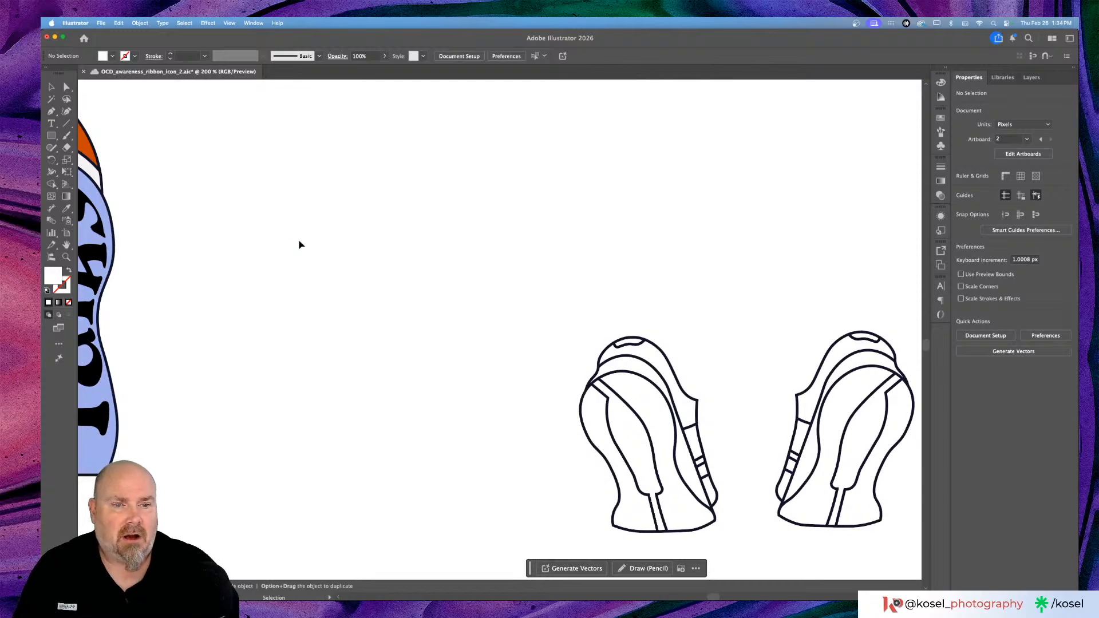
scroll(341, 283, "right", 7)
scroll(341, 283, "down", 3)
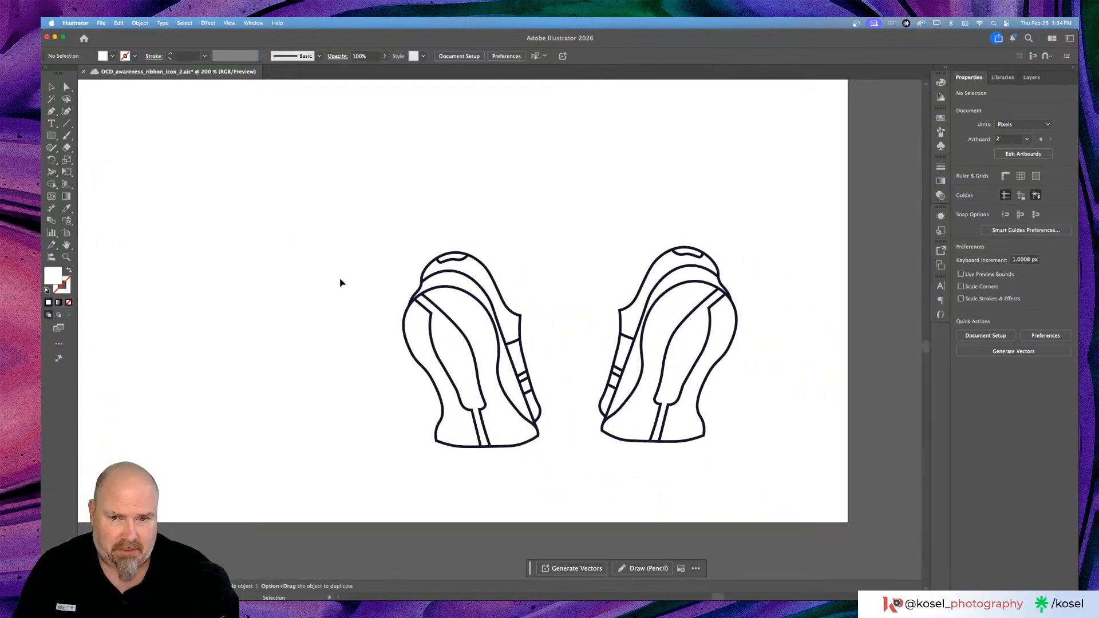
Step: Preview the reference photo AdobeStock_291490005.jpeg from the Downloads folder in Finder and close the folder window
left_click(233, 581)
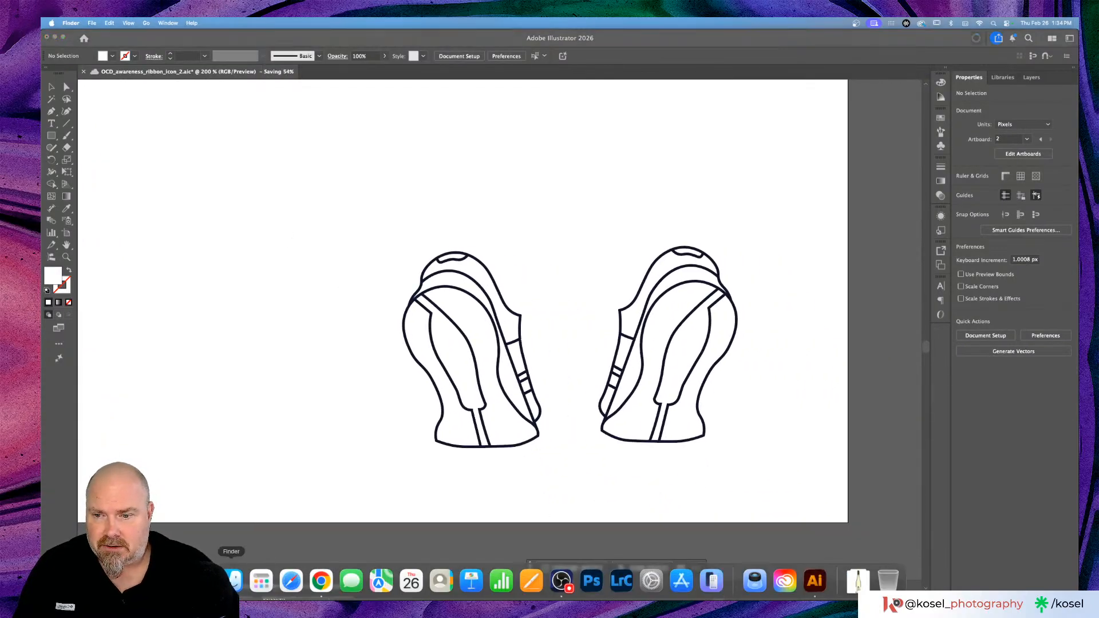
scroll(436, 331, "down", 2)
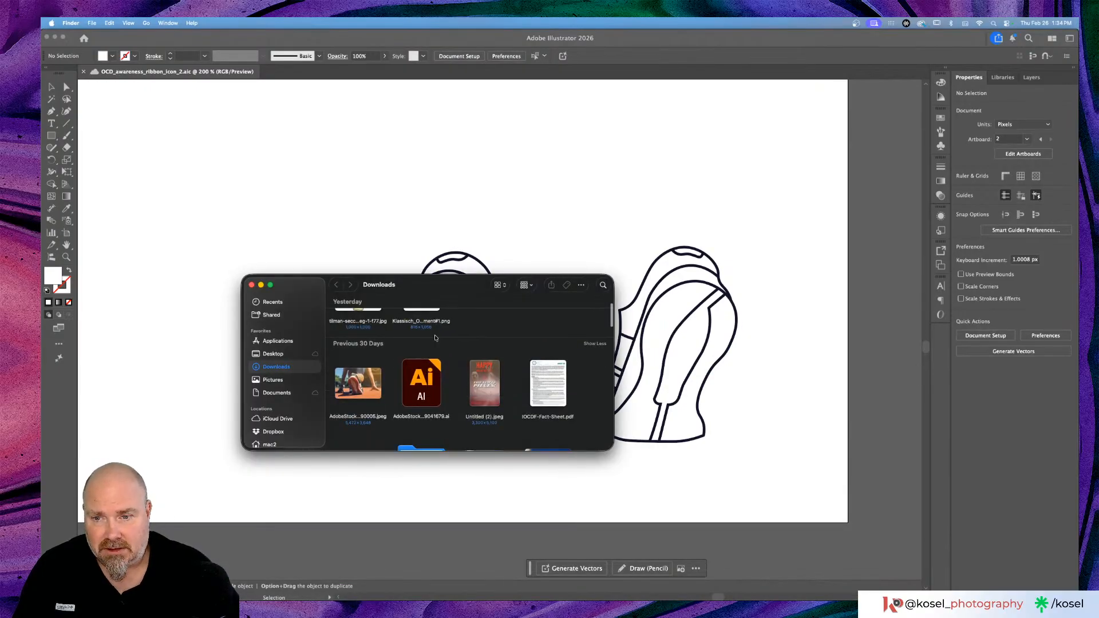
left_click(359, 381)
key("space")
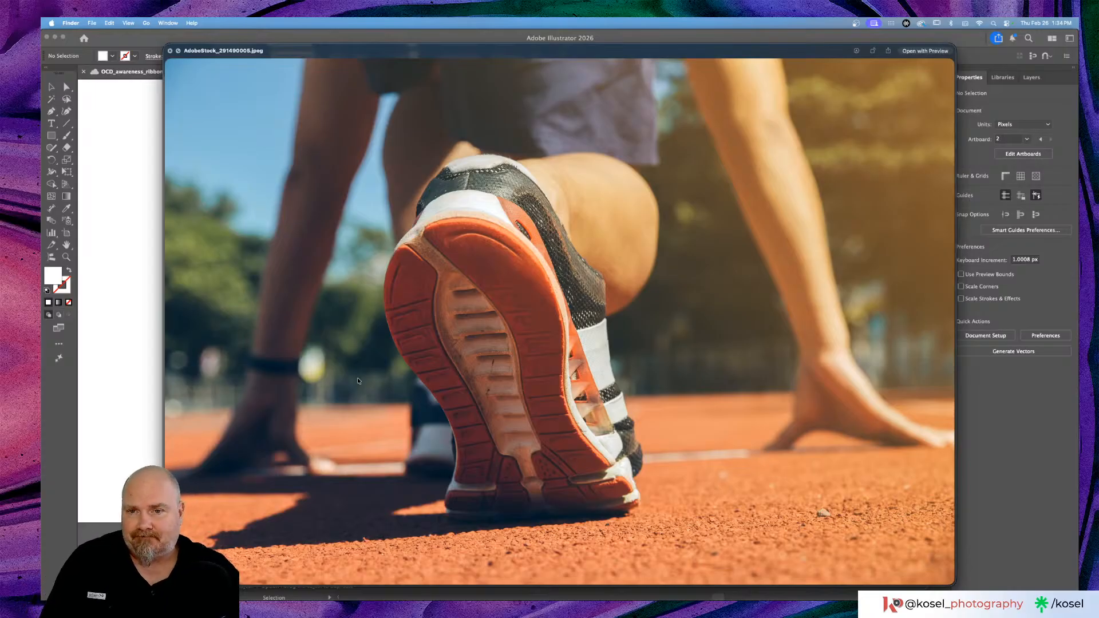
key("space")
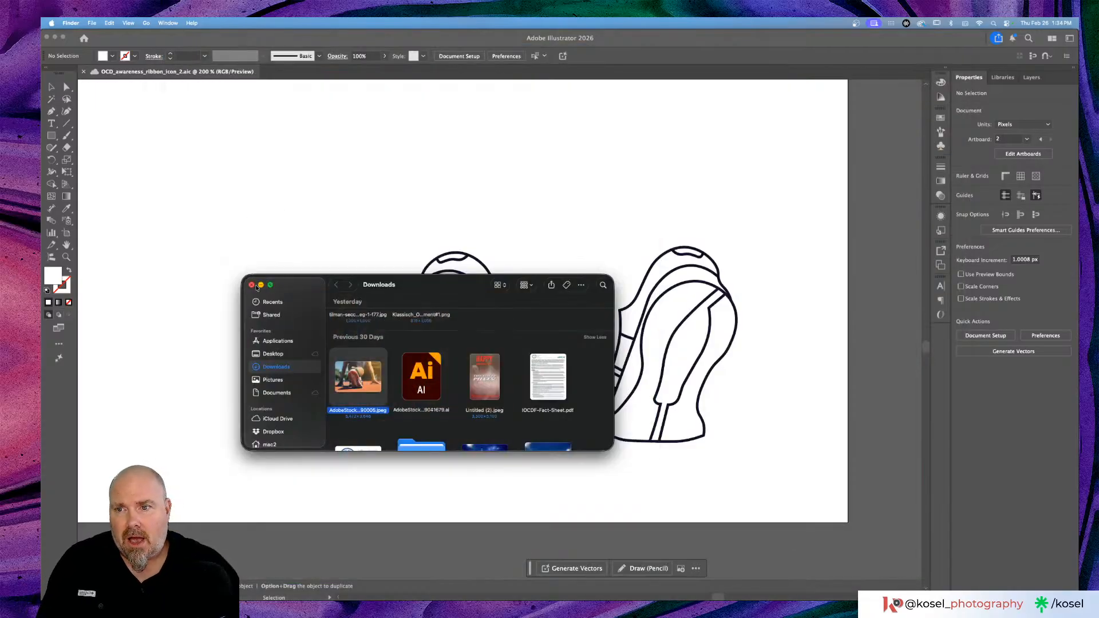
left_click(252, 284)
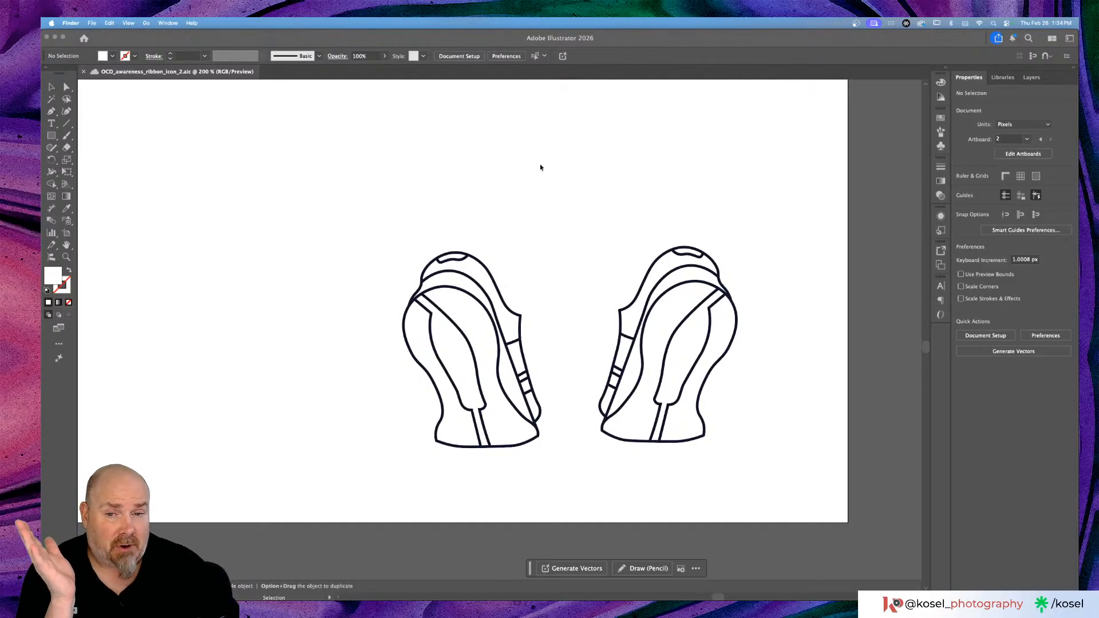
Step: Examine the Tanner Talks shoe sole designs with plain light blue and blue soles at 200% magnification
scroll(540, 167, "left", 10)
scroll(544, 167, "up", 5)
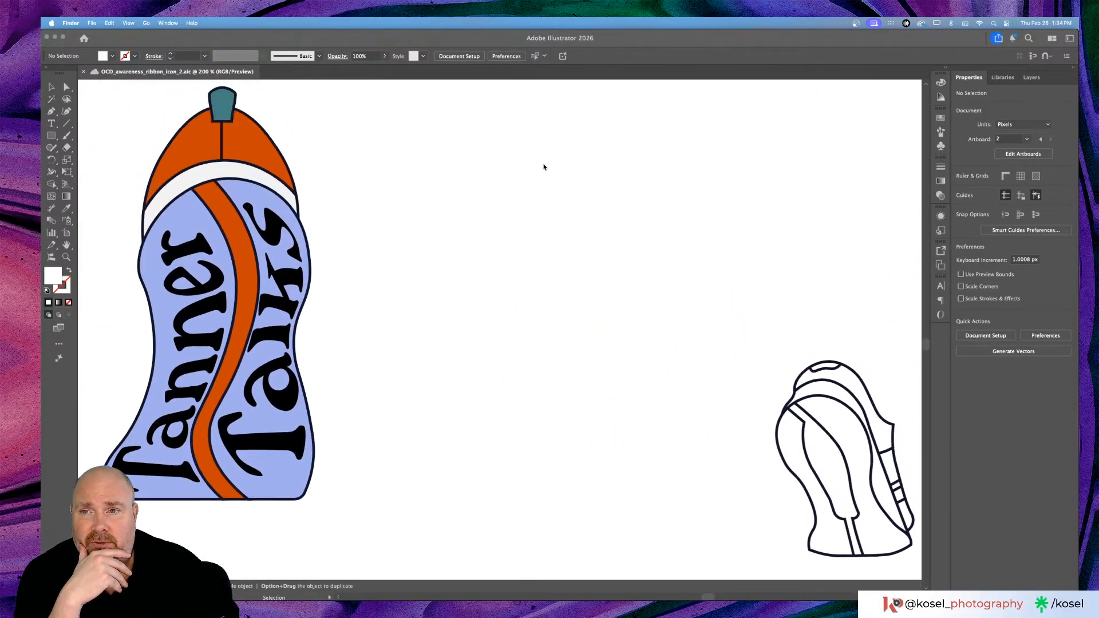
scroll(544, 167, "left", 5)
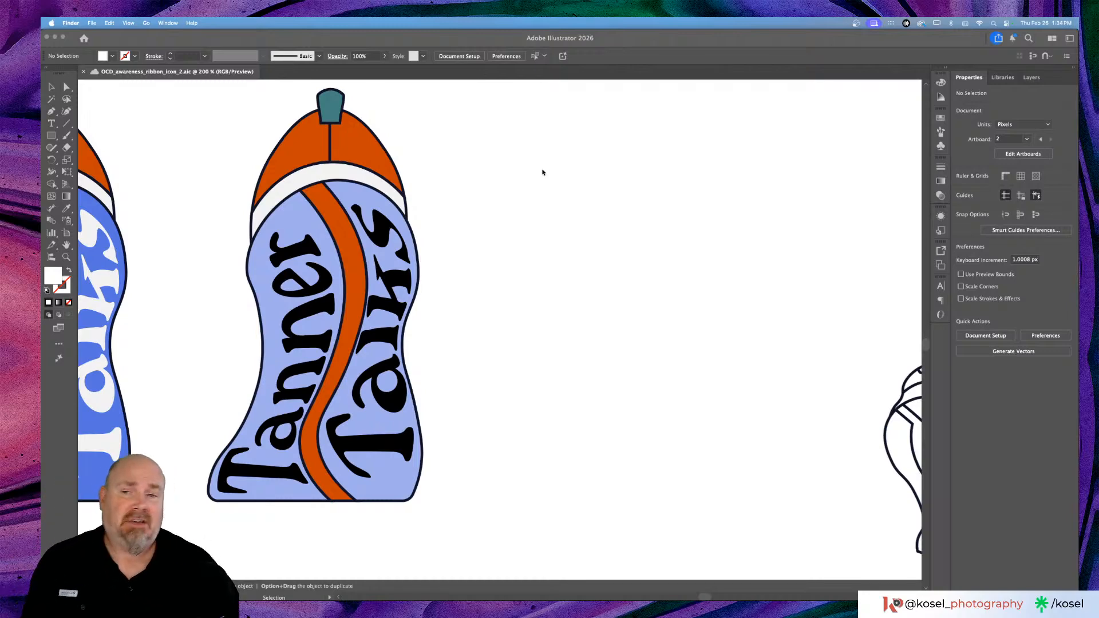
scroll(545, 215, "left", 3)
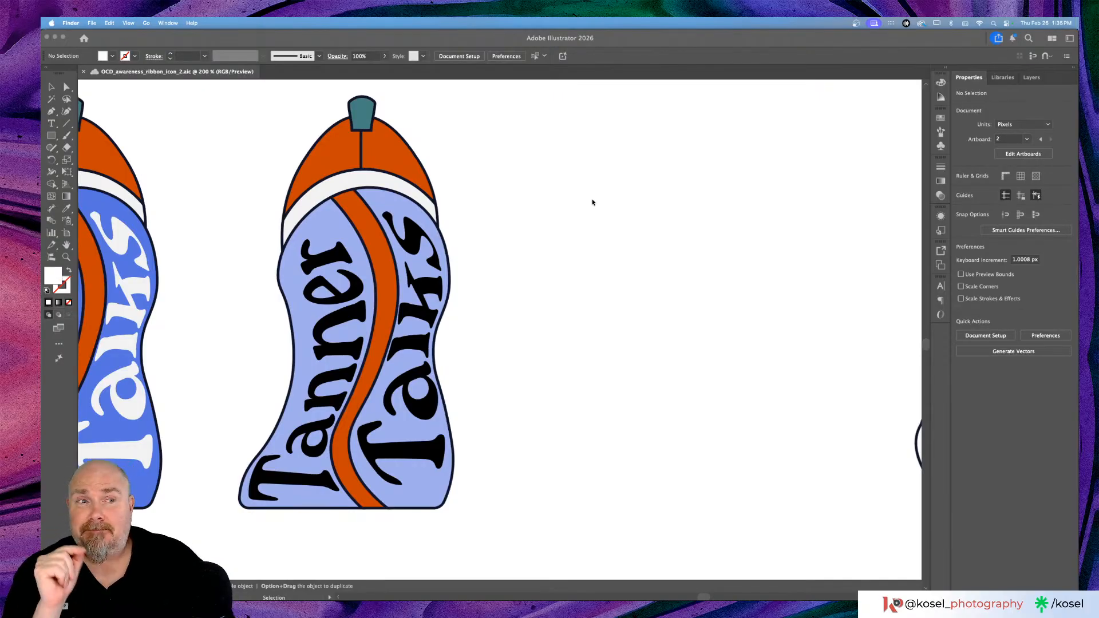
scroll(592, 202, "left", 5)
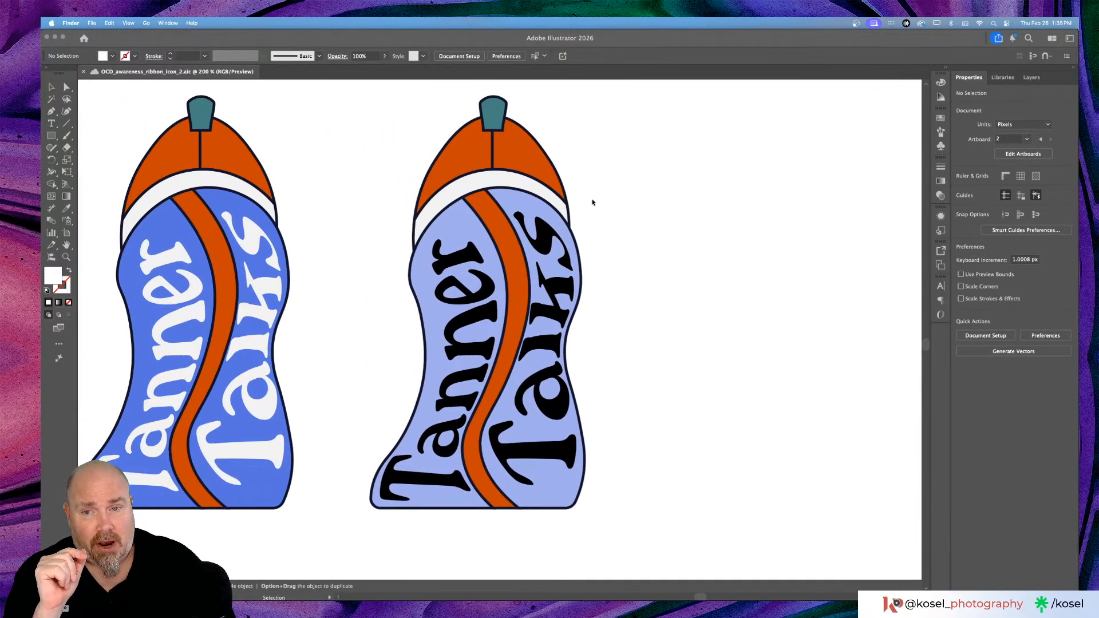
scroll(593, 202, "up", 3)
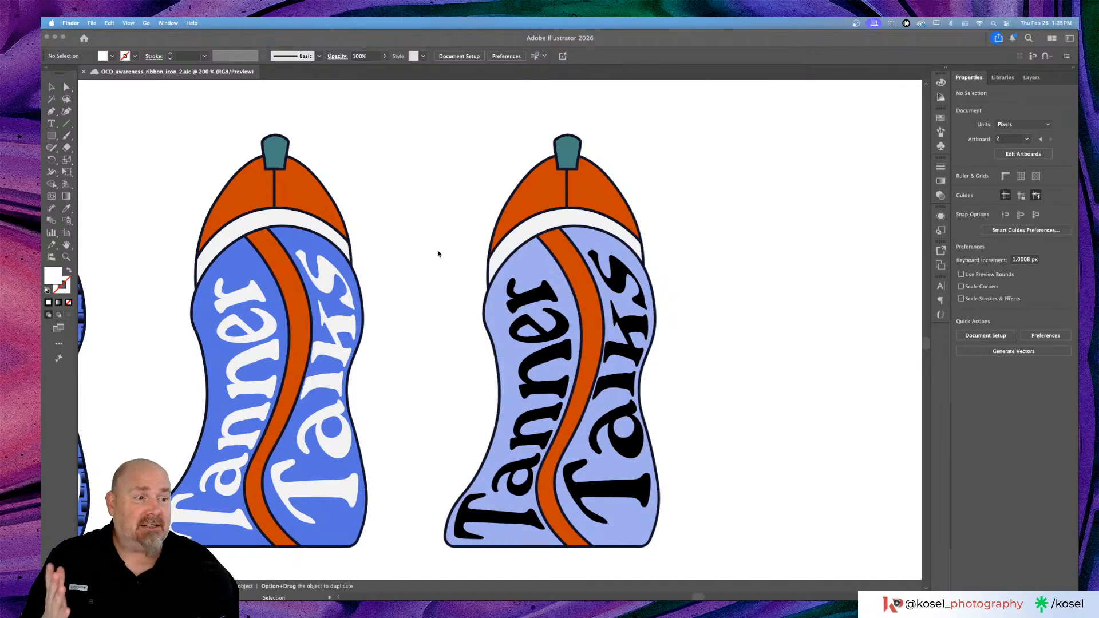
scroll(438, 254, "left", 2)
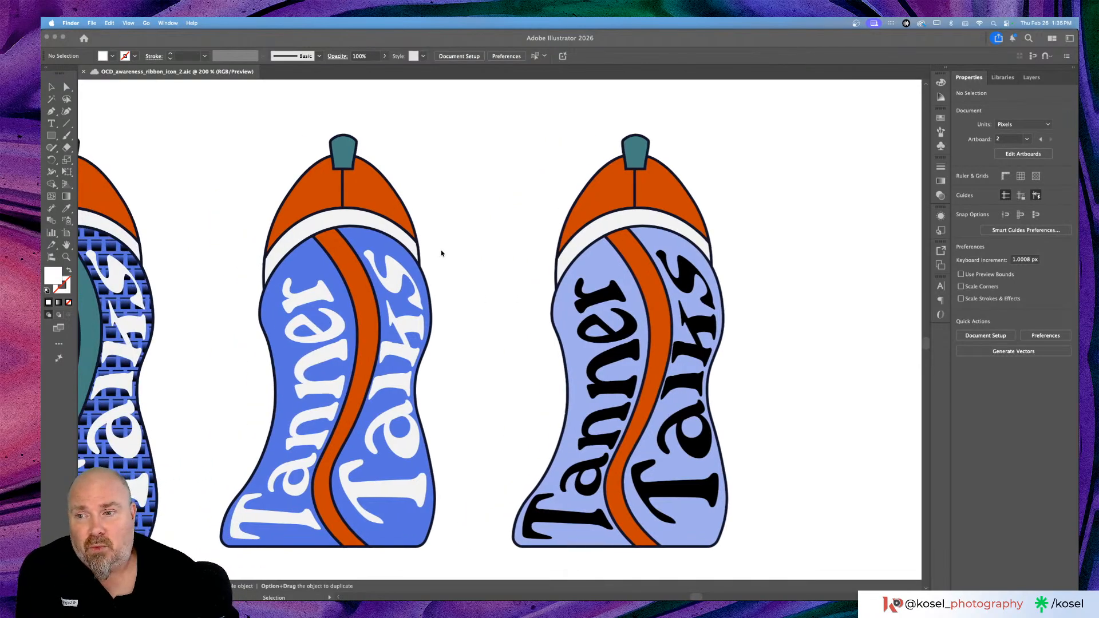
Step: Compare the woven-pattern Tanner Talks shoe soles, with and without dark outlines, alongside the black and white version
scroll(482, 139, "left", 1)
scroll(481, 139, "left", 5)
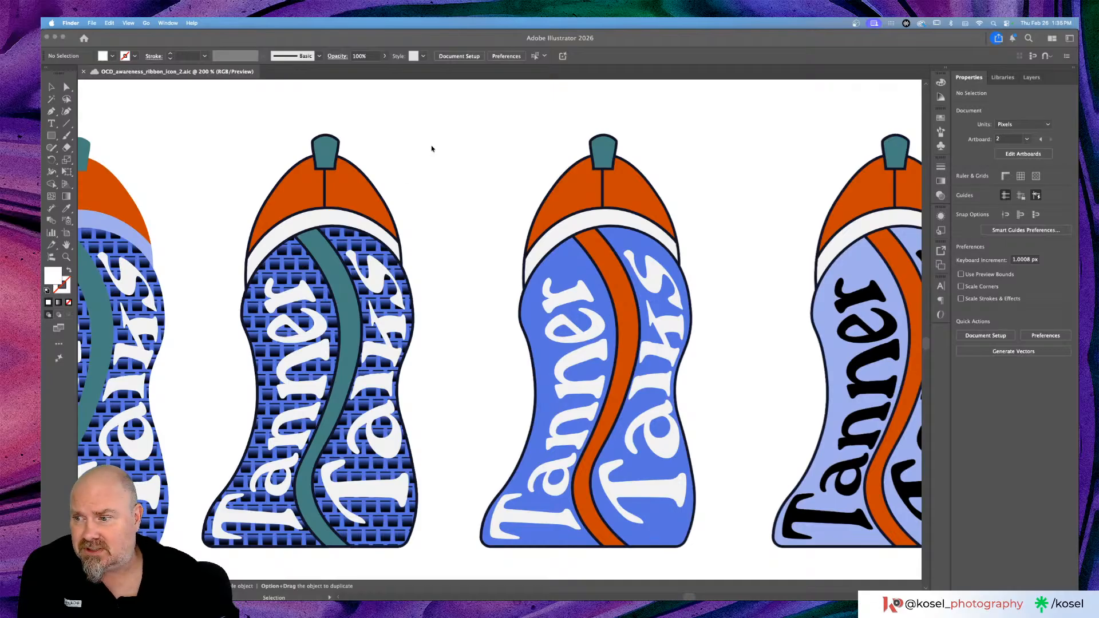
scroll(424, 182, "left", 1)
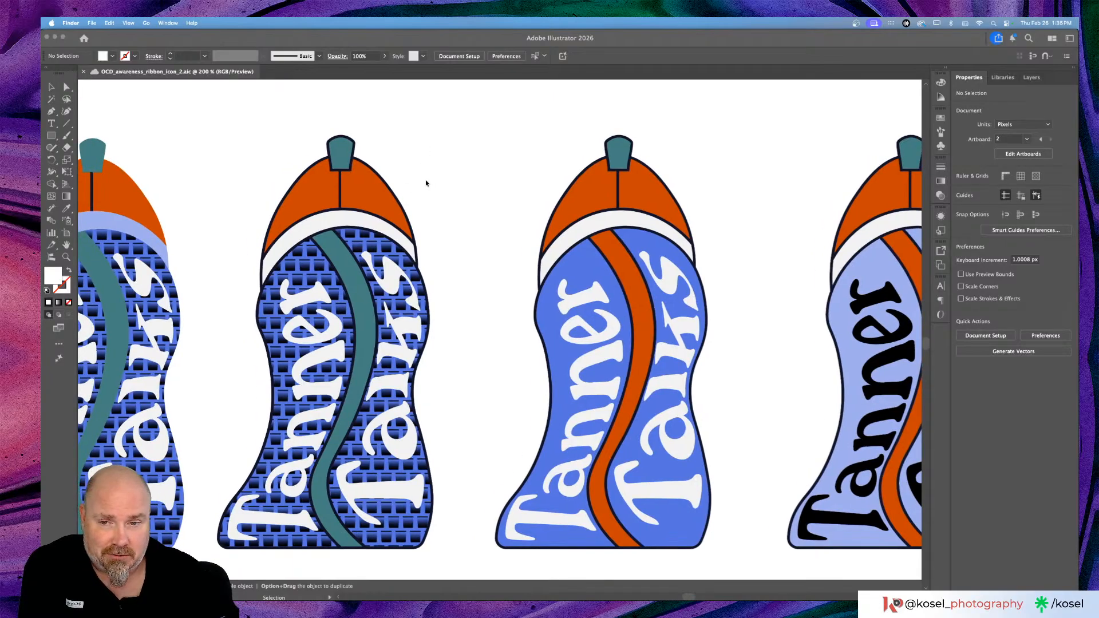
scroll(396, 243, "left", 3)
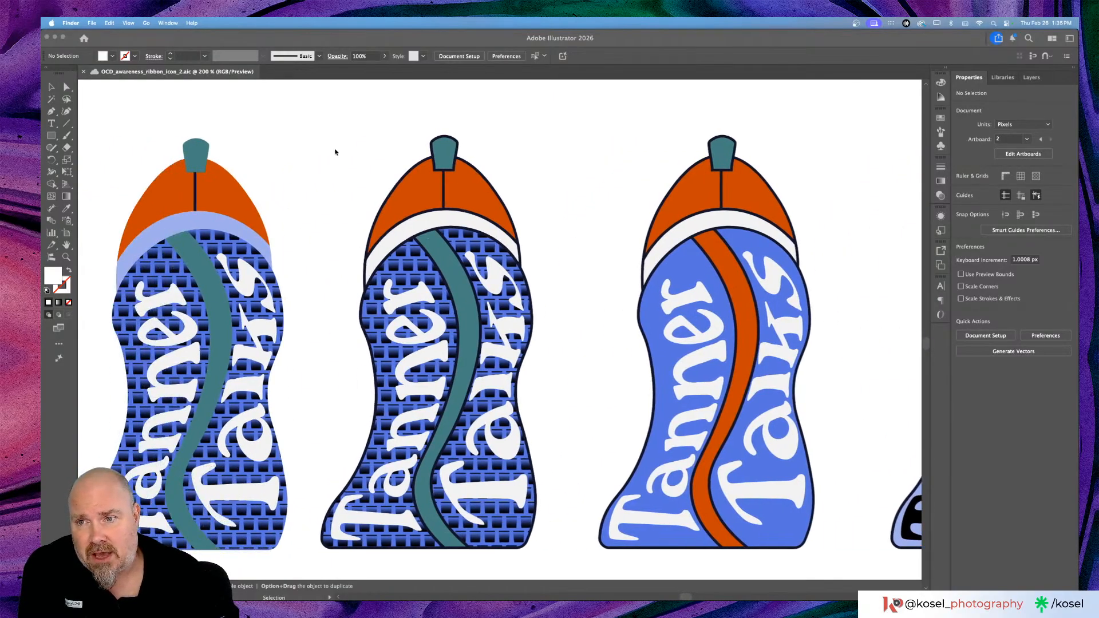
scroll(341, 163, "left", 5)
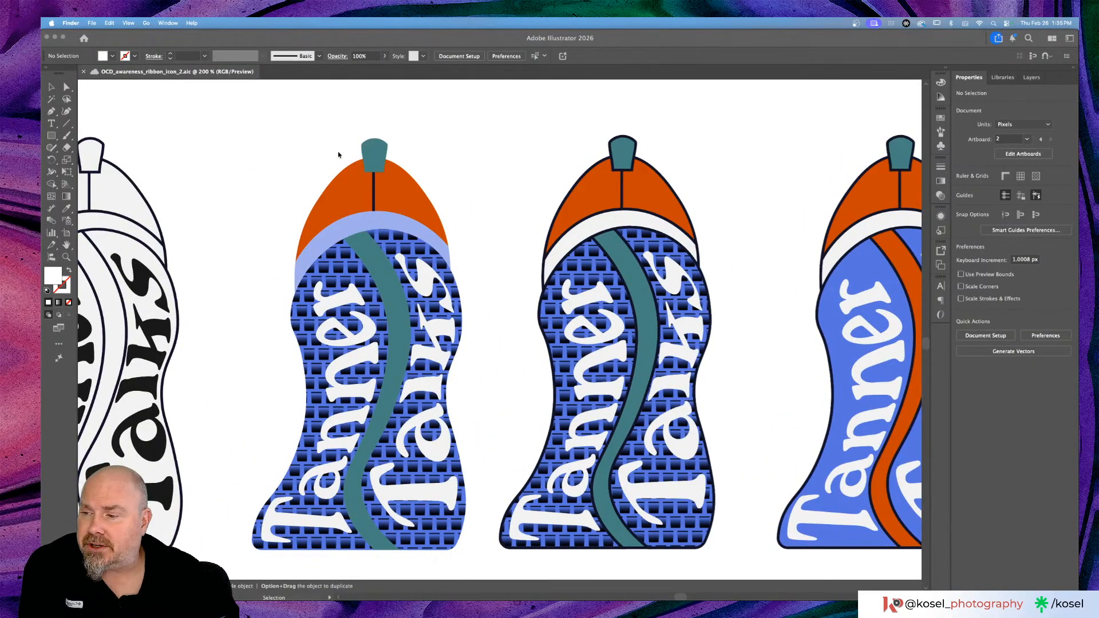
scroll(324, 168, "left", 2)
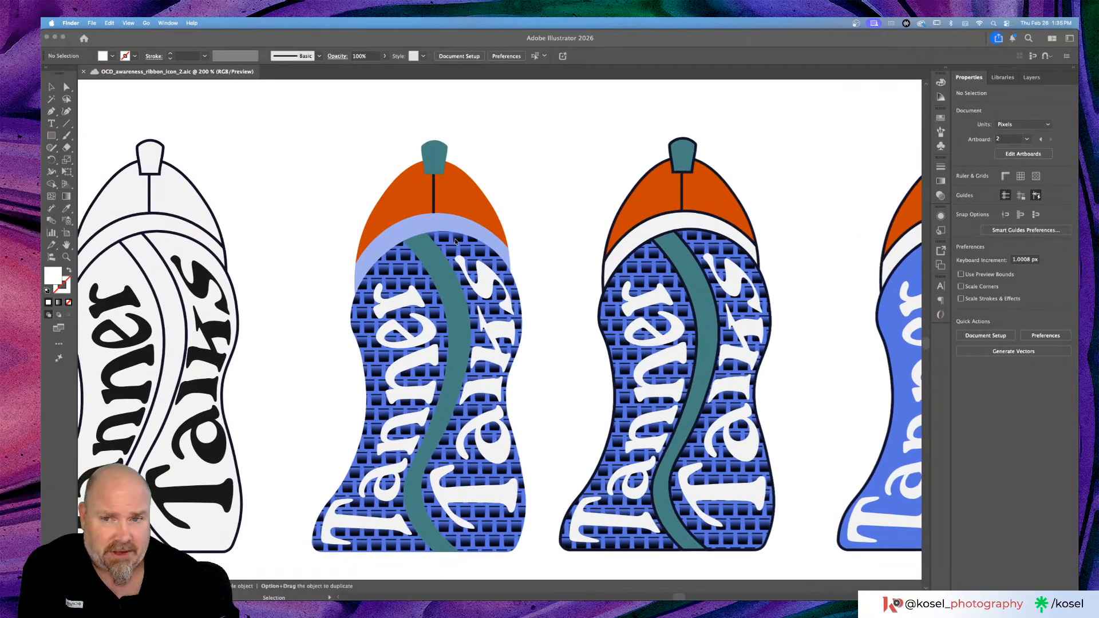
Step: Examine the black and white woven-pattern shoe soles without lettering, with light and dark toe caps, at 200% magnification
scroll(521, 157, "left", 2)
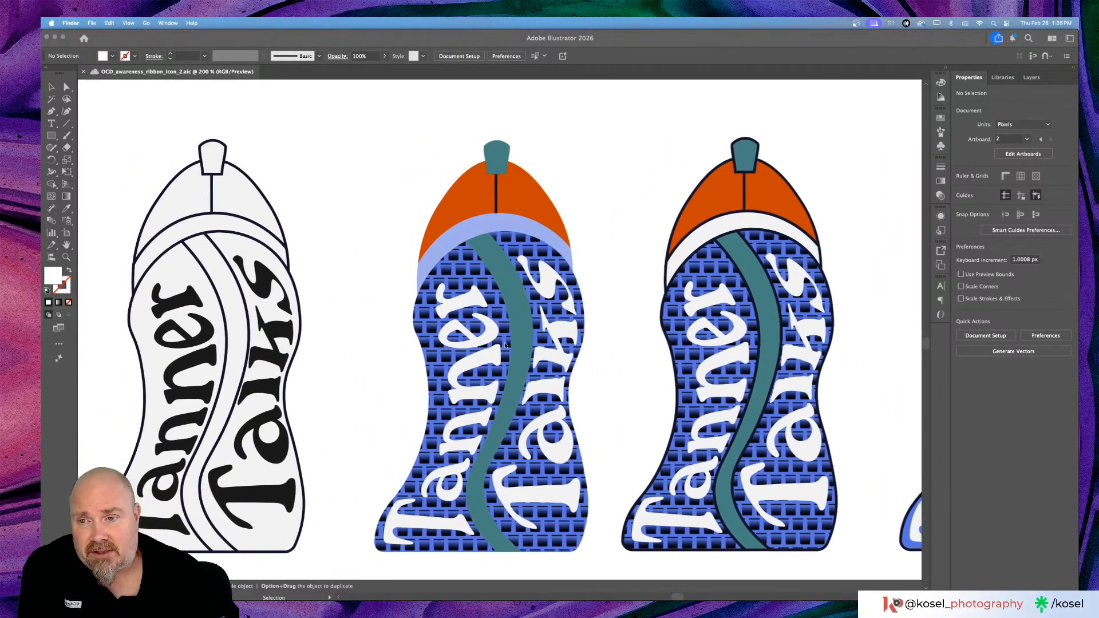
scroll(271, 263, "left", 2)
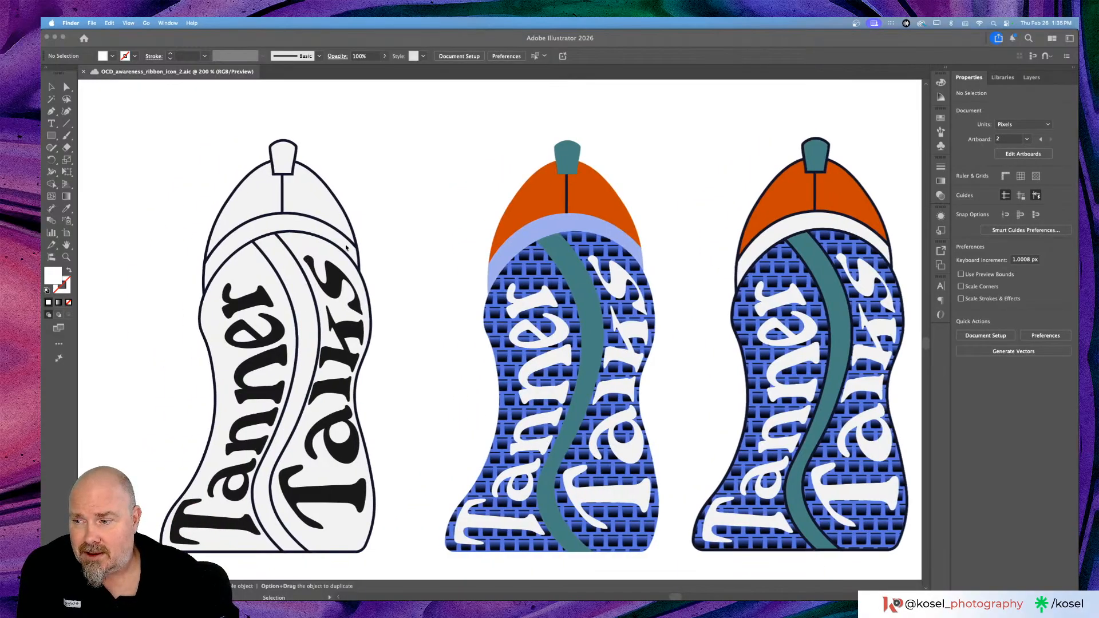
scroll(349, 245, "up", 5)
scroll(349, 245, "right", 6)
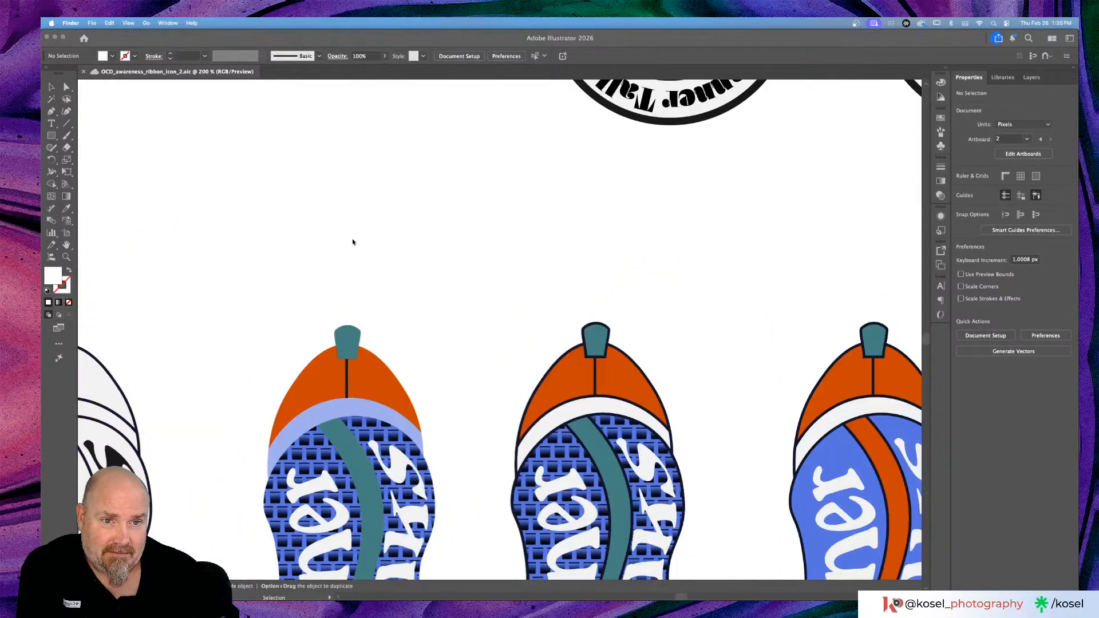
scroll(352, 242, "up", 5)
scroll(353, 242, "right", 15)
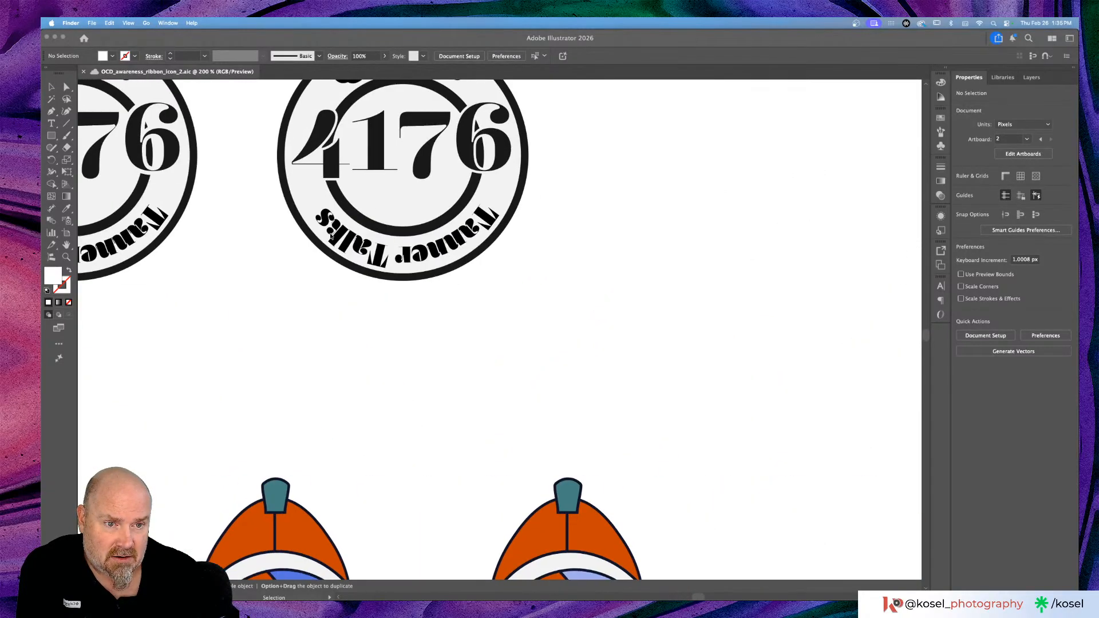
scroll(330, 236, "right", 15)
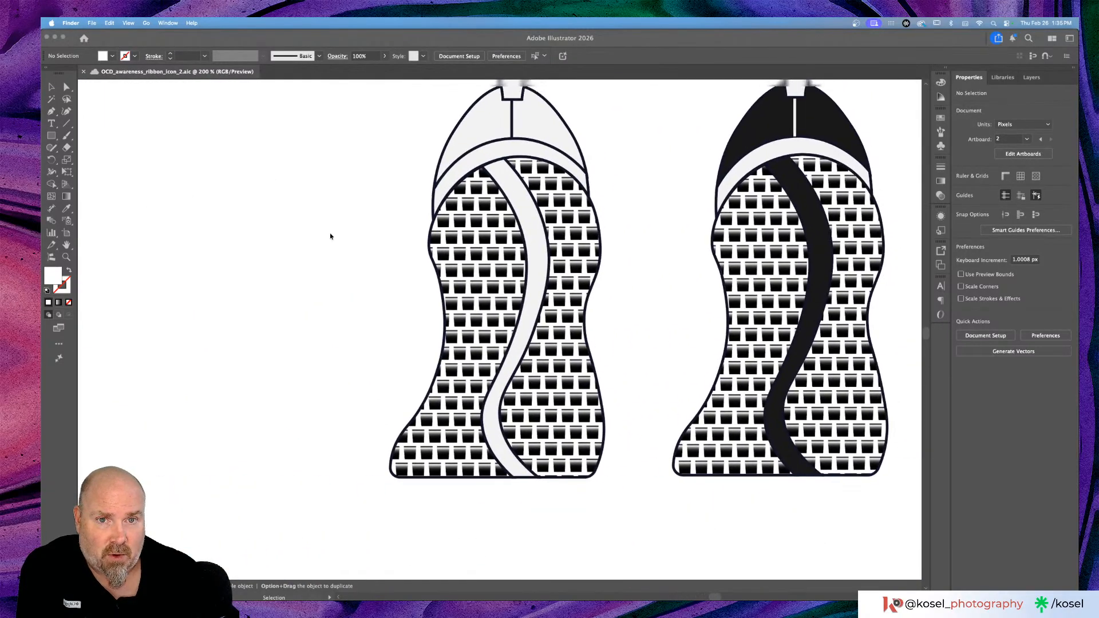
scroll(331, 236, "right", 3)
scroll(330, 235, "up", 2)
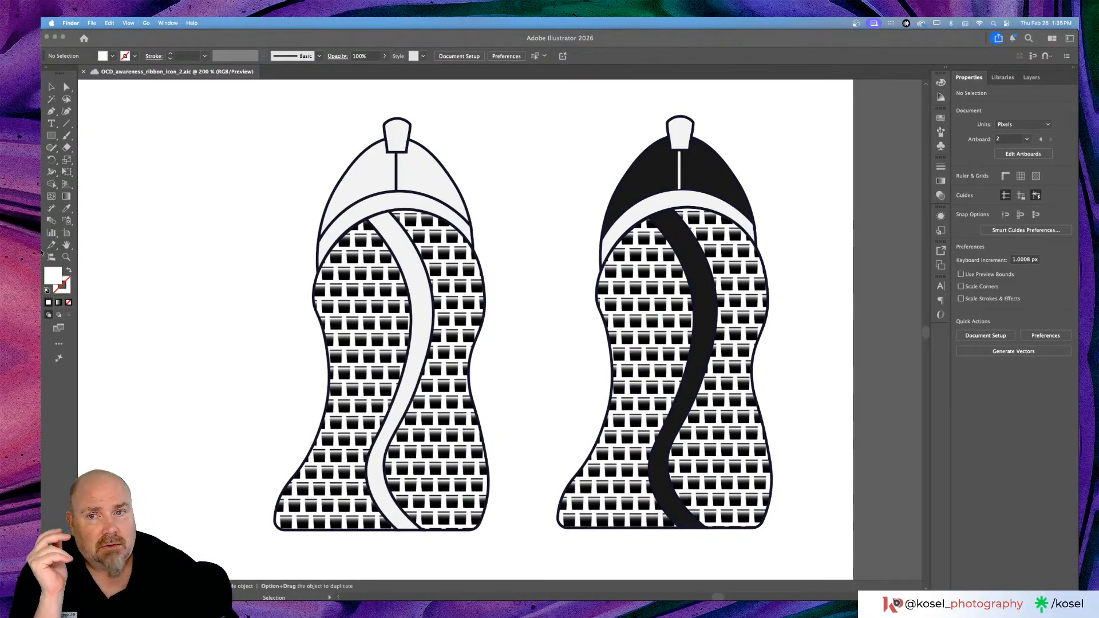
Step: Review the logo artboard together with the spare artwork around it at 50% magnification
left_click(206, 299)
key("super+minus")
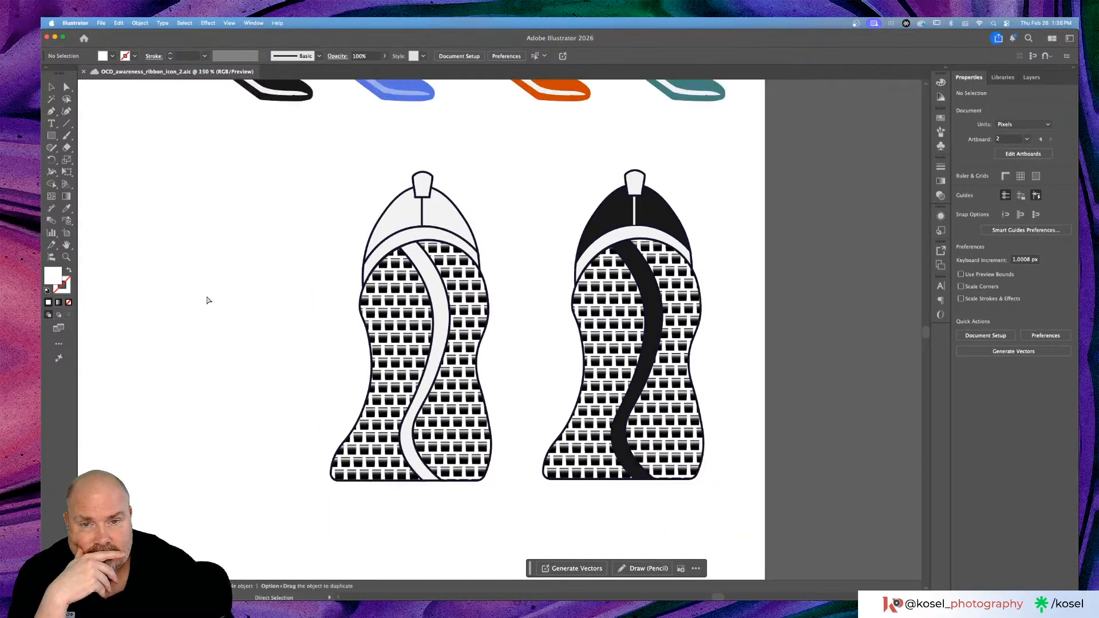
key("super+minus")
key("super+minus")
key("super+minus")
key("super+minus")
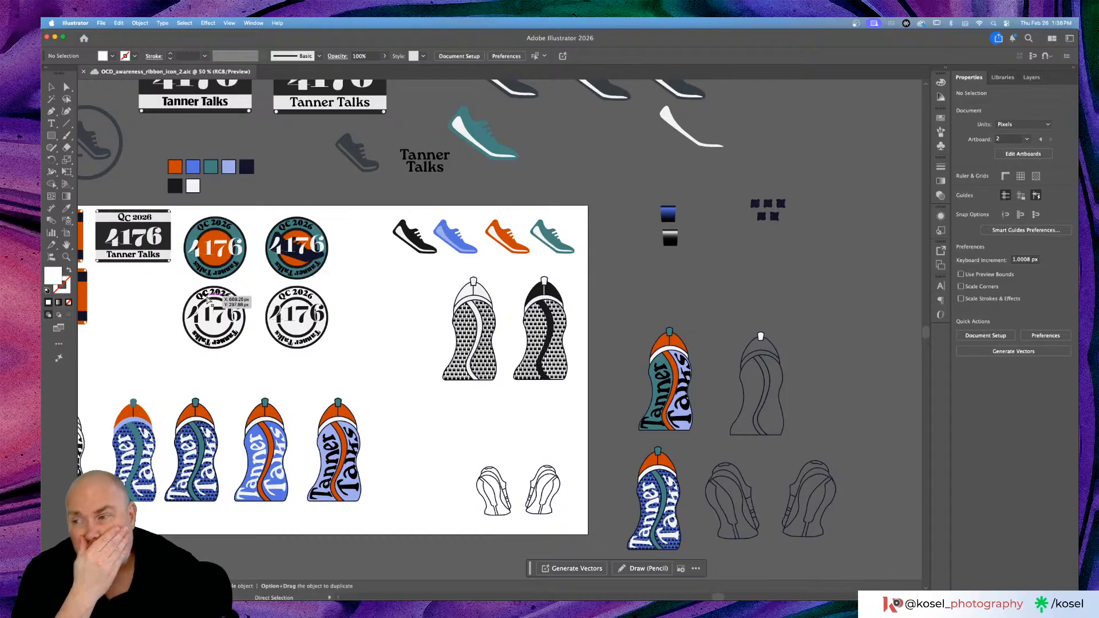
key("v")
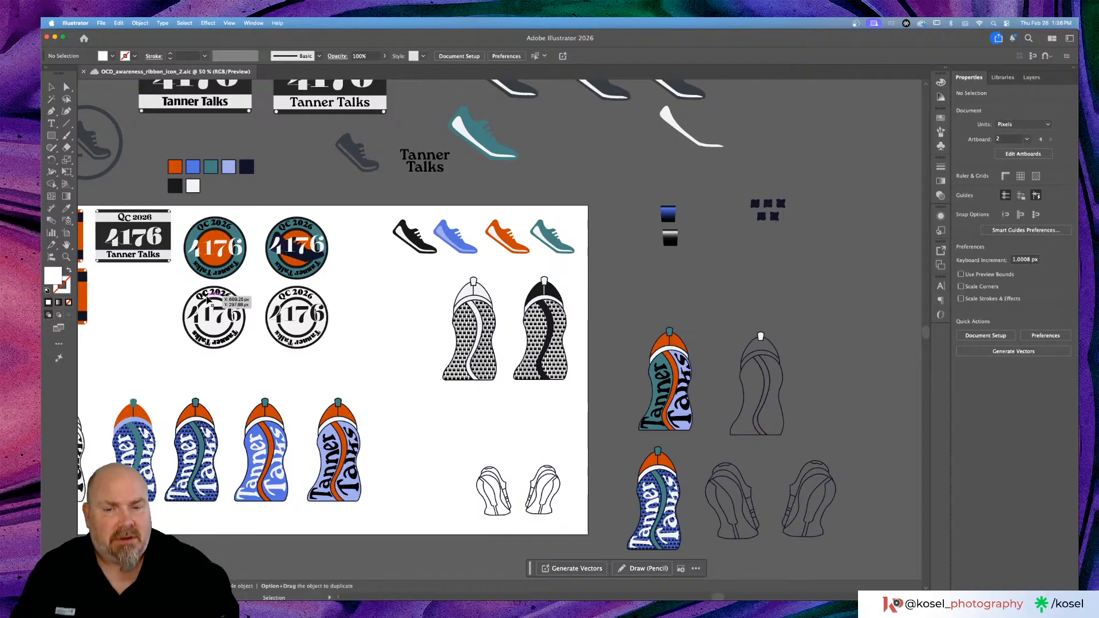
Step: Examine the four orange QC 2026 race bib variations stored below the logo artboard at 150% magnification
scroll(495, 339, "down", 5)
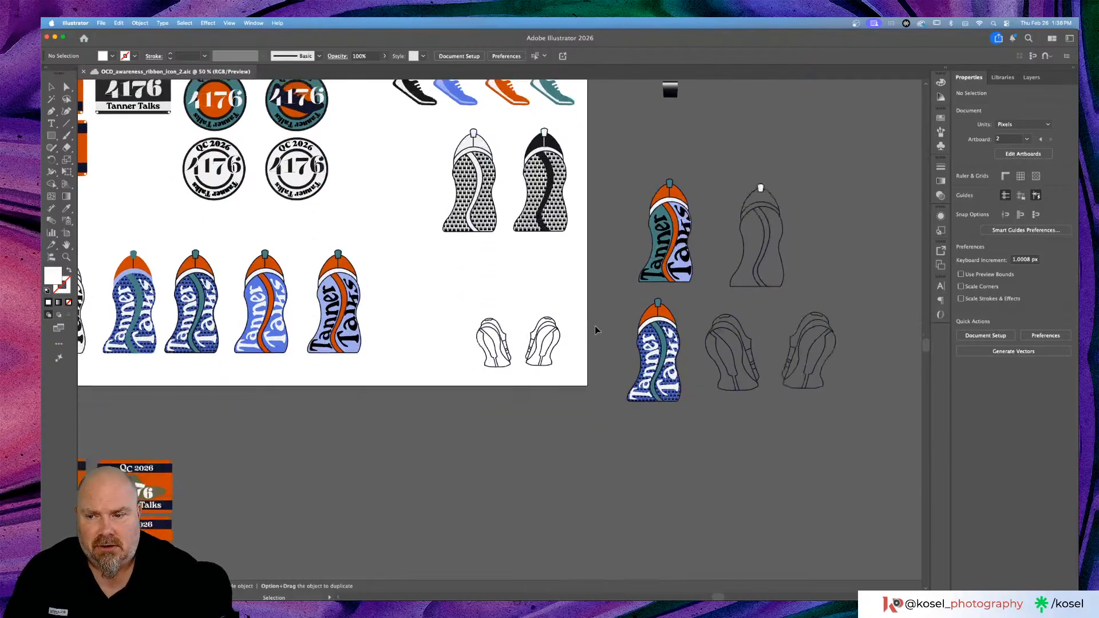
scroll(355, 447, "left", 5)
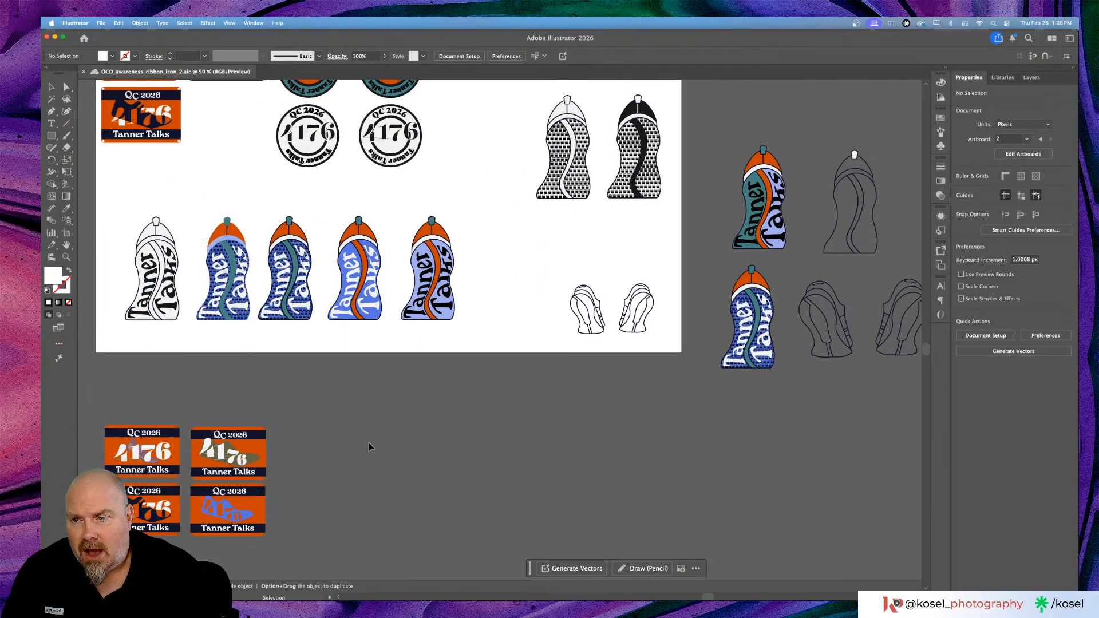
scroll(468, 410, "down", 2)
scroll(480, 420, "left", 2)
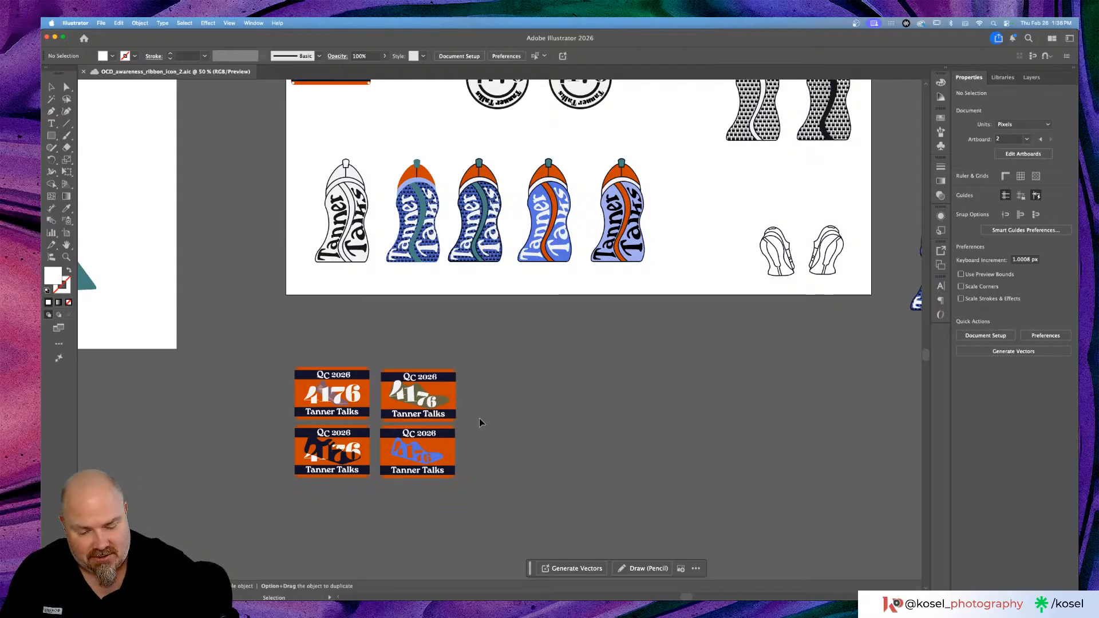
key("super+equal")
key("super+equal")
key("super+equal")
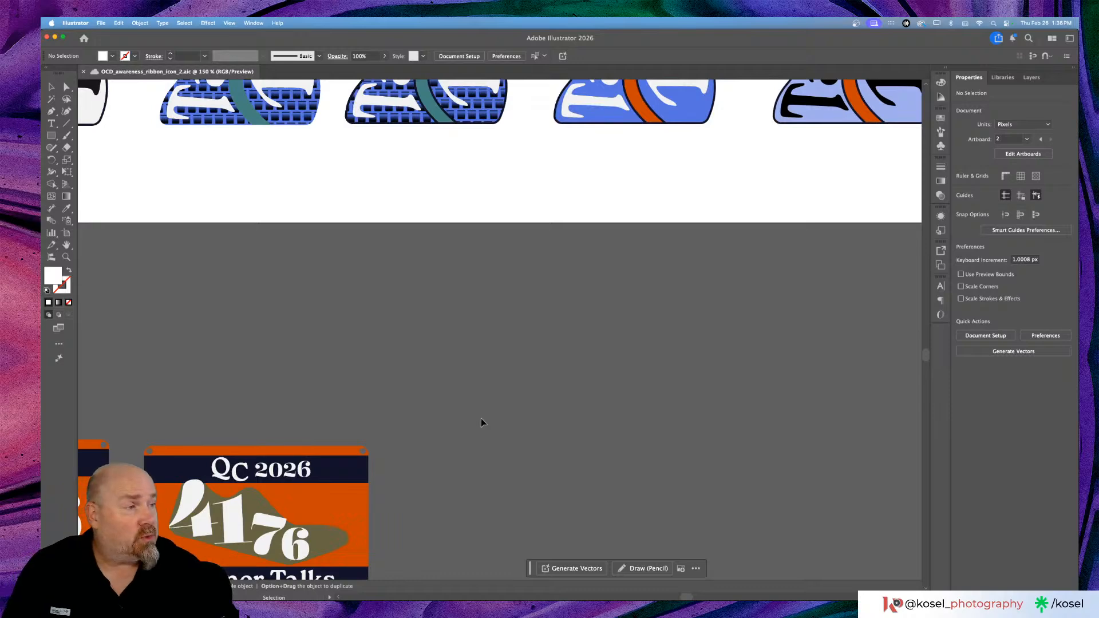
scroll(481, 421, "down", 3)
scroll(480, 420, "left", 5)
scroll(484, 422, "down", 8)
scroll(484, 422, "left", 4)
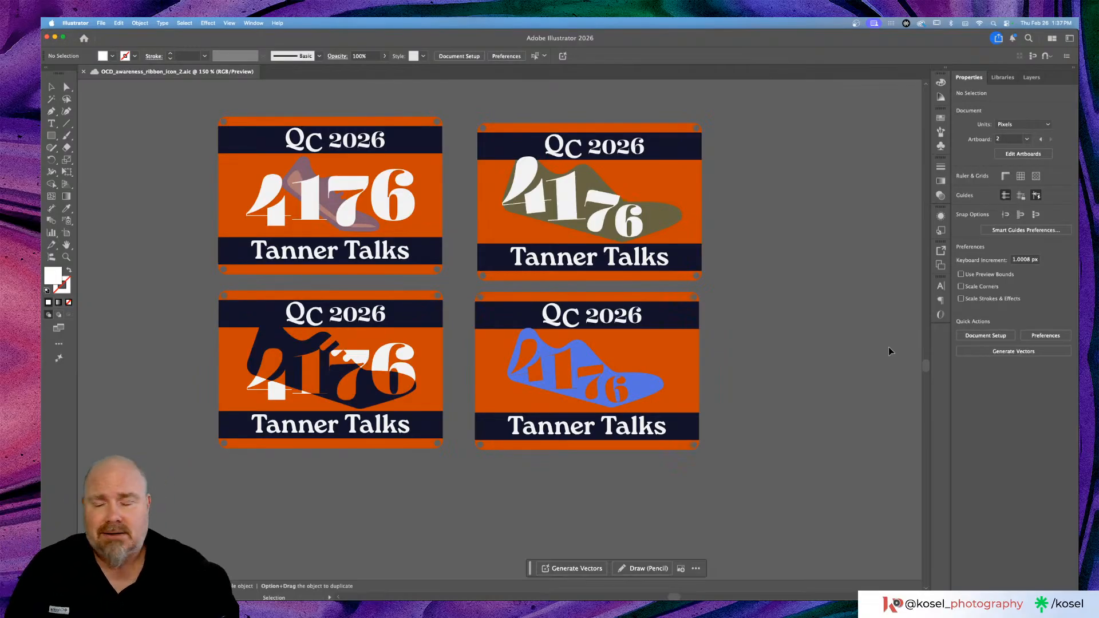
Step: Move the pair of small outlined shoe drawings off the logo artboard onto the empty canvas below it
key("super+minus")
key("super+minus")
key("super+minus")
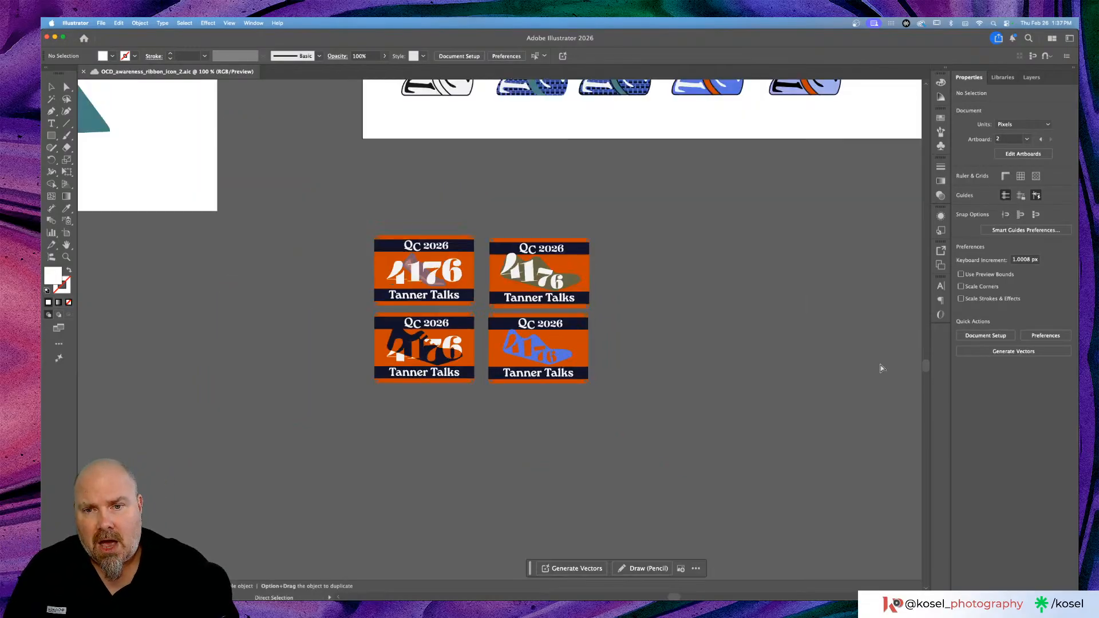
scroll(881, 362, "right", 10)
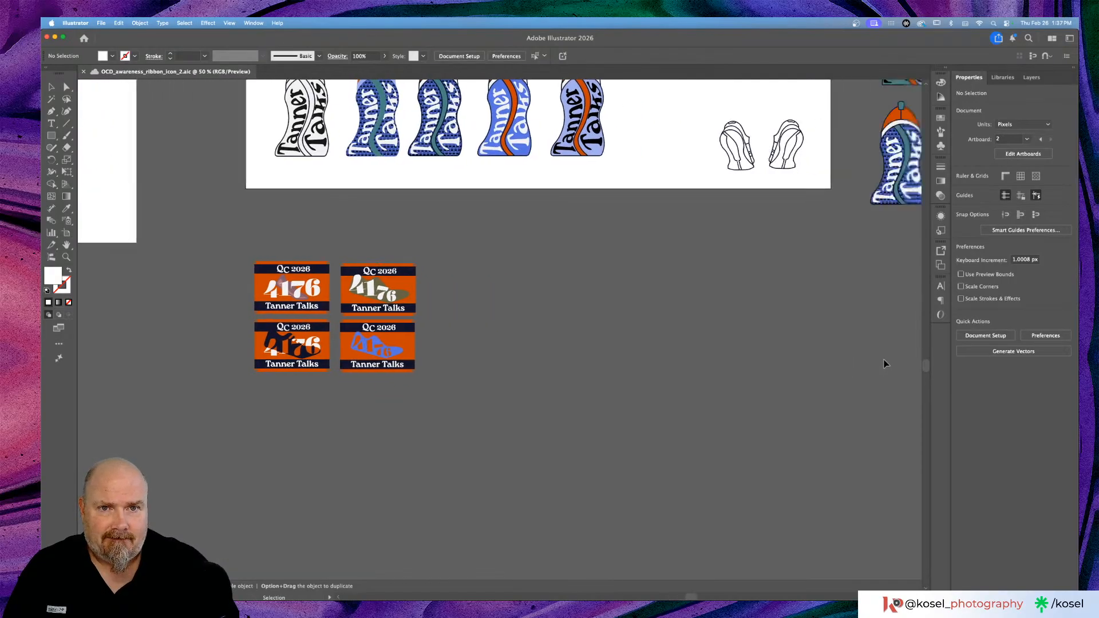
scroll(881, 359, "up", 3)
mouse_move(535, 205)
left_mouse_down()
mouse_move(687, 259)
mouse_move(703, 313)
mouse_move(634, 362)
left_mouse_up()
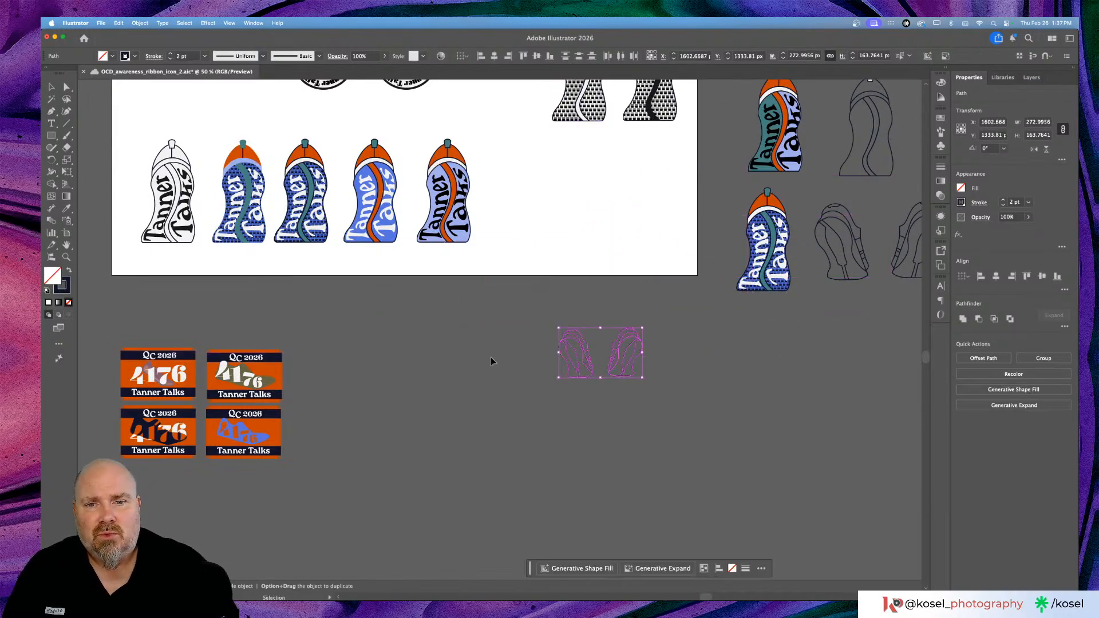
left_click(443, 340)
Step: Shift the row of five Tanner Talks shoe soles together into the lower-right area of the logo artboard
scroll(443, 341, "up", 1)
scroll(443, 345, "up", 5)
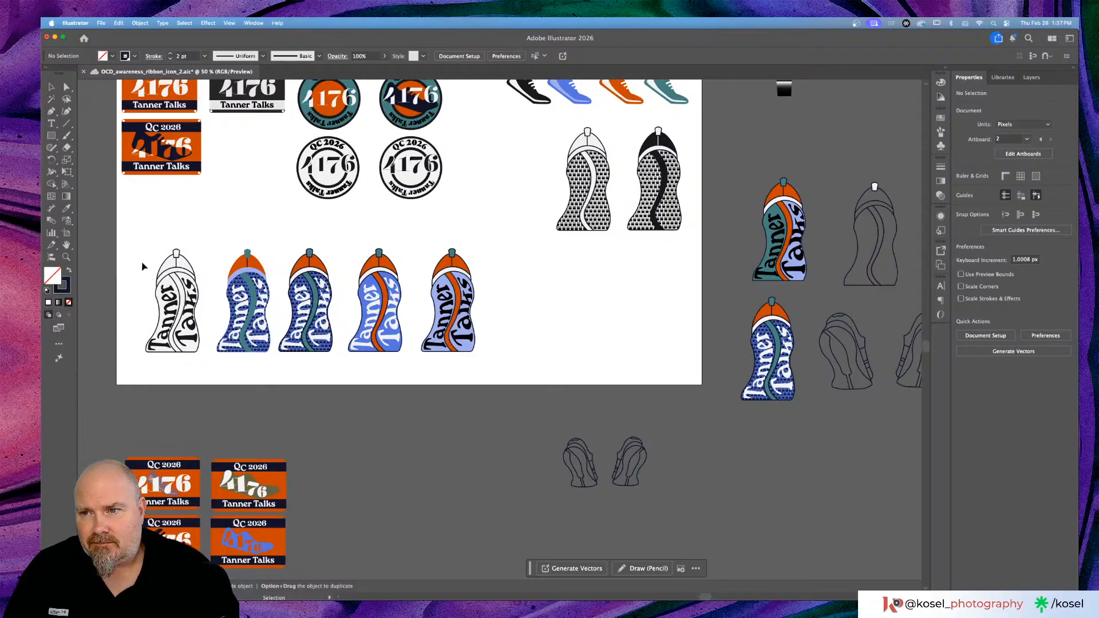
left_click_drag(135, 253, 535, 368)
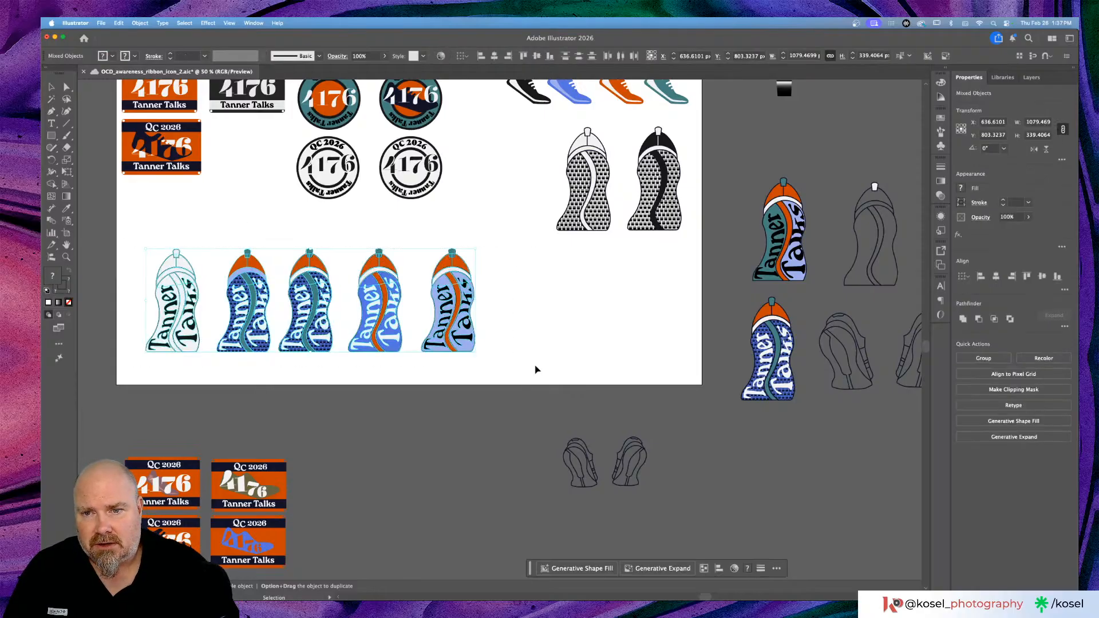
left_click_drag(468, 343, 670, 362)
left_click(243, 235)
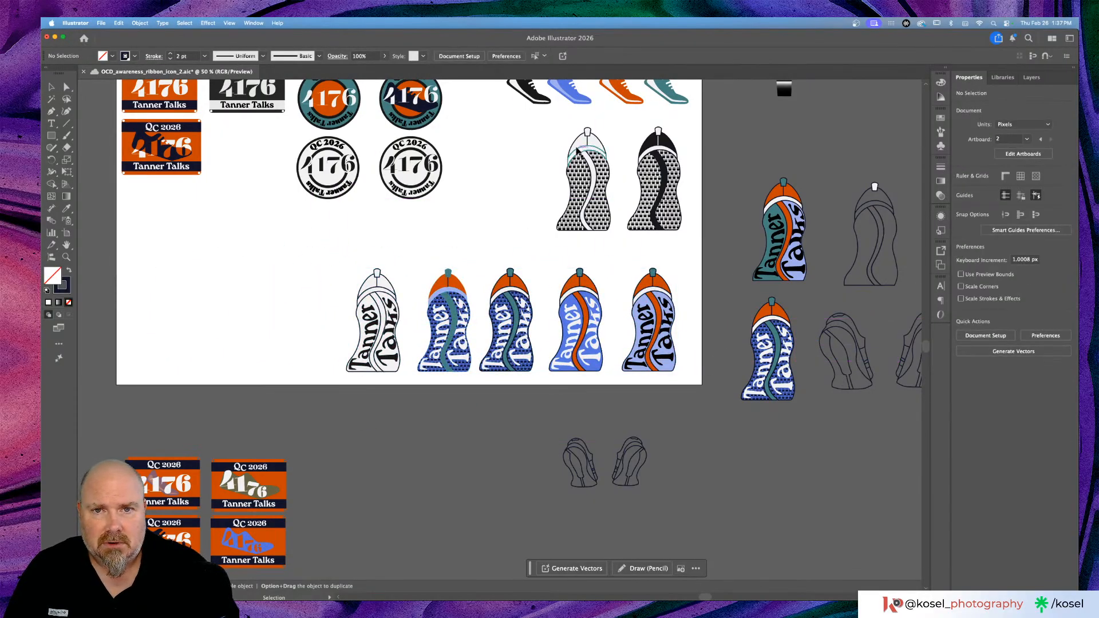
Step: Move the two black and white woven soles without lettering to the left end of the Tanner Talks sole row
left_click_drag(543, 123, 308, 356)
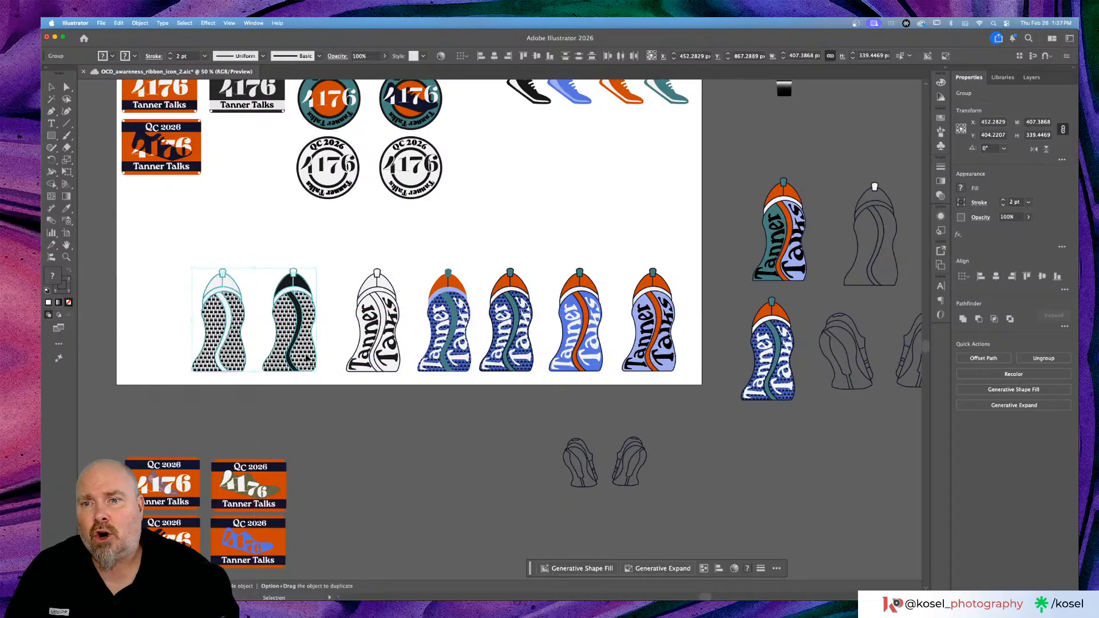
left_click(569, 192)
scroll(569, 195, "left", 5)
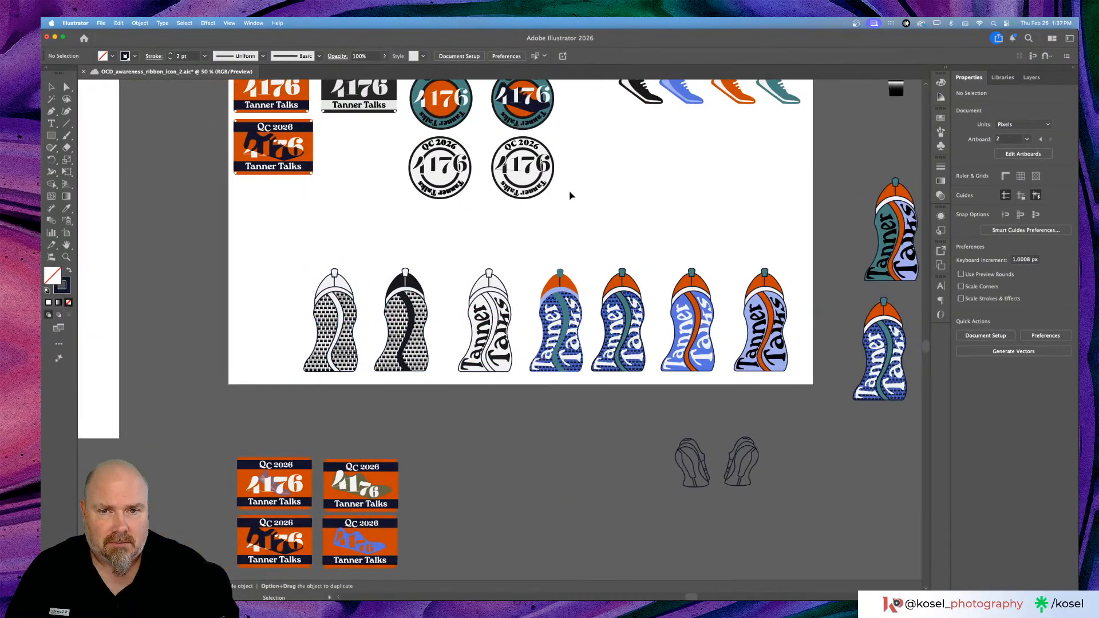
Step: Inspect the repositioned black and white woven soles up close at 150% magnification
scroll(570, 195, "left", 2)
scroll(504, 214, "left", 1)
key("a")
key("super+equal")
key("super+equal")
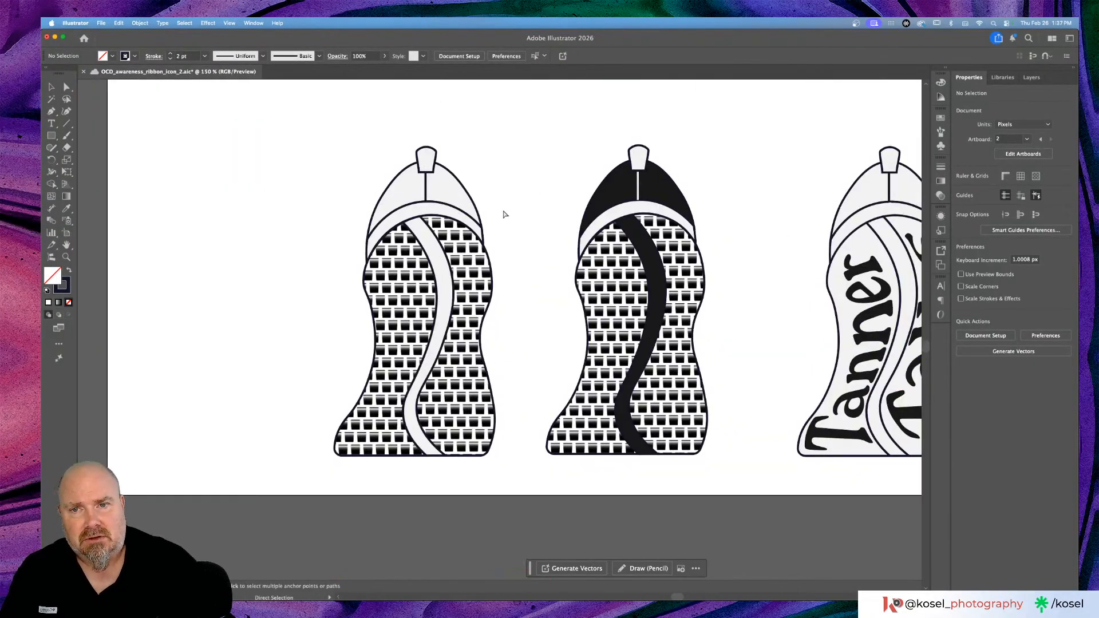
key("v")
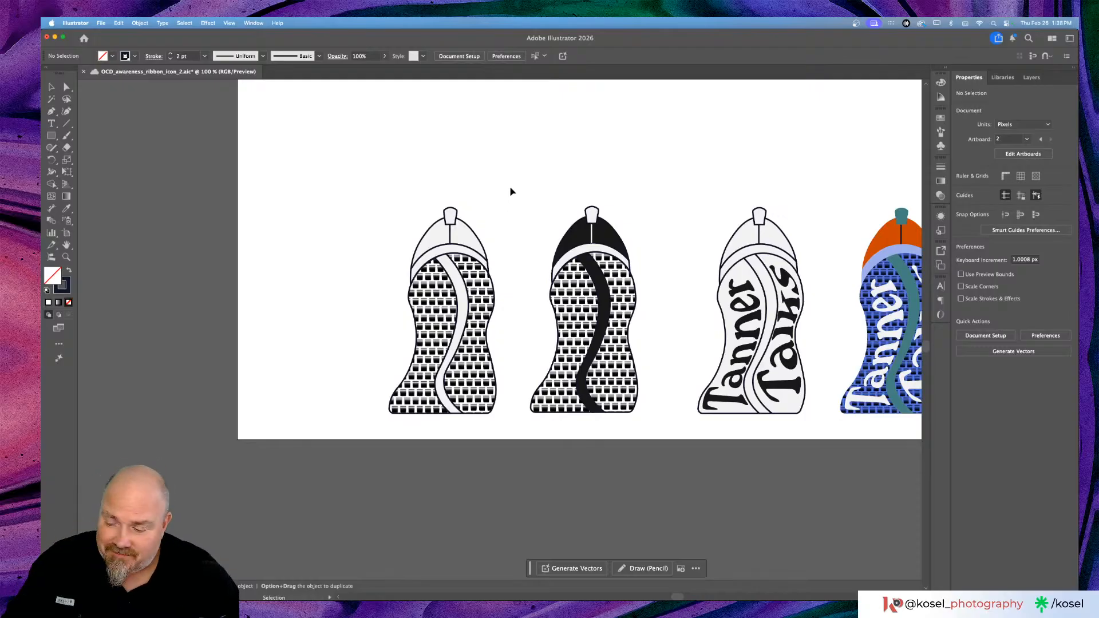
Step: Nudge the right-hand black and white 4176 badge slightly down and to the left
scroll(511, 191, "up", 10)
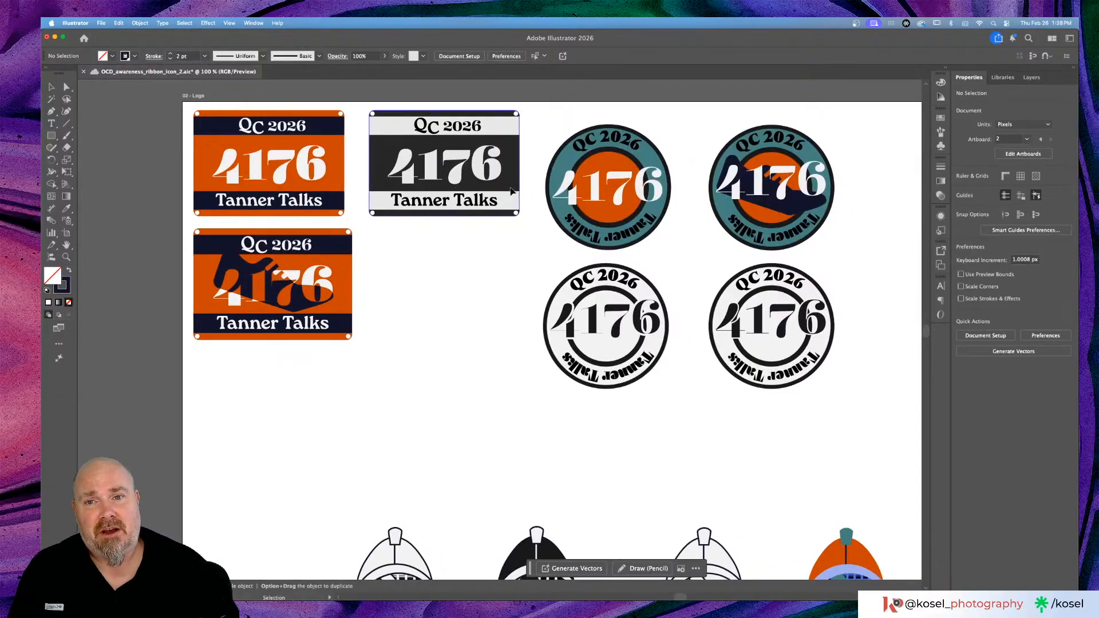
scroll(511, 191, "right", 6)
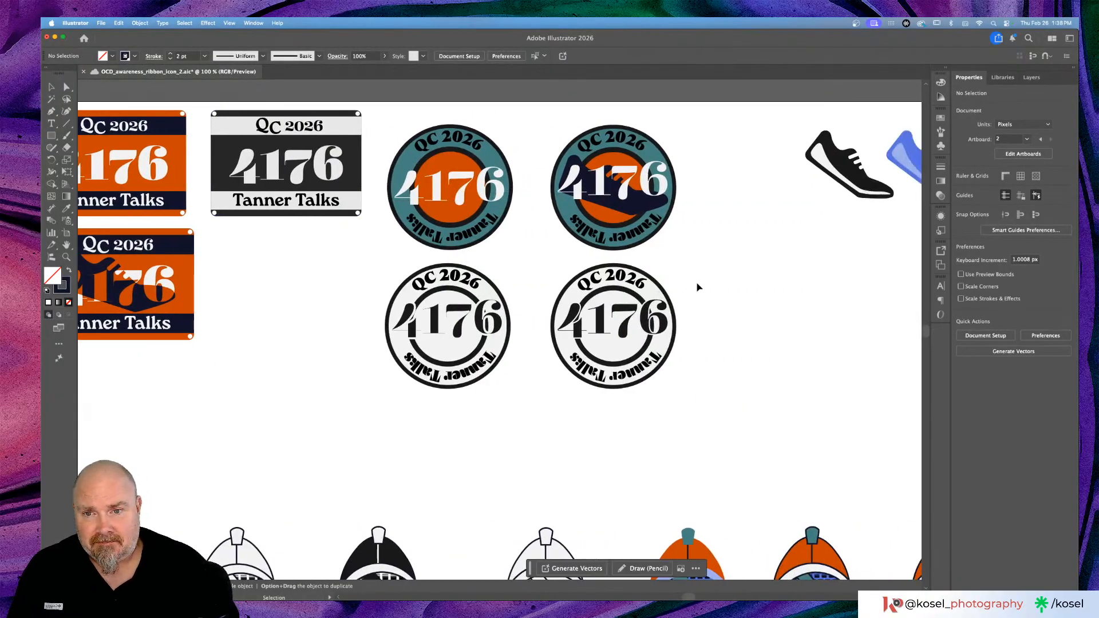
scroll(697, 287, "down", 3)
left_click_drag(689, 223, 529, 380)
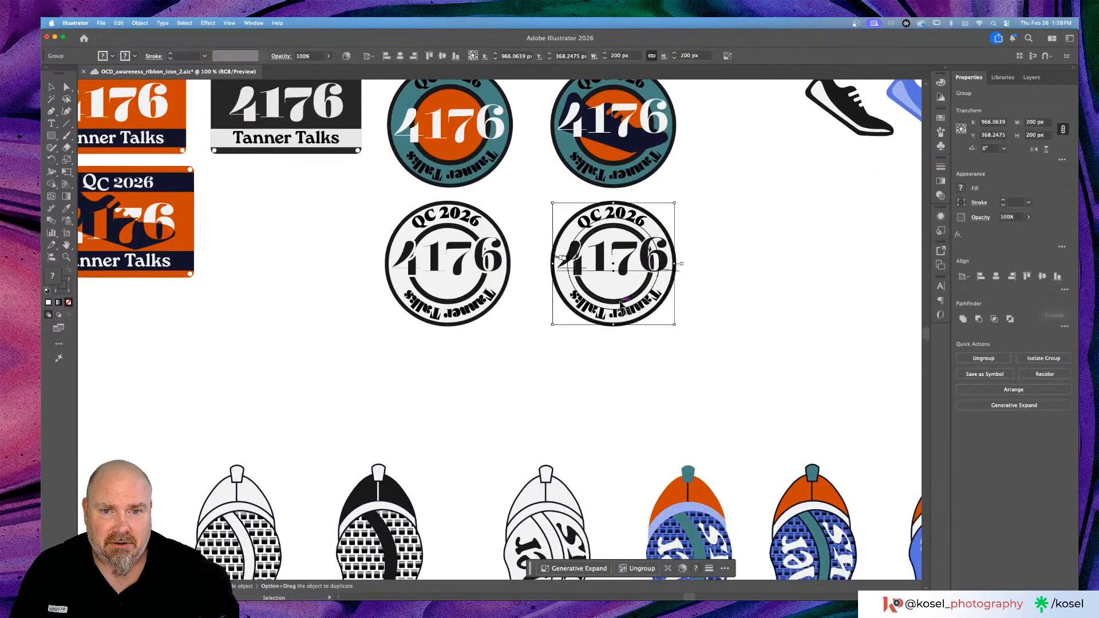
mouse_move(622, 308)
left_mouse_down()
mouse_move(630, 314)
mouse_move(618, 309)
left_mouse_up()
left_click(738, 301)
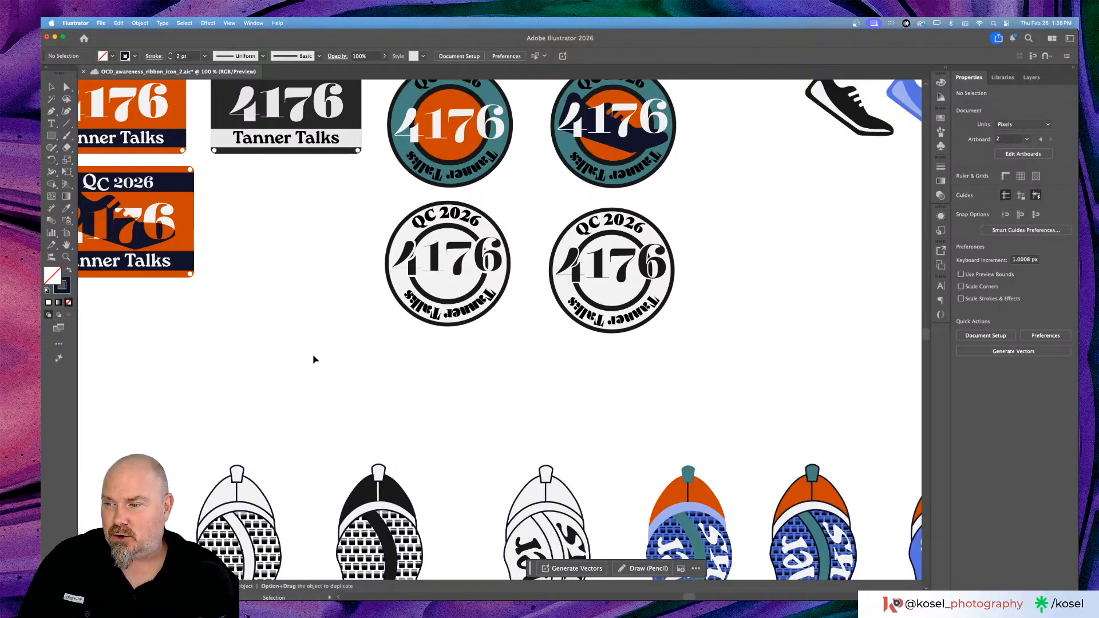
Step: Compare the unlettered black and white woven soles with the black and white Tanner Talks sole at 150% magnification
scroll(807, 378, "up", 3)
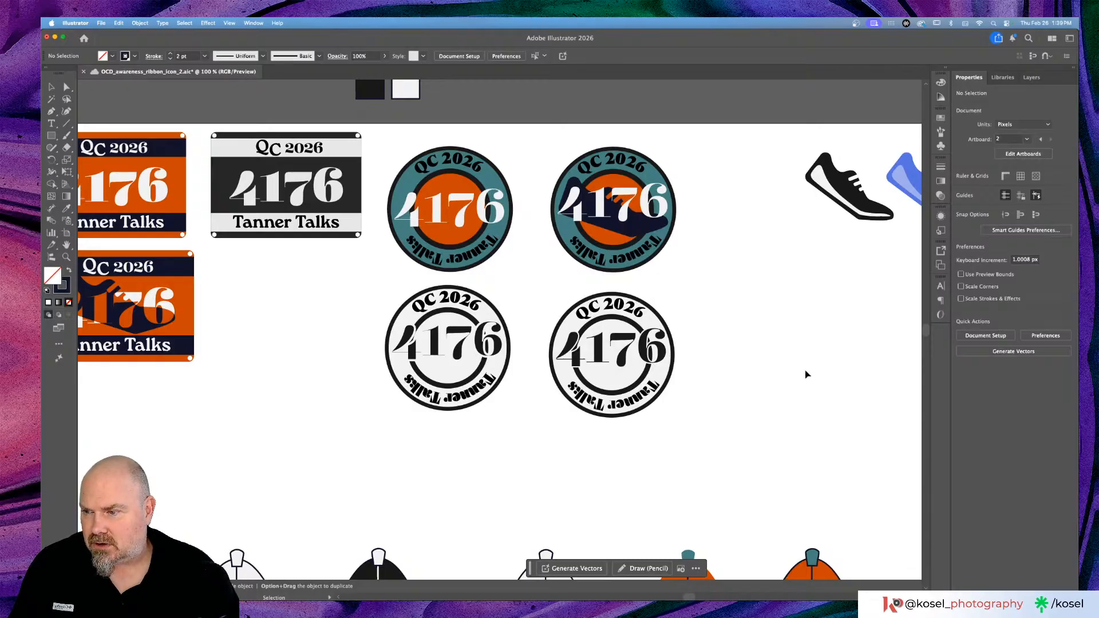
scroll(807, 375, "down", 10)
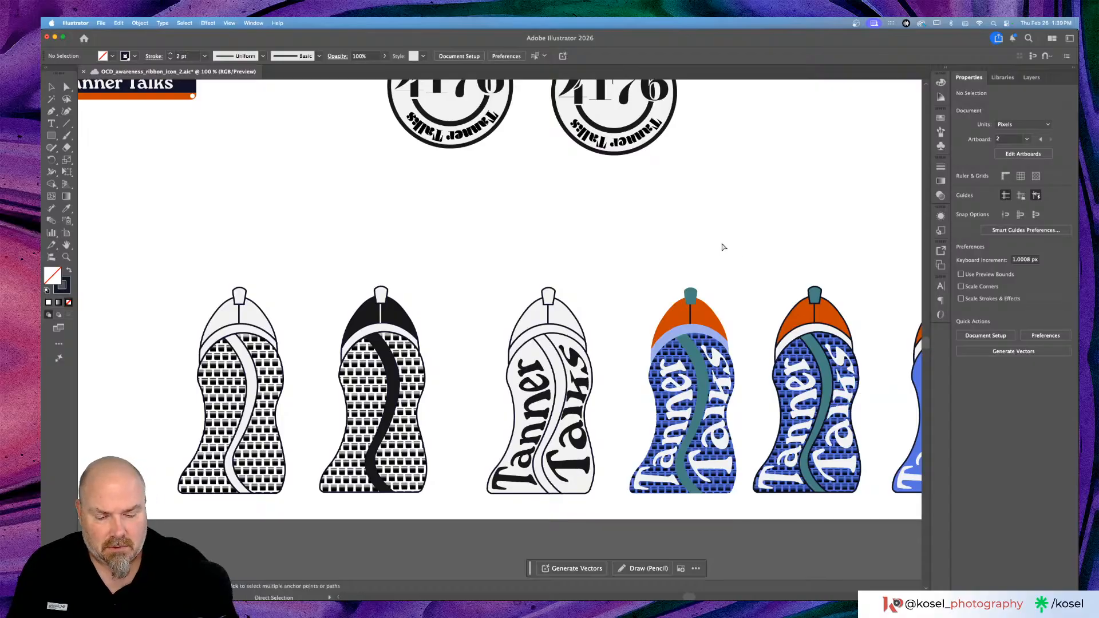
key("super+equal")
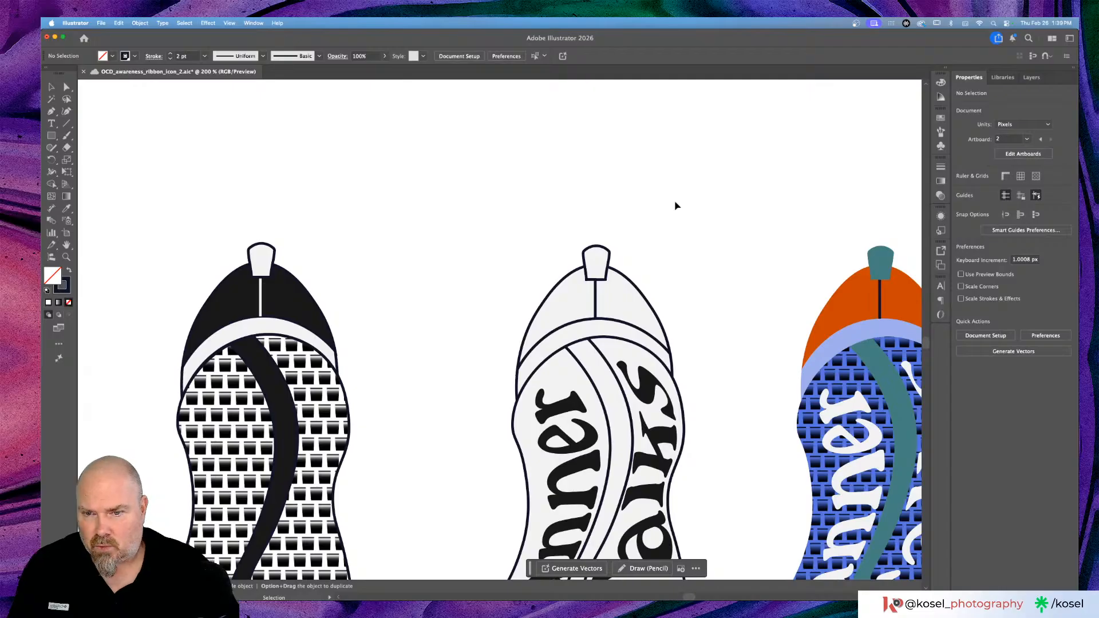
key("super+minus")
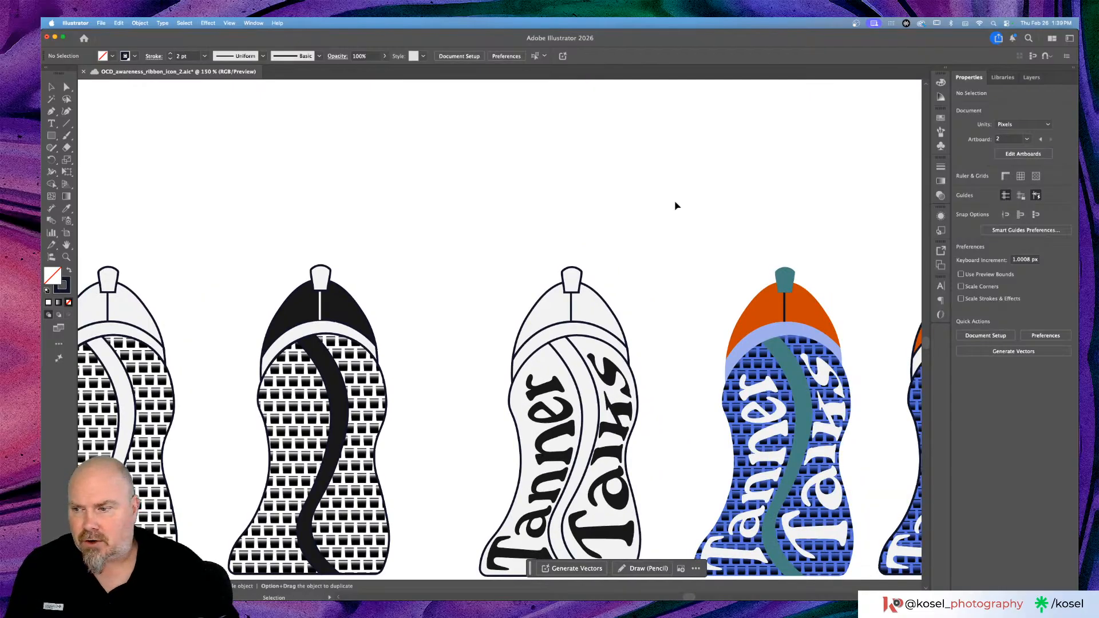
scroll(645, 212, "left", 5)
scroll(647, 212, "down", 3)
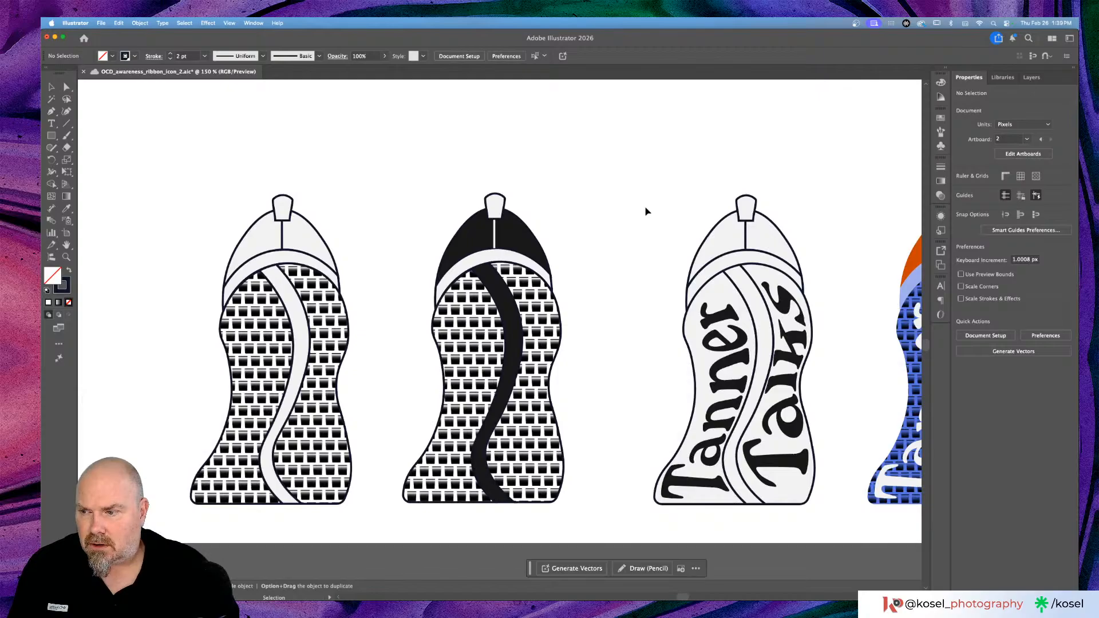
scroll(622, 273, "left", 1)
scroll(623, 274, "down", 1)
scroll(623, 273, "left", 2)
scroll(622, 274, "down", 1)
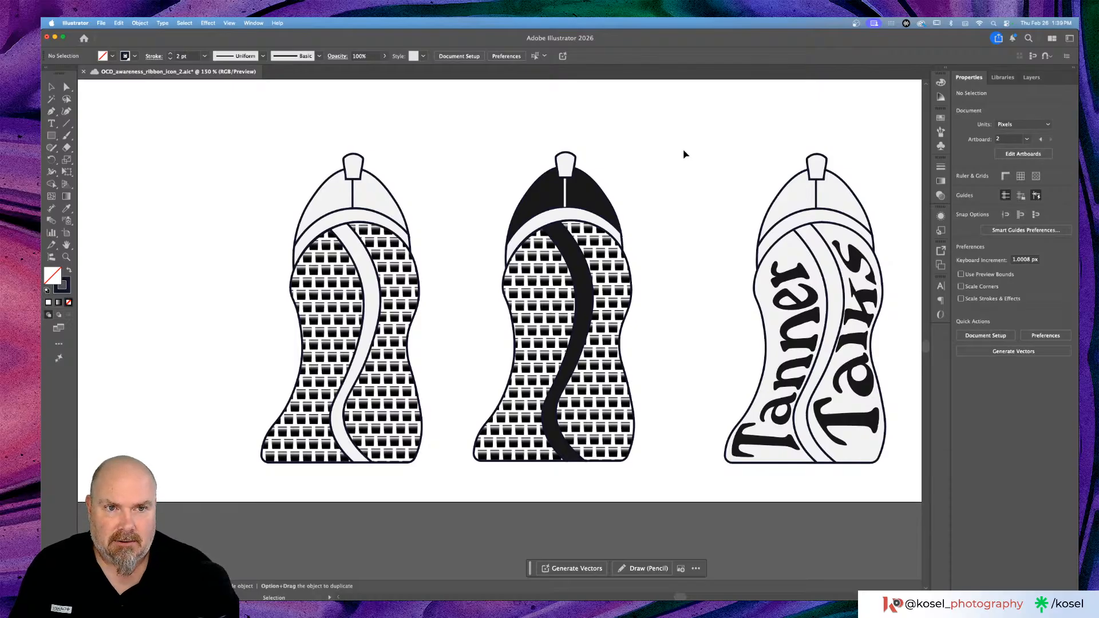
Step: Review the rearranged logo artboard alongside the teal ribbon artboard at 33.33% magnification
scroll(684, 154, "right", 2)
key("super+minus")
key("super+minus")
key("super+minus")
key("super+minus")
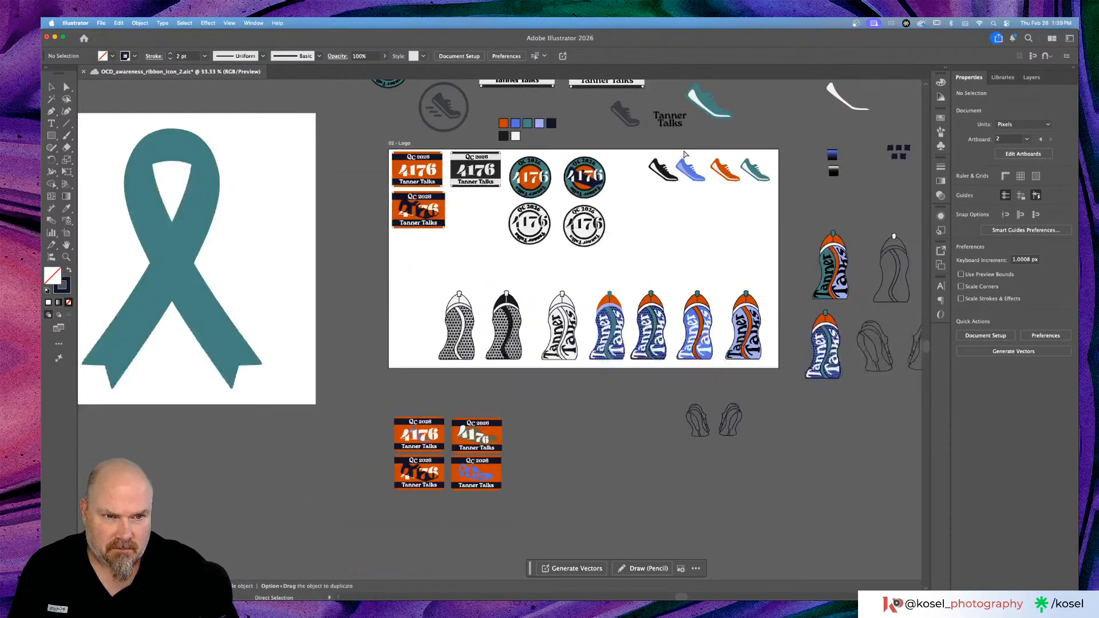
Step: Isolate the black-heeled woven sole at 150% magnification and select the vertical seam line on its heel
key("super+equal")
key("super+equal")
key("super+equal")
key("super+equal")
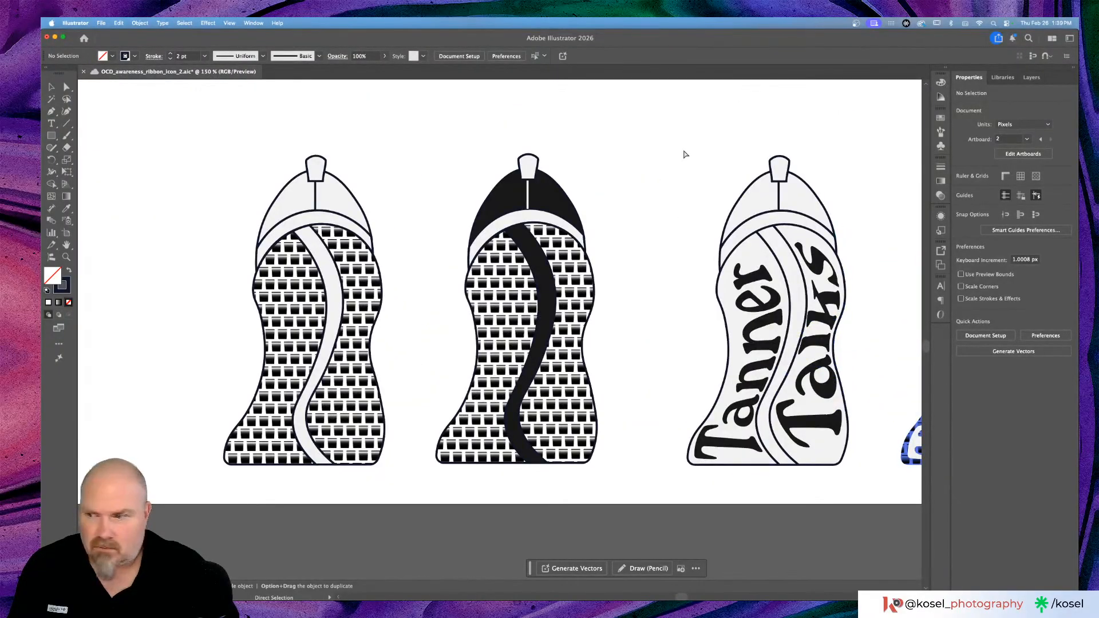
key("v")
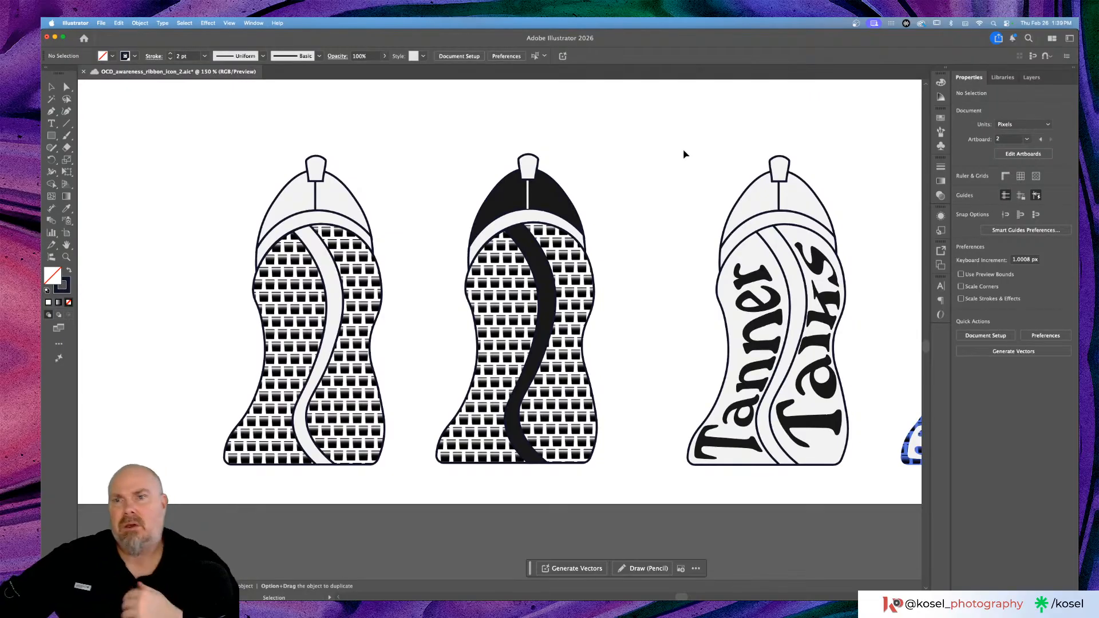
left_click(528, 198)
double_click(527, 198)
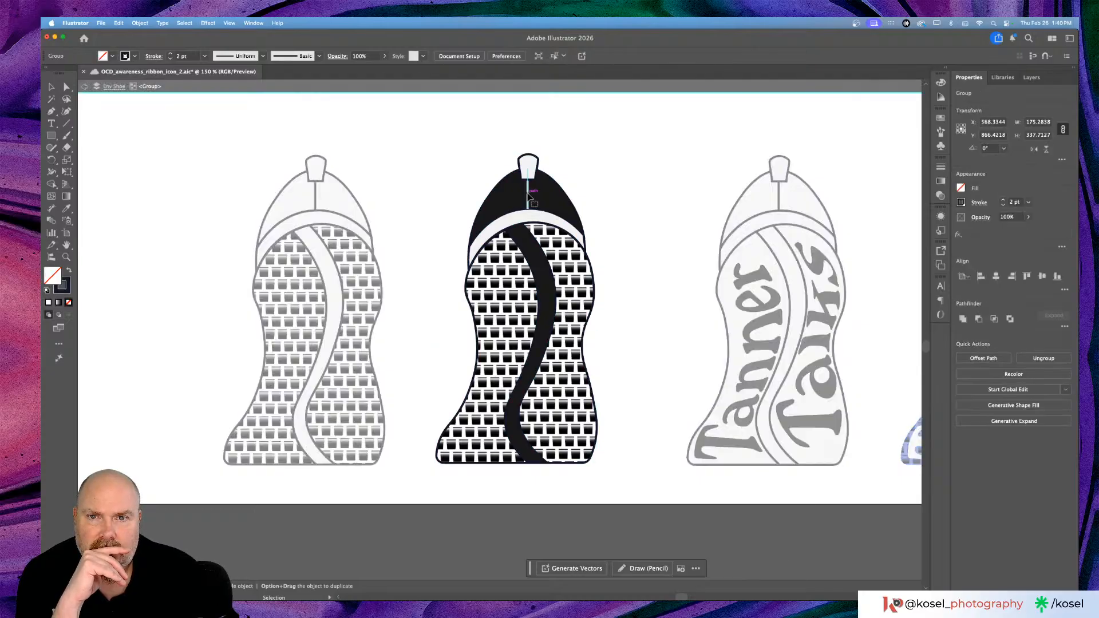
left_click(528, 198)
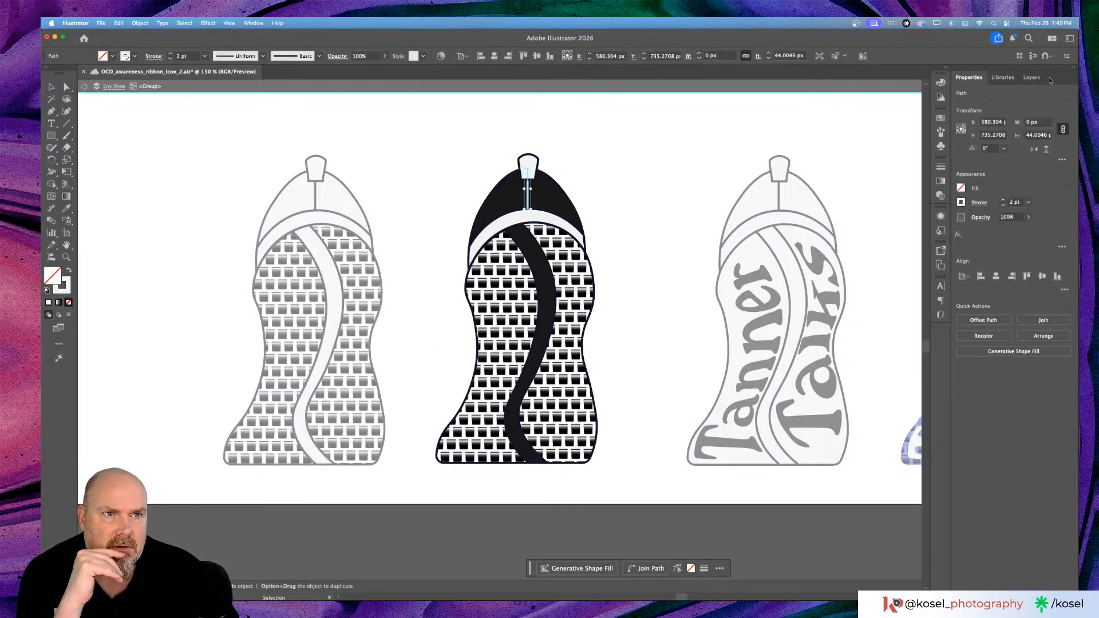
Step: Hide the seam path in the isolated sole's layer list and show it again to compare the heel
left_click(1031, 77)
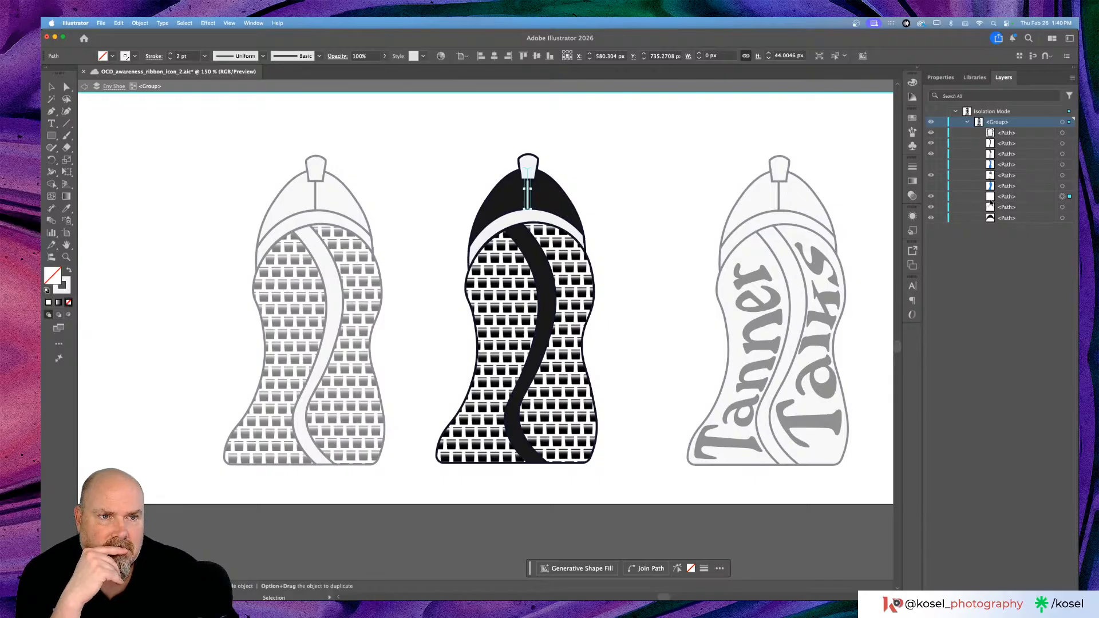
left_click(930, 197)
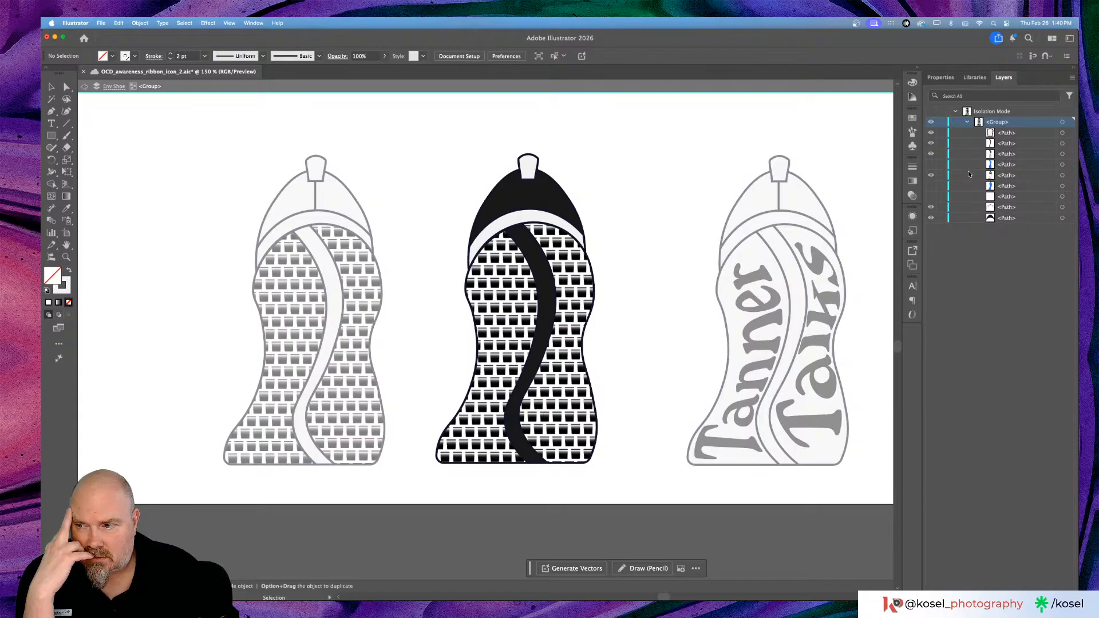
left_click(930, 197)
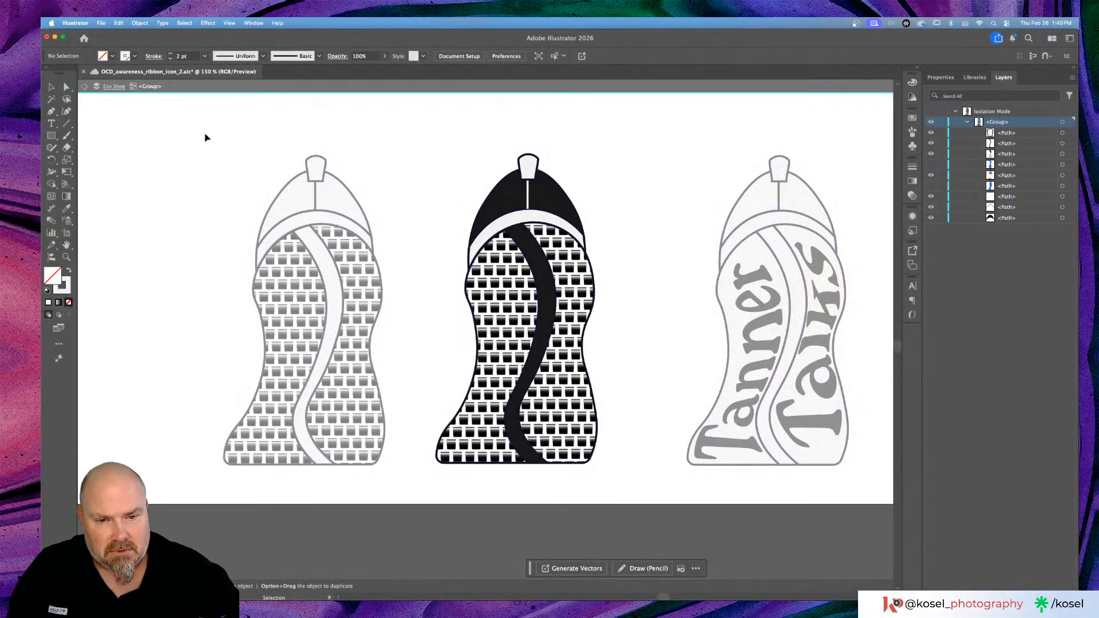
Step: Switch to Finder, preview the AdobeStock running shoe photo in Downloads, close the folder and return to Illustrator
left_click(216, 581)
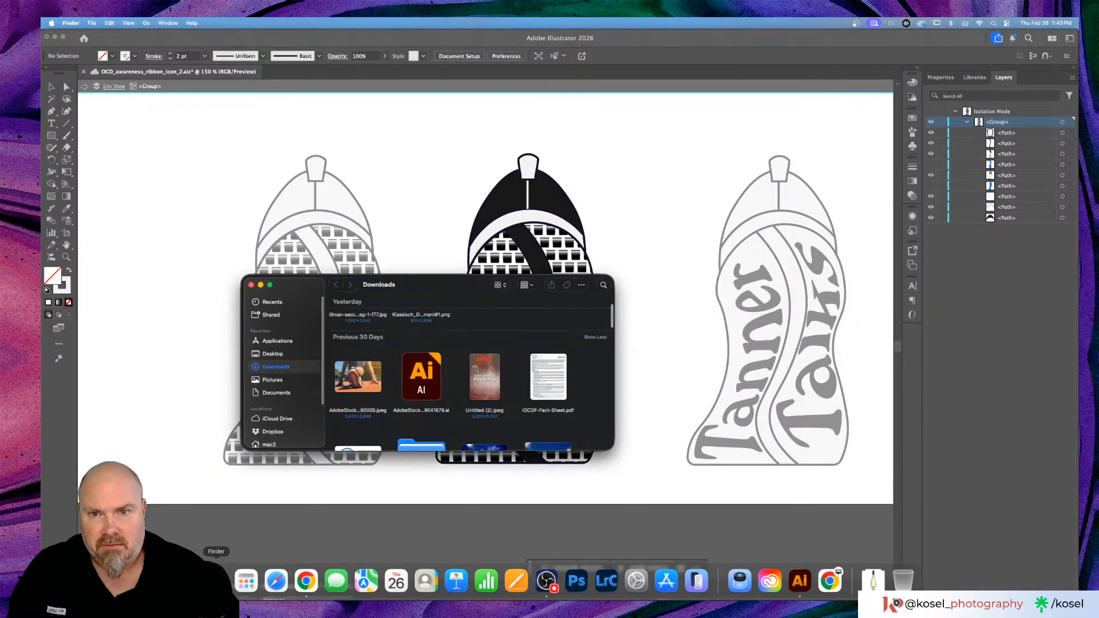
left_click(372, 372)
key("space")
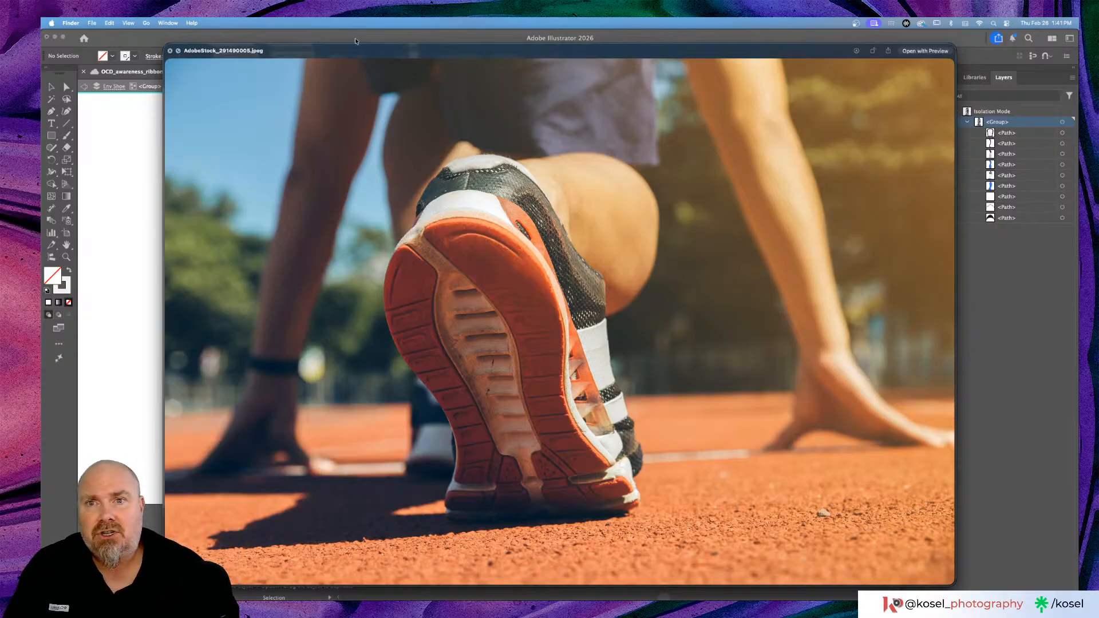
key("space")
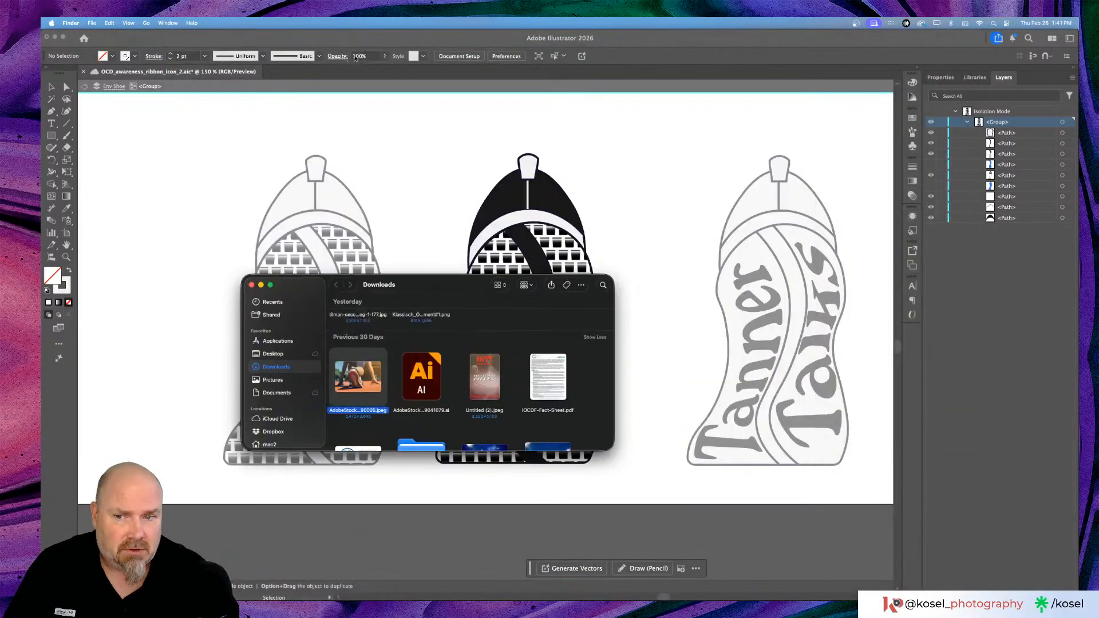
left_click(251, 285)
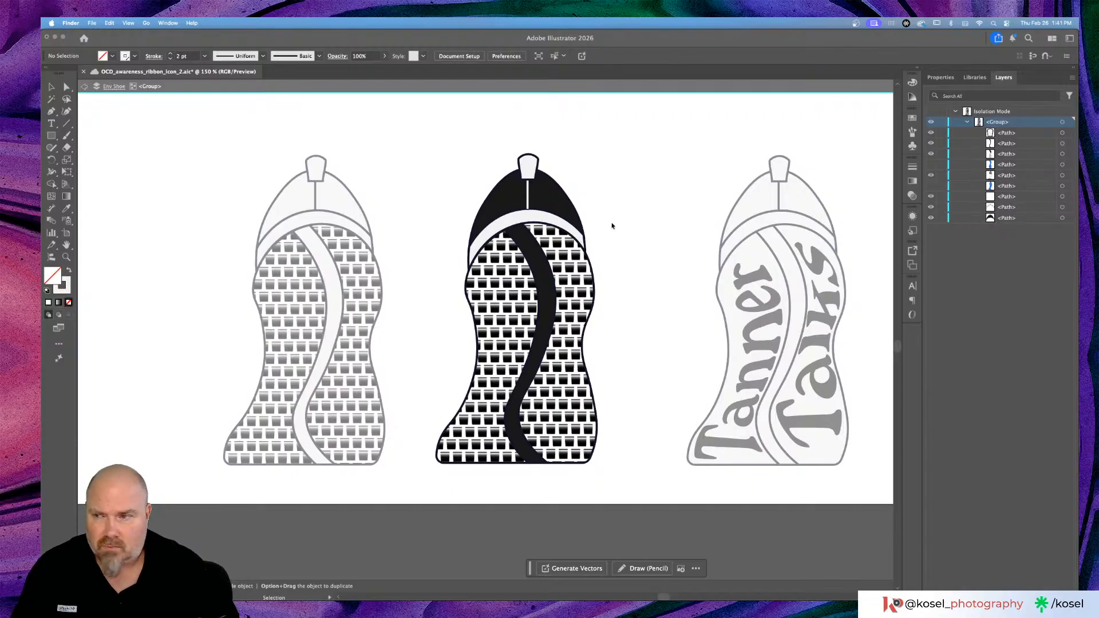
left_click(621, 207)
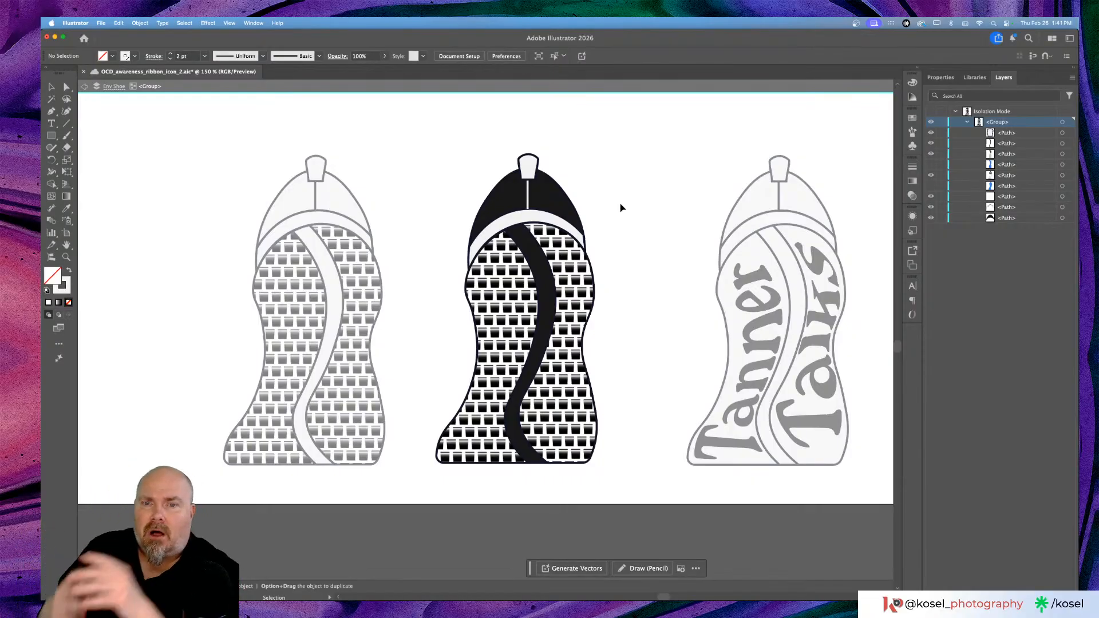
Step: Leave the isolated woven sole and review the row of black and white and coloured soles at 100% magnification
key("super+minus")
key("super+minus")
key("super+minus")
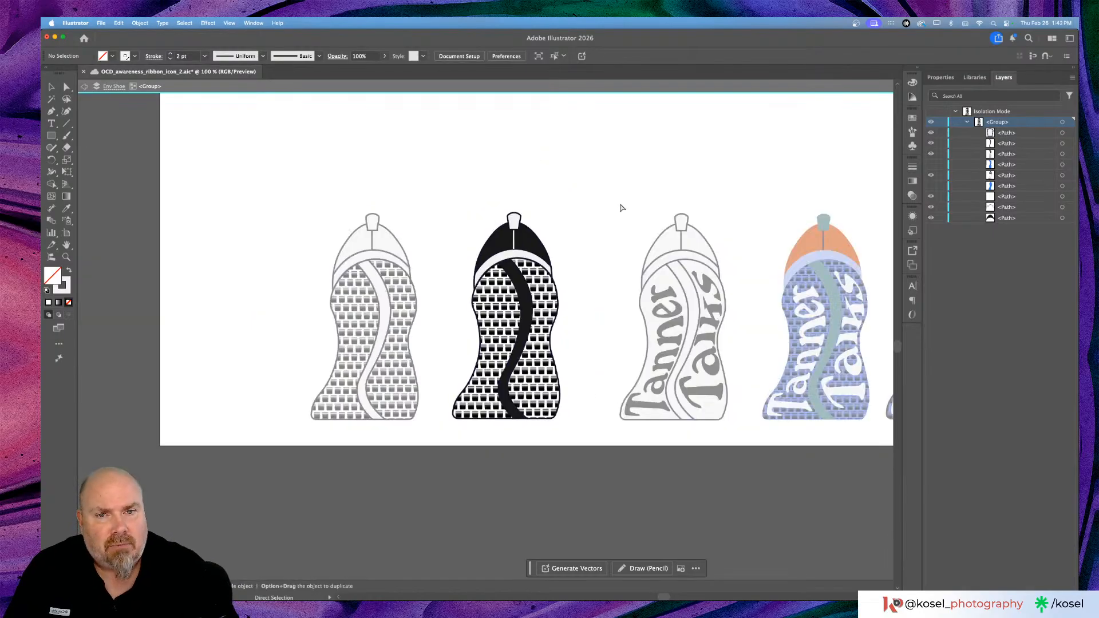
key("Escape")
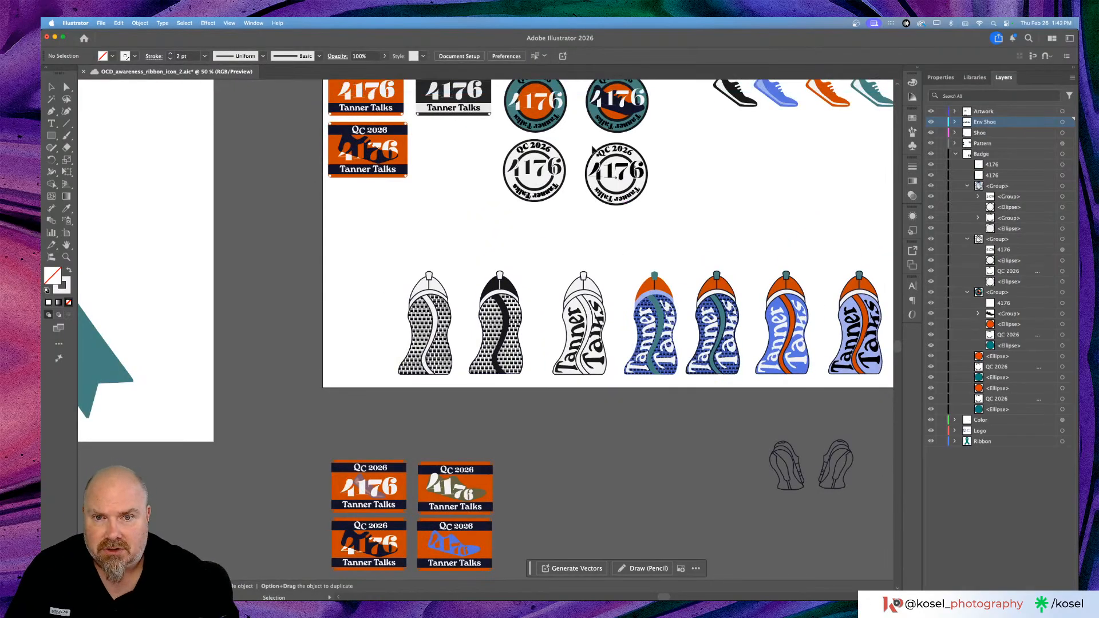
scroll(775, 257, "right", 3)
scroll(766, 239, "right", 3)
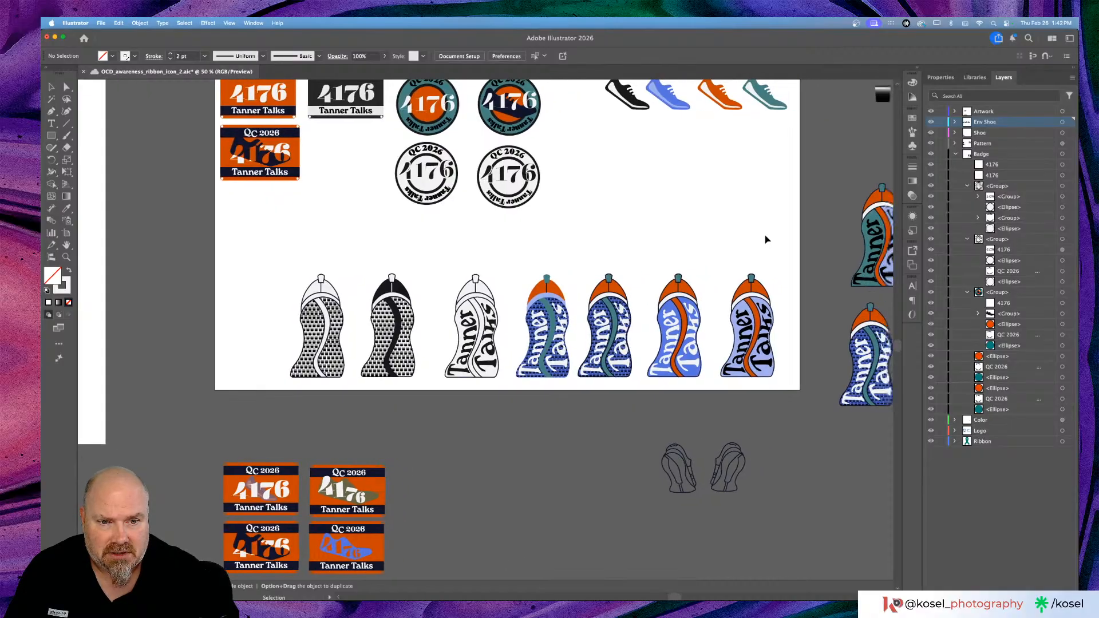
scroll(664, 226, "down", 3)
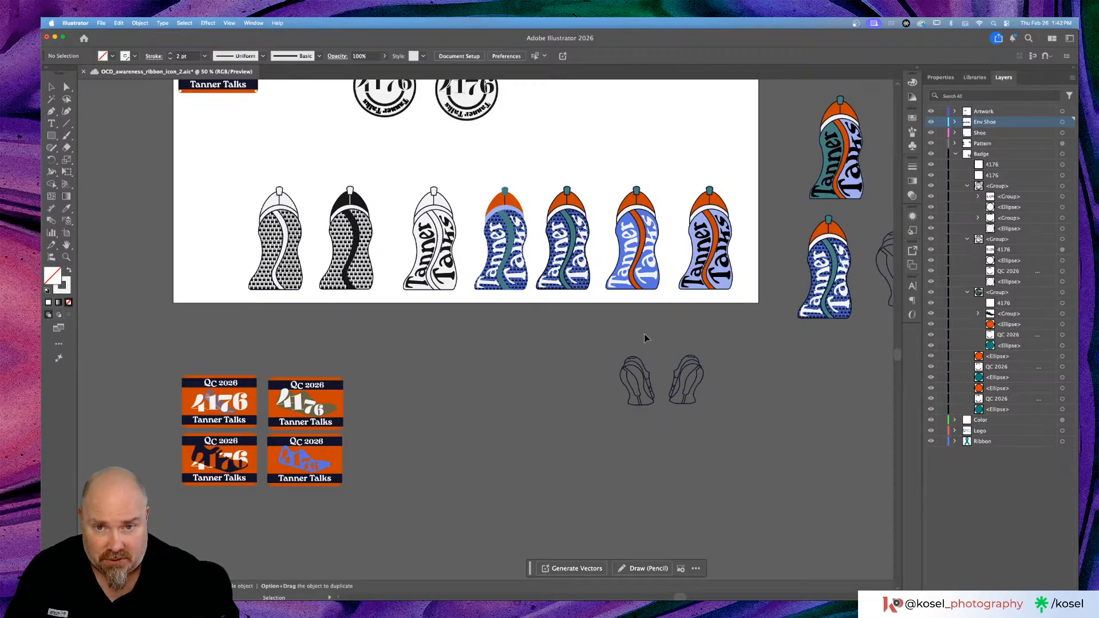
scroll(654, 329, "up", 2)
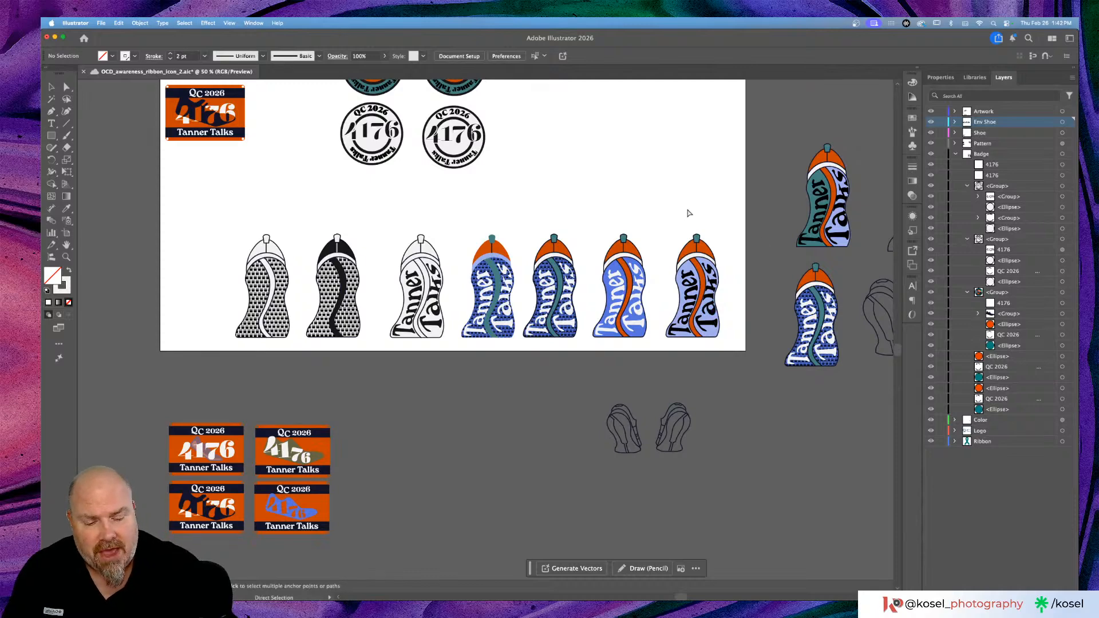
key("super+1")
scroll(709, 278, "right", 3)
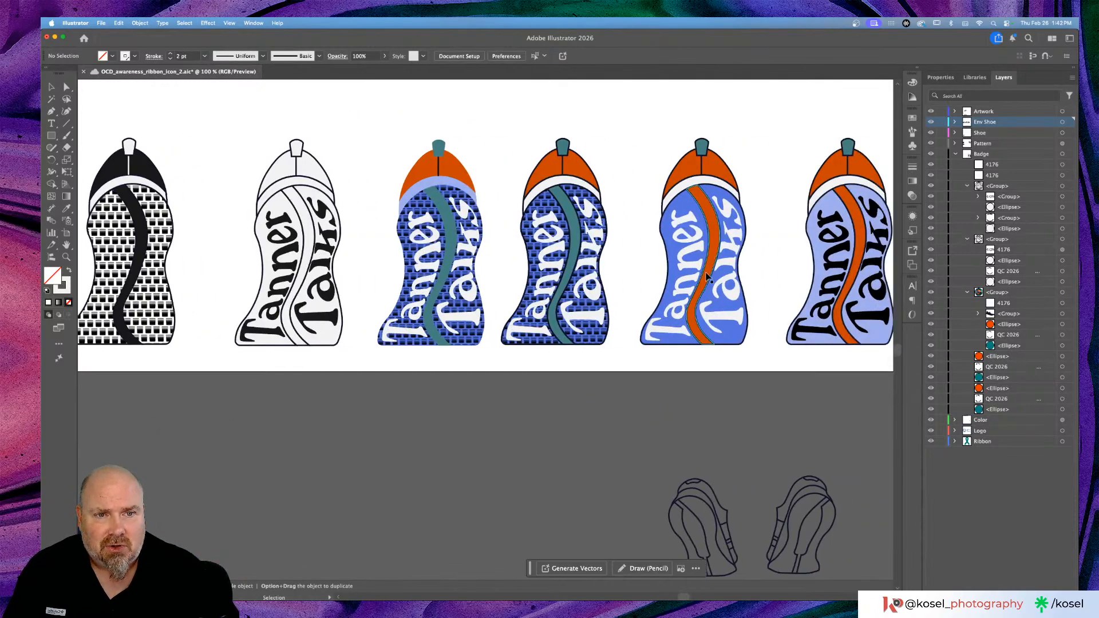
Step: Survey the spare coloured soles and blank shoe outlines on the pasteboard beside the logo artboard
key("super+minus")
key("super+minus")
key("super+minus")
key("super+minus")
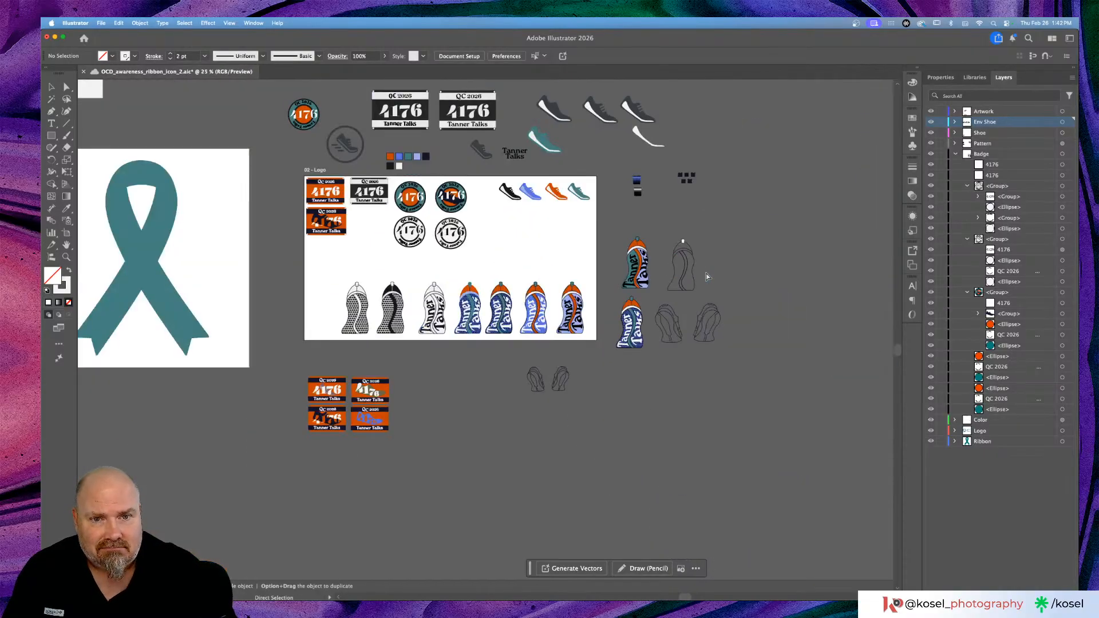
scroll(700, 274, "right", 2)
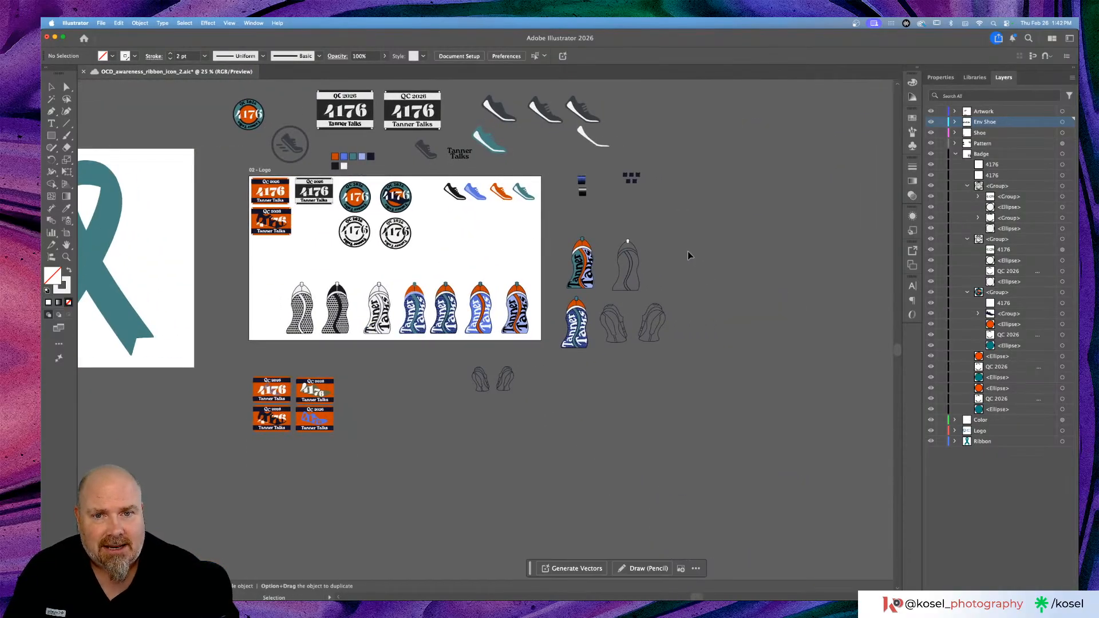
key("super+plus")
key("super+plus")
key("super+plus")
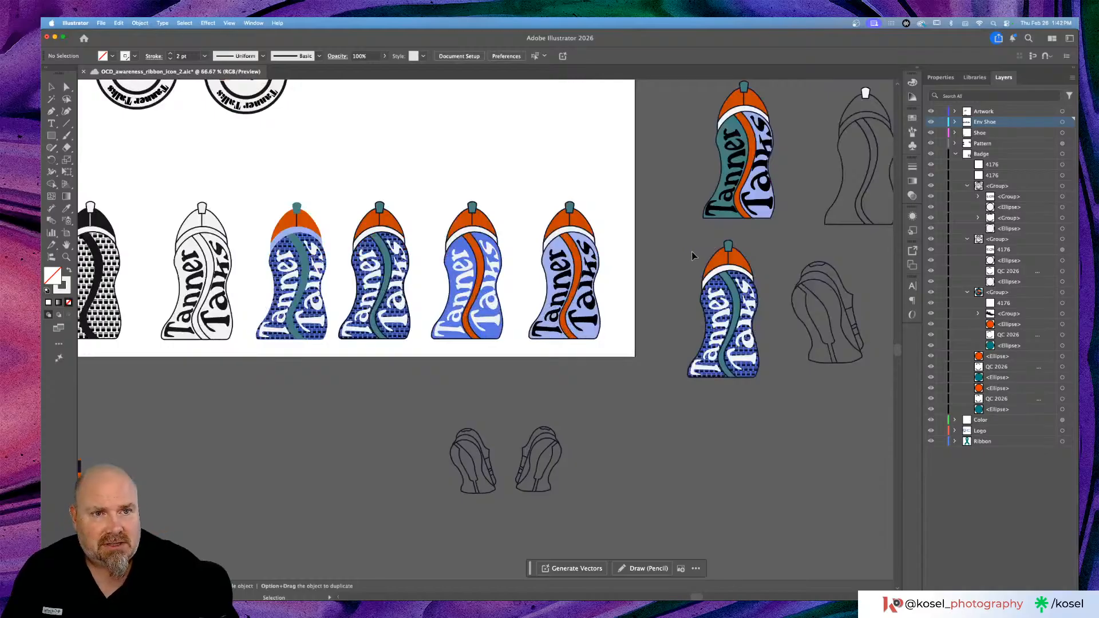
scroll(693, 252, "right", 7)
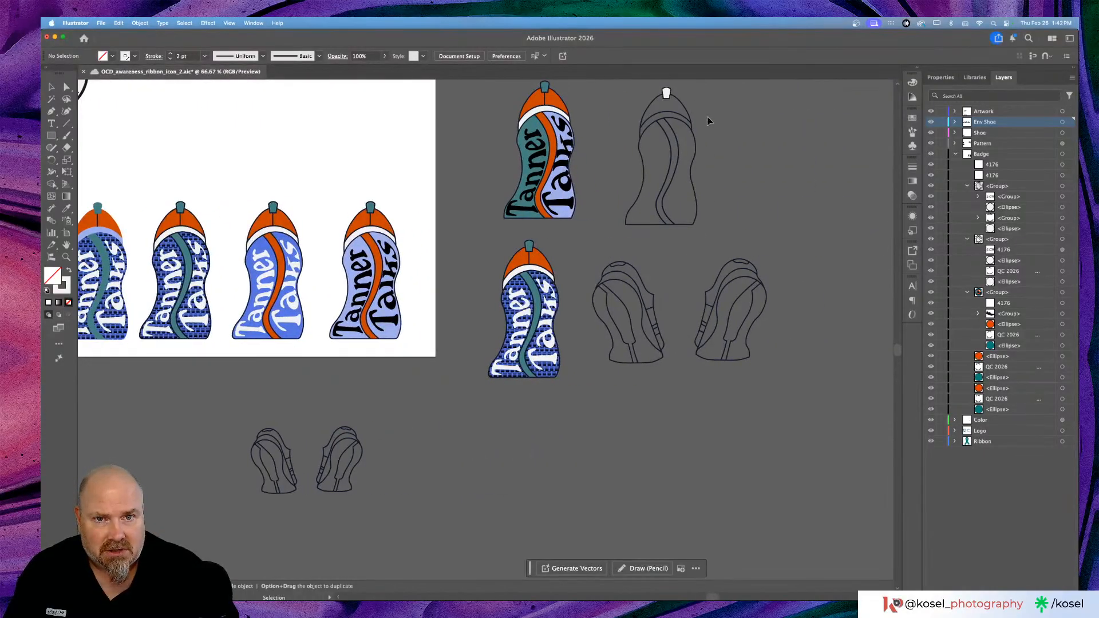
left_click_drag(616, 205, 757, 150)
left_click(760, 152)
scroll(761, 152, "up", 1)
scroll(761, 151, "right", 1)
scroll(761, 156, "up", 2)
scroll(761, 156, "right", 2)
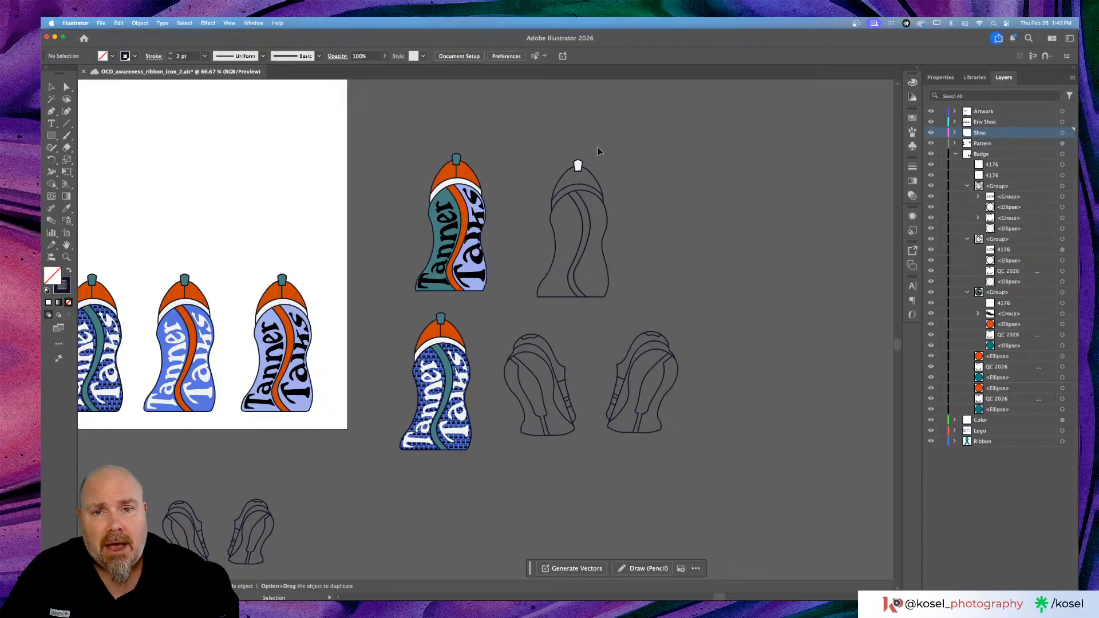
scroll(671, 167, "up", 2)
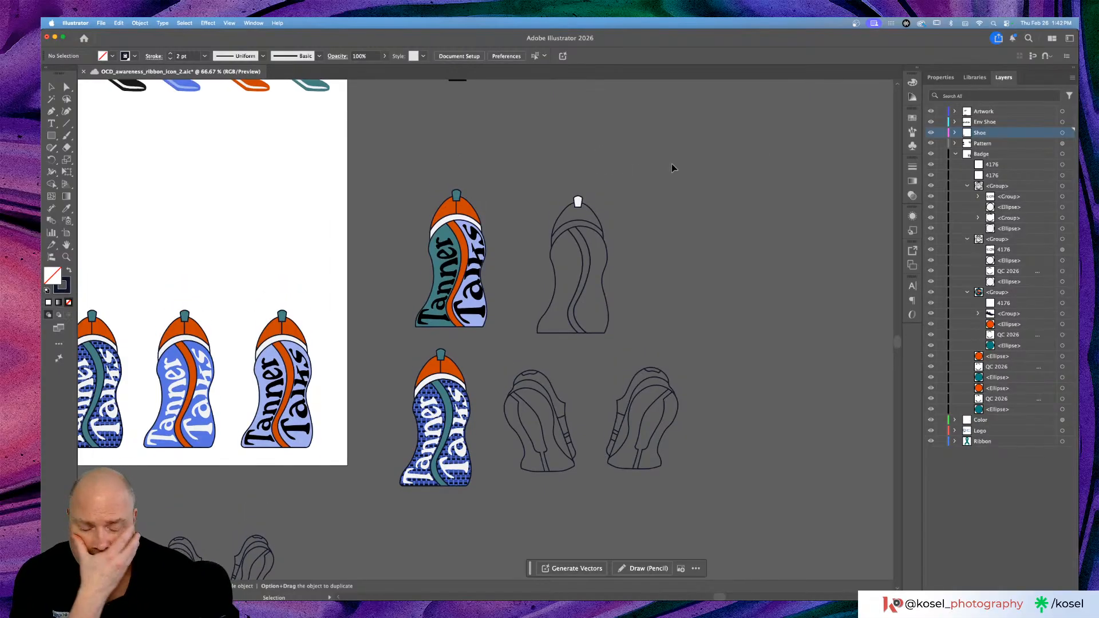
Step: Group all paths of the blank outline sole on the pasteboard and check the group's contents within the Shoe layer
key("super+1")
key("super+equal")
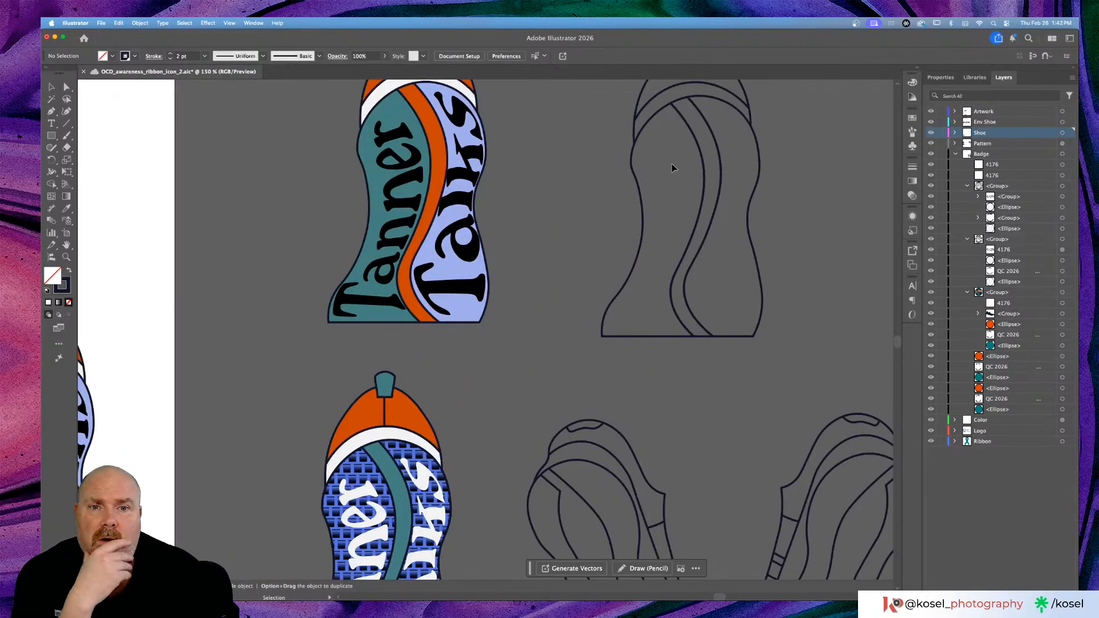
scroll(672, 170, "up", 5)
scroll(672, 170, "right", 4)
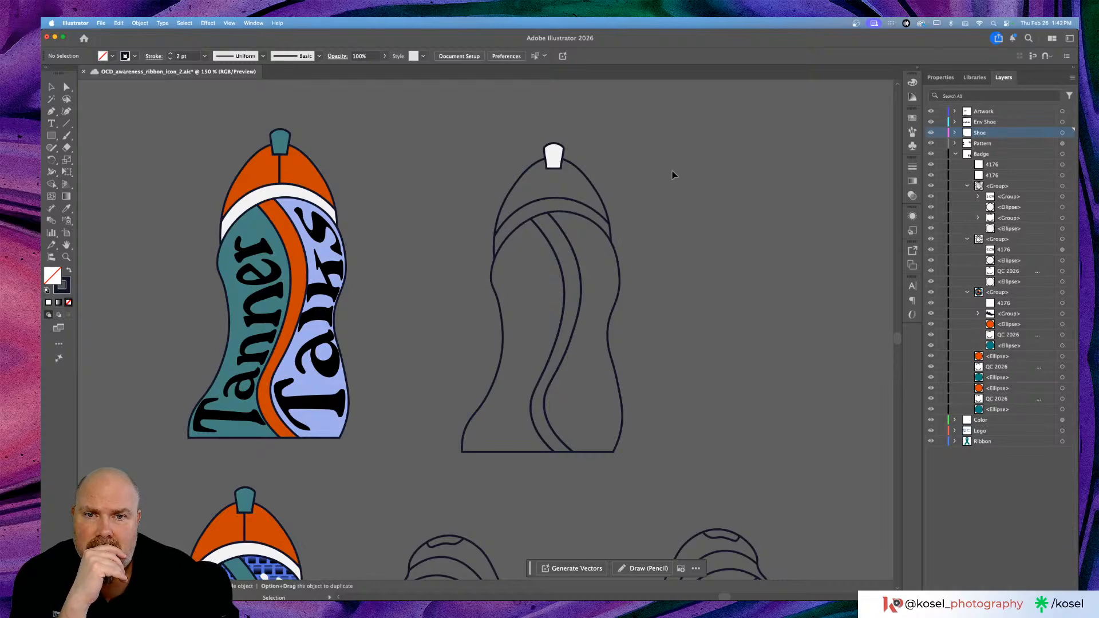
left_click(523, 173)
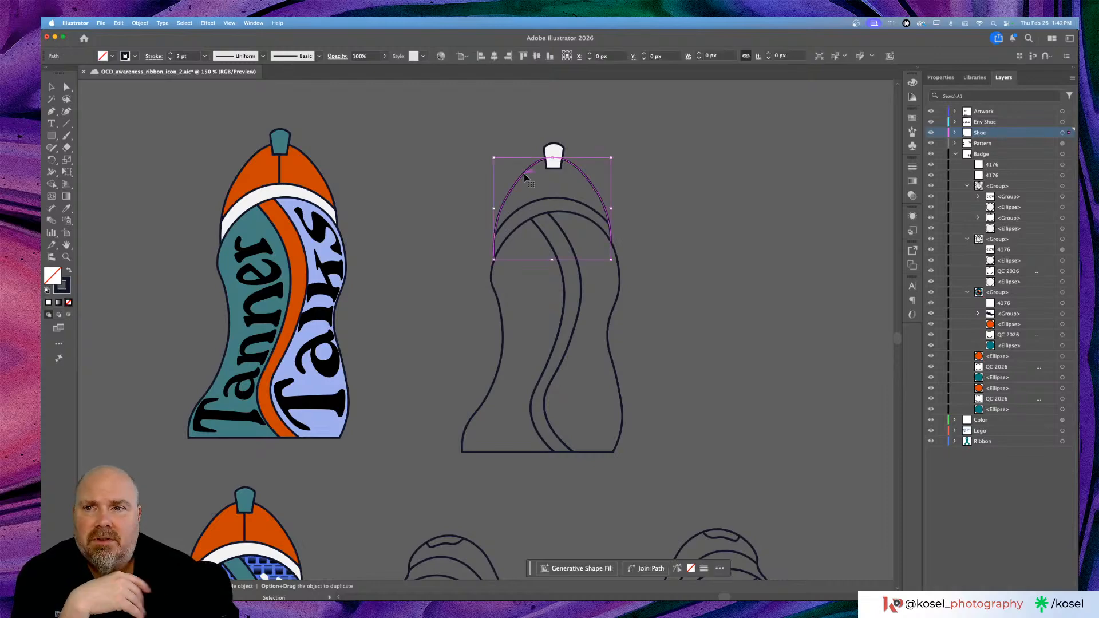
left_click(954, 133)
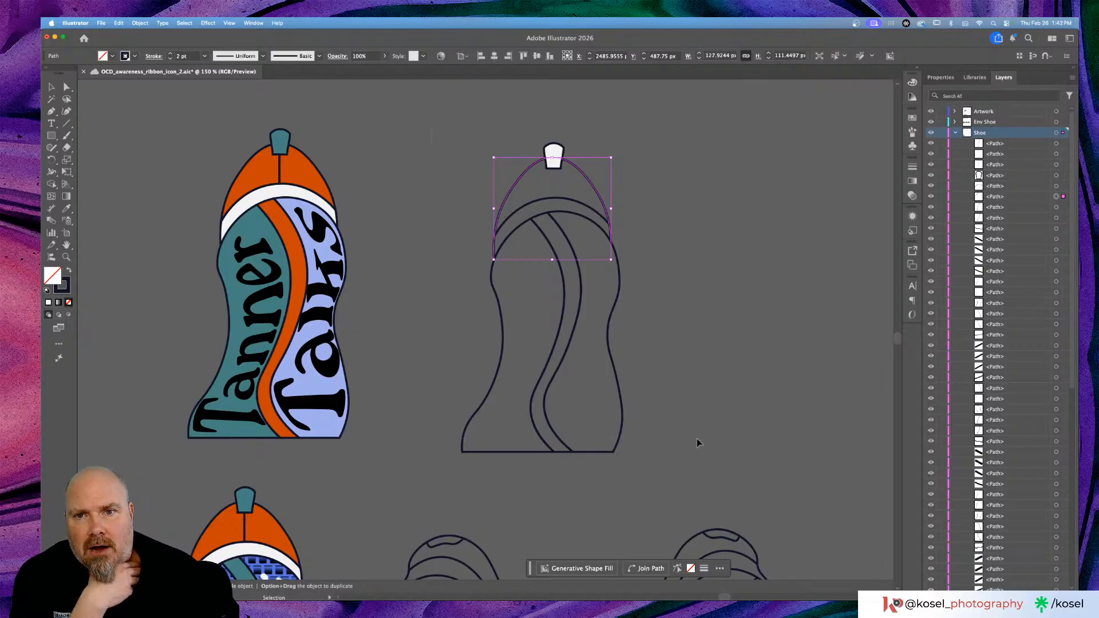
key("super+a")
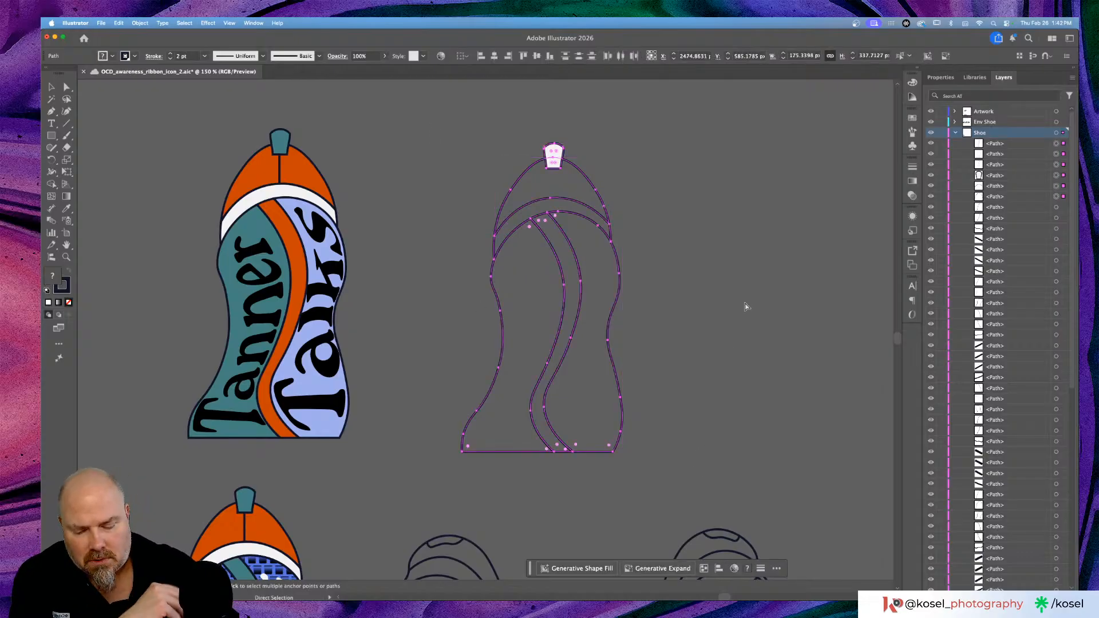
key("super+g")
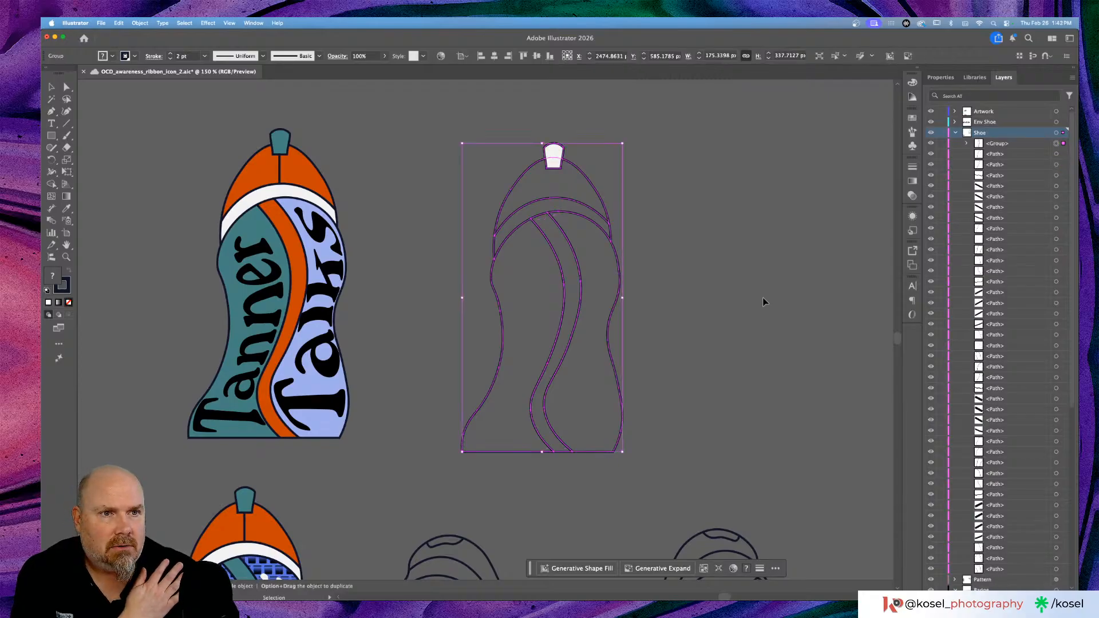
left_click(710, 220)
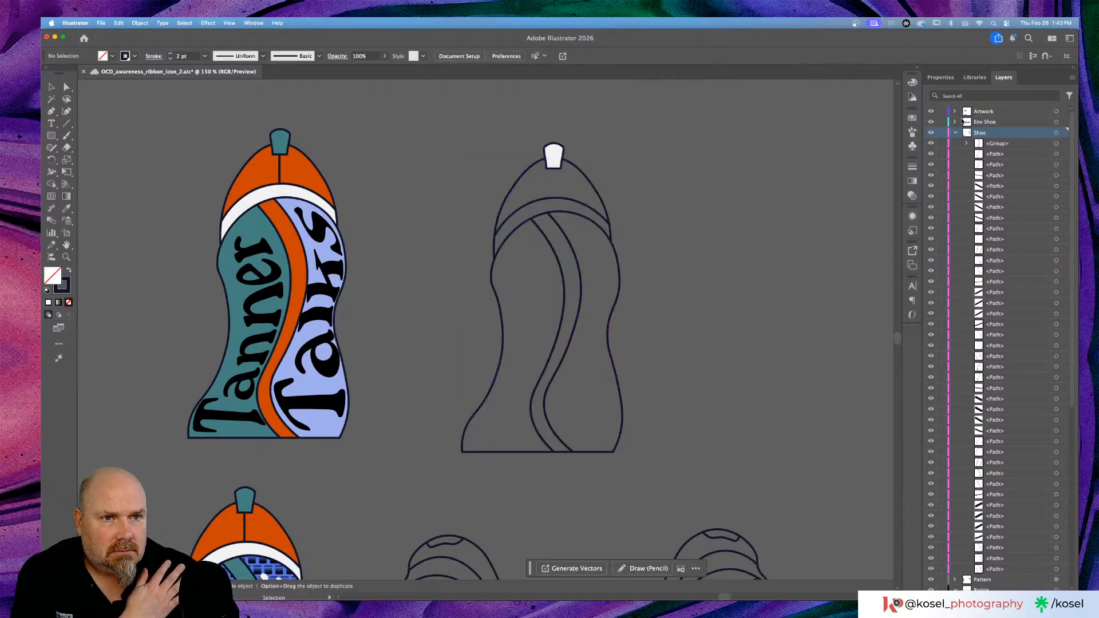
left_click(965, 144)
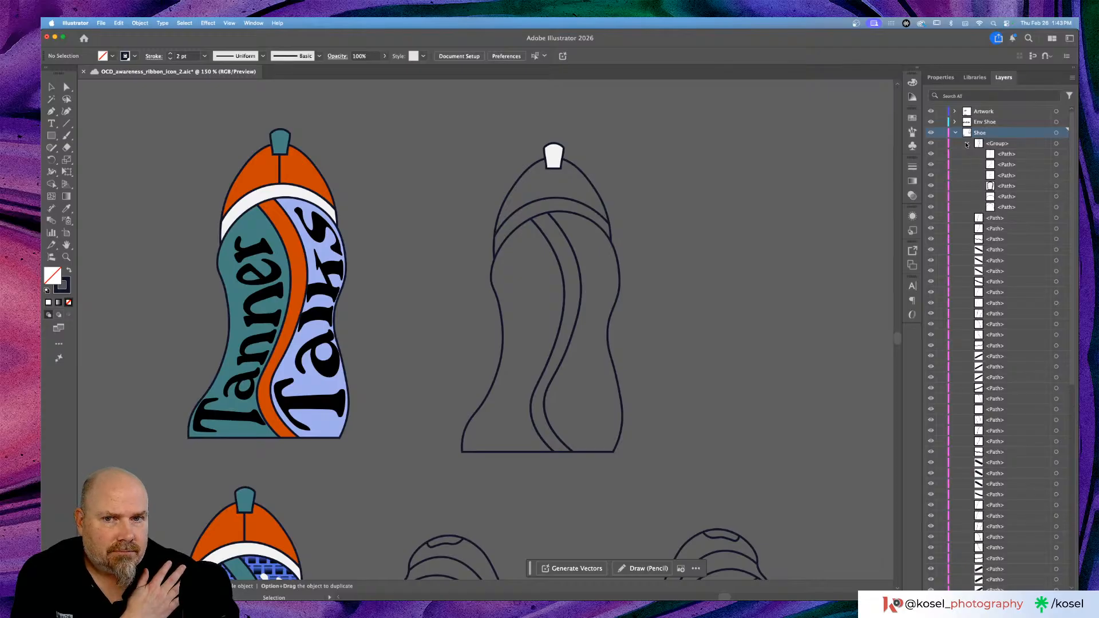
left_click(966, 144)
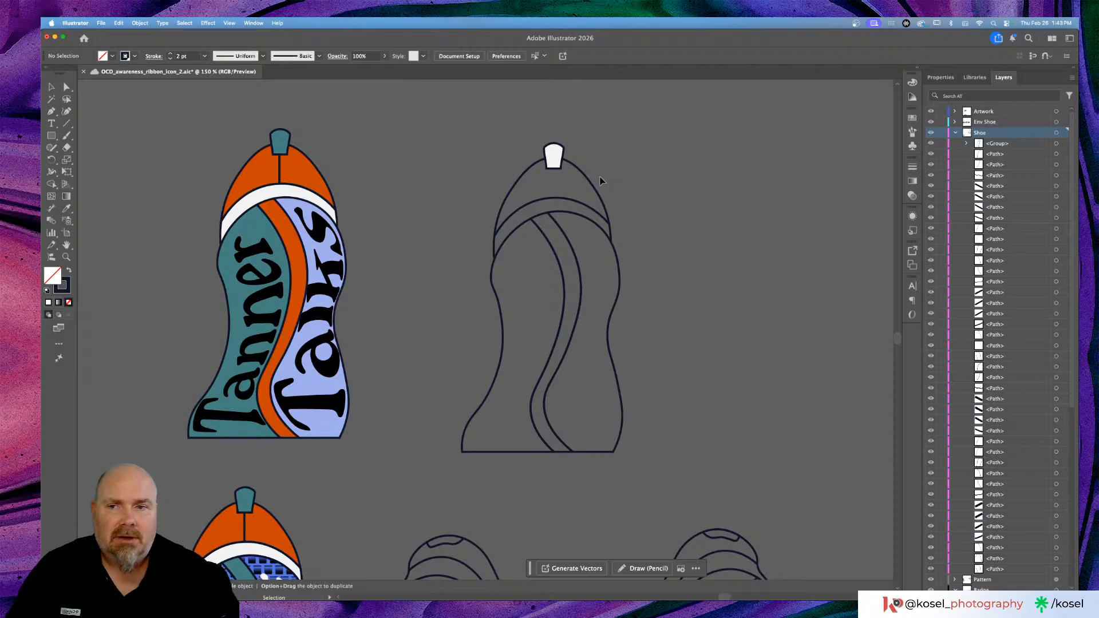
Step: Isolate the grouped outline sole for editing
scroll(600, 181, "left", 3)
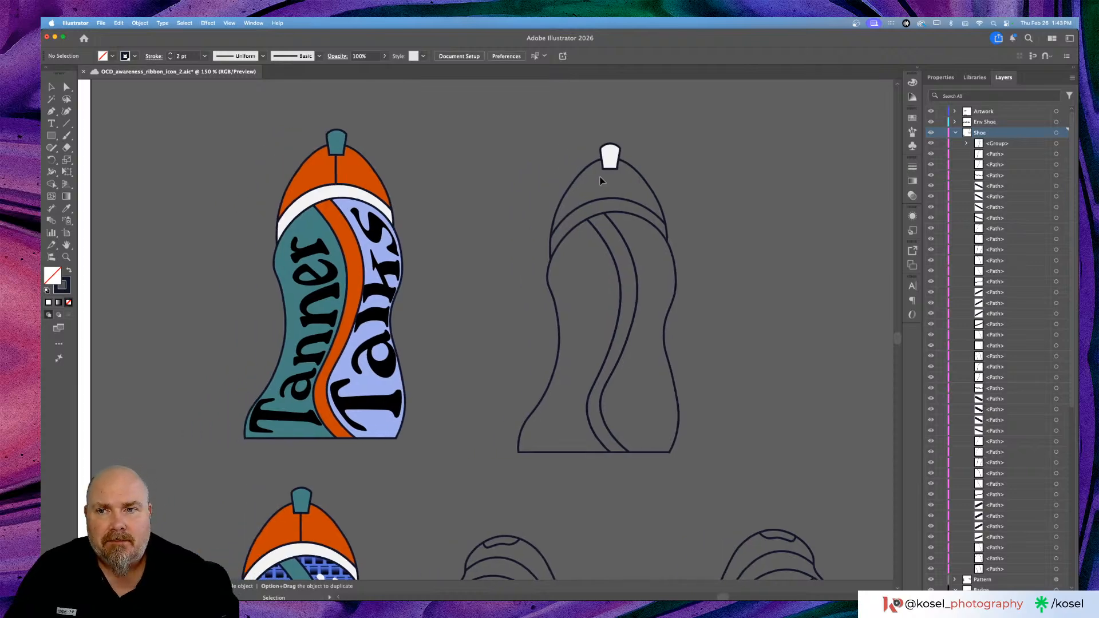
left_click(649, 185)
double_click(649, 184)
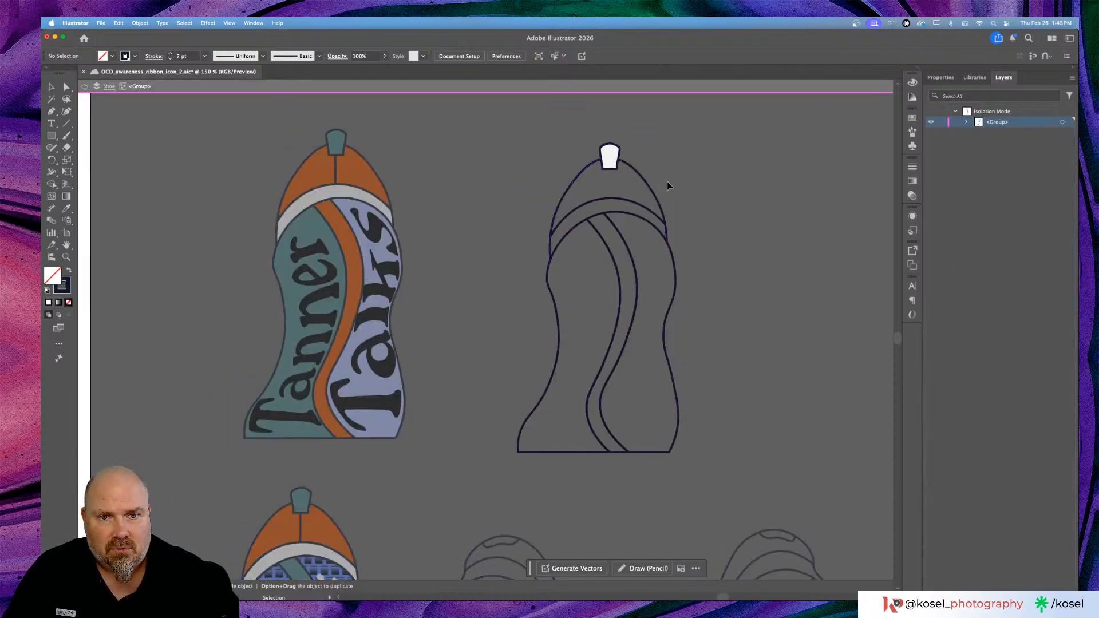
Step: Inspect the curved band path of the isolated blank sole in Outline view, restore Preview and leave the isolated group
key("super+y")
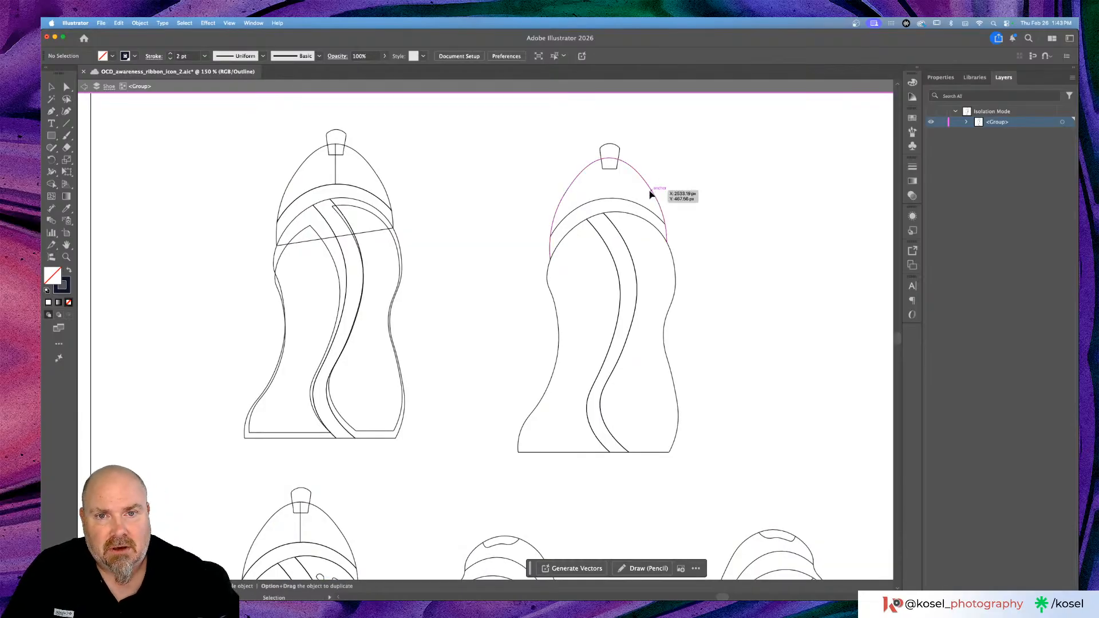
left_click(638, 207)
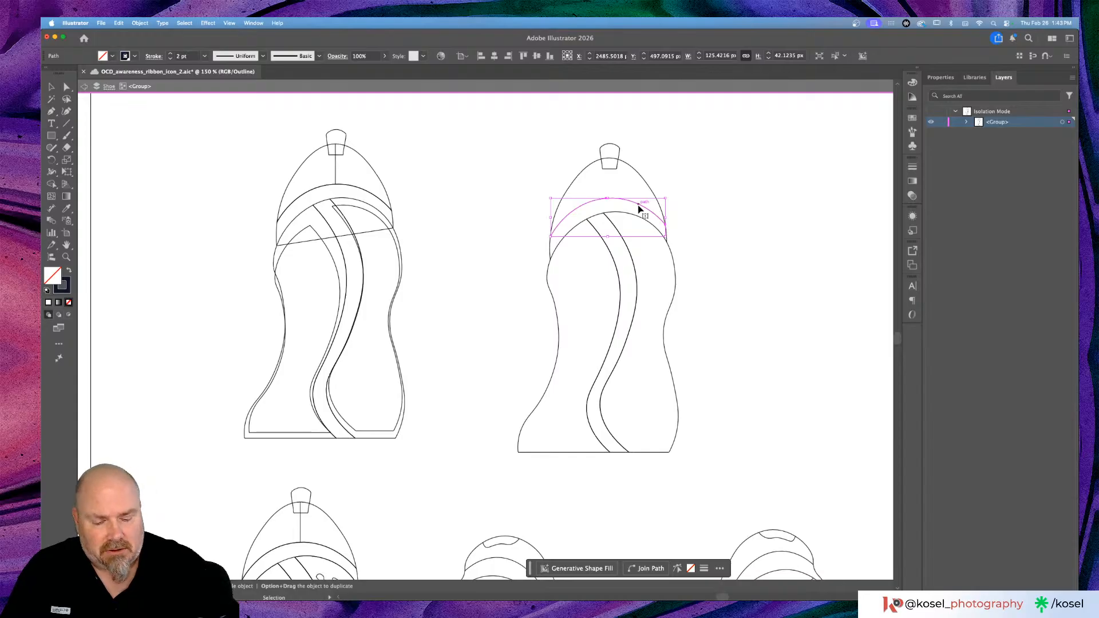
key("super+equal")
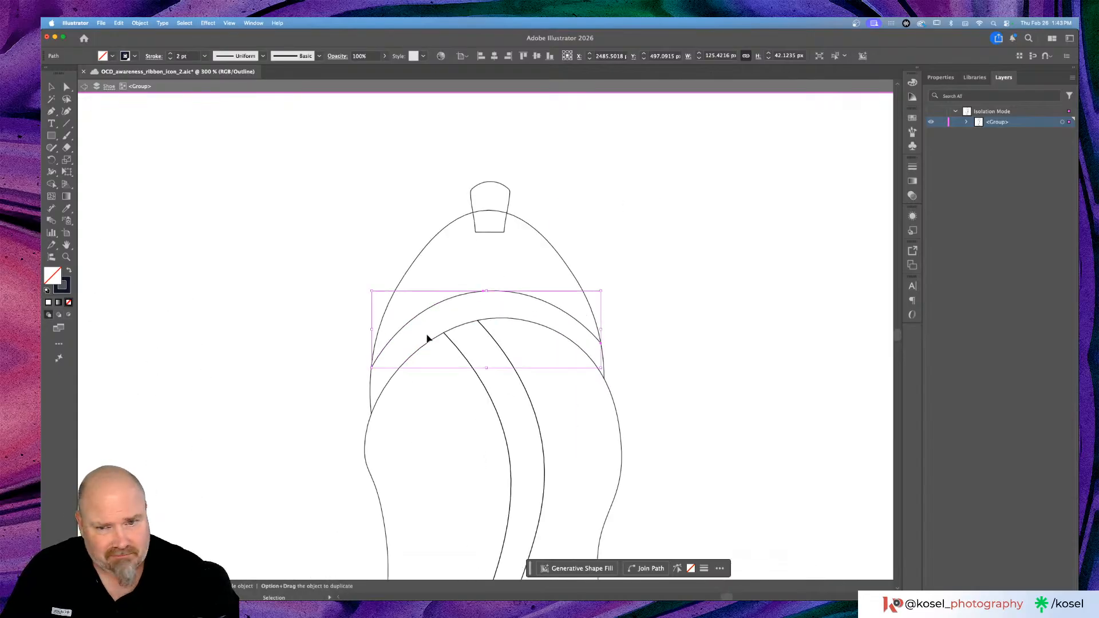
left_click(694, 248)
key("super+y")
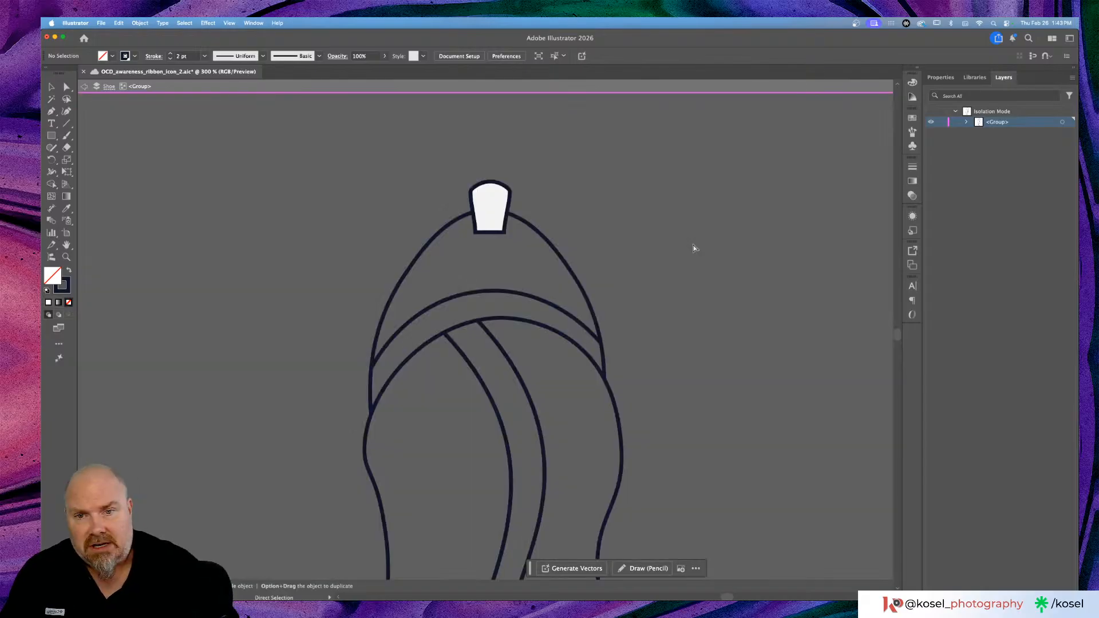
double_click(693, 243)
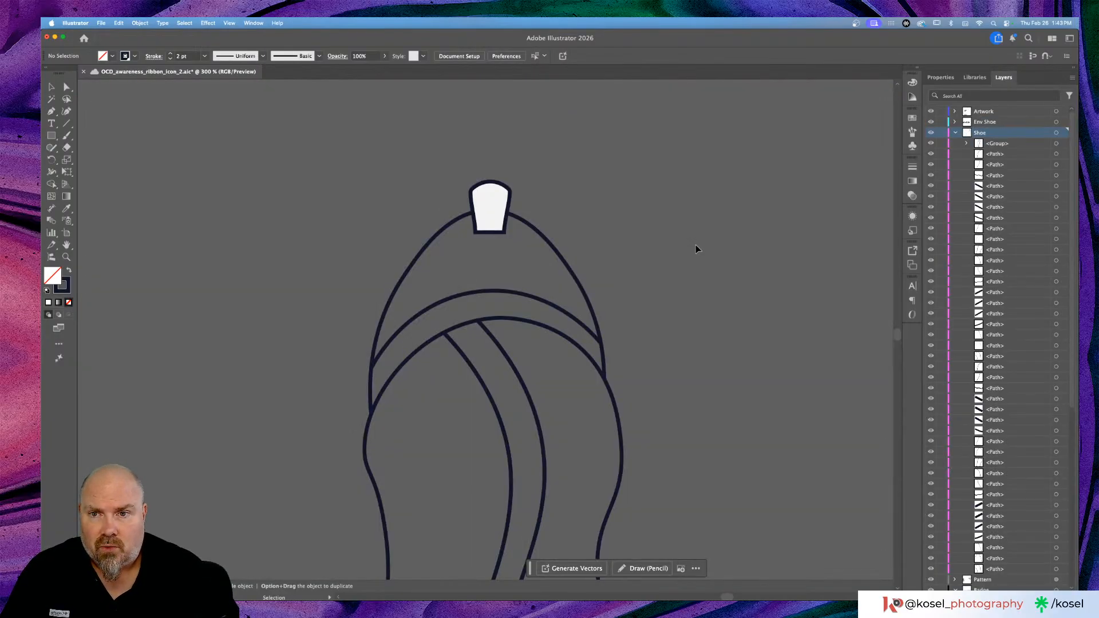
Step: Examine the path construction of the teal, orange and lavender sole in Outline view, then restore Preview
scroll(694, 245, "left", 5)
scroll(696, 247, "left", 3)
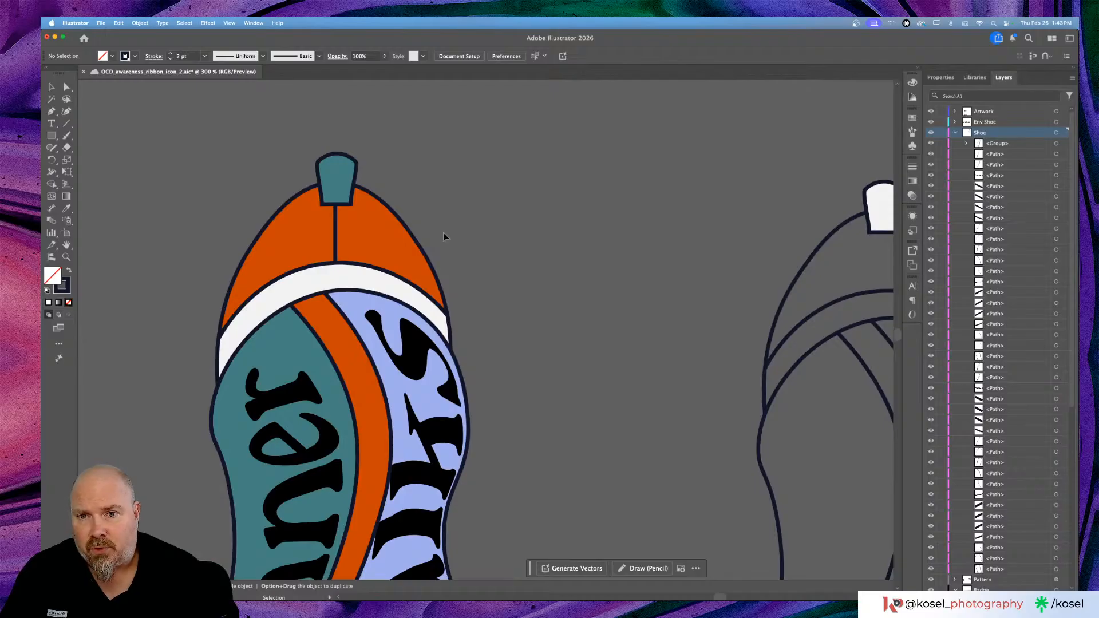
left_click(415, 226)
left_click(543, 221)
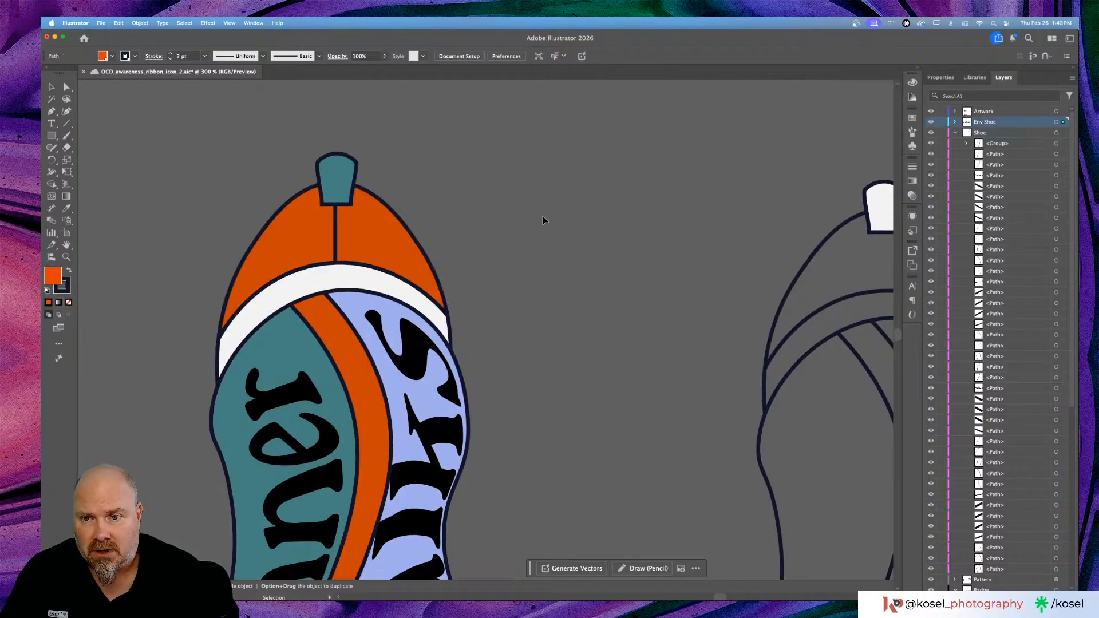
key("super+y")
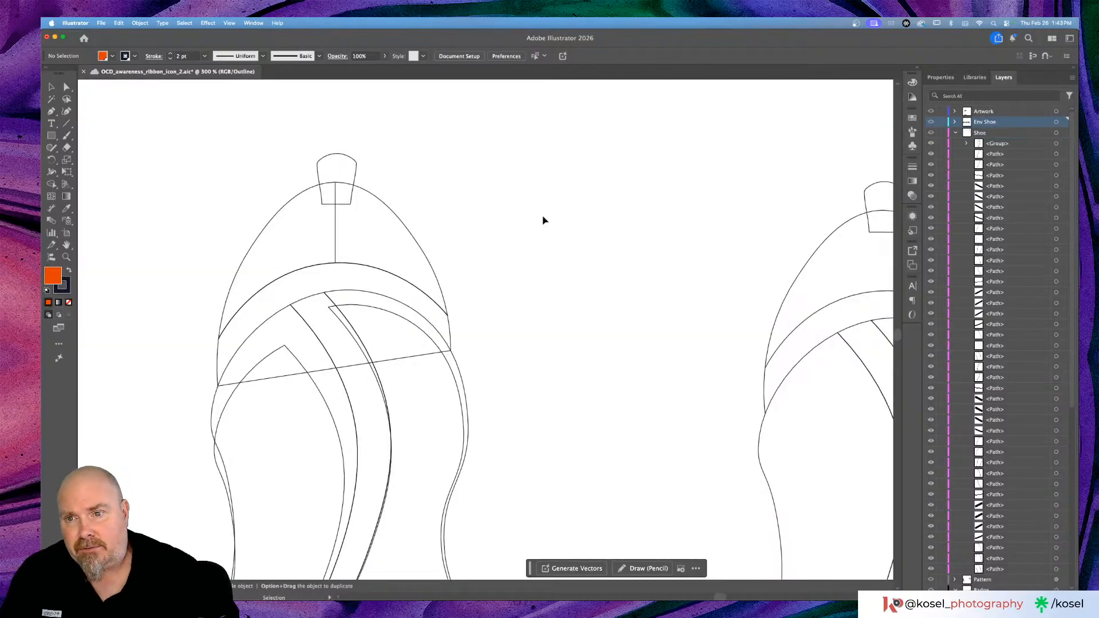
scroll(507, 275, "left", 3)
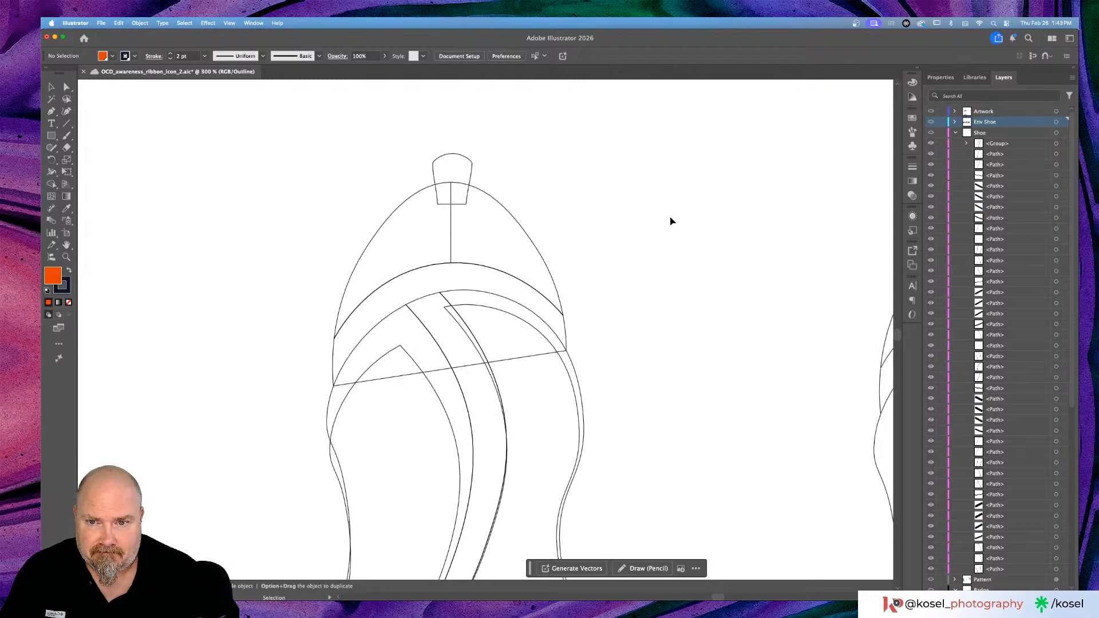
key("super+y")
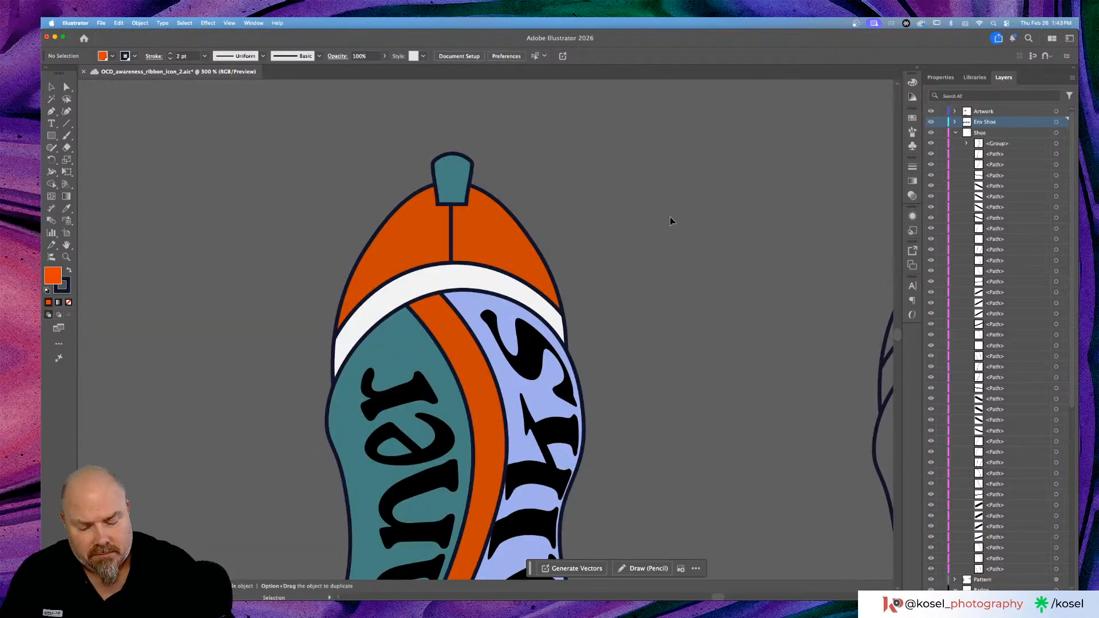
Step: Survey the whole logo artboard with its bibs, badges, shoe icons and soles at 50% magnification
key("super+1")
key("super+minus")
key("super+minus")
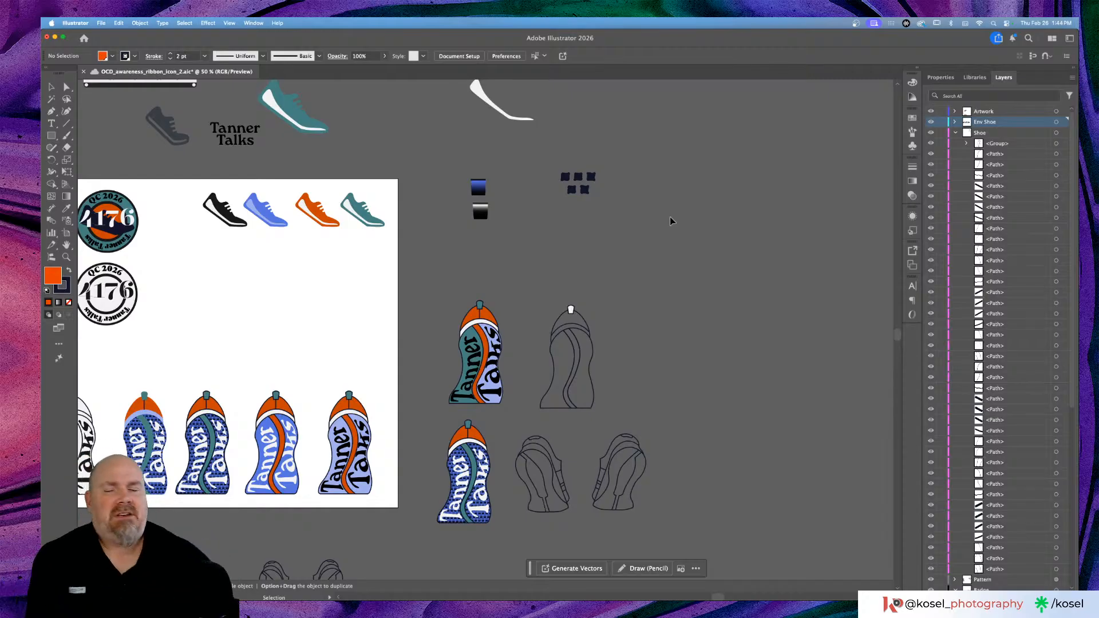
scroll(382, 264, "left", 3)
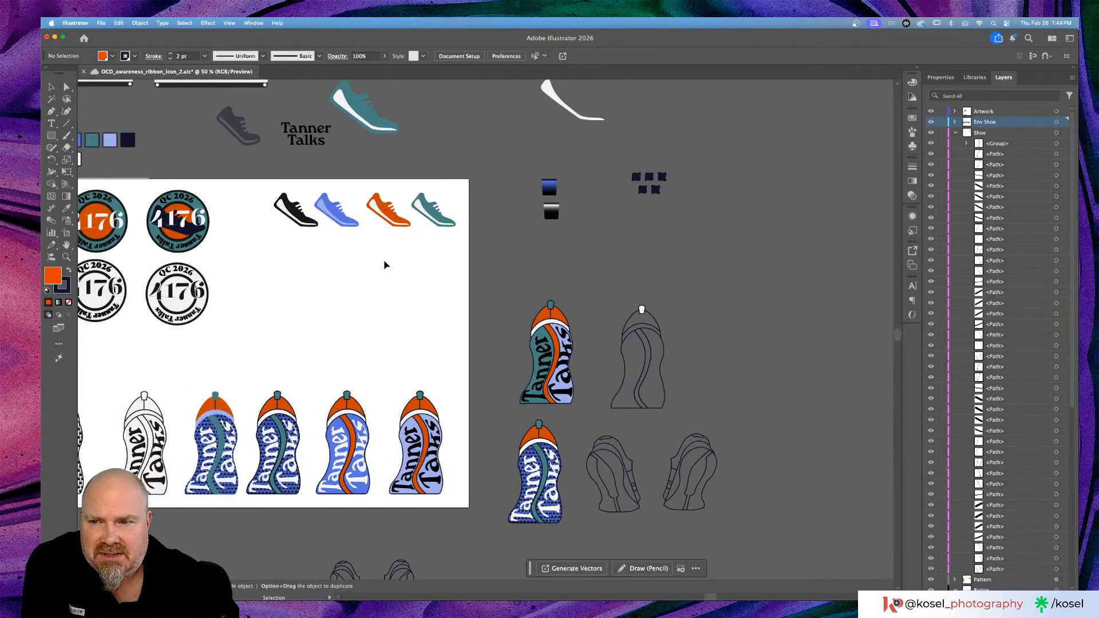
scroll(385, 264, "left", 10)
scroll(386, 264, "left", 4)
scroll(386, 264, "down", 2)
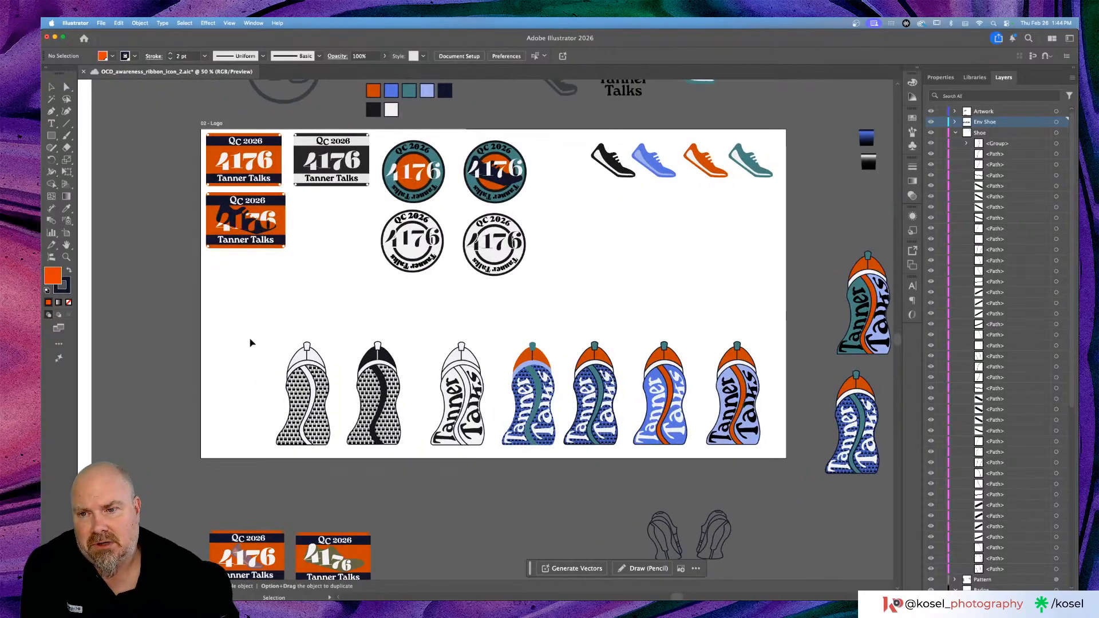
Step: Review the black and white woven soles on the logo artboard at 100% magnification
scroll(251, 342, "down", 2)
scroll(252, 342, "left", 2)
scroll(252, 342, "left", 5)
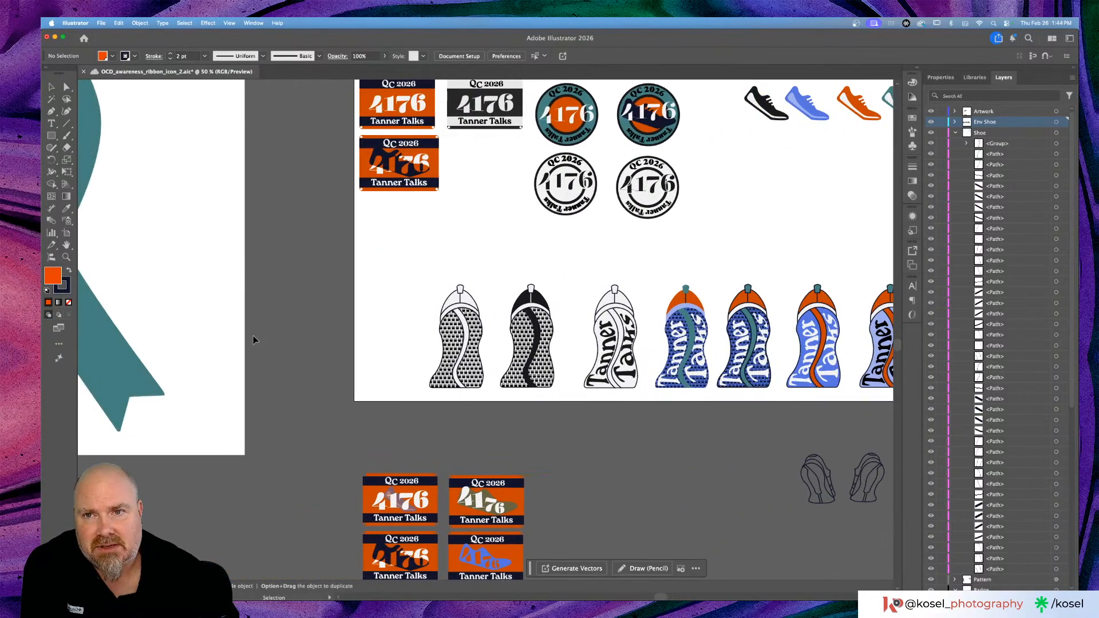
key("super+equal")
key("super+equal")
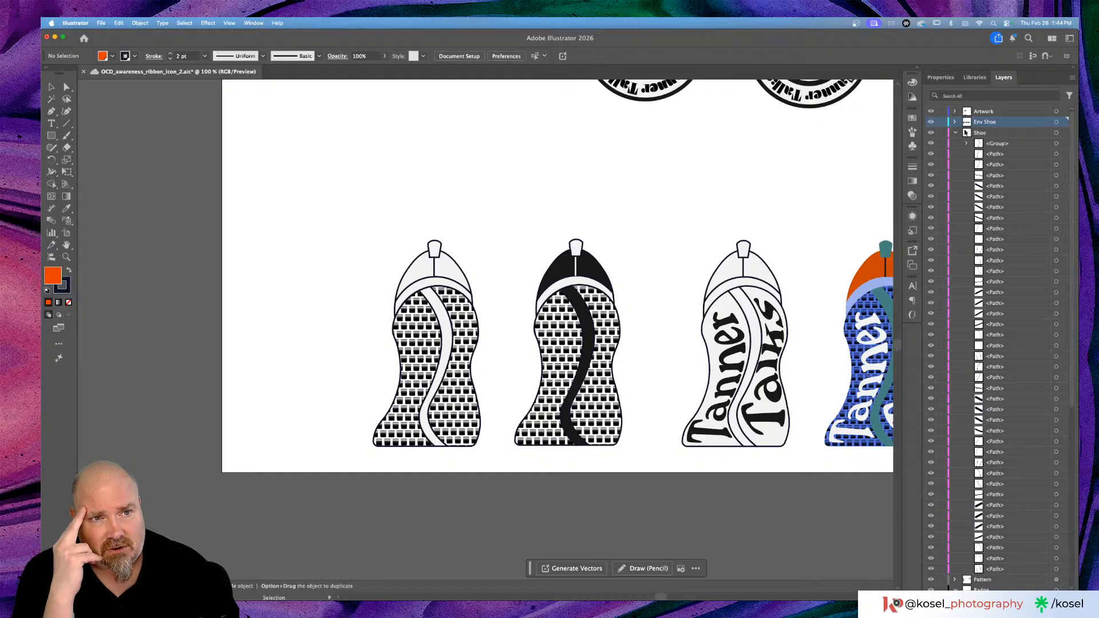
Step: Show the document properties in place of the layers and review the round badges and four coloured shoe icons
left_click(940, 77)
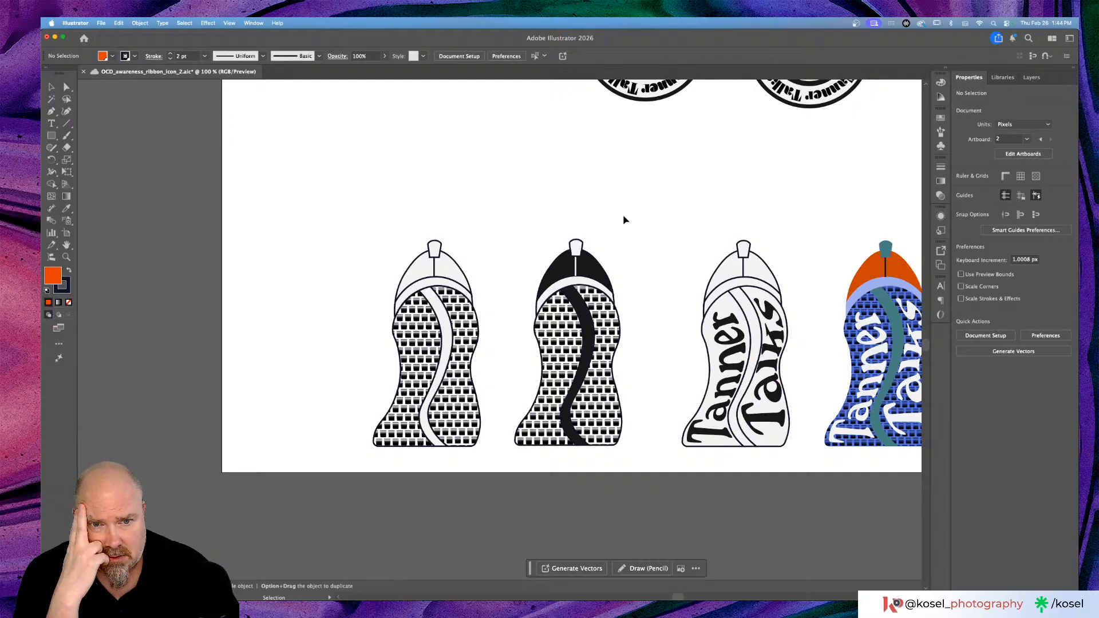
scroll(623, 220, "right", 5)
scroll(624, 220, "up", 3)
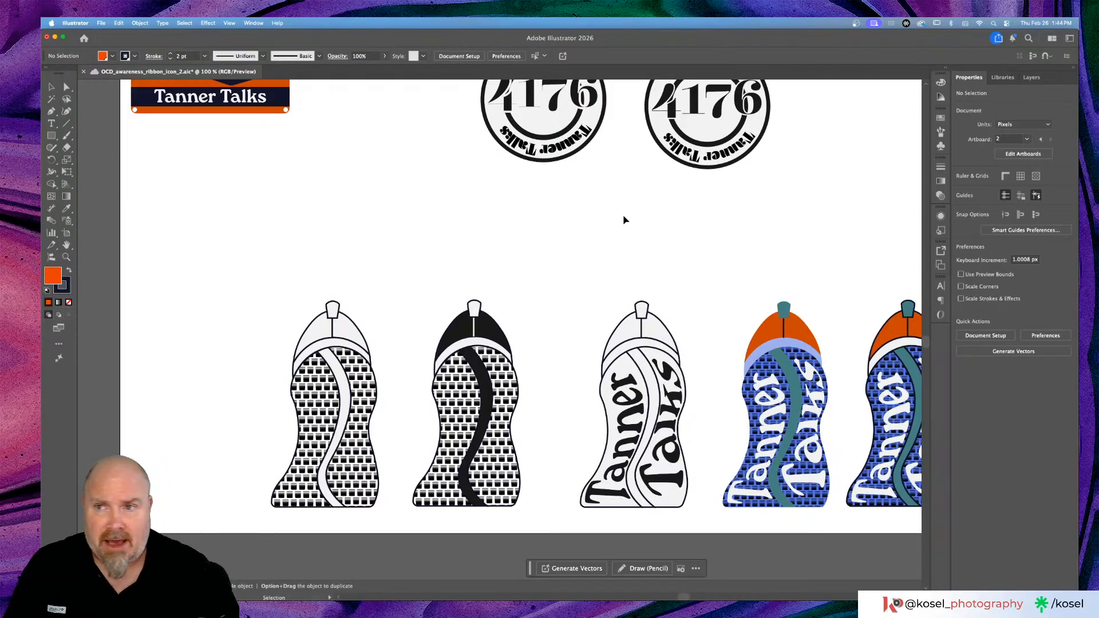
scroll(624, 220, "up", 12)
scroll(624, 220, "right", 10)
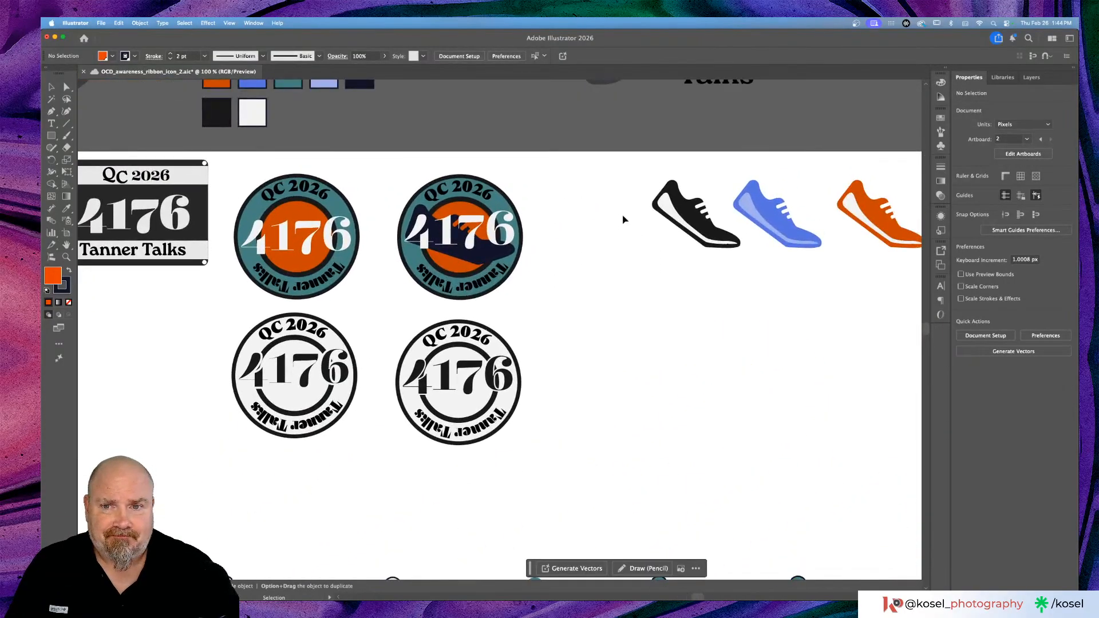
scroll(644, 275, "right", 10)
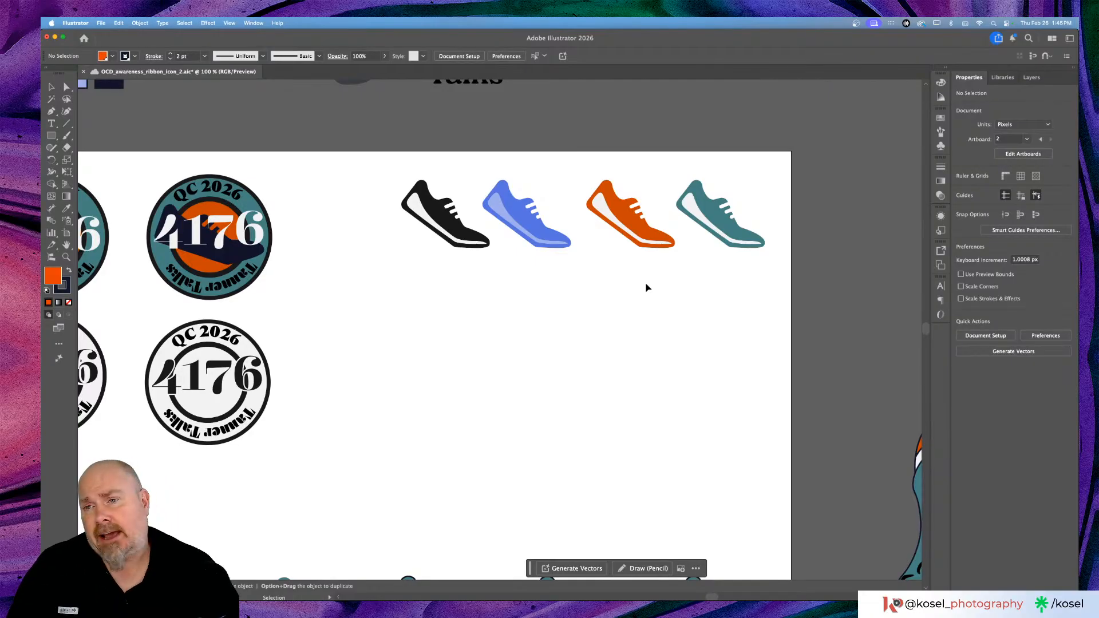
Step: Compare the rectangular bib designs with the coloured and black and white round badges on the logo artboard
scroll(647, 288, "down", 5)
scroll(647, 287, "left", 5)
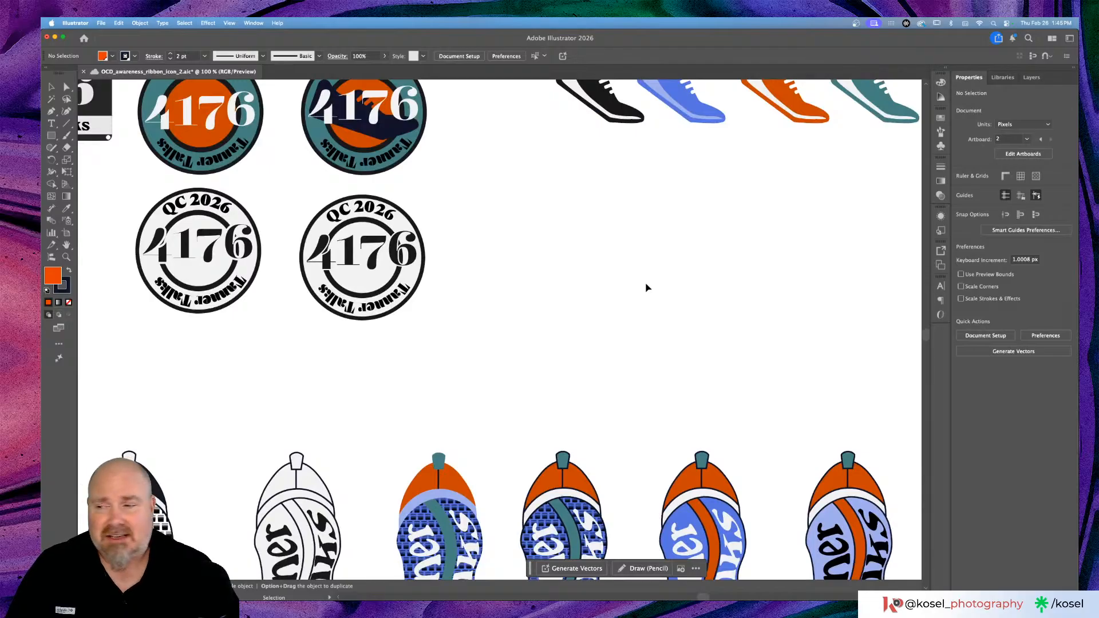
scroll(647, 287, "left", 10)
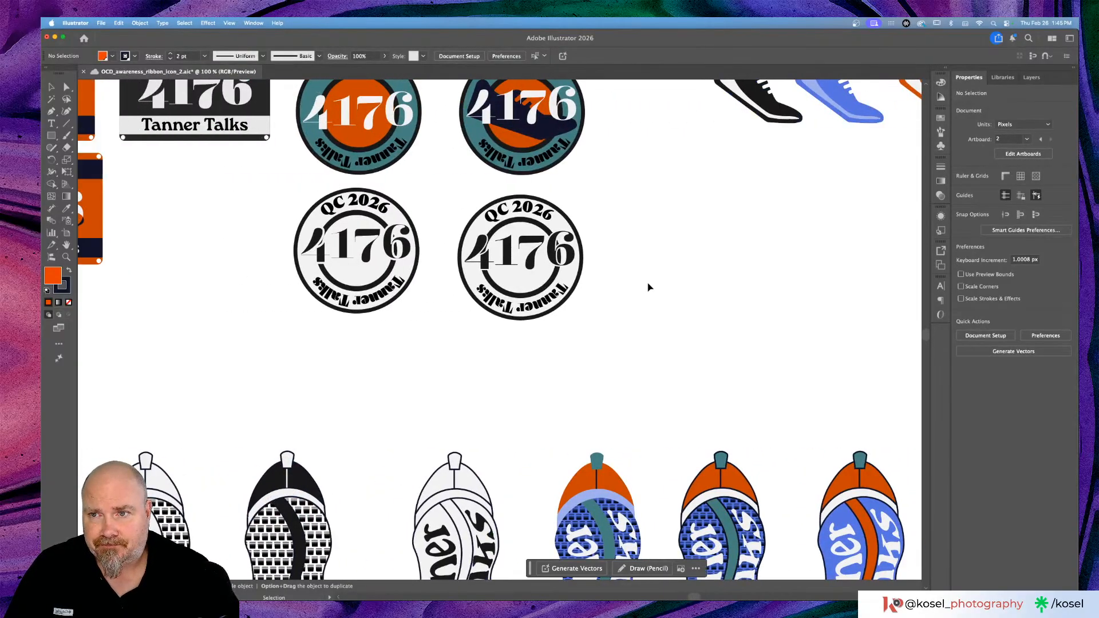
scroll(650, 287, "left", 7)
scroll(649, 286, "up", 5)
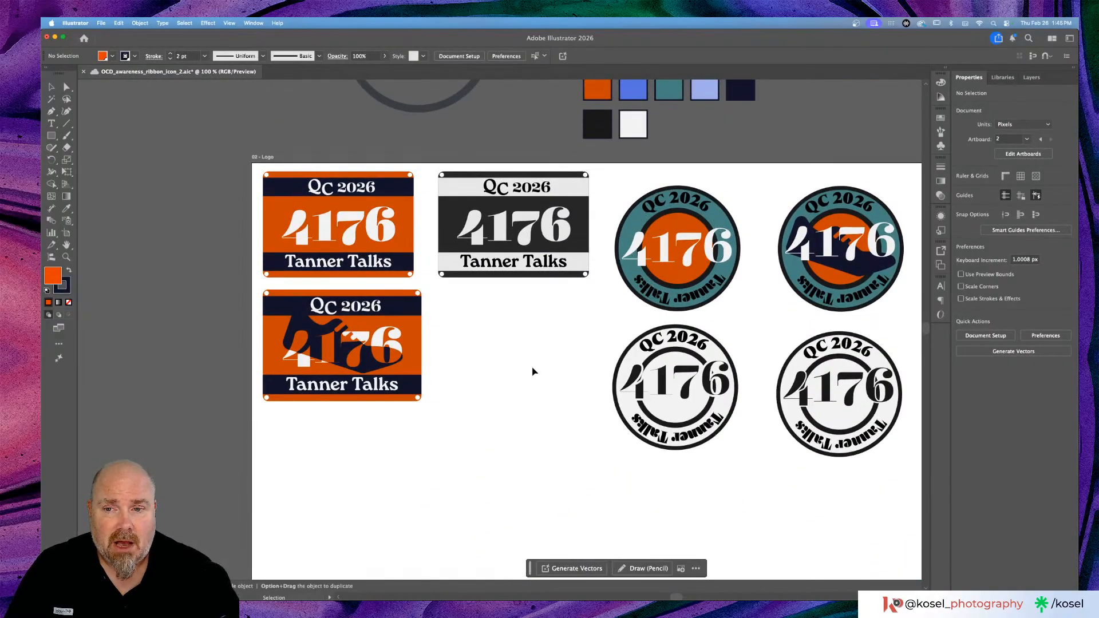
scroll(522, 366, "left", 3)
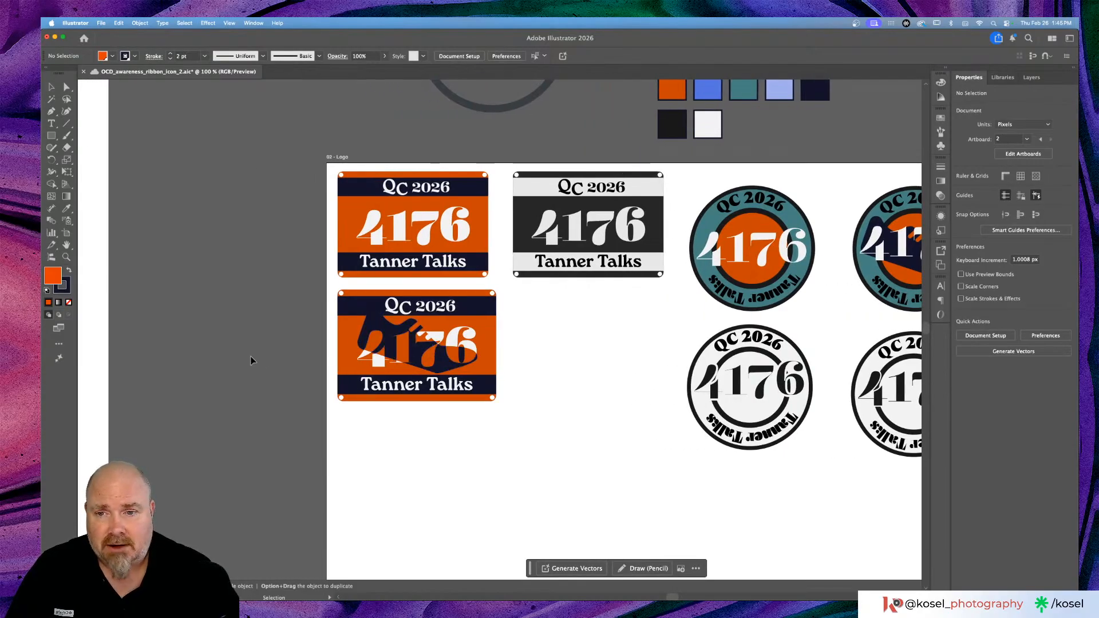
scroll(603, 341, "right", 10)
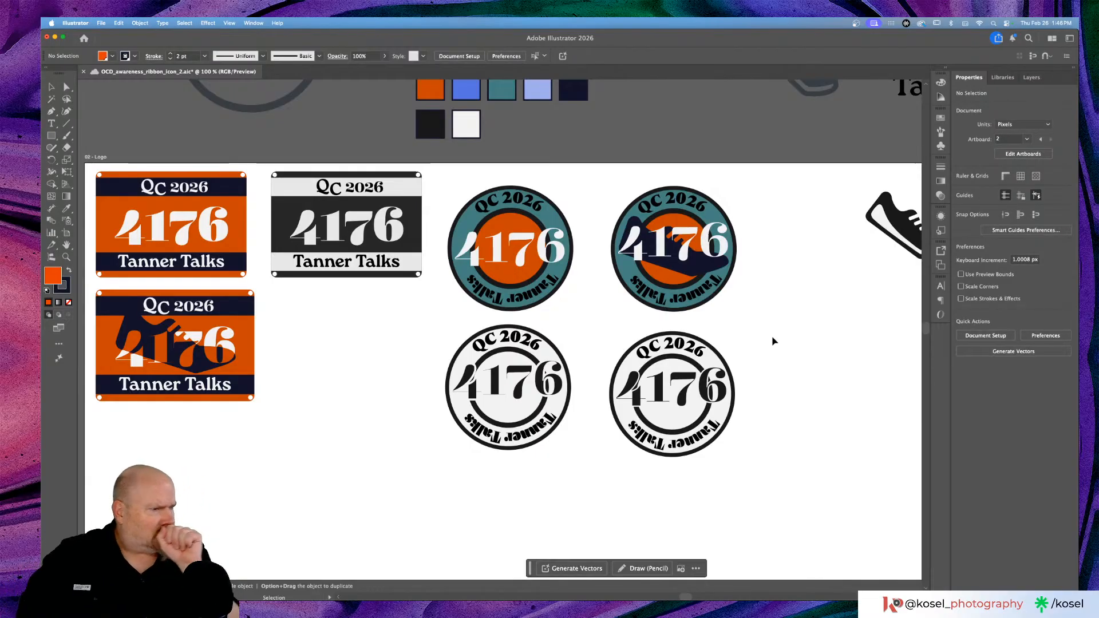
Step: Switch to Finder, preview the Adobe Stock photo of a running shoe sole in Downloads, and close the Finder window
mouse_move(234, 610)
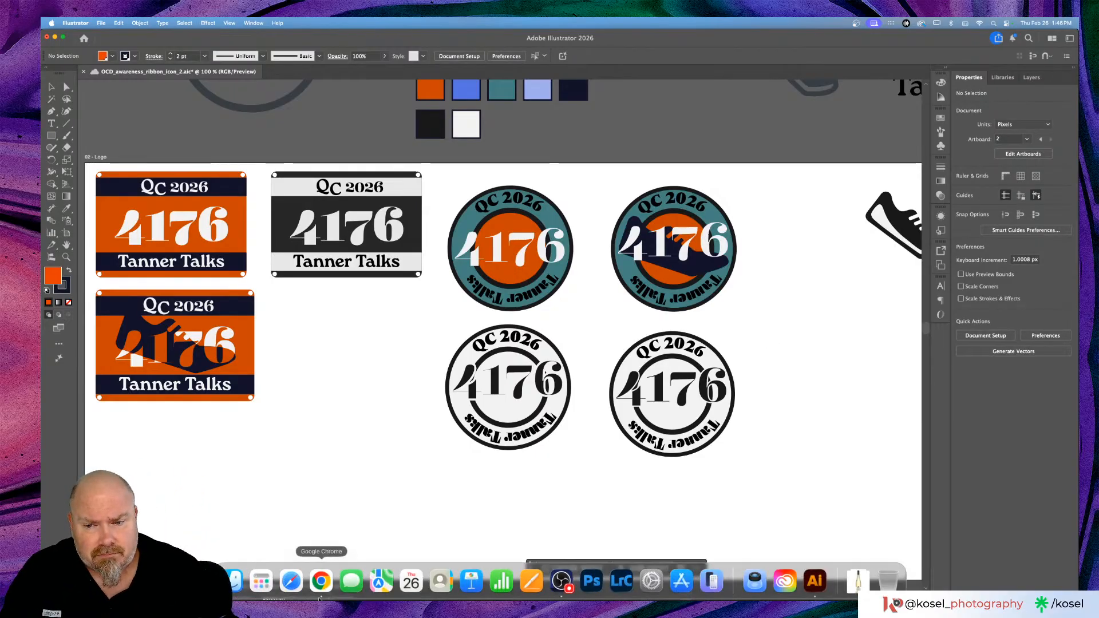
left_click(235, 587)
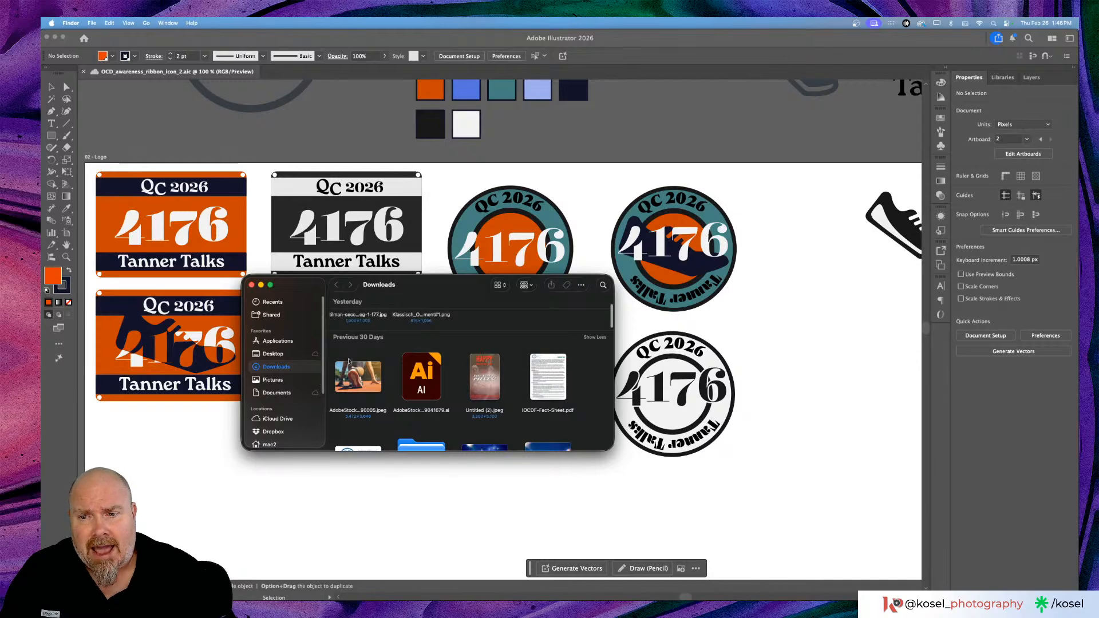
left_click(355, 379)
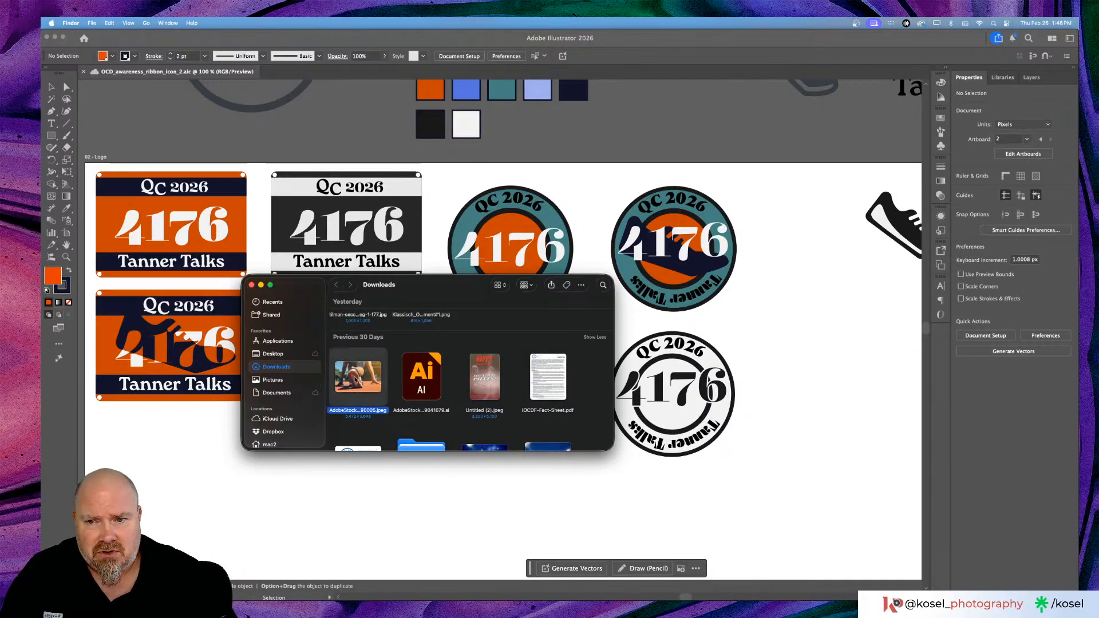
key("space")
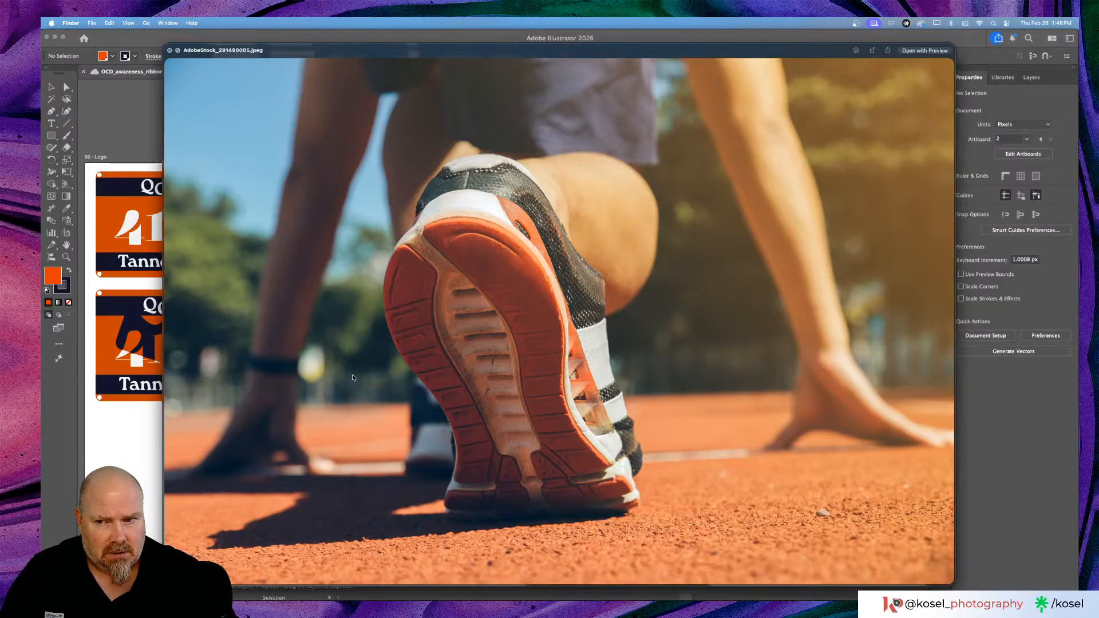
key("space")
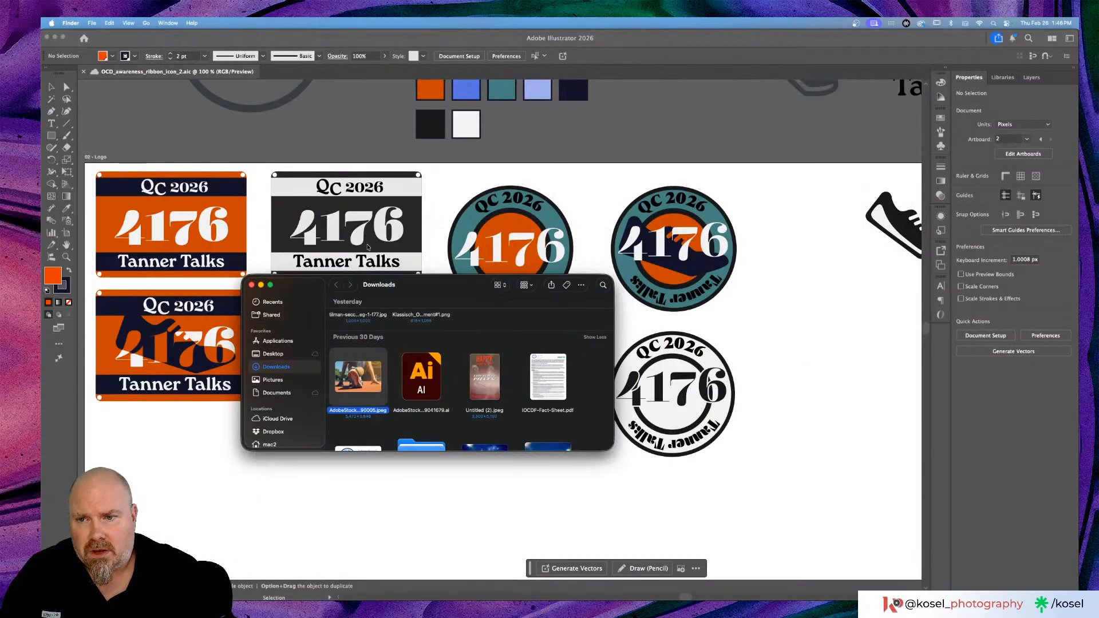
left_click(252, 285)
Step: Examine the pair of blank shoe outlines on the pasteboard at 200% magnification
scroll(632, 363, "down", 10)
scroll(633, 363, "right", 5)
scroll(633, 361, "right", 10)
scroll(633, 362, "down", 1)
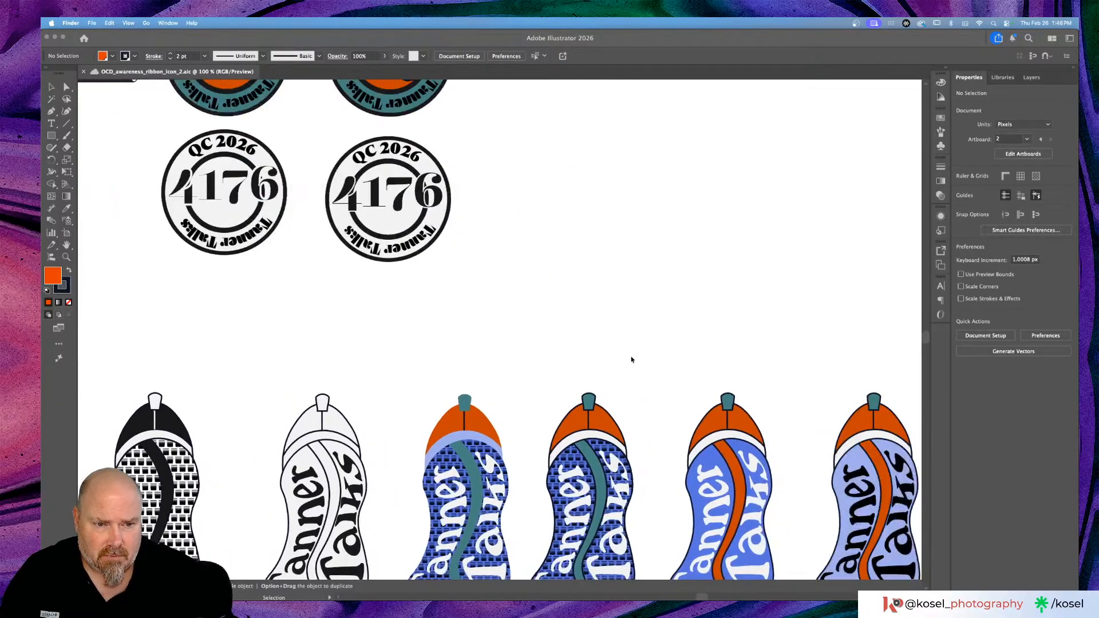
left_click(794, 399)
left_click_drag(764, 305, 265, 120)
left_click_drag(735, 270, 645, 338)
key("super+equal")
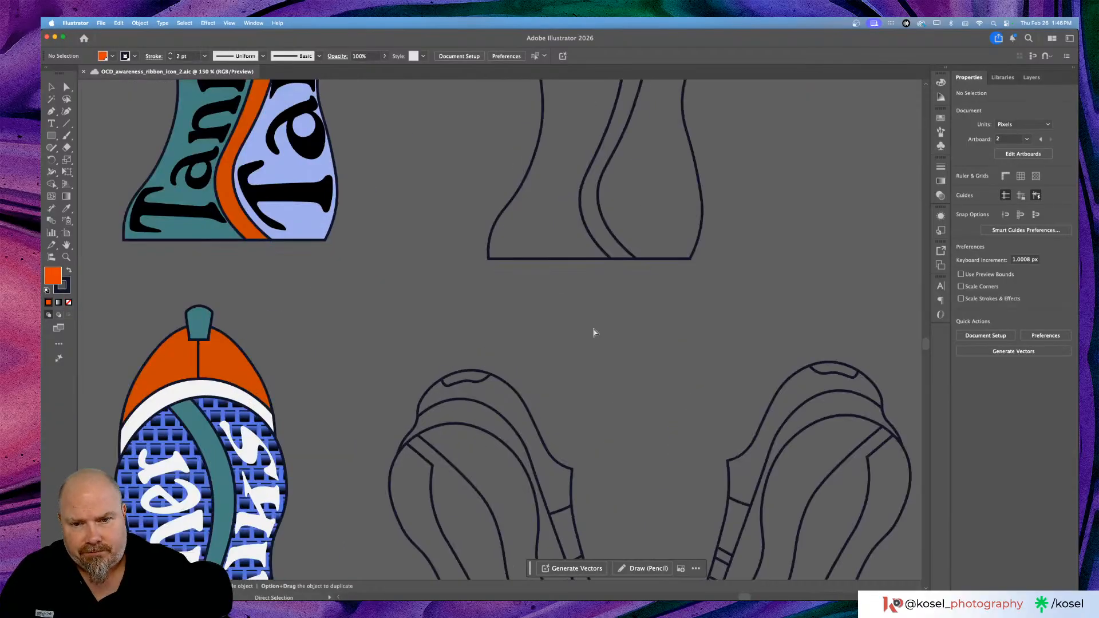
scroll(593, 325, "down", 5)
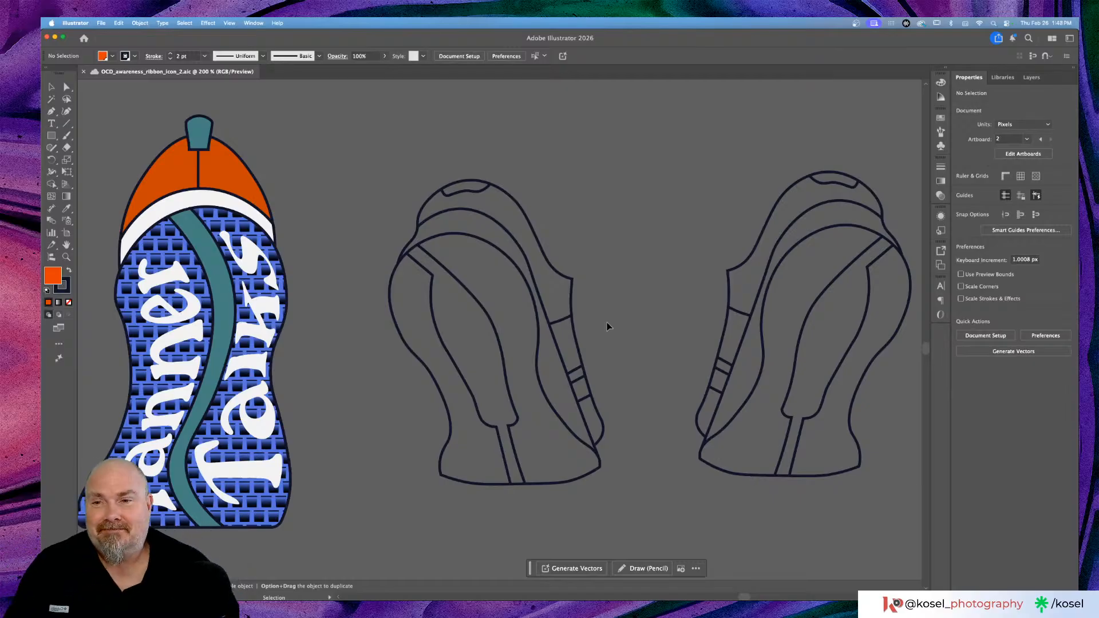
Step: Review the woven coloured sole up close, then compare all sole versions and blank outlines at 66.67% magnification
scroll(453, 108, "left", 2)
scroll(453, 109, "left", 10)
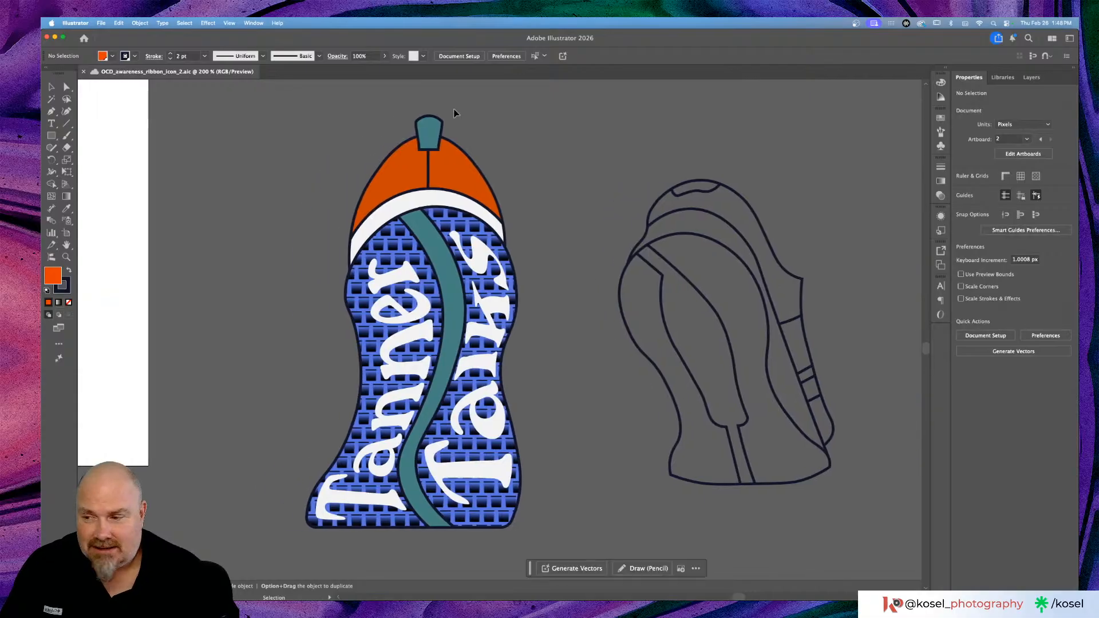
scroll(453, 108, "left", 10)
scroll(453, 109, "up", 2)
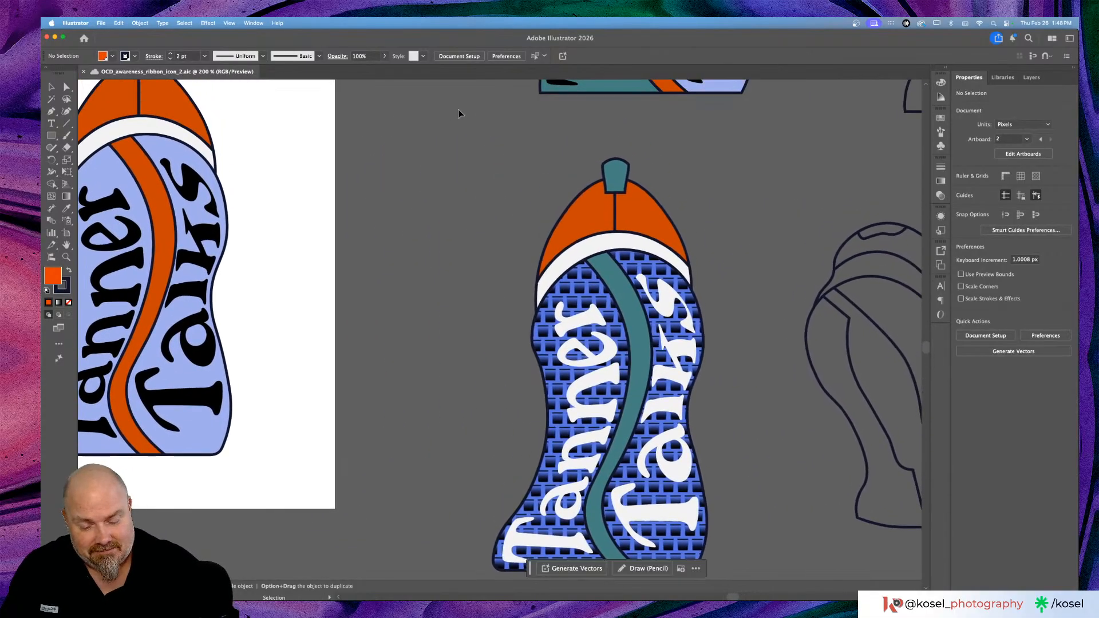
key("super+minus")
key("super+minus")
key("super+minus")
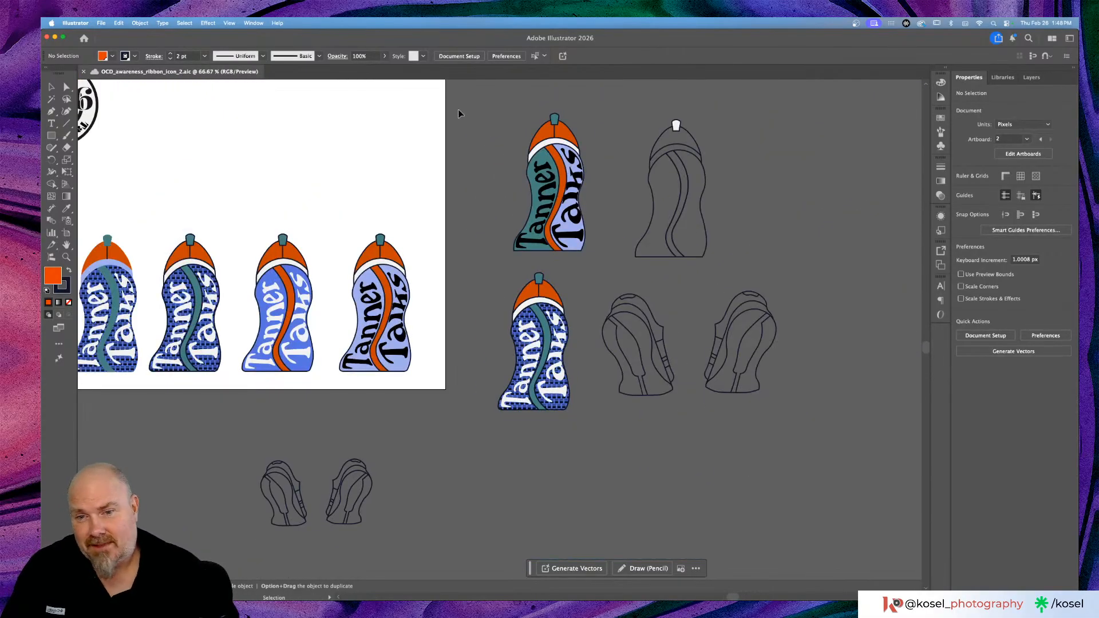
Step: Review the row of seven shoe sole versions on the logo artboard, then survey the whole document including the ribbon artboard and colour swatches
scroll(458, 117, "up", 3)
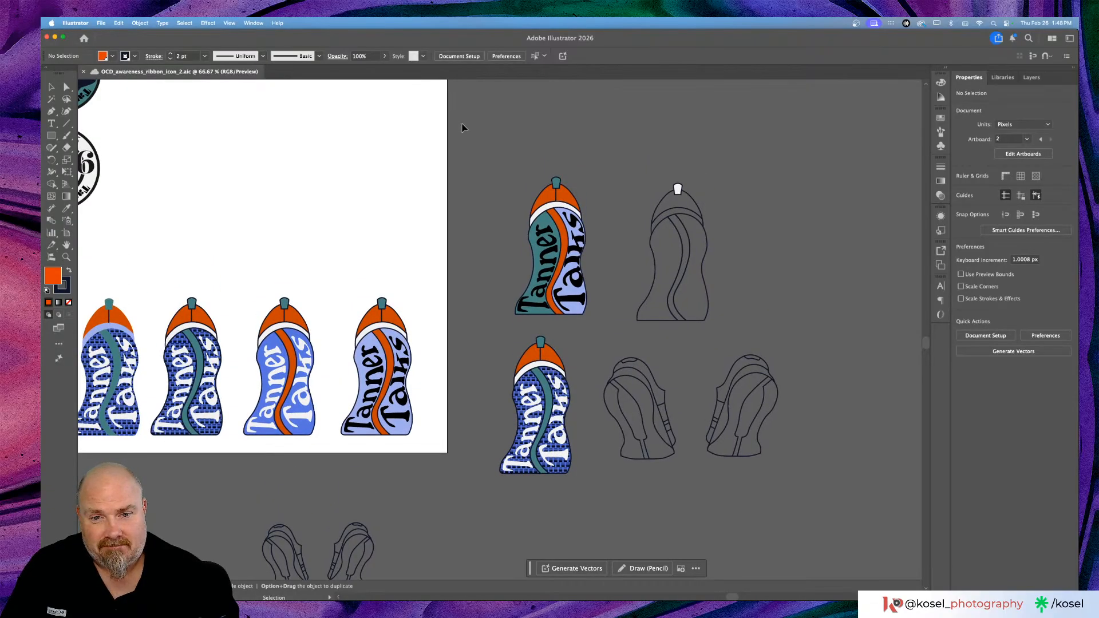
scroll(463, 127, "left", 12)
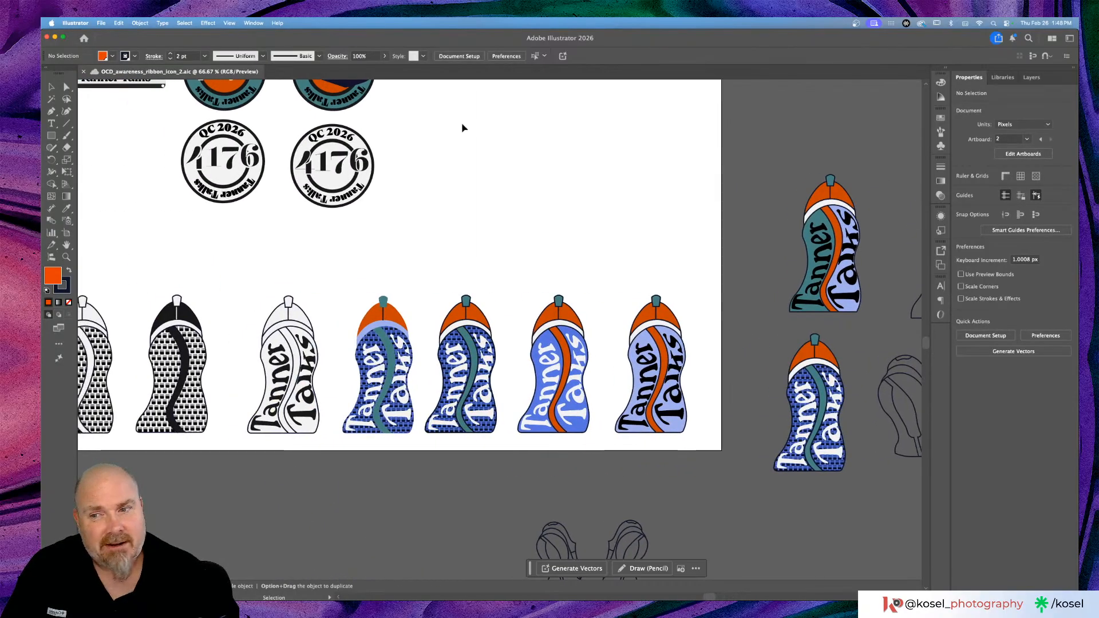
scroll(463, 127, "left", 3)
scroll(464, 127, "left", 4)
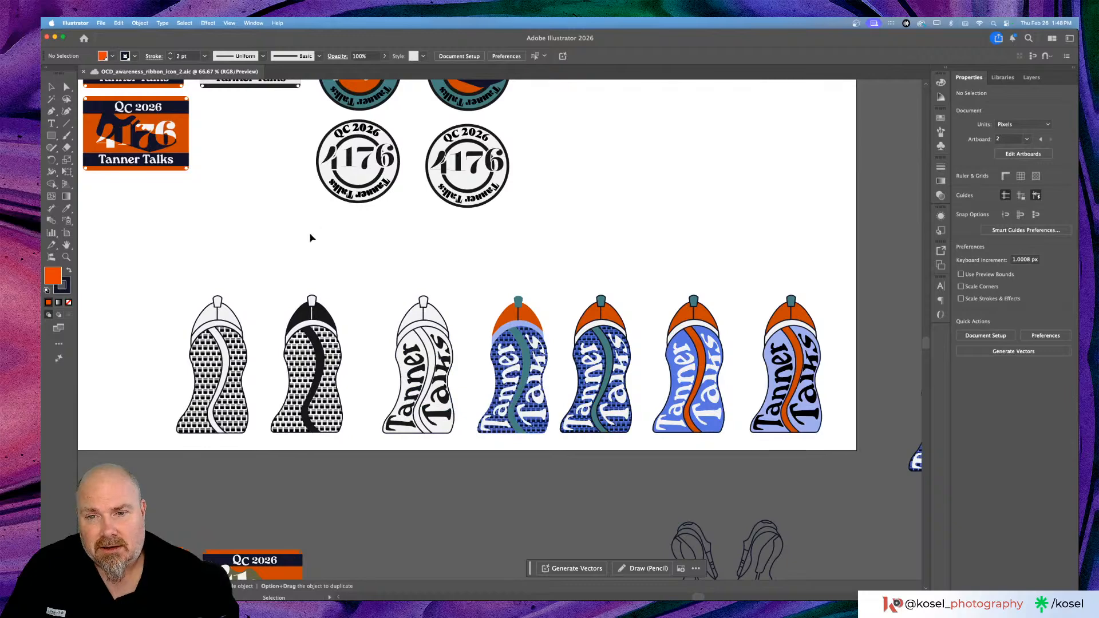
scroll(319, 237, "left", 3)
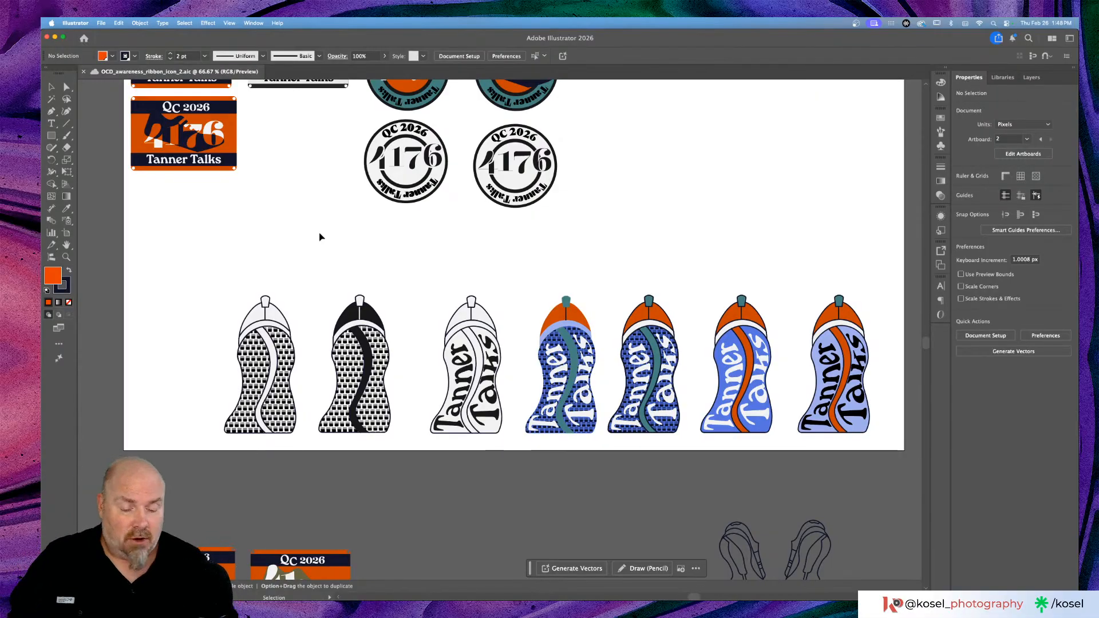
key("super+minus")
key("super+minus")
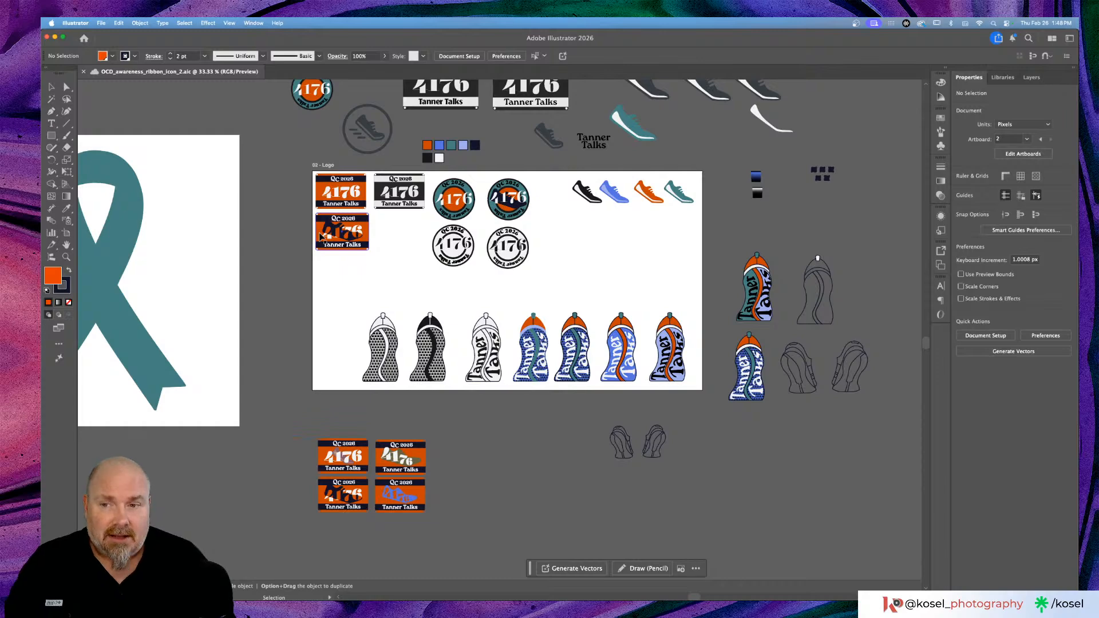
key("super+minus")
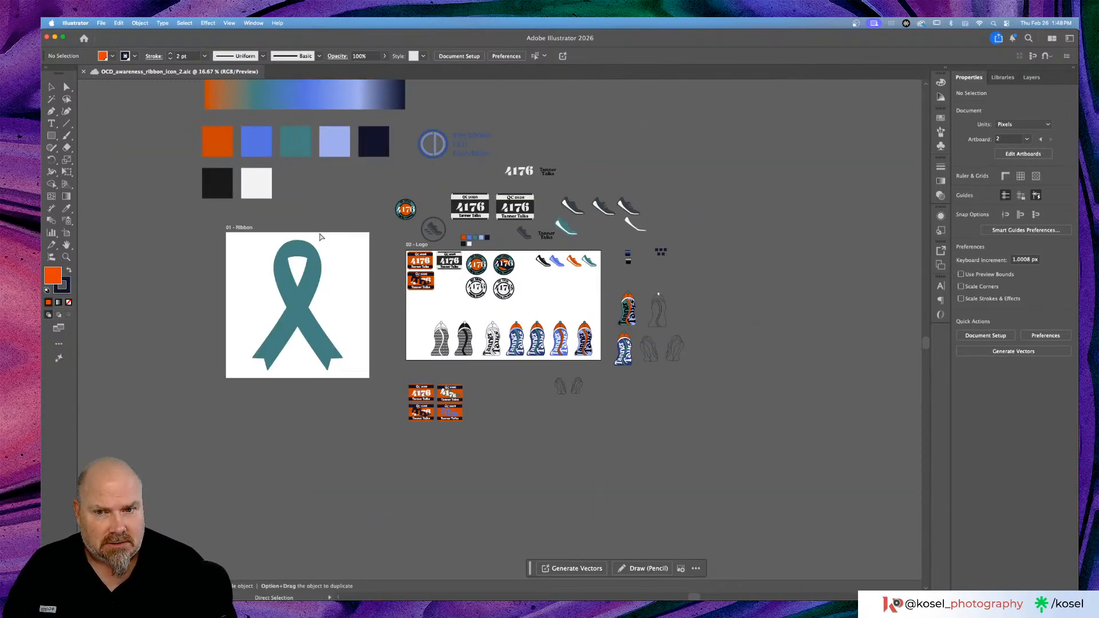
Step: Compare the bibs, round badges, running shoe icons and sole designs on the logo artboard at 66.67% magnification
key("super+plus")
key("super+plus")
key("super+plus")
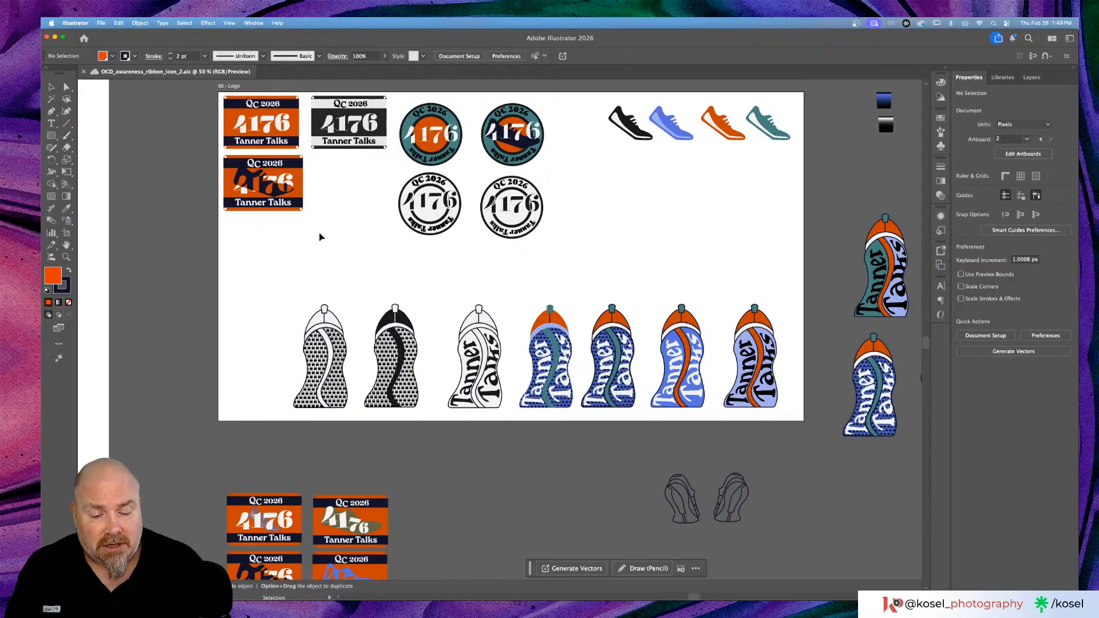
key("super+equal")
key("super+equal")
key("super+minus")
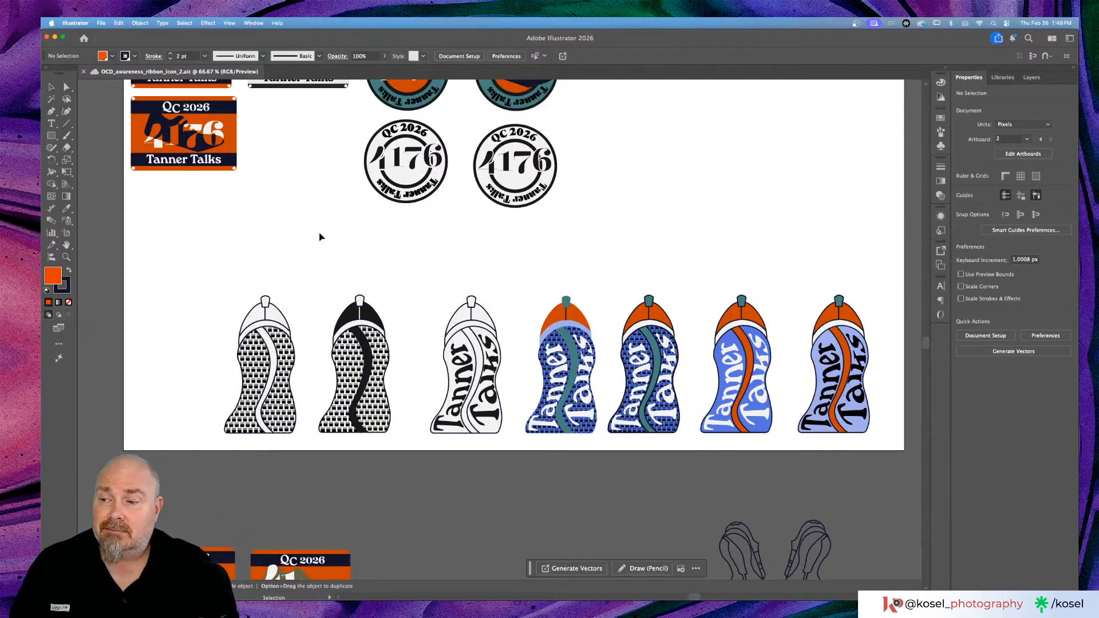
key("a")
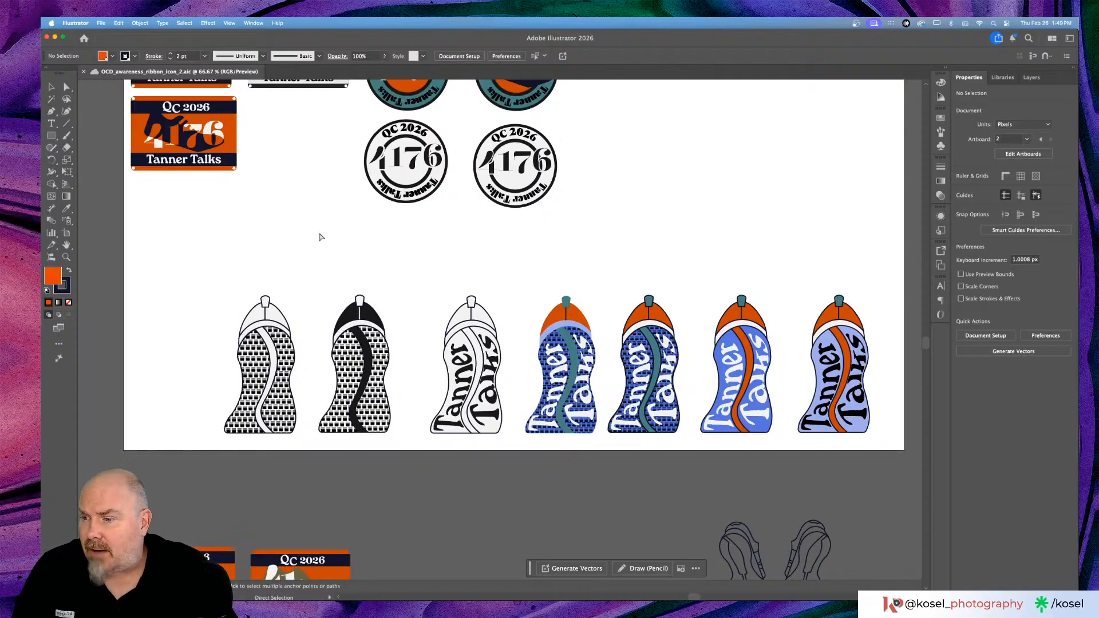
key("v")
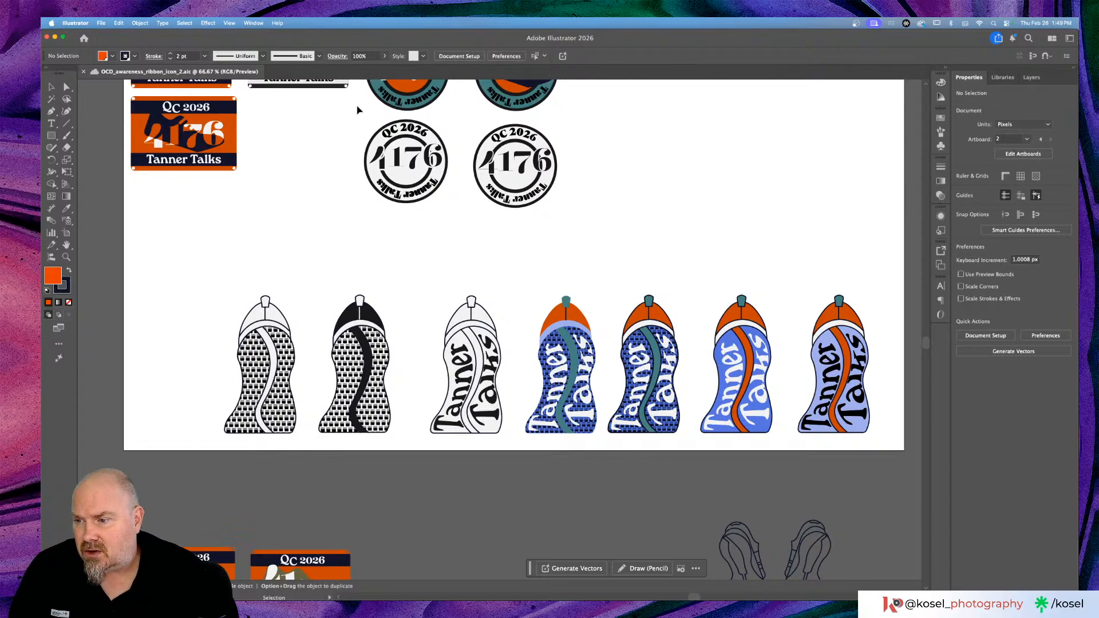
scroll(597, 231, "down", 3)
scroll(597, 231, "right", 2)
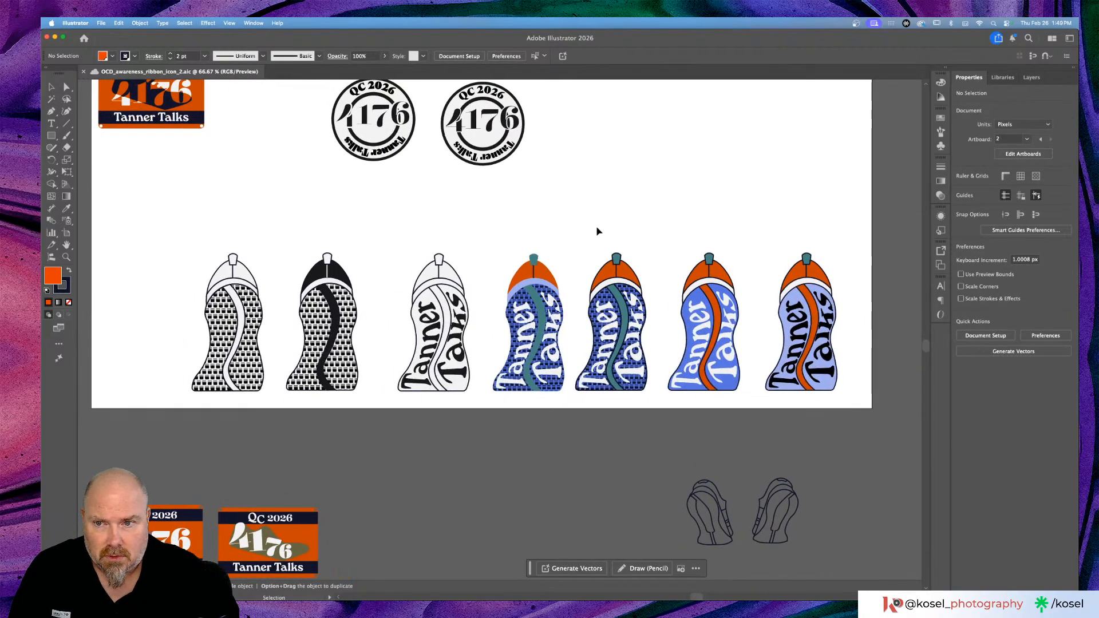
scroll(597, 231, "up", 5)
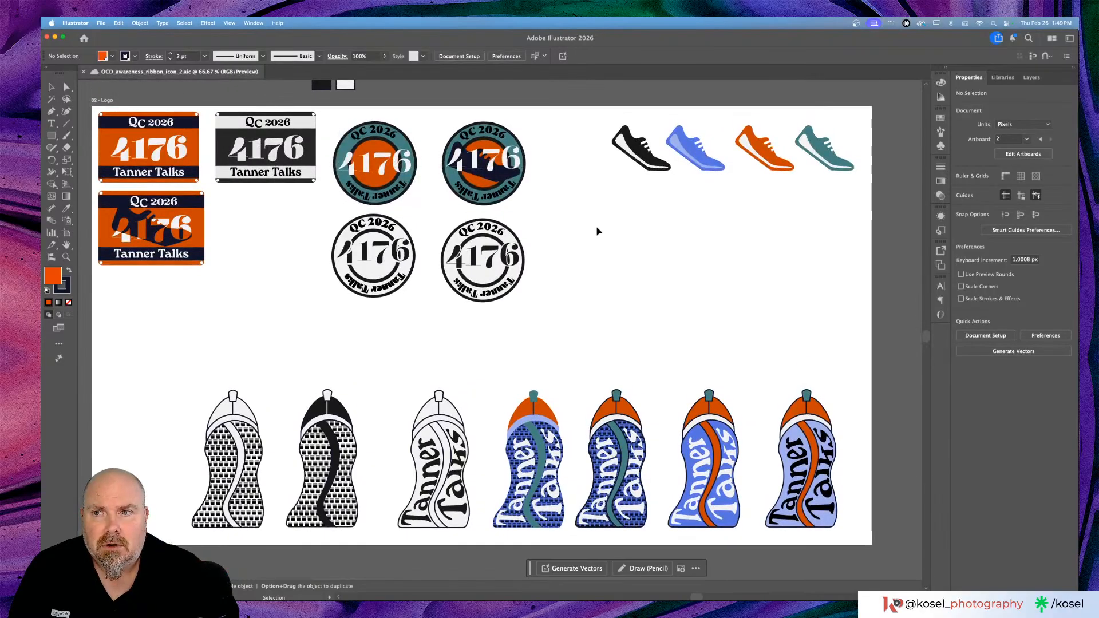
scroll(597, 231, "down", 3)
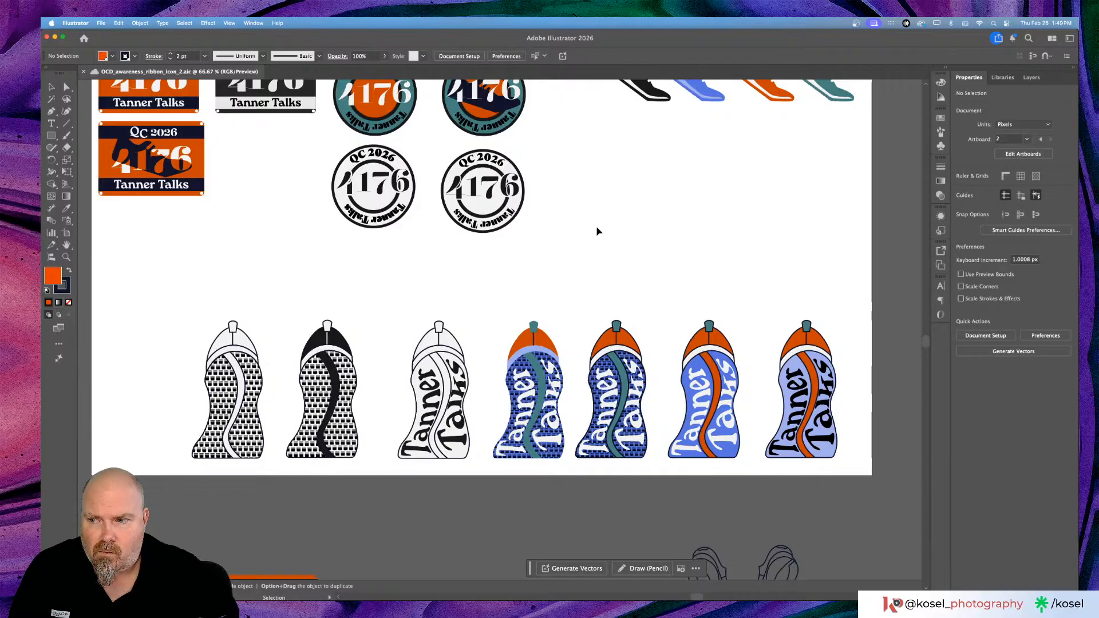
key("a")
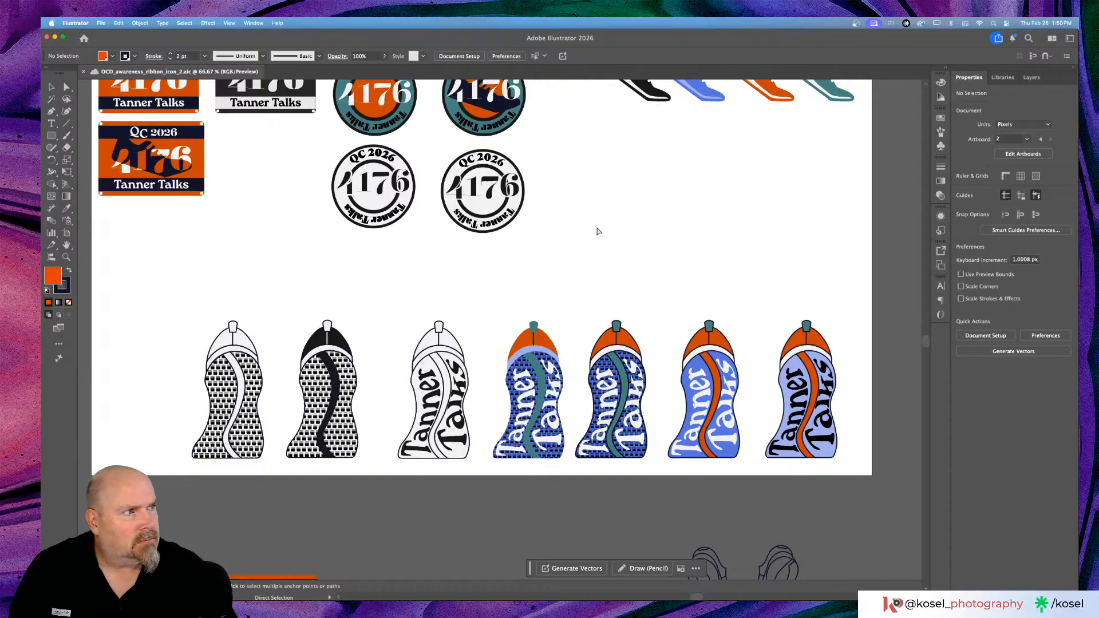
key("v")
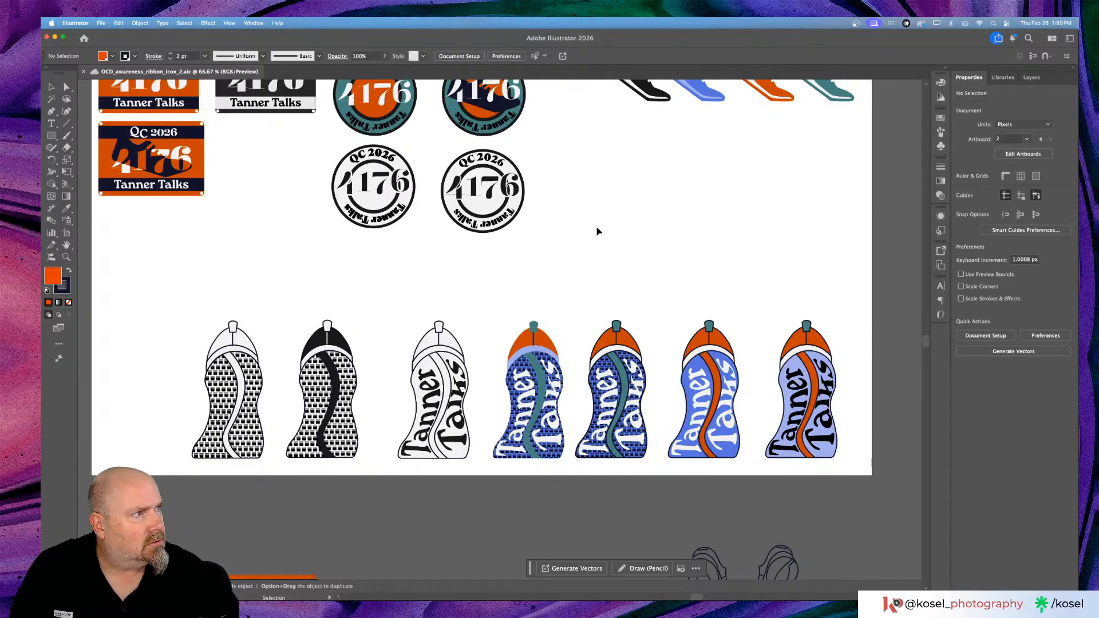
scroll(597, 230, "up", 2)
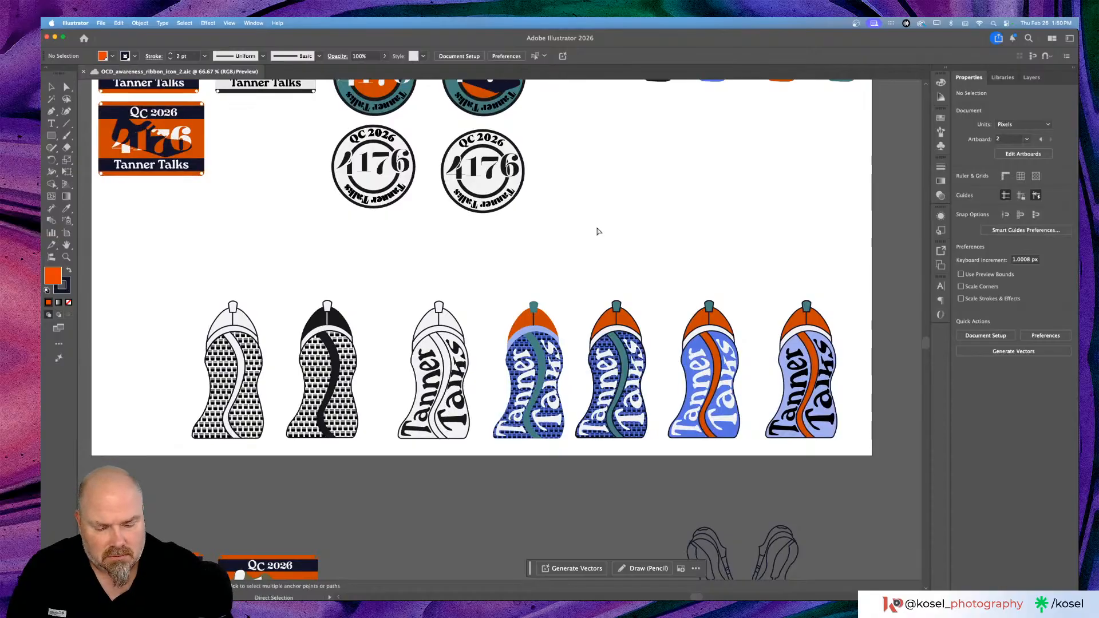
Step: Survey the logo artboard with its surrounding variants, then compare the black and white and coloured soles up close at 150% magnification
key("super+minus")
key("super+minus")
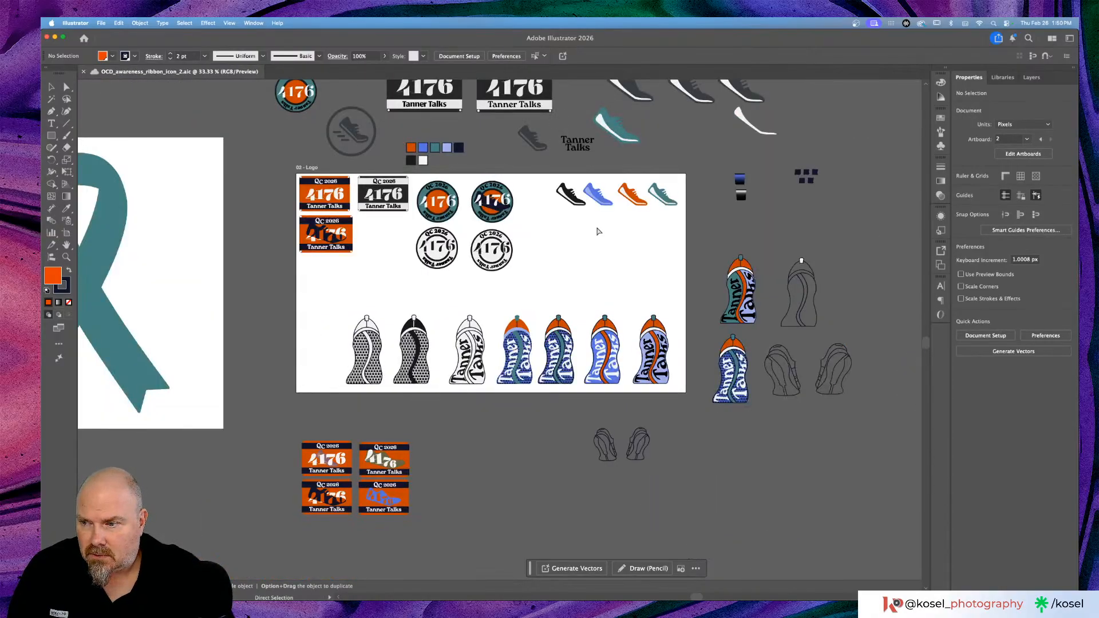
key("v")
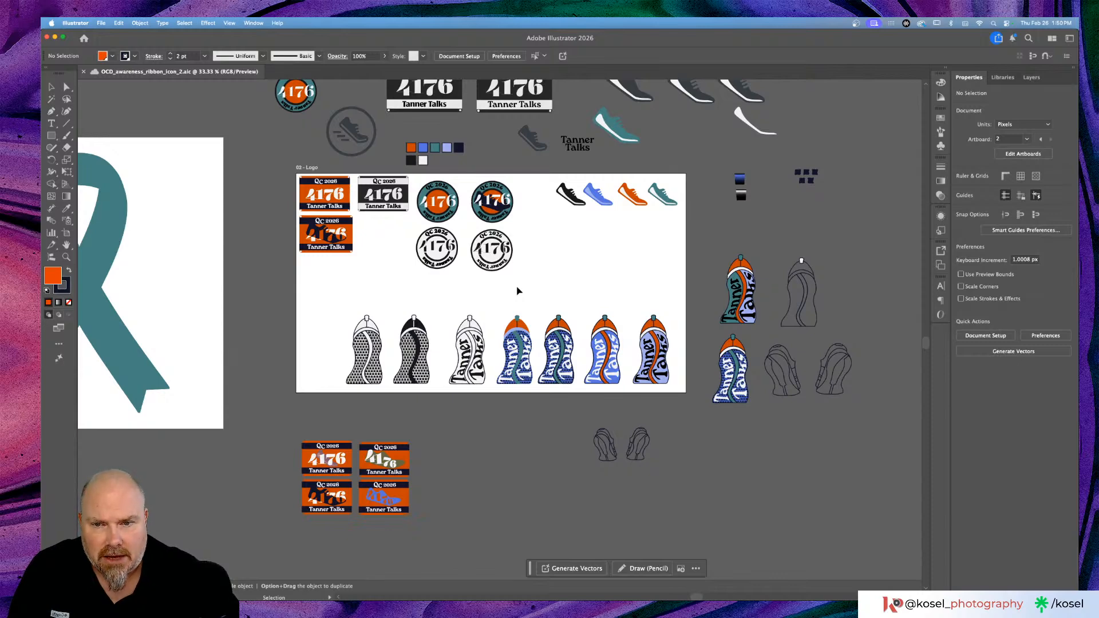
scroll(517, 291, "down", 1)
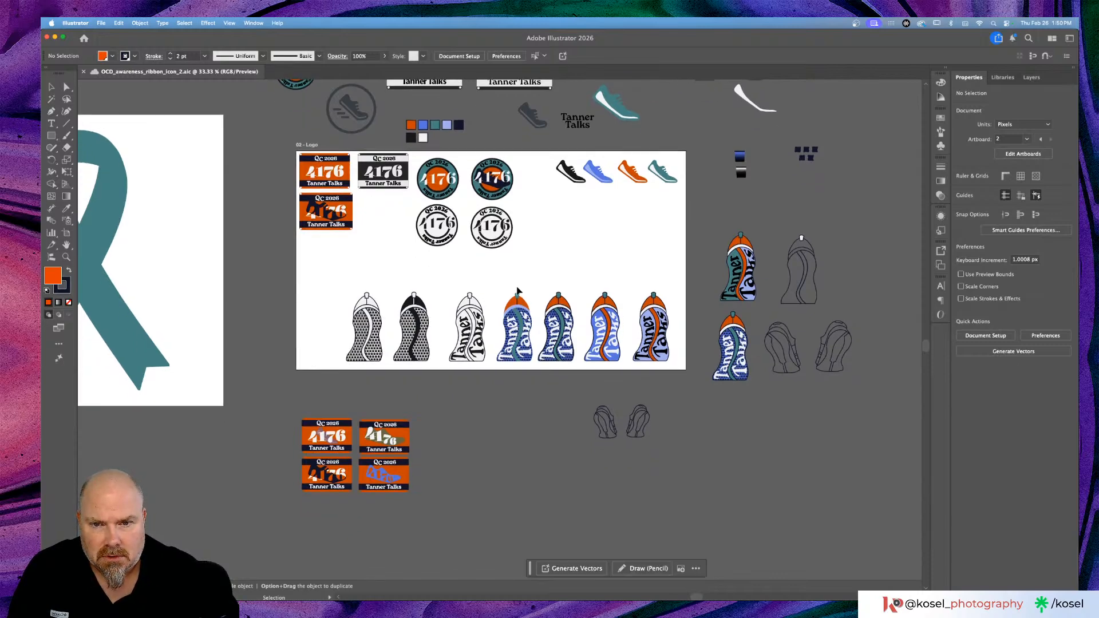
key("super+1")
scroll(518, 290, "up", 1)
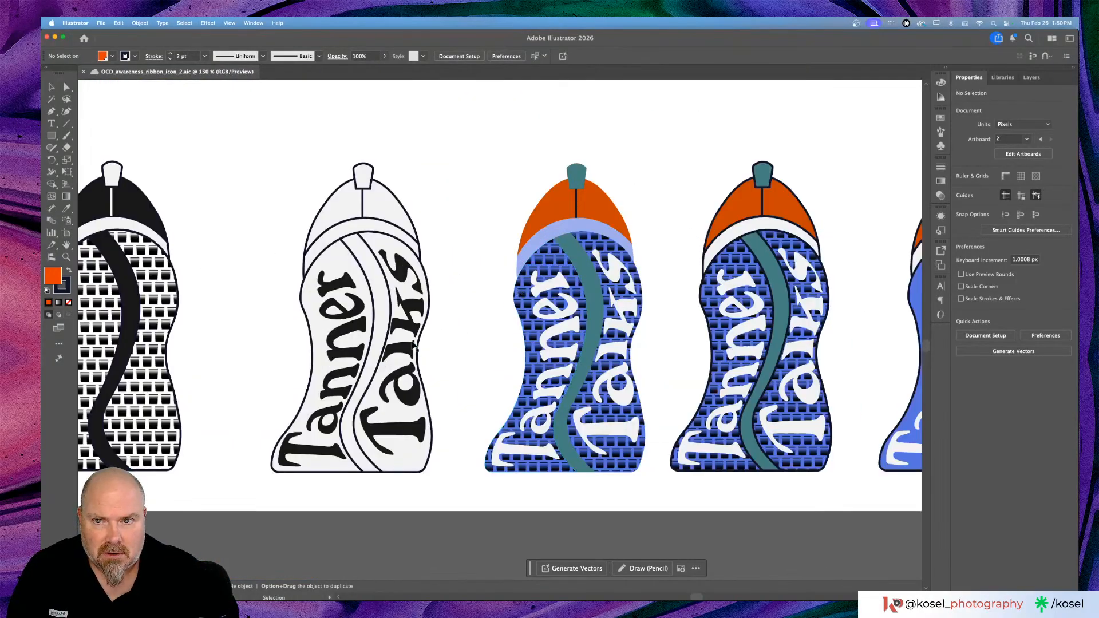
scroll(478, 335, "left", 3)
scroll(478, 336, "left", 4)
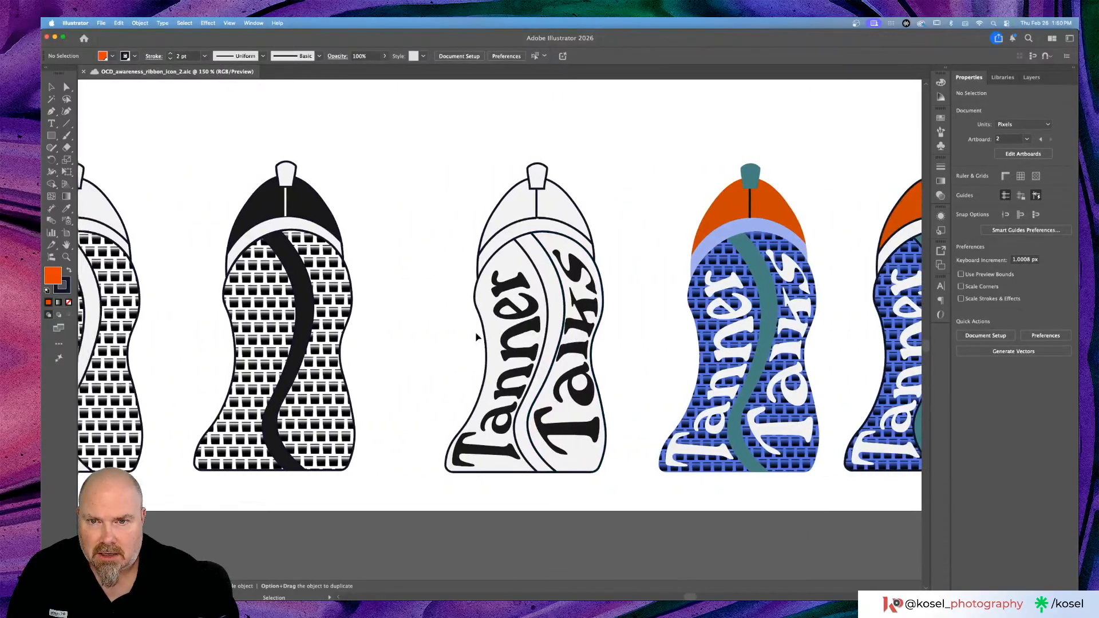
scroll(418, 340, "right", 15)
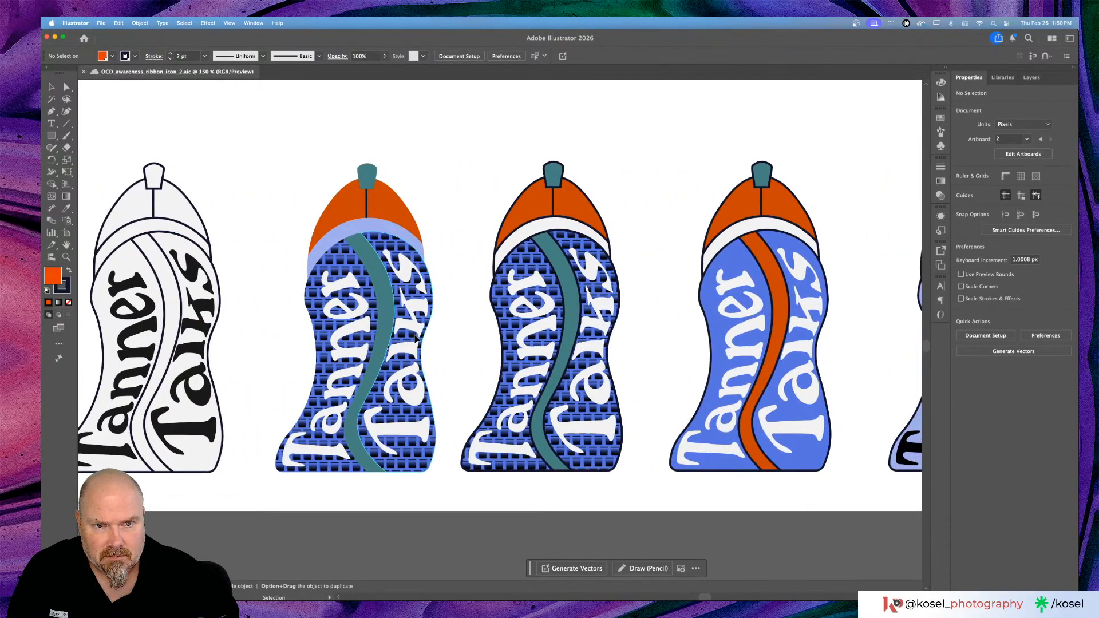
scroll(417, 338, "right", 5)
scroll(416, 338, "left", 1)
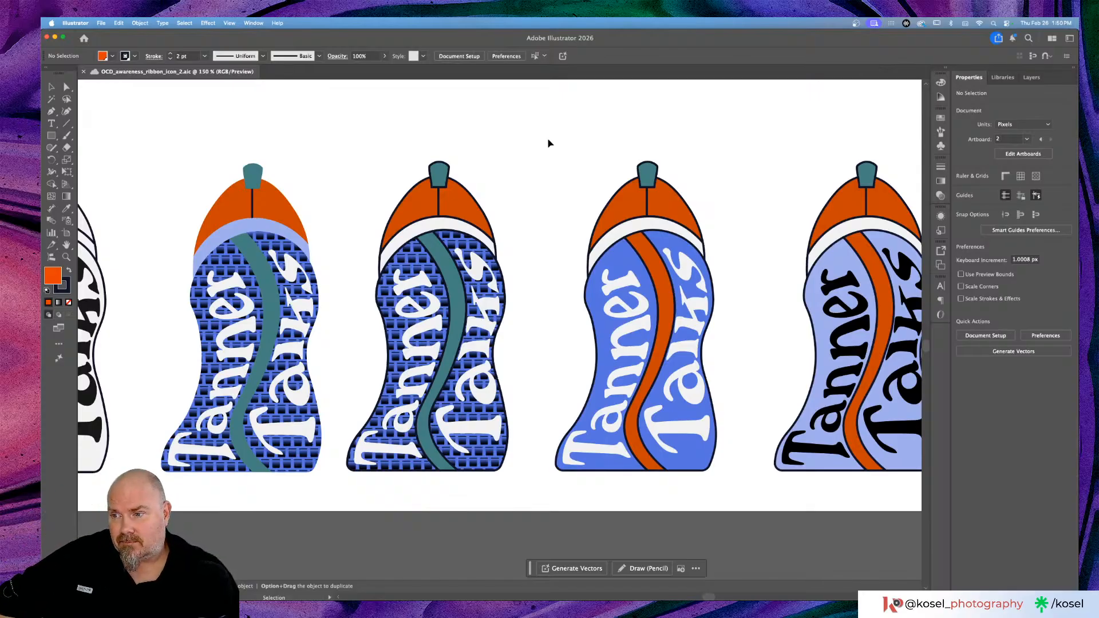
key("a")
key("v")
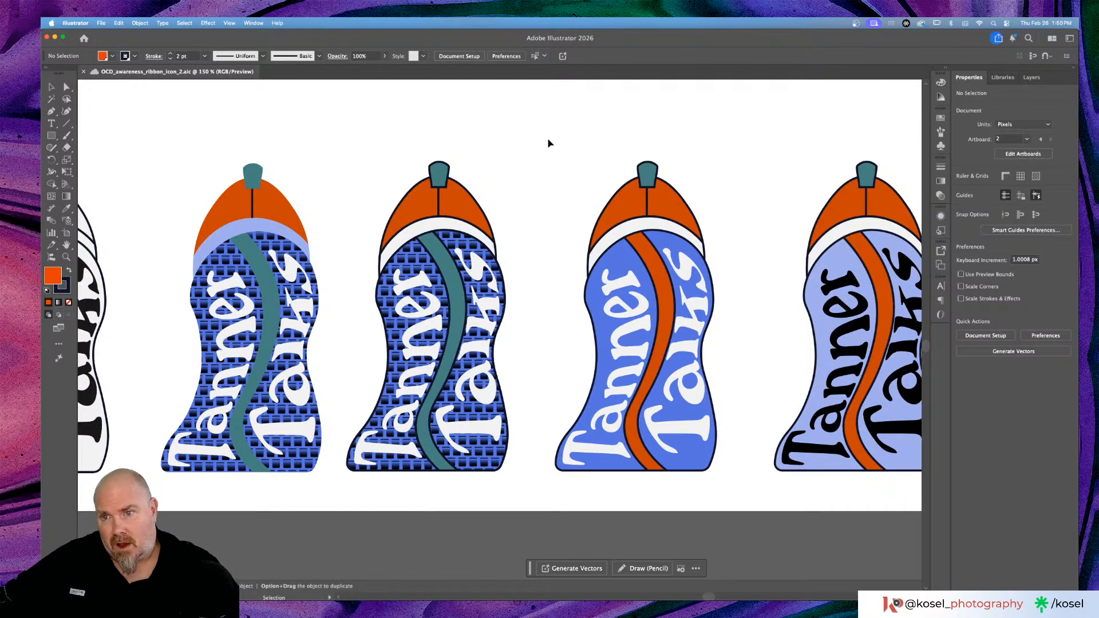
scroll(547, 143, "left", 5)
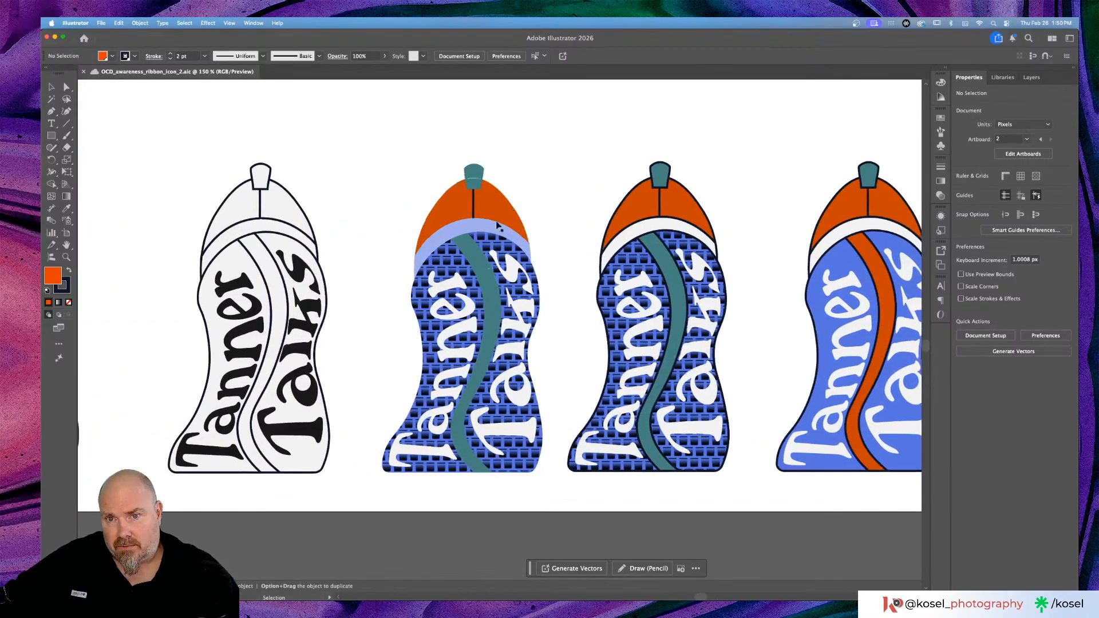
Step: Inspect the coloured woven sole without dark outlines and the black-toed woven sole by selecting each in turn, leaving nothing selected
left_click_drag(385, 155, 555, 486)
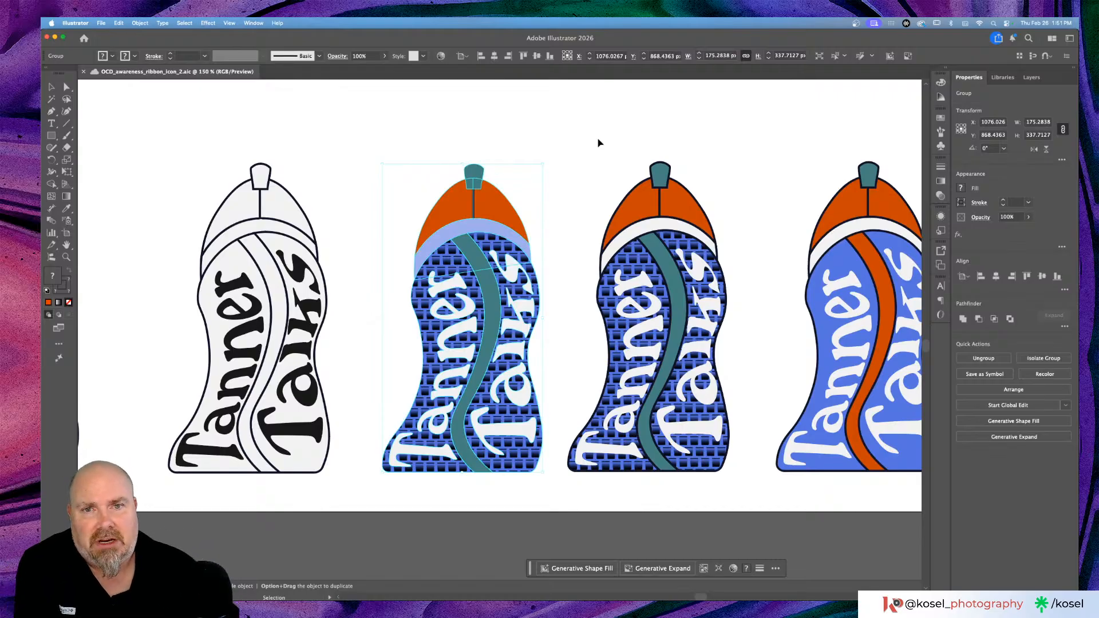
left_click(580, 131)
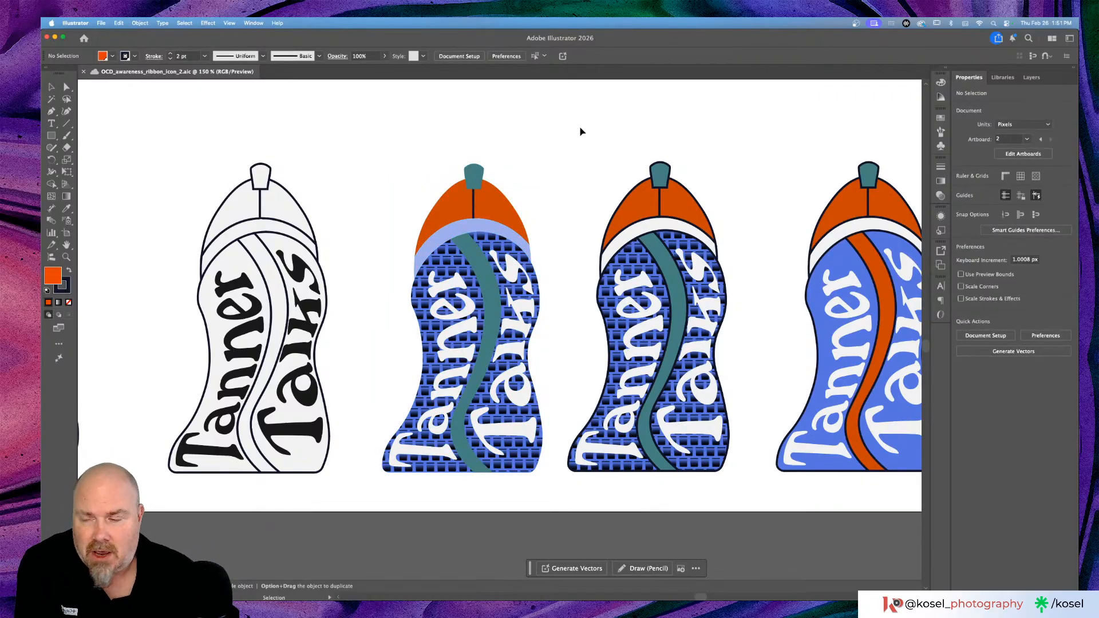
scroll(382, 130, "left", 10)
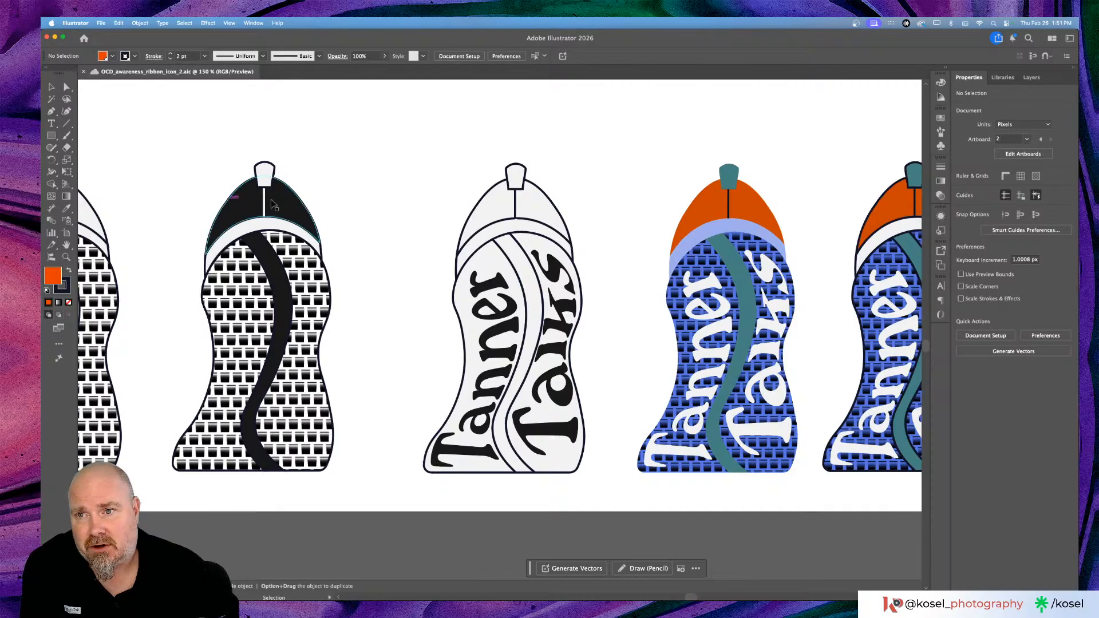
scroll(276, 205, "left", 3)
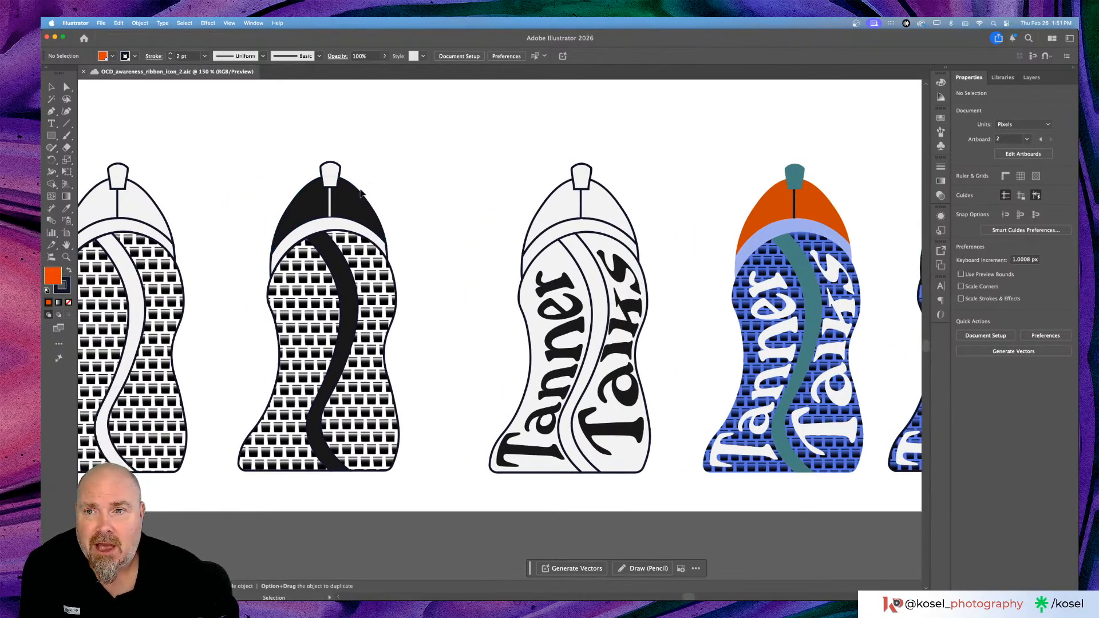
scroll(361, 194, "right", 2)
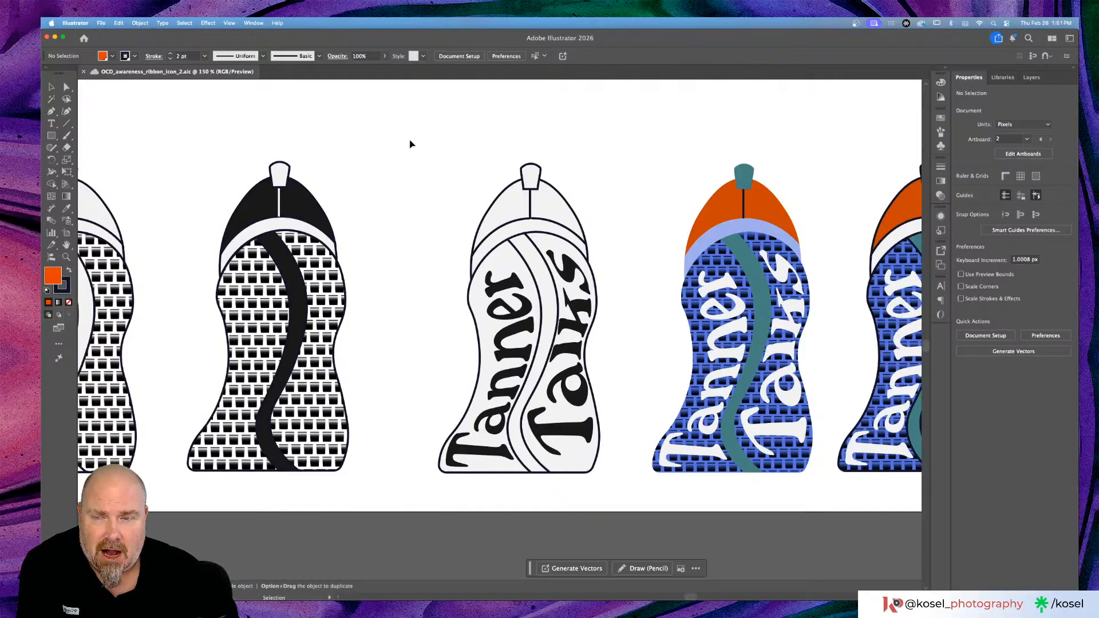
left_click(282, 210)
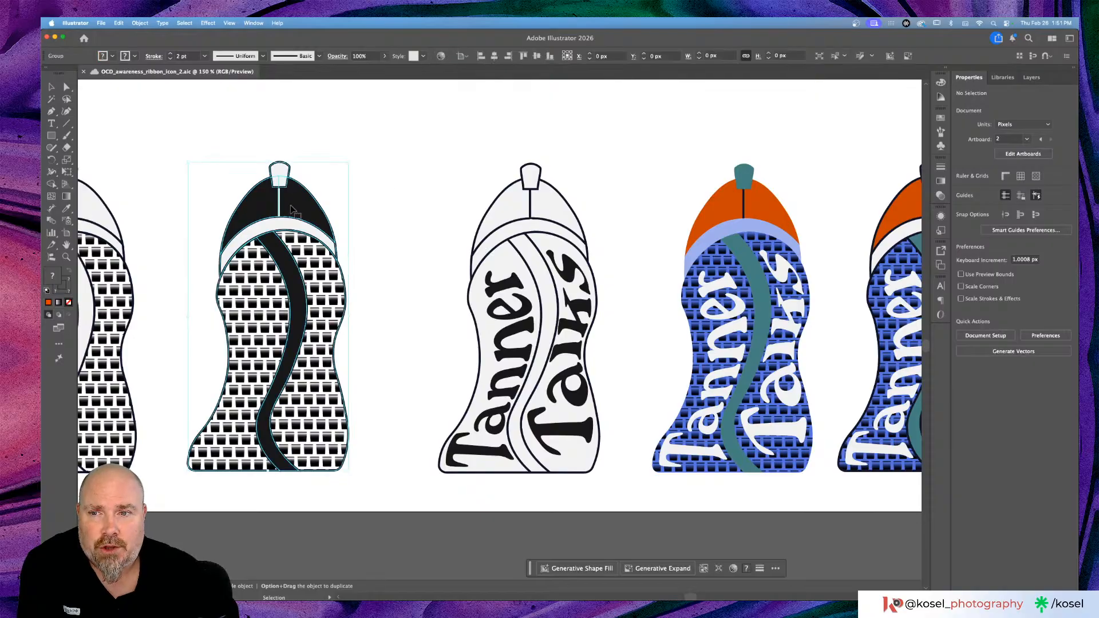
left_click(424, 168)
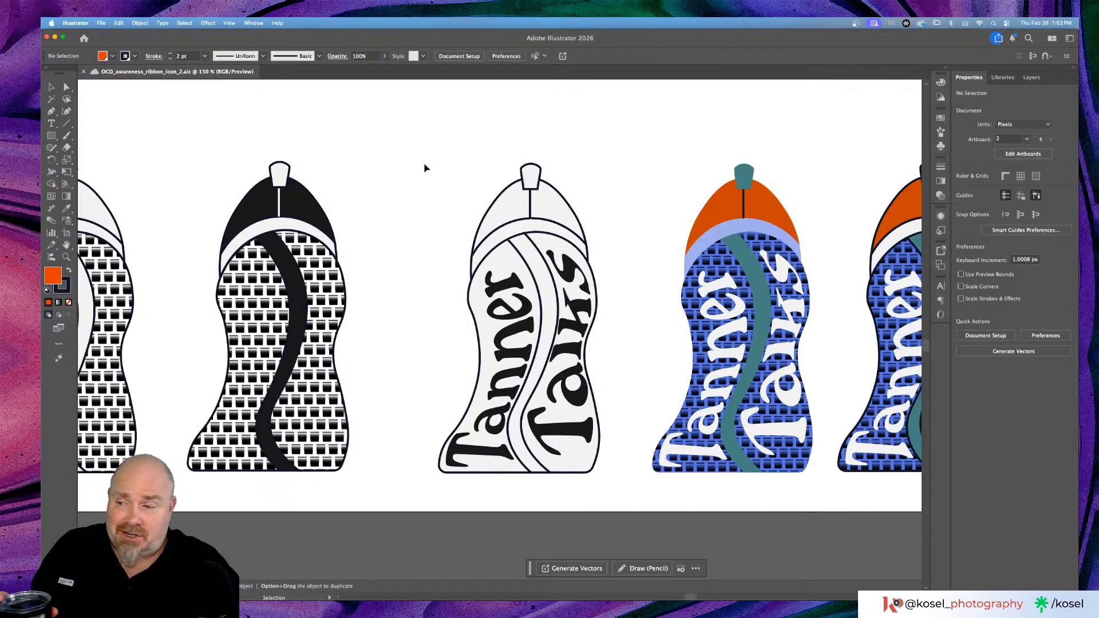
Step: Survey the logo artboard at 50% magnification, covering the sole row, bibs, badges, running shoe icons and surrounding variants
scroll(422, 172, "left", 2)
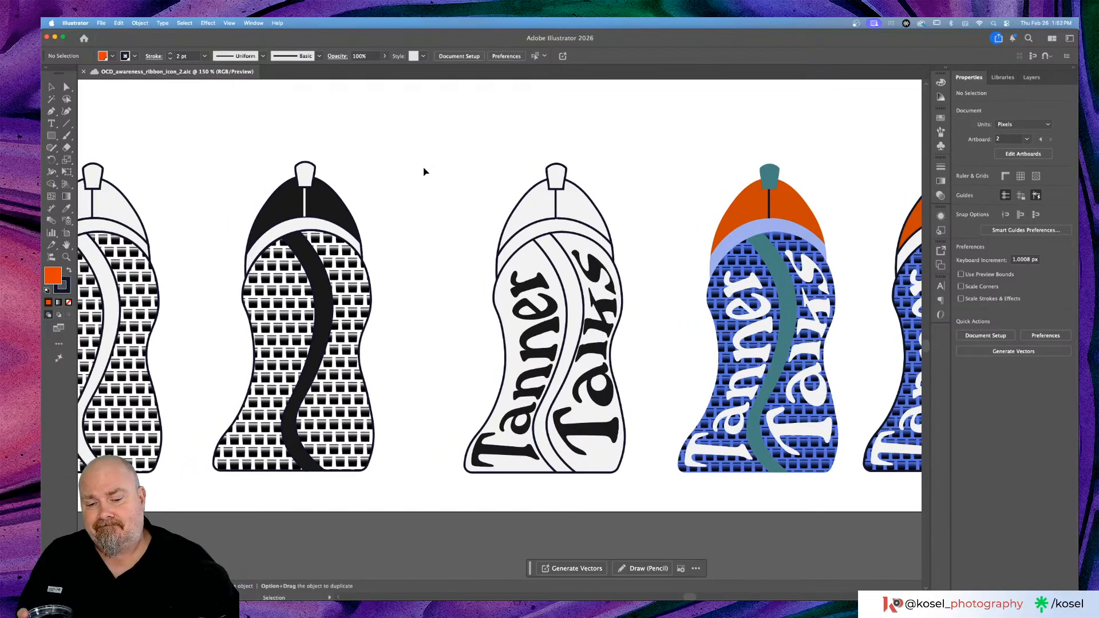
key("super+minus")
key("super+minus")
key("super+minus")
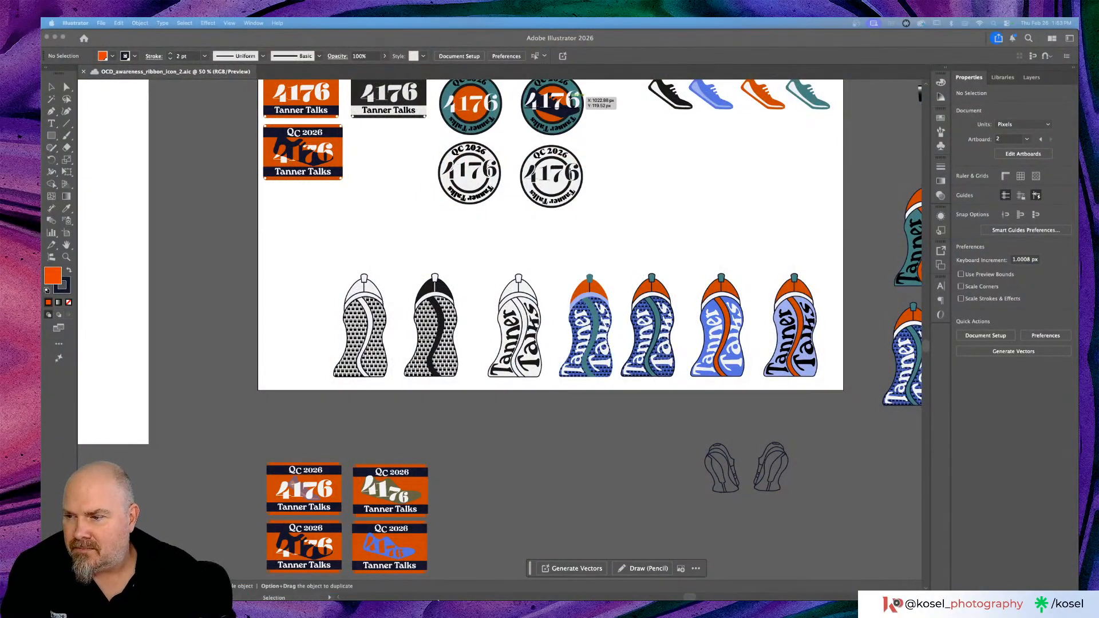
mouse_move(440, 597)
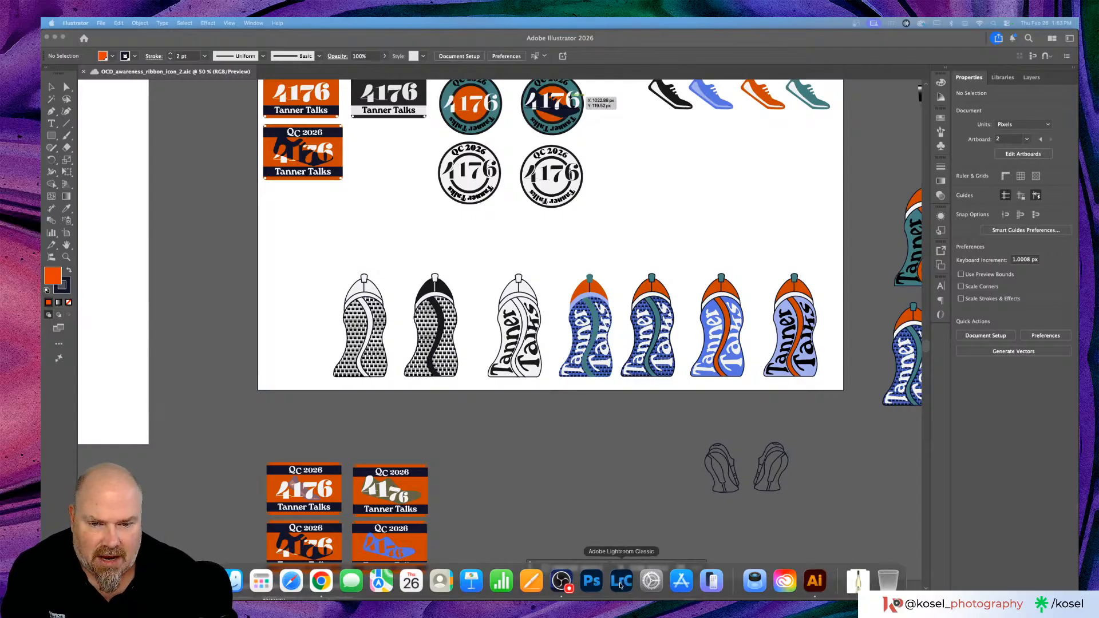
scroll(667, 238, "up", 5)
scroll(667, 237, "right", 4)
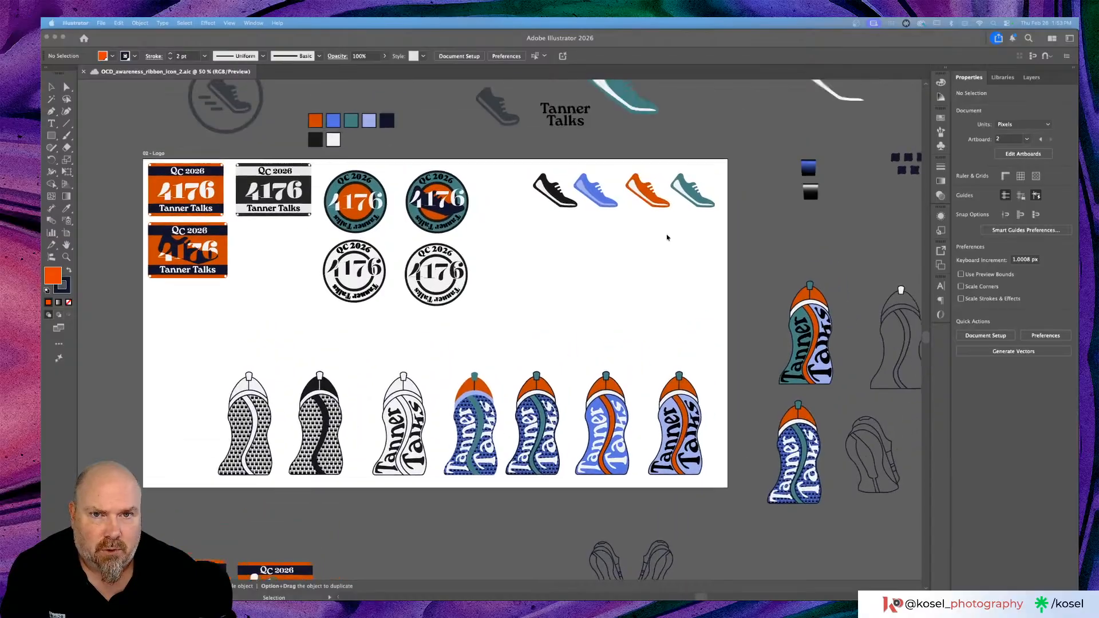
scroll(642, 326, "right", 1)
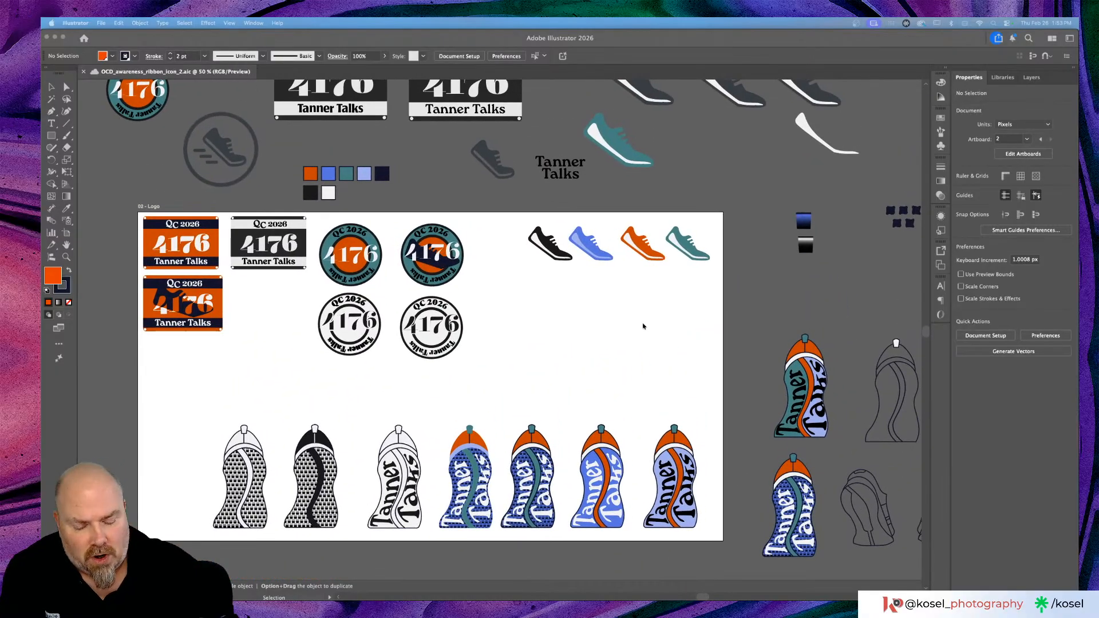
Step: Examine the four running shoe icons beside the round badges at 100% magnification, with nothing selected
left_click(642, 326)
key("super+equal")
key("super+equal")
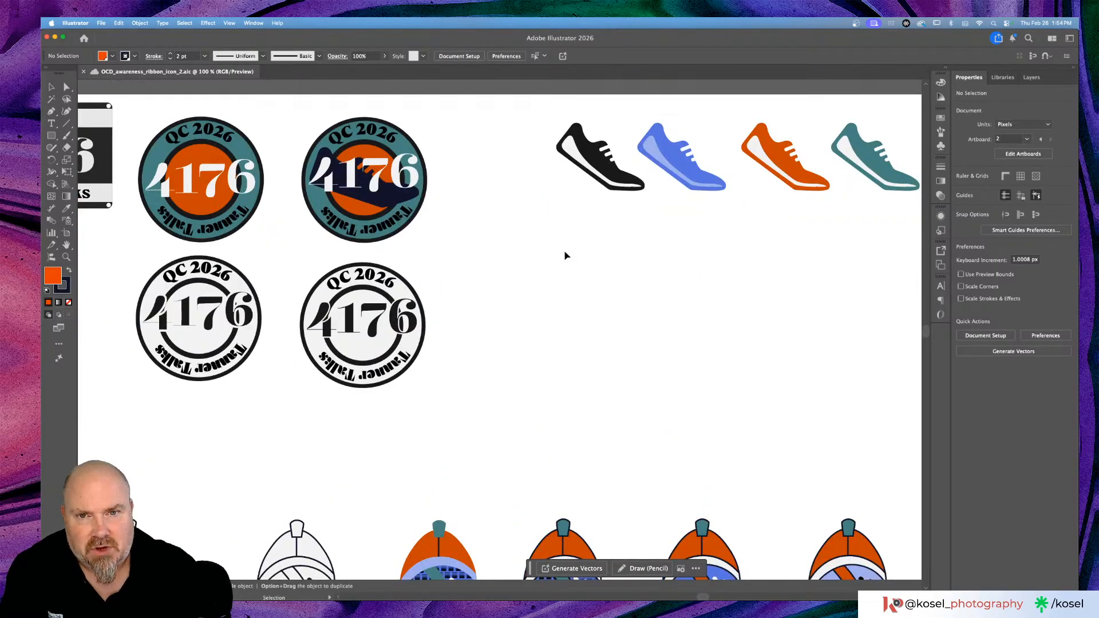
scroll(568, 254, "right", 5)
scroll(569, 253, "up", 4)
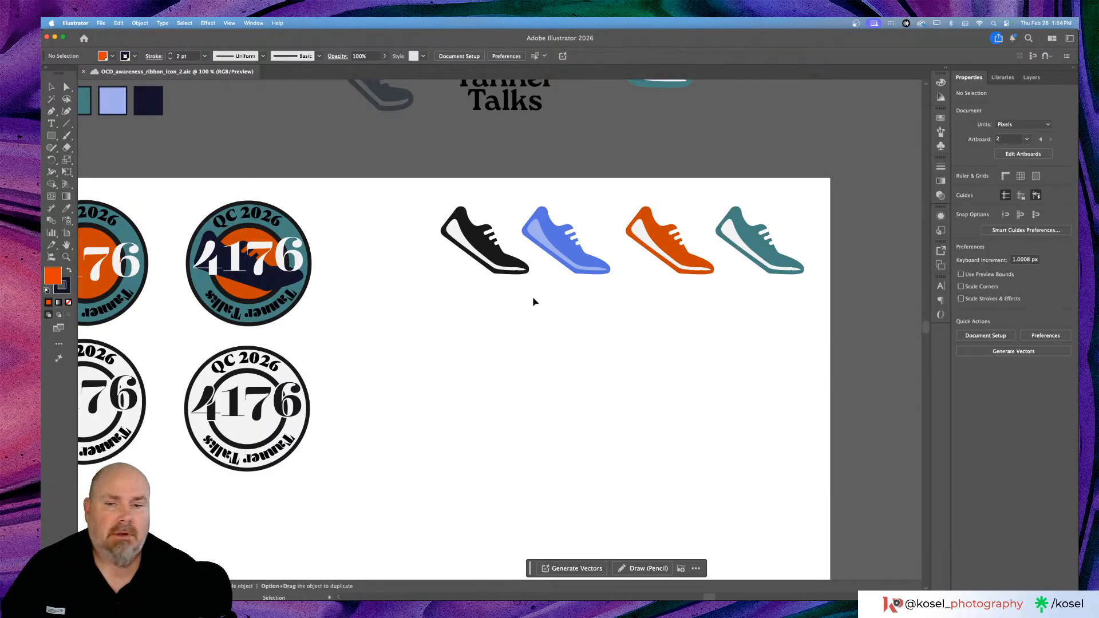
Step: Switch to Lightroom Classic and view the marathon drink station and wheelchair racer photos one by one, ending in the thumbnail grid
mouse_move(366, 593)
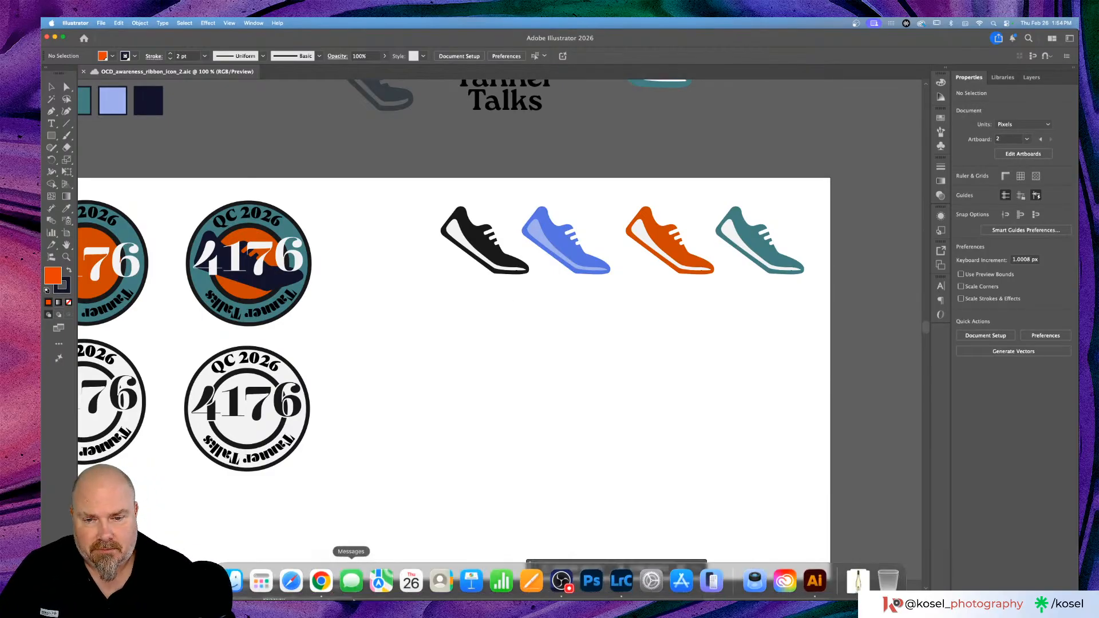
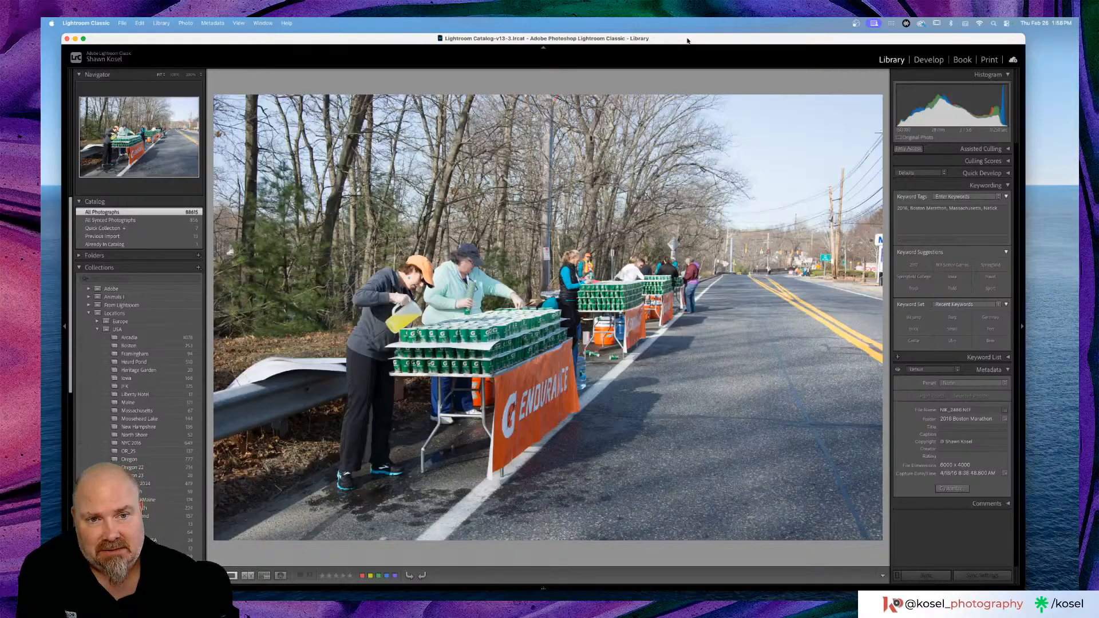
key("Right")
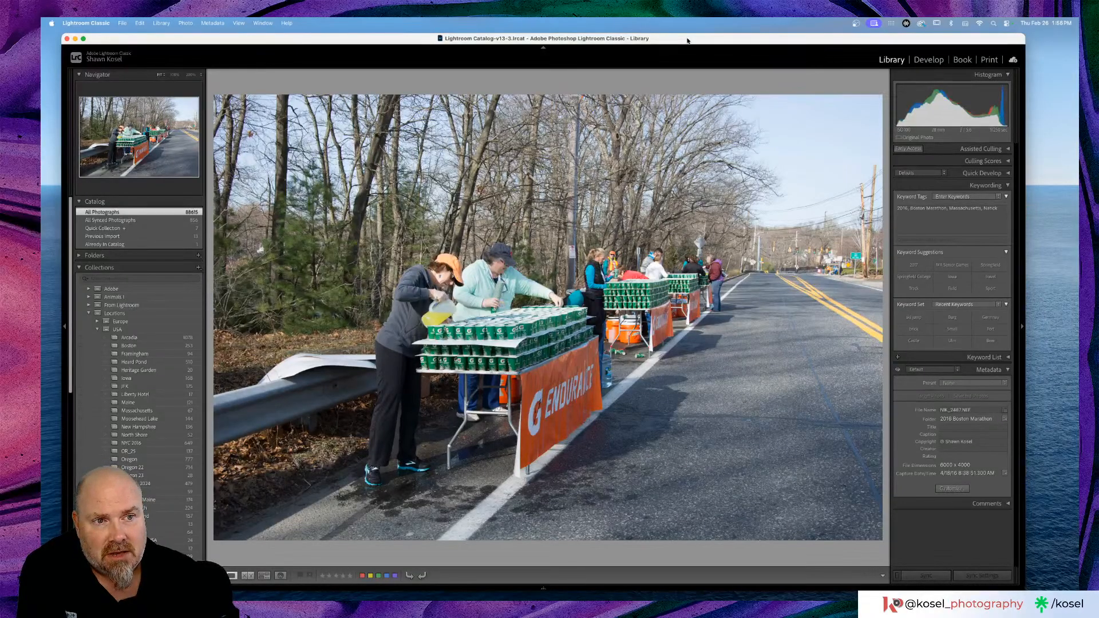
key("Right")
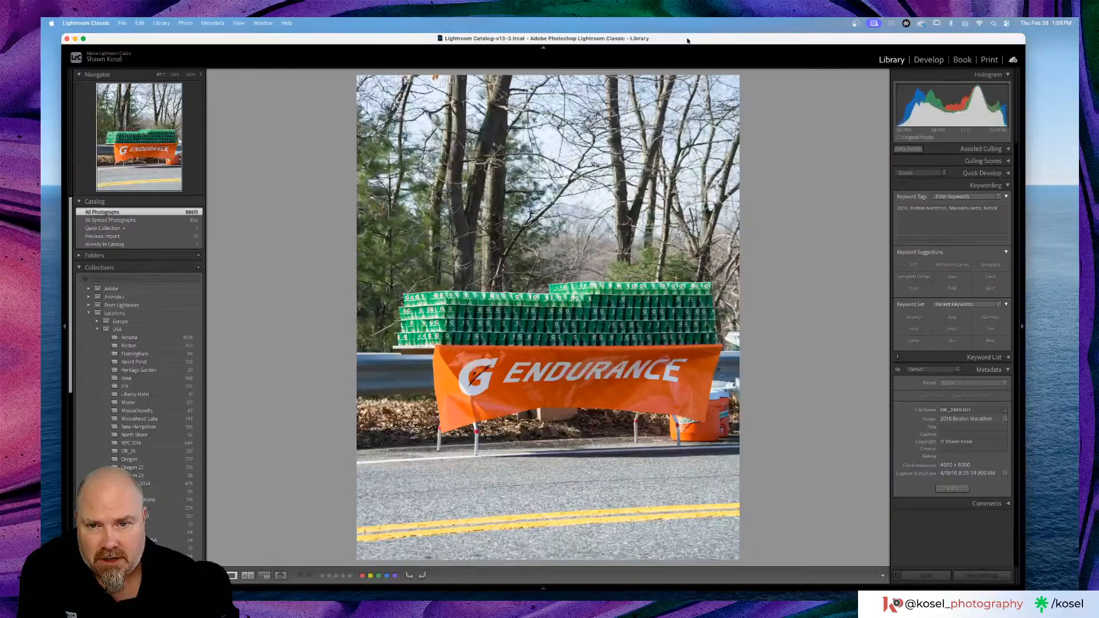
key("Right")
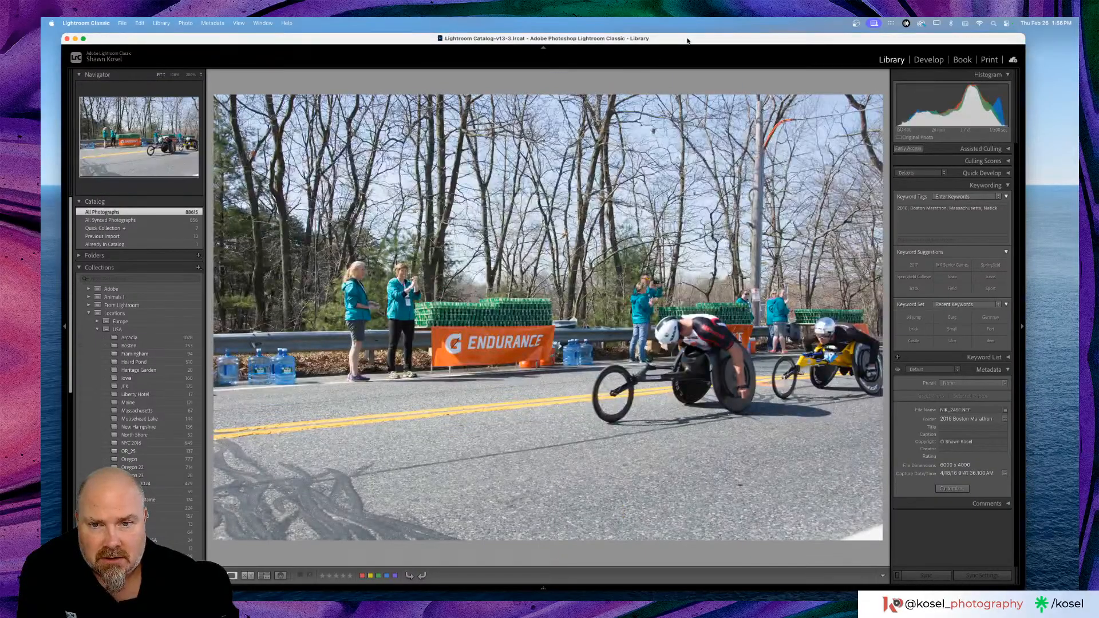
key("g")
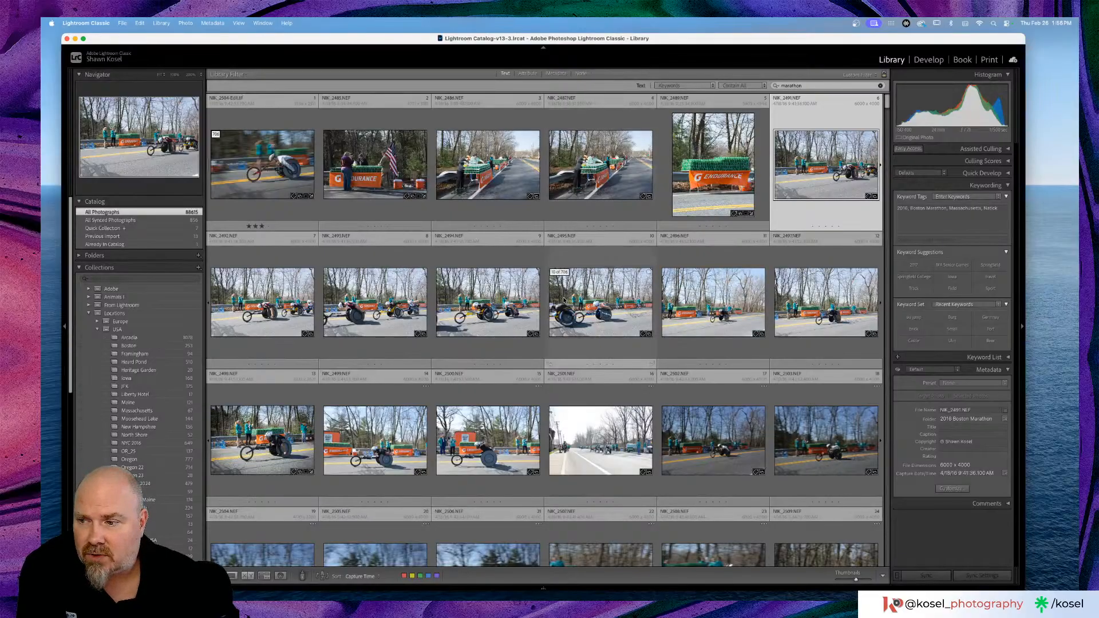
Step: Find the photo of the two wheelchair racers in red, view it enlarged, and return to the thumbnail grid
scroll(564, 300, "down", 2)
scroll(564, 300, "down", 6)
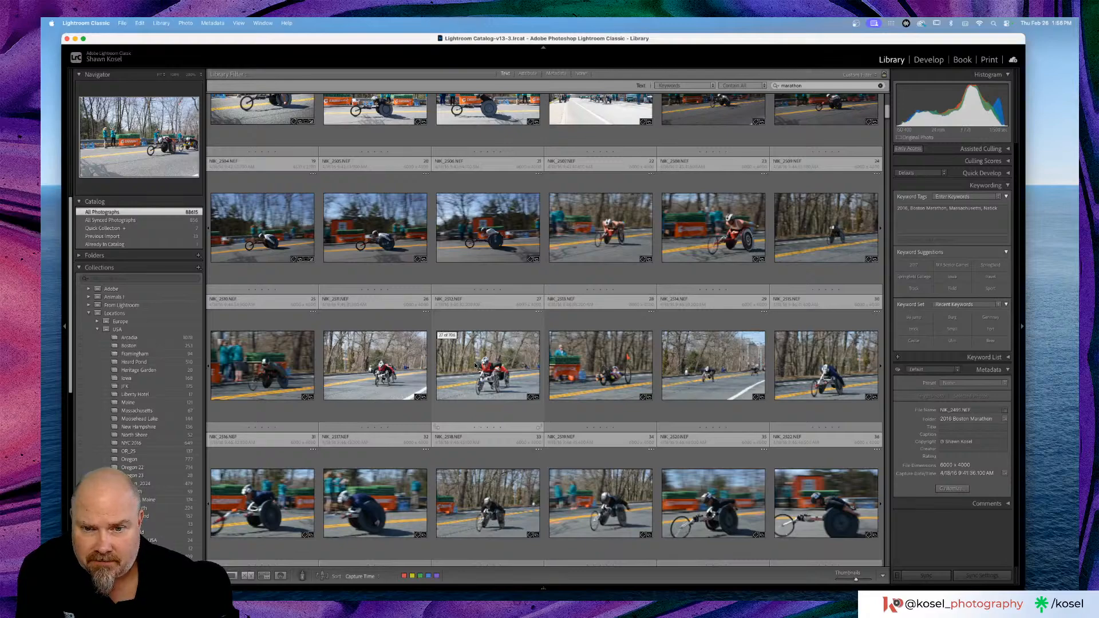
double_click(484, 367)
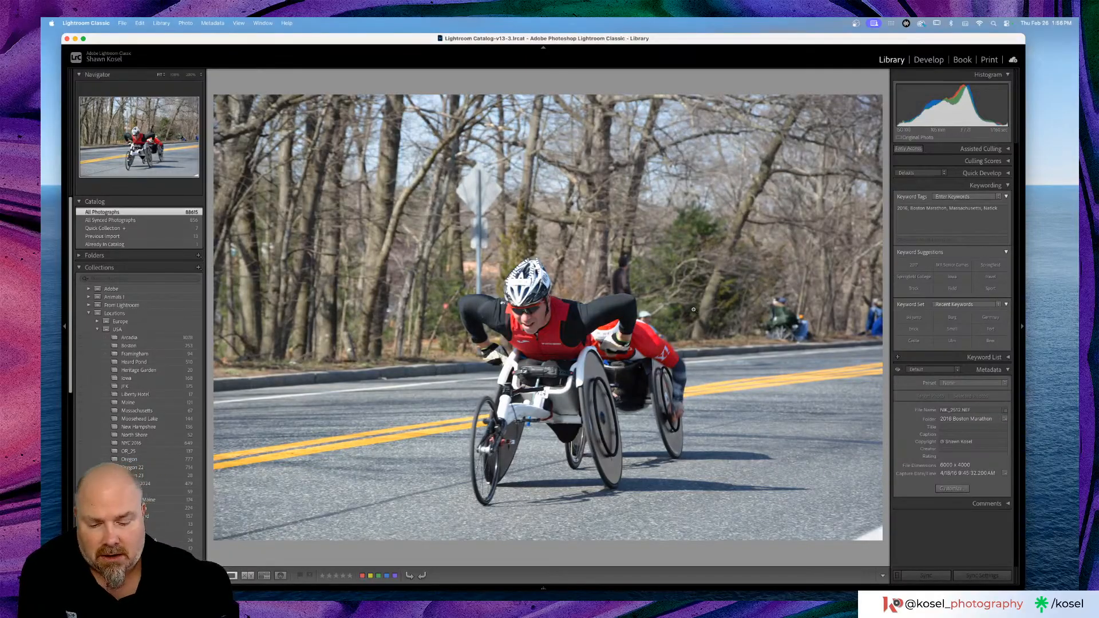
key("g")
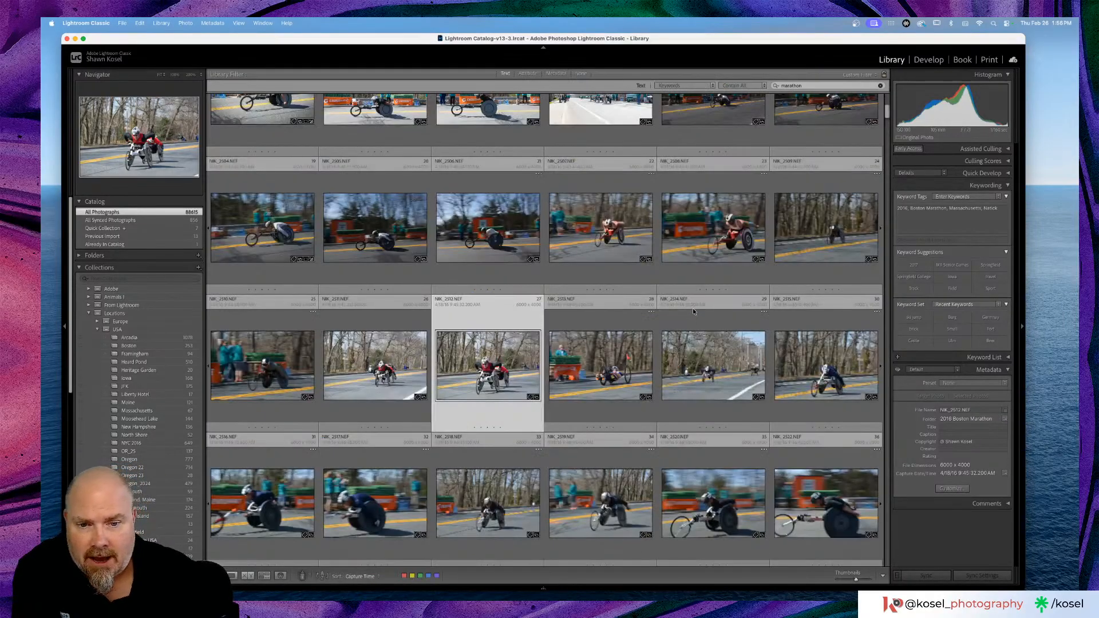
left_click(689, 308)
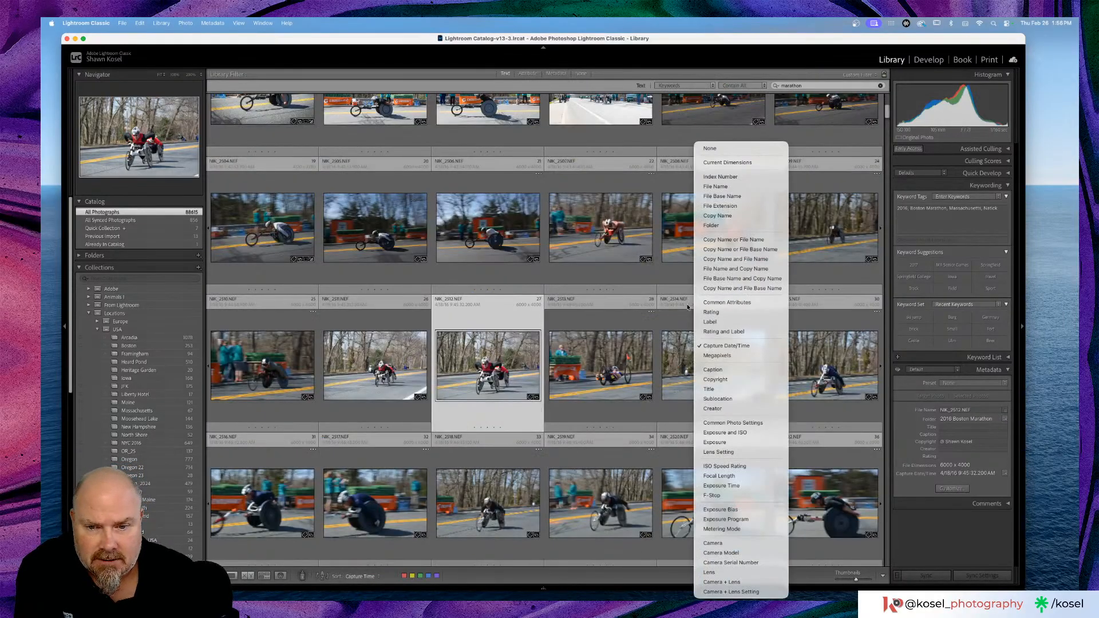
left_click(496, 338)
Step: Browse on to the women runners, open the photo of the pair in sunglasses, and inspect the front runner's sole up close
scroll(494, 340, "down", 1)
scroll(494, 340, "down", 5)
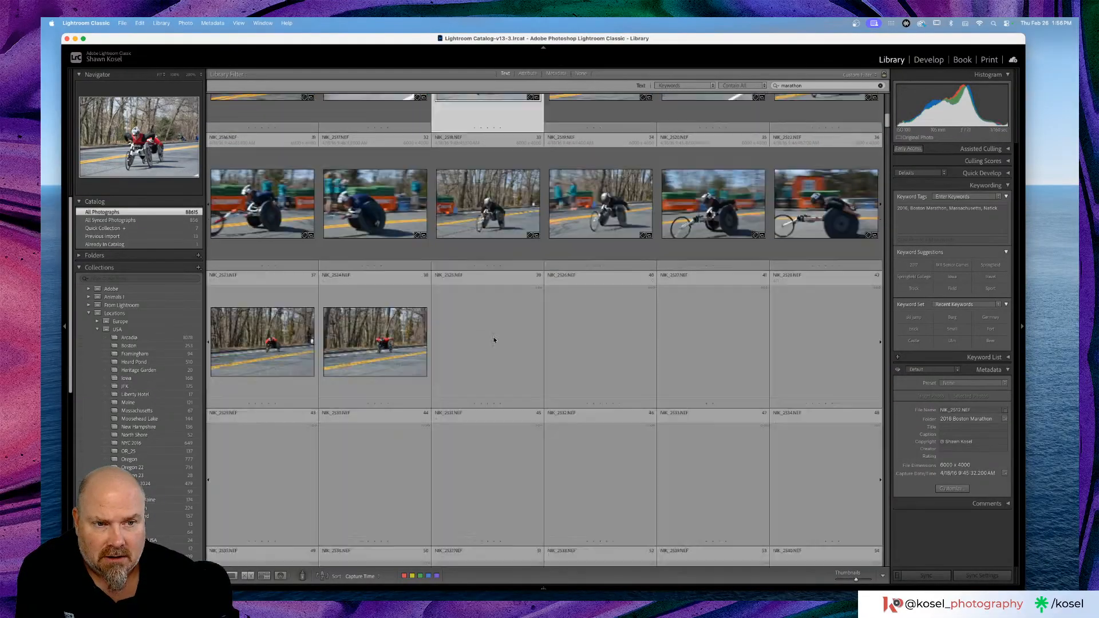
scroll(498, 343, "down", 4)
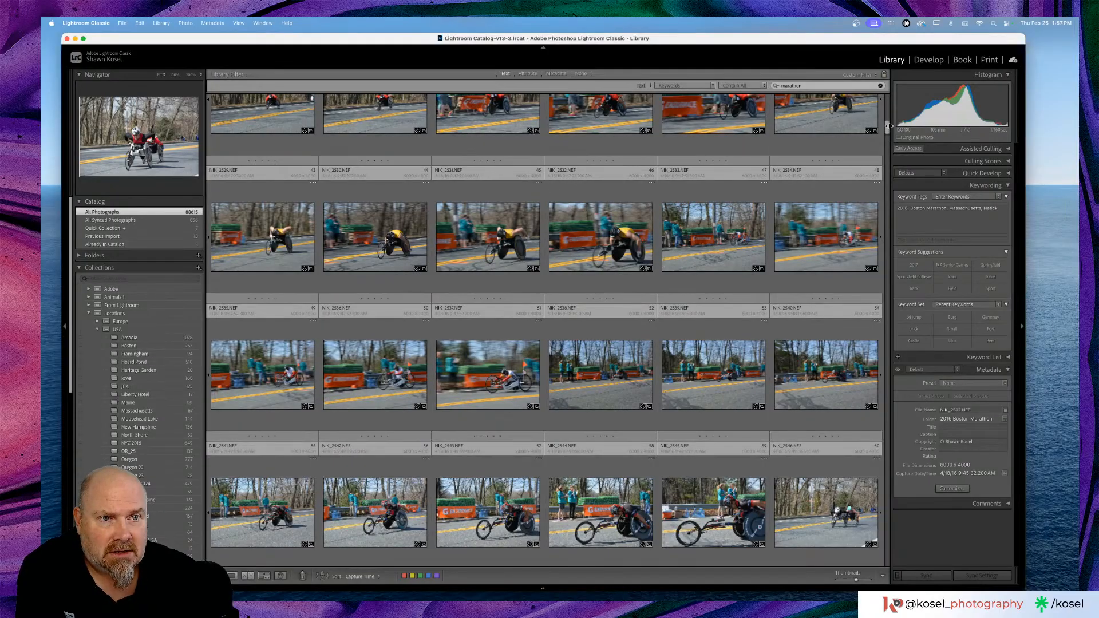
left_click_drag(888, 129, 888, 197)
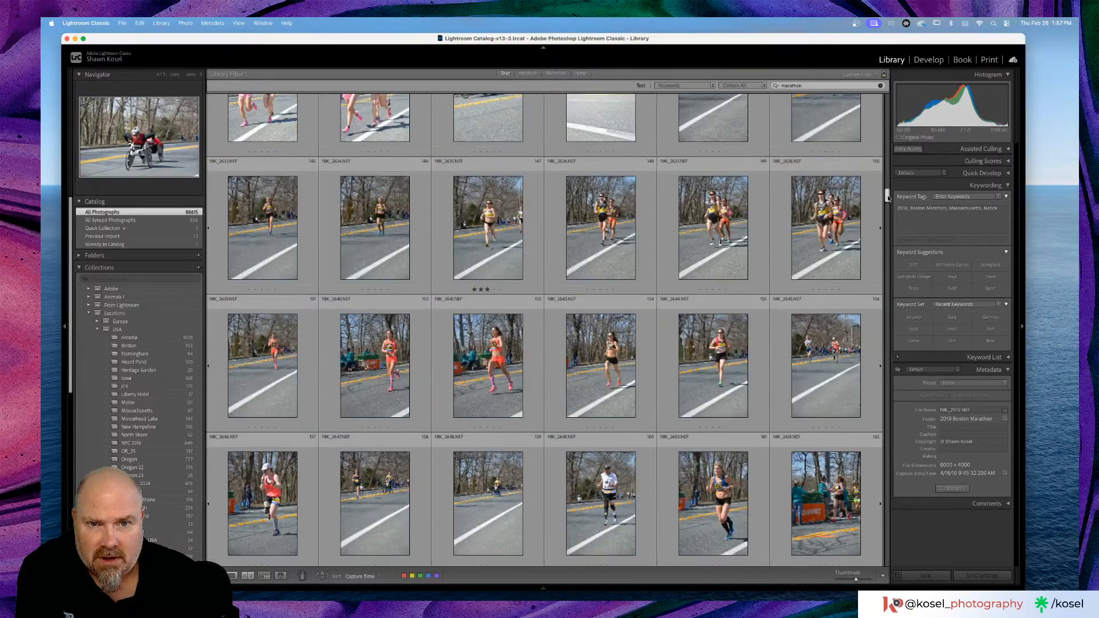
double_click(611, 232)
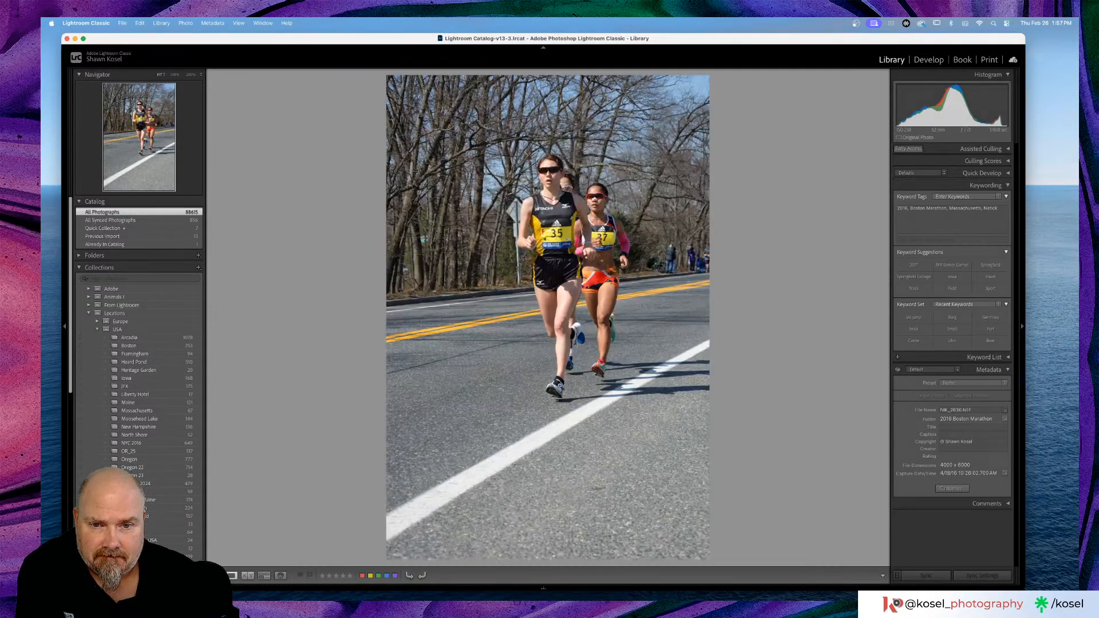
left_click(537, 392)
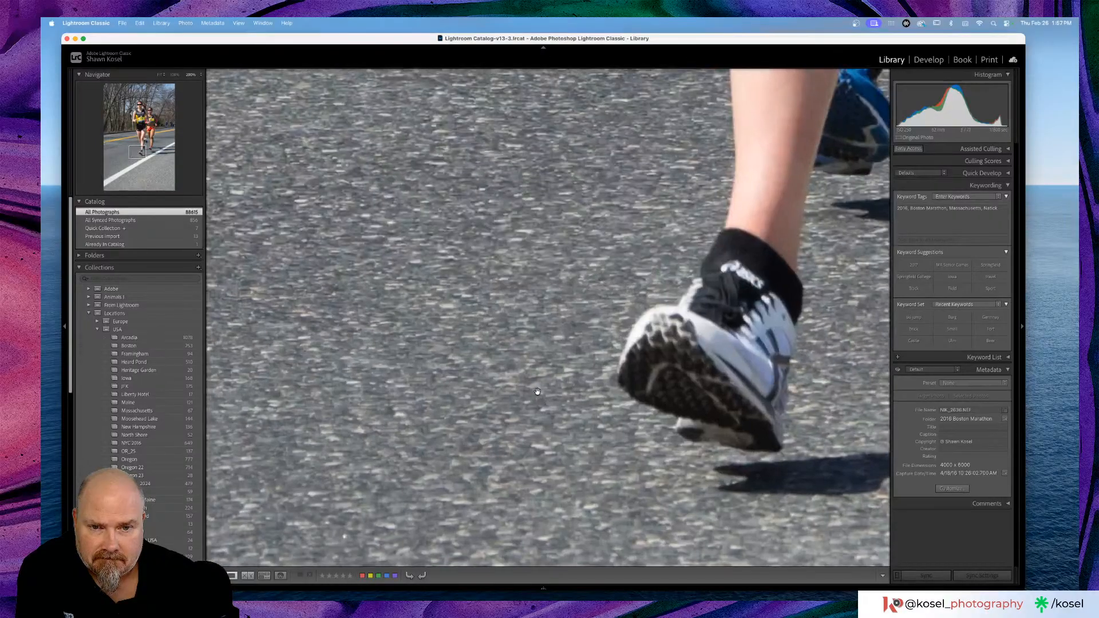
left_click(788, 347)
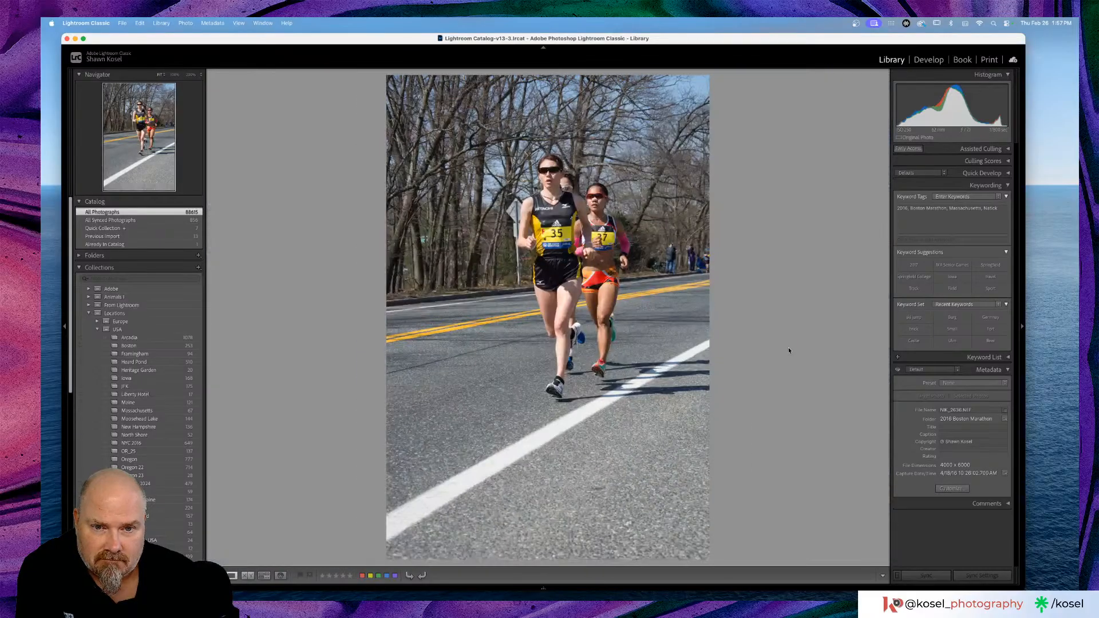
Step: Inspect the second runner's orange sole up close and compare it with the front runner's black and white sole
left_click(600, 368)
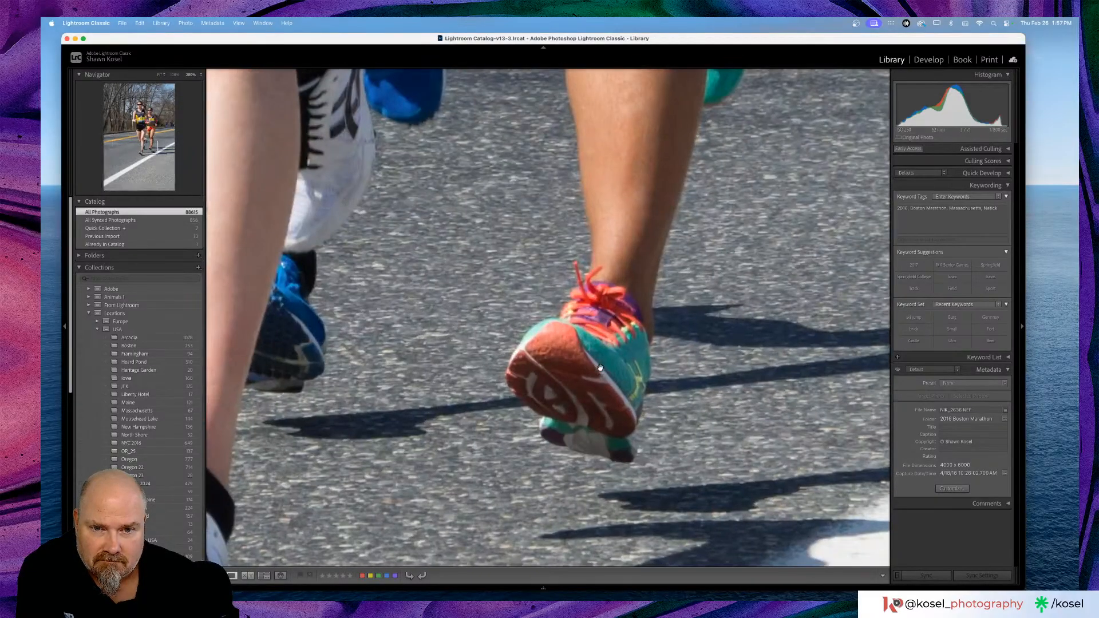
left_click(681, 356)
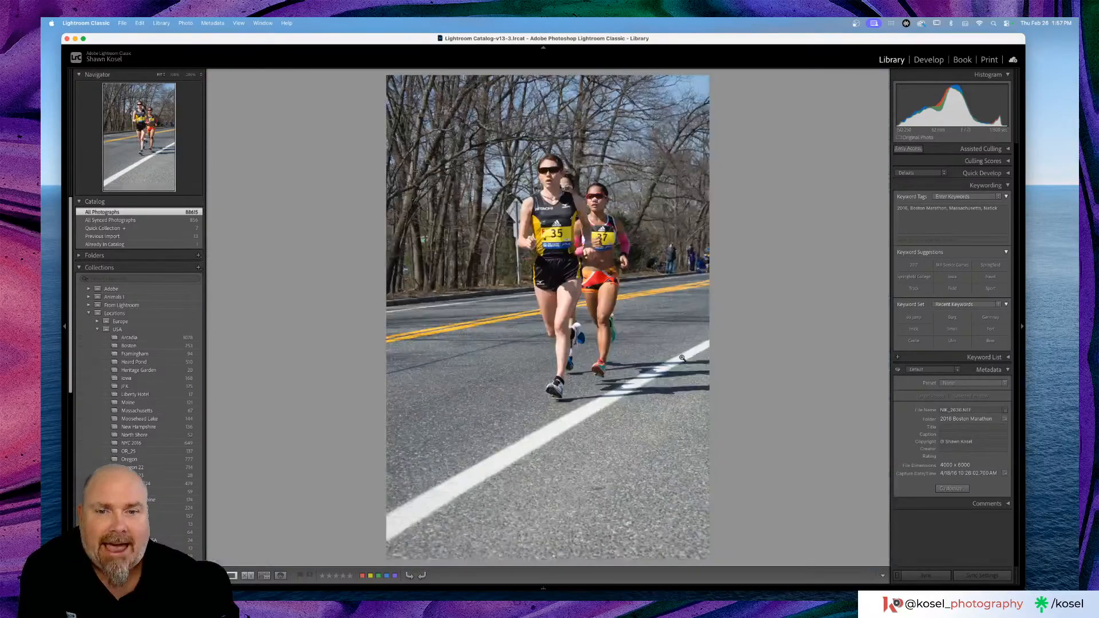
left_click(558, 389)
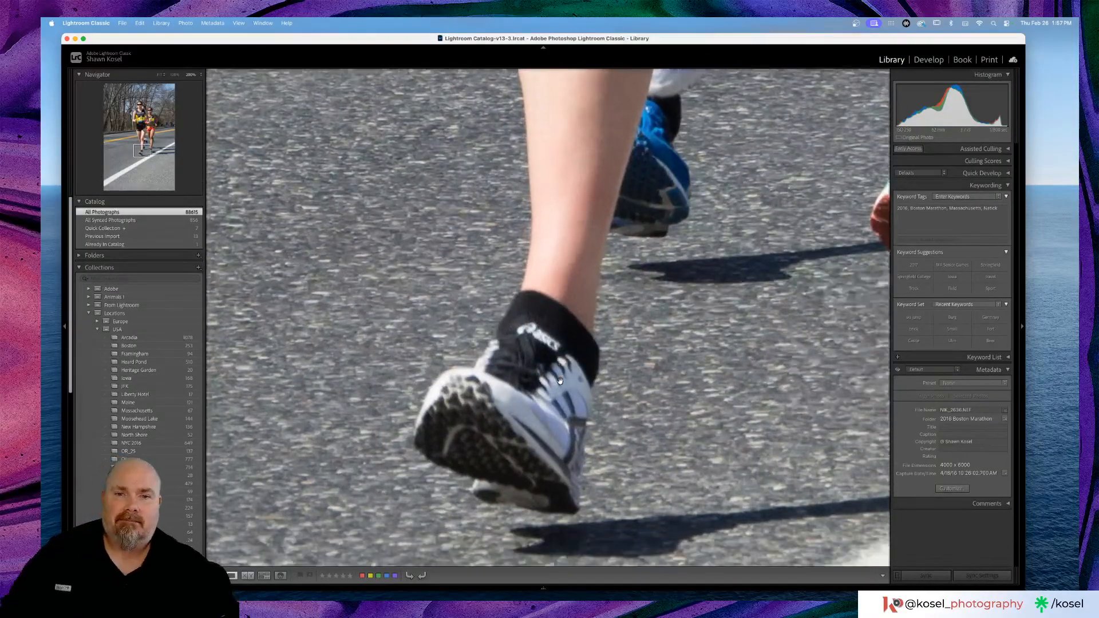
left_click_drag(560, 437, 560, 380)
scroll(559, 380, "right", 3)
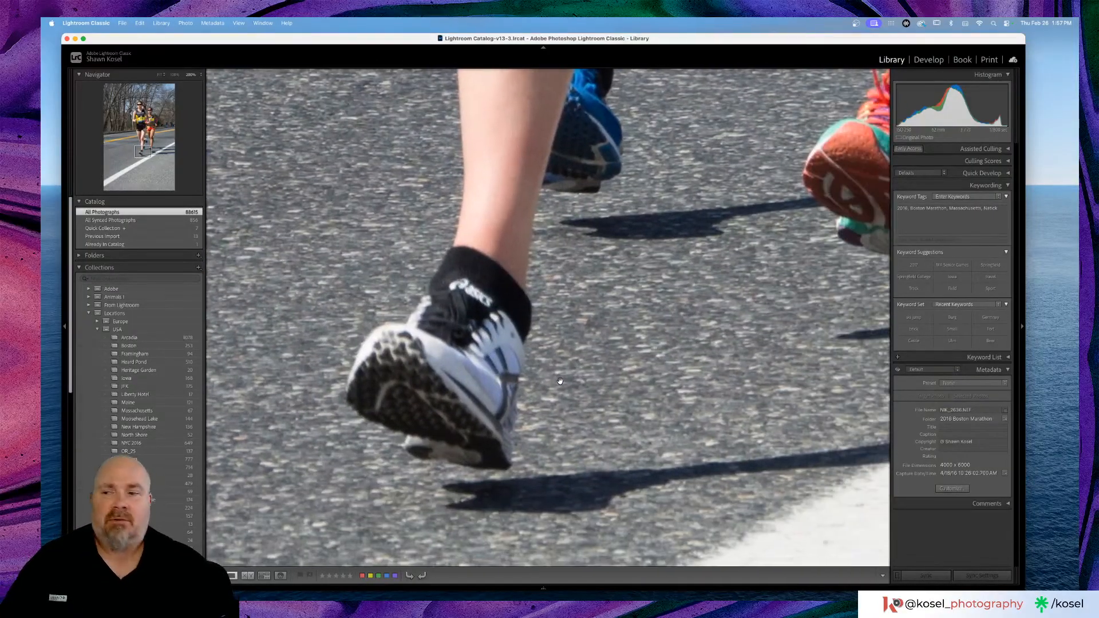
scroll(562, 390, "right", 10)
scroll(562, 392, "right", 3)
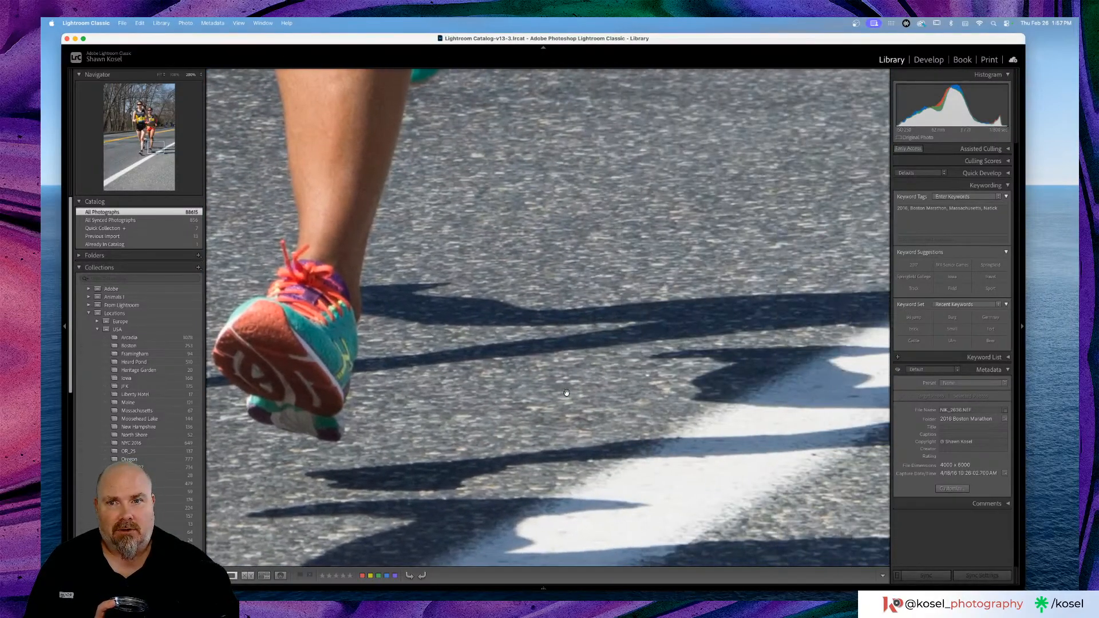
scroll(564, 392, "left", 12)
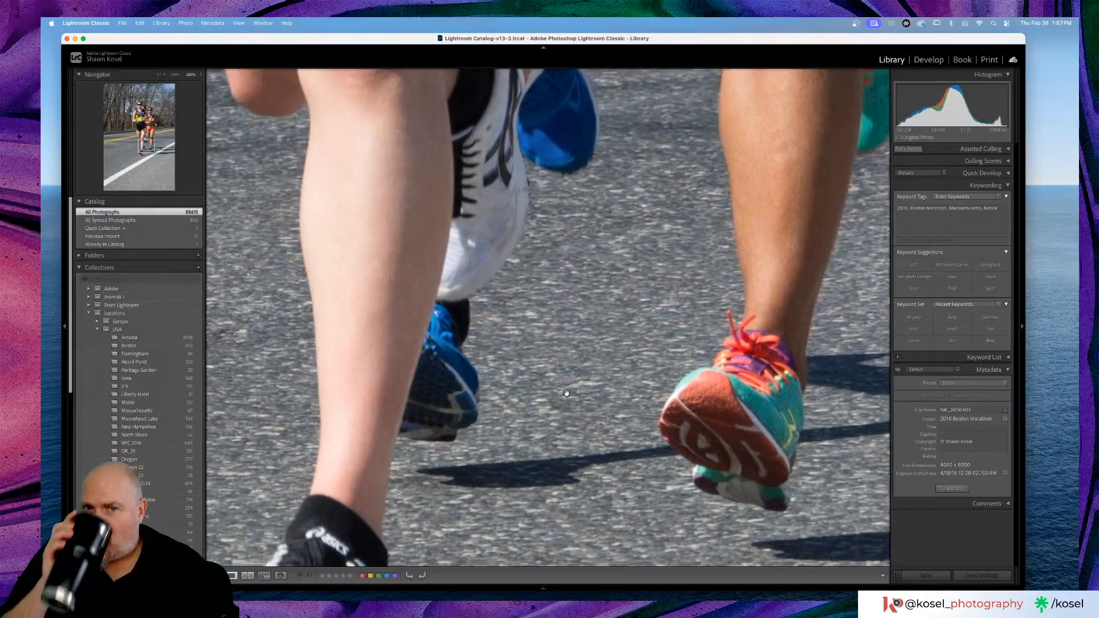
Step: Inspect the blue shoes in the photo of the lone woman runner, then browse further through the marathon thumbnails
key("g")
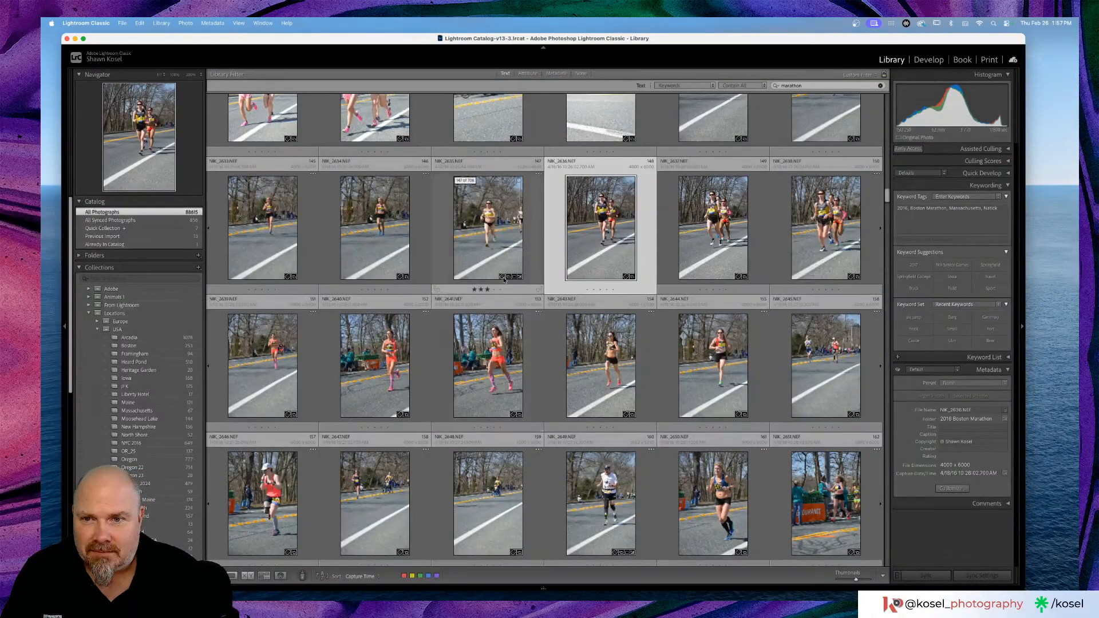
double_click(391, 233)
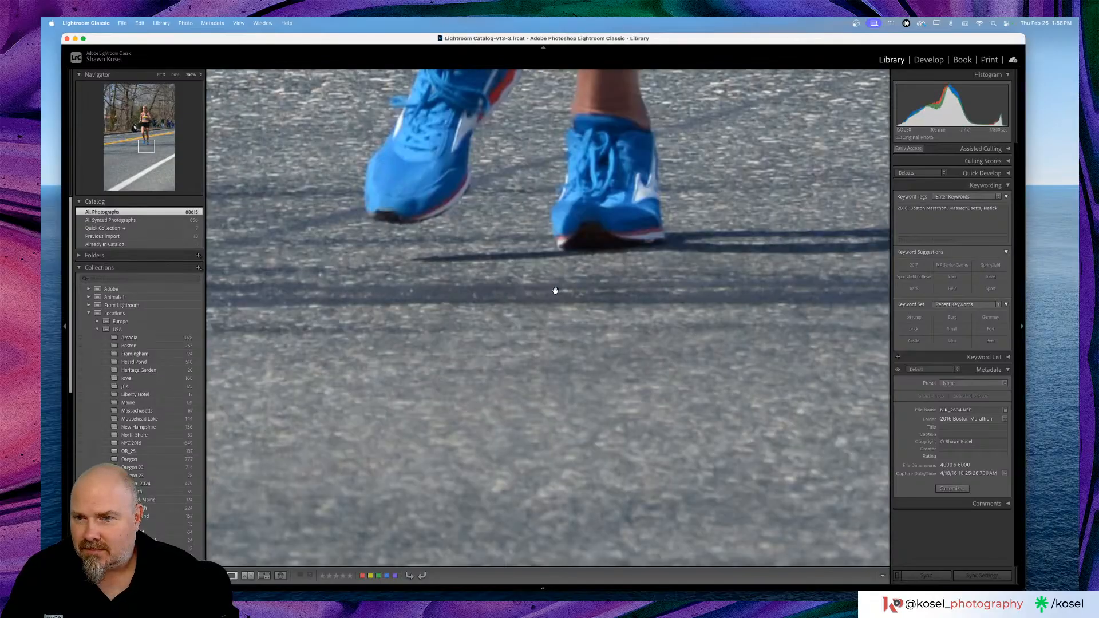
scroll(555, 290, "up", 5)
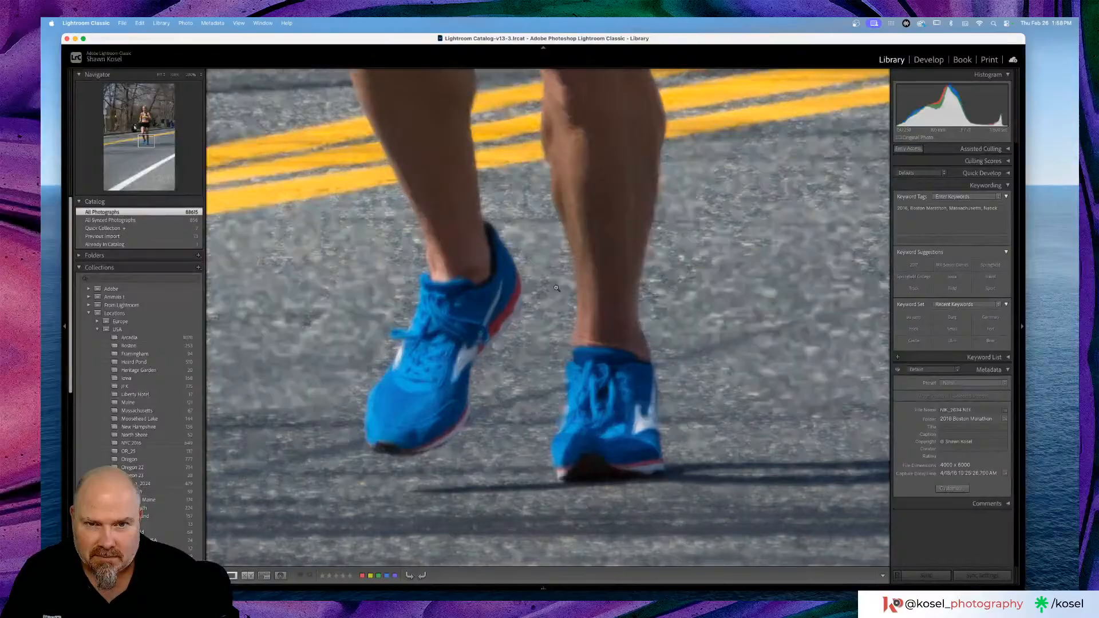
left_click(555, 287)
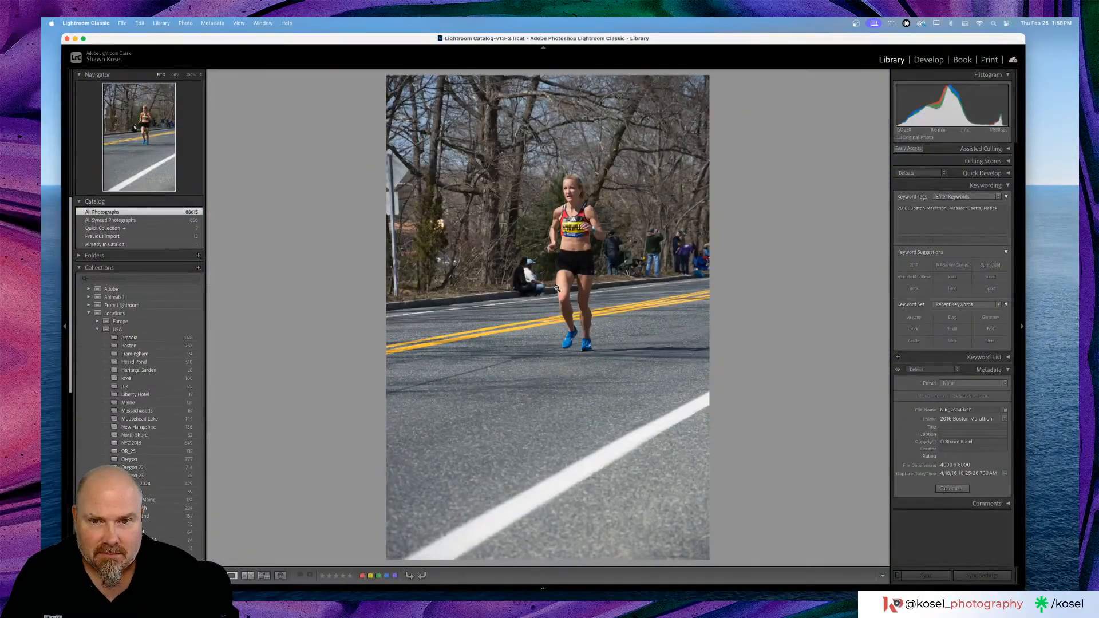
key("g")
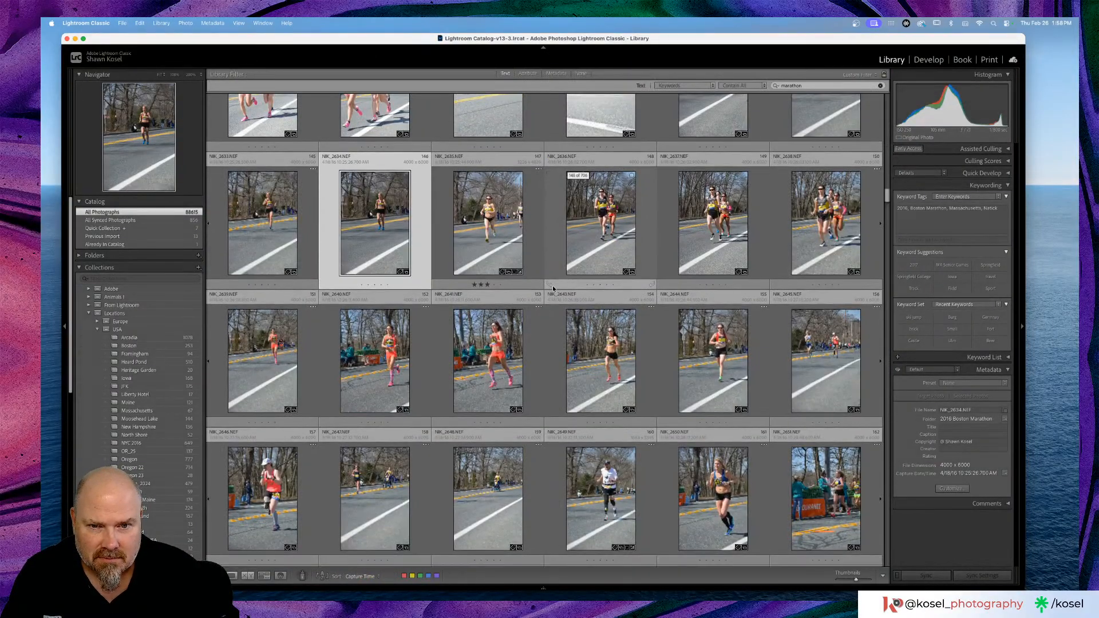
scroll(553, 288, "down", 3)
scroll(553, 288, "up", 1)
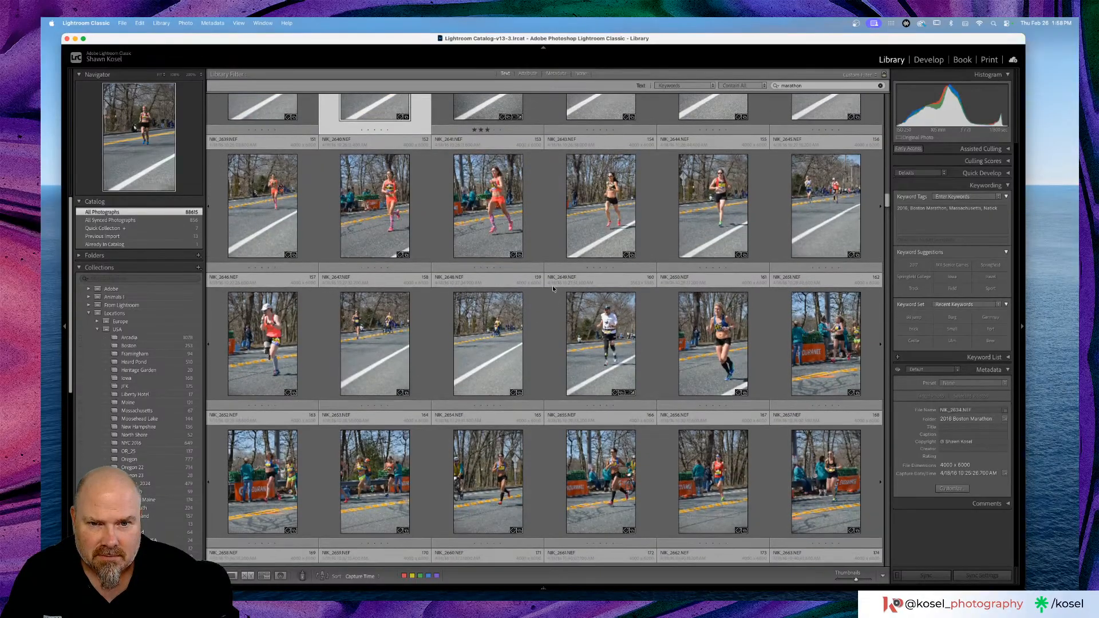
Step: Open the photo of the lone woman runner in pink shoes, inspect the shoes up close, and return to the thumbnail grid
double_click(587, 202)
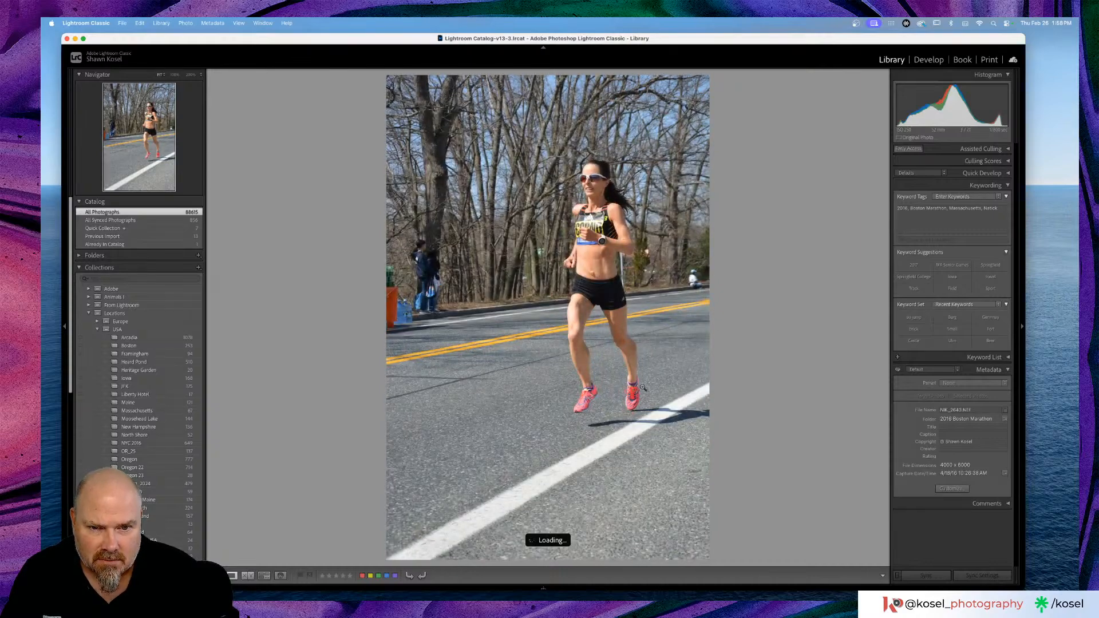
left_click(635, 409)
scroll(635, 407, "left", 5)
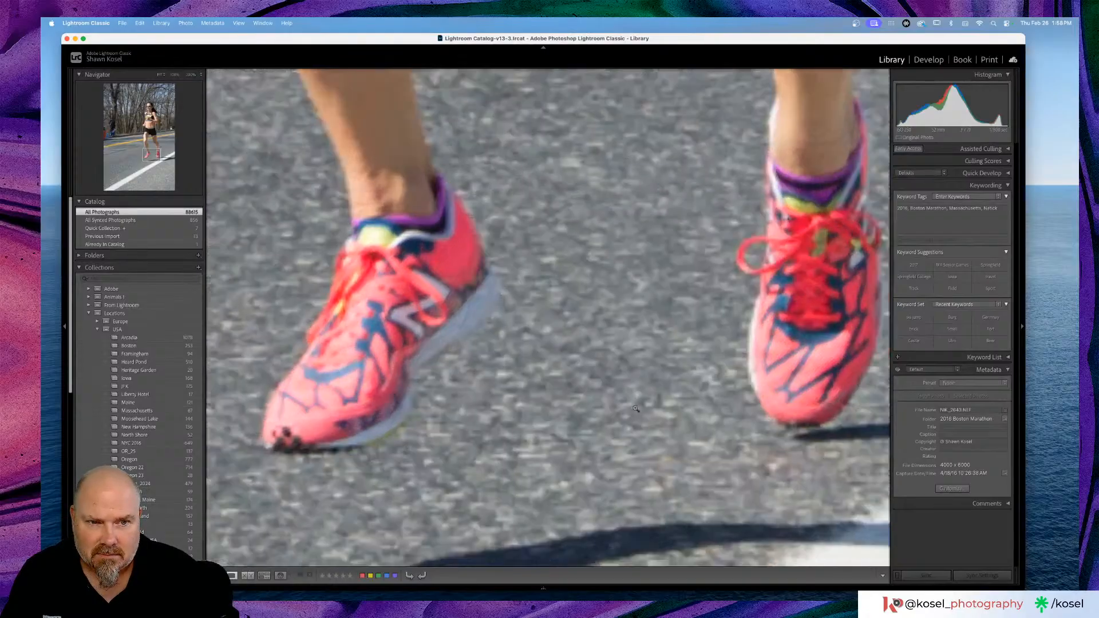
left_click(635, 408)
key("g")
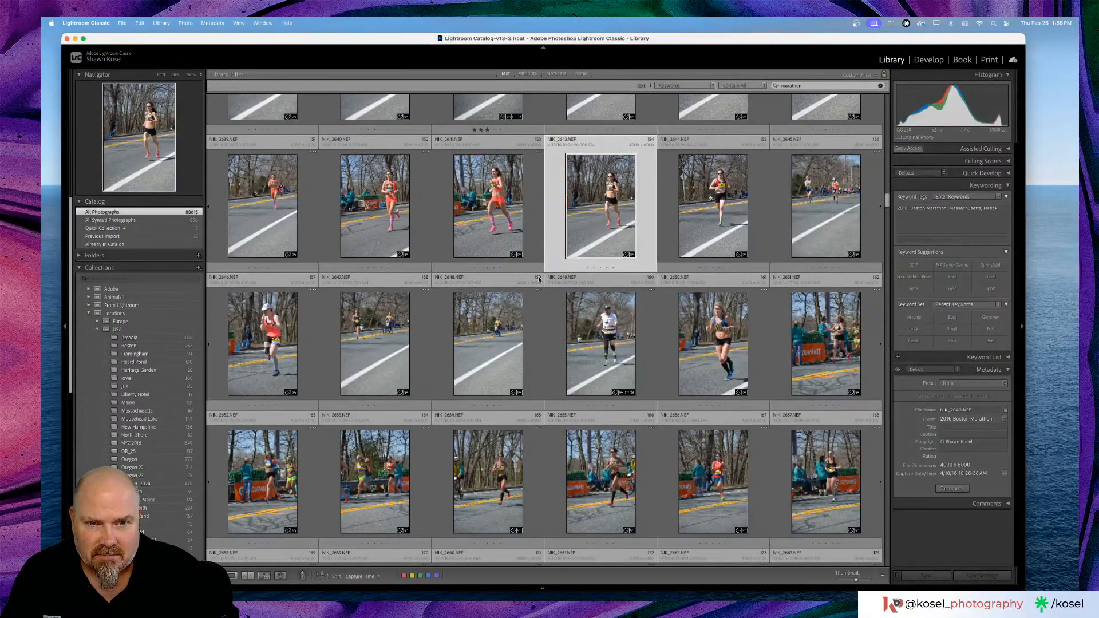
Step: Find the photo of the woman runner with the prosthetic leg, inspect the object in her raised hand up close, and return to the grid
scroll(539, 280, "down", 2)
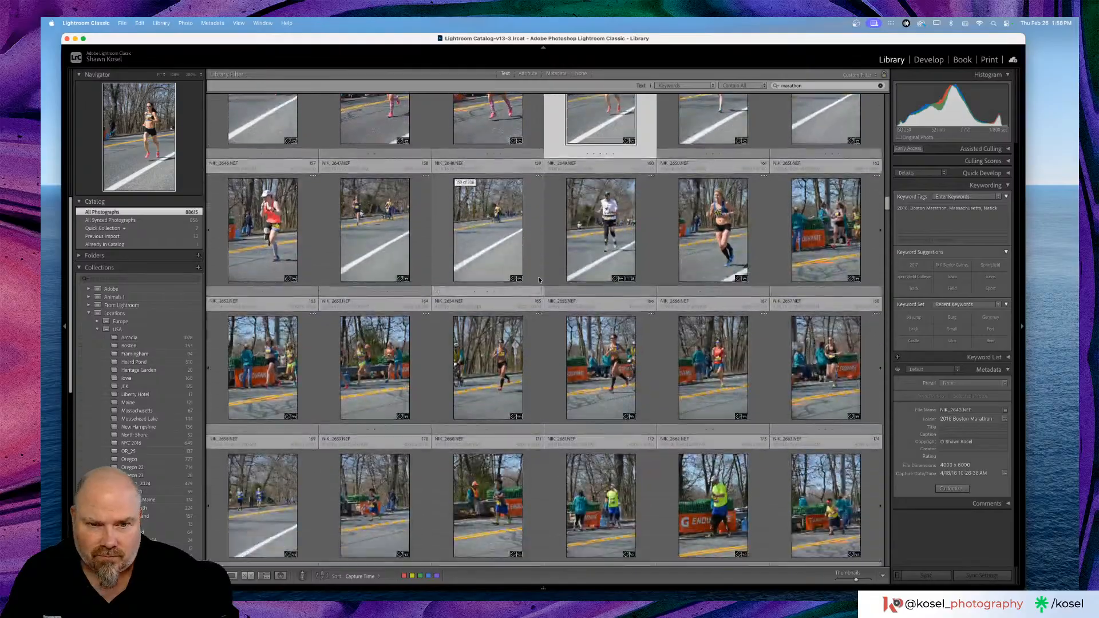
scroll(538, 279, "down", 2)
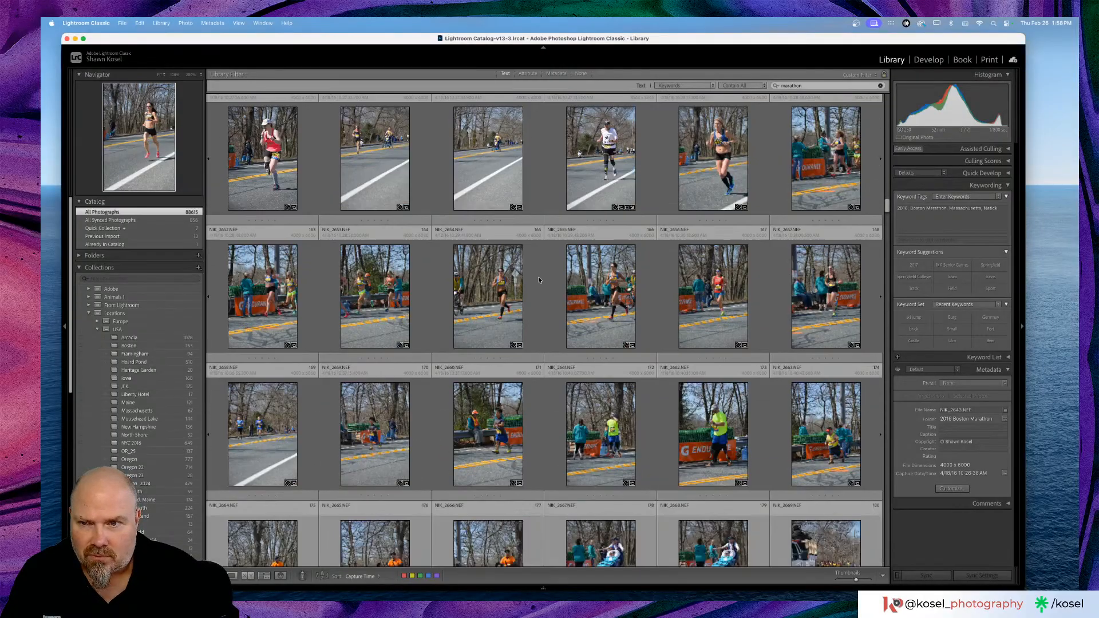
scroll(539, 280, "up", 1)
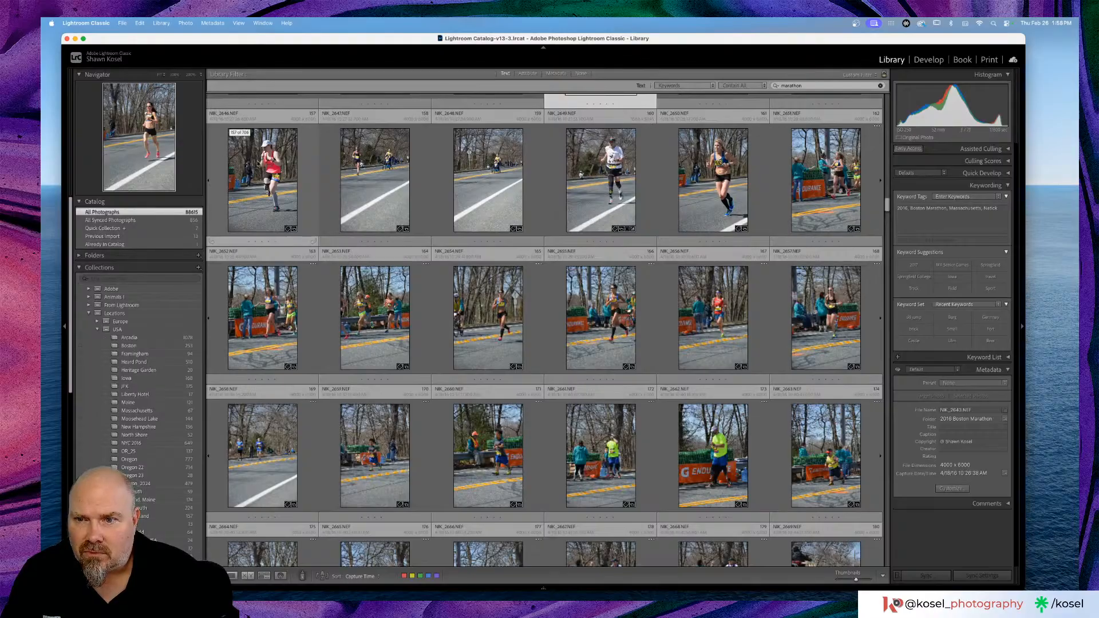
left_click(256, 163)
double_click(257, 164)
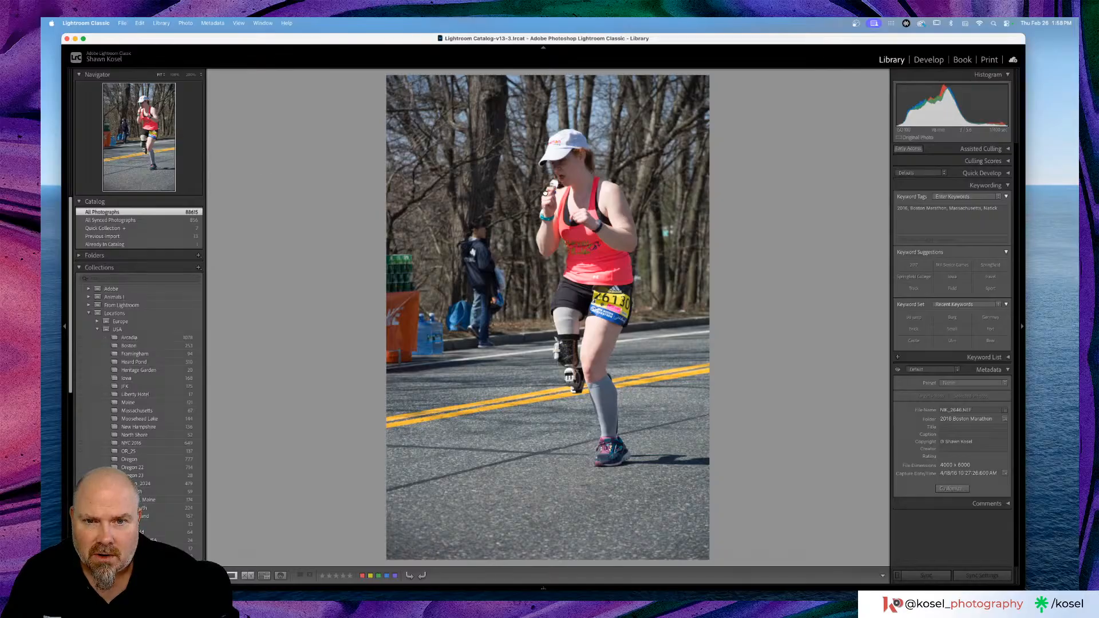
left_click(547, 193)
scroll(624, 159, "up", 3)
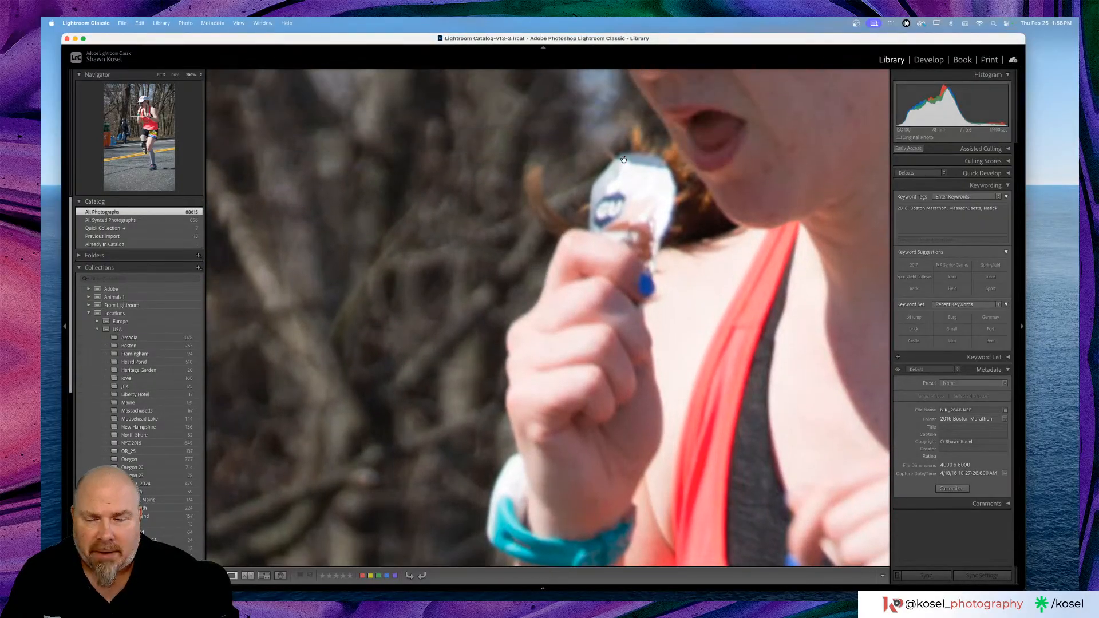
left_click(623, 159)
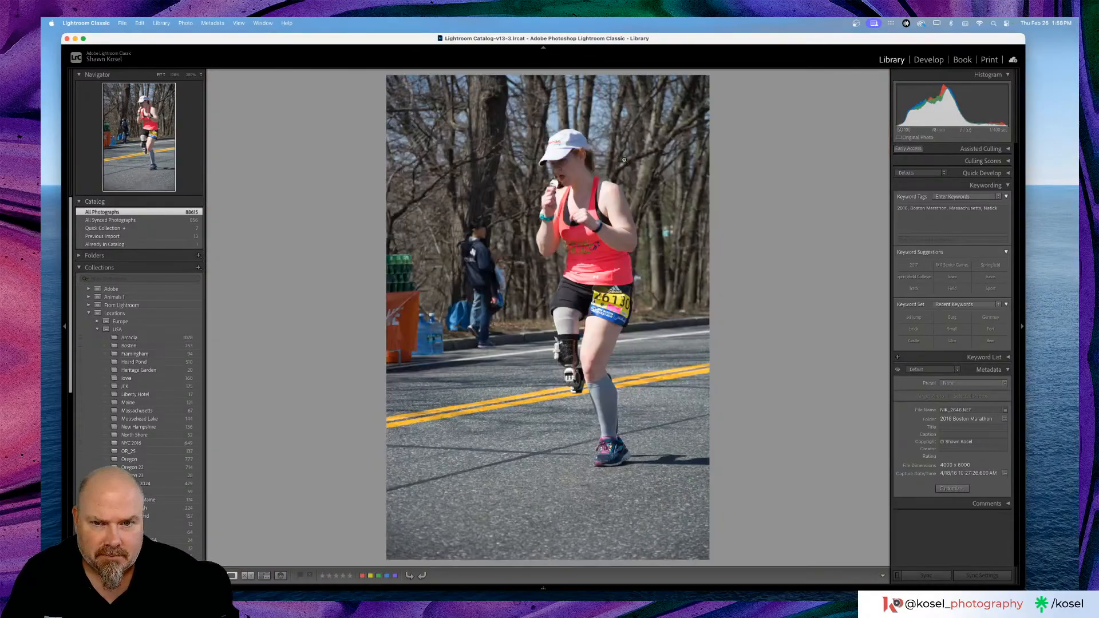
key("g")
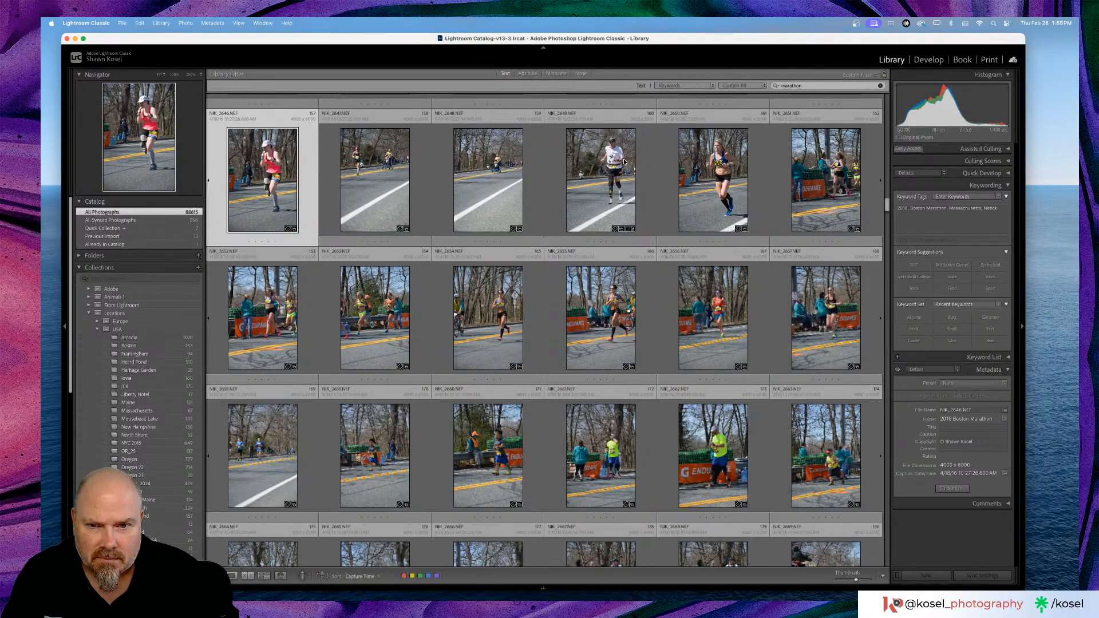
Step: Browse on to the pack of men runners by the orange barrier, open a photo, and zoom in on their shoe soles
scroll(618, 161, "down", 3)
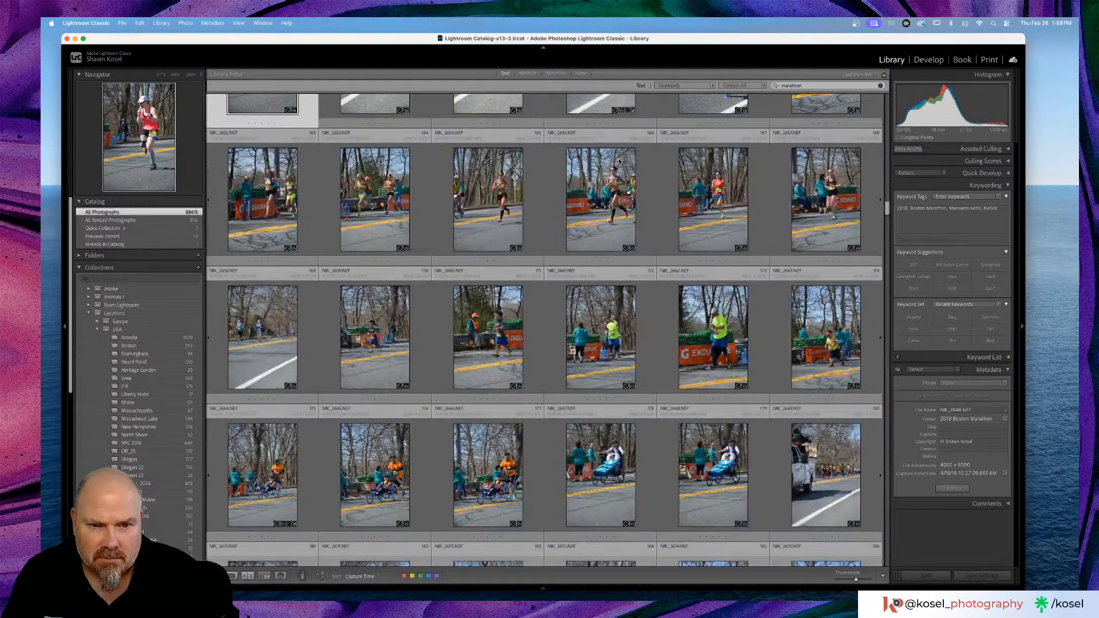
scroll(618, 161, "down", 2)
scroll(618, 161, "down", 4)
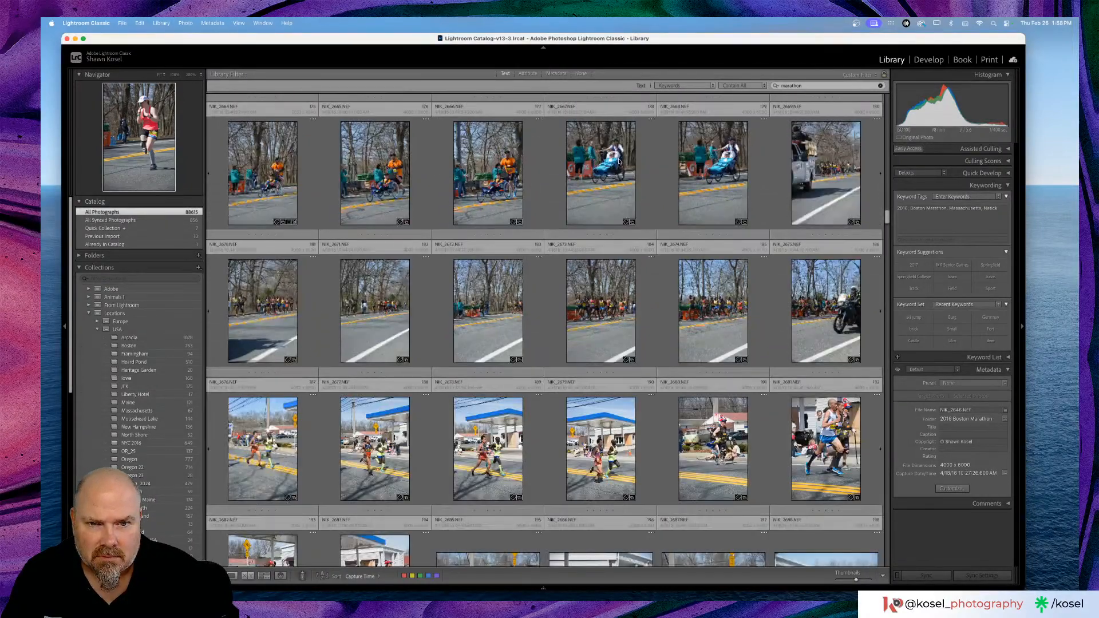
scroll(619, 162, "down", 3)
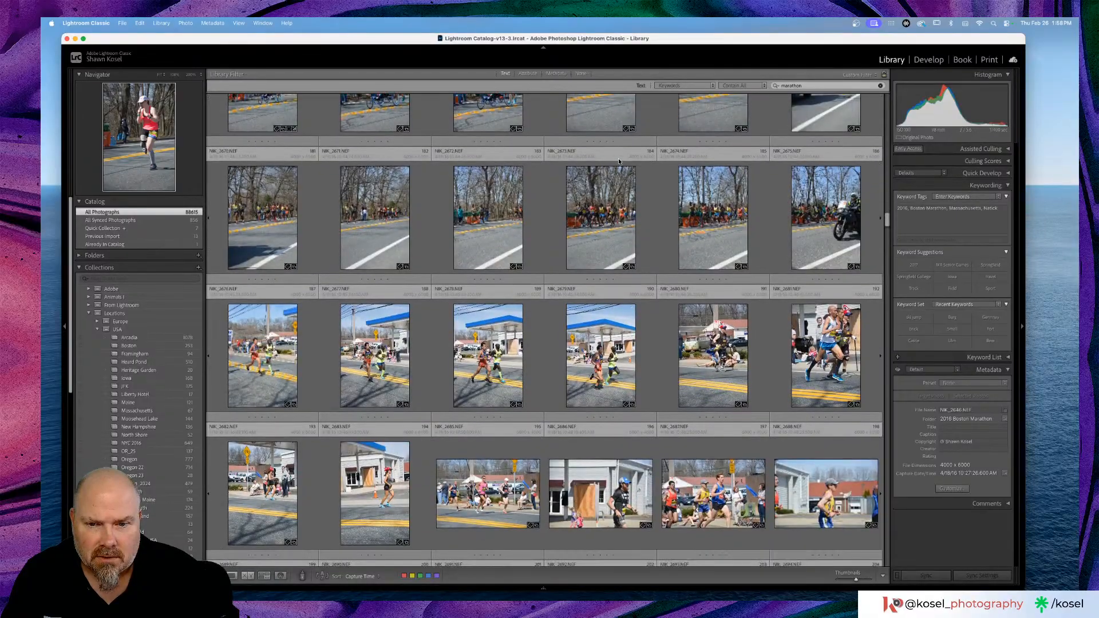
scroll(619, 161, "down", 2)
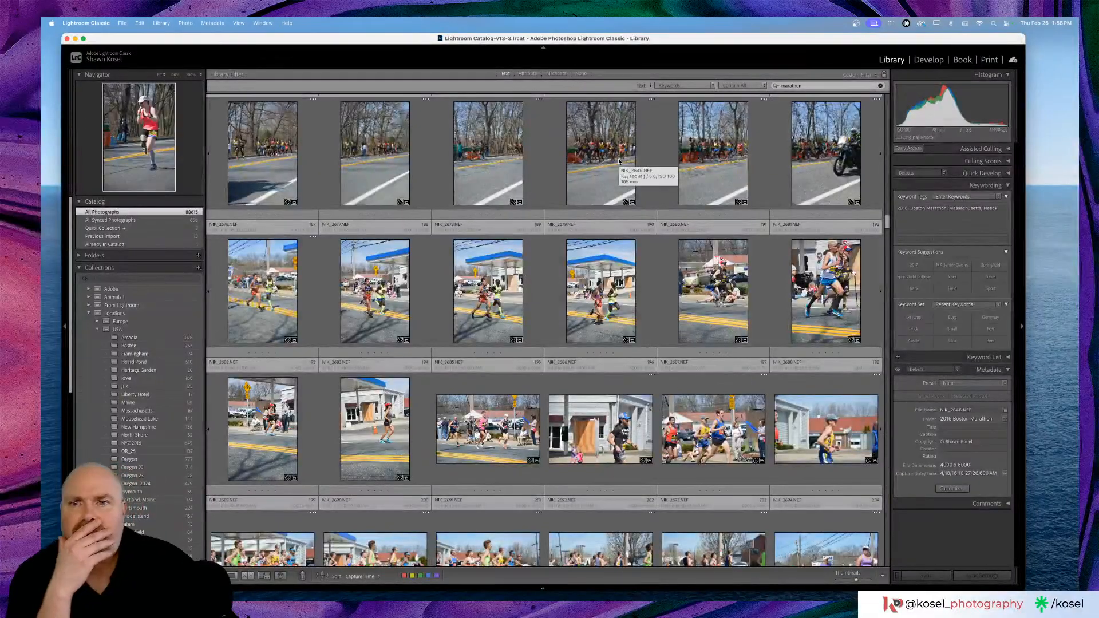
double_click(601, 151)
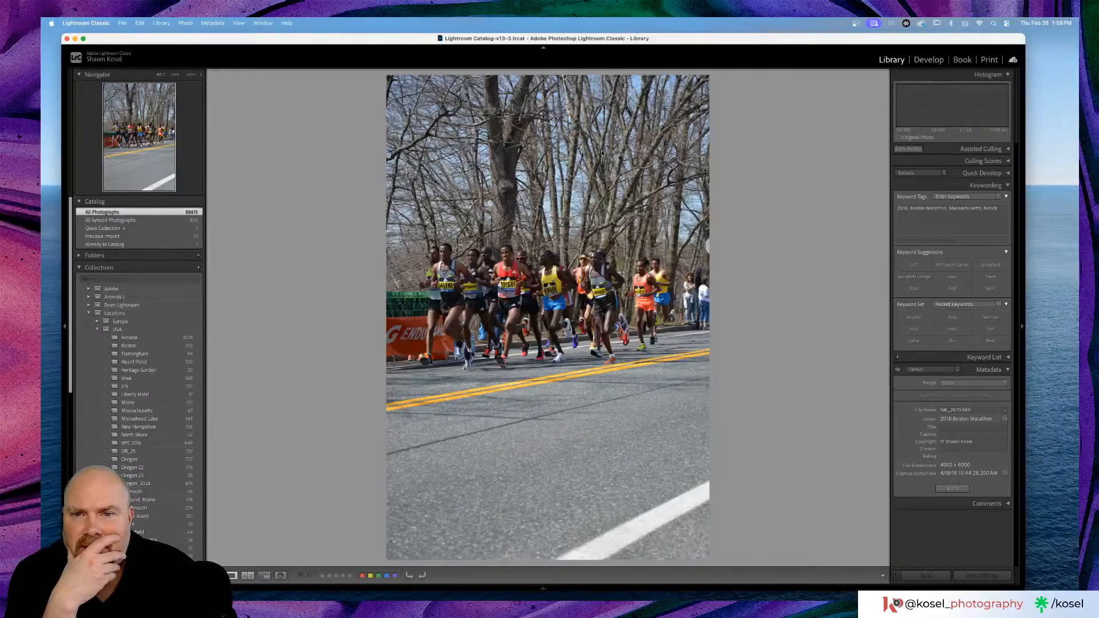
left_click(508, 341)
scroll(509, 341, "down", 5)
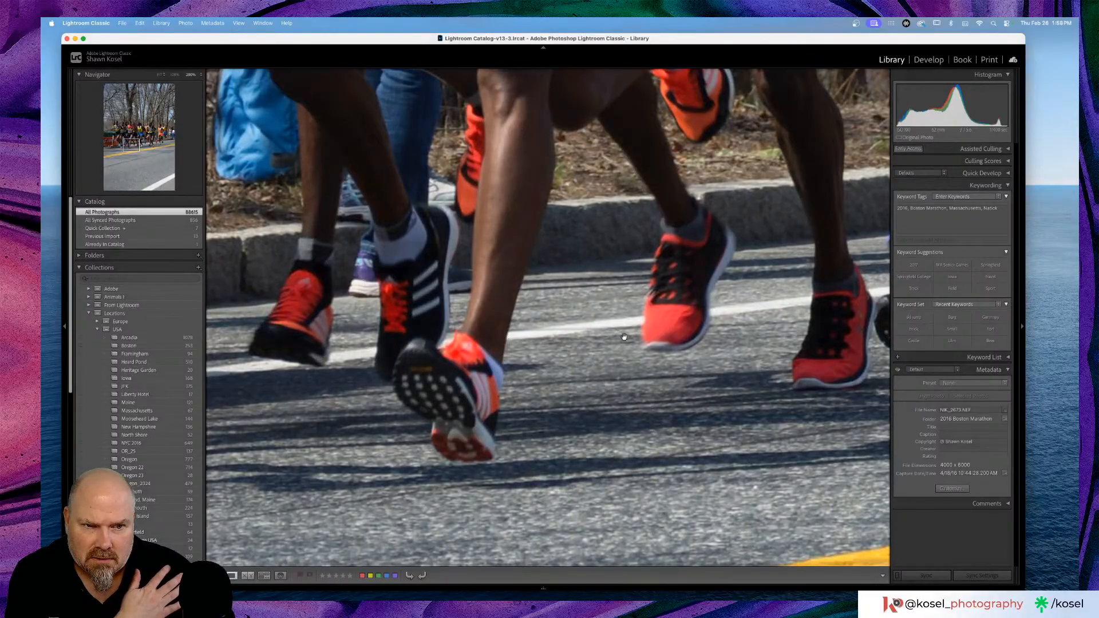
Step: Compare the soles across the pack up close, return to the full photo, and enlarge the window to fill the screen
scroll(636, 337, "right", 5)
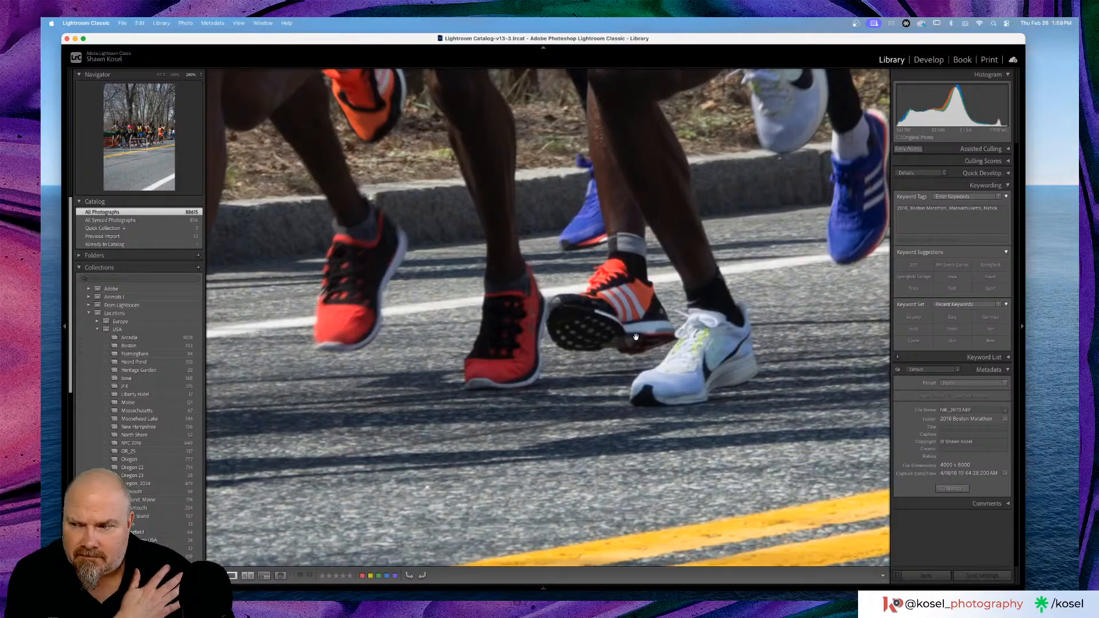
scroll(636, 337, "left", 5)
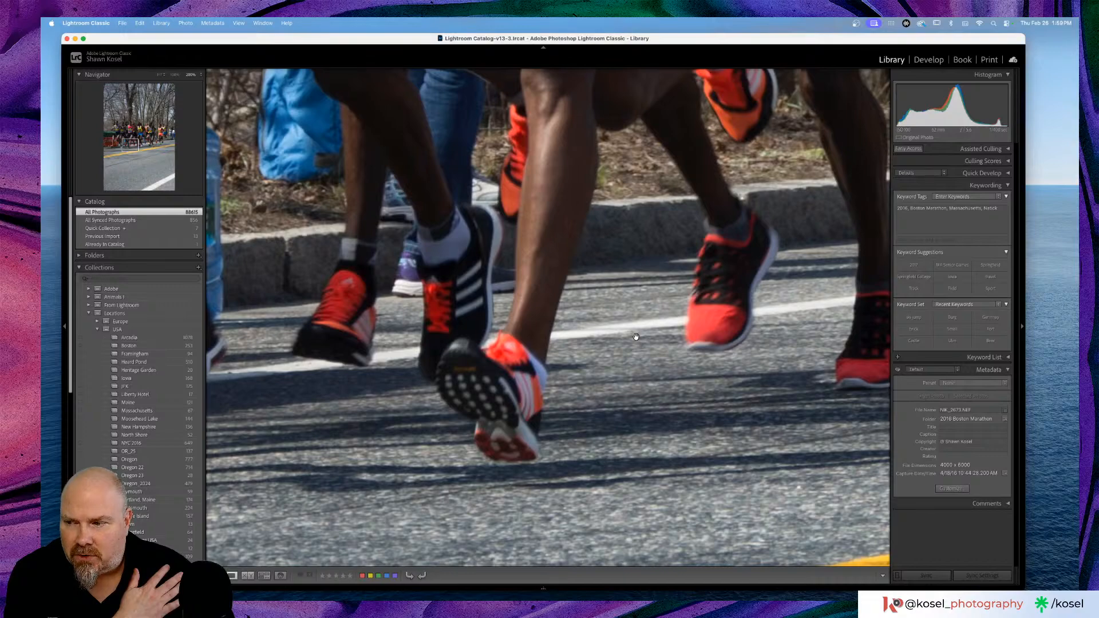
left_click(635, 337)
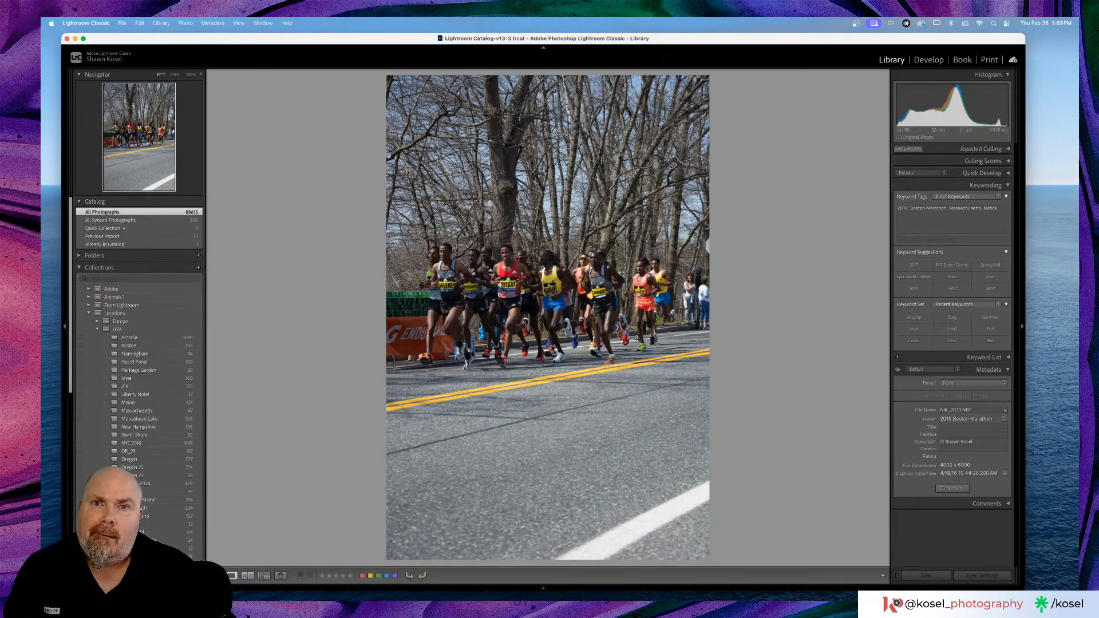
double_click(315, 38)
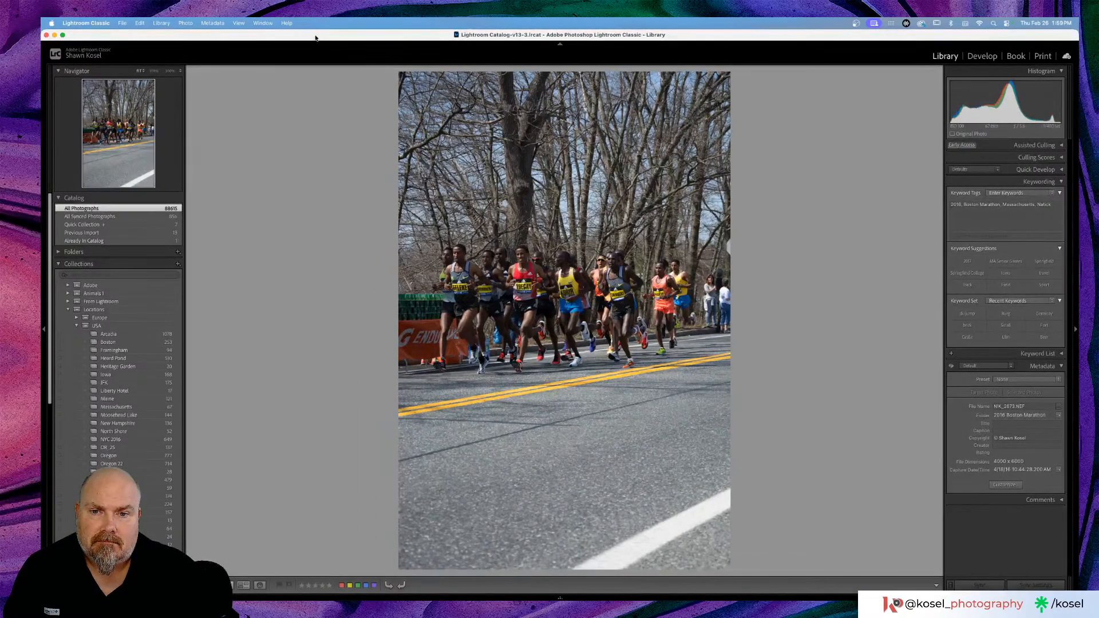
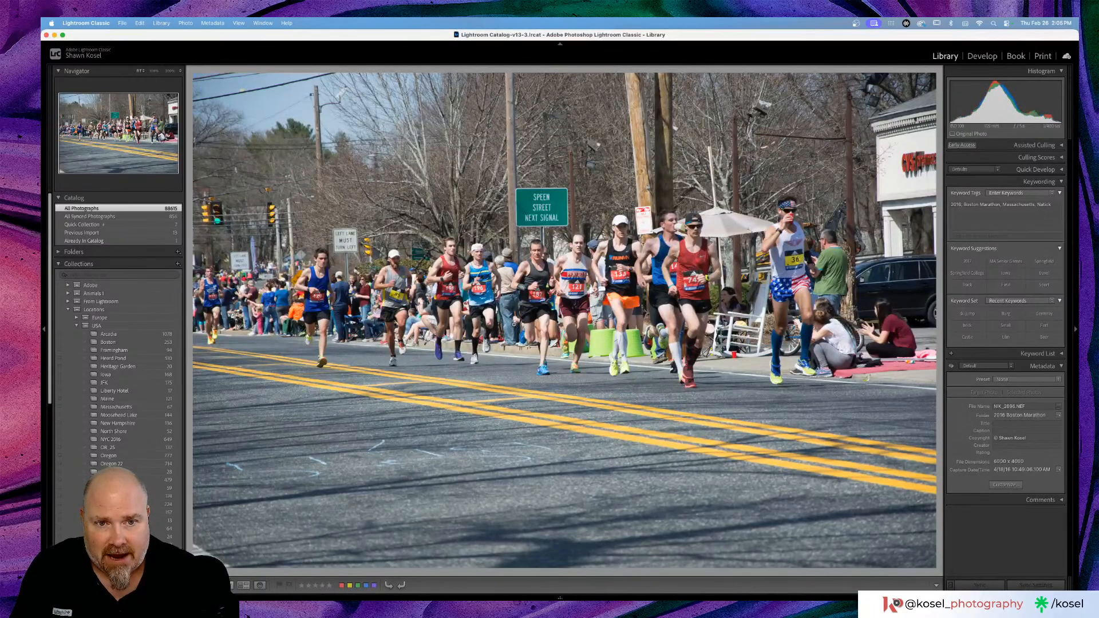
Step: Browse the thumbnails past the close-ups of legs, view the crowd photo with the traffic lights enlarged, and return to the grid
key("g")
scroll(581, 315, "down", 5)
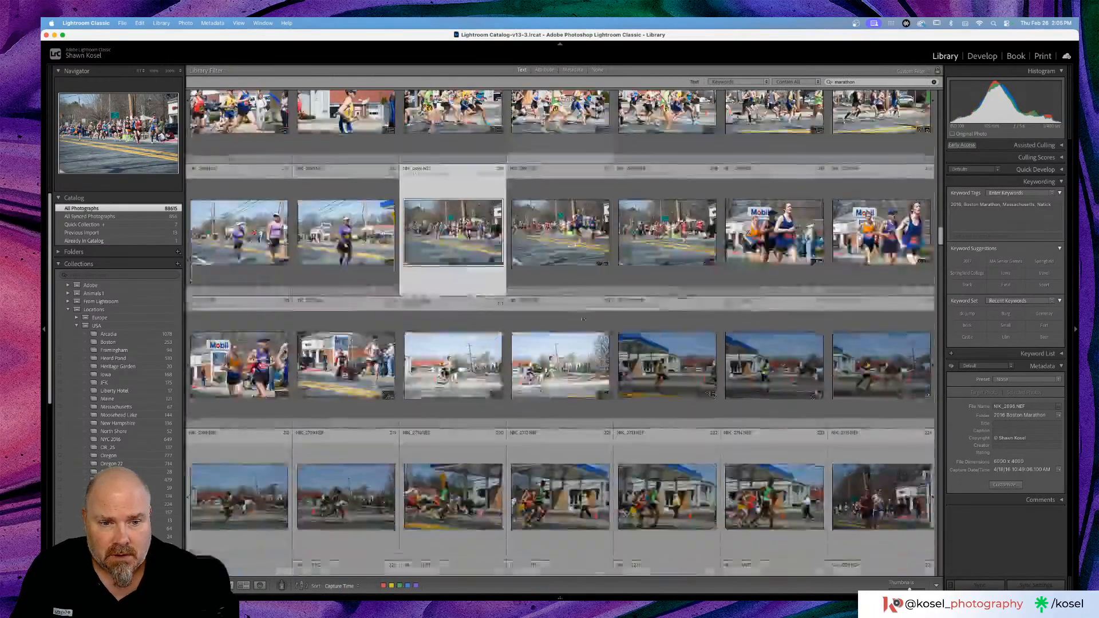
scroll(581, 319, "down", 2)
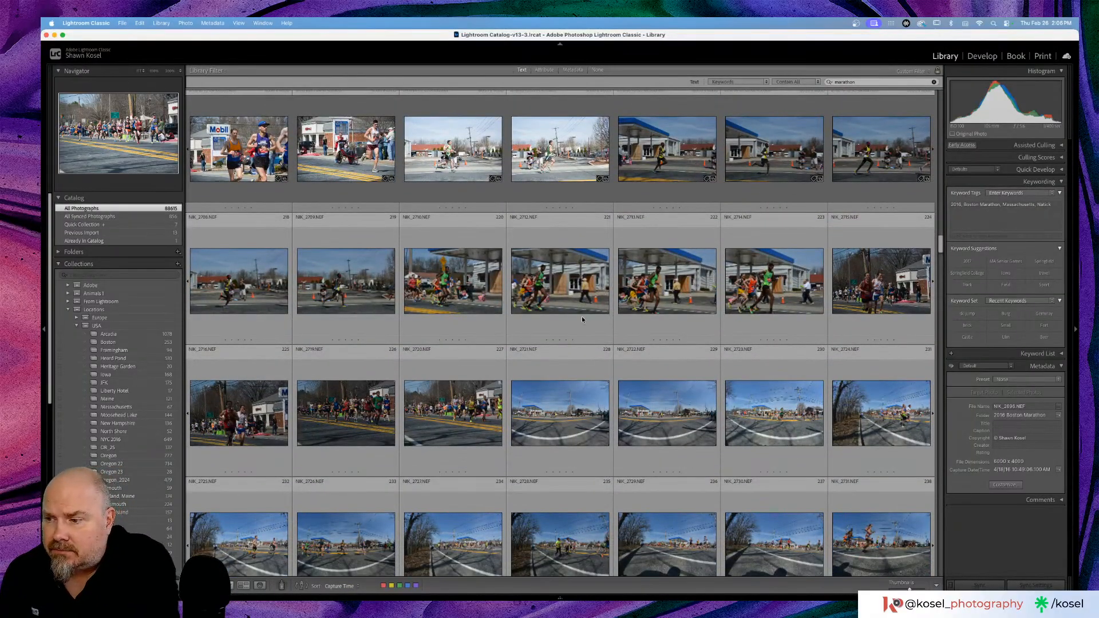
key("j")
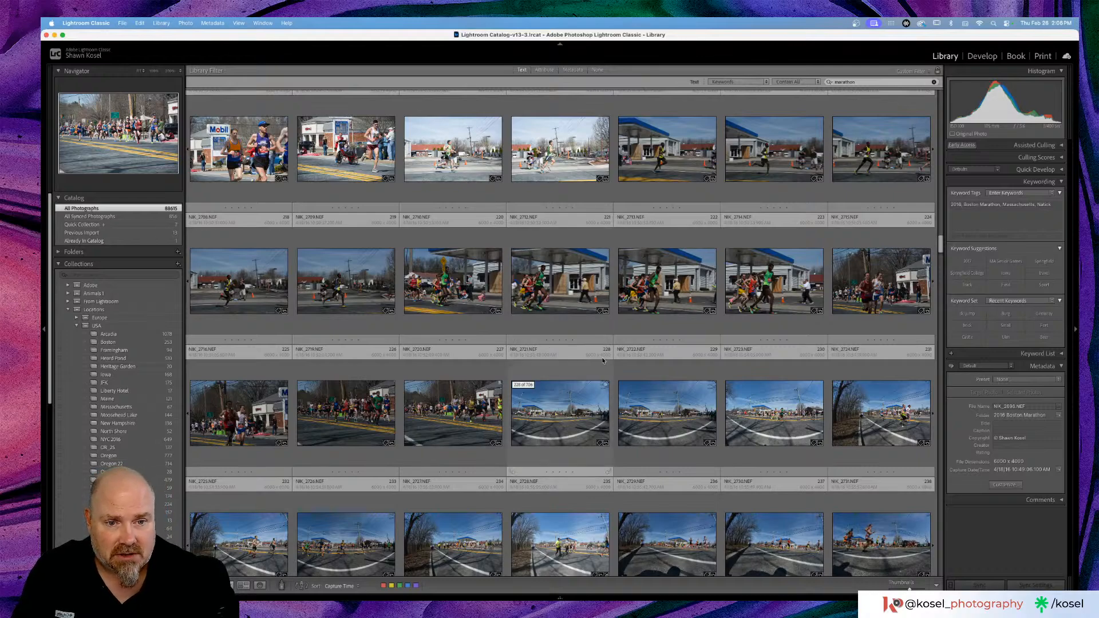
scroll(602, 360, "down", 3)
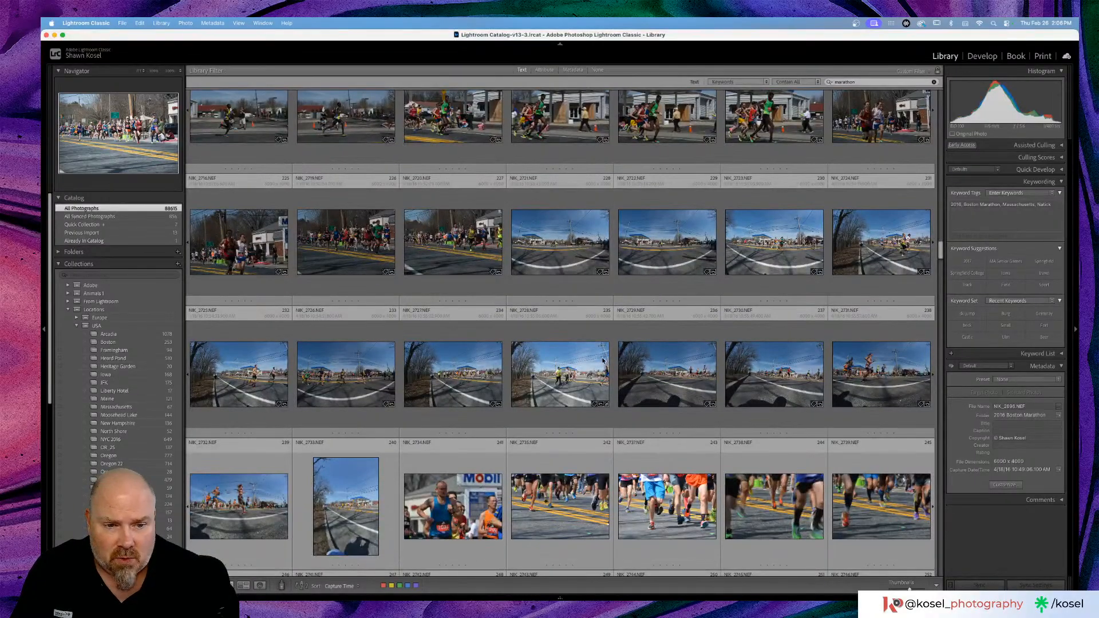
scroll(602, 361, "down", 3)
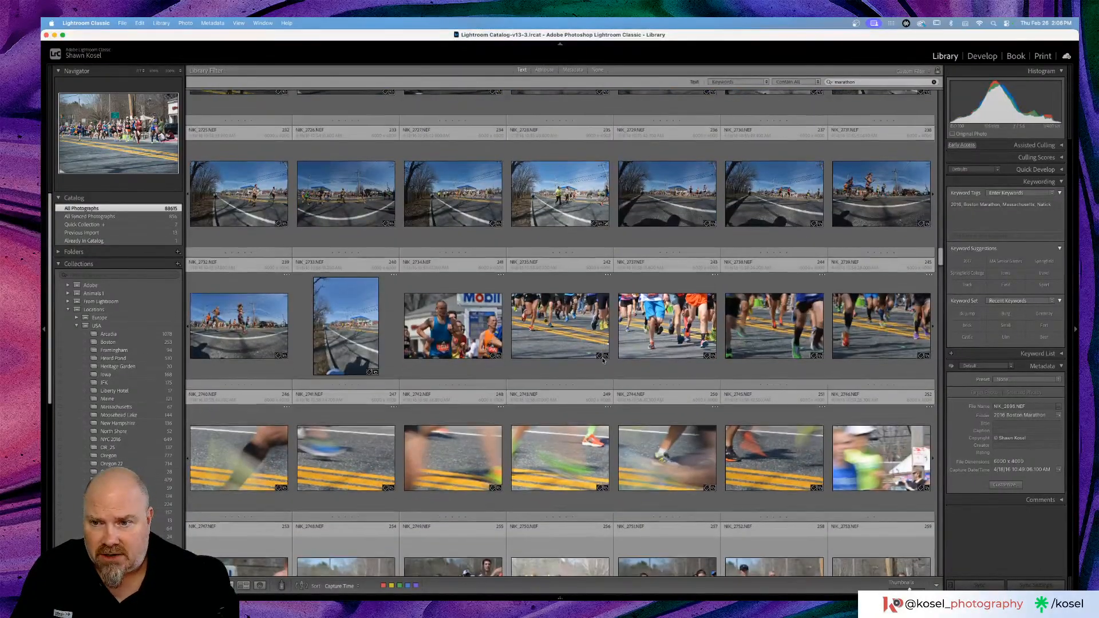
scroll(603, 360, "up", 1)
scroll(602, 361, "down", 5)
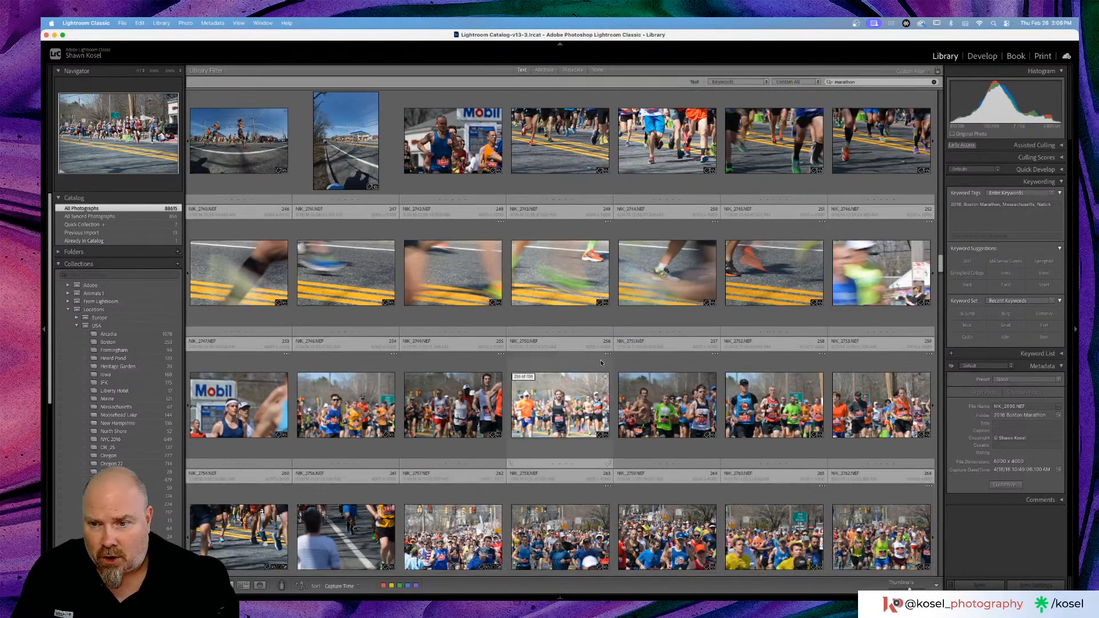
scroll(601, 362, "down", 3)
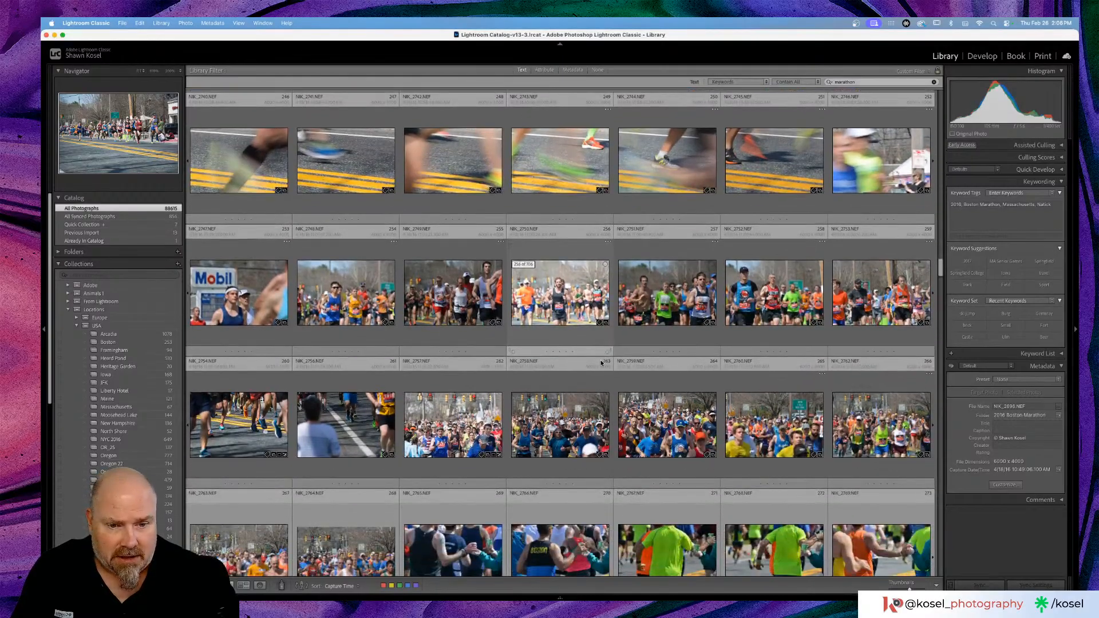
double_click(565, 424)
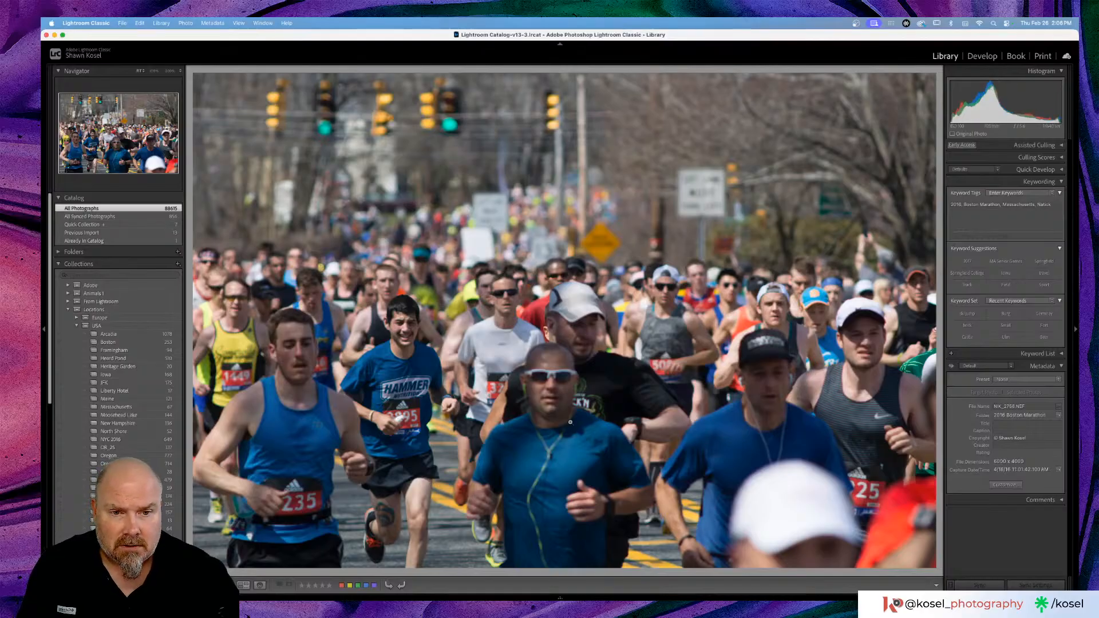
key("g")
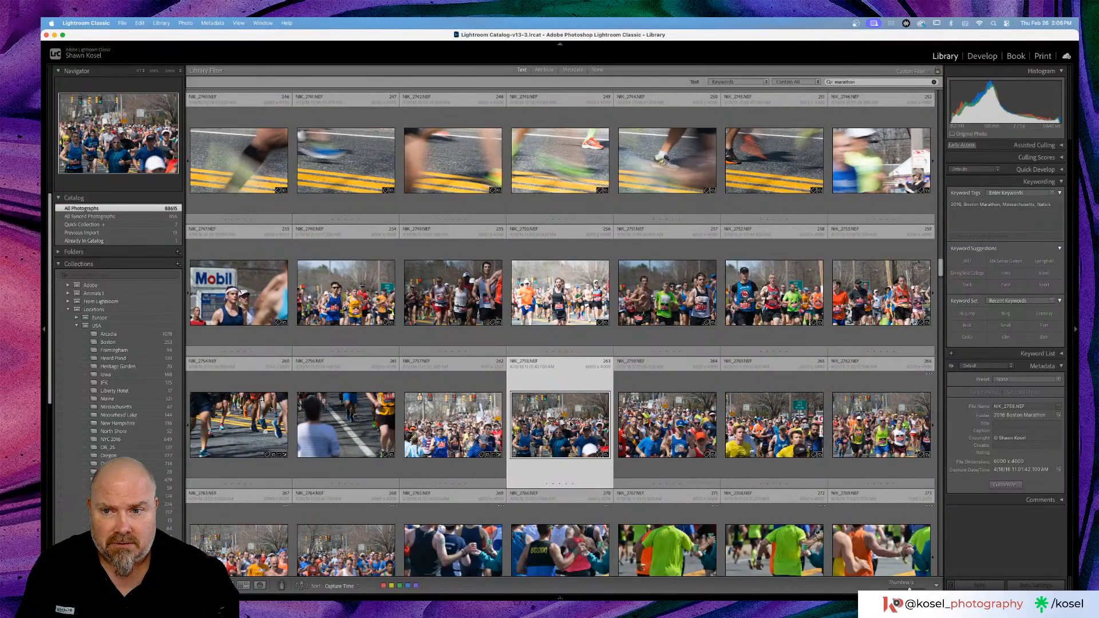
Step: Browse further through the marathon thumbnails to the close-ups of runners' legs and orange socks
scroll(569, 424, "down", 4)
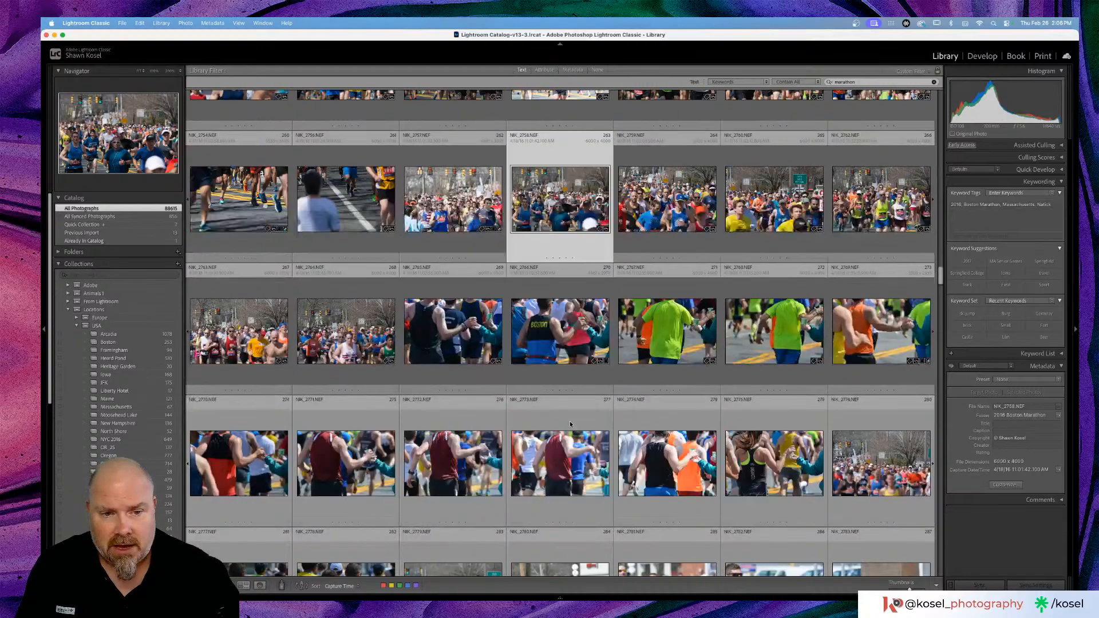
scroll(570, 424, "down", 3)
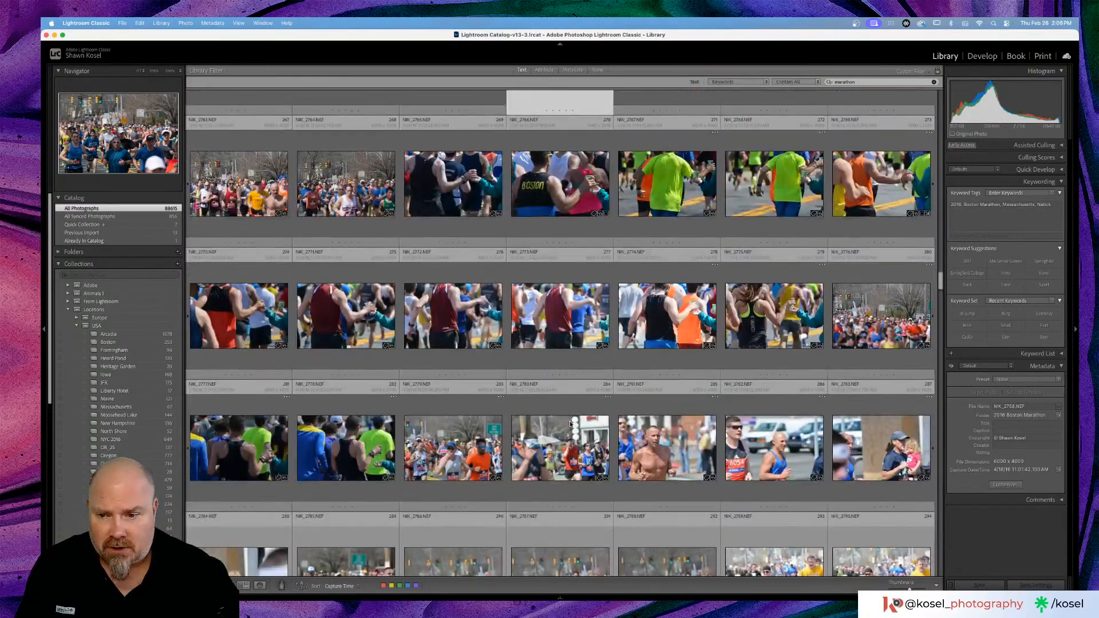
scroll(570, 423, "down", 3)
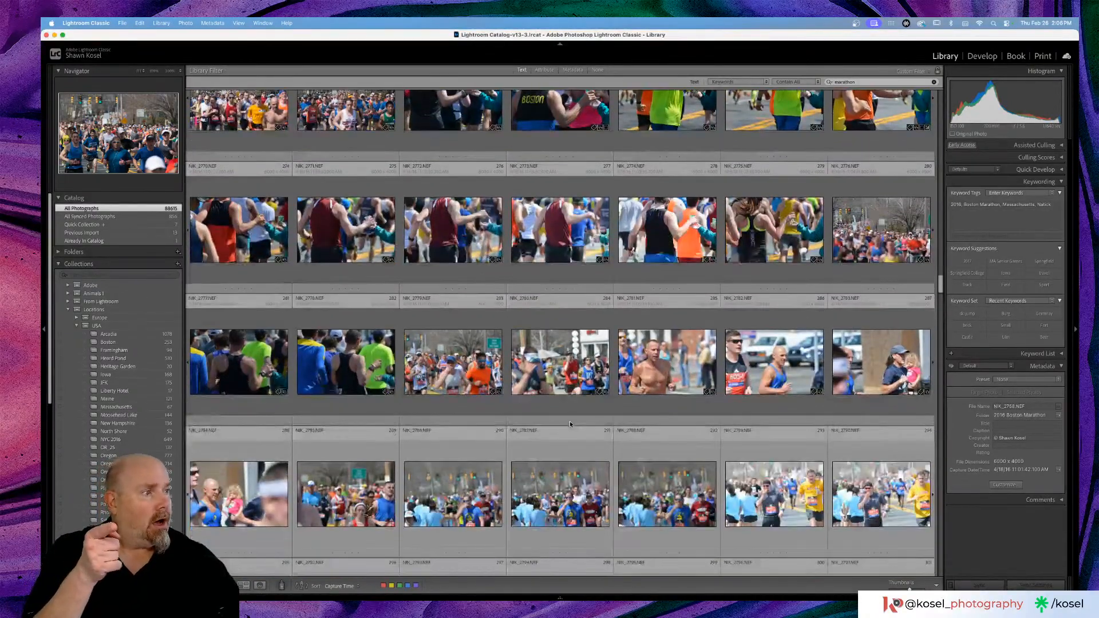
scroll(570, 424, "down", 3)
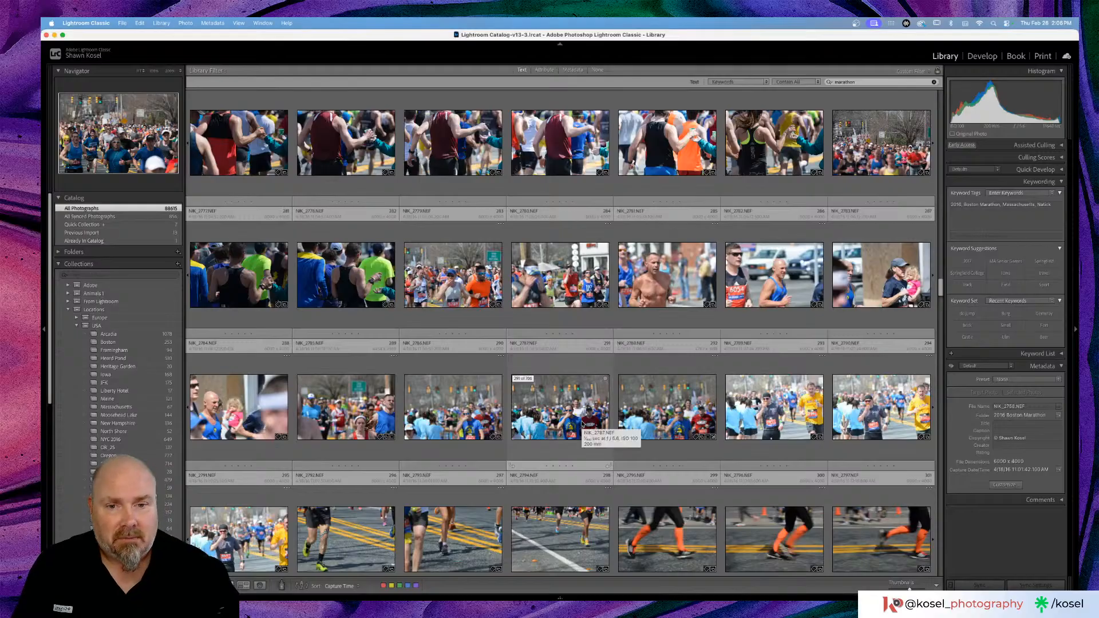
scroll(583, 424, "down", 1)
scroll(582, 424, "down", 1)
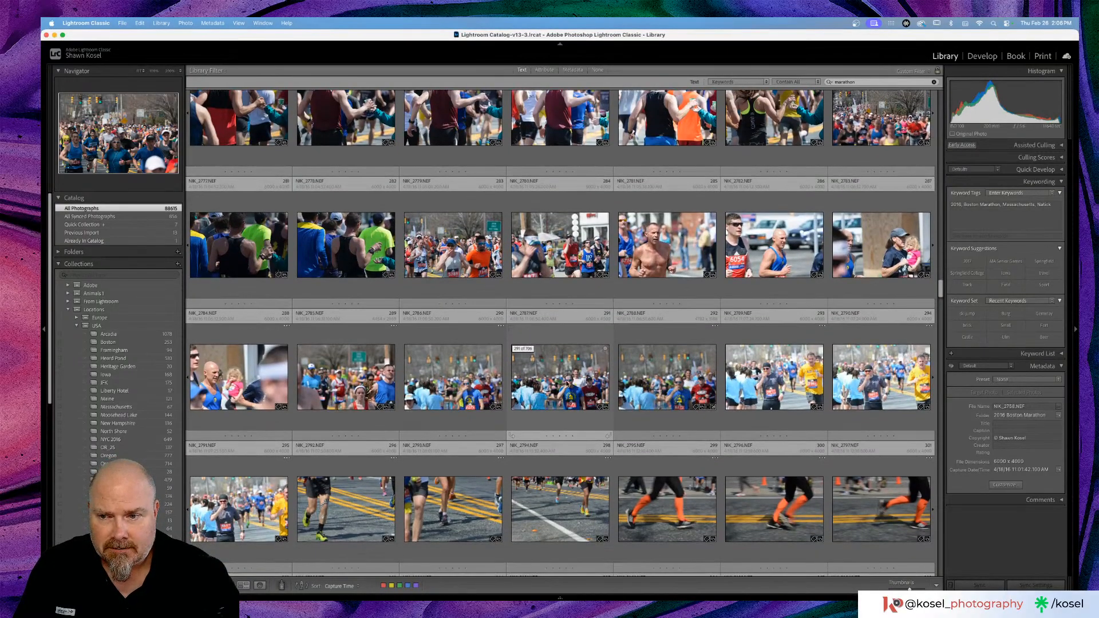
Step: Browse the marathon thumbnails back to the blurred close-ups of feet, view the blue shoe photo enlarged, and return to the grid
scroll(565, 380, "down", 4)
scroll(565, 380, "down", 4)
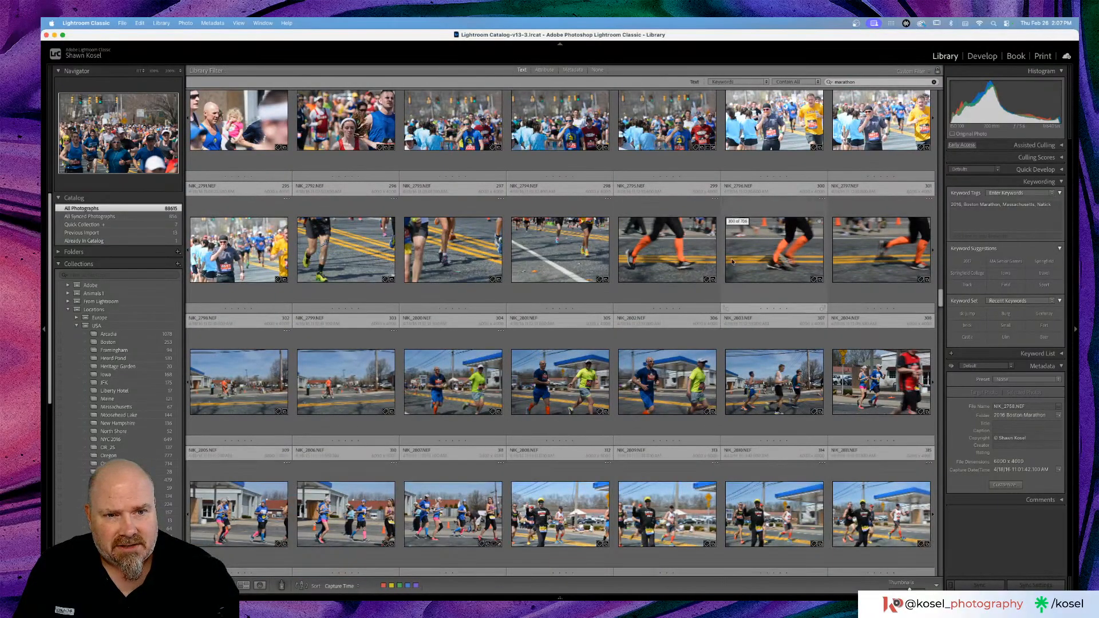
scroll(752, 255, "up", 15)
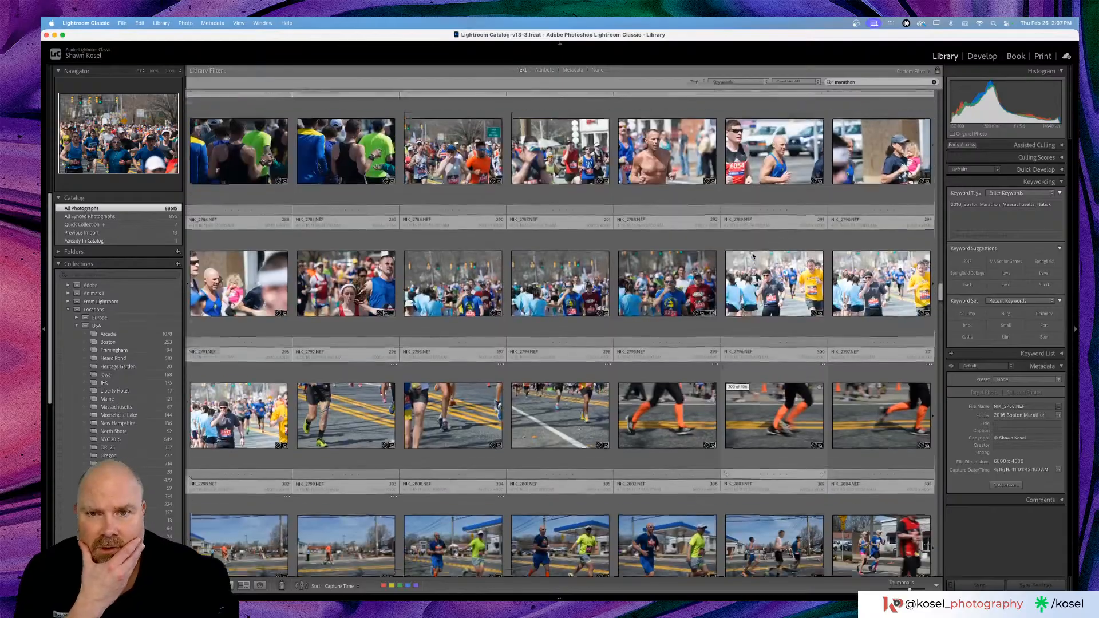
scroll(752, 255, "up", 12)
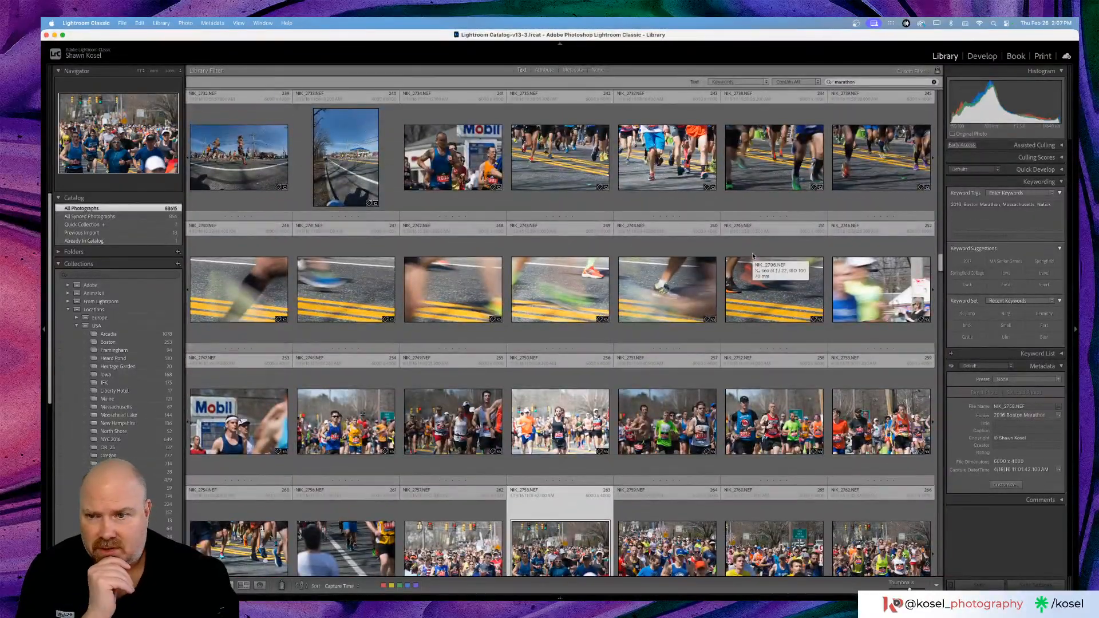
double_click(361, 285)
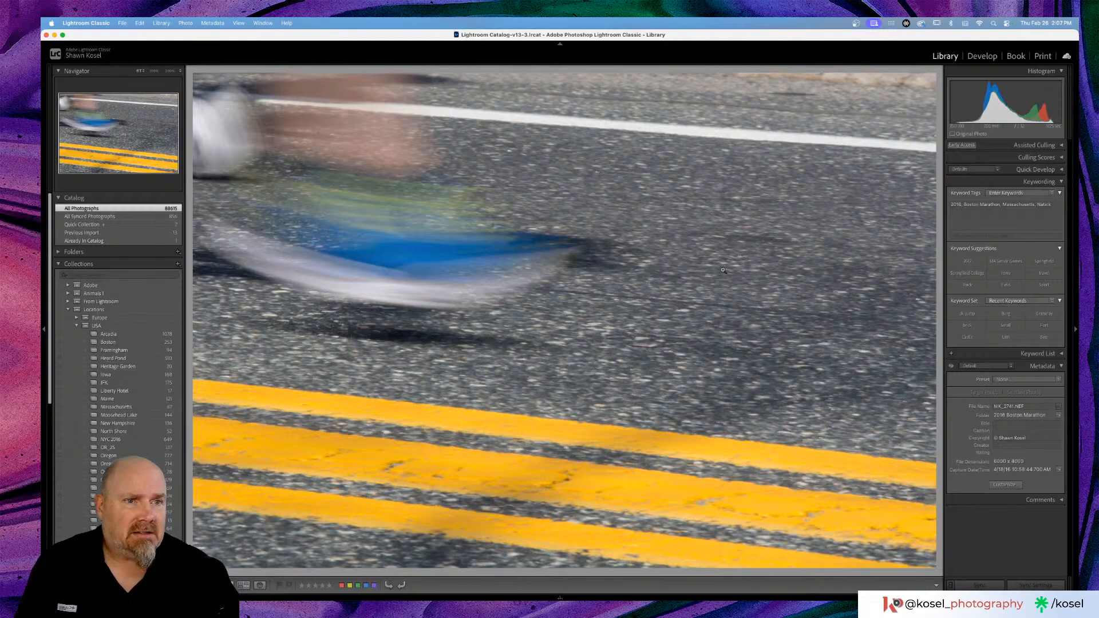
key("g")
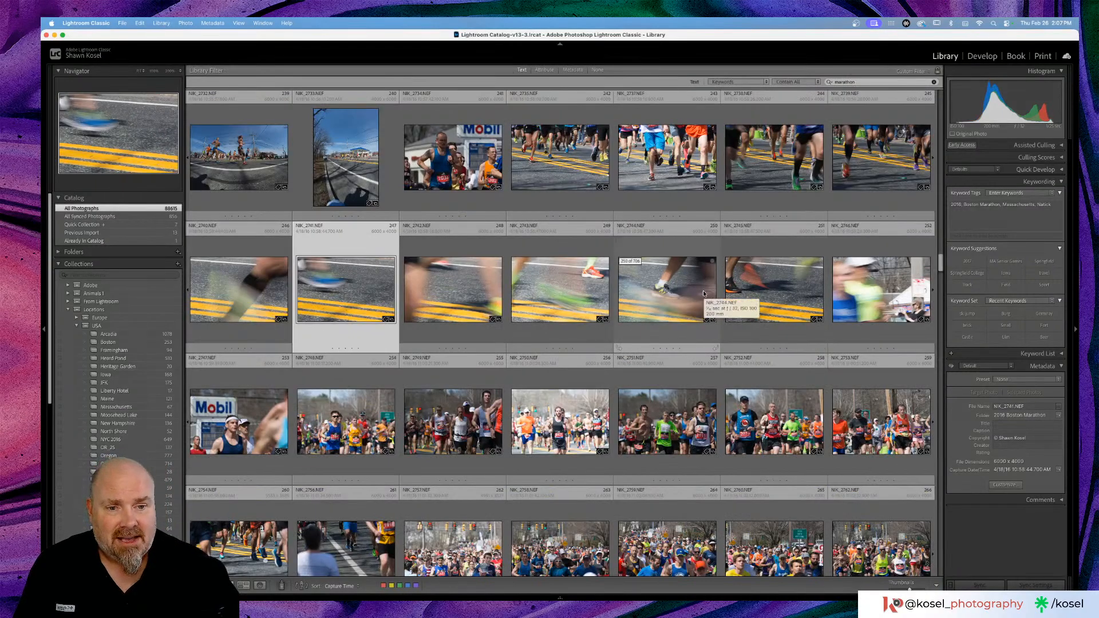
Step: Find the photos of runners taking cups, view the red-and-black shirt shot and the following maroon shirt shots enlarged, and return to the grid
scroll(704, 293, "down", 10)
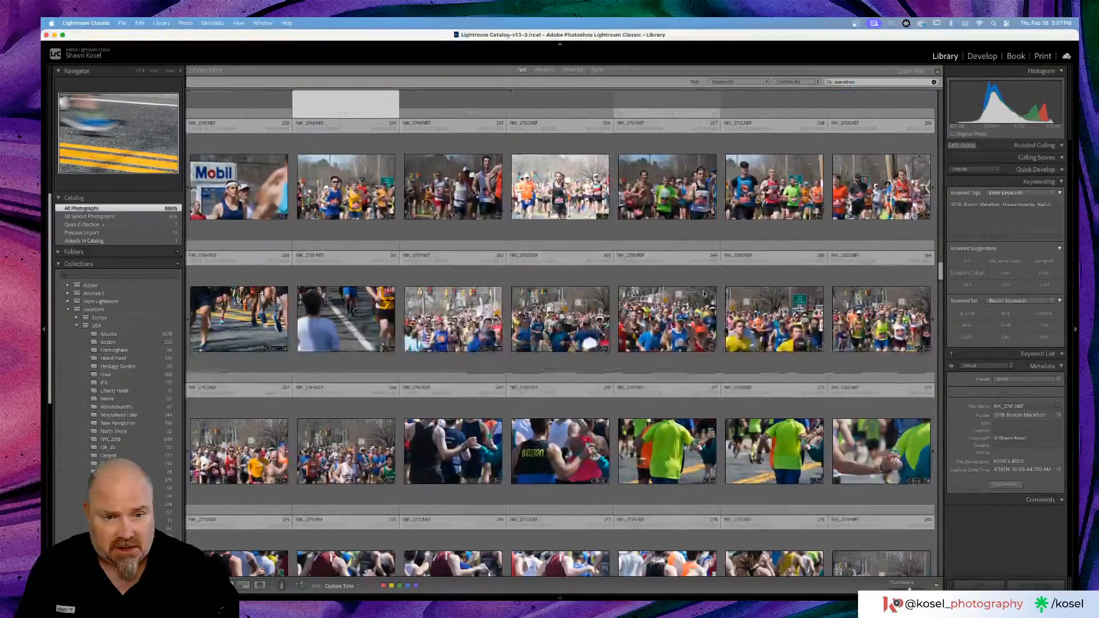
scroll(704, 294, "down", 3)
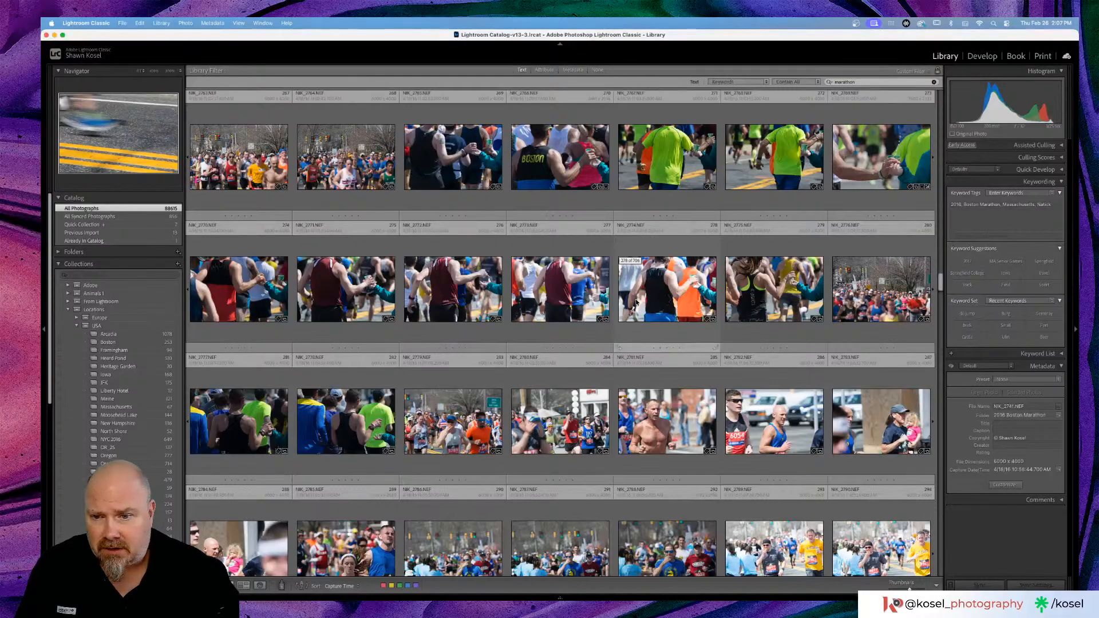
scroll(636, 302, "down", 1)
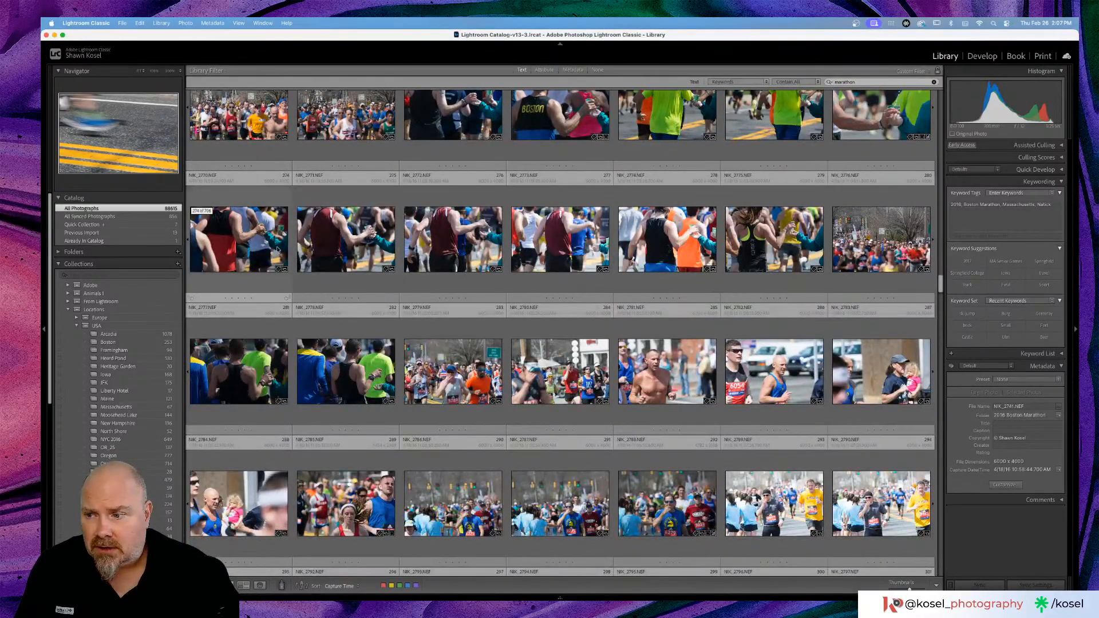
double_click(278, 249)
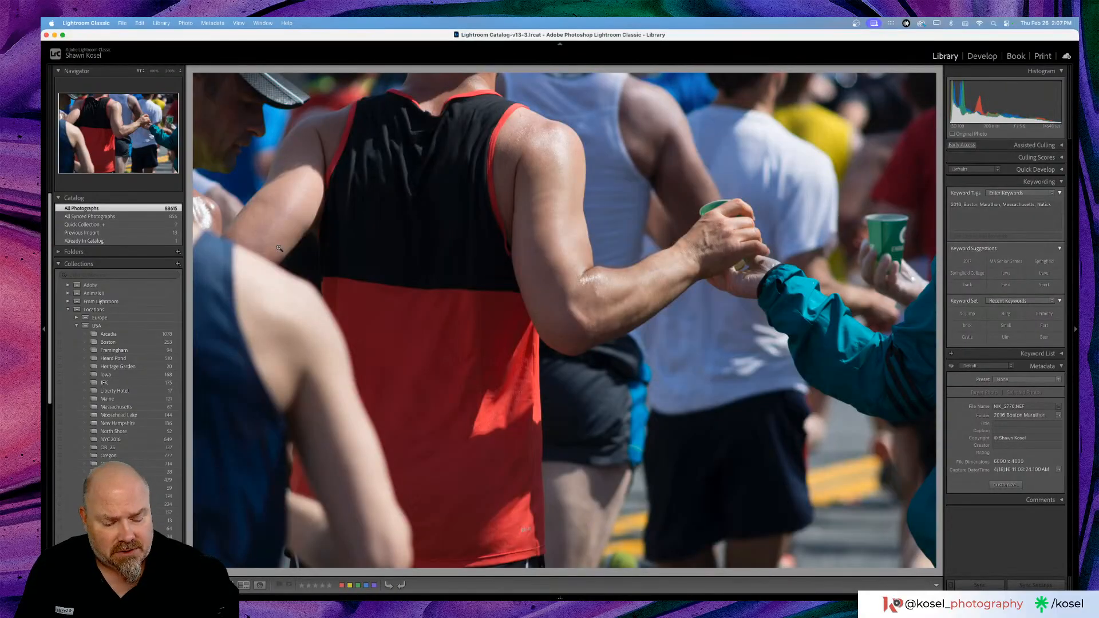
key("Right")
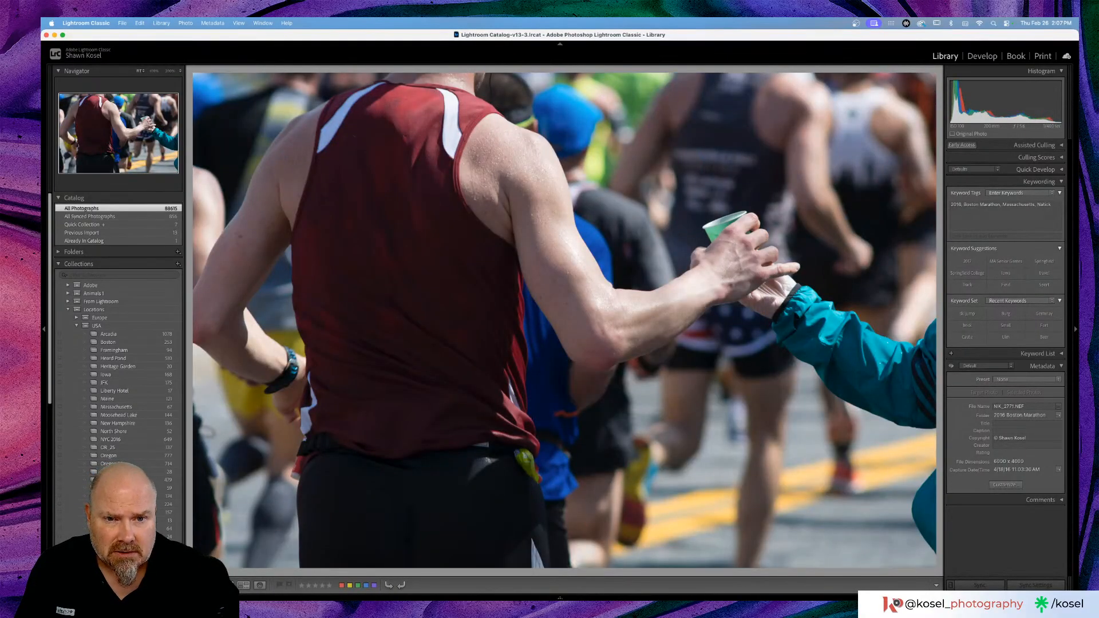
key("Right")
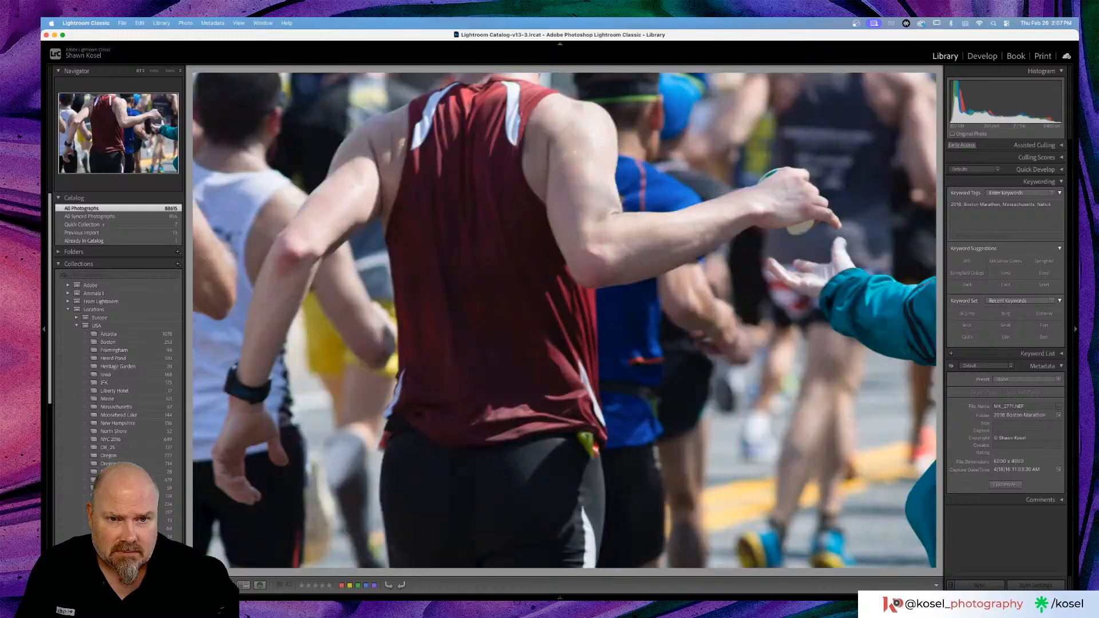
key("Right")
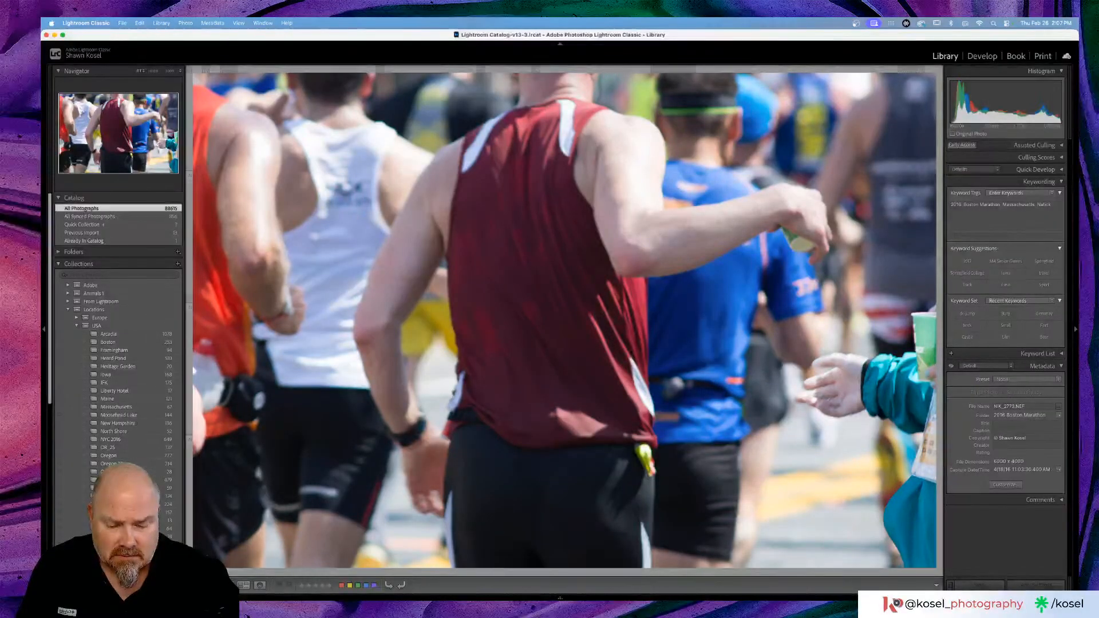
key("g")
Step: Browse past the orange socks close-ups and enlarge the portrait photo of the two runners in blue shirts
scroll(292, 241, "down", 5)
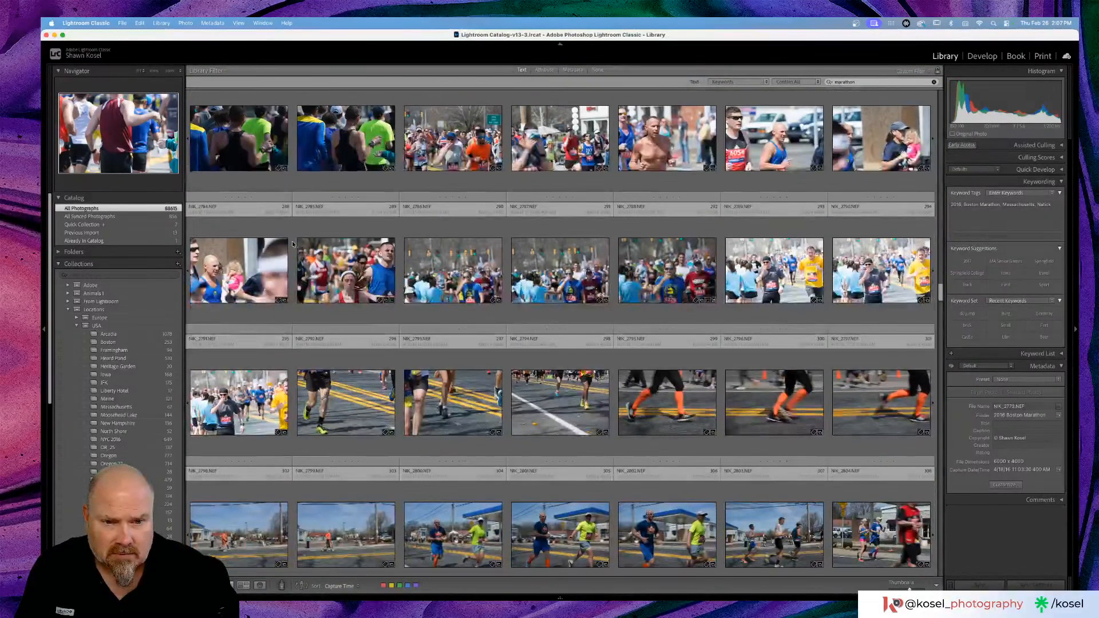
scroll(292, 241, "down", 3)
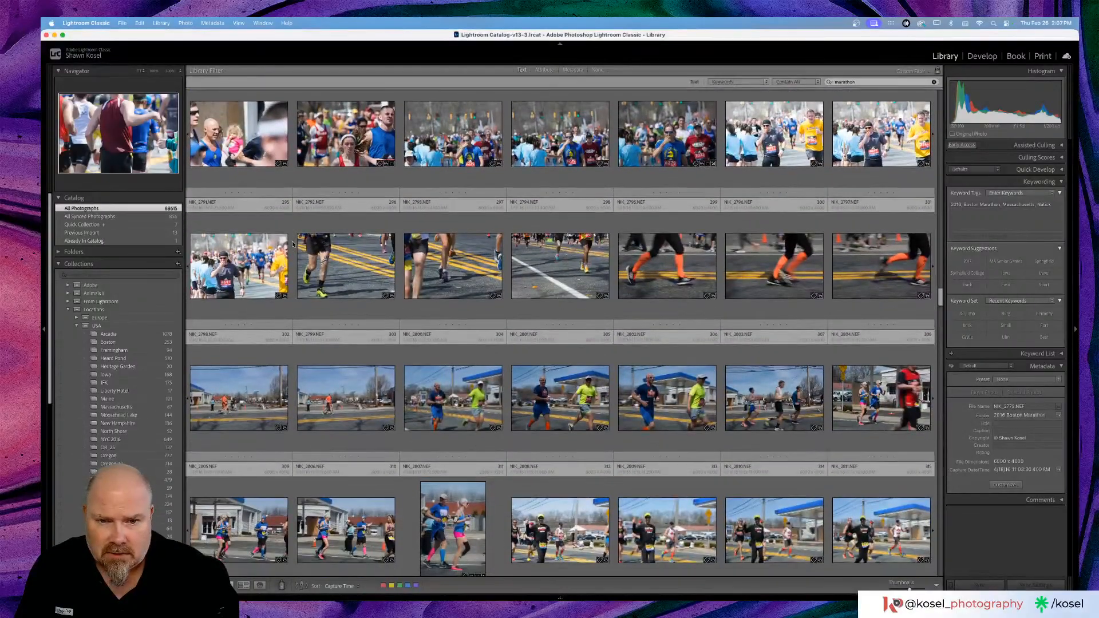
scroll(291, 243, "down", 3)
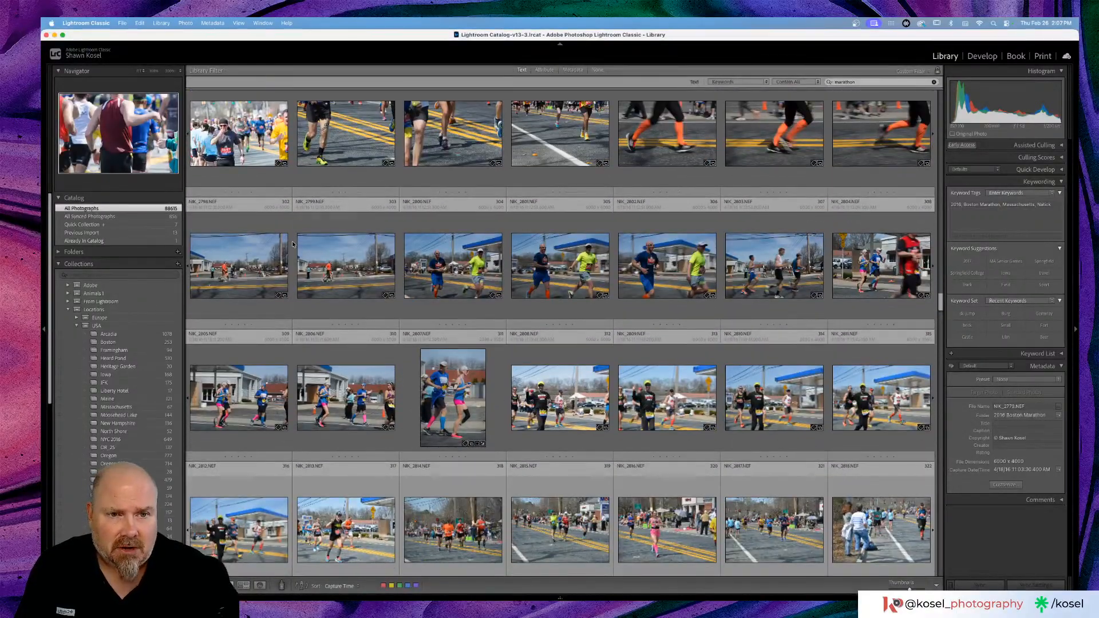
scroll(291, 243, "down", 3)
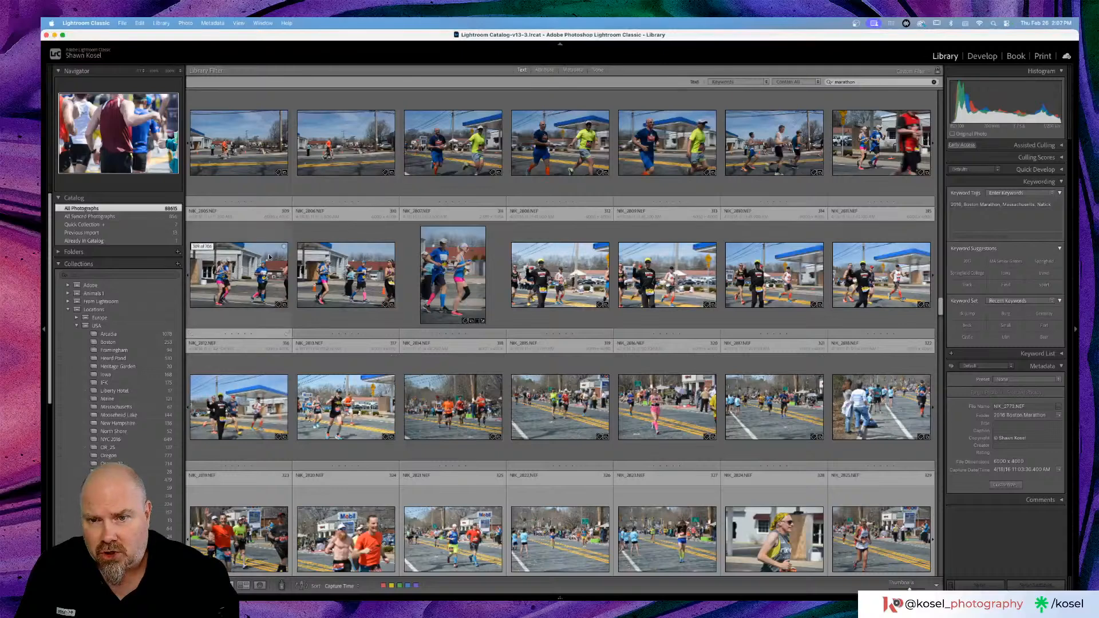
double_click(470, 261)
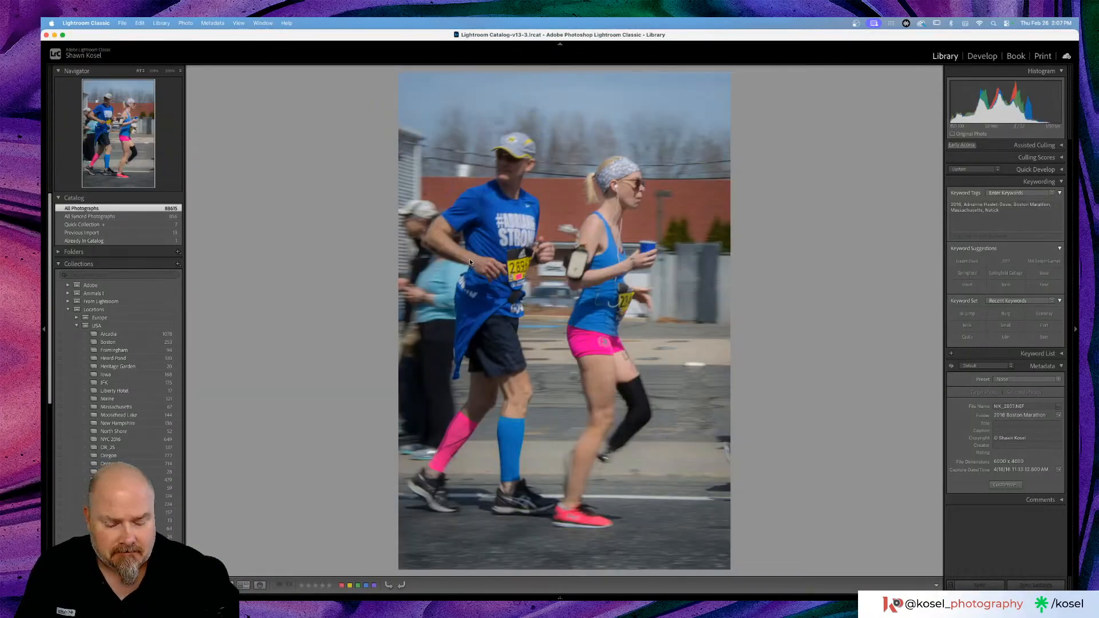
Step: Compare the preceding photos of the same two runners, back to the one with the yellow bicycle sign
key("Left")
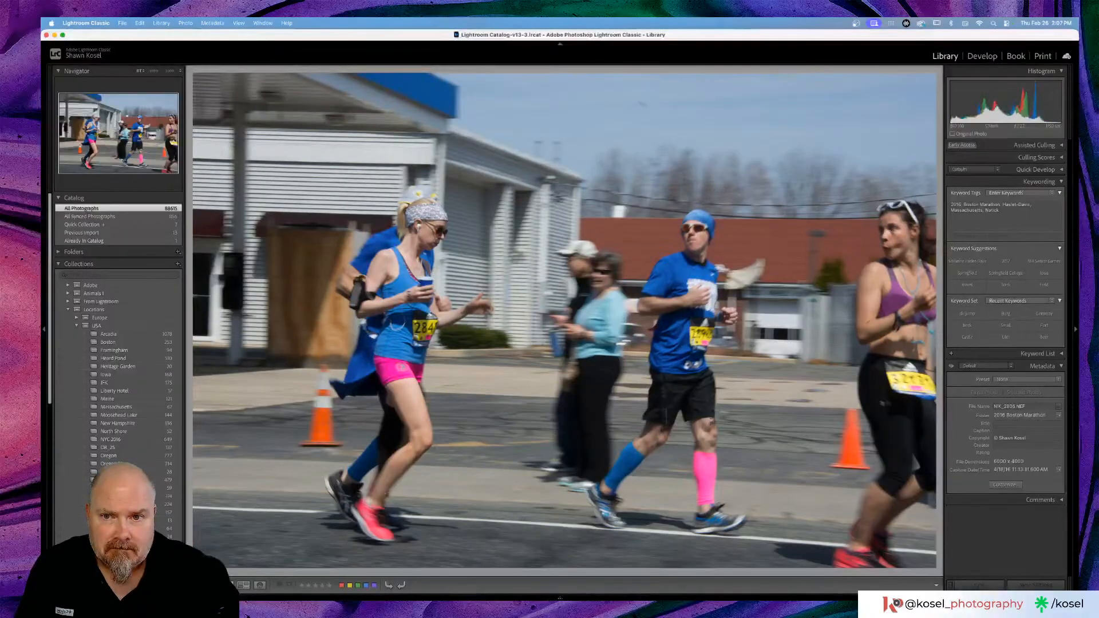
key("Left")
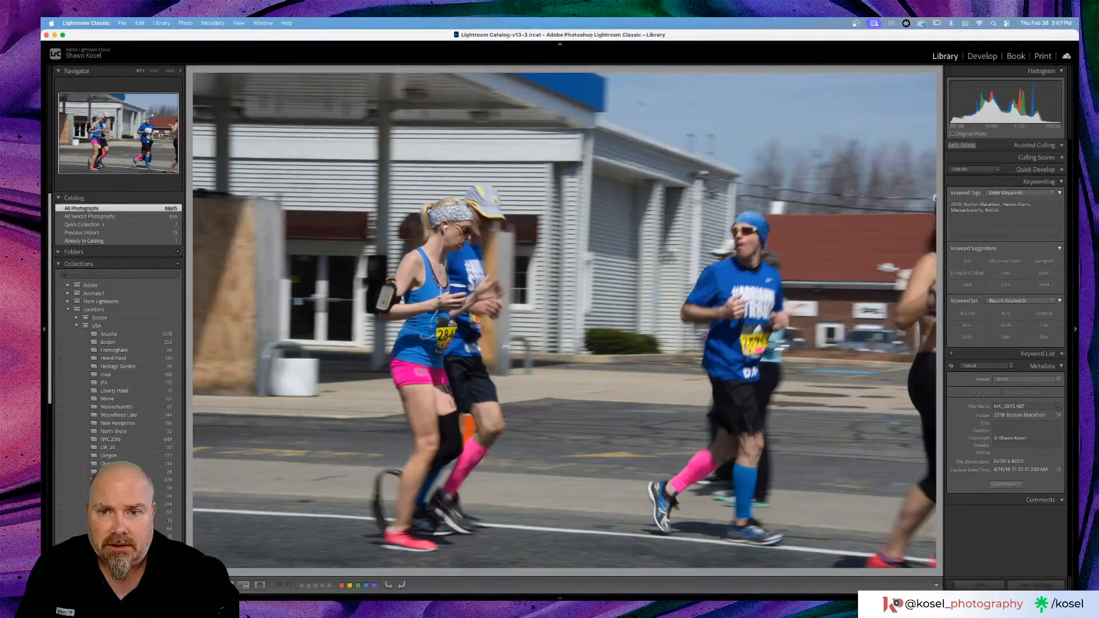
key("Right")
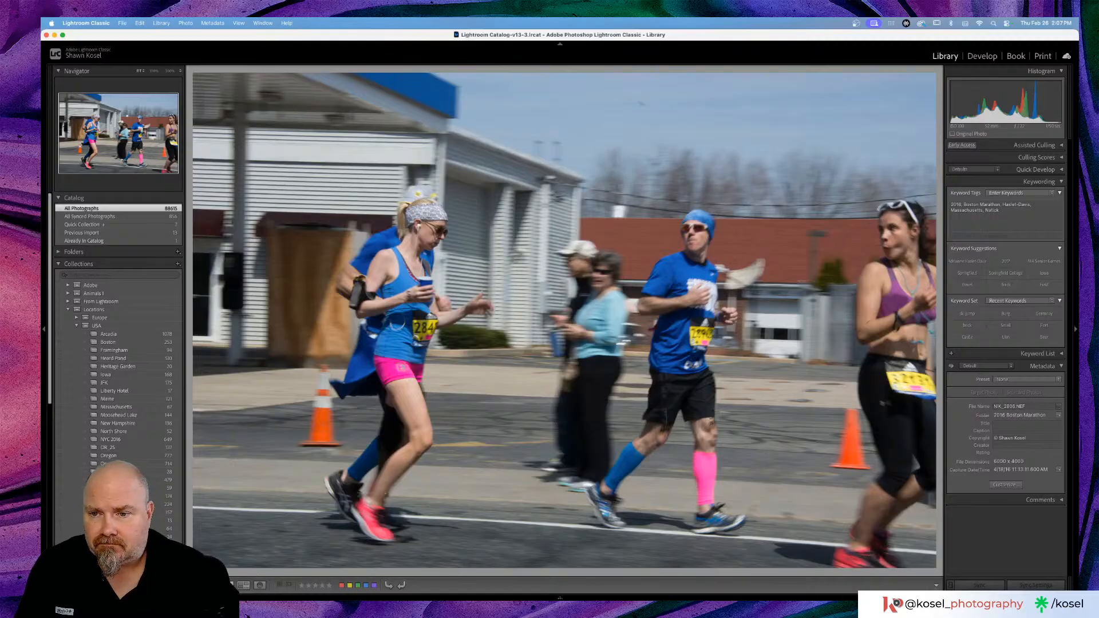
key("Left")
key("Left")
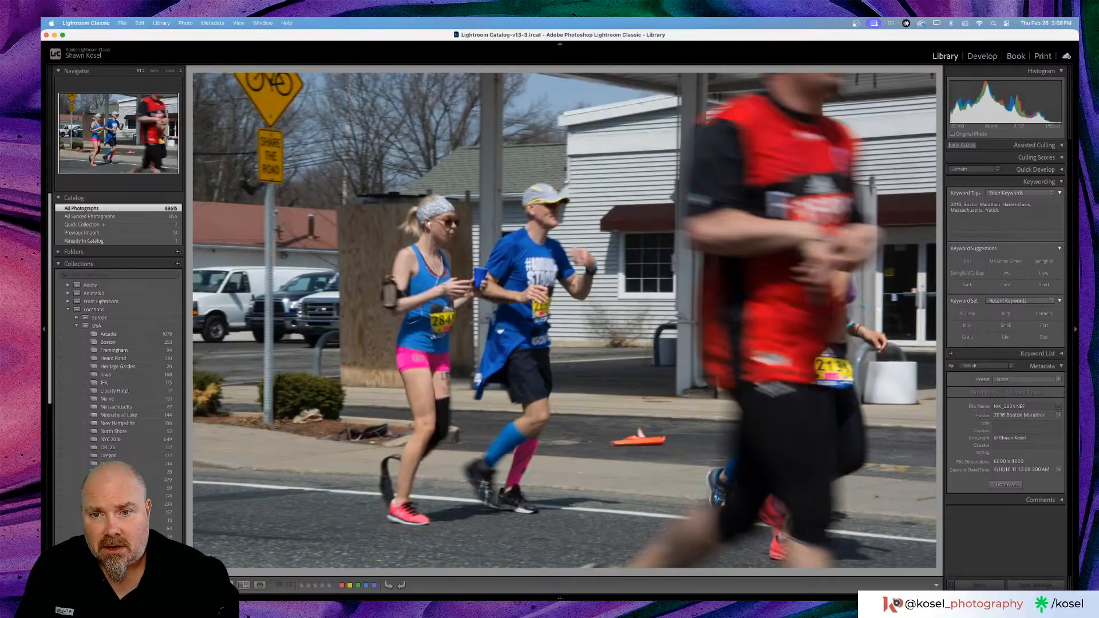
key("Right")
key("Left")
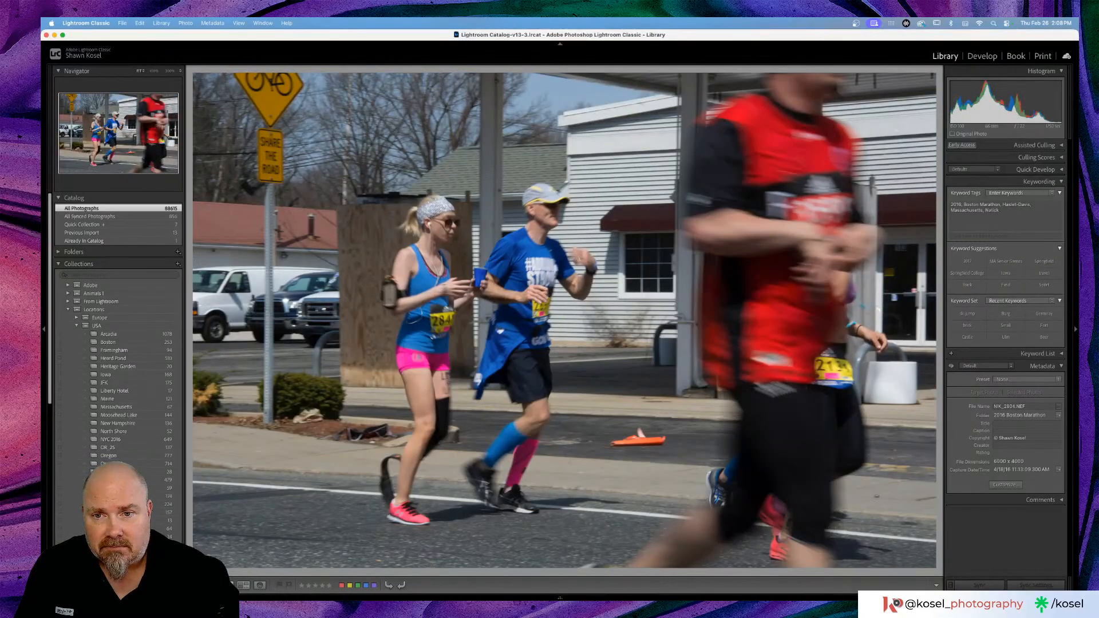
Step: Review the sequence forward to the portrait photo of the two runners, go back to the orange cones shot, and return to the grid
key("Right")
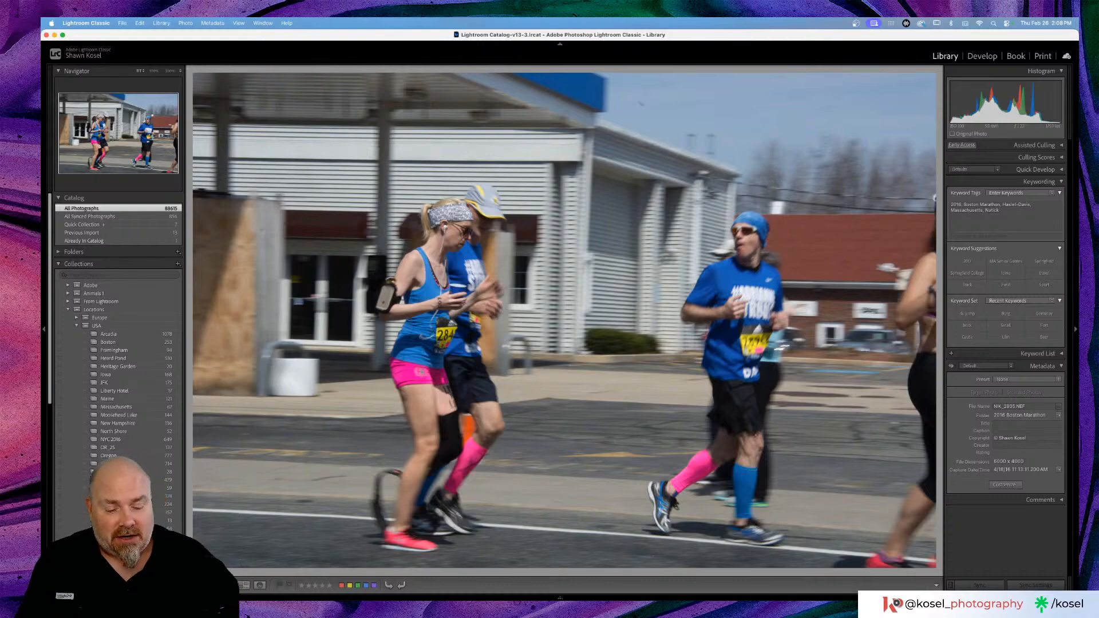
key("Right")
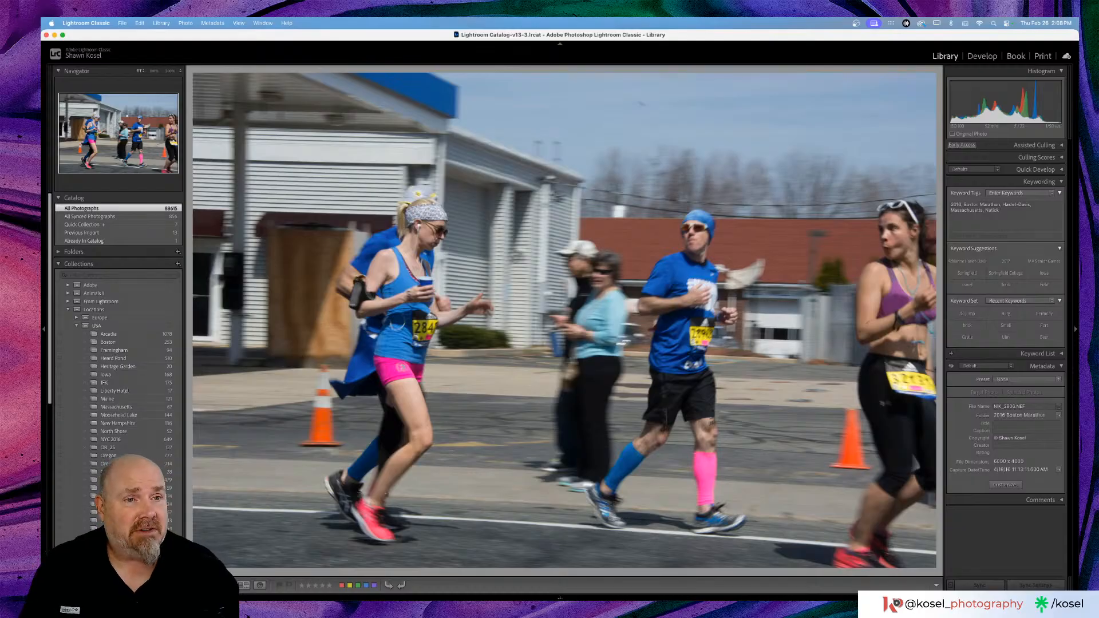
key("Right")
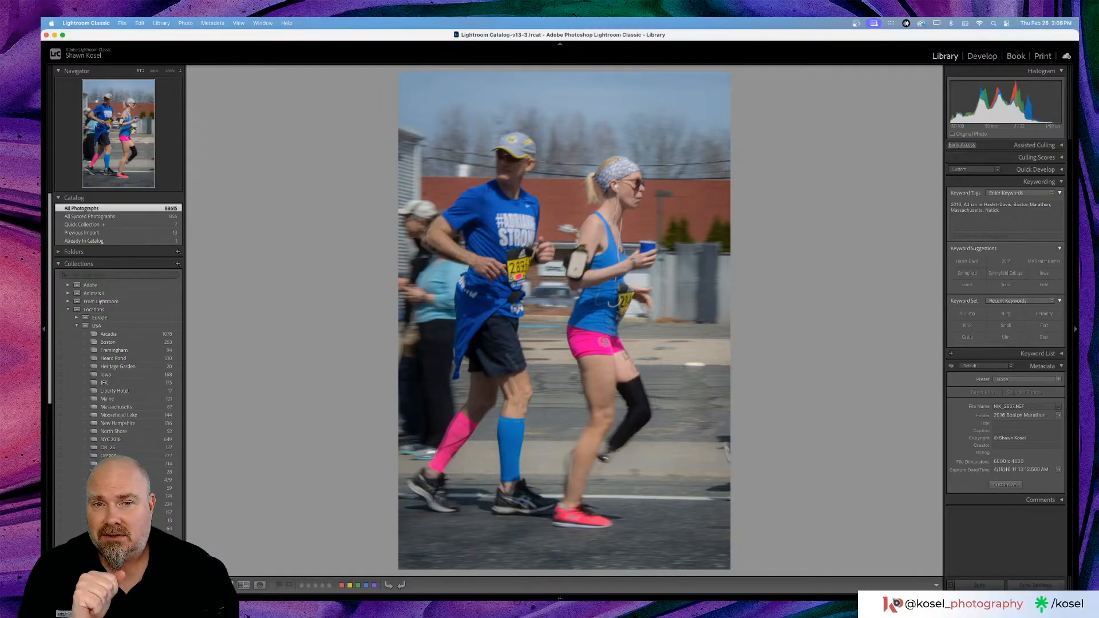
key("Right")
key("Left")
key("Left")
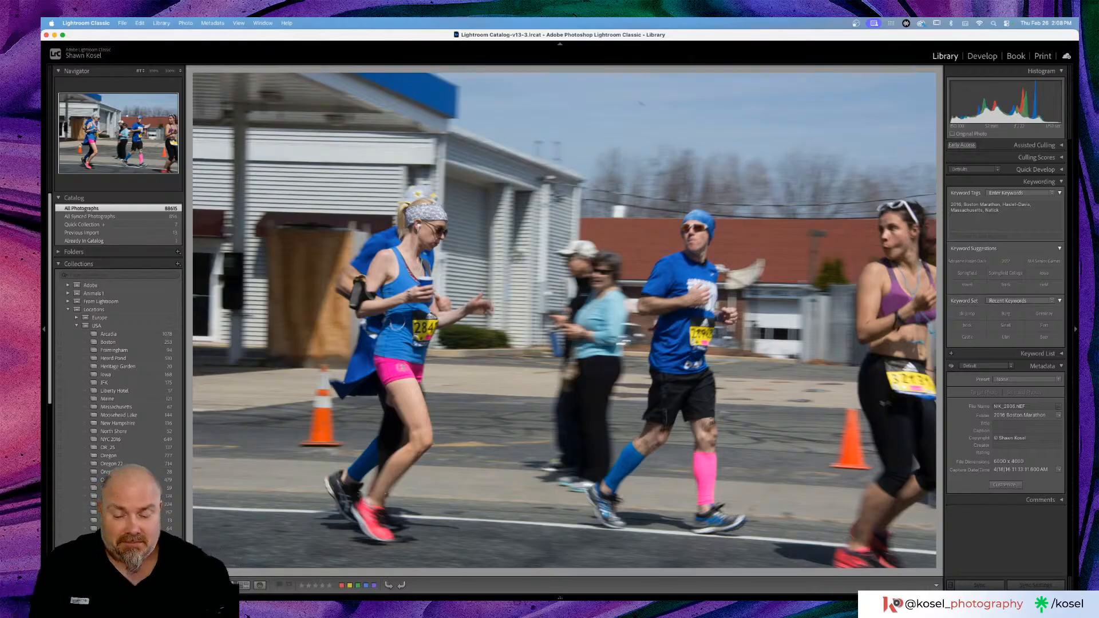
key("g")
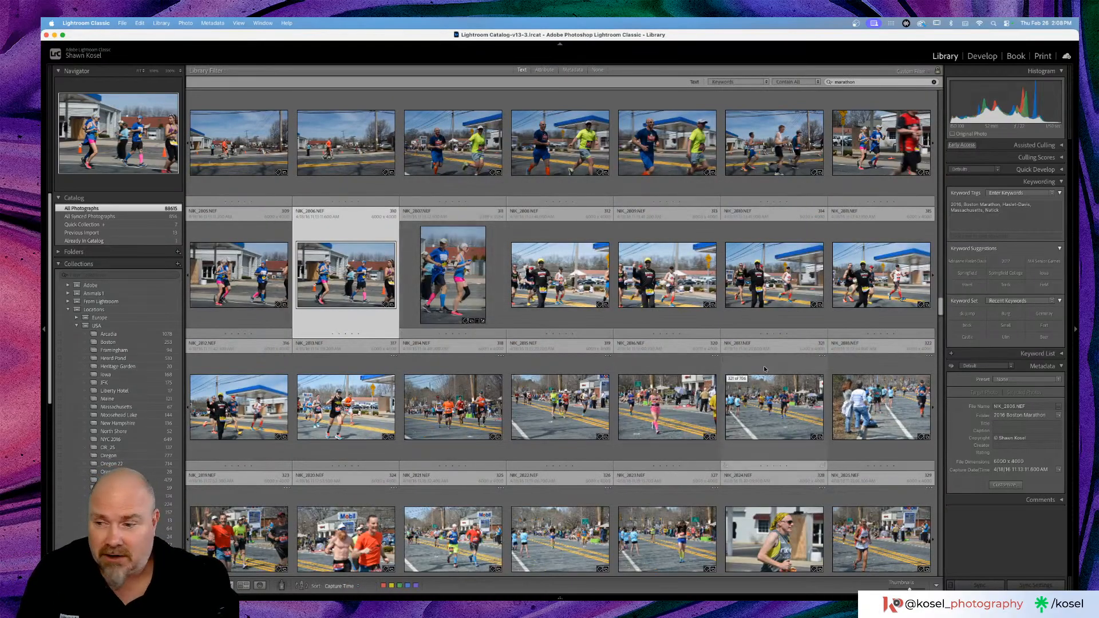
Step: View the photo of the woman in pink knee socks enlarged, return to the grid, and browse the street photos that follow
scroll(746, 361, "down", 2)
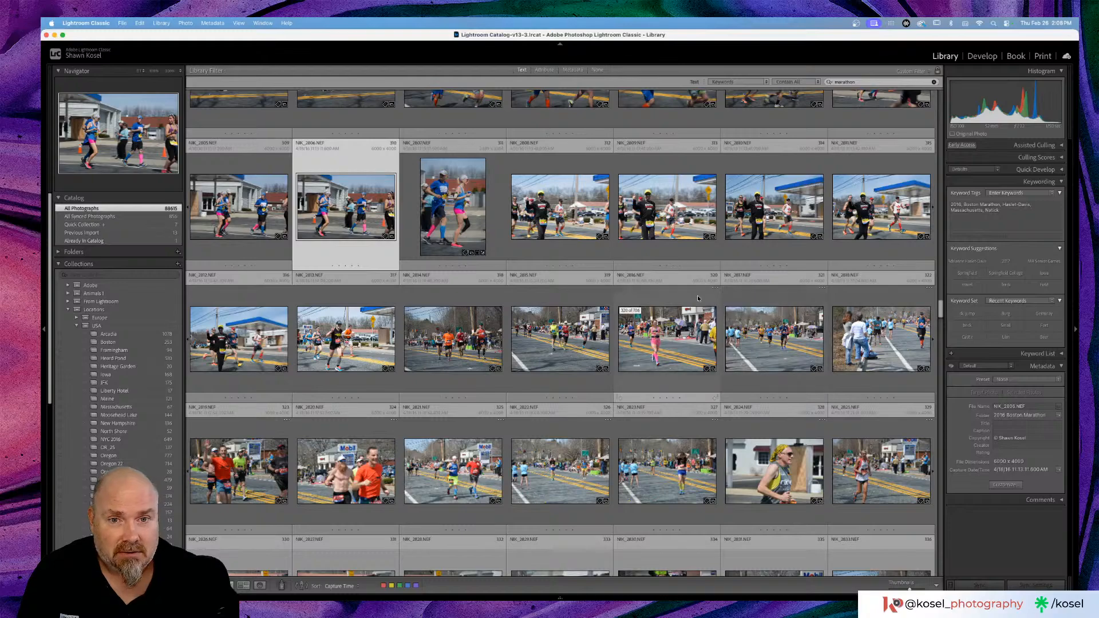
double_click(657, 339)
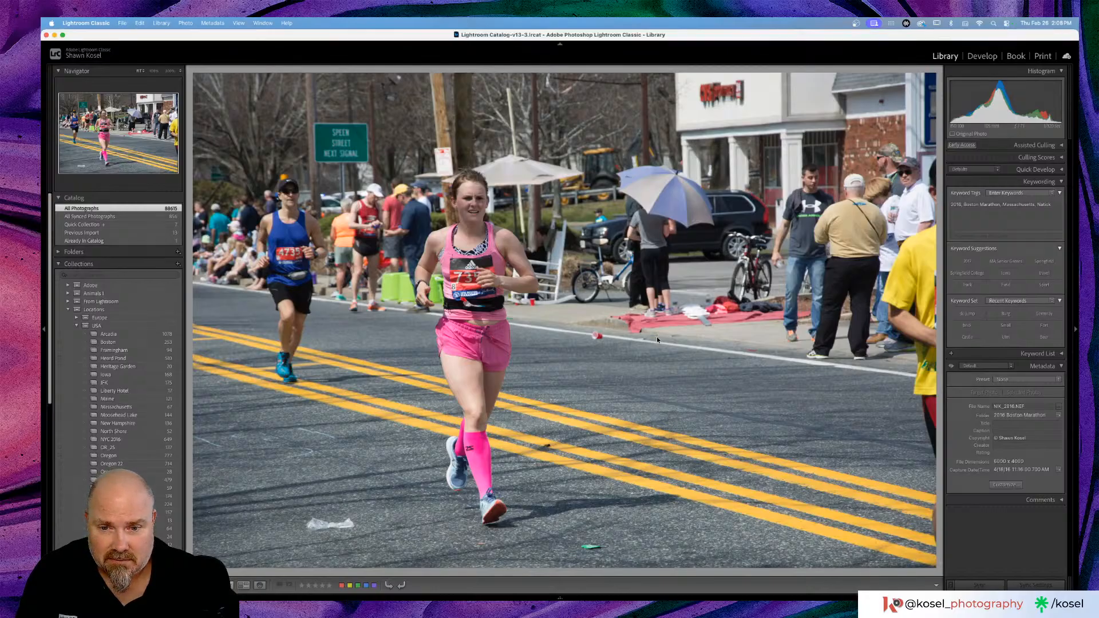
key("g")
scroll(657, 339, "down", 3)
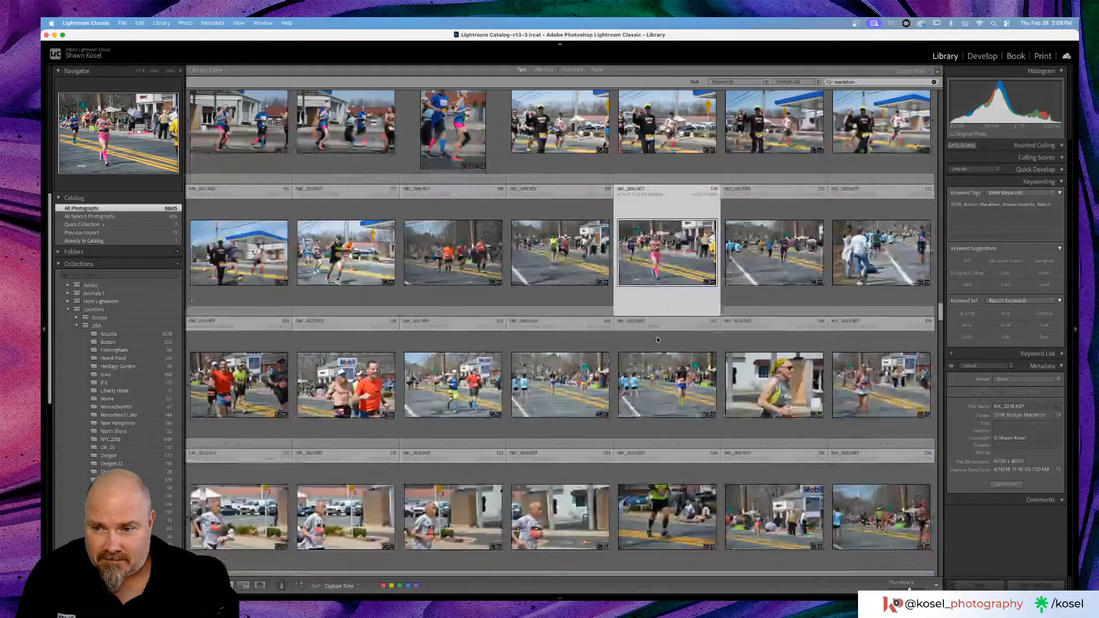
scroll(657, 339, "down", 2)
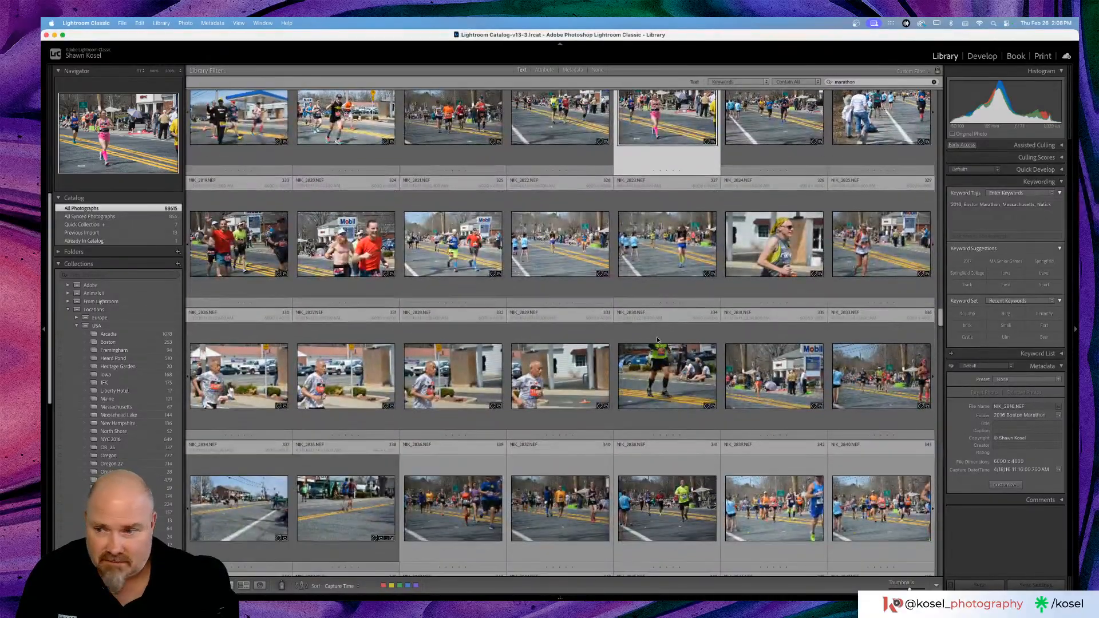
scroll(657, 338, "down", 1)
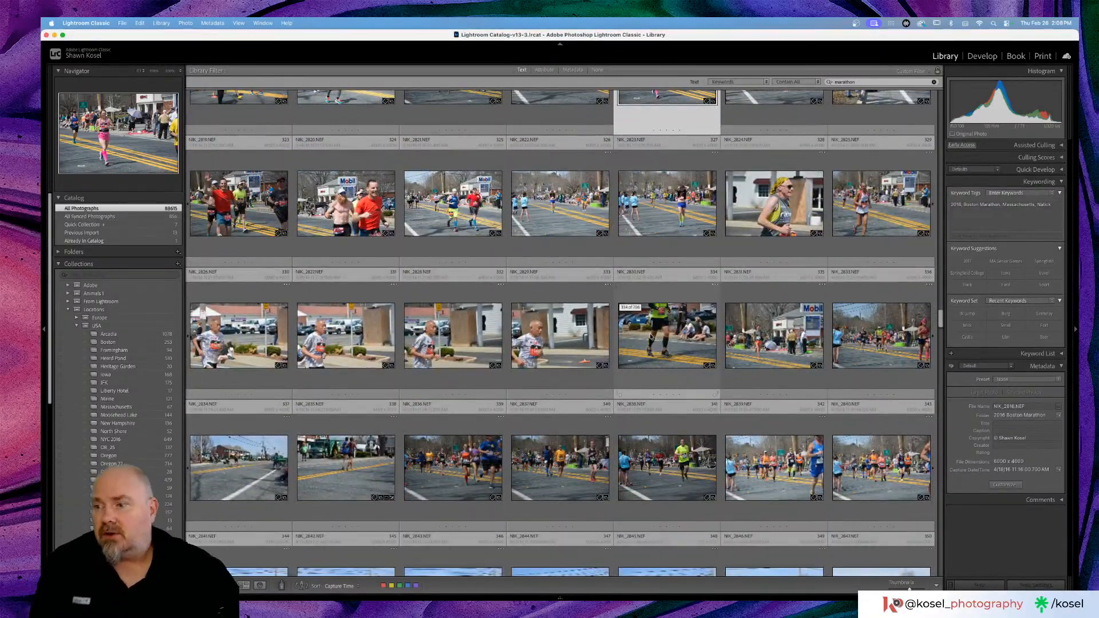
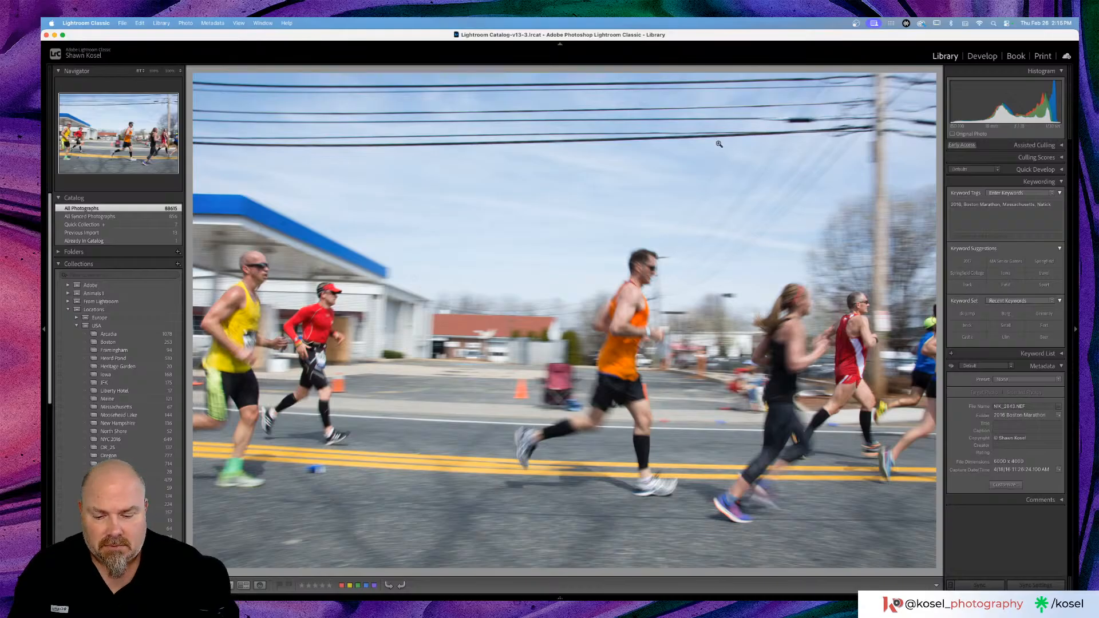
Step: Return to the grid from the gas station photo and select the crowd photo with the runner in pink socks beside the white road line
key("g")
scroll(713, 223, "down", 2)
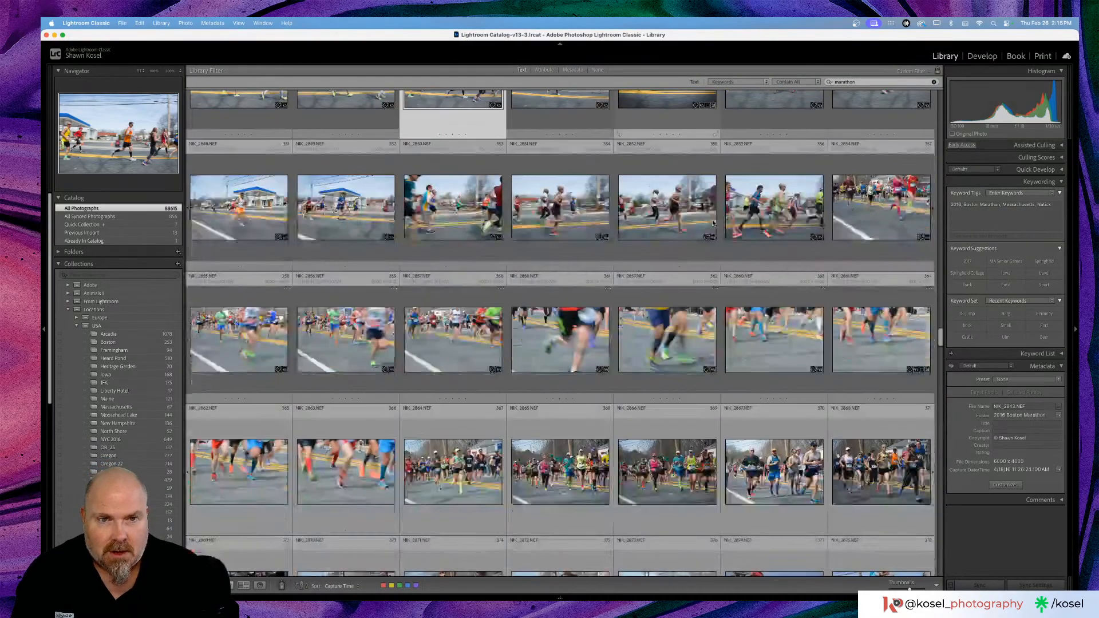
left_click(868, 197)
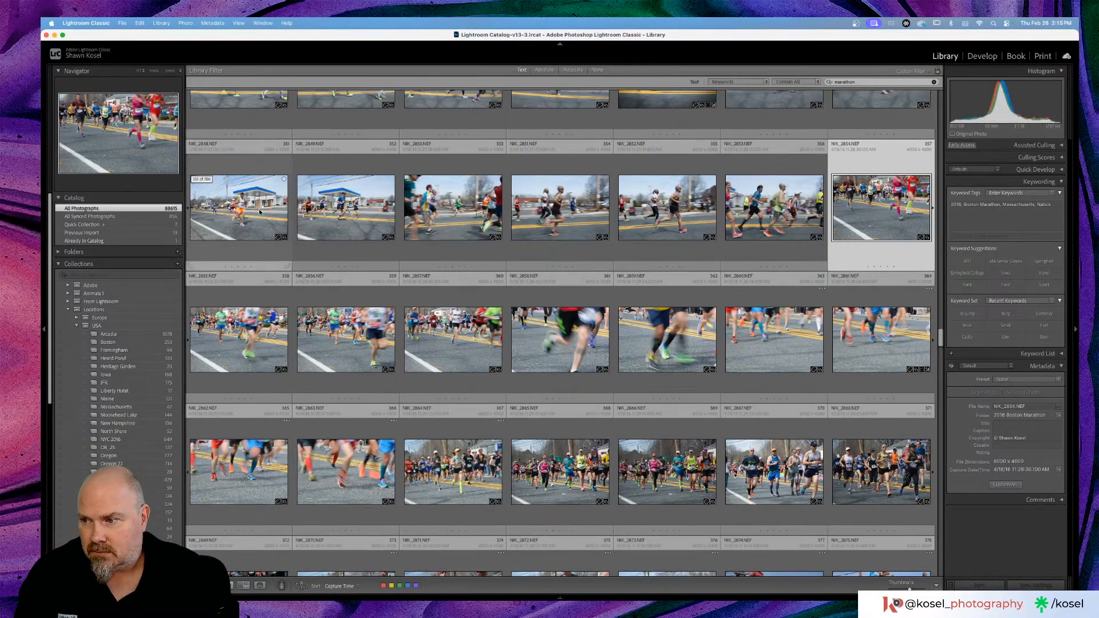
Step: View the photo of the runner in orange shorts by the gas station enlarged, and return to the grid
double_click(259, 211)
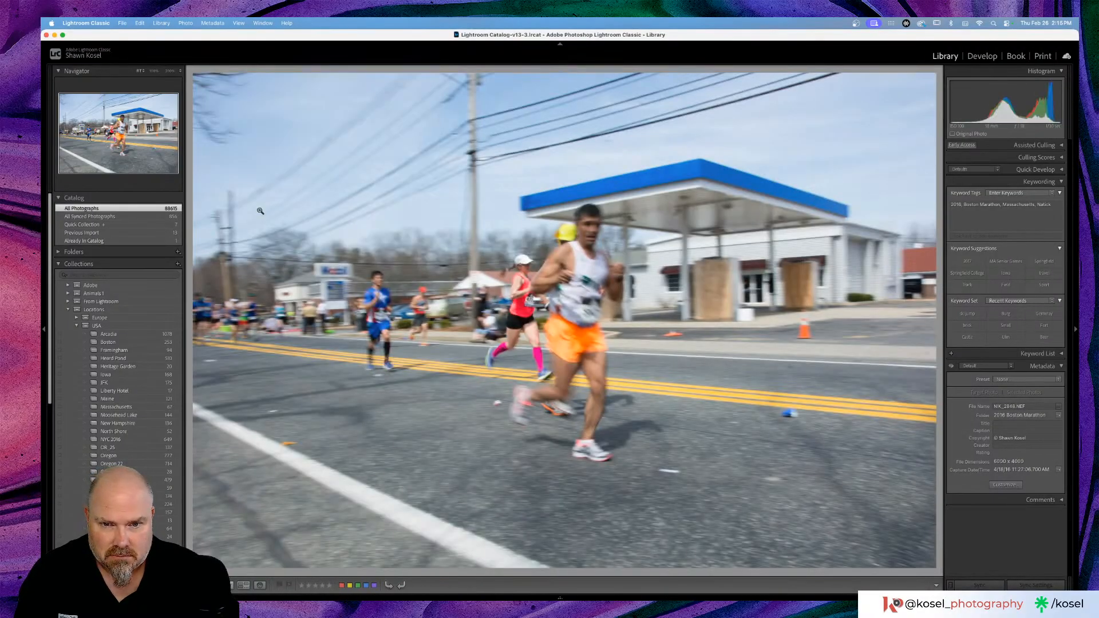
key("g")
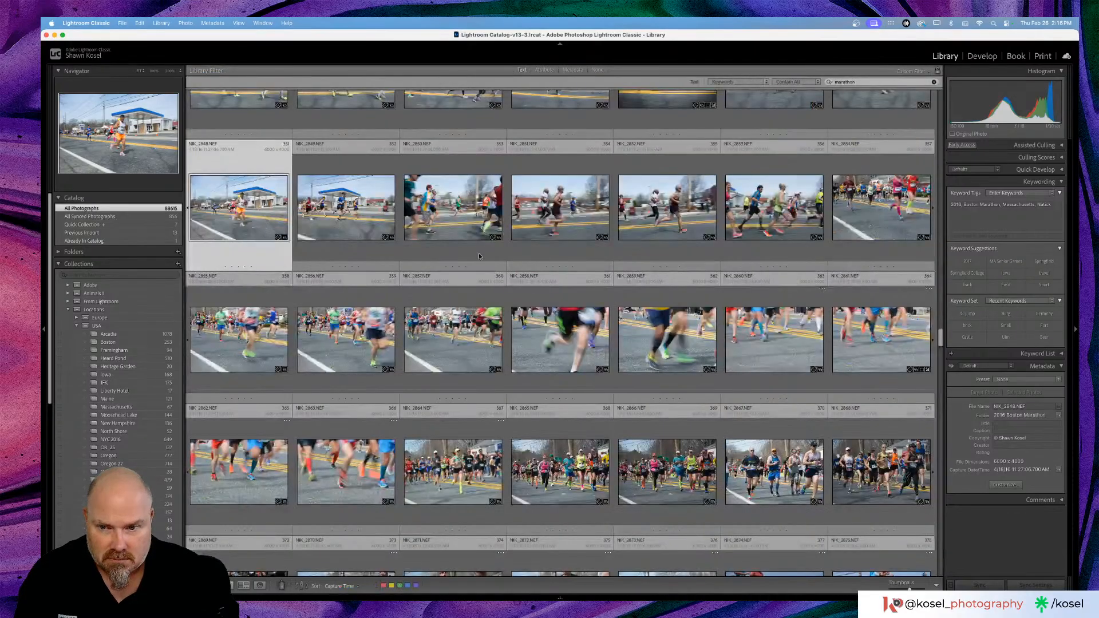
Step: Enlarge the crowd photo with the Mobil sign from further down the grid, and advance to the following photo
scroll(261, 212, "down", 5)
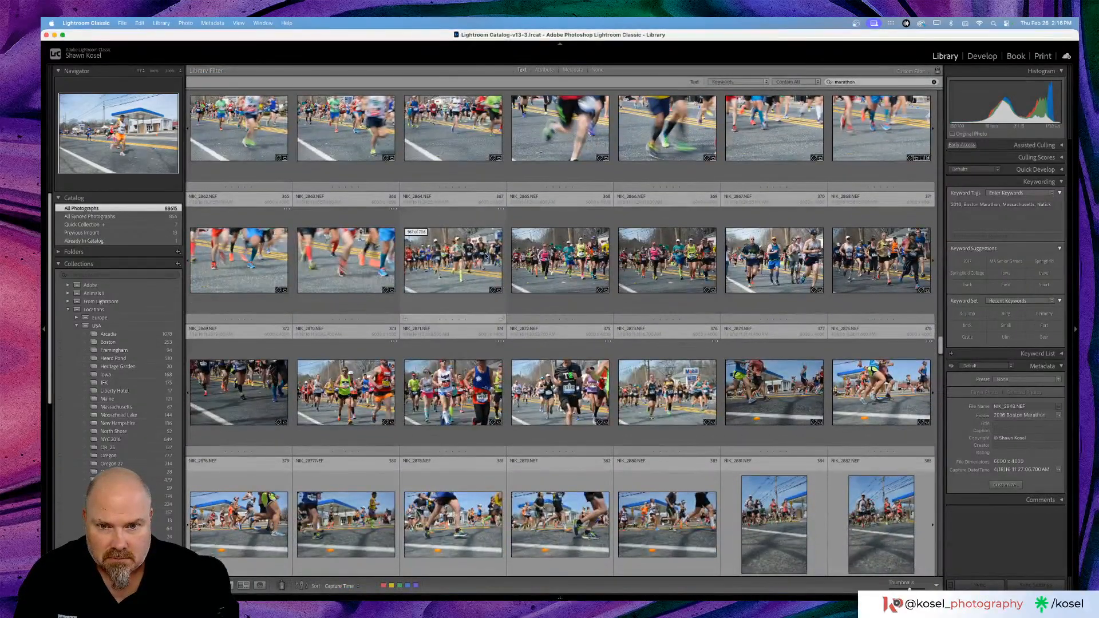
scroll(485, 255, "down", 1)
scroll(486, 256, "down", 2)
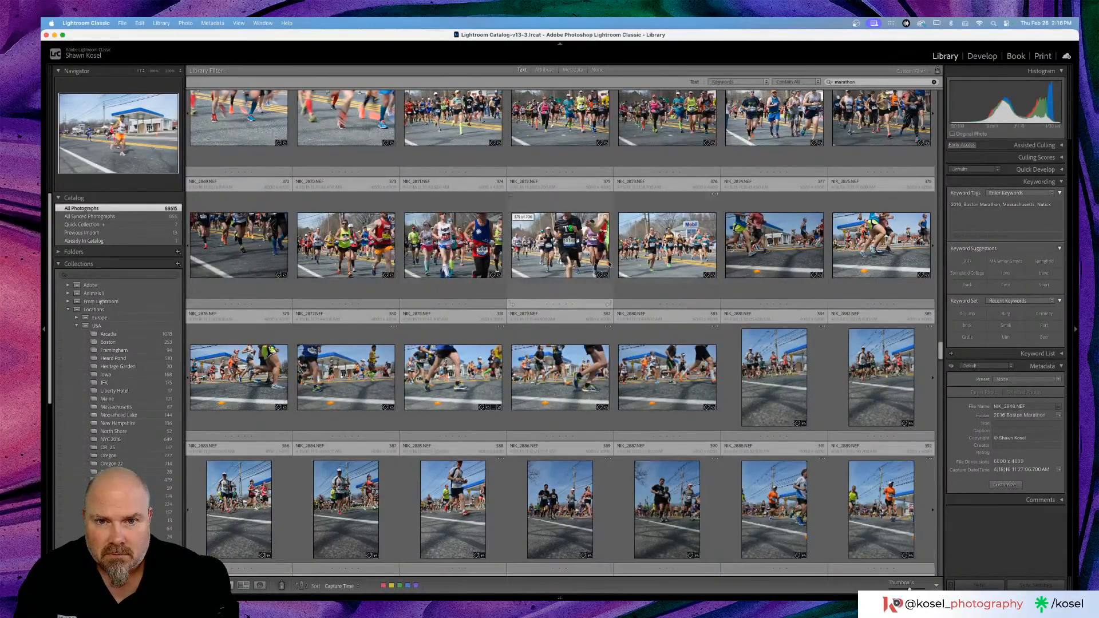
left_click(668, 259)
double_click(668, 259)
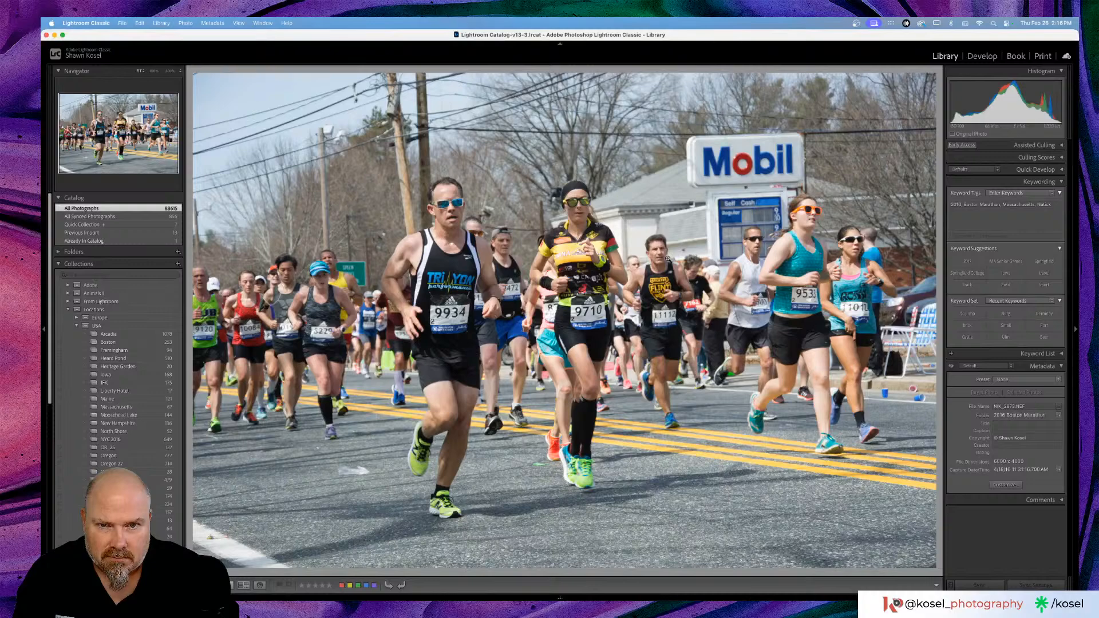
key("Right")
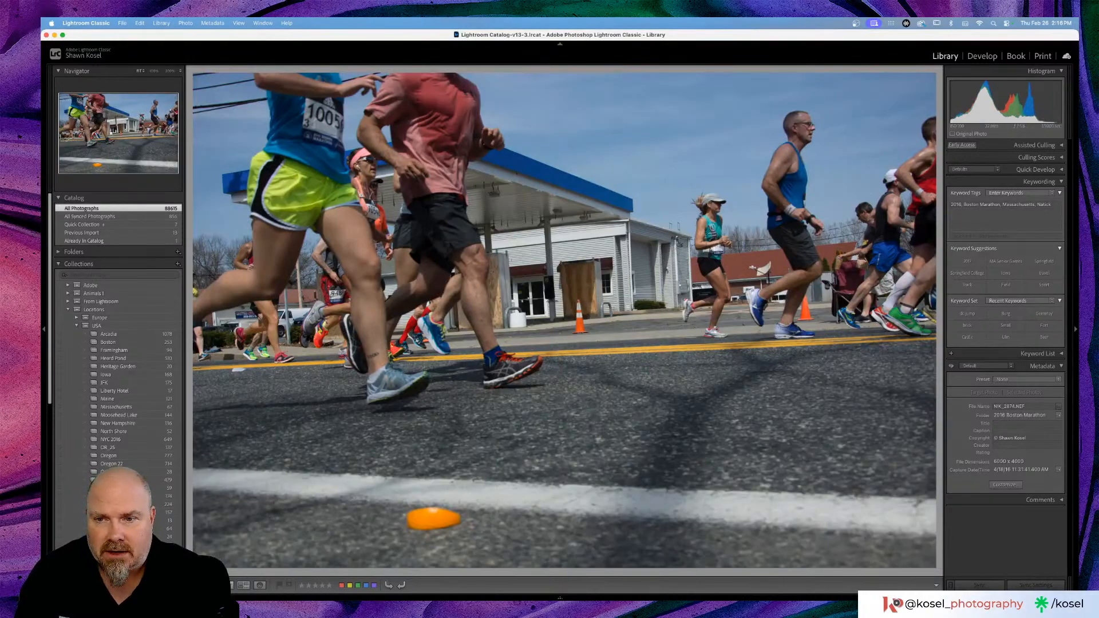
Step: Go to the next marathon photo and inspect the foreground runner's shoe and the area around the ankle close up
key("Right")
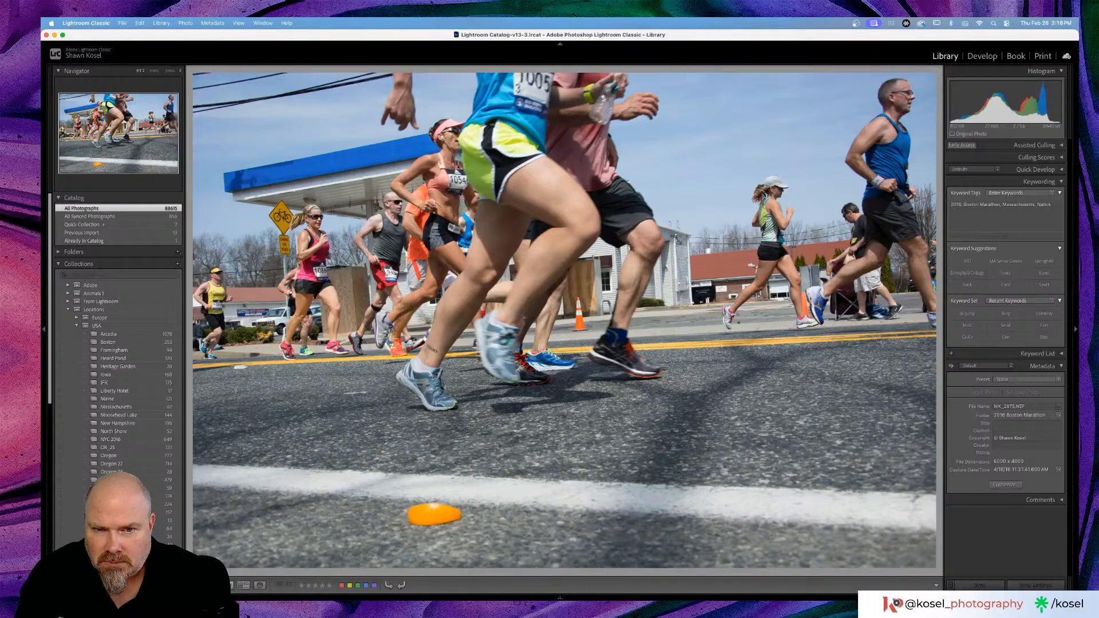
left_click(430, 390)
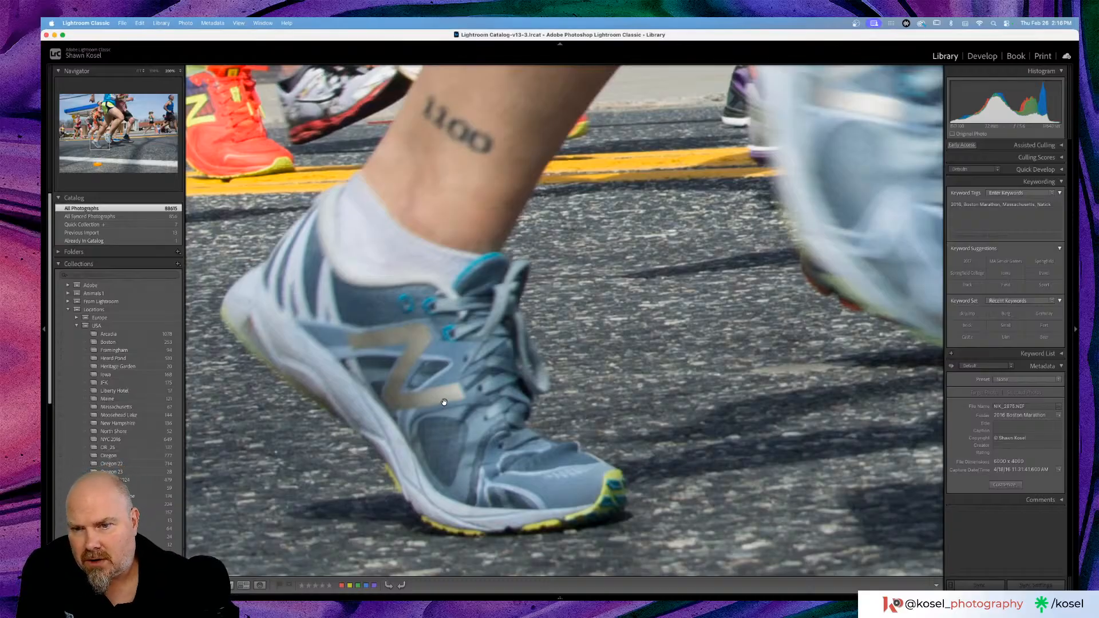
left_click(444, 402)
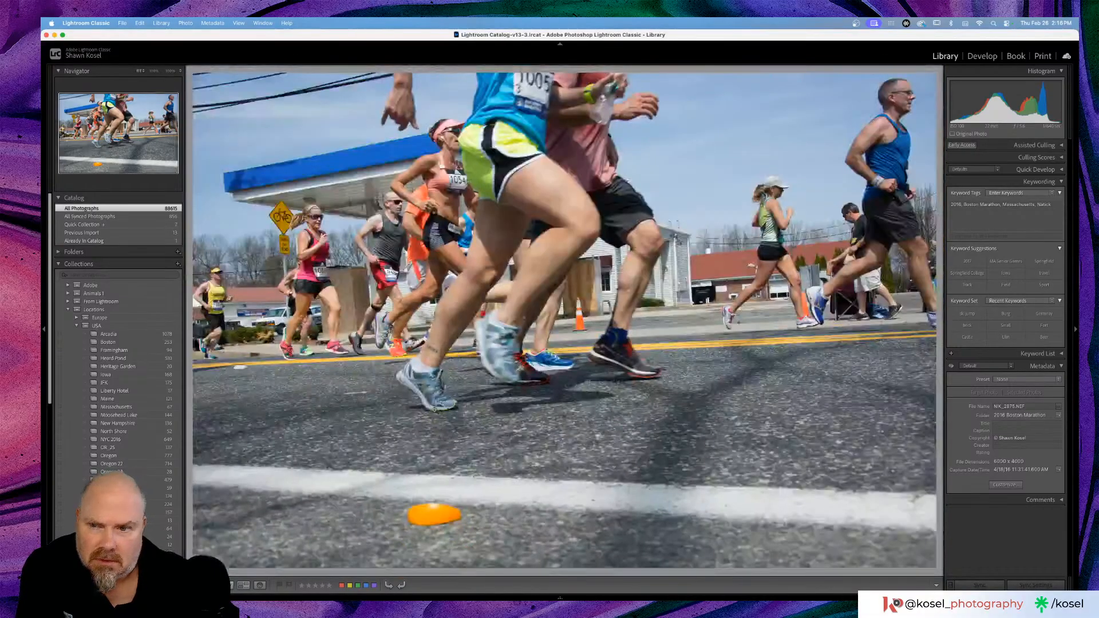
left_click(395, 341)
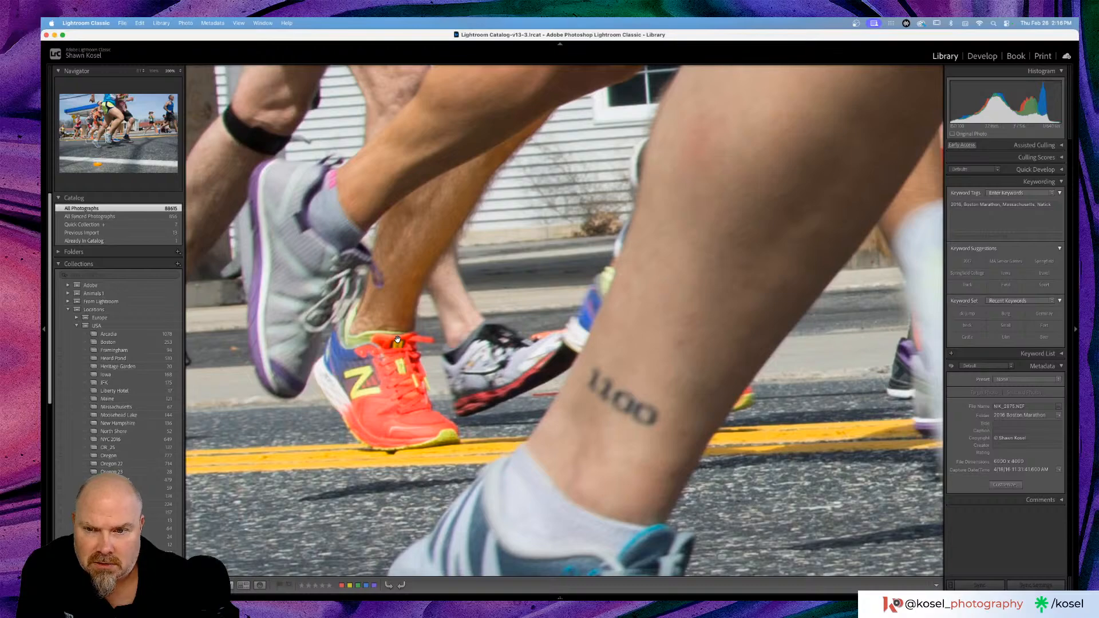
left_click(398, 339)
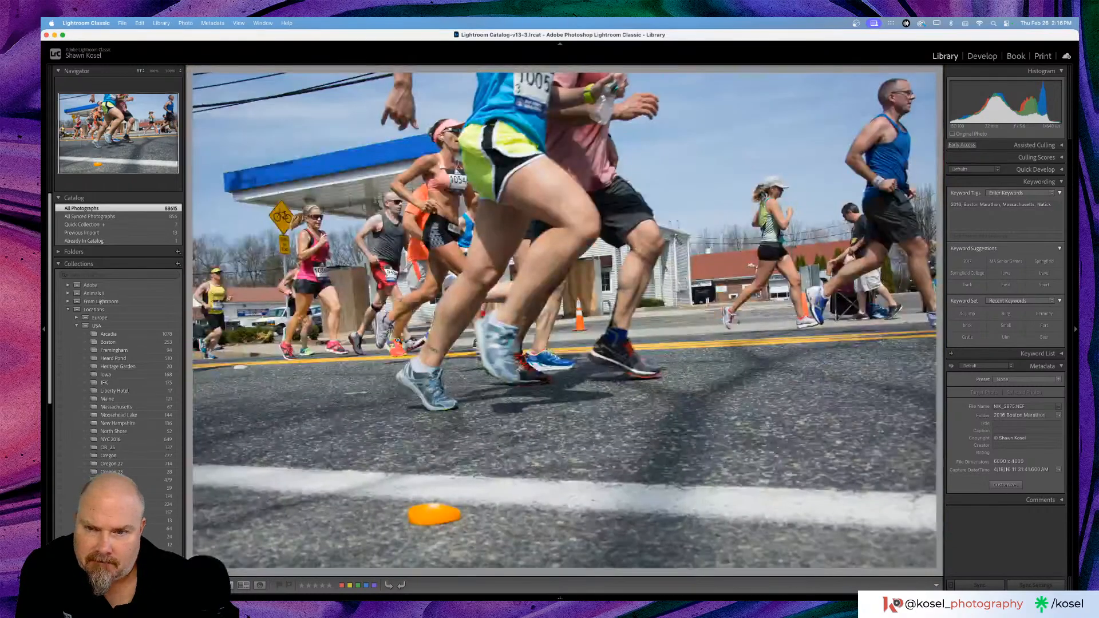
Step: Look through the following photos up to NIK_2880.NEF, examining the orange object on the road close up, and return to the grid
key("Right")
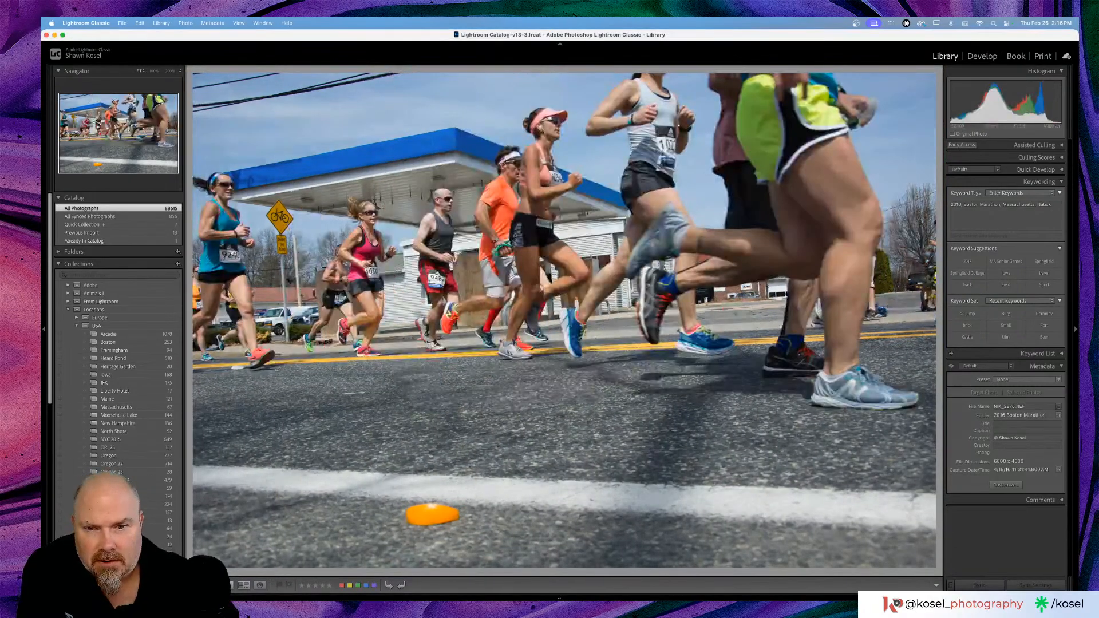
key("Right")
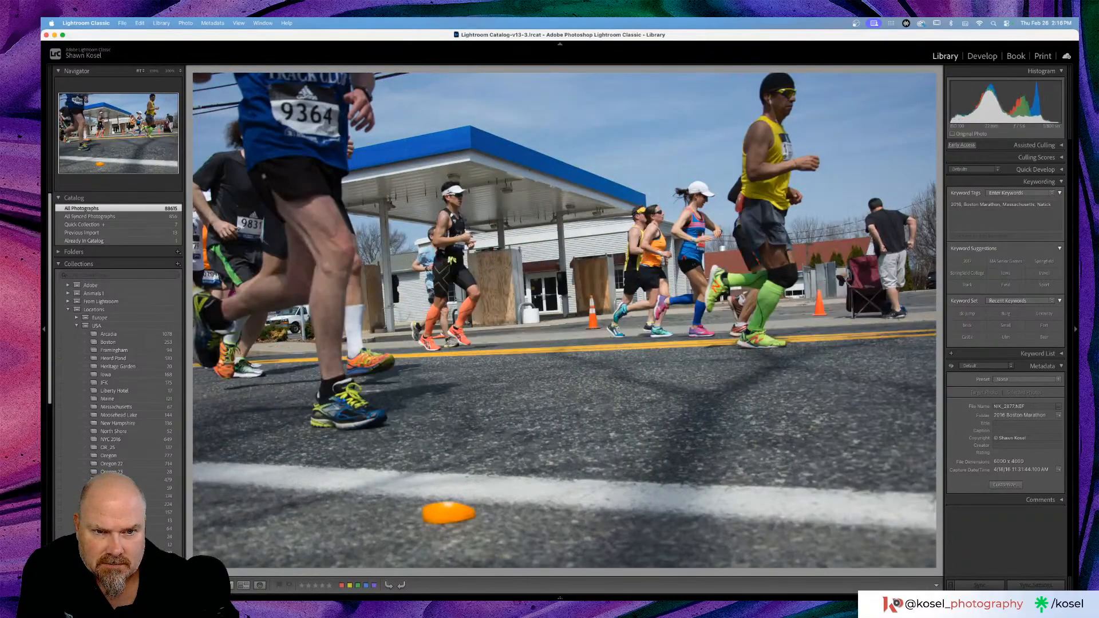
key("Right")
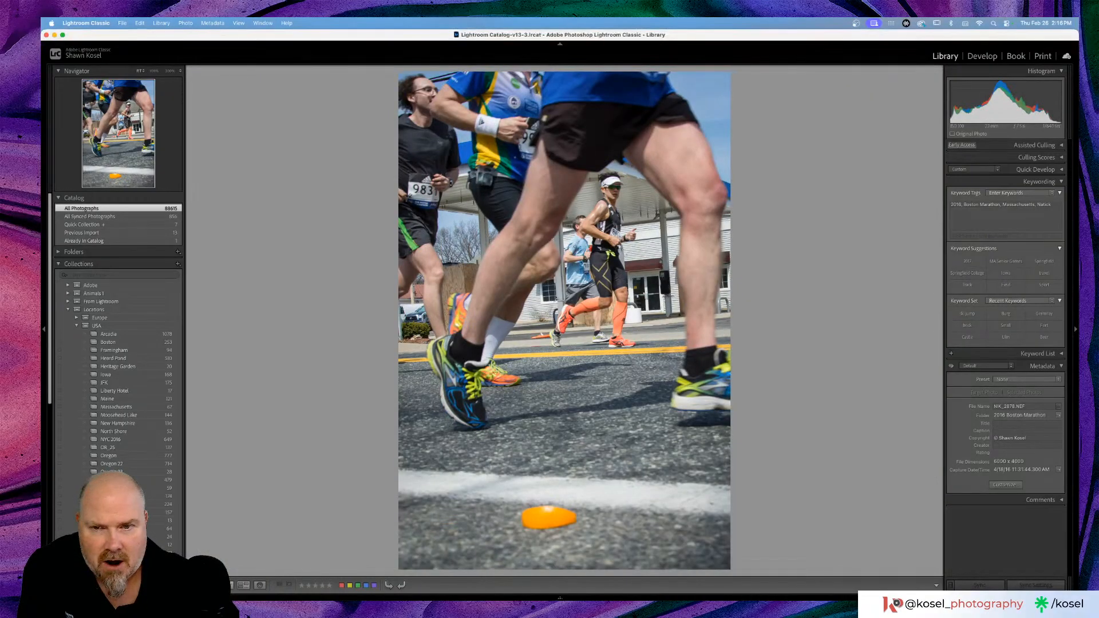
key("Right")
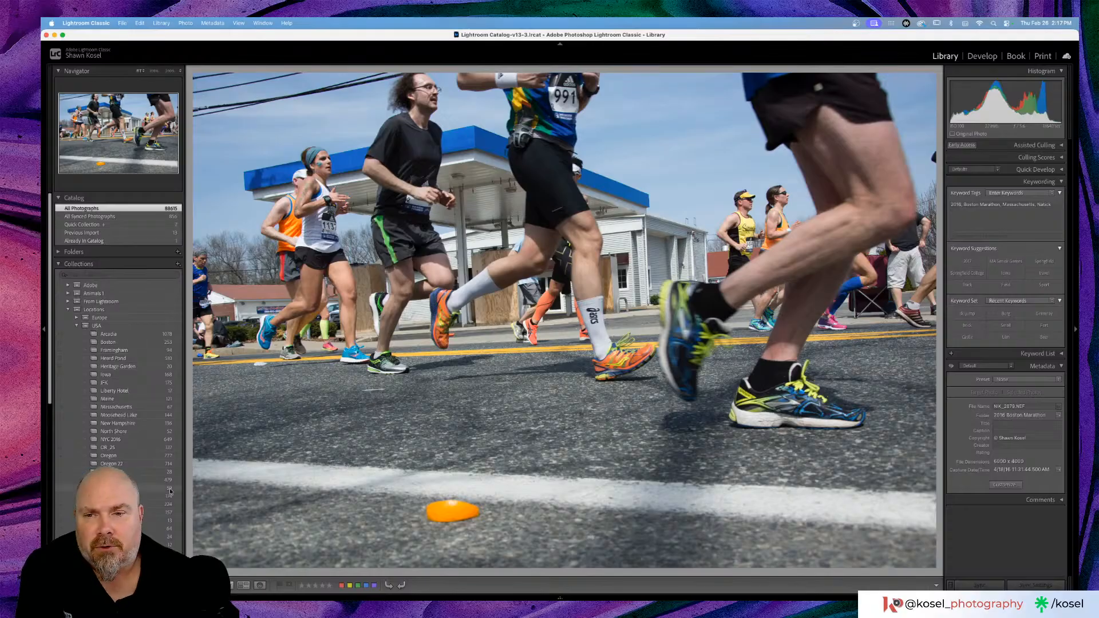
left_click(458, 526)
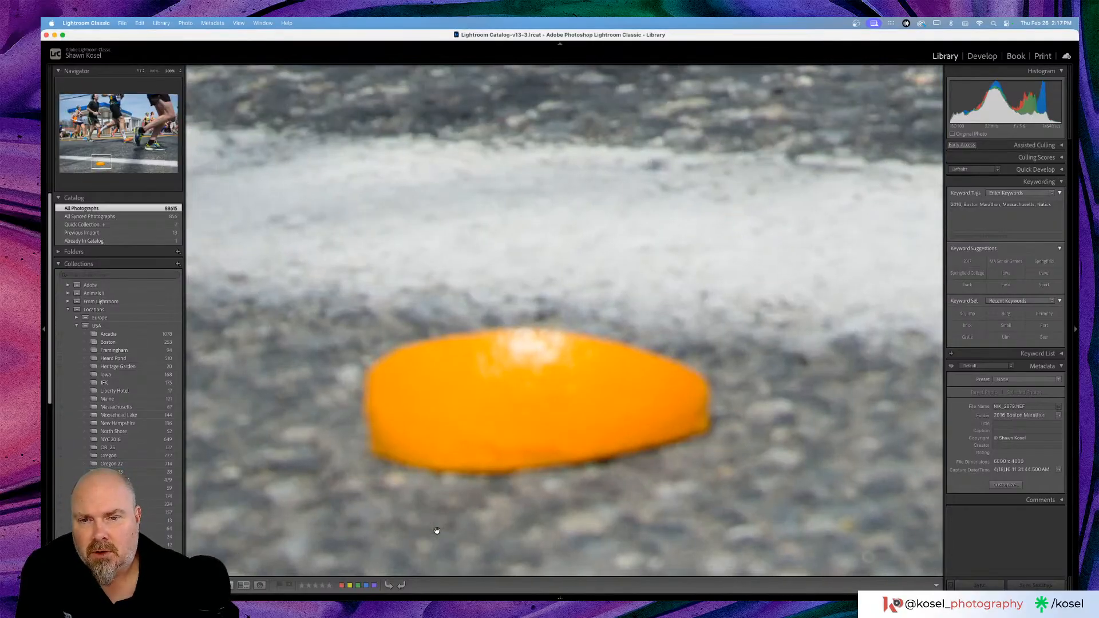
left_click(437, 531)
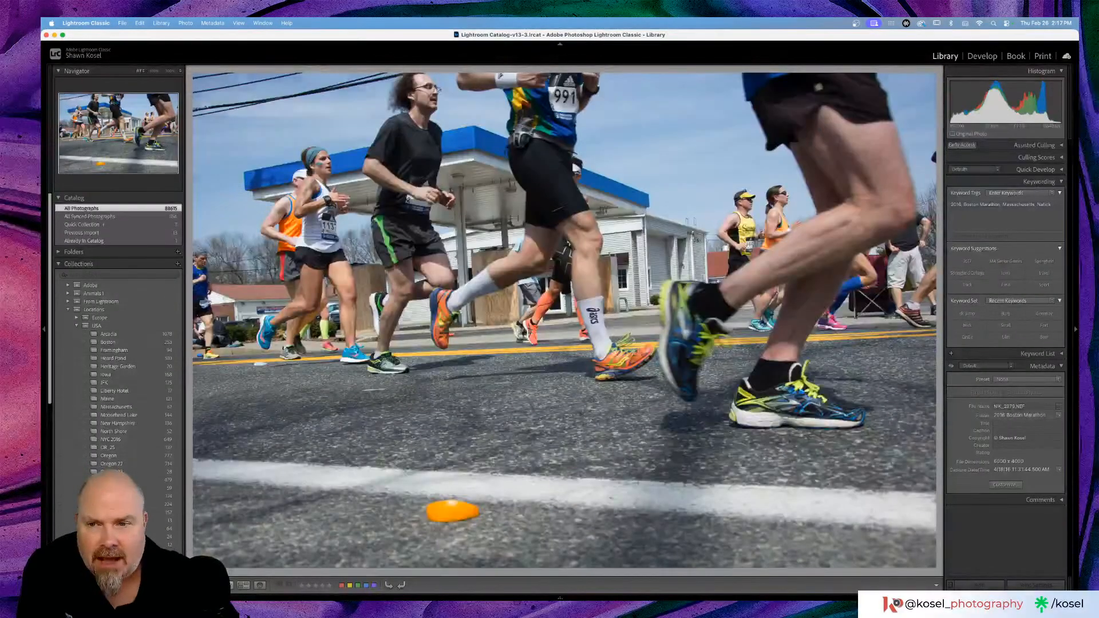
key("Right")
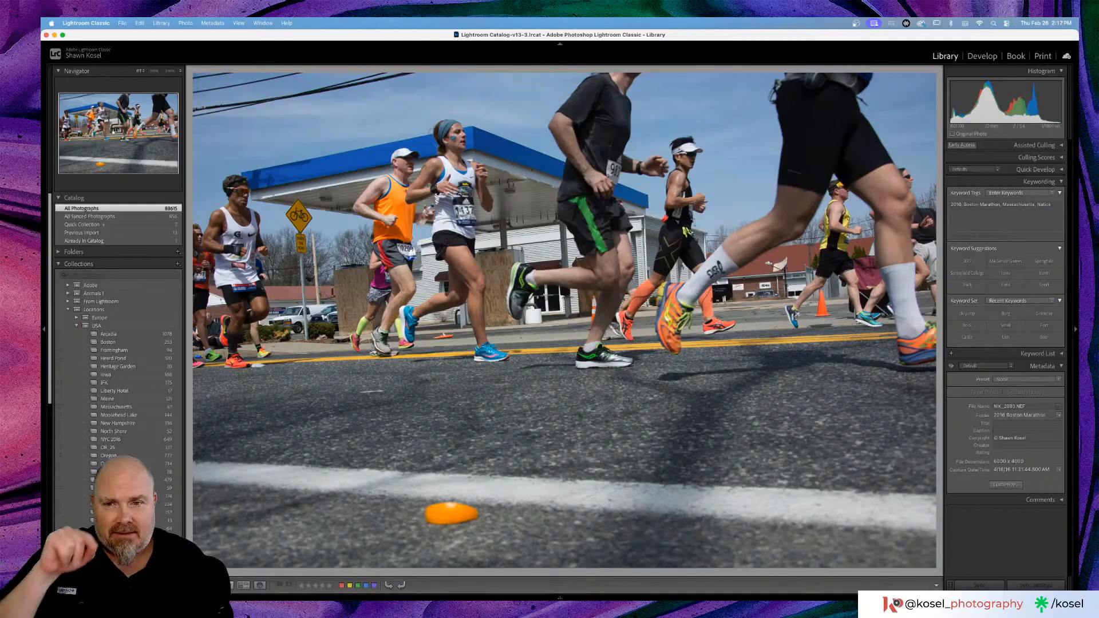
key("g")
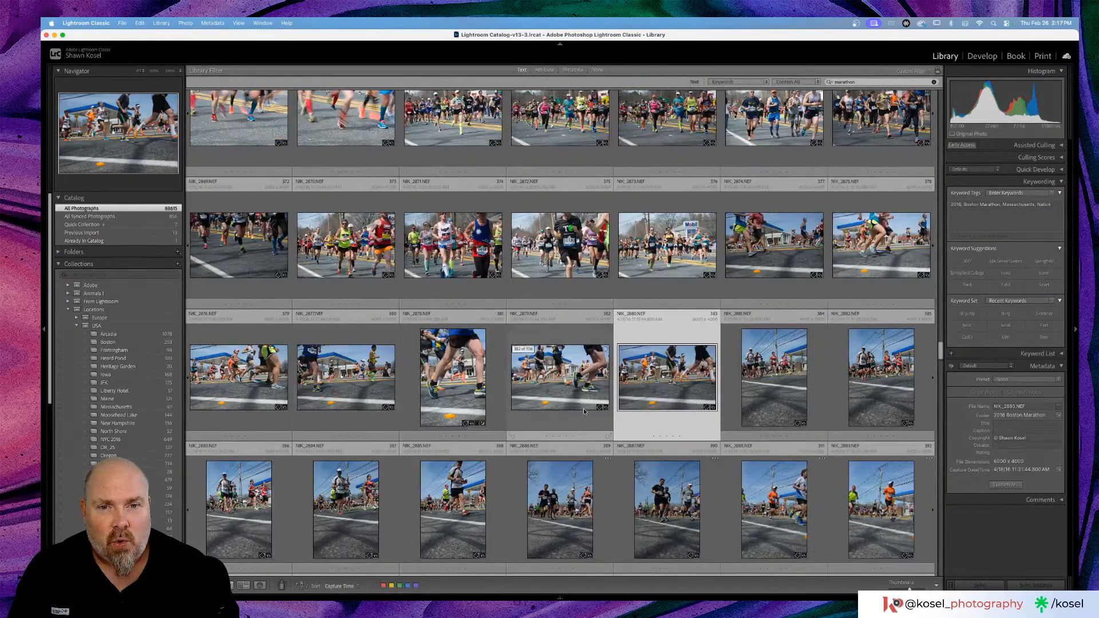
Step: Reopen NIK_2874.NEF at full size, review the sequence through NIK_2877.NEF, and return to the grid
double_click(784, 248)
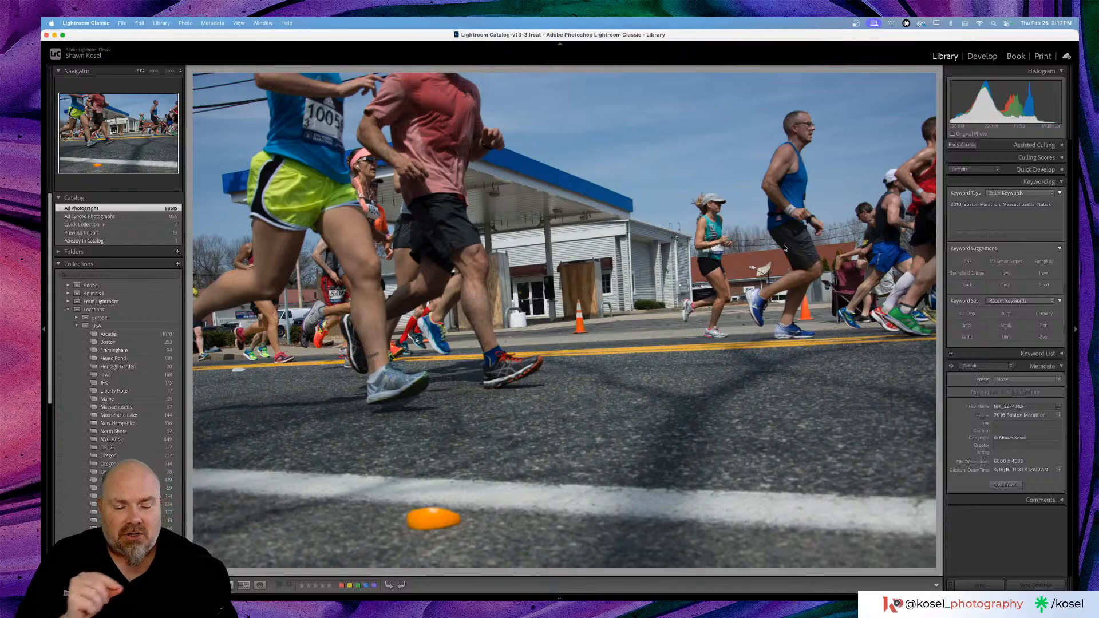
key("Right")
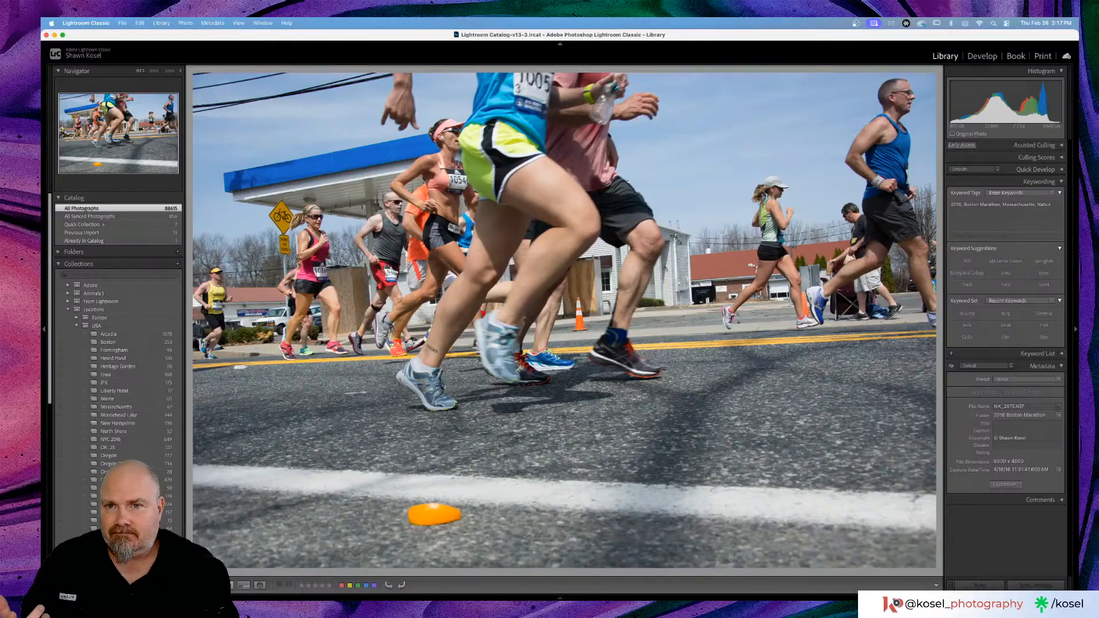
key("Right")
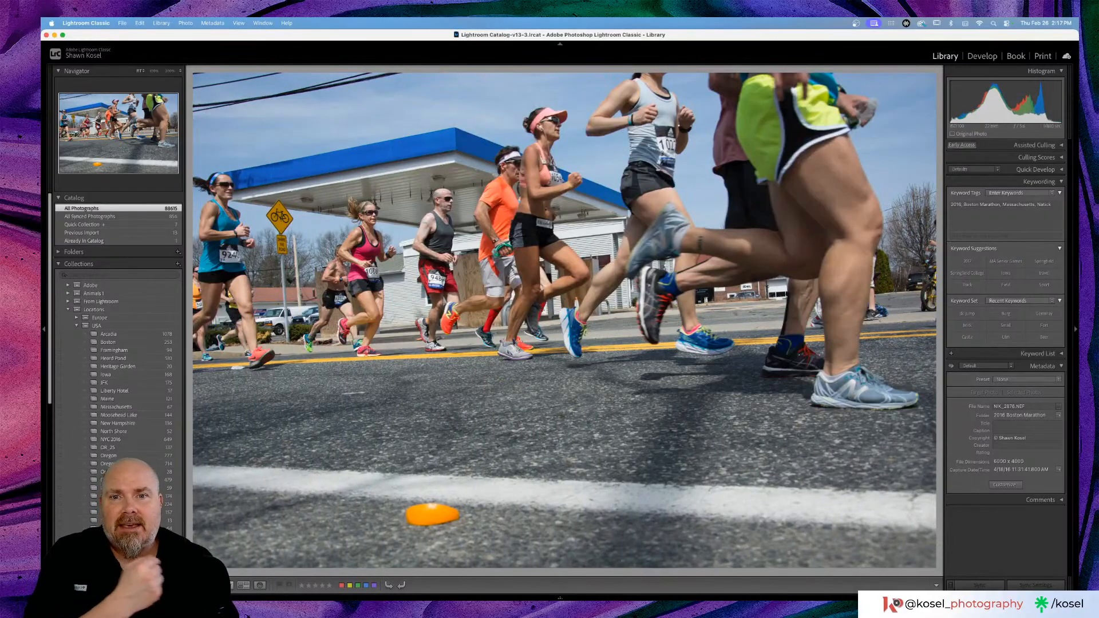
key("Right")
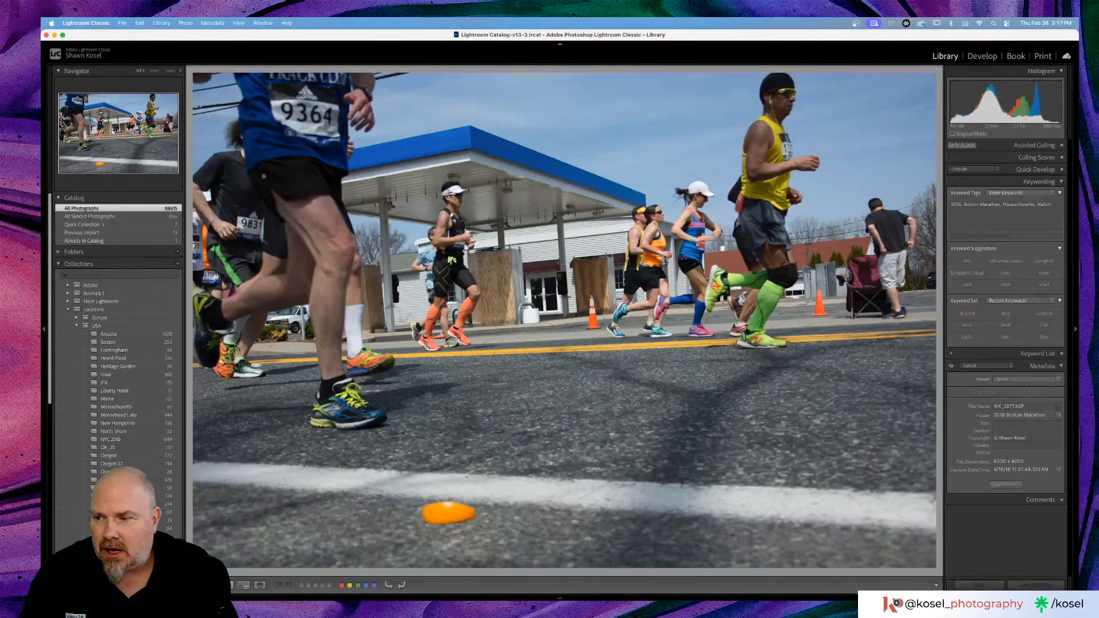
key("g")
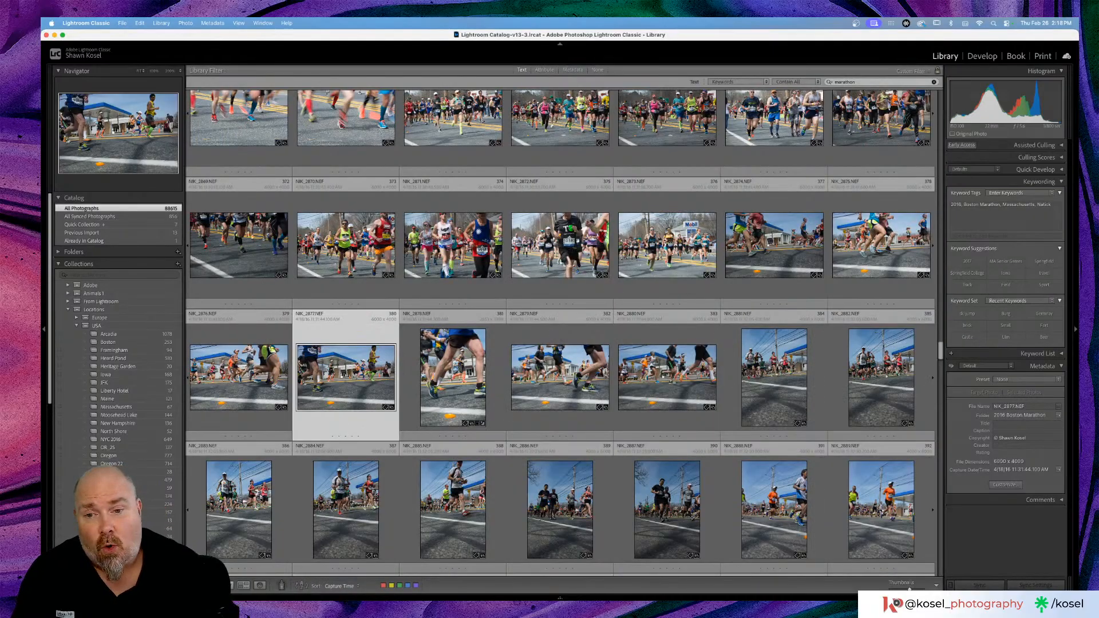
Step: View the portrait shot of the runner in the white shirt and red shoes at full size, and return to the grid
scroll(810, 250, "down", 3)
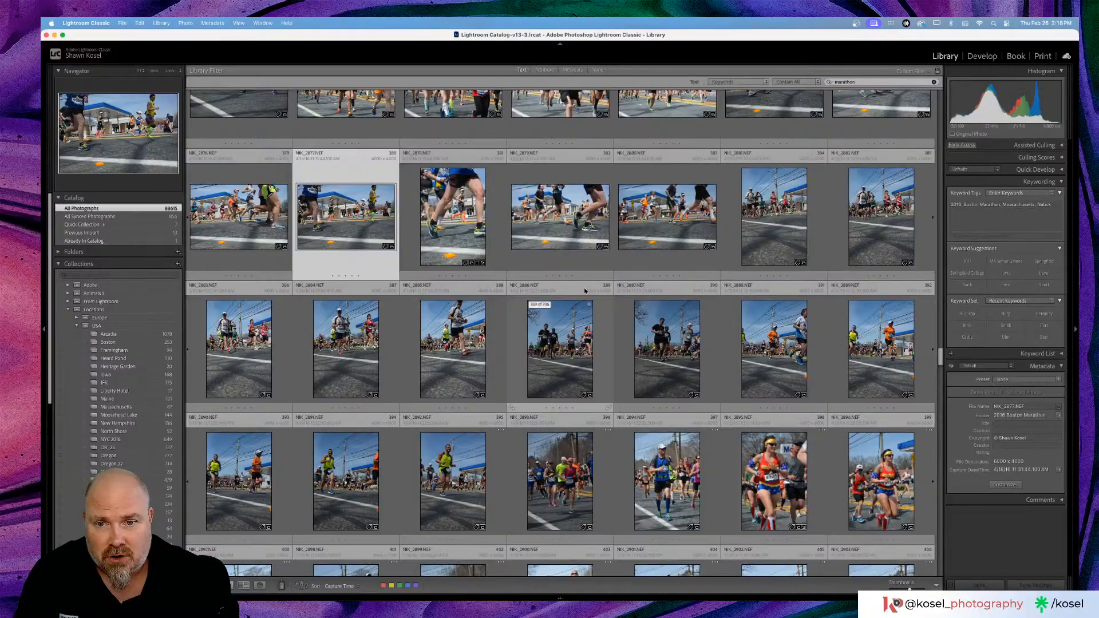
double_click(448, 344)
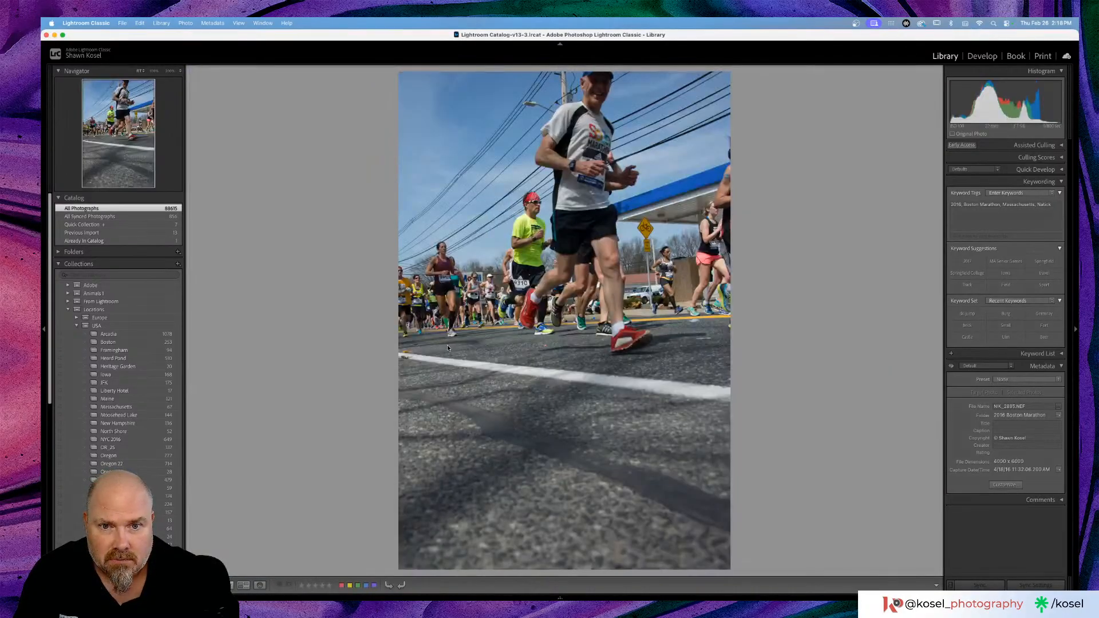
double_click(448, 345)
Step: Open NIK_2894.NEF, examine the front runner's face close up, and return to the grid
scroll(457, 347, "down", 4)
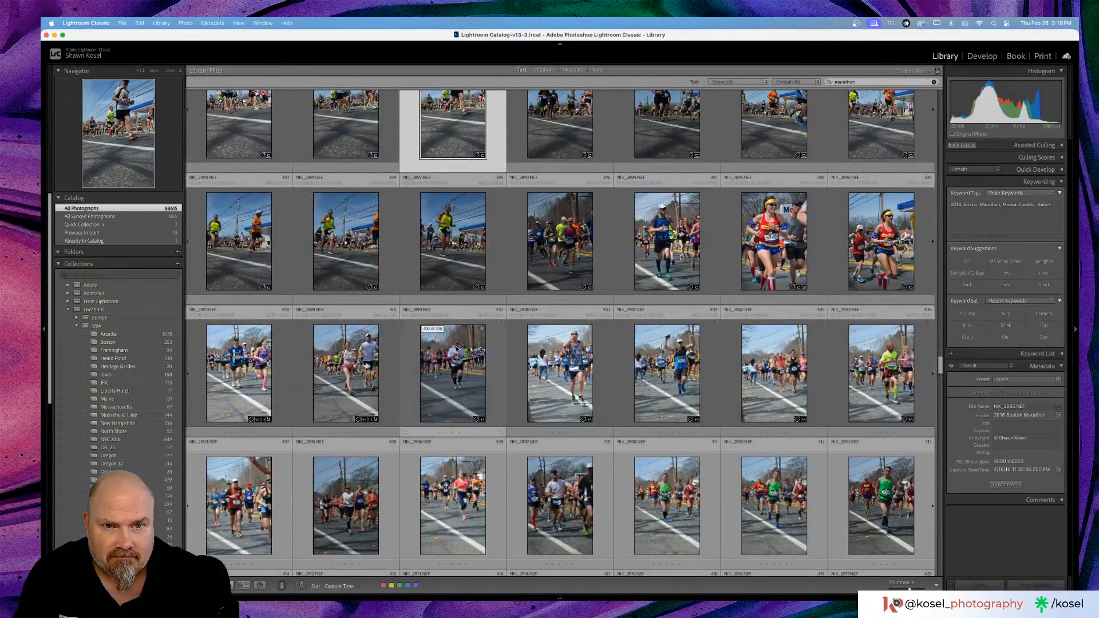
double_click(667, 214)
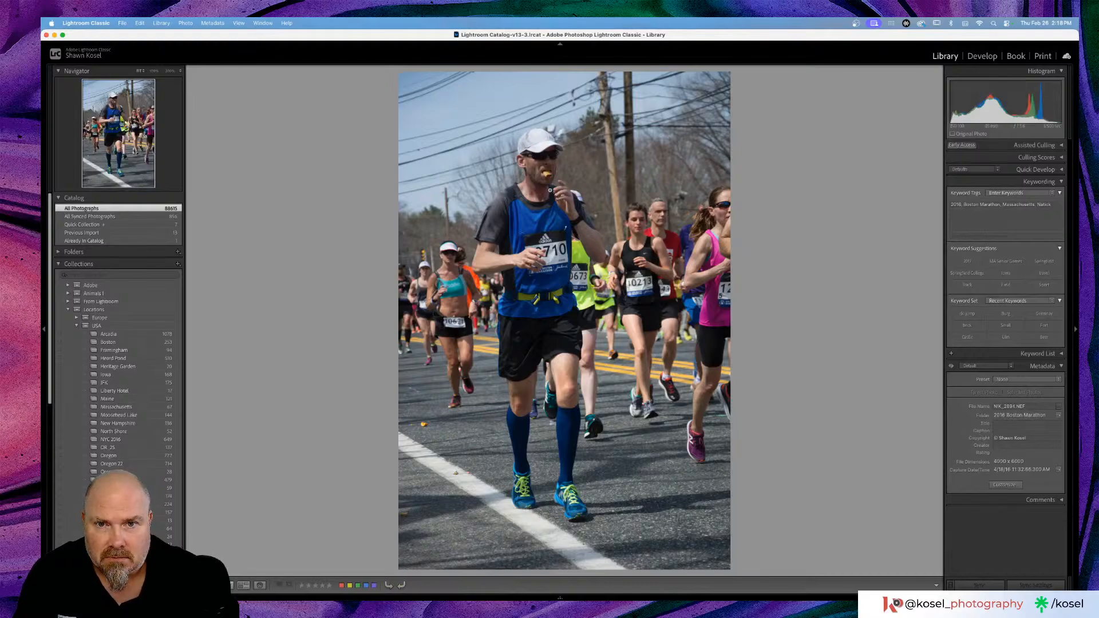
left_click(550, 190)
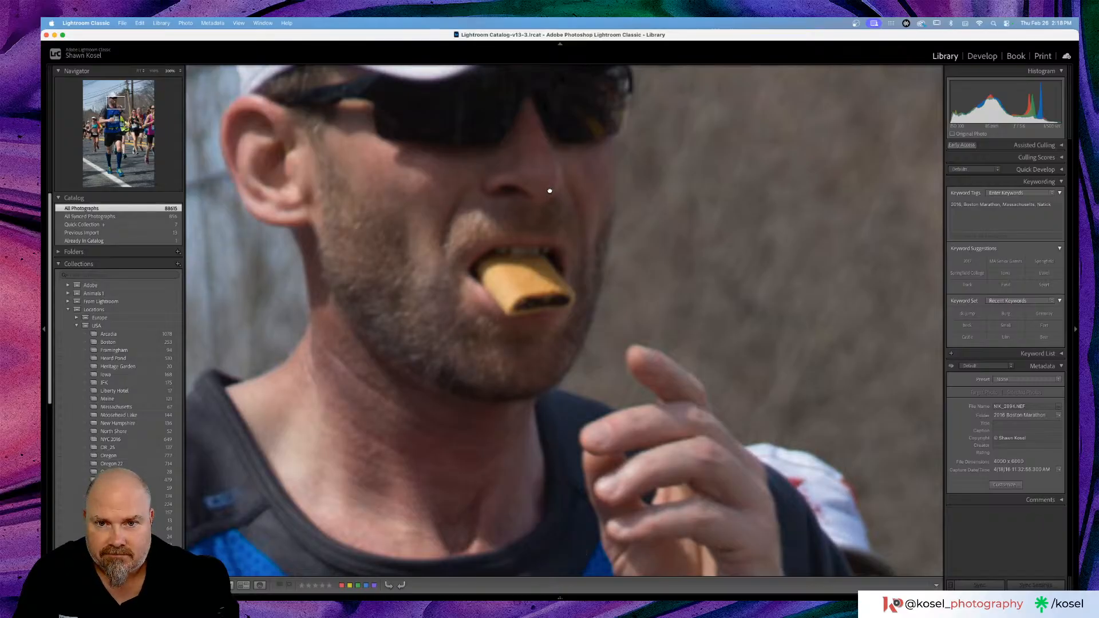
left_click(549, 191)
key("g")
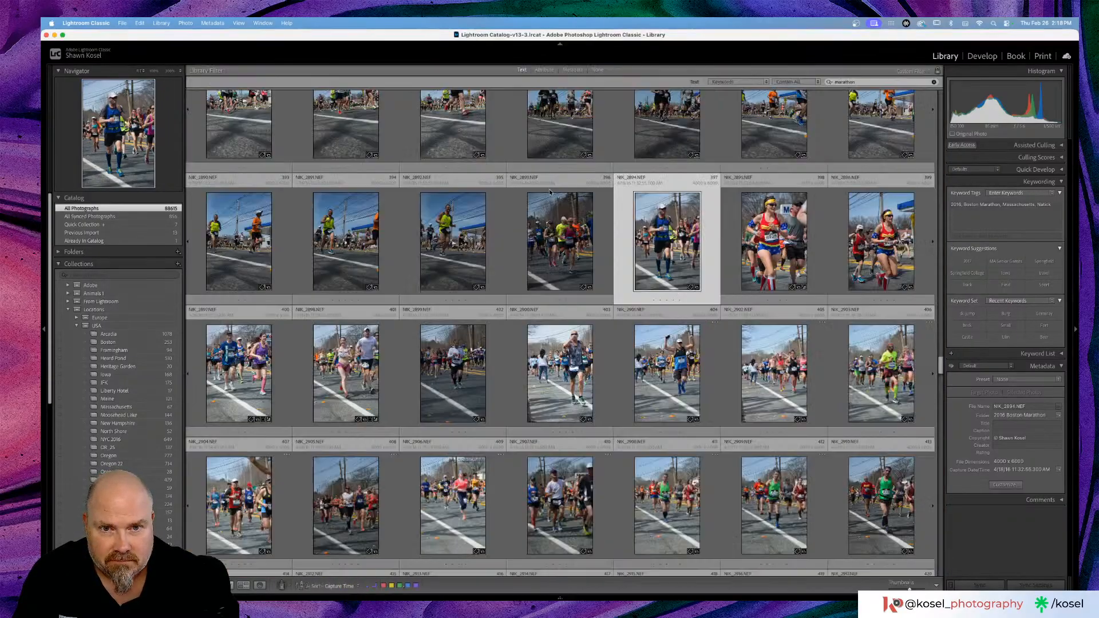
Step: Open NIK_2901.NEF, check its shutter speed, aperture and ISO in the info overlay, and return to the grid
scroll(552, 192, "down", 3)
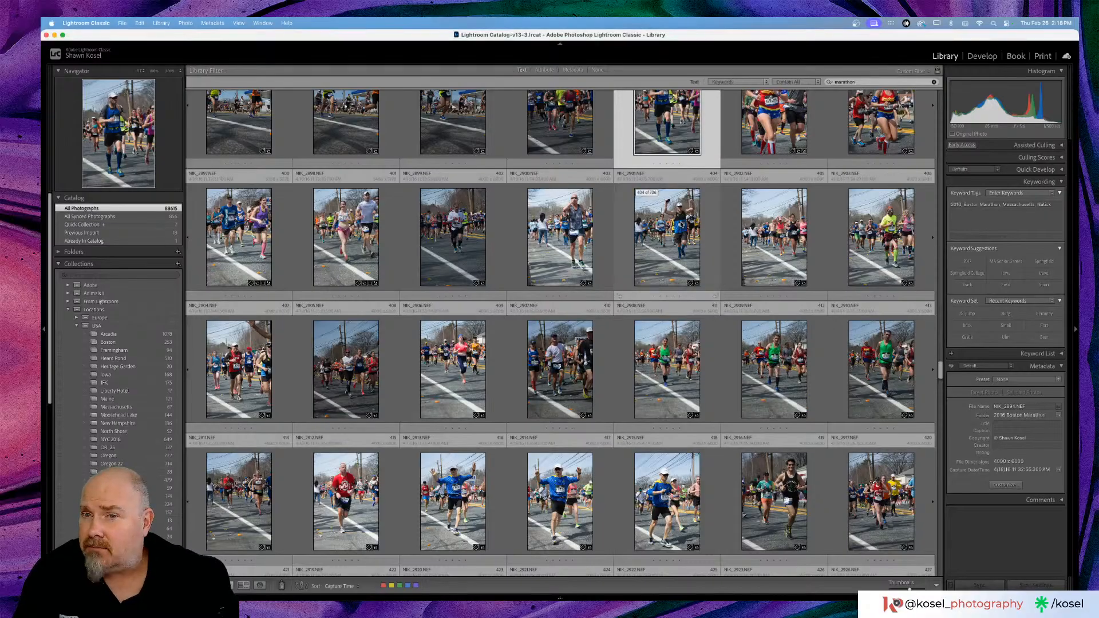
double_click(681, 225)
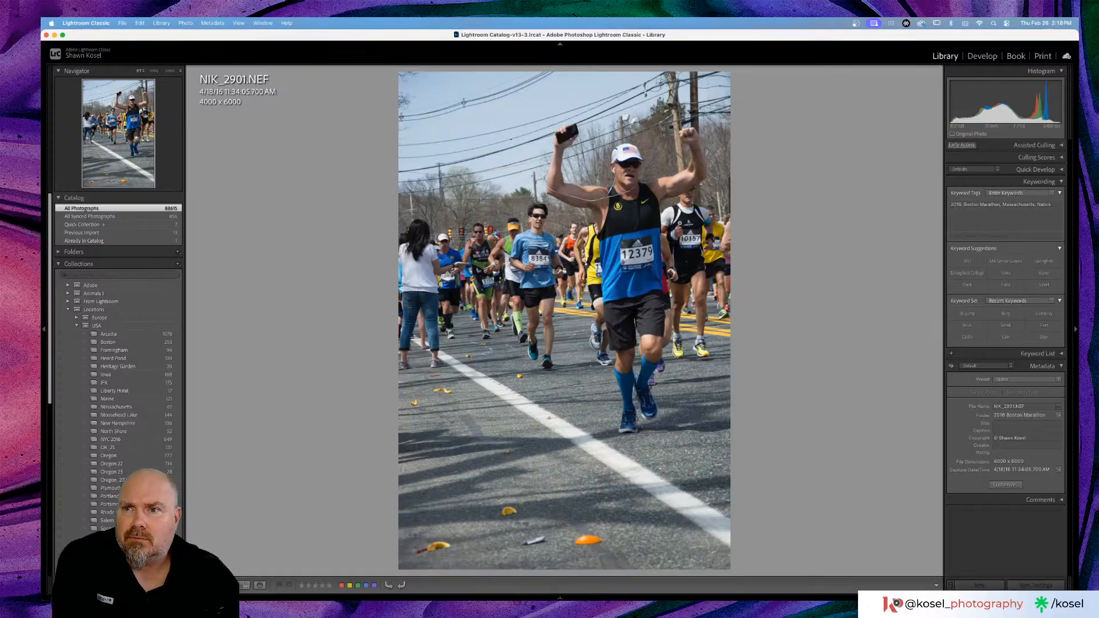
key("i")
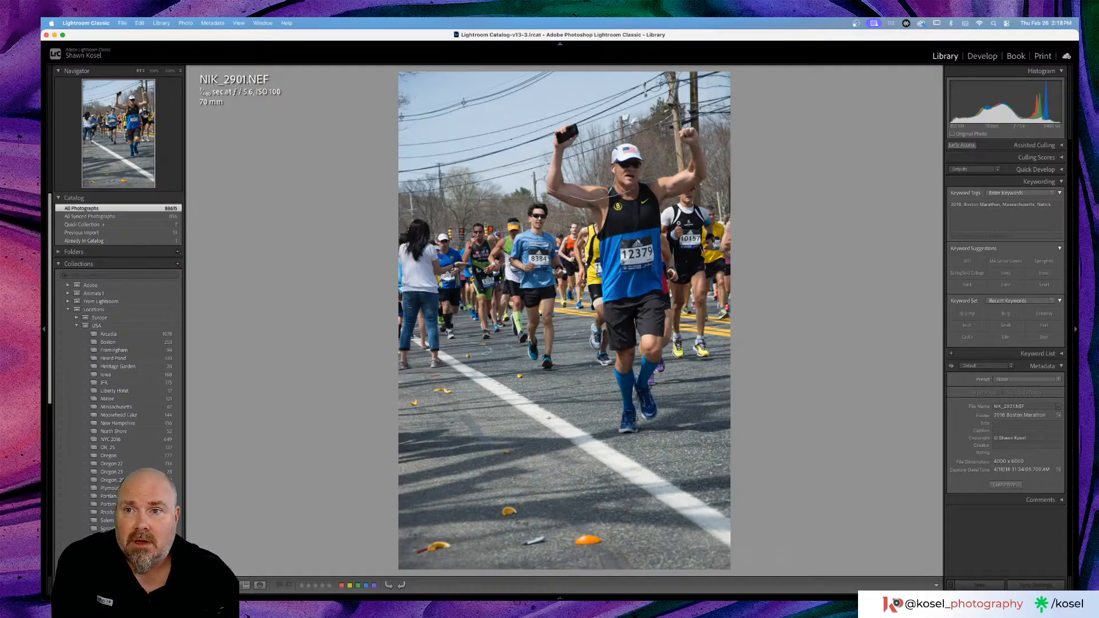
key("g")
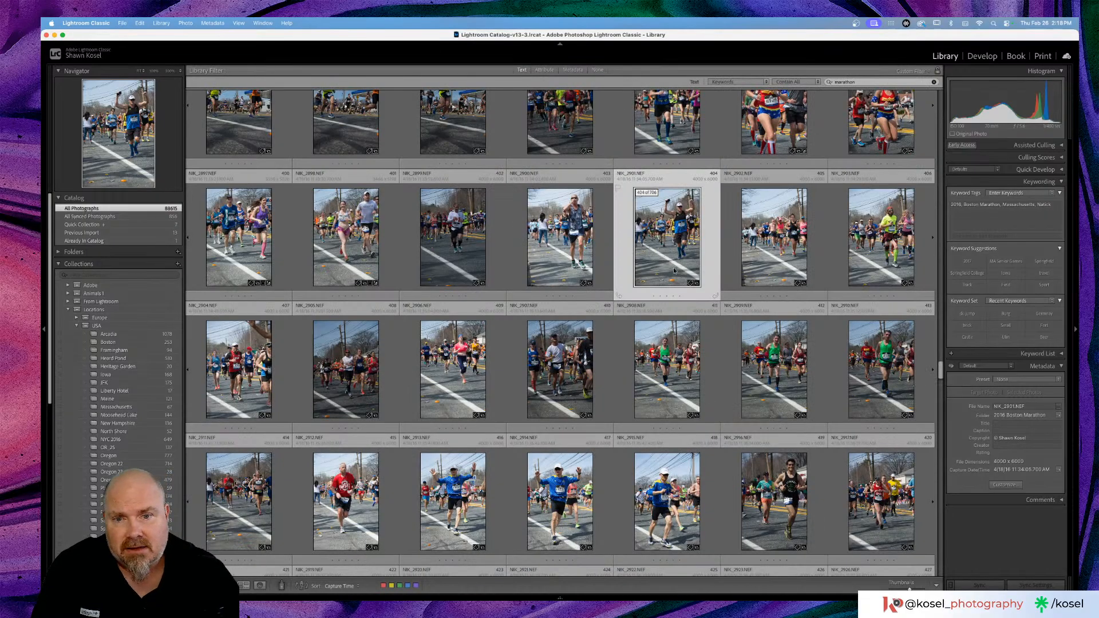
Step: Open the earlier photo NIK_2864.NEF, cycle through its info overlays, and return to the grid
scroll(671, 284, "up", 10)
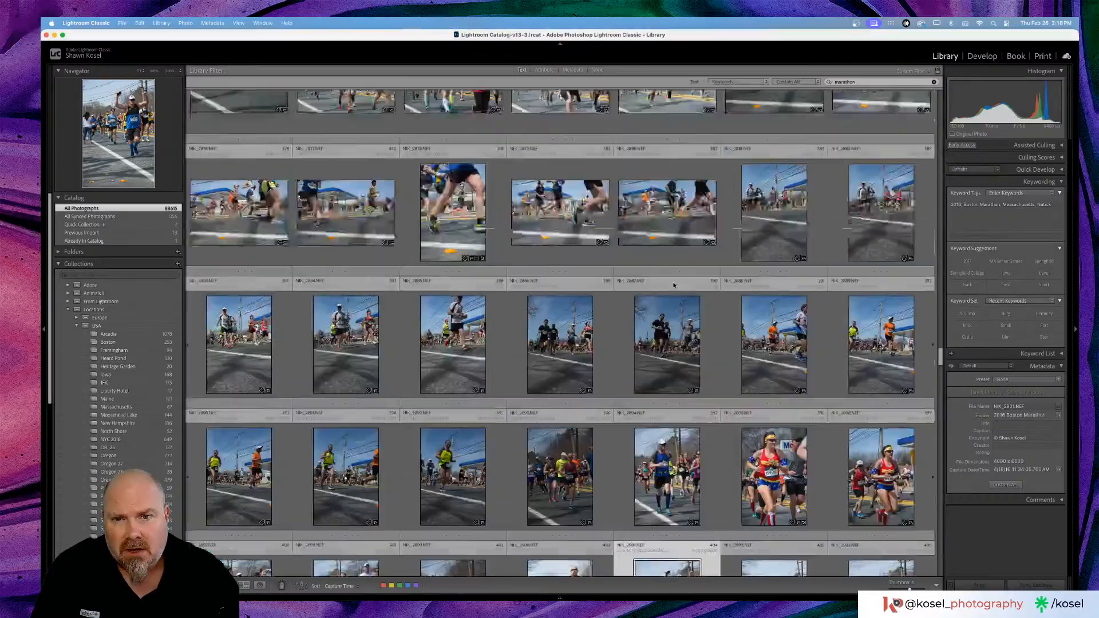
scroll(673, 285, "up", 3)
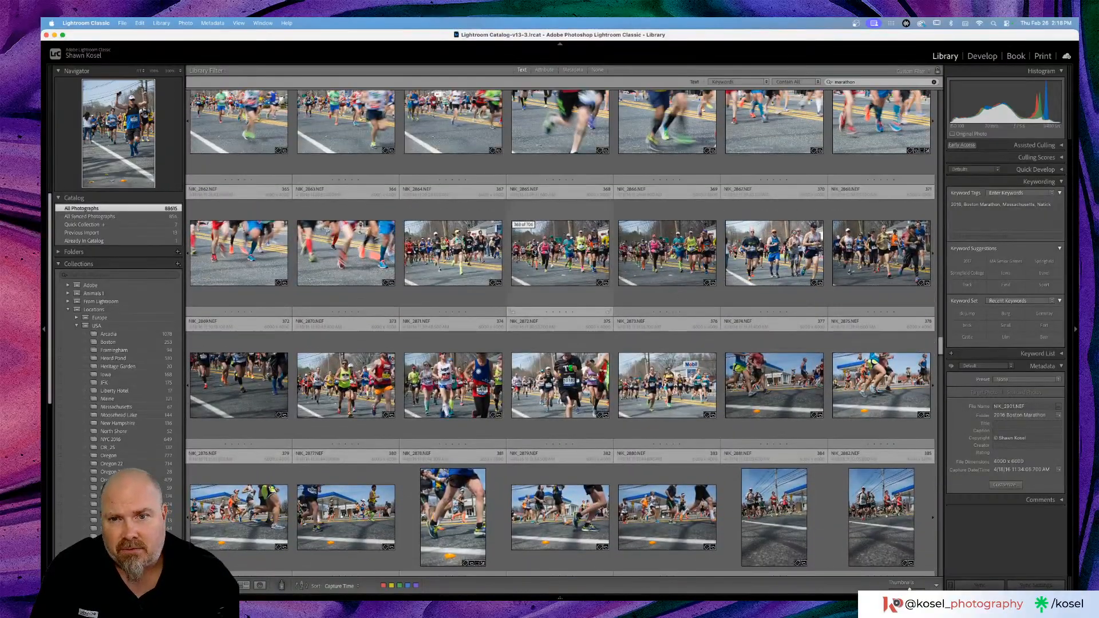
double_click(441, 258)
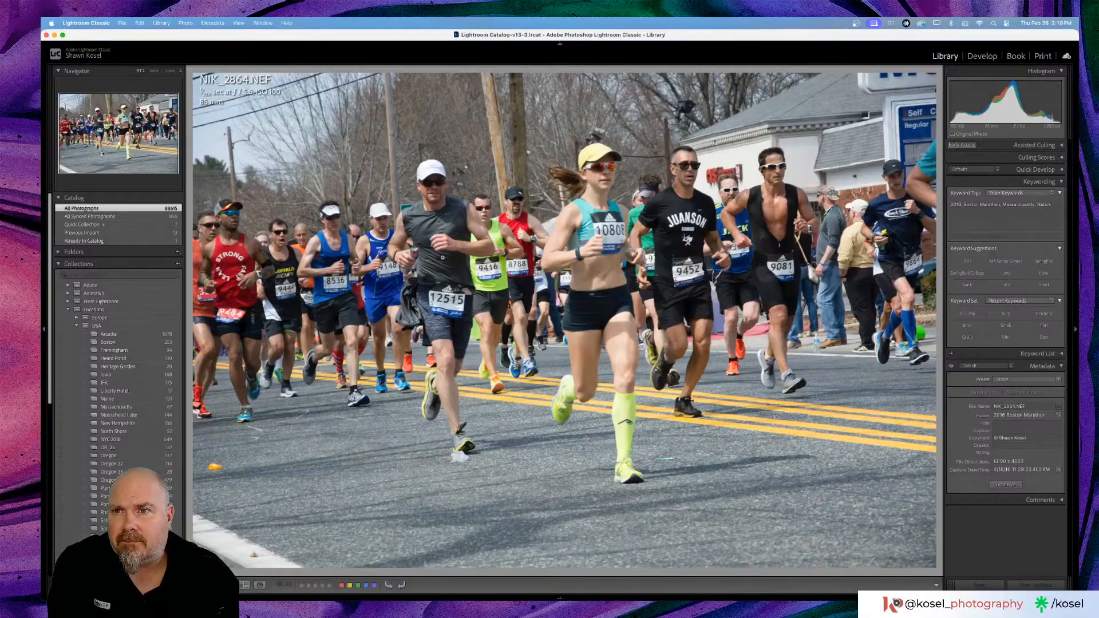
key("i")
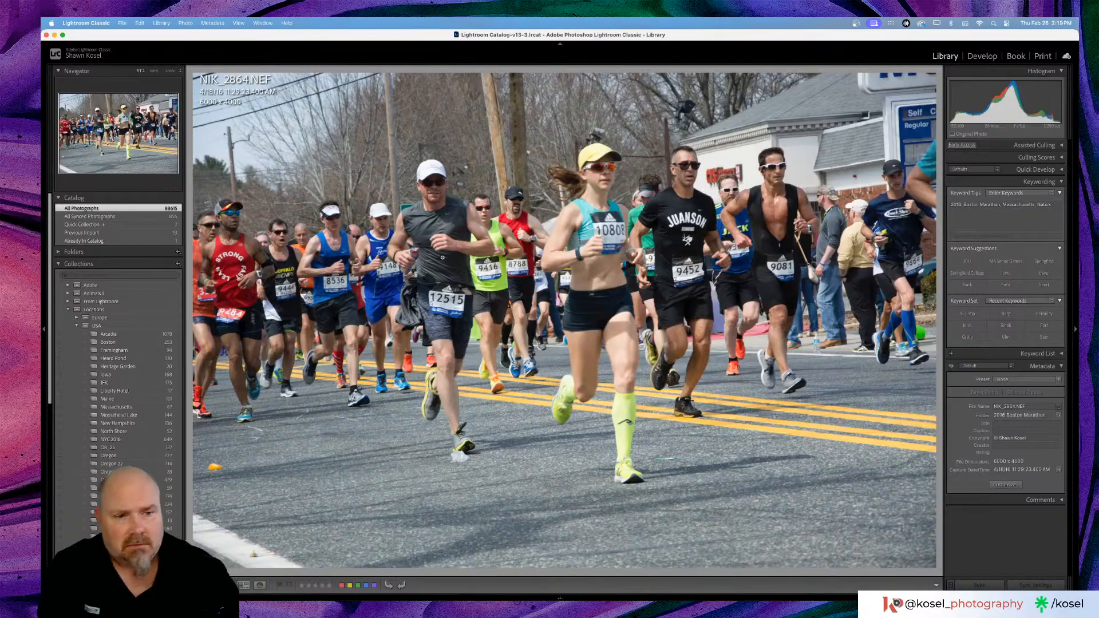
key("i")
key("g")
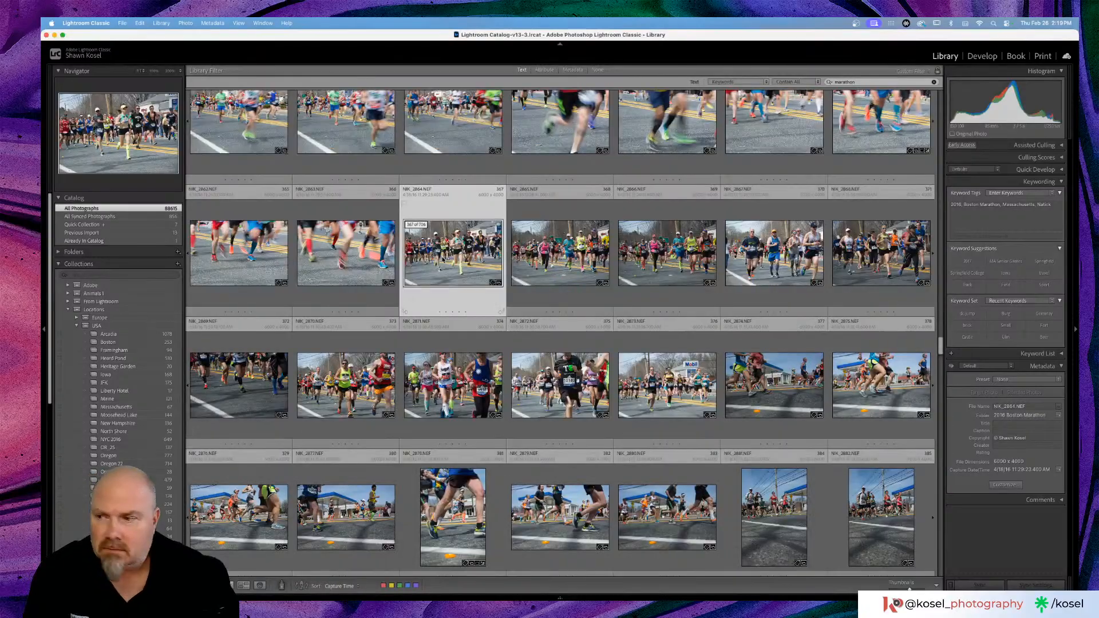
Step: Open NIK_2938.NEF, step through the following shots of the runner in the yellow skirt up to NIK_2940.NEF, and return to the grid
scroll(767, 313, "down", 5)
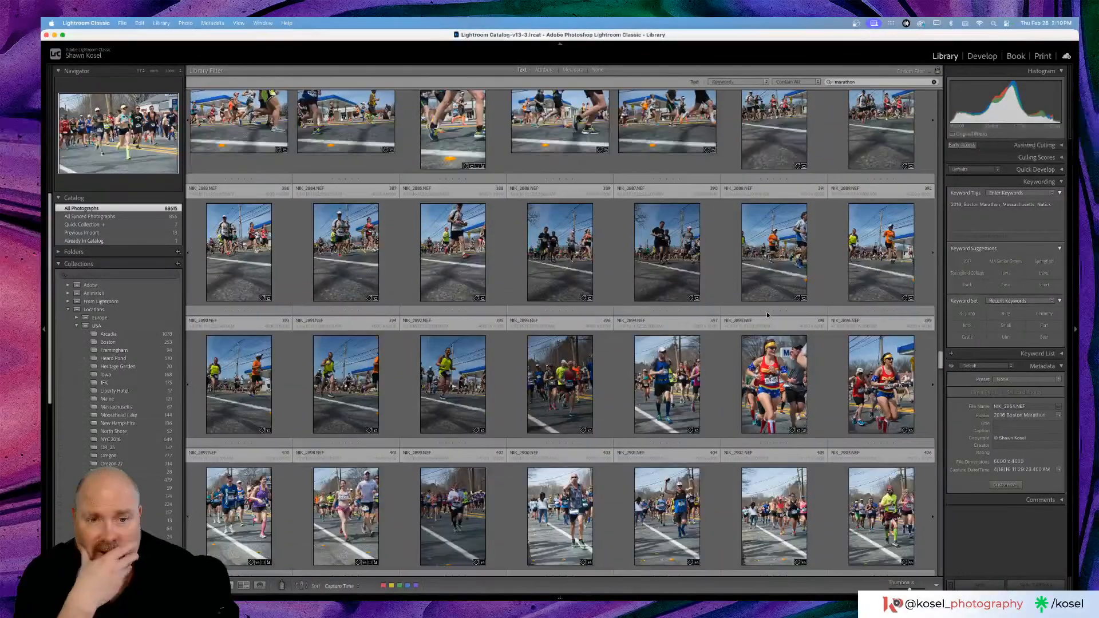
scroll(767, 312, "down", 5)
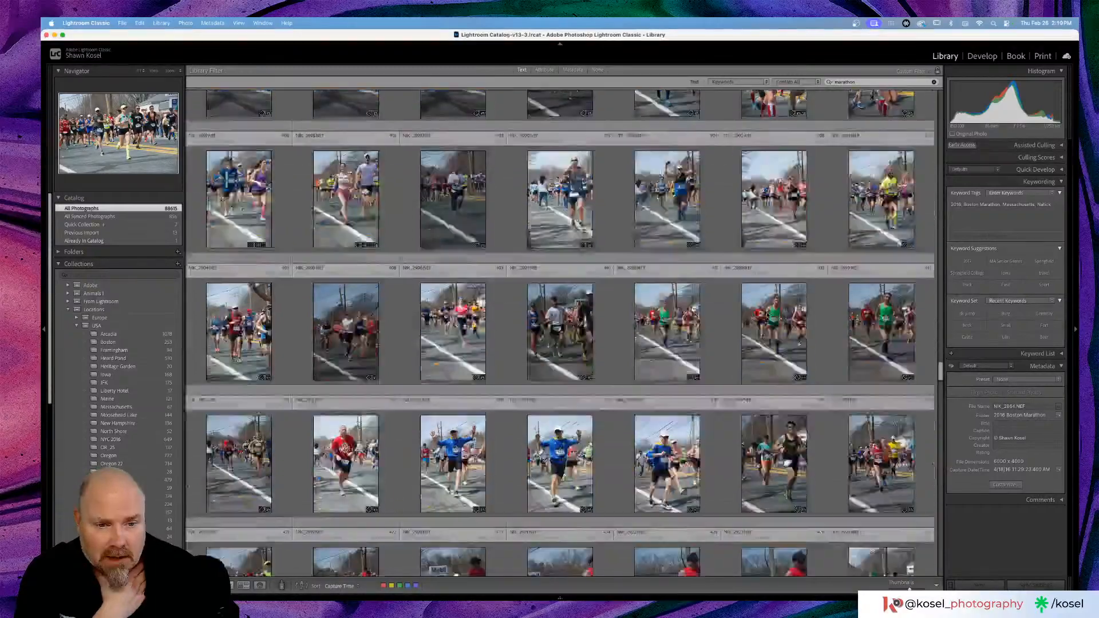
scroll(625, 305, "down", 5)
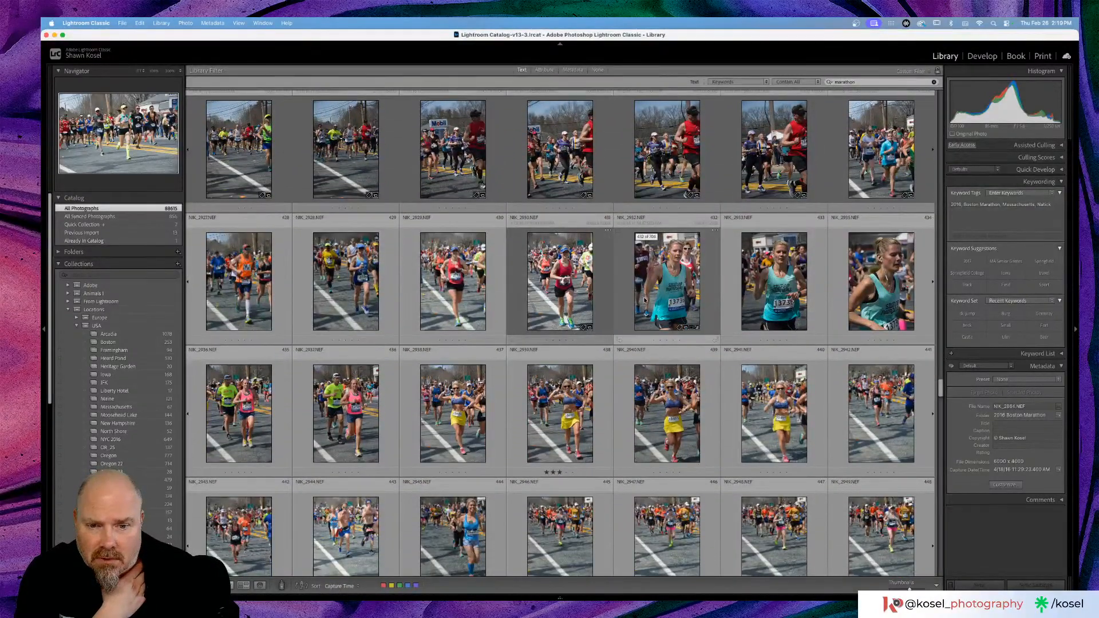
scroll(643, 299, "down", 5)
scroll(641, 280, "up", 1)
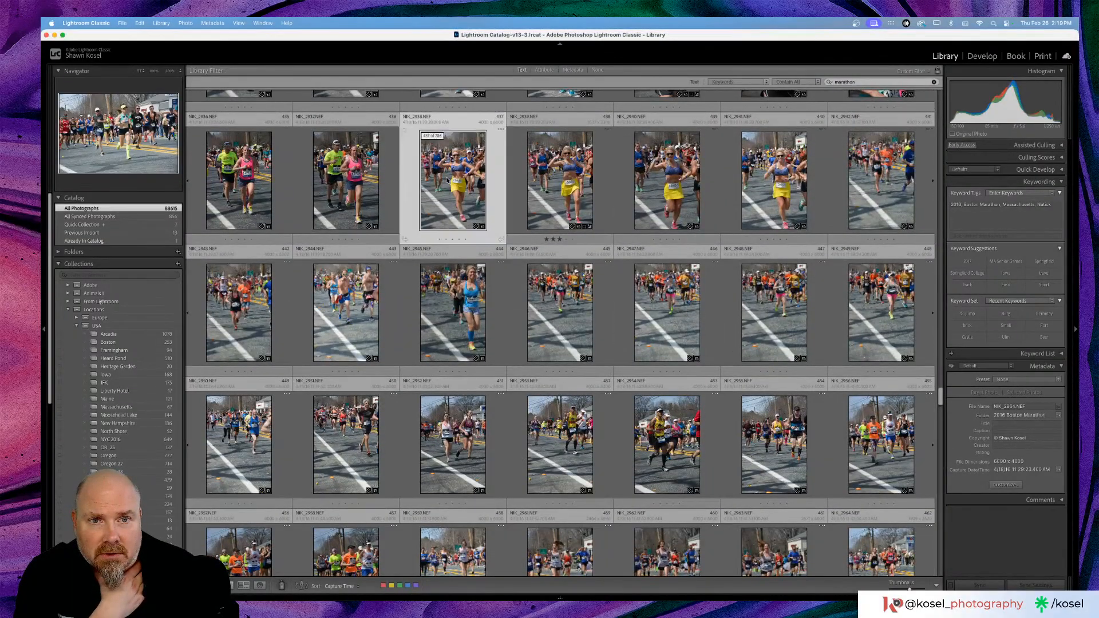
double_click(447, 179)
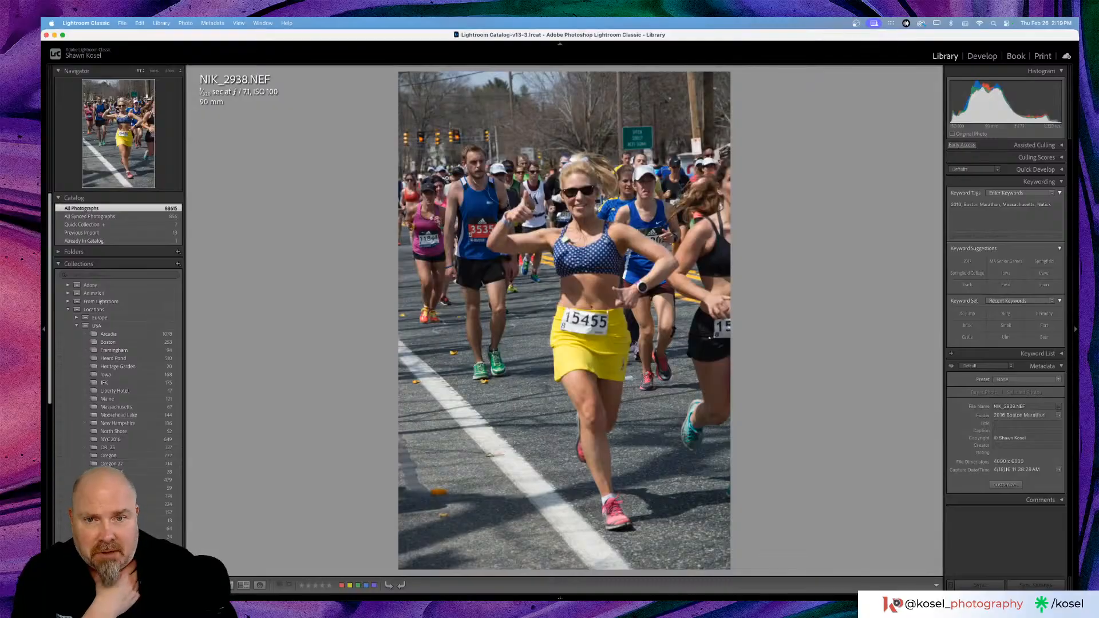
key("Right")
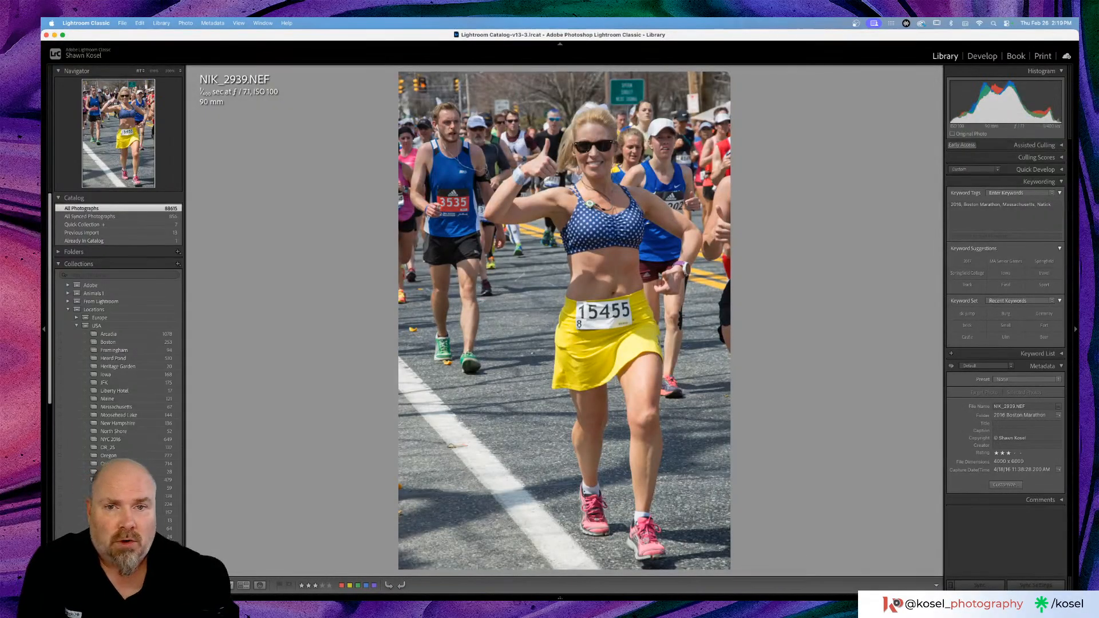
key("Right")
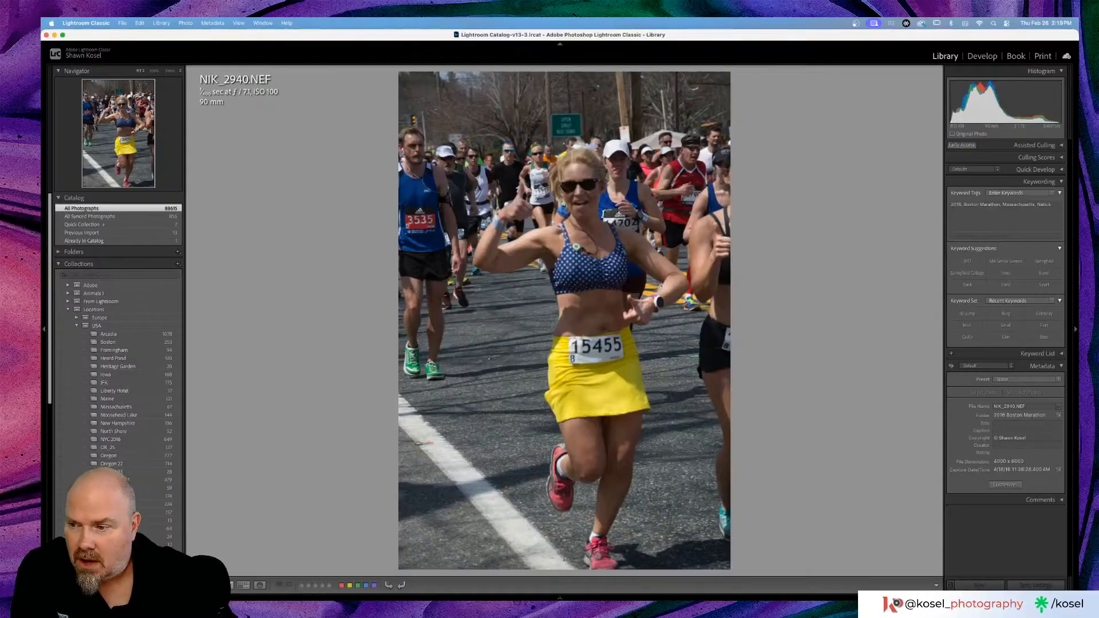
key("g")
Step: Open NIK_2997.NEF, examine the lettering on the front runner's turquoise shirt close up, and return to the grid
scroll(447, 181, "down", 3)
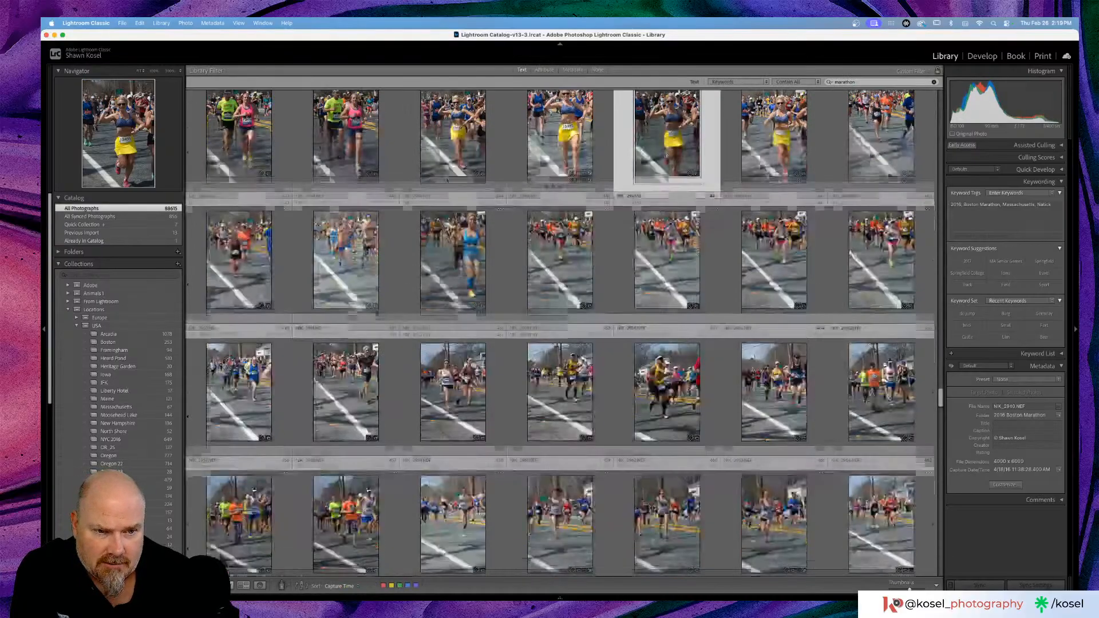
scroll(447, 181, "down", 3)
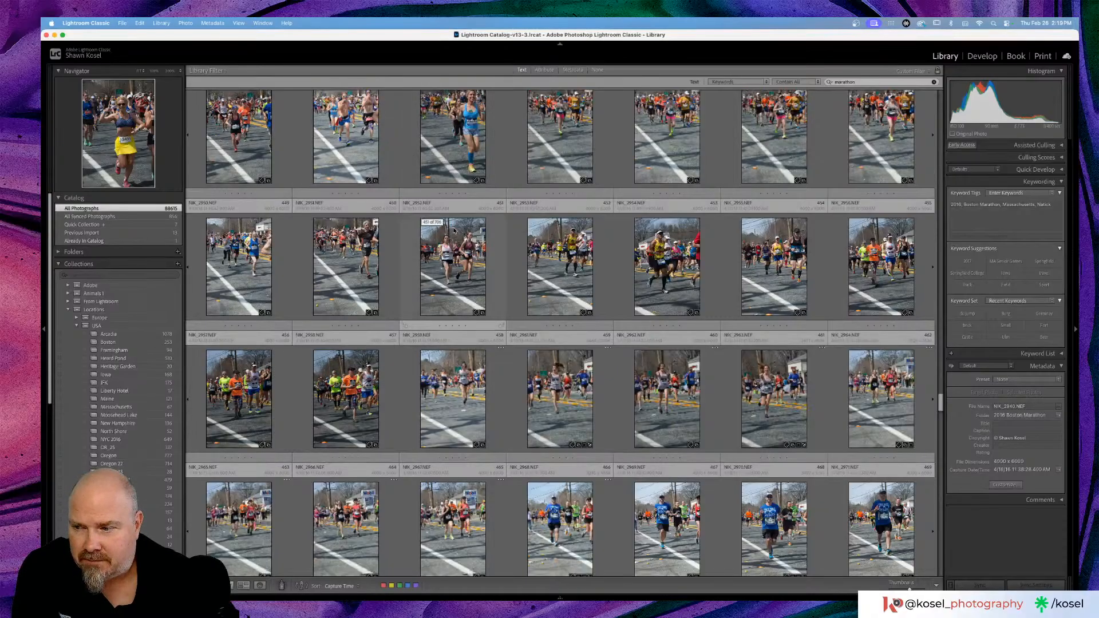
scroll(565, 245, "down", 2)
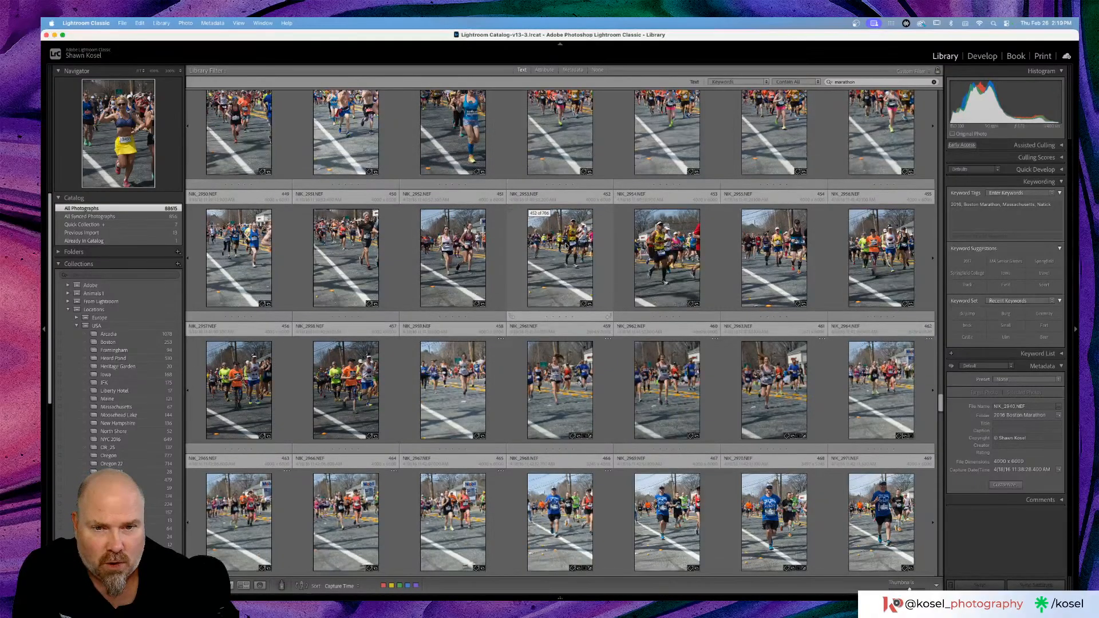
scroll(565, 245, "down", 5)
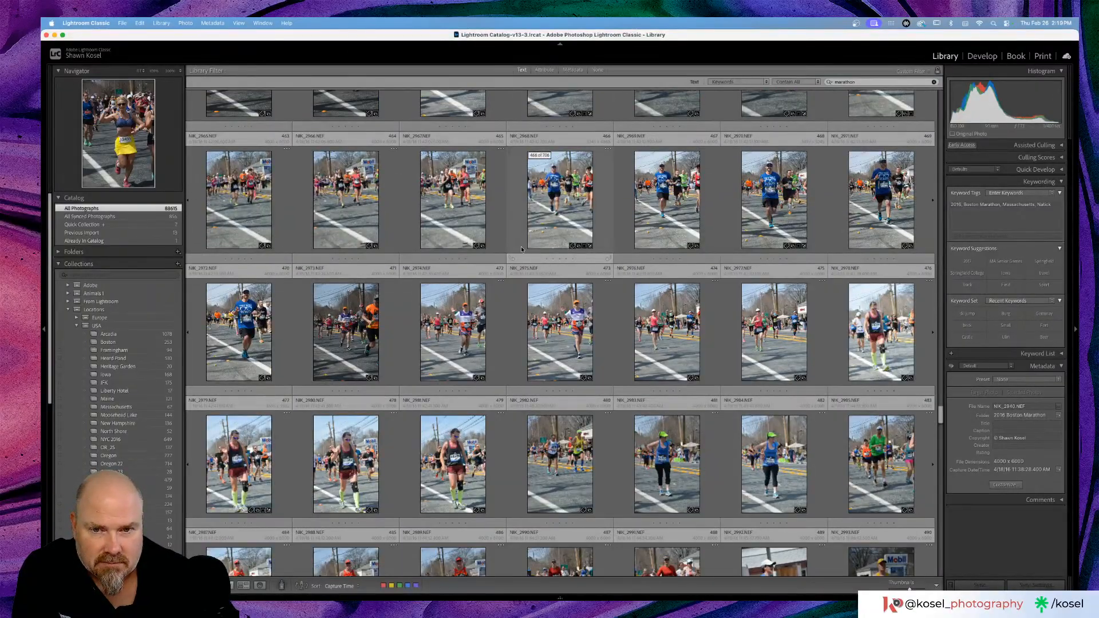
scroll(521, 249, "down", 4)
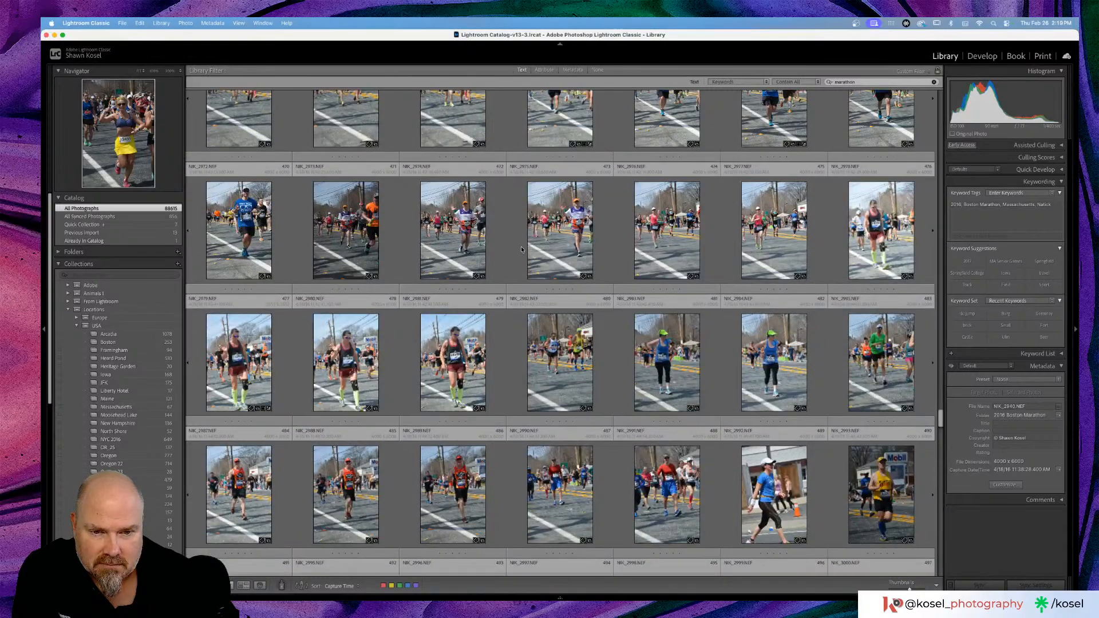
scroll(521, 249, "down", 1)
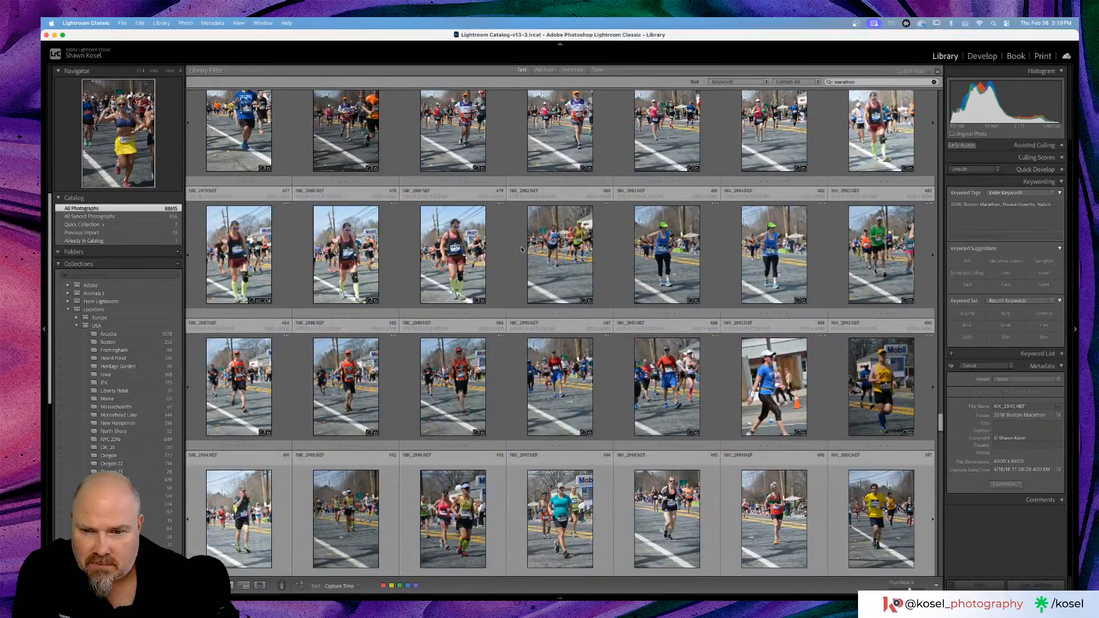
scroll(521, 249, "down", 2)
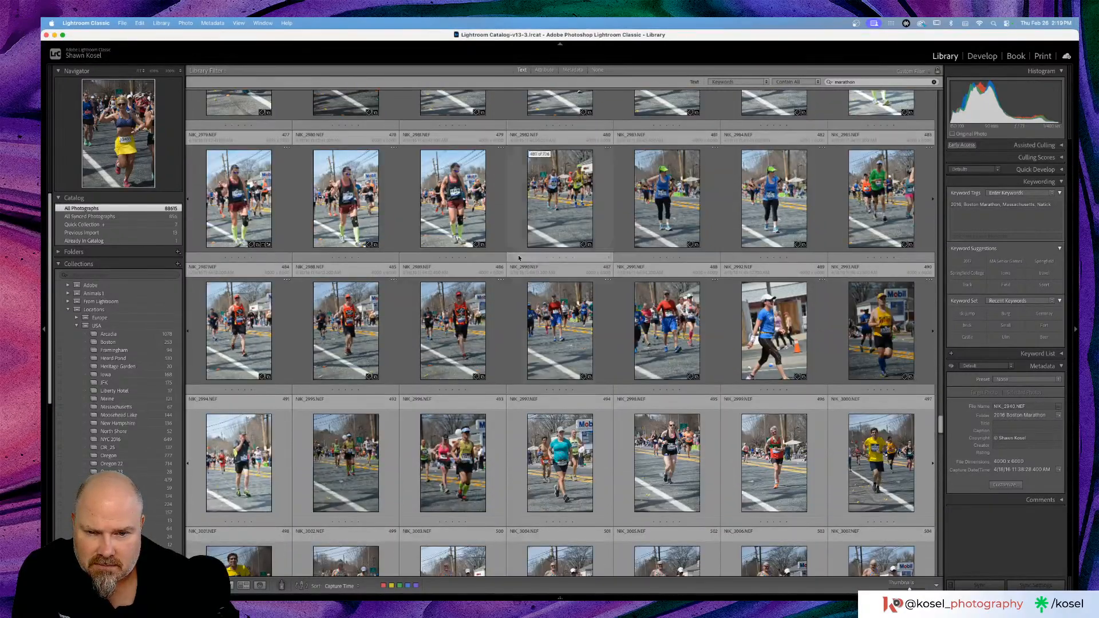
double_click(560, 458)
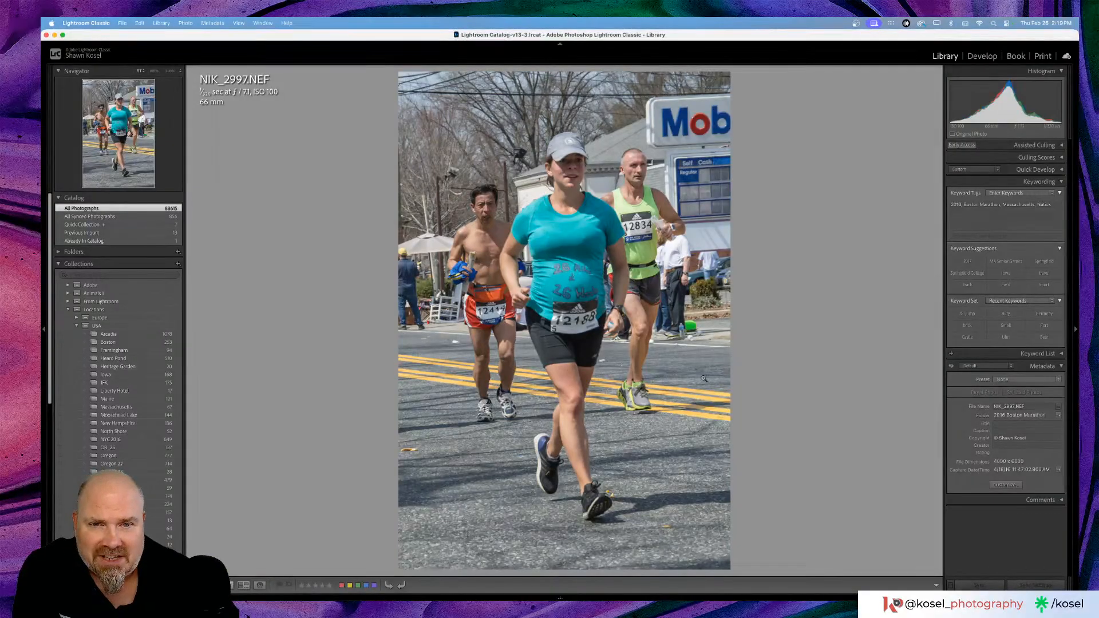
left_click(573, 279)
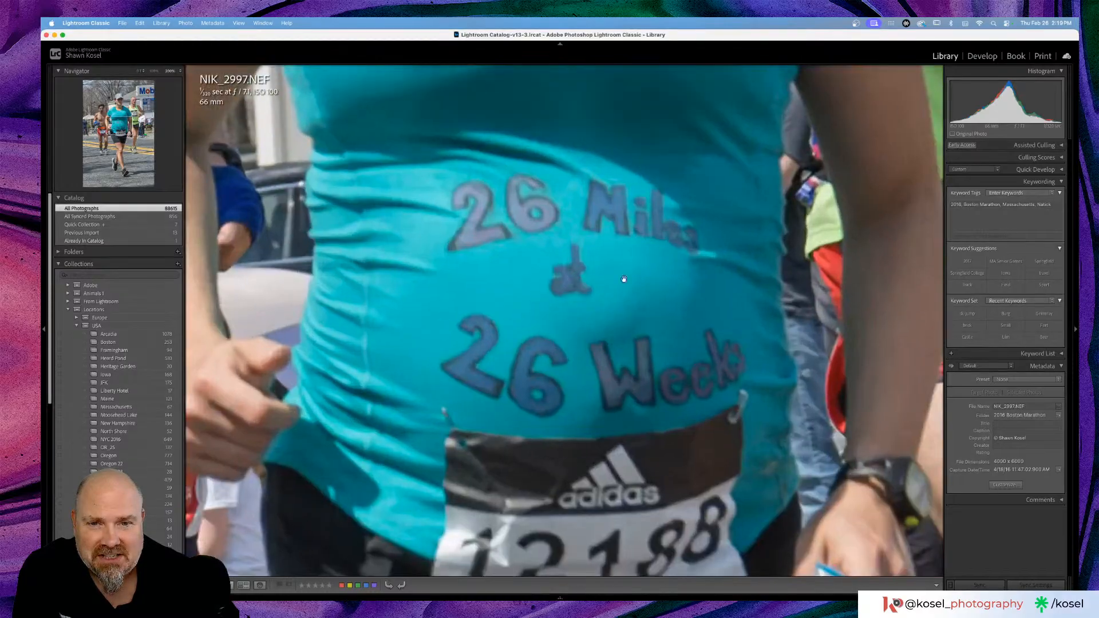
left_click(731, 279)
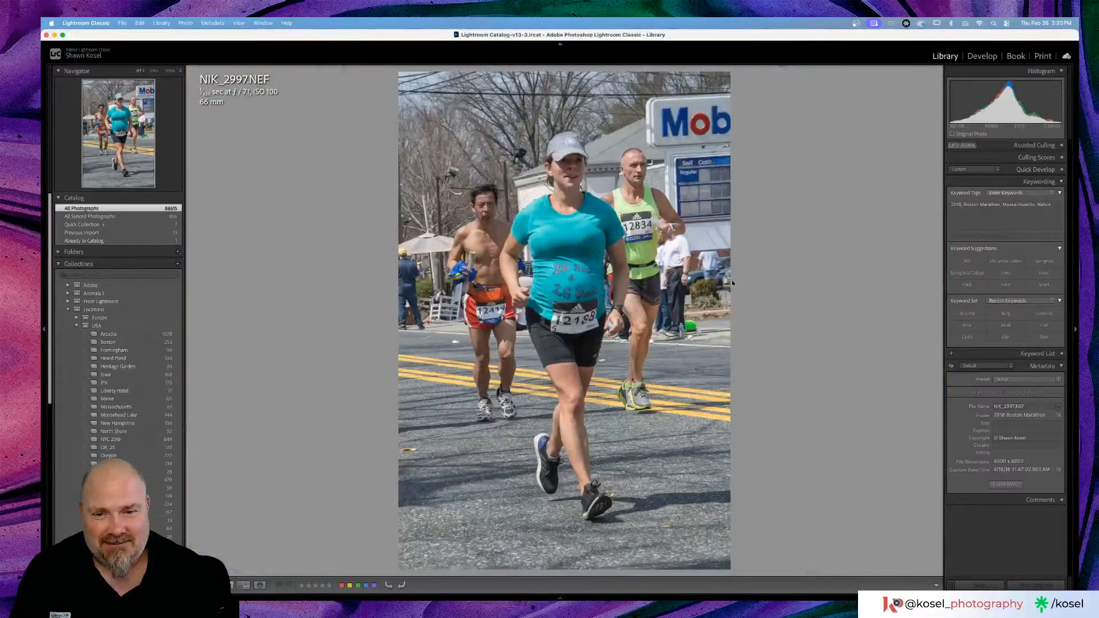
key("g")
Step: Open NIK_3014.NEF, examine the runner's hands and shirt close up, step through the shots to NIK_3017.NEF, and return to the grid
scroll(726, 283, "down", 5)
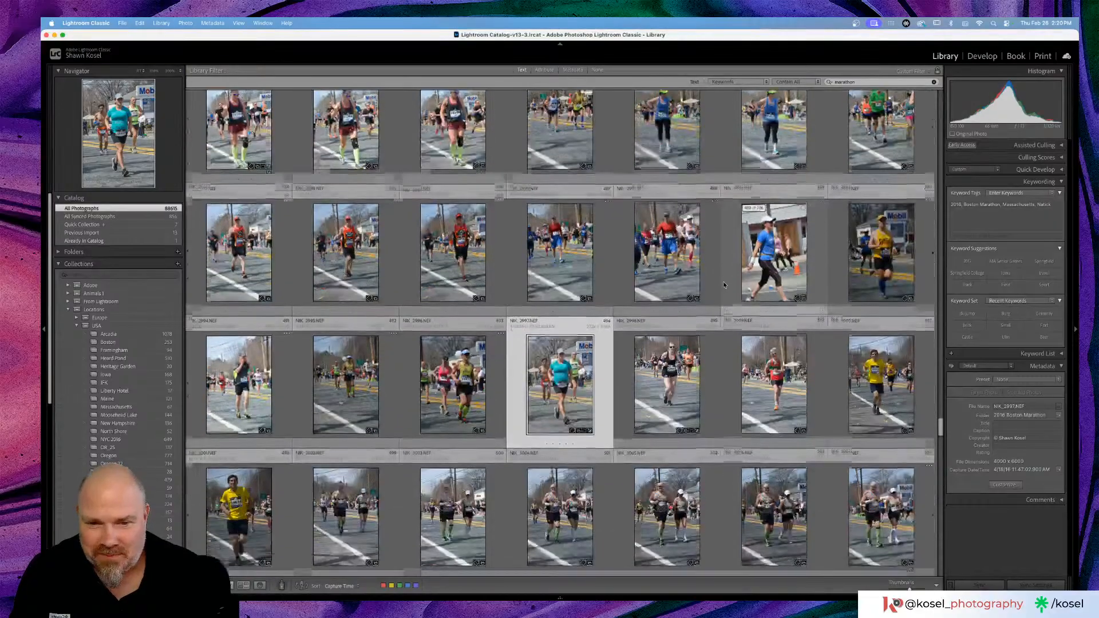
scroll(723, 285, "down", 5)
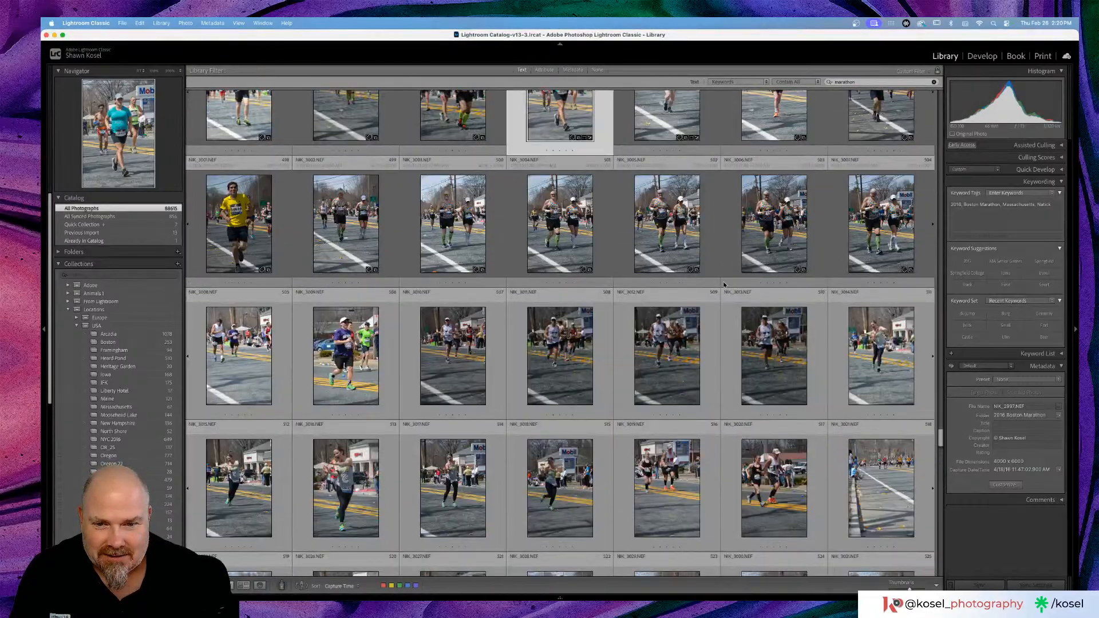
scroll(696, 292, "down", 1)
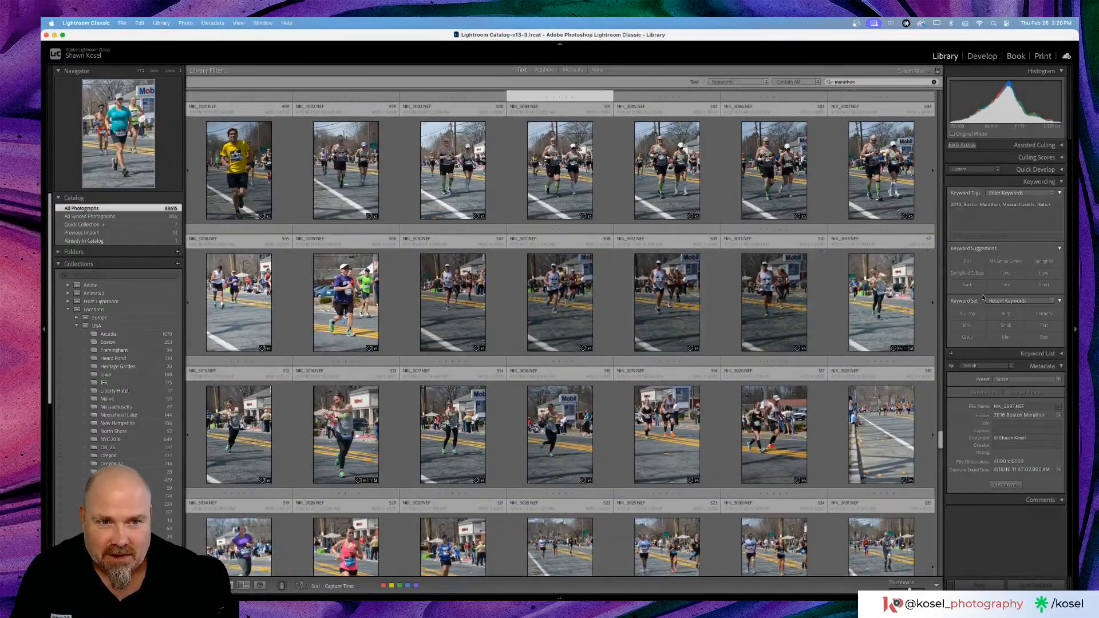
double_click(868, 307)
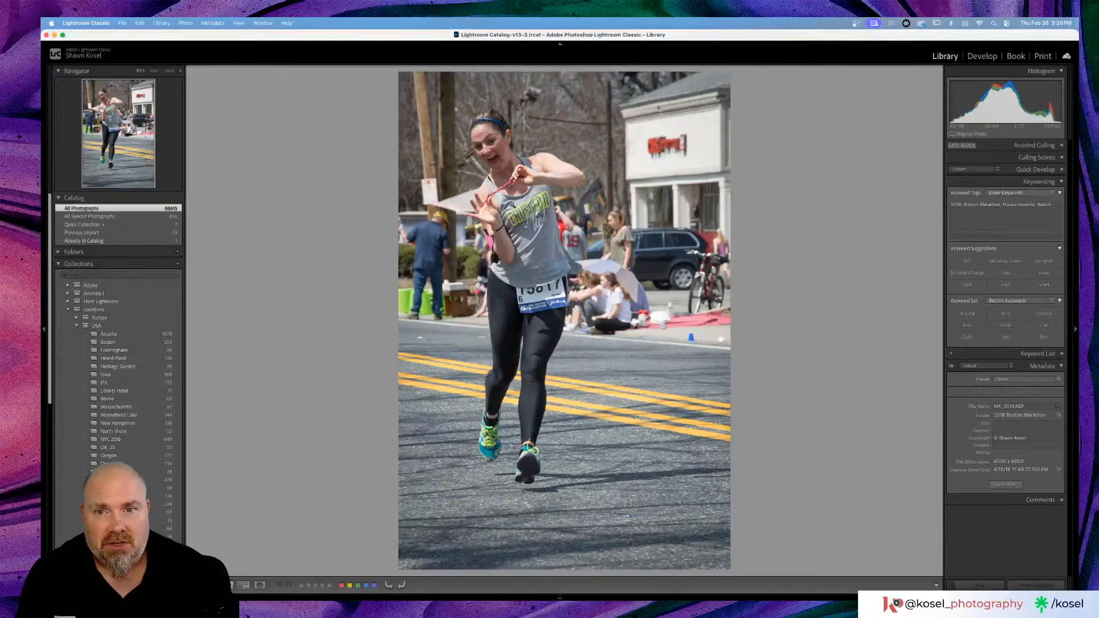
left_click(516, 208)
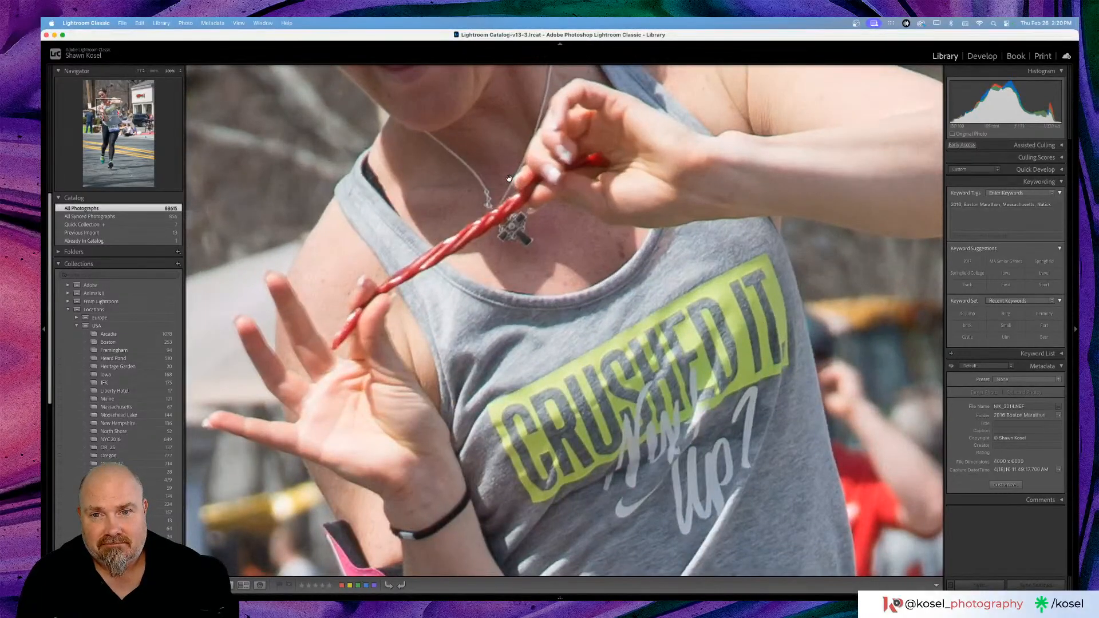
left_click(509, 178)
key("Right")
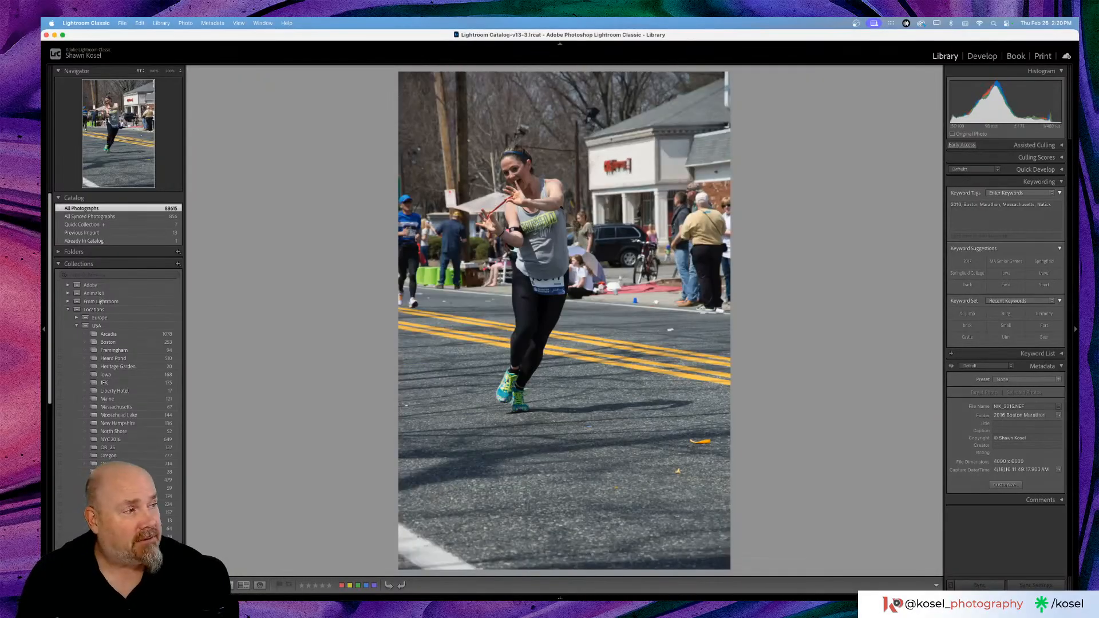
key("Right")
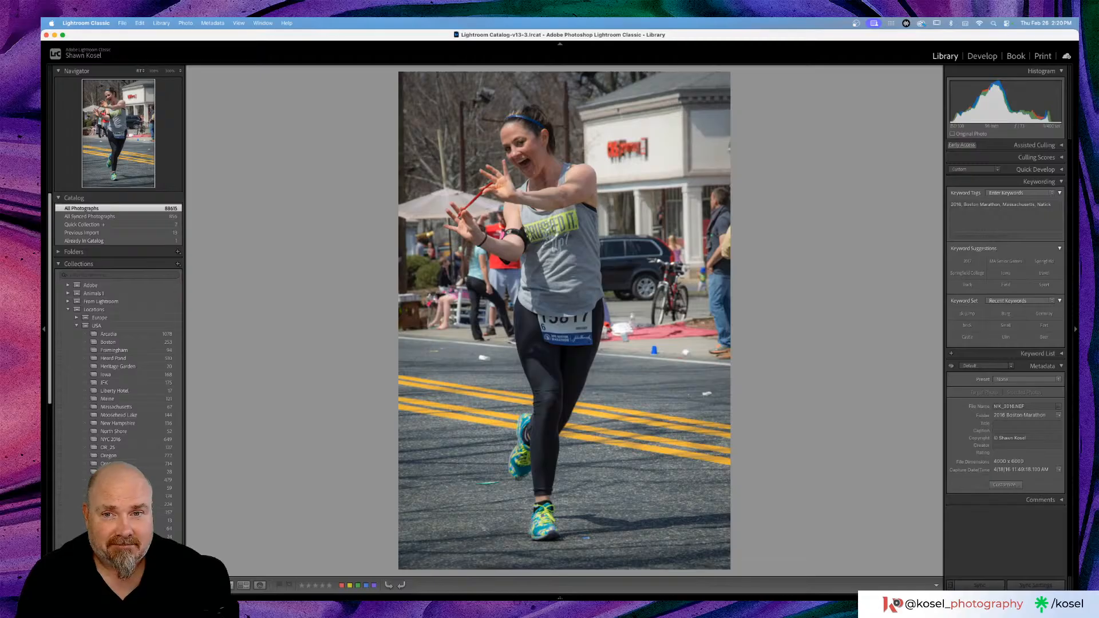
key("Right")
key("g")
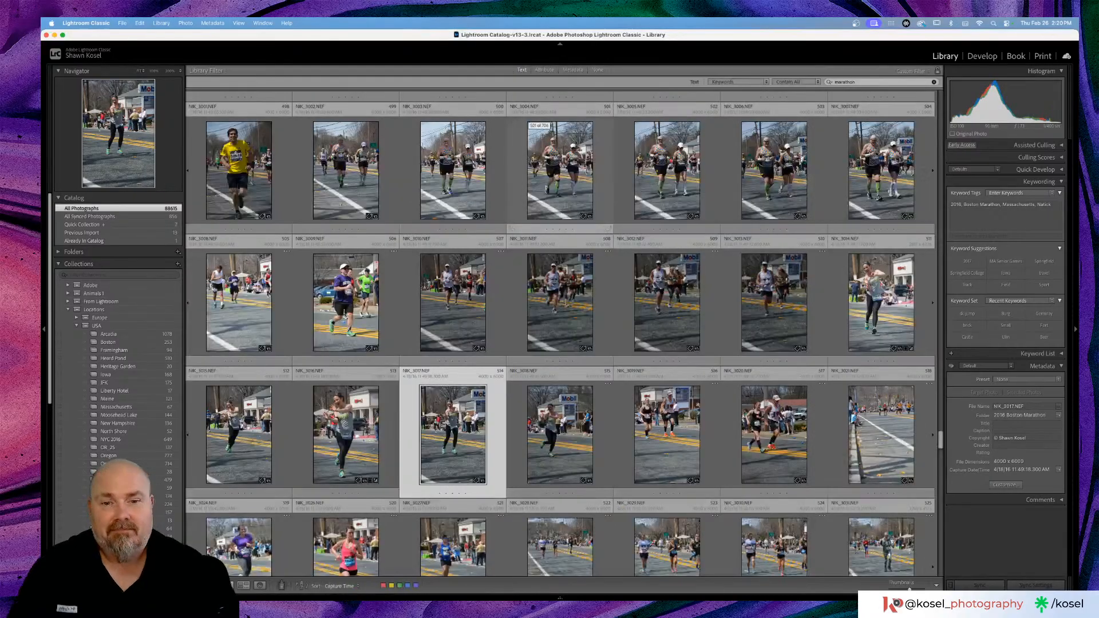
Step: Find the landscape crowd shots further on, view NIK_3072.NEF at full size, and return to the grid
scroll(549, 178, "down", 5)
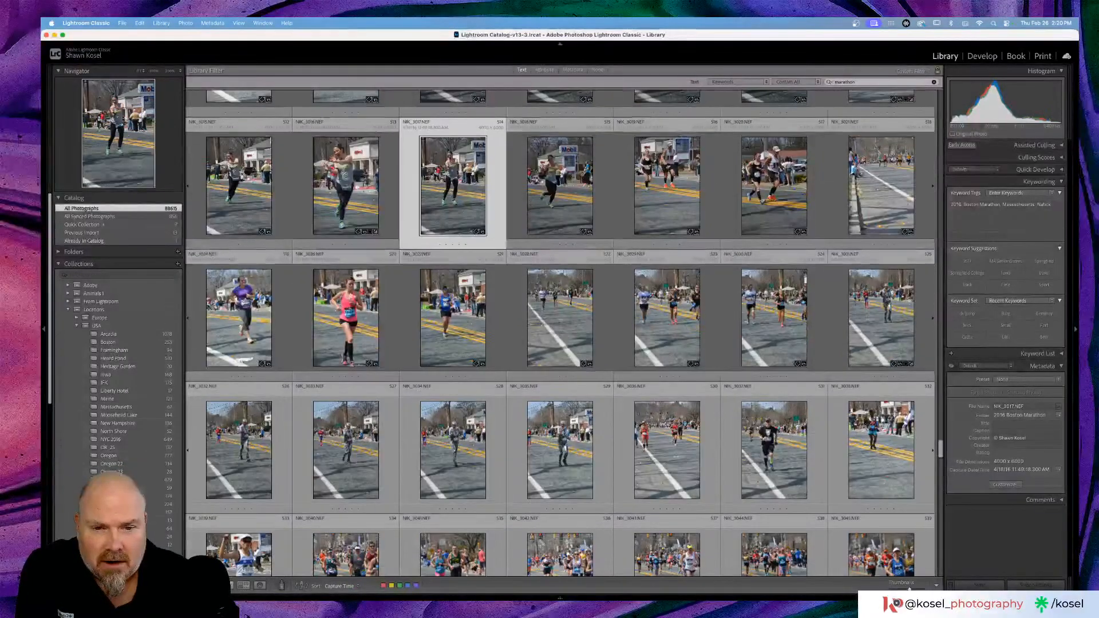
scroll(559, 332, "down", 3)
scroll(507, 172, "down", 3)
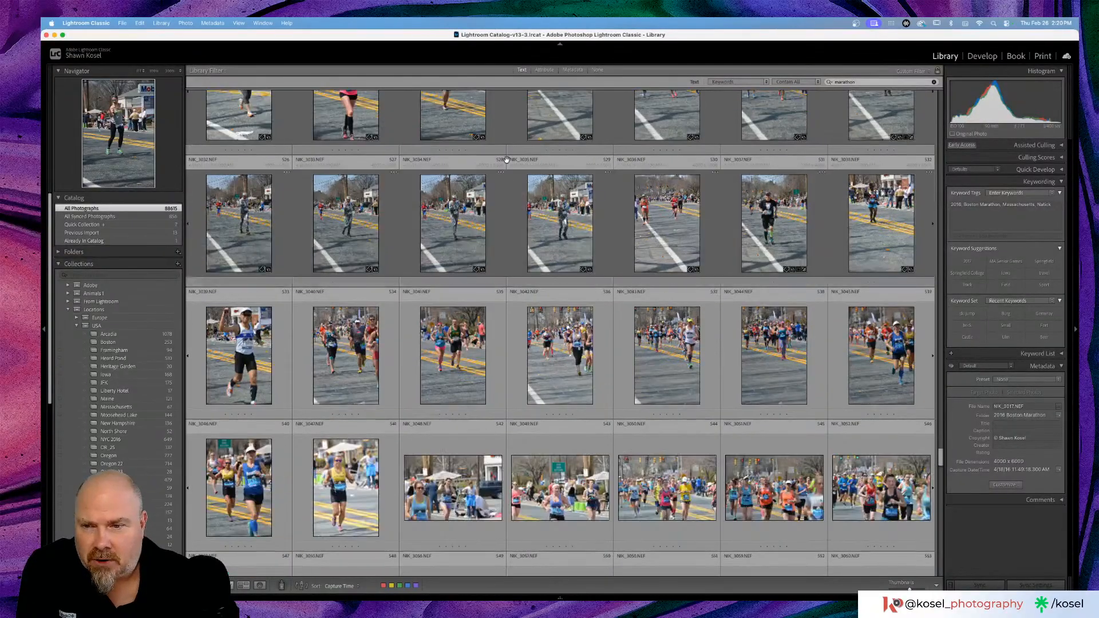
scroll(506, 159, "down", 3)
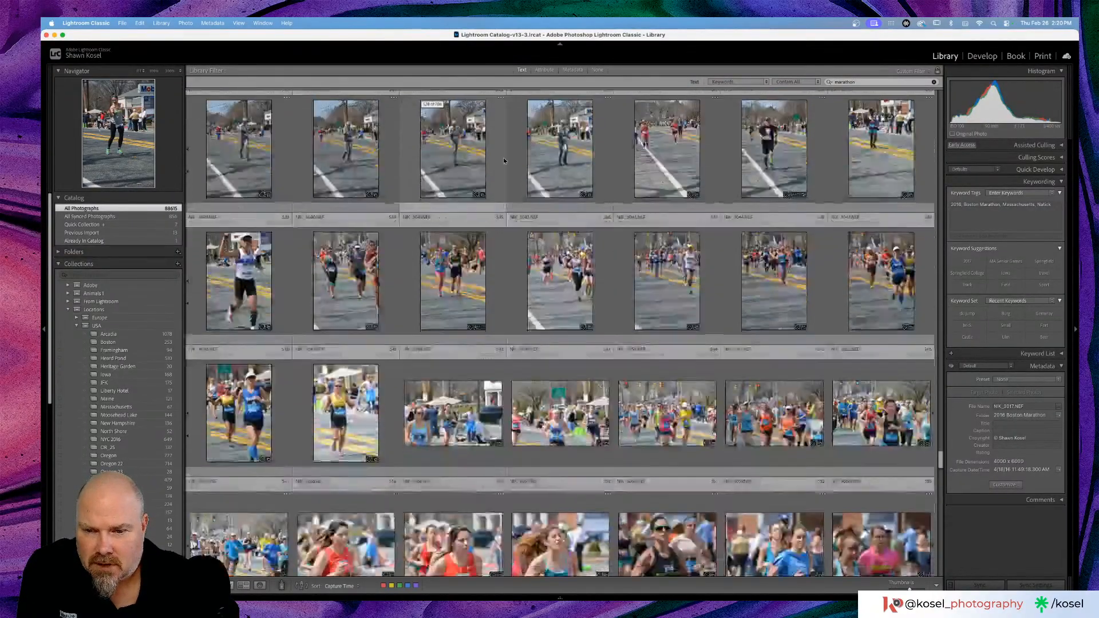
scroll(503, 160, "down", 1)
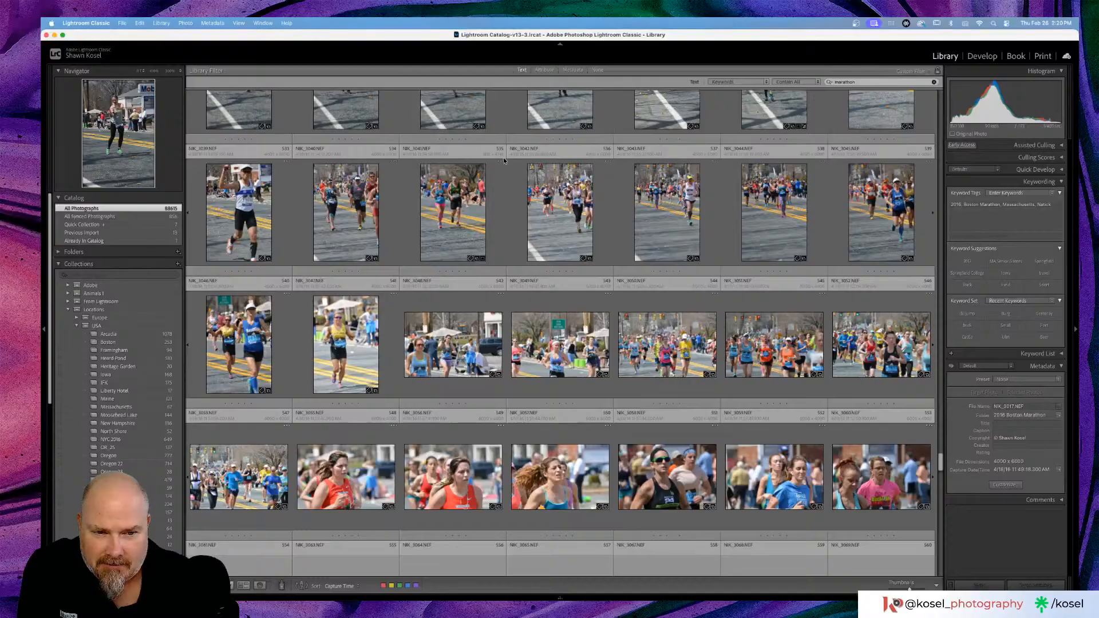
scroll(504, 161, "down", 3)
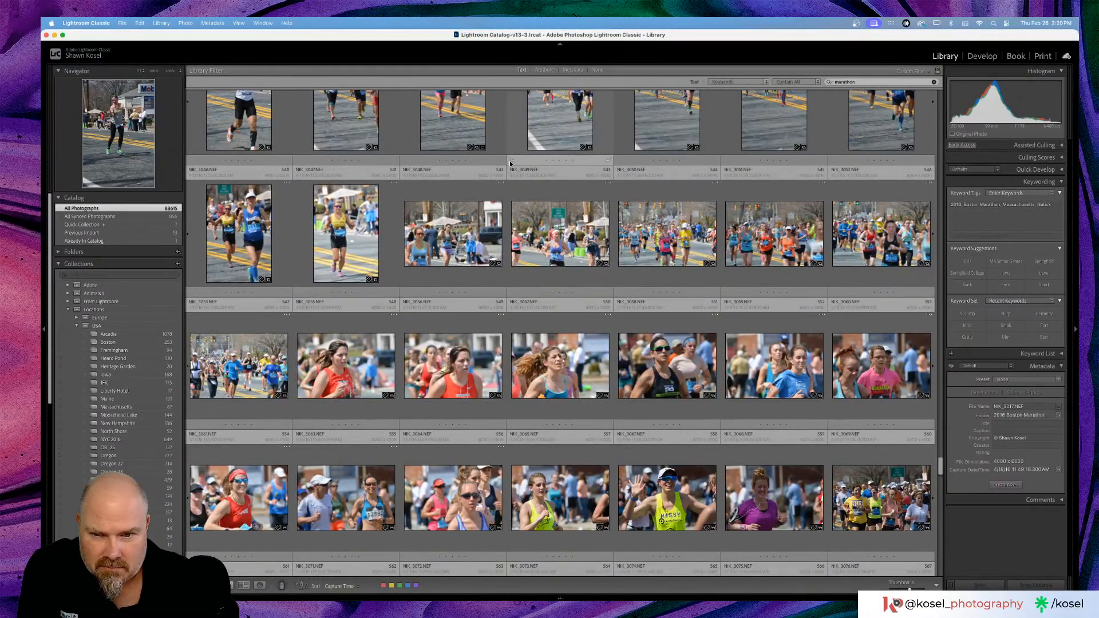
scroll(645, 247, "down", 6)
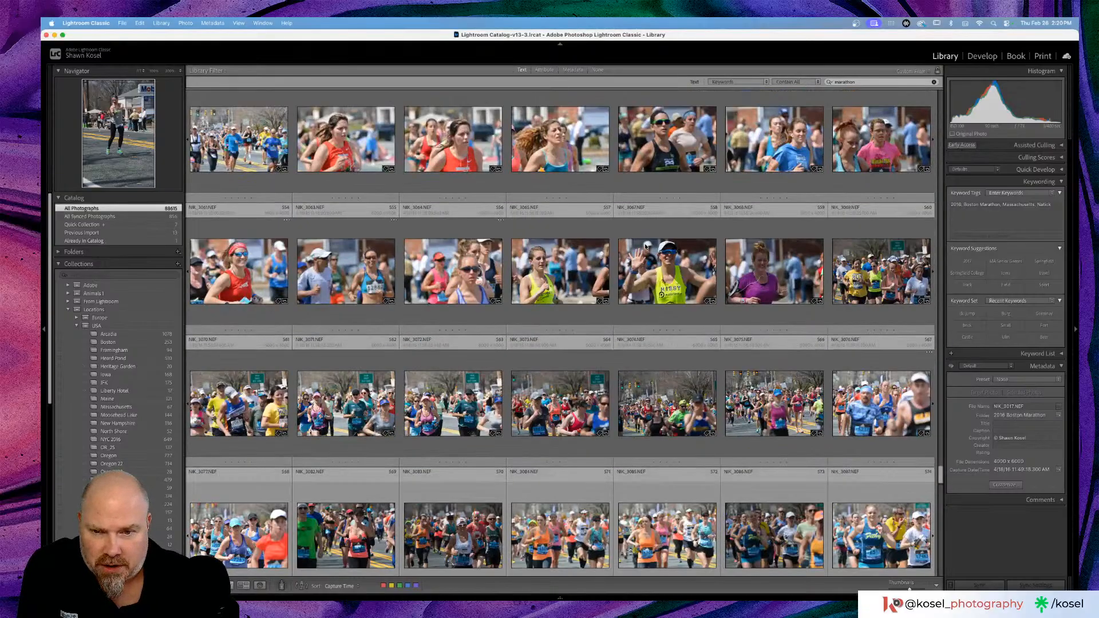
double_click(440, 422)
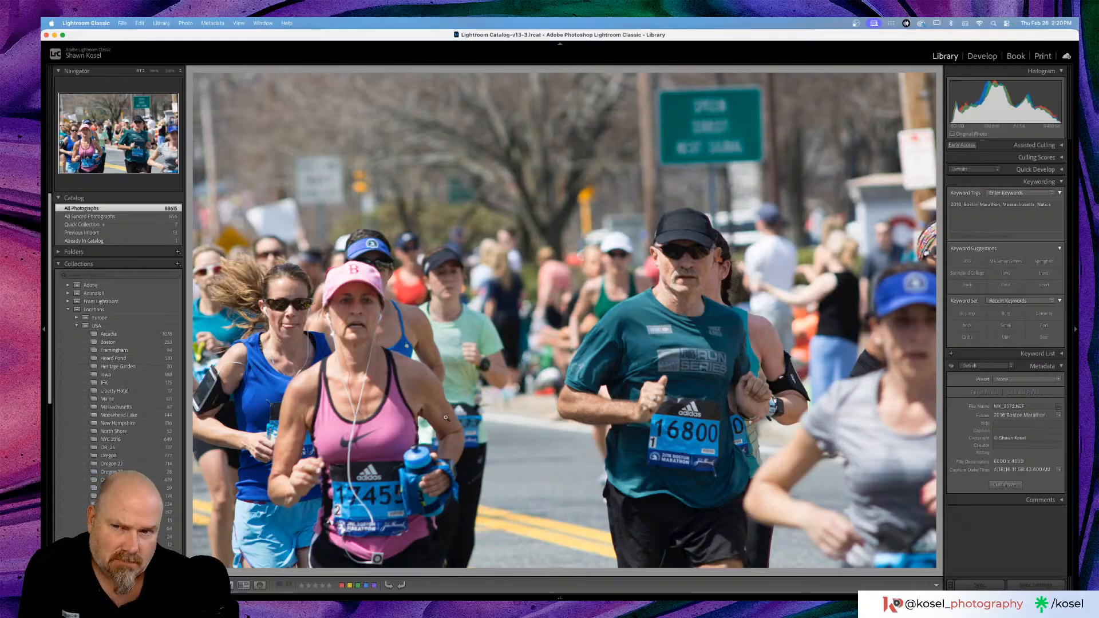
key("g")
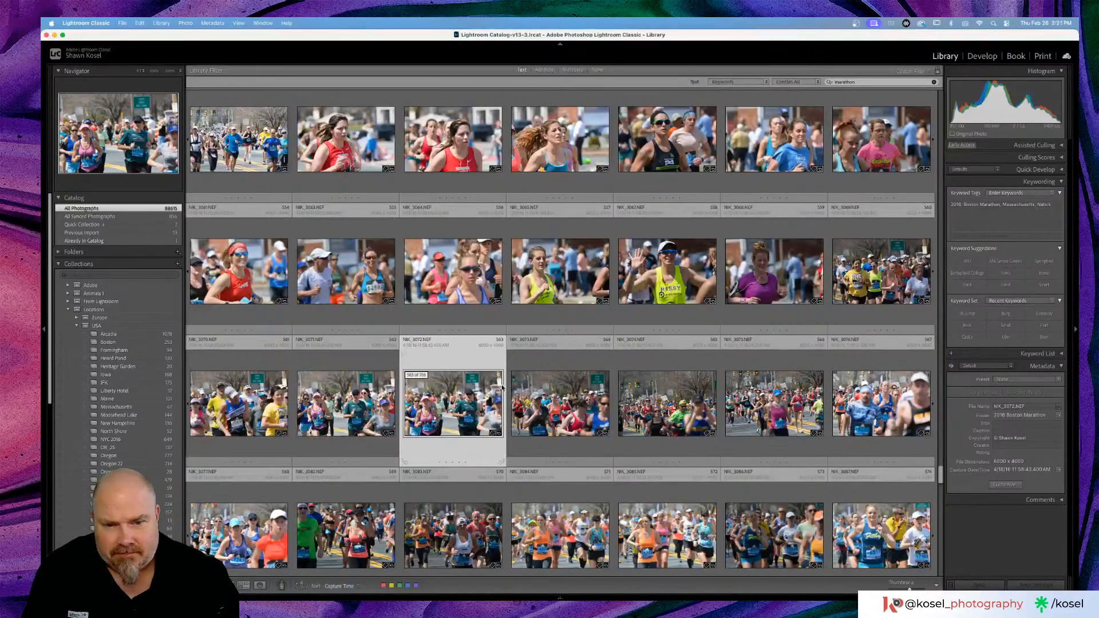
Step: Find the fisheye road shots further on, view NIK_3100.NEF through NIK_3102.NEF at full size, and return to the grid
scroll(577, 384, "down", 5)
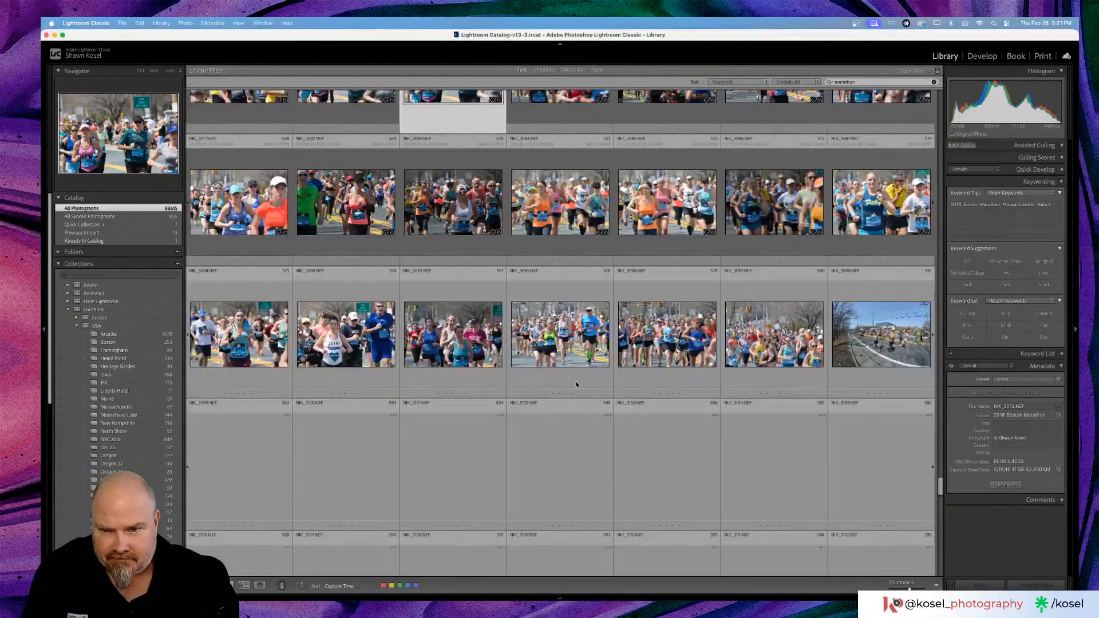
scroll(576, 384, "down", 2)
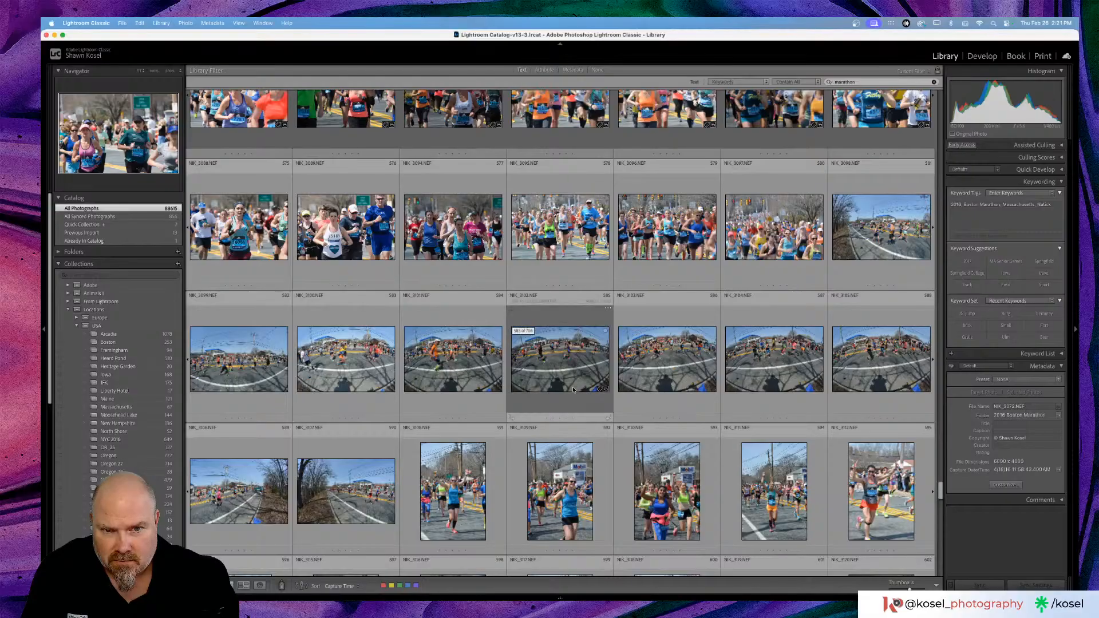
double_click(369, 359)
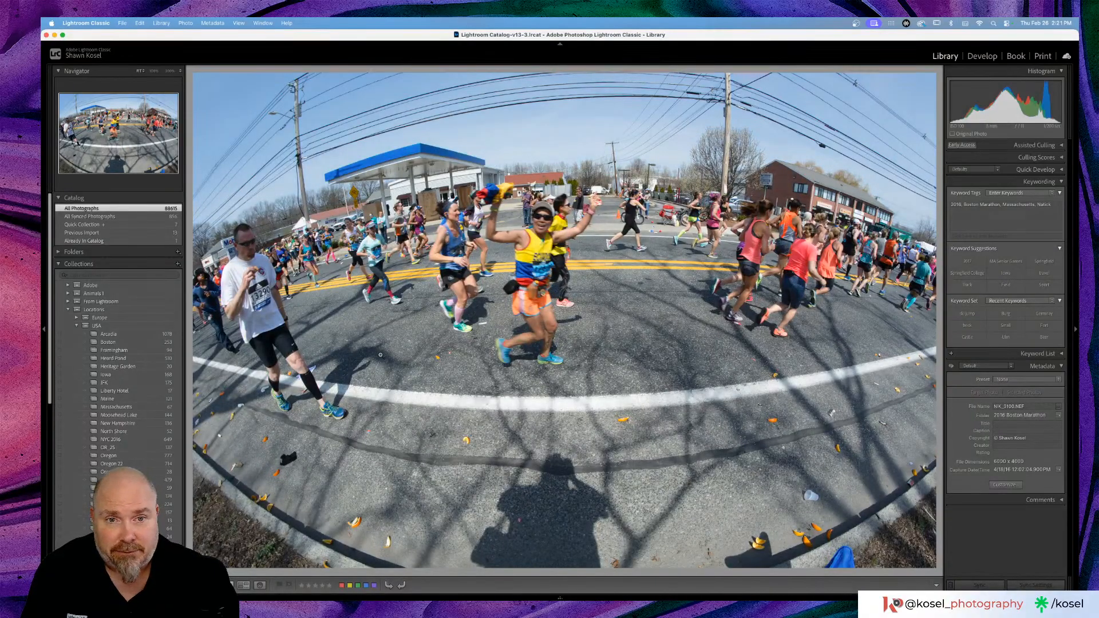
key("Right")
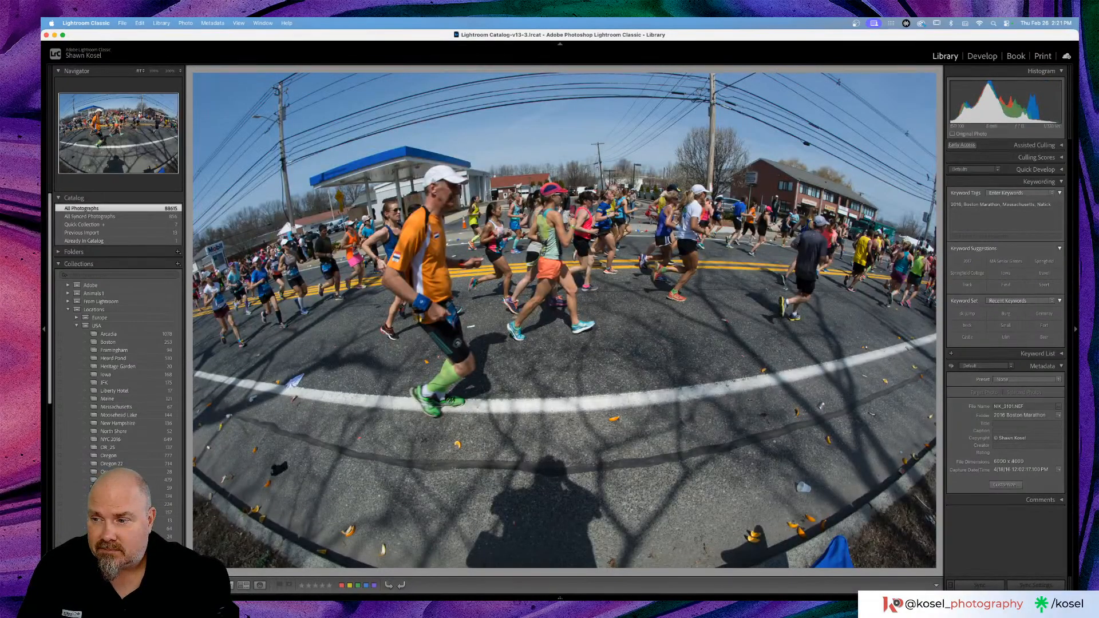
key("Right")
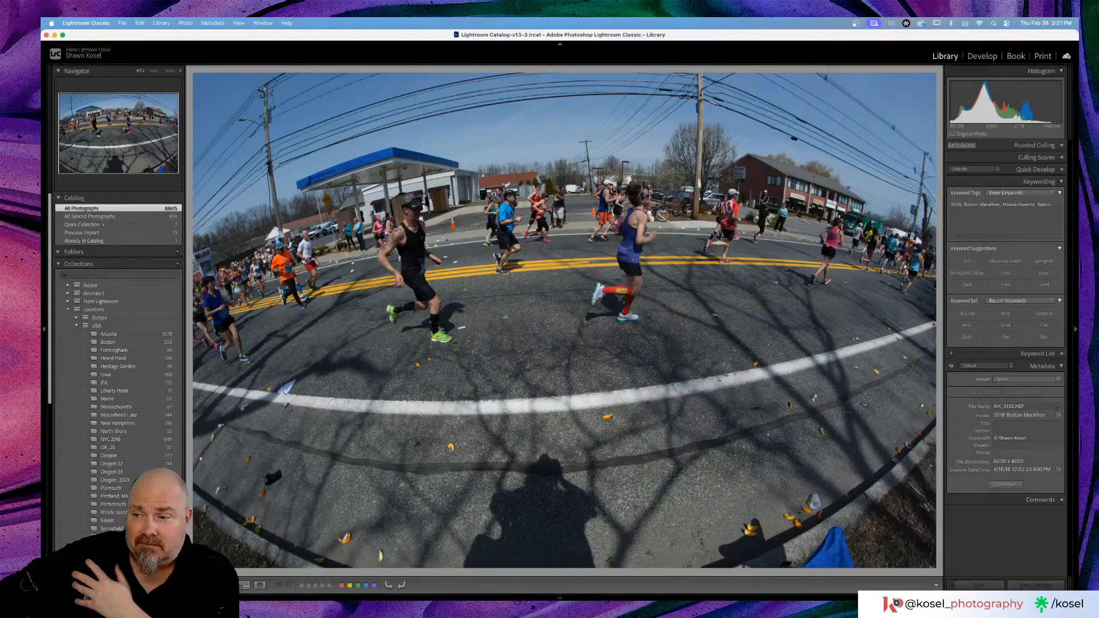
key("g")
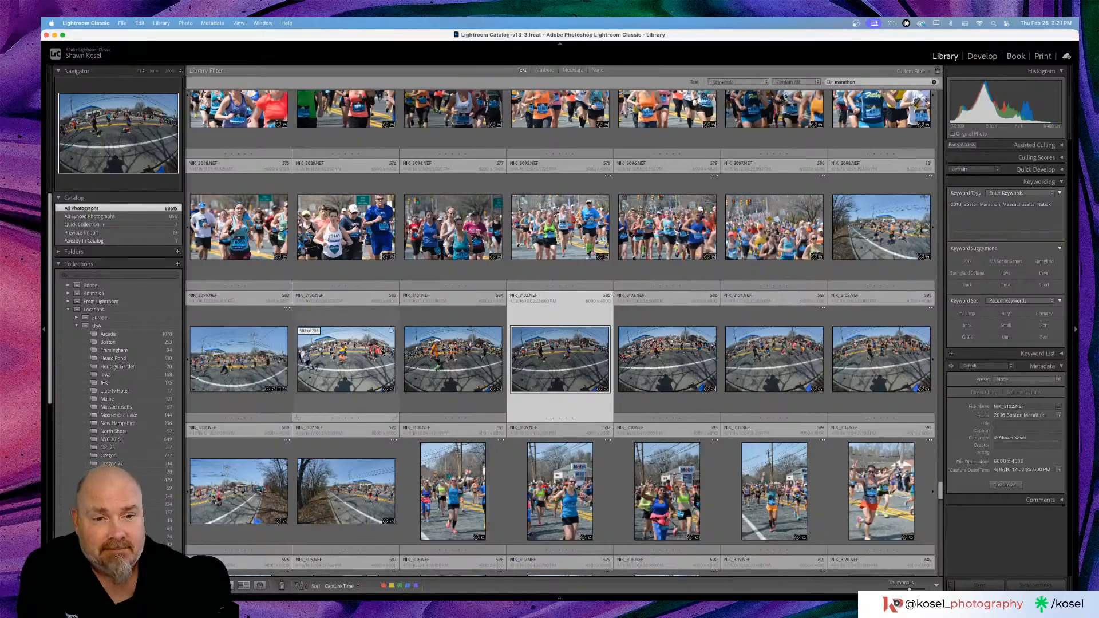
Step: Find the portrait-format runner shots further on, view NIK_3122.NEF at full size, and return to the grid
scroll(381, 360, "down", 5)
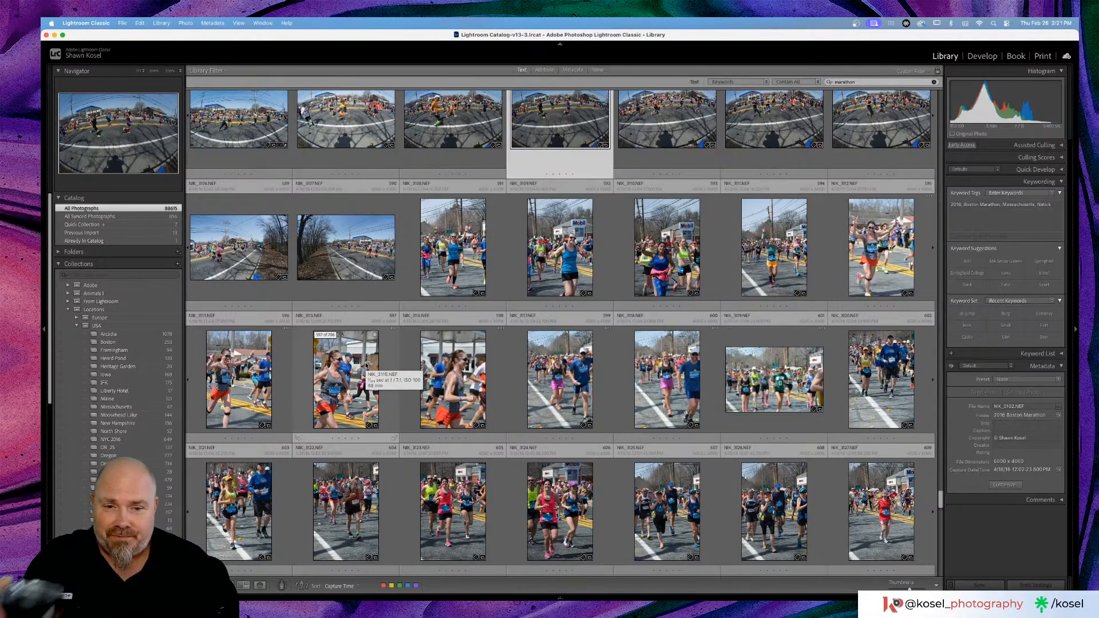
scroll(366, 365, "down", 2)
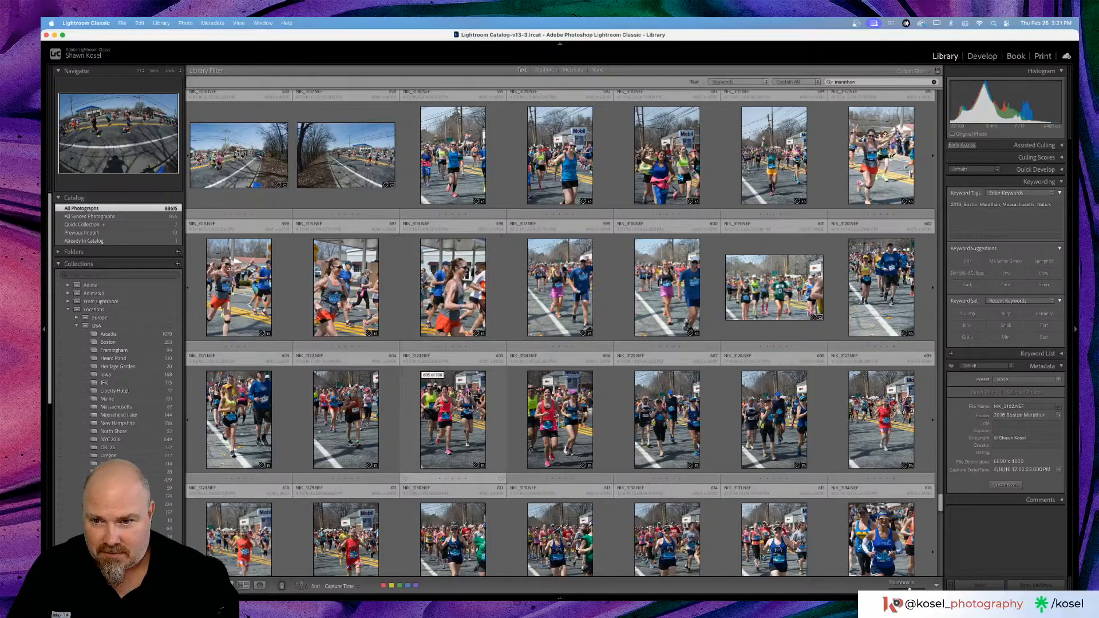
scroll(469, 393, "down", 1)
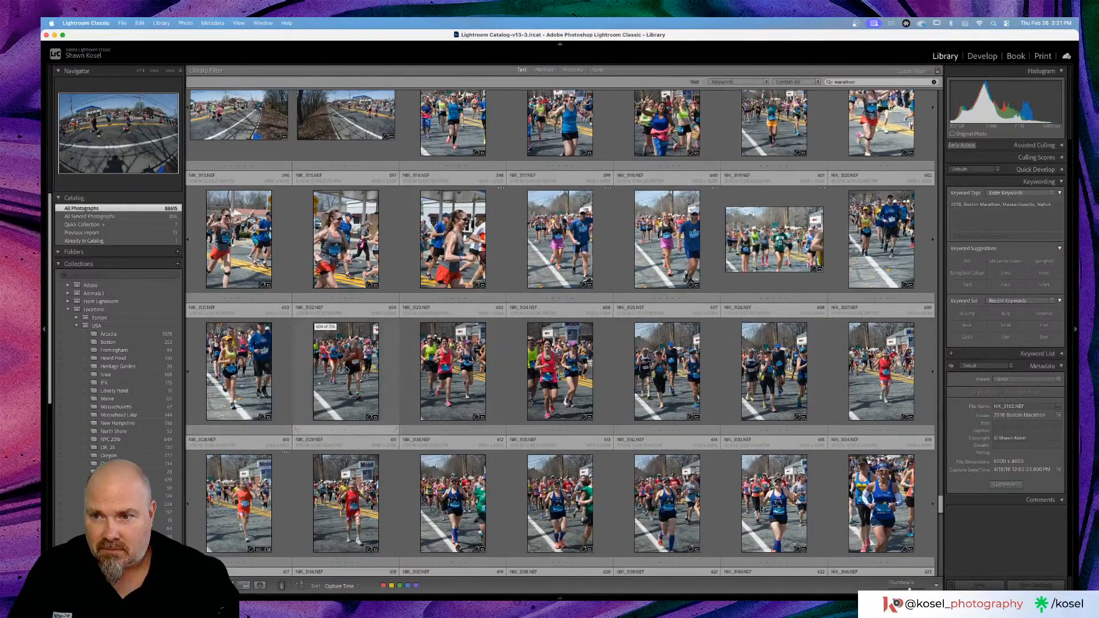
double_click(346, 369)
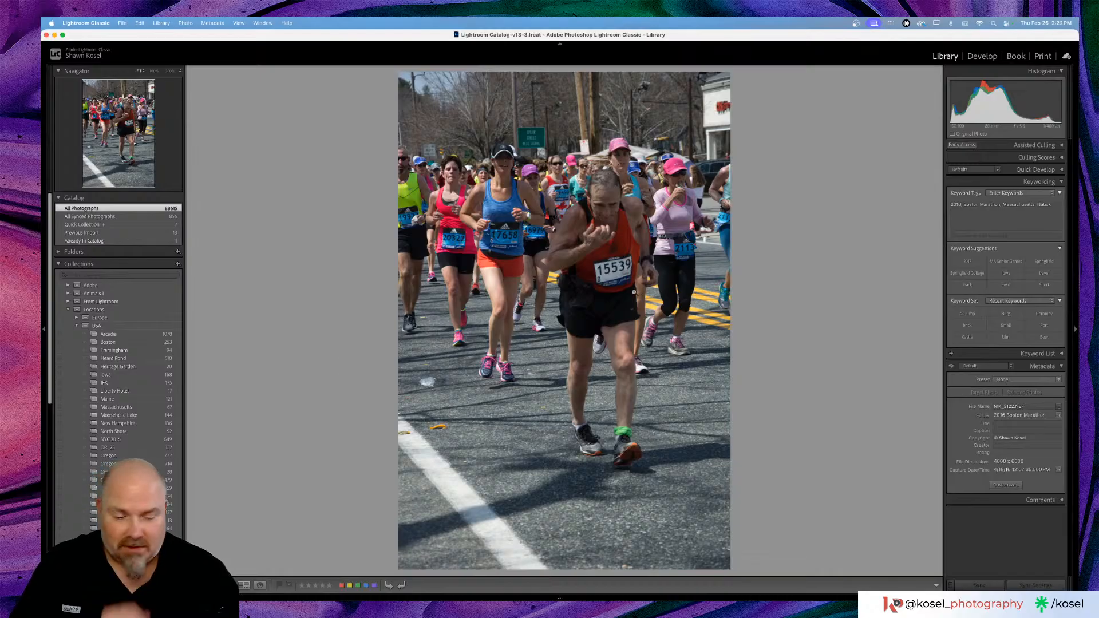
key("g")
Step: Browse on to the runner in the blue dress, view NIK_3173.NEF at full size, and return to the grid
scroll(634, 294, "down", 4)
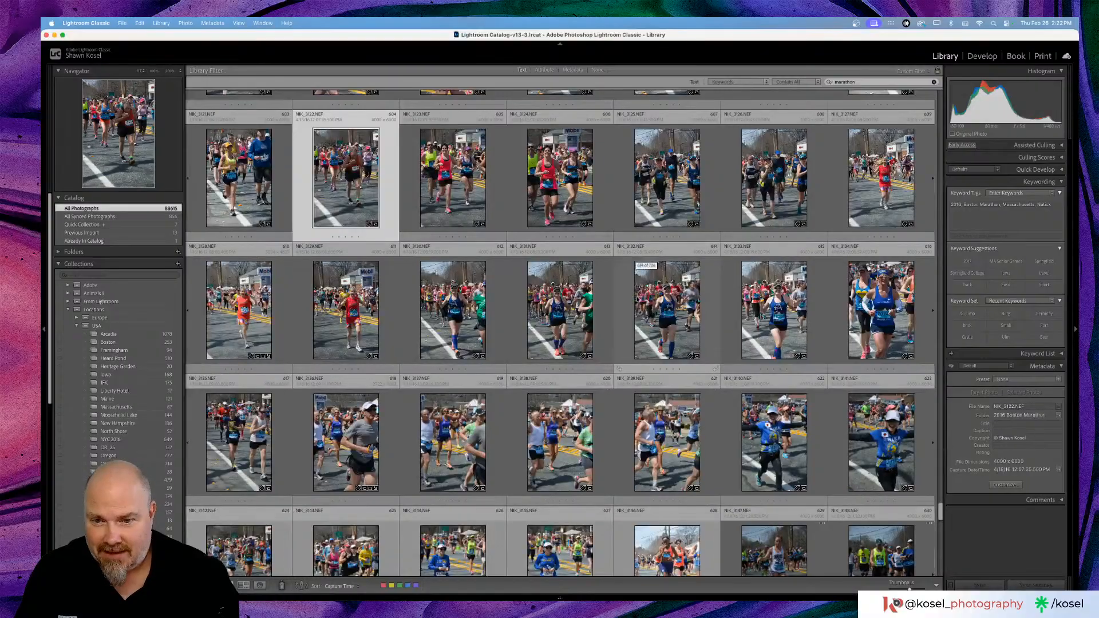
scroll(634, 295, "down", 2)
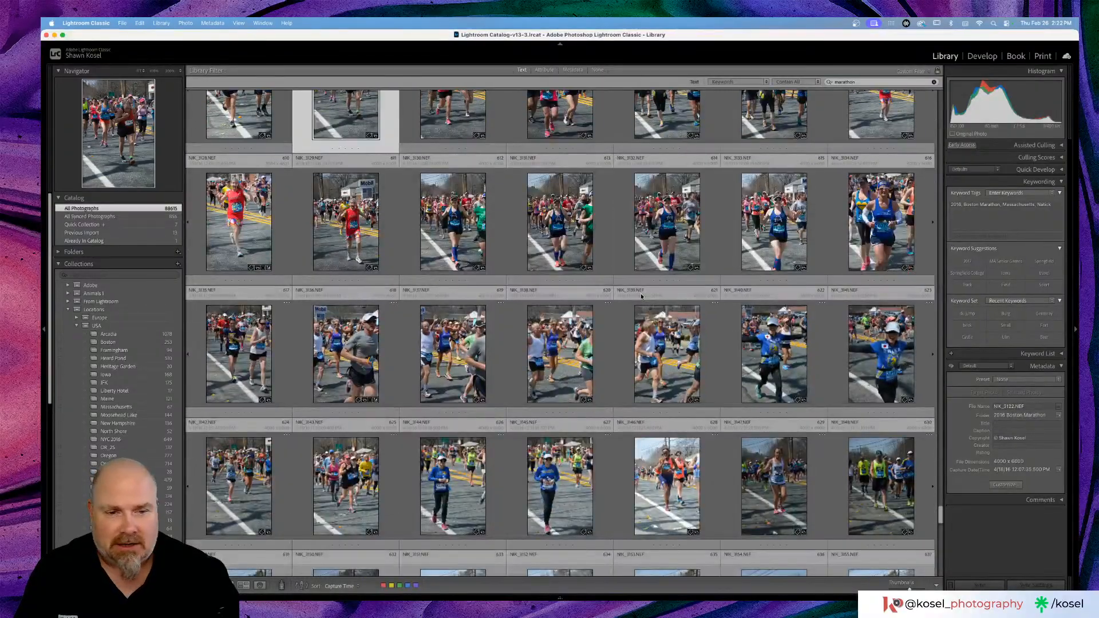
scroll(641, 294, "down", 2)
scroll(641, 296, "down", 2)
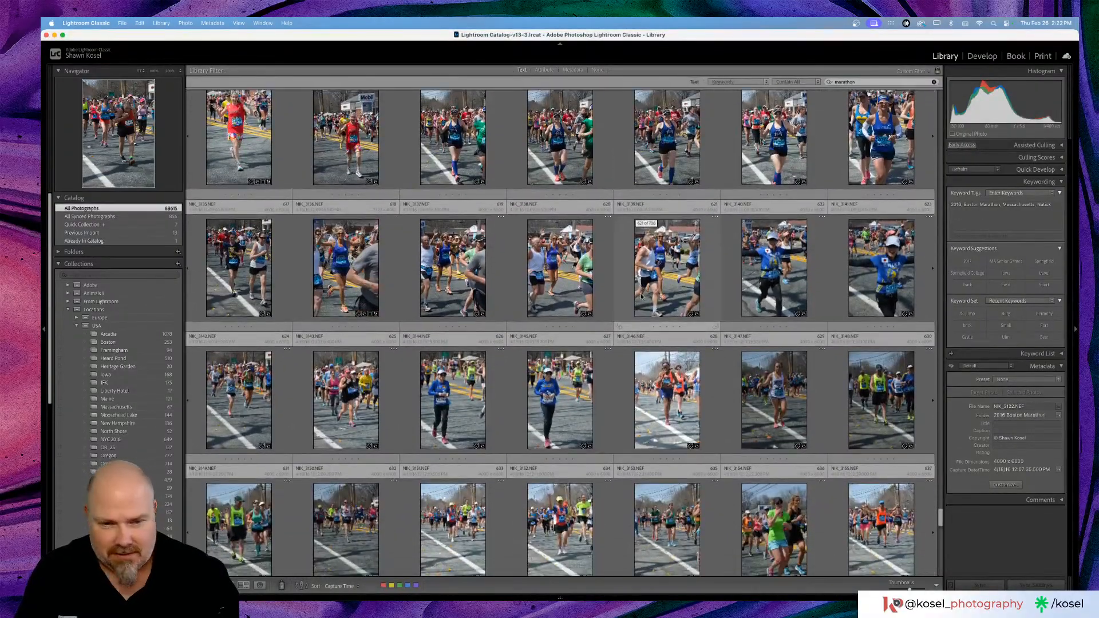
scroll(641, 295, "down", 2)
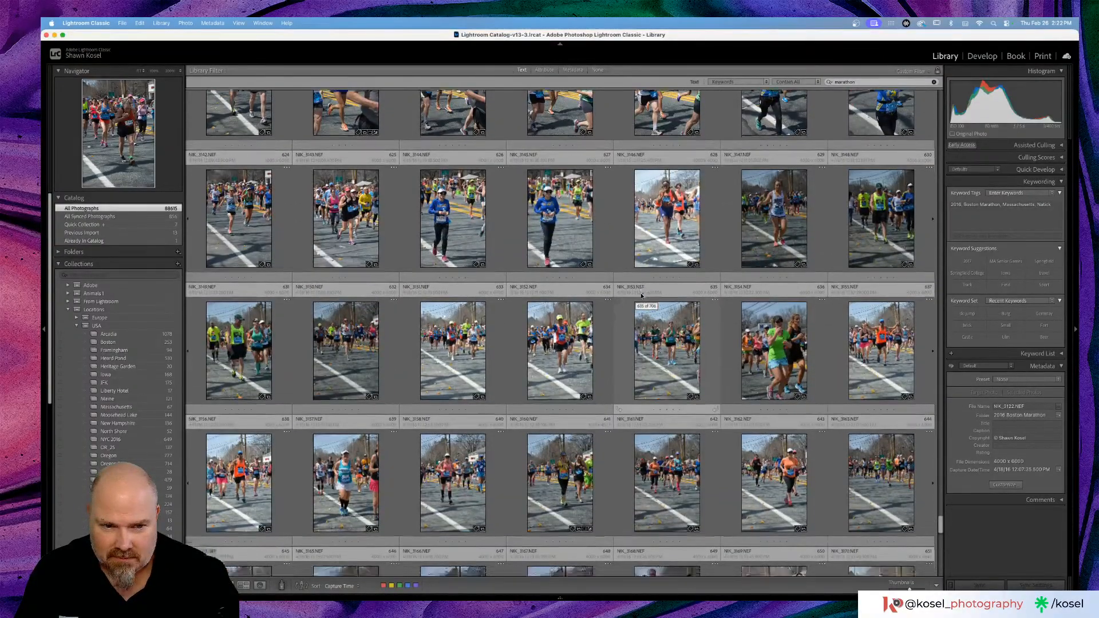
scroll(641, 295, "down", 4)
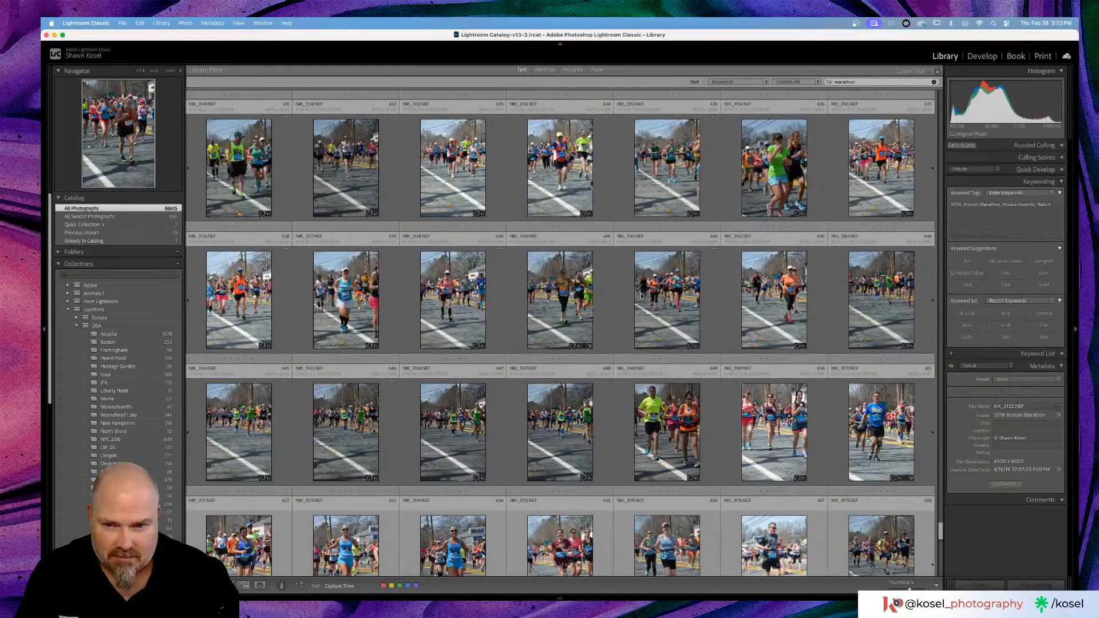
scroll(642, 296, "down", 2)
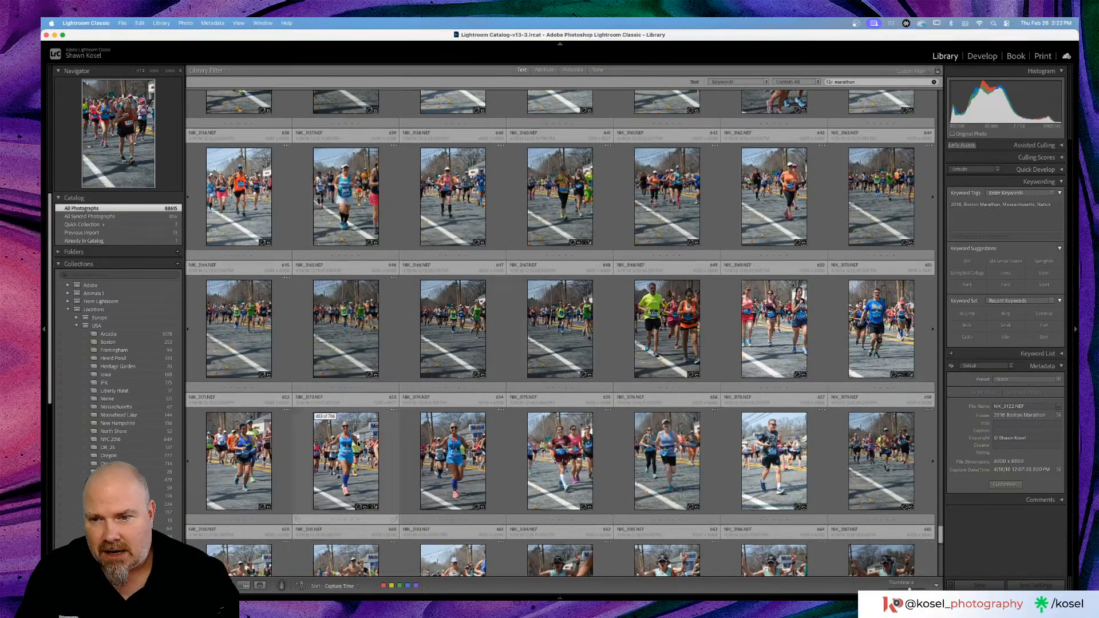
double_click(359, 444)
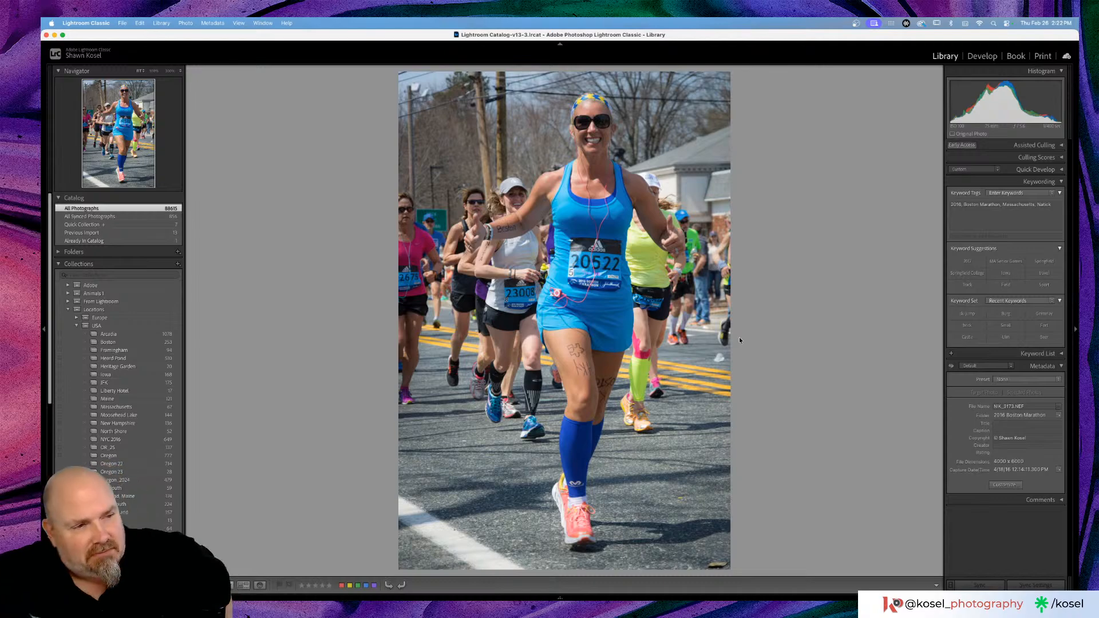
key("g")
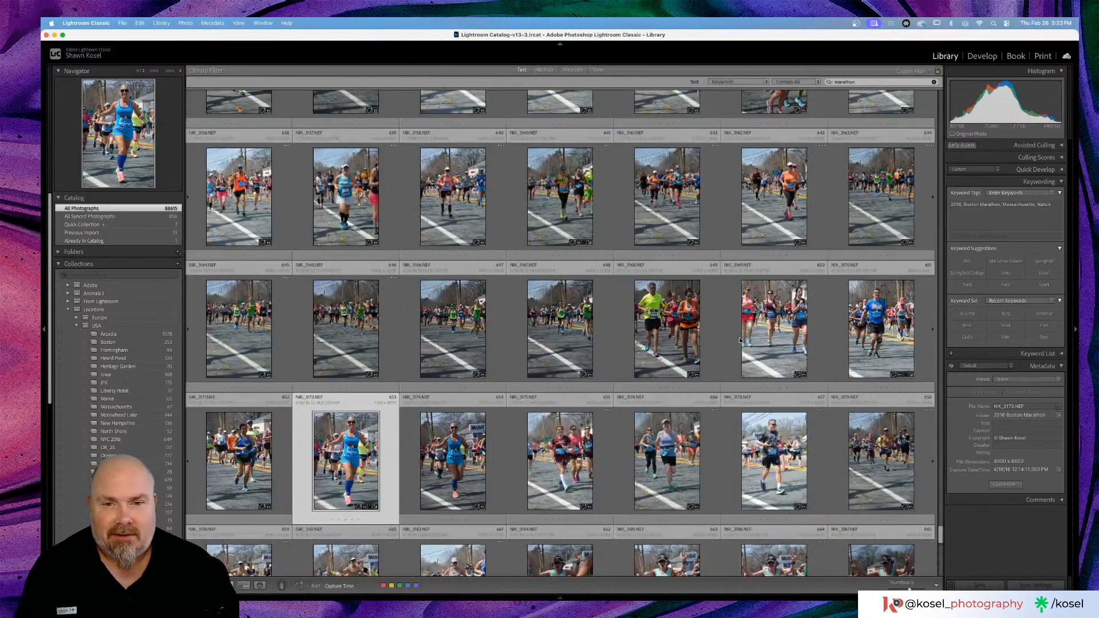
Step: Find NIK_3222.NEF of the runner in the pink top, examine the water bottle on her belt close up, and return to the grid
scroll(605, 324, "down", 3)
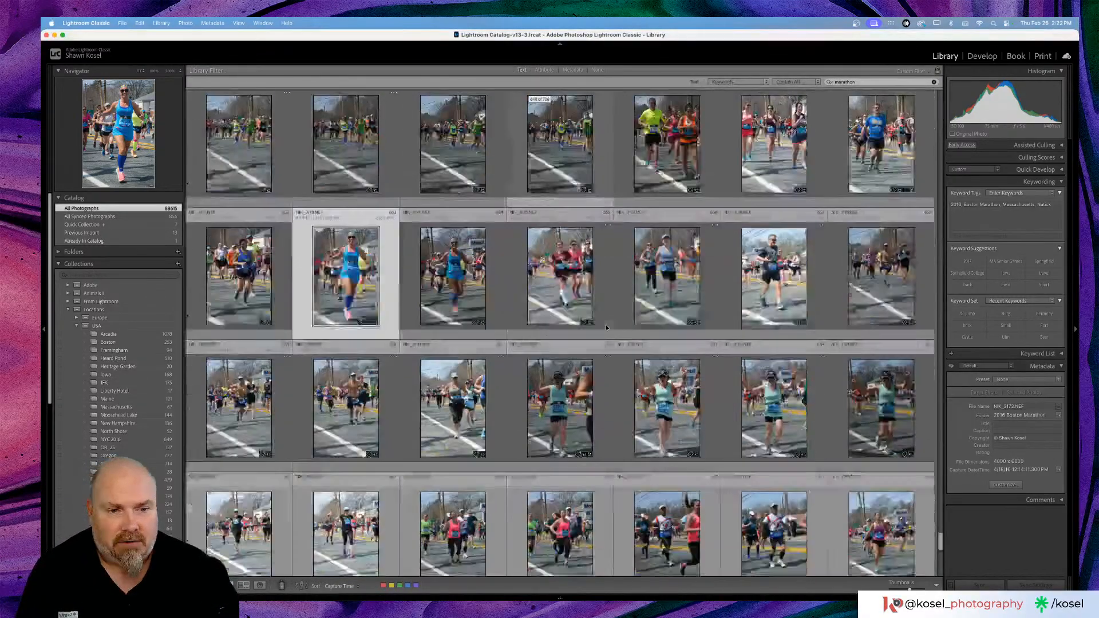
scroll(600, 309, "down", 5)
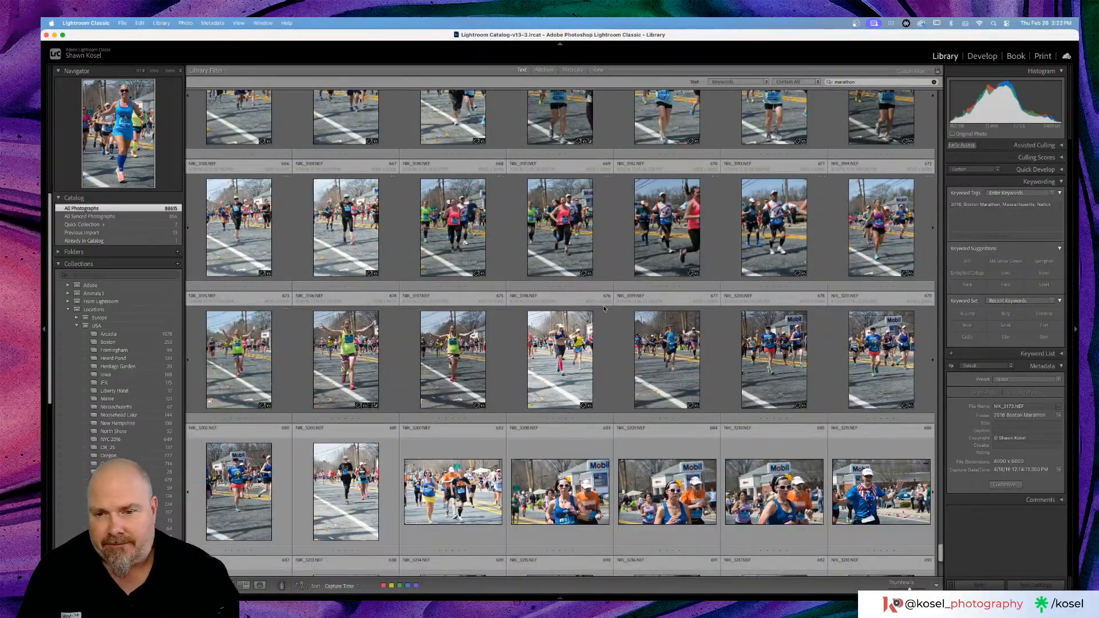
scroll(601, 309, "down", 2)
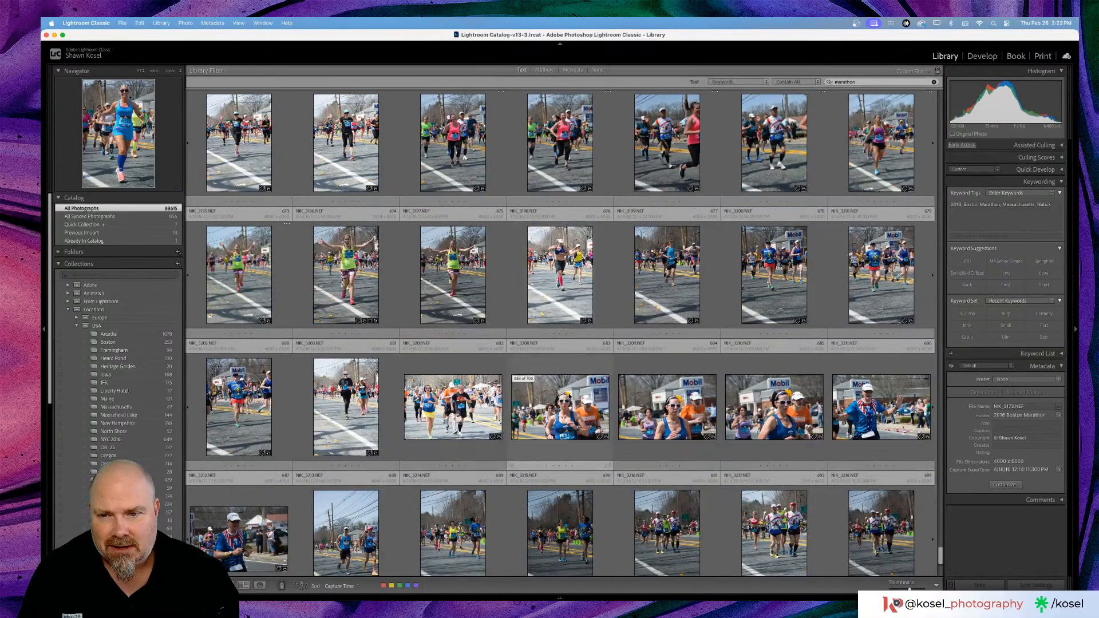
scroll(461, 405, "down", 5)
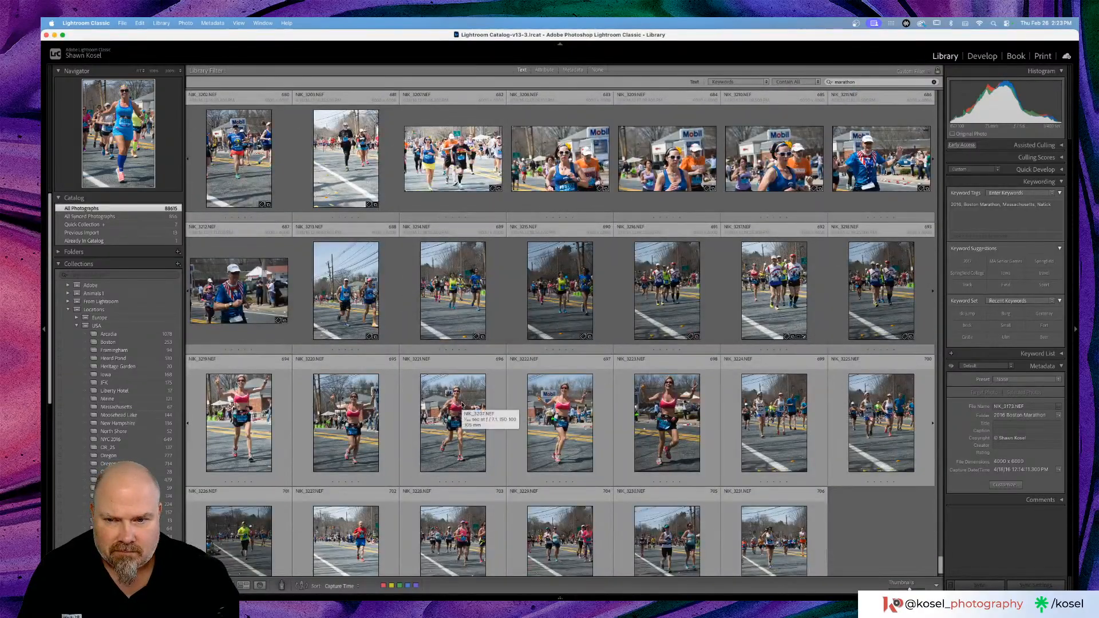
double_click(552, 411)
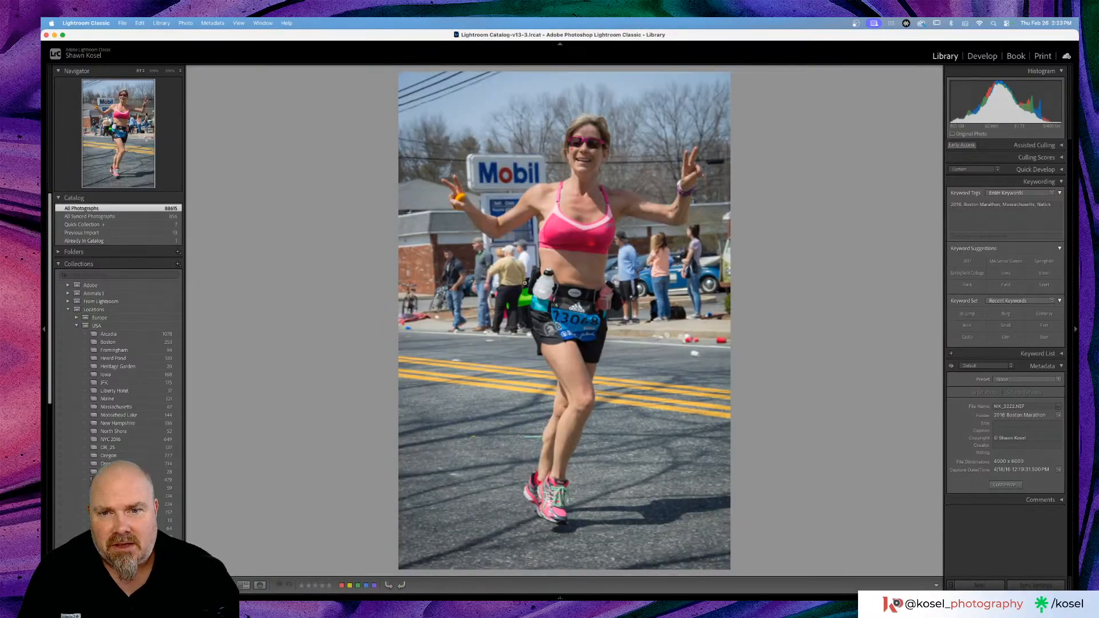
left_click(537, 288)
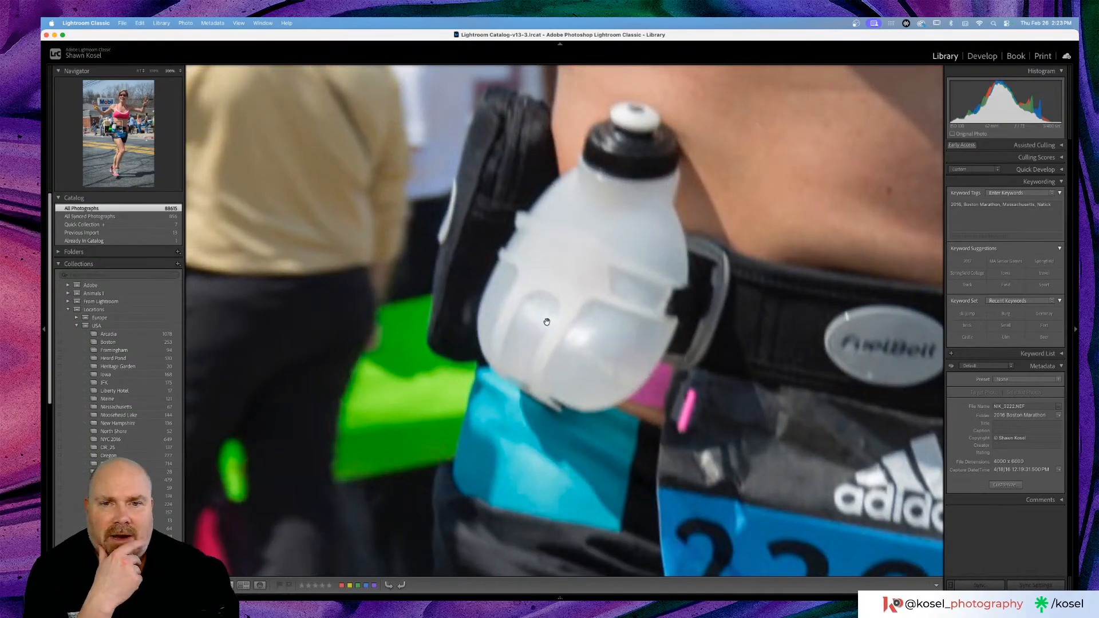
left_click(575, 312)
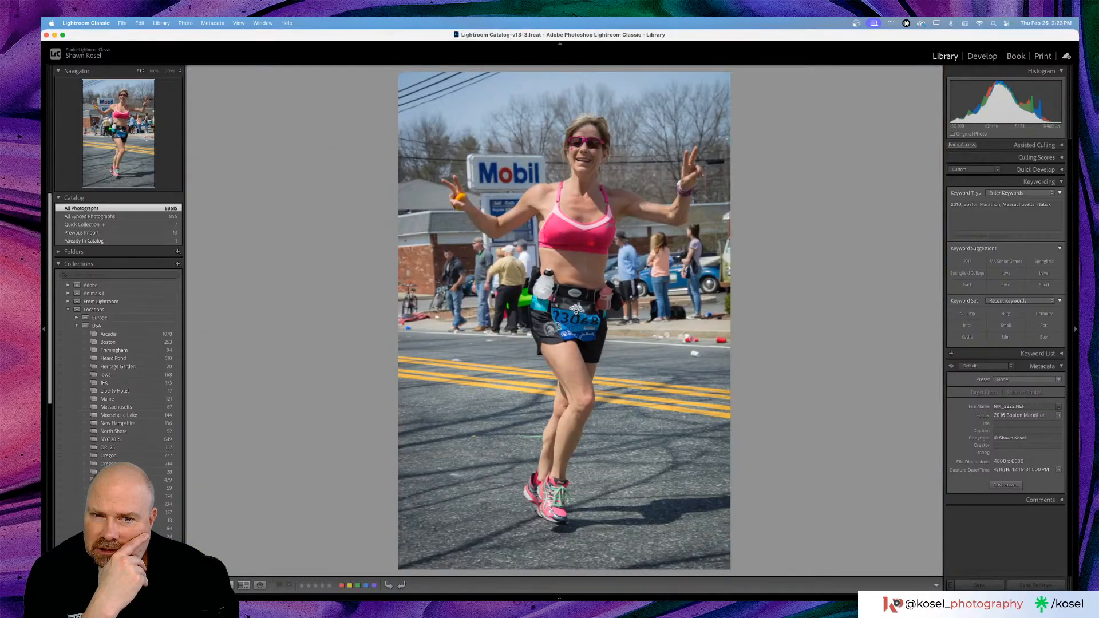
key("g")
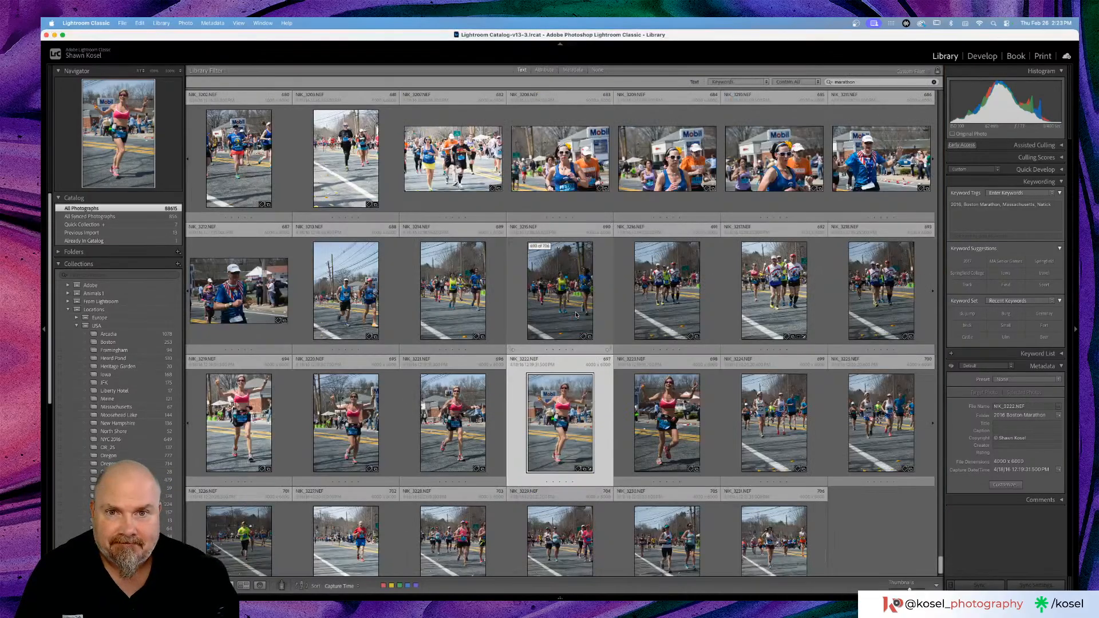
Step: View NIK_3226.NEF from the last row of photos at full size and return to the grid
scroll(573, 286, "down", 2)
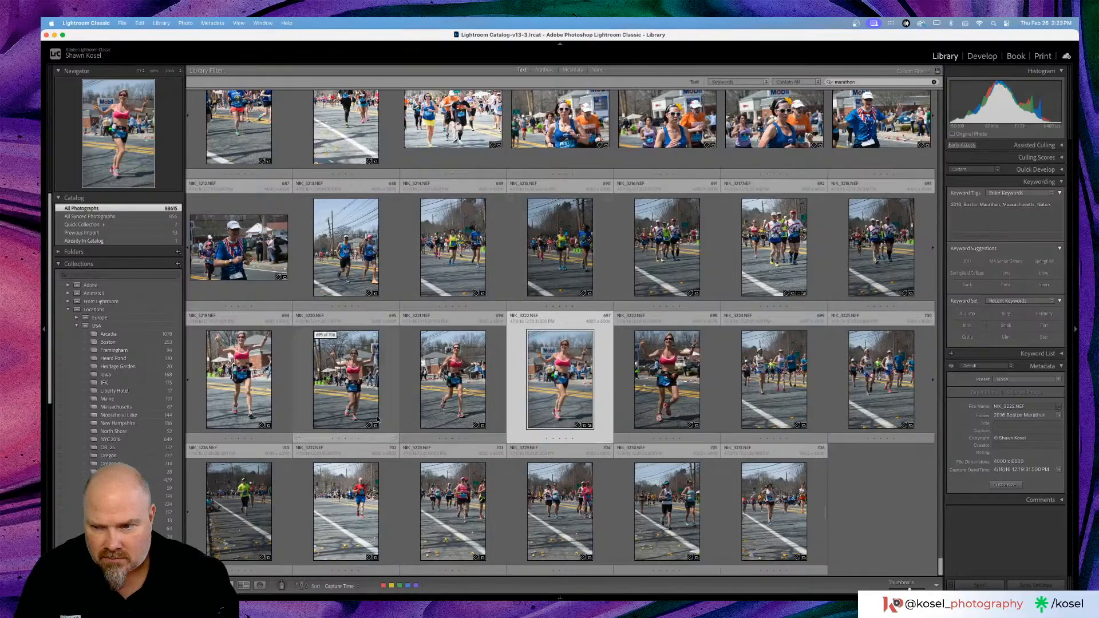
double_click(256, 501)
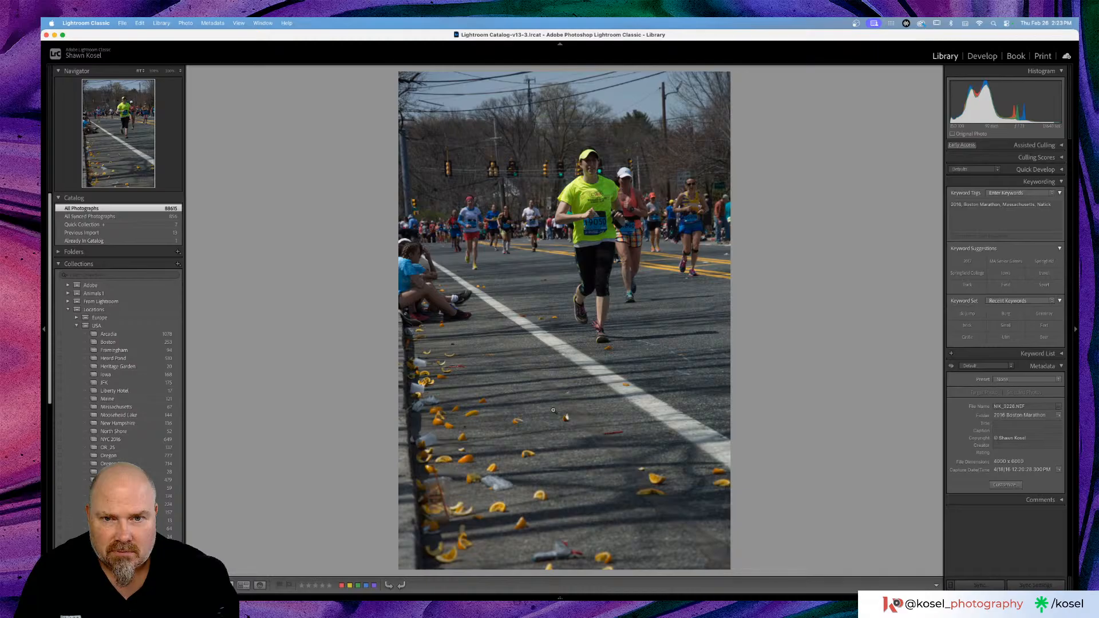
key("g")
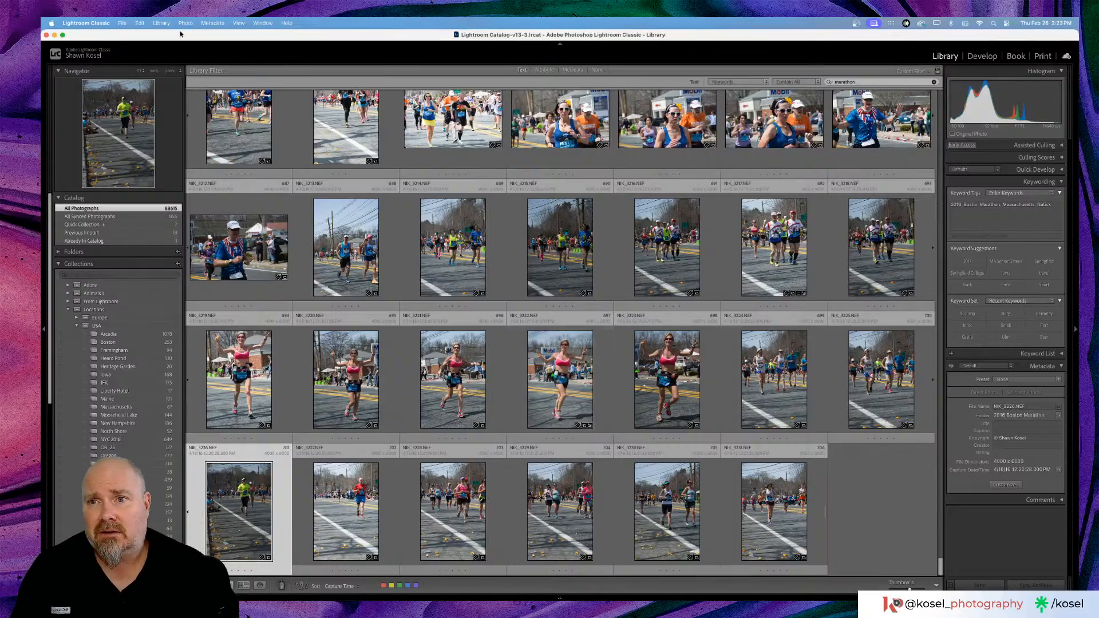
Step: Quit Lightroom Classic, skipping the catalog backup this time
left_click(85, 23)
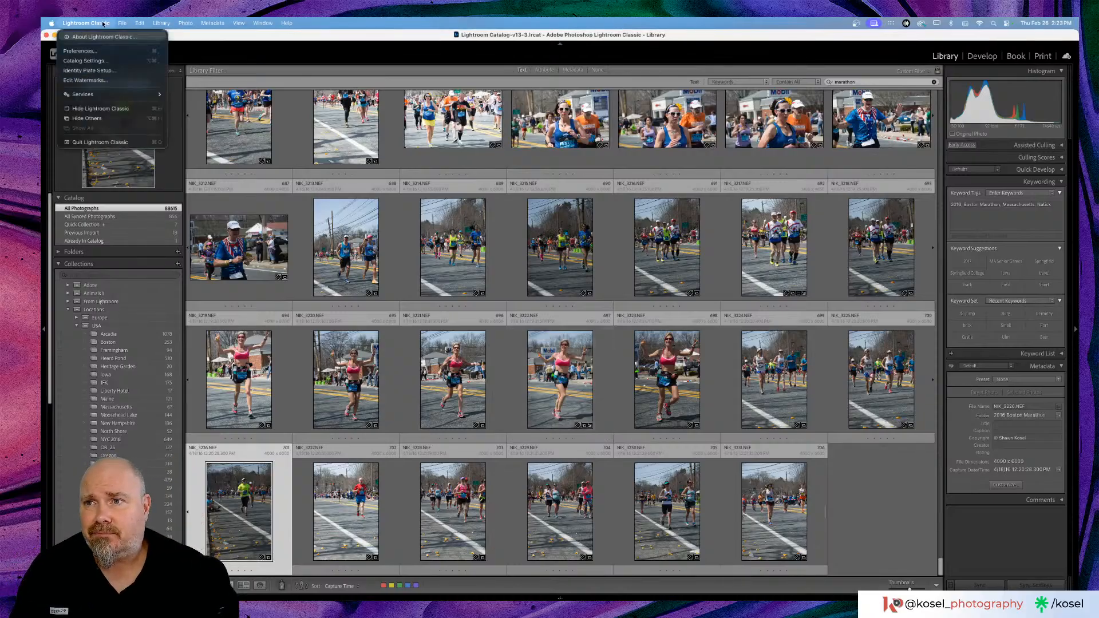
left_click(111, 143)
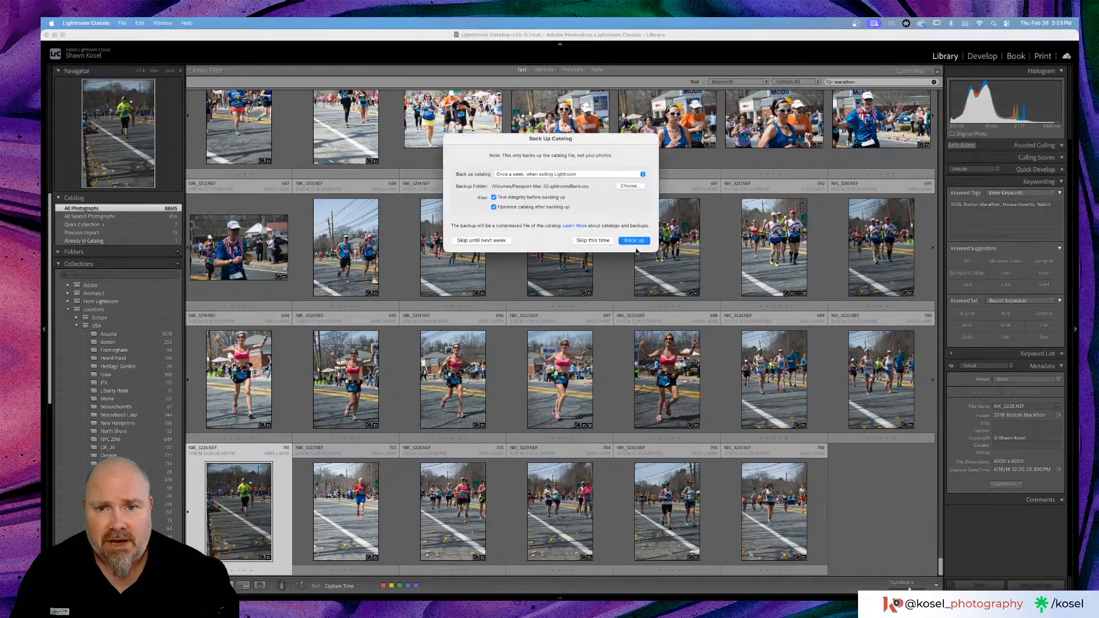
left_click(588, 241)
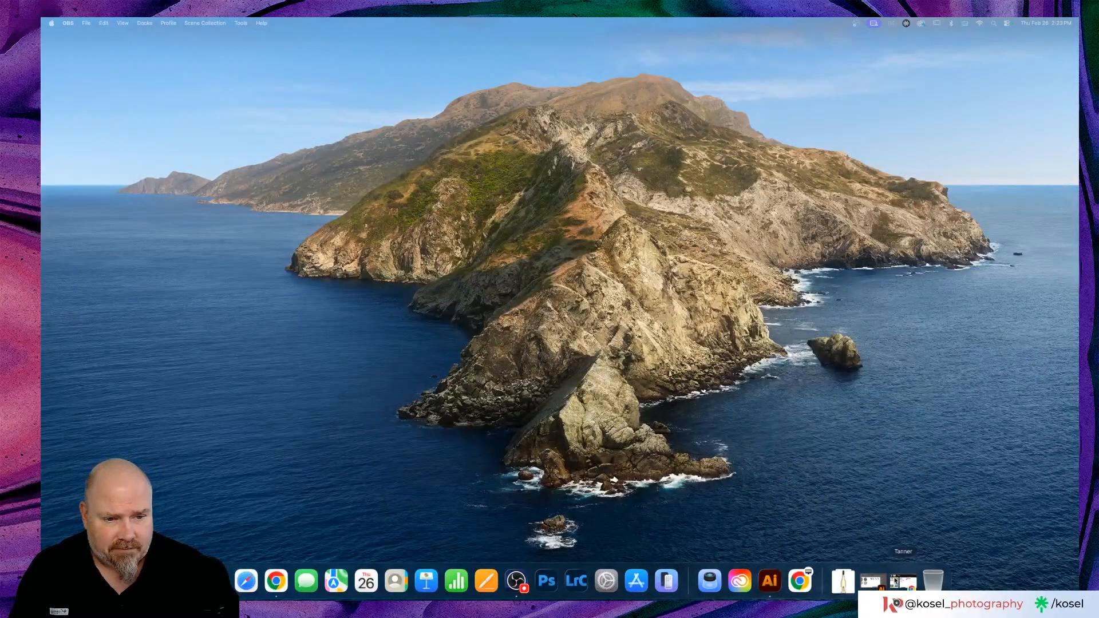
Step: Switch to the OCD_awareness_ribbon_icon_2.aic document in Illustrator and select the coloured QC 2026 badge with the shoe behind the 4176
left_click(879, 584)
scroll(377, 360, "left", 5)
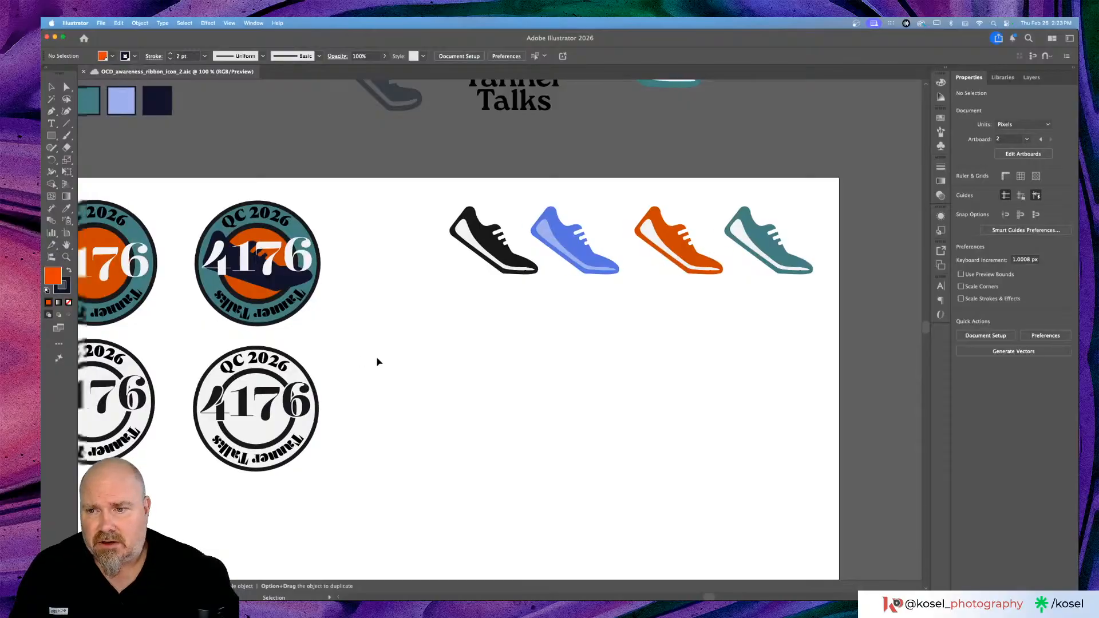
scroll(380, 363, "down", 4)
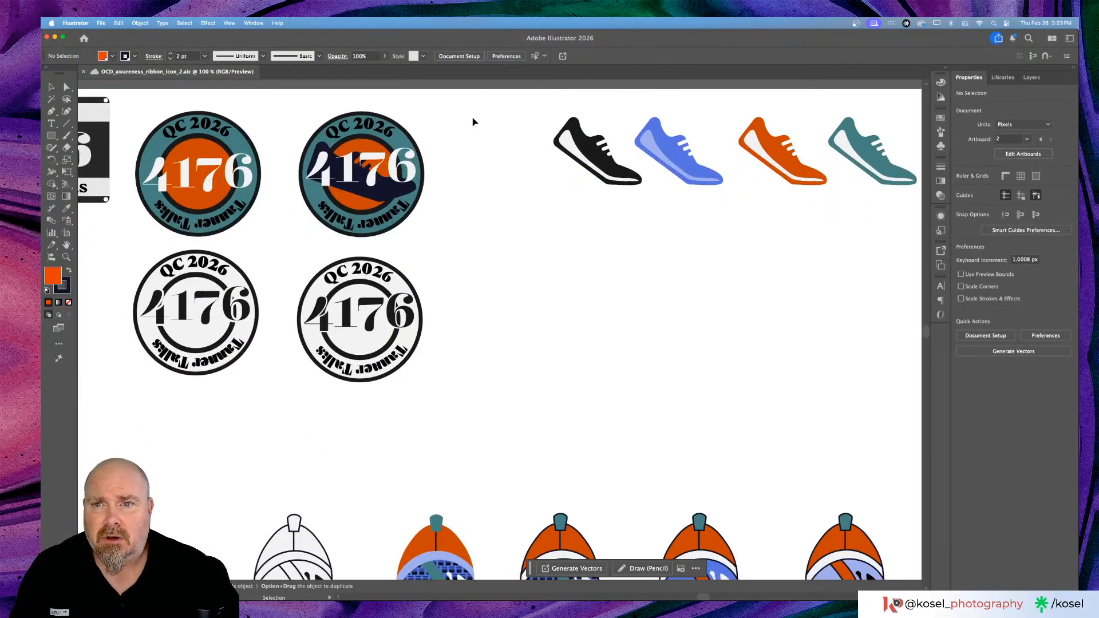
left_click(358, 223)
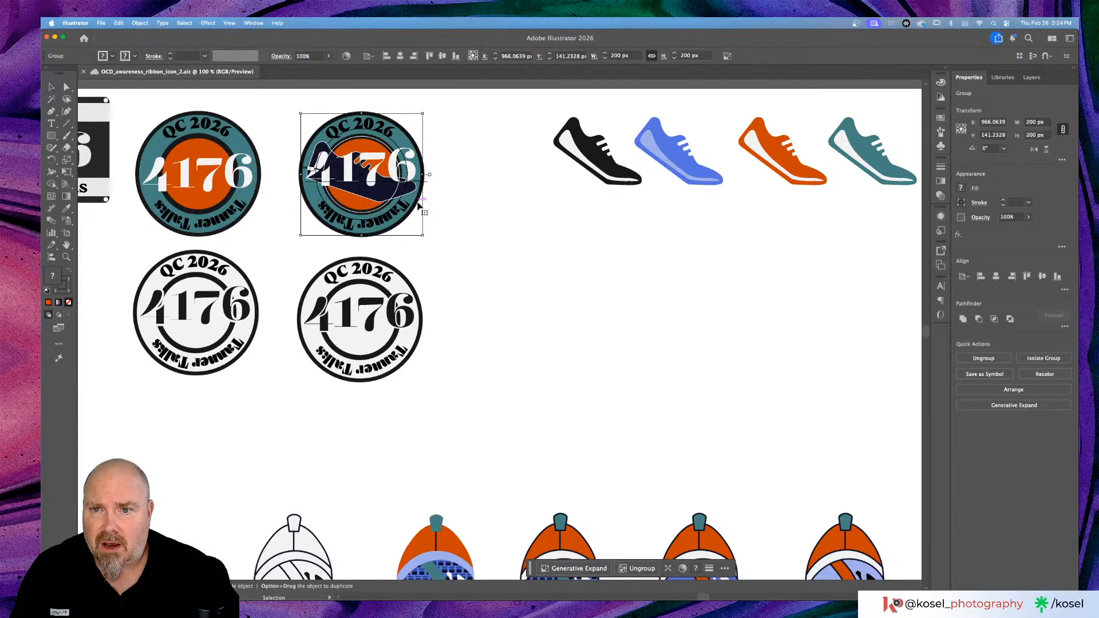
Step: Duplicate the black-and-white QC 2026 badge below the shoe badge, placing the copy to its right in the same row
left_click(503, 220)
scroll(503, 217, "left", 2)
scroll(503, 217, "left", 2)
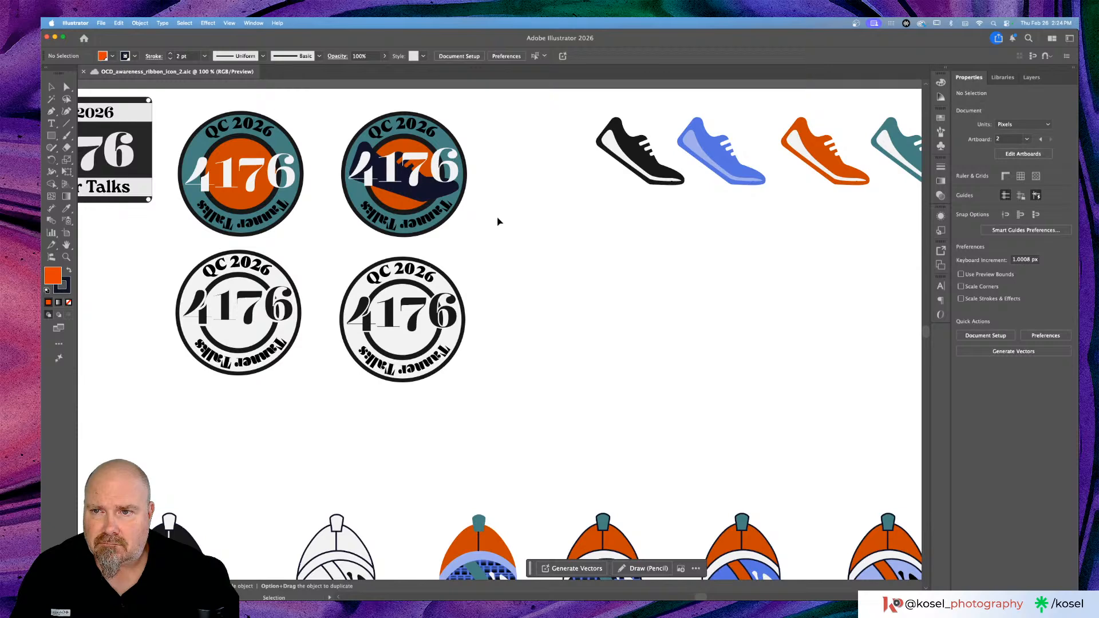
scroll(503, 220, "down", 2)
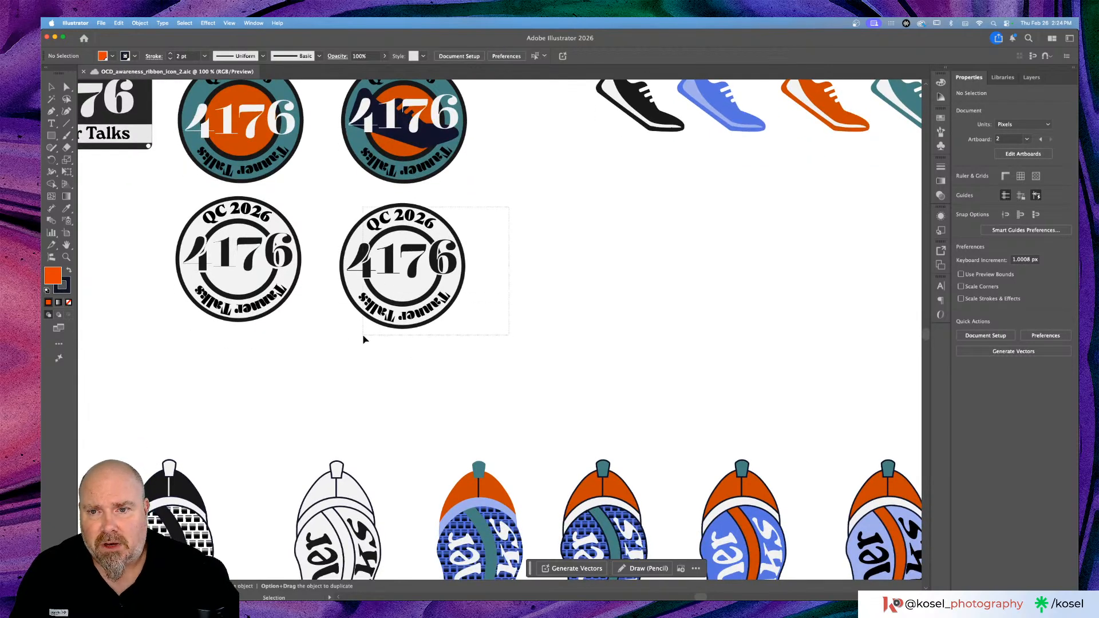
left_click(417, 318)
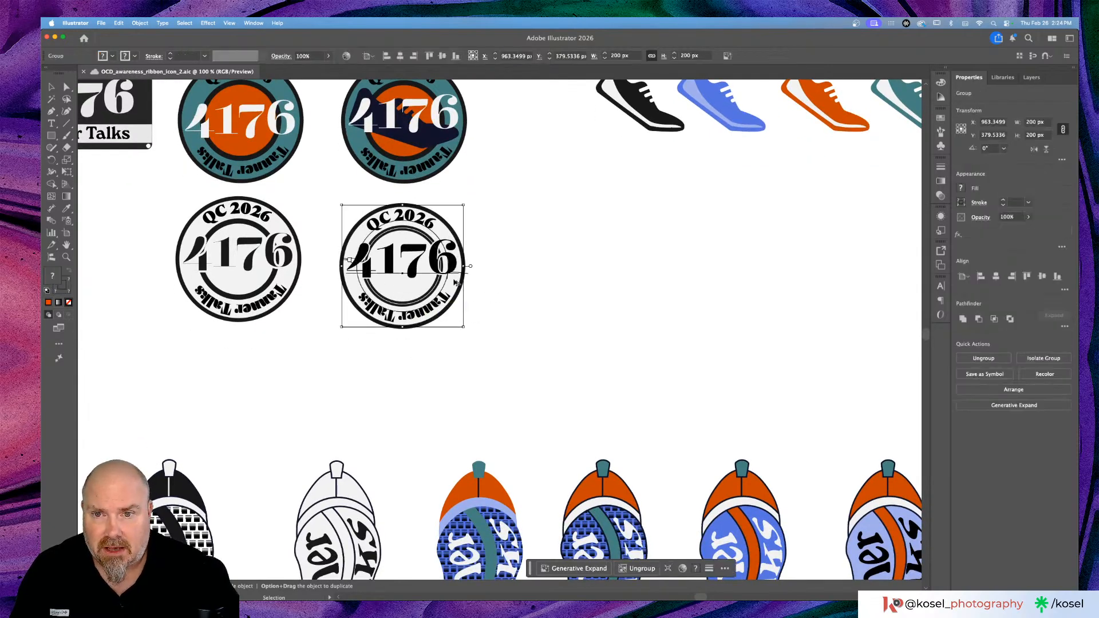
left_click_drag(450, 263, 622, 262)
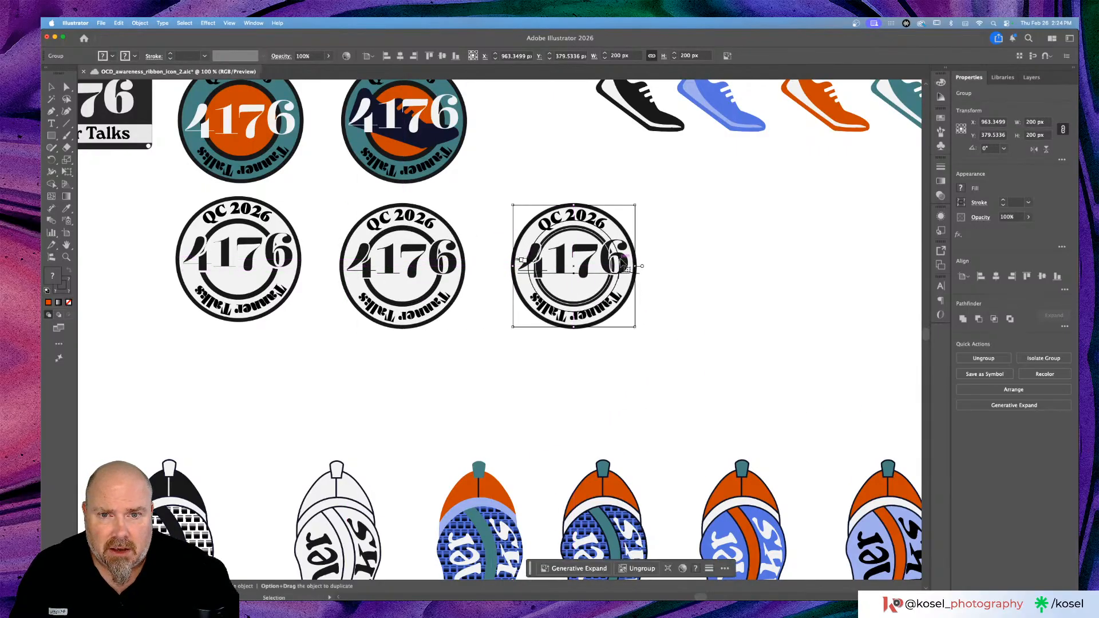
left_click(719, 264)
Step: Ungroup the duplicated badge and delete its curved QC 2026 and Tanner Talks text
key("super+equal")
key("super+equal")
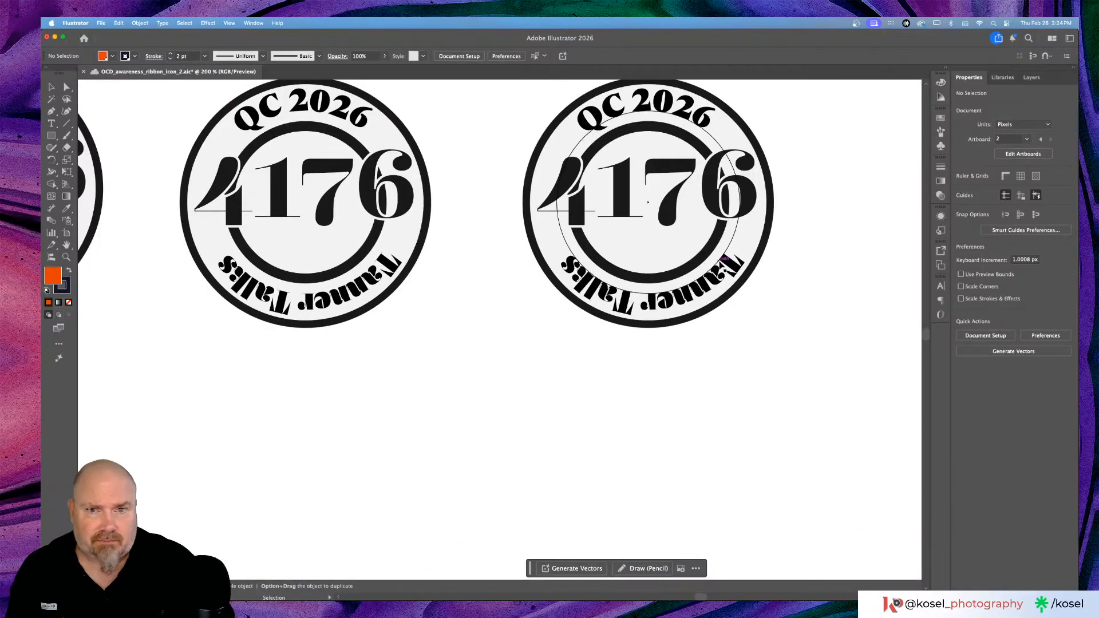
left_click(626, 308)
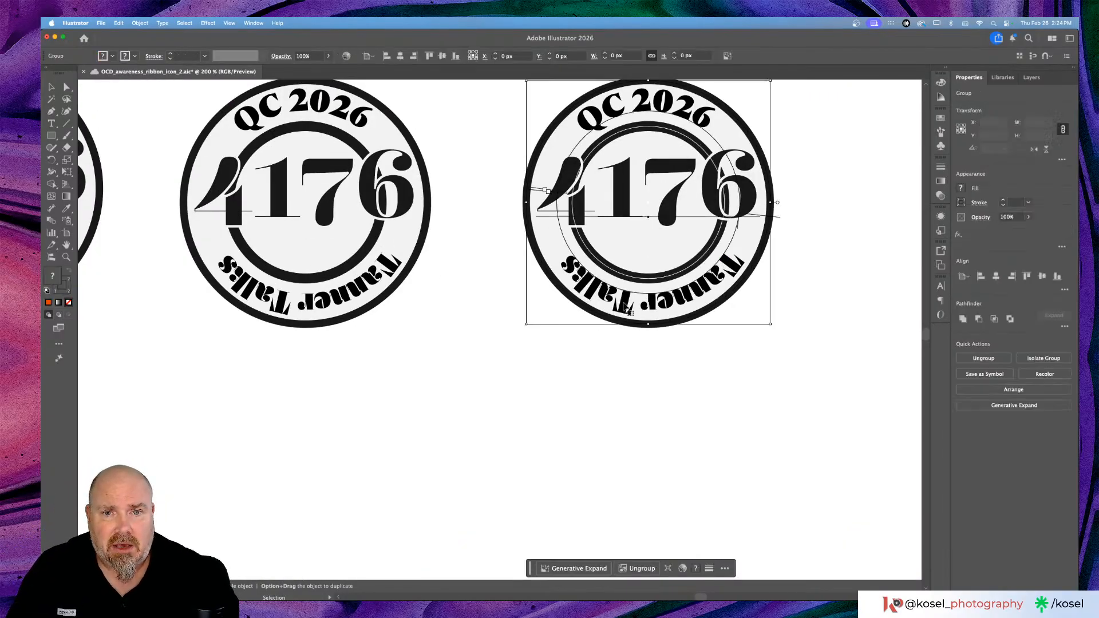
scroll(626, 307, "up", 3)
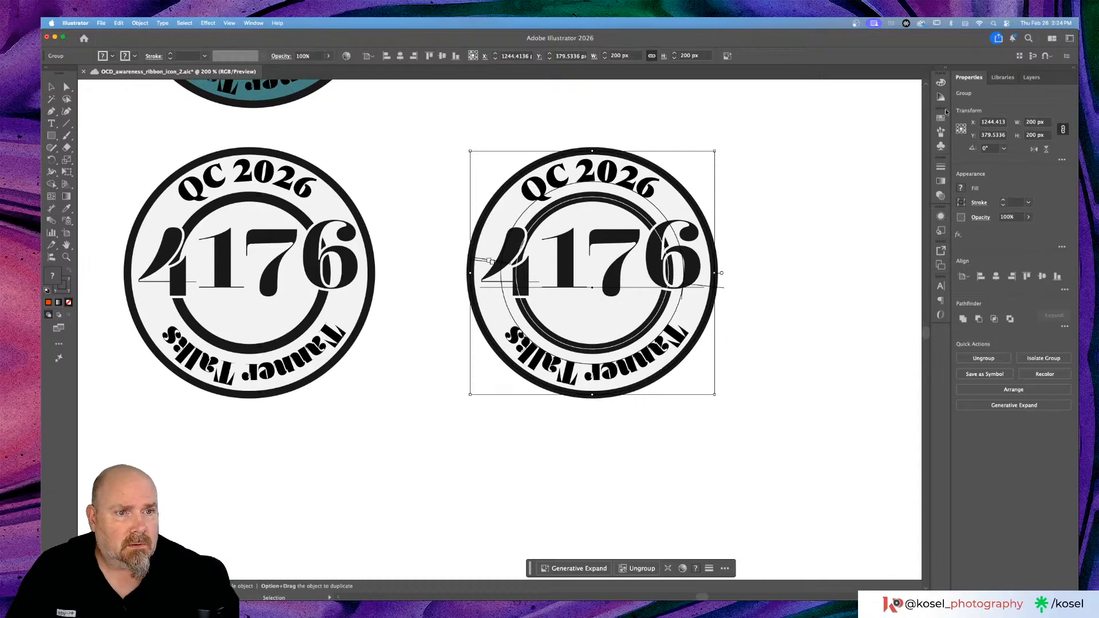
left_click(978, 362)
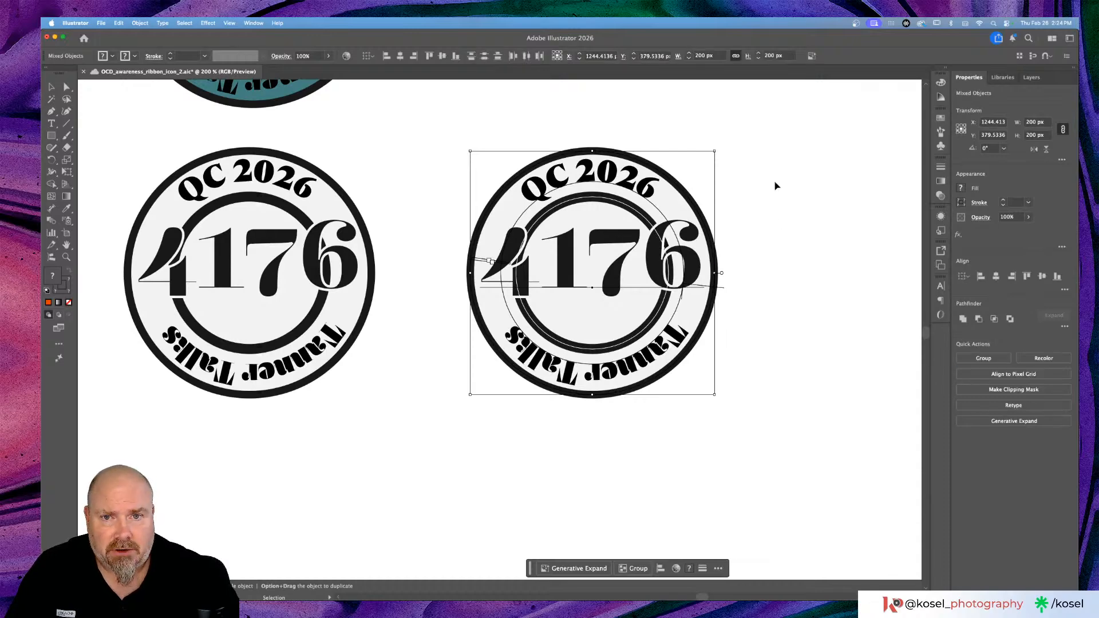
left_click(846, 165)
left_click(580, 185)
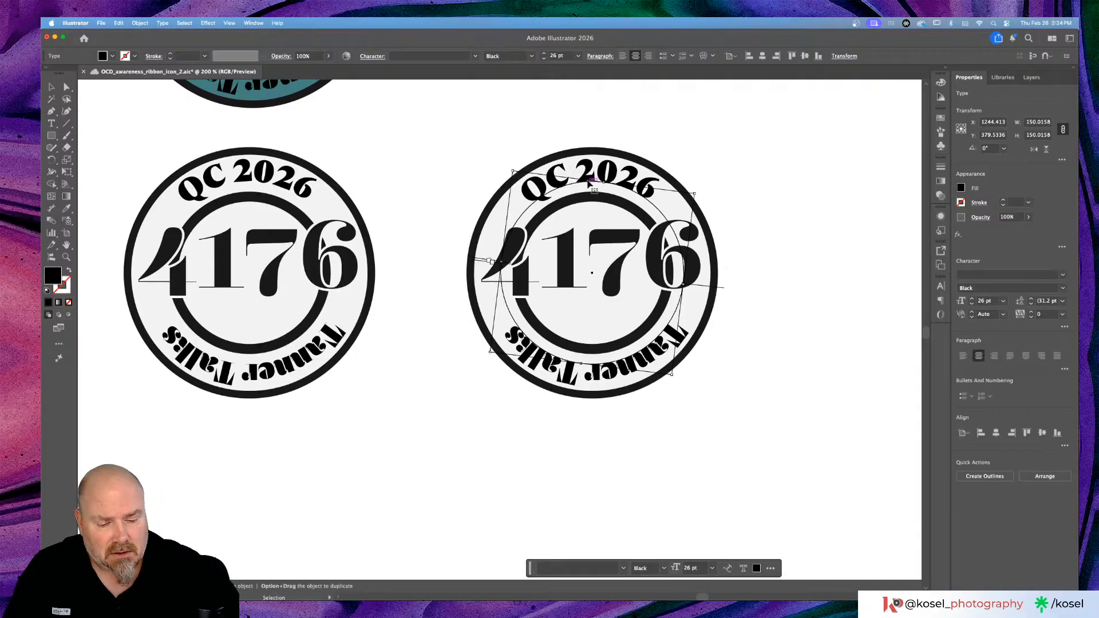
key("Delete")
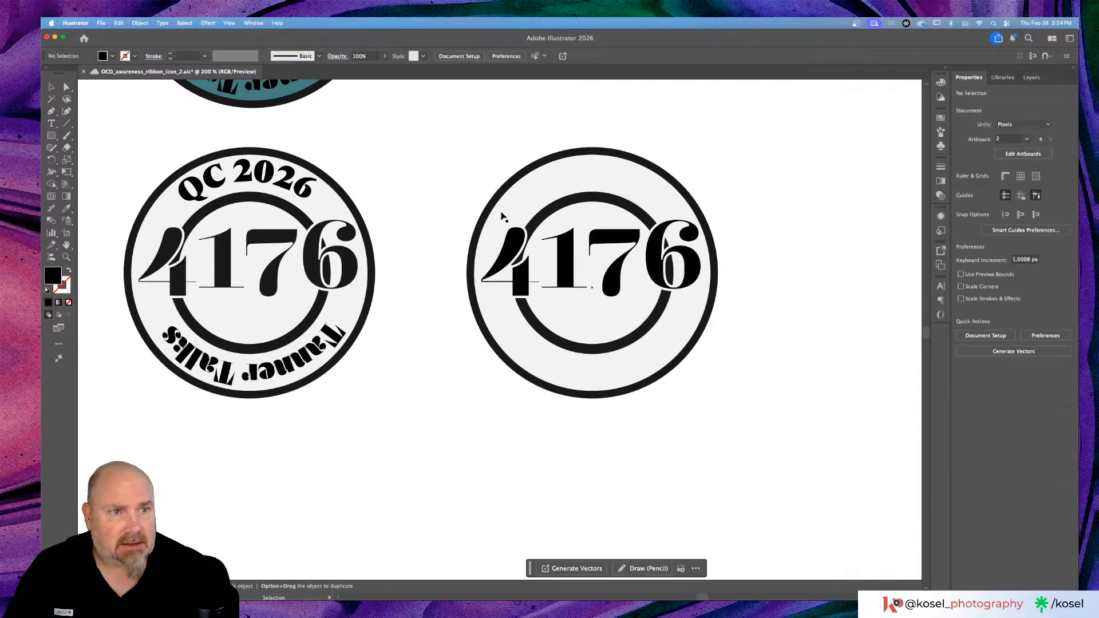
Step: Select the remaining rings and 4176 of the duplicated badge and collapse the Shoe layer to view the Badge layer's contents
left_click(1031, 78)
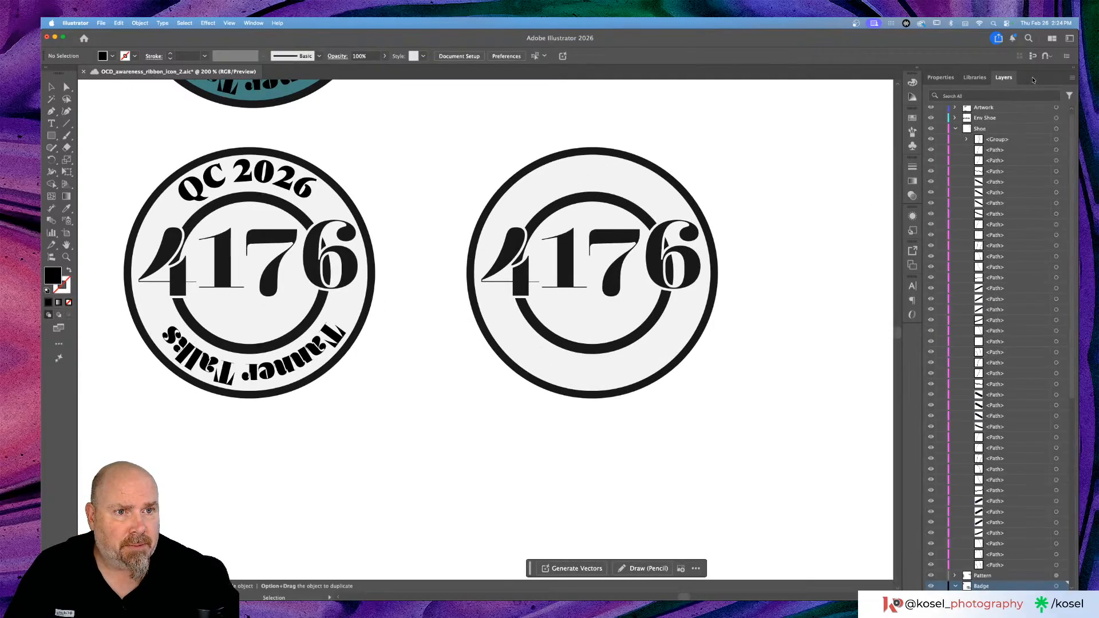
left_click_drag(789, 170, 417, 442)
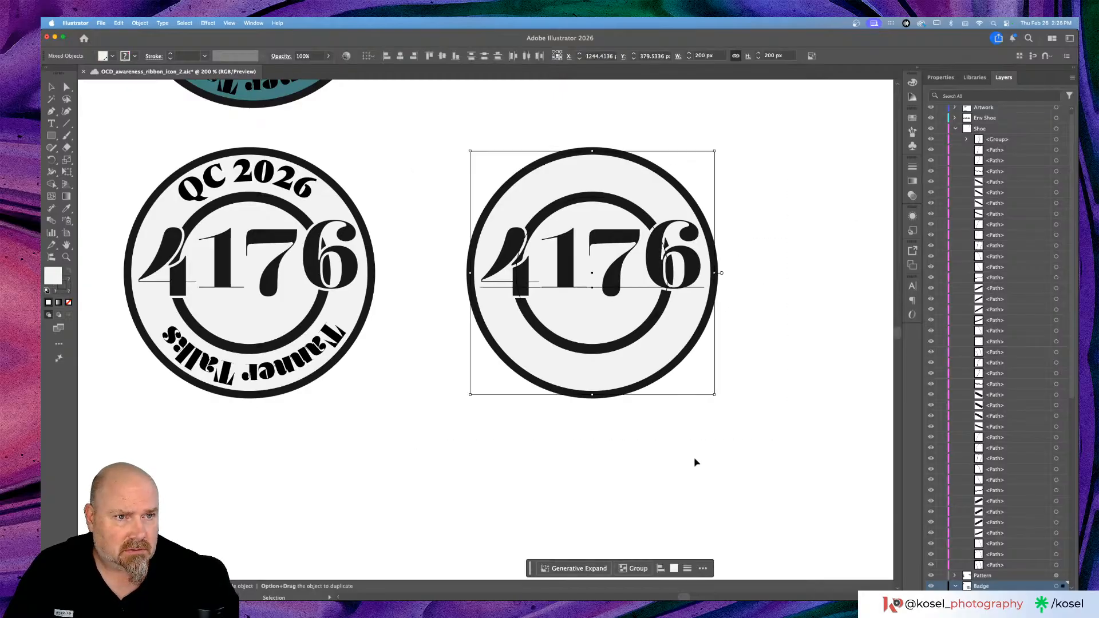
scroll(741, 365, "down", 2)
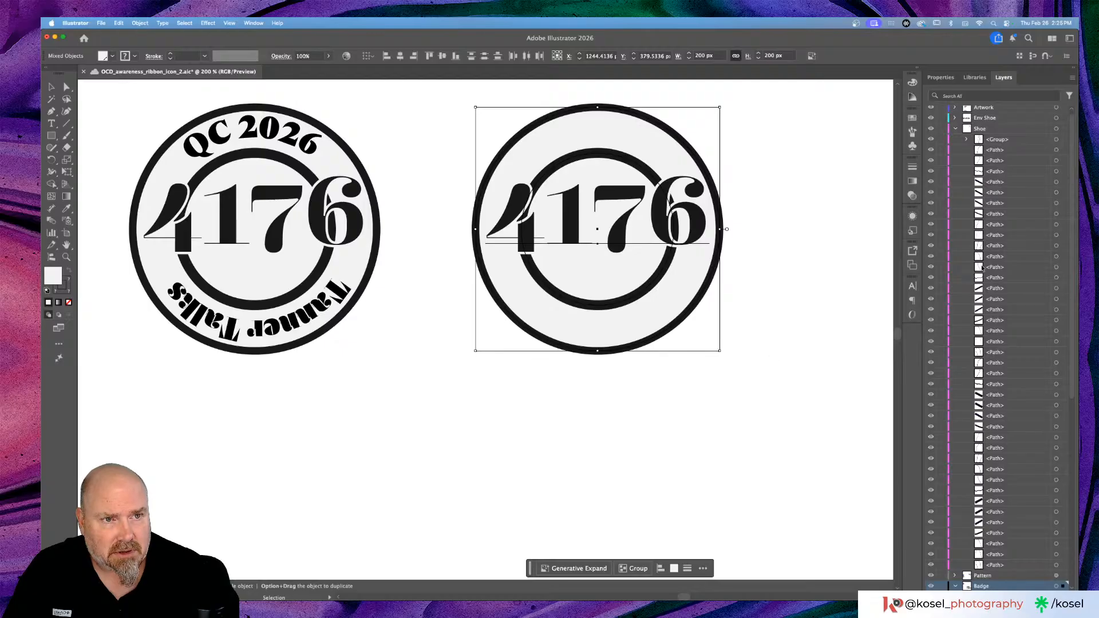
left_click(955, 129)
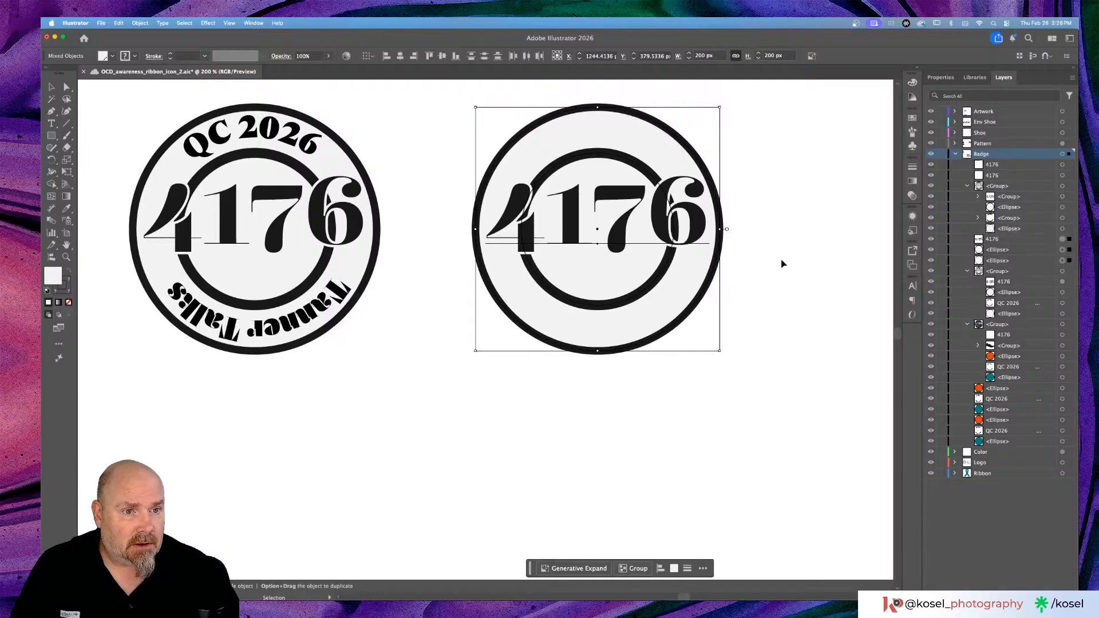
Step: Draw a circle about 160 px in diameter outward from the duplicated badge's centre
left_click(50, 137)
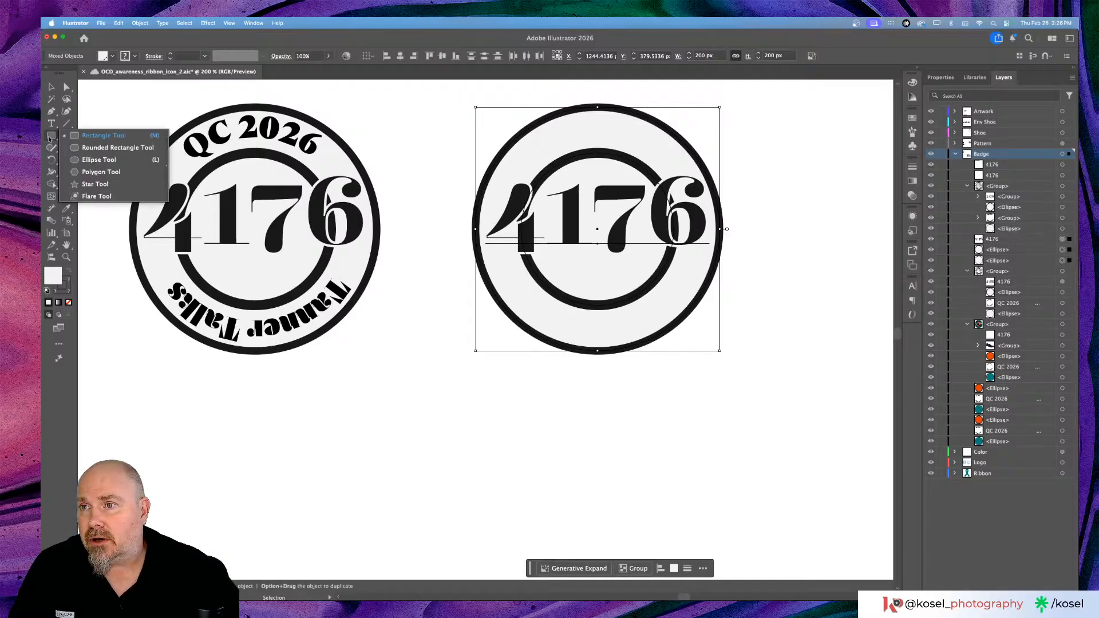
left_click(100, 161)
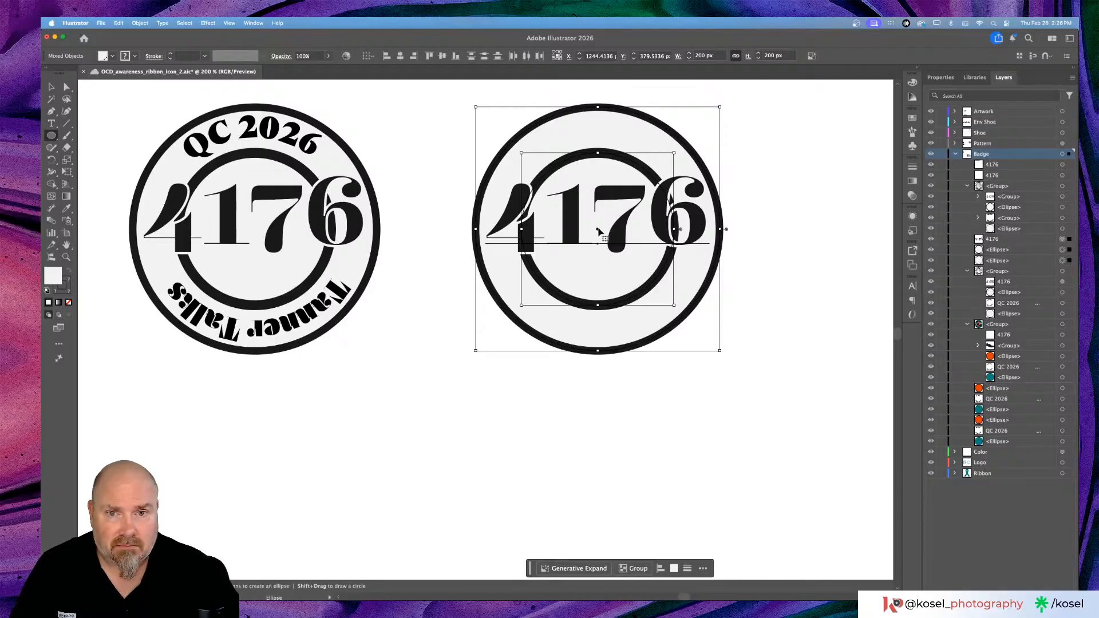
left_click_drag(598, 229, 598, 230)
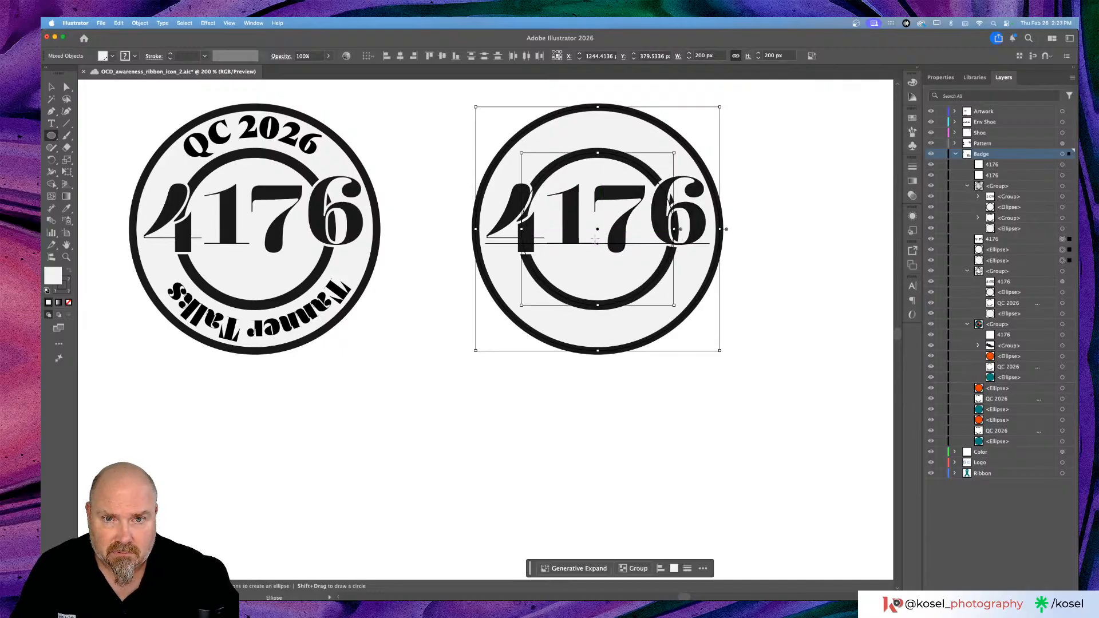
left_click(50, 87)
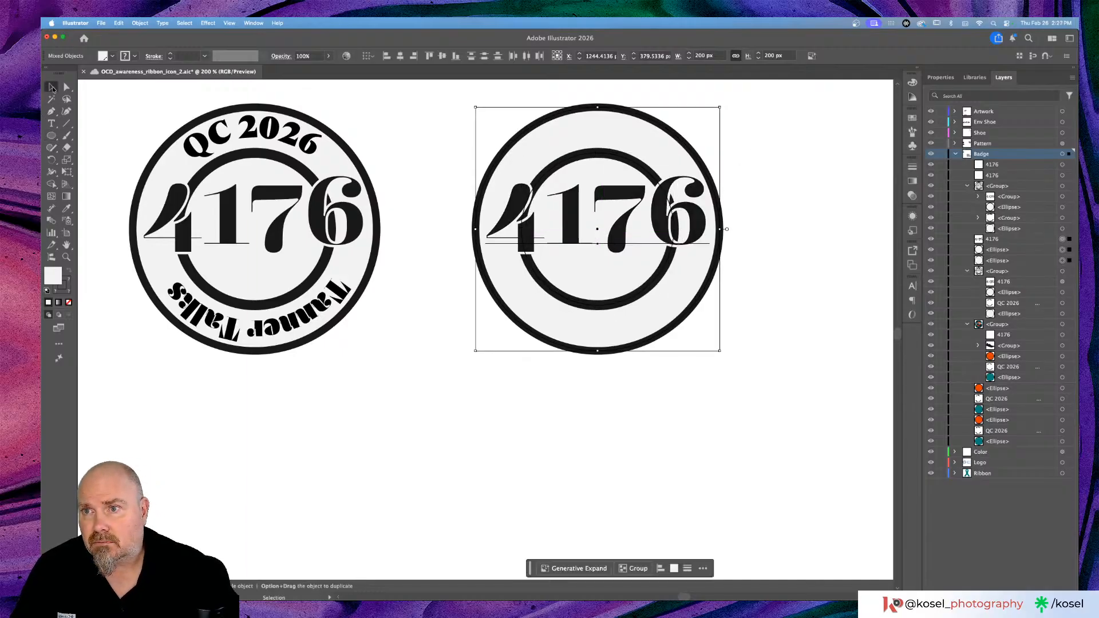
left_click(789, 180)
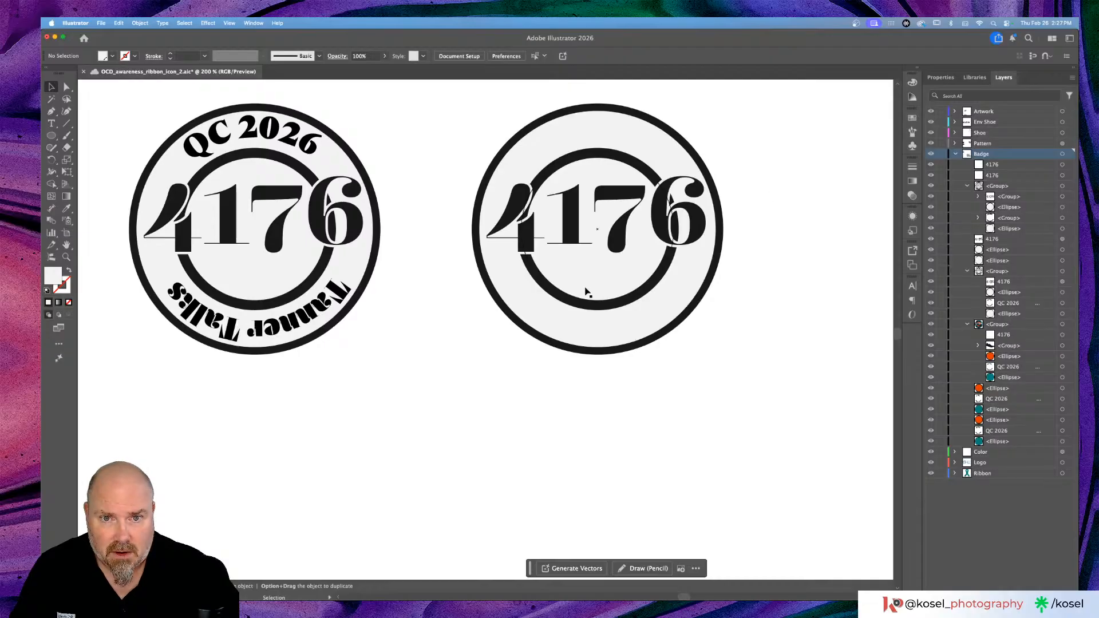
left_click(52, 135)
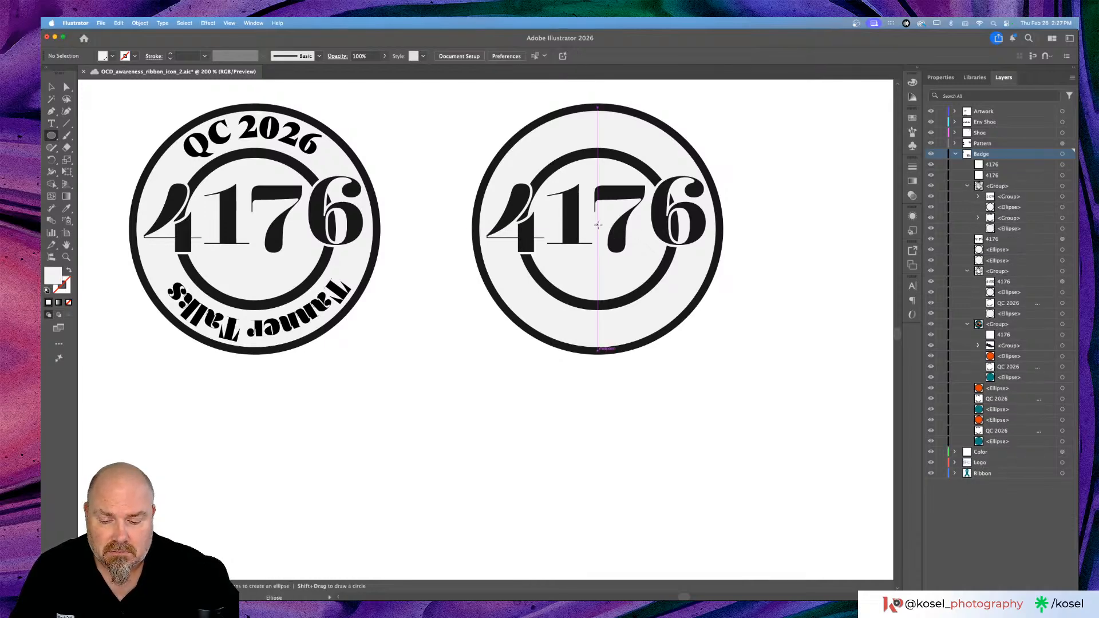
left_click_drag(597, 224, 702, 302)
key("alt")
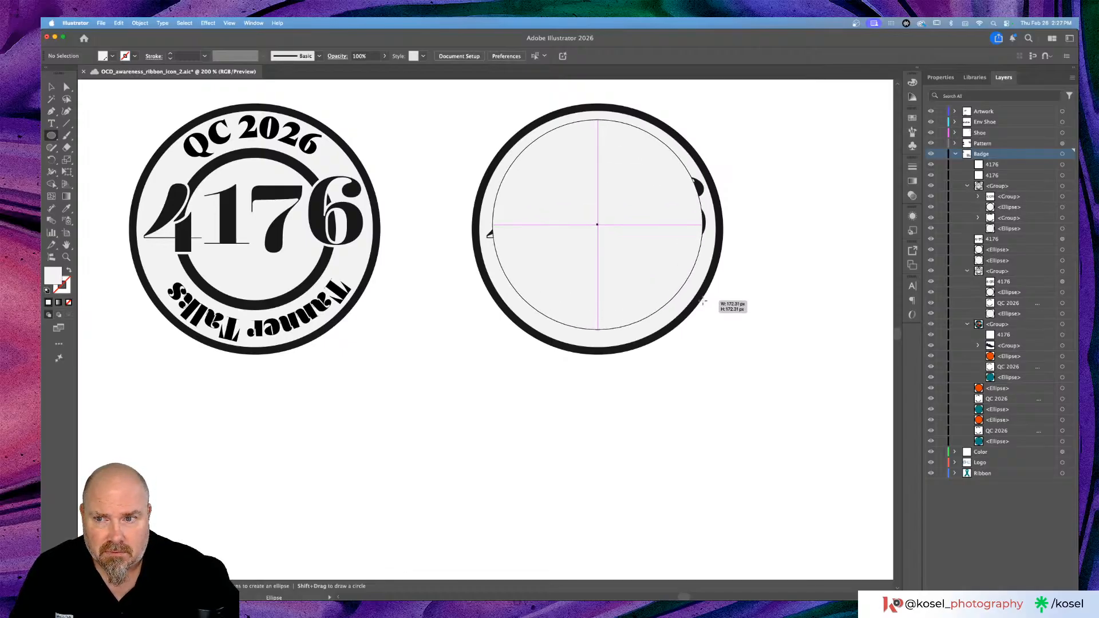
left_click_drag(702, 301, 696, 296)
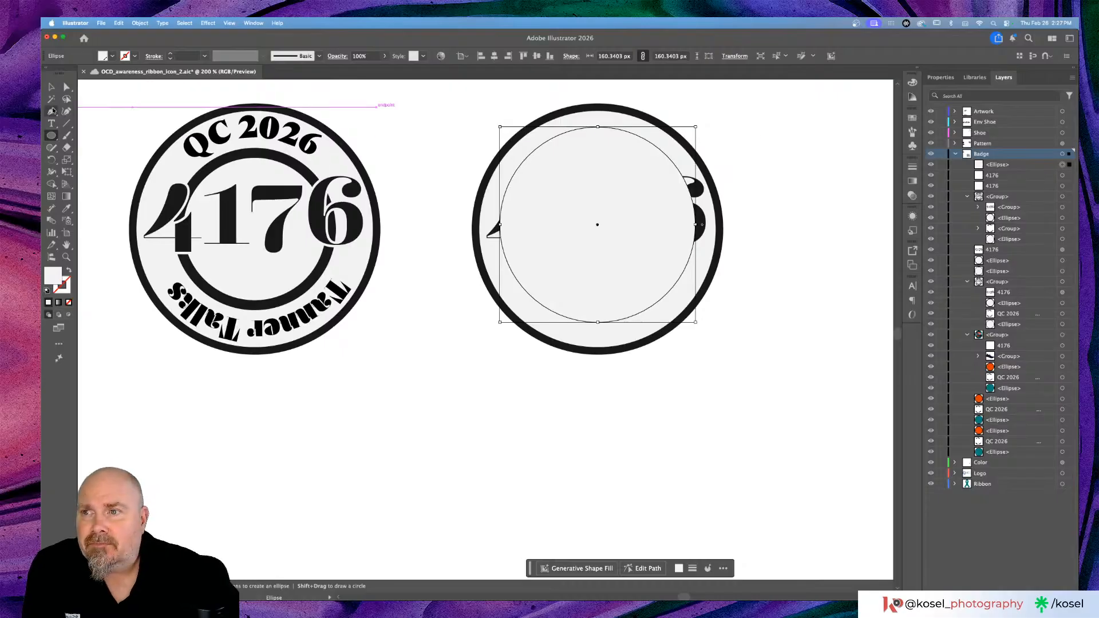
Step: Align the centres of the new circle, both rings and the 4176 of the duplicated badge
left_click(51, 87)
left_click_drag(781, 155, 458, 371)
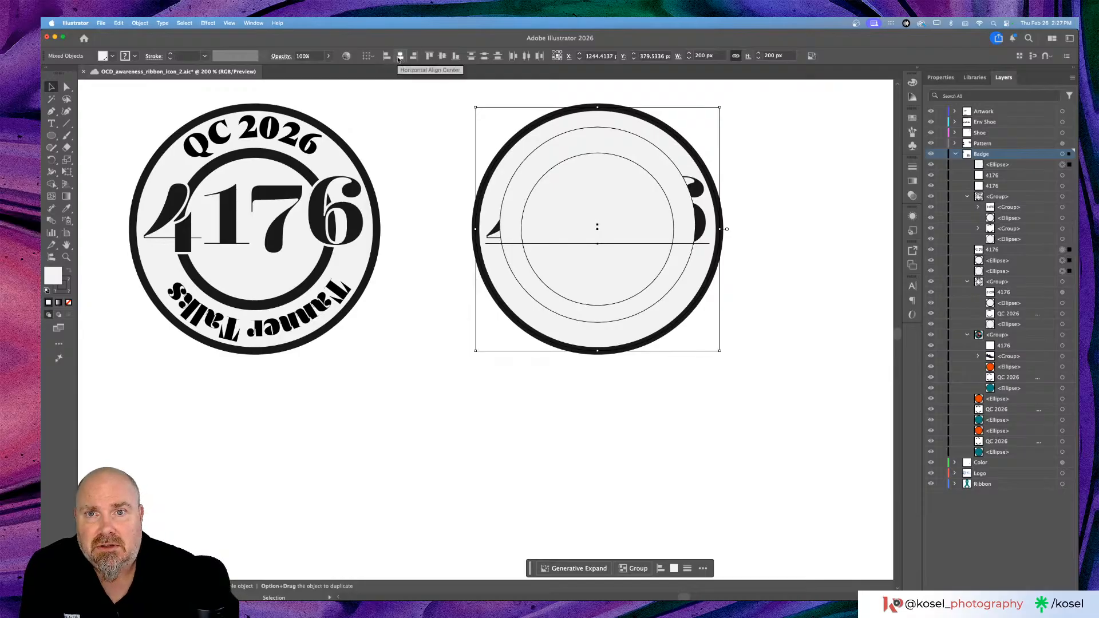
left_click(443, 56)
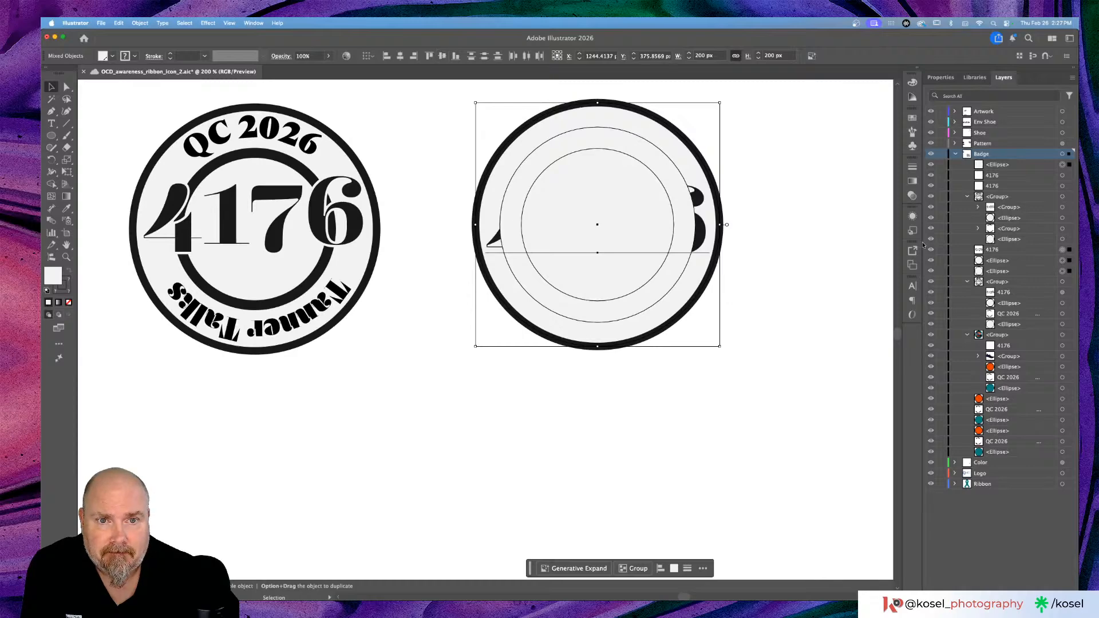
left_click(792, 240)
Step: Move the new circle down the Badge layer's stacking order, into the black-and-white badge group just below its 4176
left_click(596, 222)
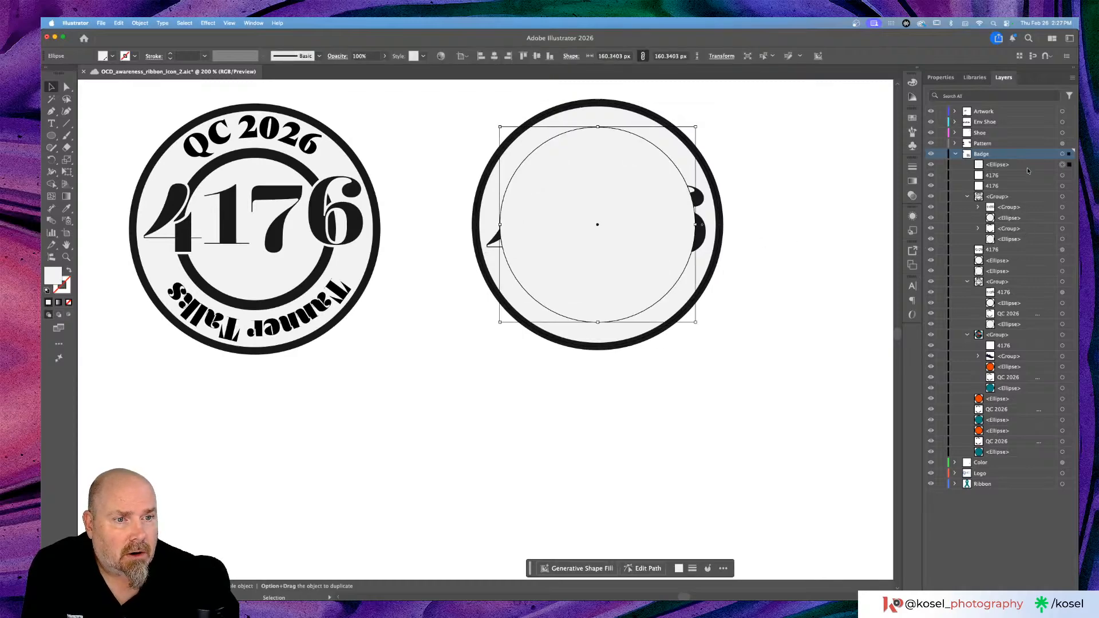
left_click(720, 221)
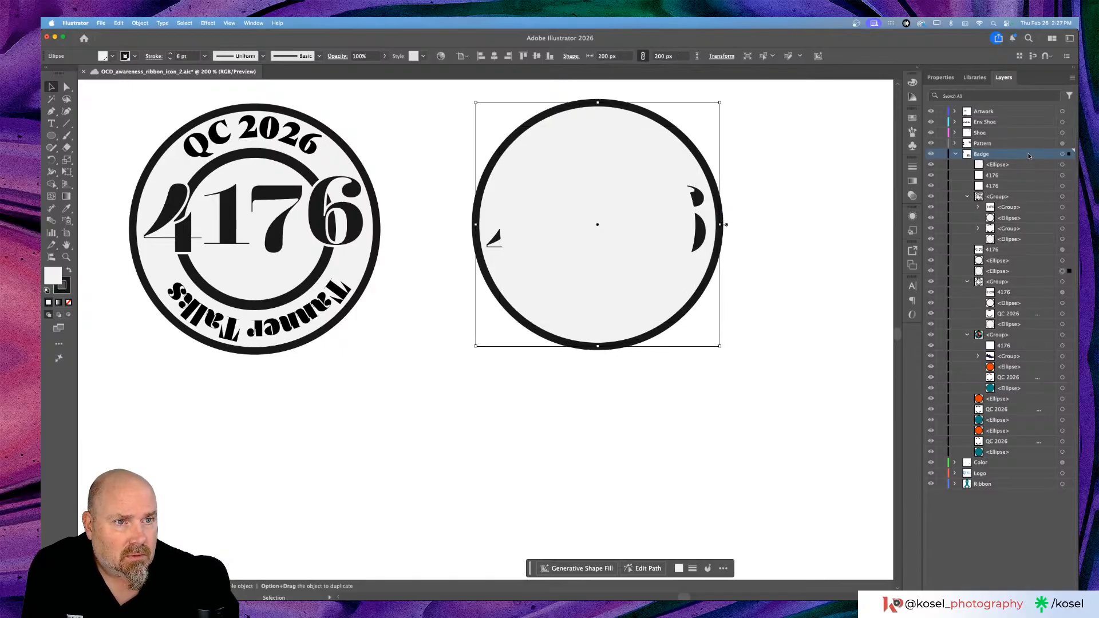
left_click(1062, 165)
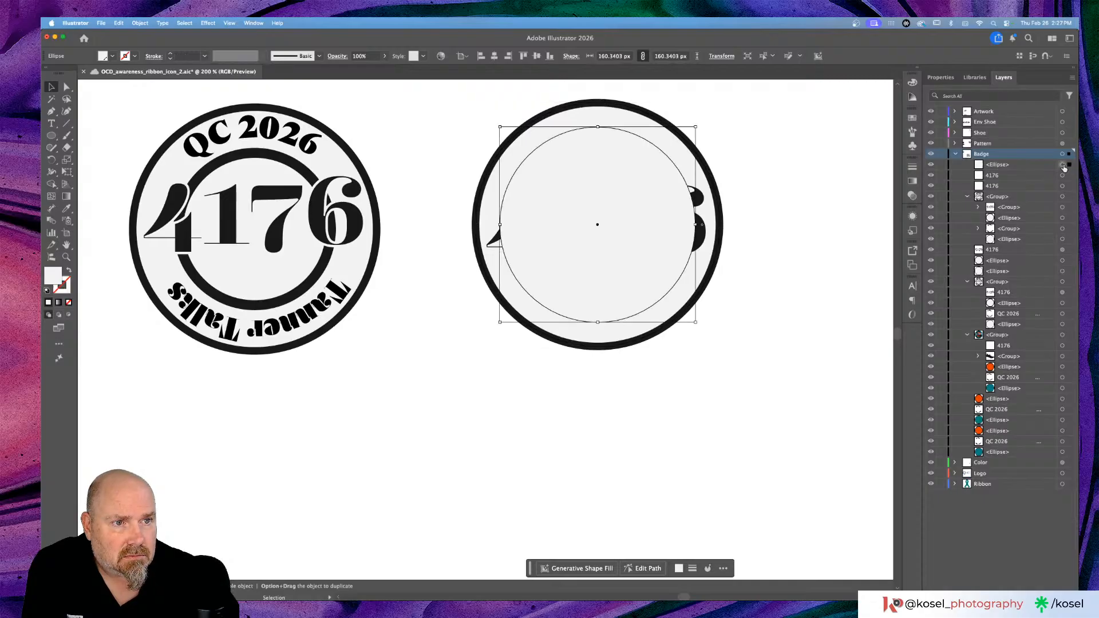
left_click(1046, 166)
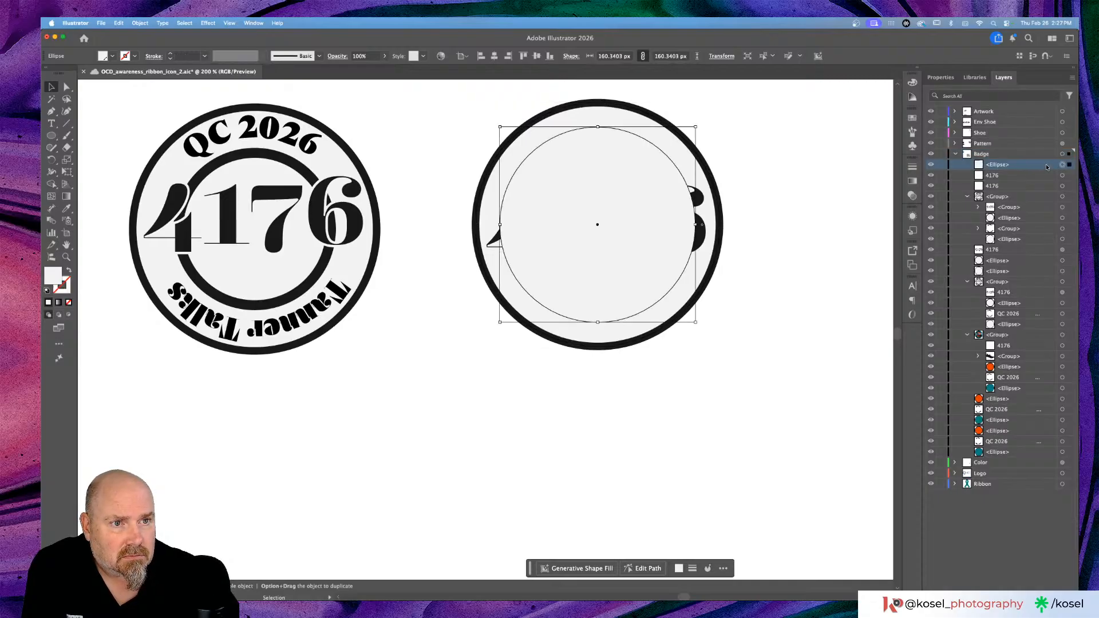
left_click_drag(1046, 168, 1040, 298)
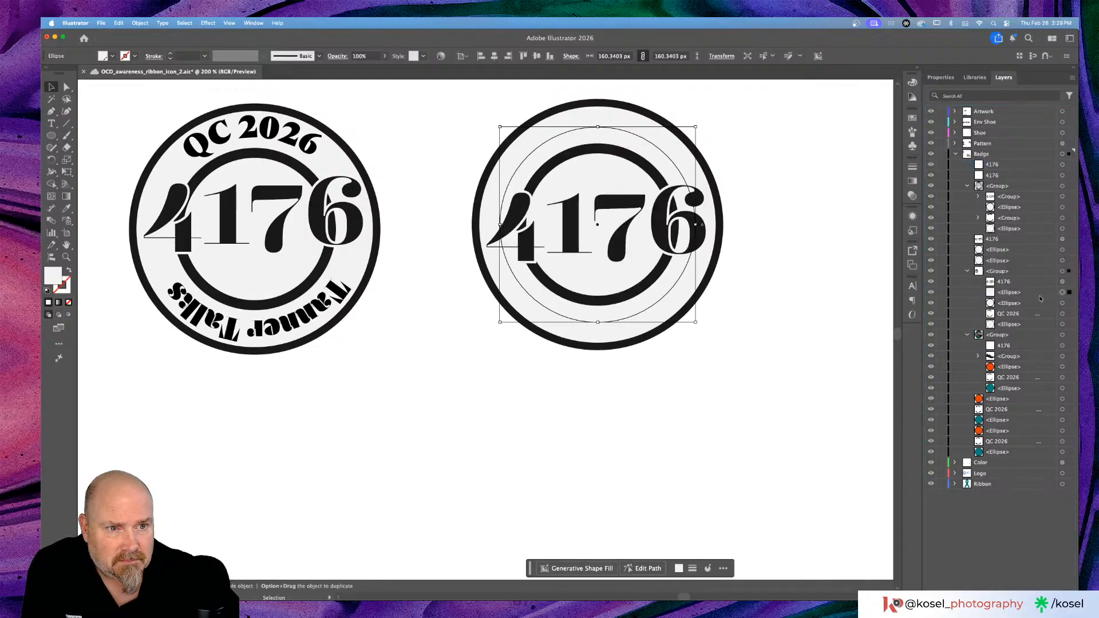
Step: Set the new circle's fill to None and save the document
left_click(104, 55)
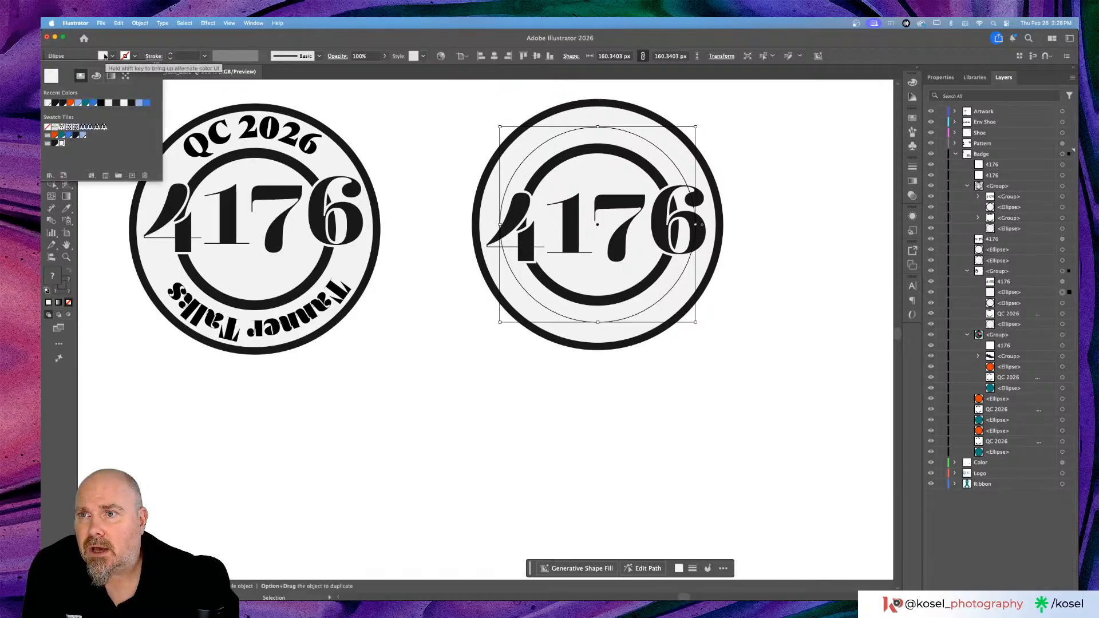
left_click(48, 127)
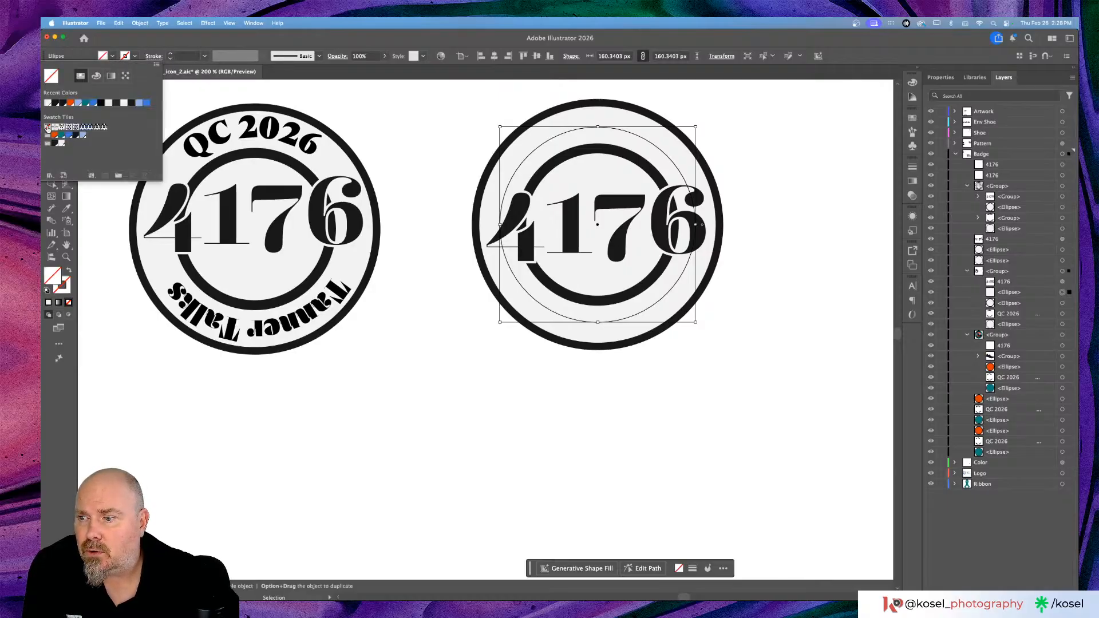
left_click(302, 37)
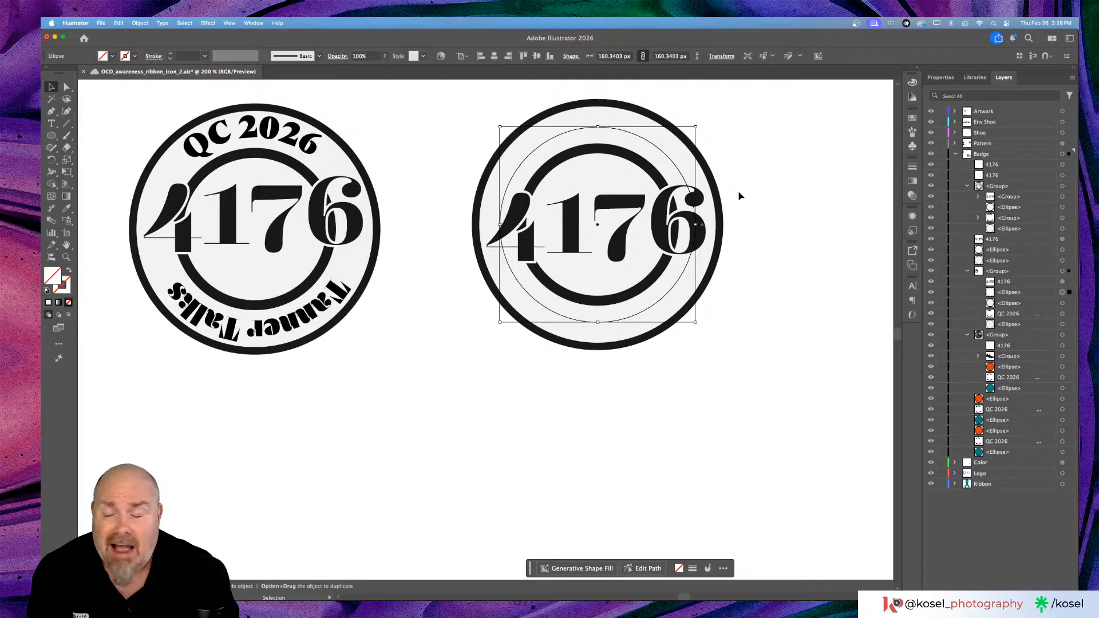
key("super+s")
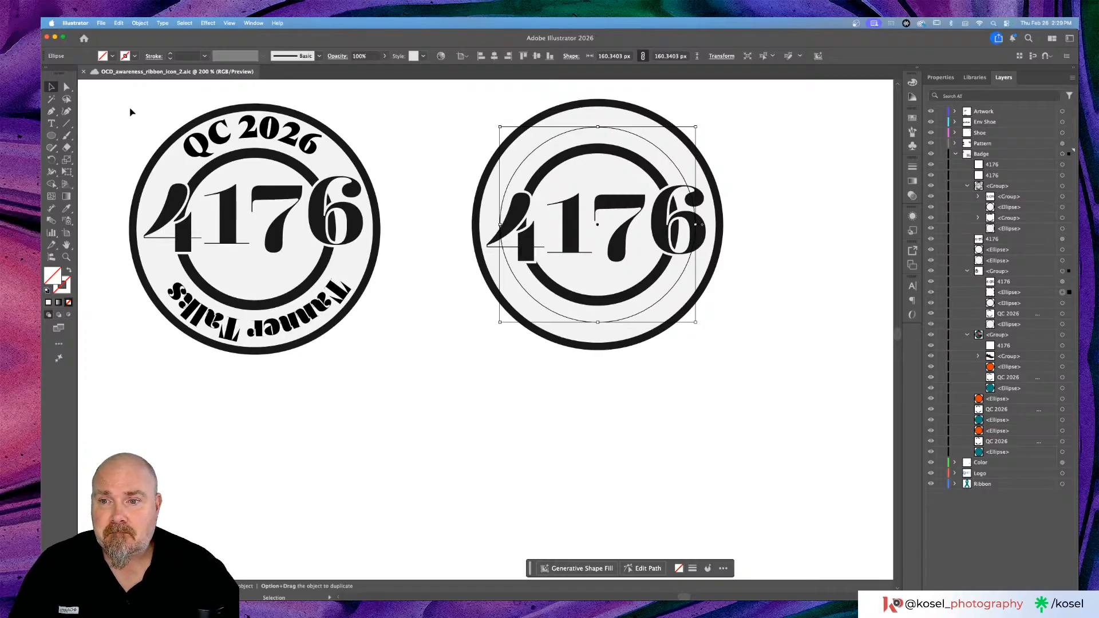
Step: Convert the new circle to a type path with the Type on a Path tool and enter TaannerTalks in place of the placeholder text
left_click(53, 123)
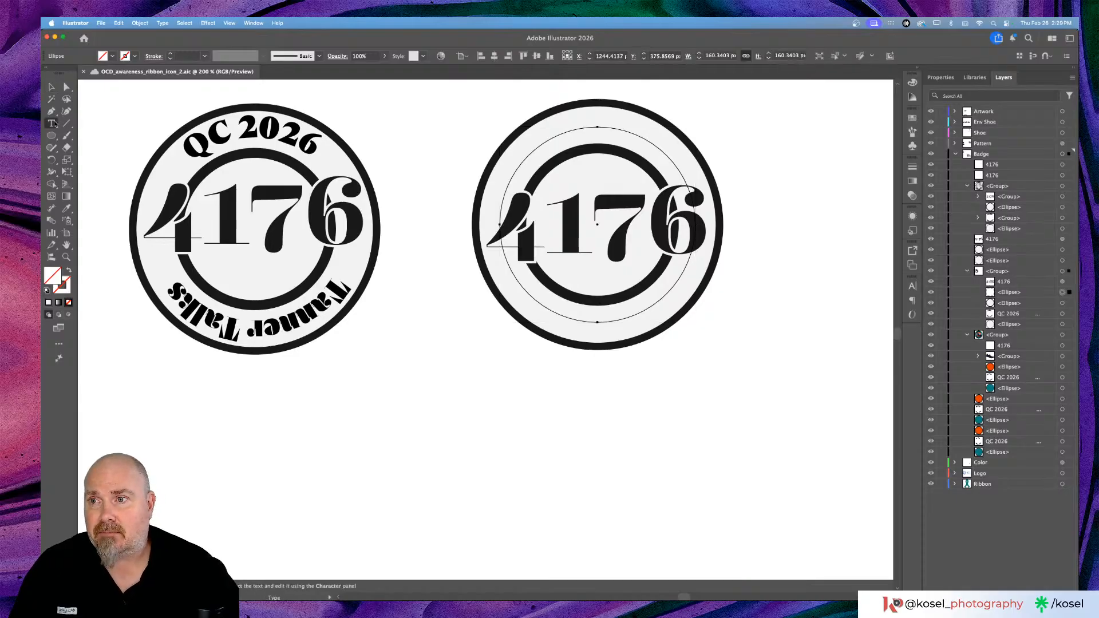
left_click(54, 123)
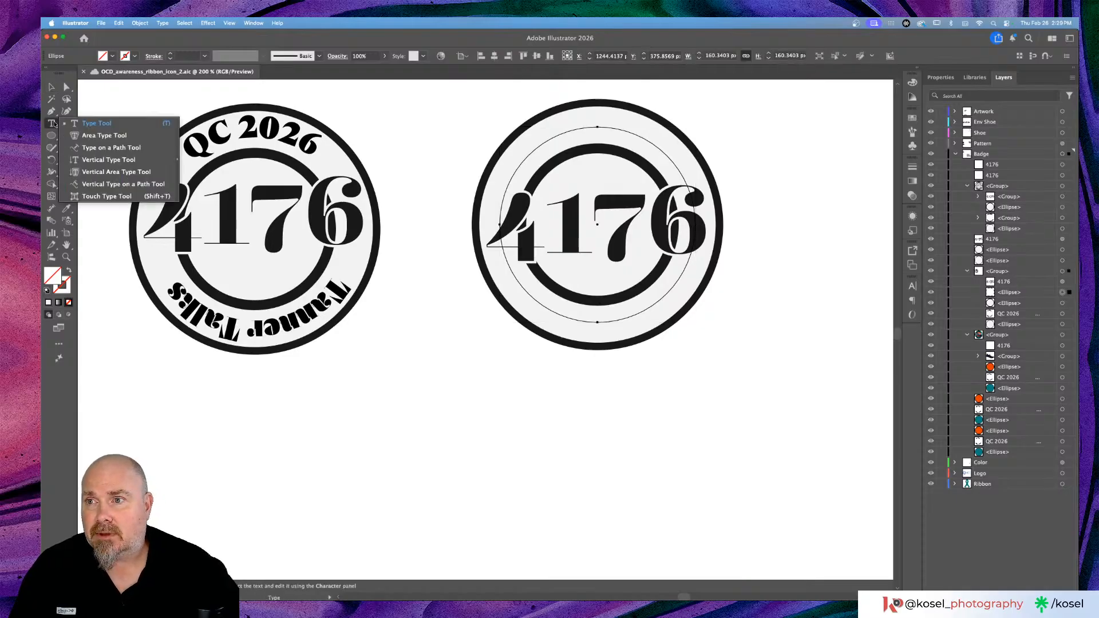
left_click(113, 148)
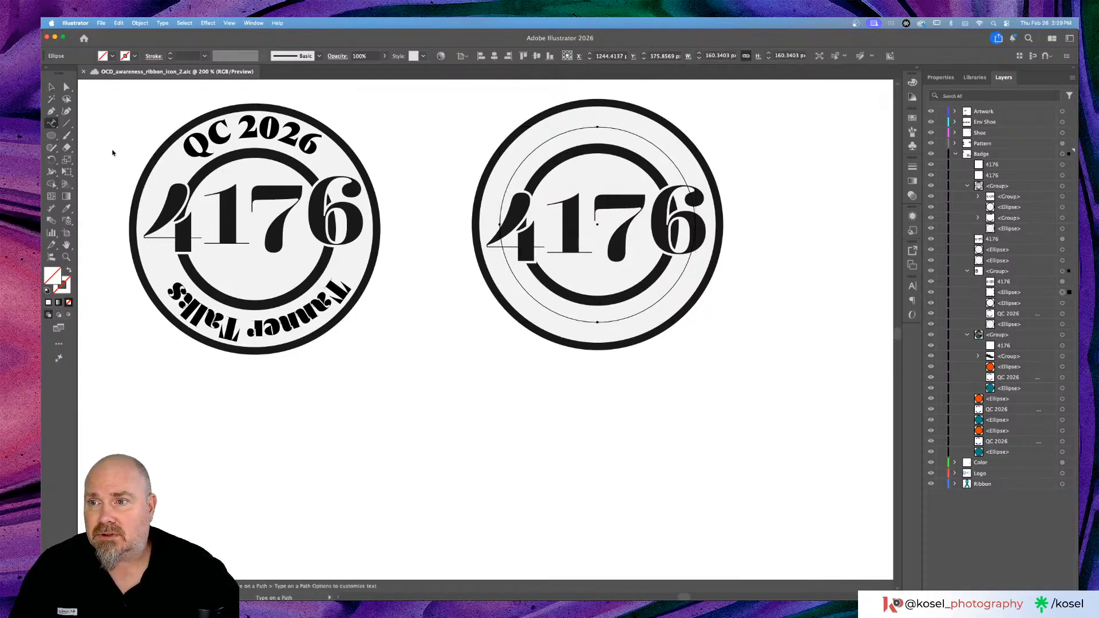
left_click(598, 128)
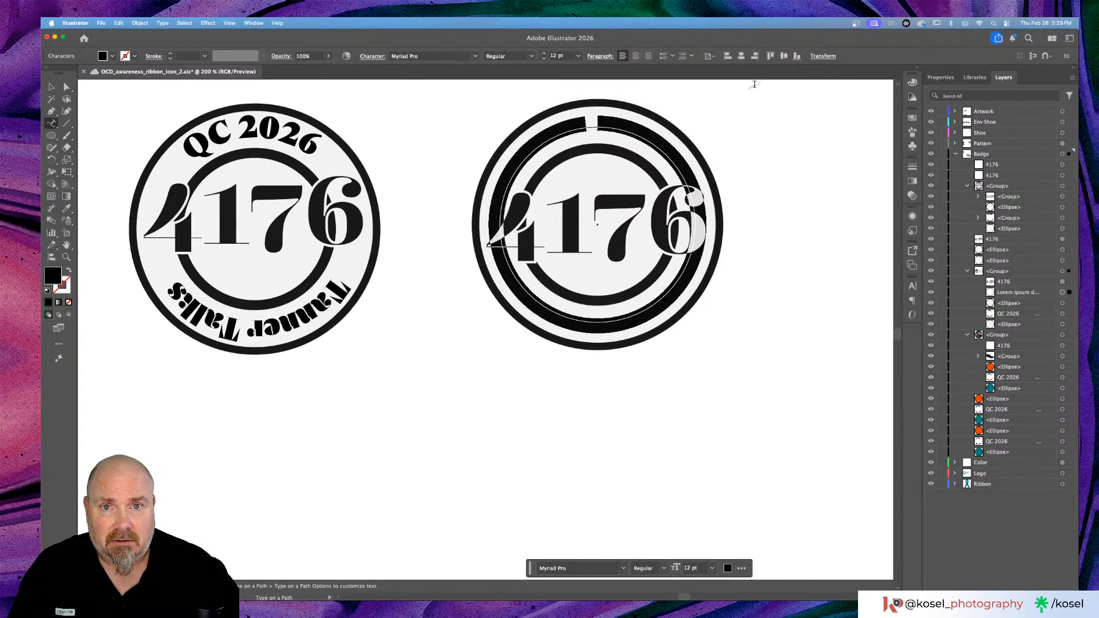
key("BackSpace")
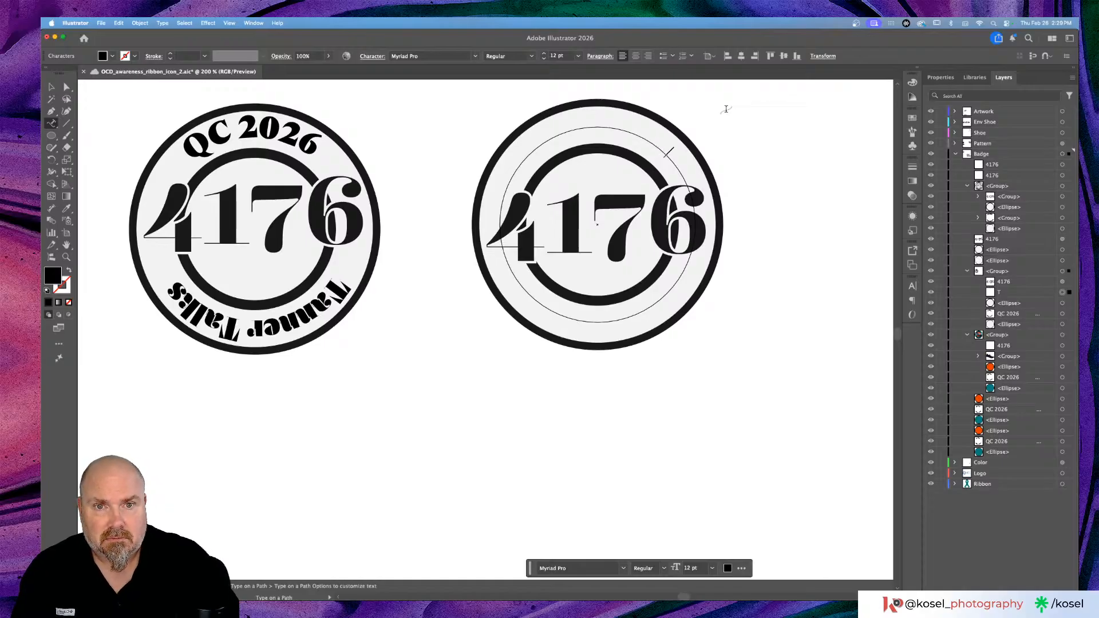
Step: Center-align the whole curved text and fill it with the near-black swatch
key("super+a")
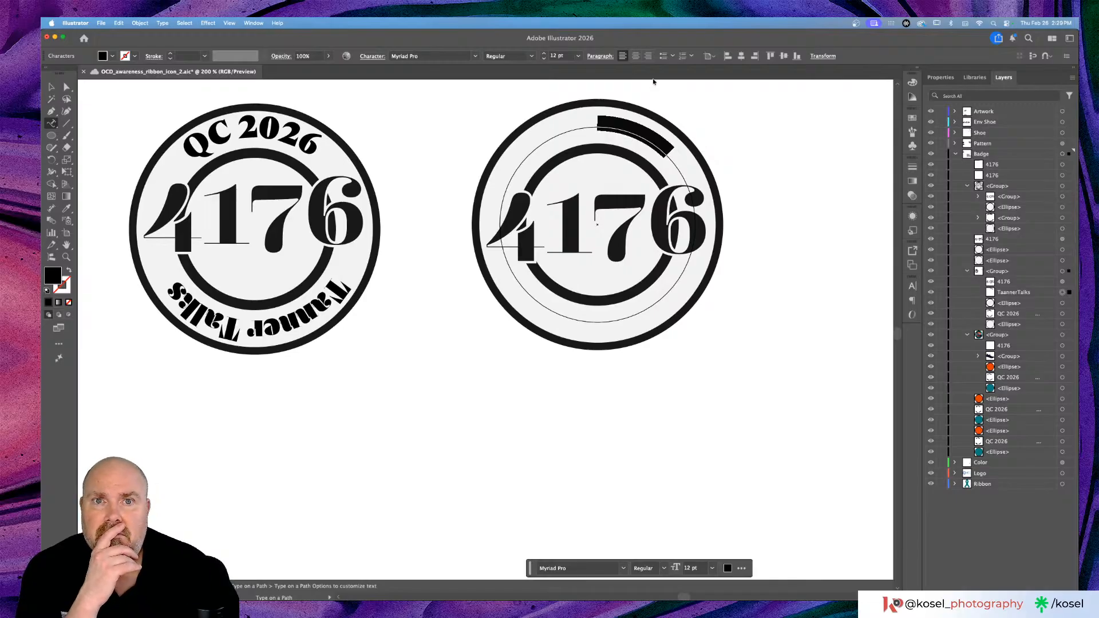
left_click(635, 57)
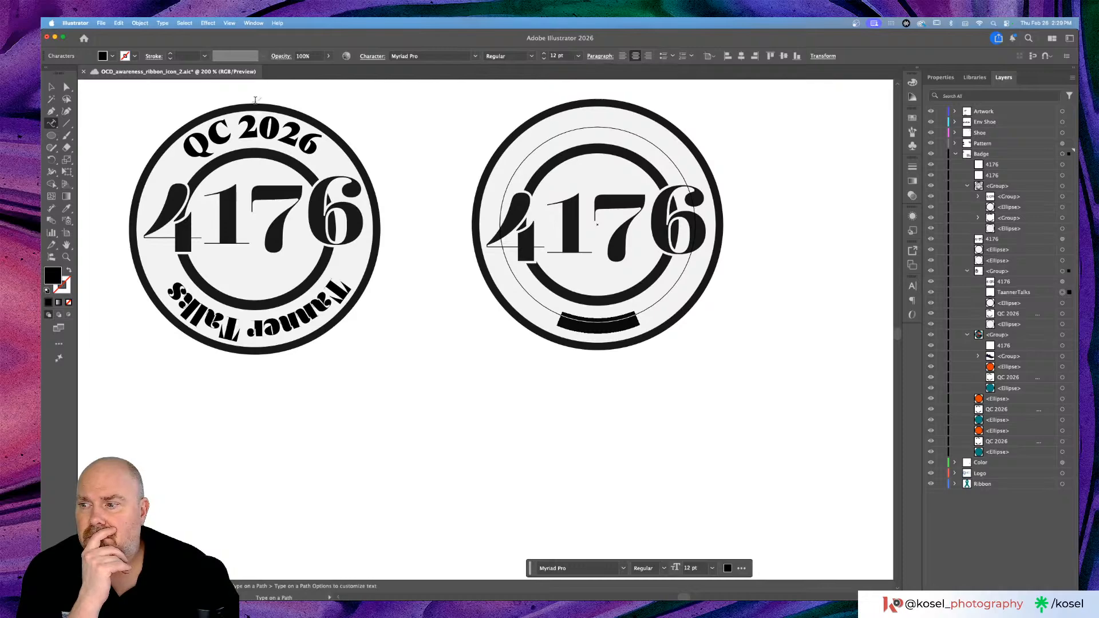
left_click(112, 56)
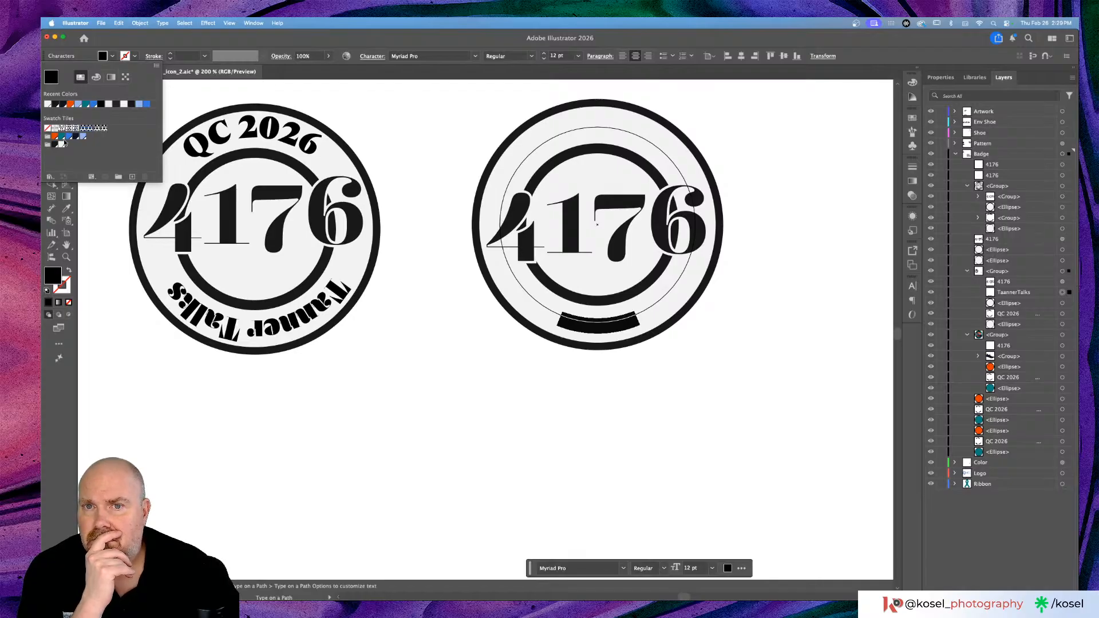
left_click(53, 145)
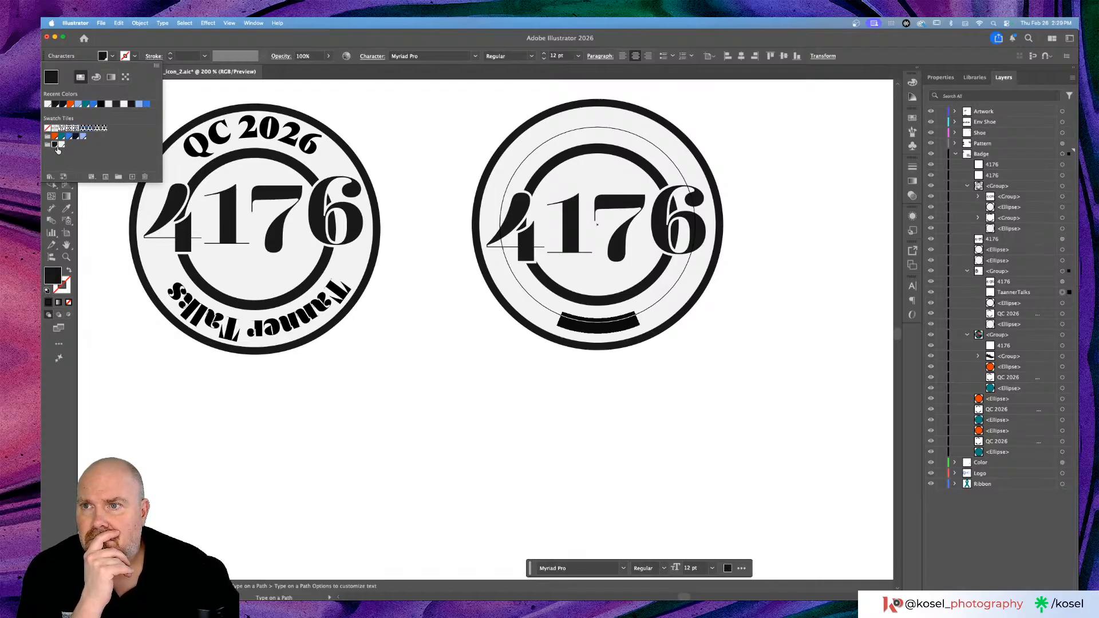
left_click(152, 43)
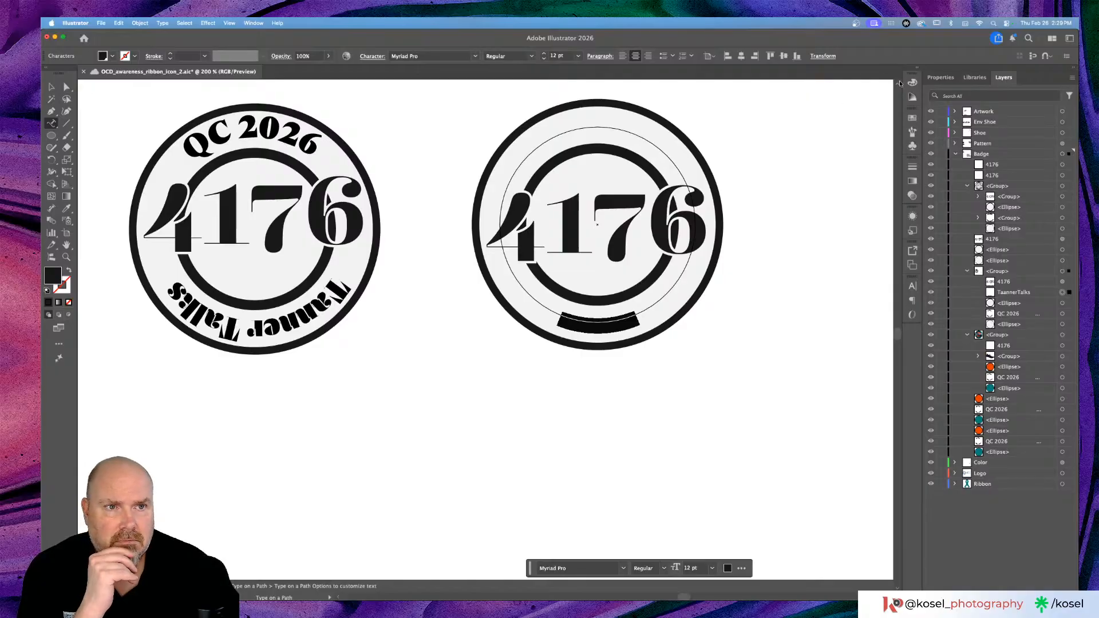
Step: Set the curved text's font to Roca Bold
left_click(940, 78)
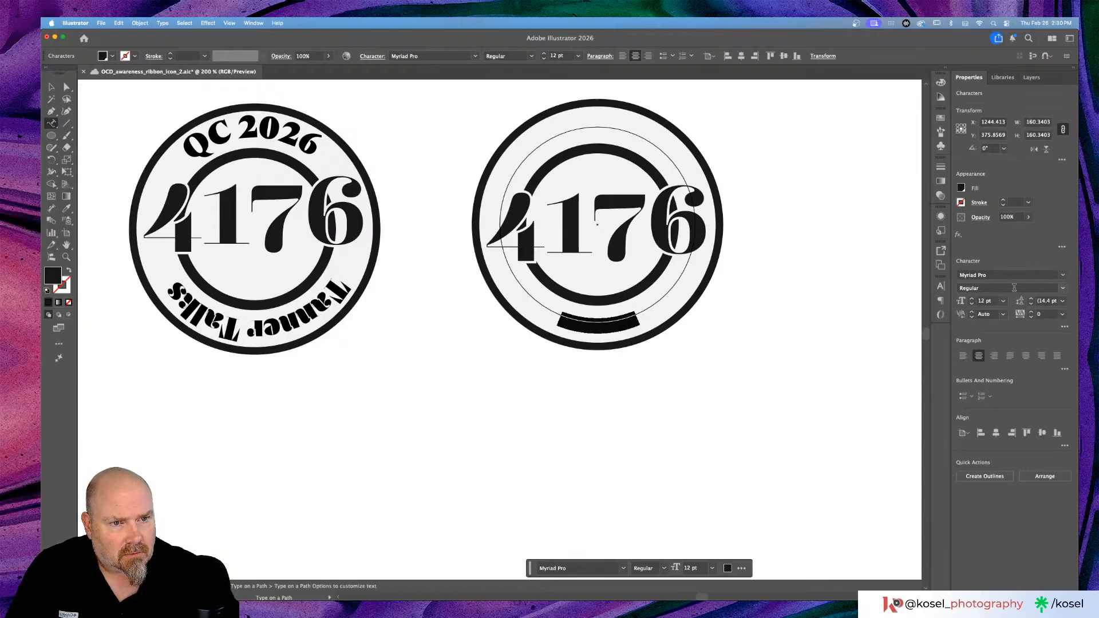
left_click(1062, 275)
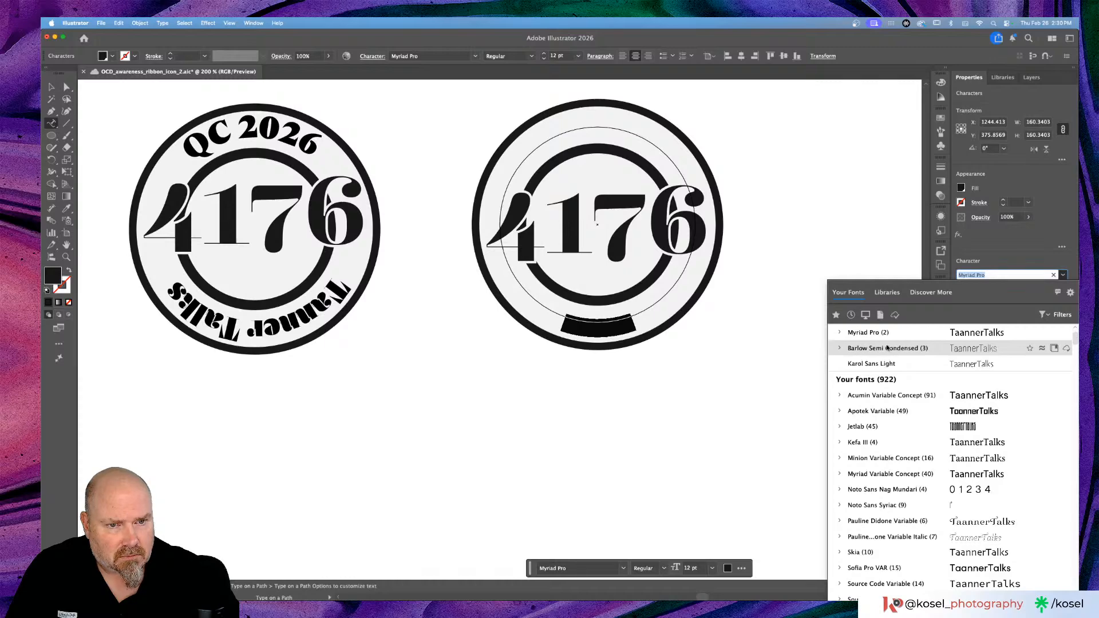
scroll(887, 347, "up", 3)
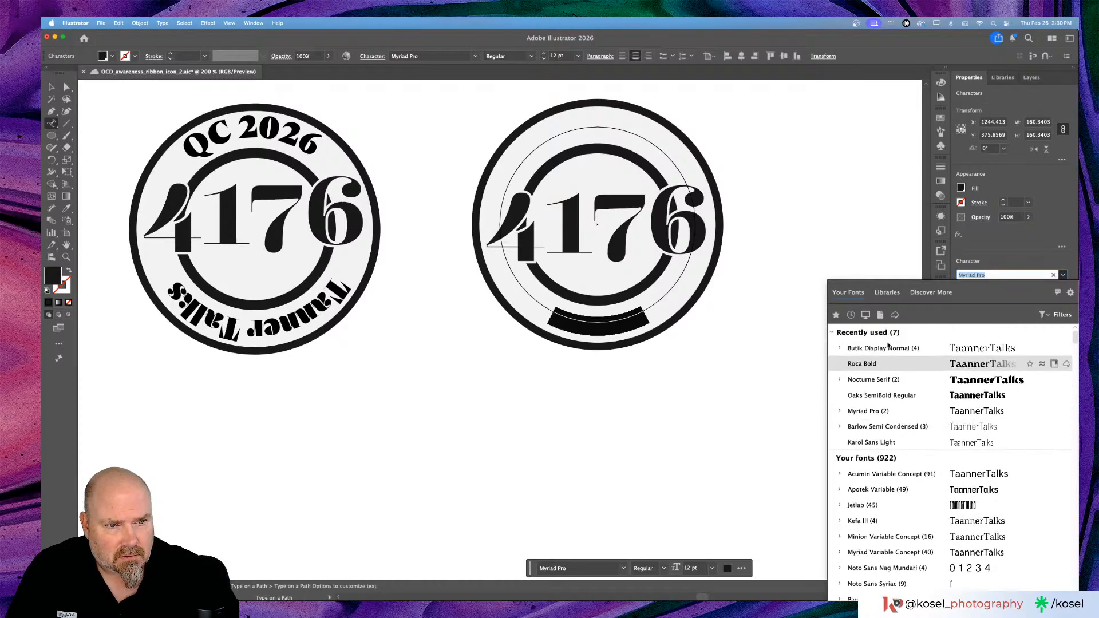
scroll(887, 349, "down", 1)
scroll(888, 351, "up", 1)
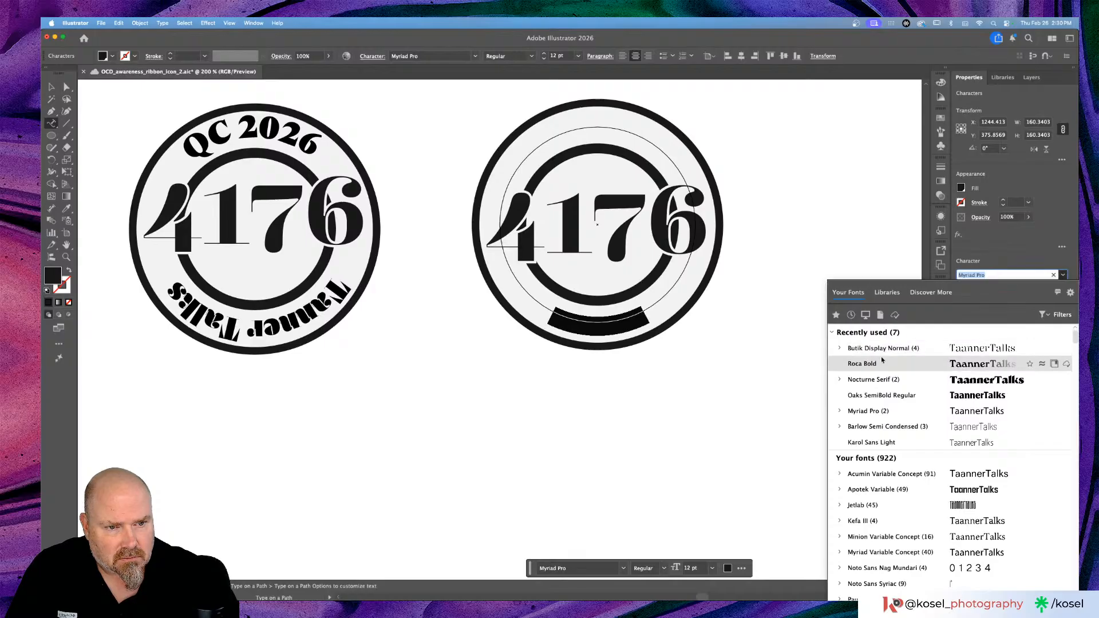
left_click(863, 364)
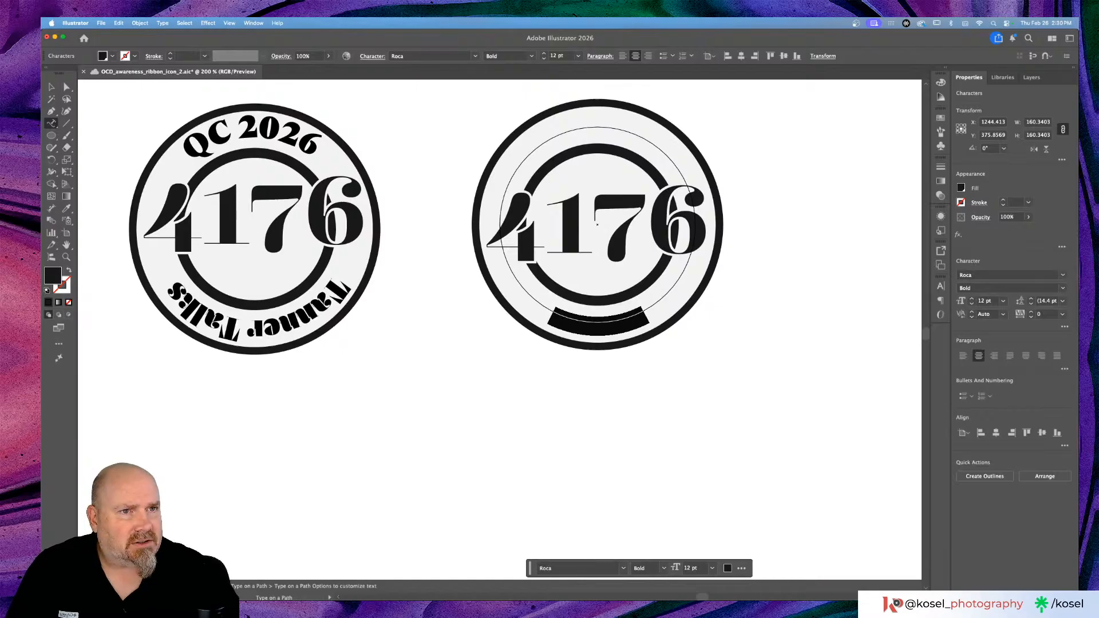
left_click(1004, 77)
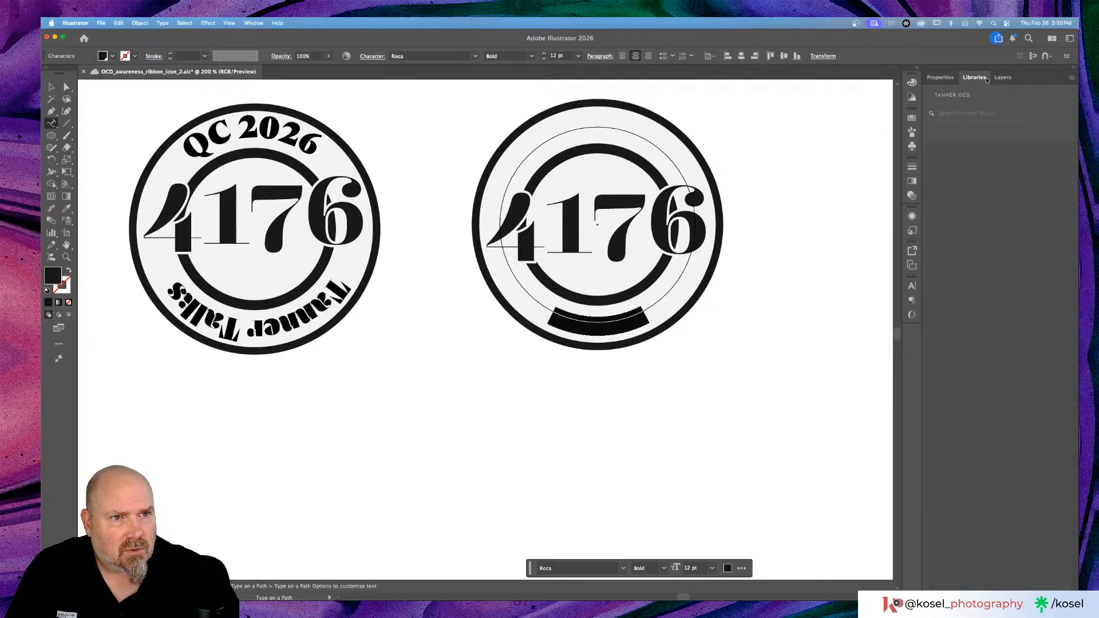
left_click(1003, 77)
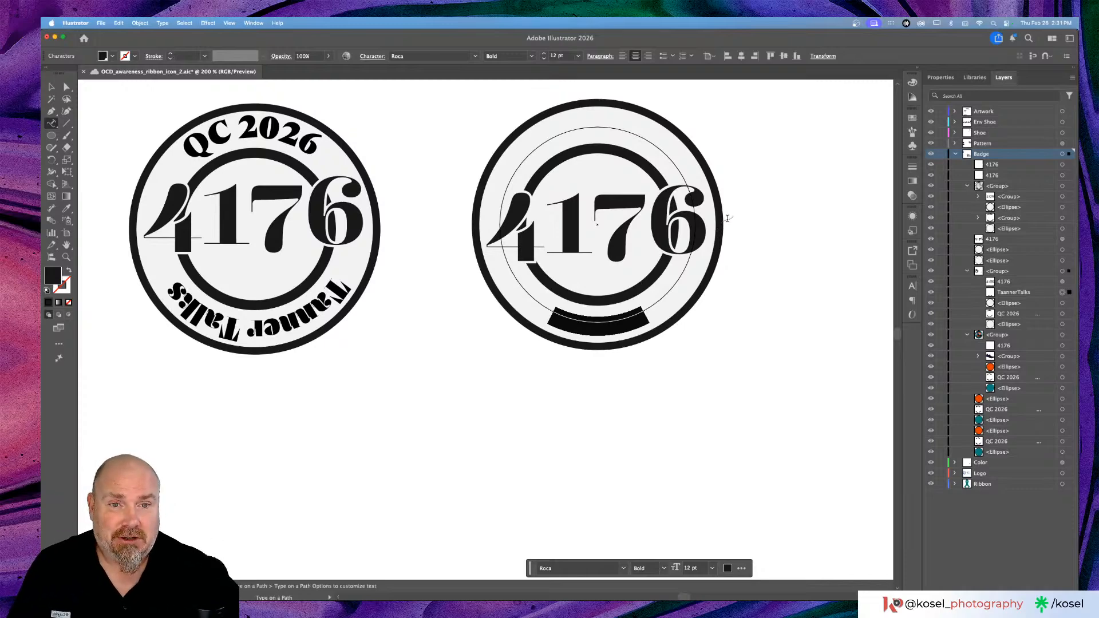
left_click(51, 88)
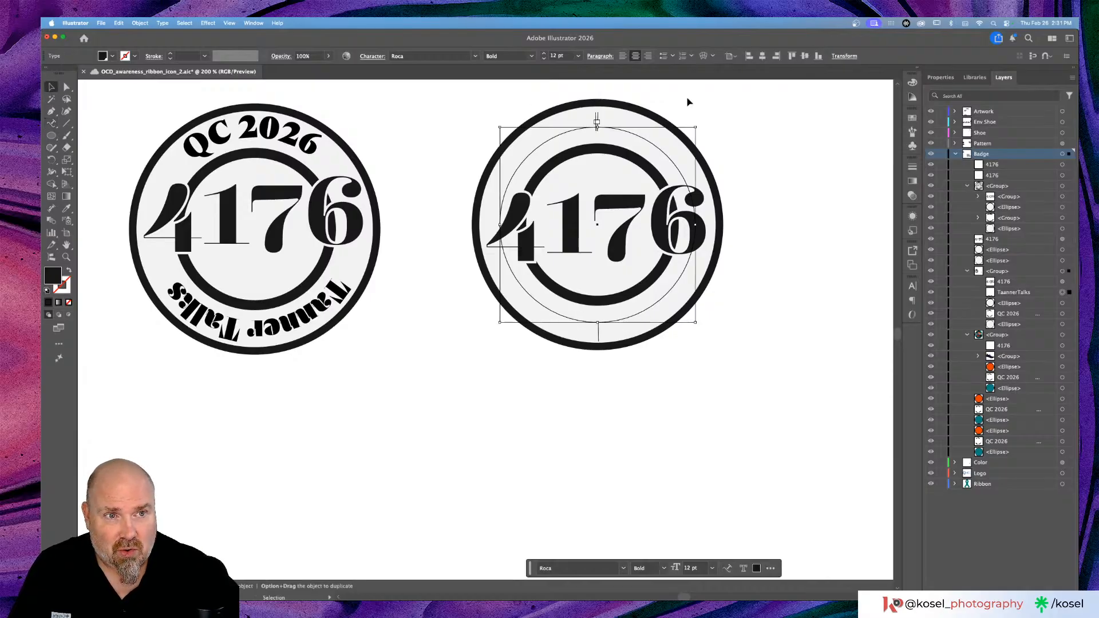
left_click(940, 77)
left_click(961, 189)
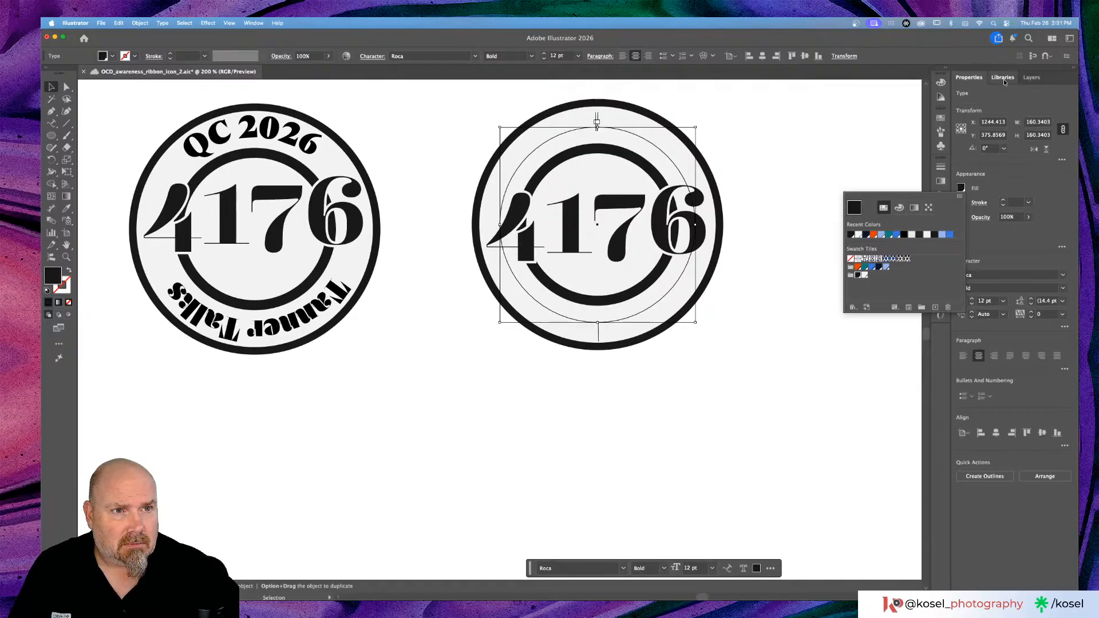
left_click(1041, 77)
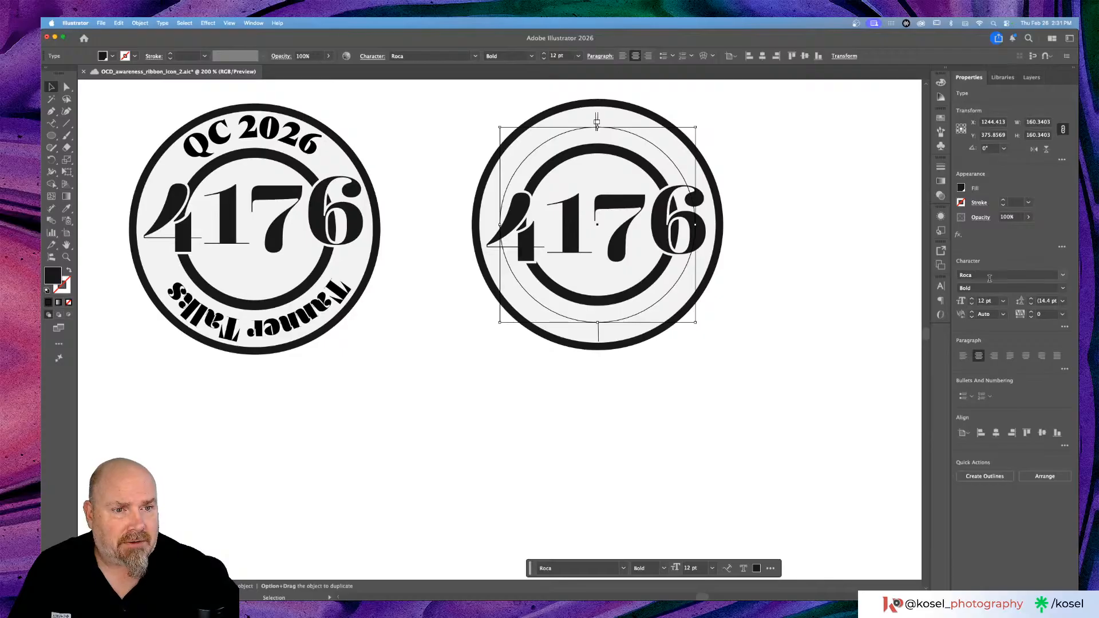
left_click(1031, 77)
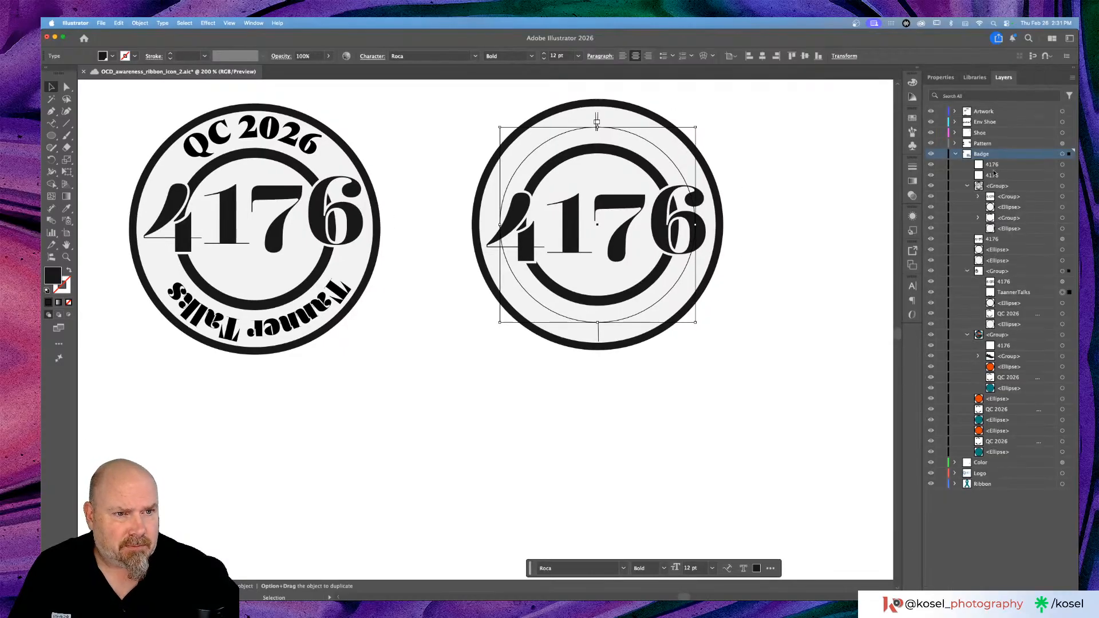
Step: Move the curved text out of its group in the Badge layer, above the duplicated badge's rings and just below its 4176
left_click(1039, 292)
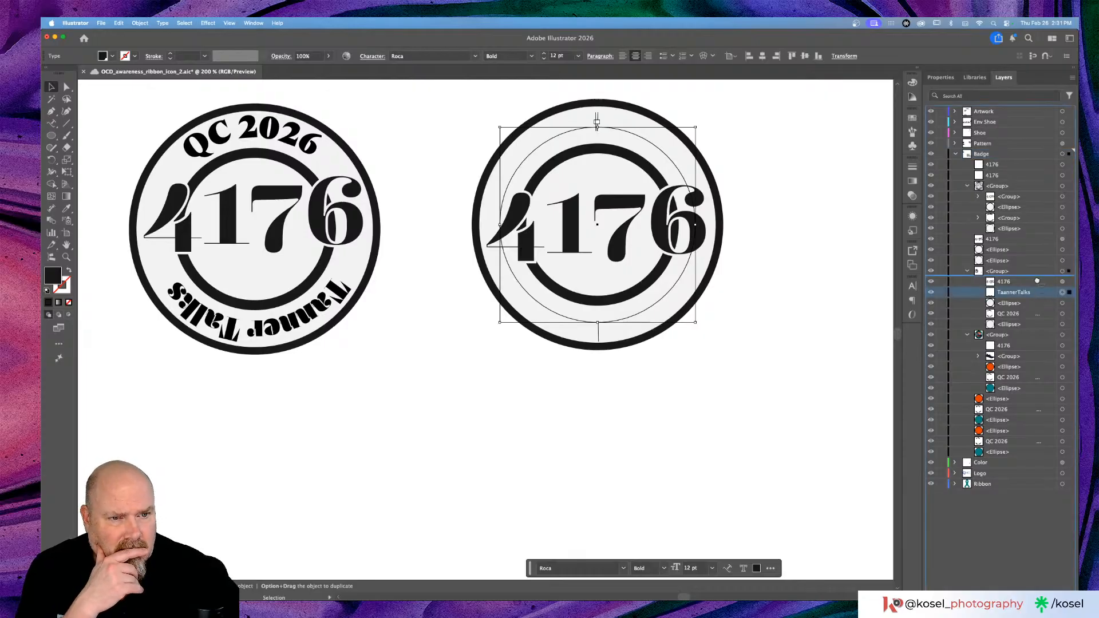
left_click_drag(1037, 281, 1037, 281)
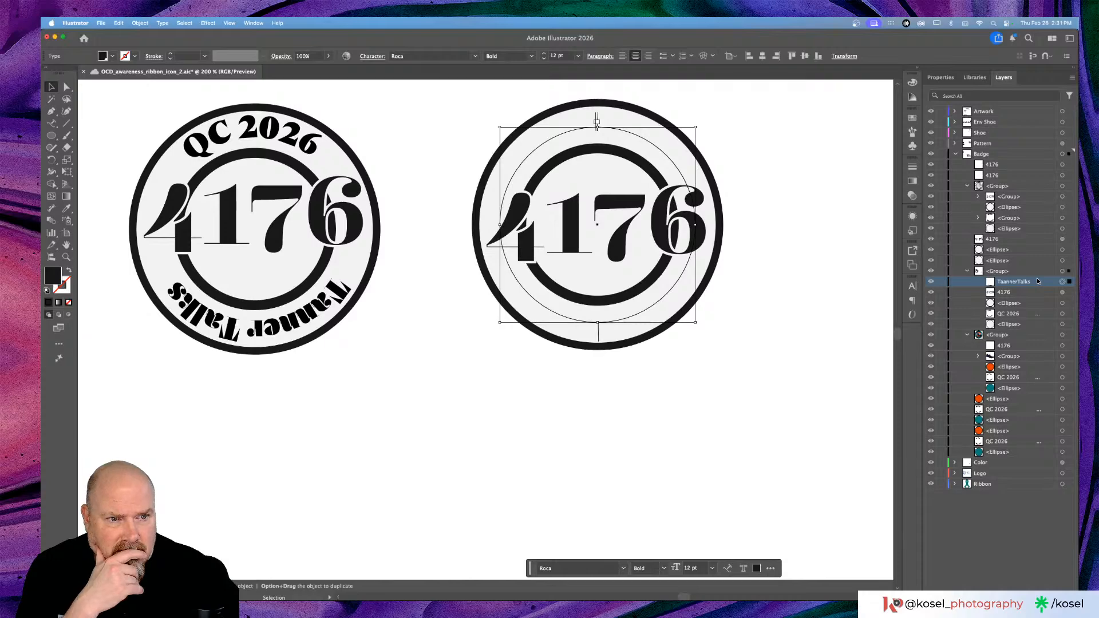
left_click(761, 286)
left_click_drag(780, 191, 585, 355)
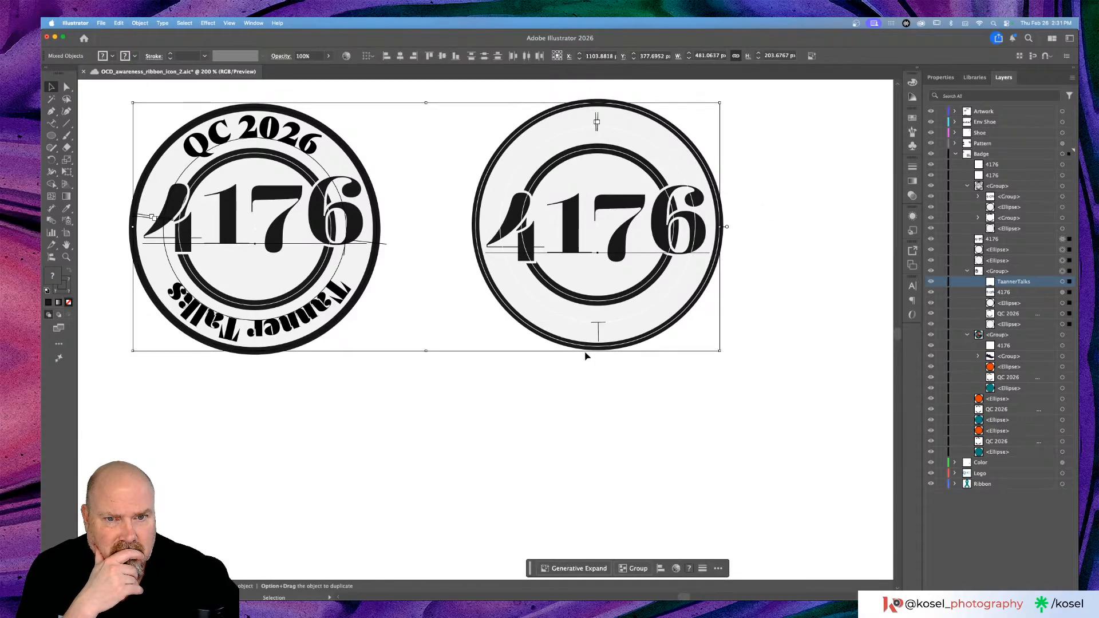
left_click(457, 433)
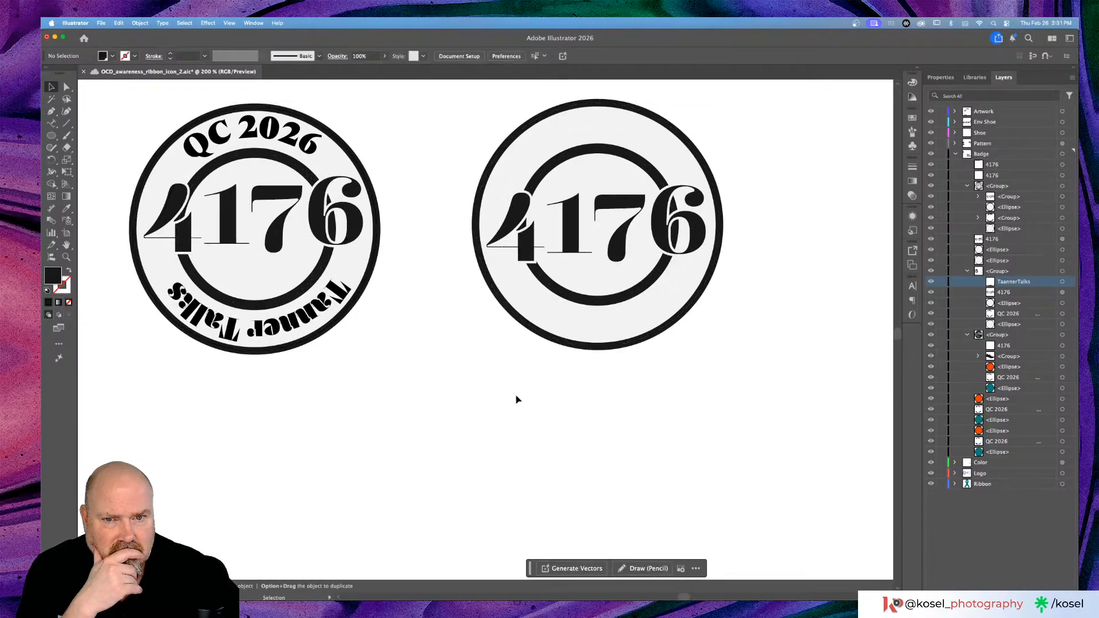
left_click(661, 332)
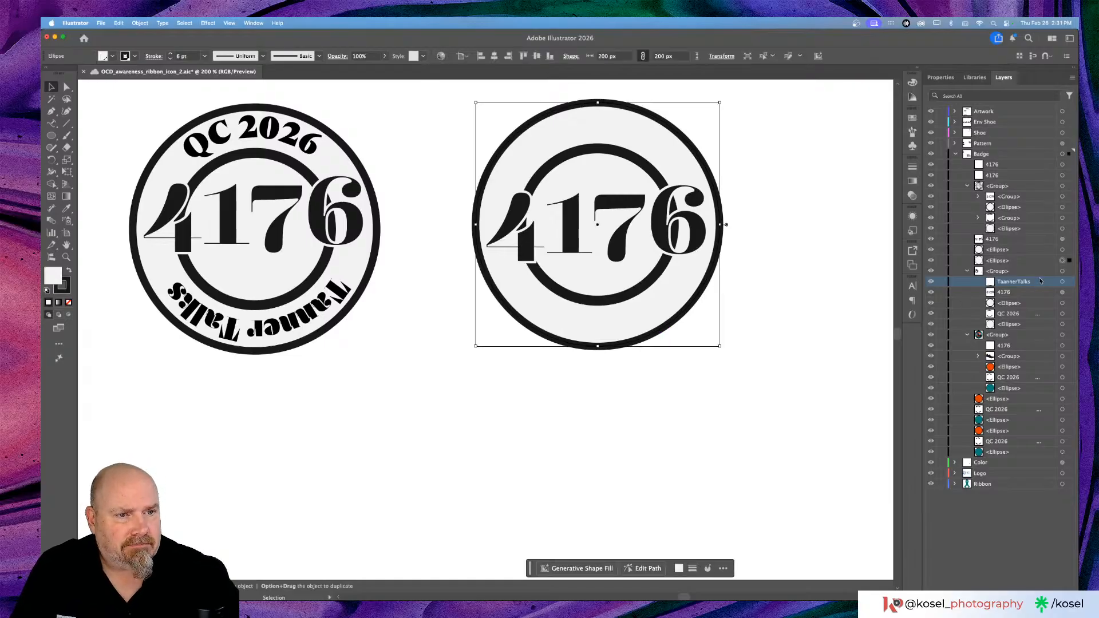
left_click_drag(1039, 281, 1025, 252)
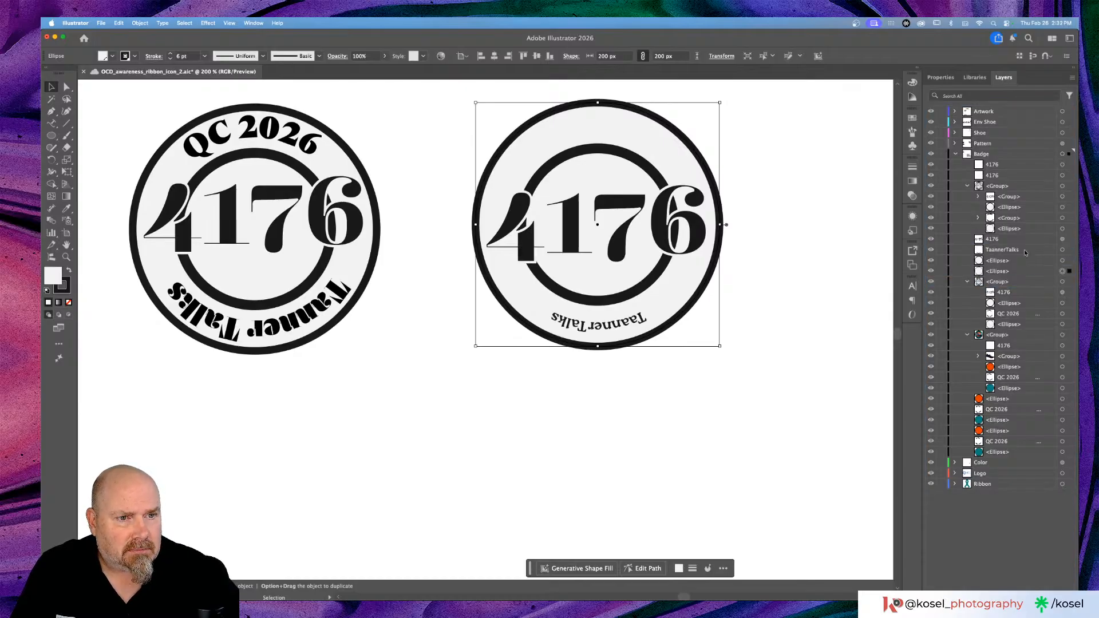
left_click(967, 282)
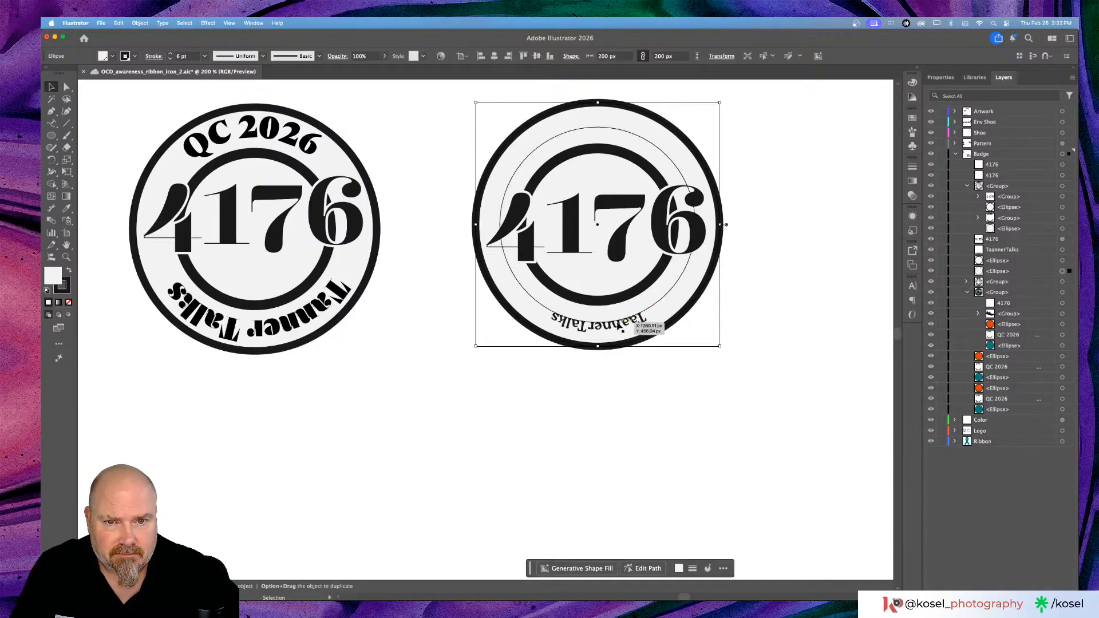
Step: Rotate the curved text 180° to the top of the duplicated badge and correct its spelling to TannerTalks
left_click(636, 323)
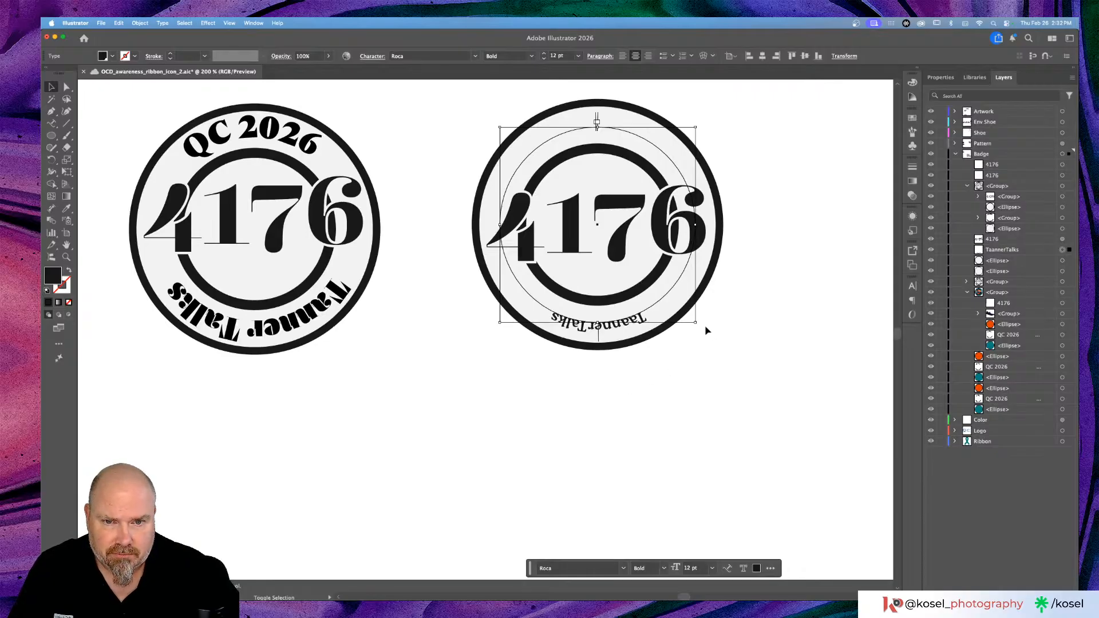
left_click_drag(701, 325, 498, 109)
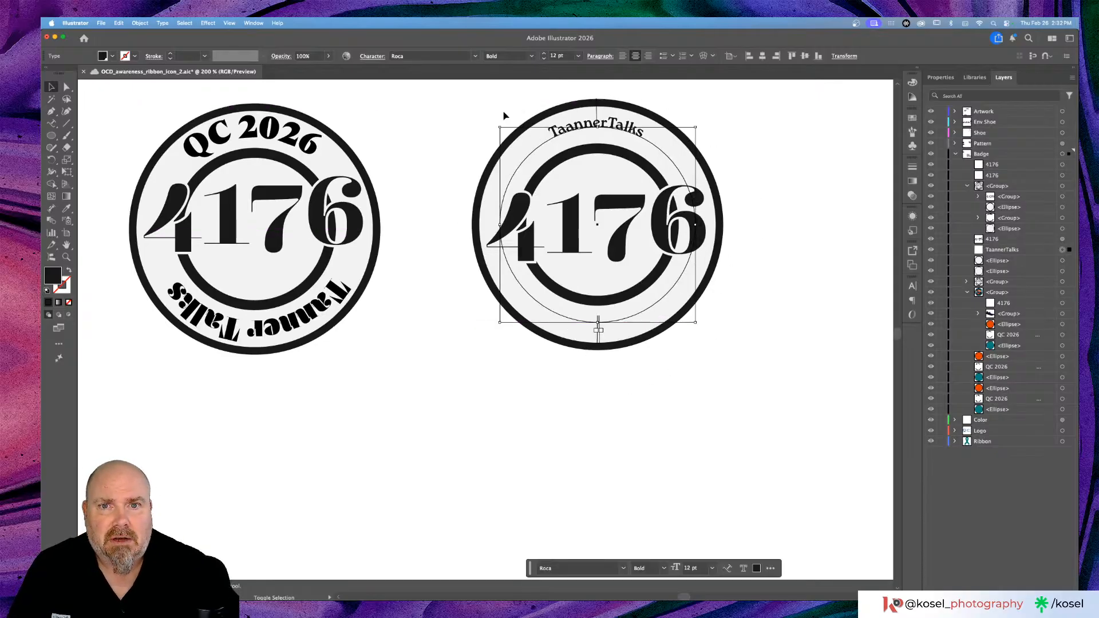
double_click(573, 125)
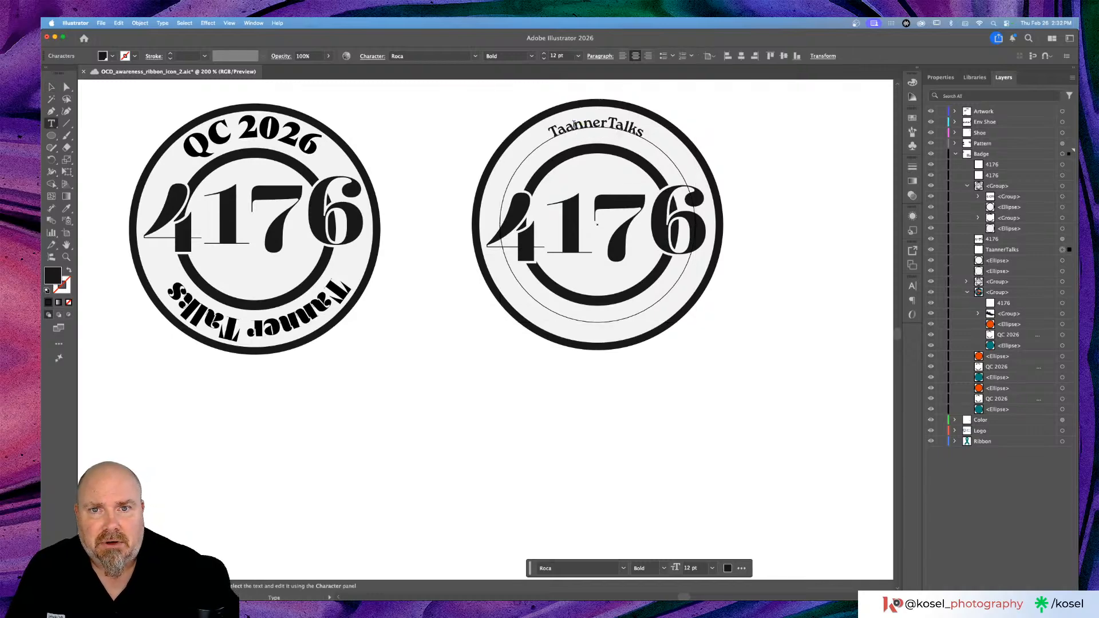
key("BackSpace")
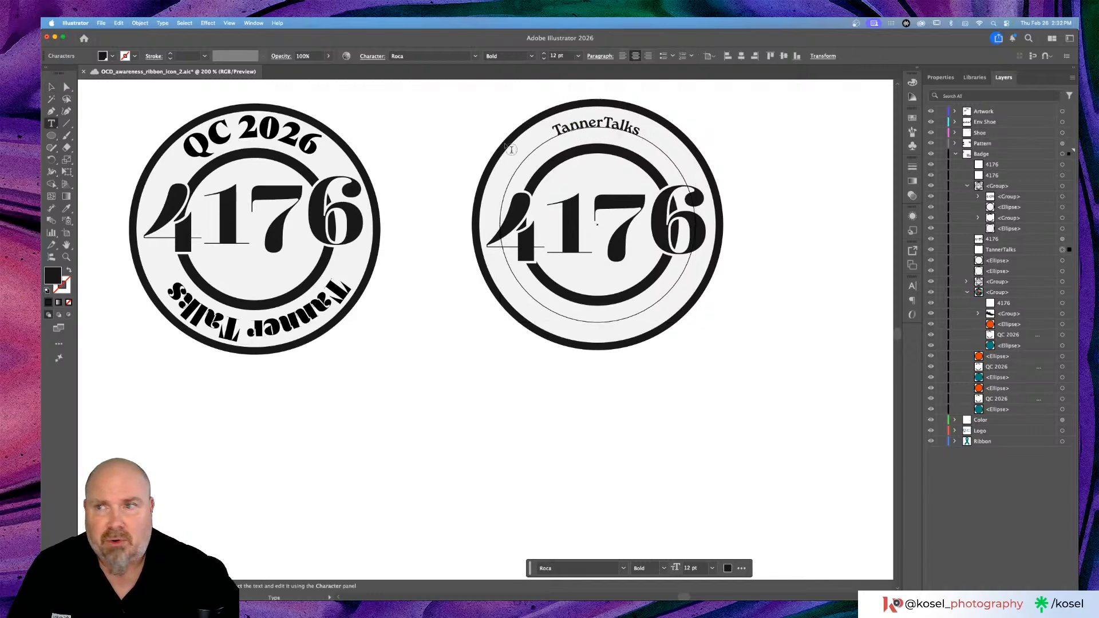
left_click(51, 86)
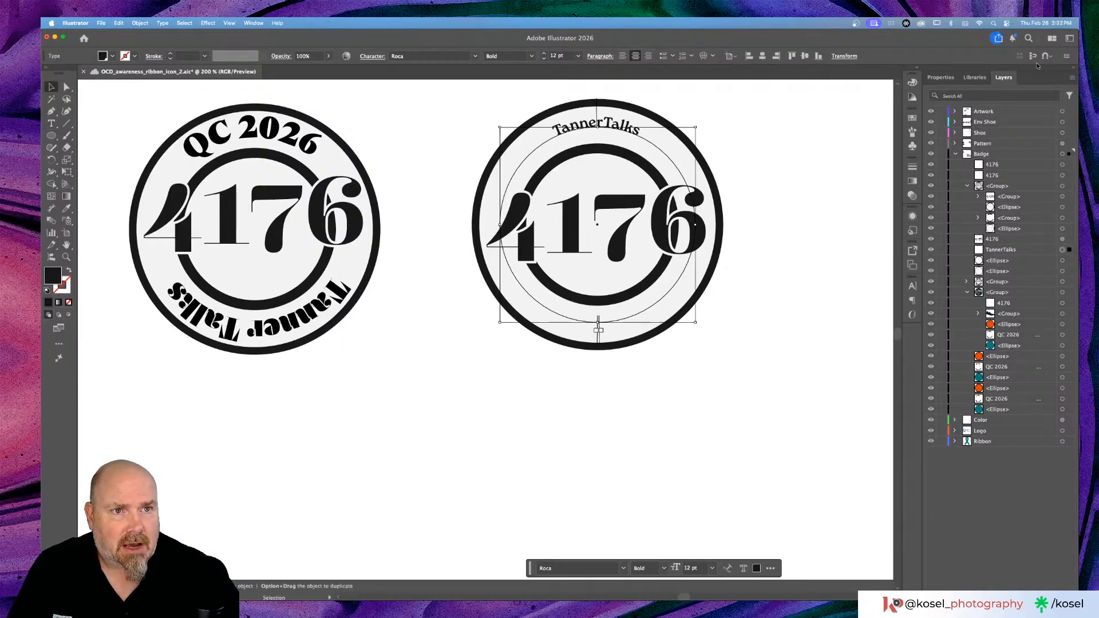
Step: Enlarge all of the curved TannerTalks lettering on the duplicated badge to 22 pt
left_click(945, 77)
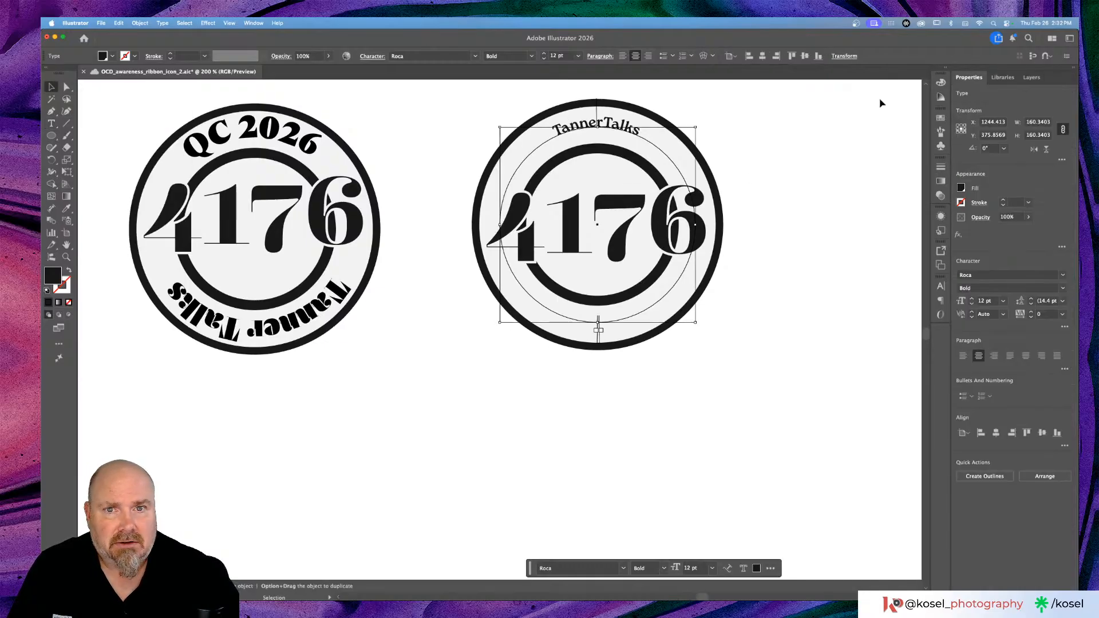
double_click(613, 127)
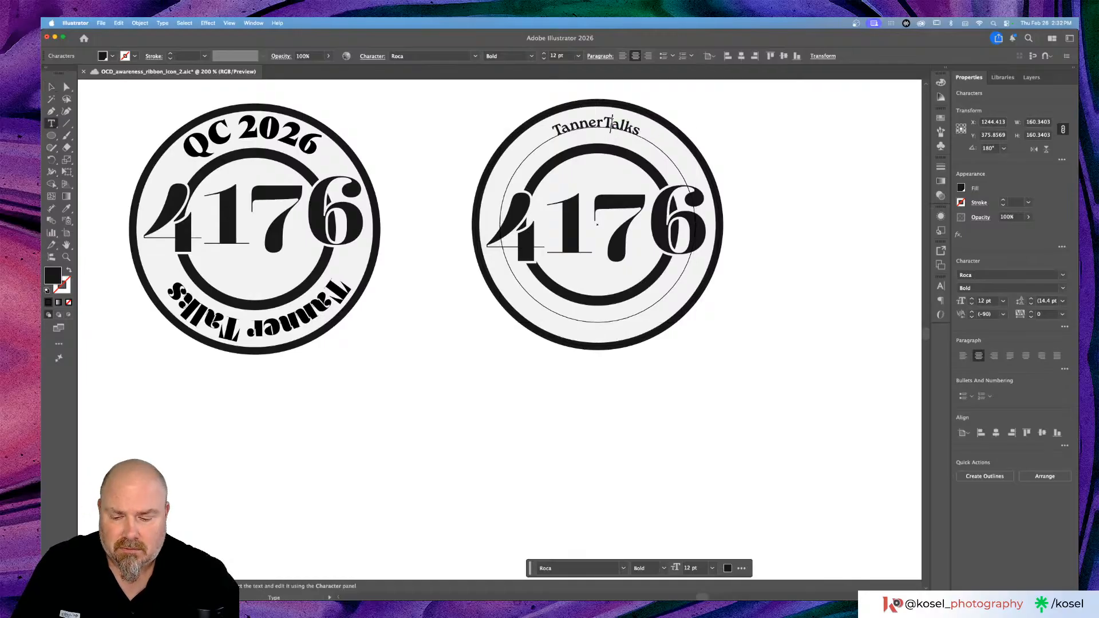
key("super+a")
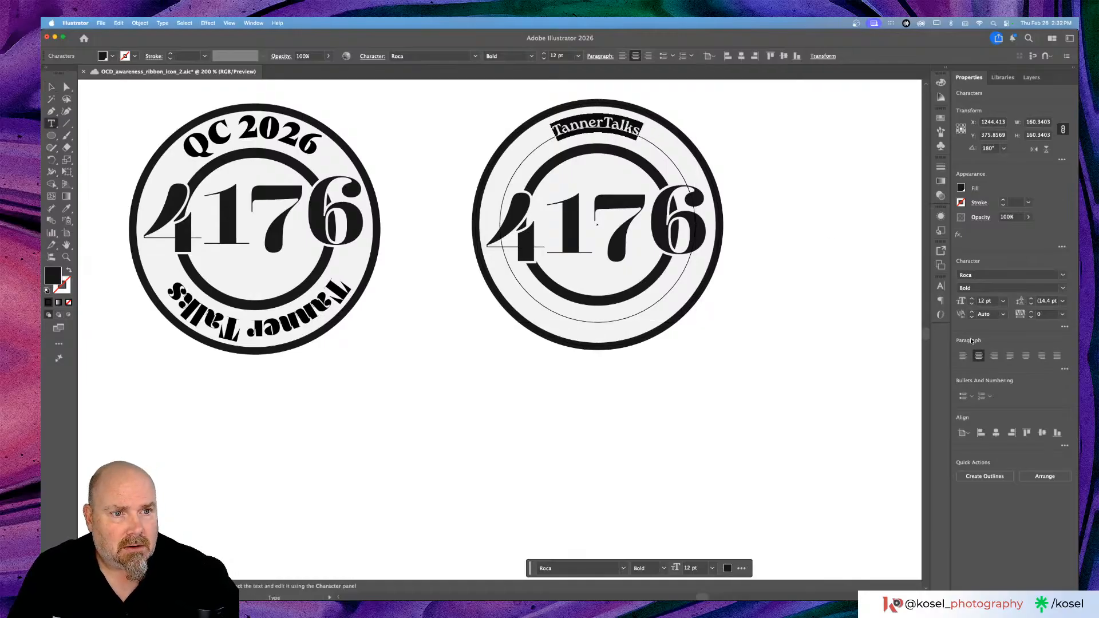
left_click(971, 298)
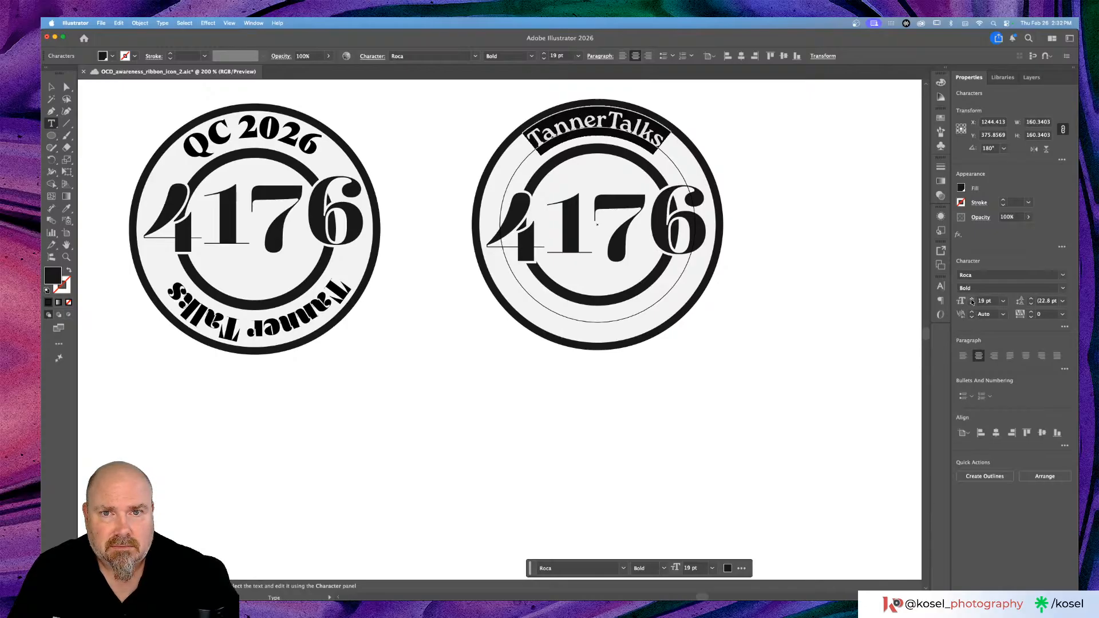
left_click(971, 298)
left_click(971, 299)
left_click(971, 299)
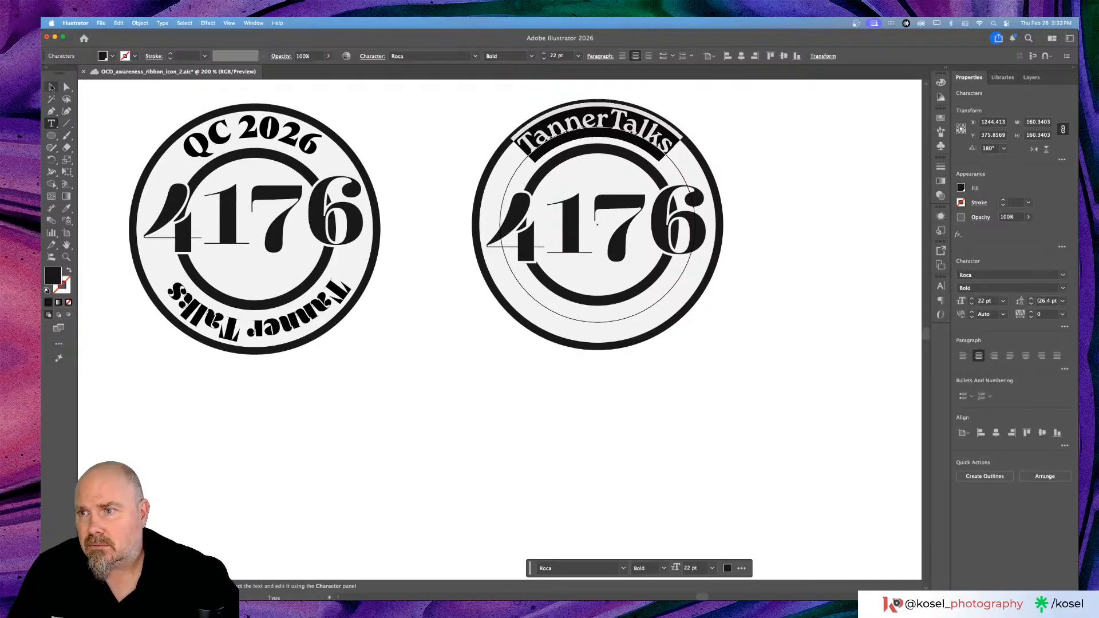
Step: Scale the TannerTalks text circle down to about 143 px wide and set its font size to 29 pt
left_click(51, 87)
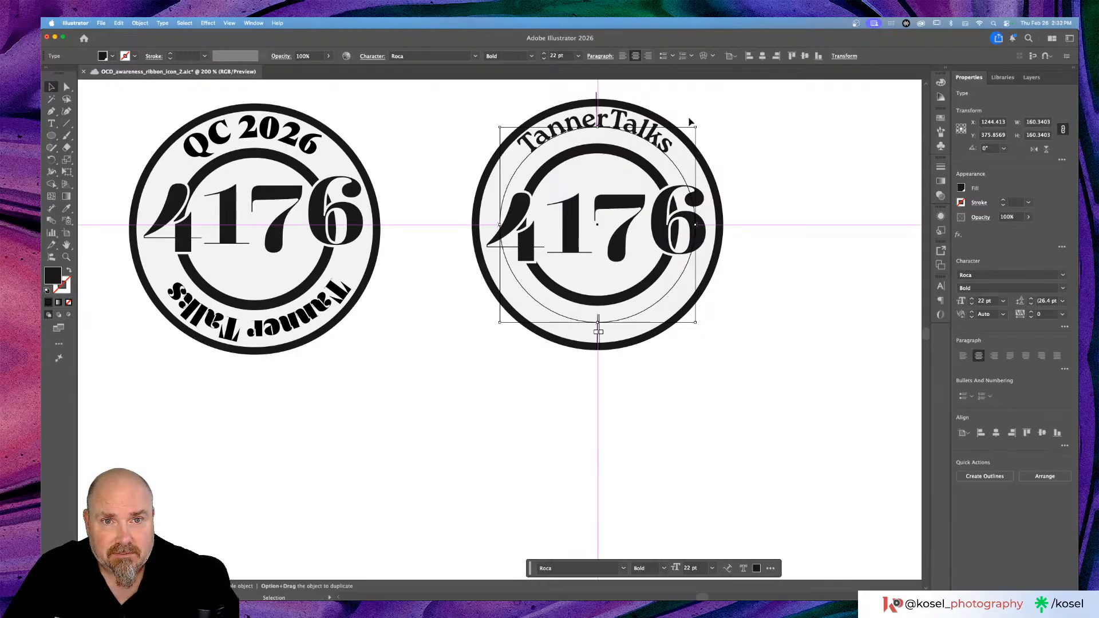
left_click_drag(697, 126, 686, 138)
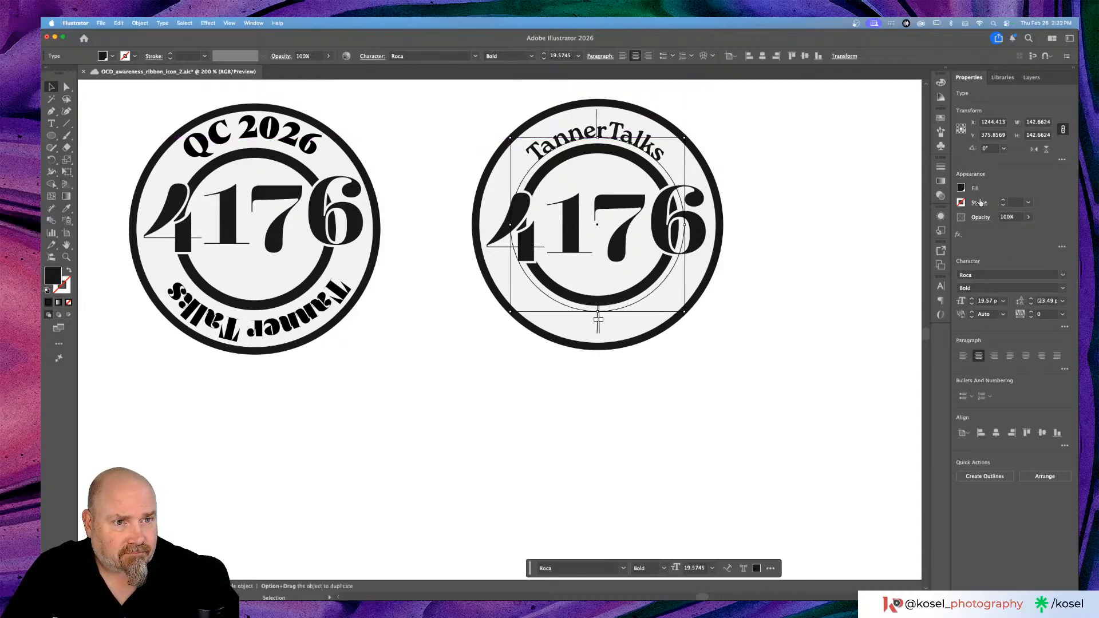
left_click(972, 299)
left_click(972, 299)
left_click(971, 298)
left_click(972, 299)
left_click(972, 299)
left_click(972, 299)
left_click(972, 299)
left_click(972, 299)
left_click(971, 299)
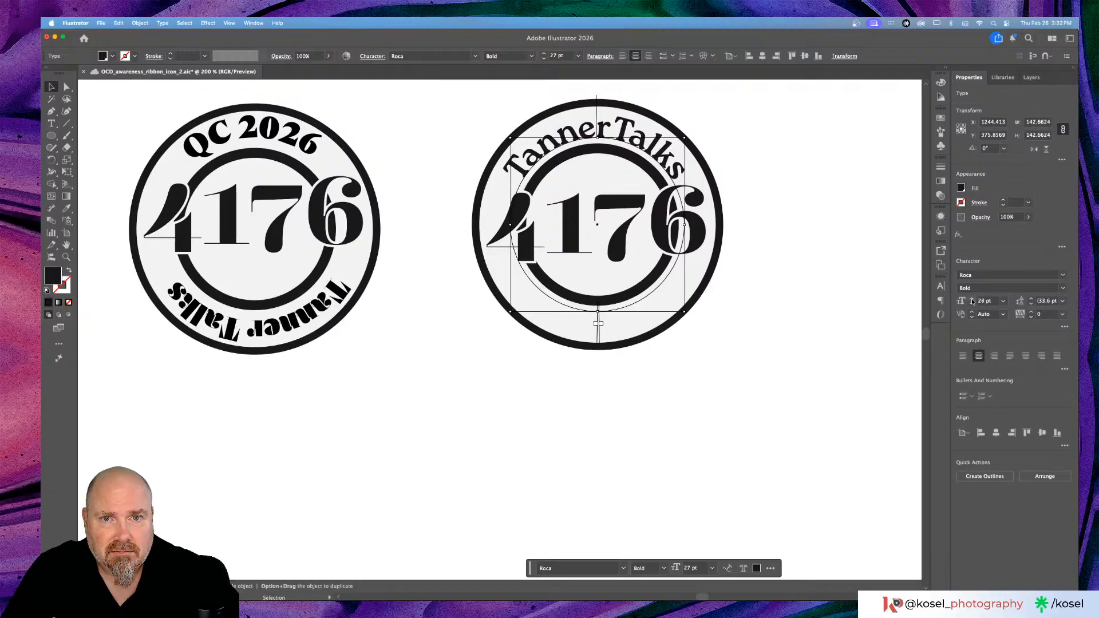
left_click(971, 299)
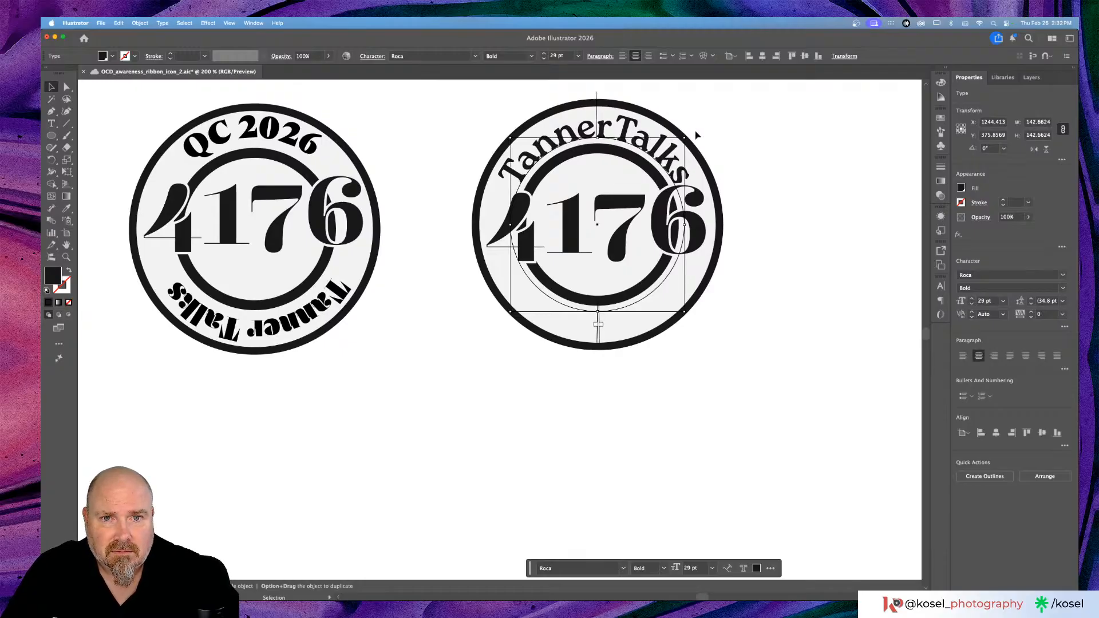
left_click(773, 110)
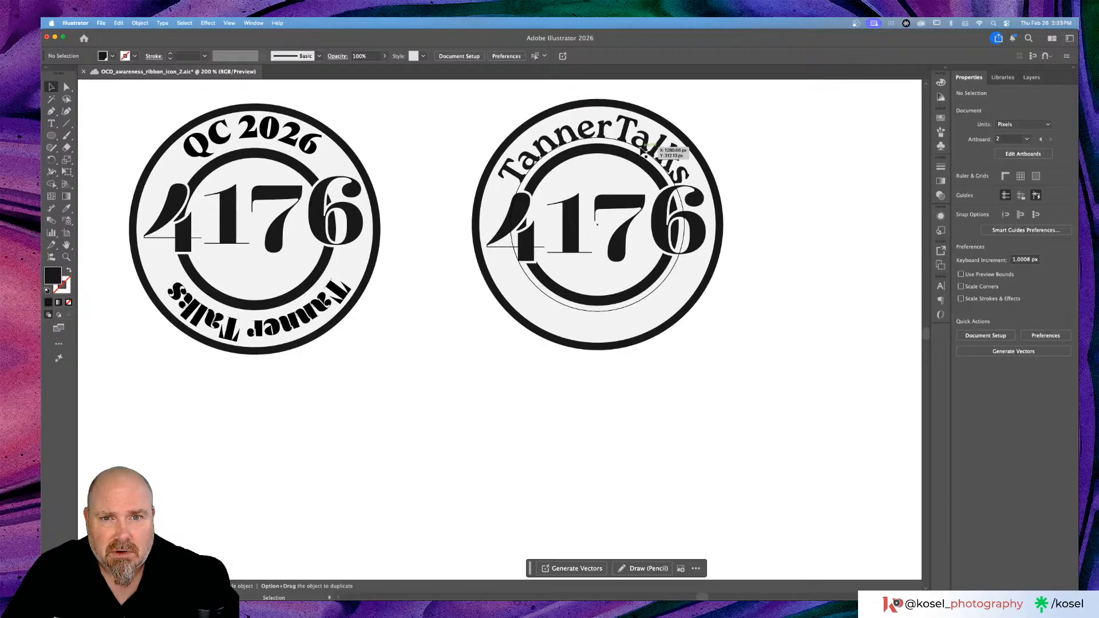
Step: Scale the TannerTalks text circle up slightly to about 144 px wide
left_click(648, 148)
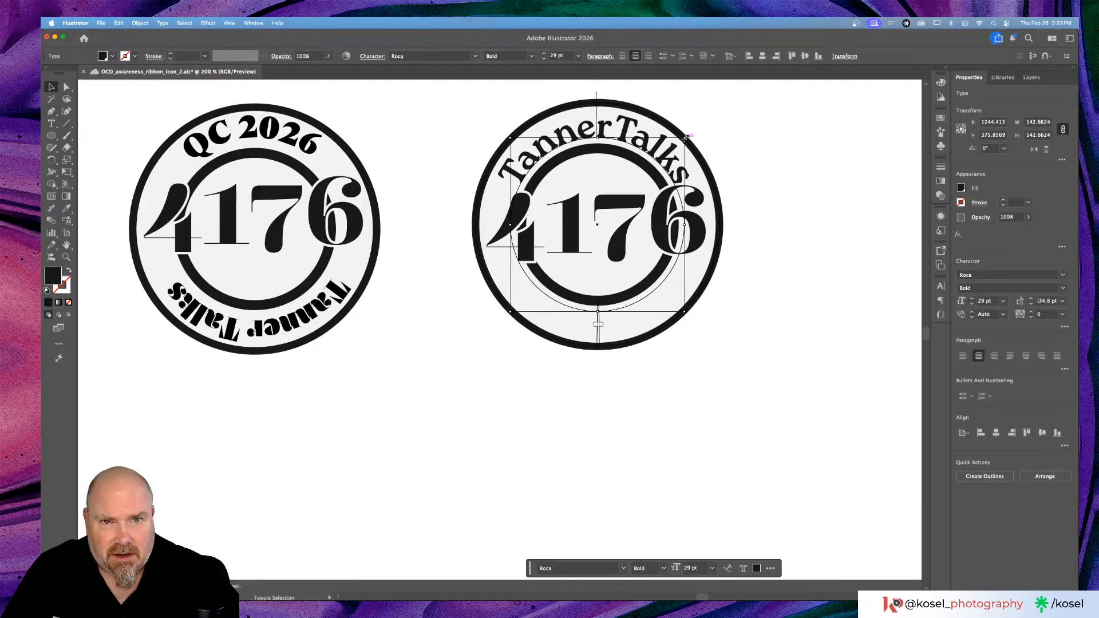
left_click_drag(686, 137, 687, 137)
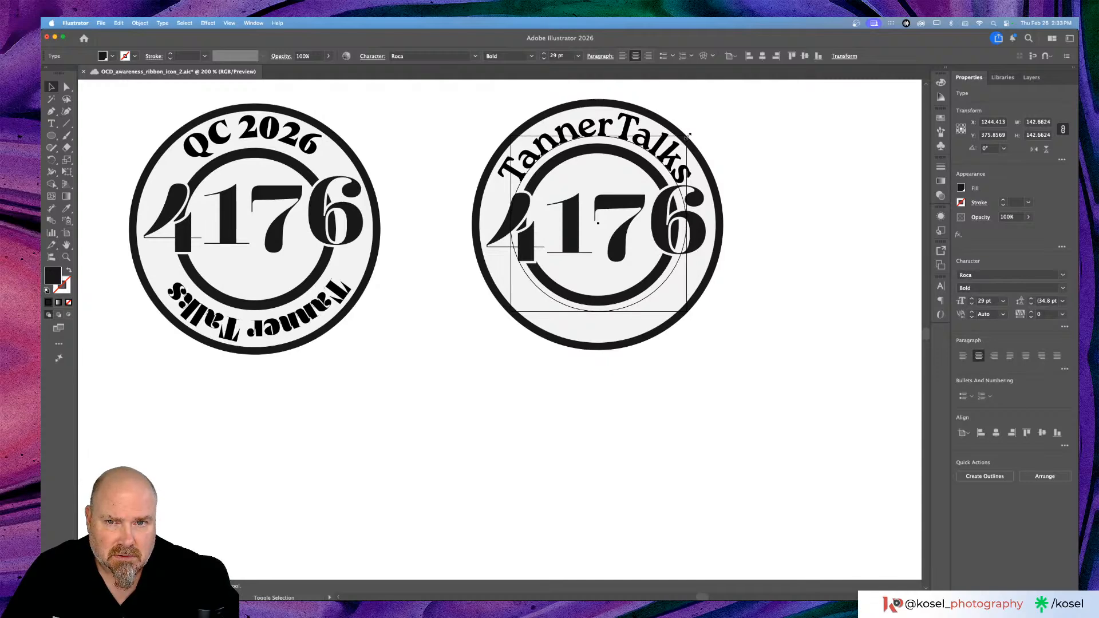
left_click_drag(687, 136, 687, 137)
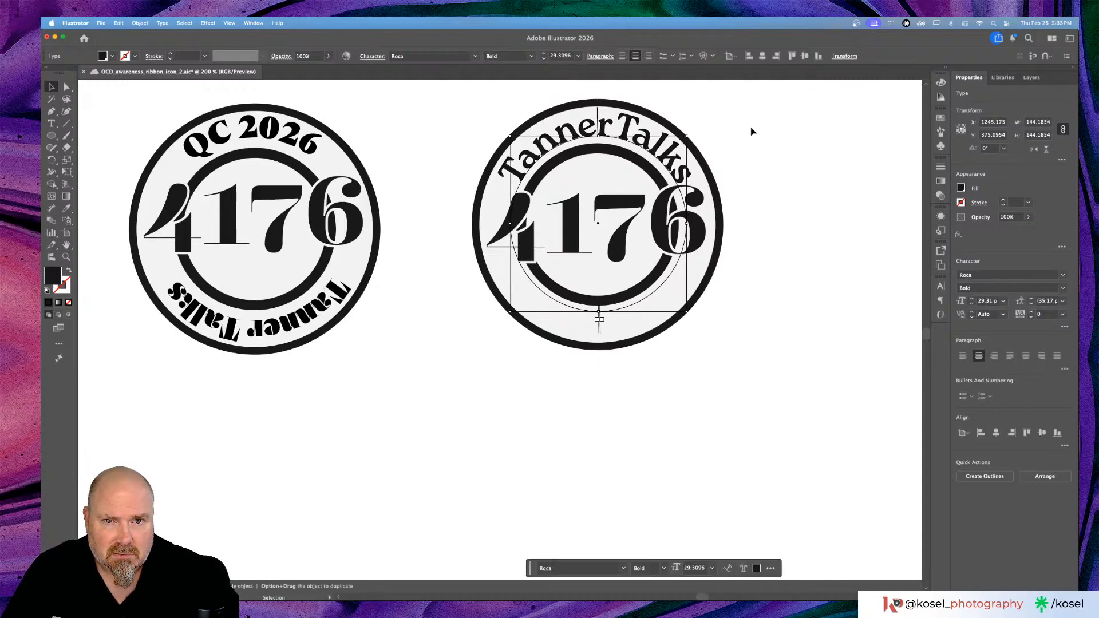
left_click(751, 130)
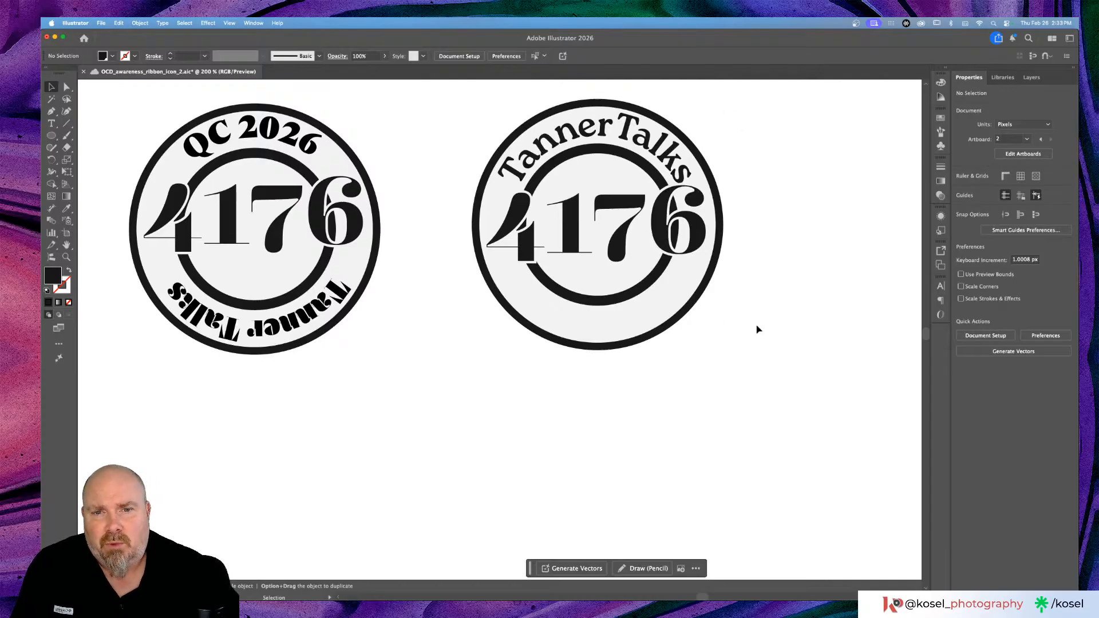
Step: Duplicate the curved TannerTalks text in place and rotate one copy 180° to the bottom of the ring
left_click(596, 317)
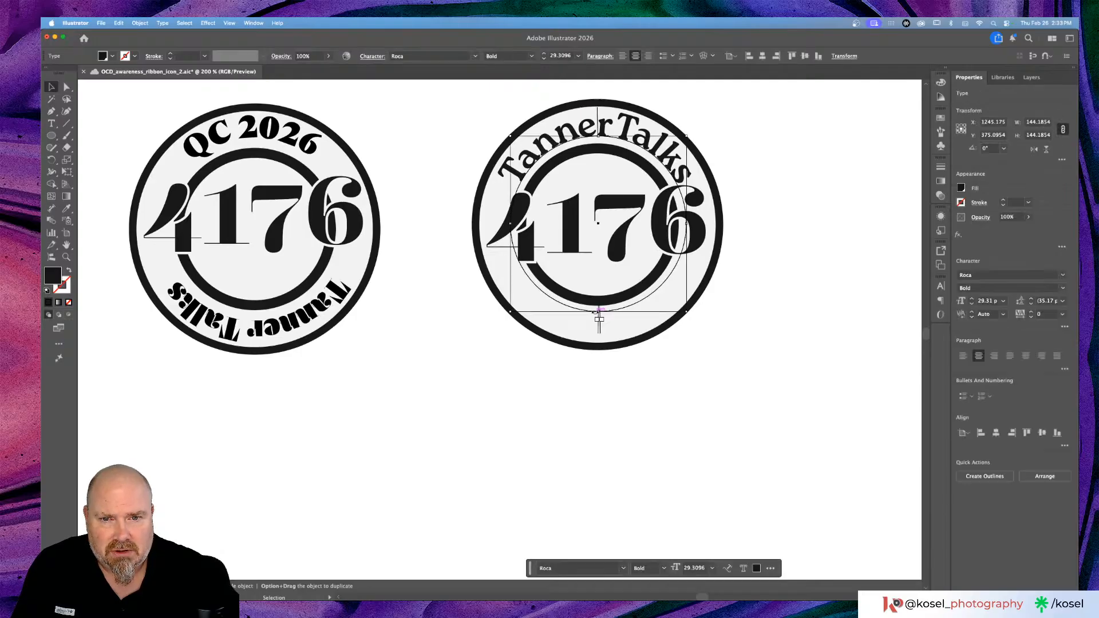
key("a")
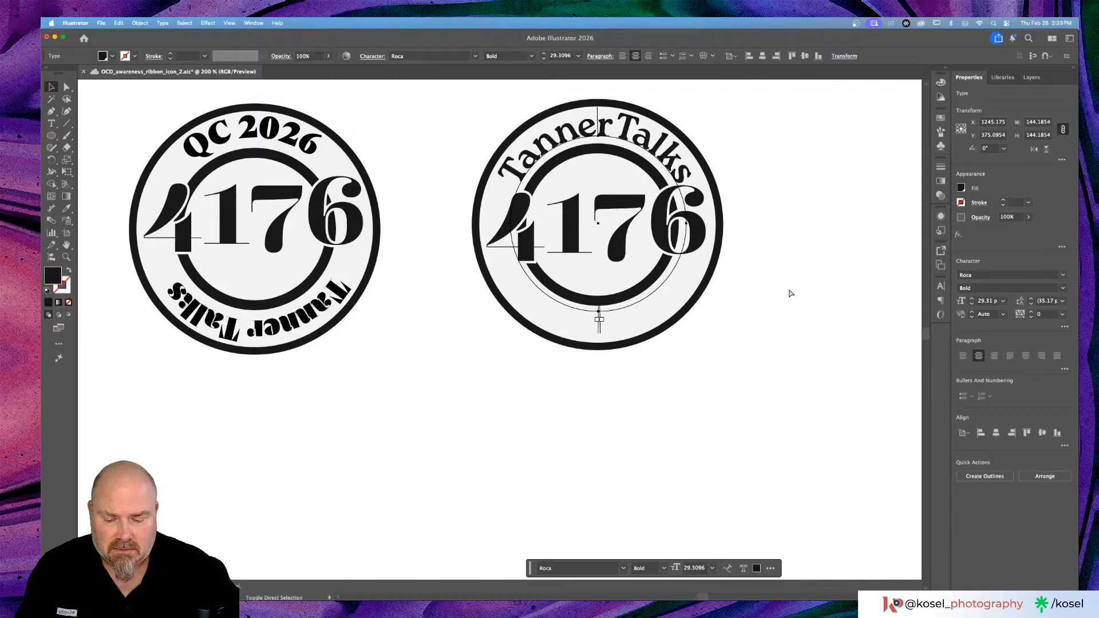
key("v")
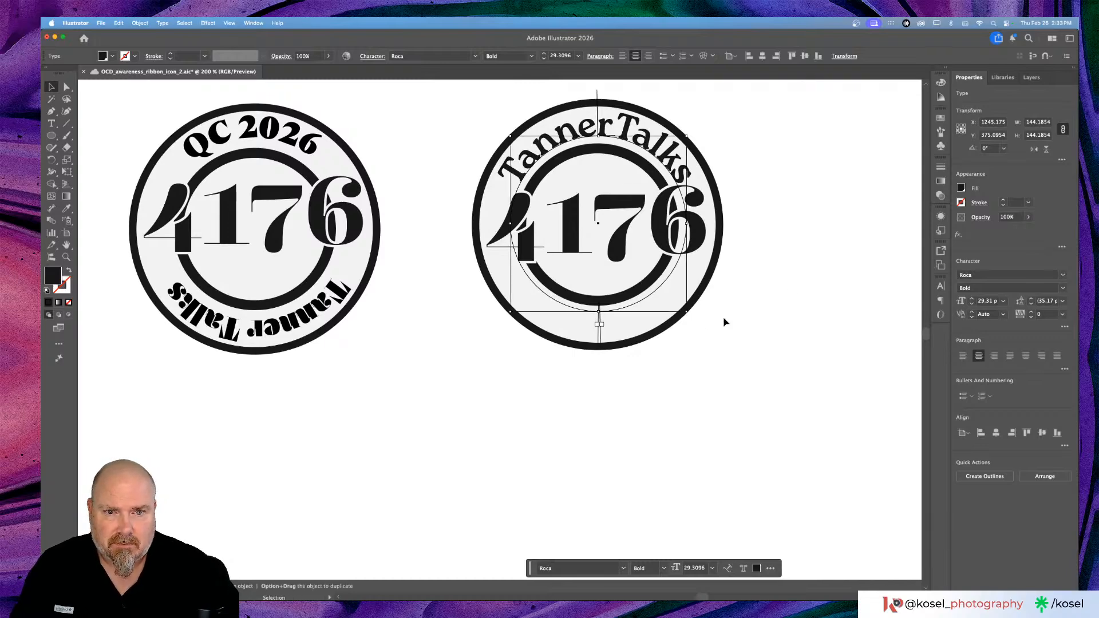
left_click_drag(691, 315, 462, 183)
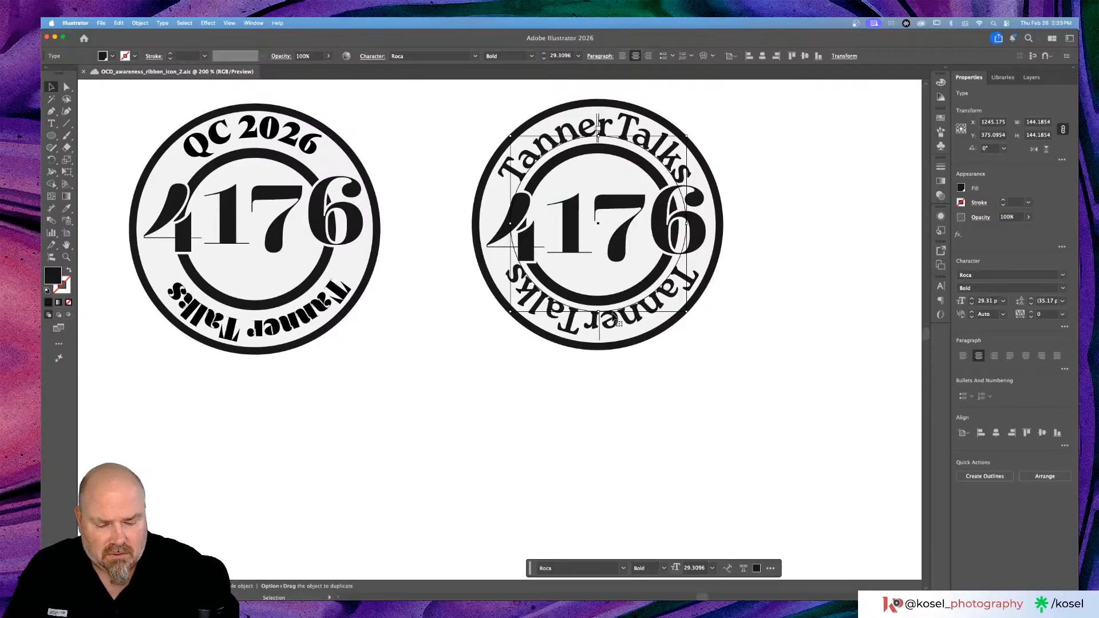
Step: Set the Align to Path option of the bottom TannerTalks text to Center in the Type on a Path Options
key("super+equal")
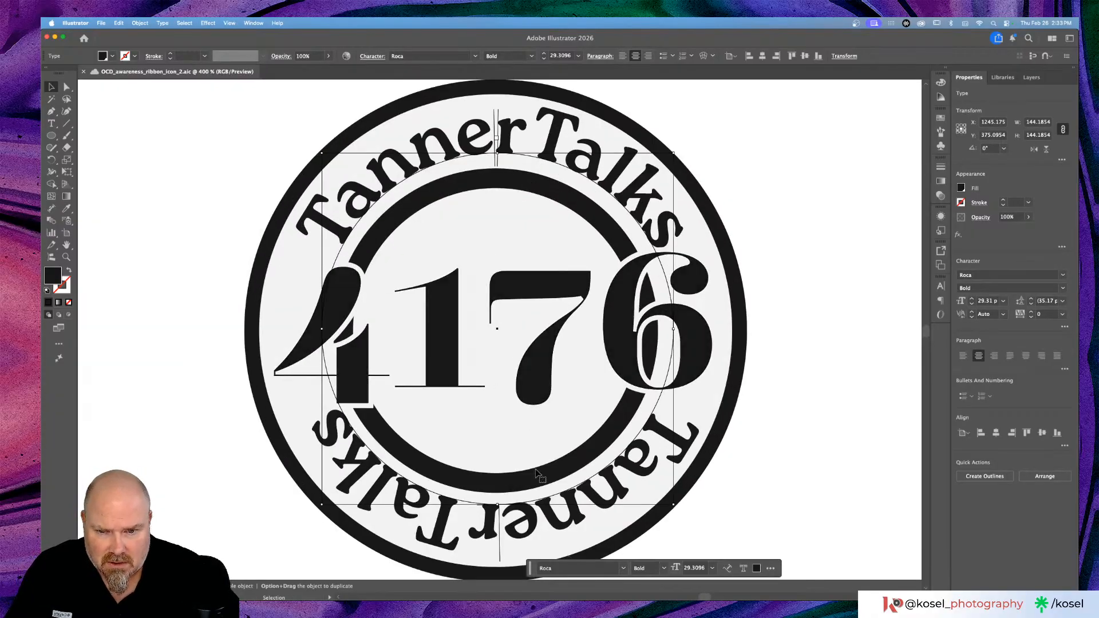
scroll(545, 518, "down", 3)
scroll(545, 518, "down", 2)
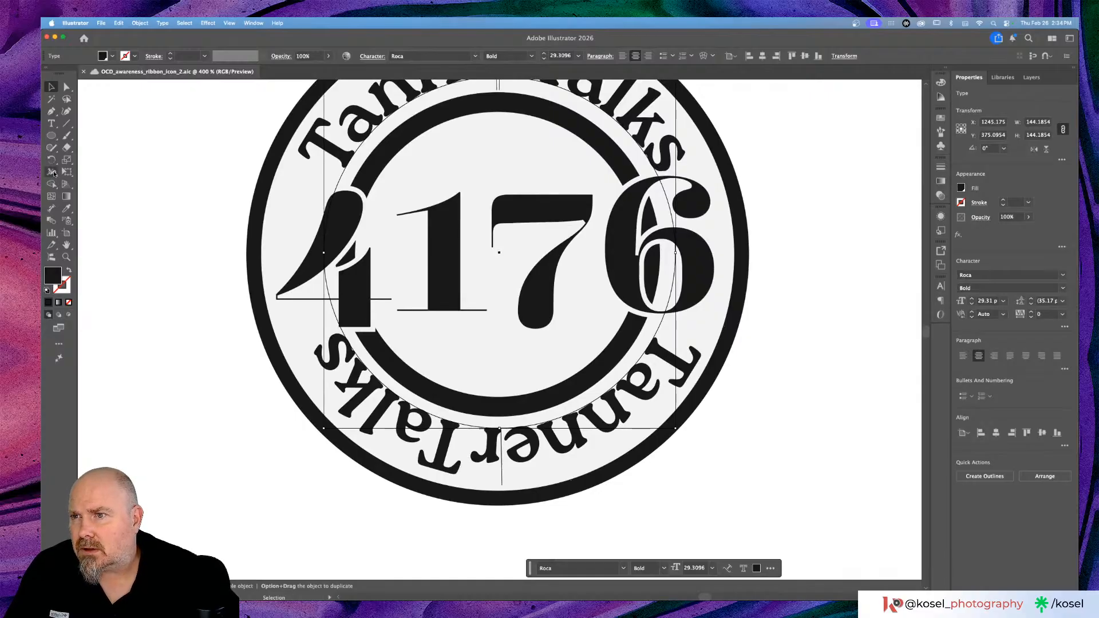
left_click(51, 123)
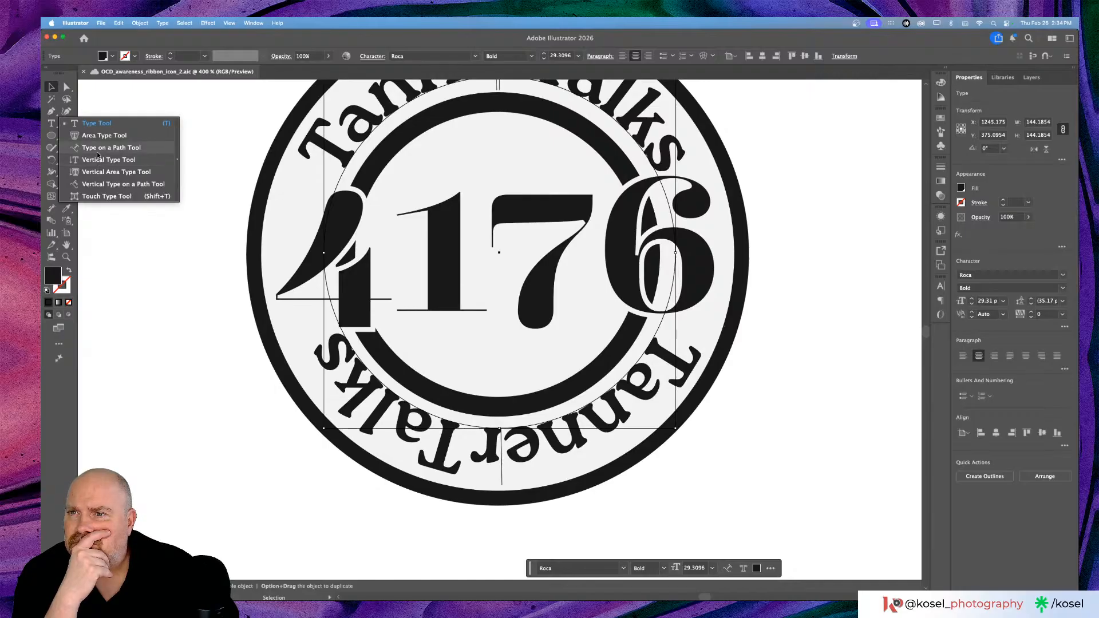
left_click(98, 152)
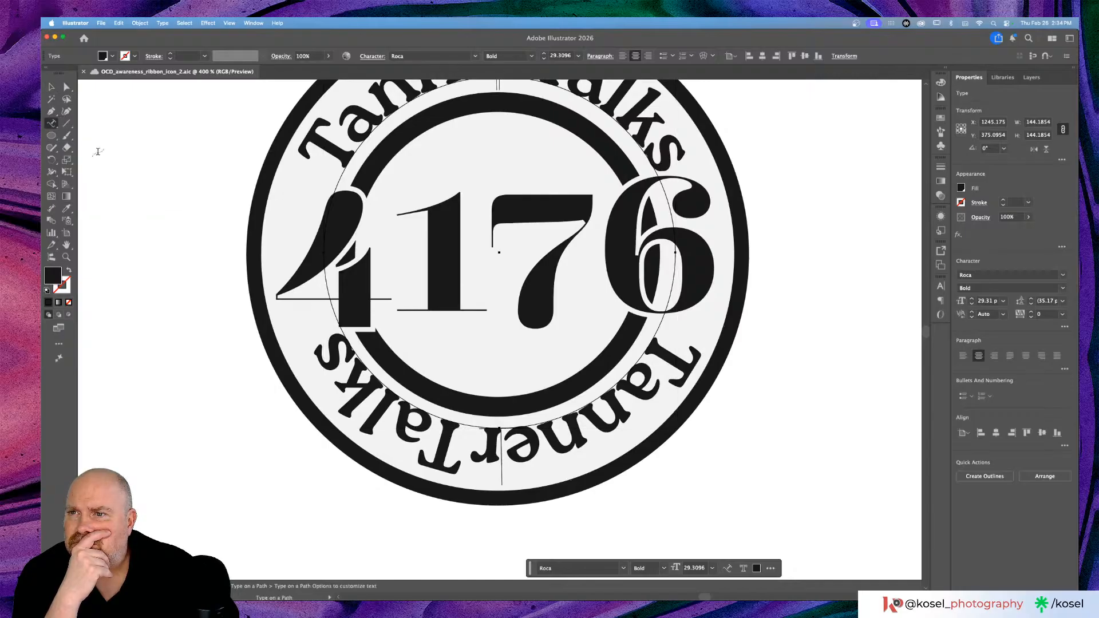
double_click(51, 124)
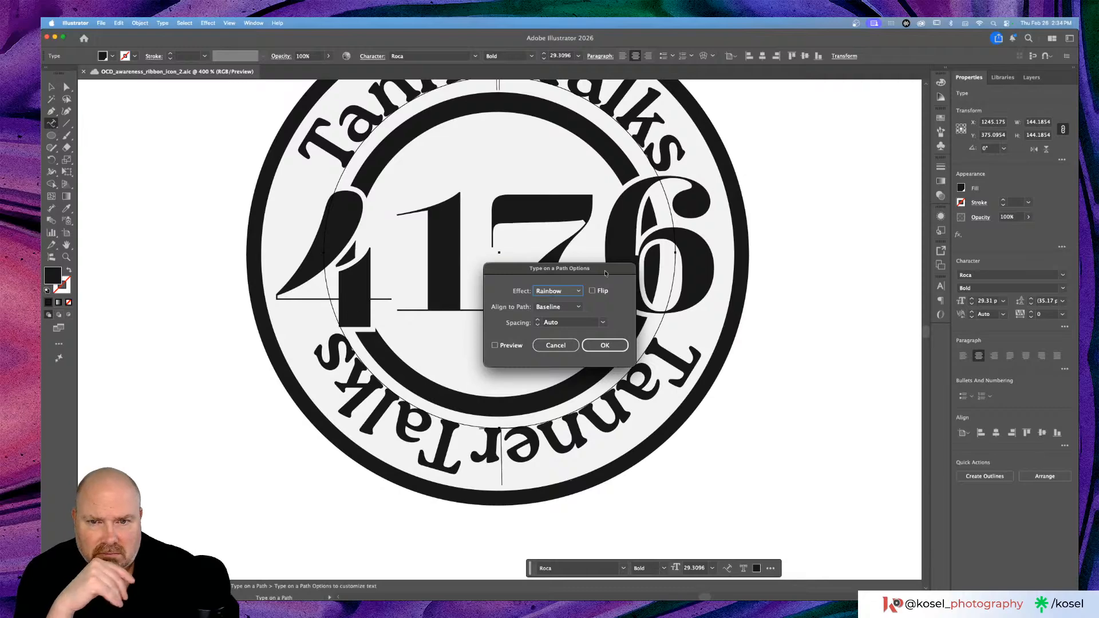
left_click(579, 309)
left_click(601, 267)
left_click_drag(600, 267, 860, 183)
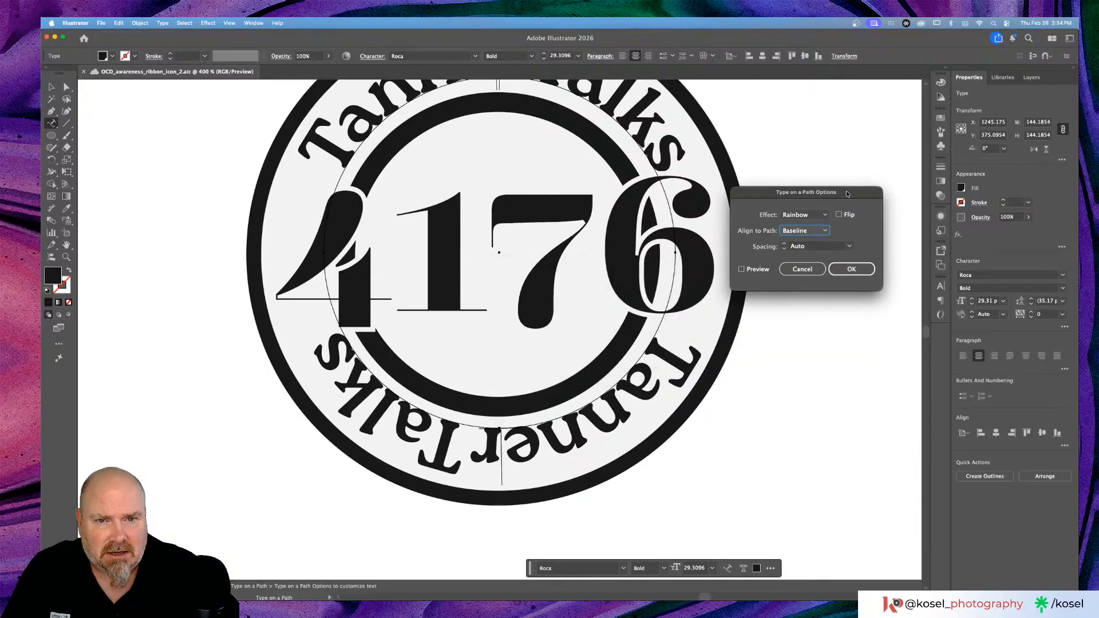
left_click(824, 225)
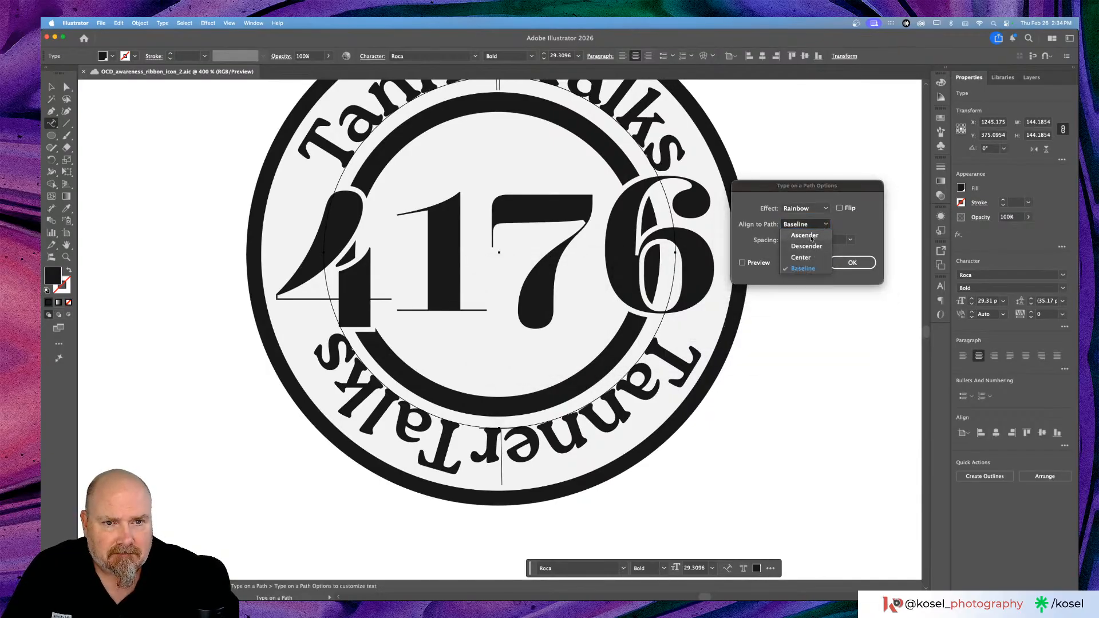
left_click(811, 236)
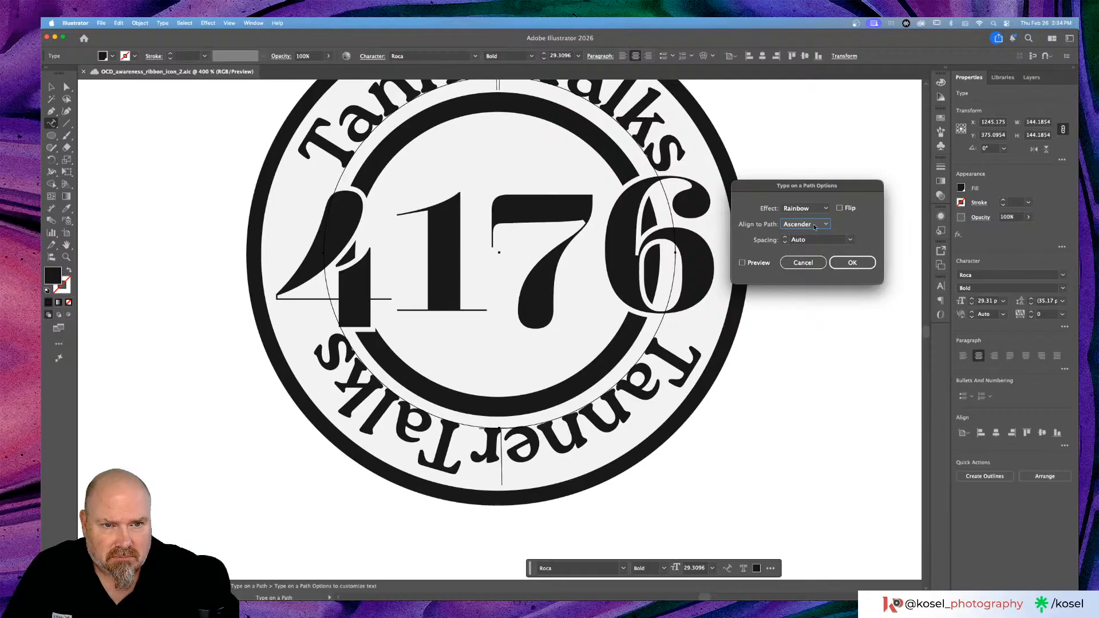
left_click(814, 225)
left_click(806, 258)
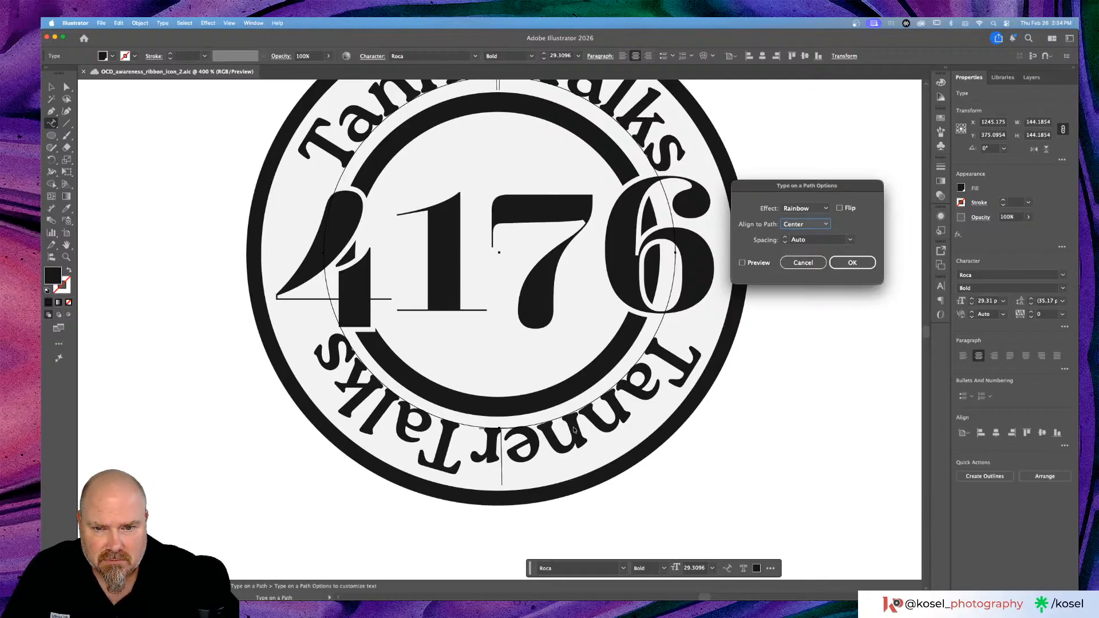
left_click(852, 262)
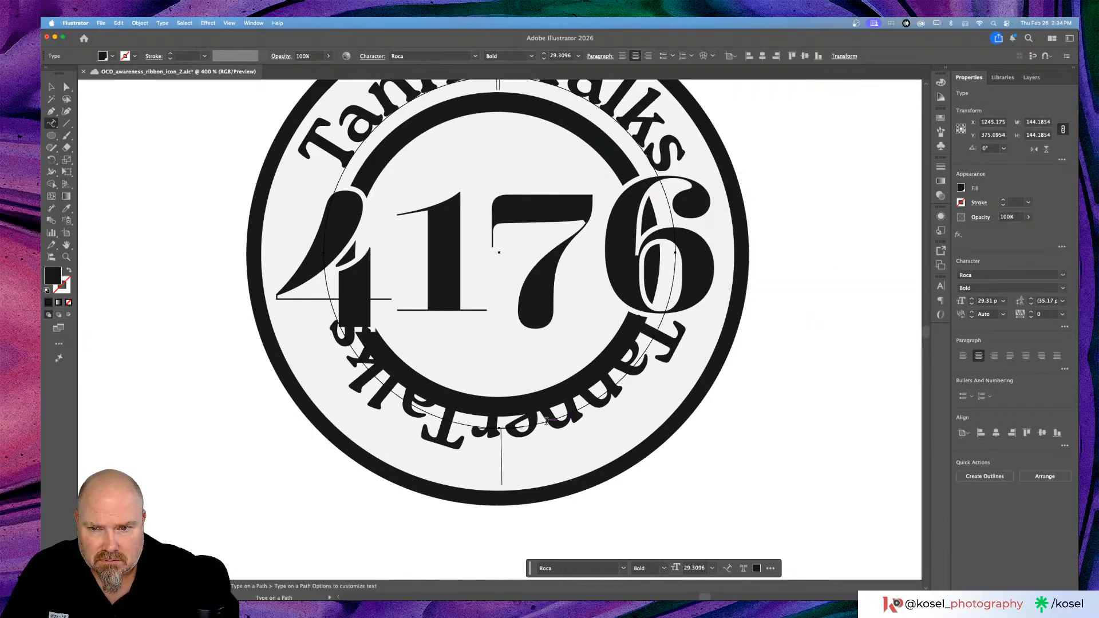
Step: Flip the bottom TannerTalks text on its path and preview the change in the Type on a Path Options
left_click(547, 421)
key("super+a")
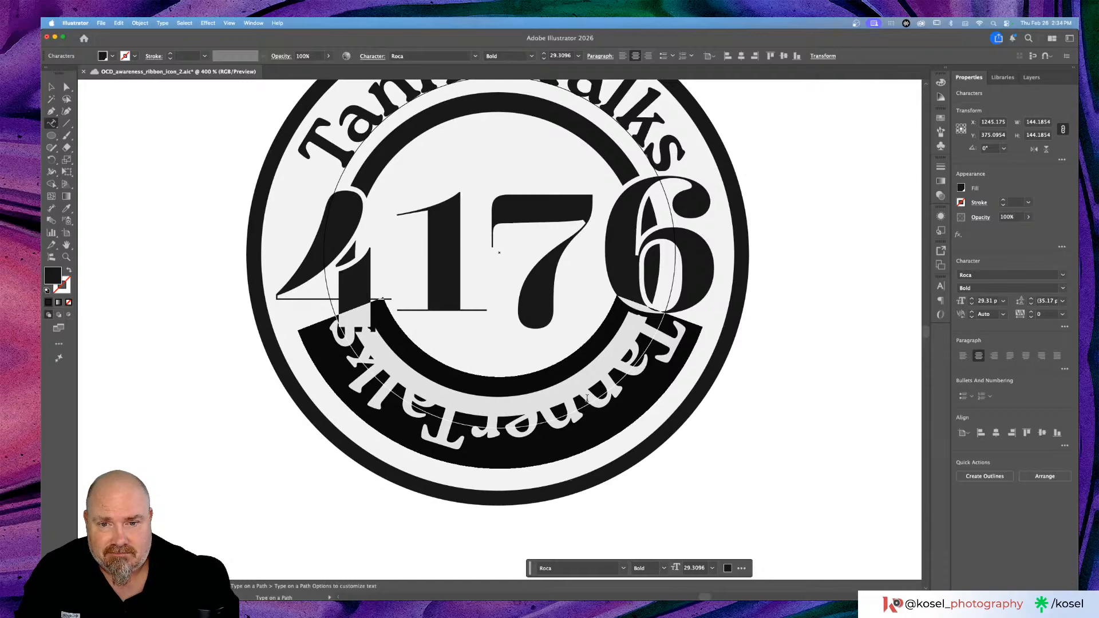
double_click(52, 124)
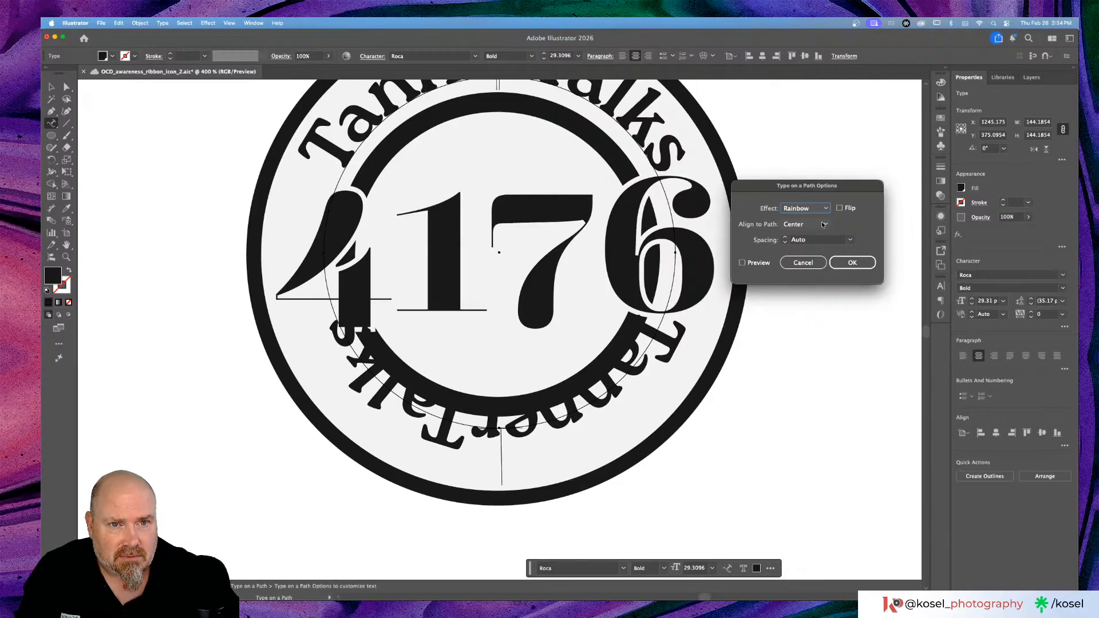
left_click(839, 208)
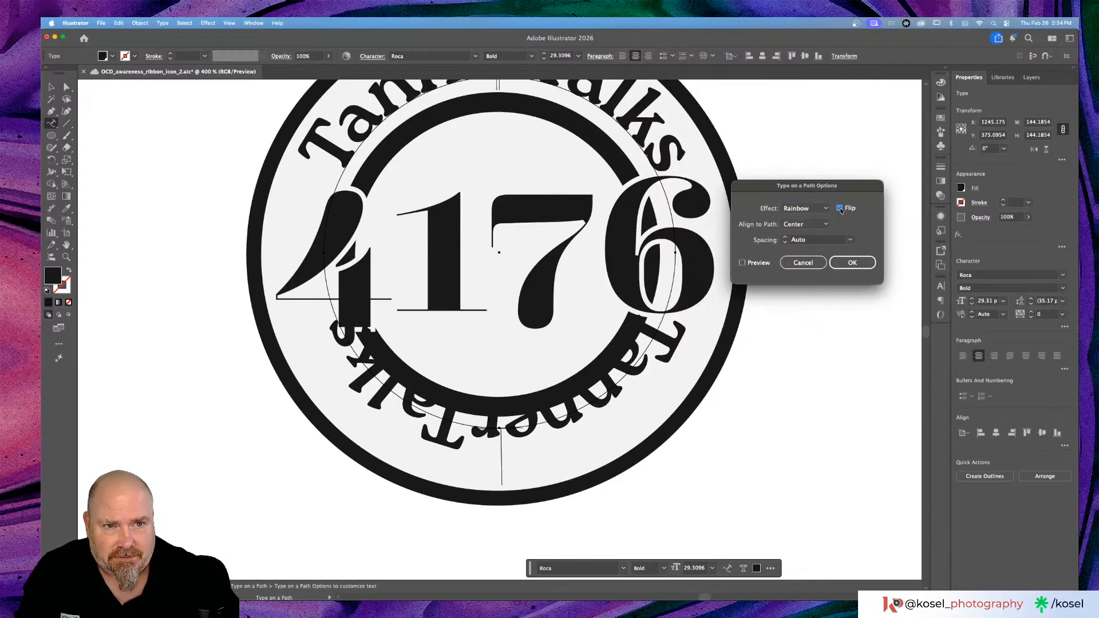
left_click(743, 262)
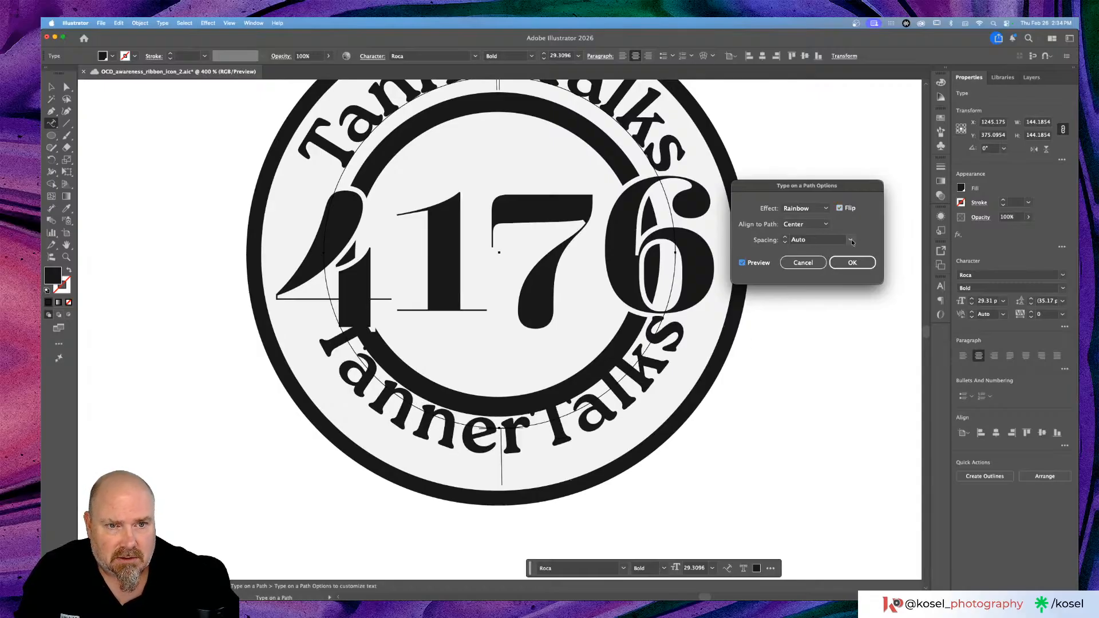
Step: Compare the Baseline, Descender and Ascender path alignments for the bottom TannerTalks text and apply Ascender
left_click(826, 226)
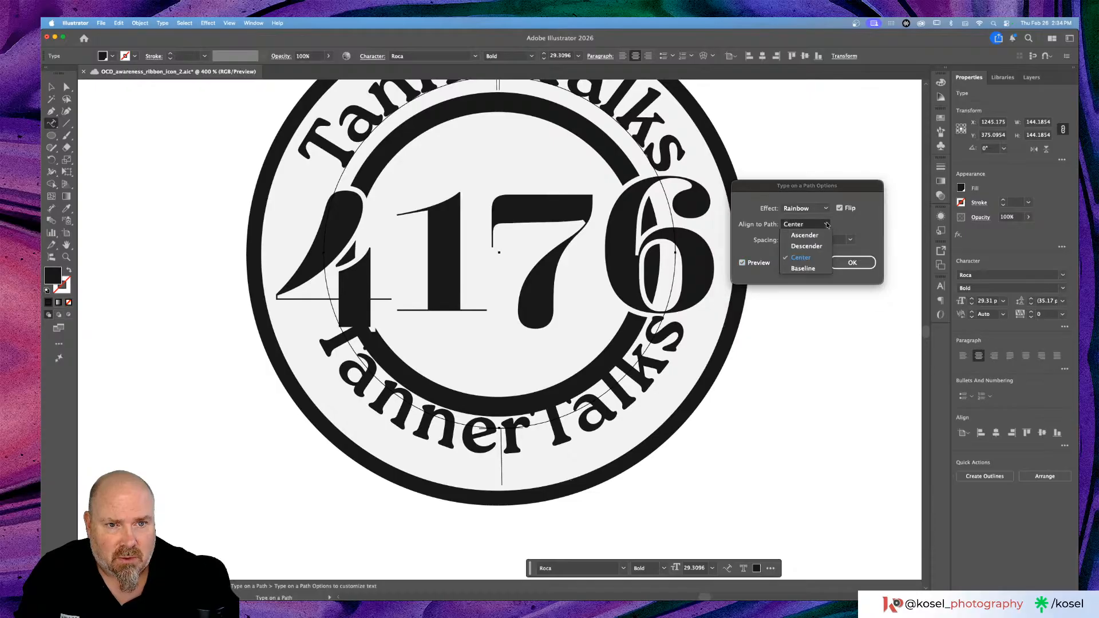
left_click(802, 268)
left_click(811, 225)
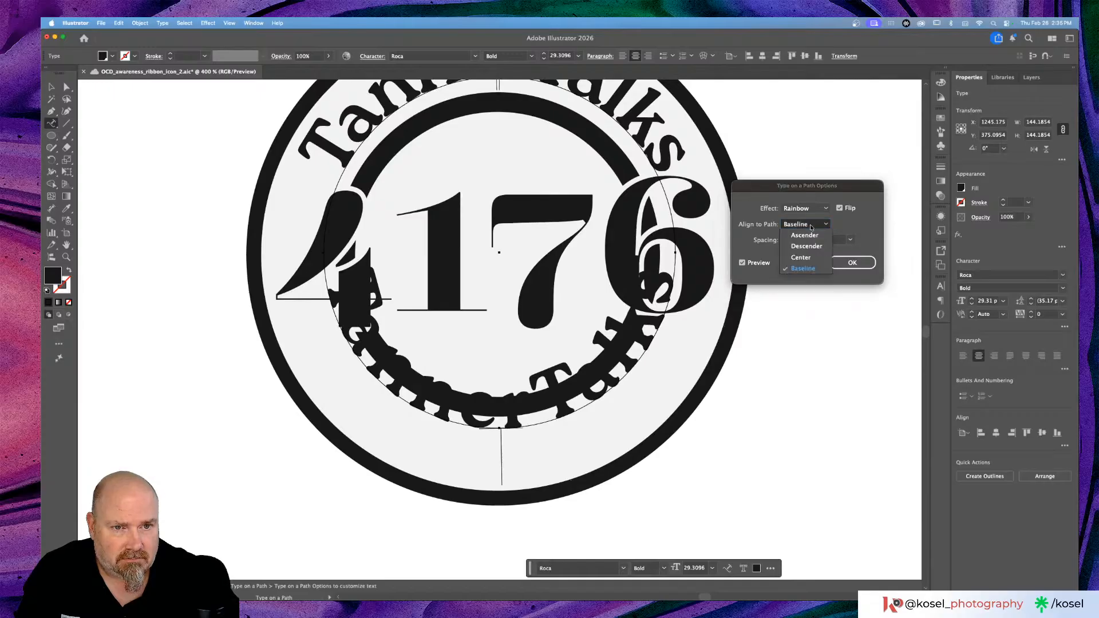
left_click(809, 240)
left_click(810, 224)
left_click(806, 244)
left_click(807, 225)
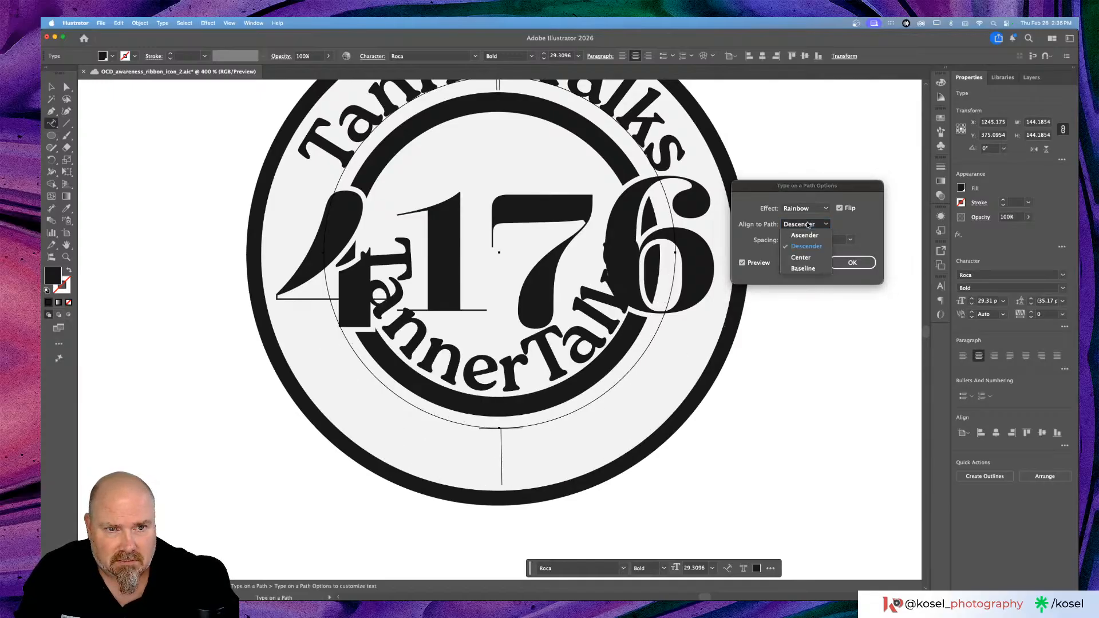
left_click(804, 240)
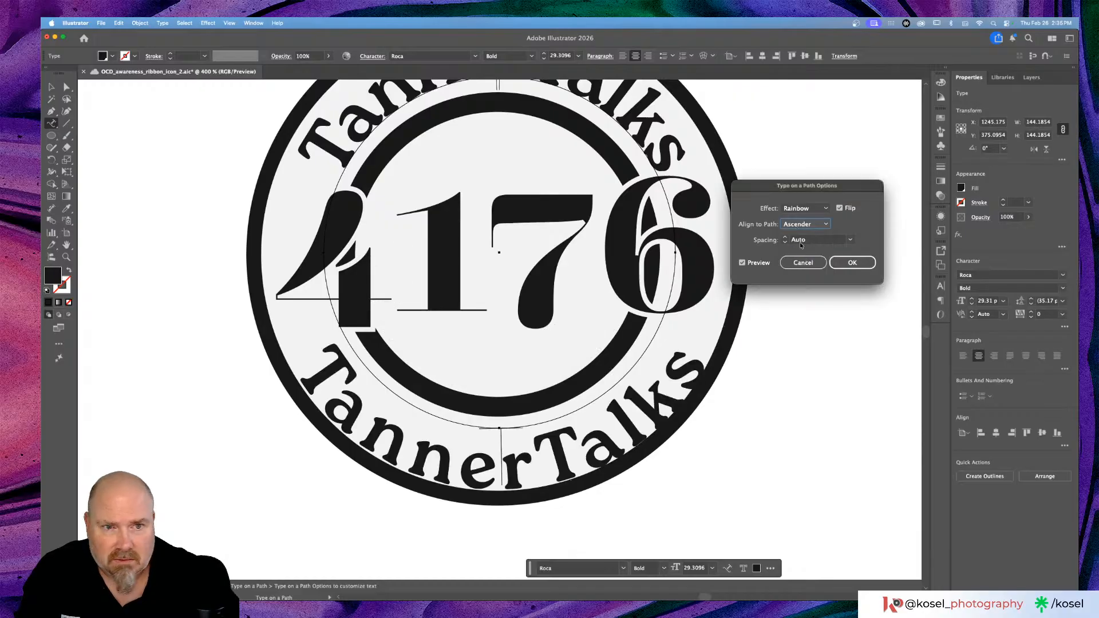
left_click(851, 263)
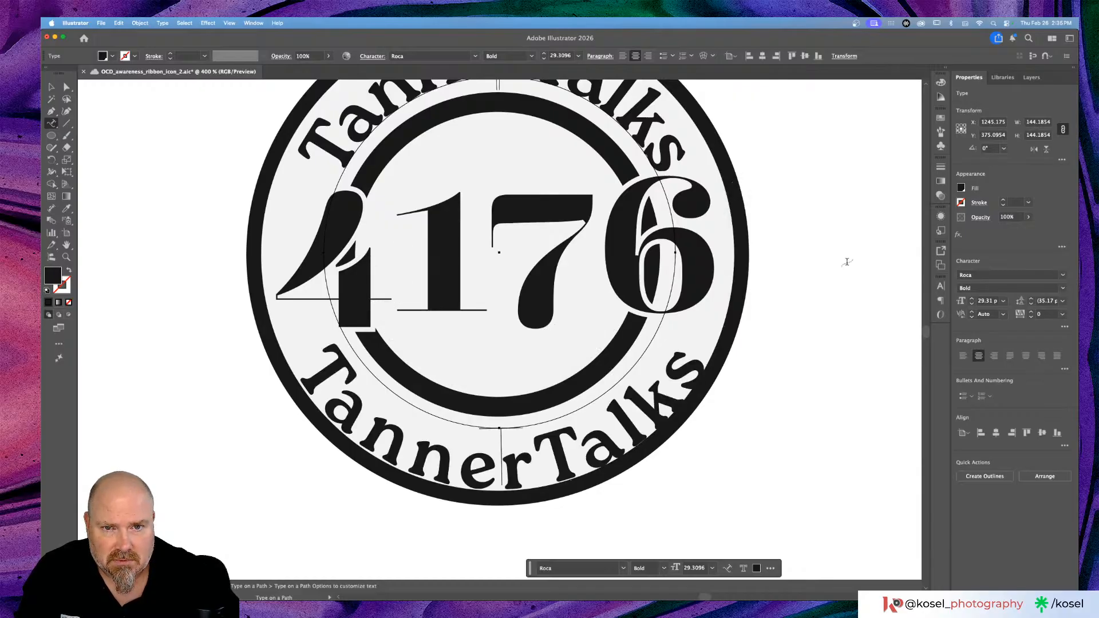
Step: Scale the bottom TannerTalks text circle down around its center to about 138.5 px wide
scroll(845, 257, "up", 2)
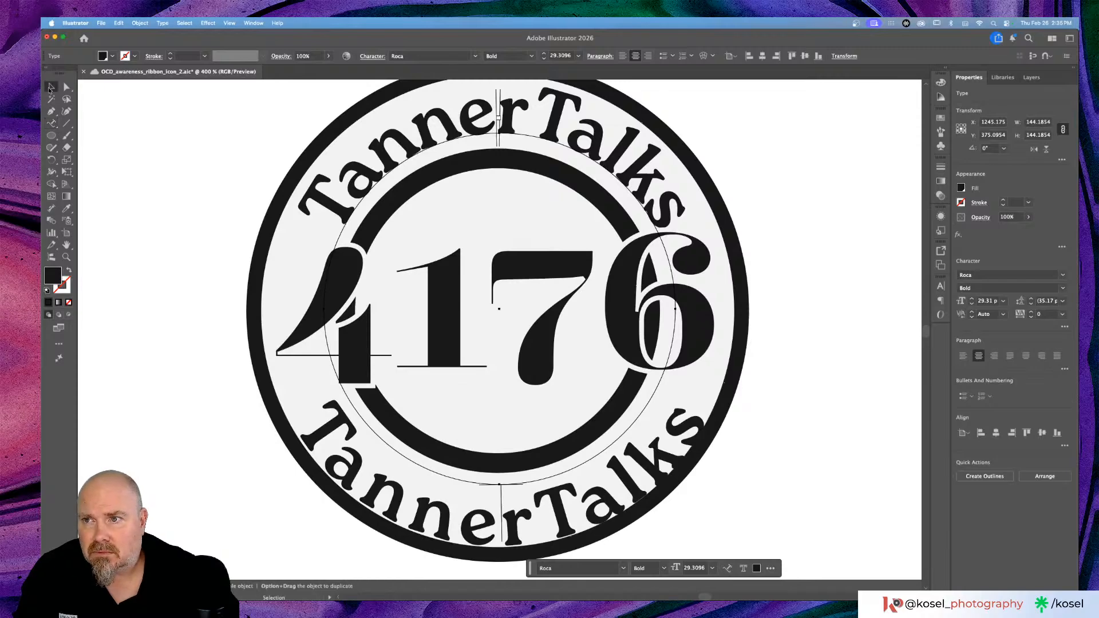
left_click(50, 87)
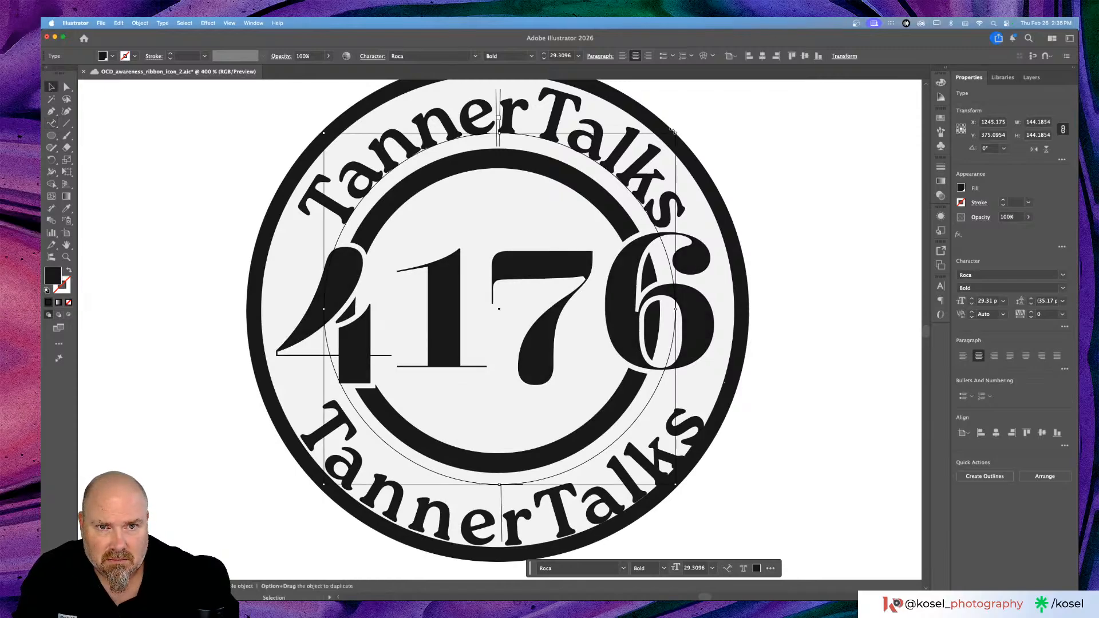
left_click_drag(675, 133, 669, 139)
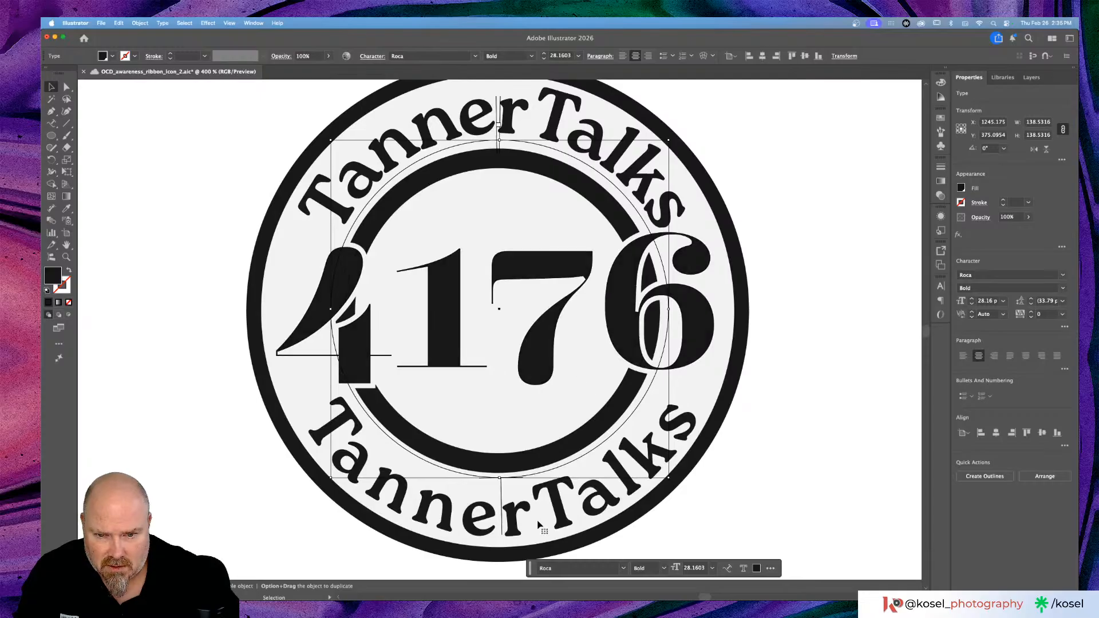
Step: Replace the bottom TannerTalks wording on the ring with QC 2026
triple_click(503, 525)
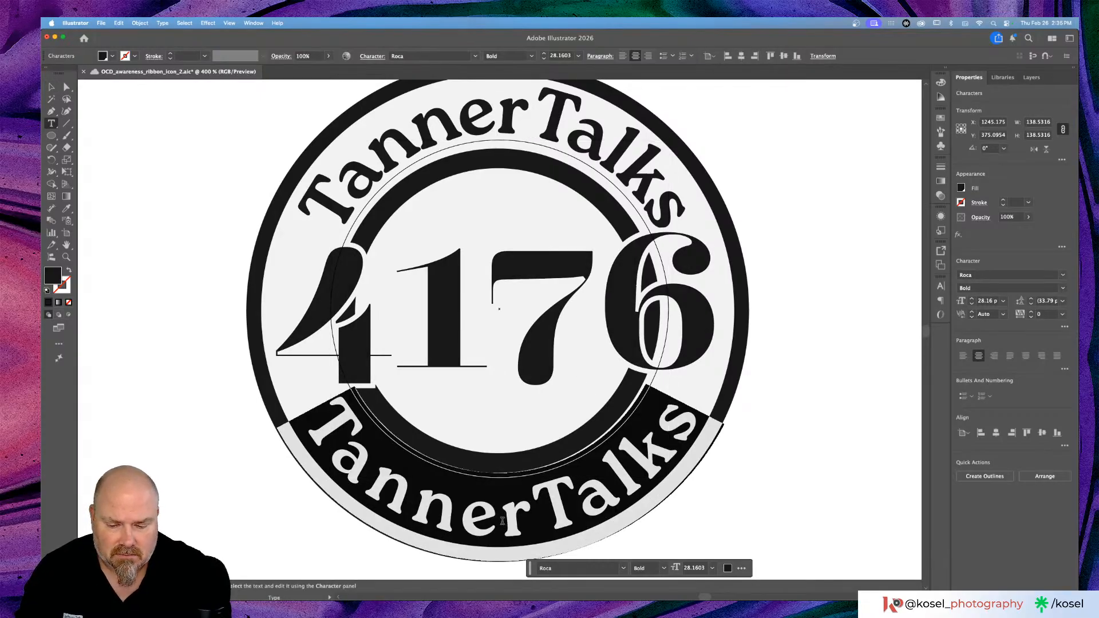
type("QC")
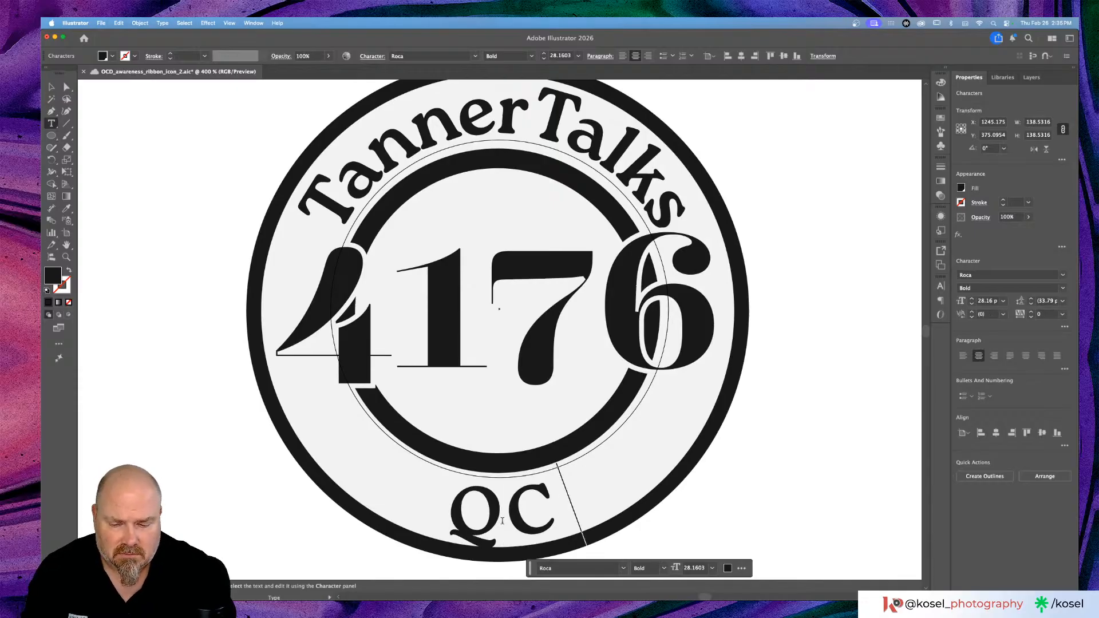
type(" 202")
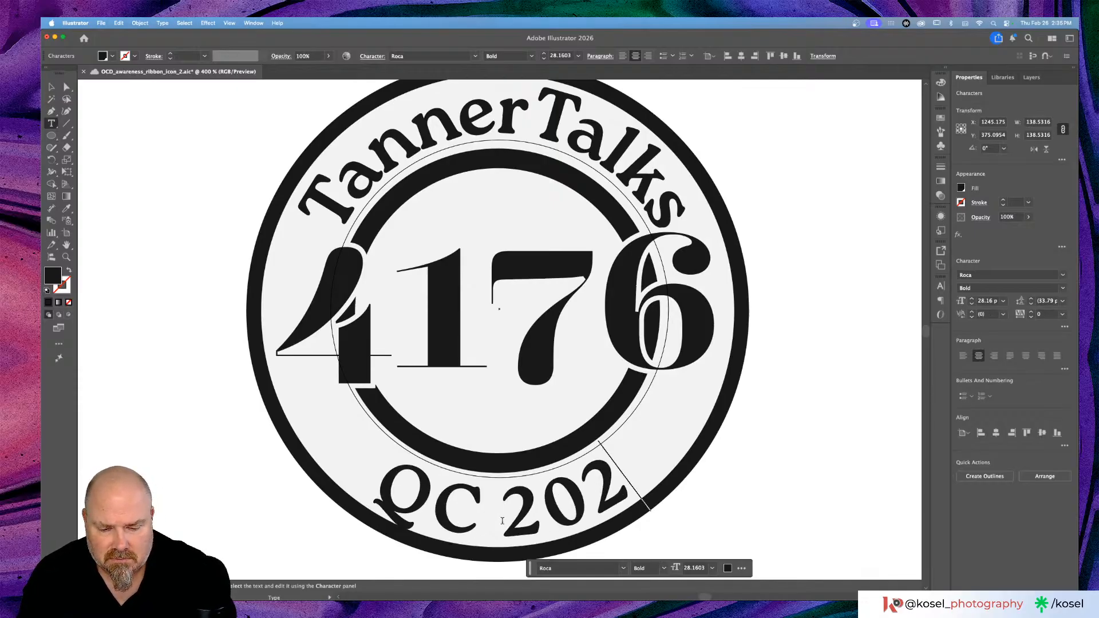
type("6")
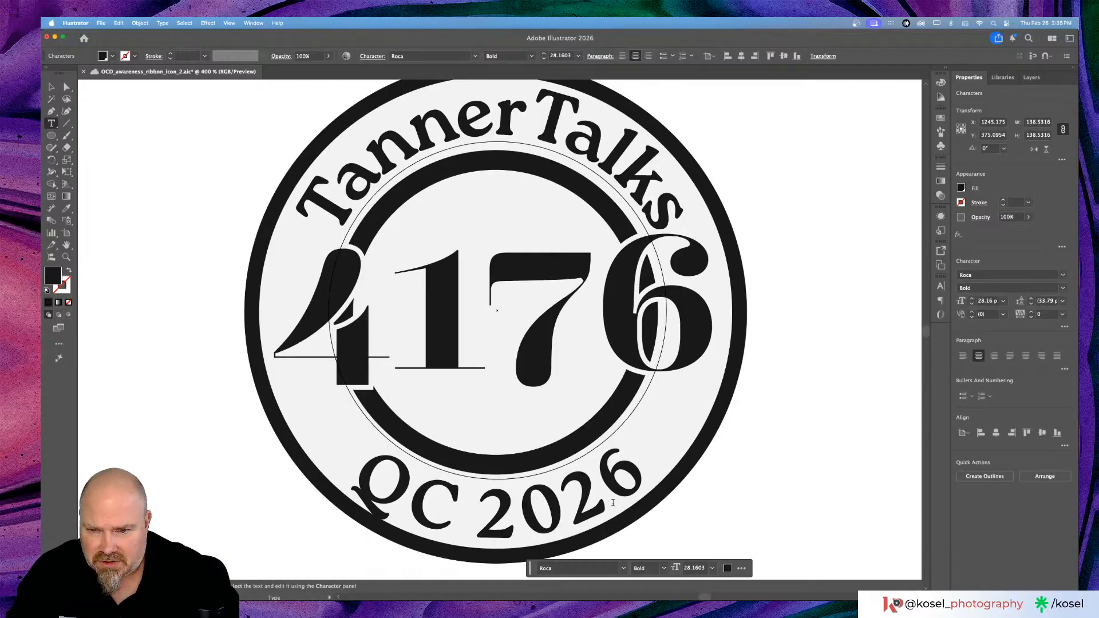
Step: Change the font of the 2026 numerals in the bottom text to Butik Display Normal Semibold
scroll(593, 505, "down", 2)
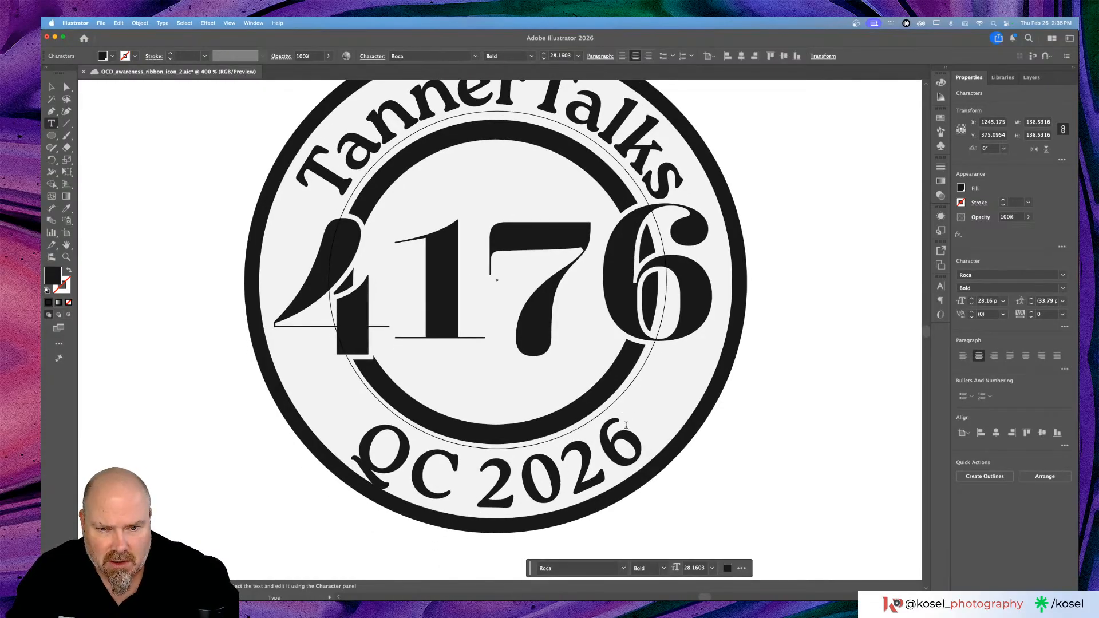
left_click_drag(626, 426, 479, 481)
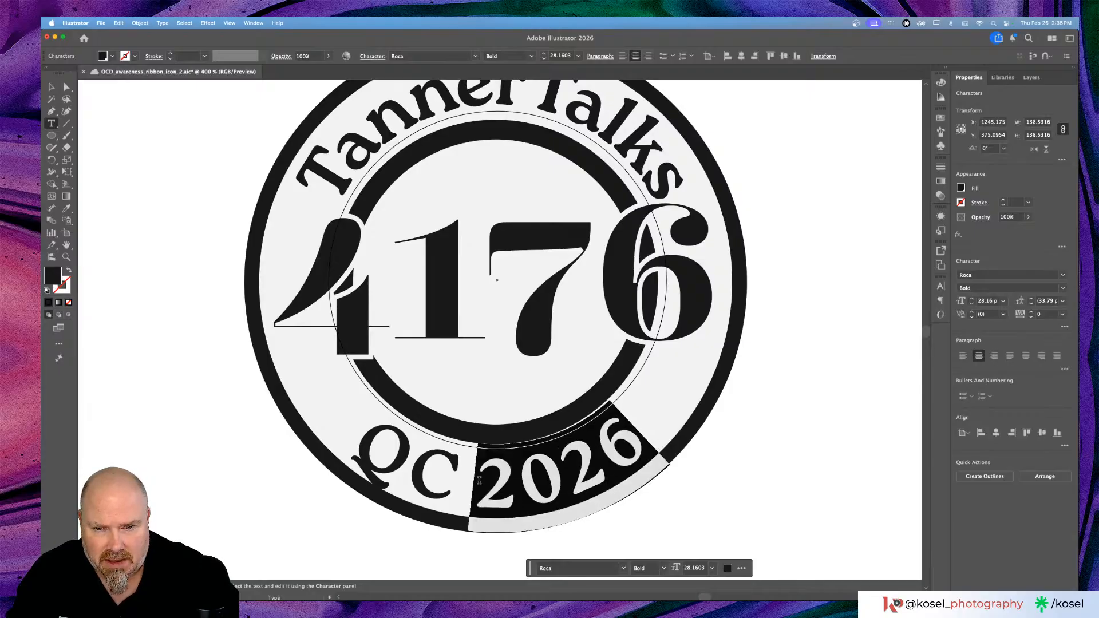
left_click(1062, 275)
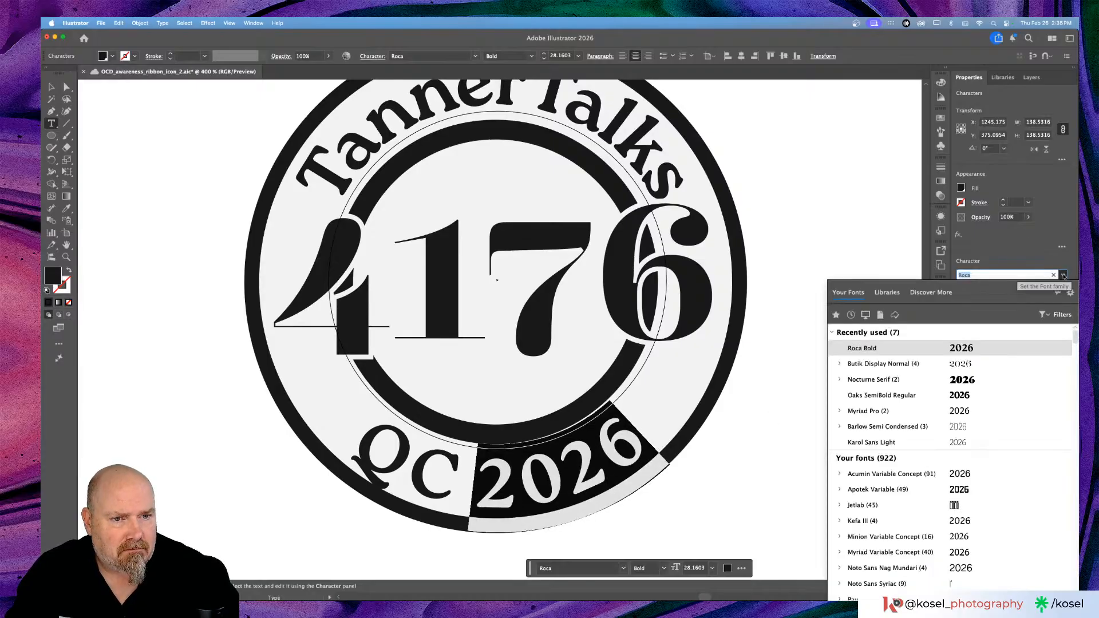
left_click(875, 364)
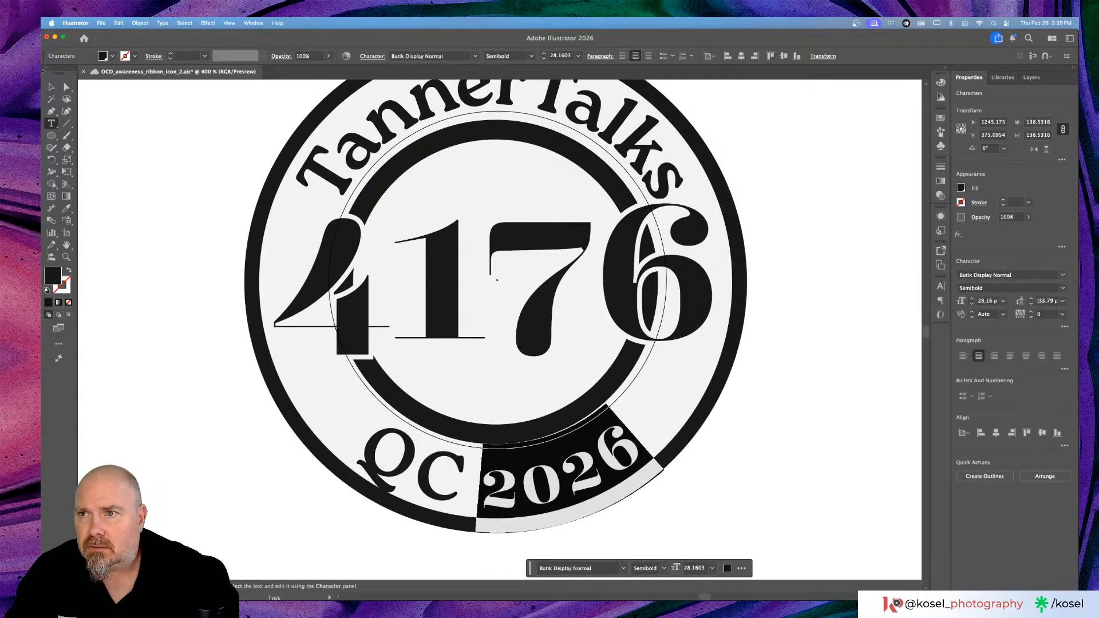
left_click(51, 87)
Step: Scale the QC 2026 text circle down around its center until its type size is about 27.33 pt
scroll(584, 184, "up", 2)
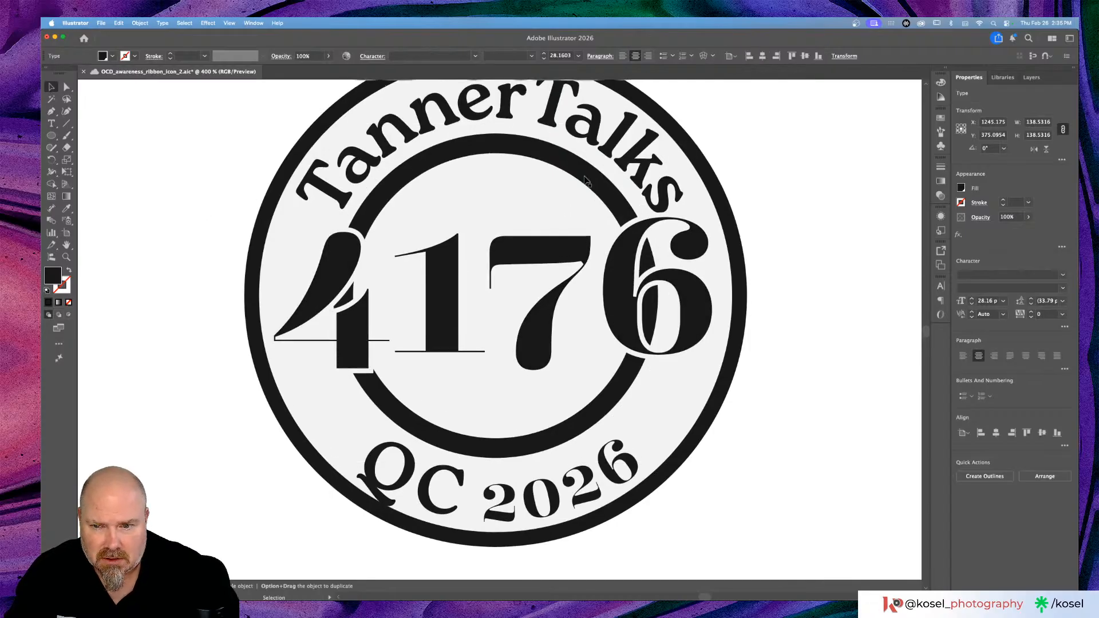
left_click(588, 182)
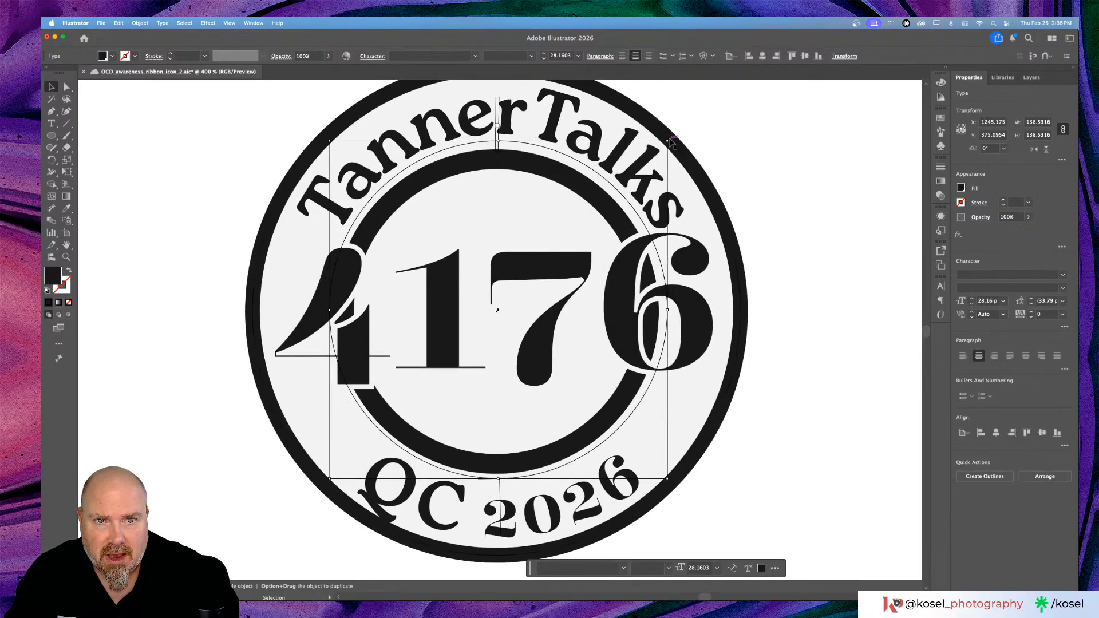
left_click_drag(670, 138, 662, 146)
left_click(821, 134)
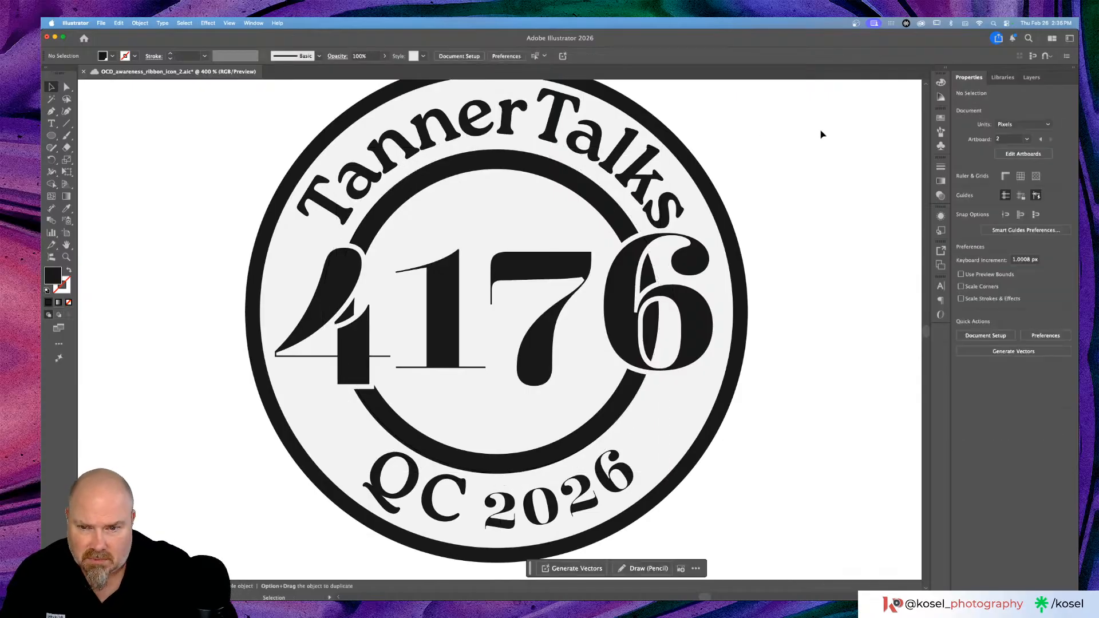
left_click(523, 504)
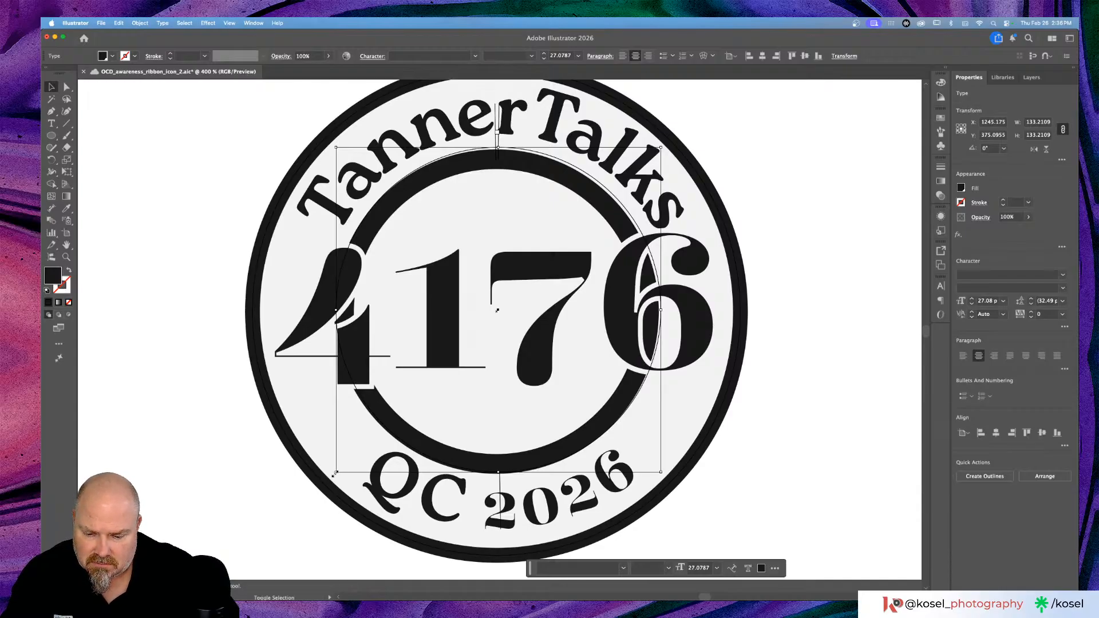
left_click_drag(335, 473, 333, 476)
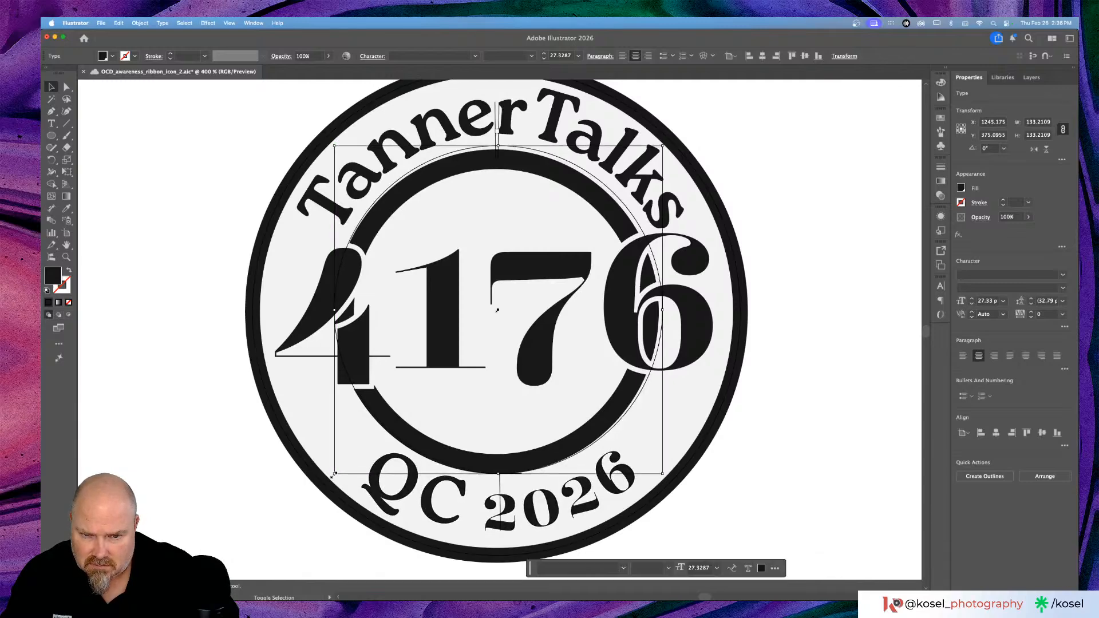
left_click(795, 185)
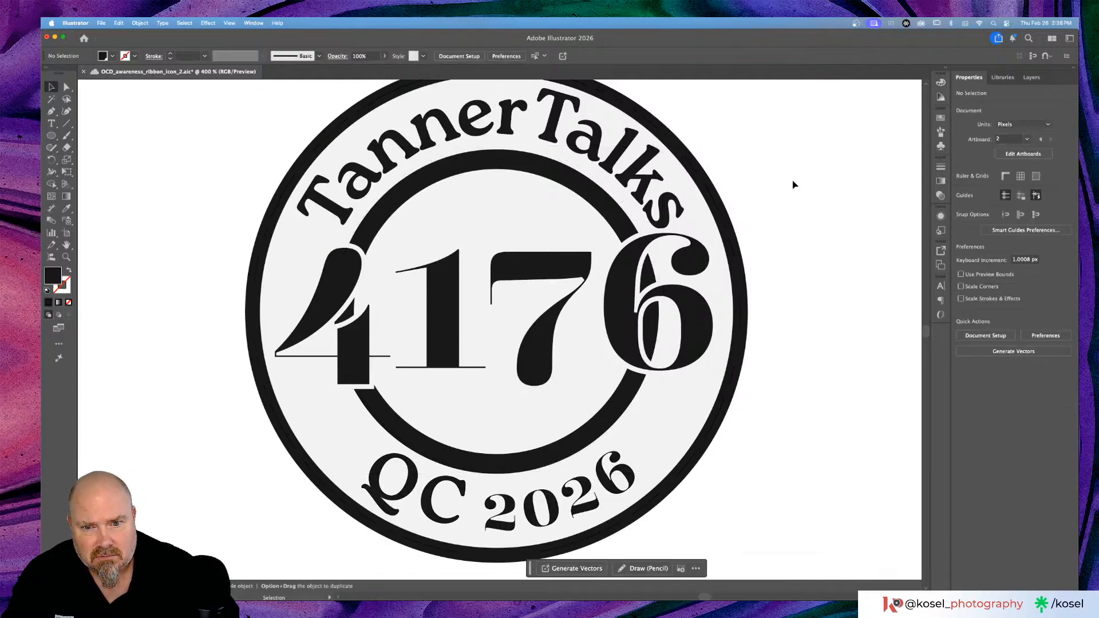
Step: Compare the new TannerTalks badge with the other badge versions on the artboard, both in full view and close up
key("super+0")
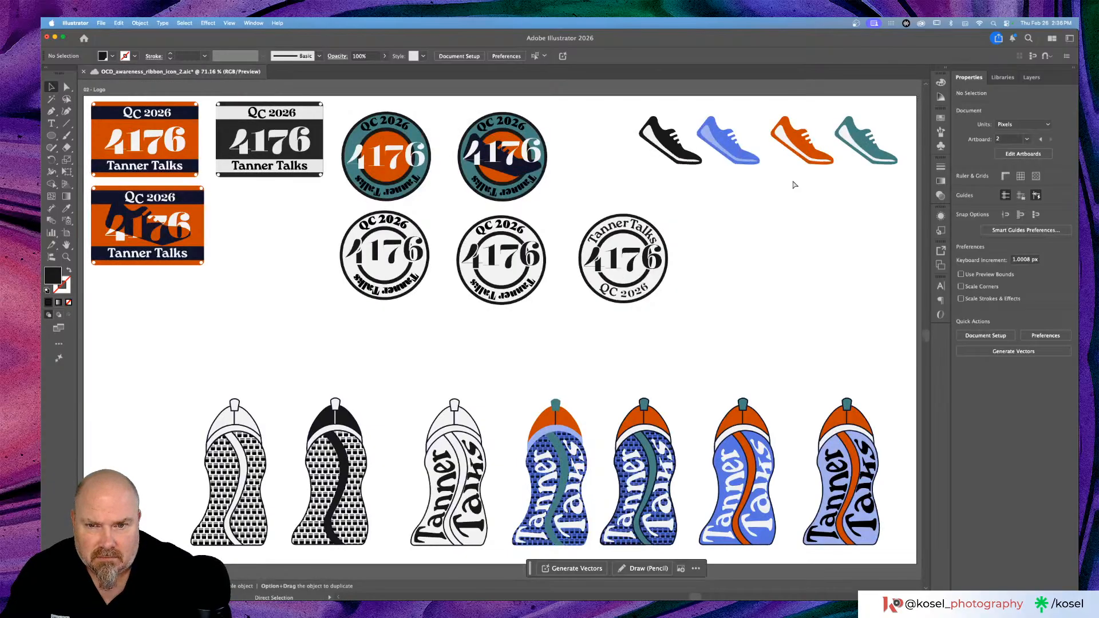
key("v")
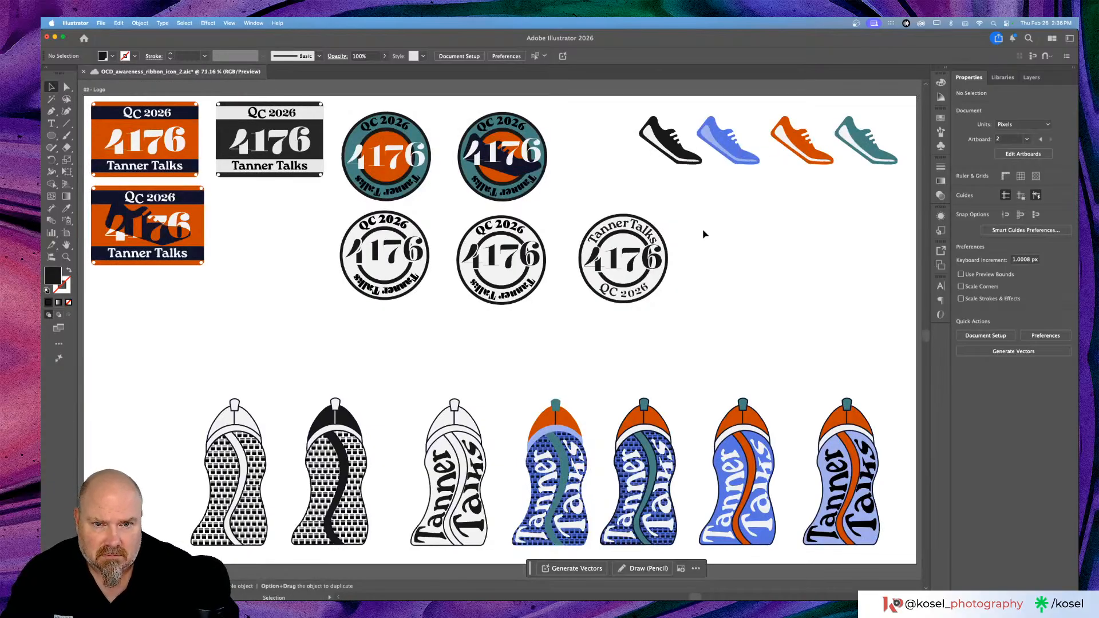
scroll(706, 263, "right", 3)
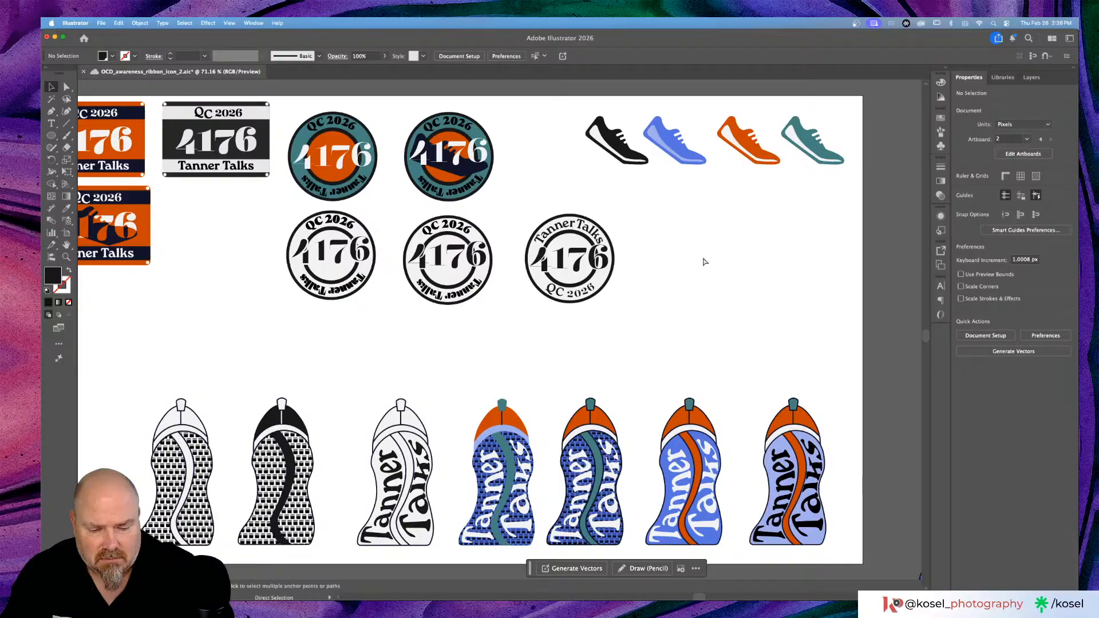
key("super+equal")
key("super+equal")
key("super+equal")
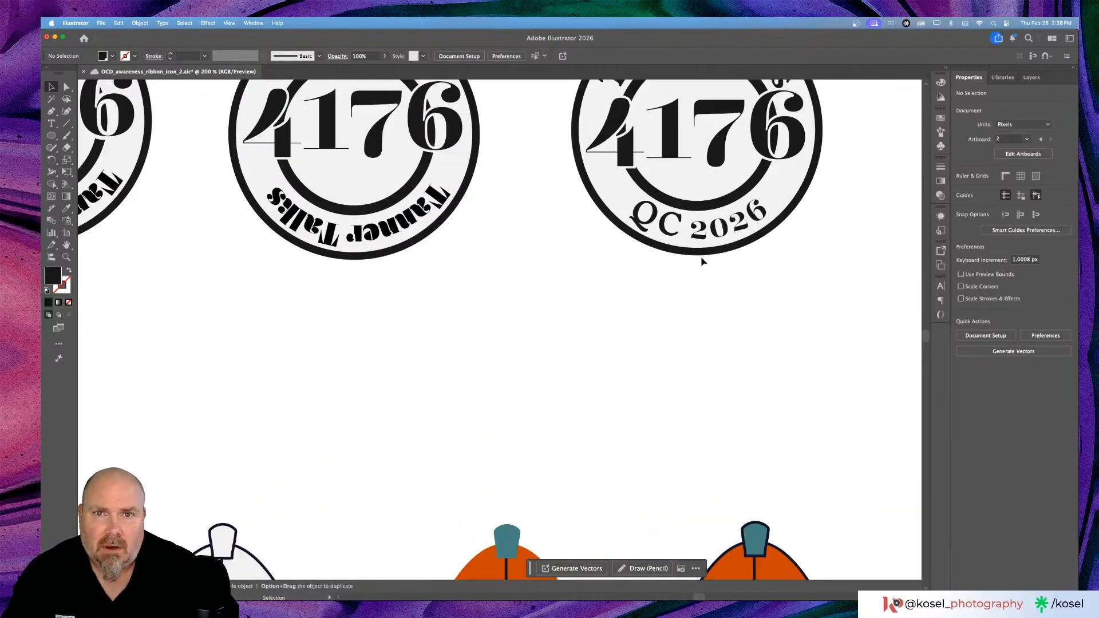
scroll(704, 261, "up", 5)
scroll(703, 262, "right", 7)
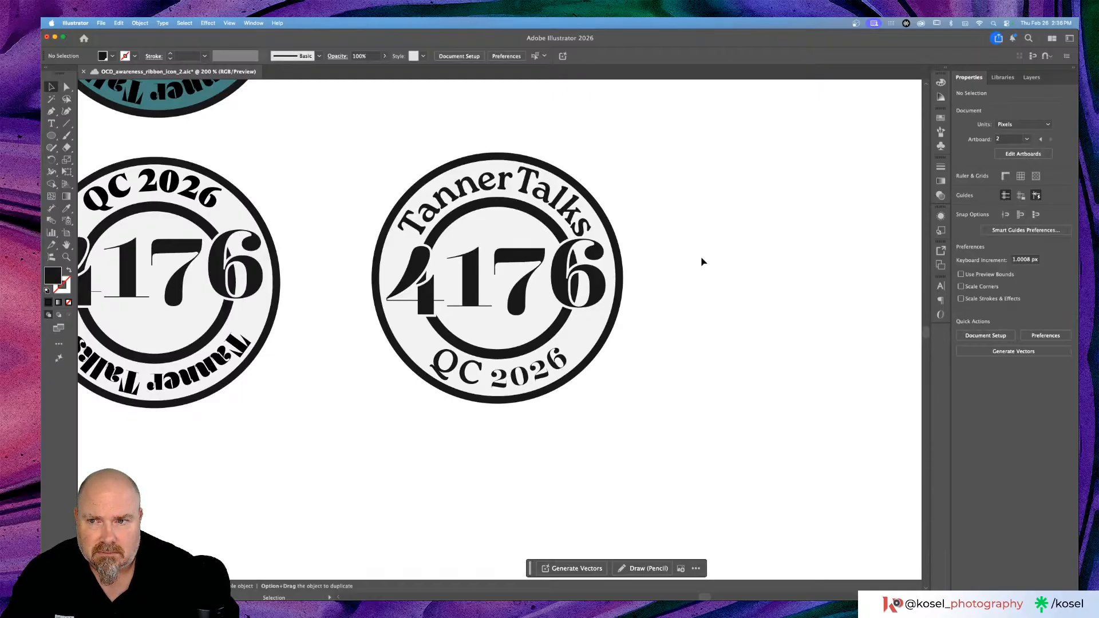
scroll(703, 262, "left", 1)
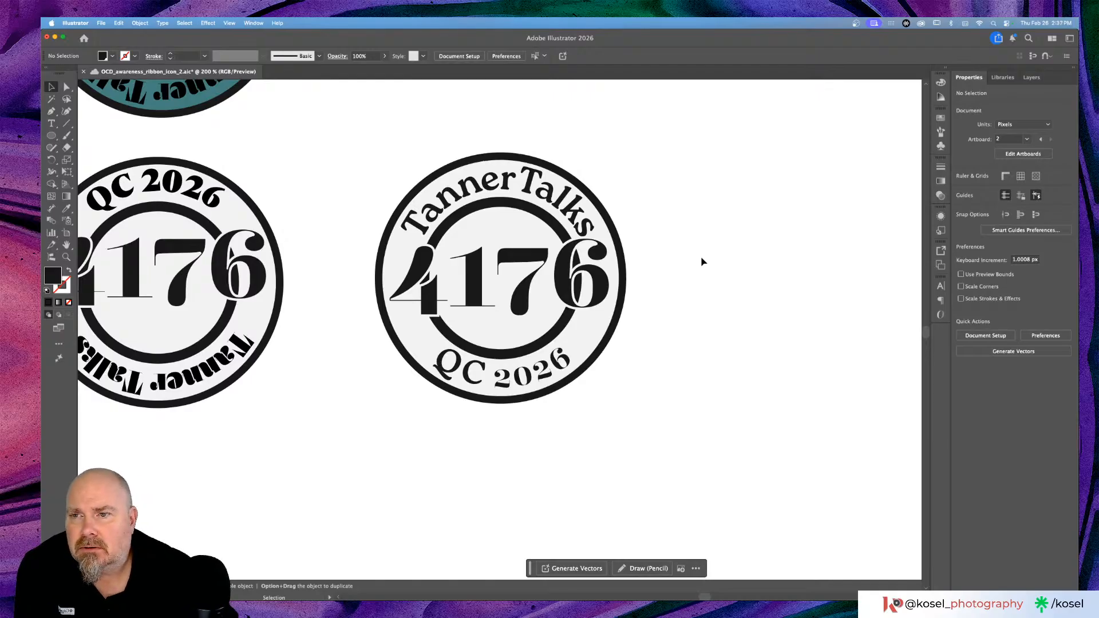
scroll(704, 260, "left", 2)
scroll(704, 260, "left", 6)
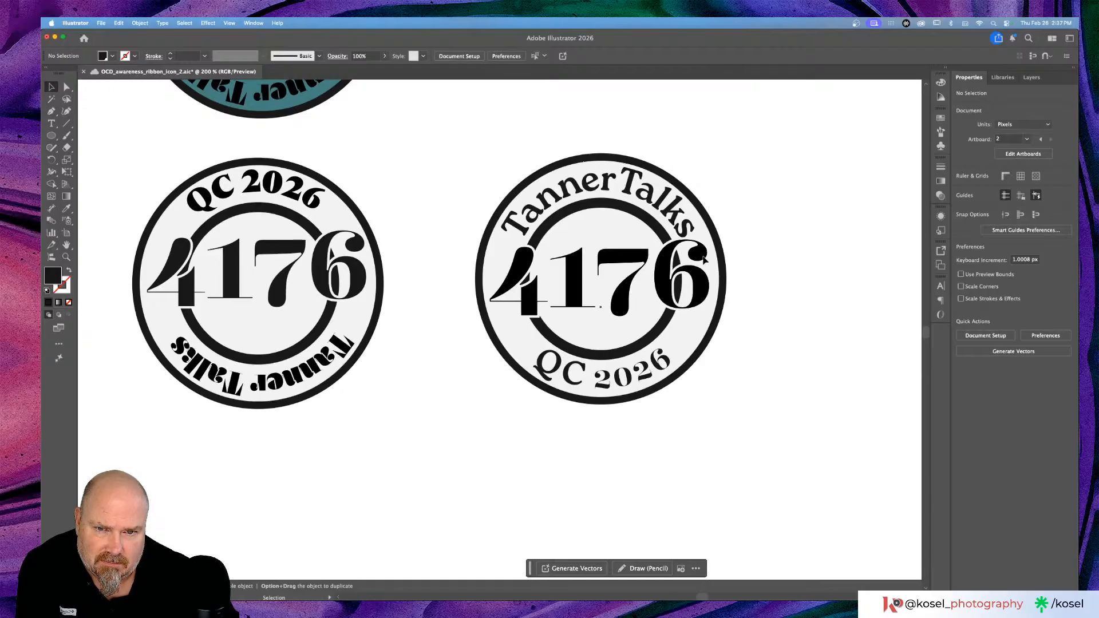
scroll(704, 260, "down", 2)
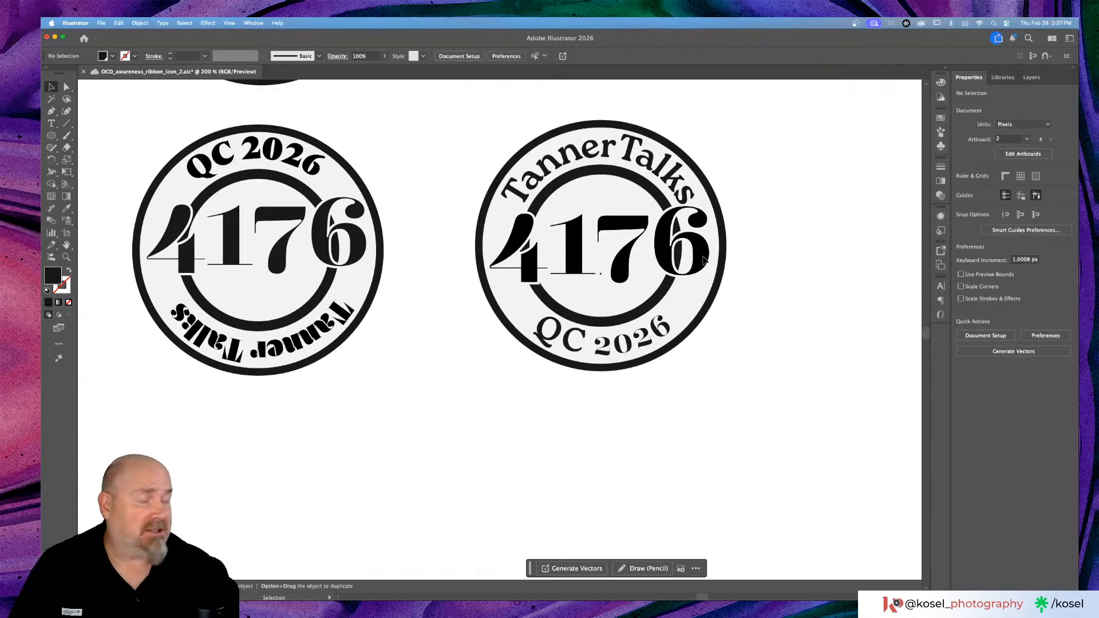
Step: Change the font of the central 4176 numerals in the TannerTalks badge to Roca Bold
key("super+equal")
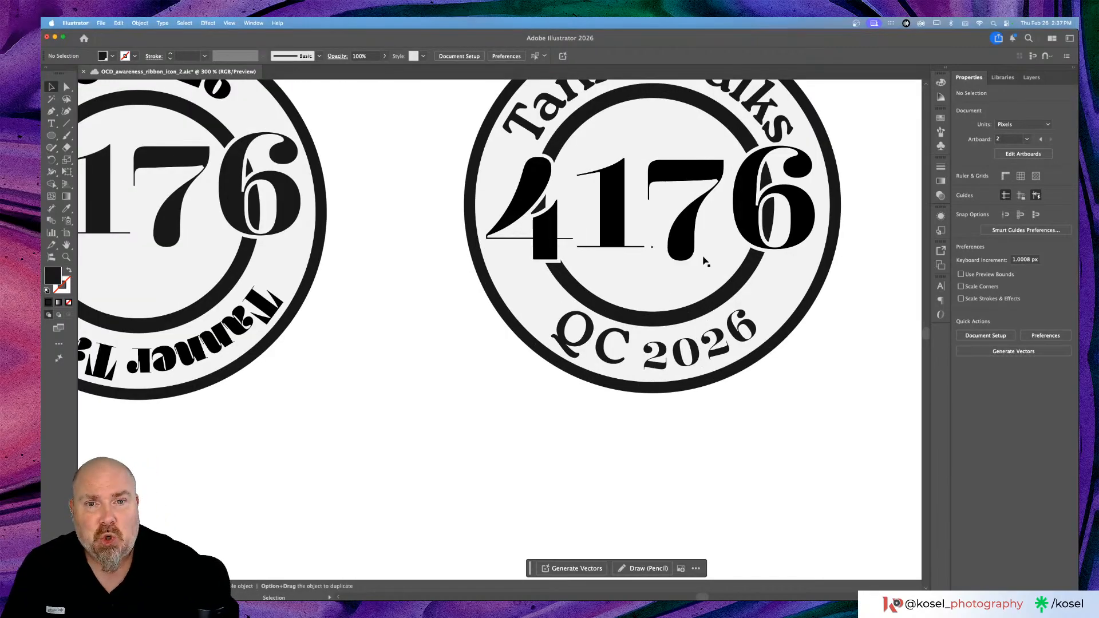
scroll(705, 261, "up", 3)
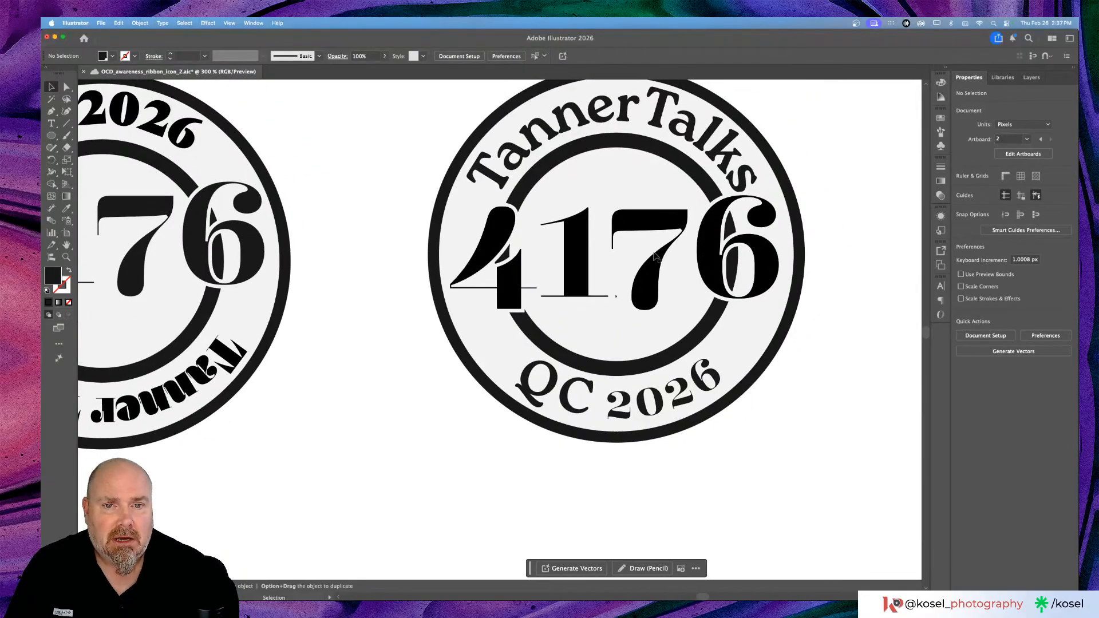
left_click(658, 280)
double_click(658, 280)
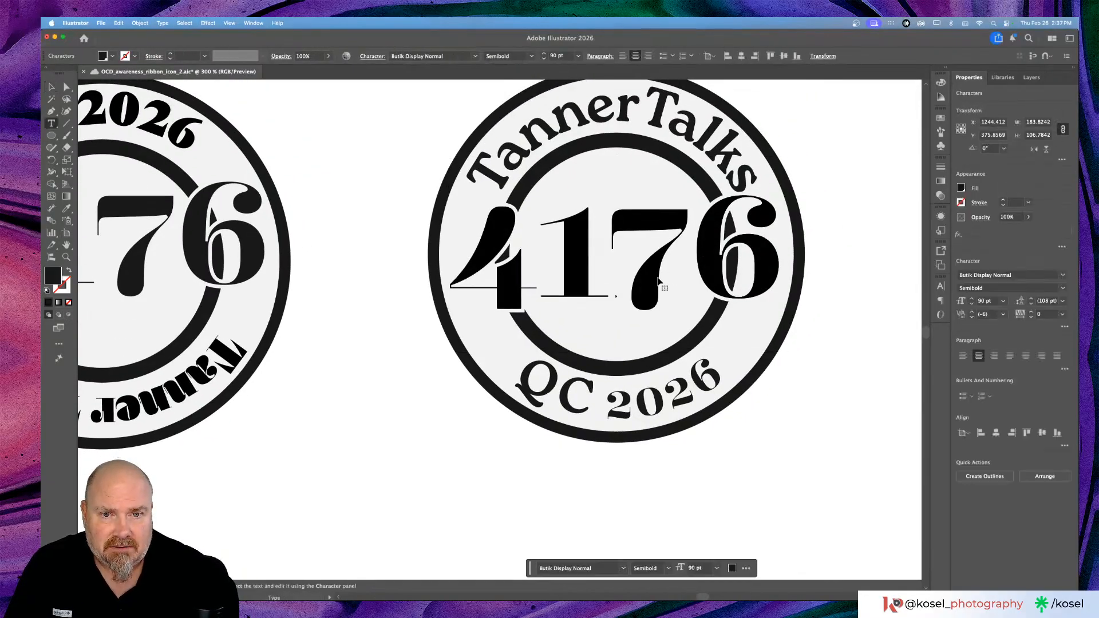
key("super+a")
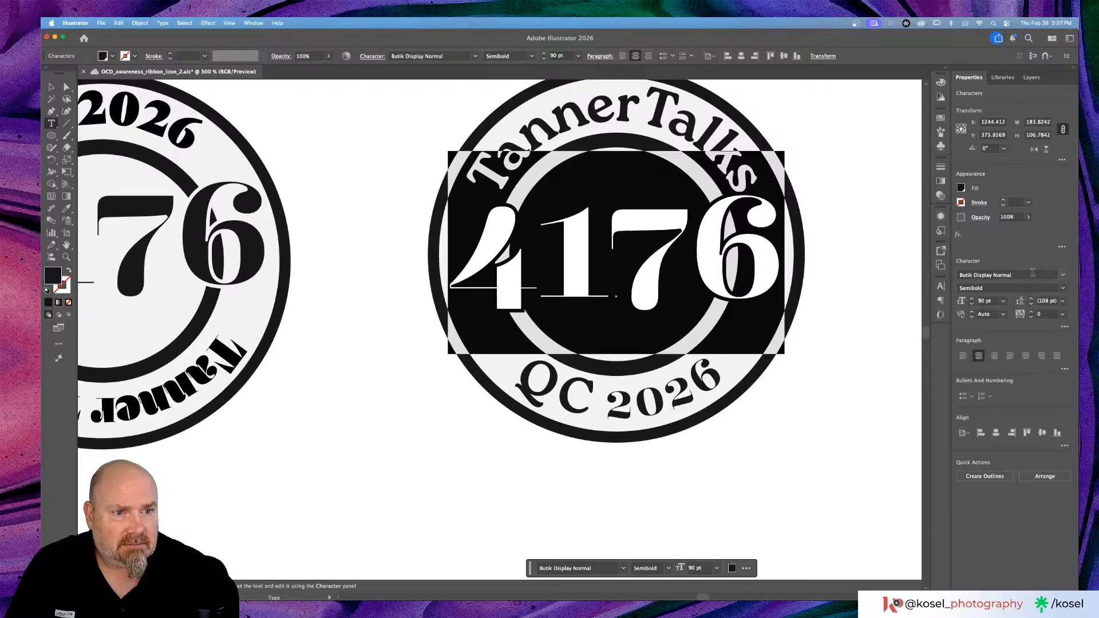
left_click(1062, 276)
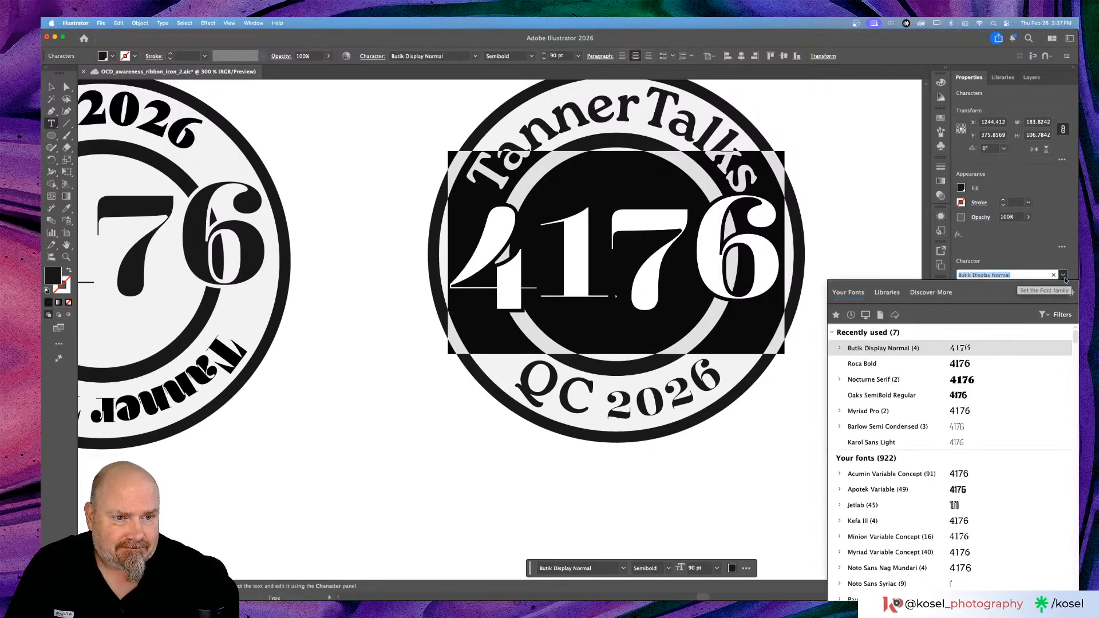
left_click(872, 365)
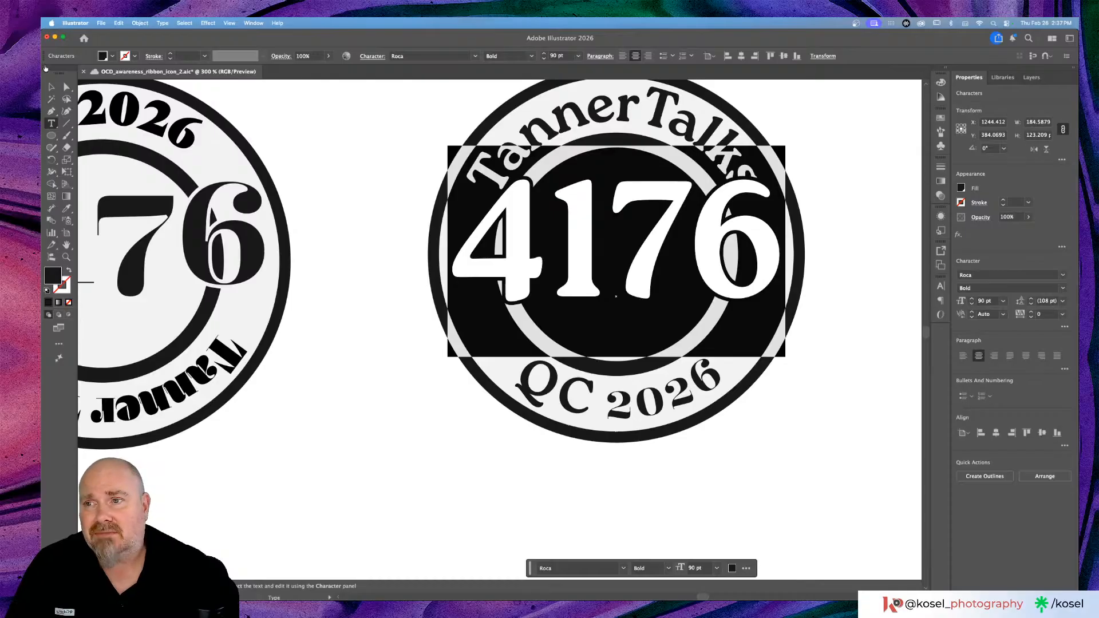
left_click(52, 86)
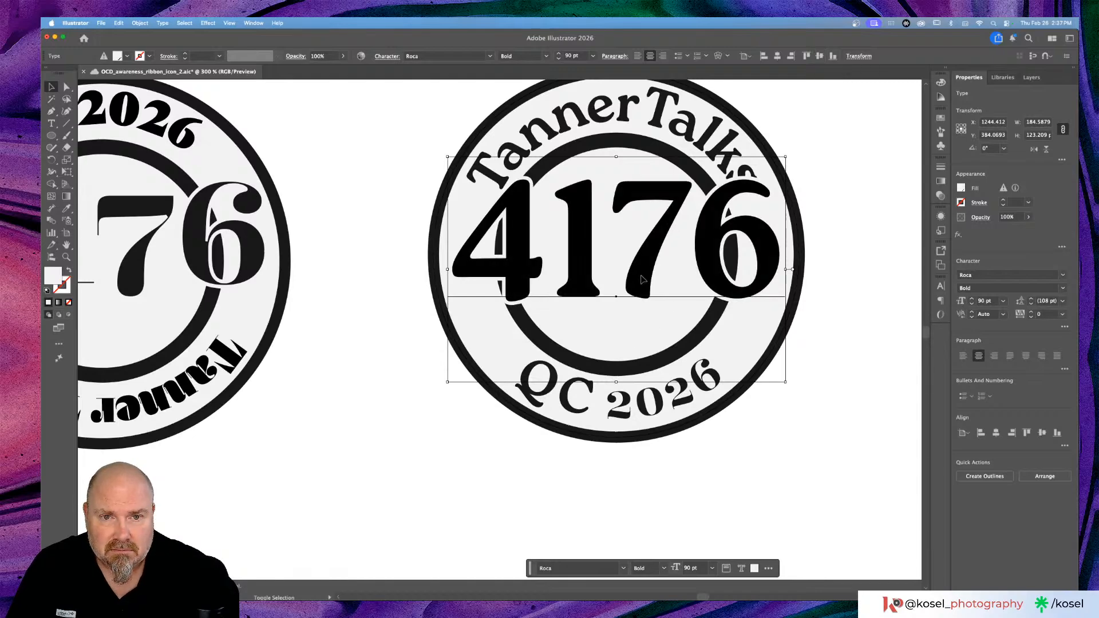
Step: Move the 4176 numerals straight down about 15 px inside the TannerTalks badge, clear of the curved top text
key("super+shift+a")
left_click_drag(642, 284, 641, 306)
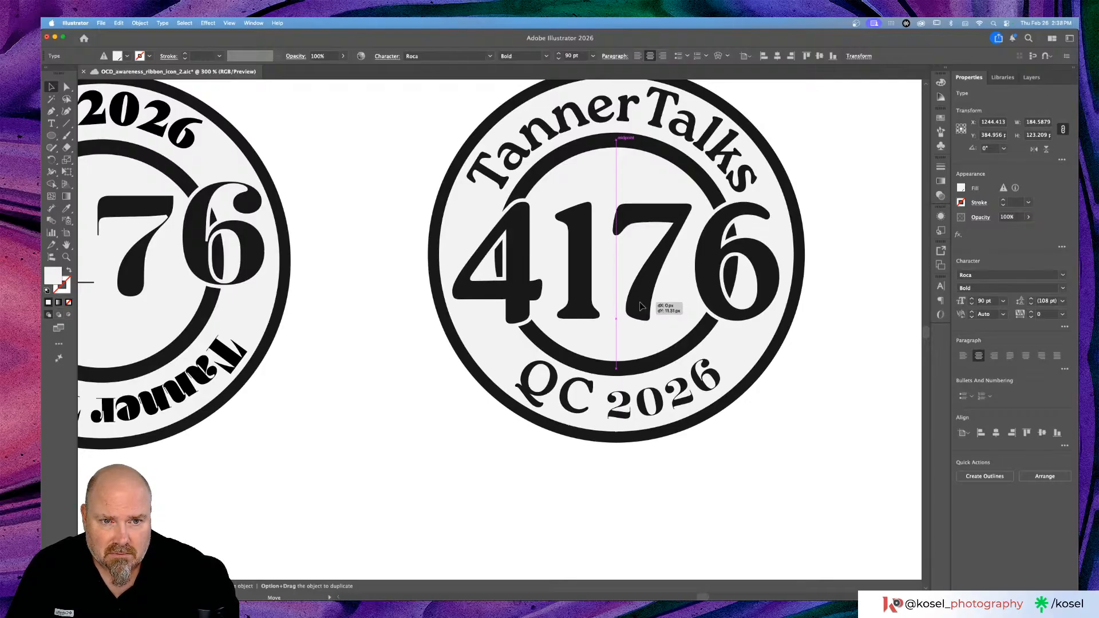
left_click_drag(641, 307, 642, 312)
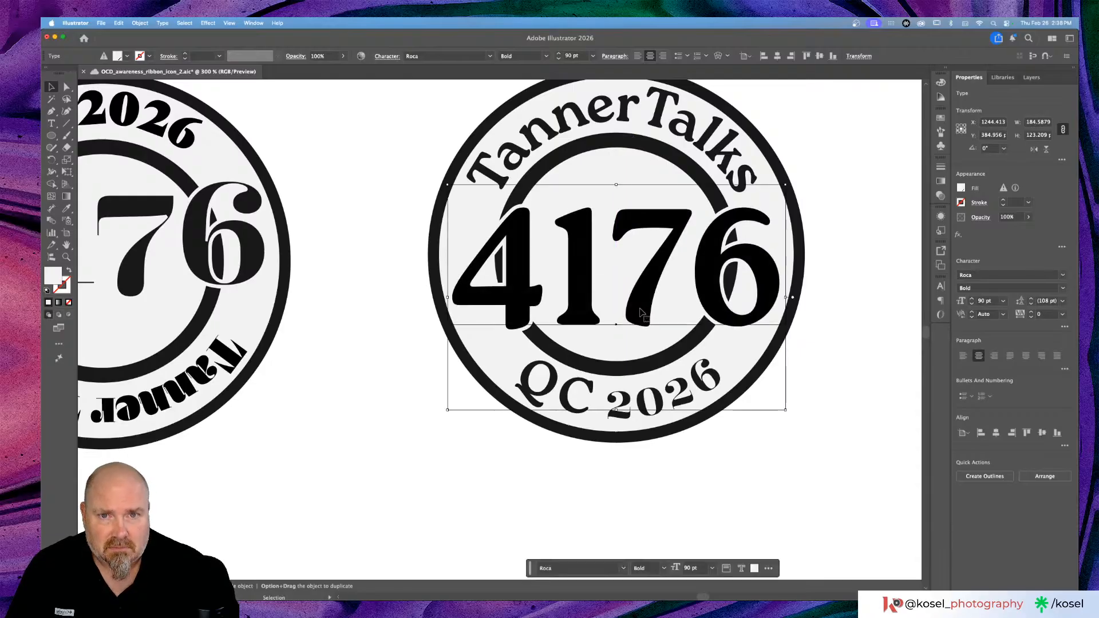
left_click(852, 145)
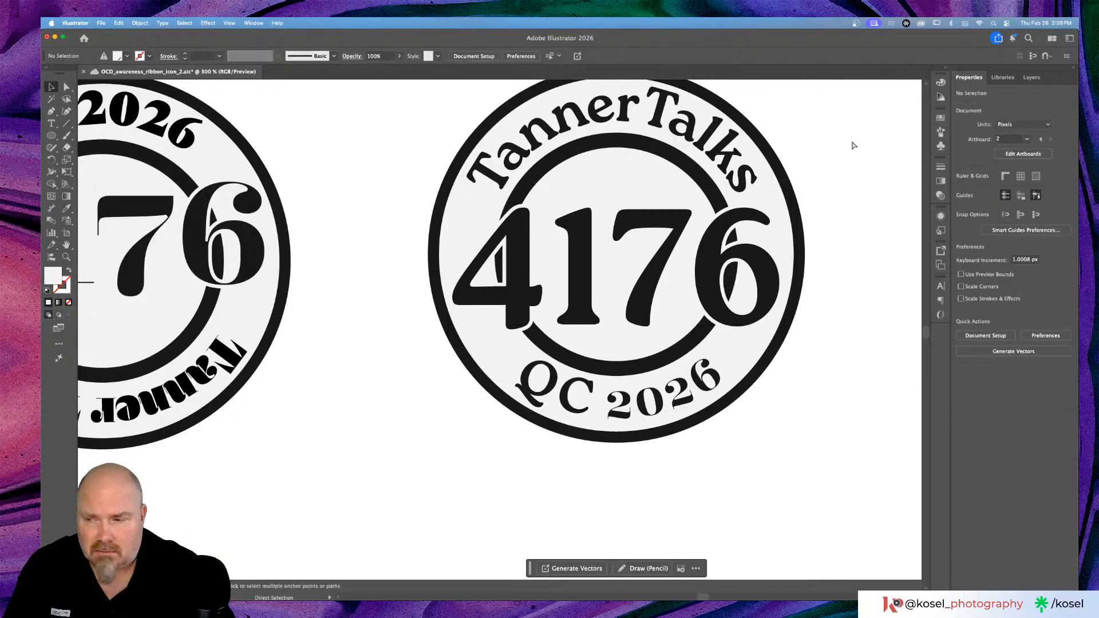
Step: Nudge the 4176 numerals back up about 6 px, keeping them horizontally centered in the TannerTalks badge
key("super+minus")
key("super+minus")
key("v")
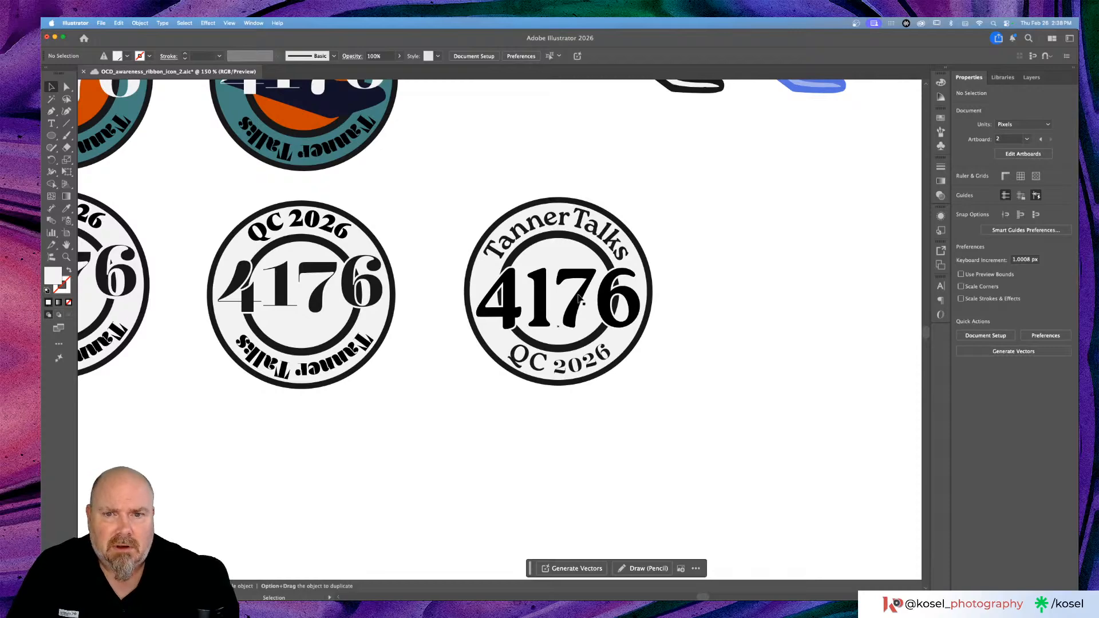
left_click(572, 316)
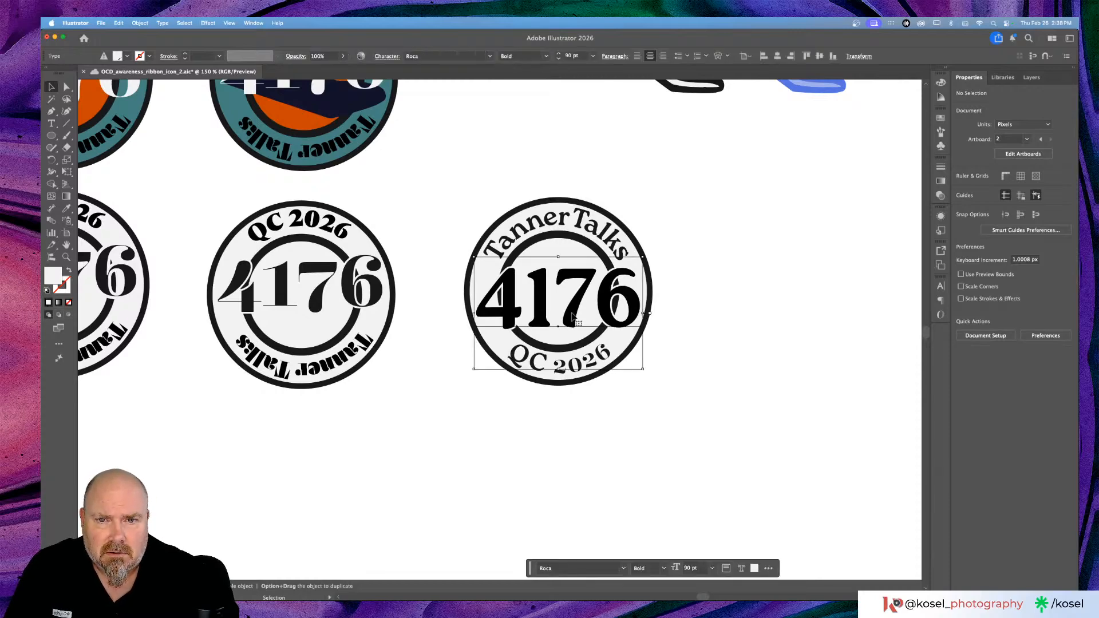
left_click(572, 313, "shift")
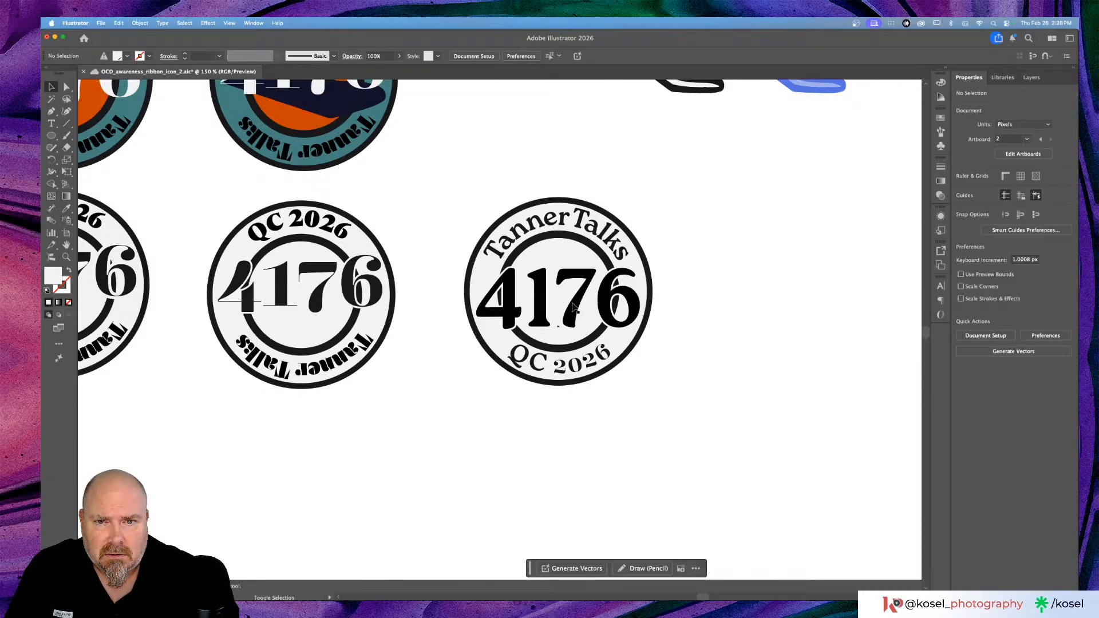
left_click_drag(570, 315, 570, 312)
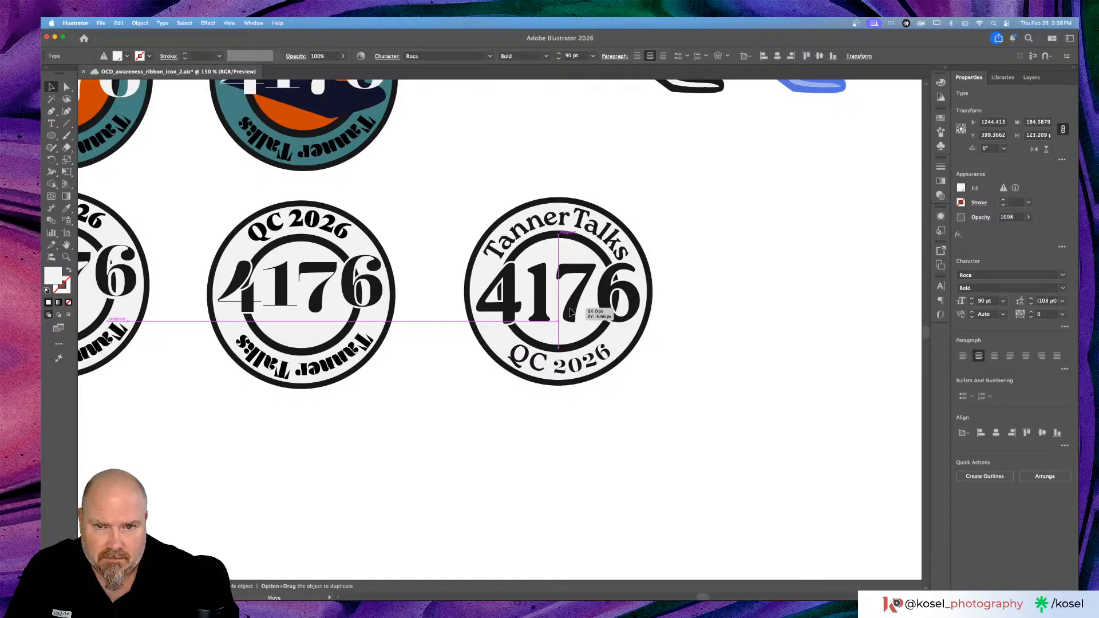
left_click_drag(570, 312, 570, 312)
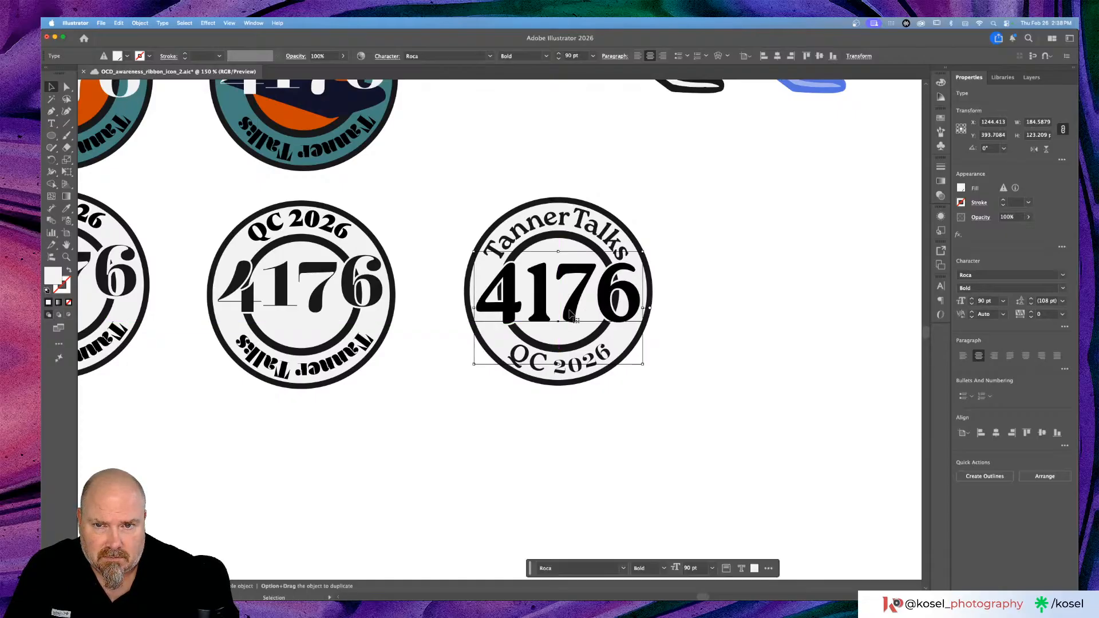
left_click(733, 233)
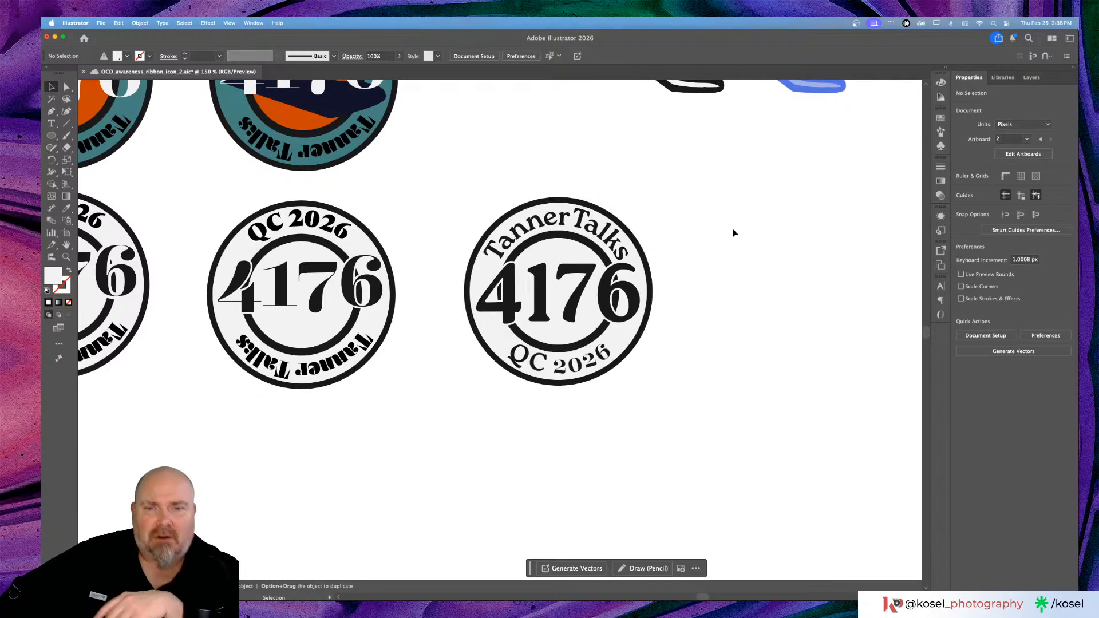
Step: Change the font of the 2026 numerals in the badge's curved bottom text to Roca Bold
left_click(596, 361)
double_click(598, 363)
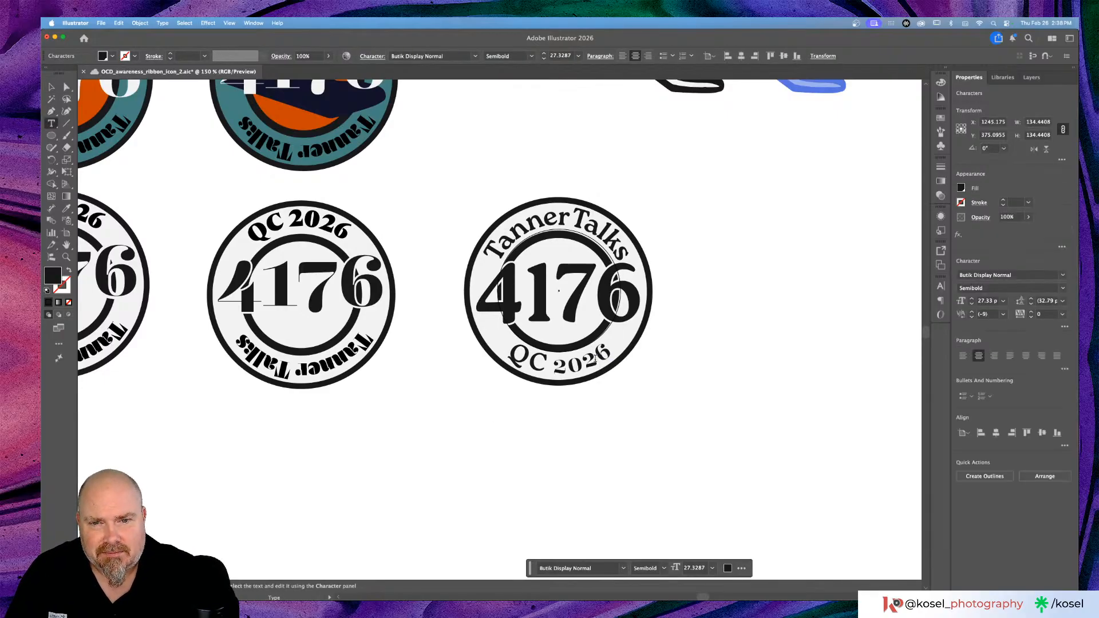
left_click_drag(607, 351, 551, 371)
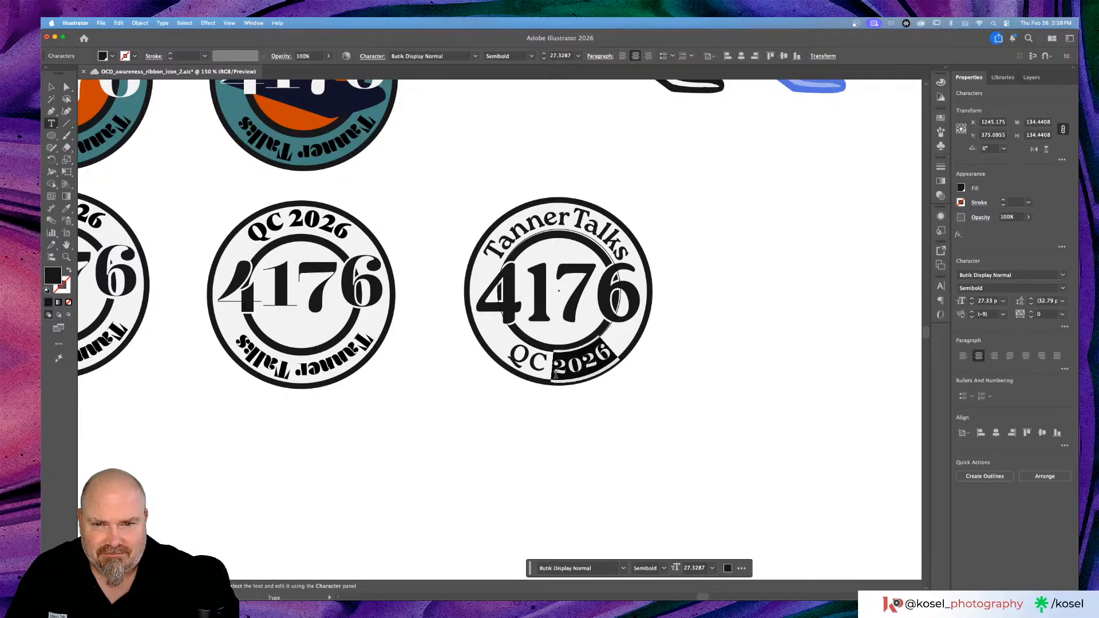
left_click(1062, 275)
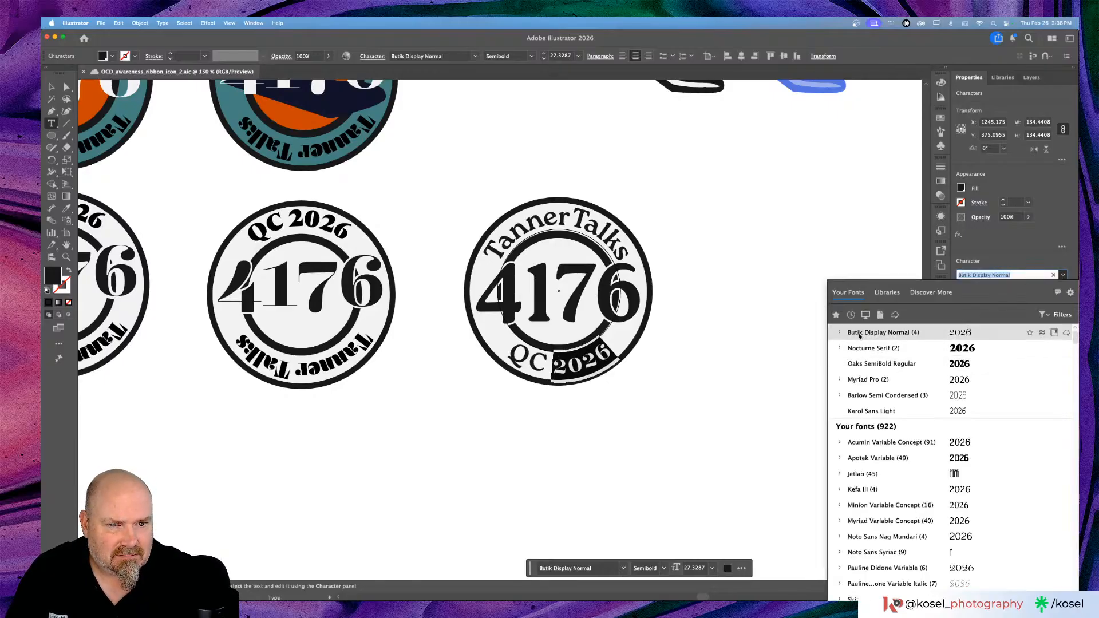
scroll(860, 345, "up", 1)
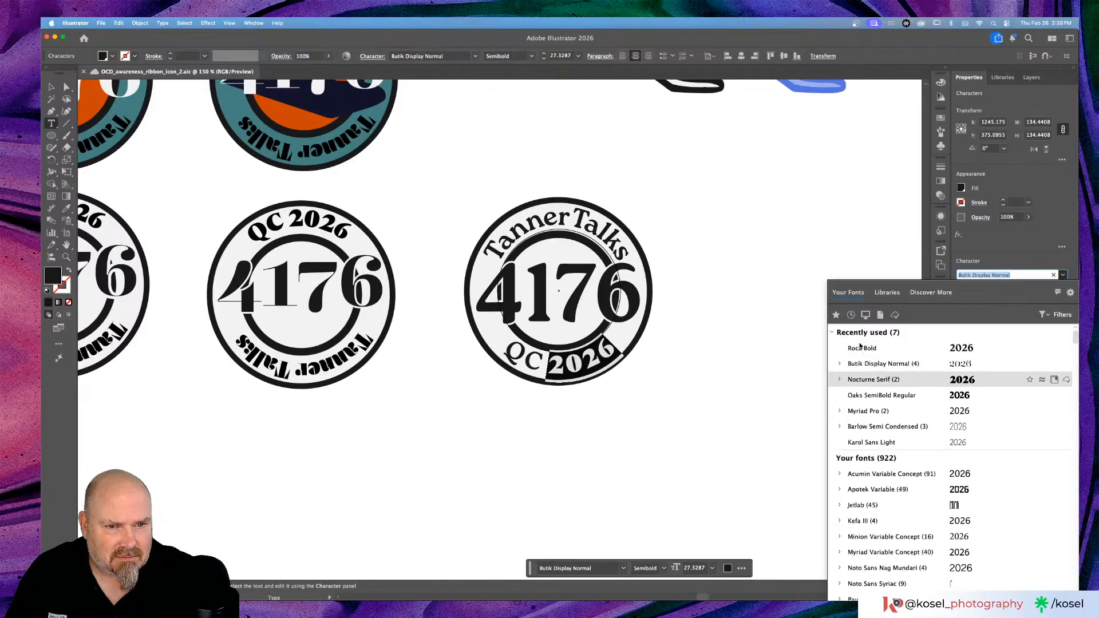
left_click(861, 347)
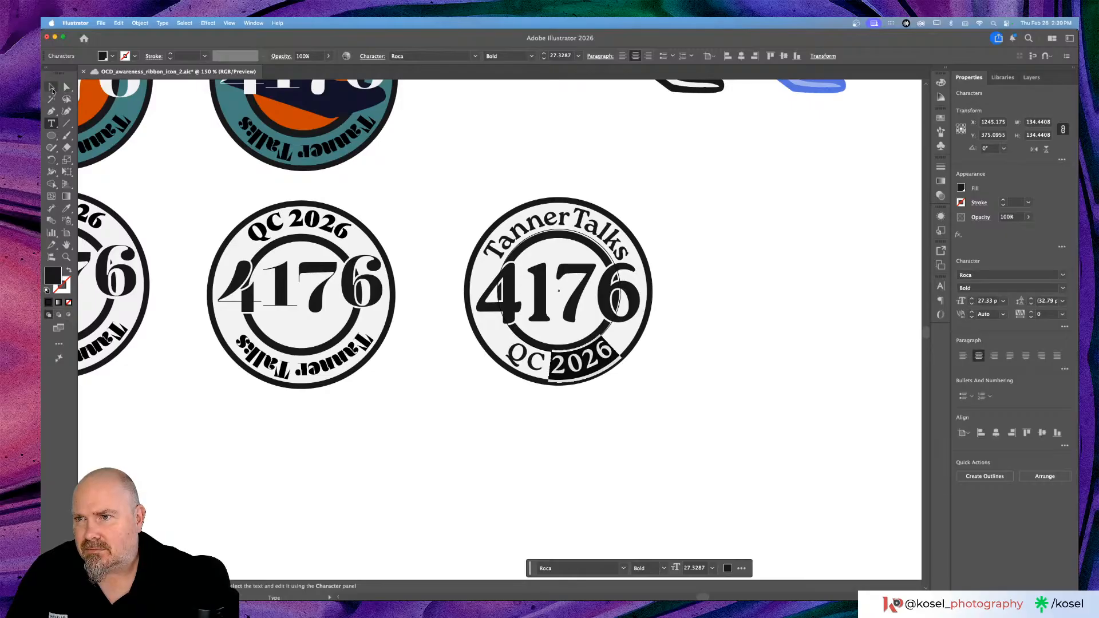
left_click(52, 87)
left_click(696, 205)
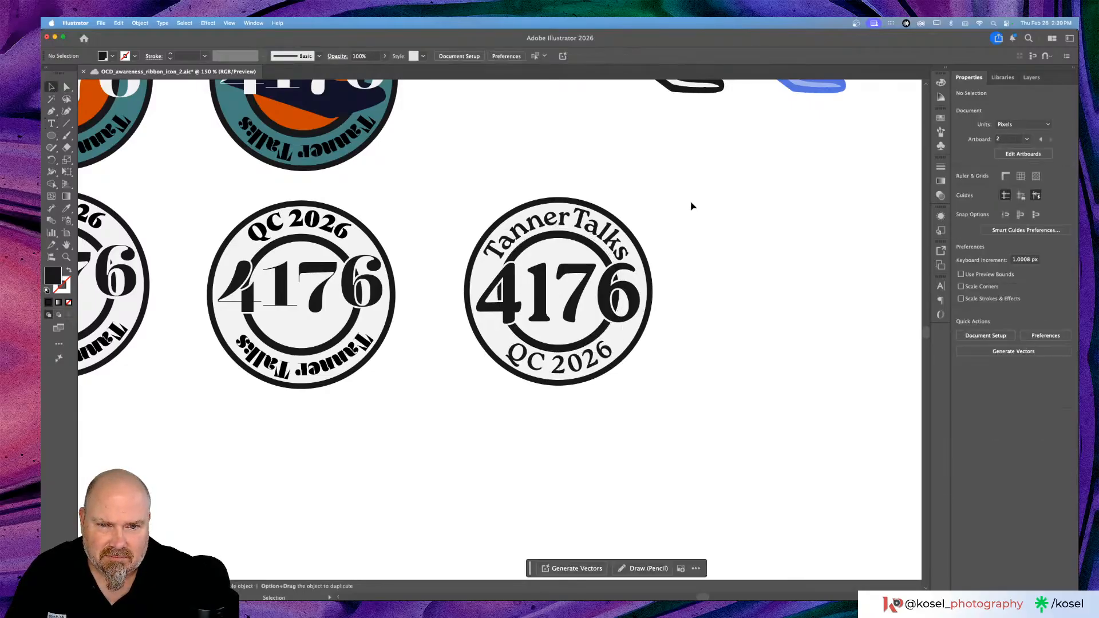
Step: Examine the lettering and spacing of the TannerTalks badge close up and beside the neighbouring badge
scroll(696, 205, "down", 2)
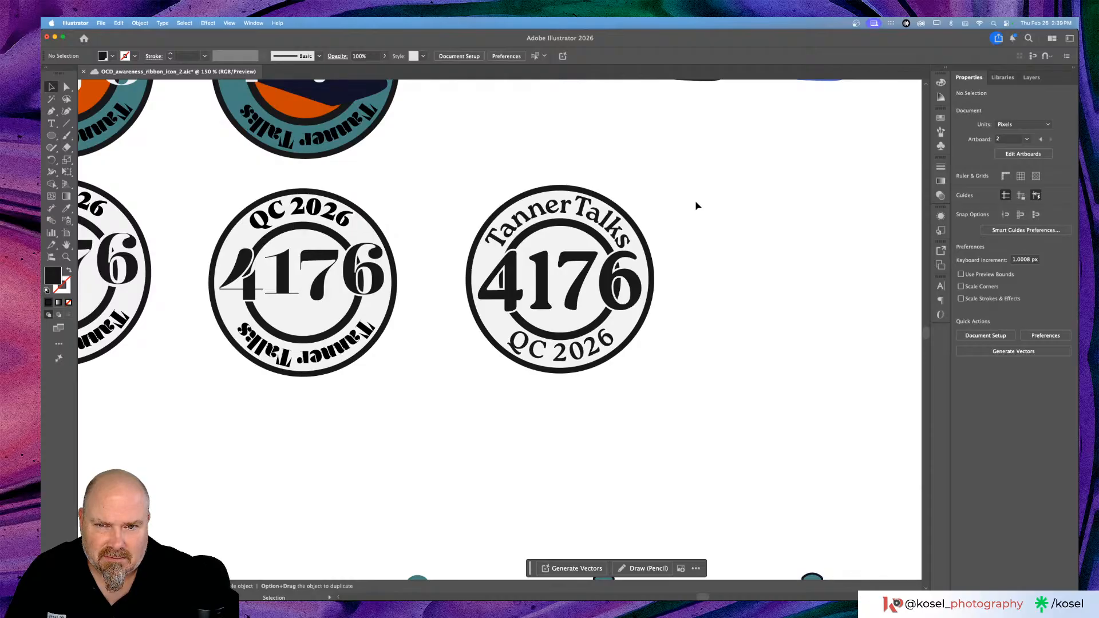
key("super+equal")
key("super+equal")
key("super+equal")
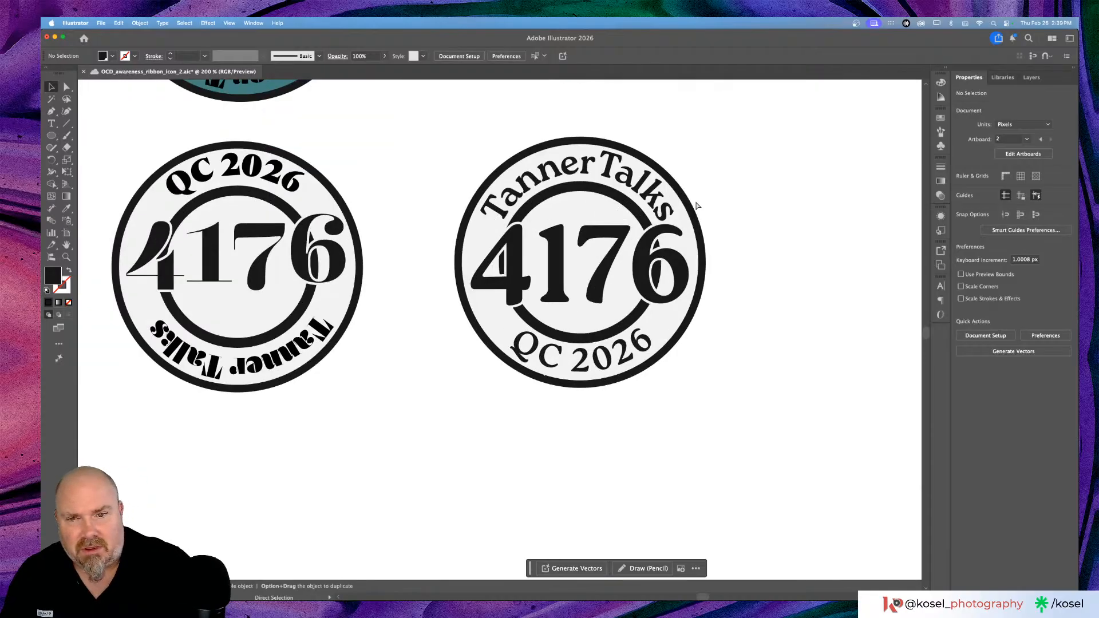
scroll(696, 204, "up", 5)
scroll(696, 205, "right", 8)
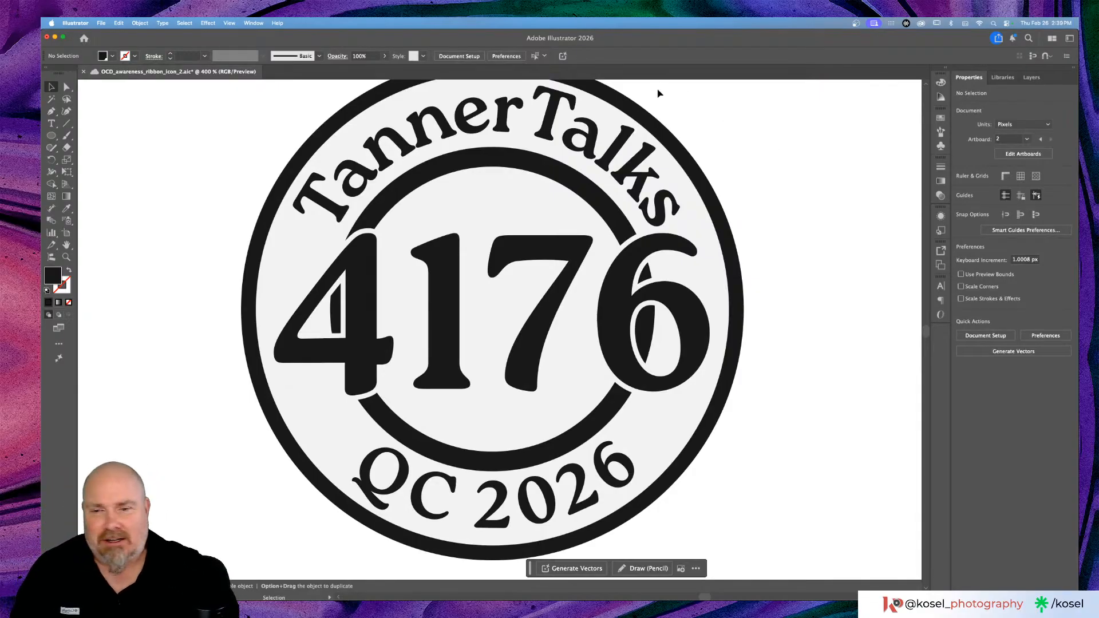
scroll(510, 280, "left", 2)
scroll(510, 279, "up", 2)
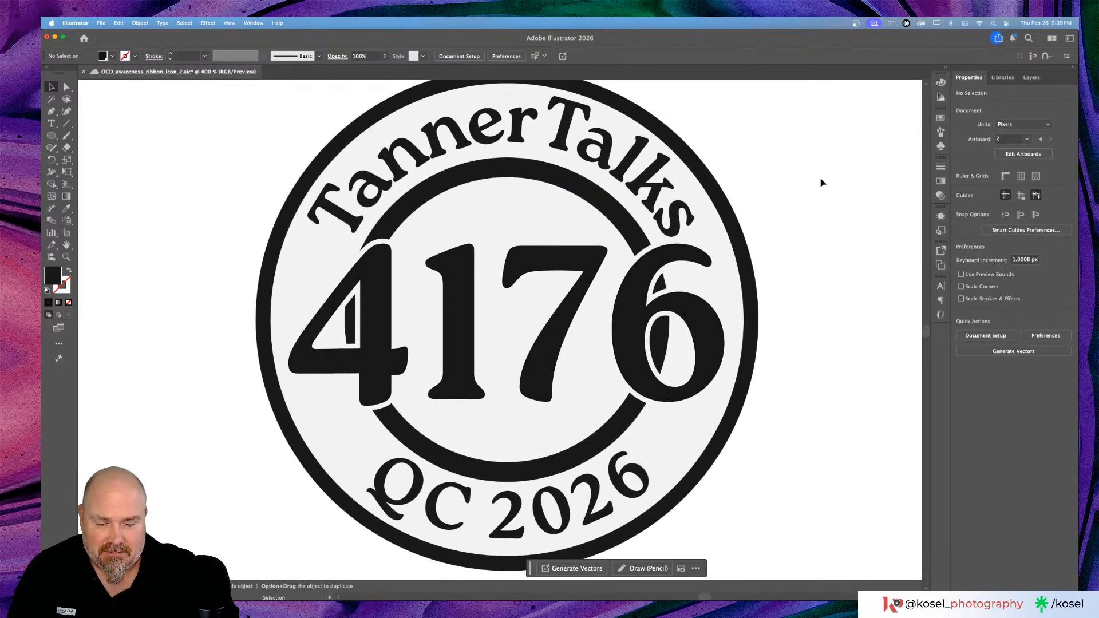
key("super+minus")
key("super+minus")
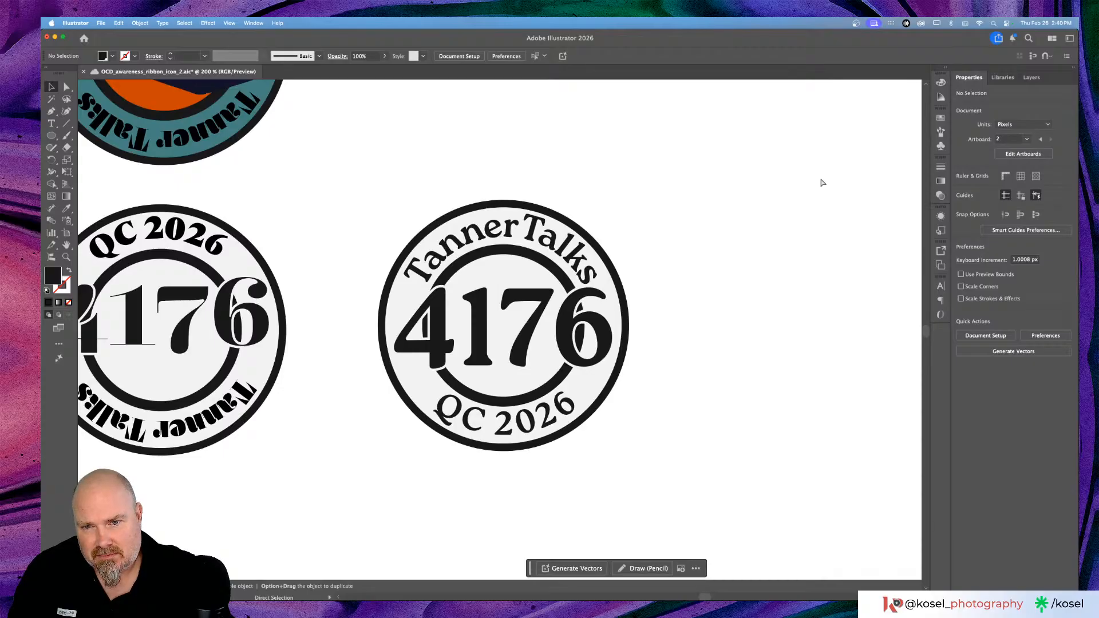
Step: Group all parts of the TannerTalks badge and place a duplicate above the logo artboard, beside the teal shoe
key("super+minus")
key("super+minus")
key("super+minus")
key("super+minus")
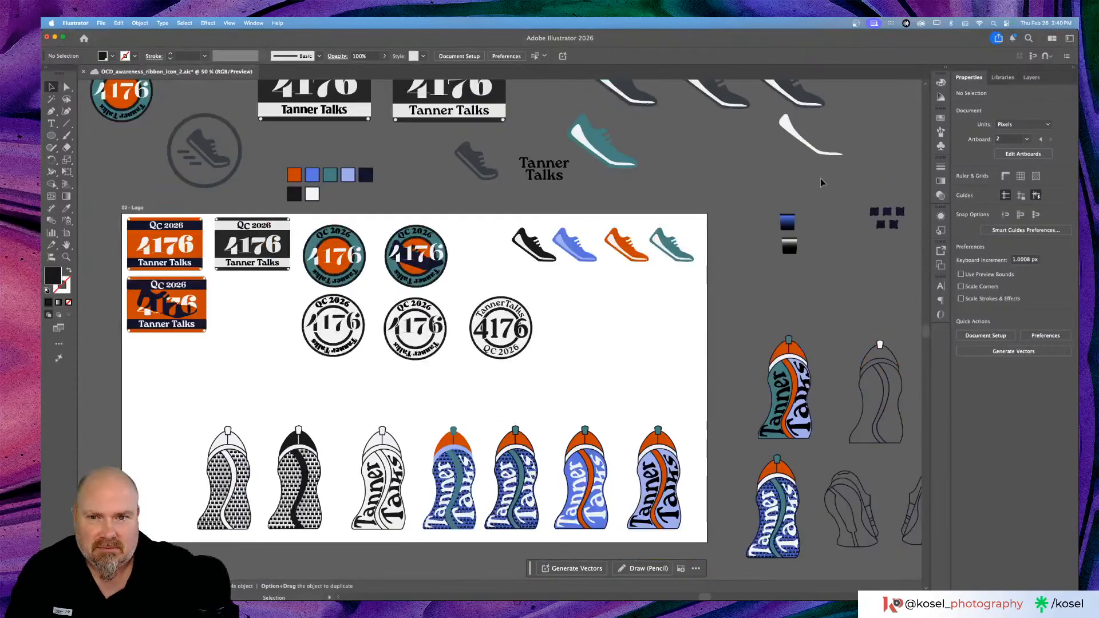
left_click_drag(573, 291, 469, 375)
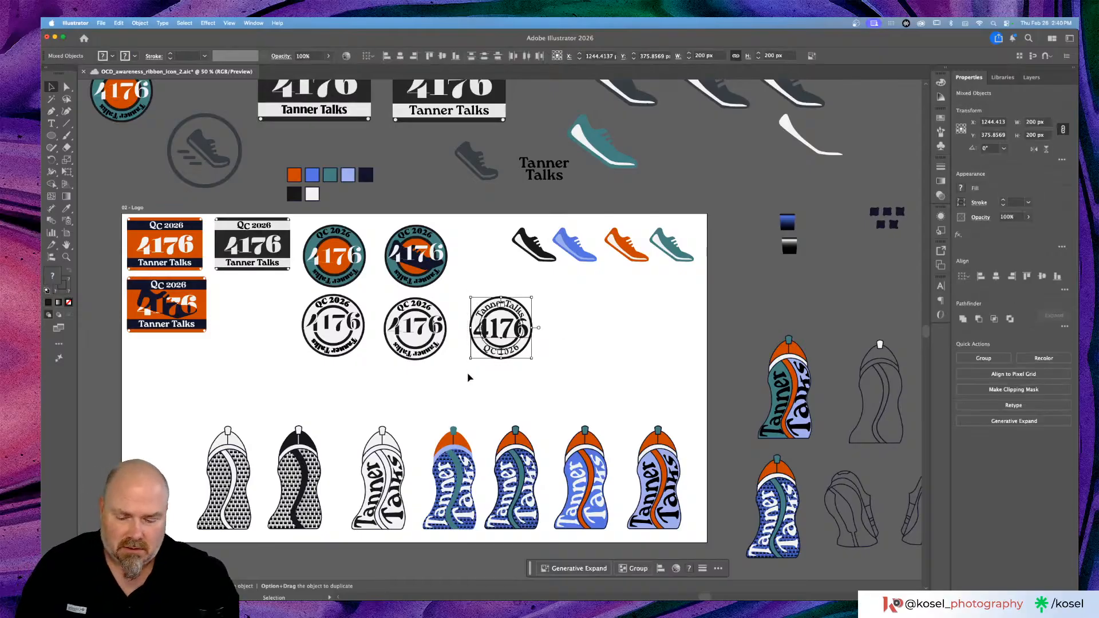
key("super+g")
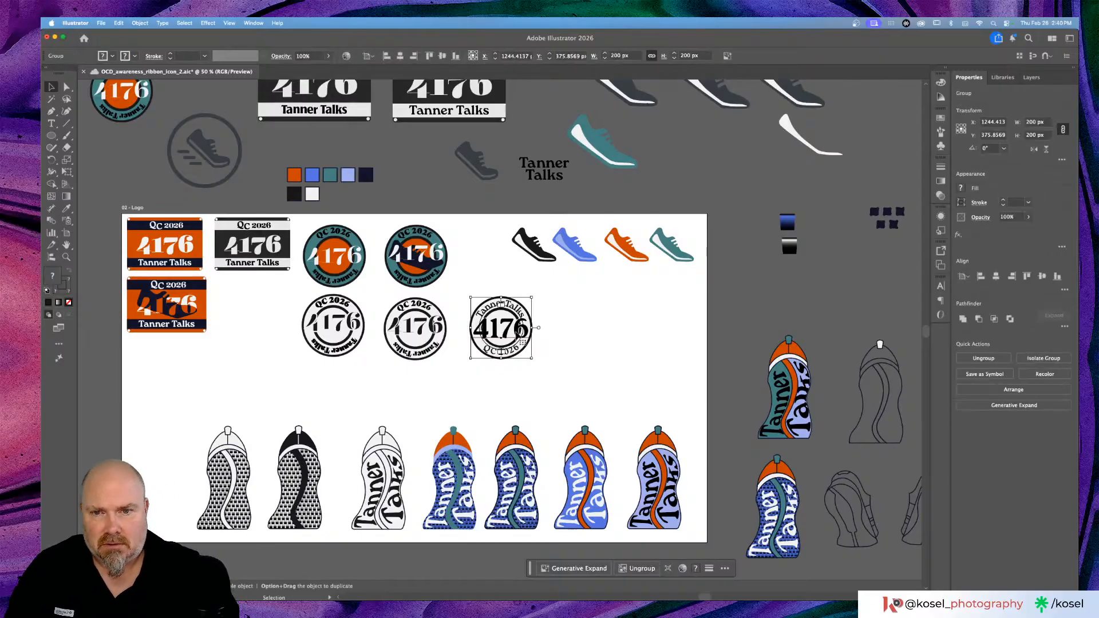
left_click_drag(535, 328, 713, 165)
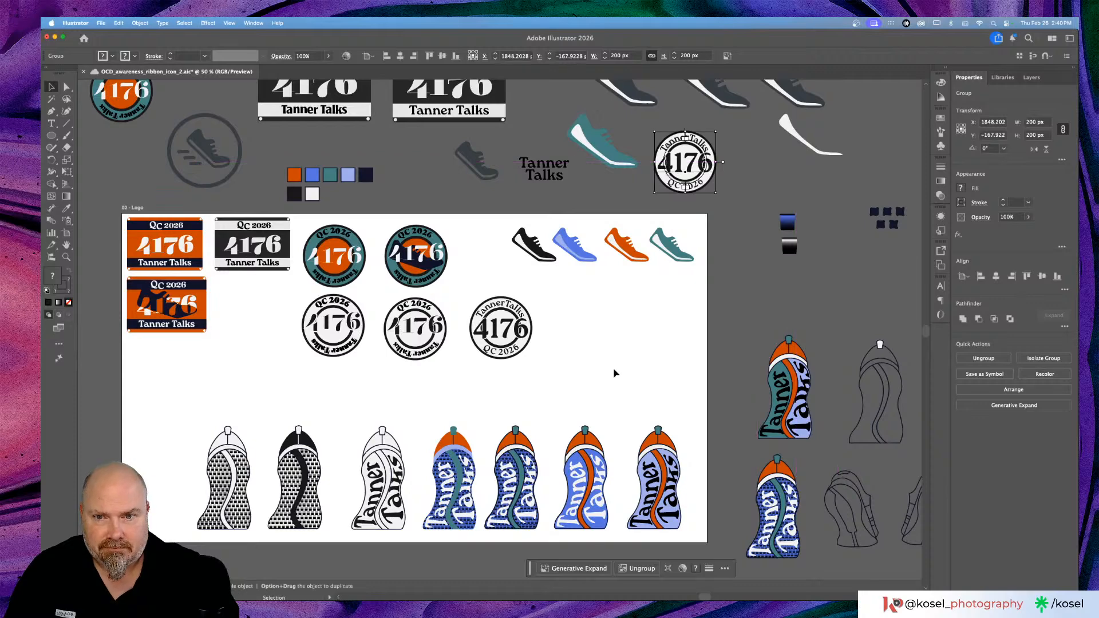
left_click(595, 350)
Step: Compare the original TannerTalks badge with the other black-and-white and colored 4176 badges on the artboard
key("super+equal")
key("super+equal")
key("super+equal")
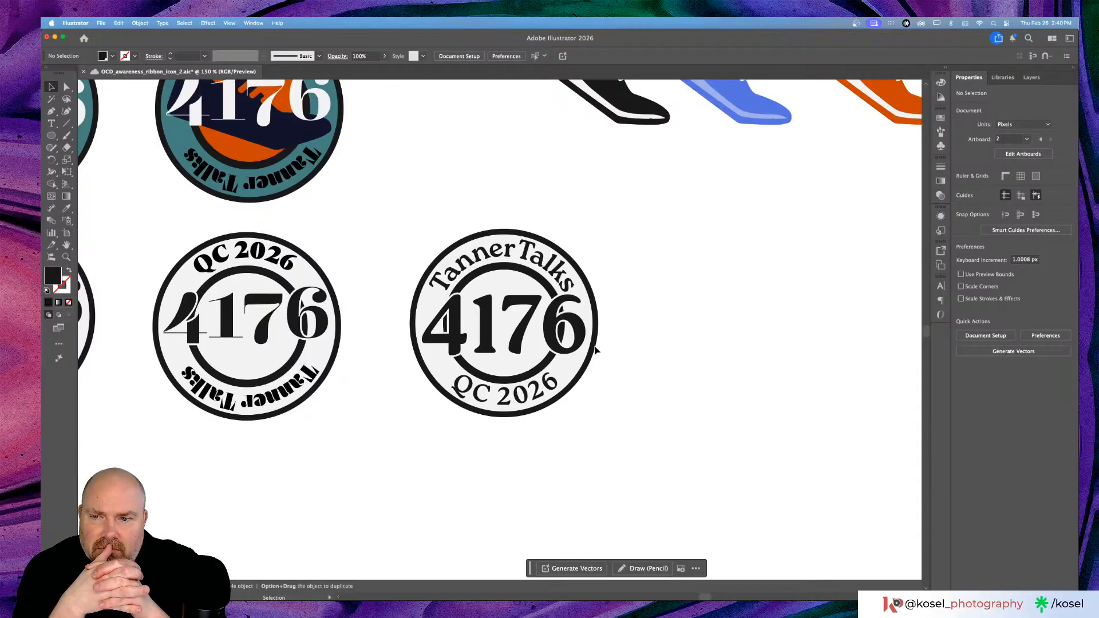
scroll(595, 350, "left", 3)
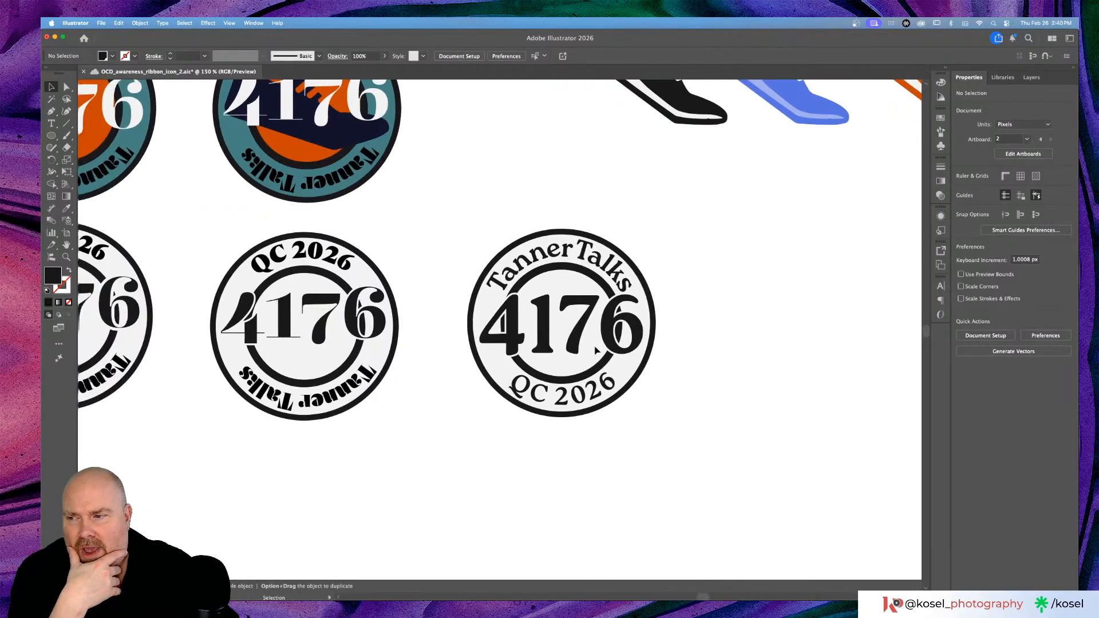
scroll(595, 350, "left", 8)
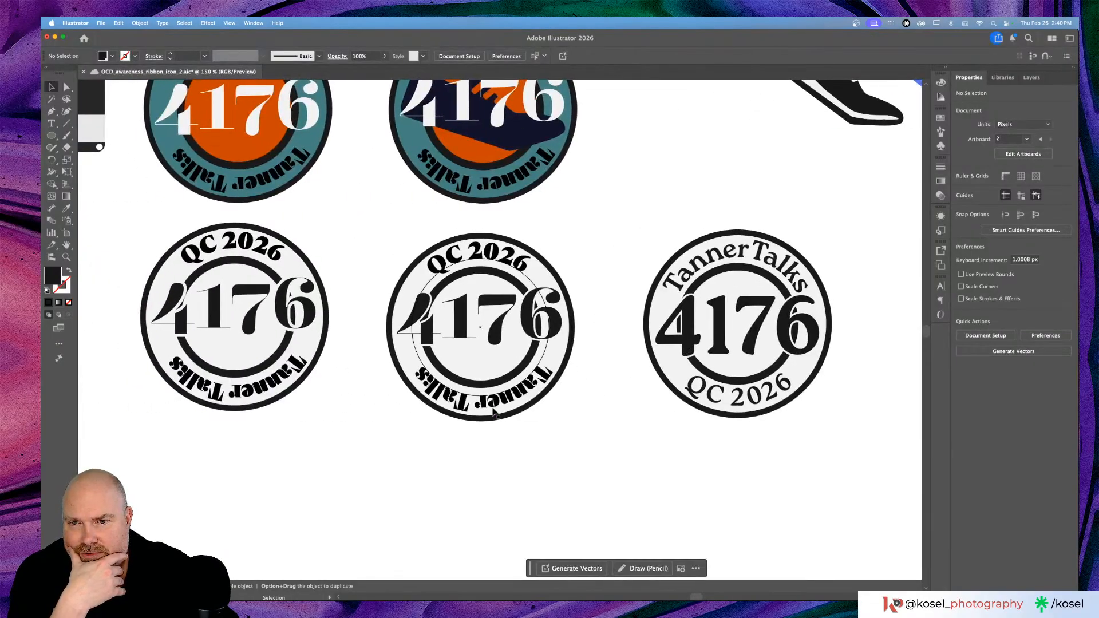
scroll(605, 400, "right", 3)
scroll(605, 401, "left", 5)
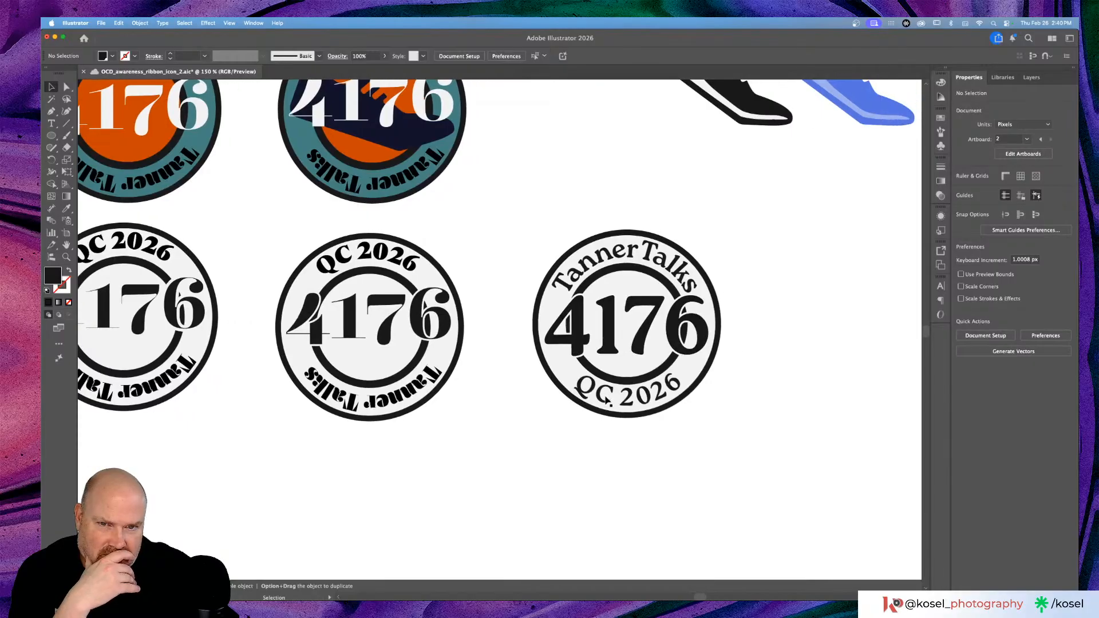
Step: Examine the TannerTalks badge close up and in the context of the whole logo artboard
scroll(608, 399, "up", 3)
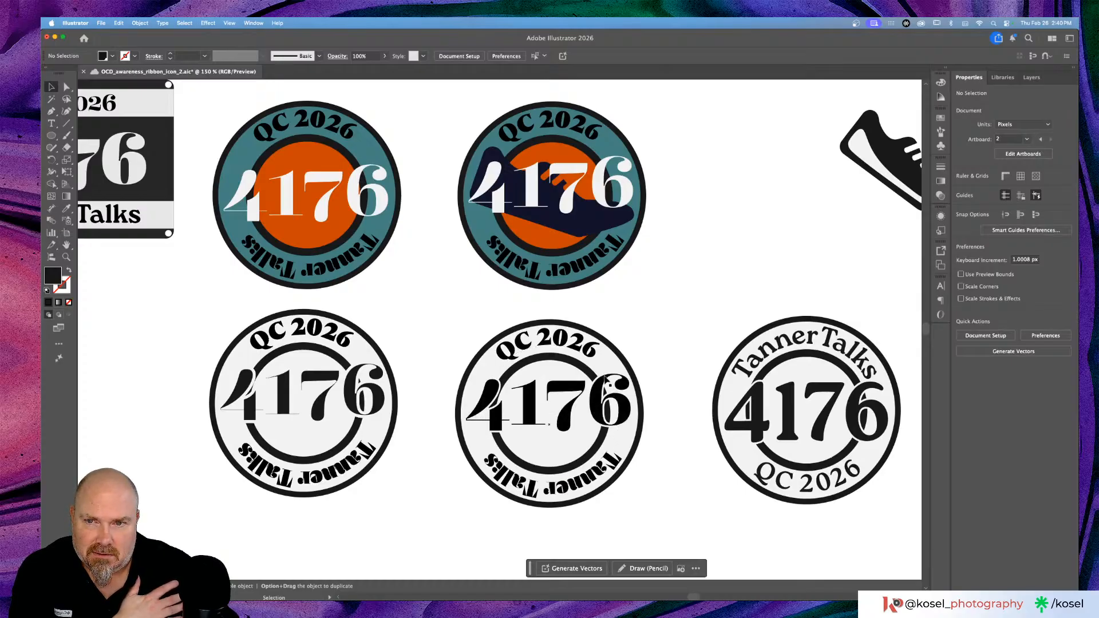
scroll(635, 341, "right", 10)
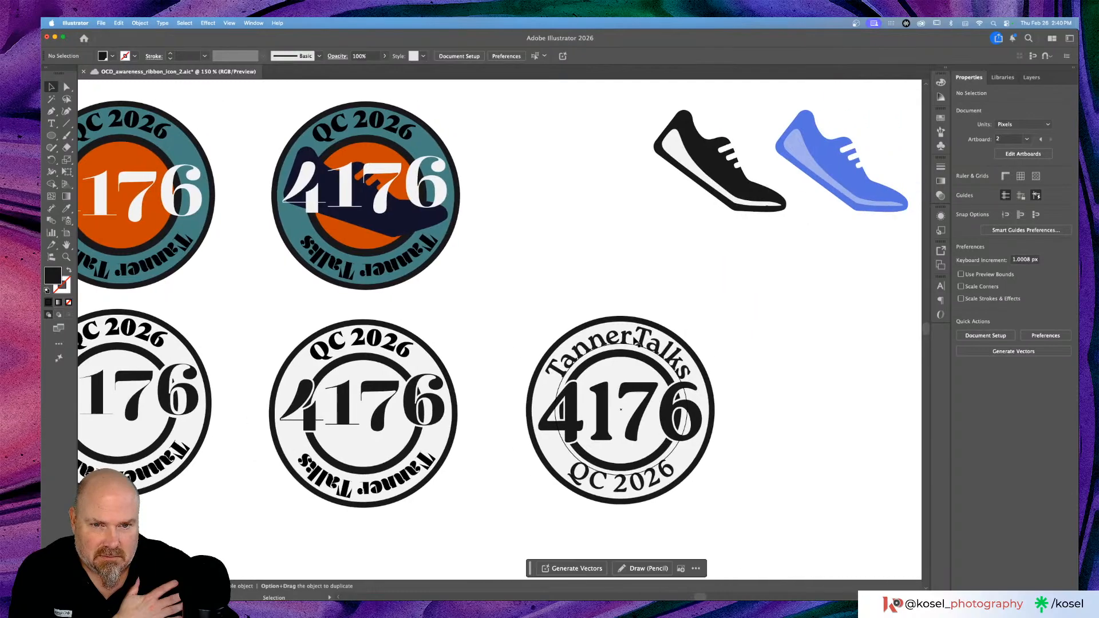
scroll(635, 341, "down", 3)
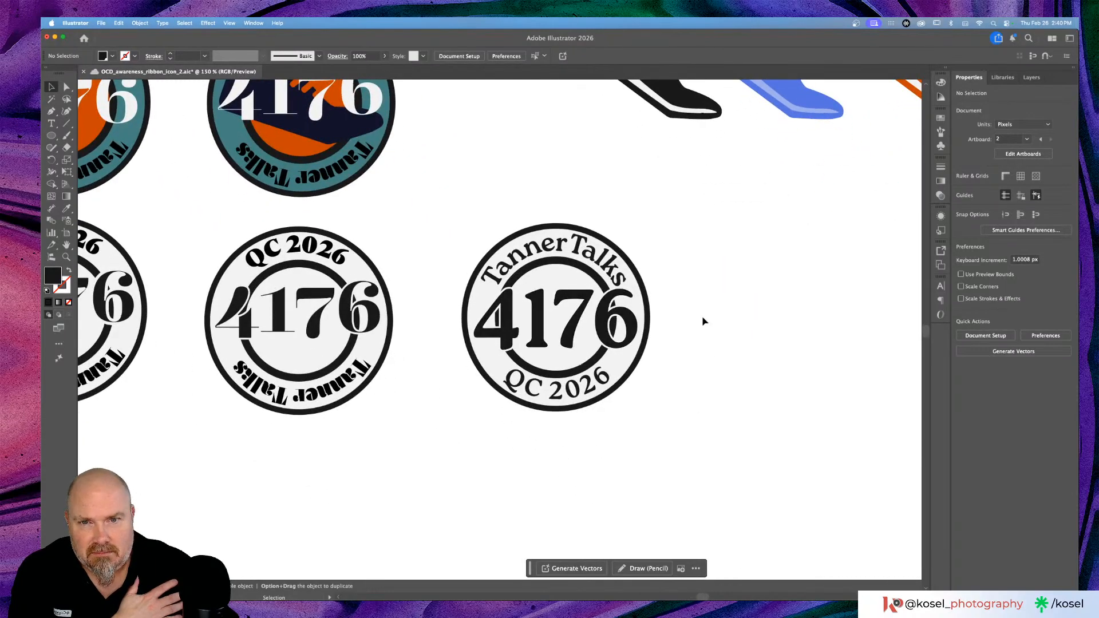
key("super+equal")
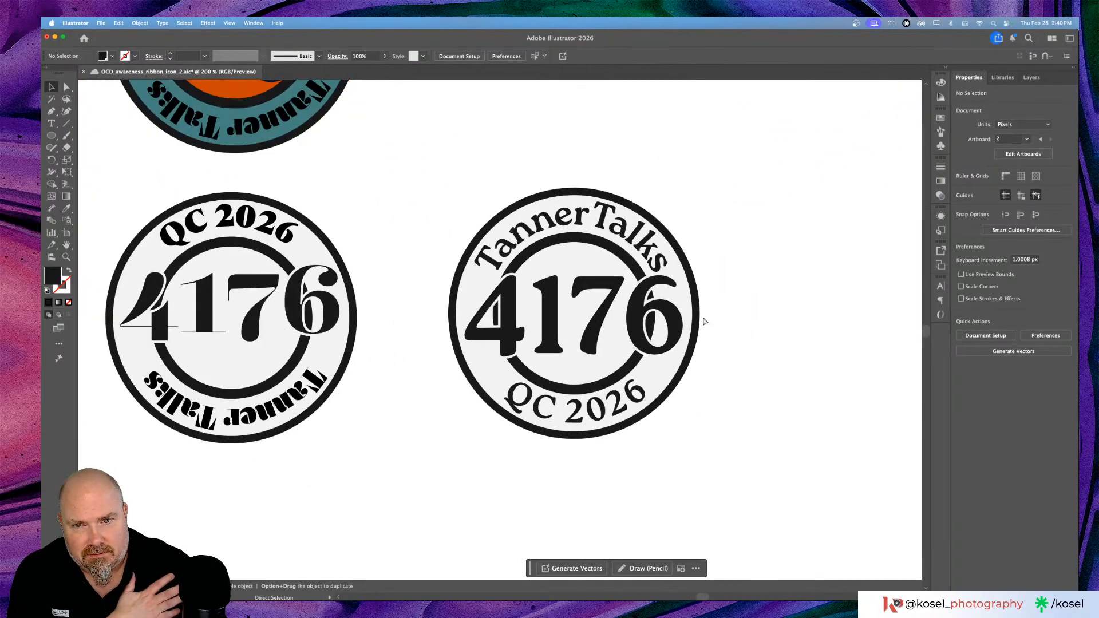
scroll(705, 322, "right", 3)
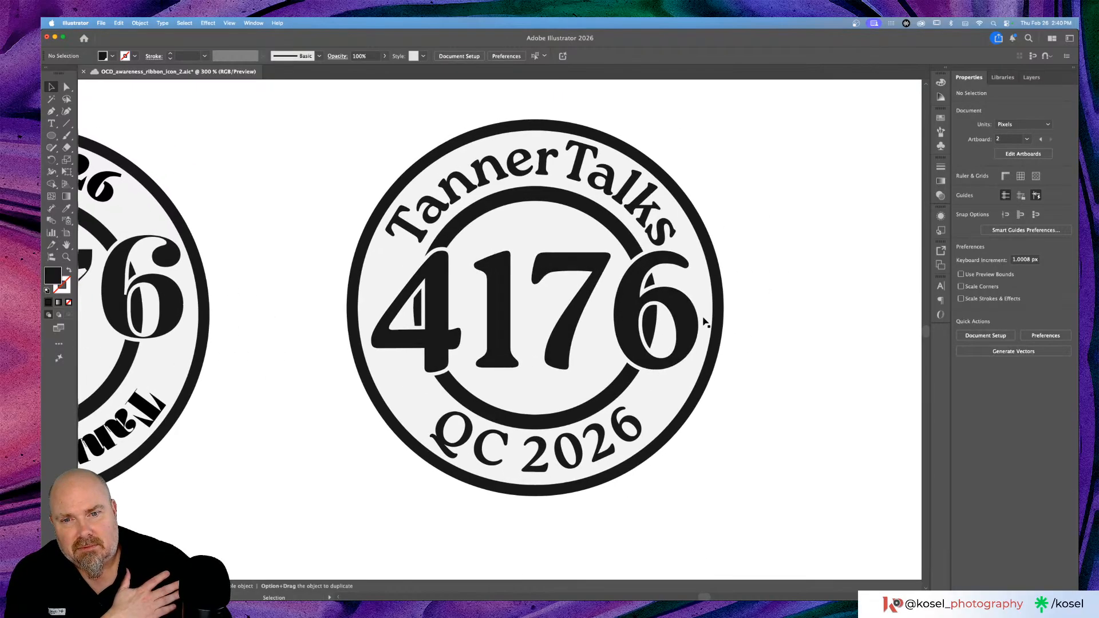
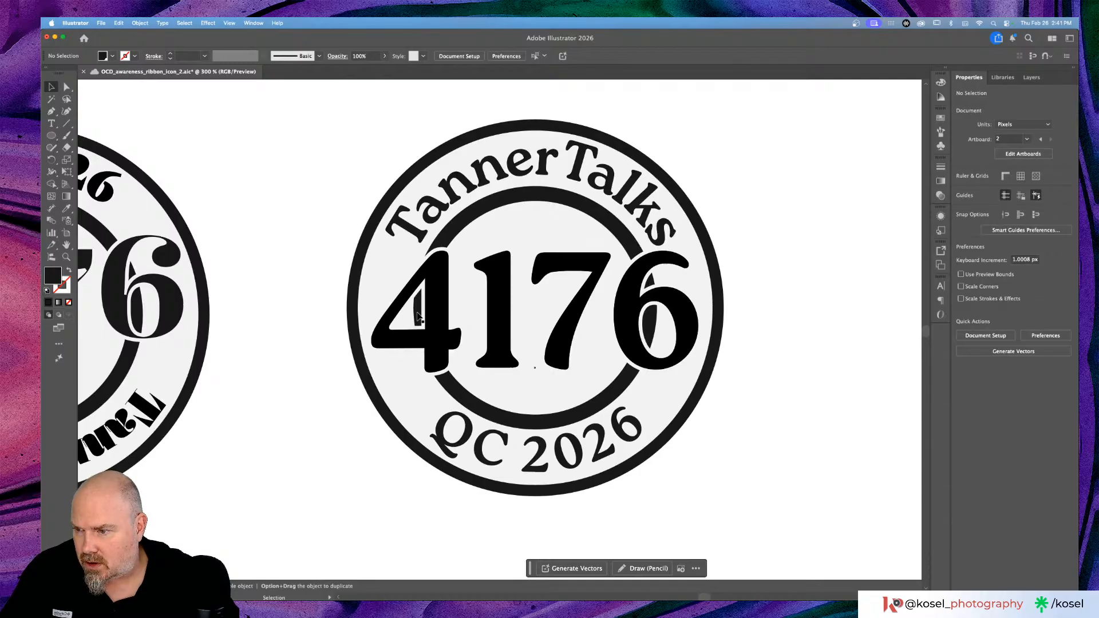
scroll(417, 316, "left", 5)
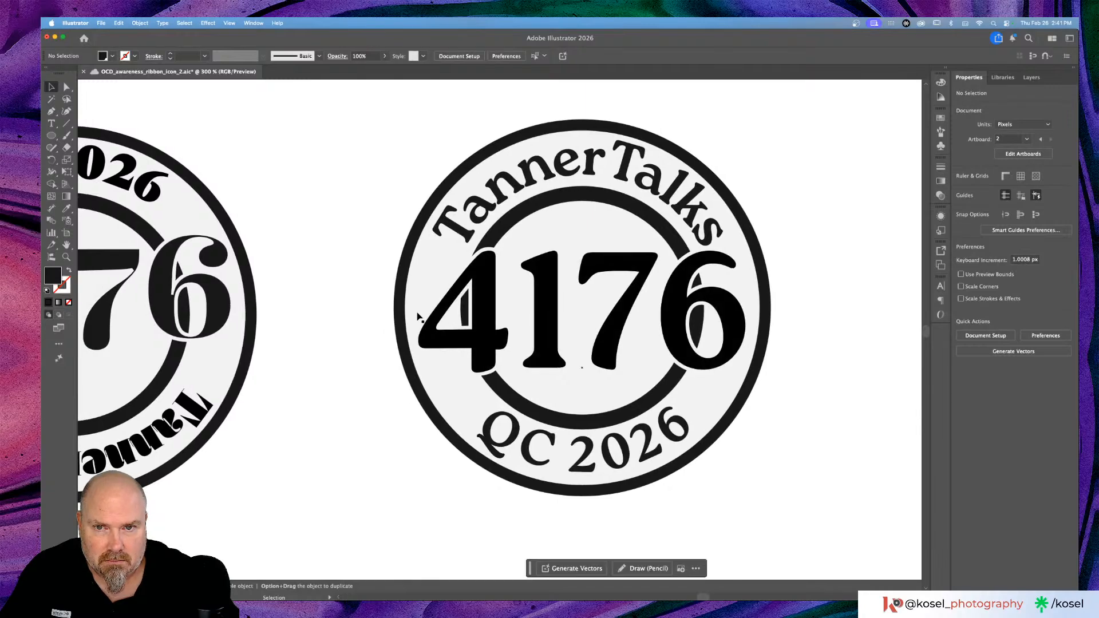
scroll(417, 316, "left", 5)
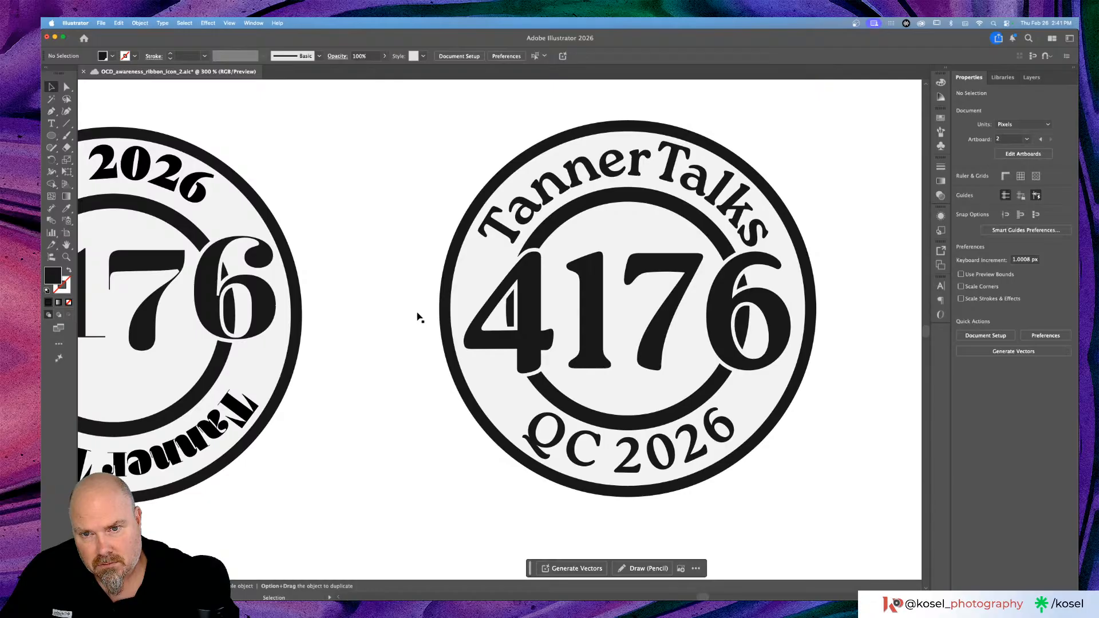
key("super+minus")
key("super+minus")
key("super+minus")
key("super+minus")
key("super+minus")
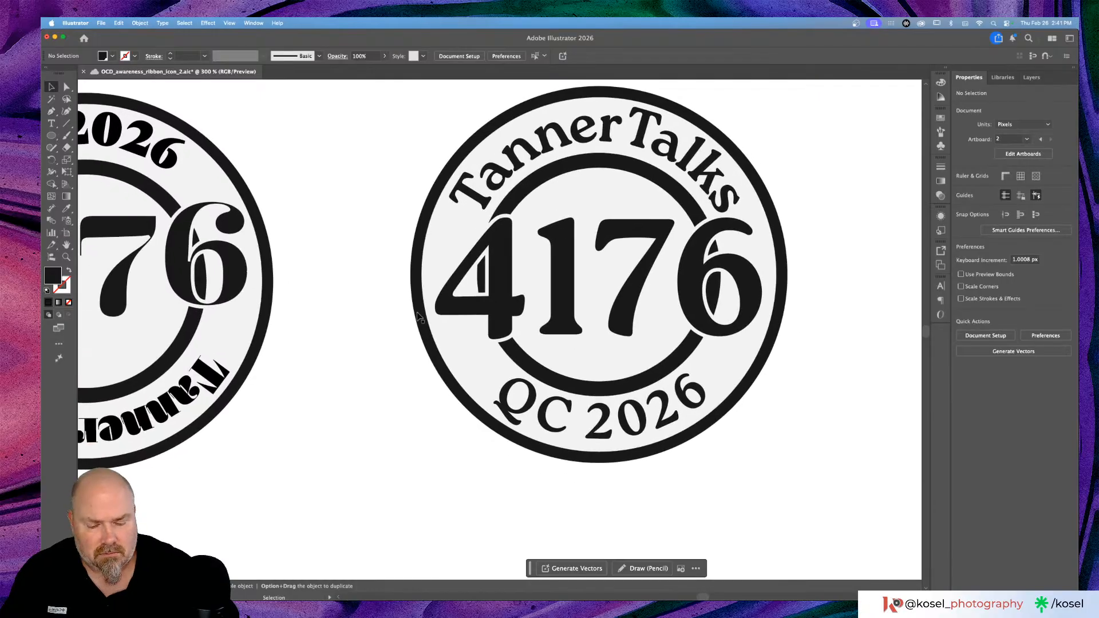
key("super+minus")
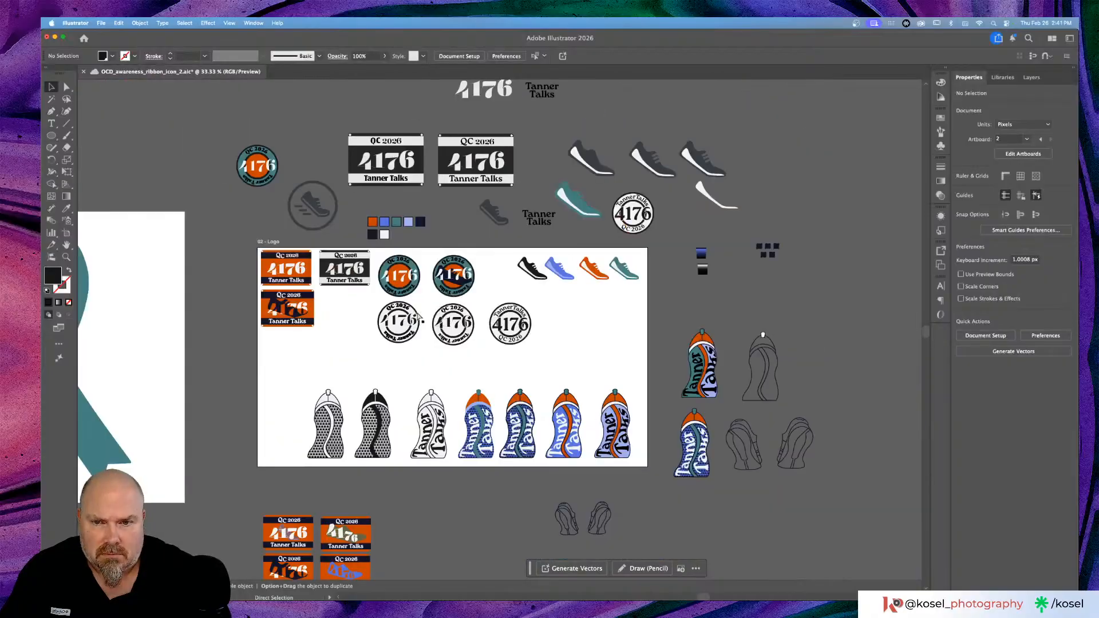
key("super+equal")
key("super+equal")
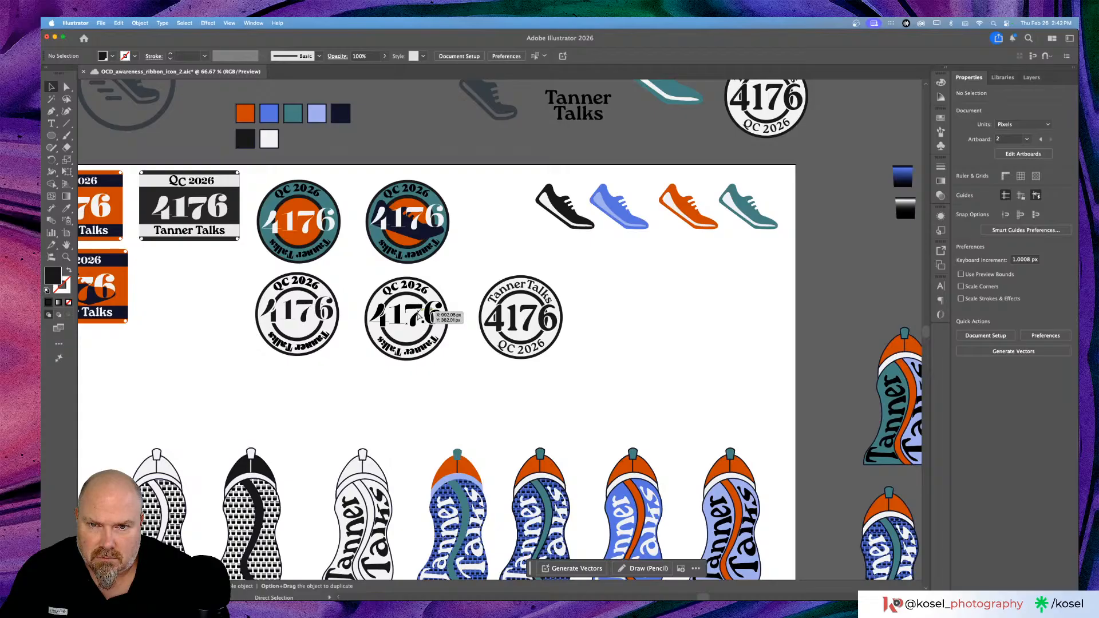
scroll(419, 315, "up", 5)
scroll(418, 316, "down", 7)
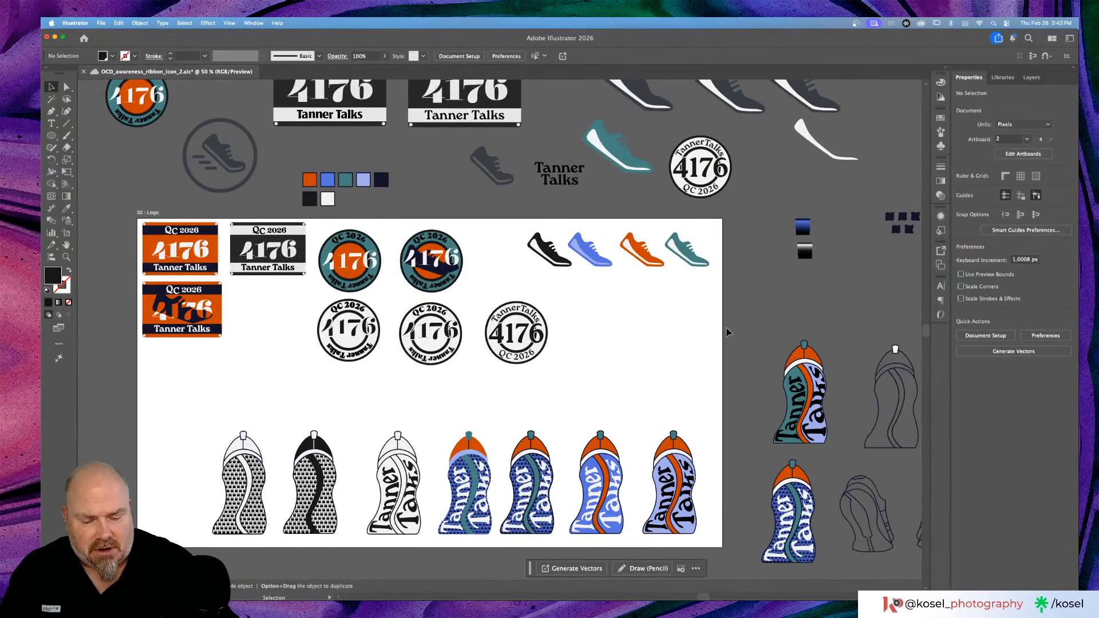
Step: Duplicate the TannerTalks badge group and place the copy directly to its right, about 237 px away at the same height
key("super+equal")
key("super+equal")
key("super+equal")
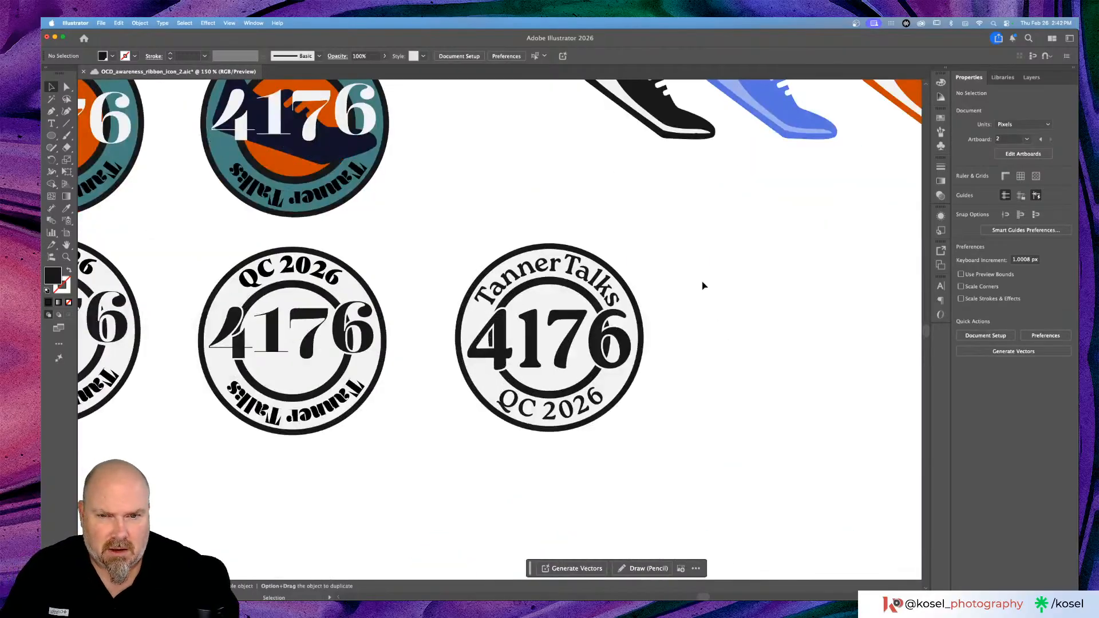
left_click_drag(689, 372, 469, 444)
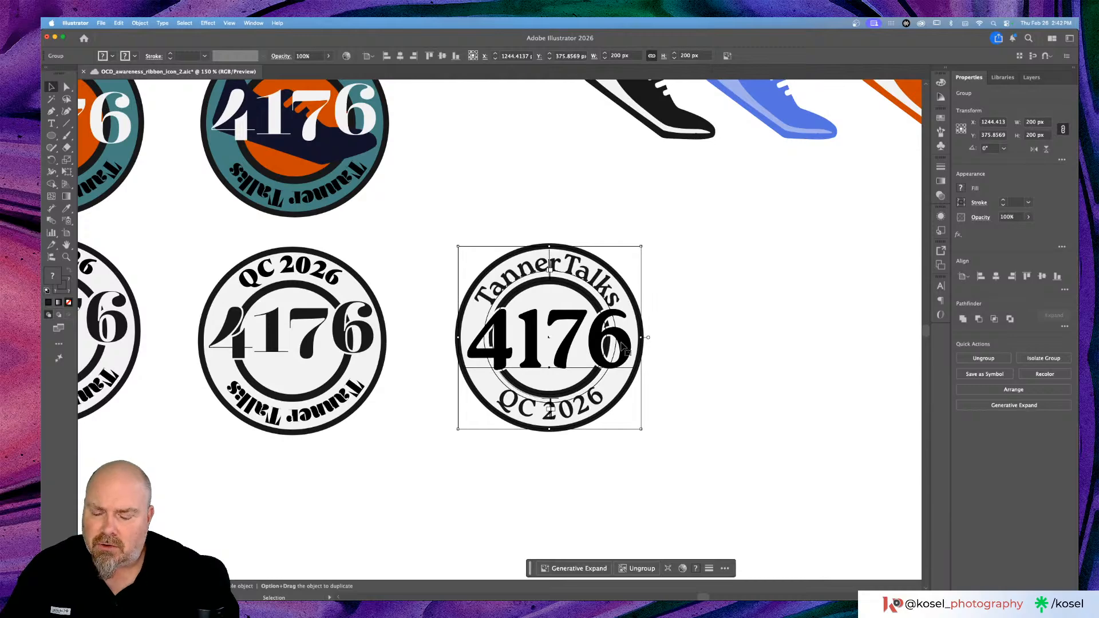
left_click_drag(623, 346, 840, 341)
scroll(838, 341, "right", 5)
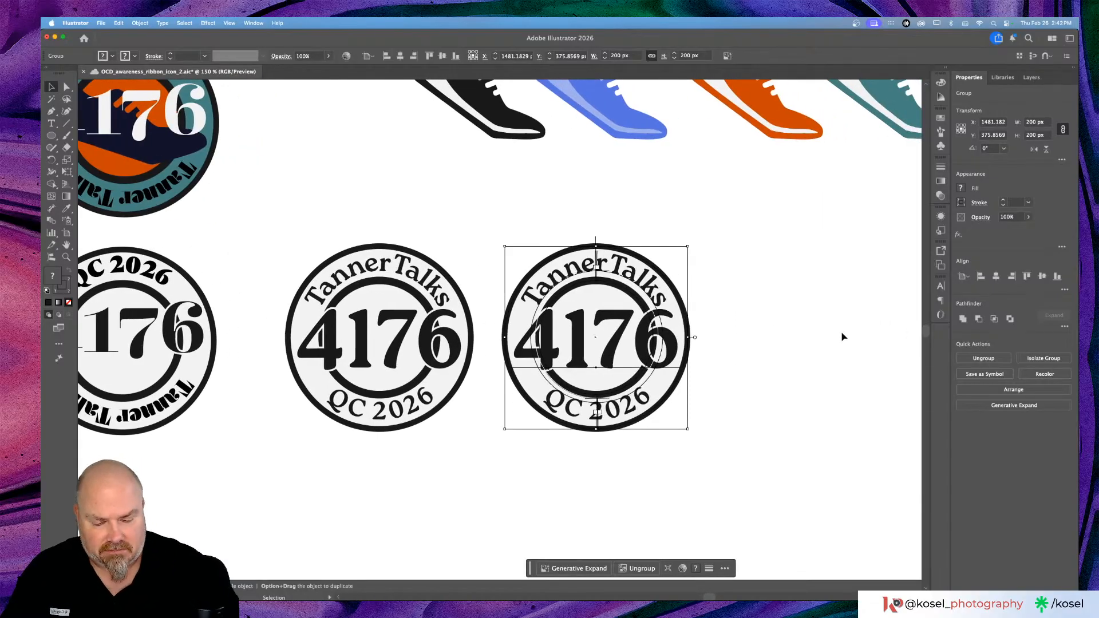
scroll(841, 337, "up", 2)
key("super+equal")
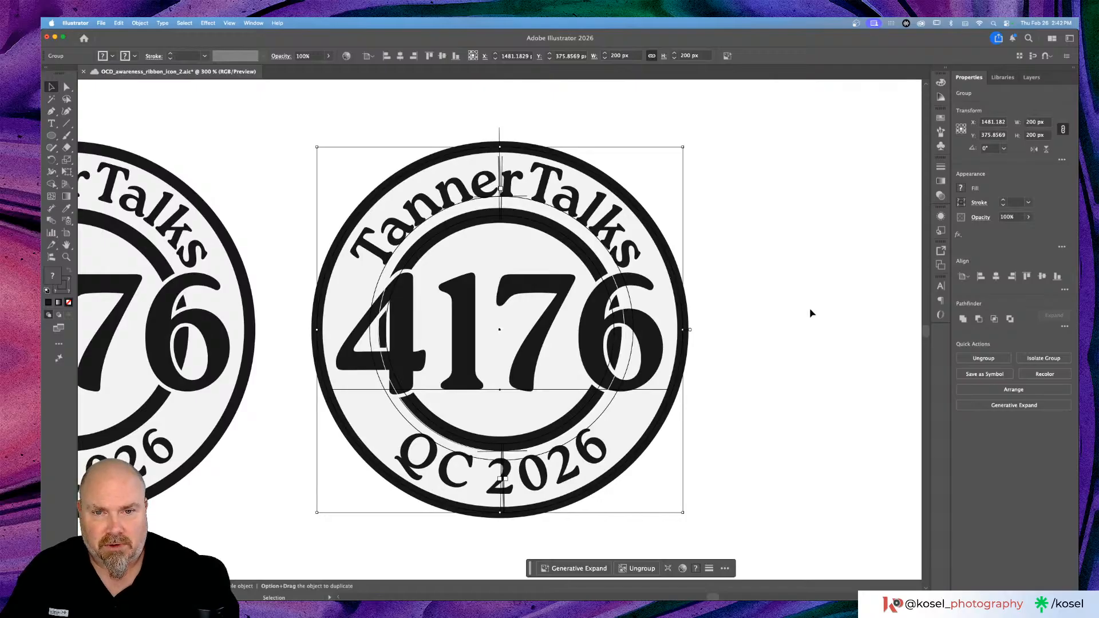
left_click(809, 312)
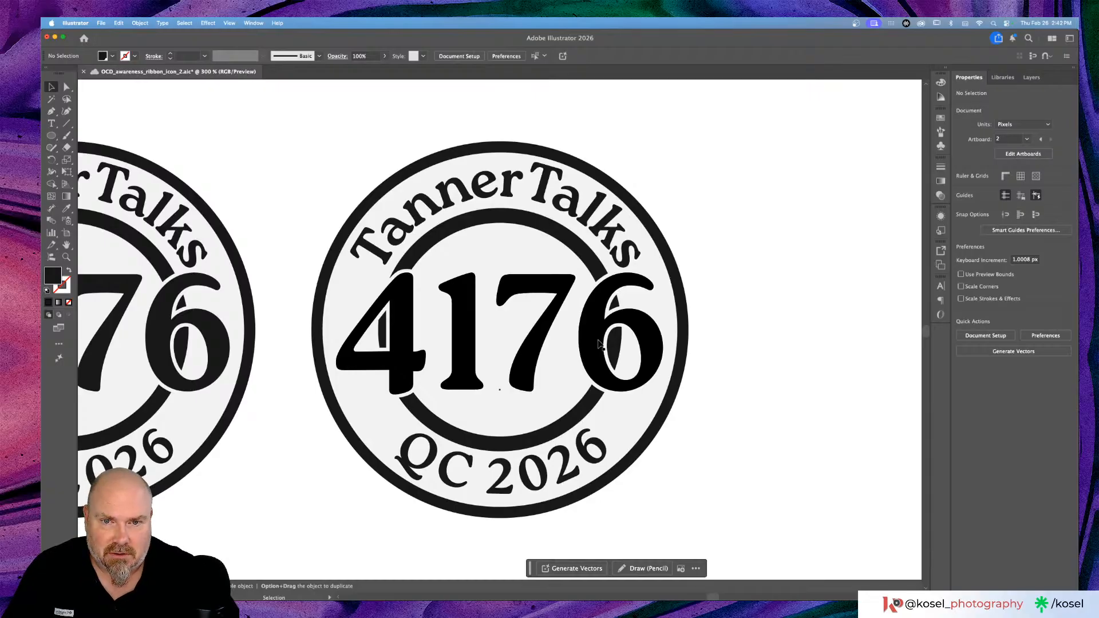
Step: Set the kerning of the curved QC 2026 text in the duplicate badge to Optical
scroll(598, 344, "left", 2)
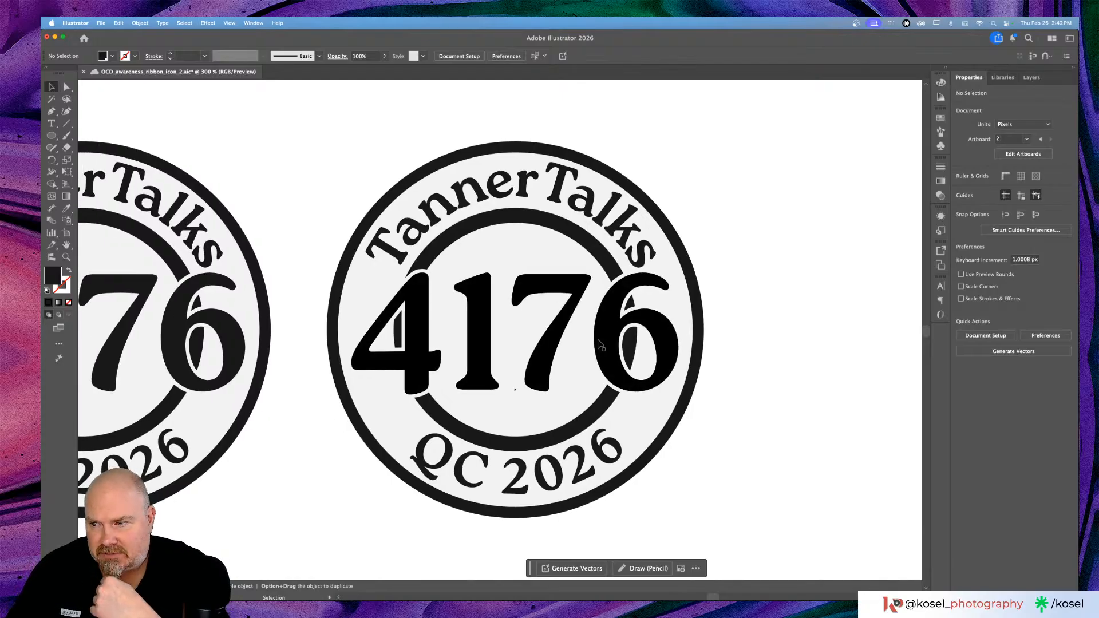
scroll(601, 338, "down", 5)
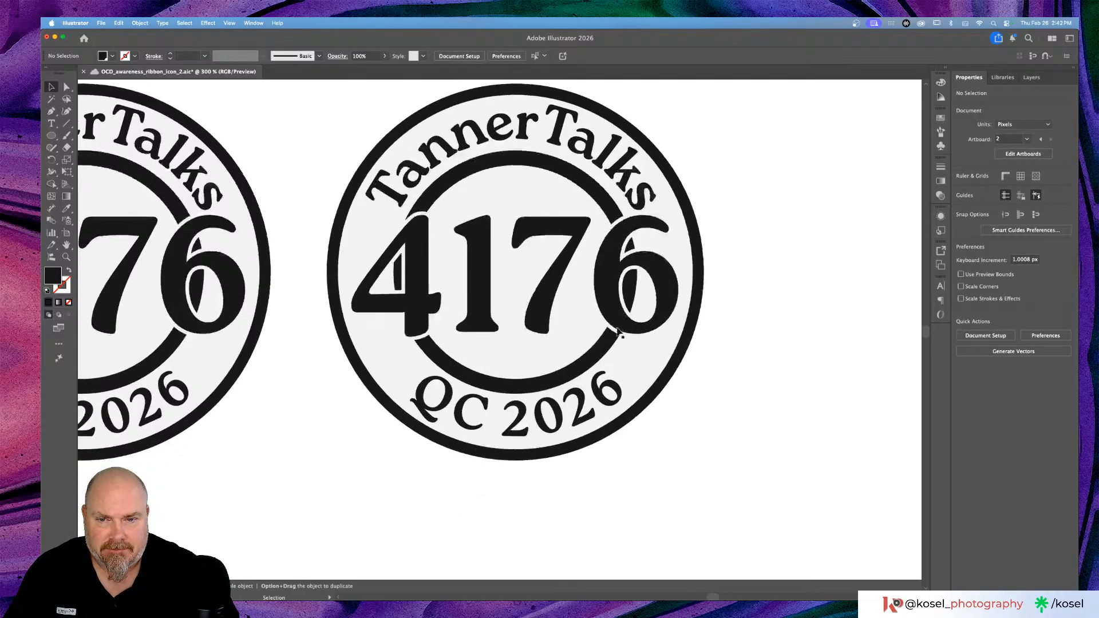
double_click(547, 424)
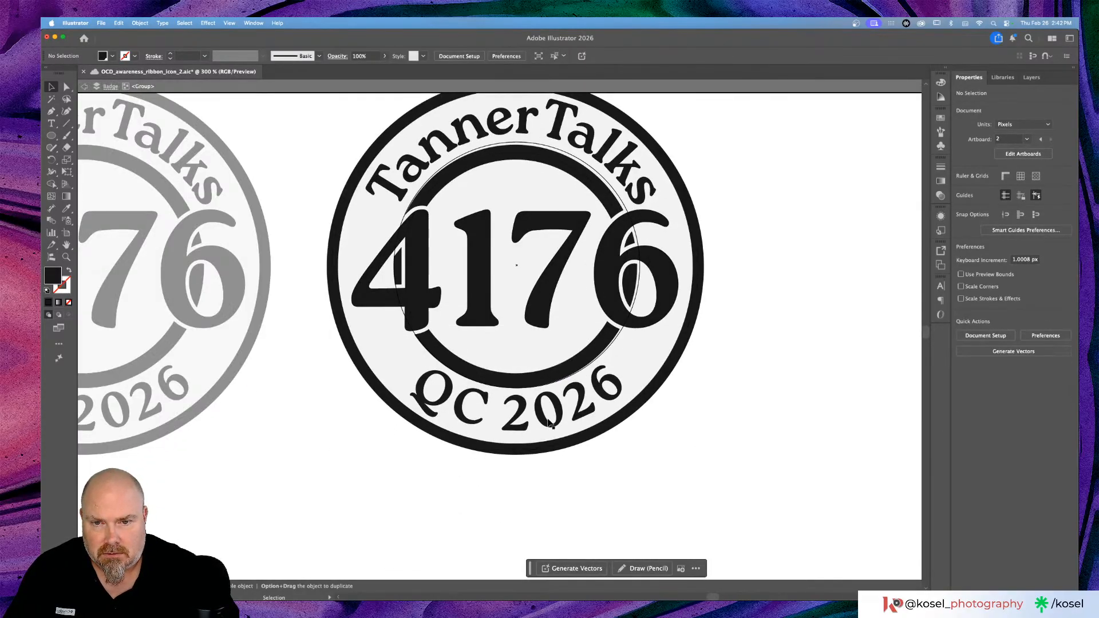
left_click(543, 423, "super")
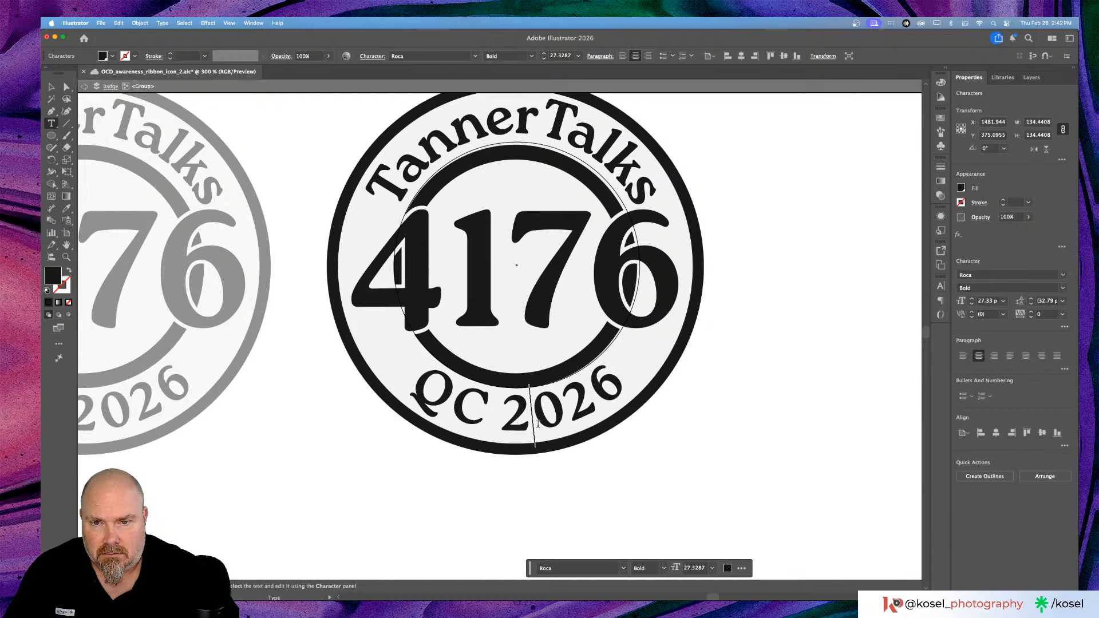
key("super+a")
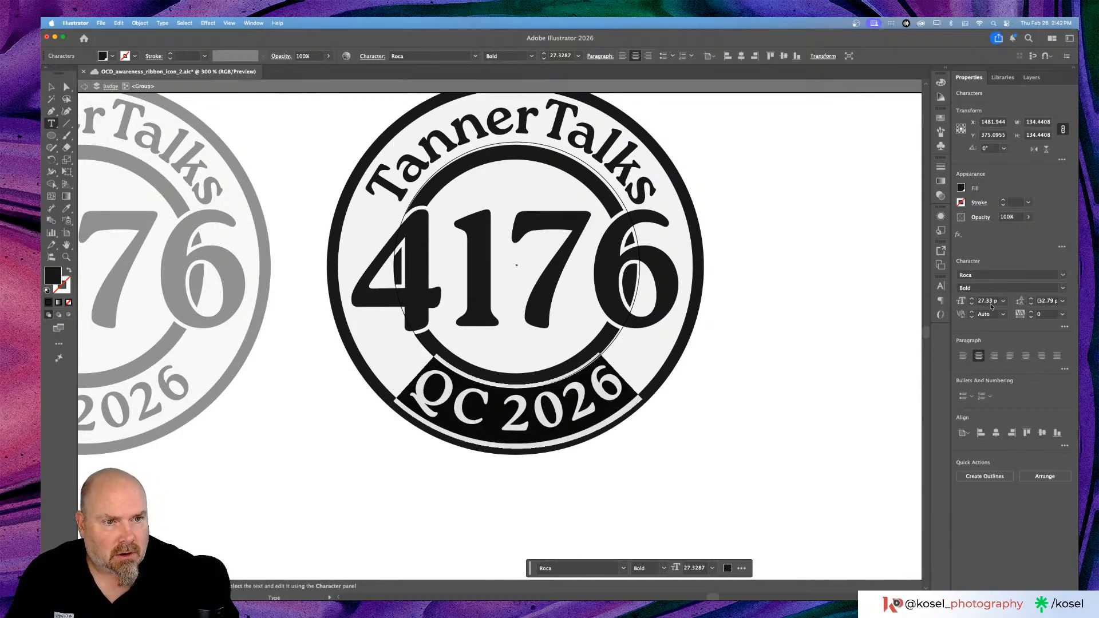
left_click(1003, 314)
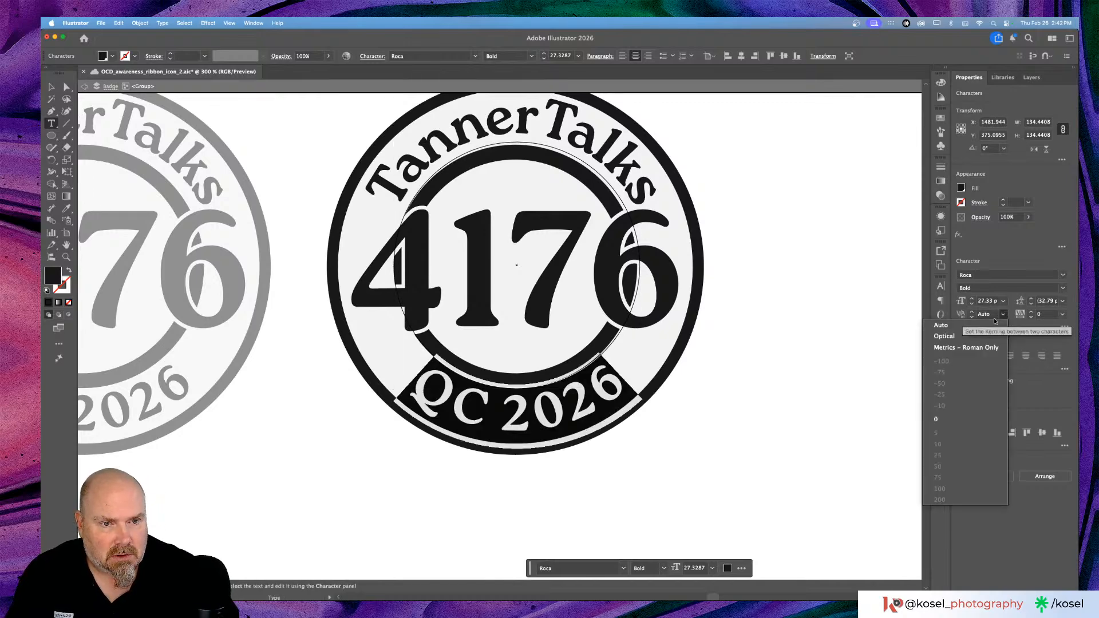
left_click(949, 340)
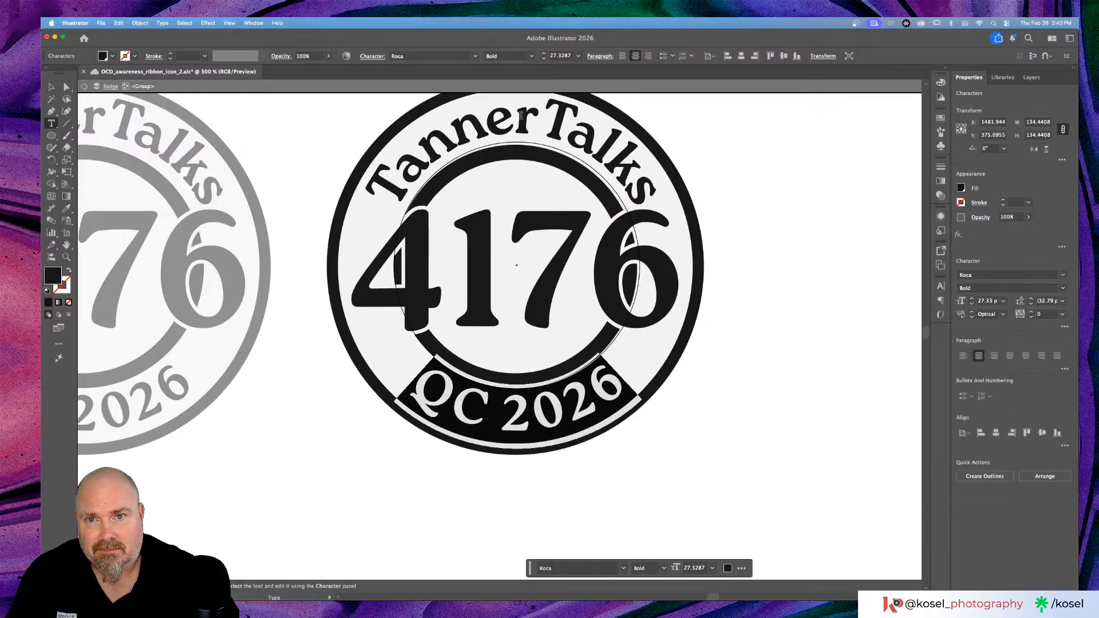
Step: Set the kerning of the curved TannerTalks text in the duplicate badge to Optical
left_click(517, 121)
key("Escape")
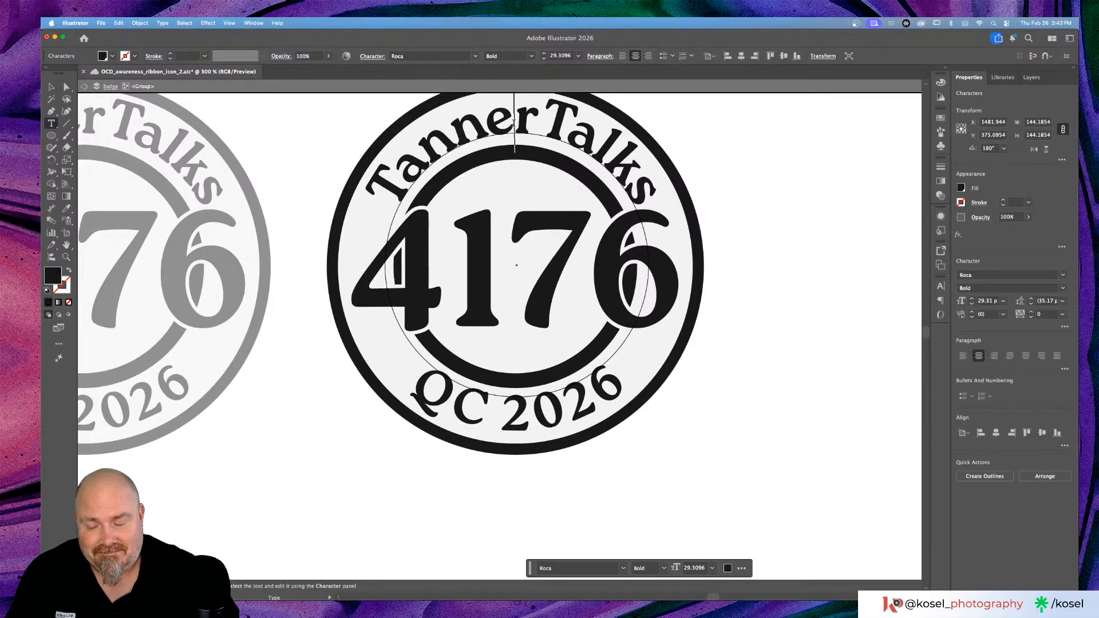
double_click(520, 126)
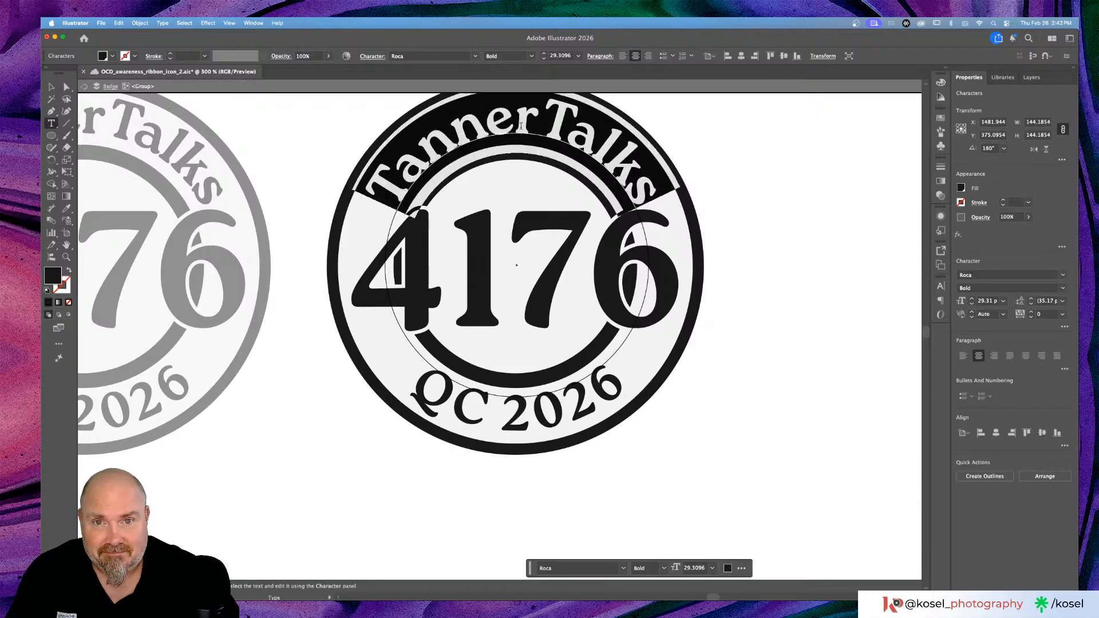
left_click(1002, 314)
left_click(943, 336)
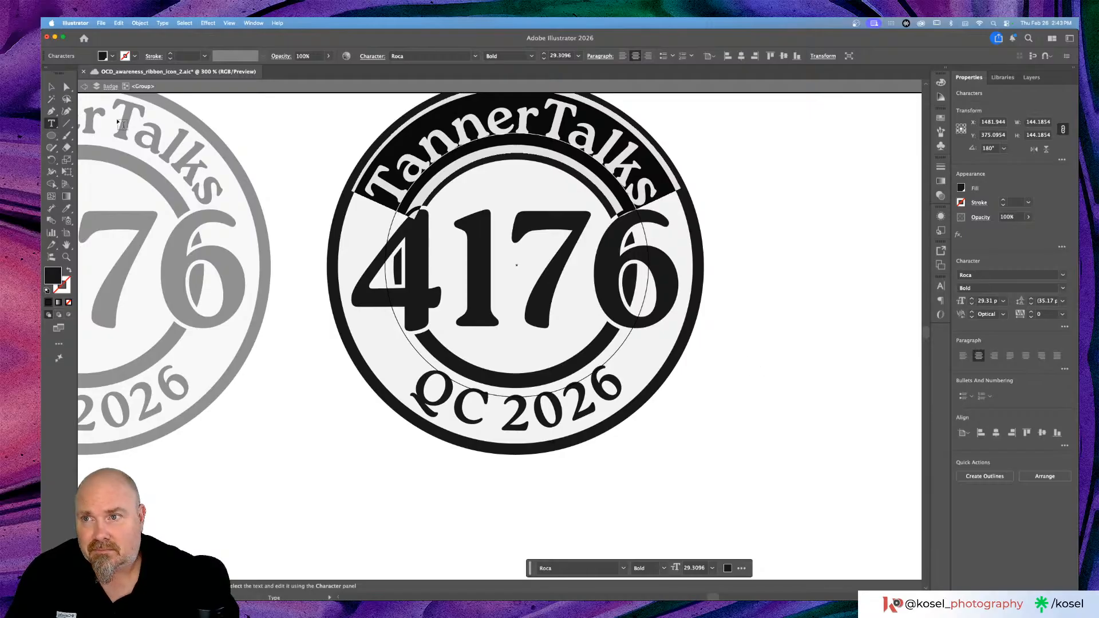
left_click(51, 88)
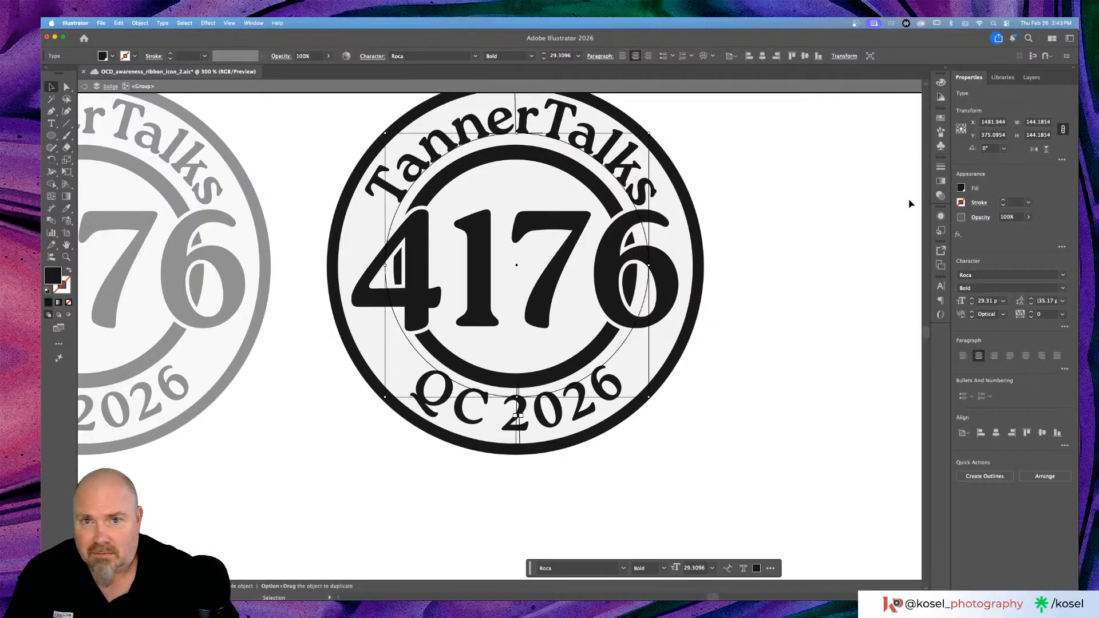
Step: Compare the optically kerned badge with the original at several magnifications and leave the badge group's isolation
key("super+minus")
key("super+minus")
key("super+minus")
key("super+minus")
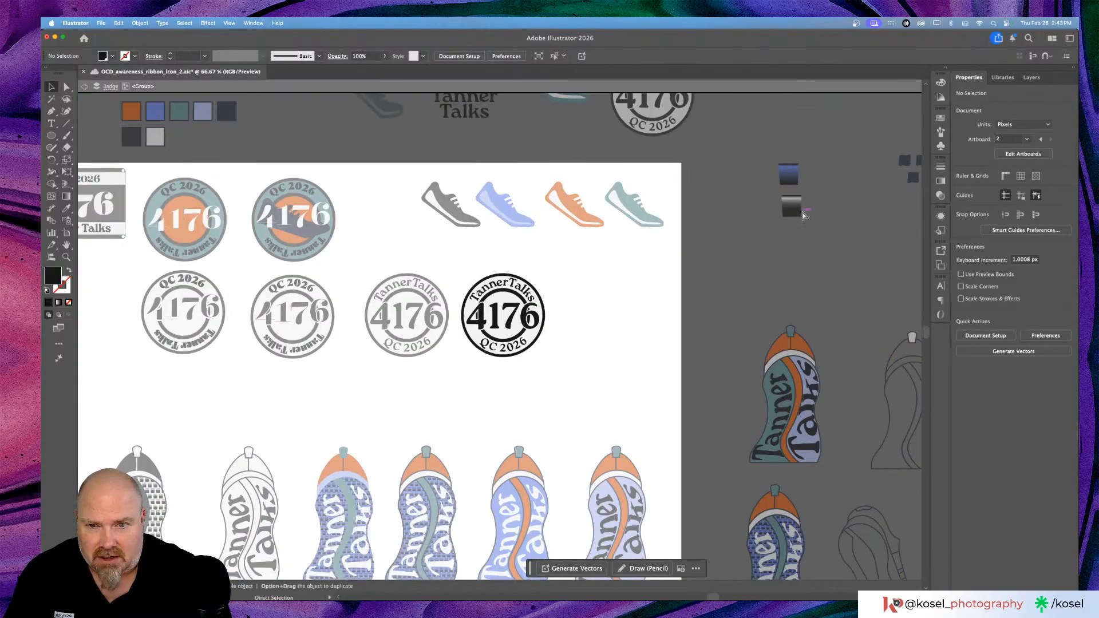
key("super+equal")
key("super+minus")
key("super+equal")
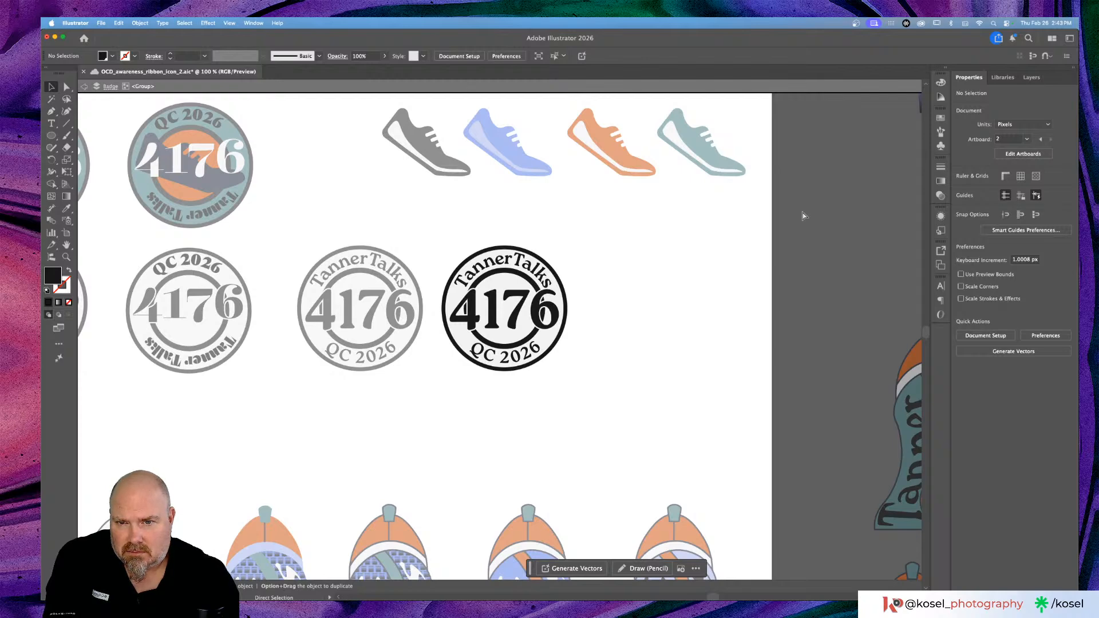
key("super+equal")
key("super+equal")
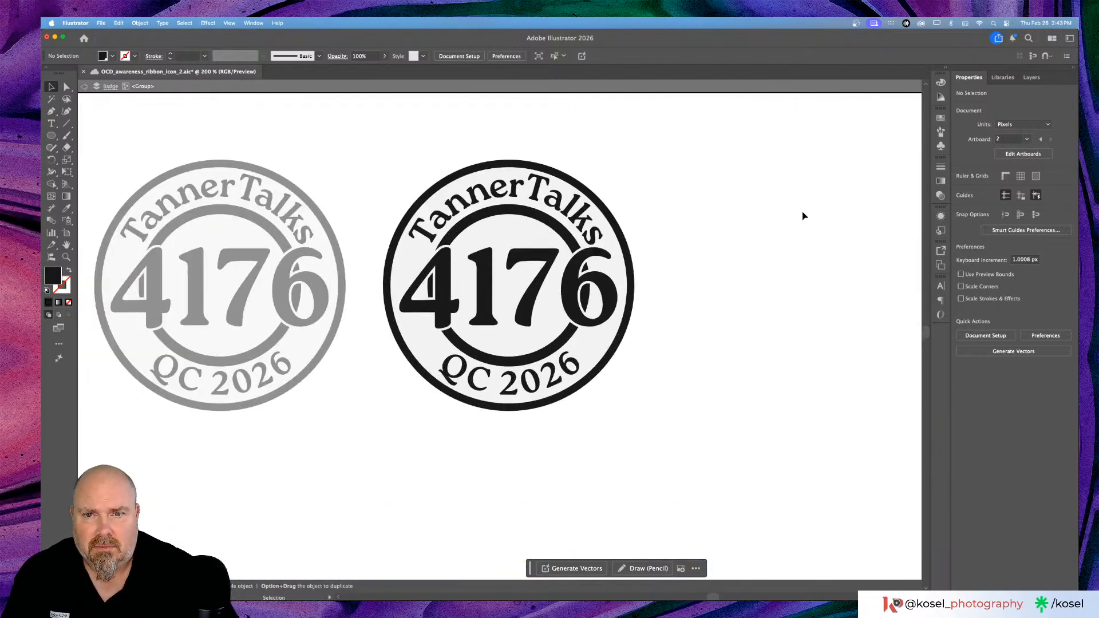
double_click(696, 169)
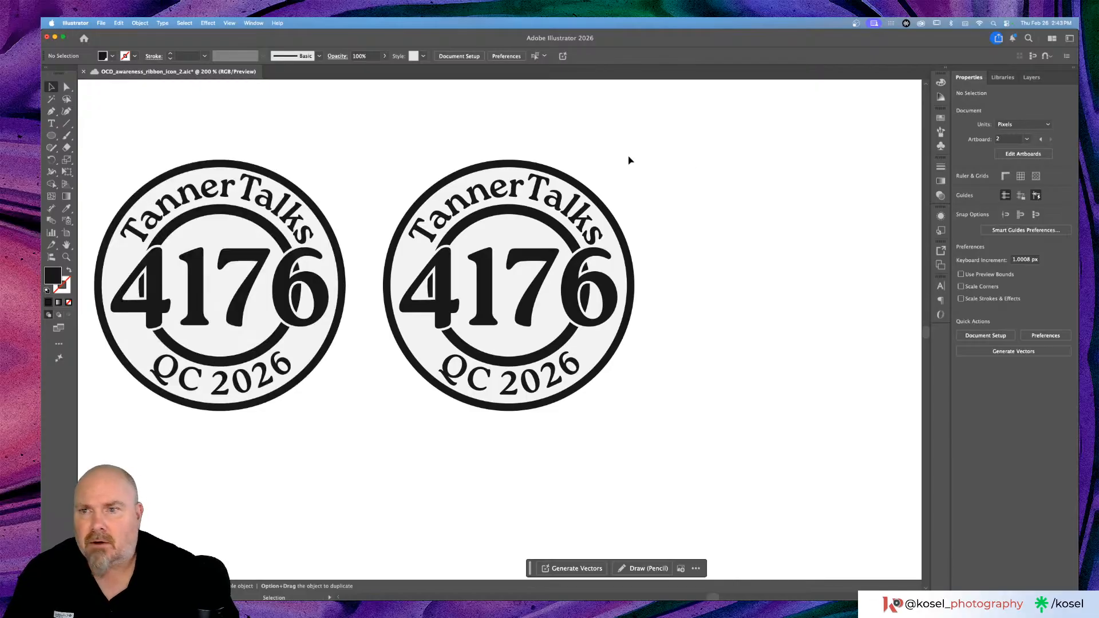
Step: Set the kerning of the curved TannerTalks text in the original badge to Optical
double_click(222, 194)
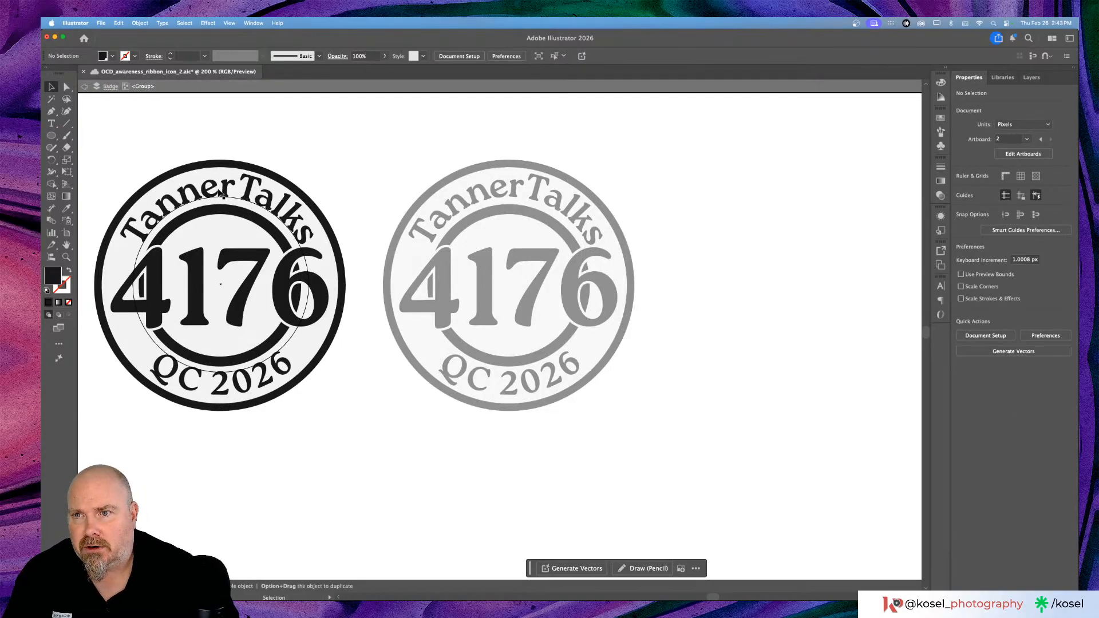
key("super+a")
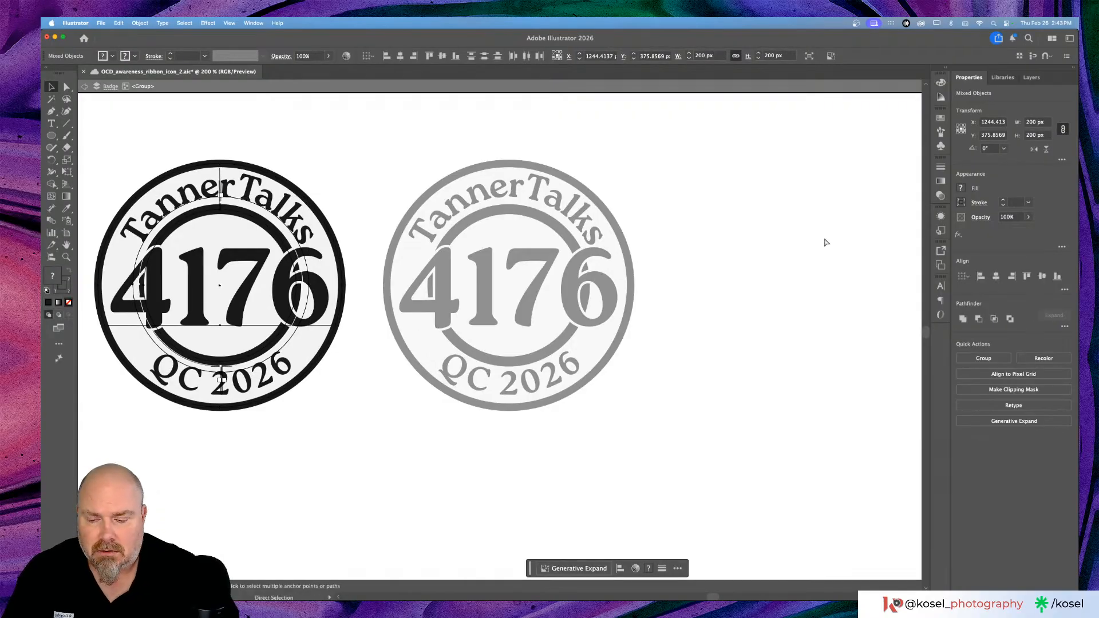
double_click(180, 204)
key("super+a")
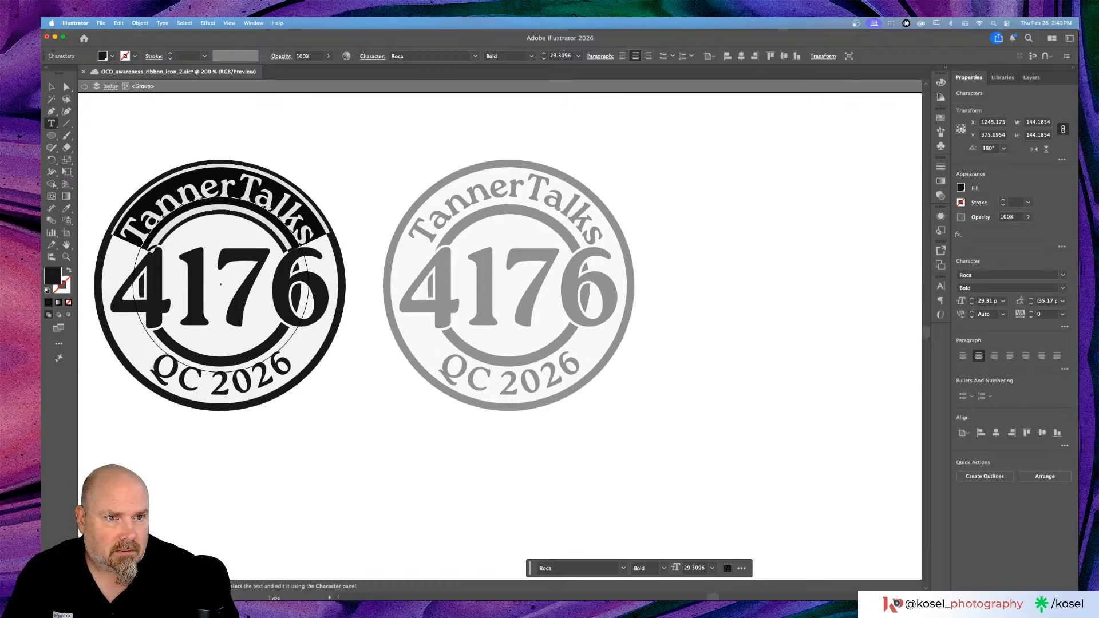
left_click(1004, 314)
left_click(973, 337)
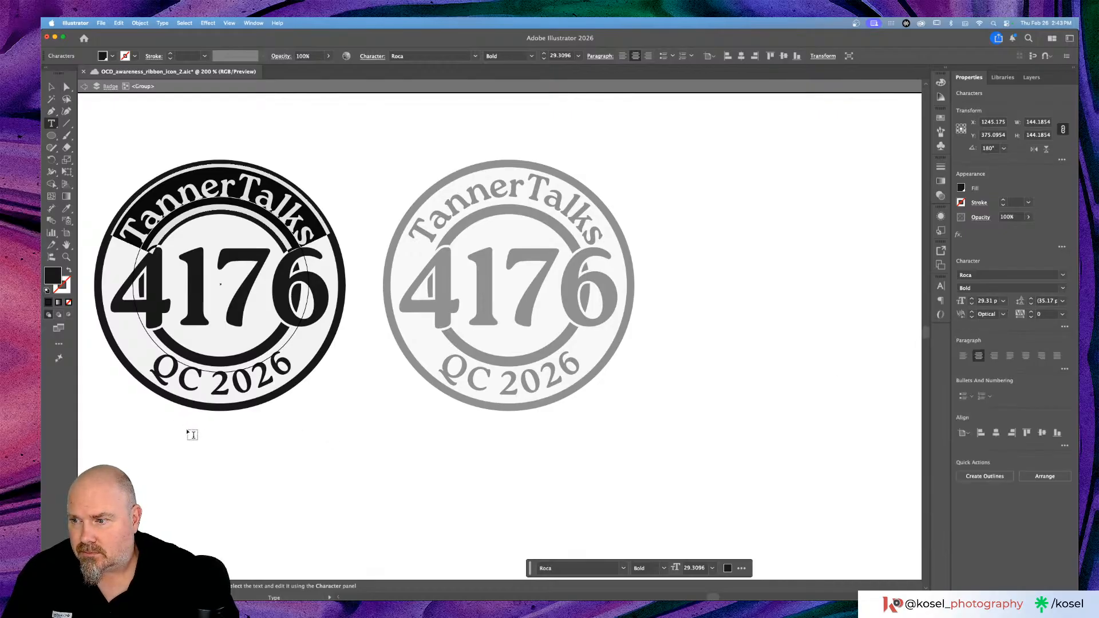
Step: Set the kerning of the curved QC 2026 text in the original badge to Optical and leave the group's isolation
key("super+z")
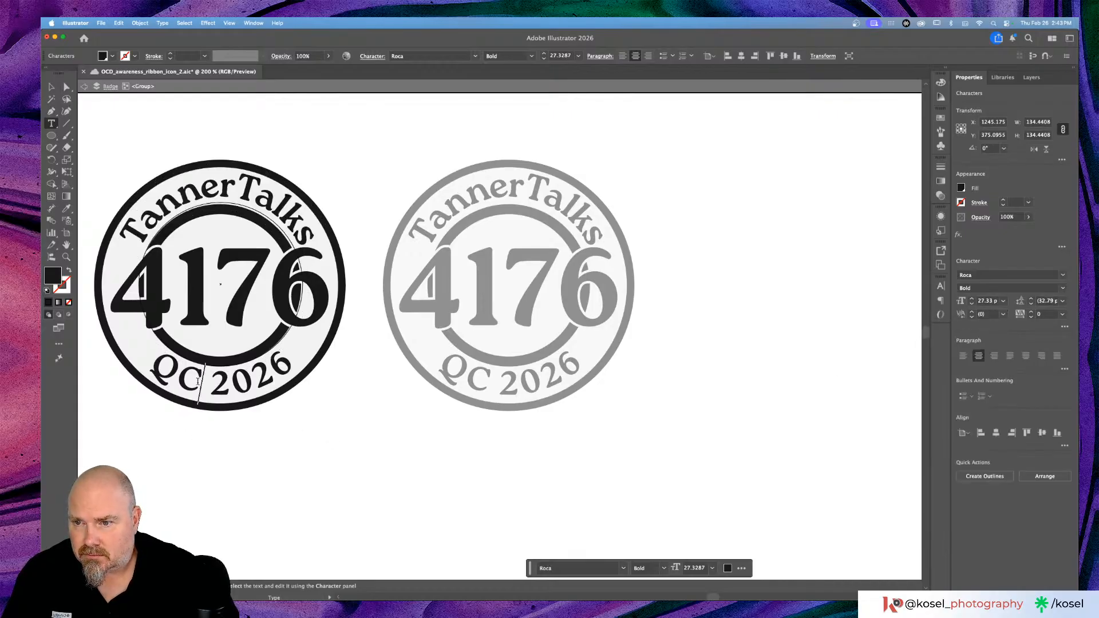
key("super+z")
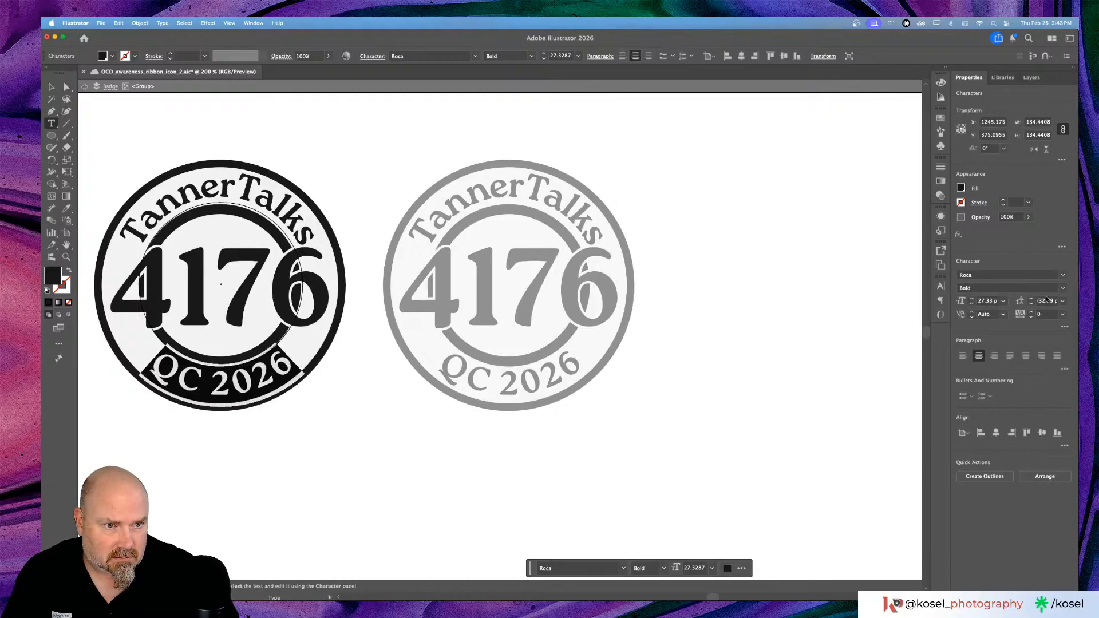
left_click(1002, 314)
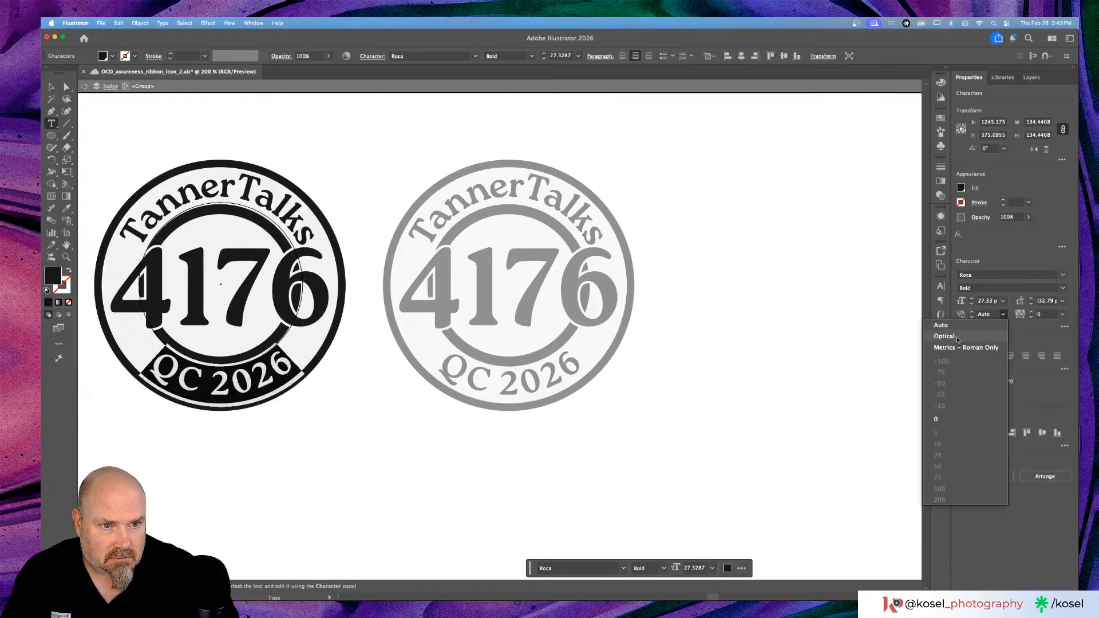
left_click(944, 337)
left_click(51, 87)
left_click(732, 247)
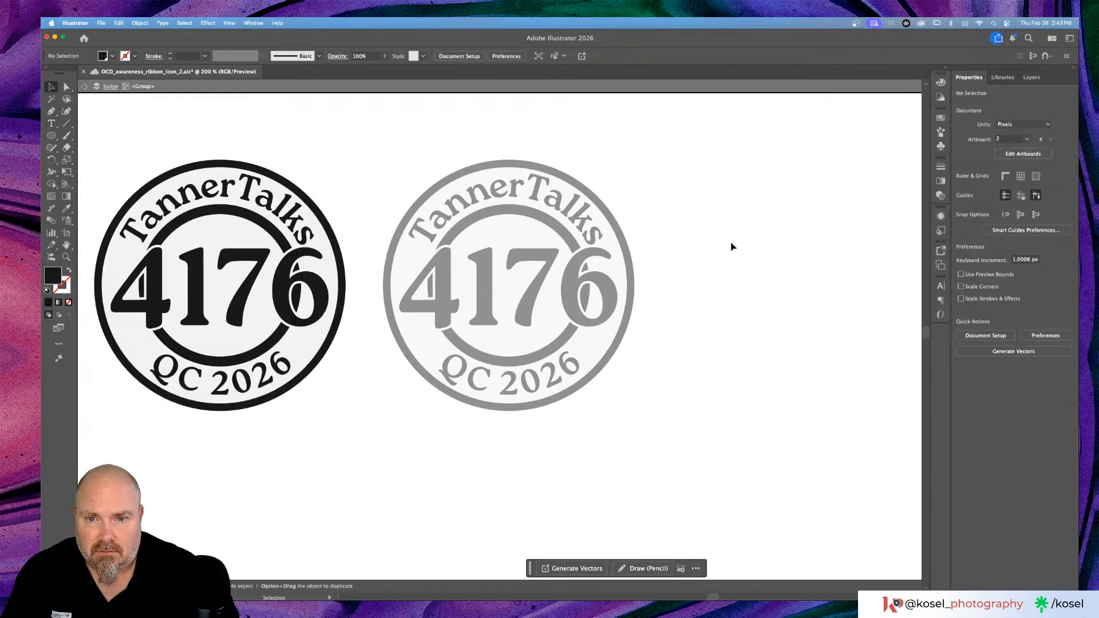
double_click(733, 247)
Step: Compare the two optically kerned badges with each other and with the earlier badge versions at several magnifications
scroll(732, 246, "left", 2)
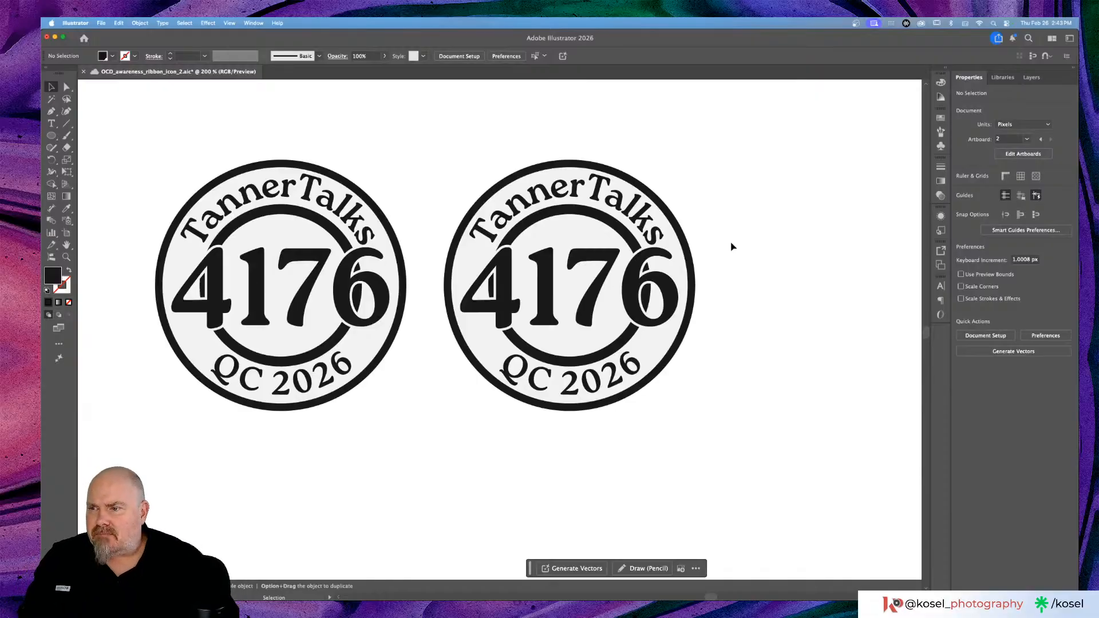
key("a")
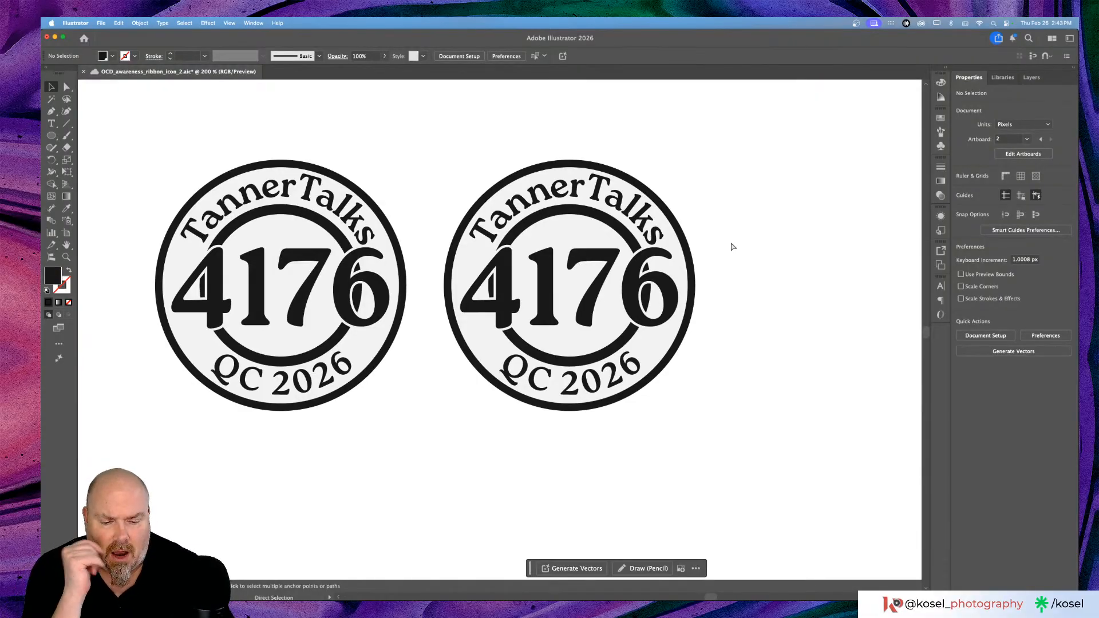
key("super+minus")
key("super+minus")
key("super+minus")
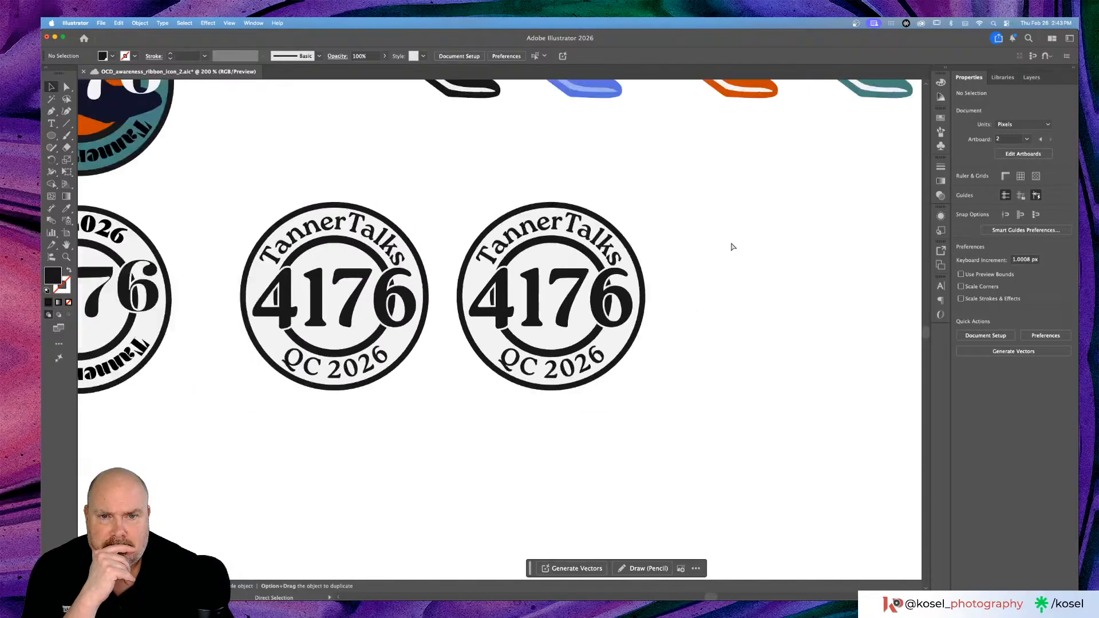
key("super+minus")
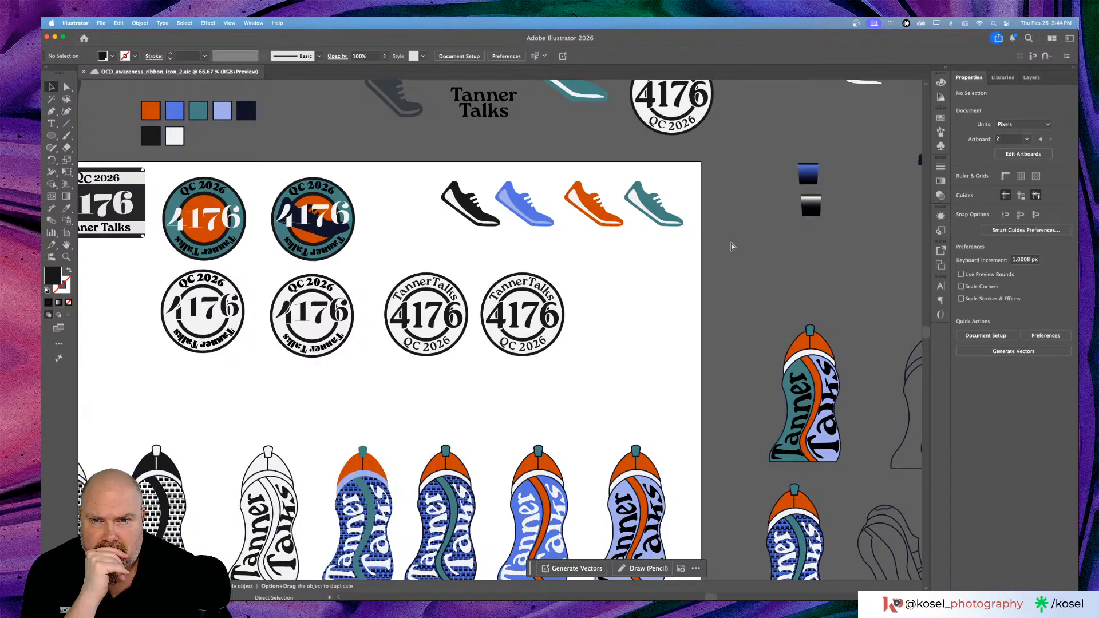
key("super+equal")
key("super+equal")
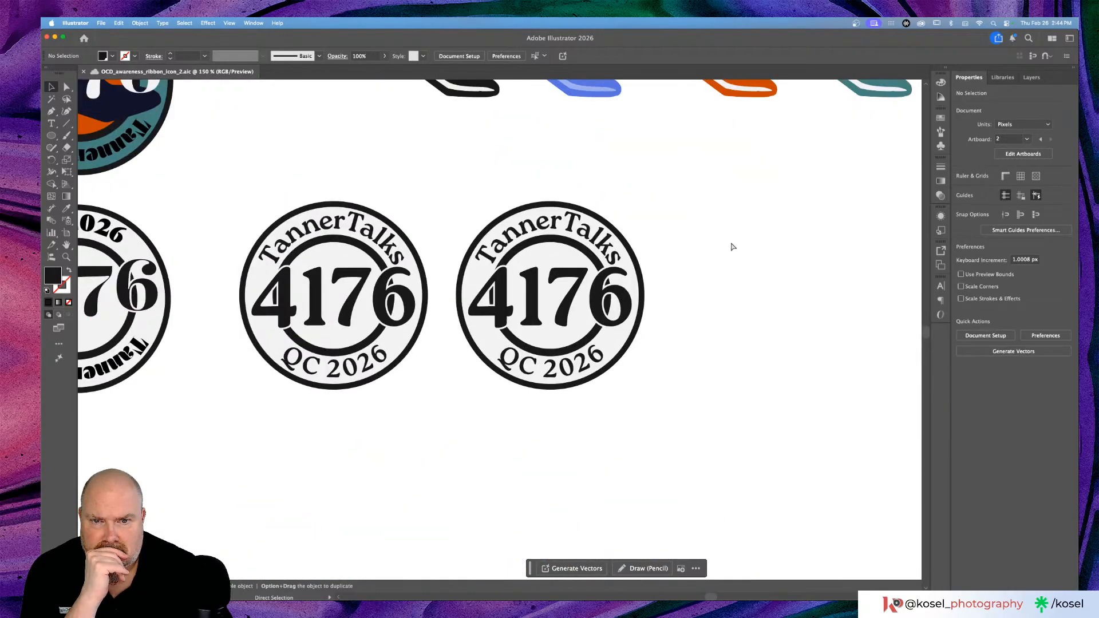
key("v")
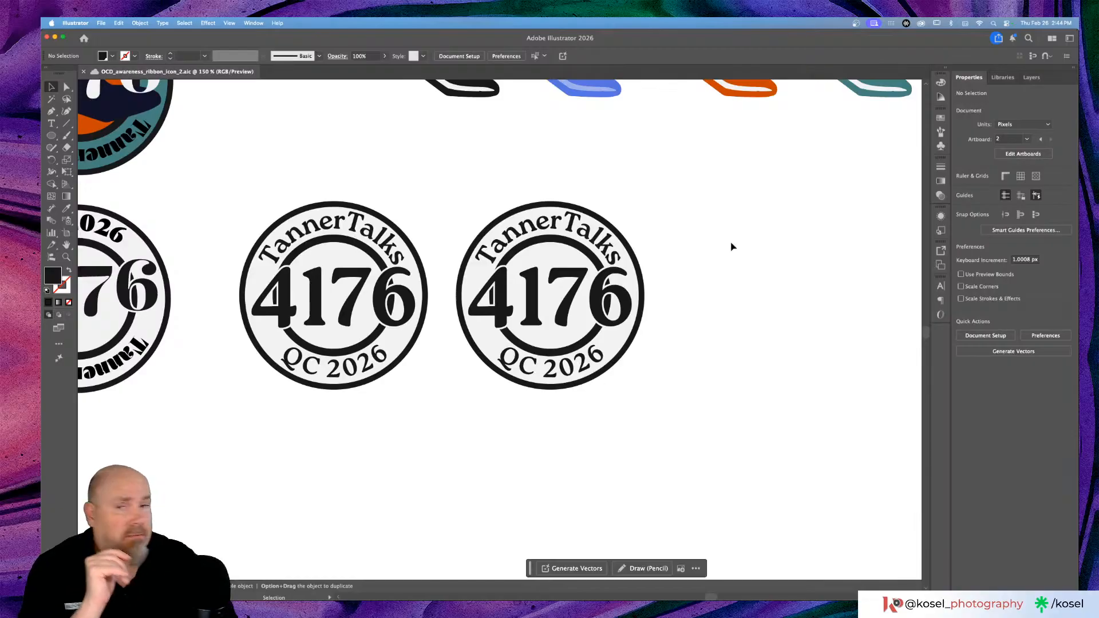
Step: Show the rulers, check the baseline of the 4176 numerals with a horizontal guide, and remove the guide
key("a")
key("super+r")
left_click_drag(506, 85, 572, 331)
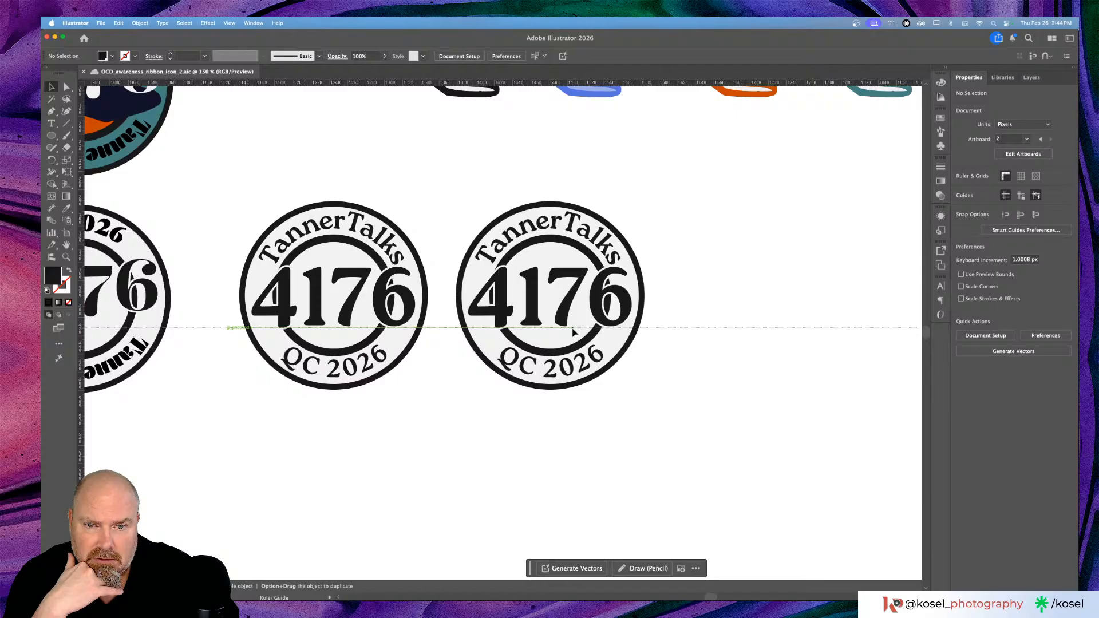
left_click_drag(572, 331, 571, 95)
Step: Examine up close how the 4 and 6 overhang the inner ring above the QC 2026 text in the duplicate badge
scroll(571, 86, "up", 3)
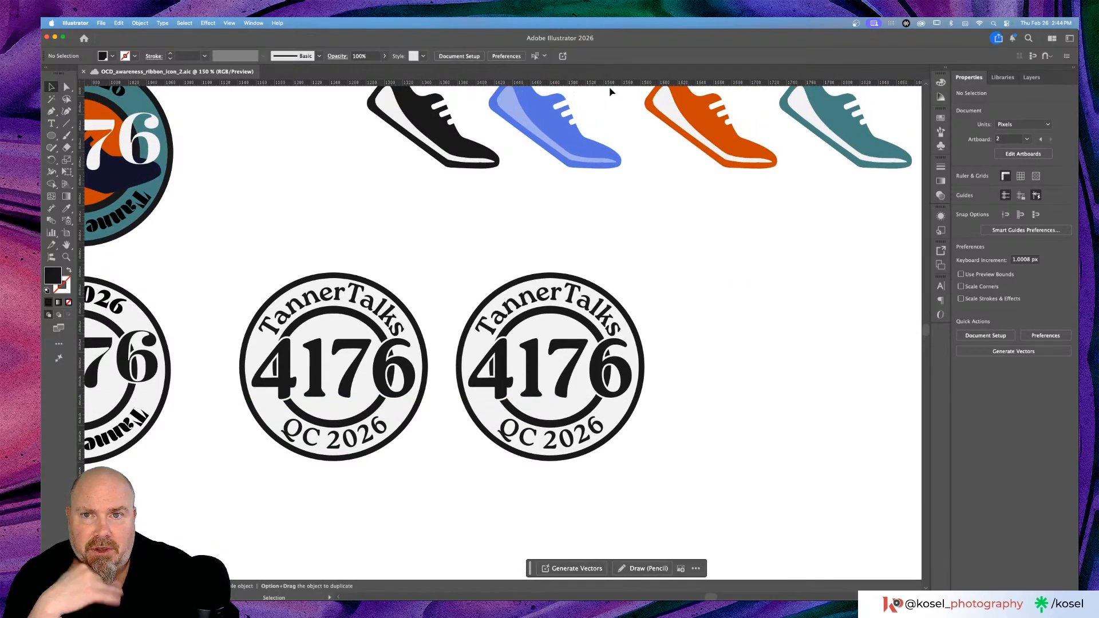
scroll(622, 394, "down", 2)
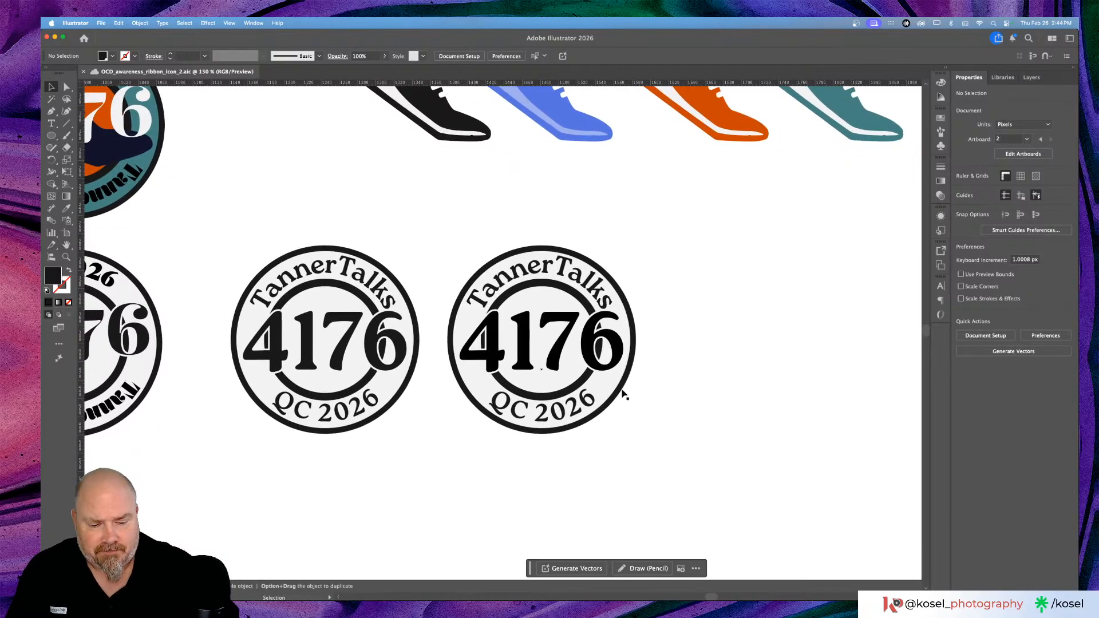
key("super+equal")
key("super+equal")
key("super+equal")
key("super+equal")
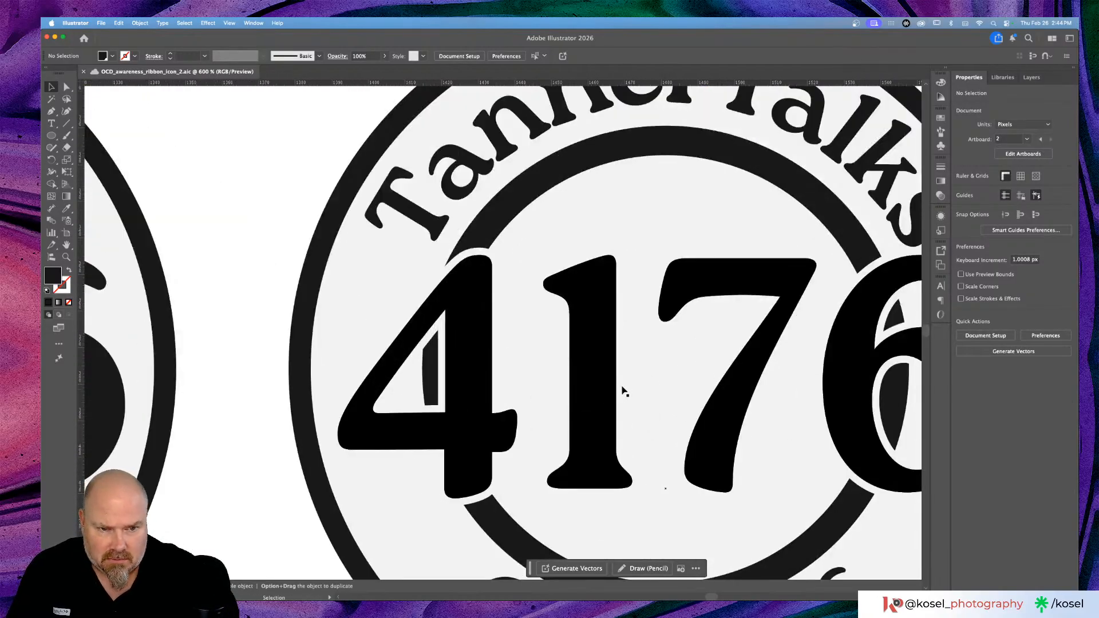
scroll(623, 392, "down", 5)
scroll(623, 388, "down", 3)
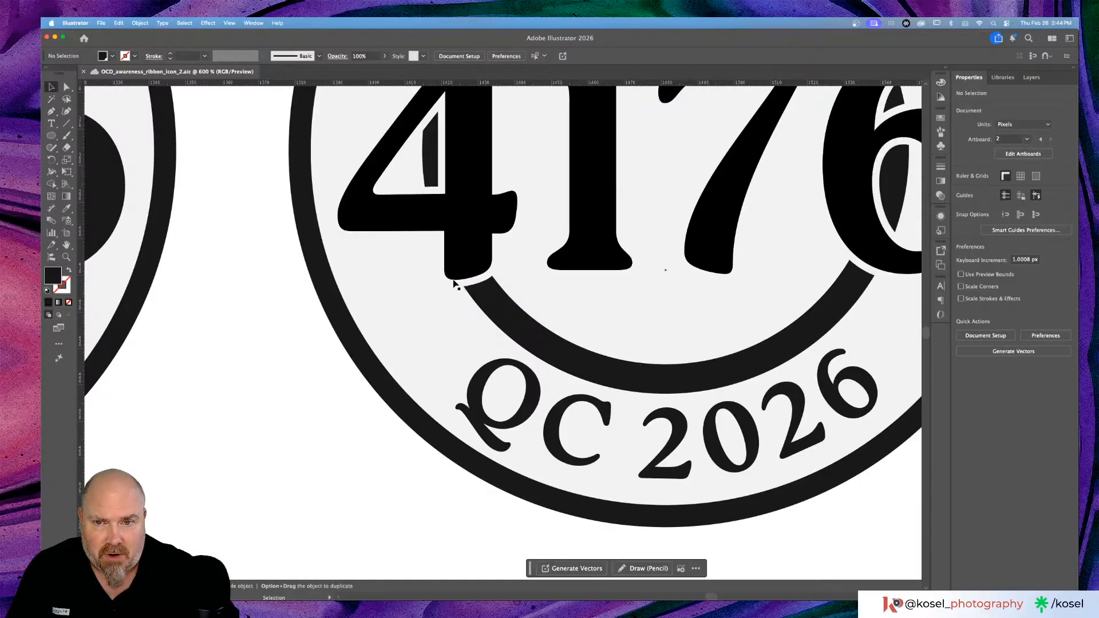
scroll(454, 285, "right", 2)
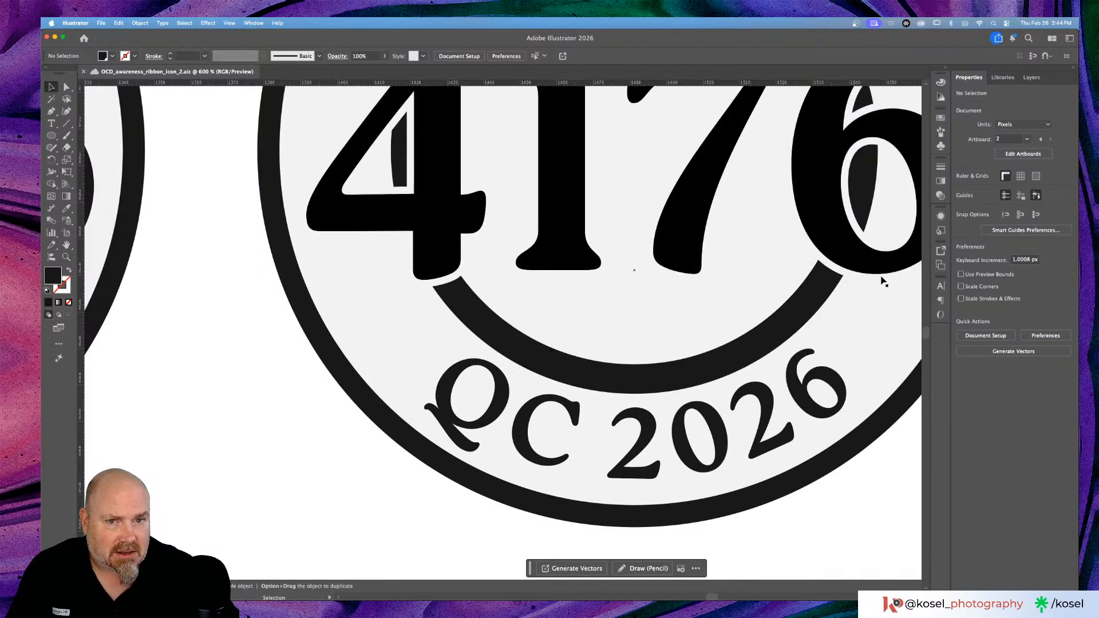
scroll(882, 281, "right", 8)
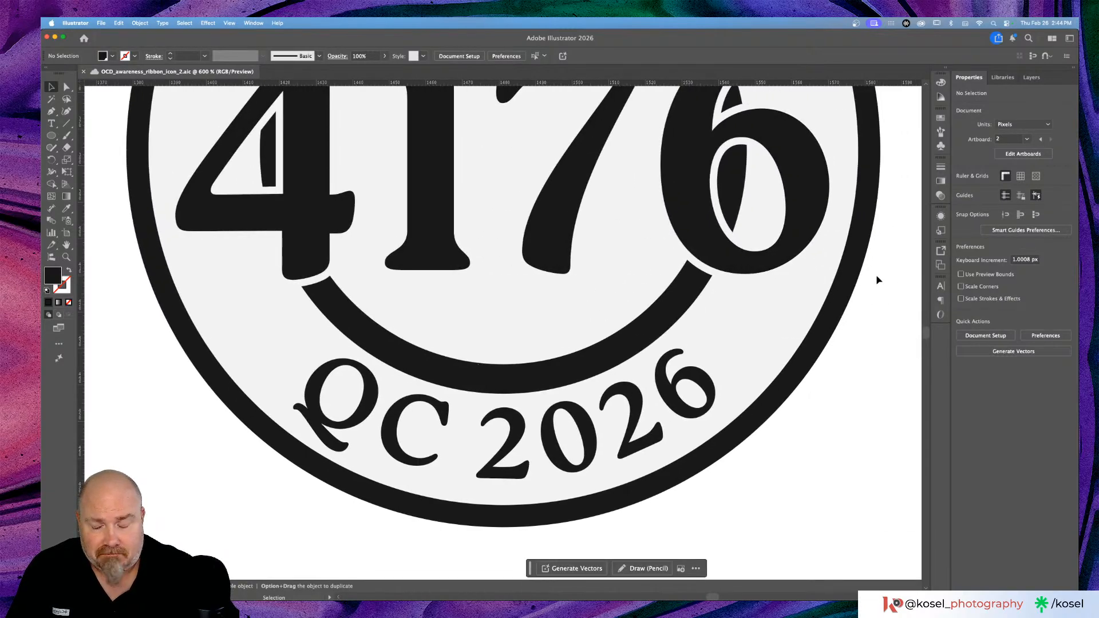
key("a")
key("super+minus")
key("super+minus")
key("super+minus")
key("super+minus")
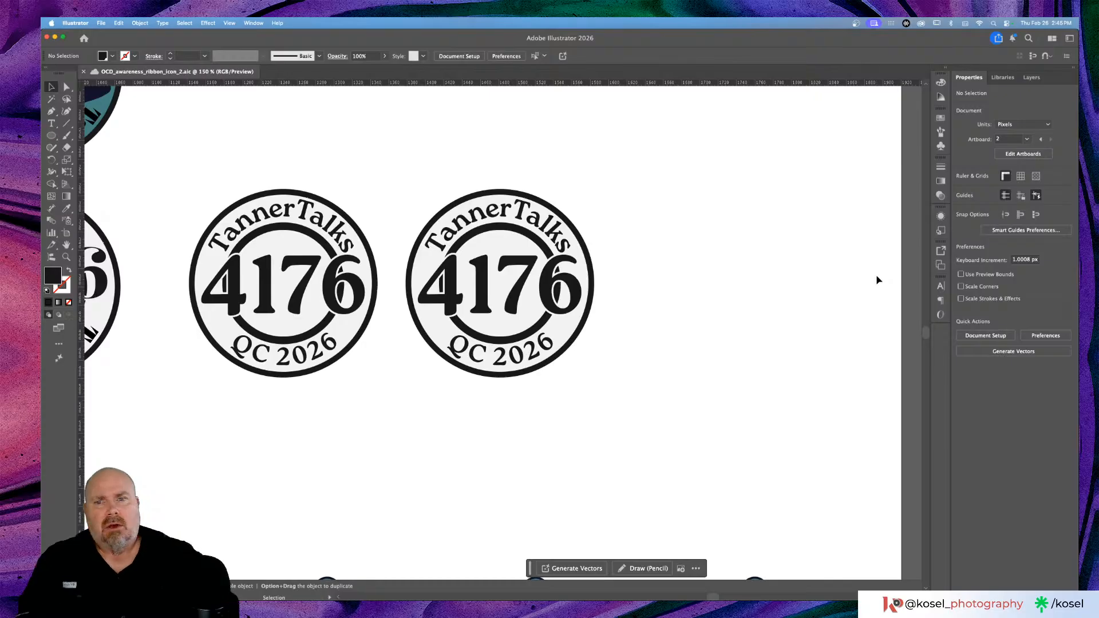
Step: Set the tracking of the QC 2026 text in the duplicate badge to -8 and leave the group's isolation
left_click(508, 362)
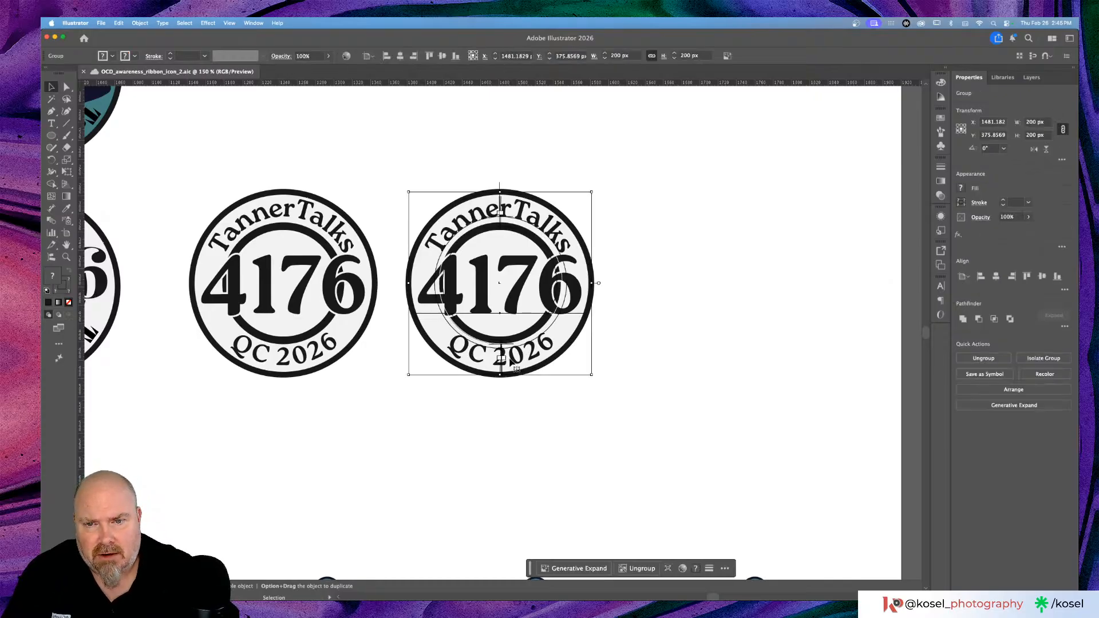
double_click(514, 361)
double_click(513, 362)
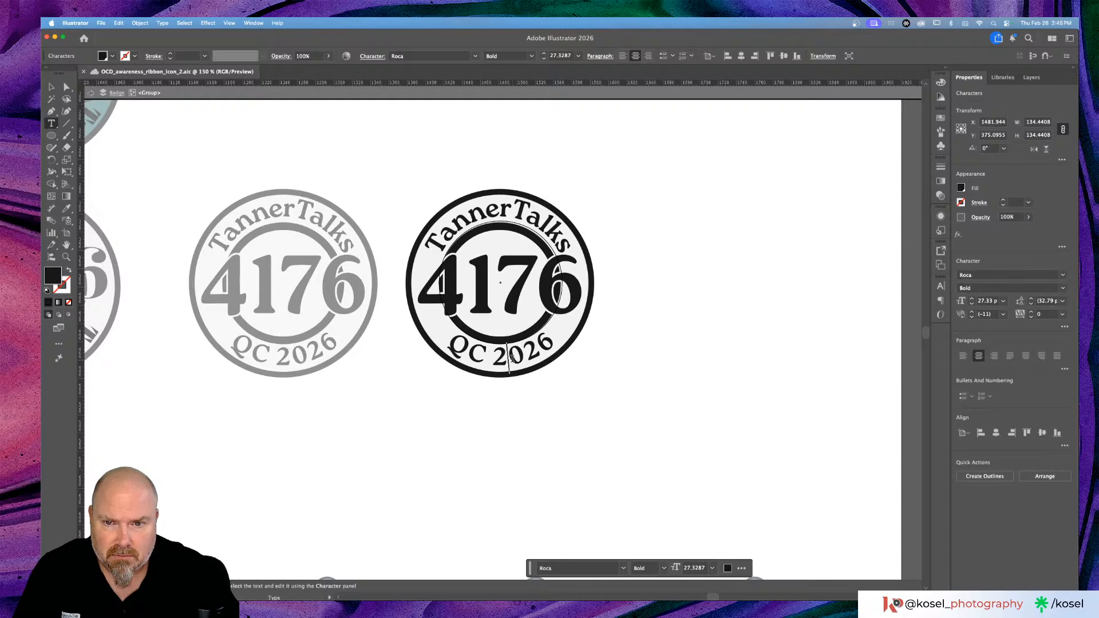
key("super+a")
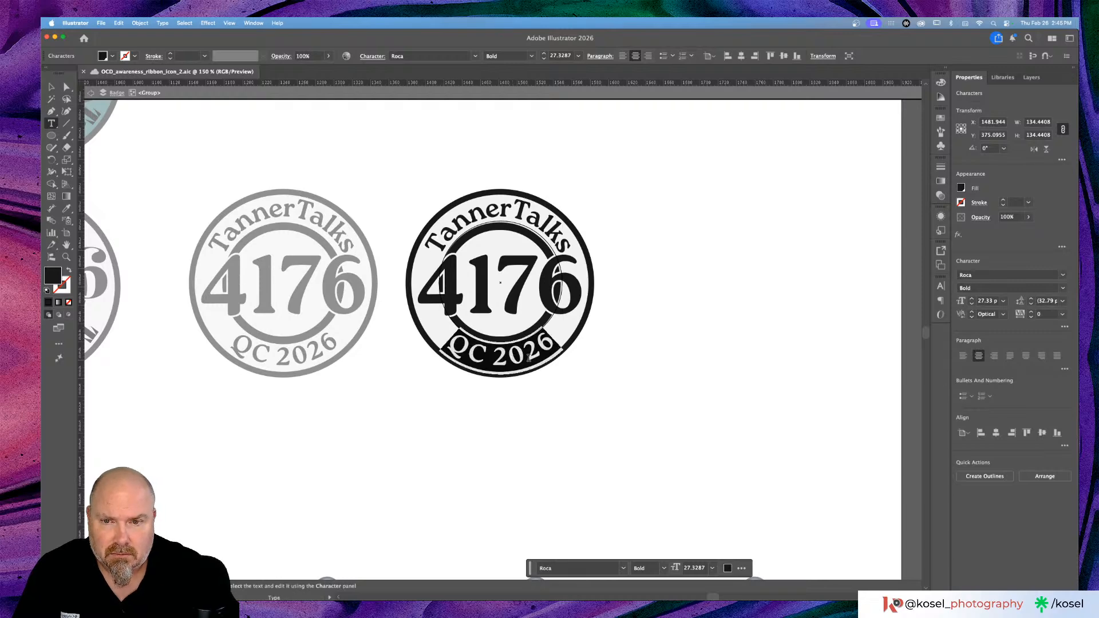
left_click(1031, 318)
left_click(1032, 318)
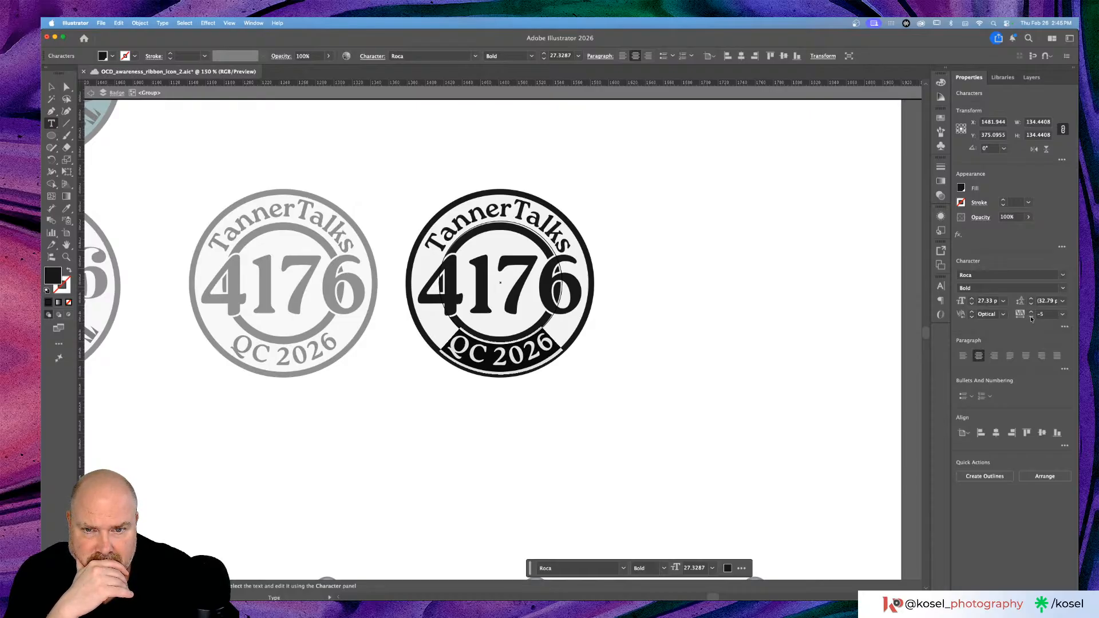
left_click(1031, 318)
left_click(1031, 318)
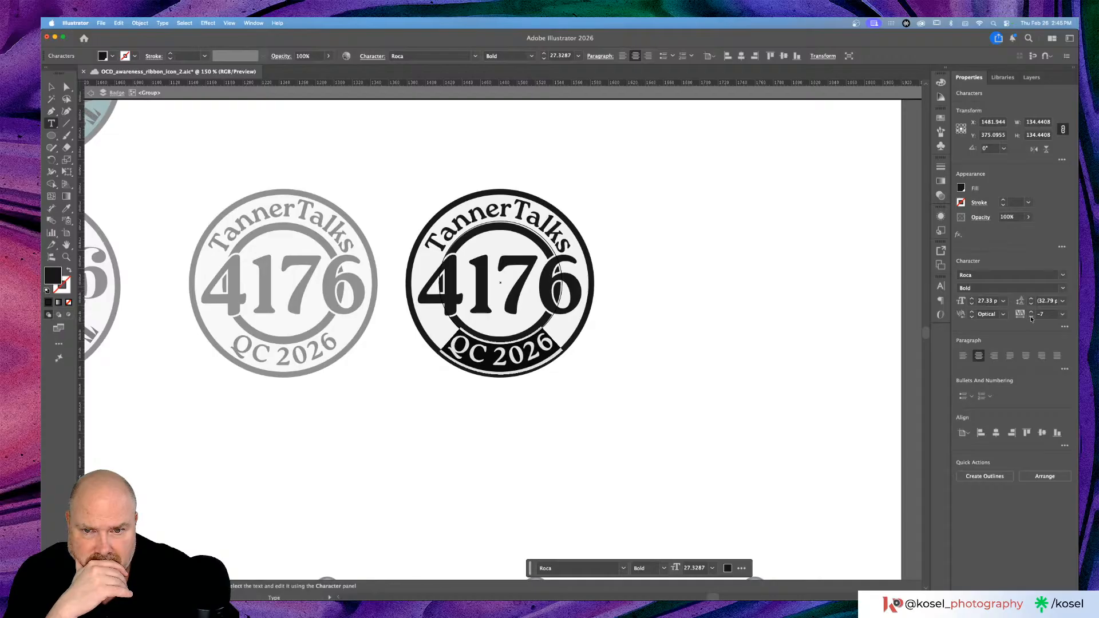
left_click(1031, 318)
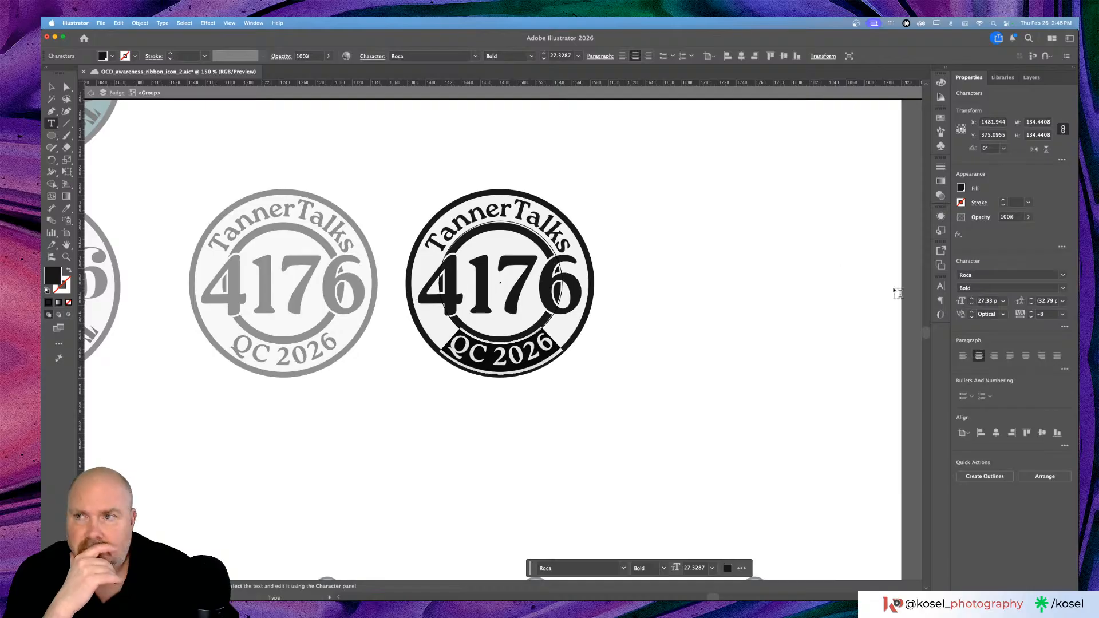
left_click(51, 87)
left_click(51, 87)
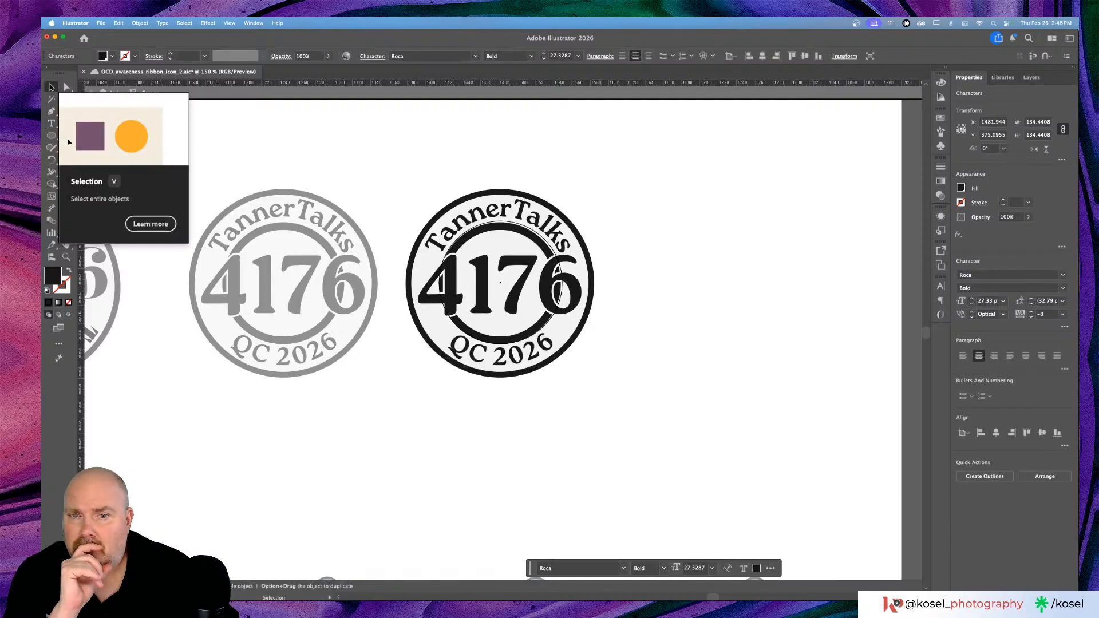
left_click(599, 146)
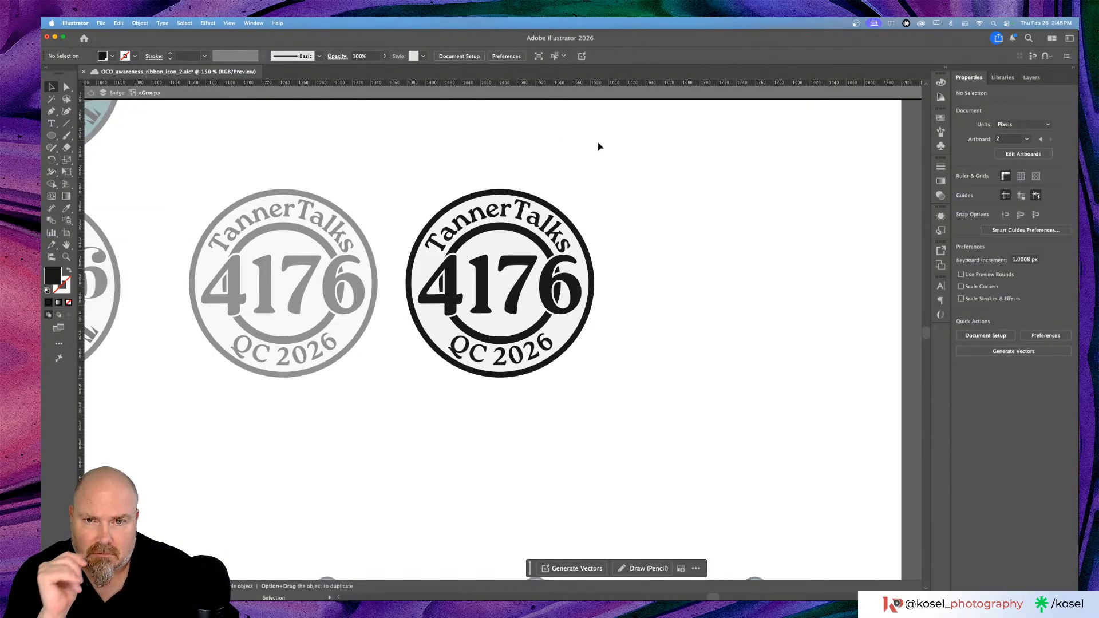
double_click(599, 146)
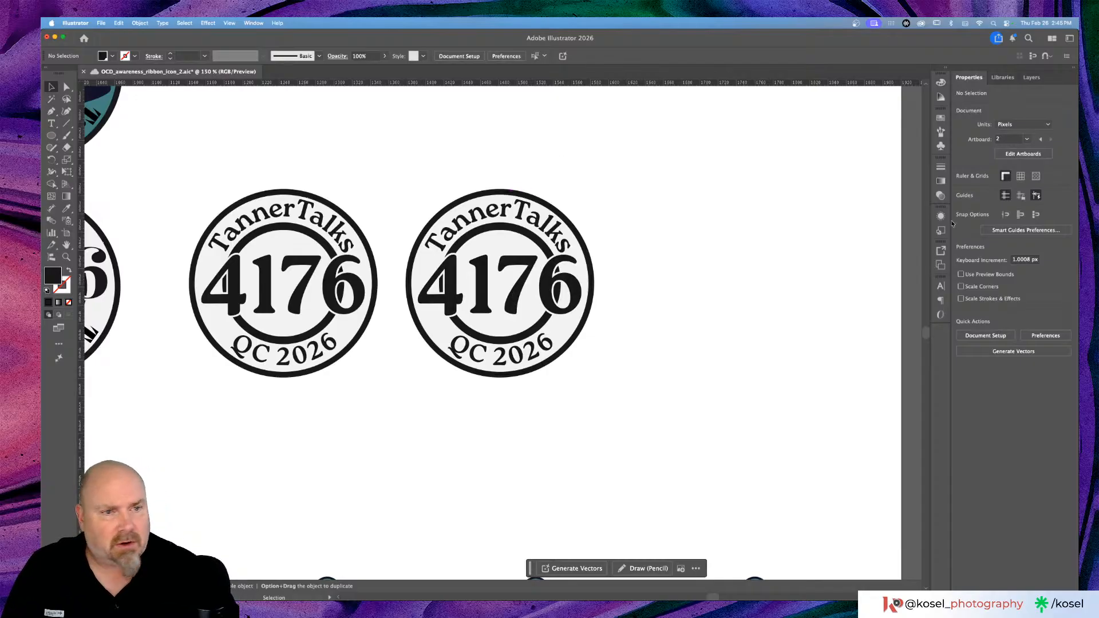
Step: Set the tracking of the QC 2026 text in the original badge to -8
left_click(295, 362)
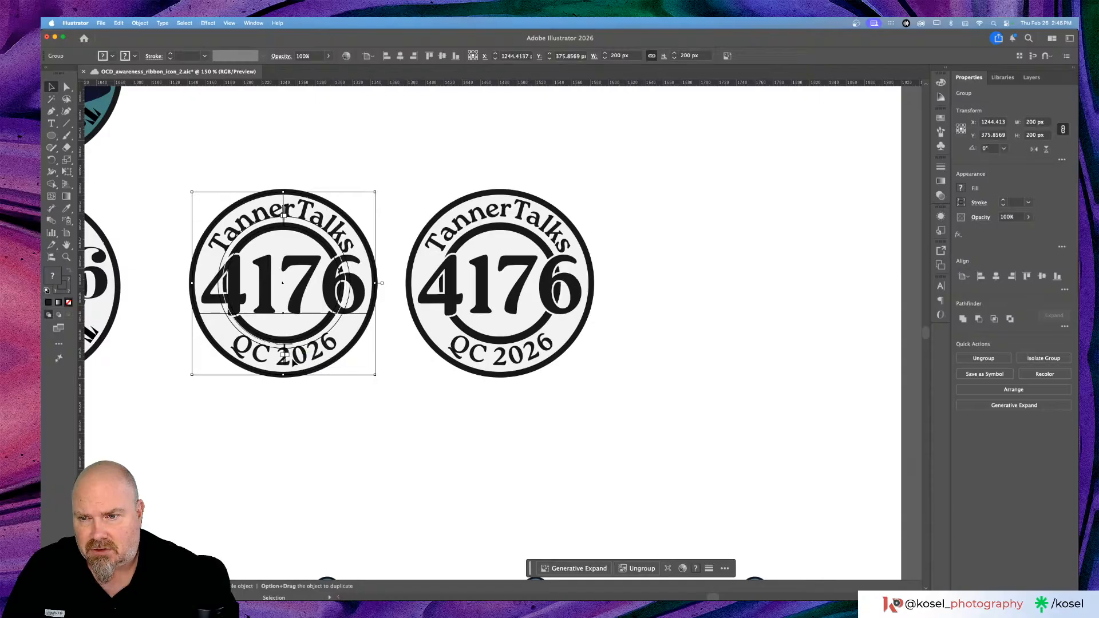
double_click(294, 361)
double_click(295, 362)
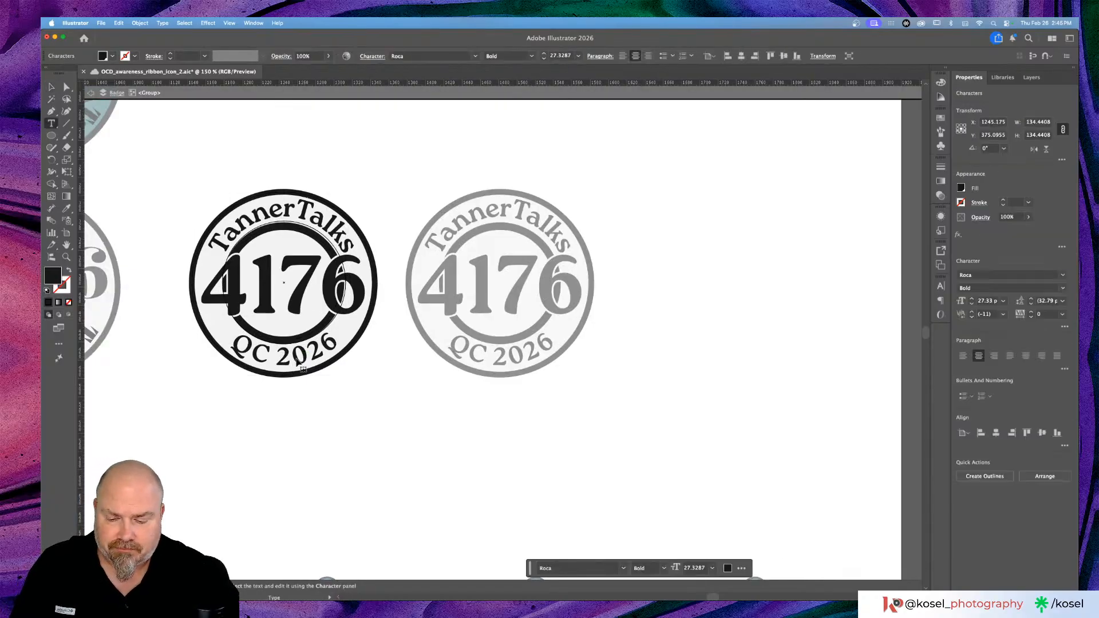
left_click_drag(227, 332, 360, 350)
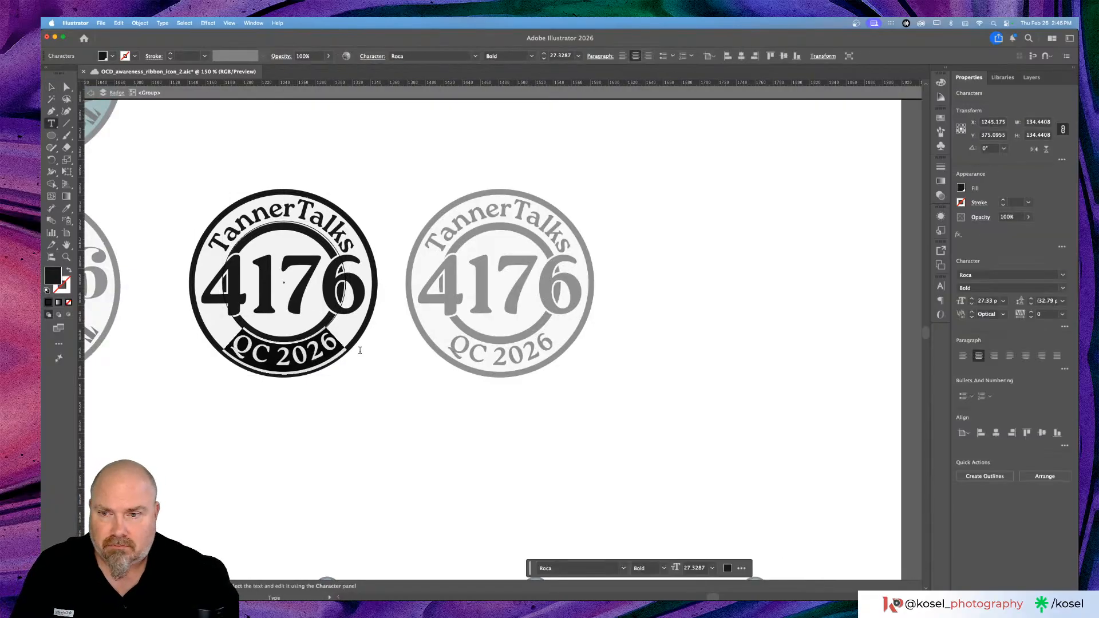
left_click(1031, 317)
left_click(1031, 316)
left_click(1031, 317)
left_click(1031, 316)
left_click(1031, 317)
left_click(1031, 317)
left_click(1031, 316)
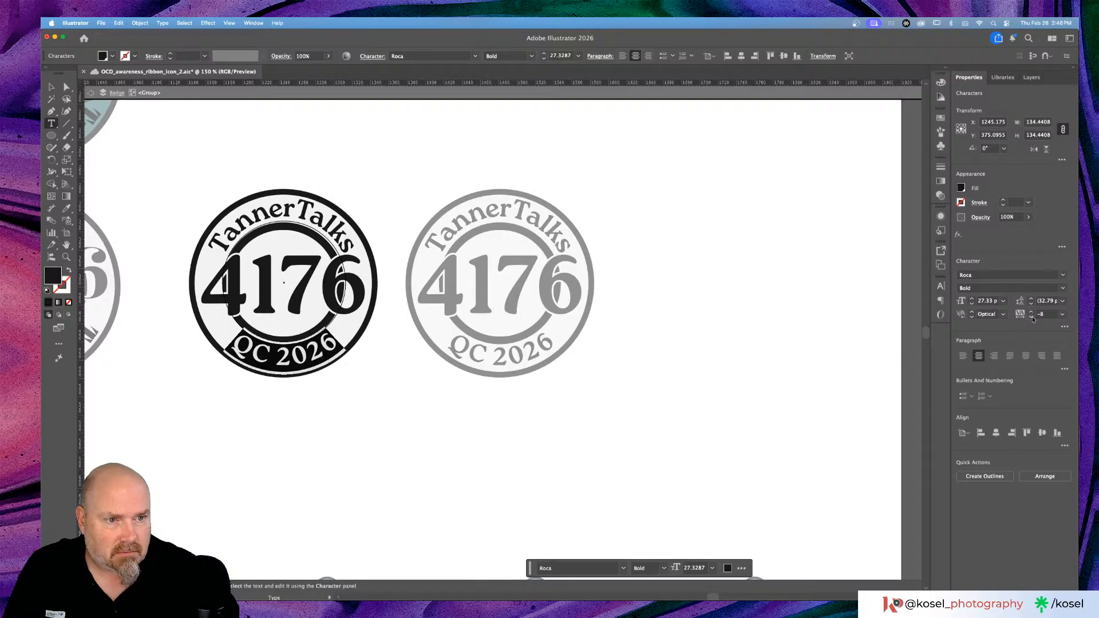
Step: Deselect the QC 2026 text and leave the original badge's group isolation
left_click(51, 86)
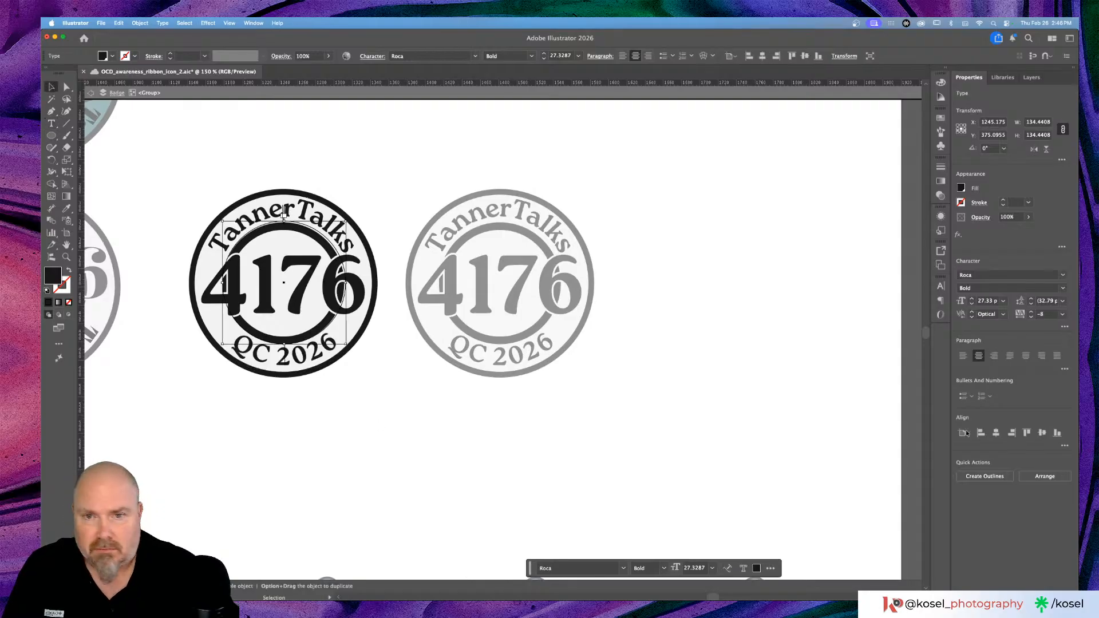
left_click(841, 417)
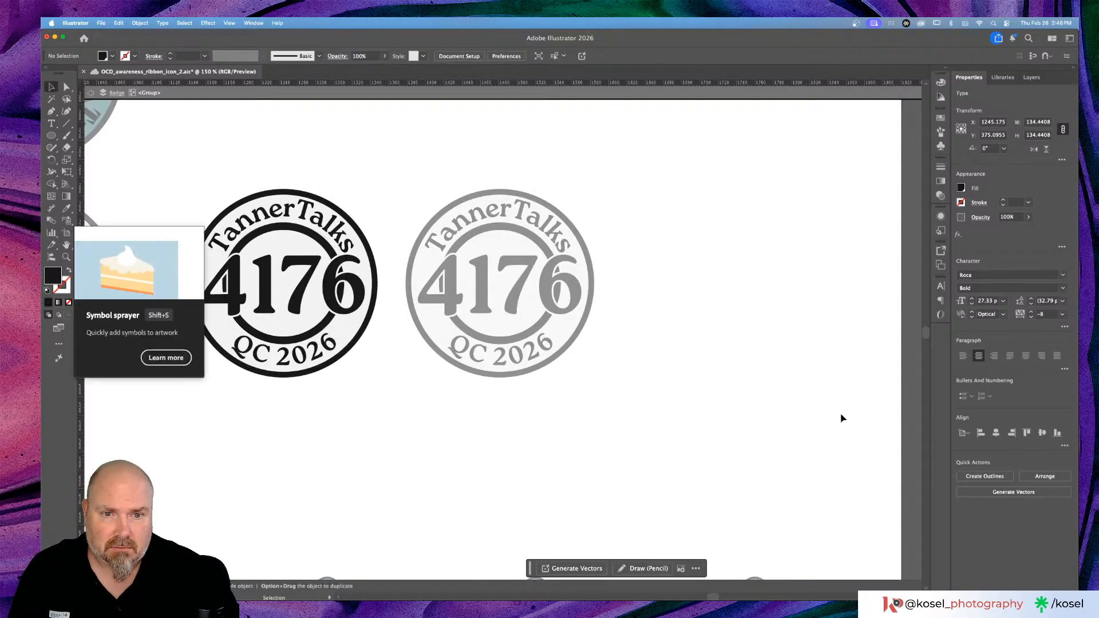
double_click(780, 411)
scroll(779, 407, "left", 5)
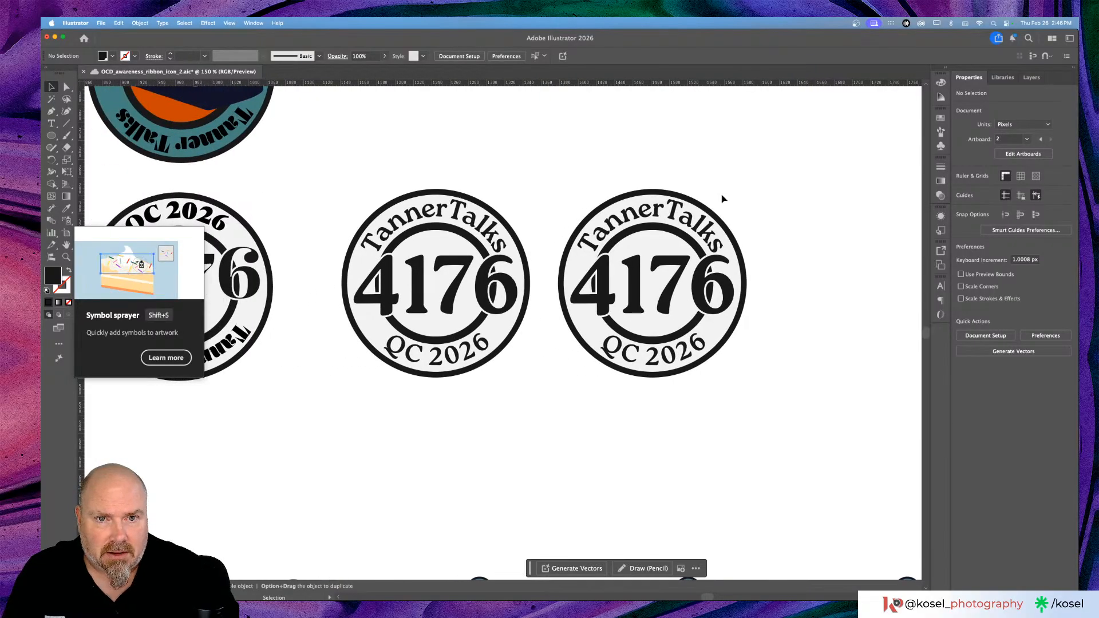
Step: Isolate the duplicate badge's group and fill its outer circle with the black swatch
left_click(715, 218)
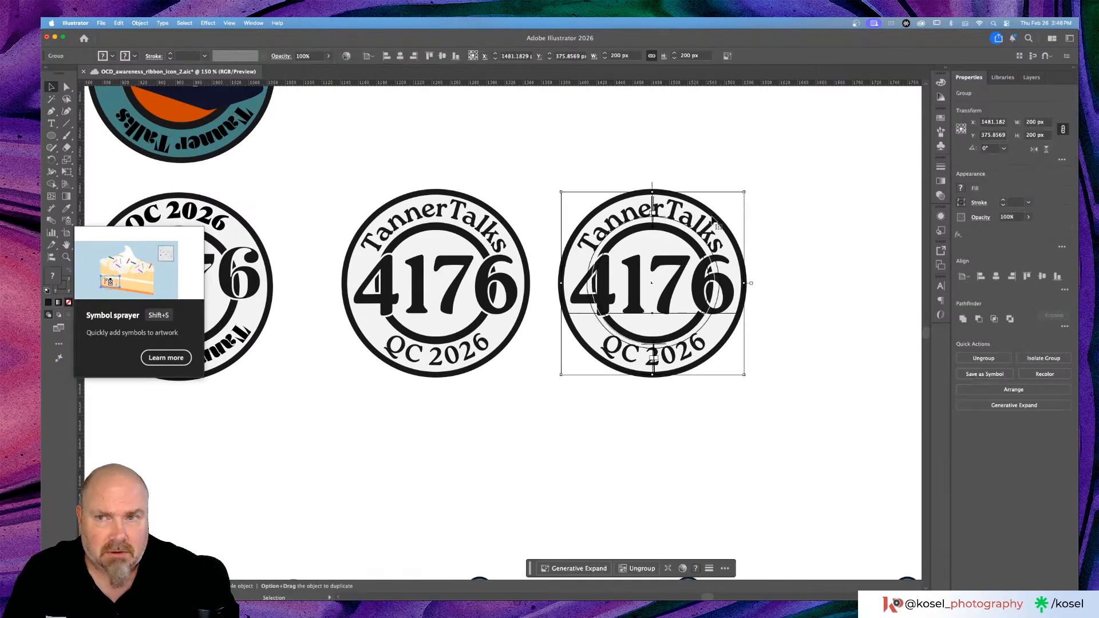
double_click(716, 222)
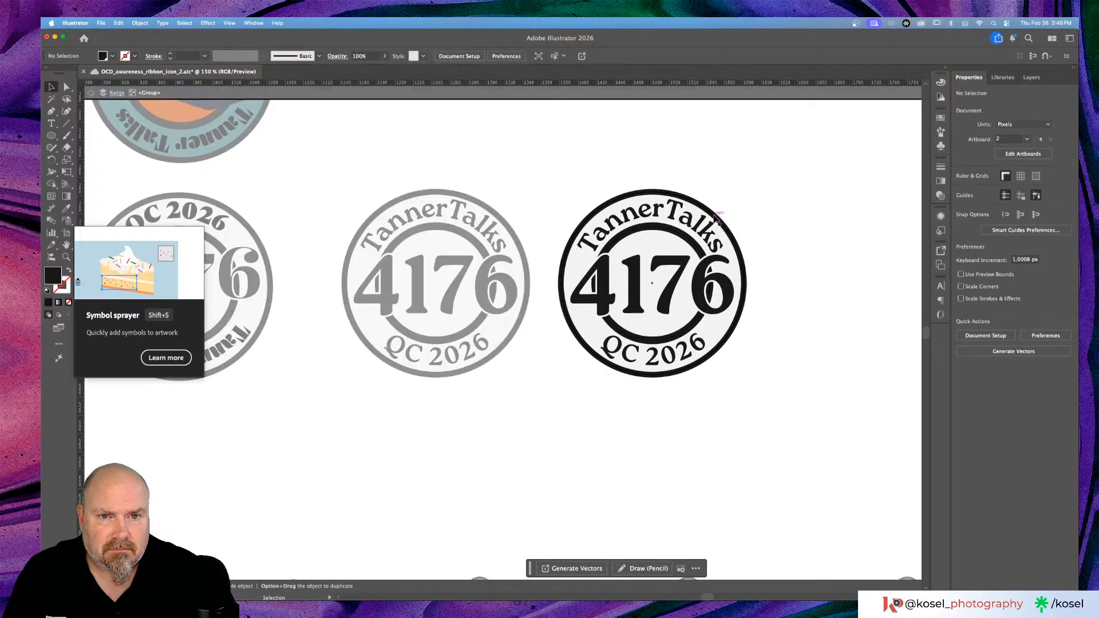
left_click(715, 220)
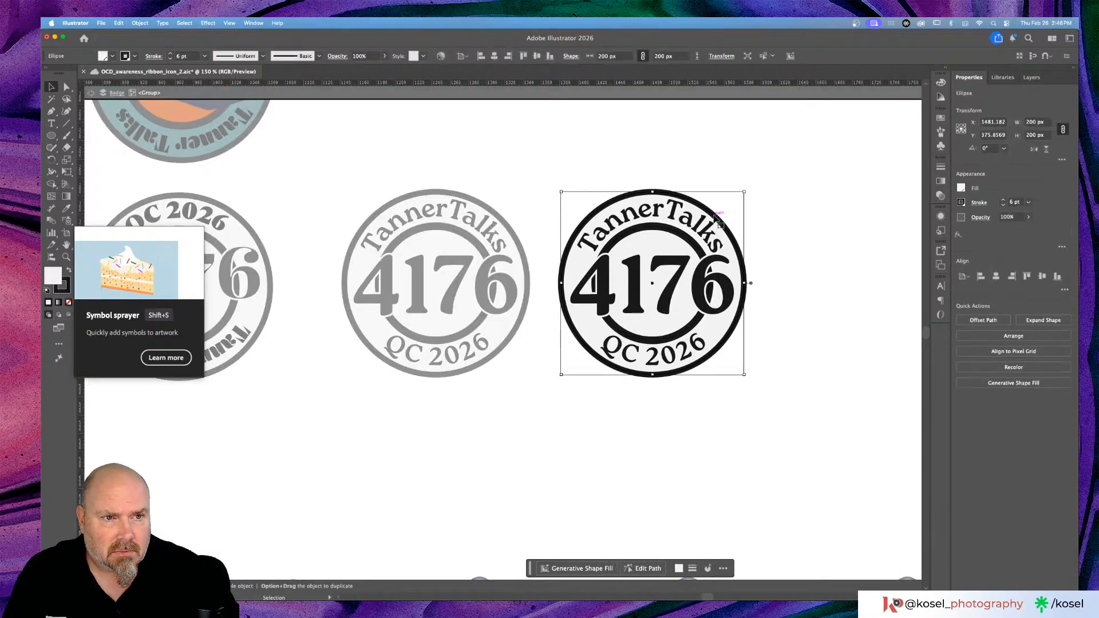
left_click(961, 189)
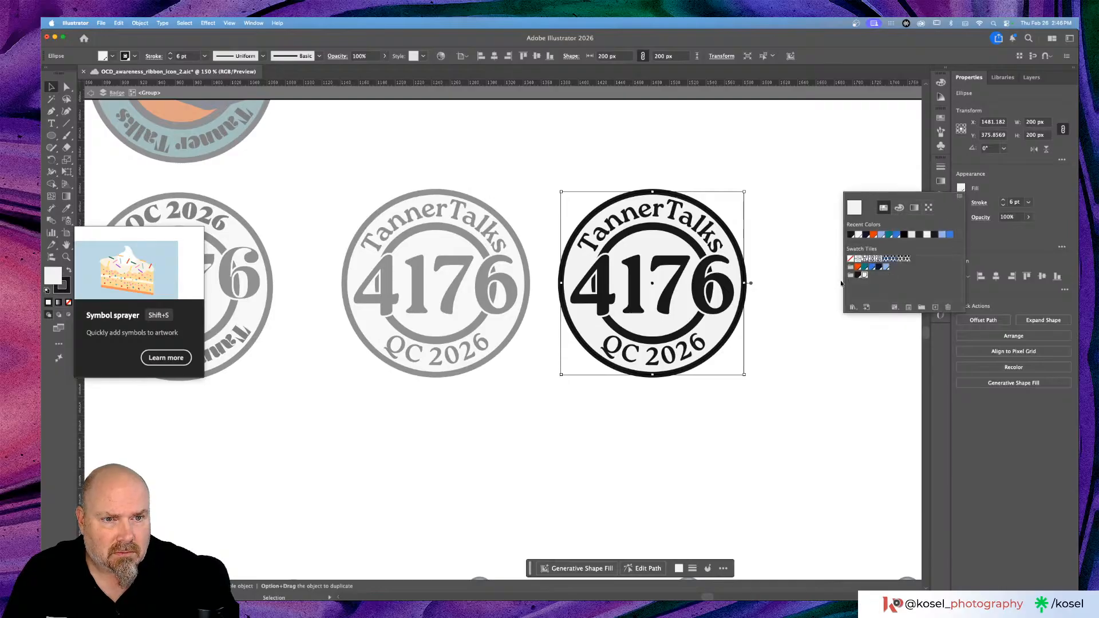
left_click(858, 275)
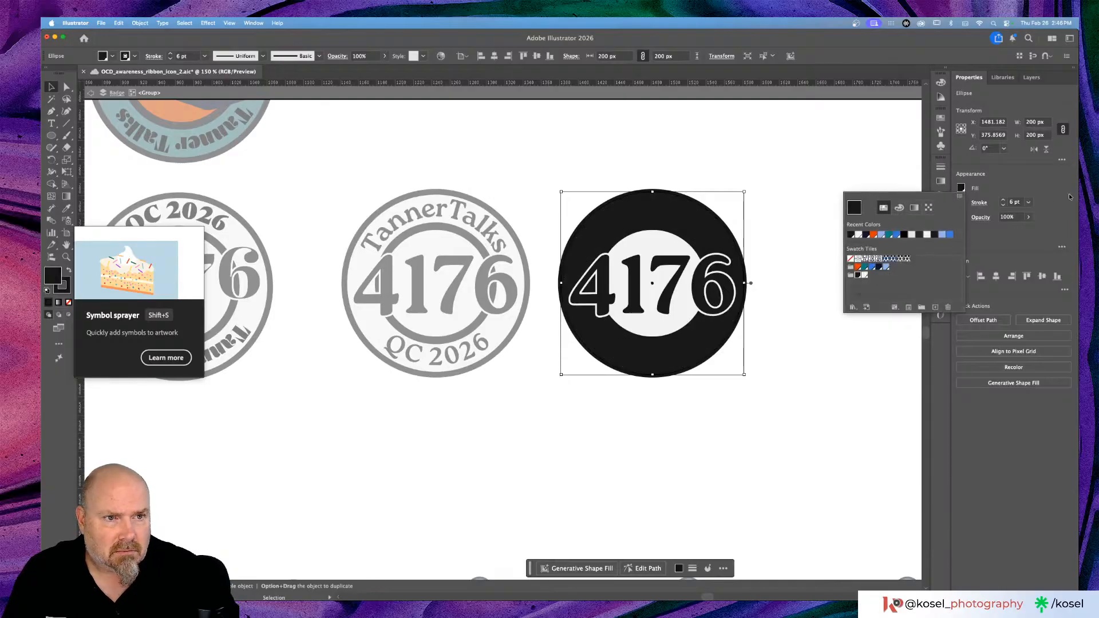
Step: Change the stroke colour of the duplicate badge's outer circle to the off-white swatch
left_click(1018, 175)
left_click(961, 203)
left_click(962, 204)
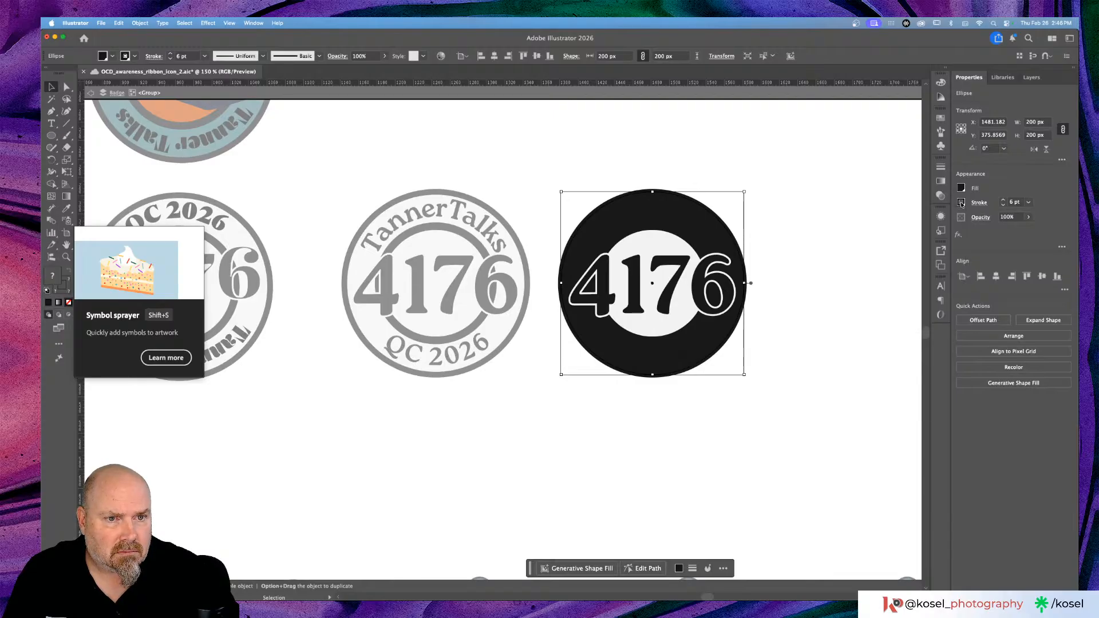
left_click(961, 203)
left_click(864, 291)
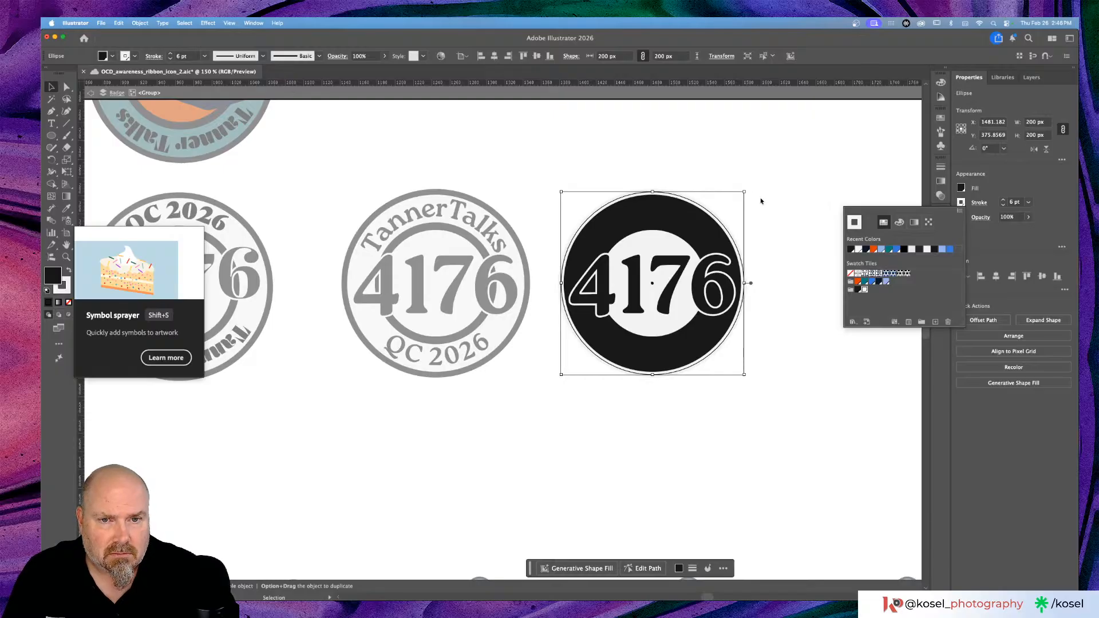
Step: Fill the curved TannerTalks text in the duplicate badge with the off-white swatch
left_click(701, 241)
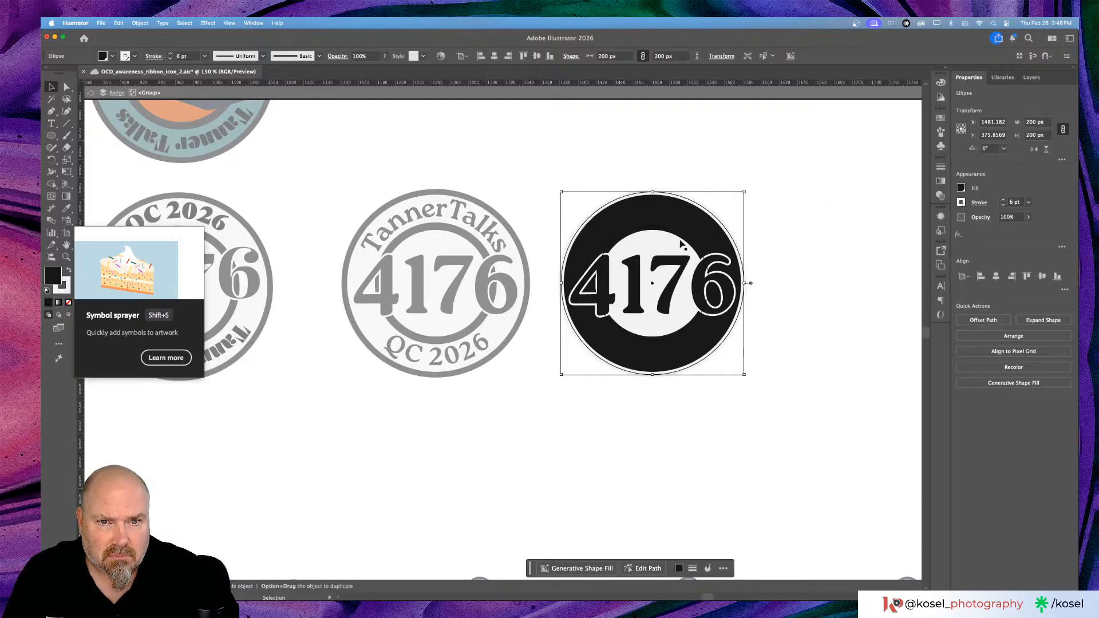
left_click(685, 238)
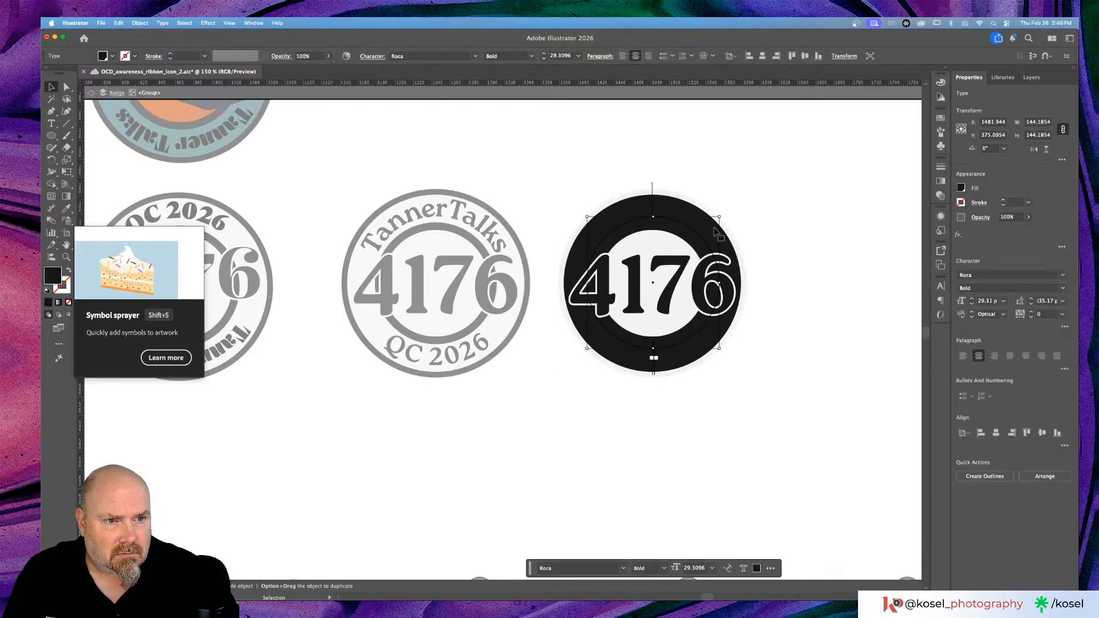
left_click(959, 189)
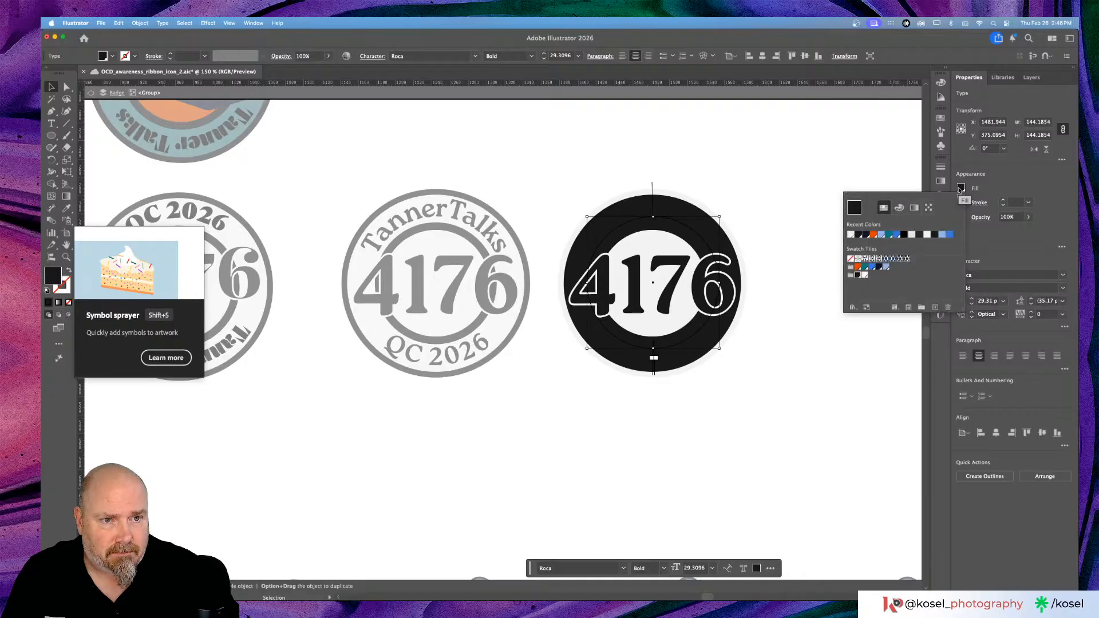
left_click(864, 275)
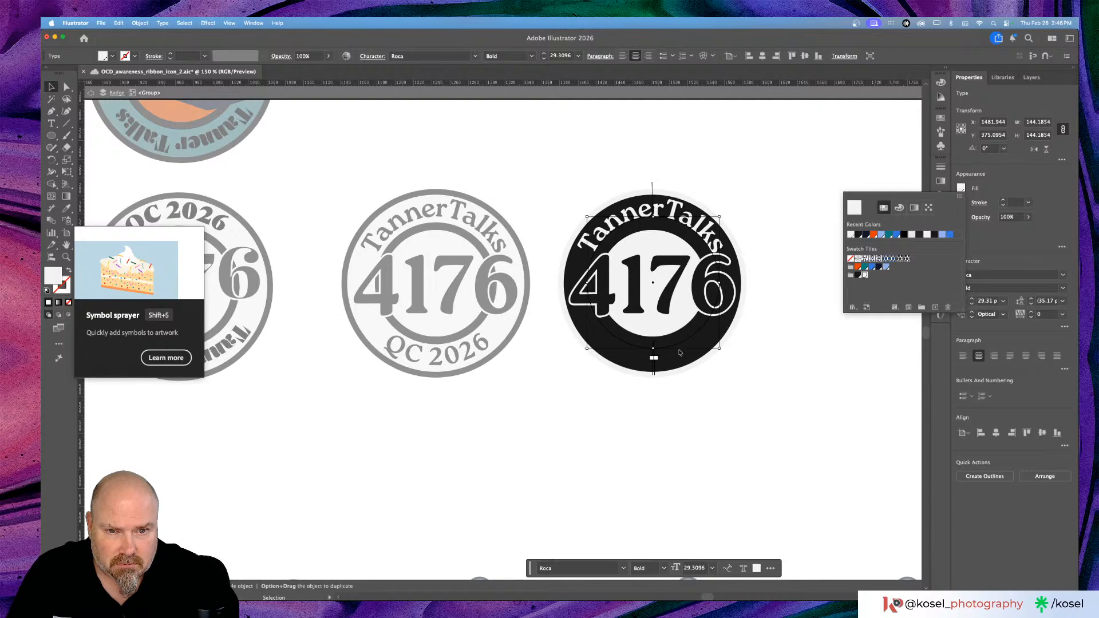
key("Escape")
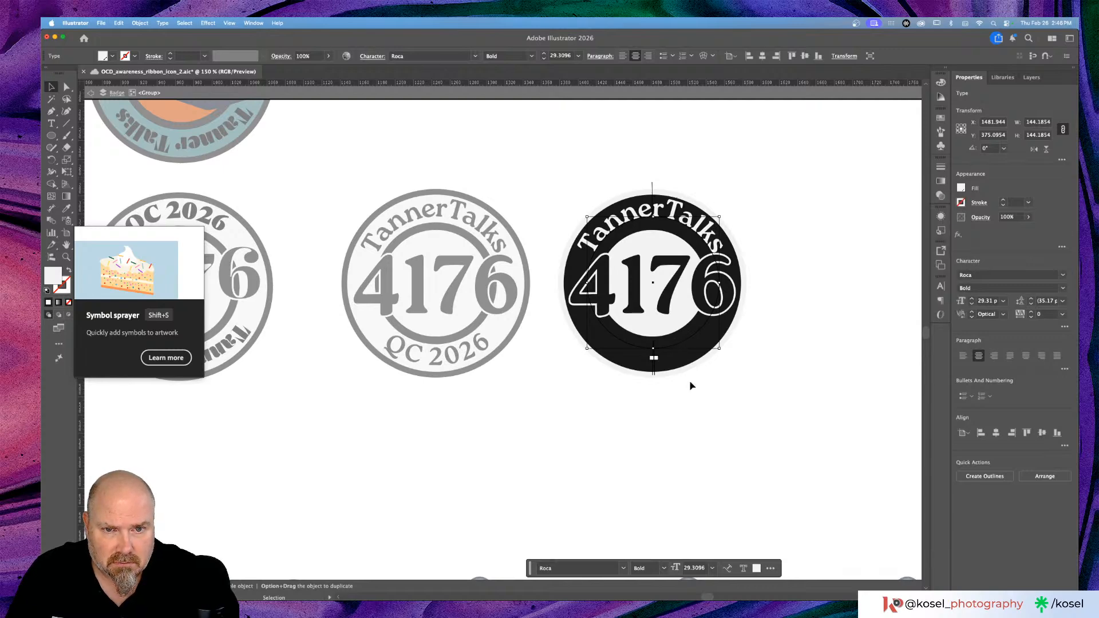
Step: Fill the curved QC 2026 text in the duplicate badge with the off-white swatch
left_click(691, 386)
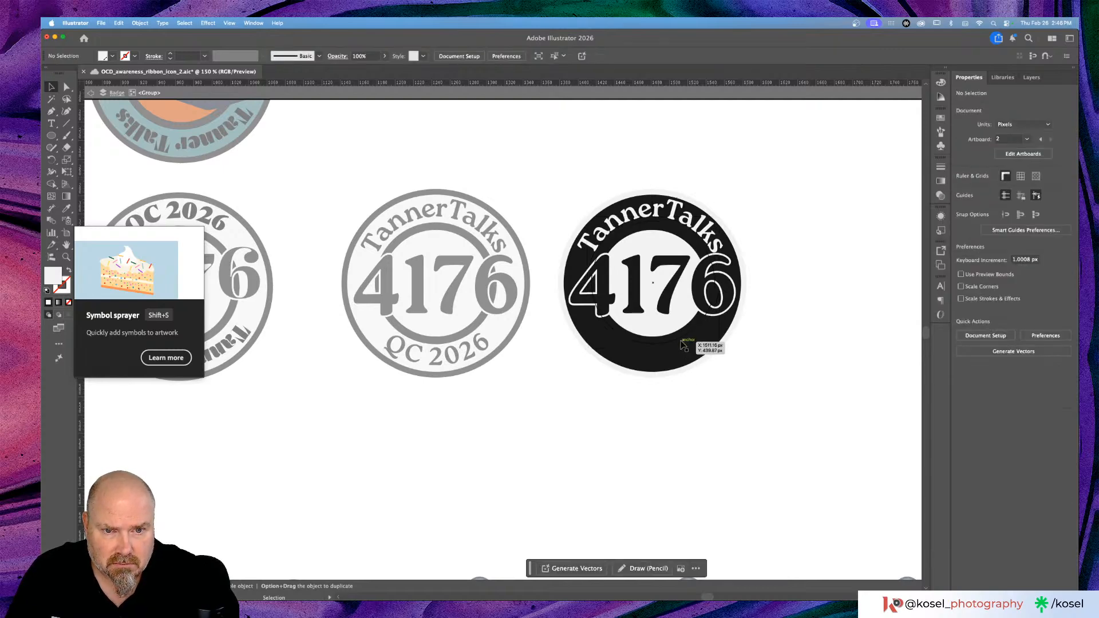
left_click(677, 352)
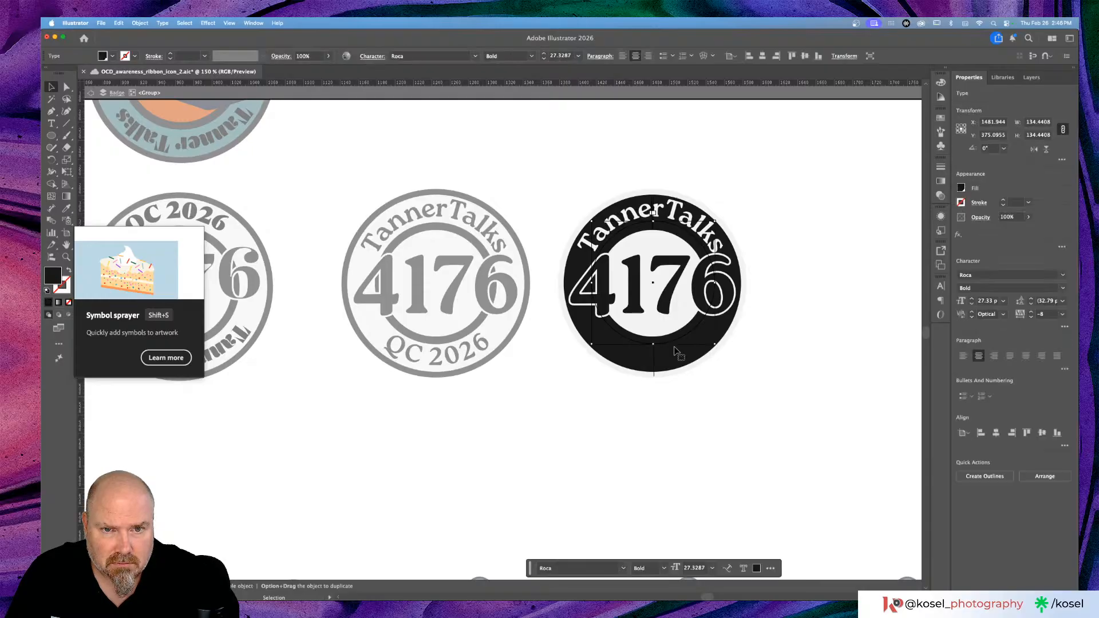
left_click(961, 188)
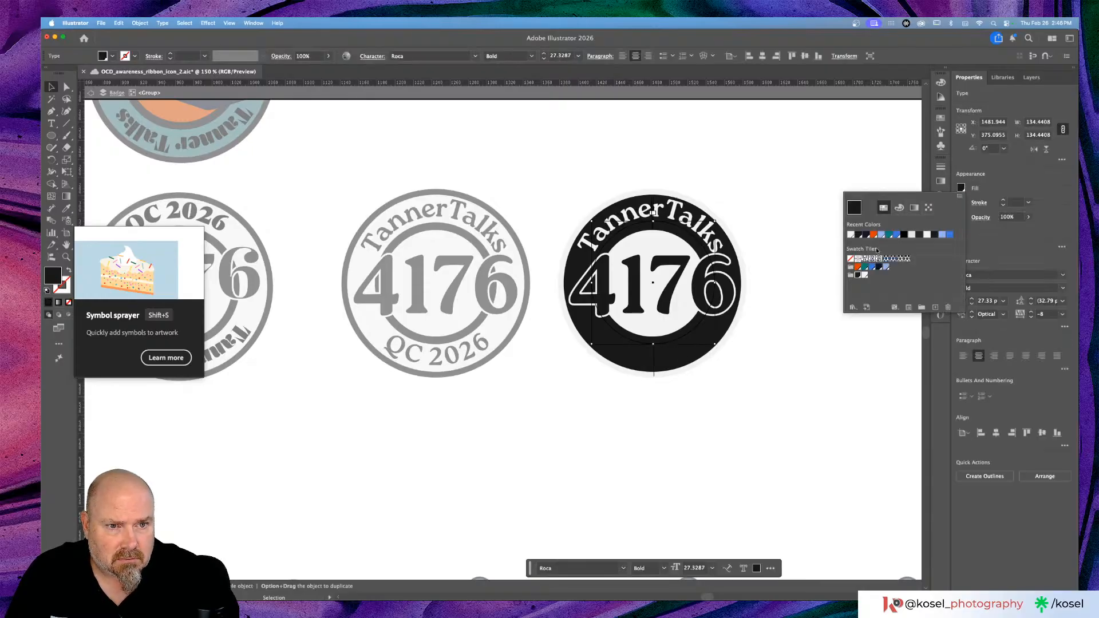
left_click(862, 275)
key("Escape")
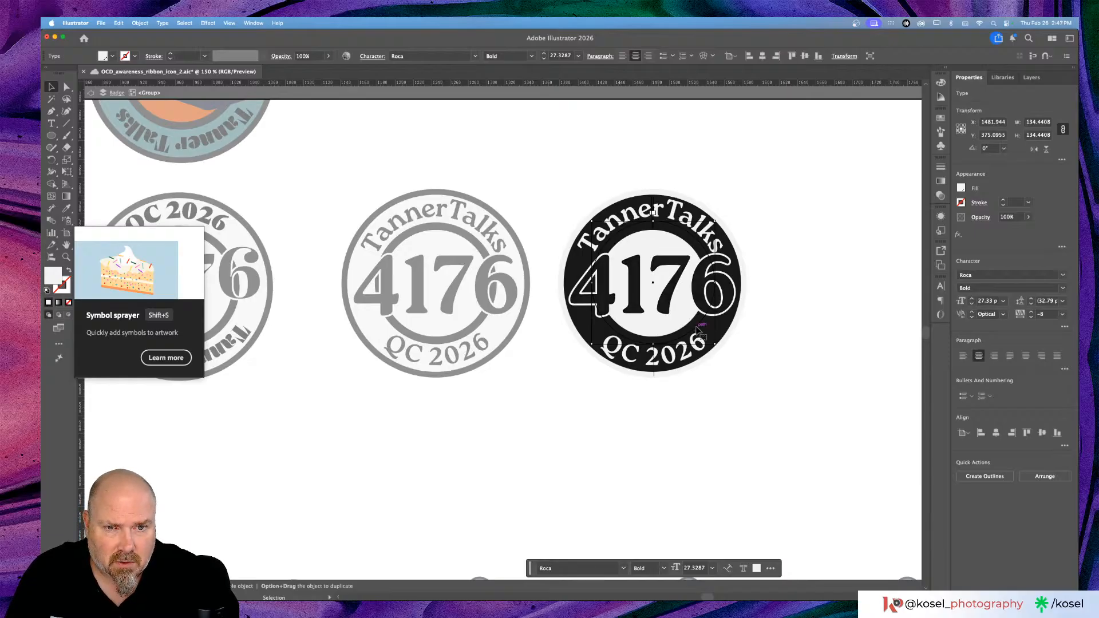
Step: Leave the duplicate badge's isolation, then isolate its group again and select the 4176 numerals
double_click(833, 304)
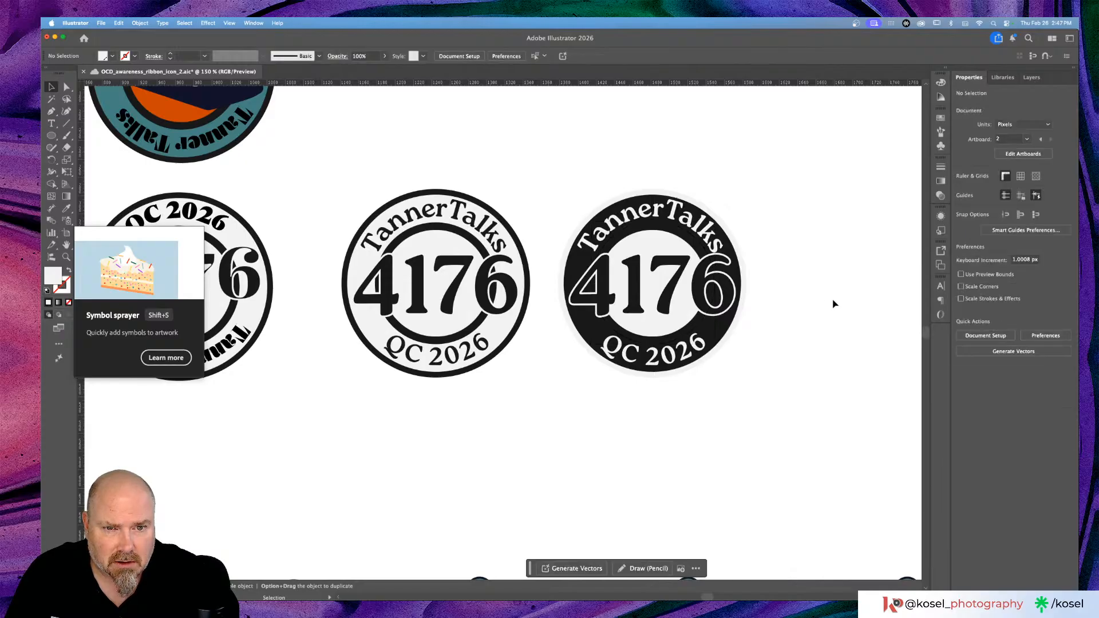
left_click(685, 321)
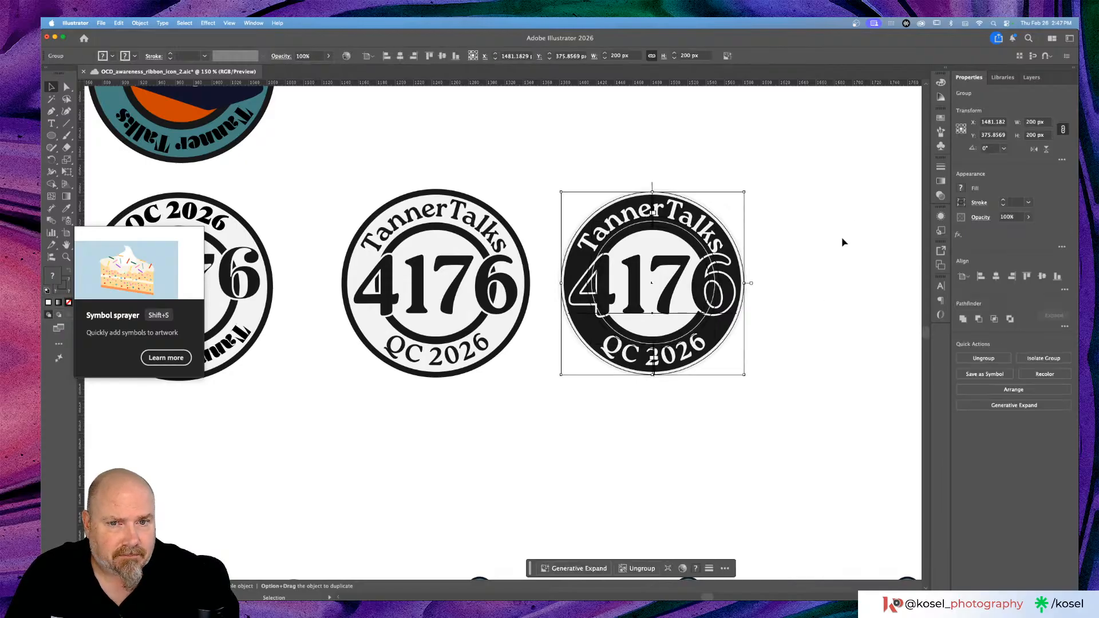
left_click(780, 308)
left_click(667, 306)
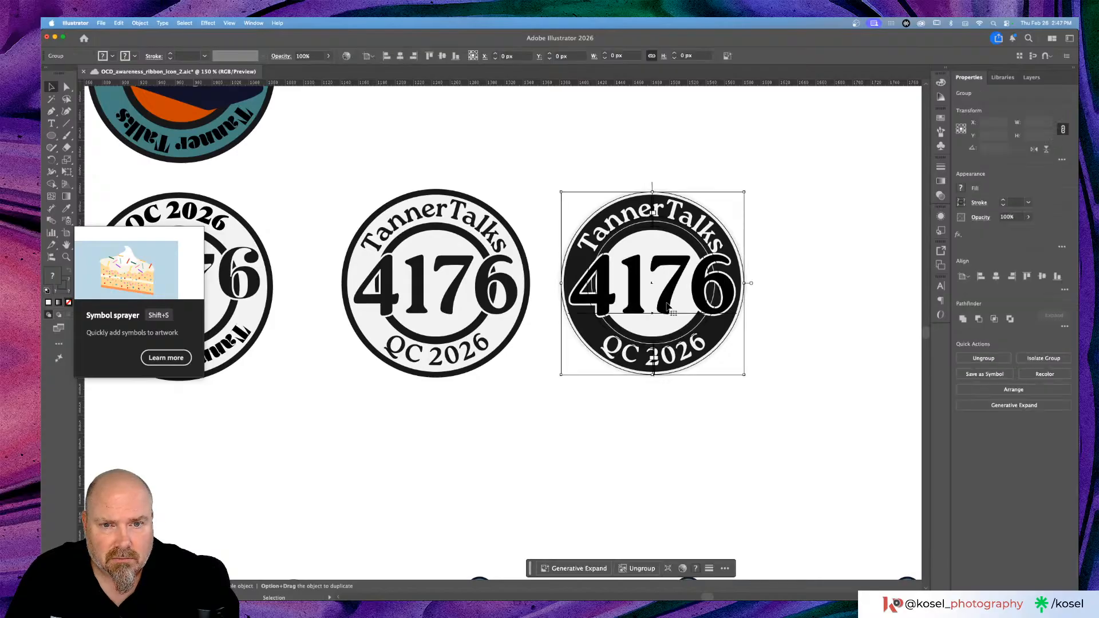
double_click(667, 306)
left_click(668, 307)
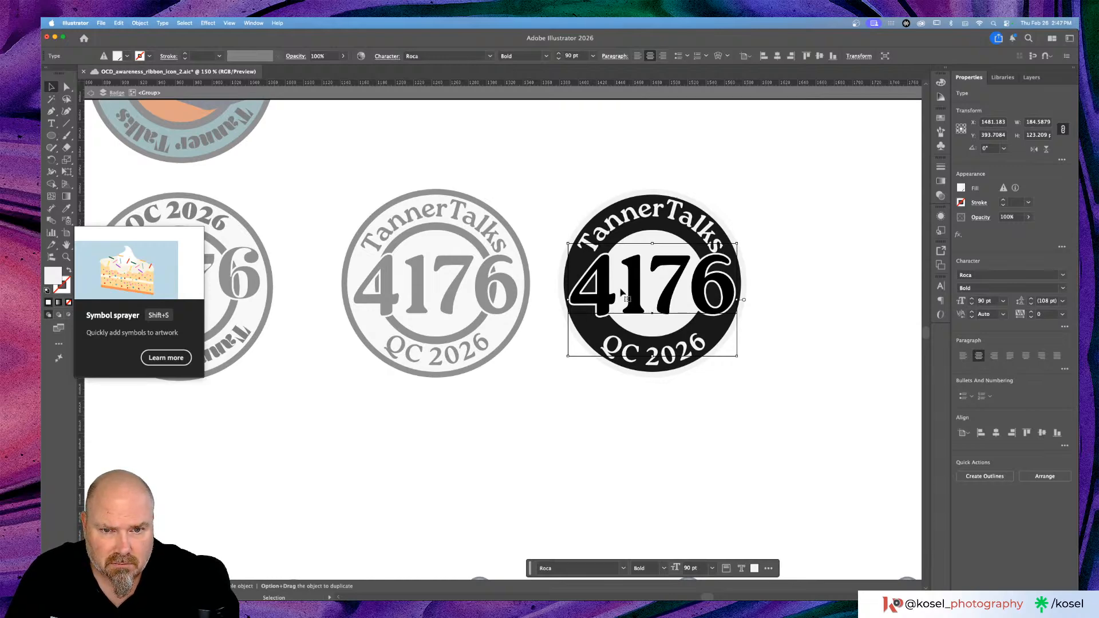
Step: Set the character fill of the 4176 text in the black badge to the off-white swatch R=242 G=242 B=242
double_click(622, 292)
key("Escape")
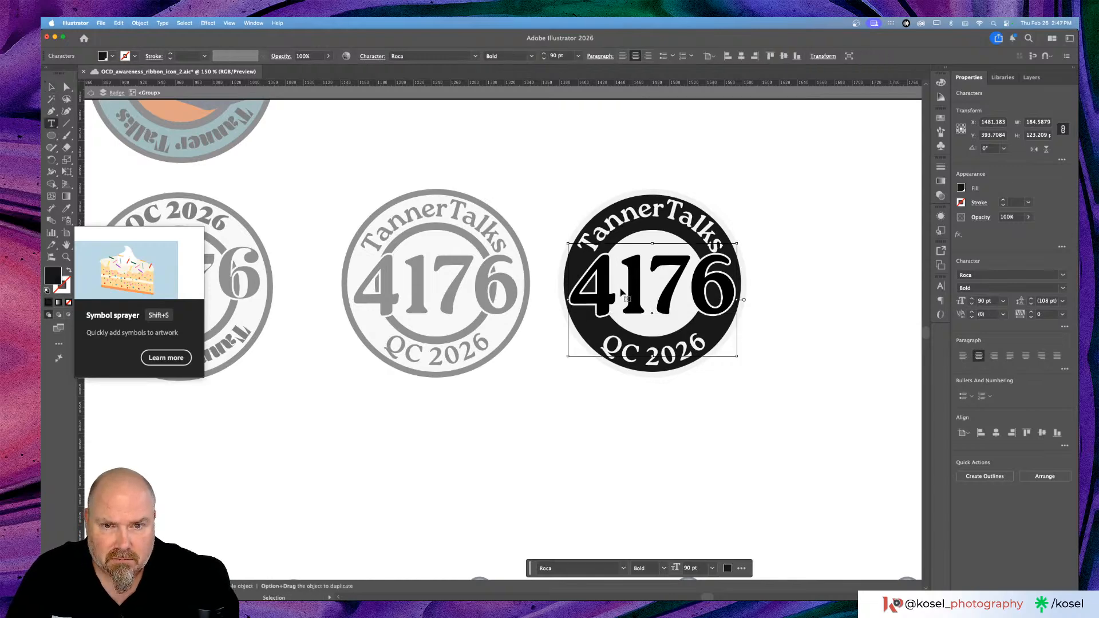
double_click(622, 292)
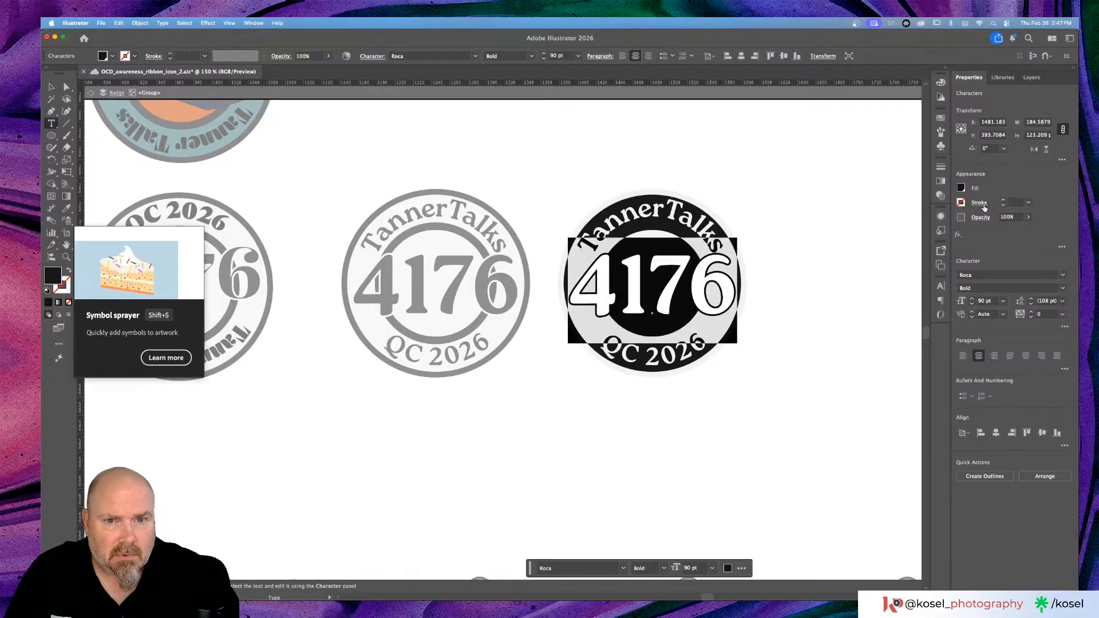
left_click(961, 187)
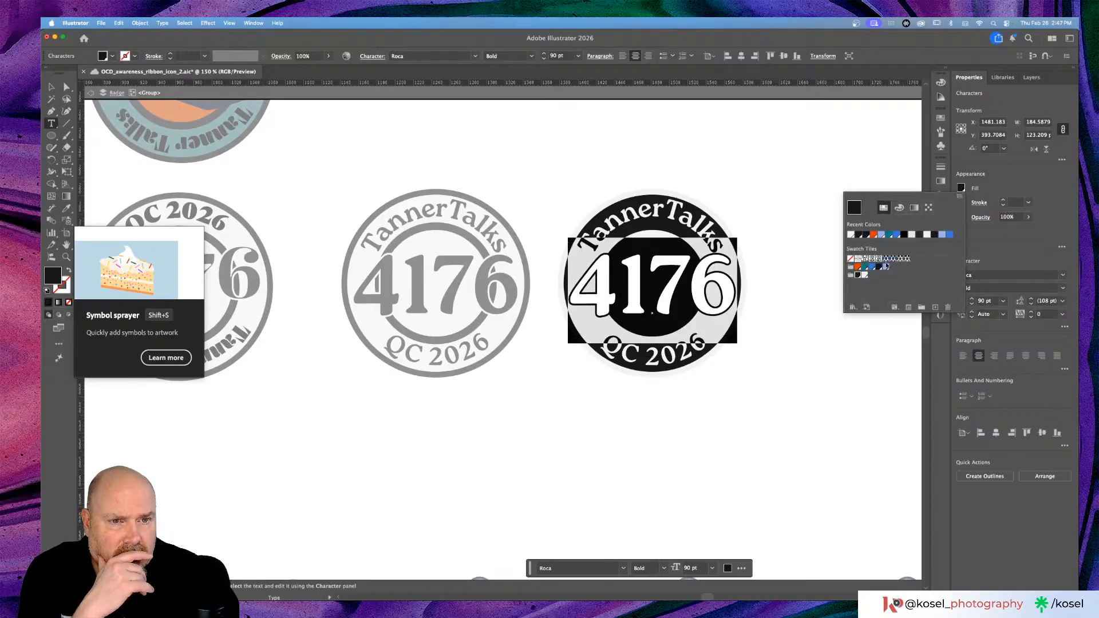
left_click(865, 275)
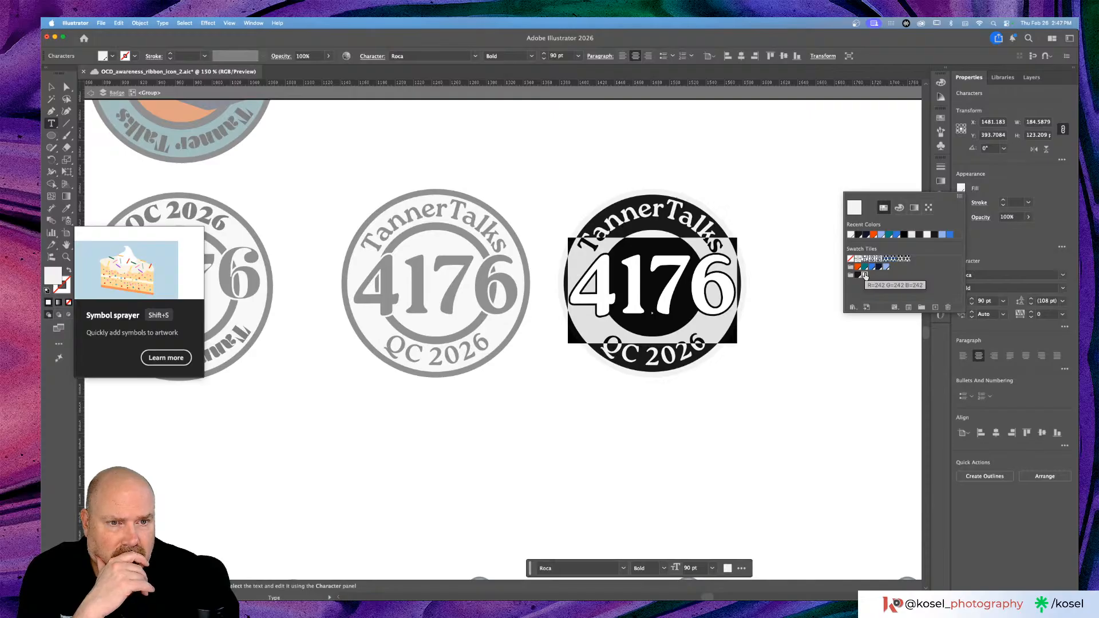
left_click(790, 252)
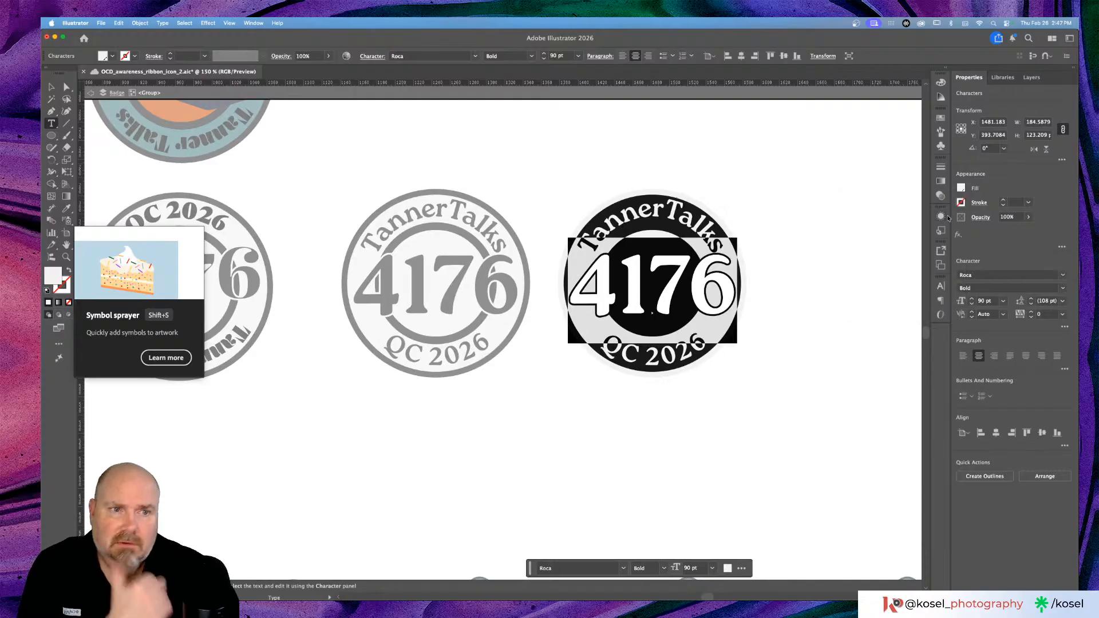
Step: Select the 4176 text as an object and show its appearance attributes, including the Offset Path effect
left_click(940, 216)
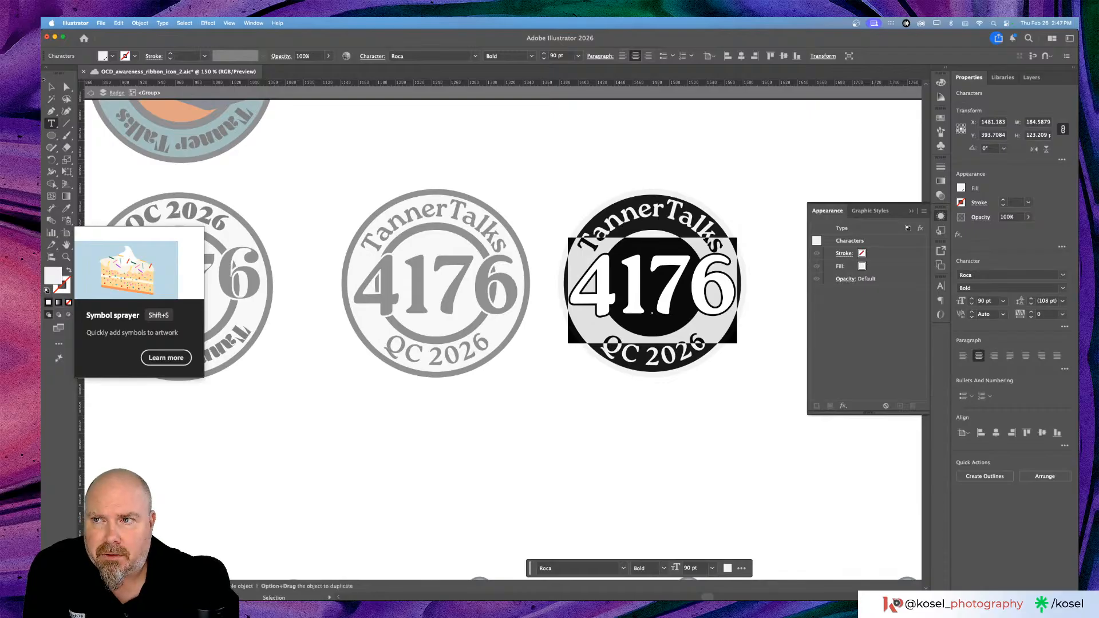
left_click(50, 86)
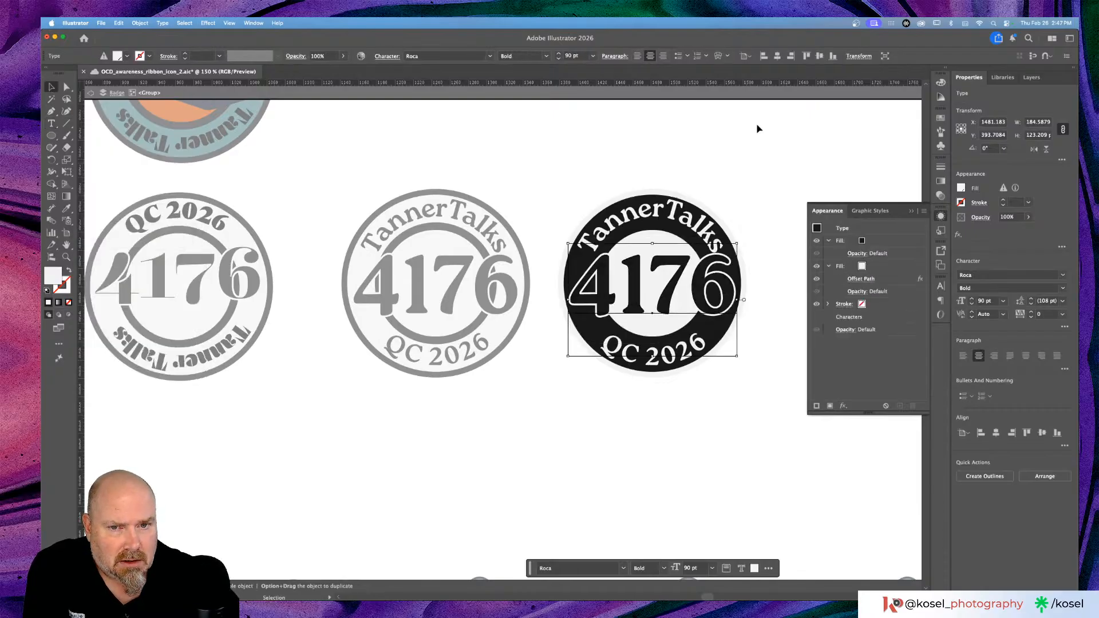
left_click(861, 279)
left_click(830, 253)
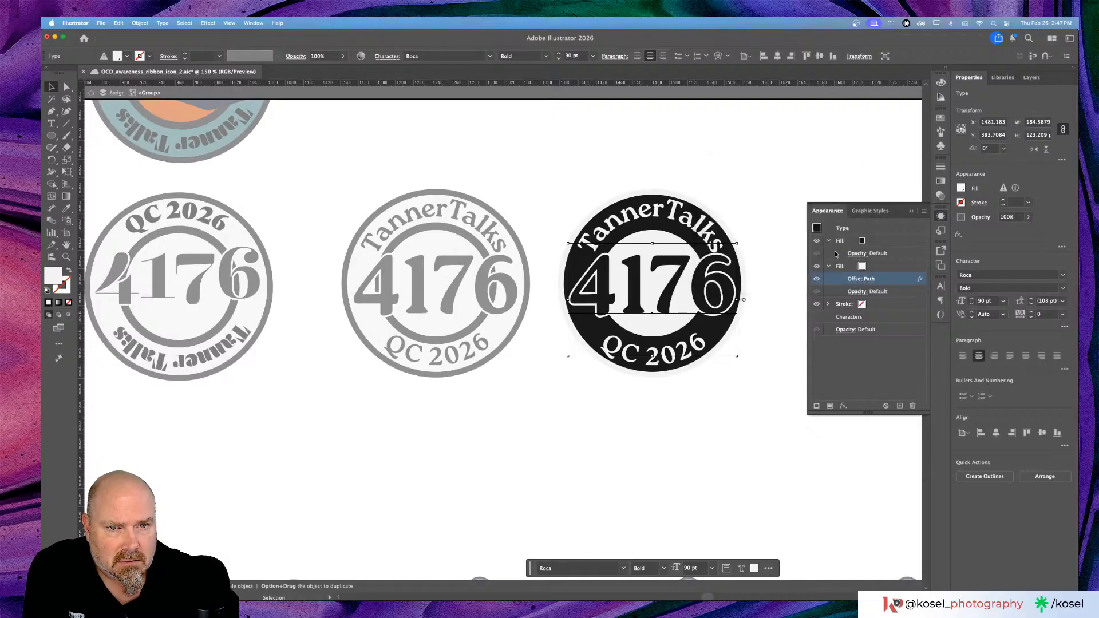
Step: Try the black swatch on the offset fill of the 4176 text and restore the off-white one
left_click(861, 267)
left_click(862, 267)
left_click(864, 267)
left_click(864, 268)
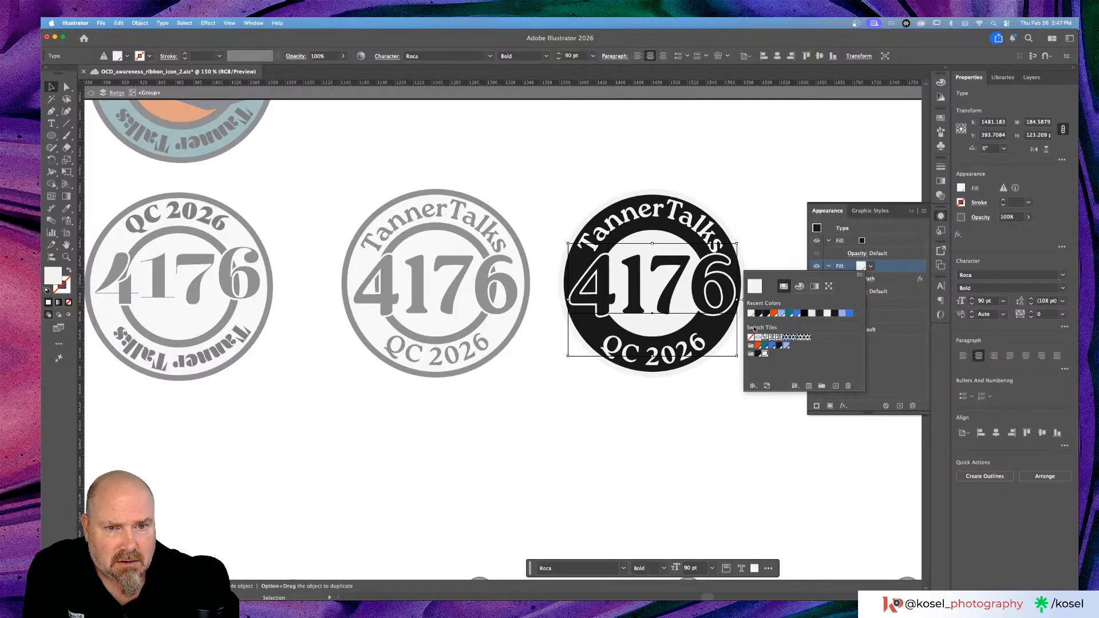
left_click(758, 354)
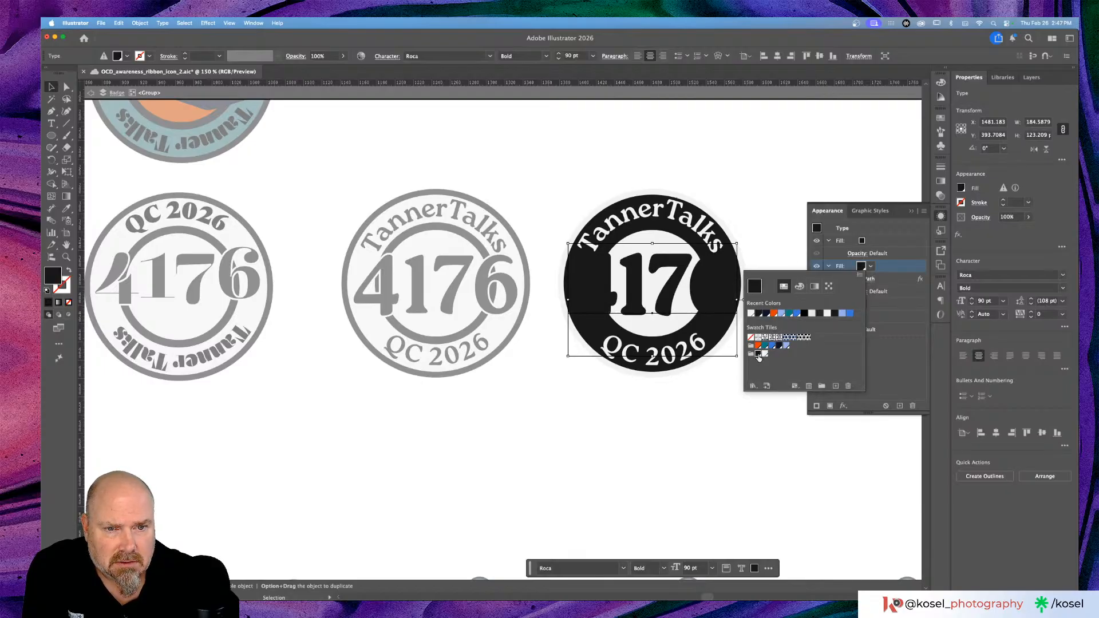
left_click(764, 354)
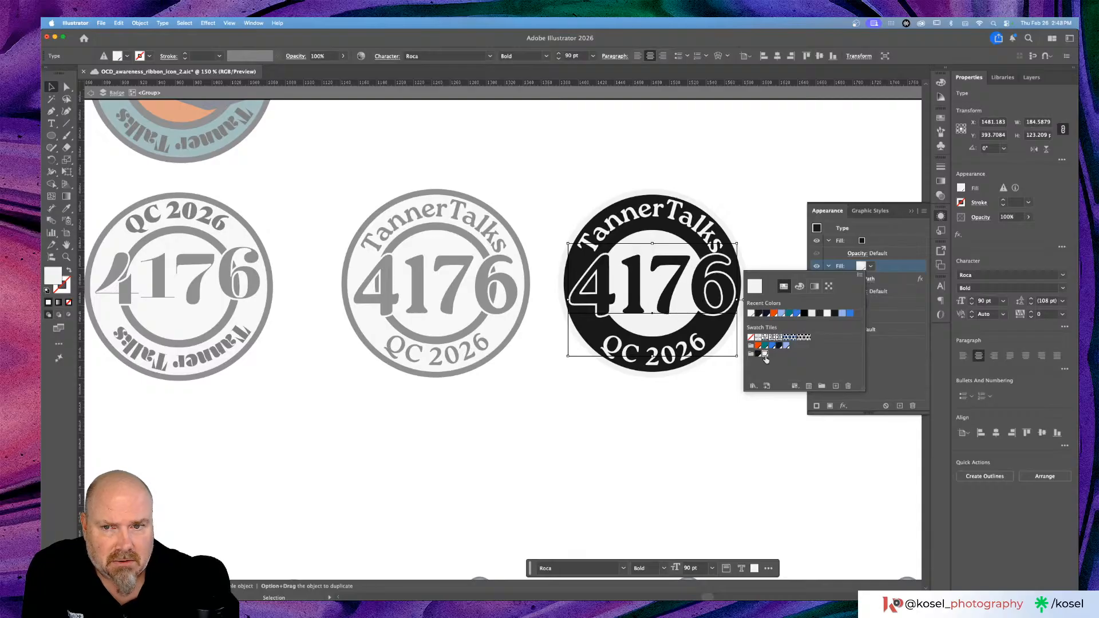
left_click(757, 170)
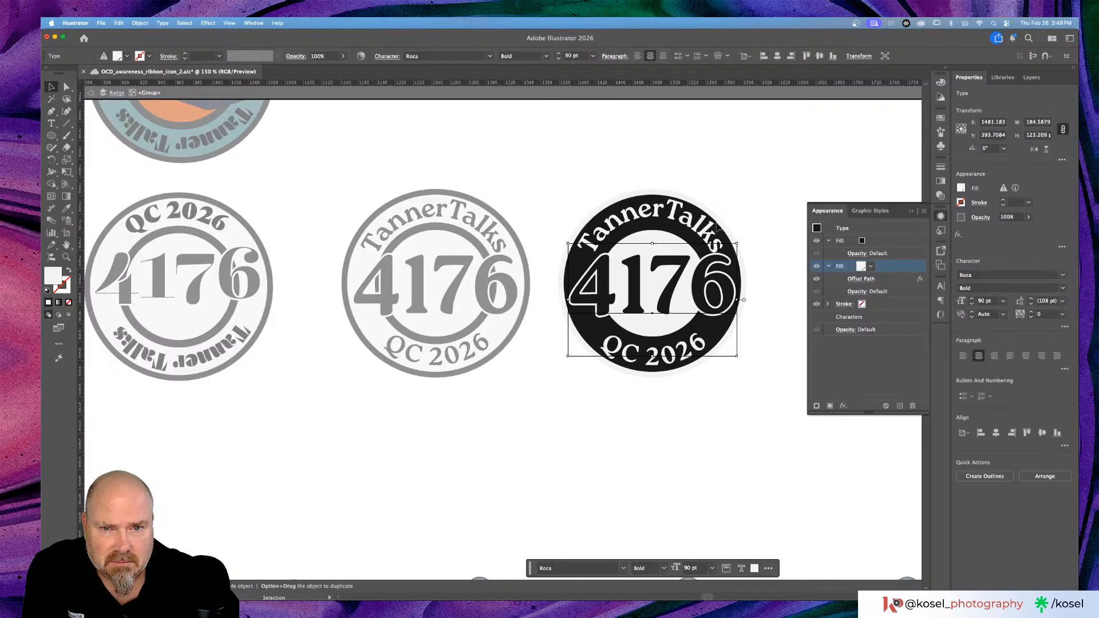
left_click(782, 173)
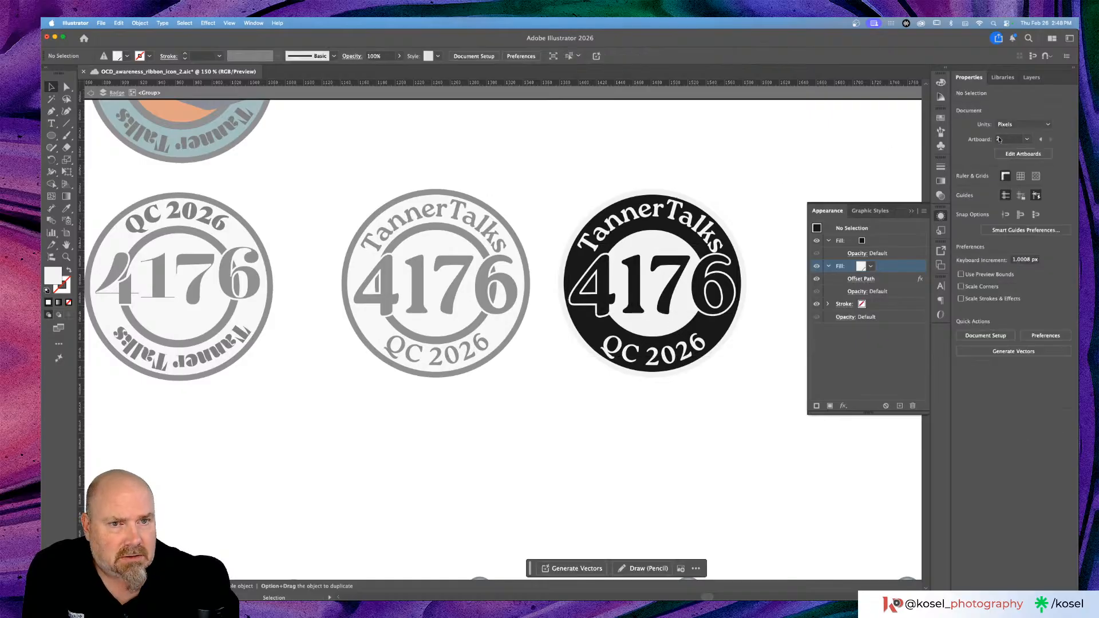
Step: Fill the inner 125 px ellipse of the black badge with the black swatch
left_click(681, 259)
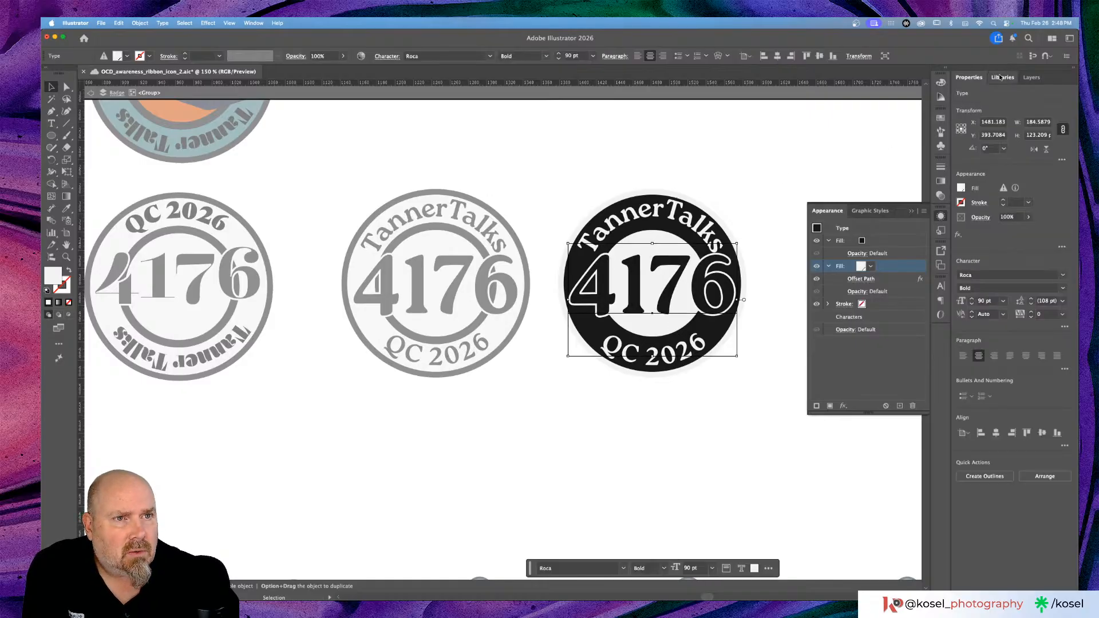
left_click(1026, 77)
left_click(966, 122)
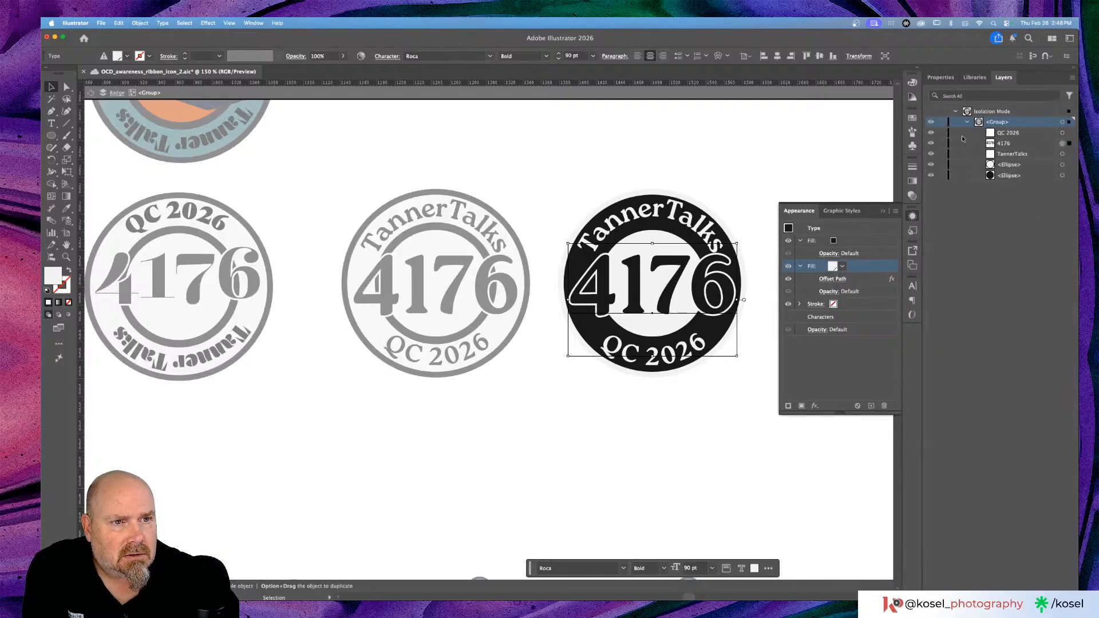
left_click(1061, 165)
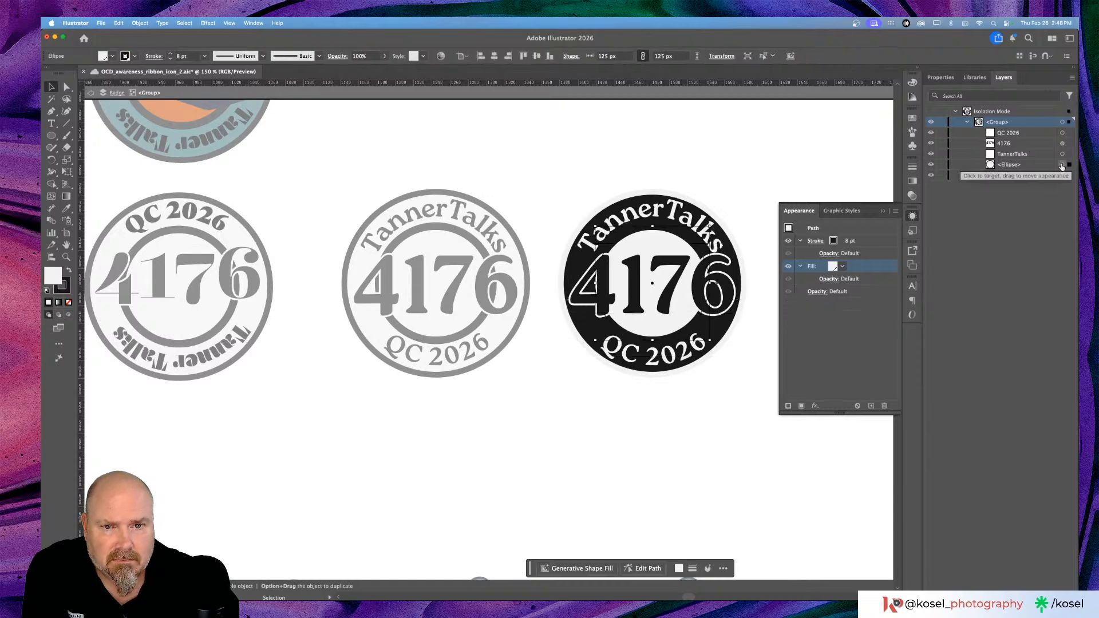
left_click(941, 79)
left_click(960, 188)
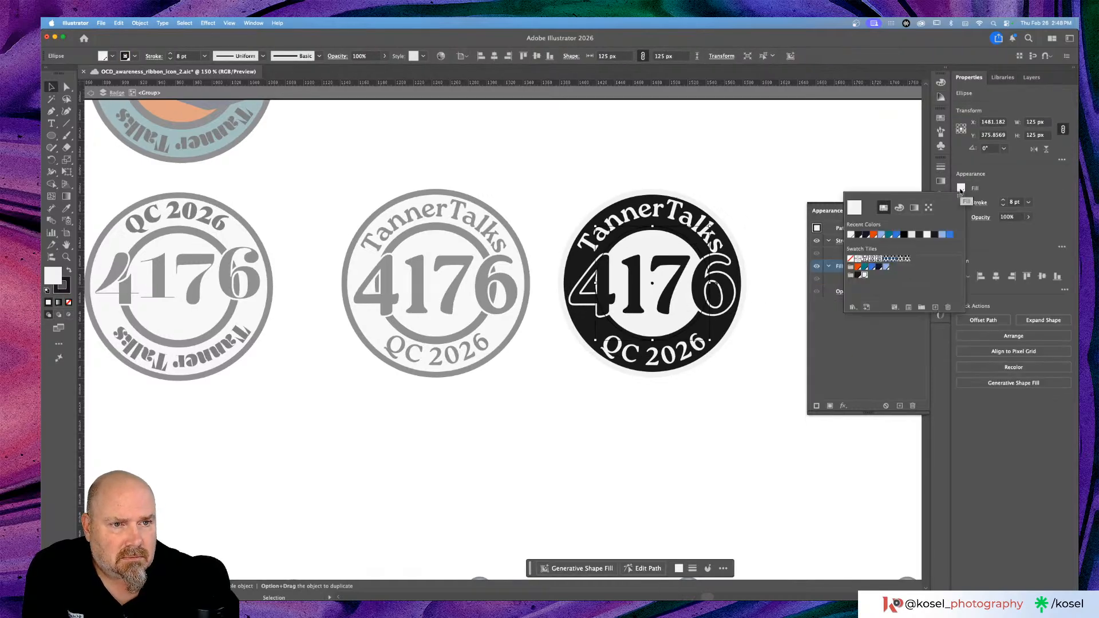
left_click(859, 276)
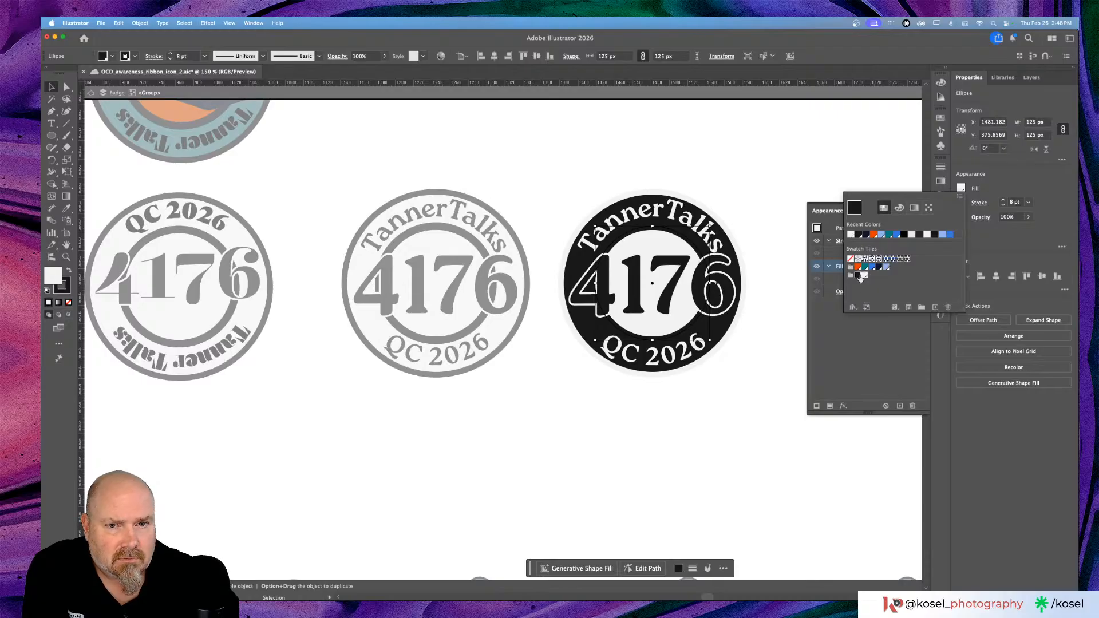
left_click(1023, 179)
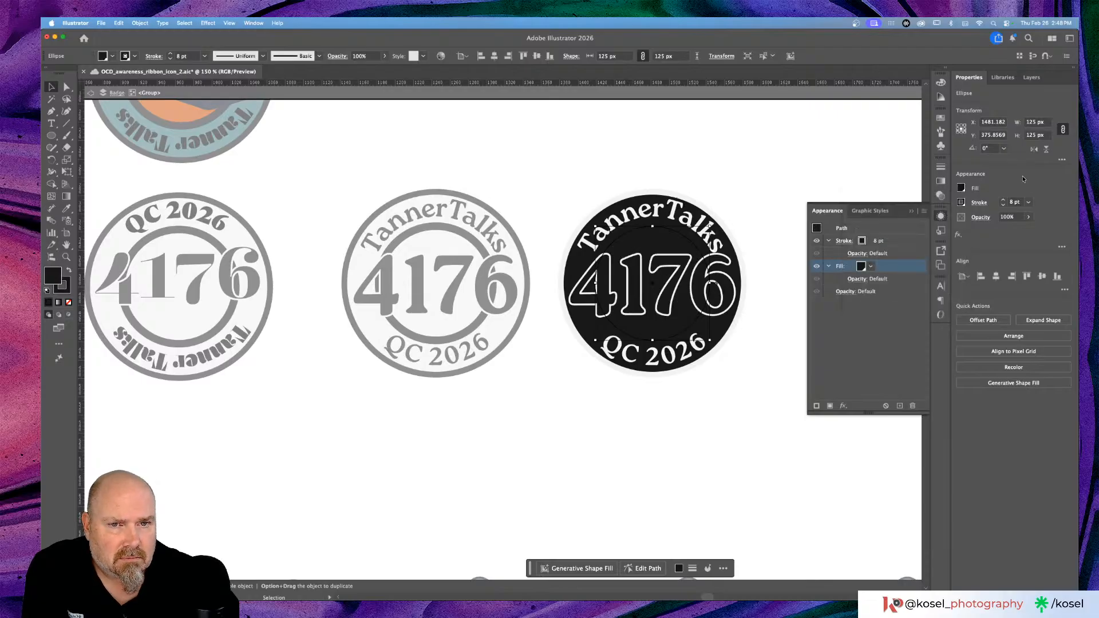
Step: Set the stroke of the inner ellipse to the off-white swatch and deselect it
left_click(961, 202)
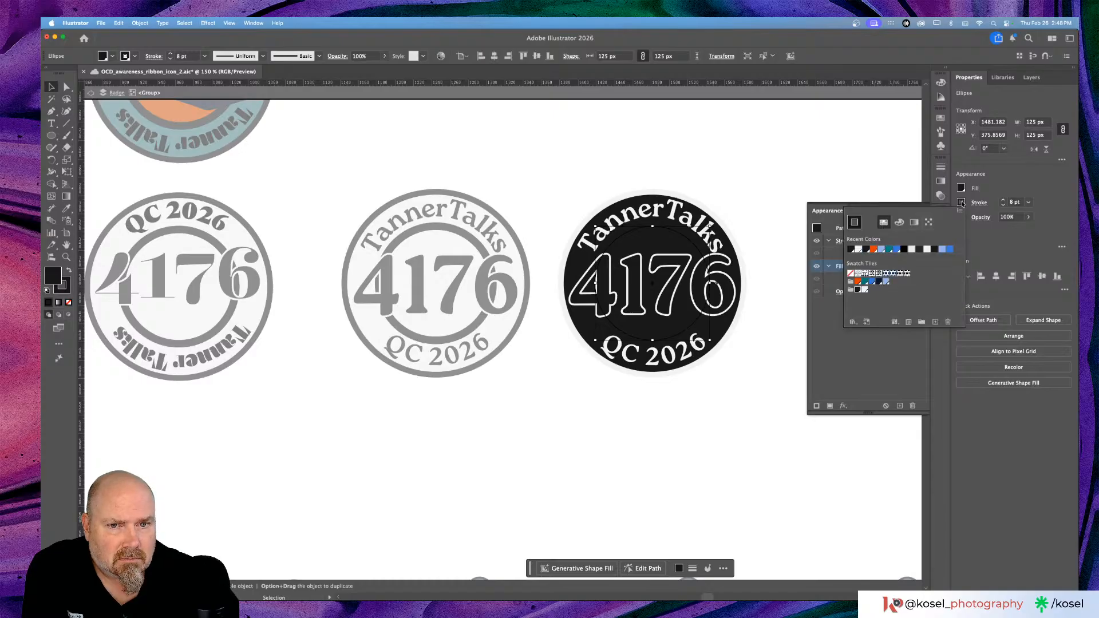
left_click(864, 289)
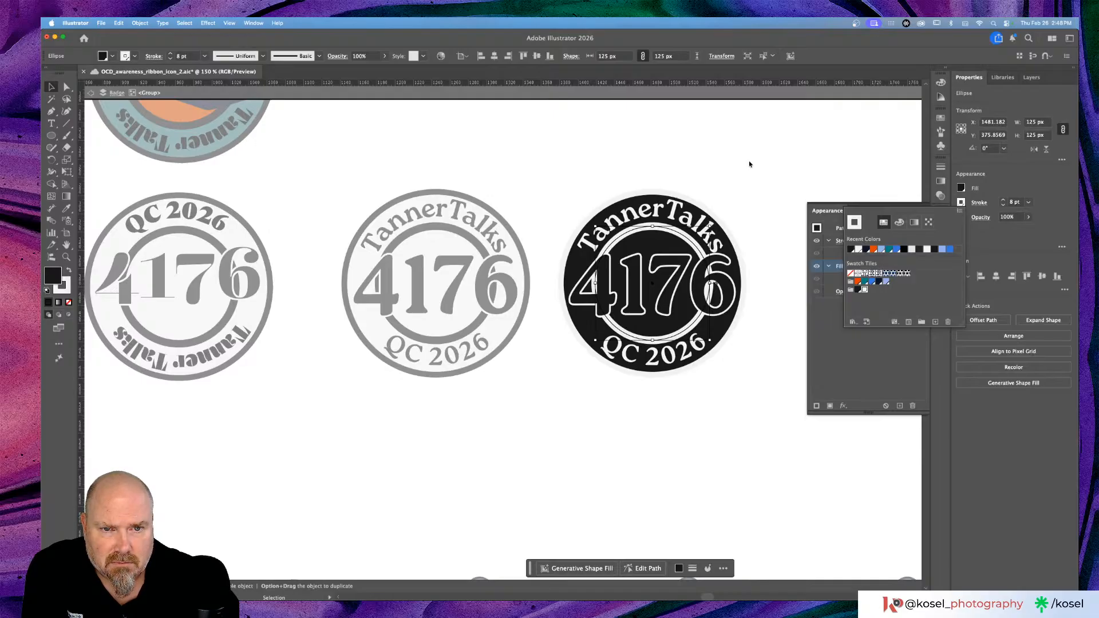
key("Escape")
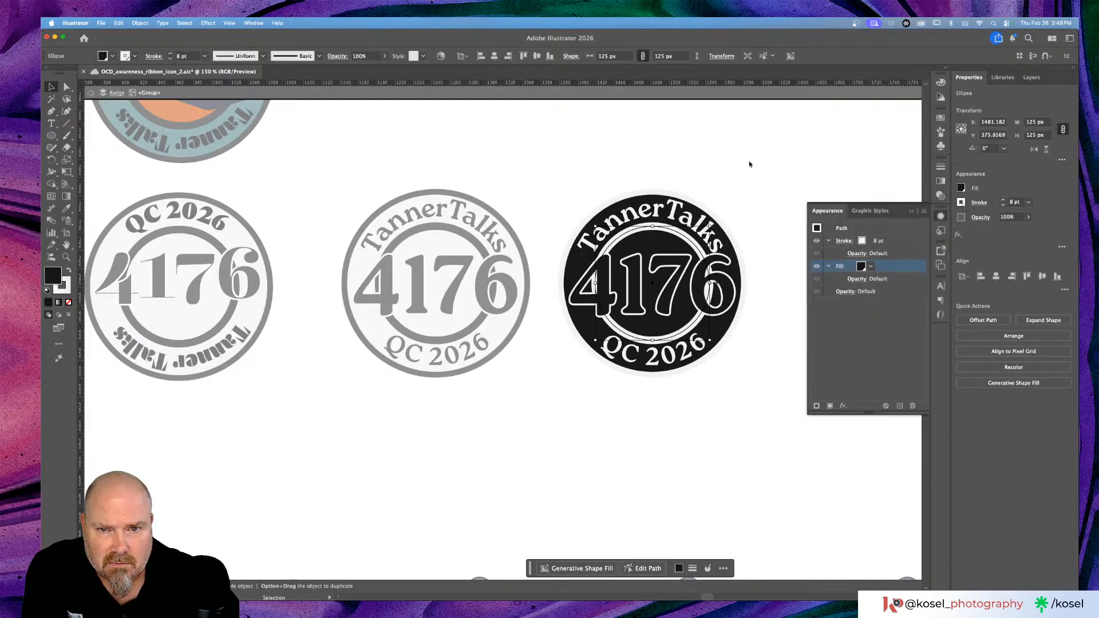
left_click(749, 165)
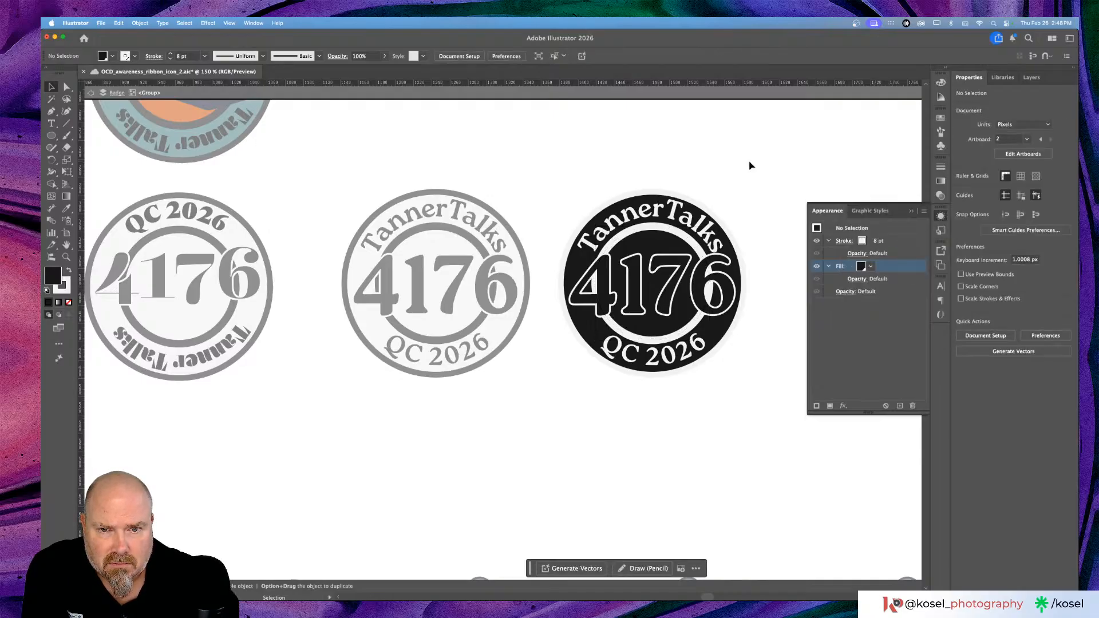
Step: Change the upper fill of the 4176 text object to the off-white swatch
left_click(692, 282)
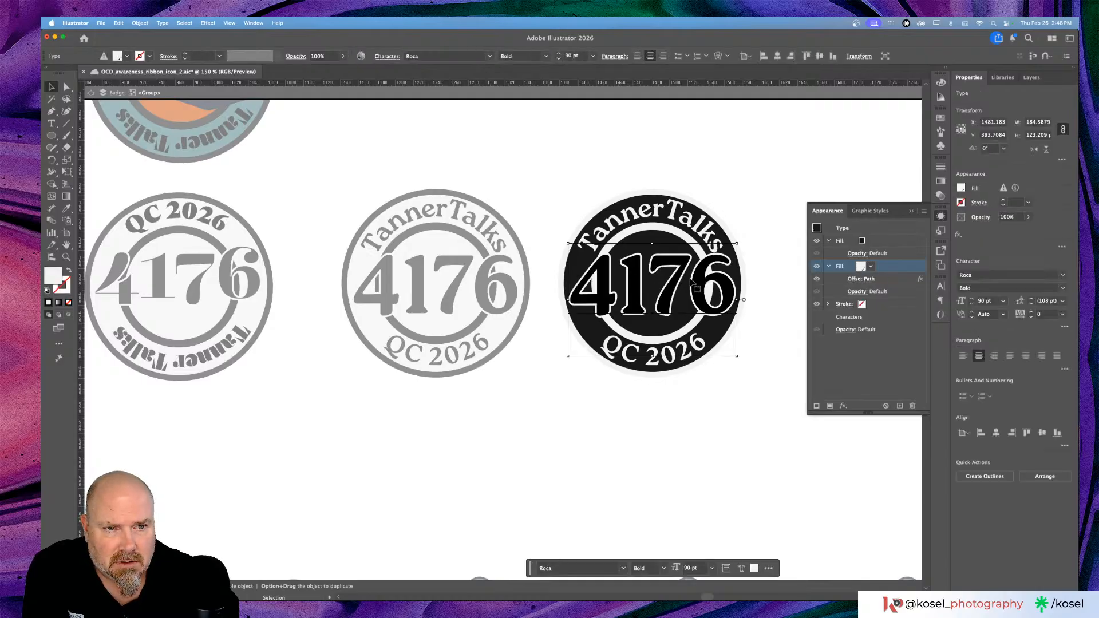
left_click(861, 241)
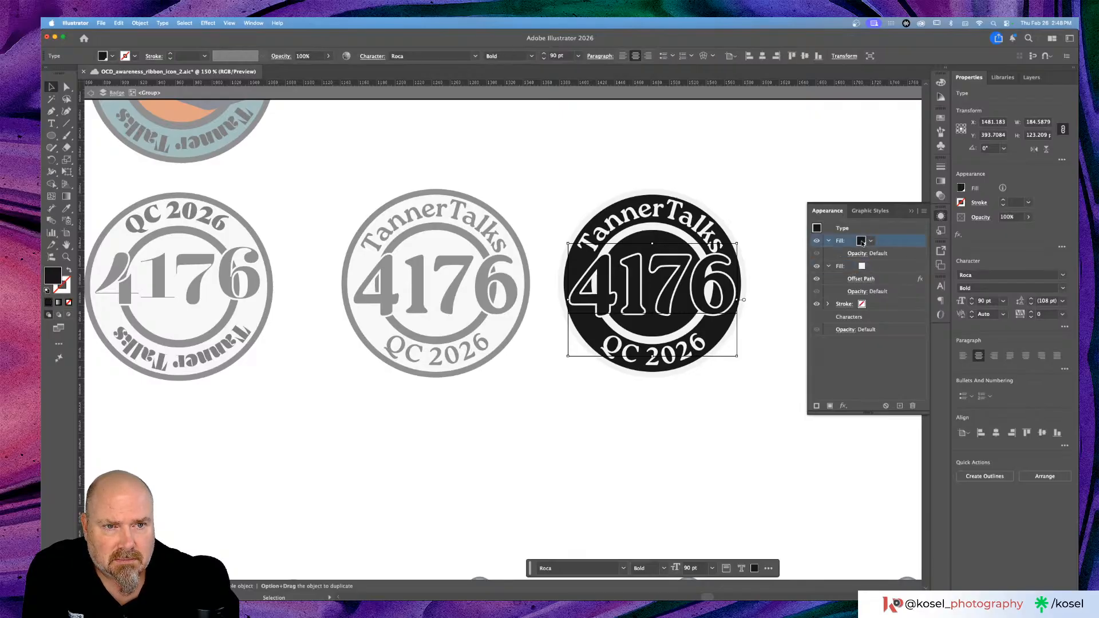
left_click(862, 242)
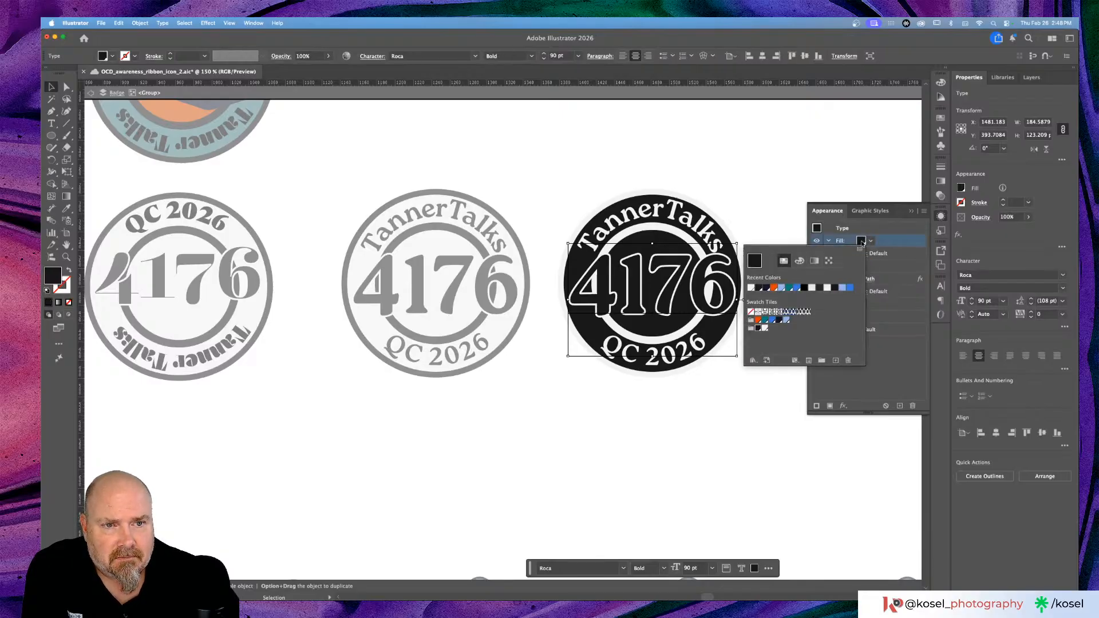
left_click(765, 329)
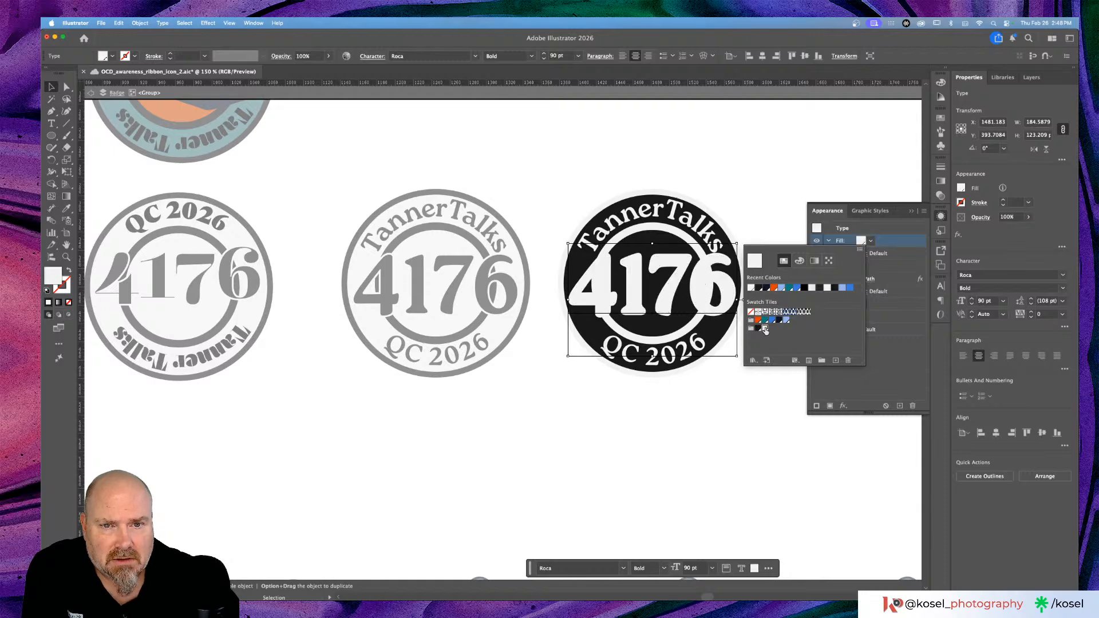
left_click(889, 225)
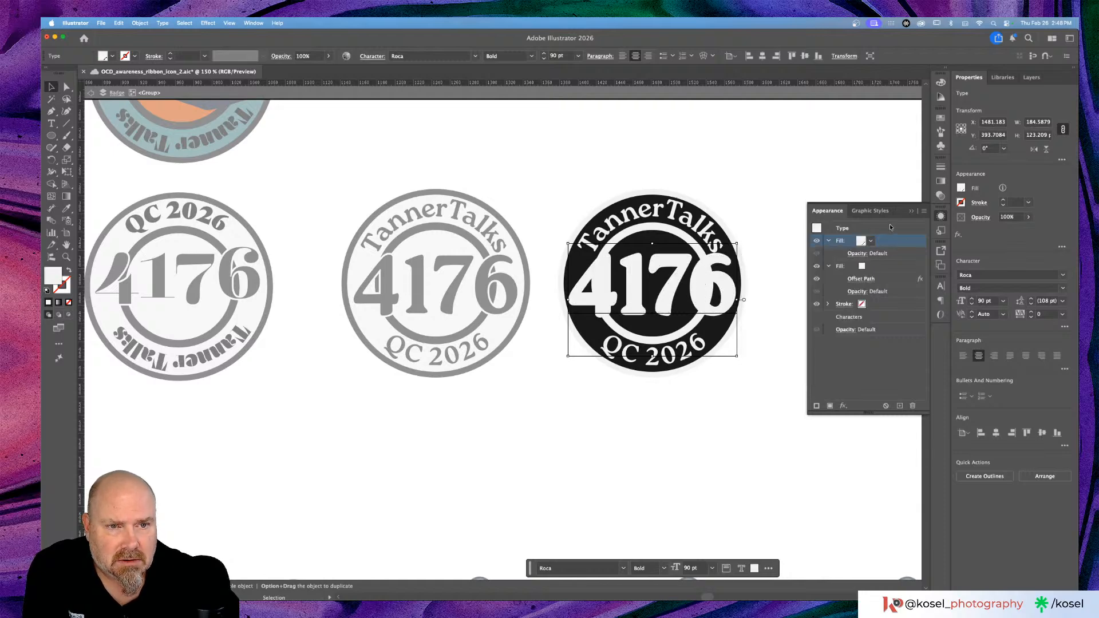
Step: Change the offset fill behind the 4176 text to the black swatch, deselect the text and close its appearance attributes
left_click(862, 267)
left_click(863, 267)
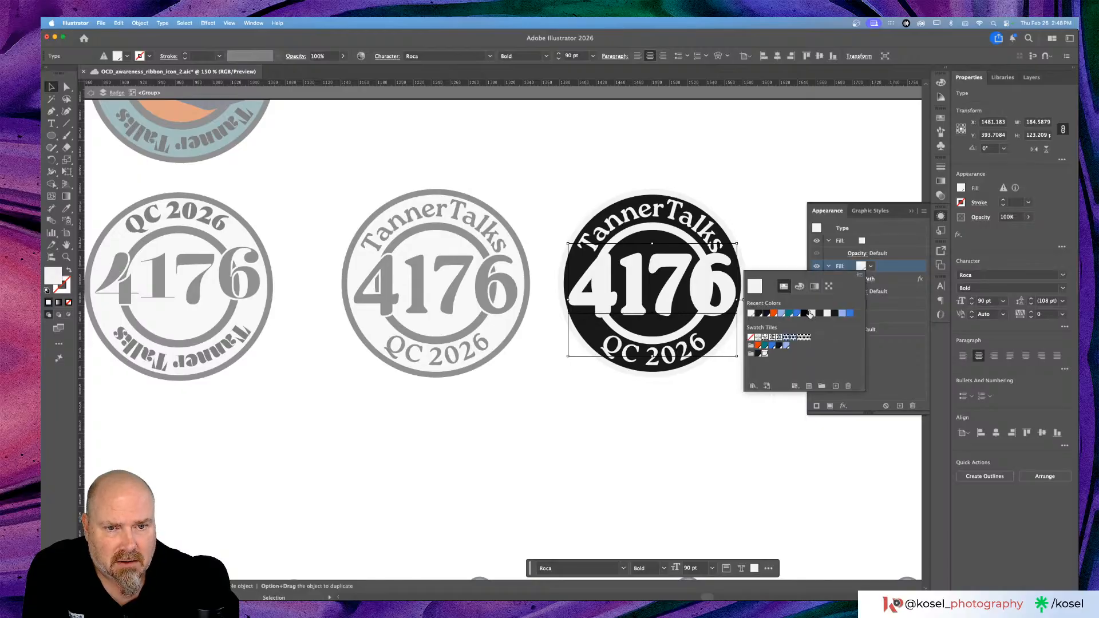
left_click(759, 354)
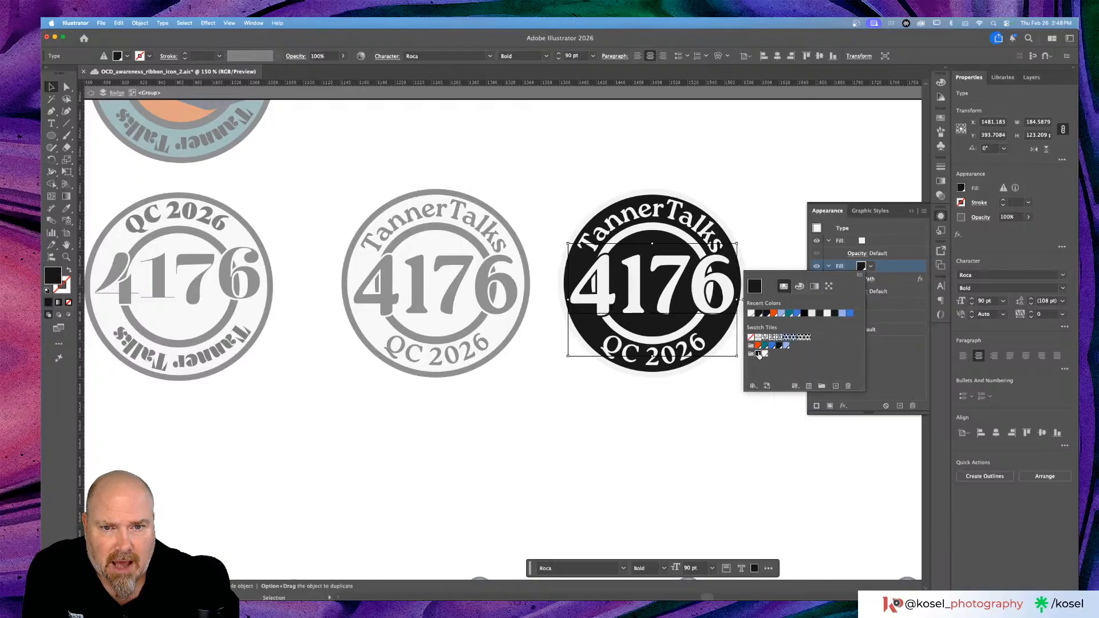
left_click(737, 162)
left_click(739, 168)
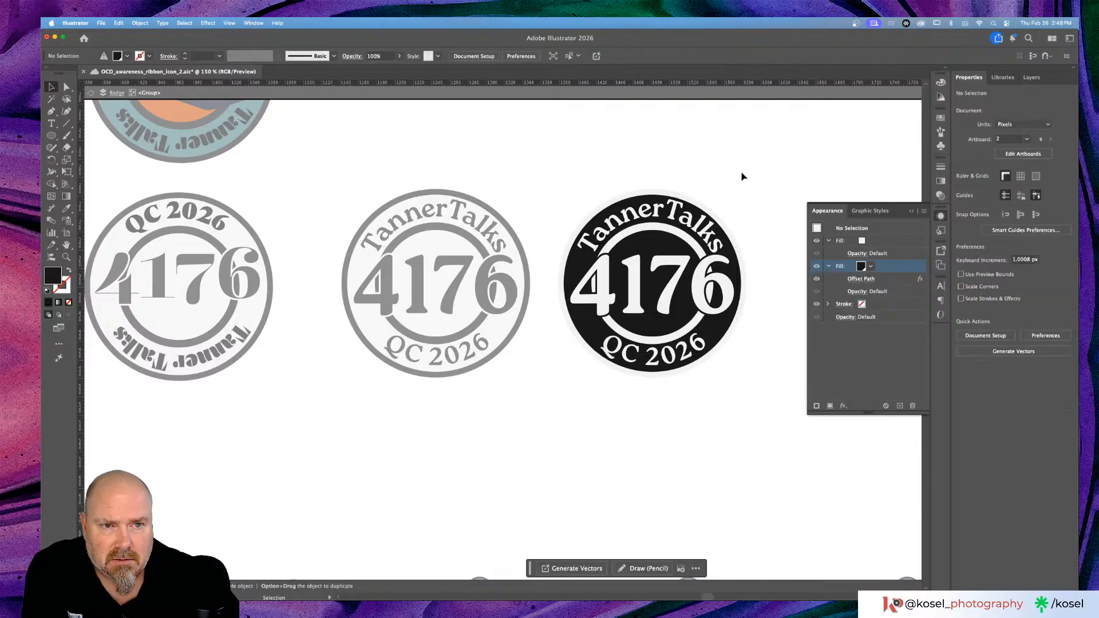
left_click(911, 212)
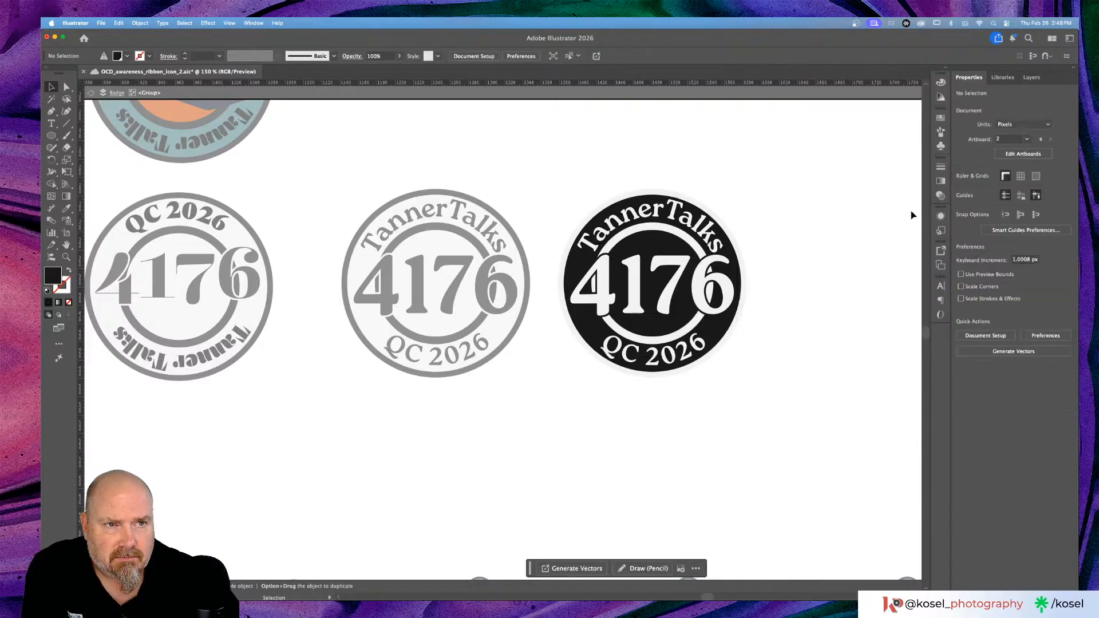
Step: Draw a black rectangle about 270 × 281 px over the black reversed badge
left_click(1031, 78)
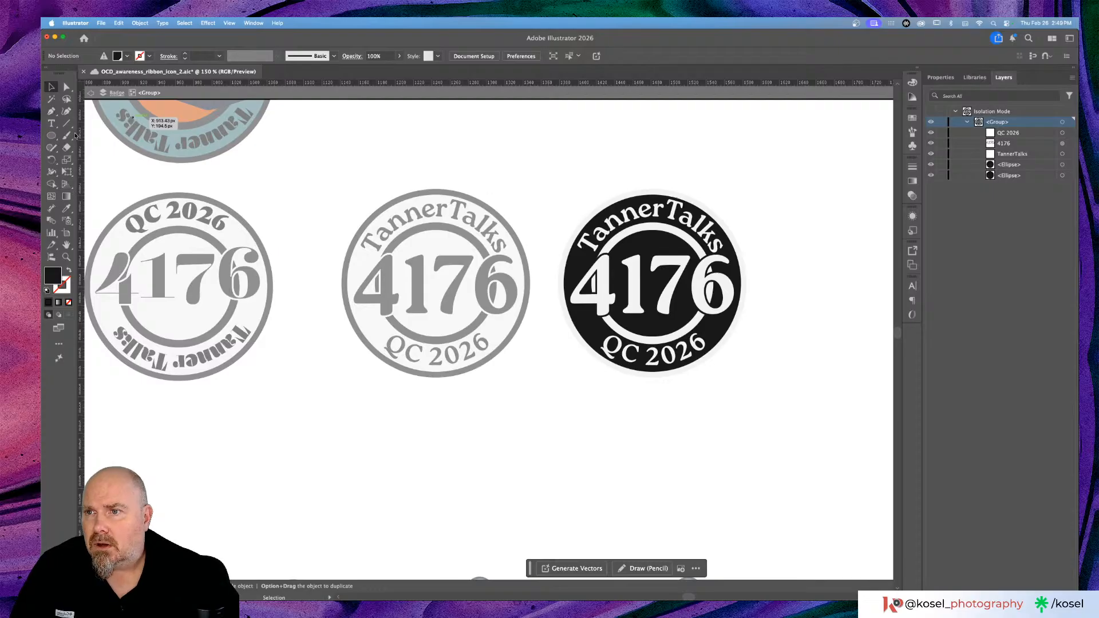
left_click(50, 136)
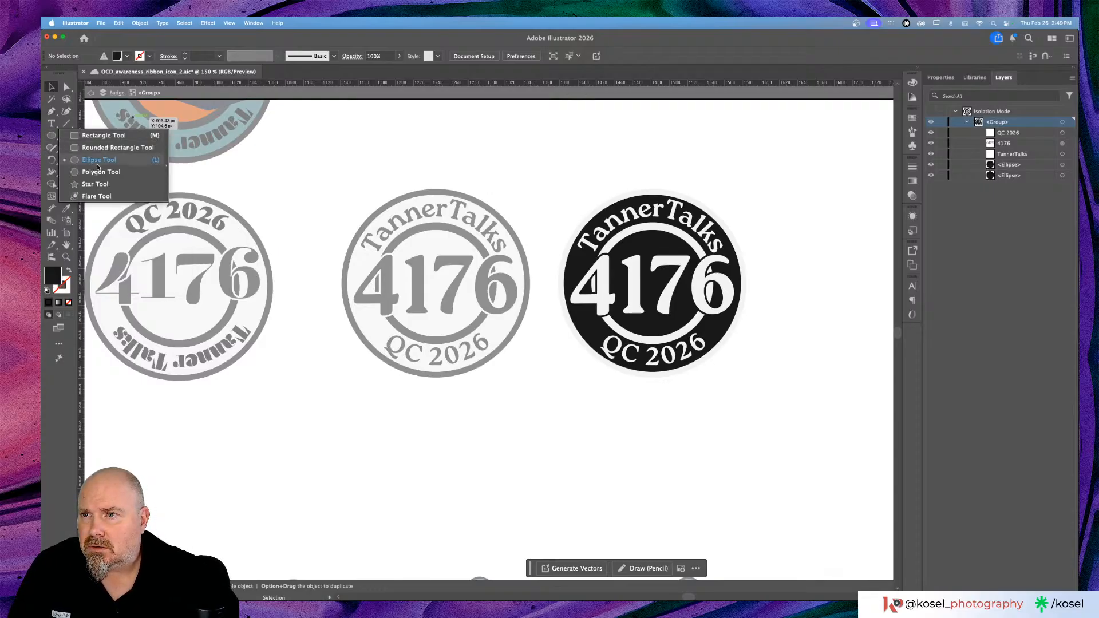
left_click(96, 136)
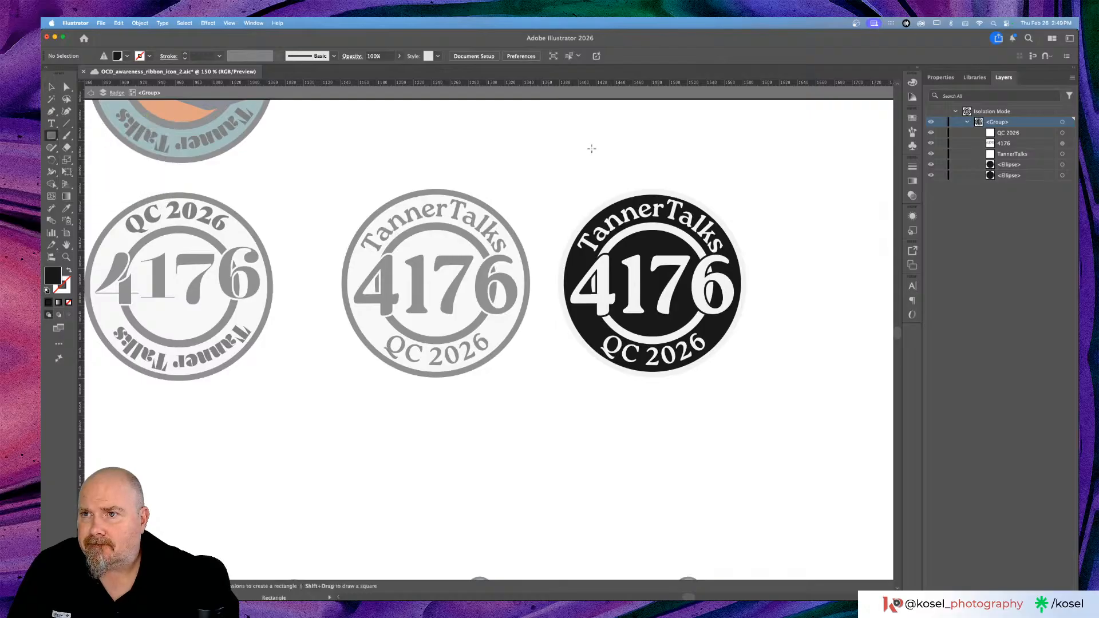
mouse_move(537, 142)
left_mouse_down()
mouse_move(673, 361)
mouse_move(785, 399)
left_mouse_up()
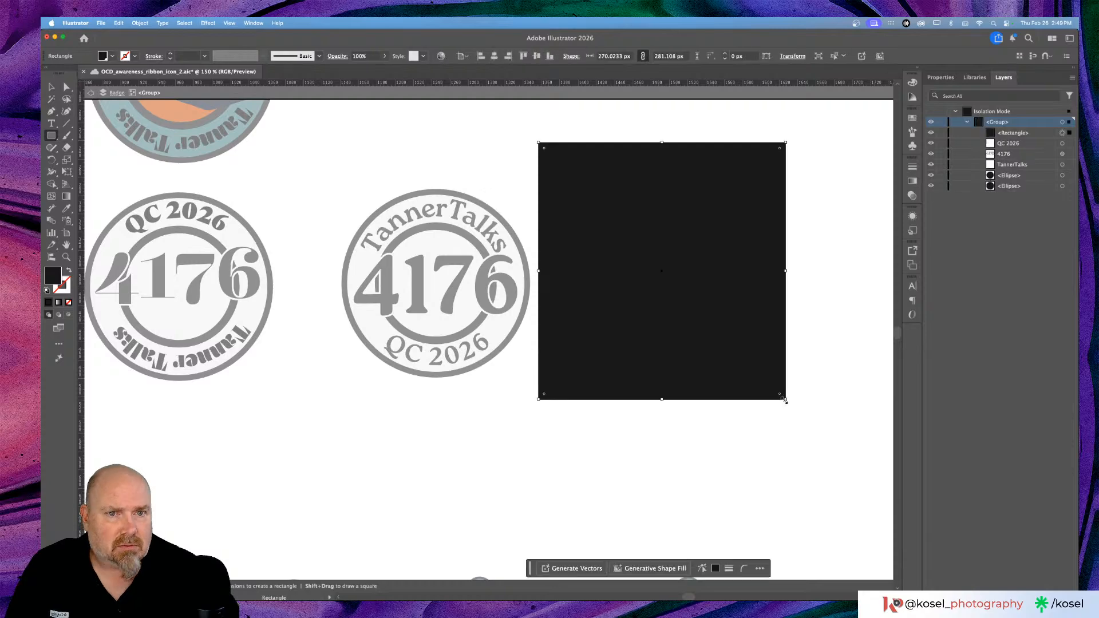
Step: Send the black rectangle to the back of the badge group and lock it
left_click(1042, 136)
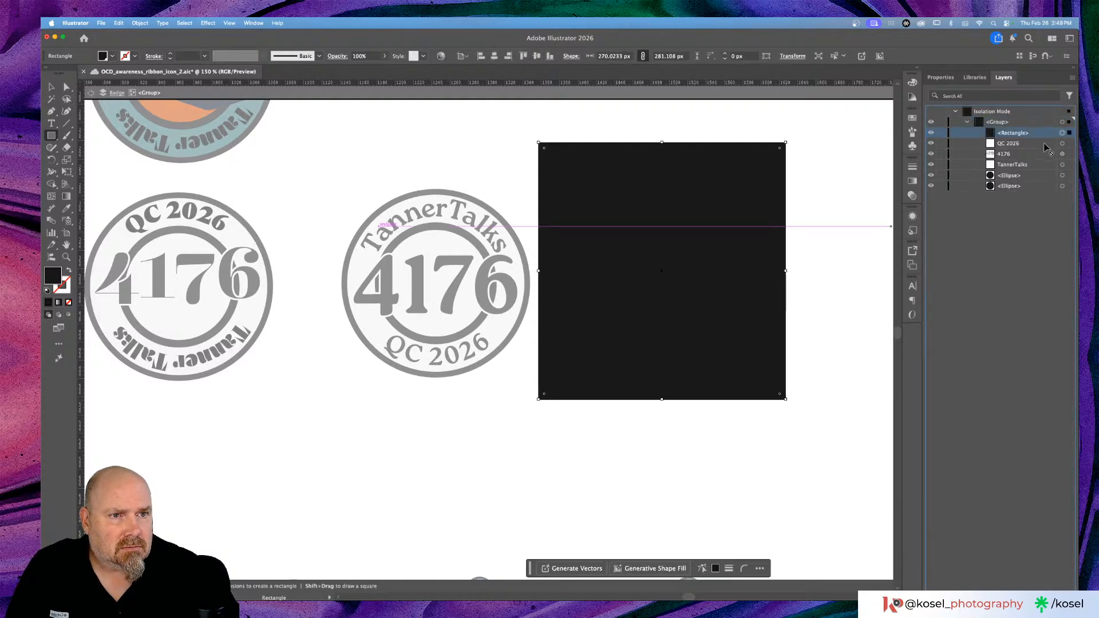
left_click_drag(1043, 195, 1042, 191)
left_click(51, 86)
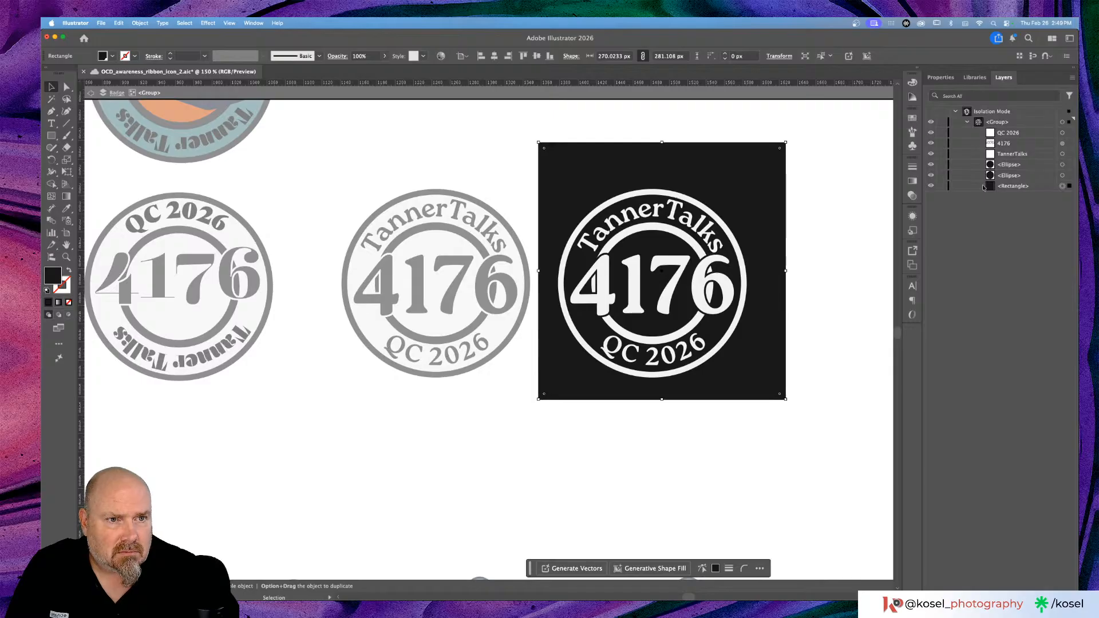
left_click(941, 186)
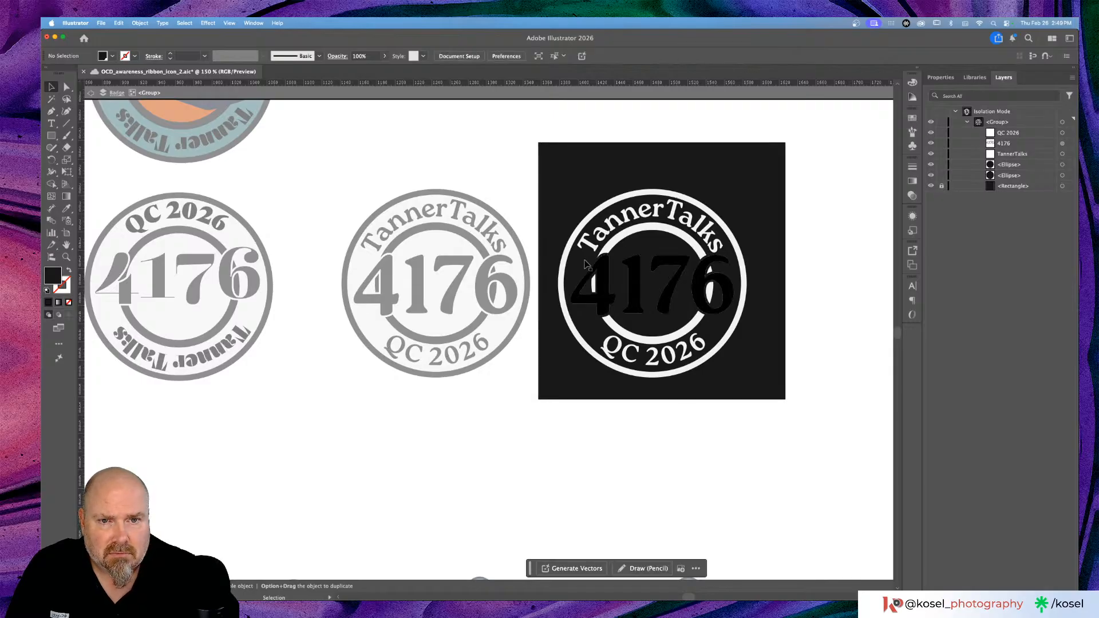
Step: Exit group isolation, move the reversed badge group slightly up and away from the neighbouring badge, and deselect it
left_click(673, 230)
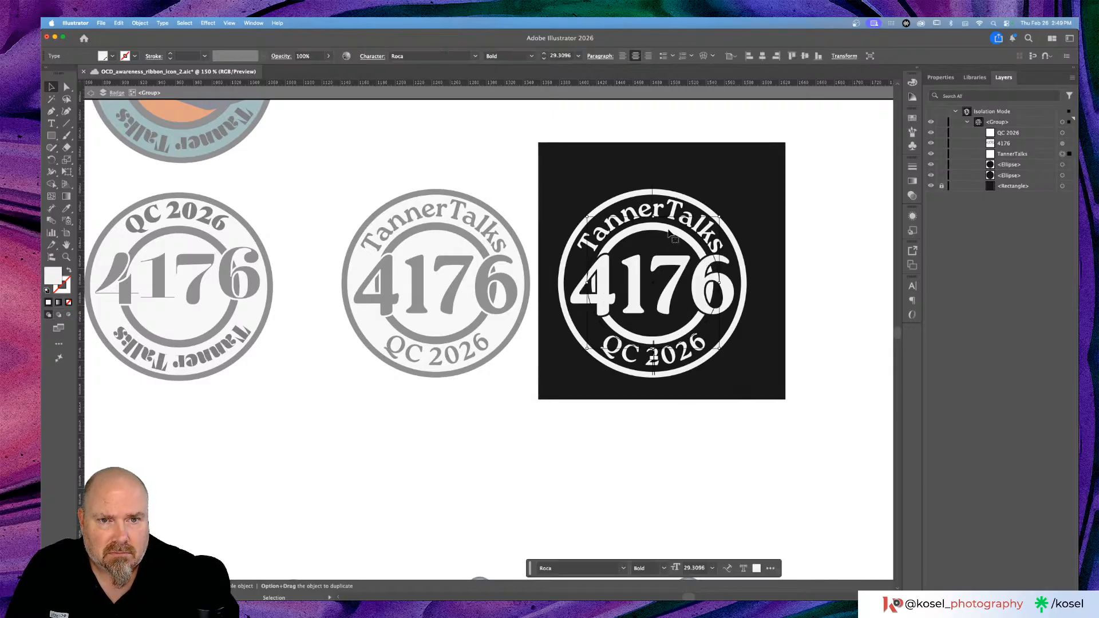
left_click(807, 164)
double_click(810, 166)
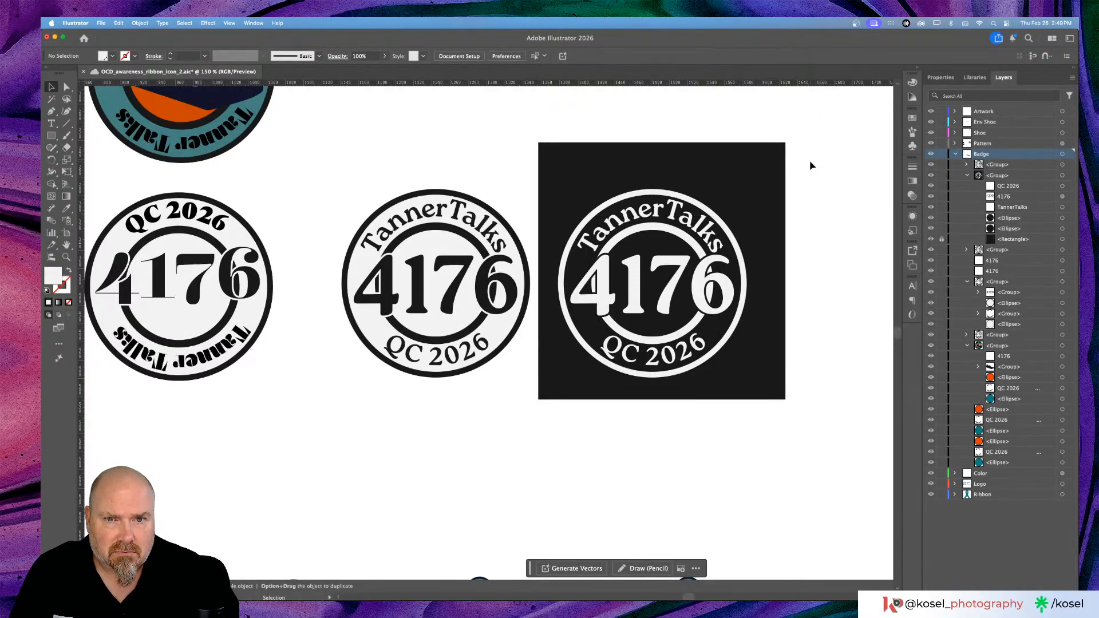
left_click(690, 238)
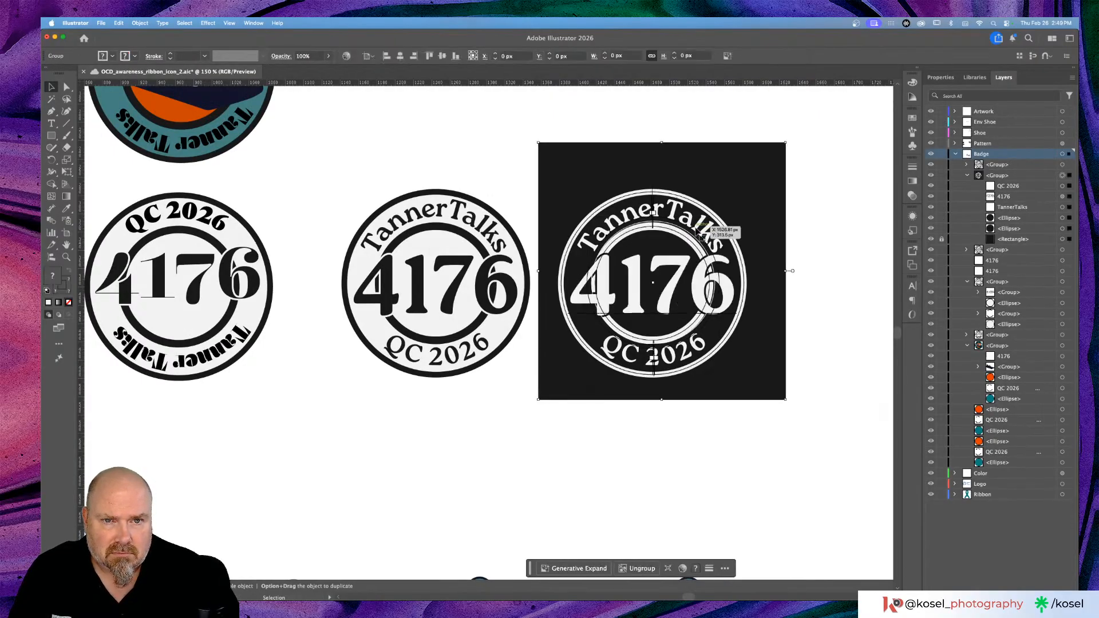
left_click_drag(688, 238, 698, 234)
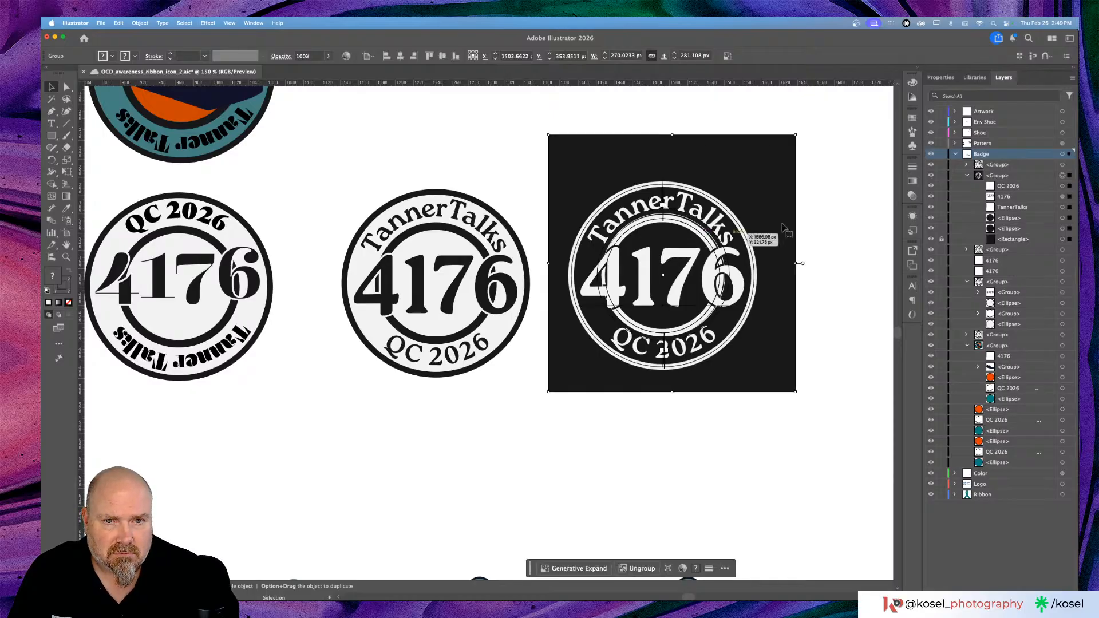
left_click(861, 223)
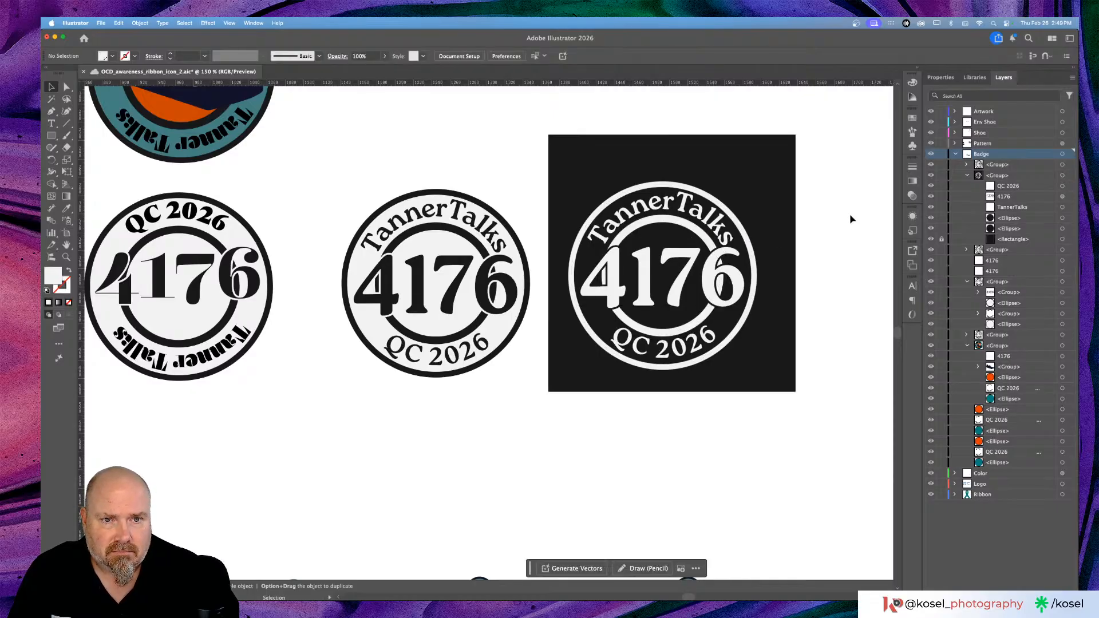
Step: Unlock the badge's background rectangle, shrink it to about 257 × 247 px from its upper corner, and deselect it
left_click(1062, 239)
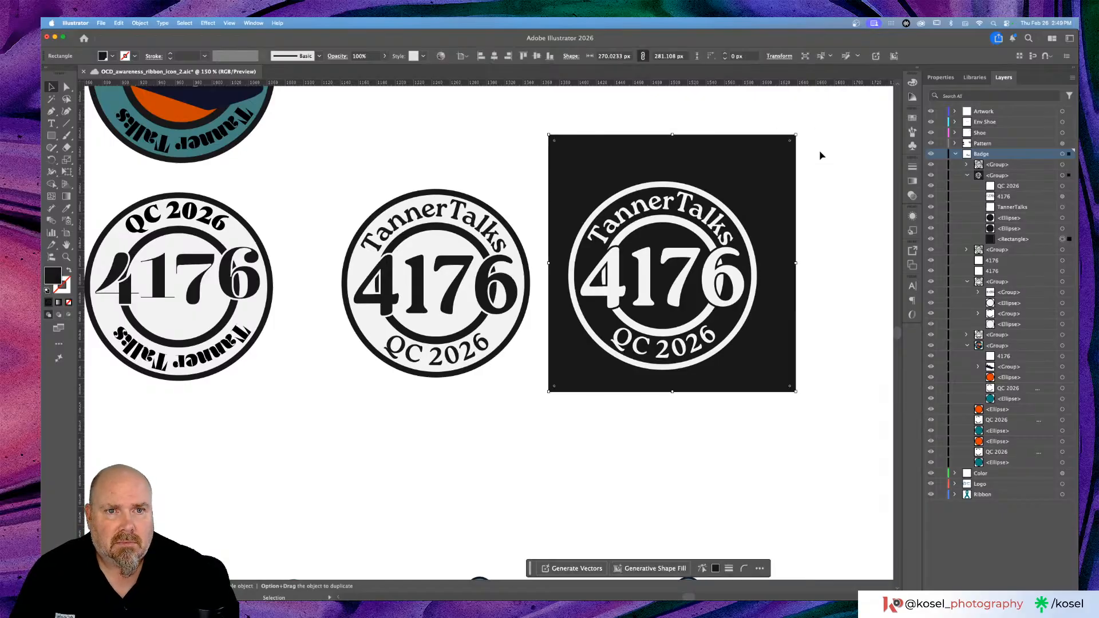
left_click_drag(796, 134, 785, 167)
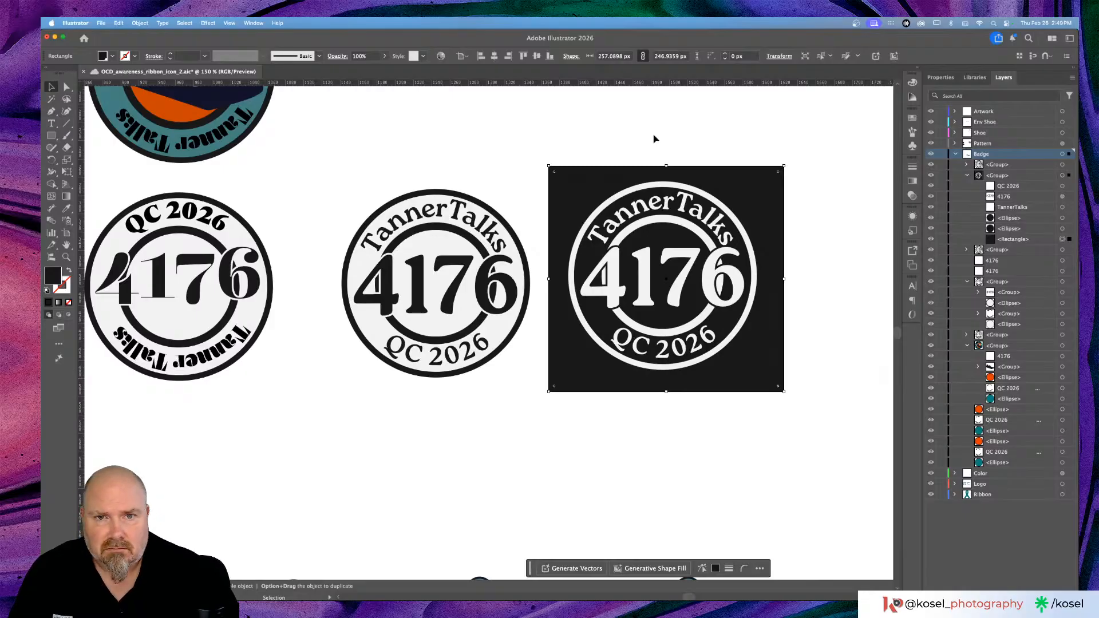
left_click(654, 139)
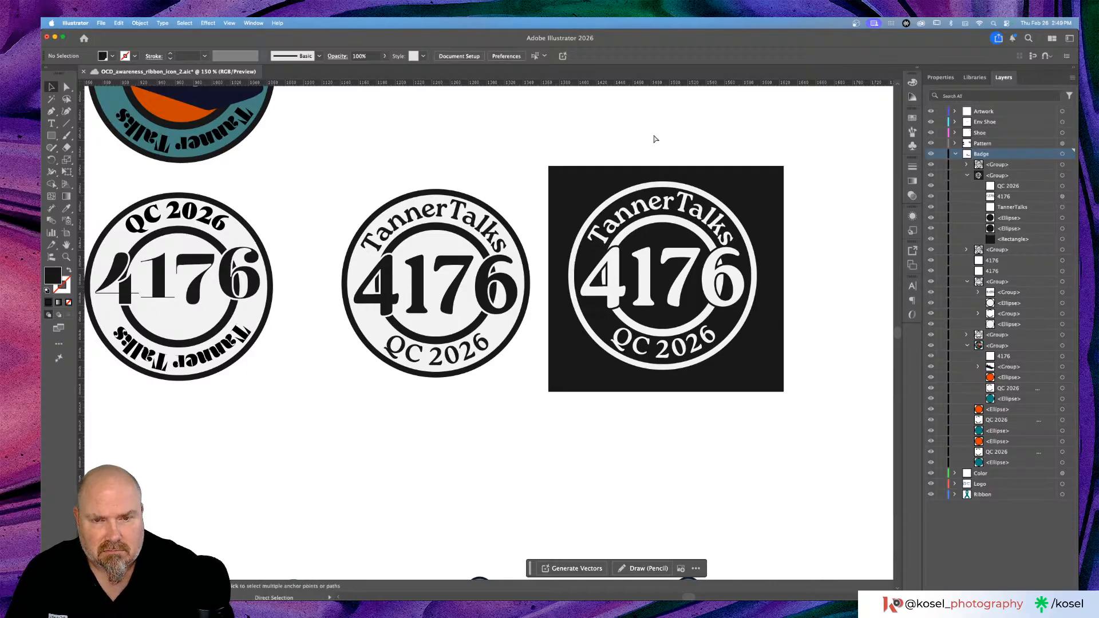
Step: Examine the reversed badge's lettering and rings up close beside the black-on-off-white version
key("super+equal")
key("super+equal")
scroll(656, 139, "up", 3)
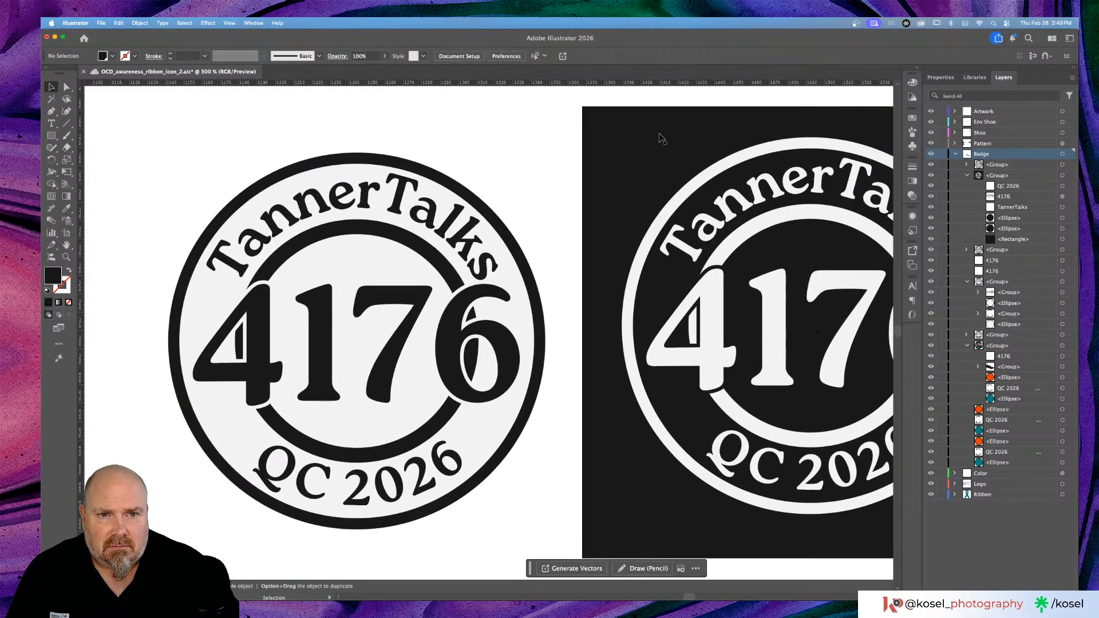
scroll(657, 139, "right", 5)
scroll(657, 137, "down", 2)
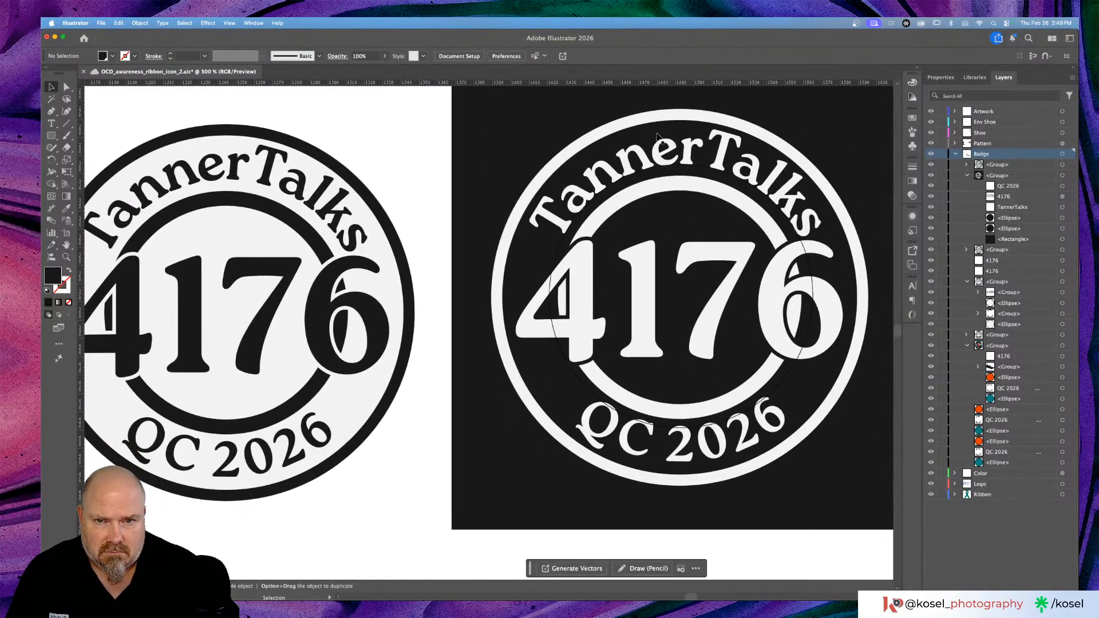
scroll(656, 135, "down", 1)
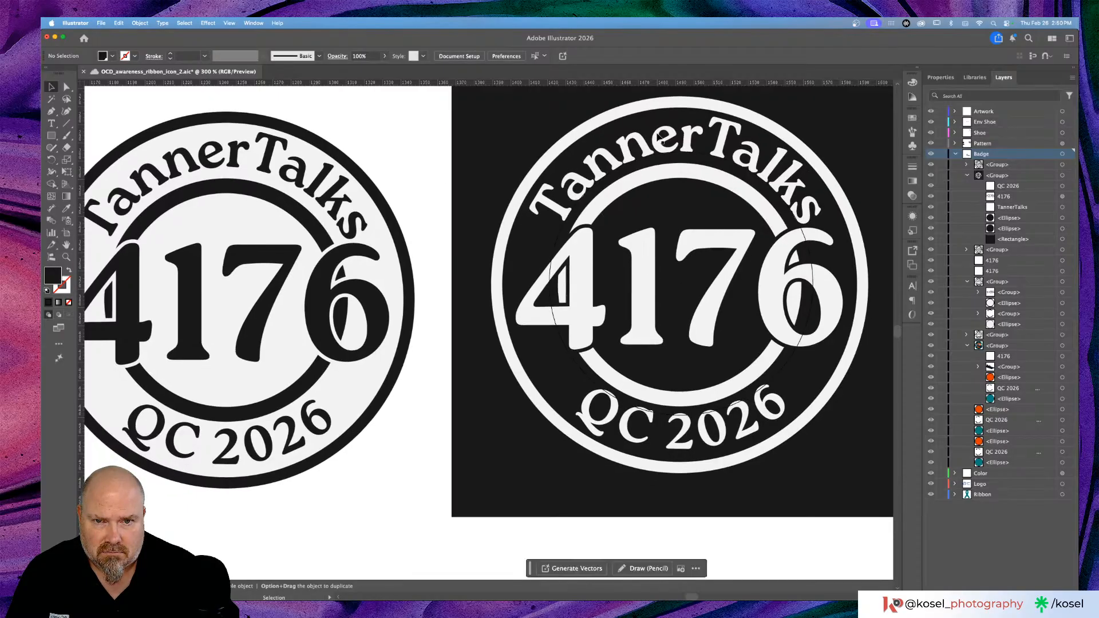
scroll(657, 136, "left", 2)
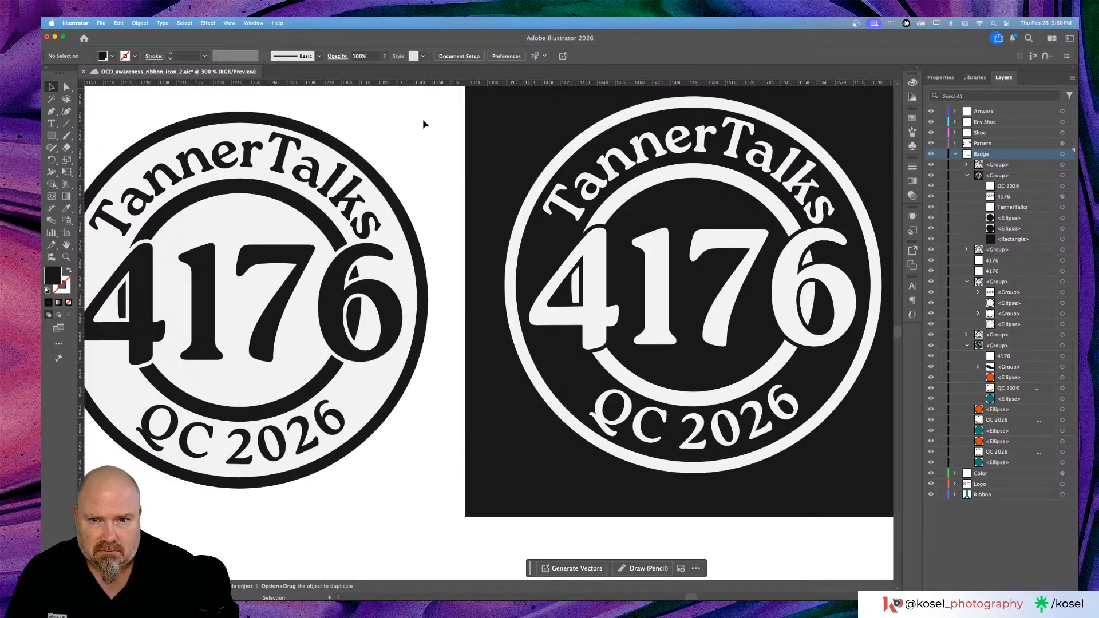
key("super+minus")
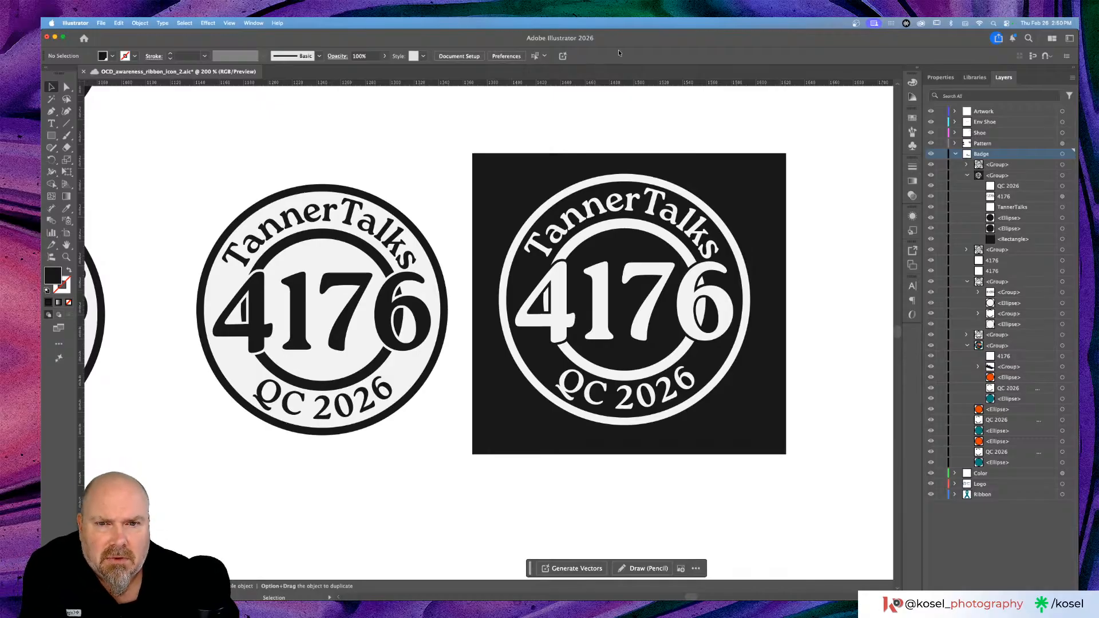
Step: Isolate the reversed badge group and try opening its inner 125 px ellipse into a pie shape
left_click(628, 243)
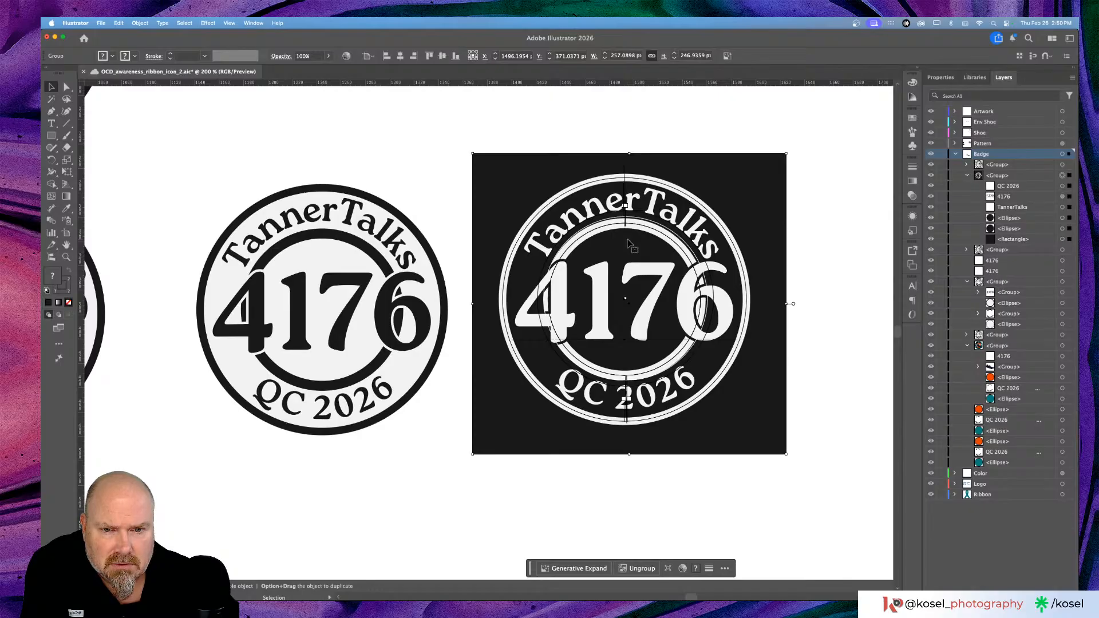
double_click(629, 245)
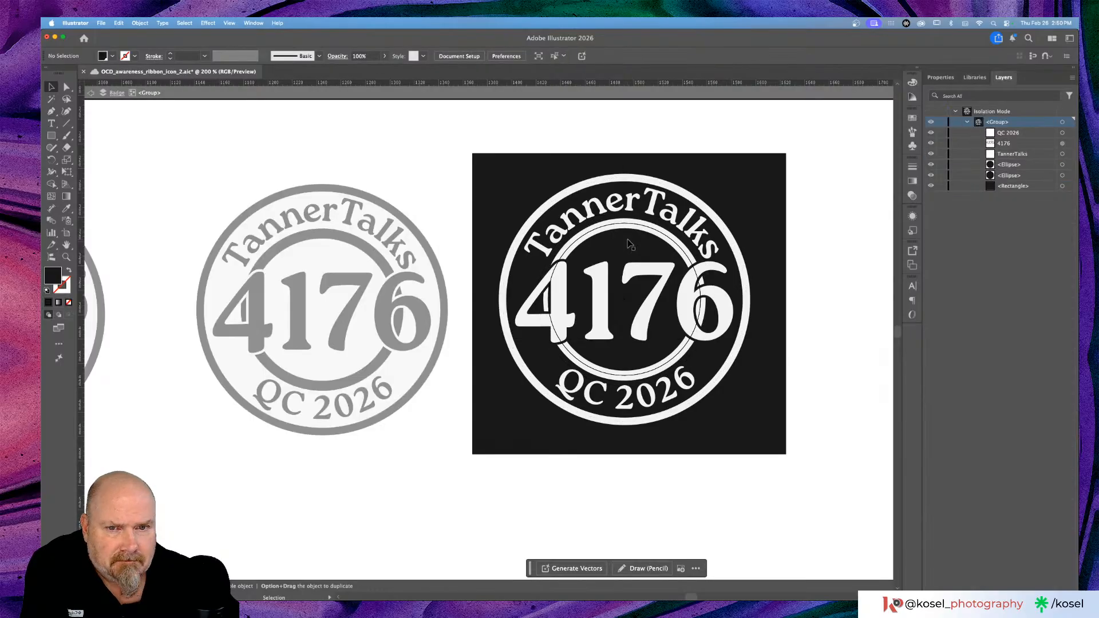
left_click(629, 245)
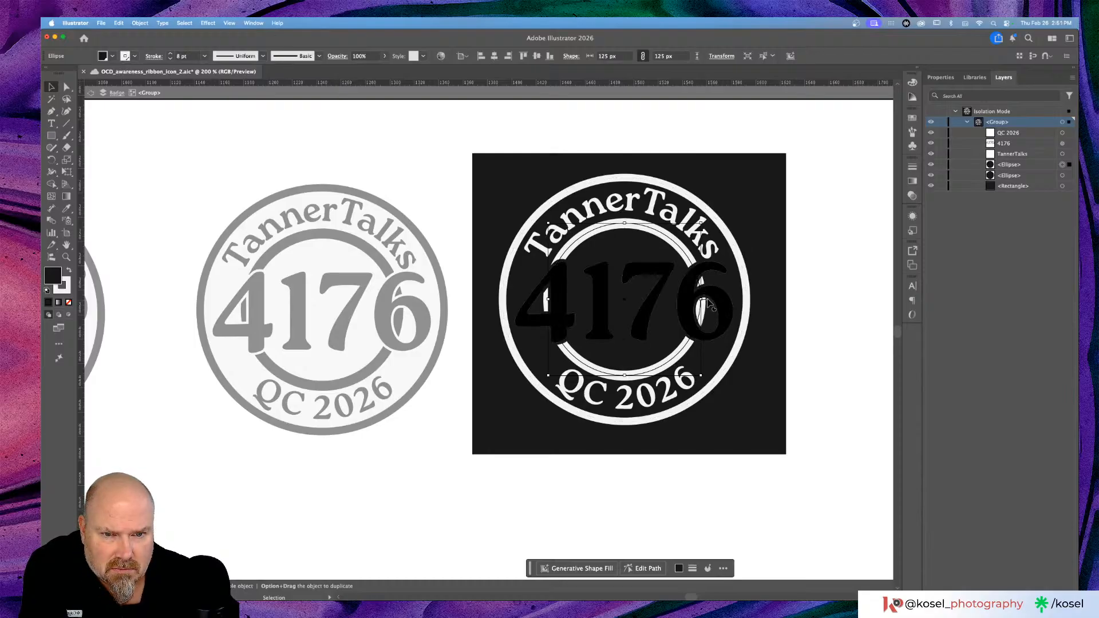
left_click_drag(707, 301, 705, 275)
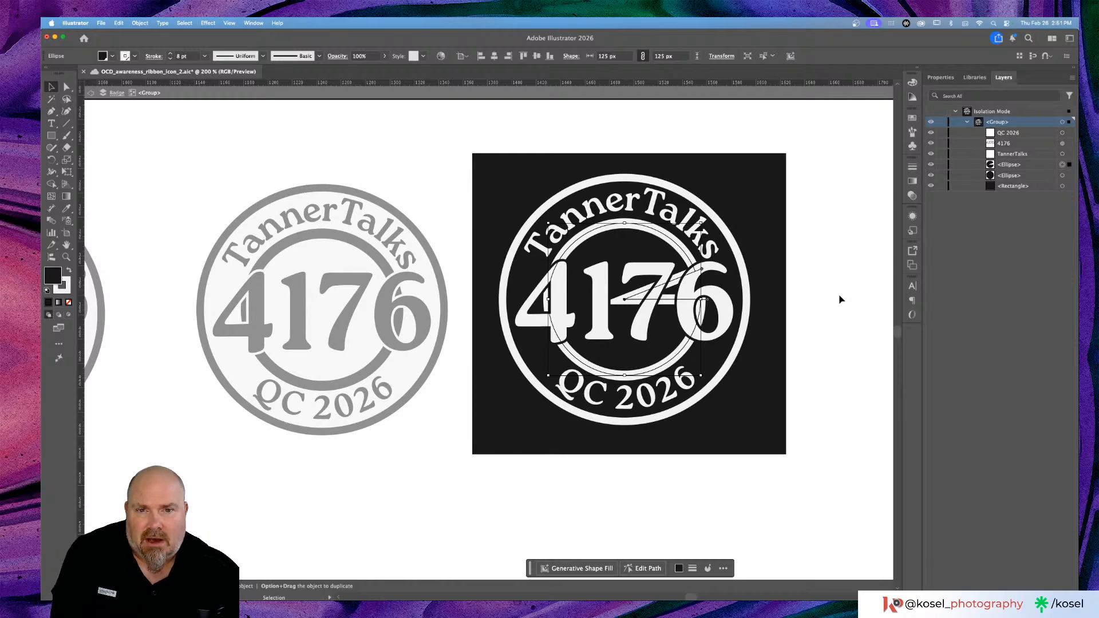
key("a")
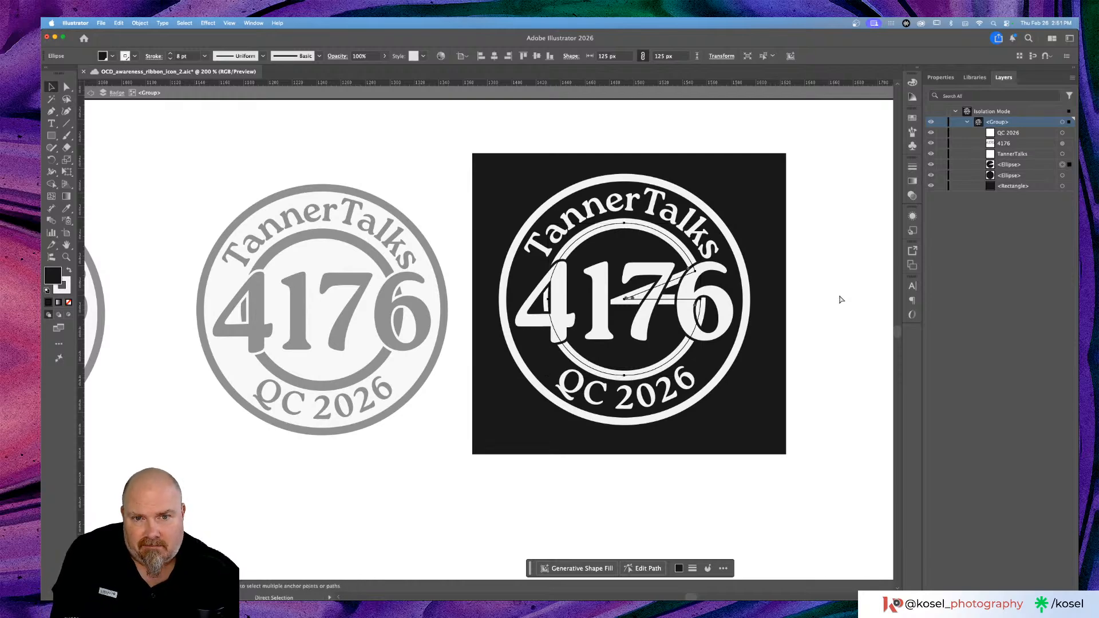
key("v")
left_click(839, 301)
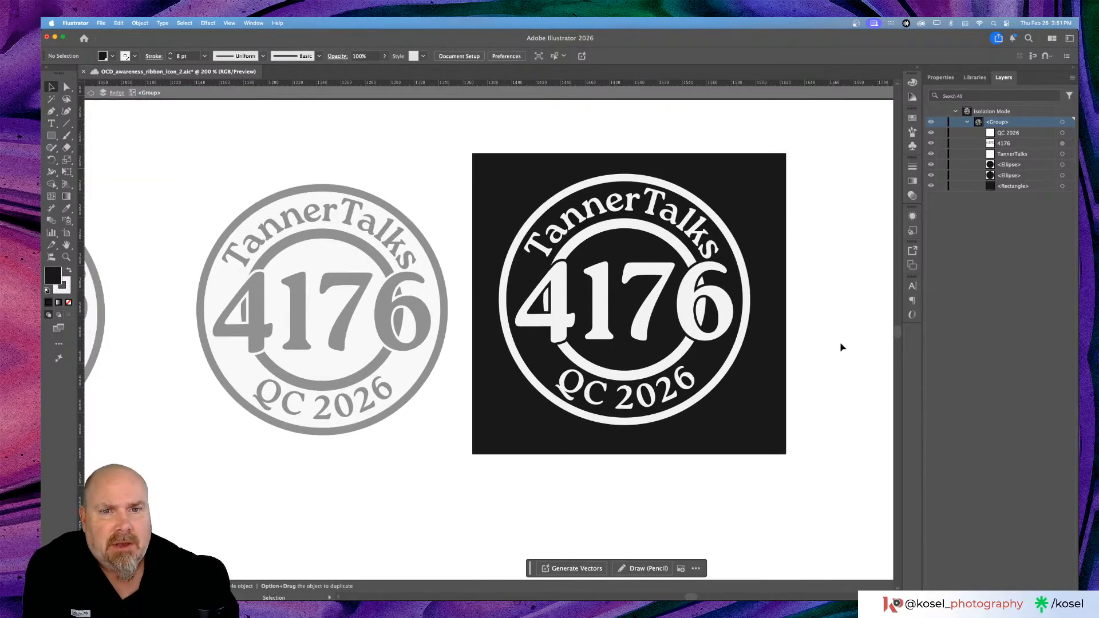
Step: Duplicate the complete reversed badge with its black background beside the original
key("super+minus")
key("super+minus")
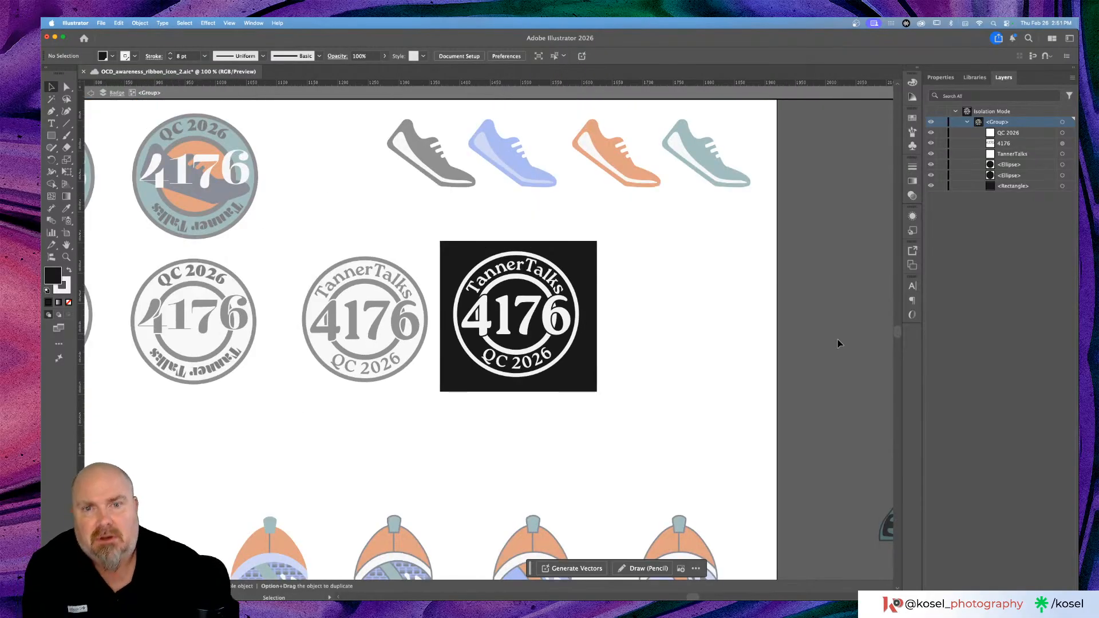
left_click_drag(436, 224, 642, 409)
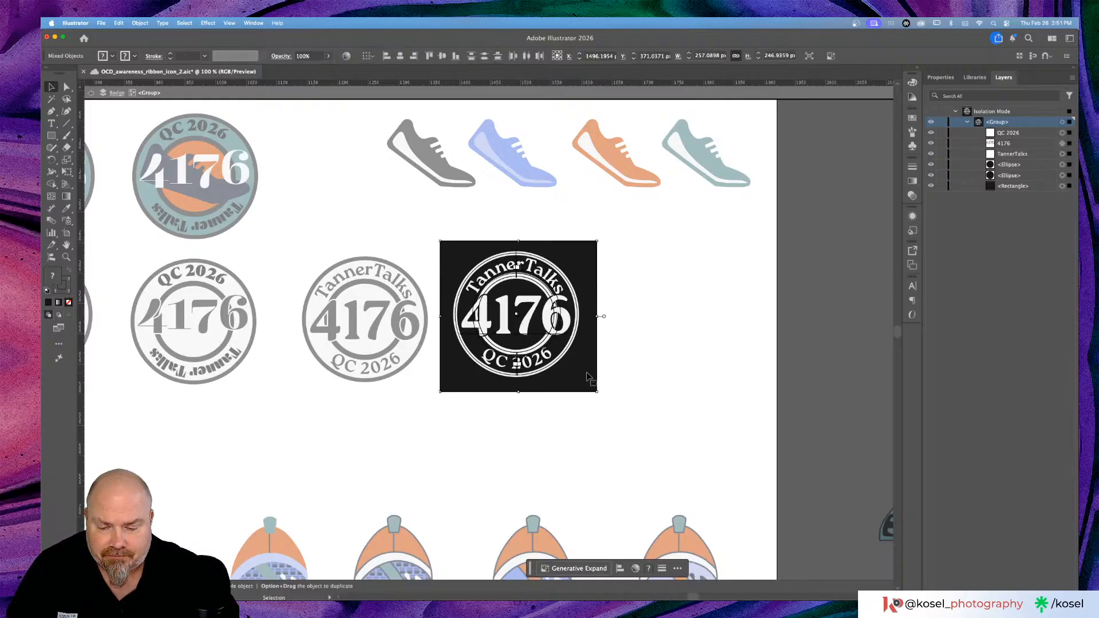
left_click_drag(586, 375, 754, 374)
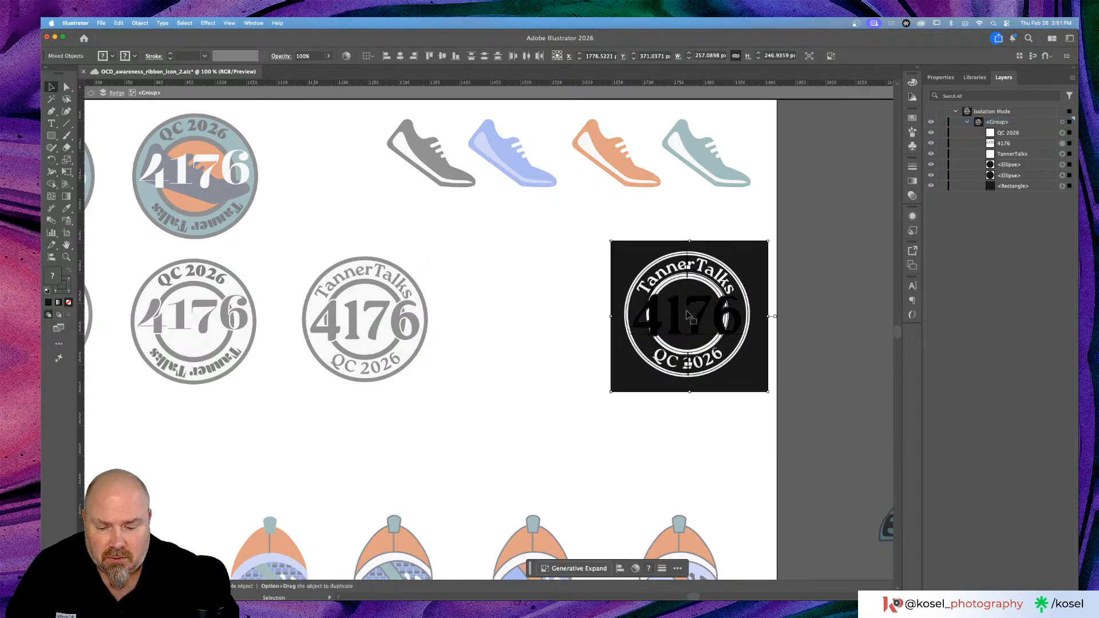
key("super+z")
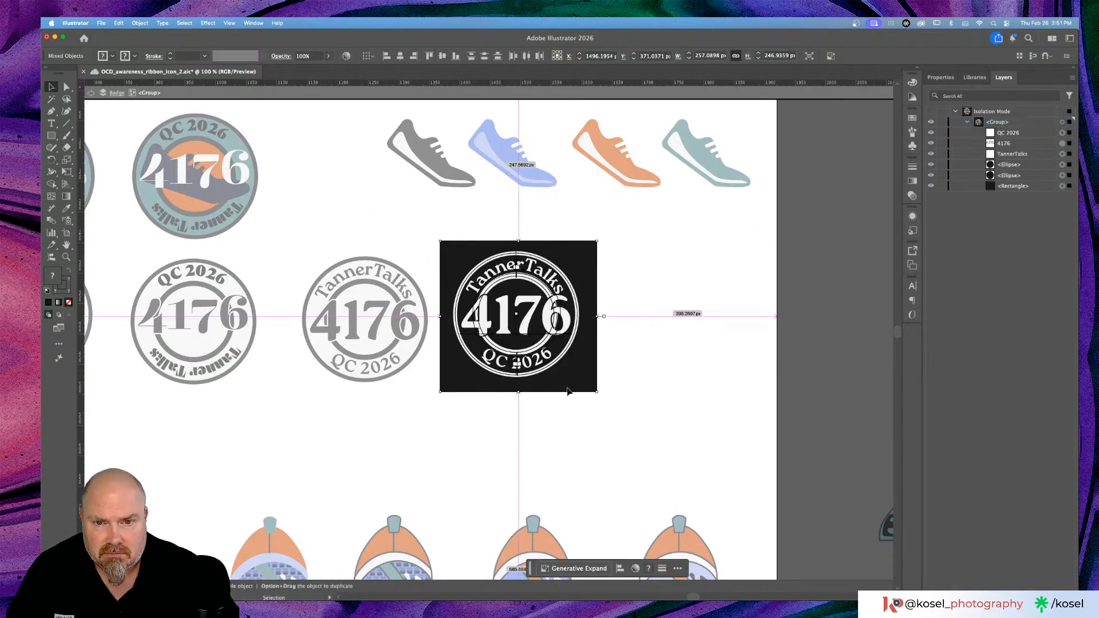
left_click_drag(573, 380, 744, 381)
Step: Examine the duplicated badge's number and overlapping inner ring up close, and clear the selection
key("super+equal")
key("super+equal")
key("super+equal")
key("super+equal")
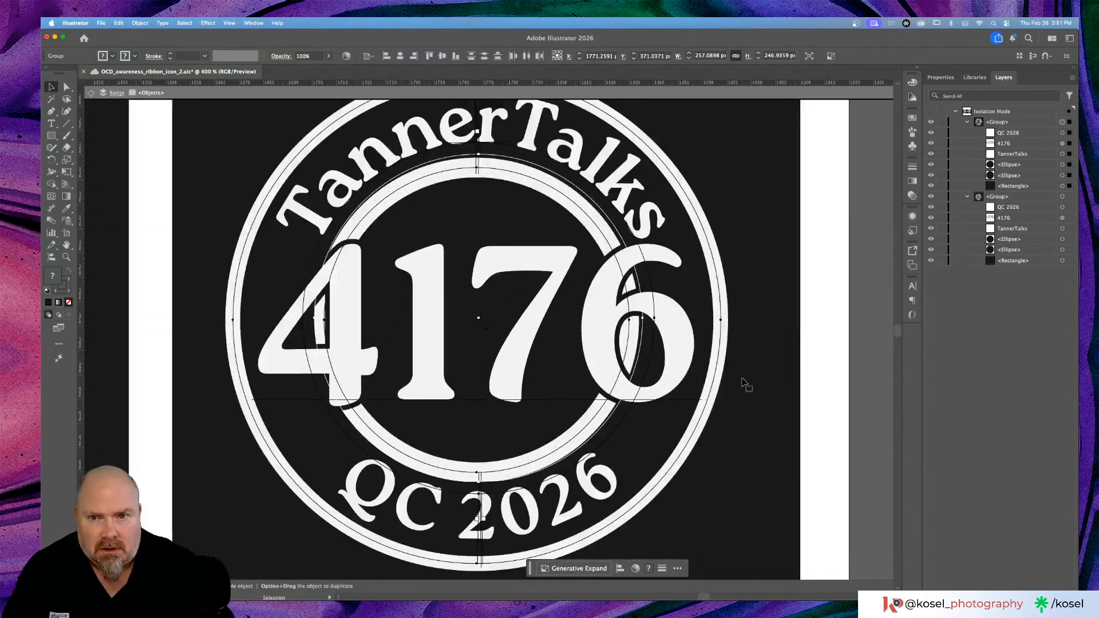
key("super+minus")
key("super+minus")
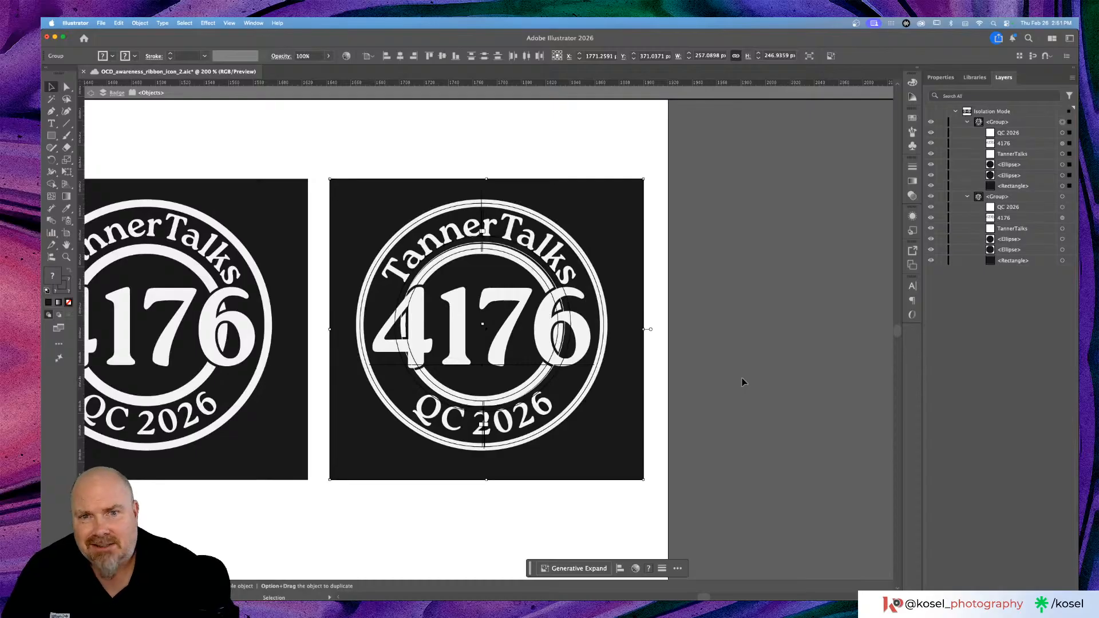
left_click(547, 128)
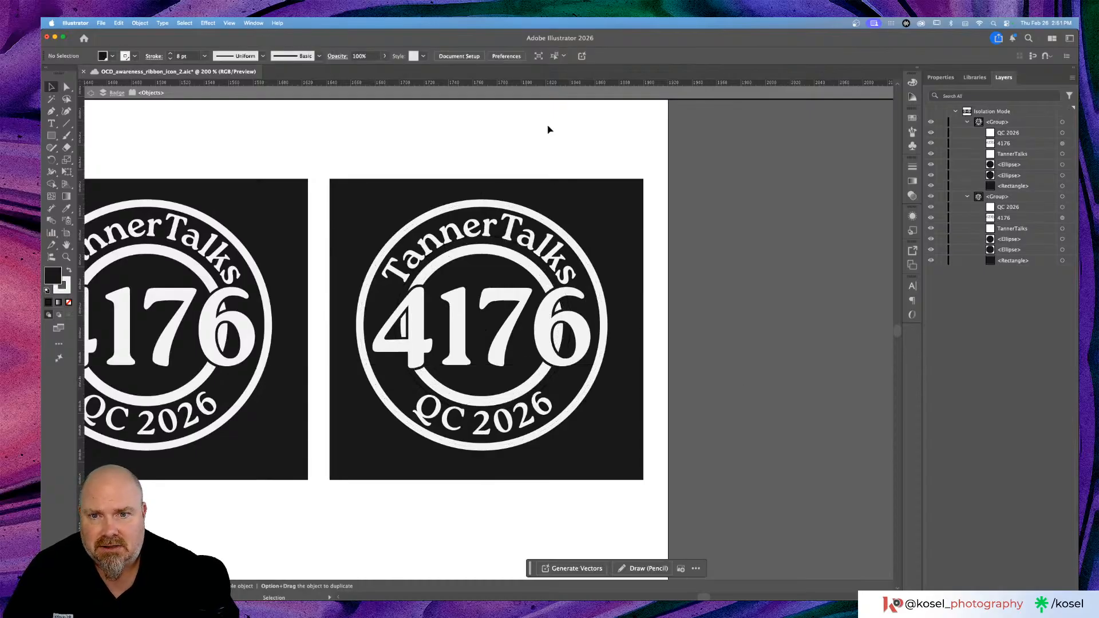
Step: Isolate the duplicate badge group and apply Pathfinder Divide to its 4176 text and inner ellipse
left_click(532, 384)
left_click(517, 339)
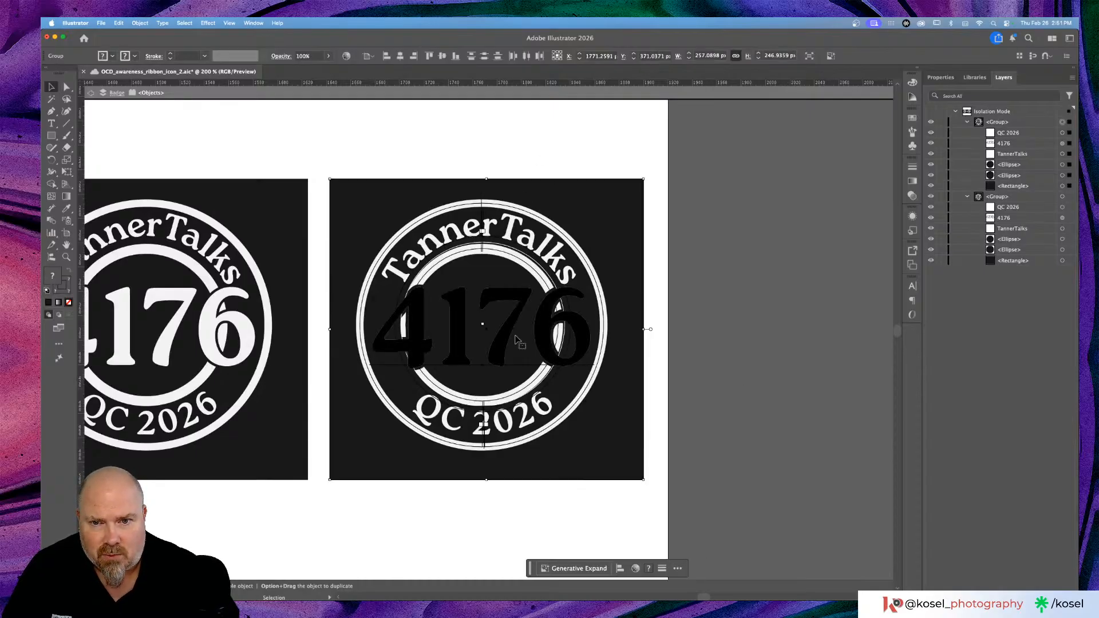
double_click(512, 332)
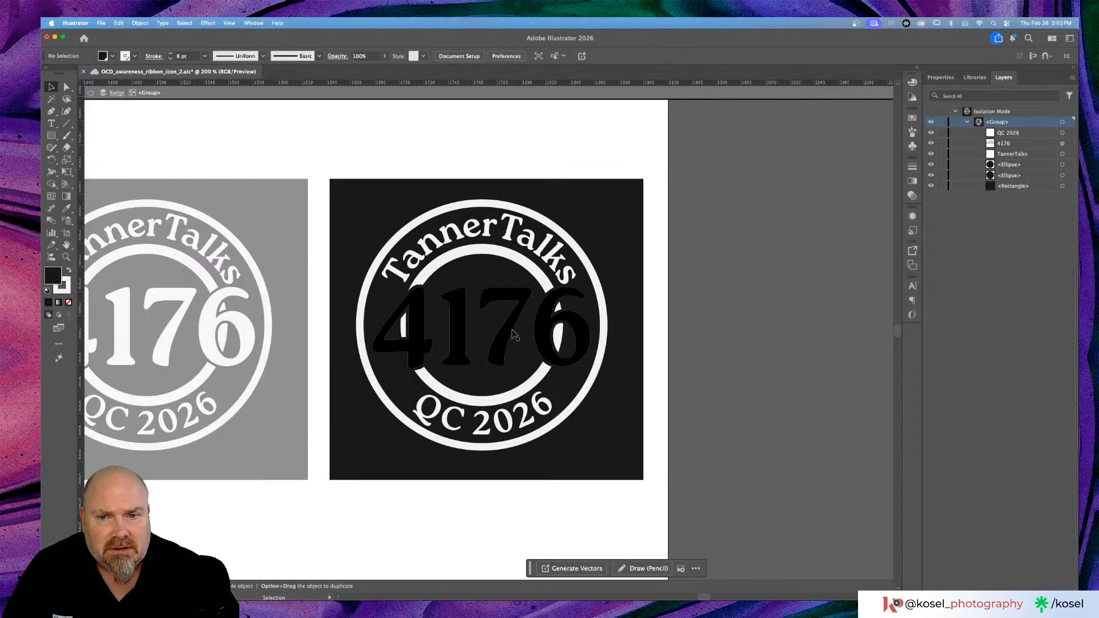
left_click(512, 332)
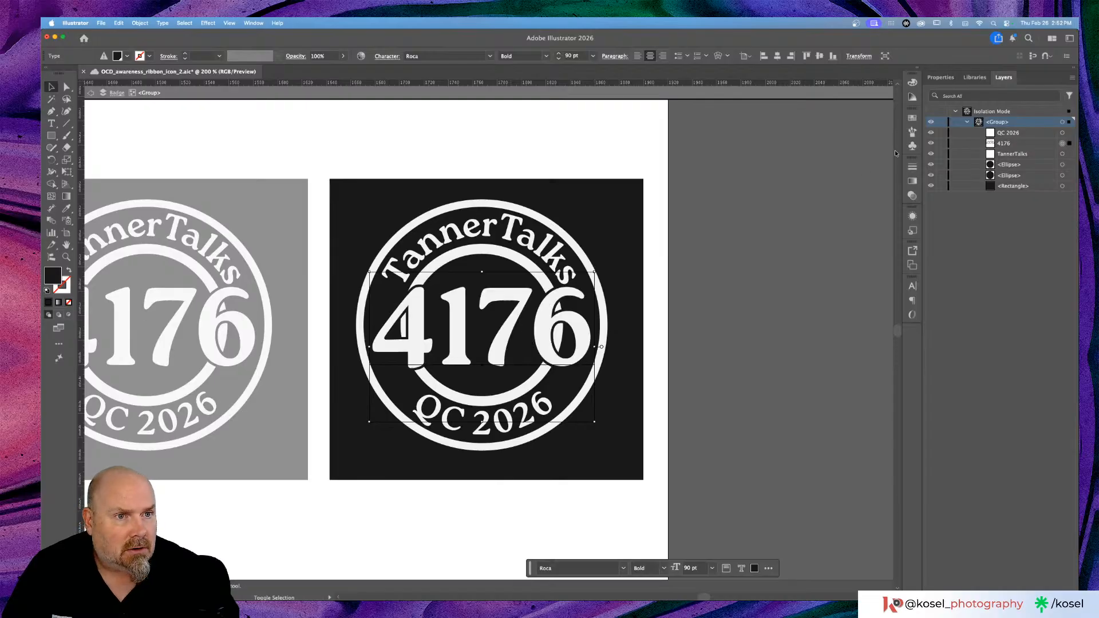
left_click(501, 263, "shift")
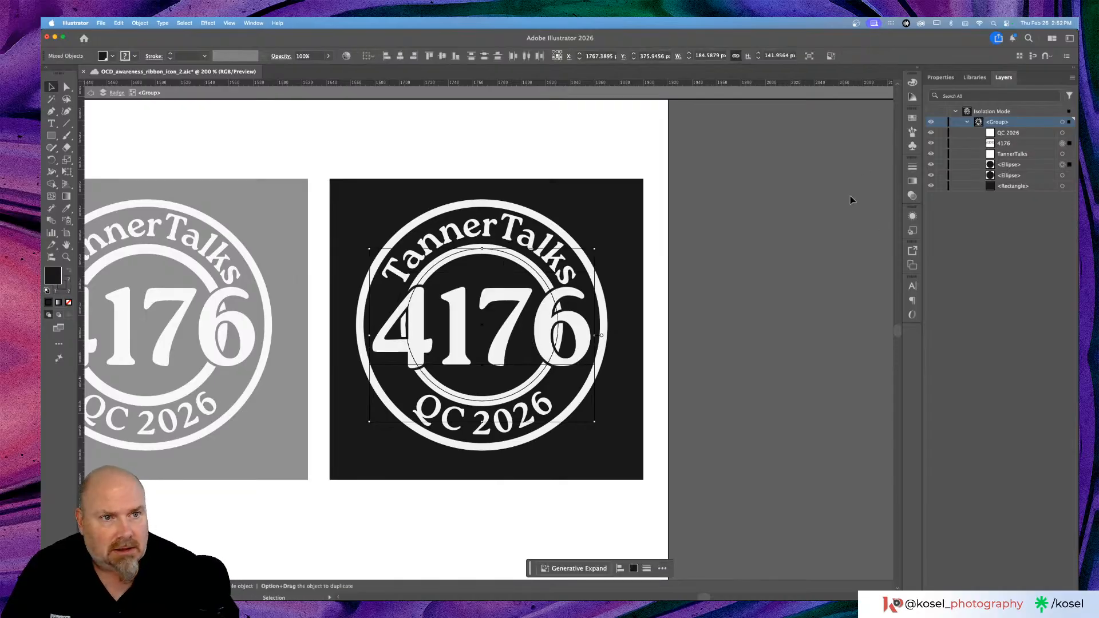
left_click(945, 79)
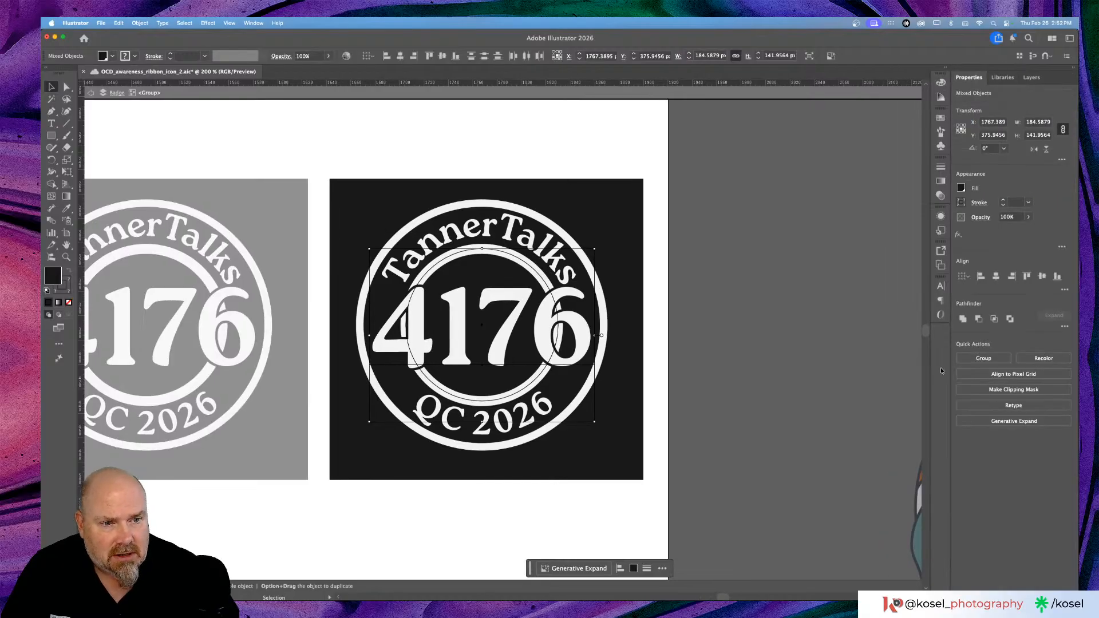
left_click(1064, 326)
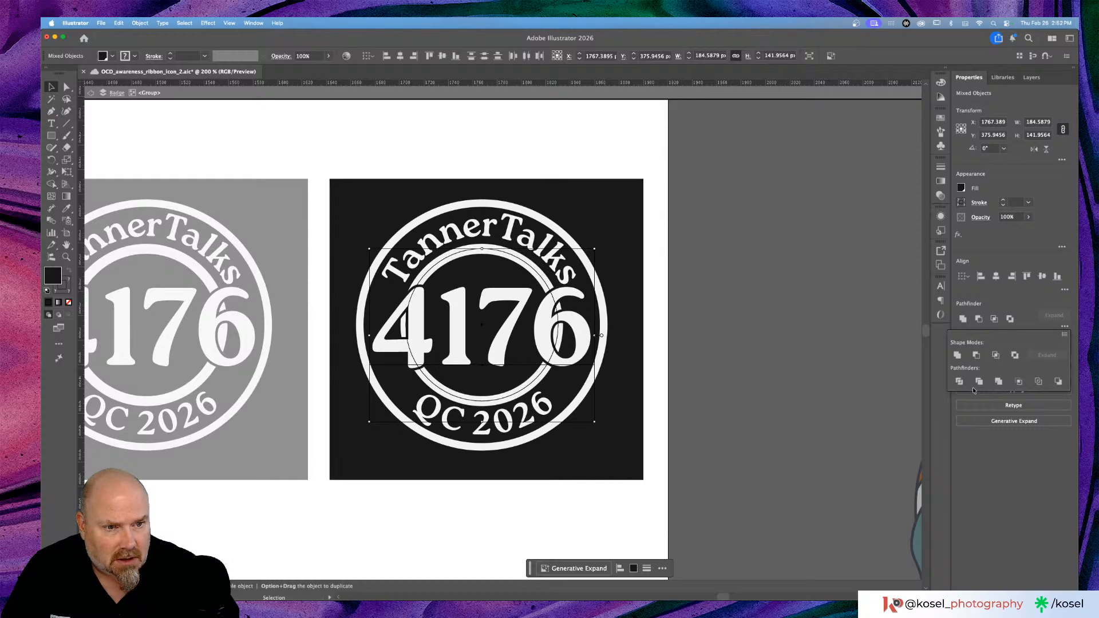
left_click(959, 382)
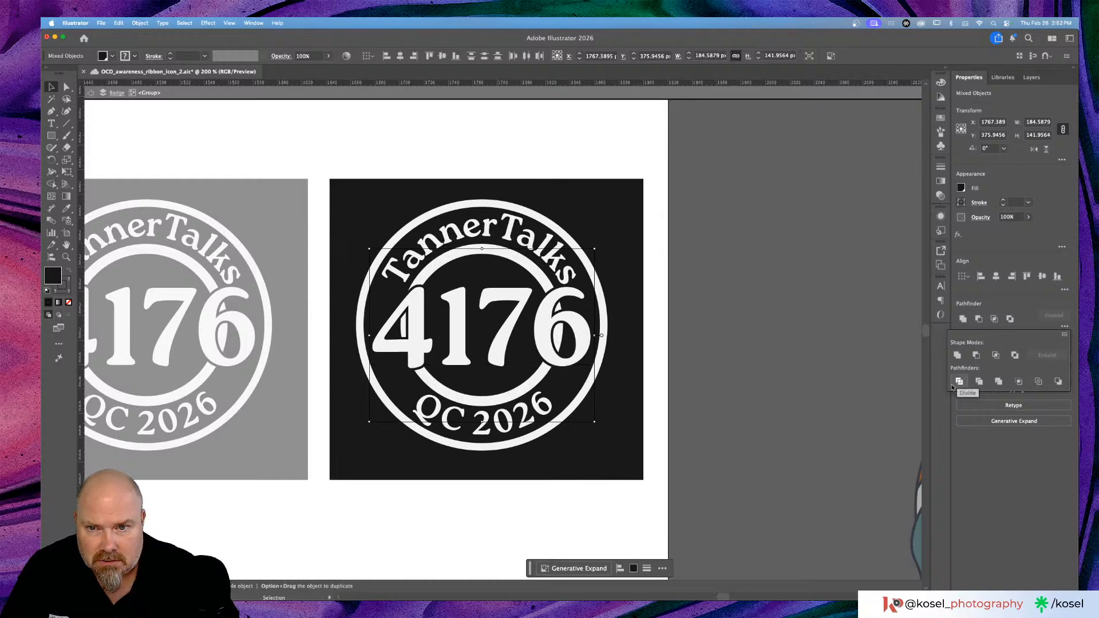
Step: Try to select and delete the ring fragment inside the 6 of the duplicate badge, and exit text editing
left_click(771, 319)
left_click(536, 334)
key("Delete")
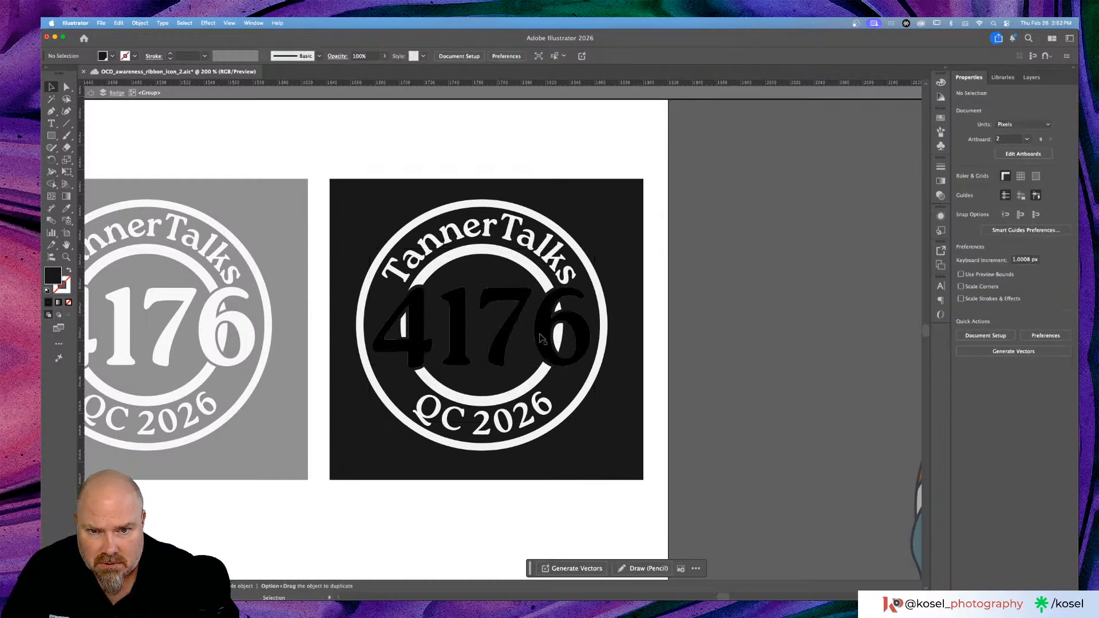
double_click(562, 339)
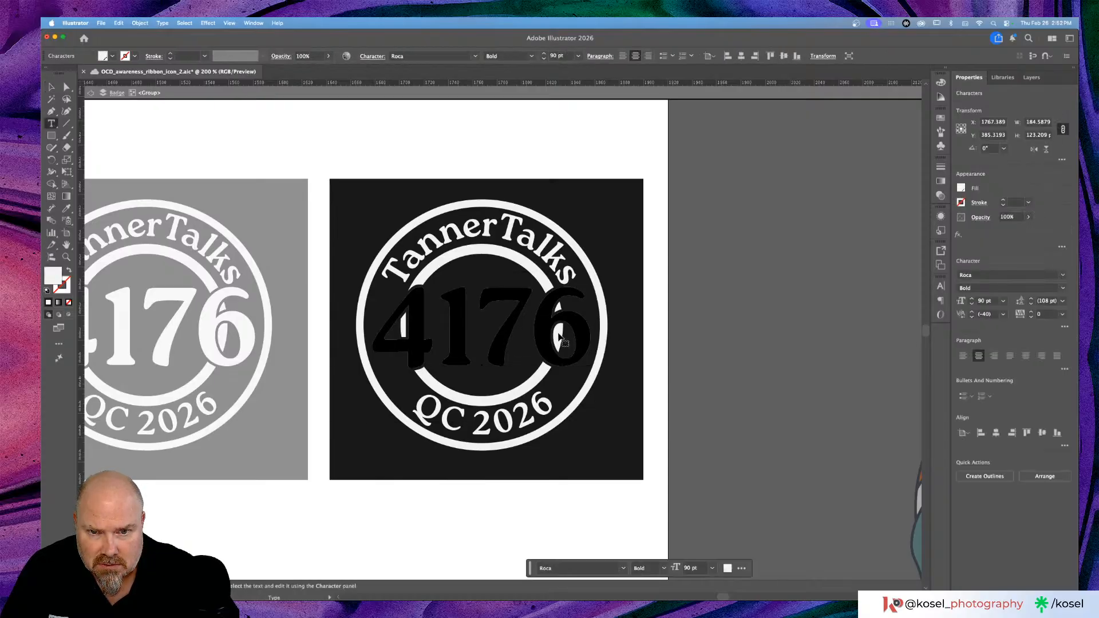
double_click(559, 335)
double_click(558, 332)
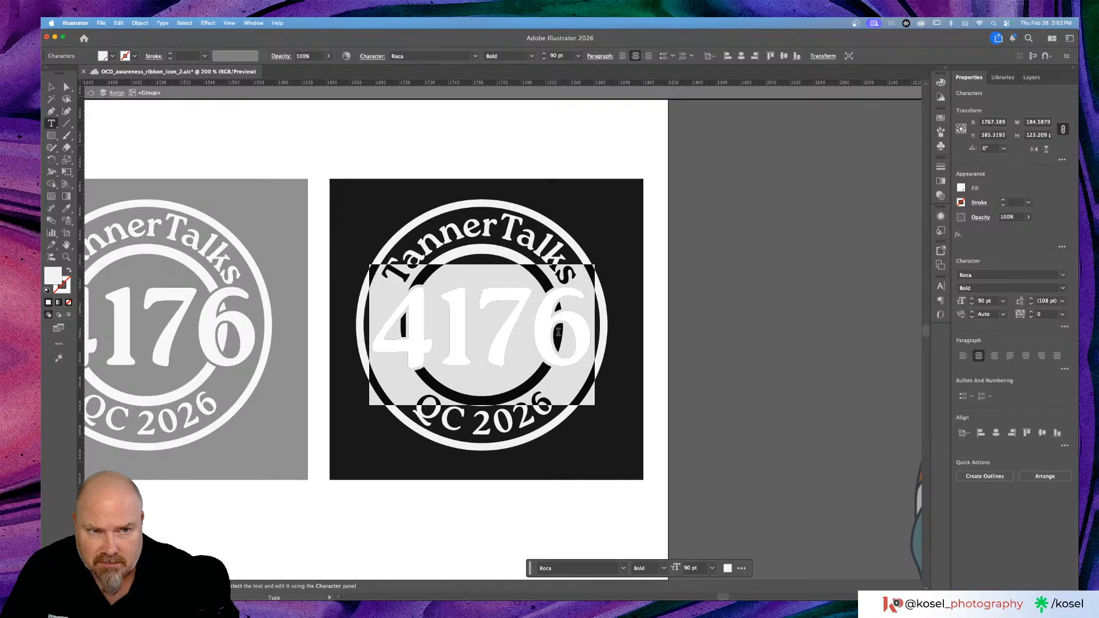
key("Escape")
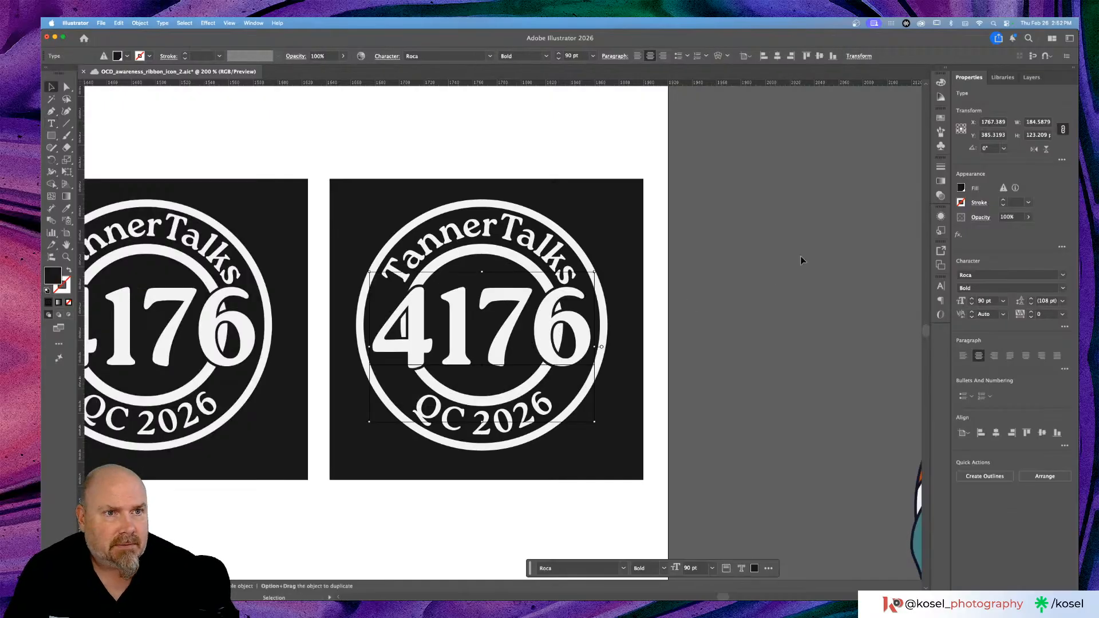
Step: Lock the duplicate badge's 4176 text, toggle its visibility off and on, and try selecting the ring segment beneath the 6
left_click(1031, 77)
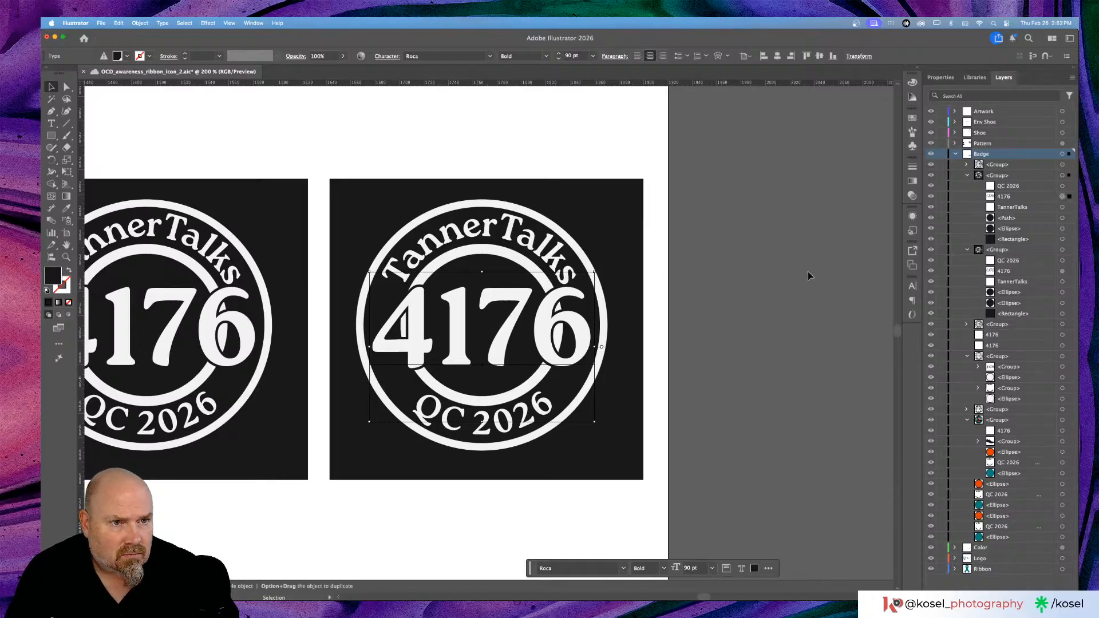
left_click(941, 196)
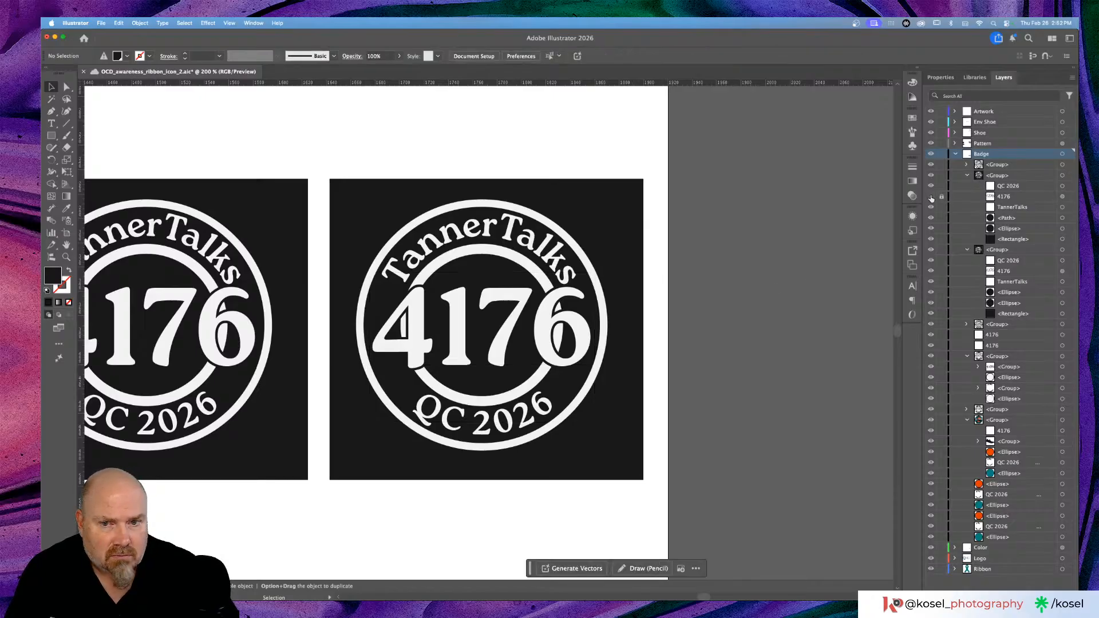
left_click(931, 196)
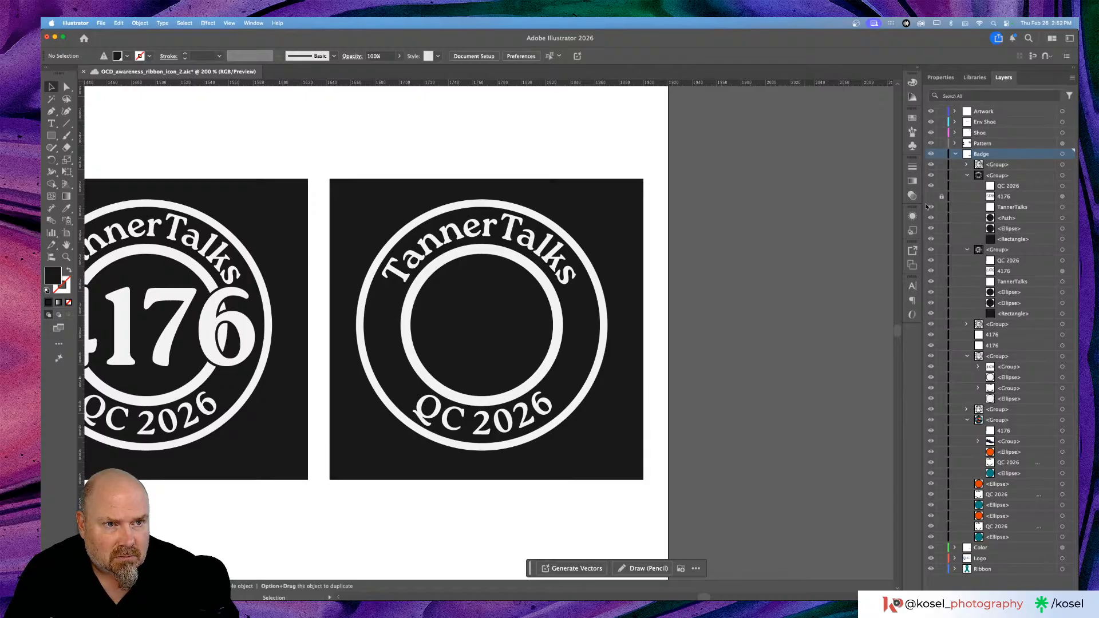
left_click(930, 196)
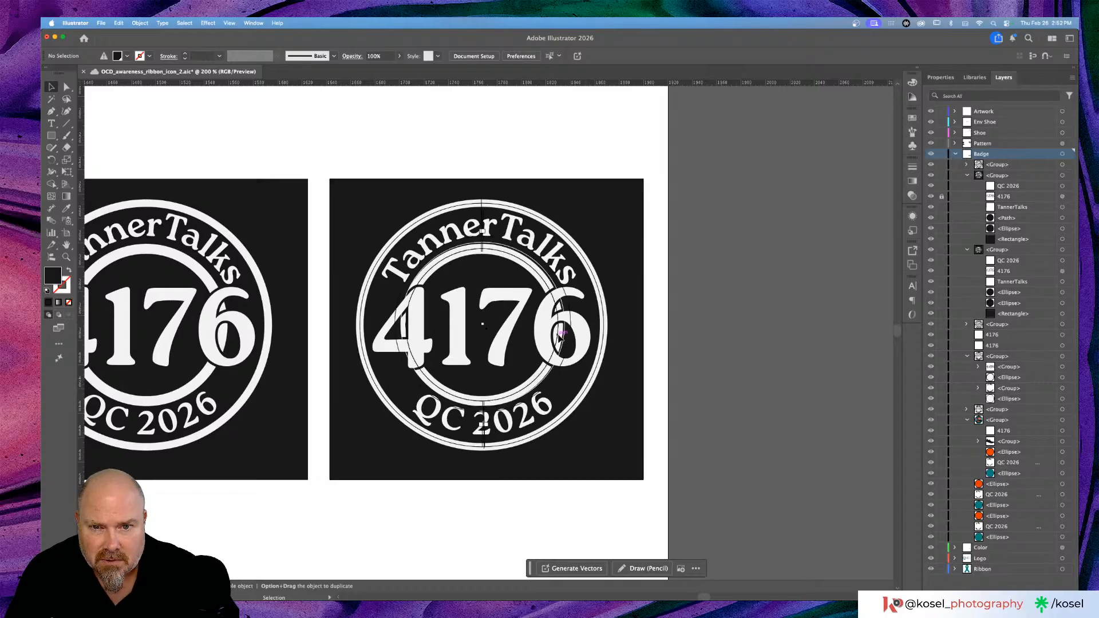
left_click(559, 337)
left_click(756, 314)
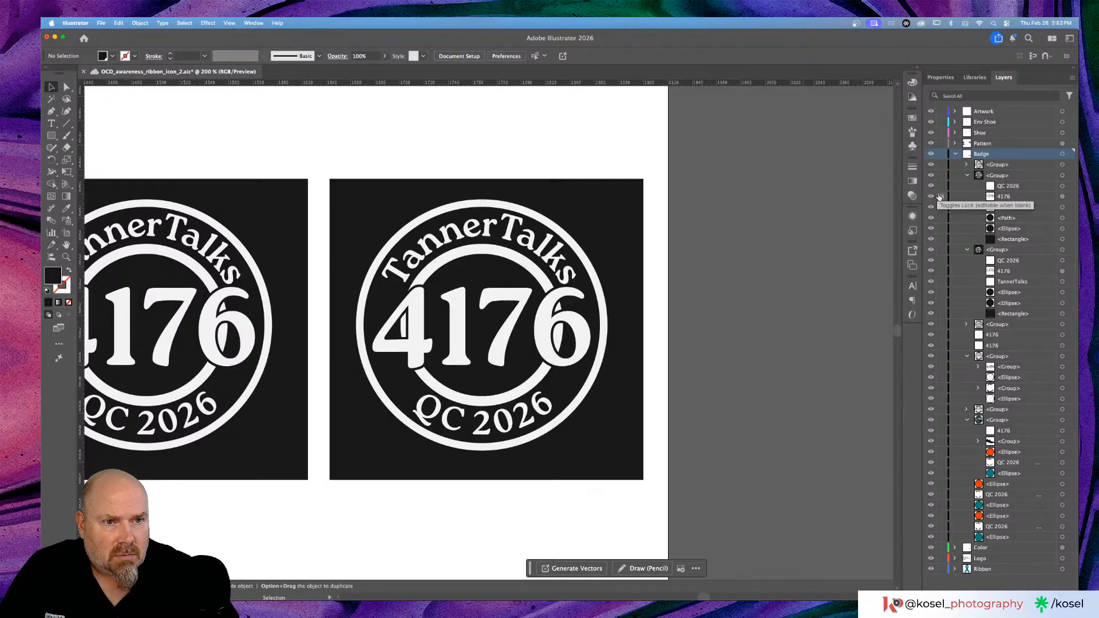
Step: Try to subtract the 4176 text from the duplicate badge's inner ring path with the Minus Front shape mode
left_click(1062, 197)
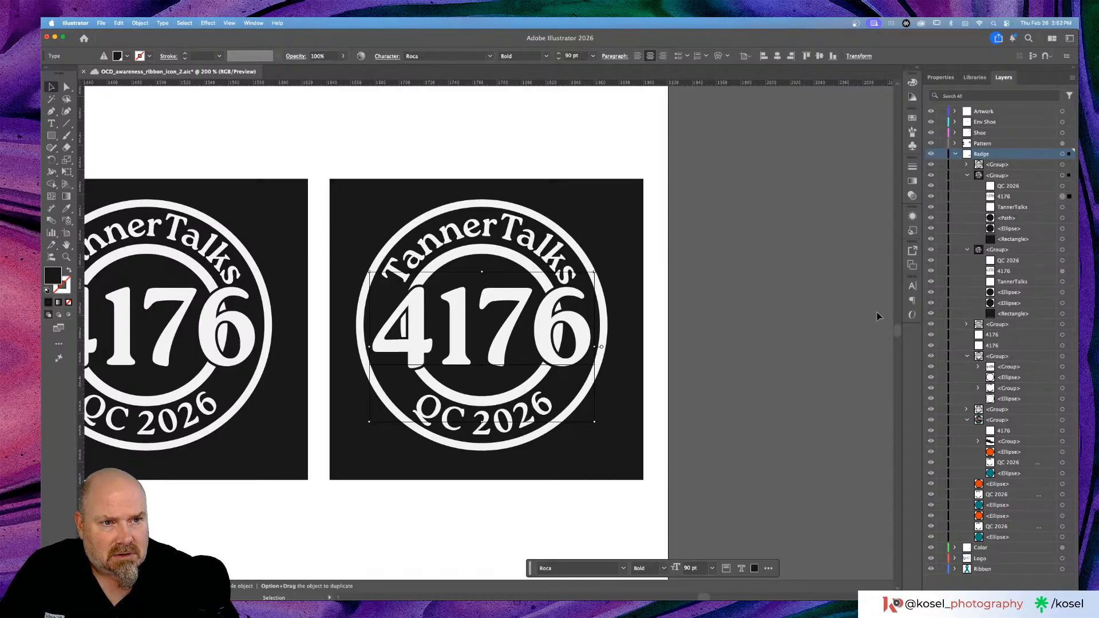
left_click(1062, 218)
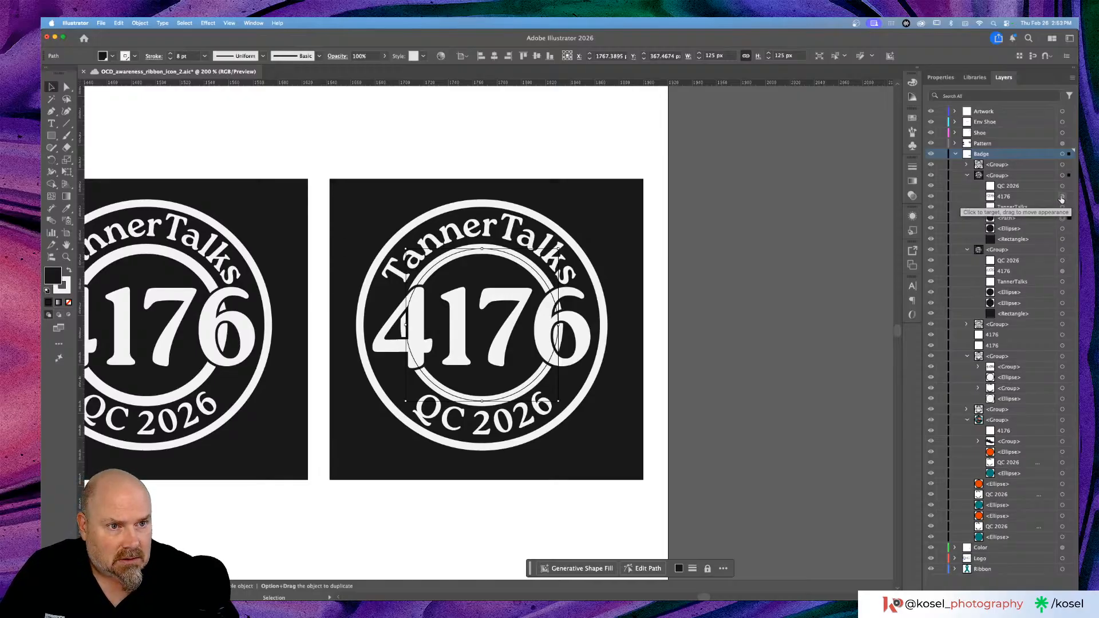
left_click(1062, 197, "shift")
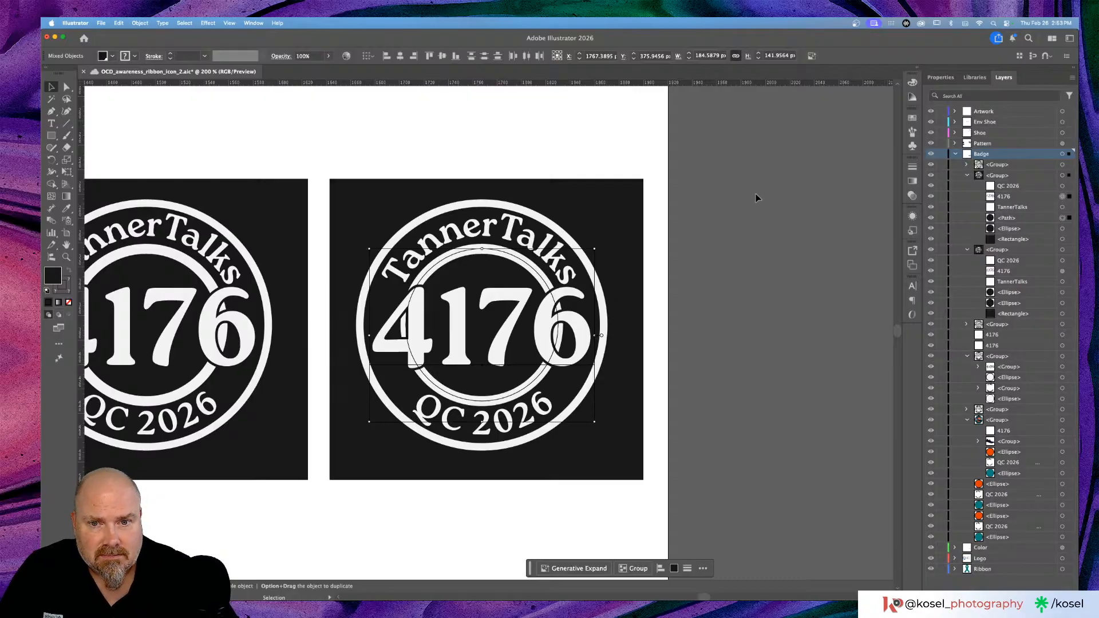
left_click(939, 77)
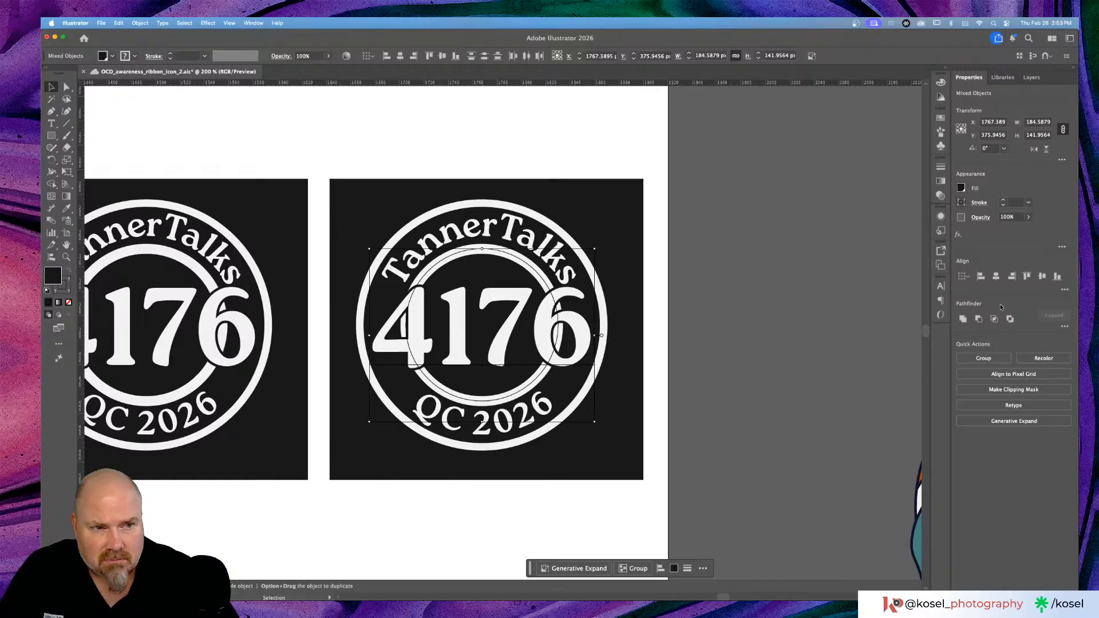
left_click(1063, 326)
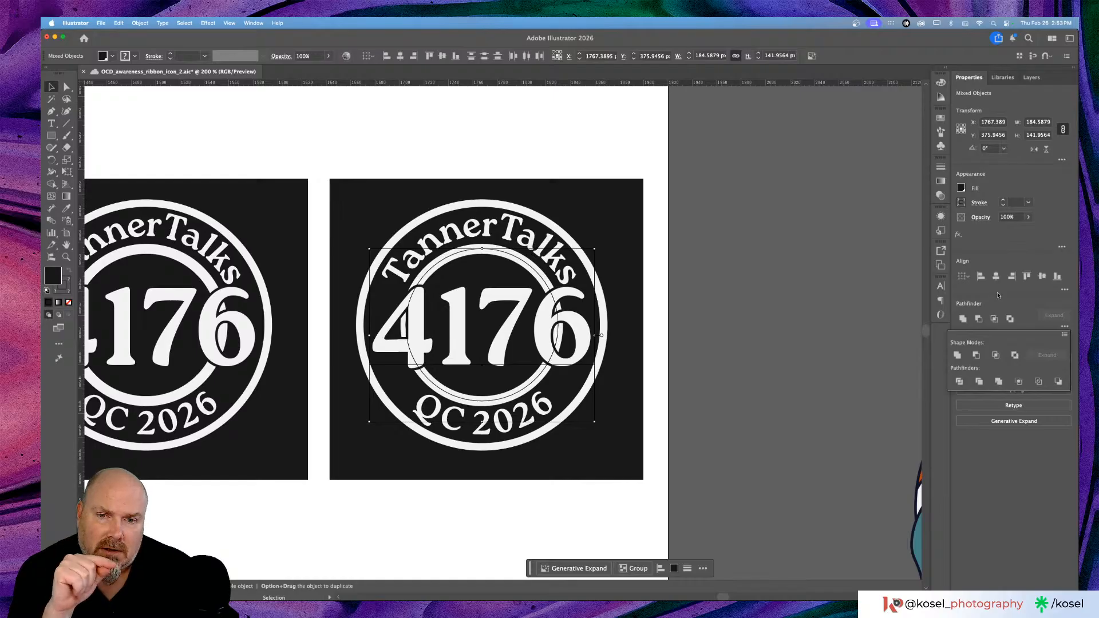
left_click(976, 356)
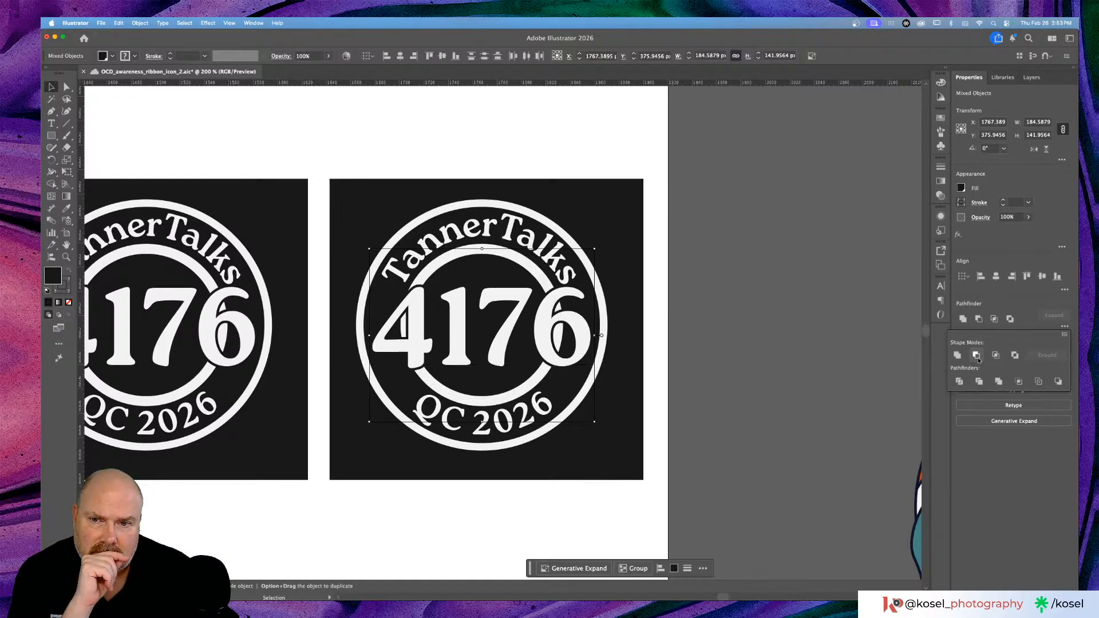
left_click(722, 356)
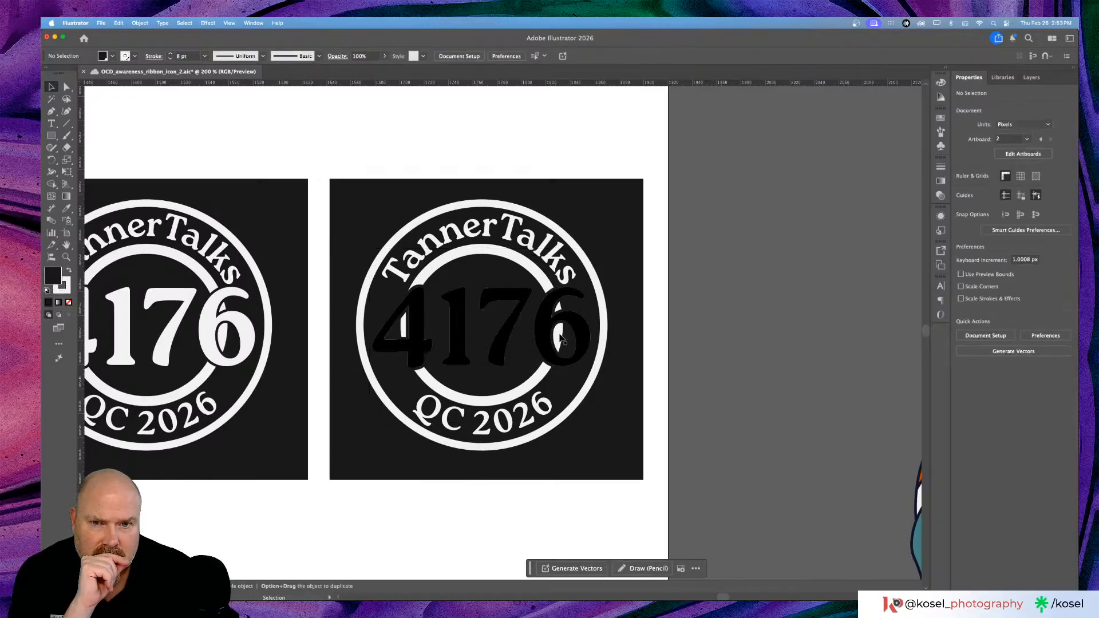
Step: Check the duplicate badge group's objects in the layer structure, and clear the selection
left_click(564, 338)
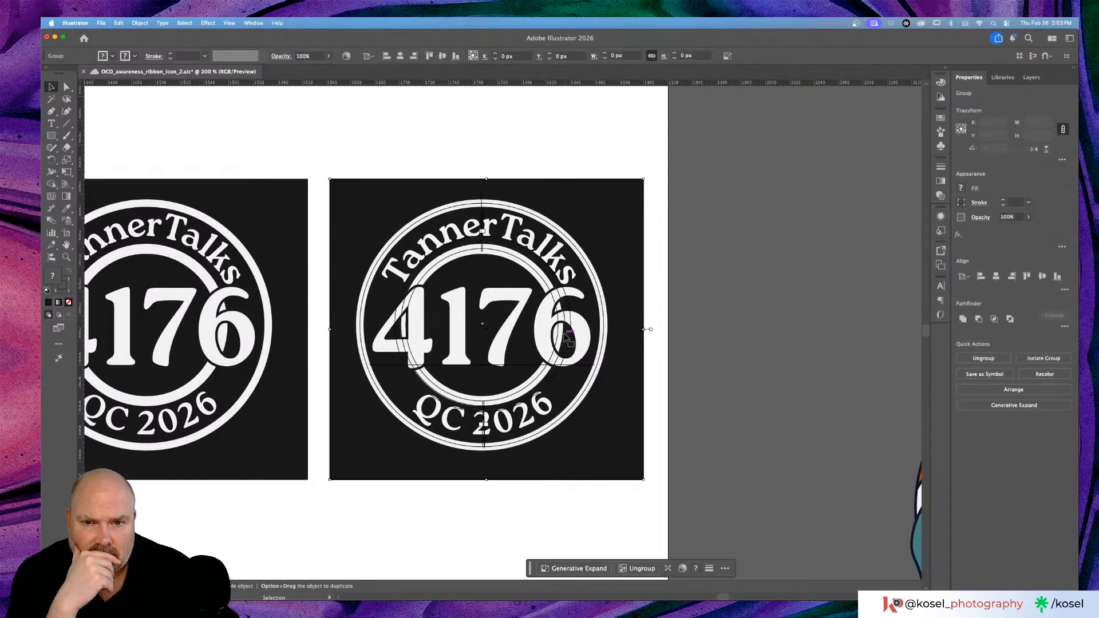
left_click(1001, 80)
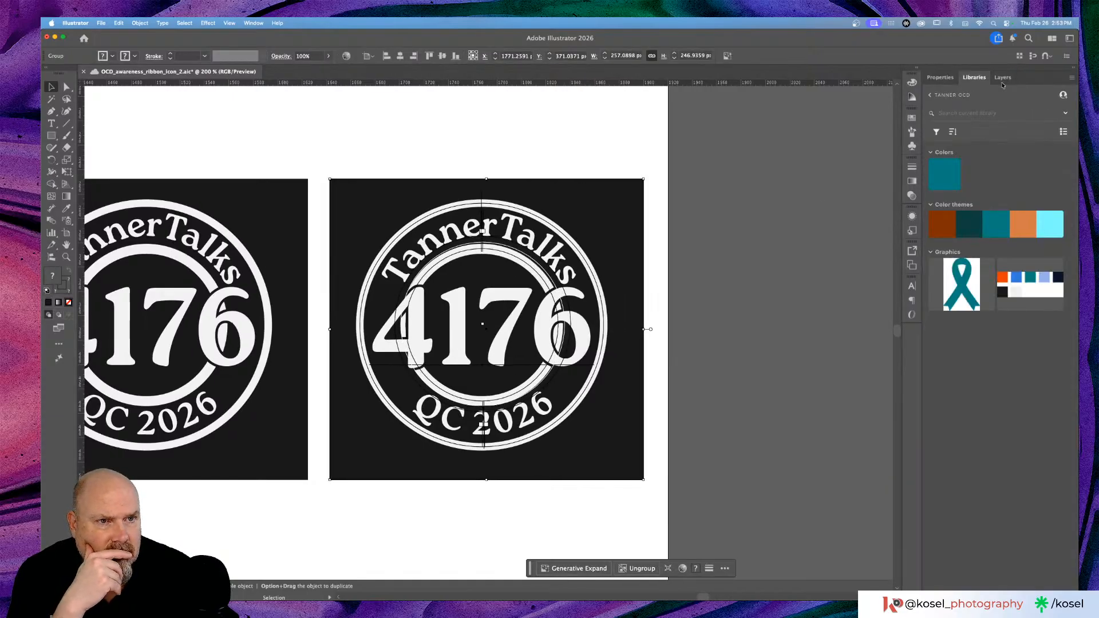
left_click(1003, 78)
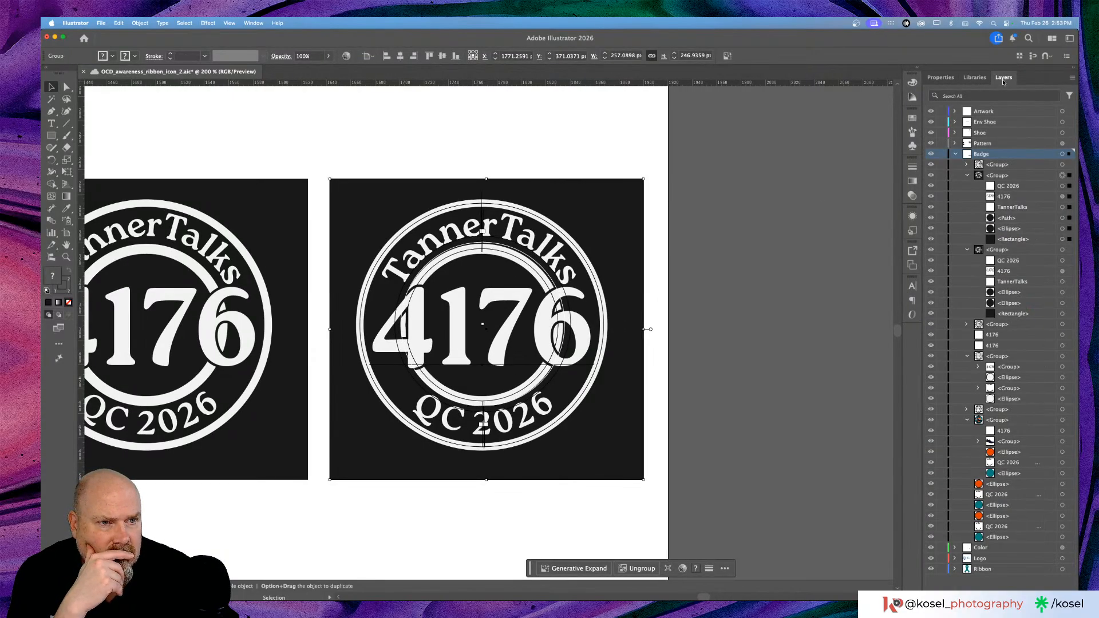
left_click(788, 284)
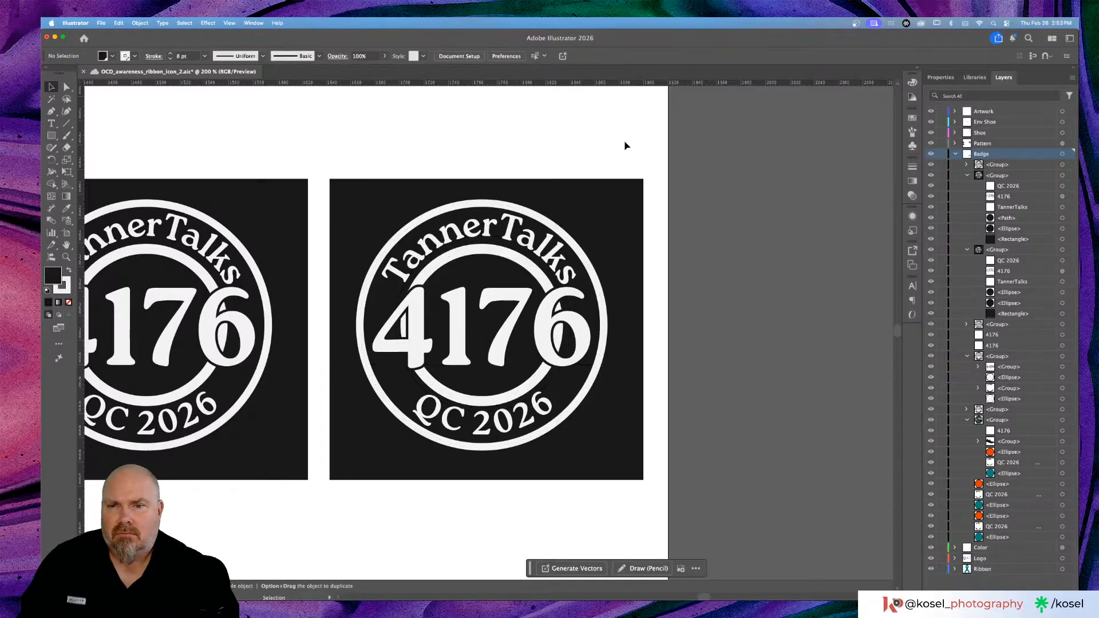
Step: Isolate the duplicate badge group, undo the 4176 text's last appearance change, and convert that text to outlines
left_click(578, 365)
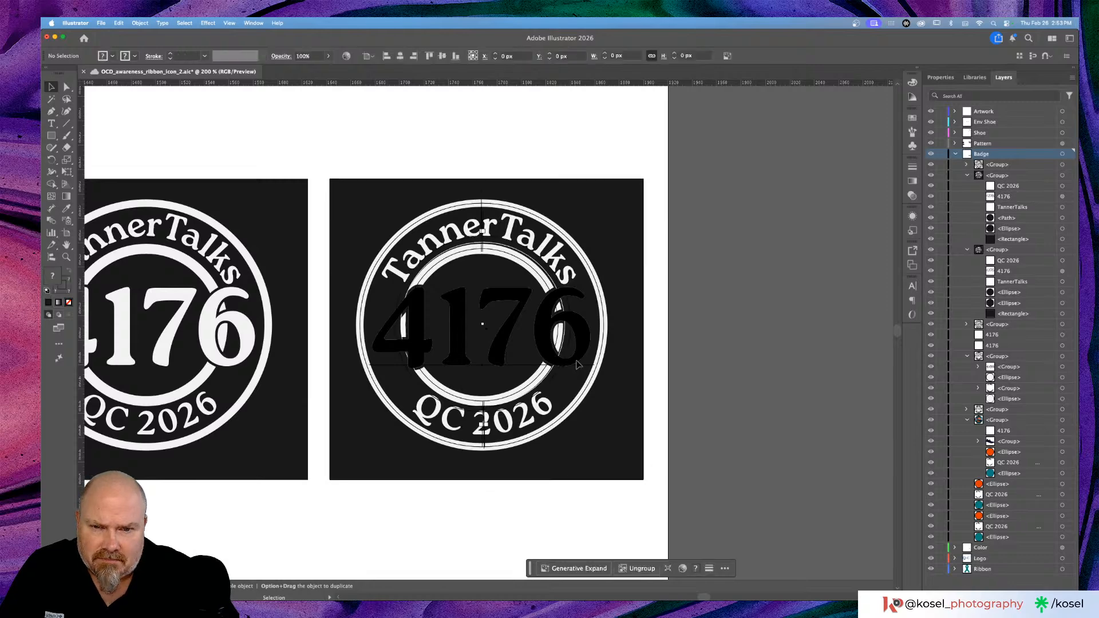
double_click(578, 365)
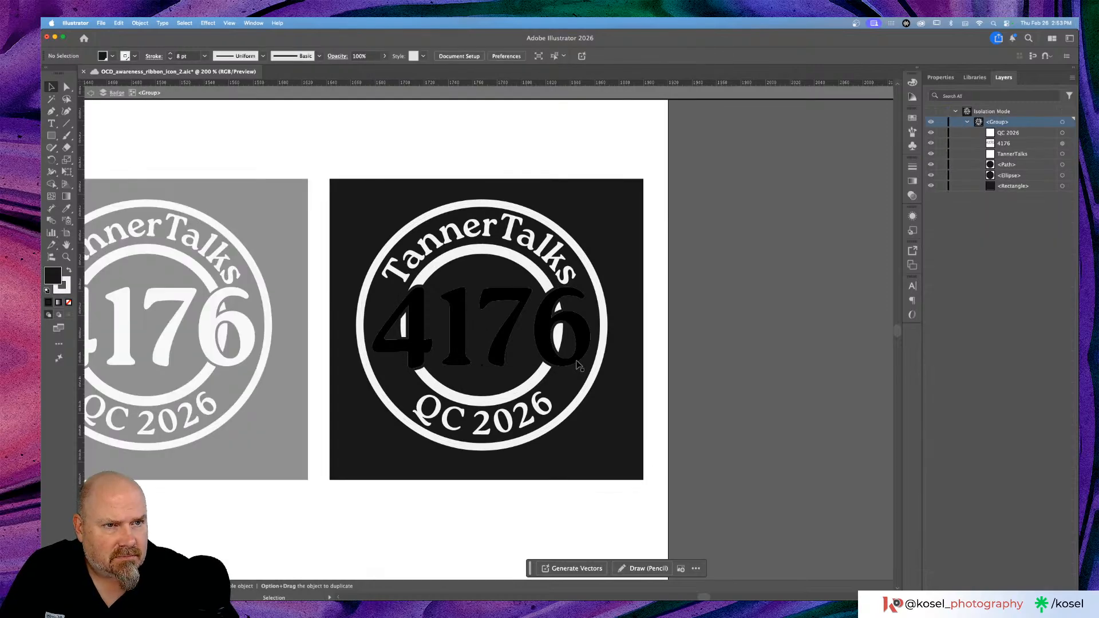
left_click(578, 365)
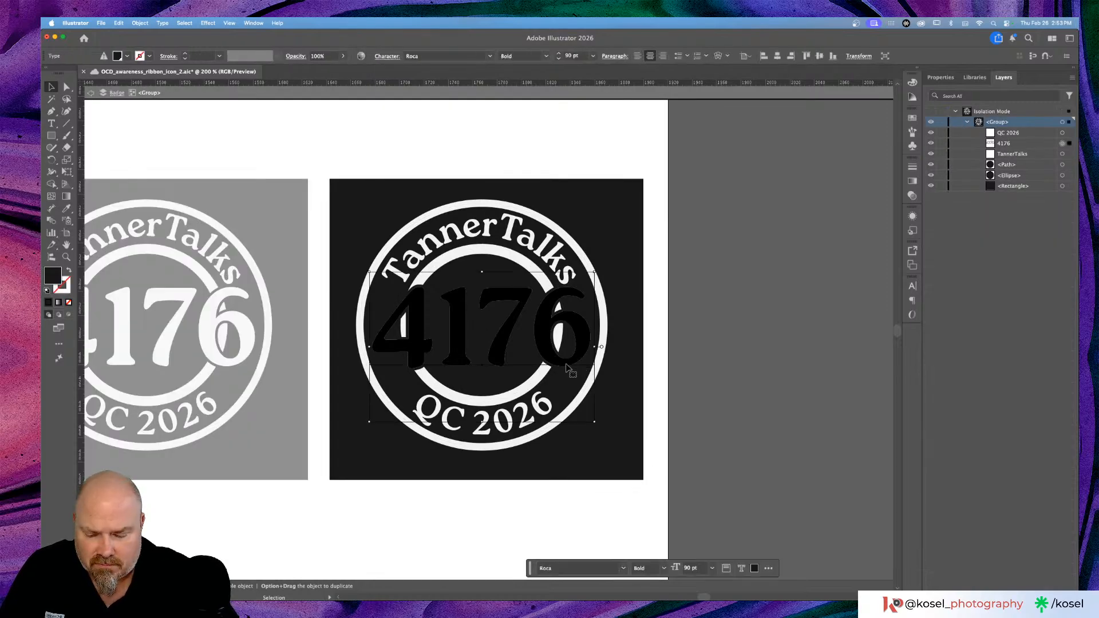
key("super+z")
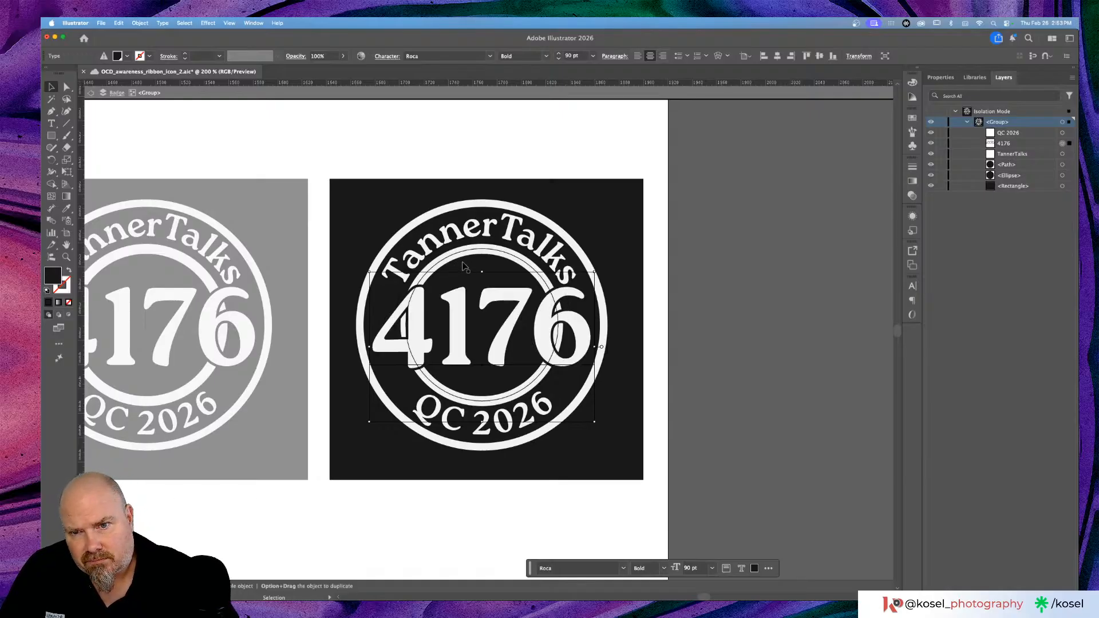
key("super+shift+z")
key("super+z")
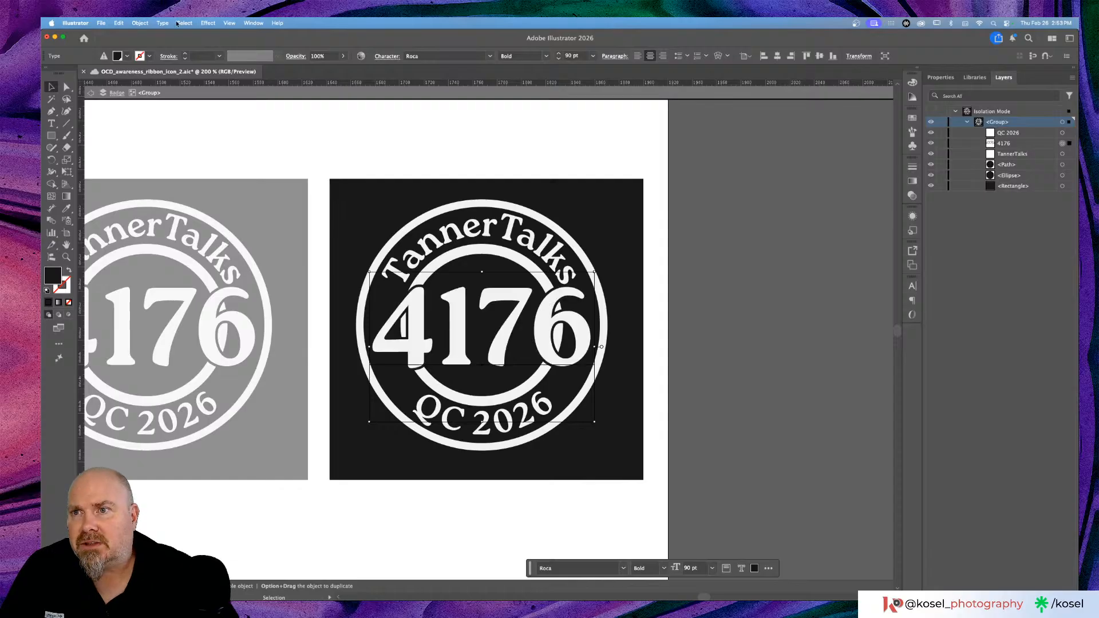
left_click(164, 23)
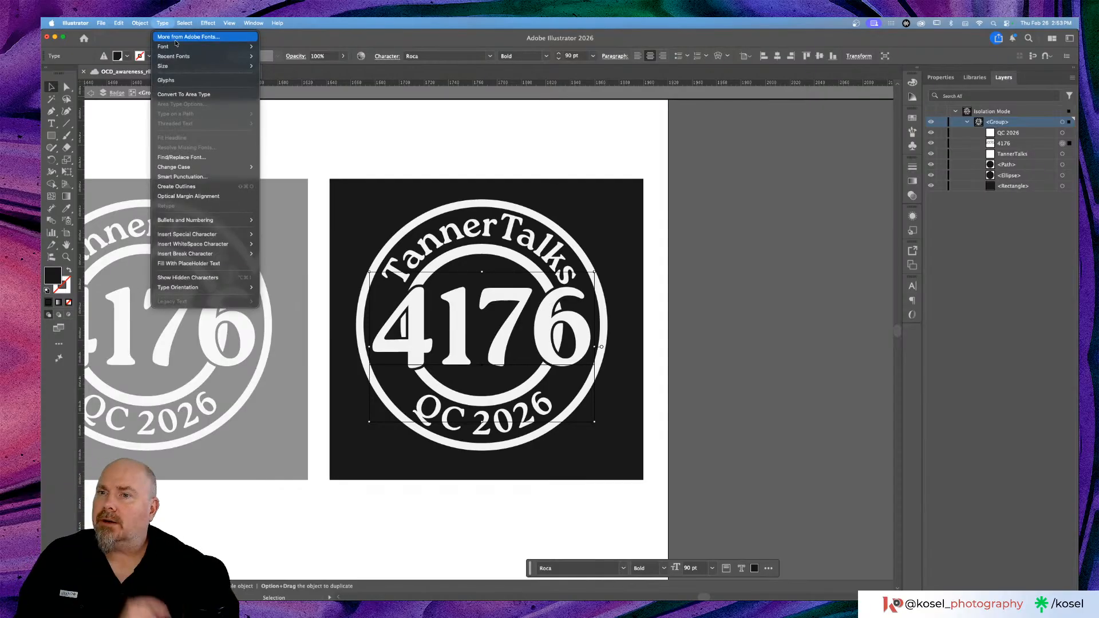
left_click(189, 187)
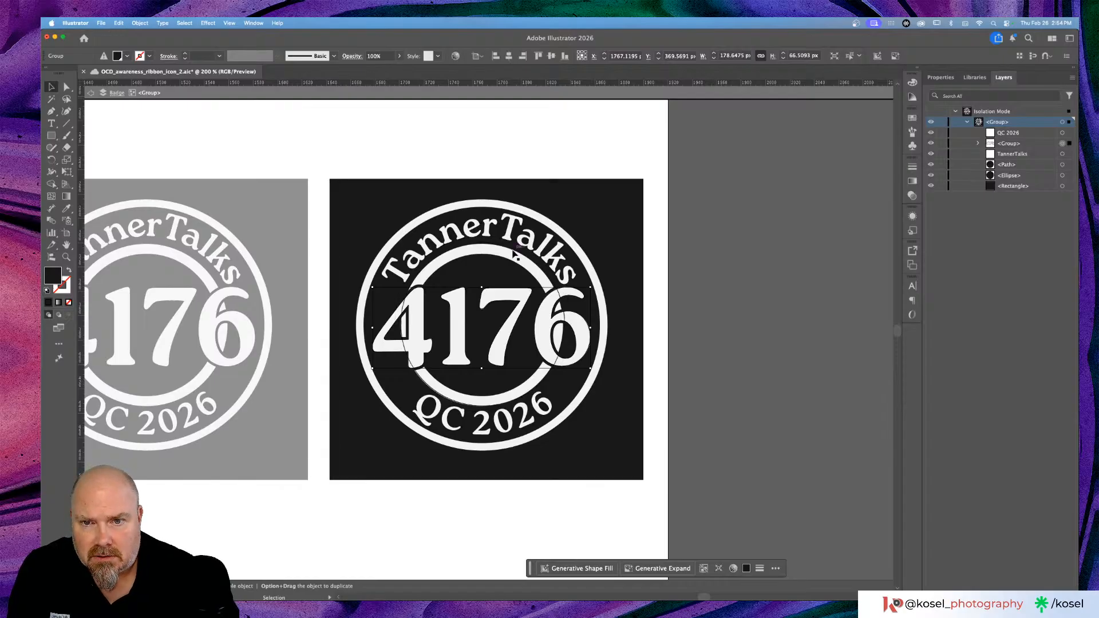
Step: Expand the fill and stroke of the duplicate badge's inner ring path
left_click(482, 259)
left_click(482, 259)
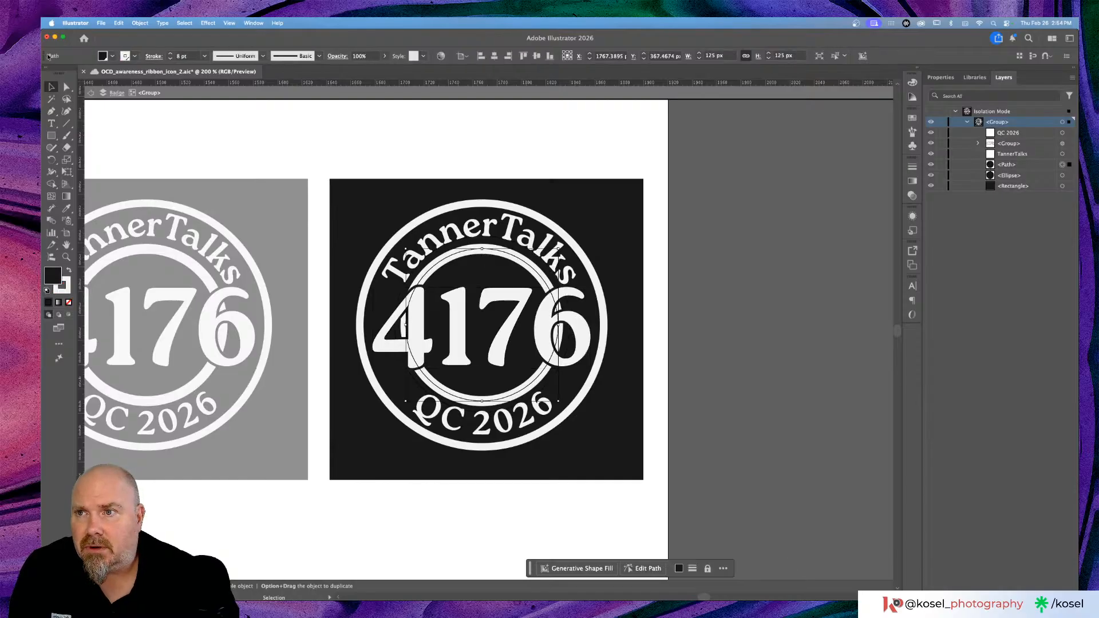
left_click(104, 23)
mouse_move(119, 23)
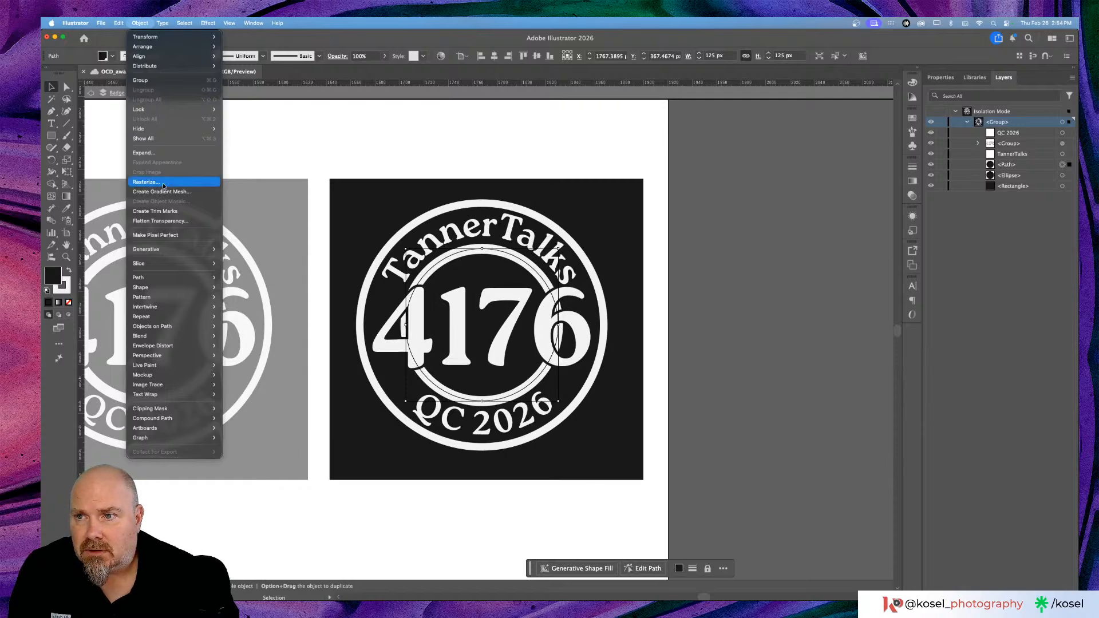
left_click(163, 153)
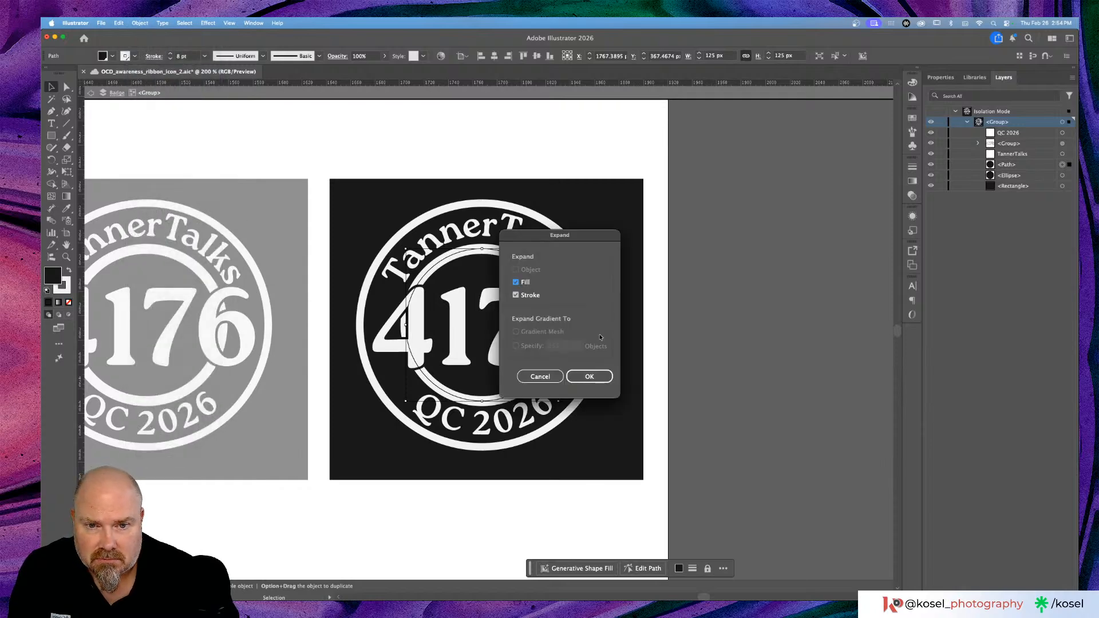
left_click(594, 376)
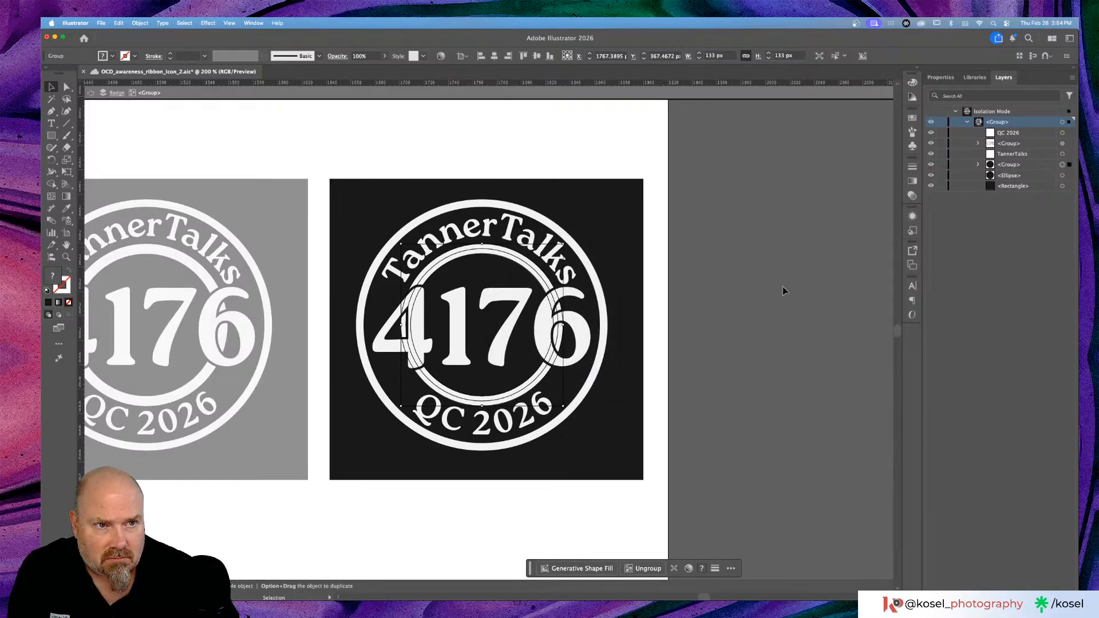
Step: Reorder the outlined 4176 group beneath the TannerTalks text, directly above the expanded ring group
scroll(781, 286, "left", 2)
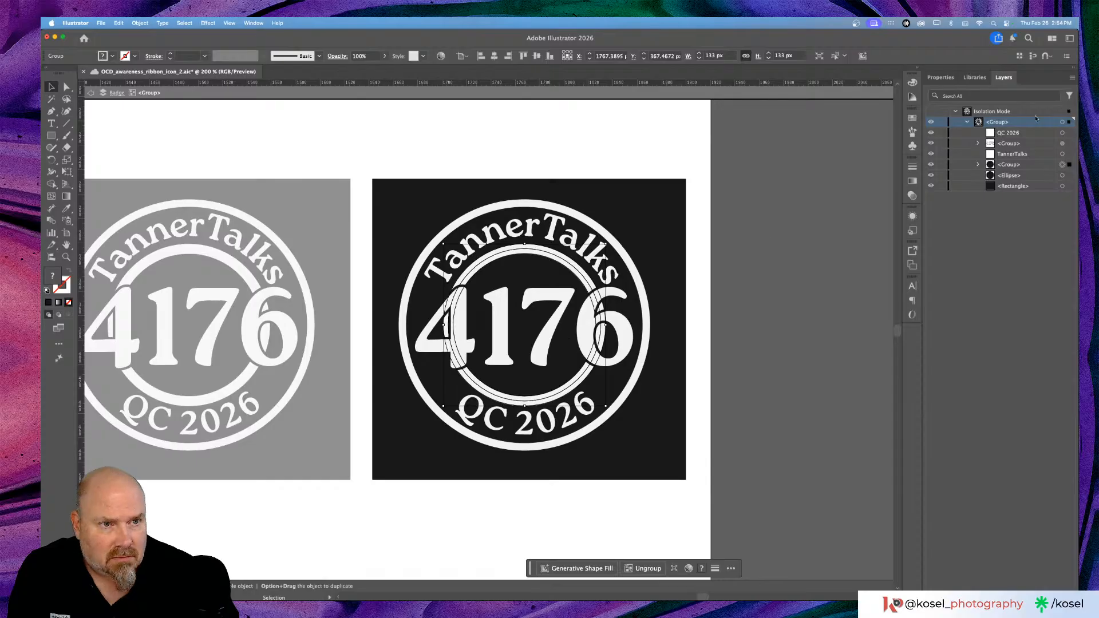
left_click(1062, 143)
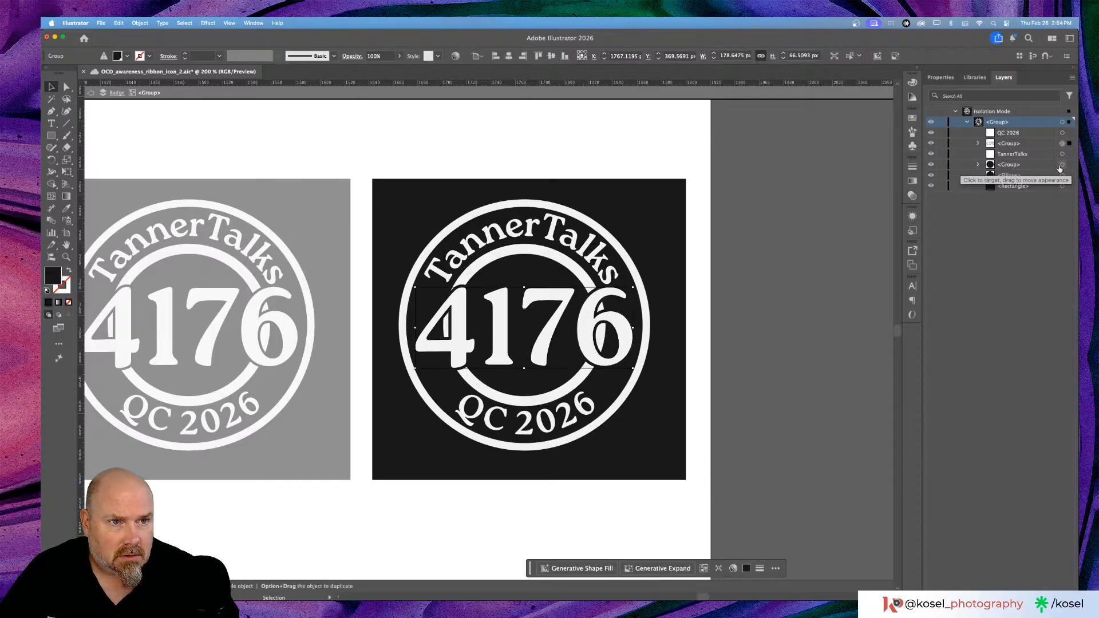
left_click(1063, 165, "shift")
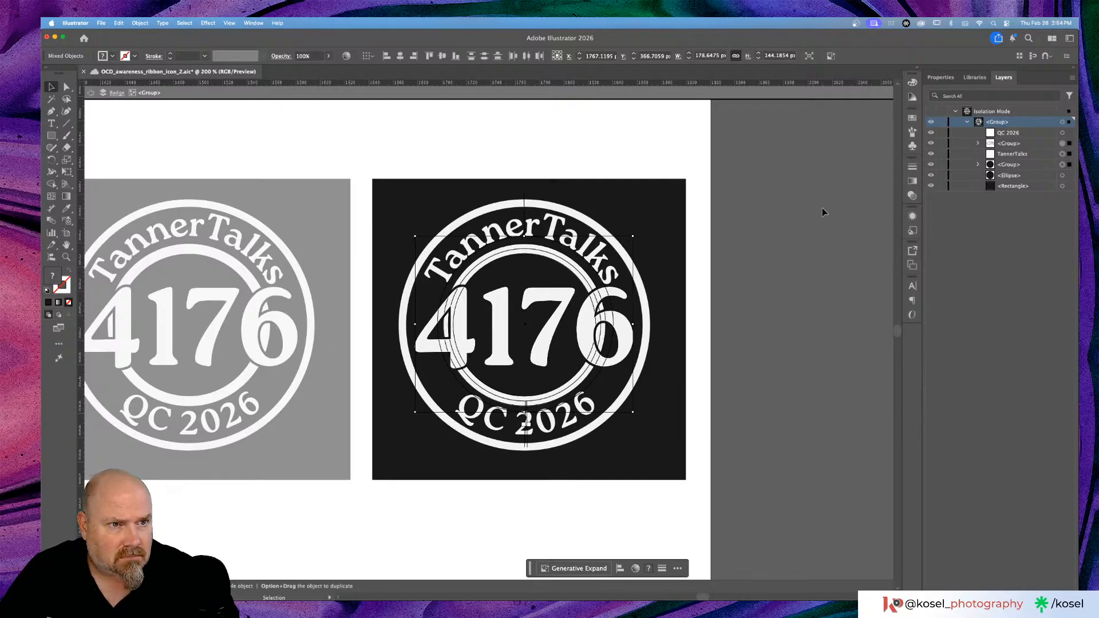
left_click(1062, 154)
left_click(1039, 146)
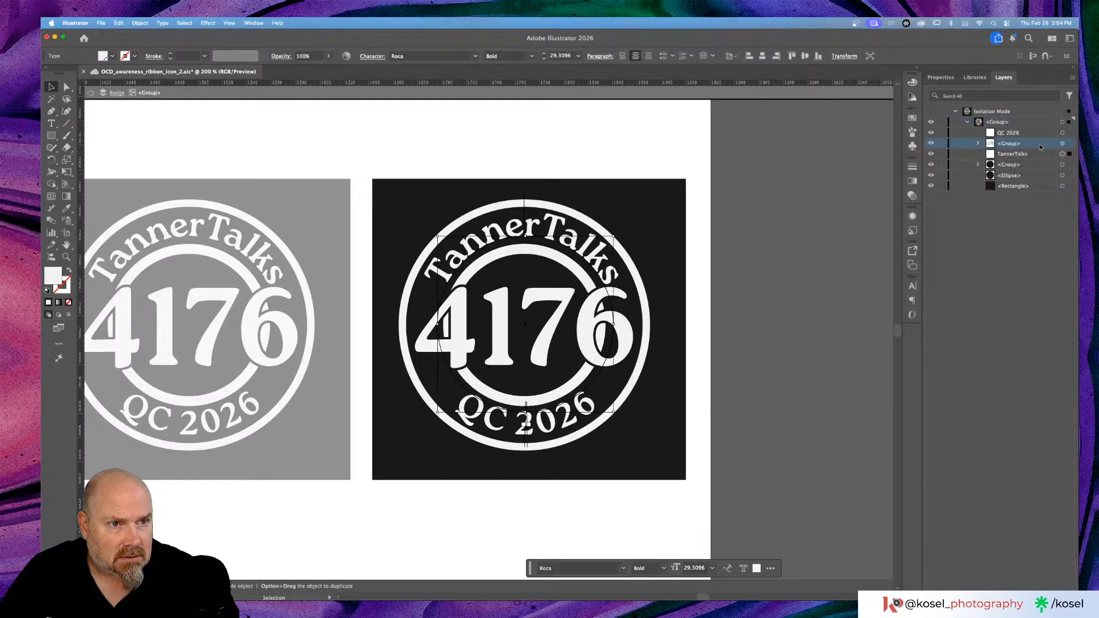
left_click_drag(1040, 146, 1037, 158)
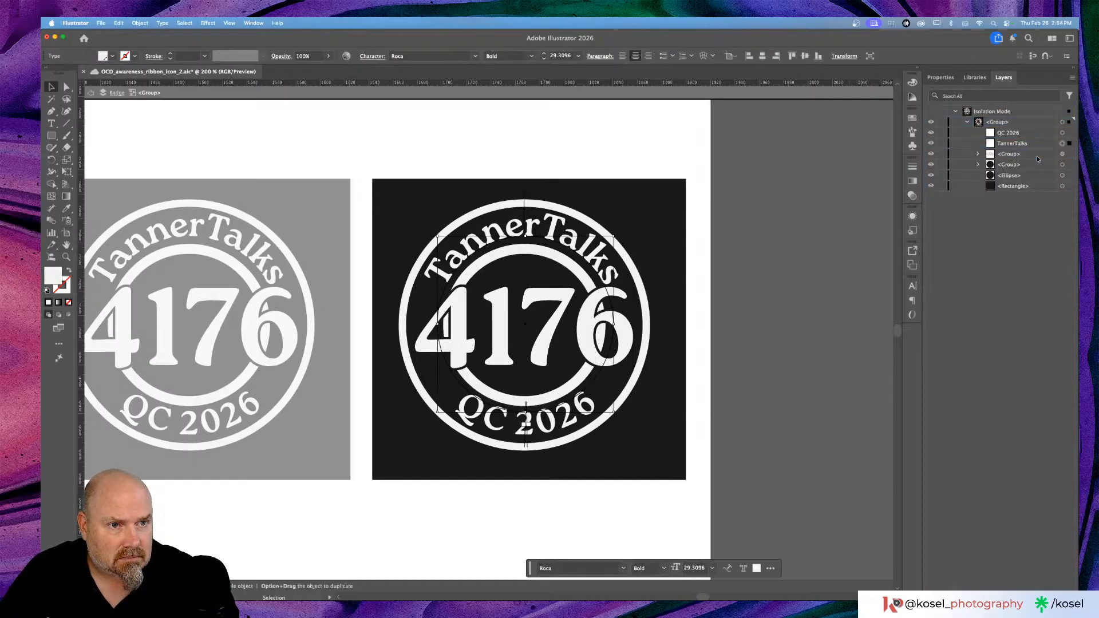
left_click(1038, 156)
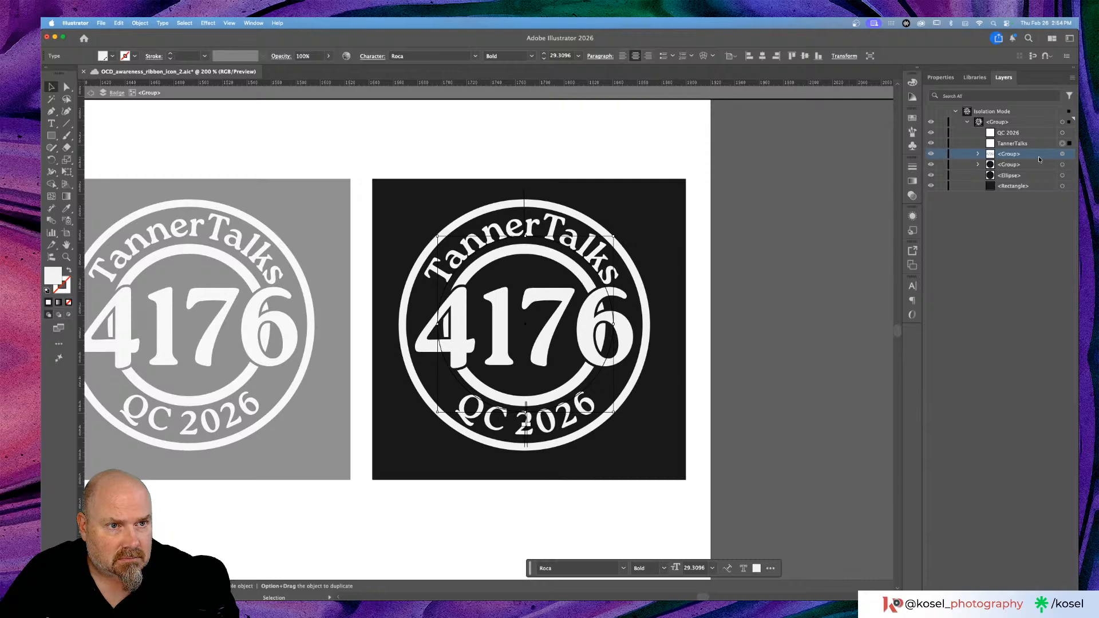
Step: Try to split the outlined 4176 group and the expanded ring group with the Divide pathfinder, and clear the selection
left_click(1061, 155)
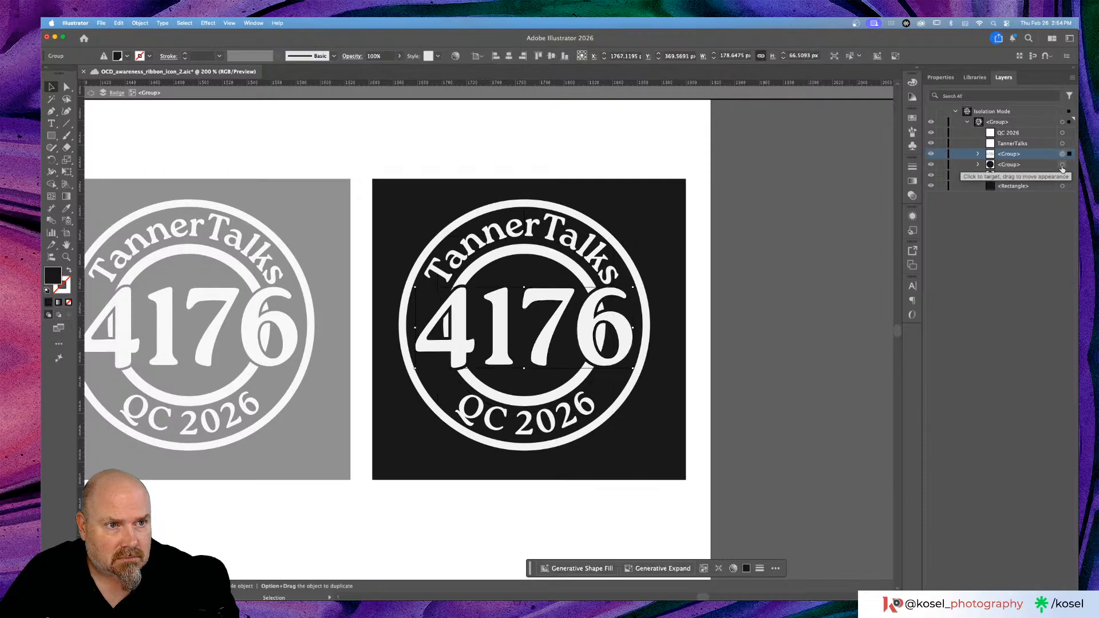
left_click(1062, 164, "shift")
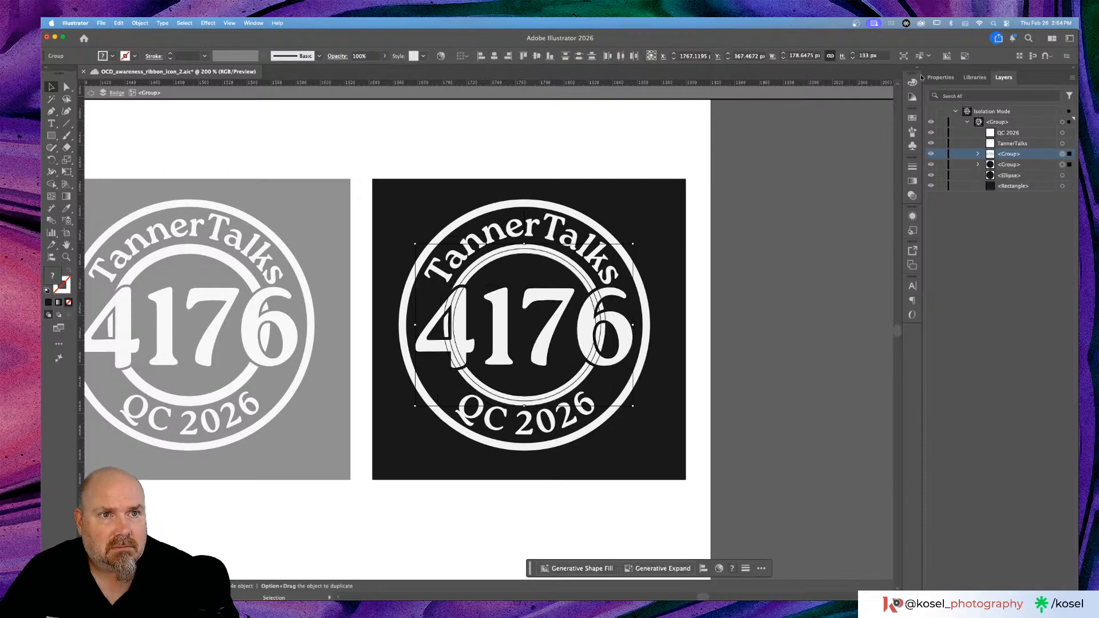
left_click(940, 77)
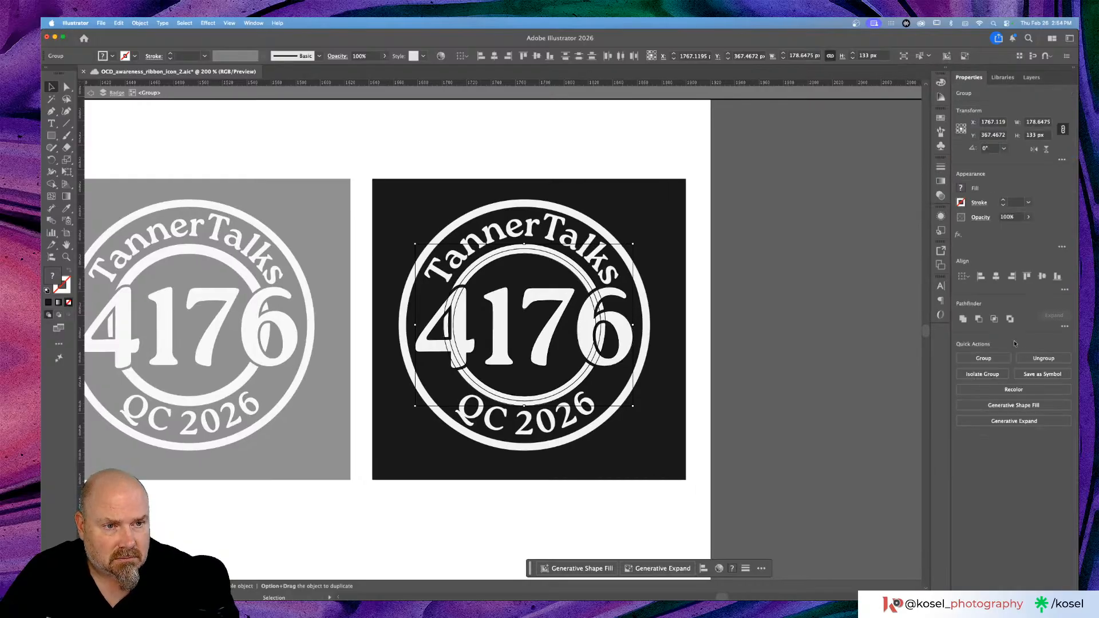
left_click(1063, 326)
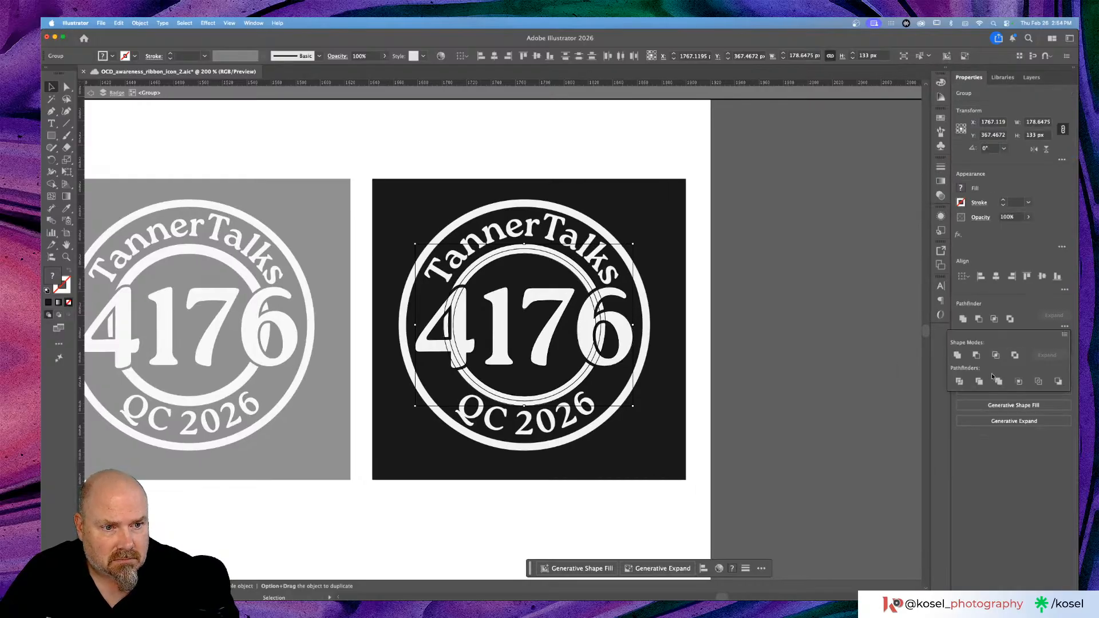
left_click(959, 381)
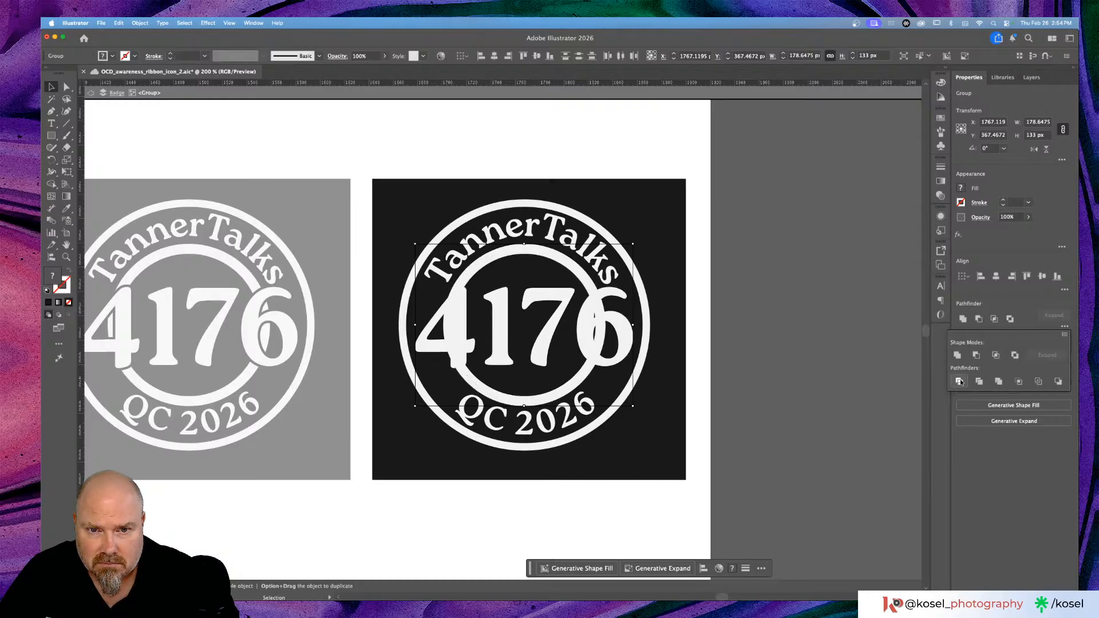
key("super+shift+a")
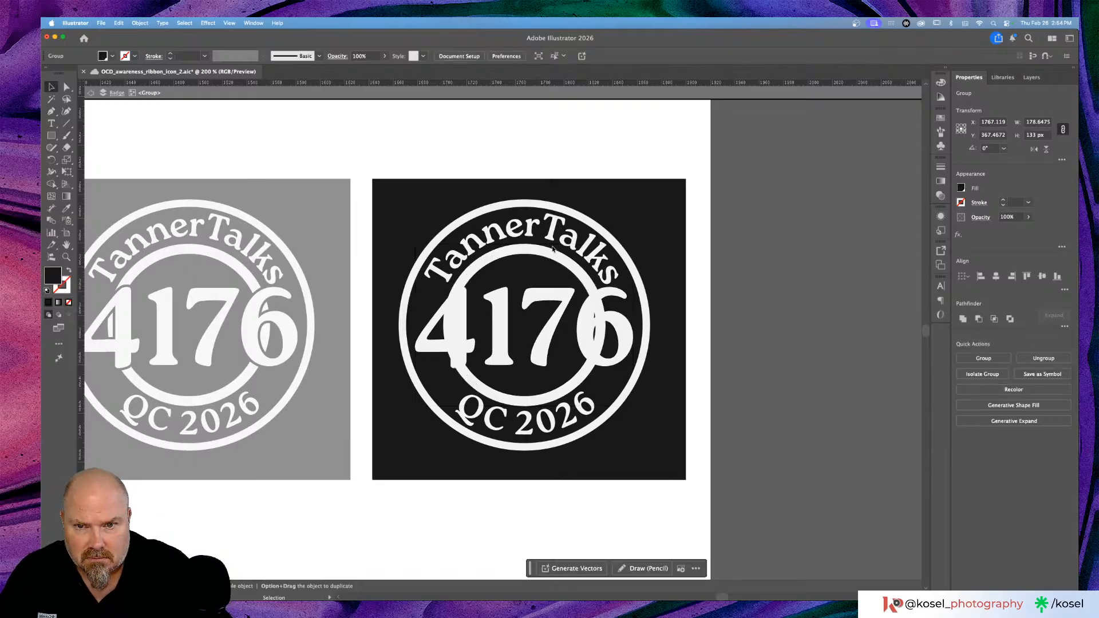
Step: Undo the Divide operation on the numerals and inner ring, and deselect everything
key("super+equal")
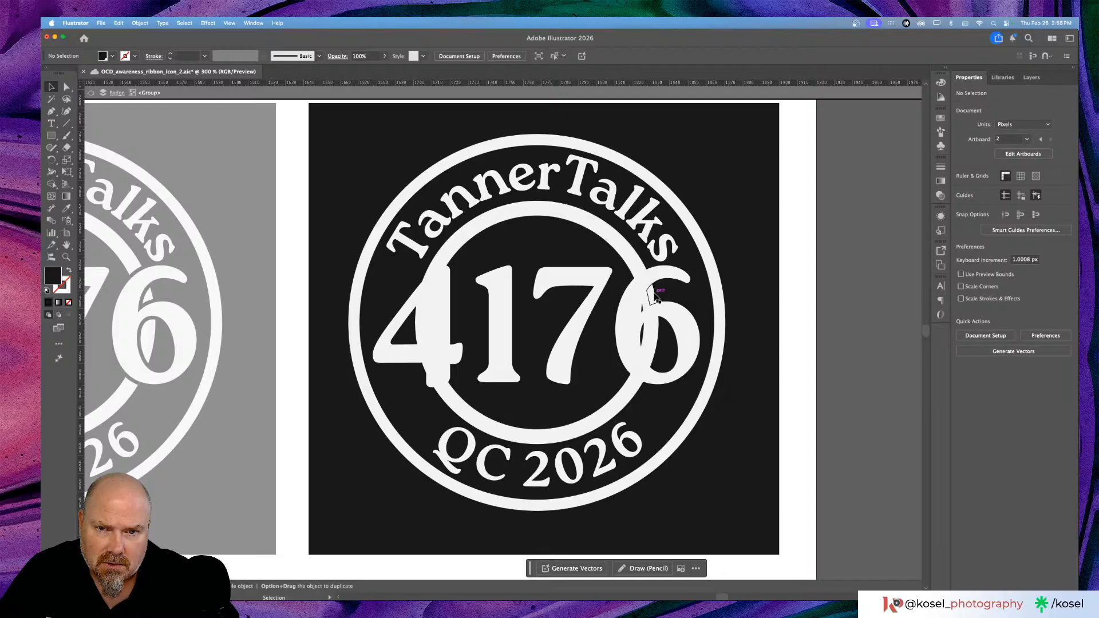
key("a")
key("super+z")
key("v")
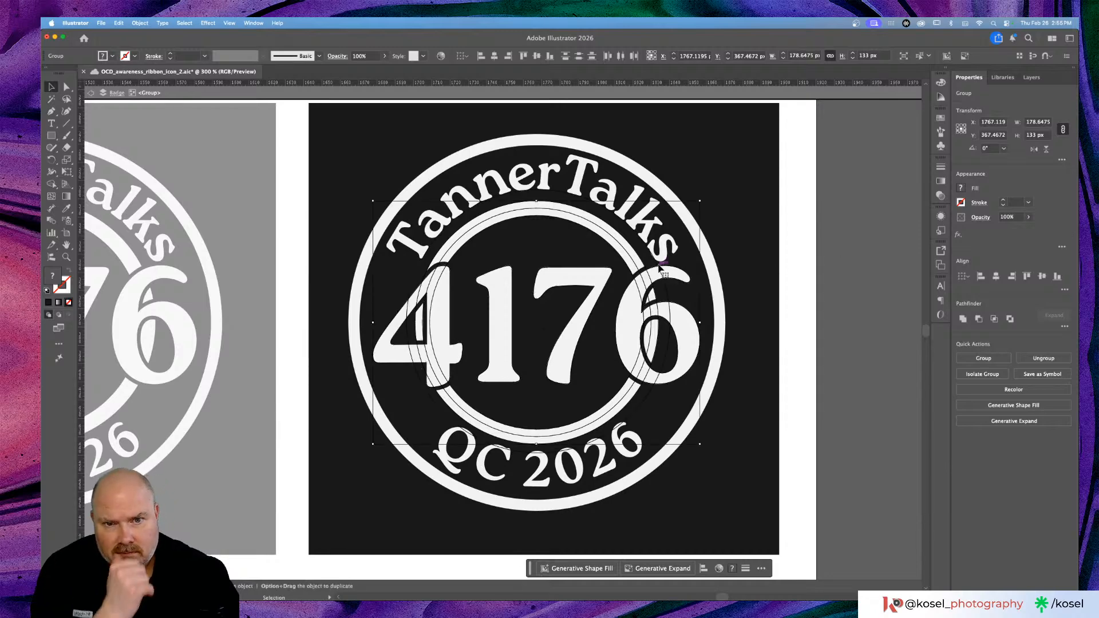
left_click(850, 264)
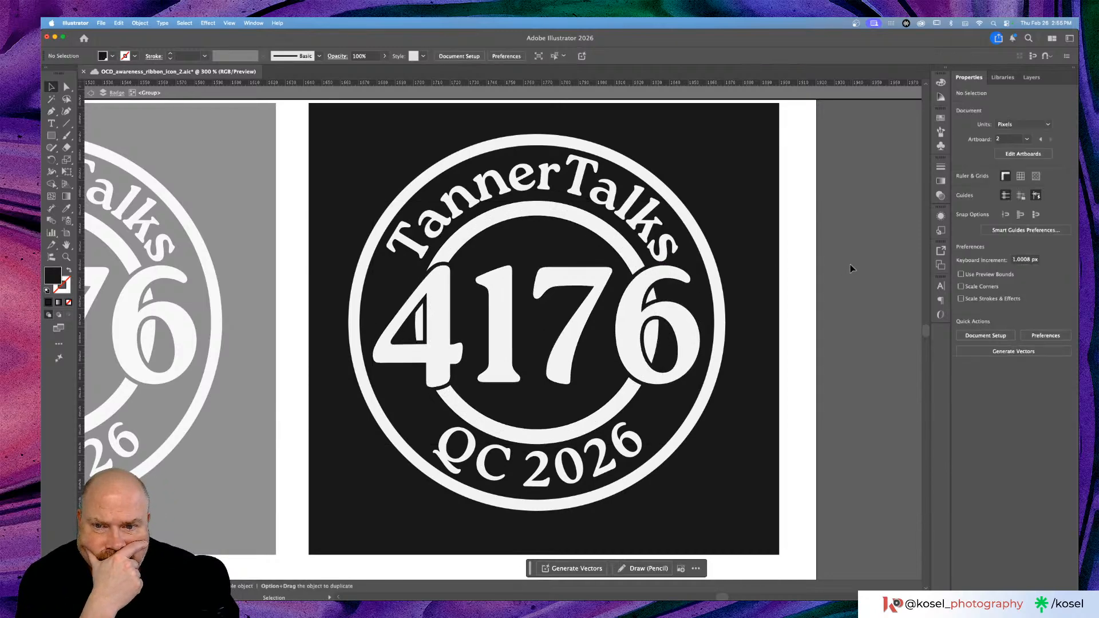
Step: Isolate the outlined 4176 group, select the 6, and examine the group's compound paths in the layer structure
left_click(681, 315)
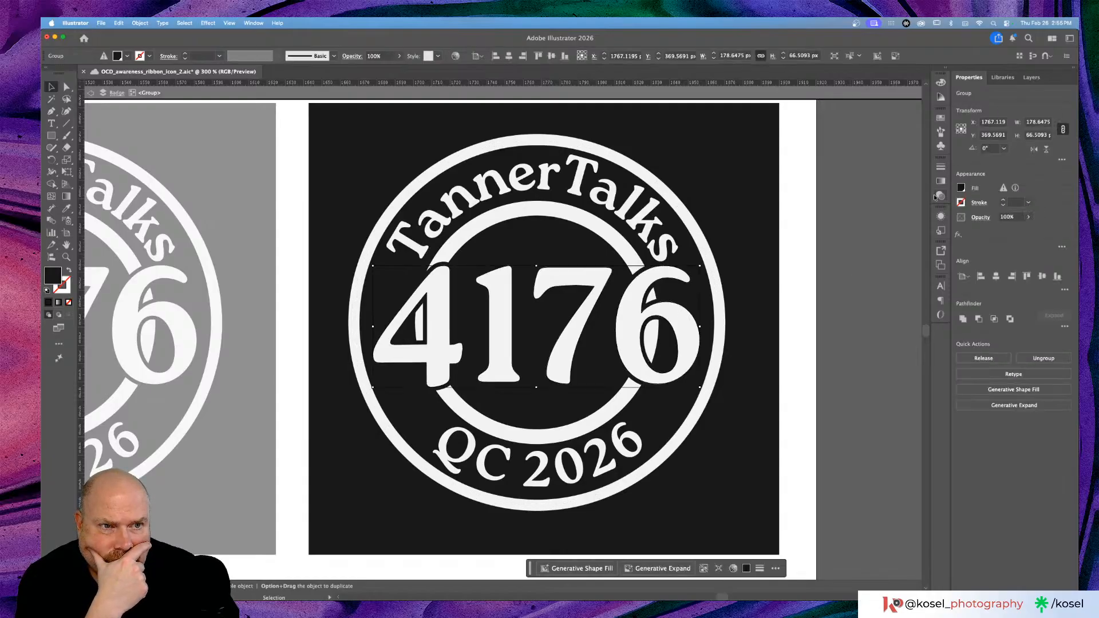
double_click(674, 319)
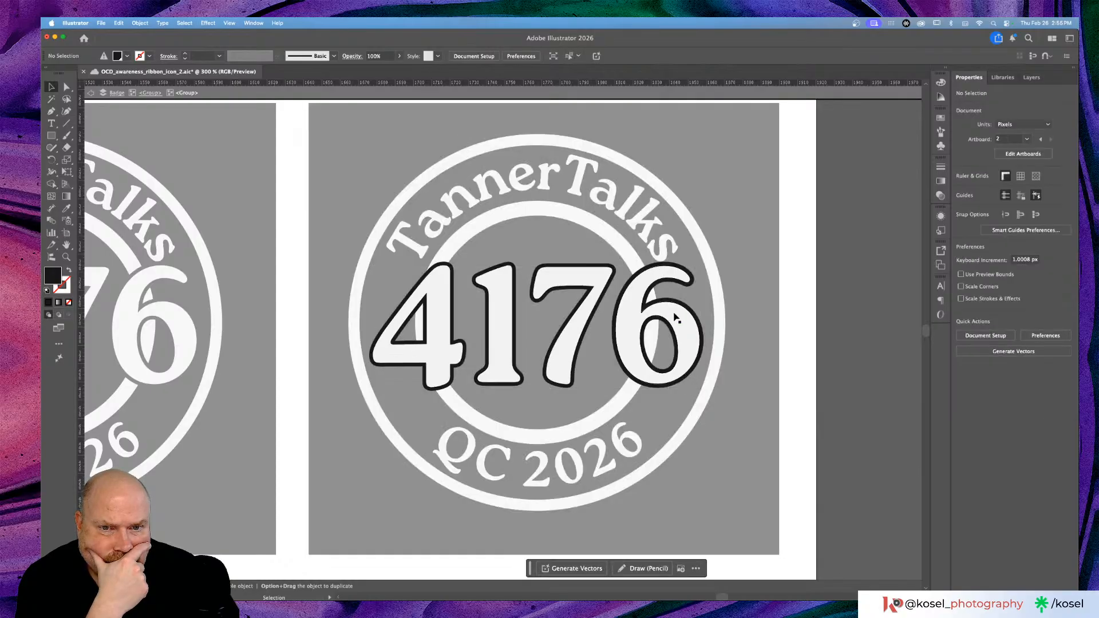
left_click(675, 317)
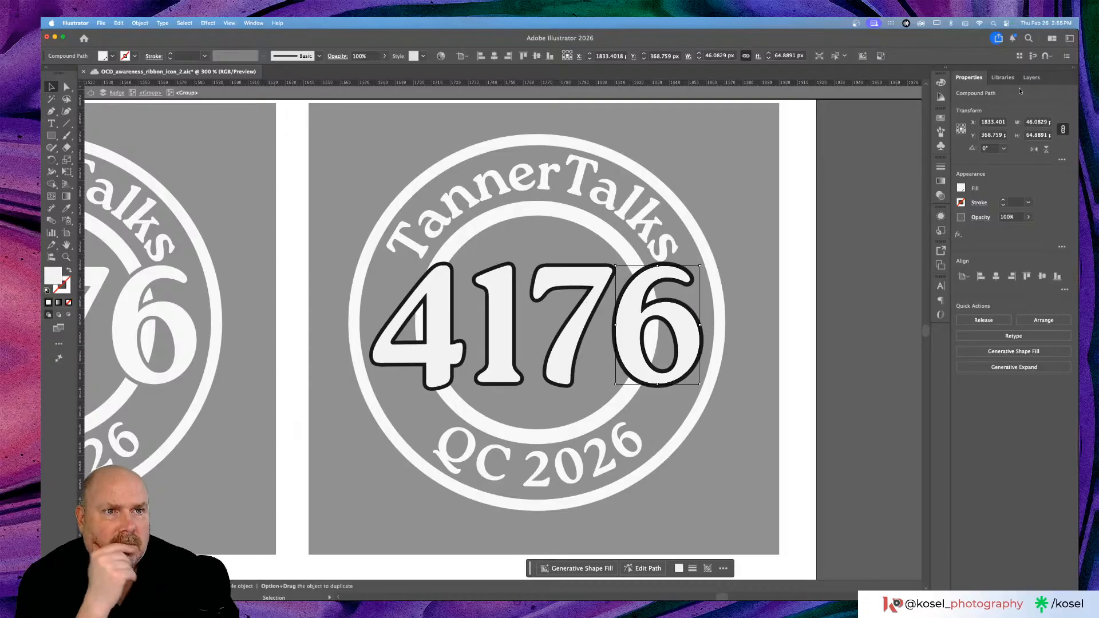
left_click(1002, 77)
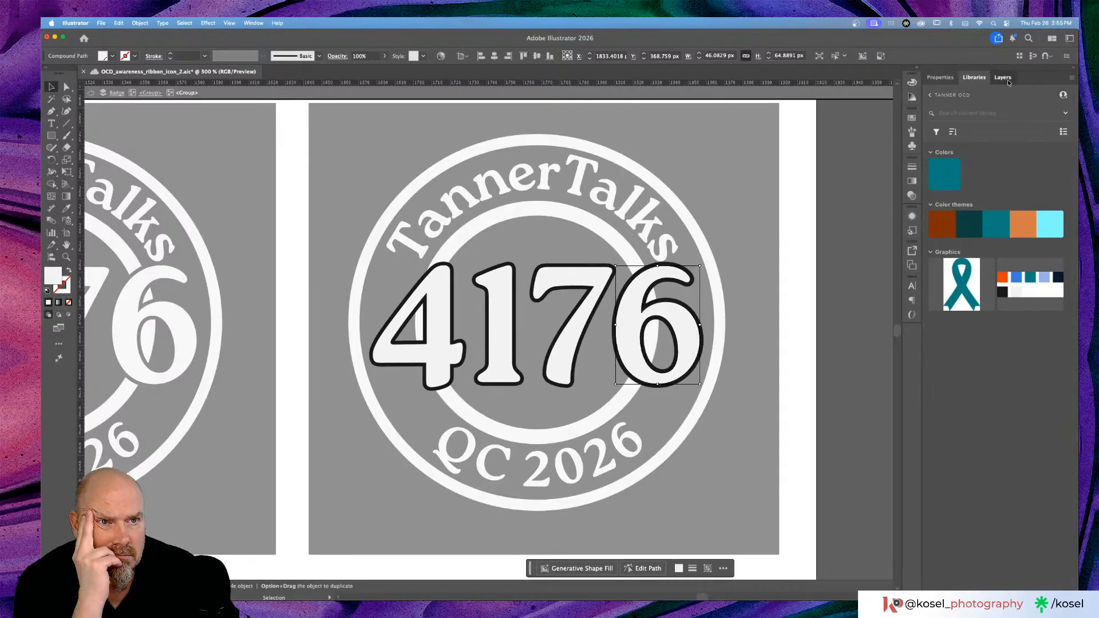
left_click(1007, 79)
left_click(965, 122)
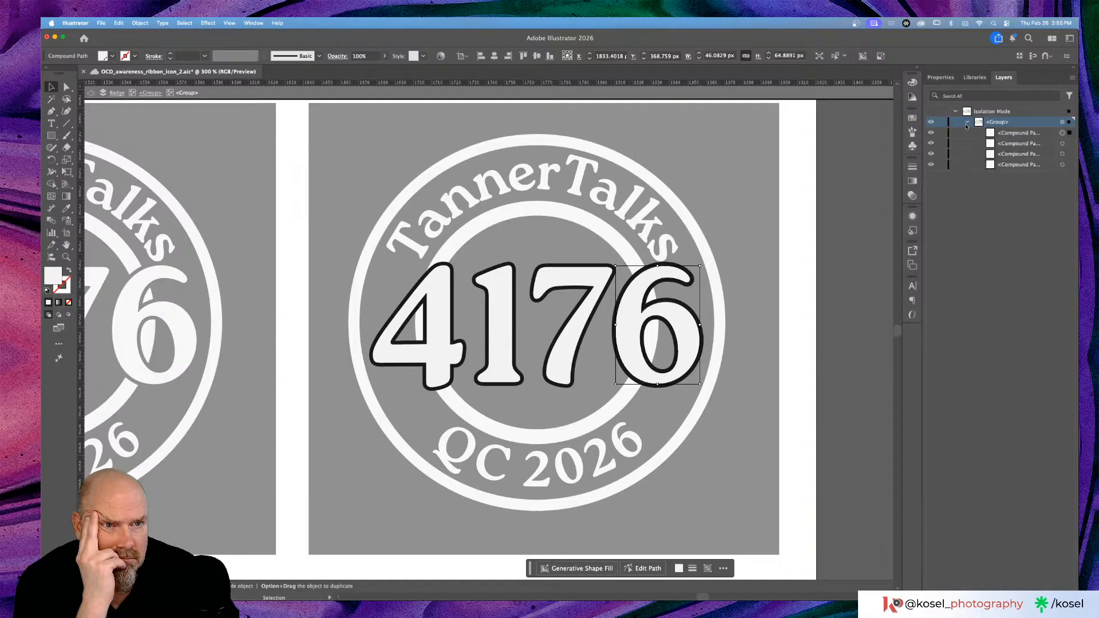
Step: Exit the numerals' isolation and isolate the whole duplicate badge group again
left_click(870, 197)
double_click(870, 194)
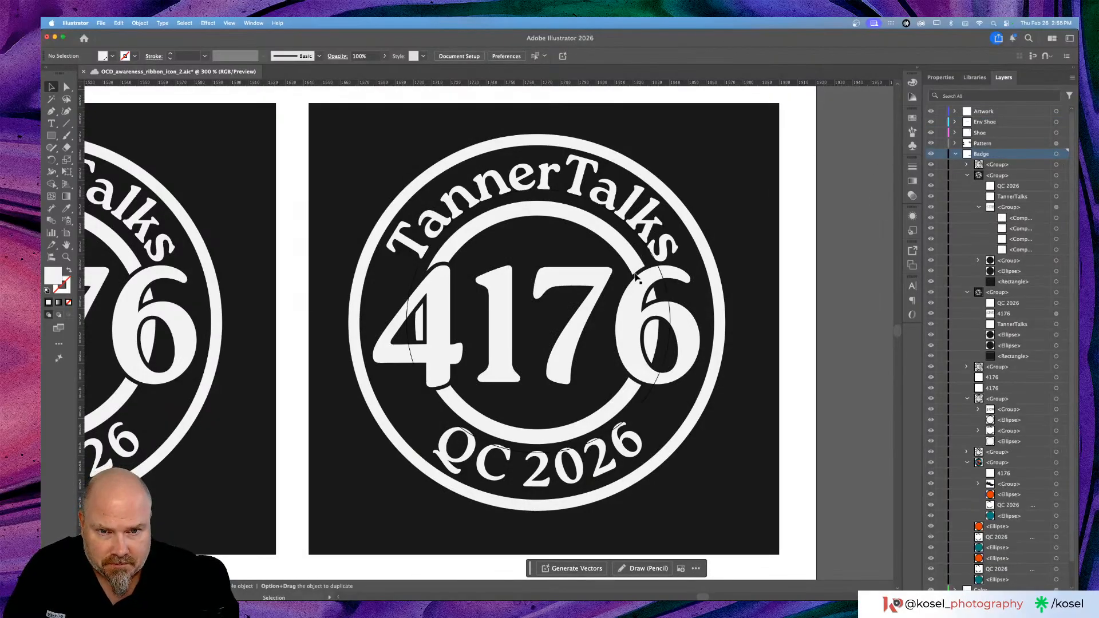
left_click(593, 295)
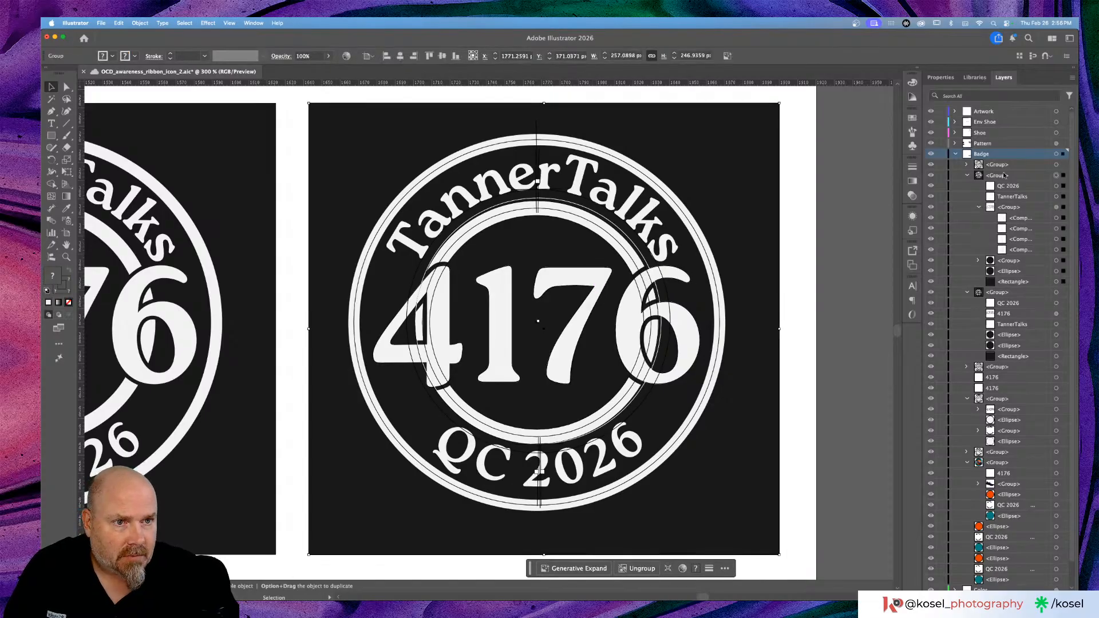
double_click(578, 279)
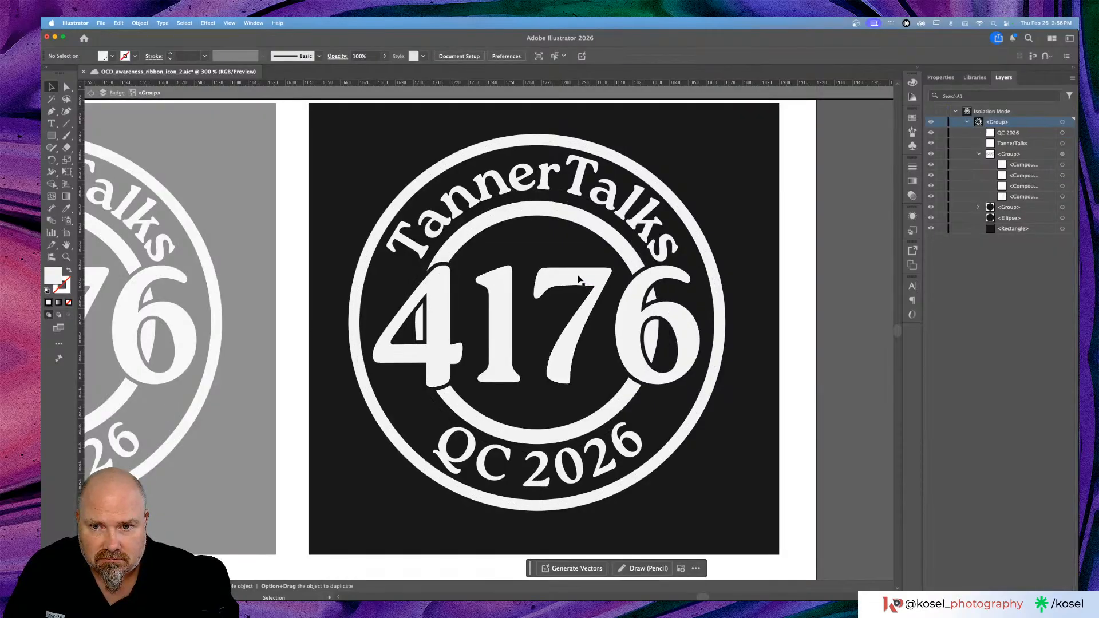
scroll(578, 279, "left", 3)
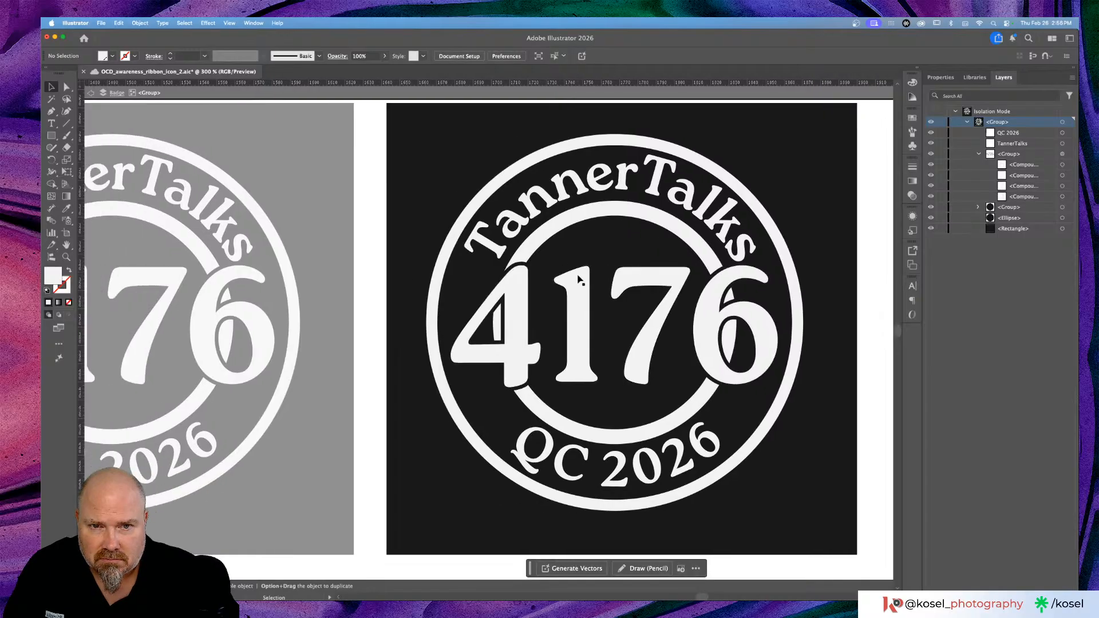
scroll(727, 267, "left", 6)
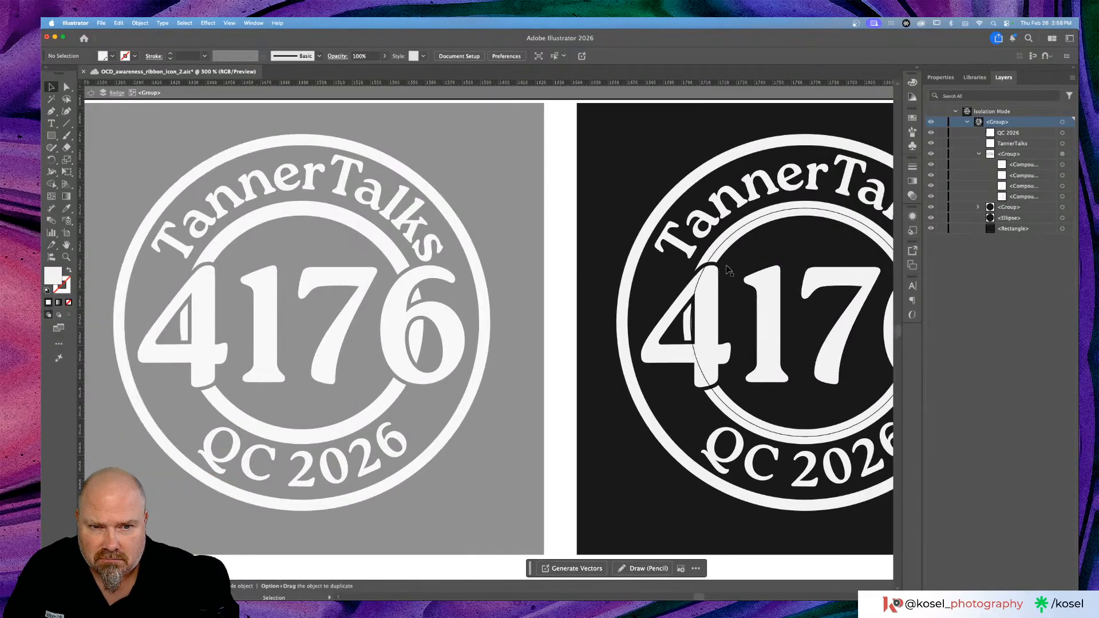
scroll(726, 265, "left", 8)
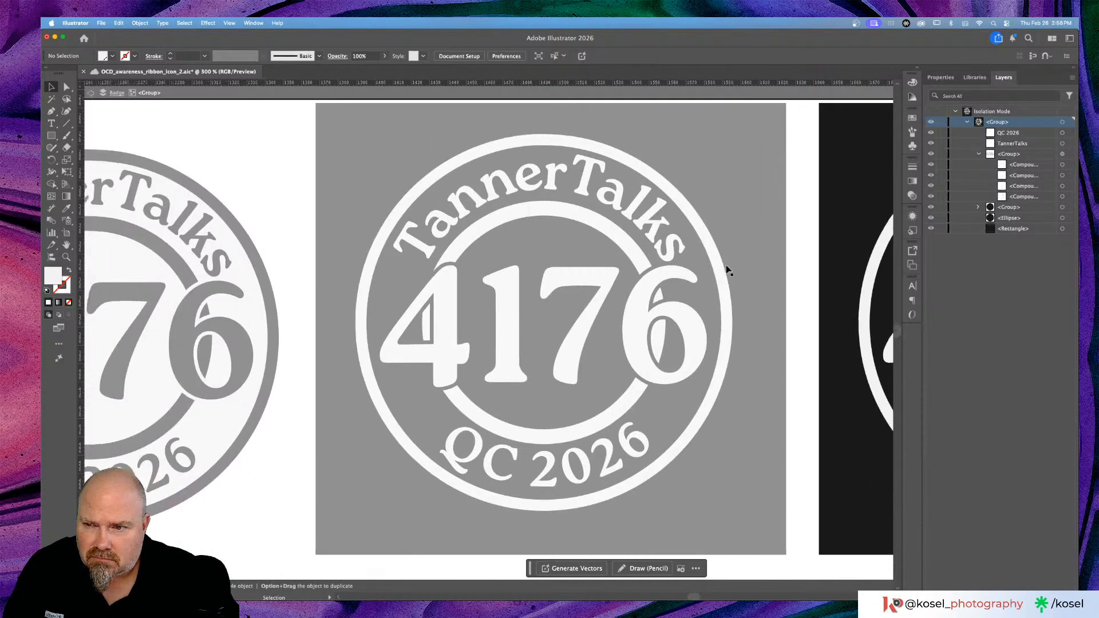
scroll(726, 265, "right", 12)
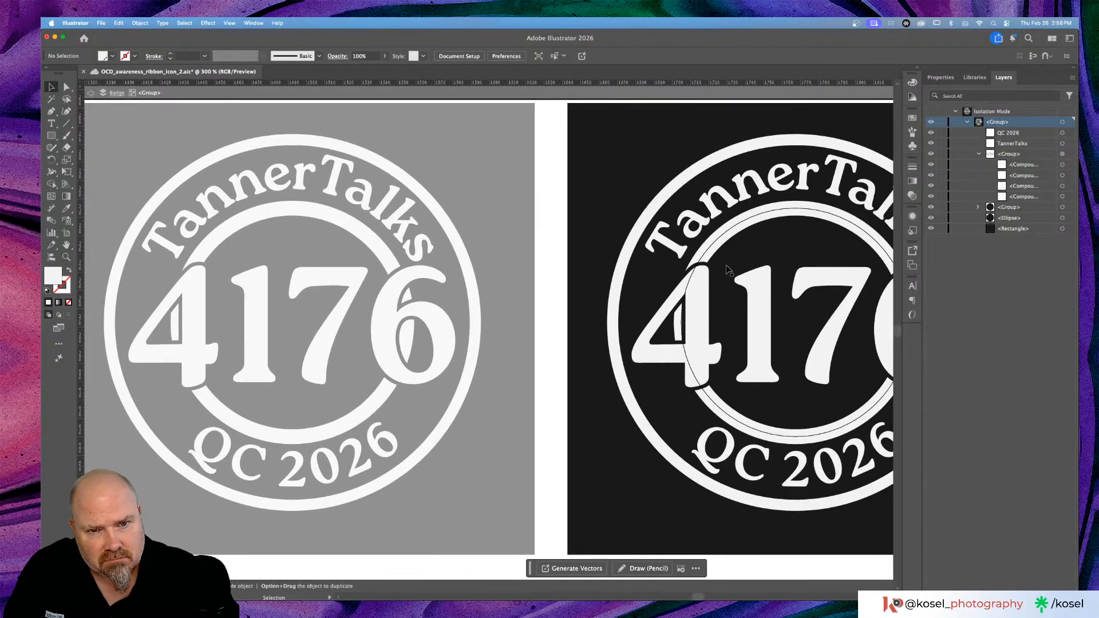
scroll(725, 266, "right", 5)
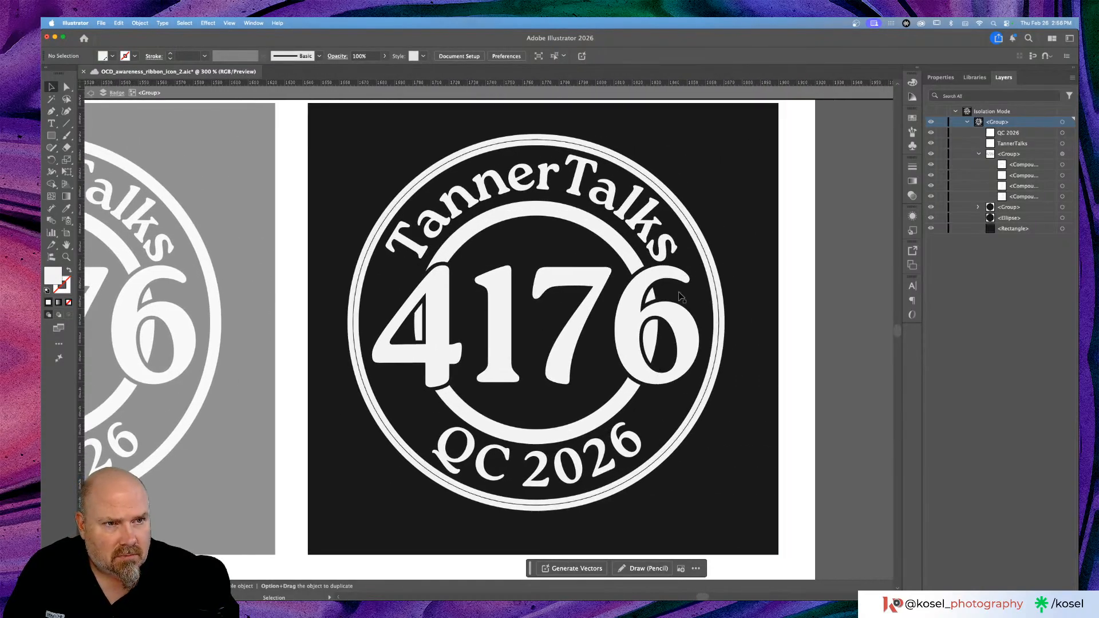
Step: Try to release the compound paths of the outlined 4176 group, and undo the release
left_click(979, 154)
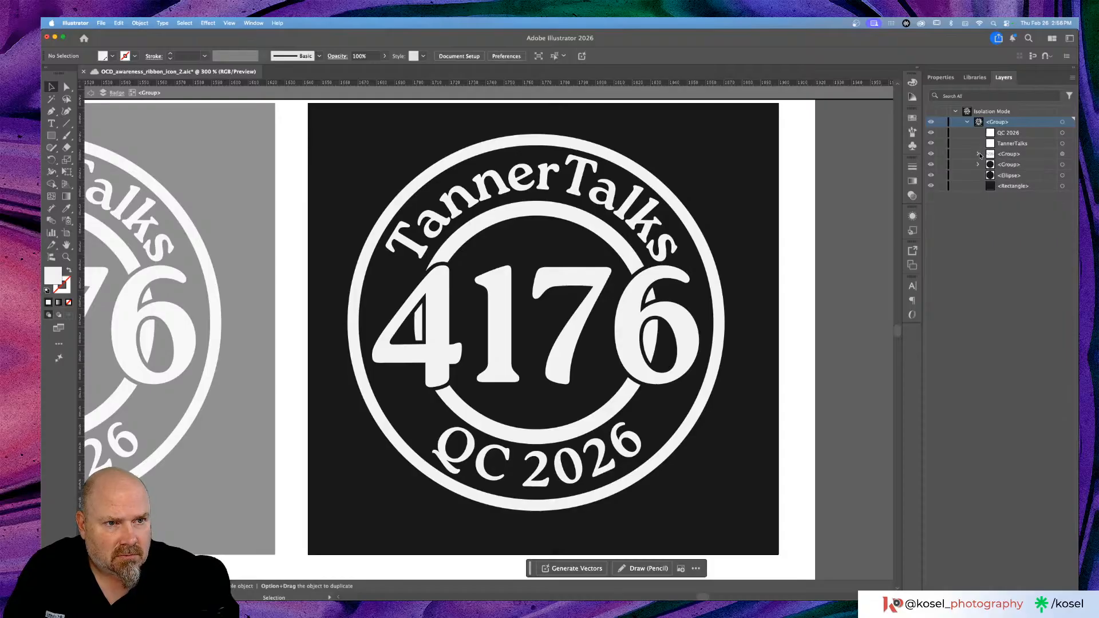
left_click(1062, 154)
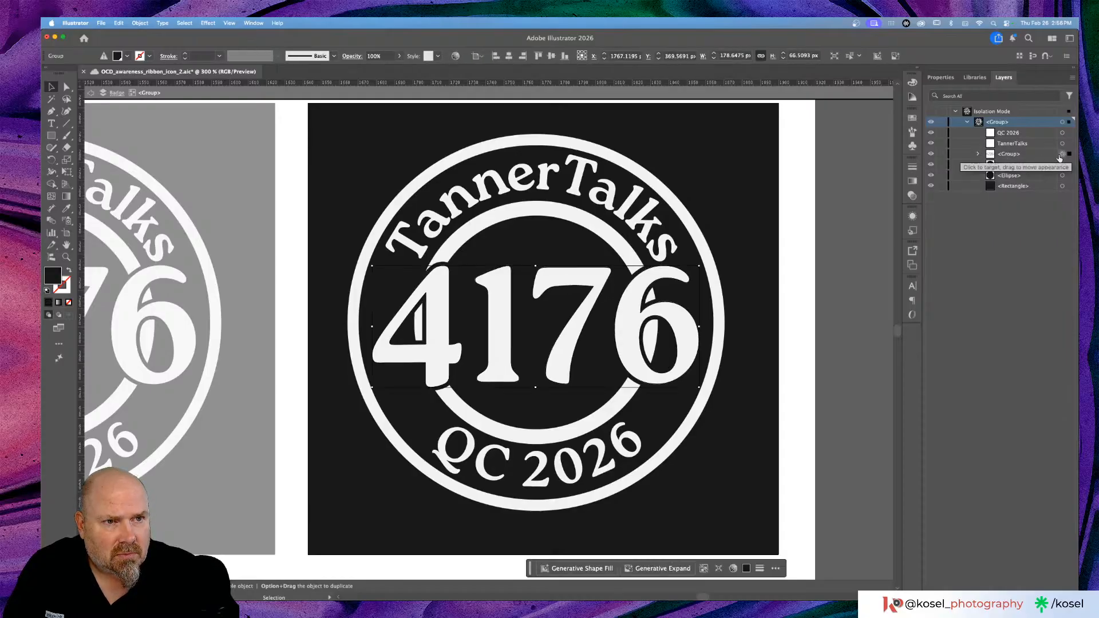
left_click(940, 78)
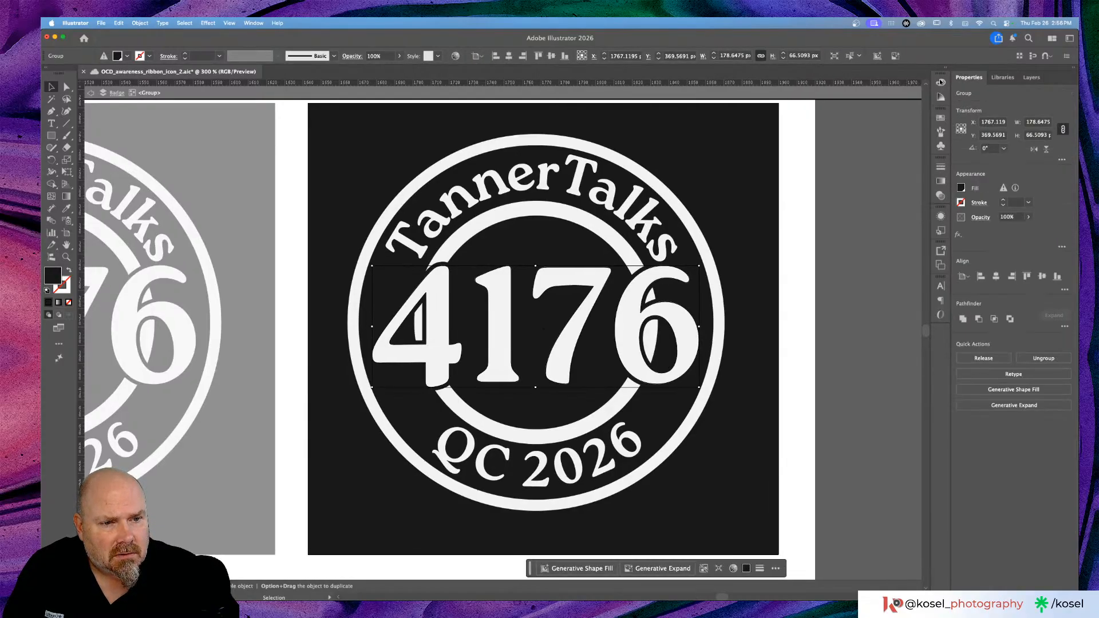
left_click(982, 359)
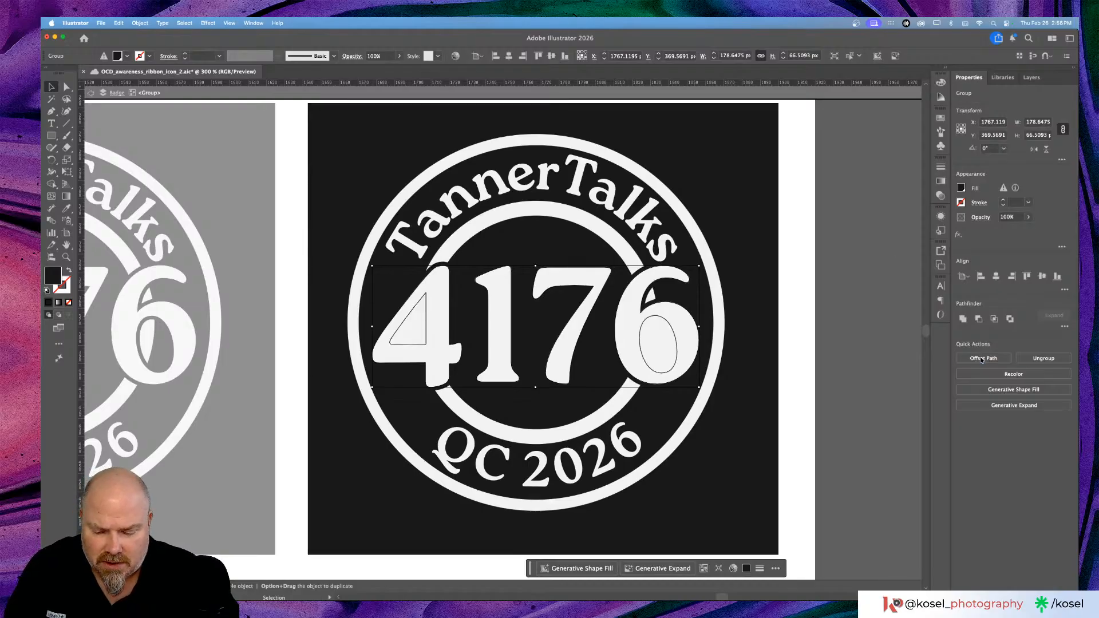
key("super+z")
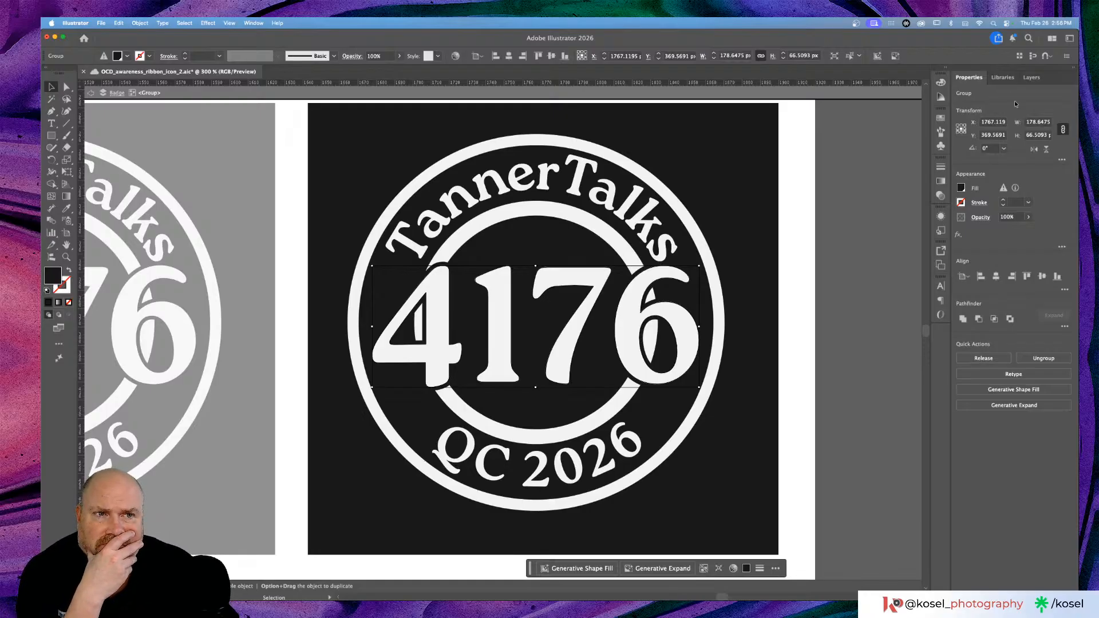
Step: Split the expanded ring group and the outlined 4176 group with the Divide pathfinder, and clear the selection
left_click(1031, 77)
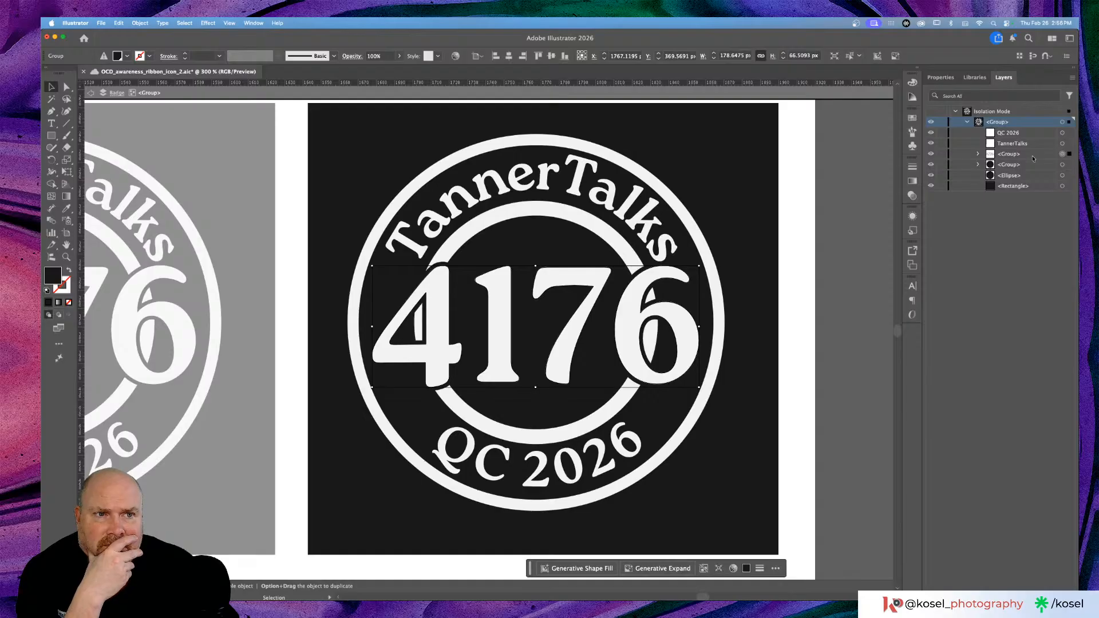
left_click(978, 166)
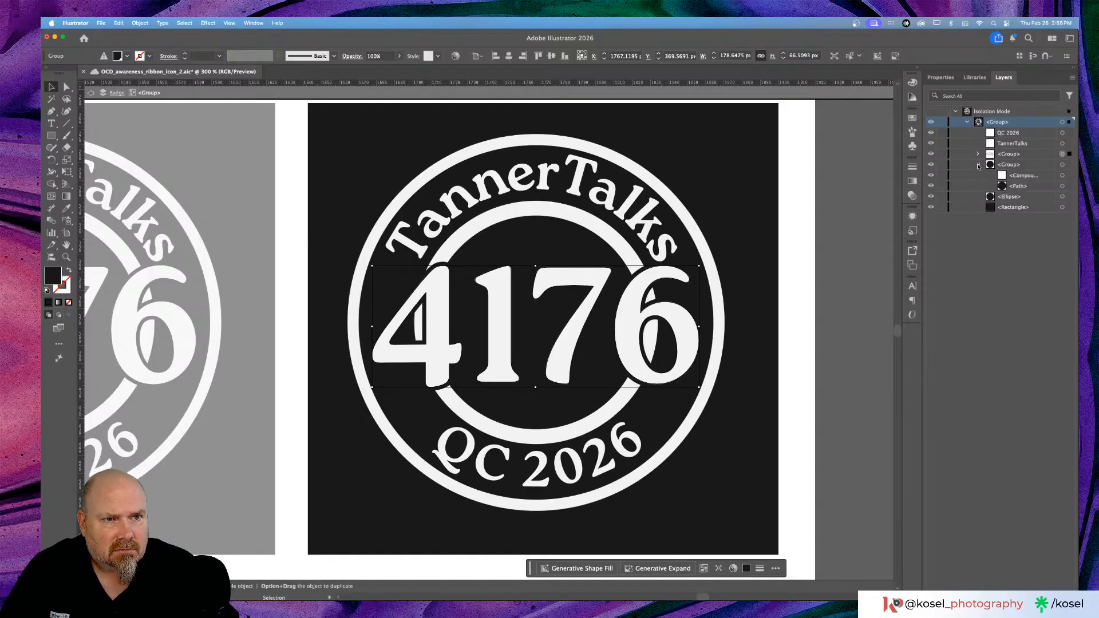
left_click(978, 165)
left_click(1062, 164)
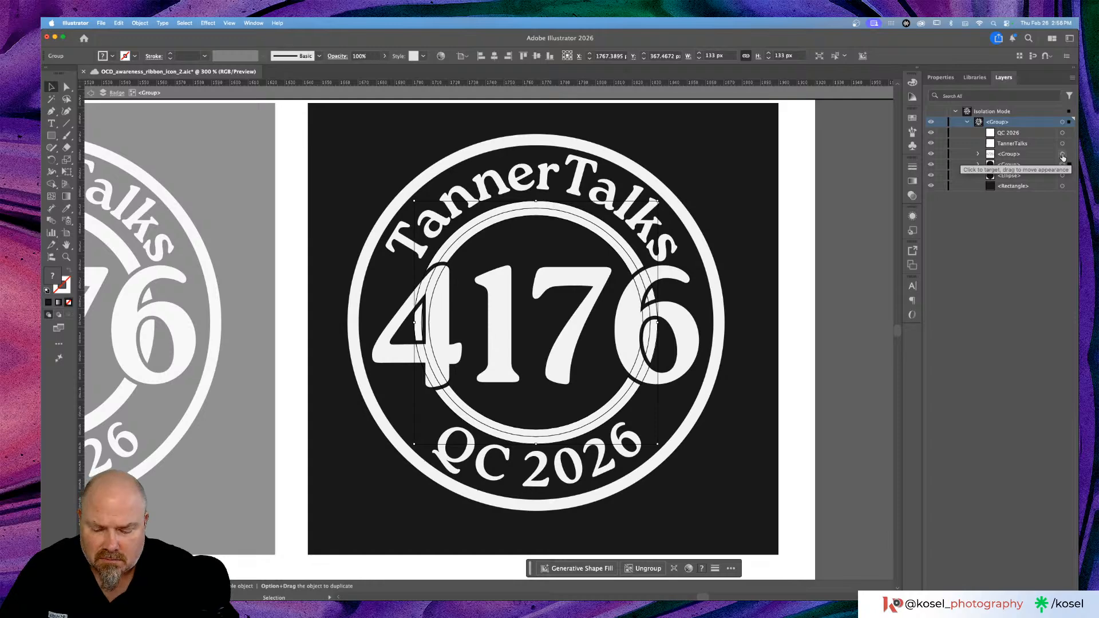
left_click(1065, 155, "shift")
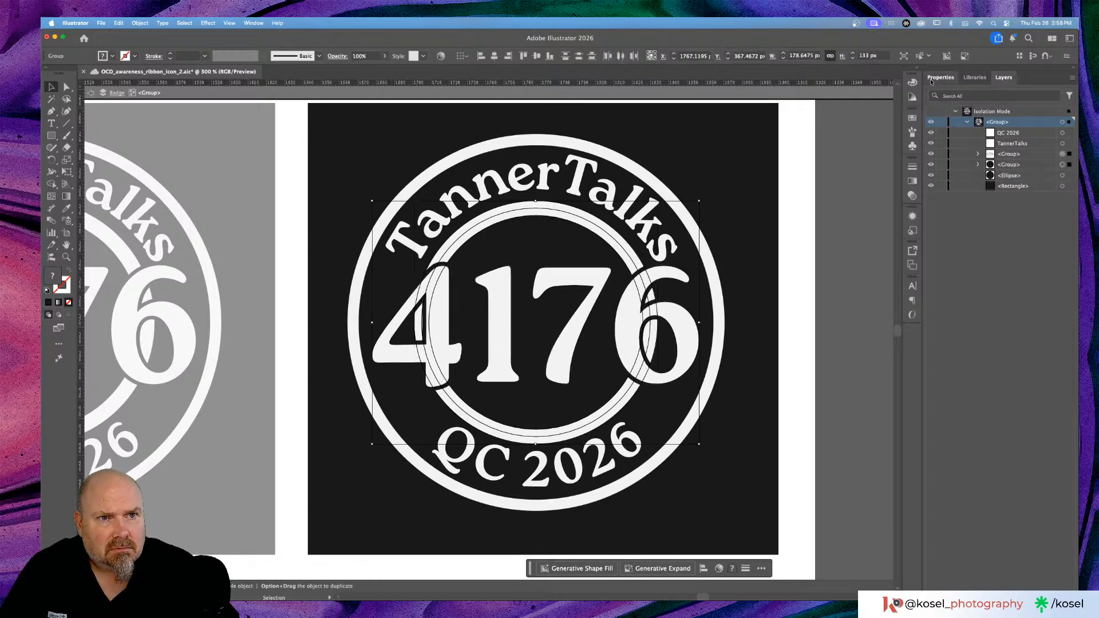
left_click(940, 77)
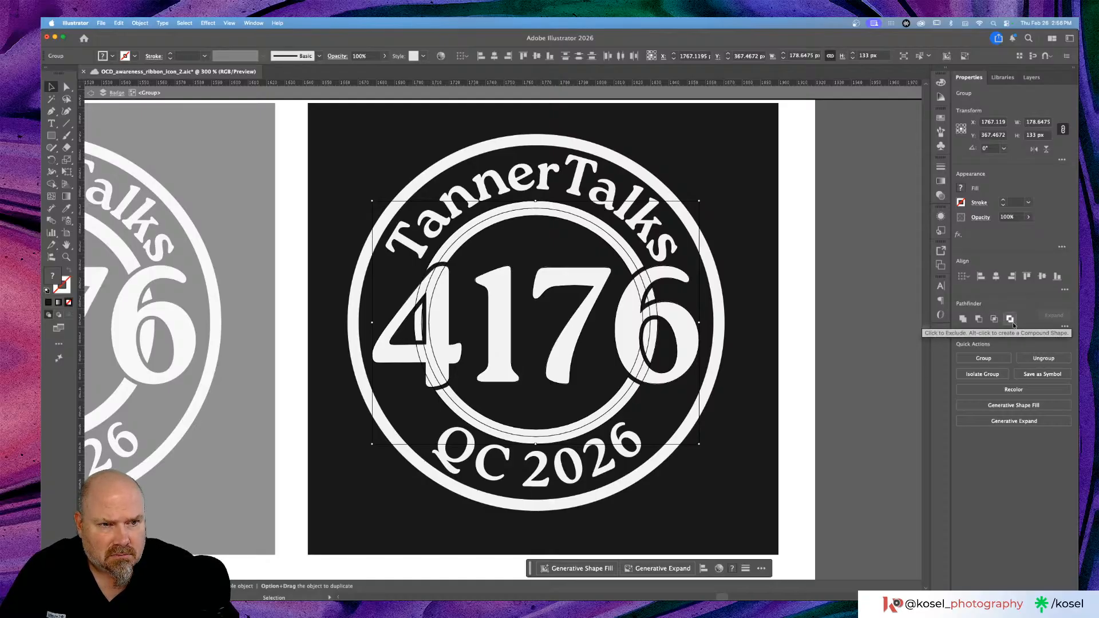
left_click(1065, 327)
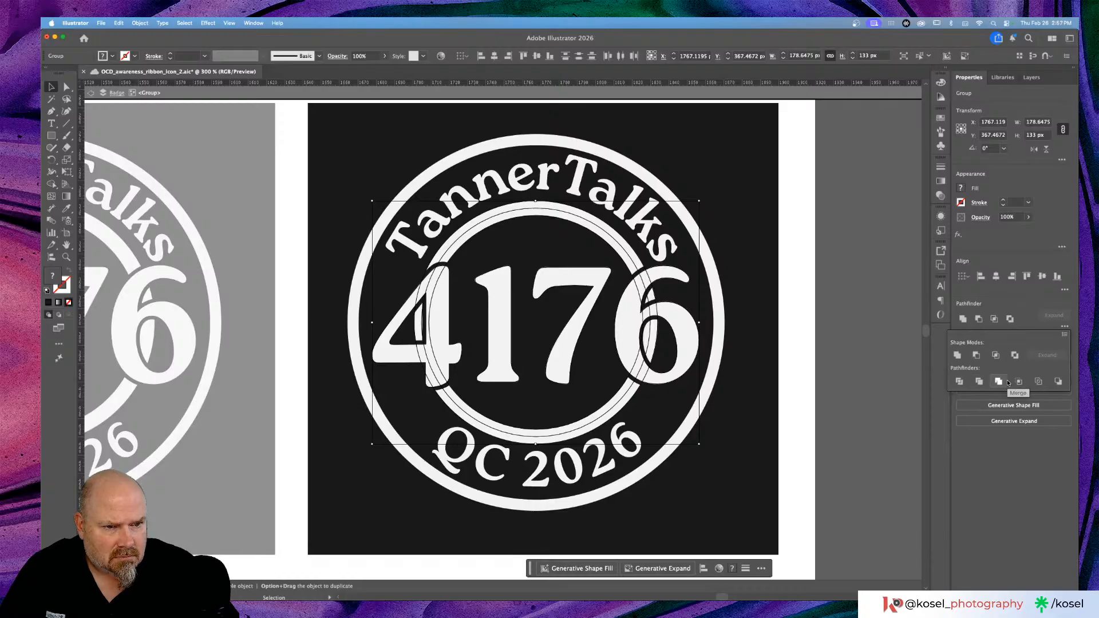
left_click(960, 381)
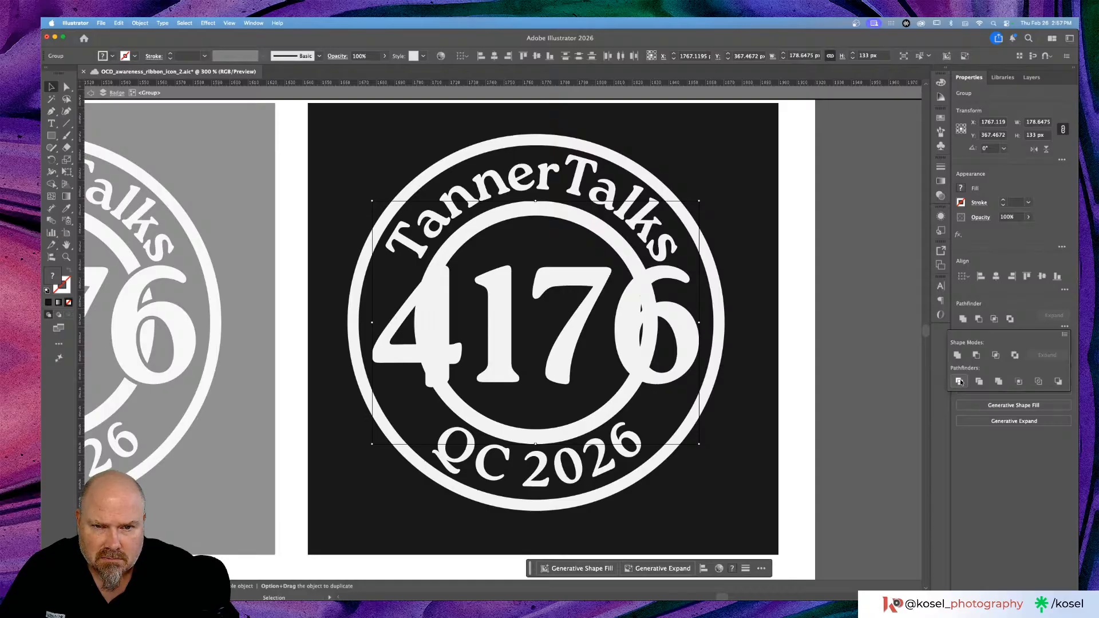
key("shift+super+a")
key("super+equal")
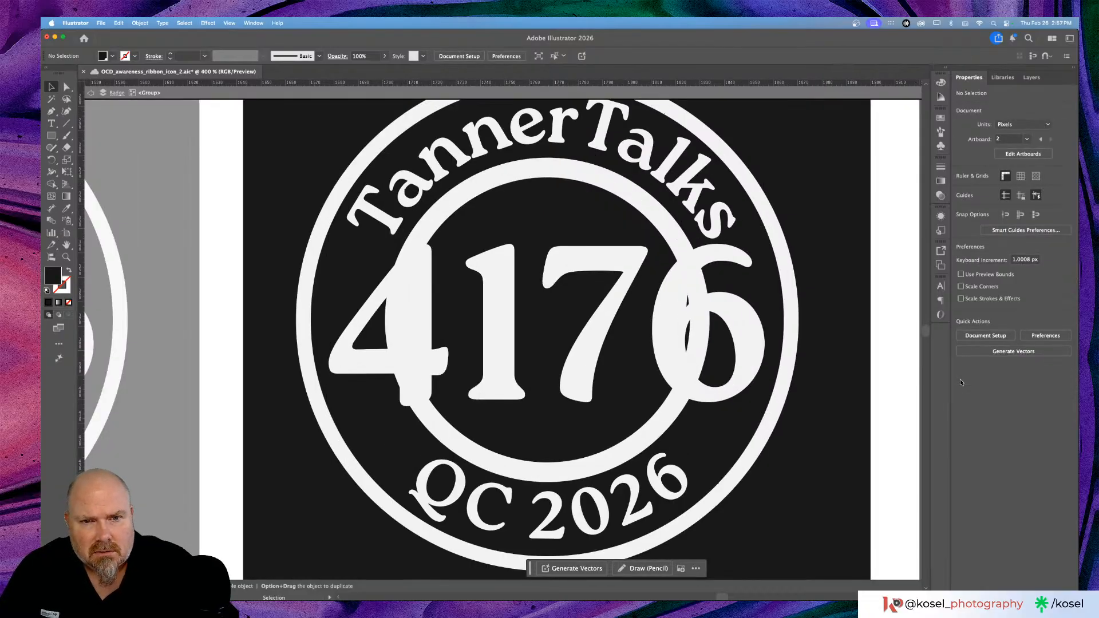
Step: Delete the two ring segments in the upper gap of the 6, and return to the badge group's isolation
left_click(692, 287)
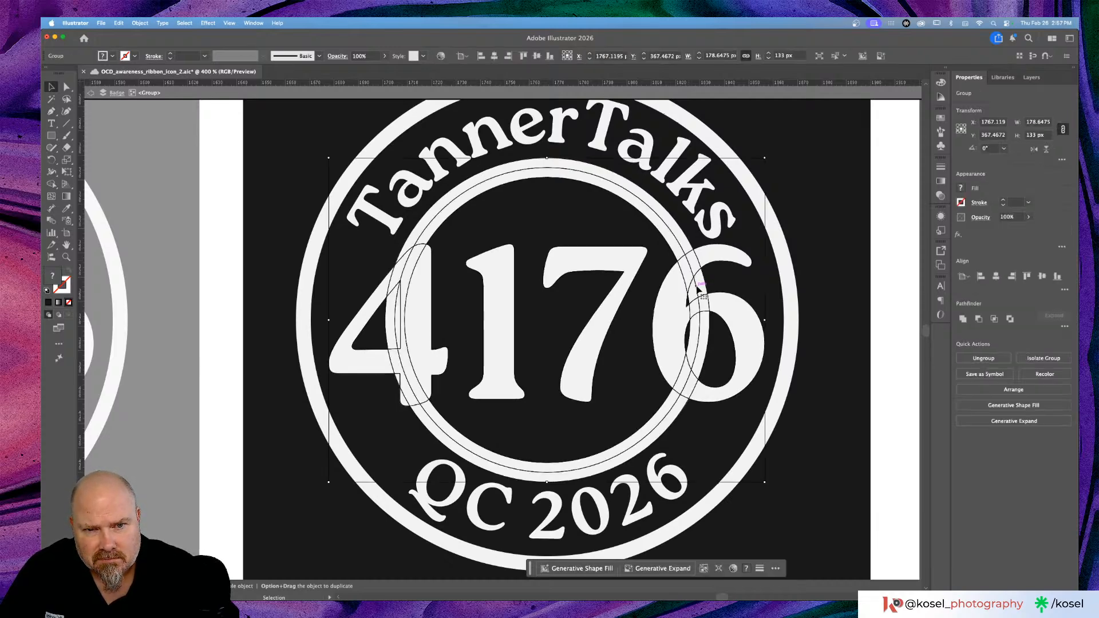
double_click(692, 292)
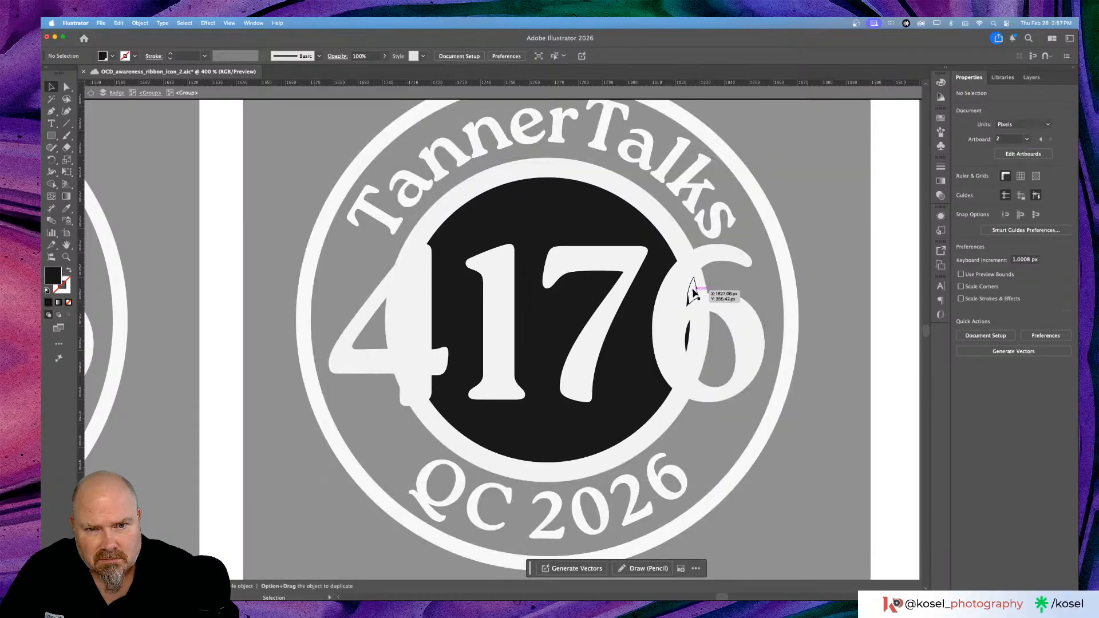
left_click(693, 293)
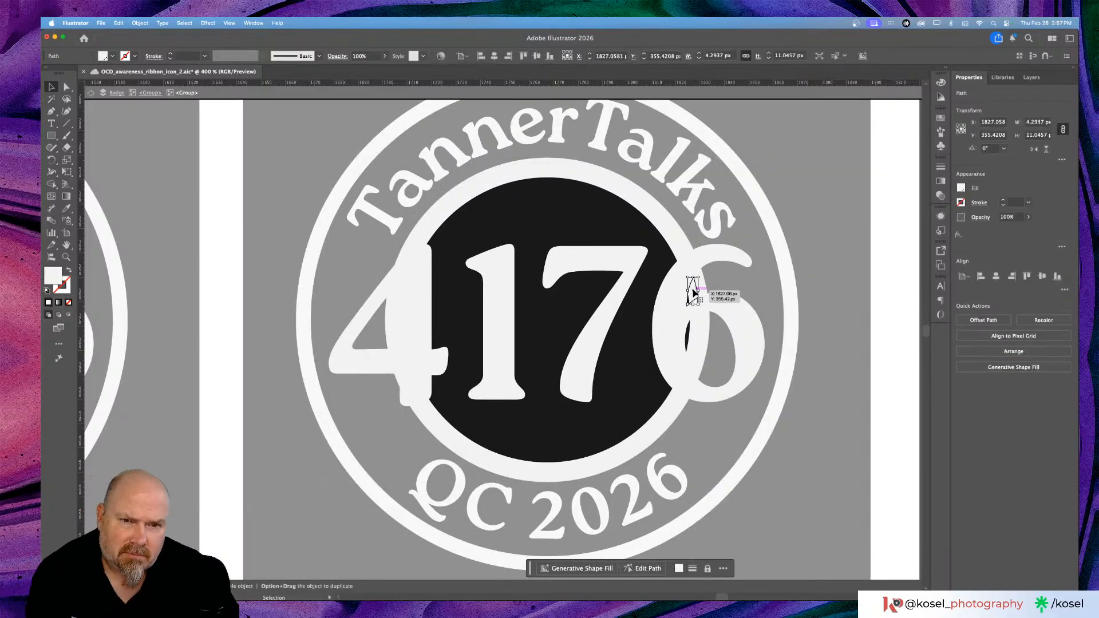
key("Delete")
left_click(695, 284)
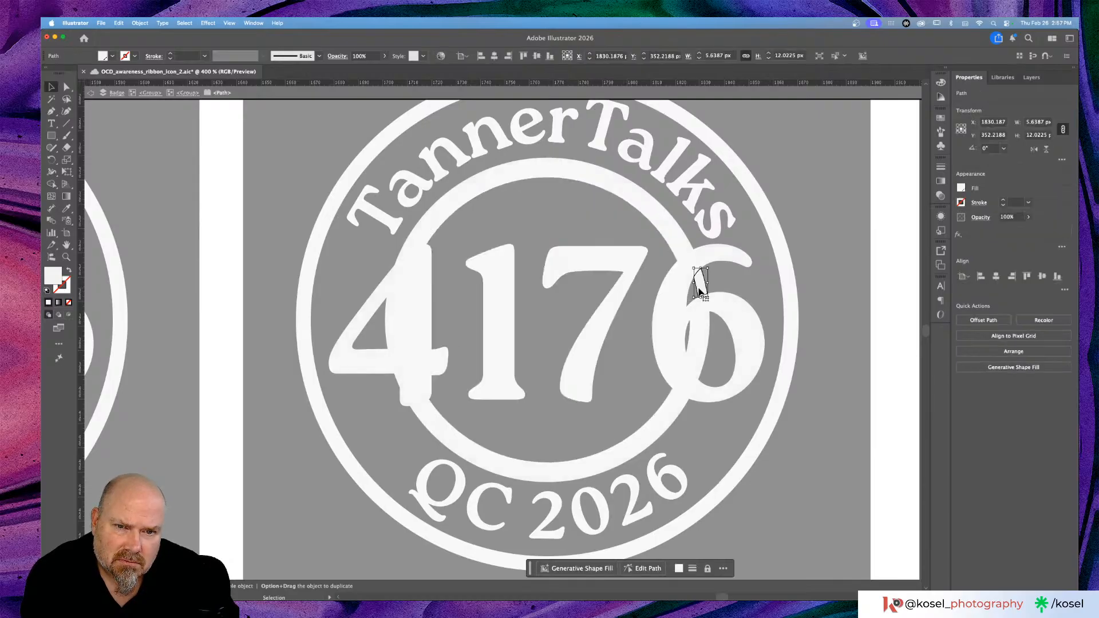
key("Delete")
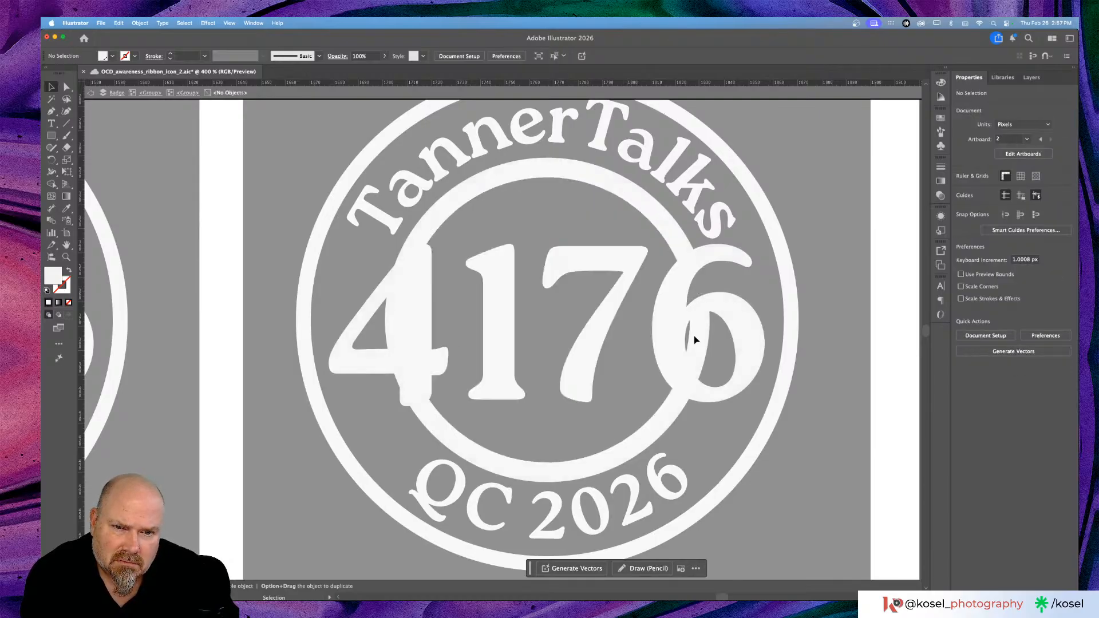
key("Escape")
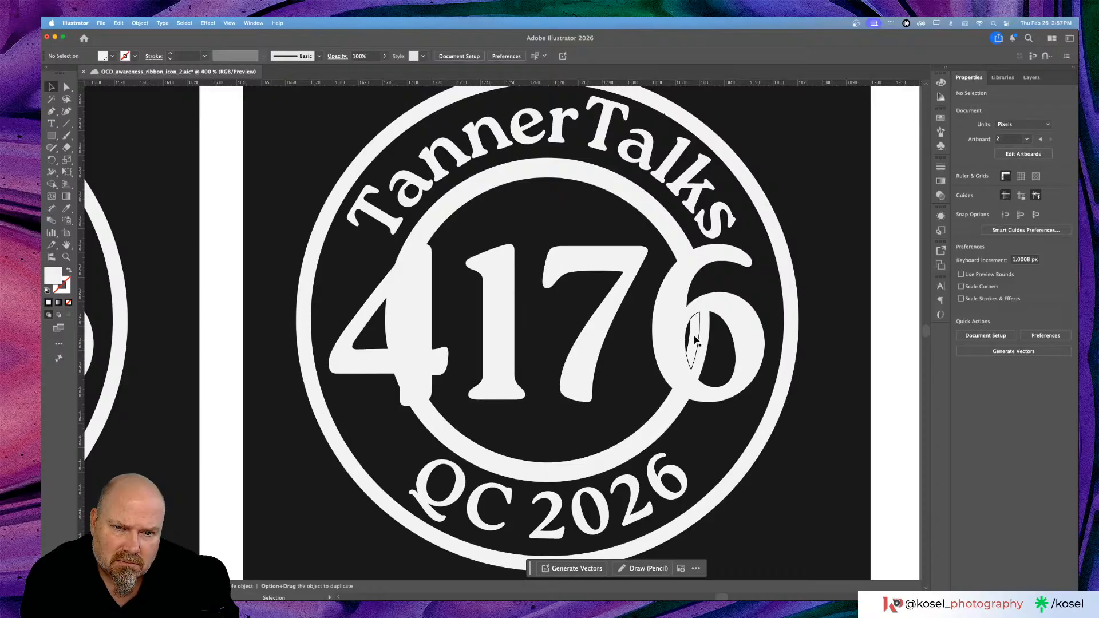
left_click(694, 340)
double_click(694, 340)
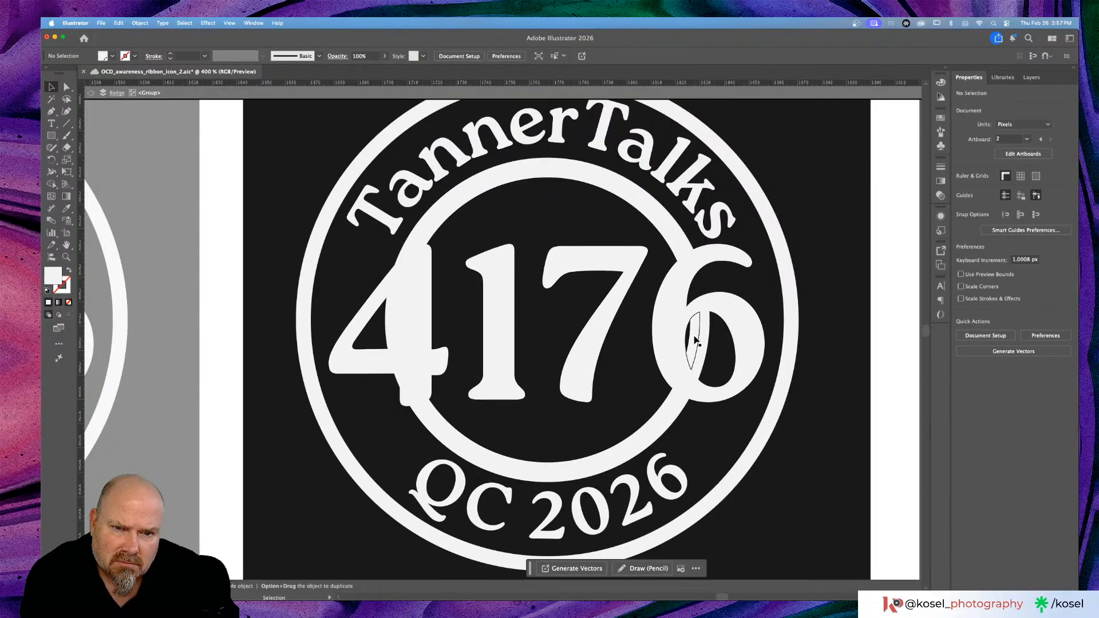
Step: Delete the whole divided numerals-and-ring group, and undo that deletion
left_click(694, 339)
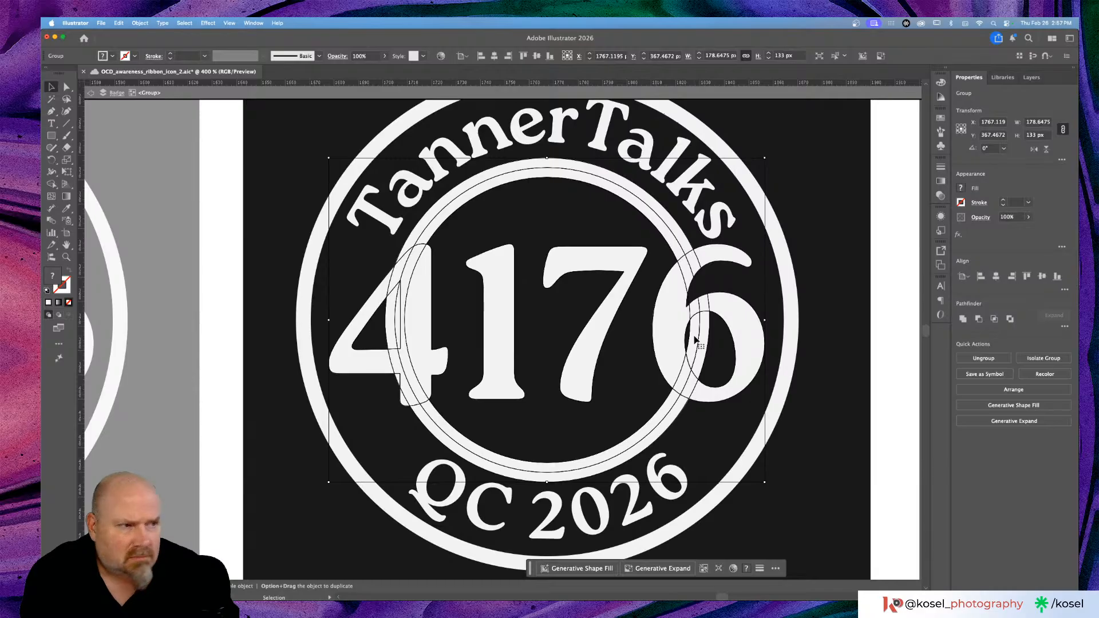
key("Delete")
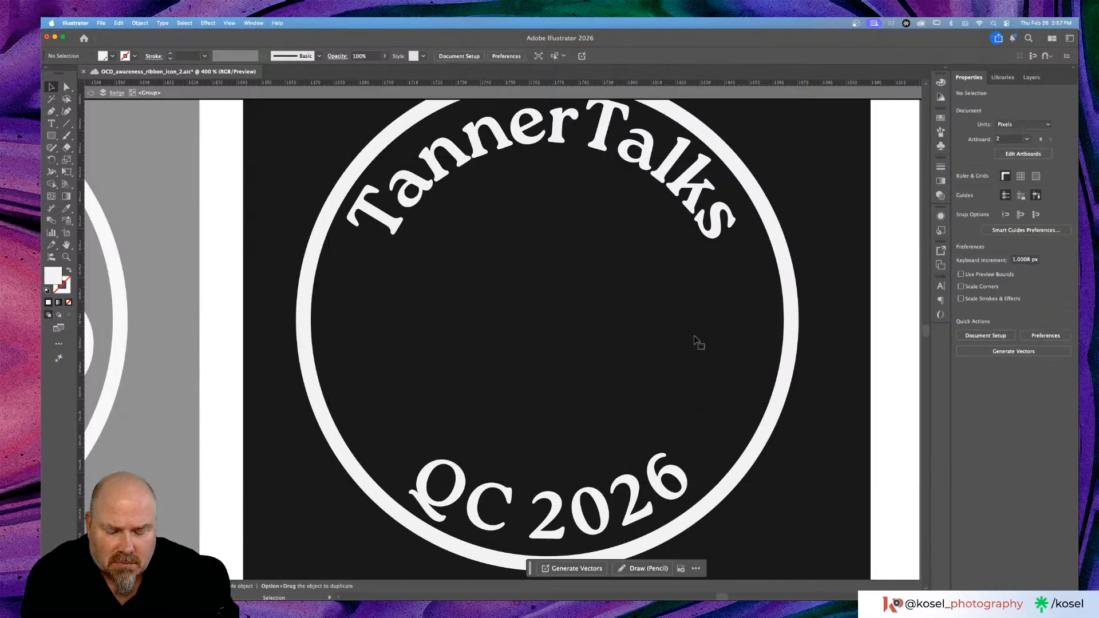
key("super+z")
Step: Isolate the divided numerals-and-ring group and delete the two ring segments inside the closed counter of the 6
double_click(695, 340)
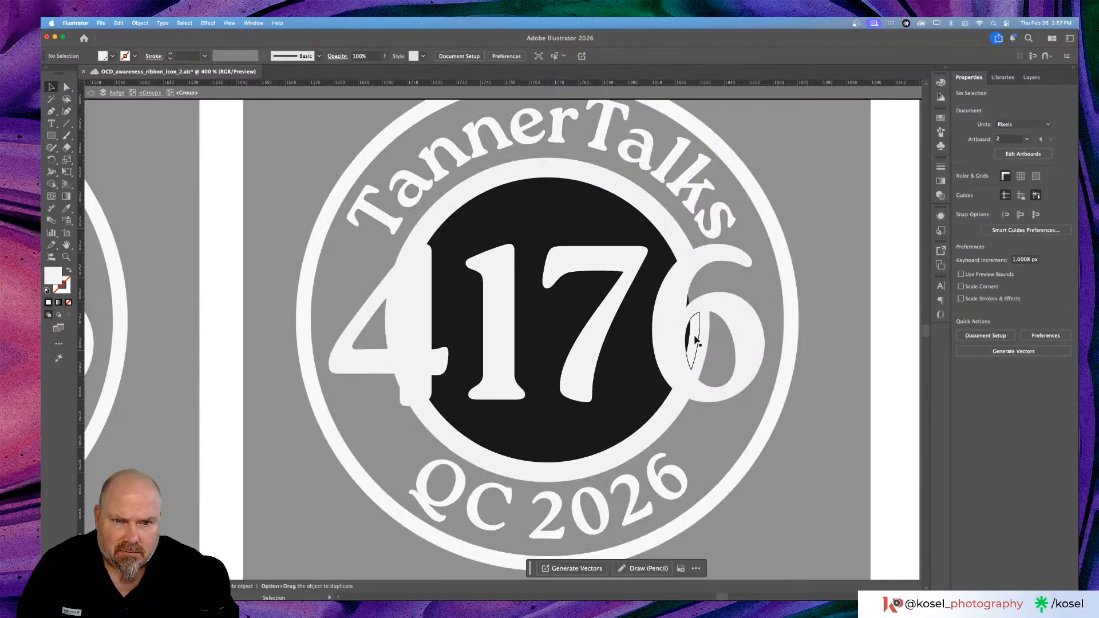
key("Delete")
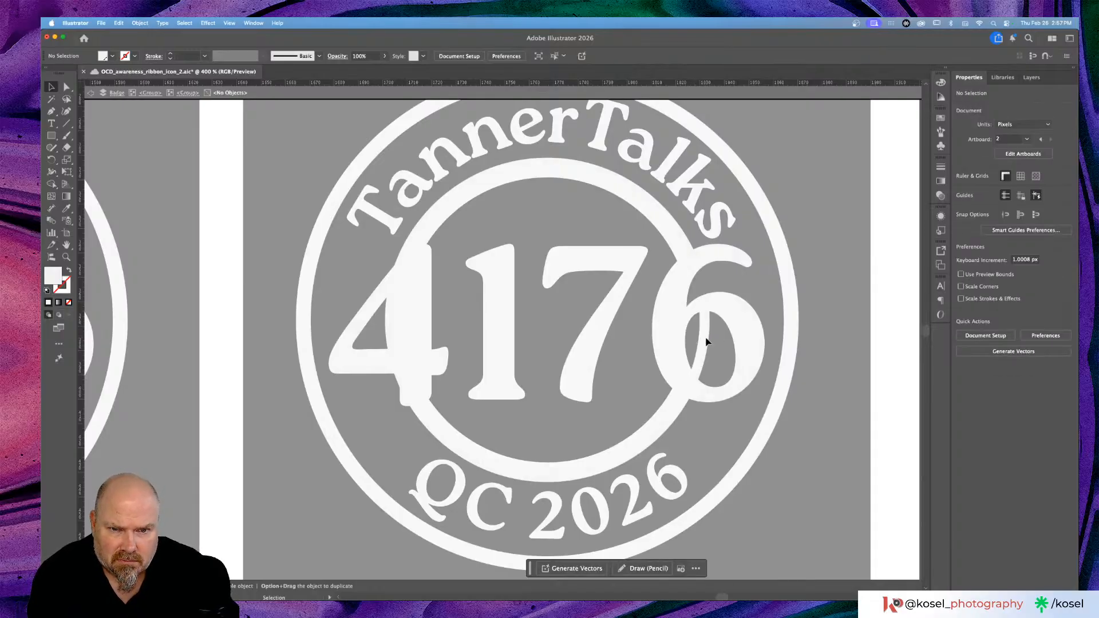
key("Escape")
left_click(707, 342)
double_click(707, 342)
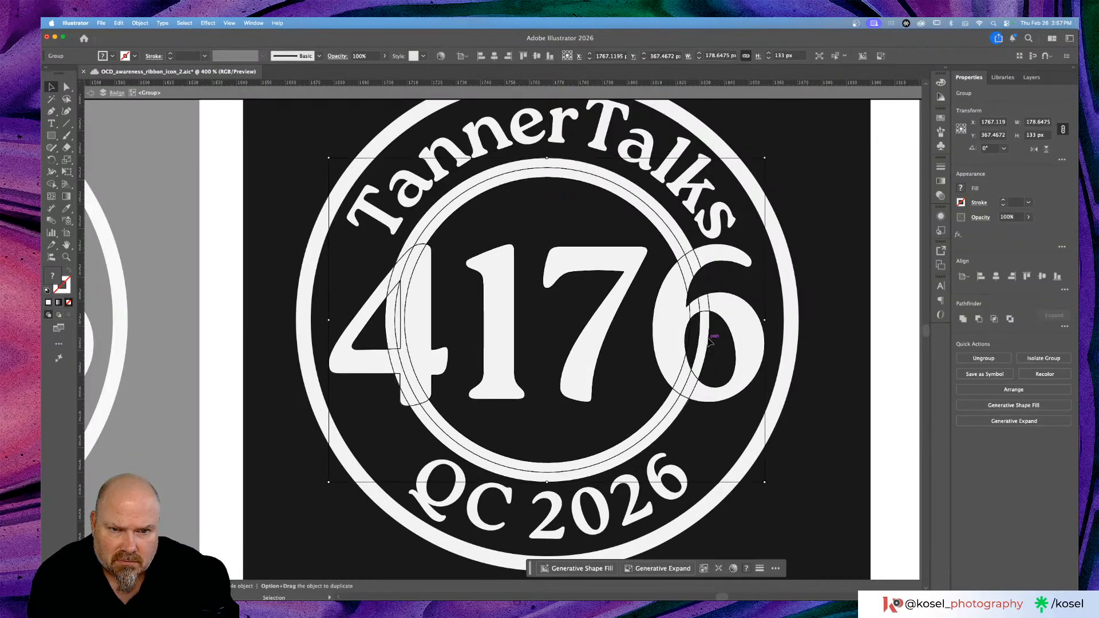
double_click(707, 343)
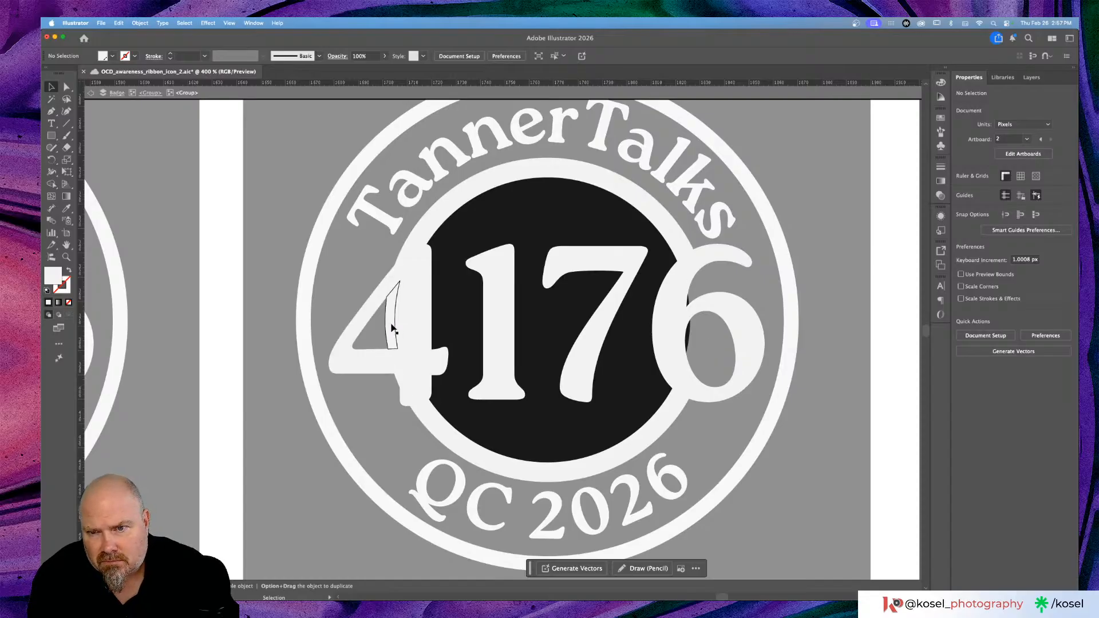
Step: Delete the two ring segments inside the triangular counter of the 4 in the divided numerals-and-ring group, and exit isolation
left_click(391, 327)
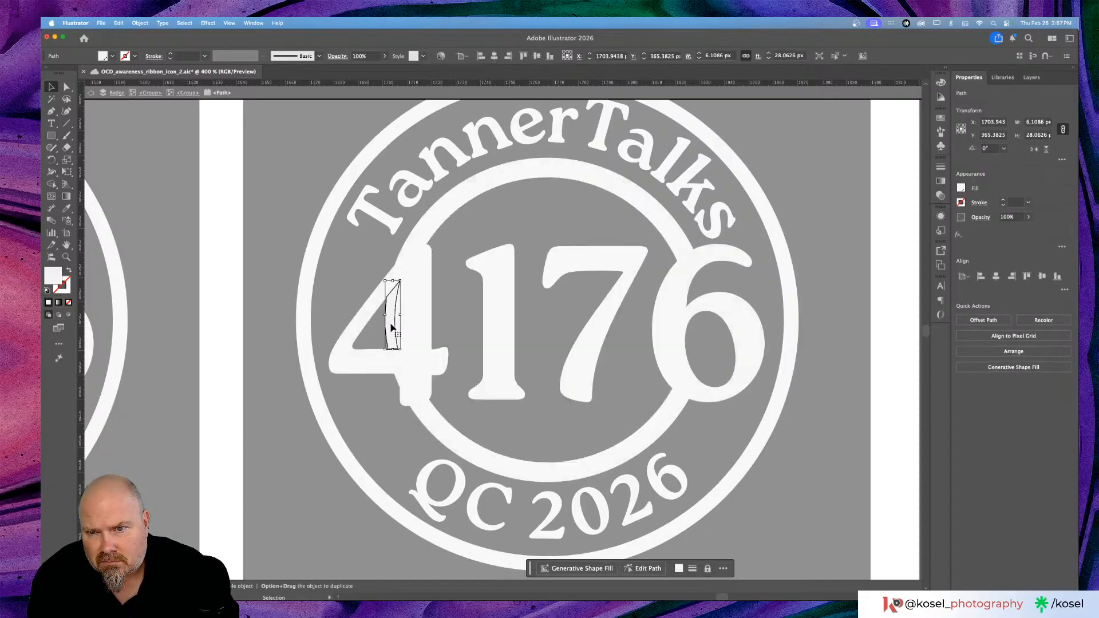
key("Delete")
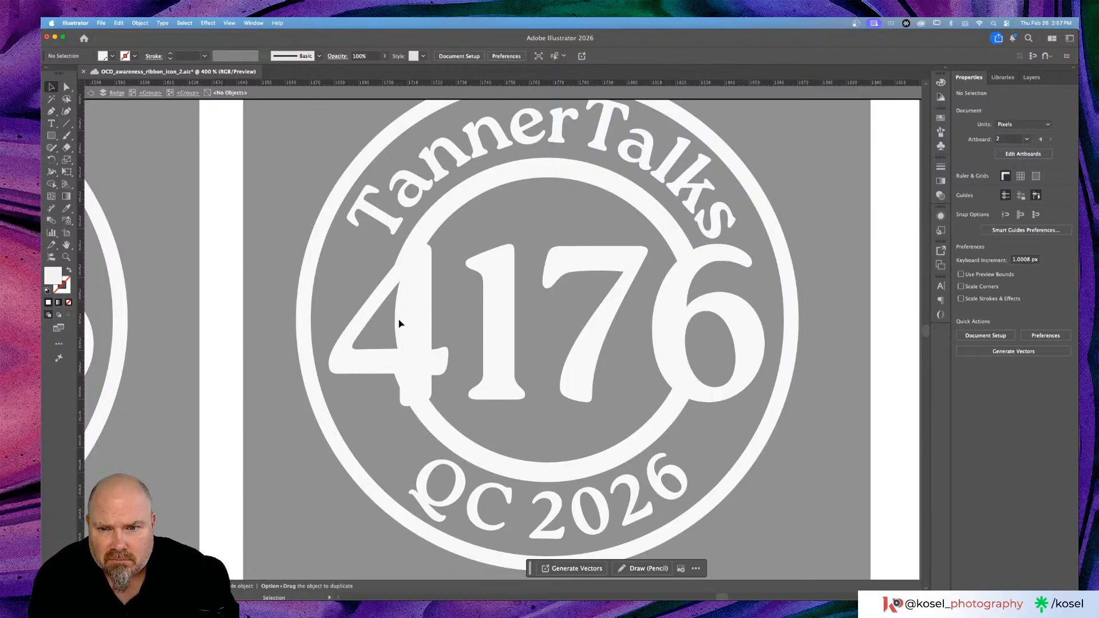
key("Escape")
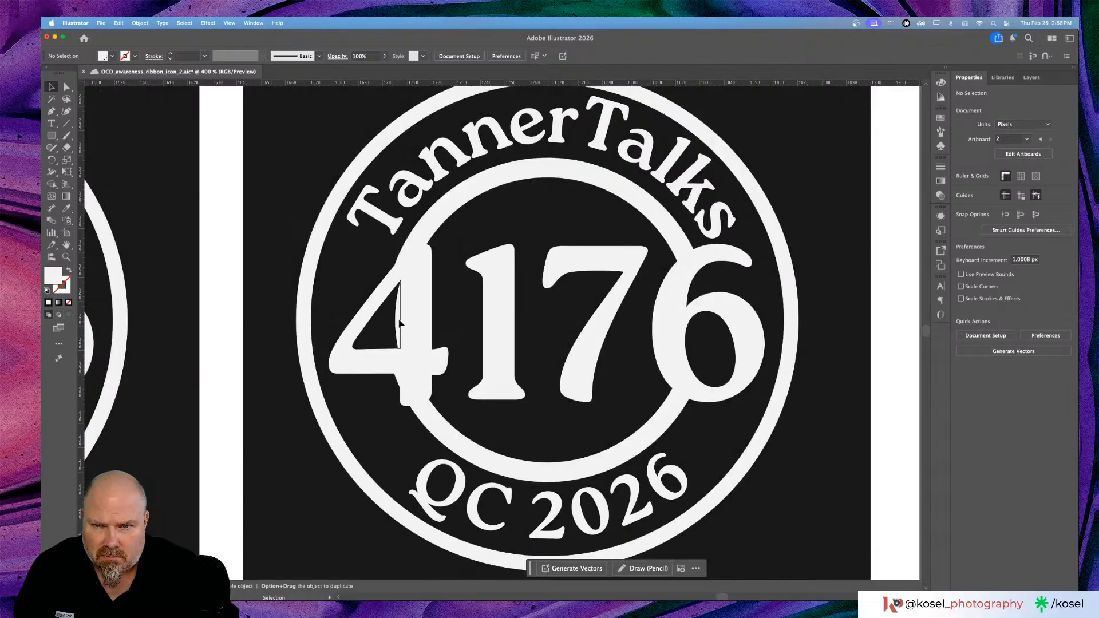
double_click(398, 324)
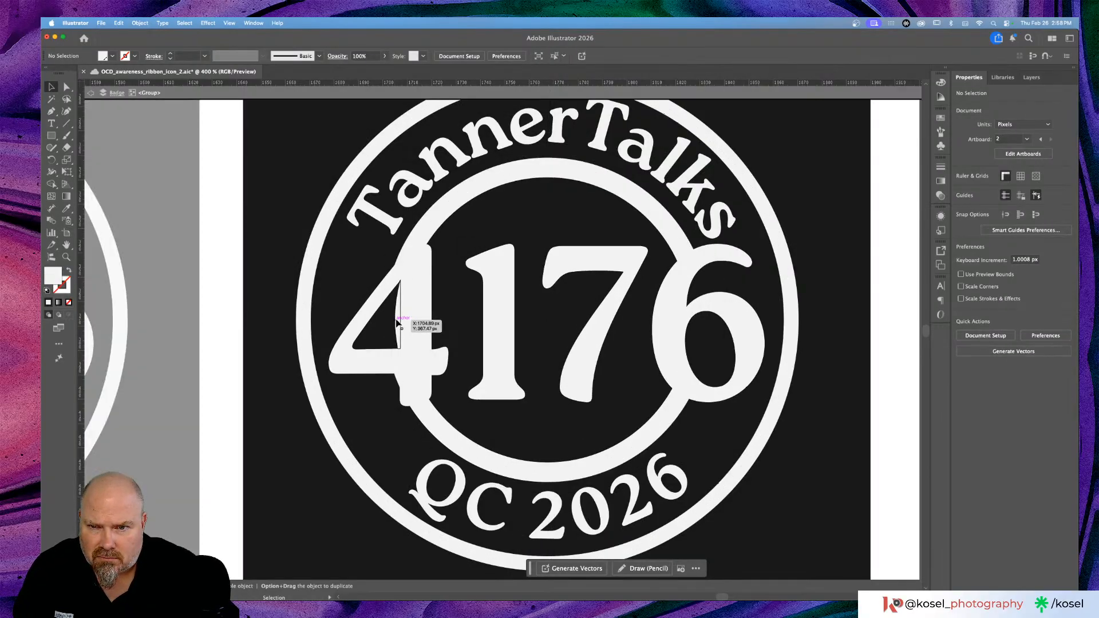
double_click(397, 324)
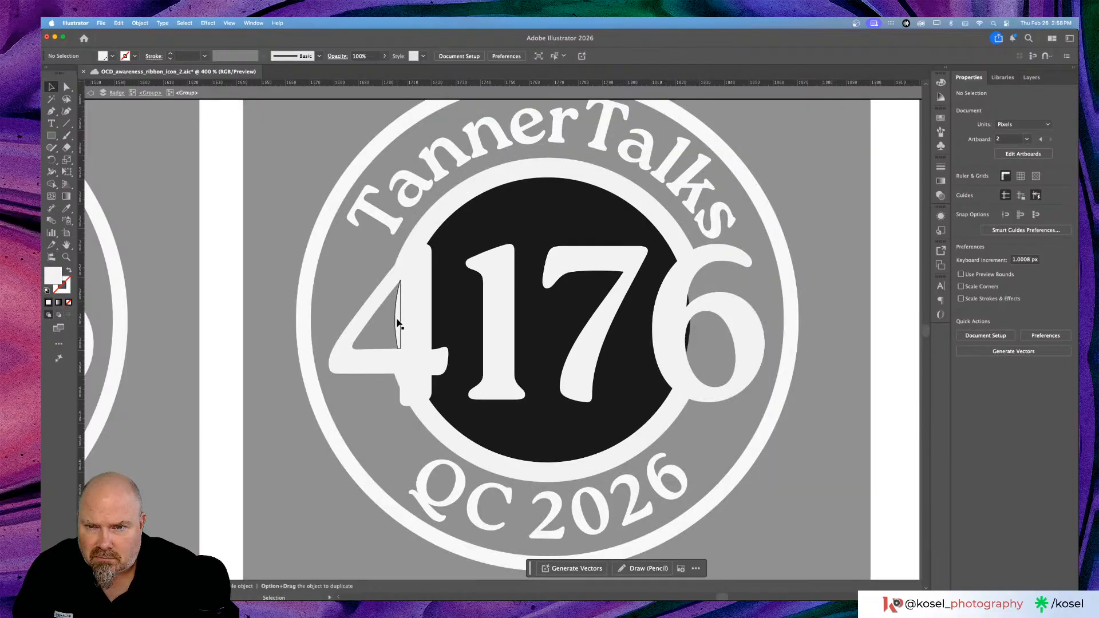
left_click(398, 324)
key("Delete")
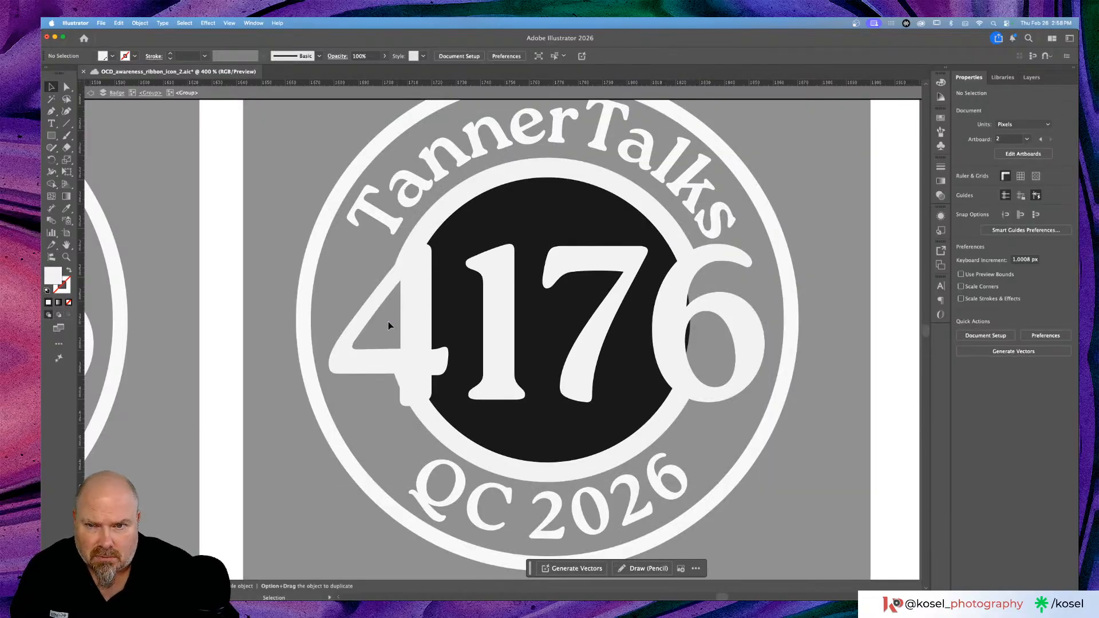
key("Escape")
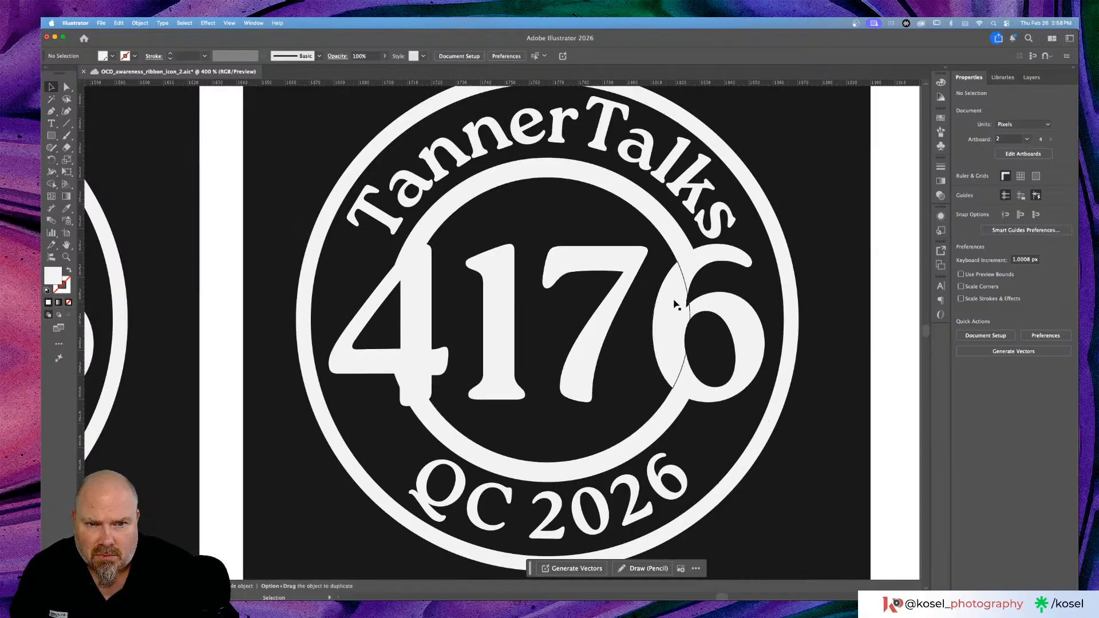
Step: Examine the divided numerals-and-ring group's layer structure and the separate curved segment of the 6, and leave isolation
left_click(744, 259)
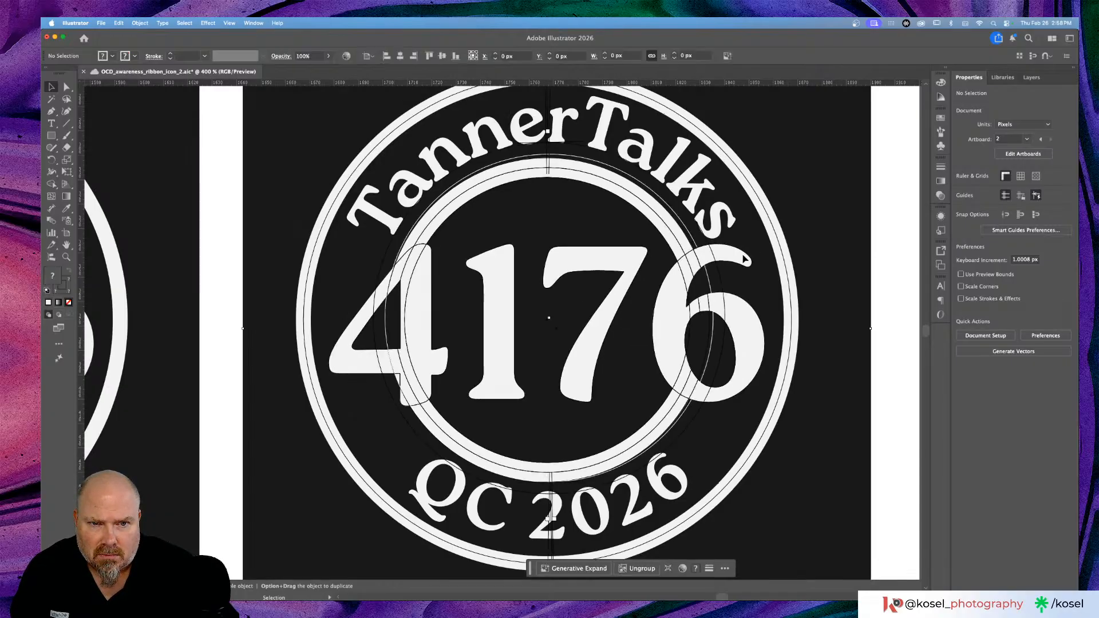
double_click(744, 258)
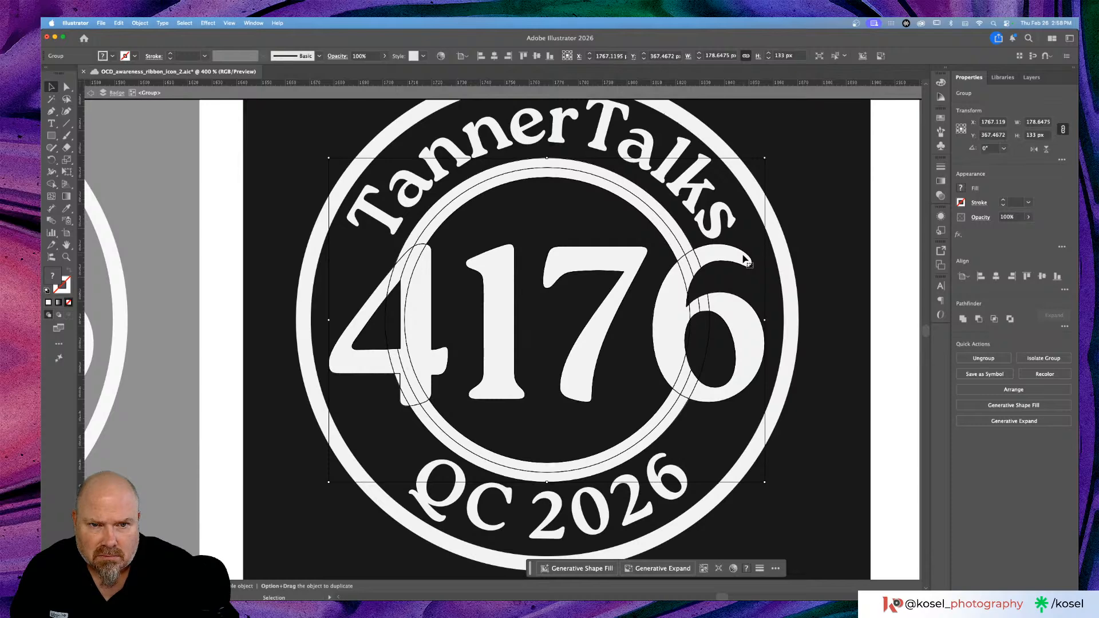
left_click(1030, 78)
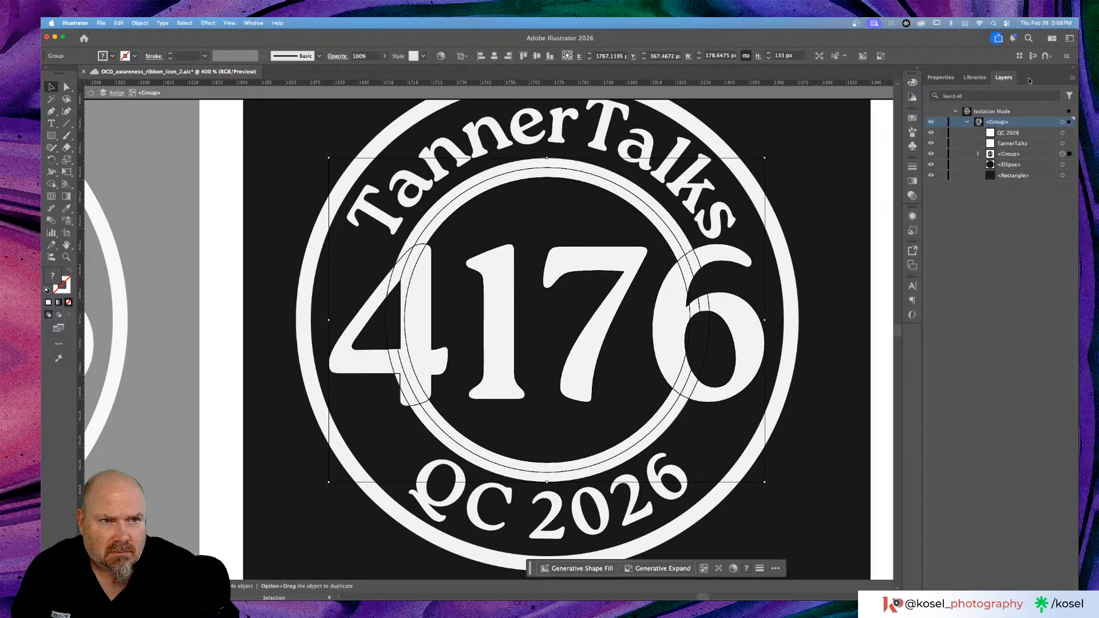
left_click(940, 77)
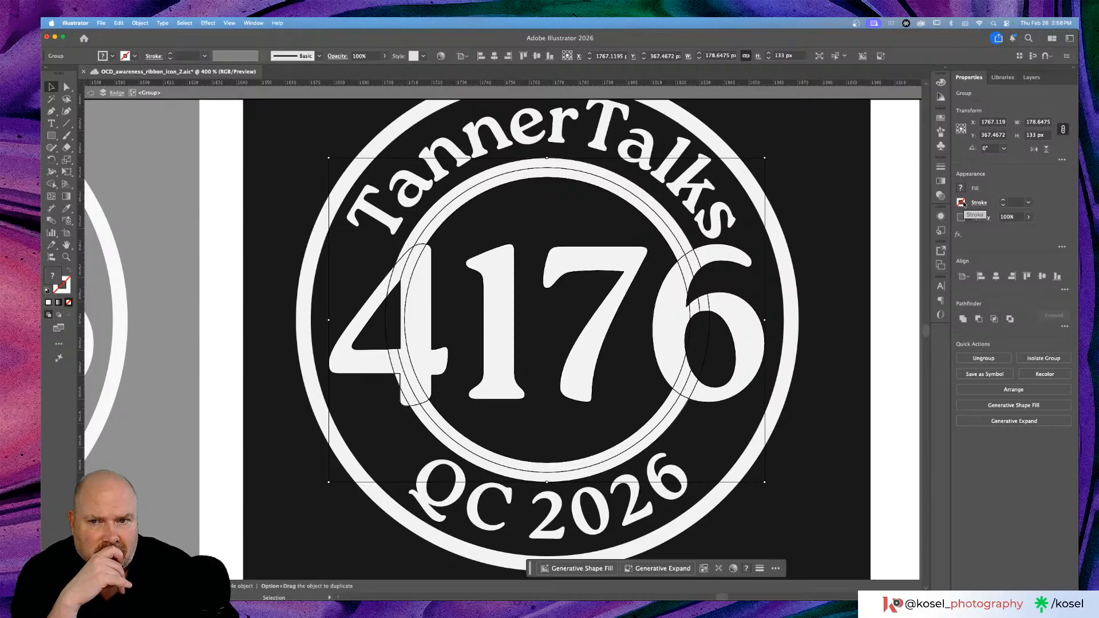
double_click(662, 319)
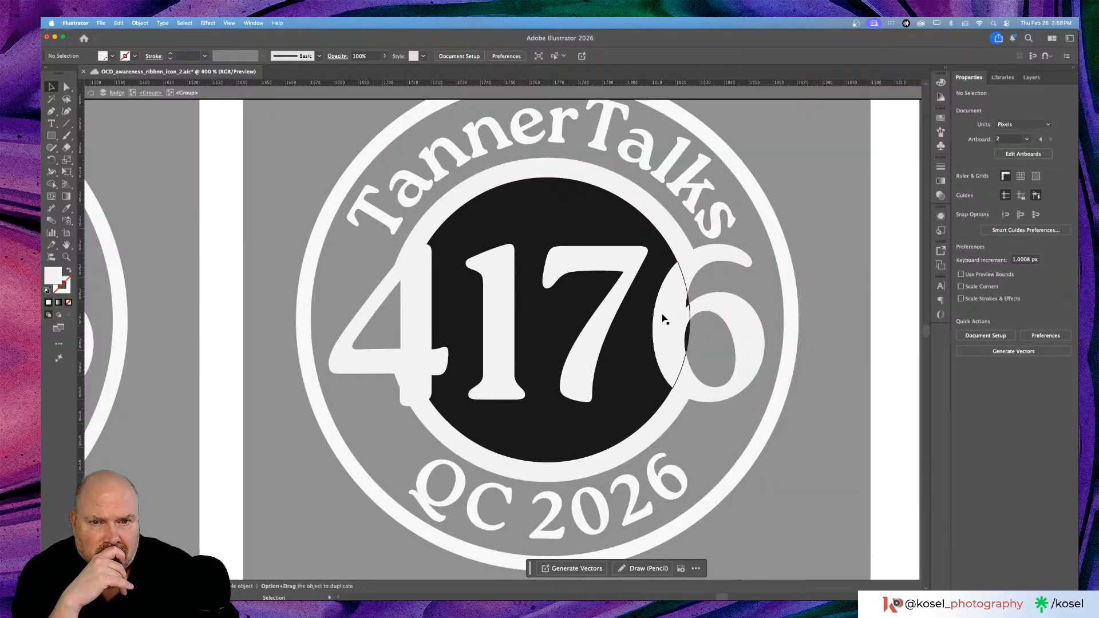
left_click(662, 318)
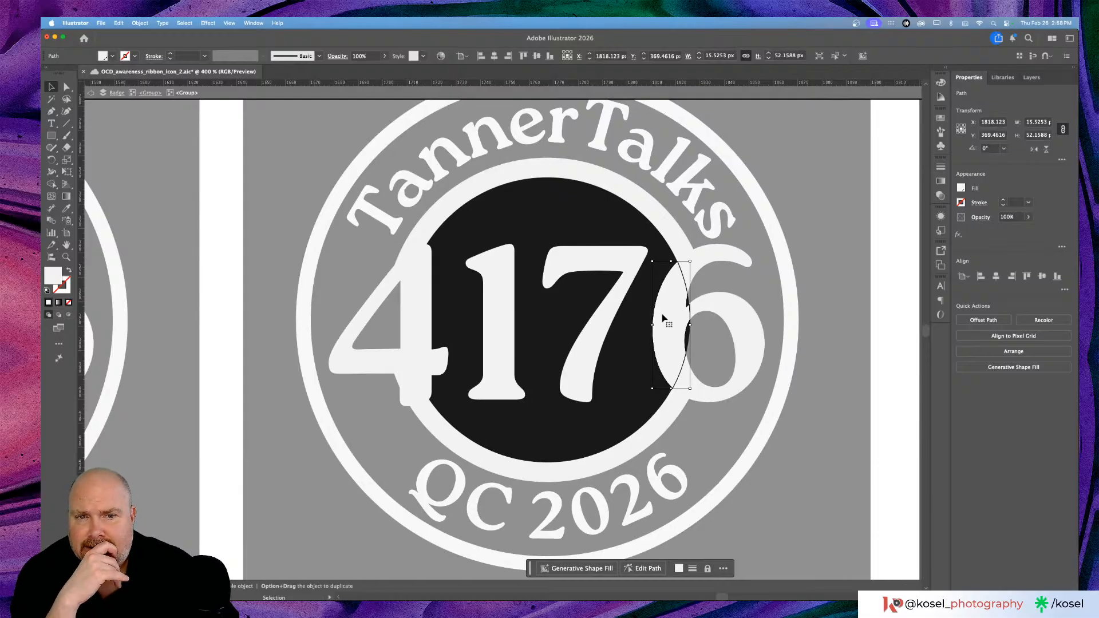
left_click(879, 247)
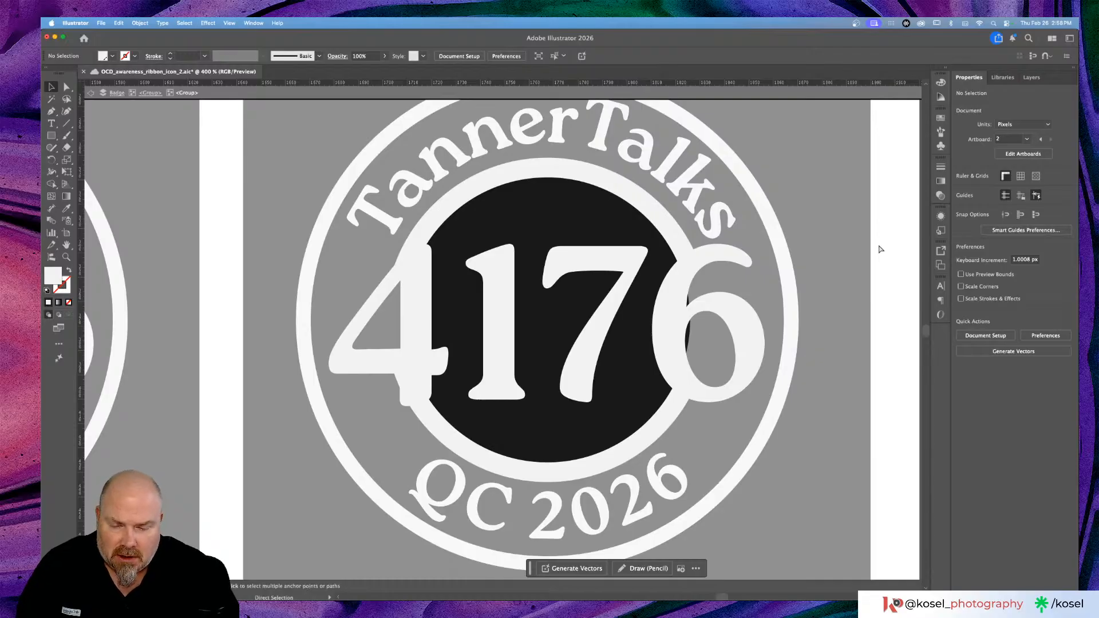
key("Escape")
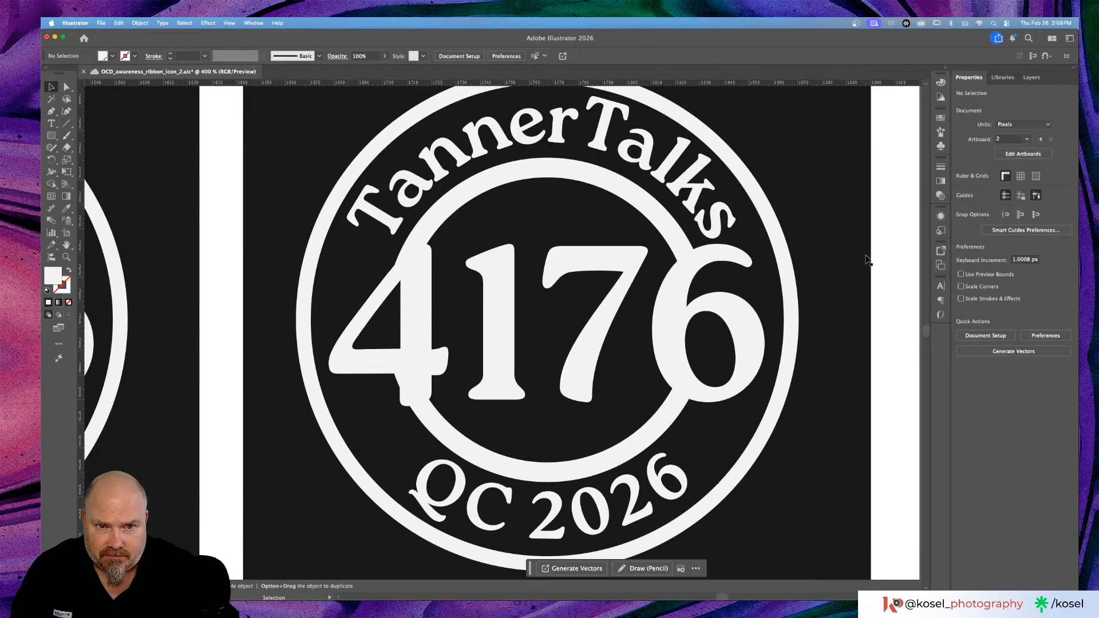
Step: Save the document with the cleaned-up reversed badge
scroll(867, 259, "left", 5)
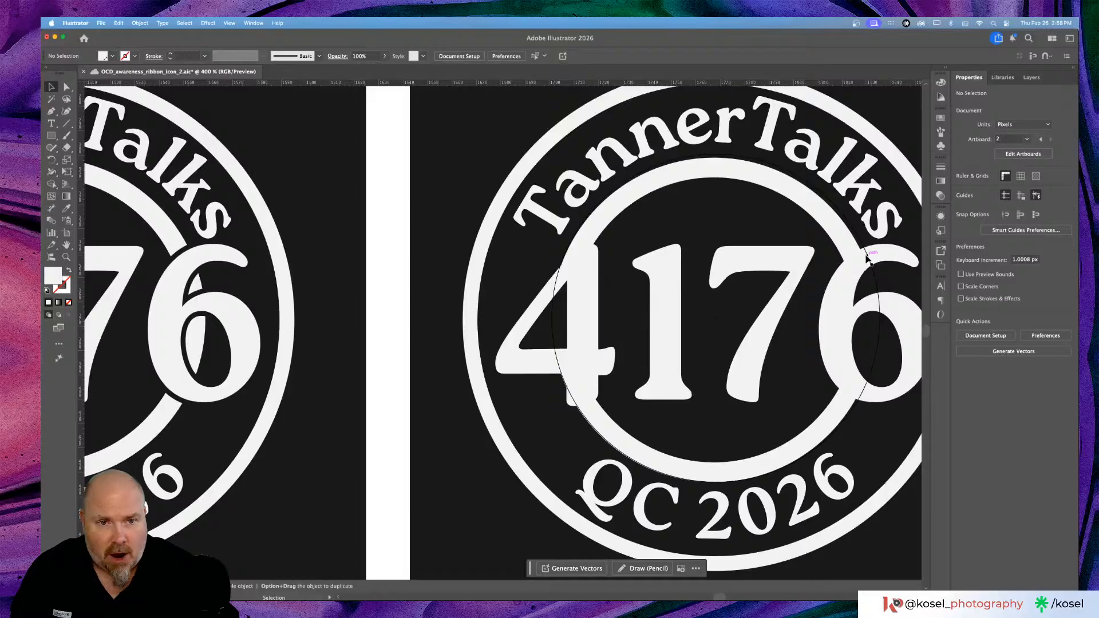
scroll(867, 260, "left", 2)
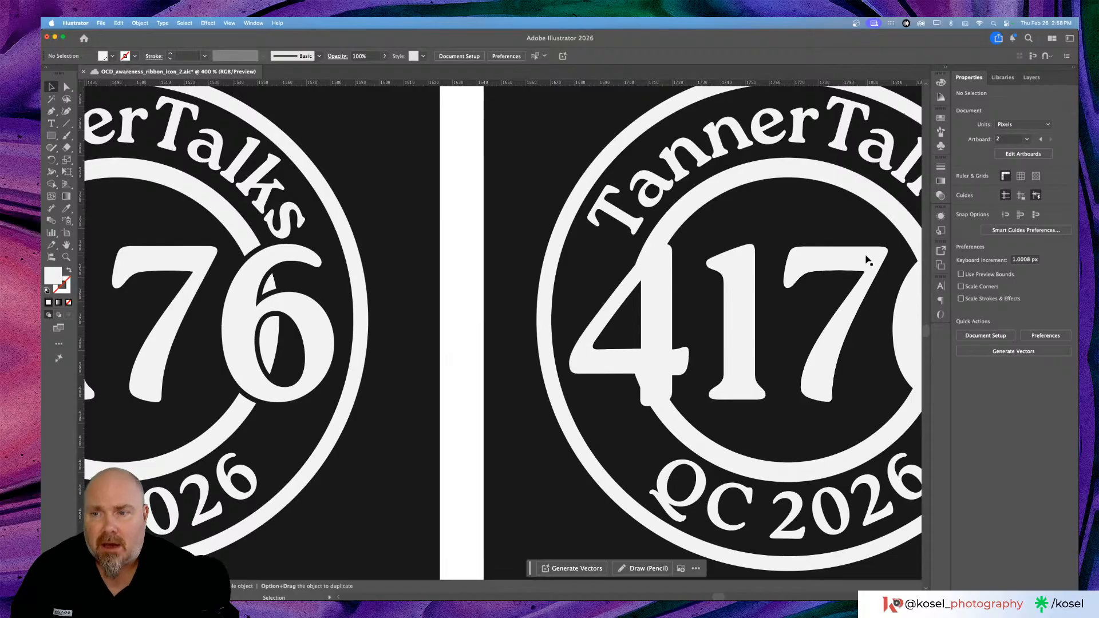
key("super+s")
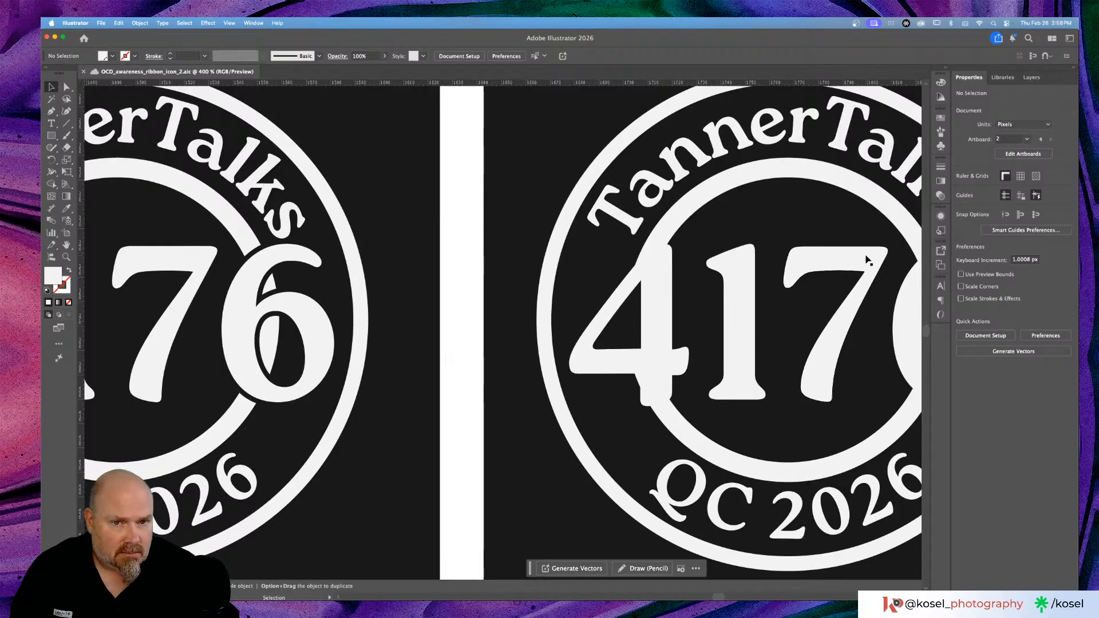
Step: Delete the duplicate reversed badge with the cleaned-up numerals, keeping the other white-on-black badge
key("super+minus")
key("super+minus")
key("super+minus")
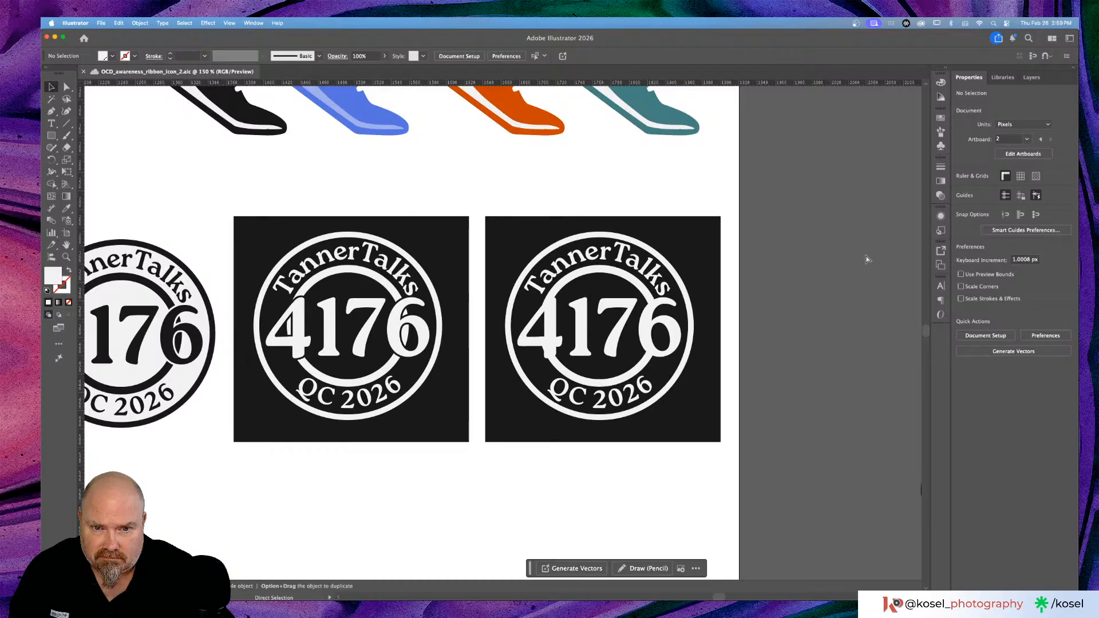
key("v")
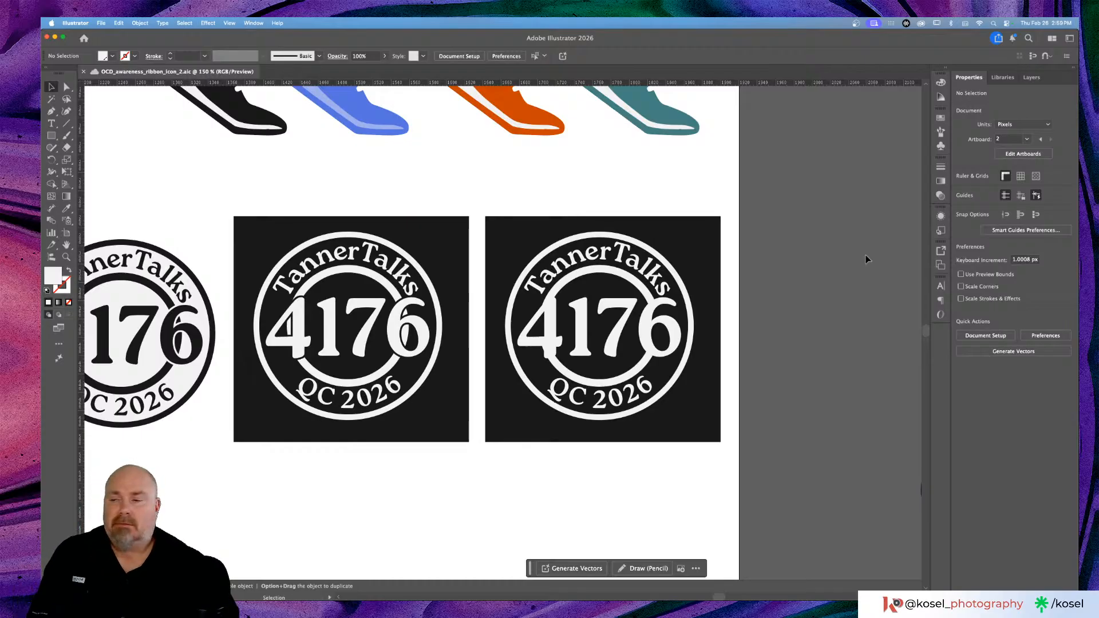
left_click_drag(487, 195, 731, 478)
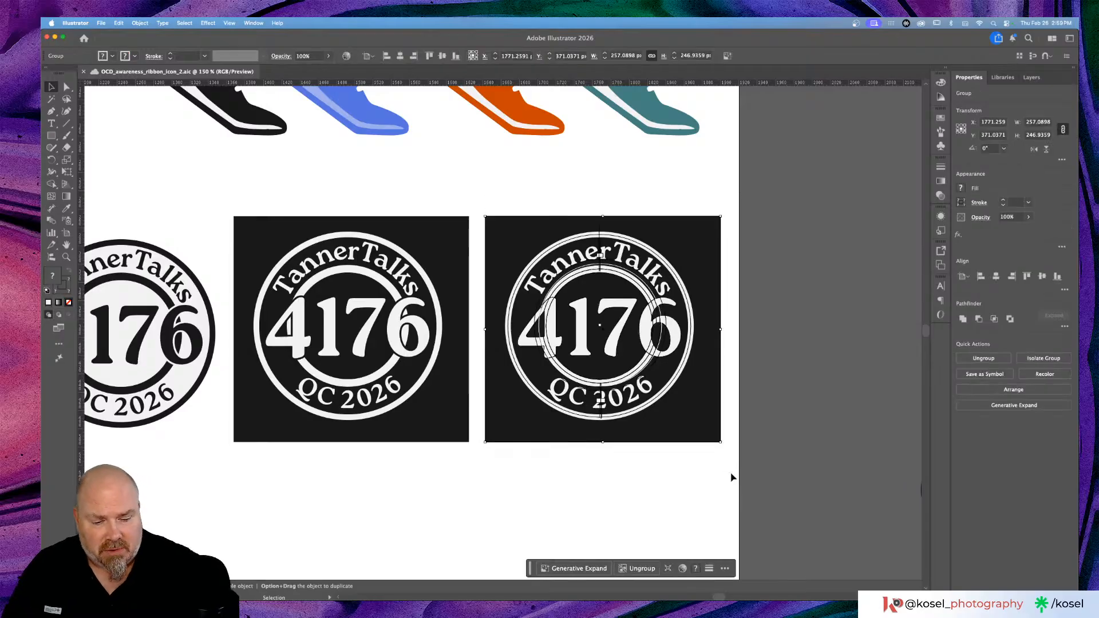
key("Delete")
scroll(727, 461, "left", 10)
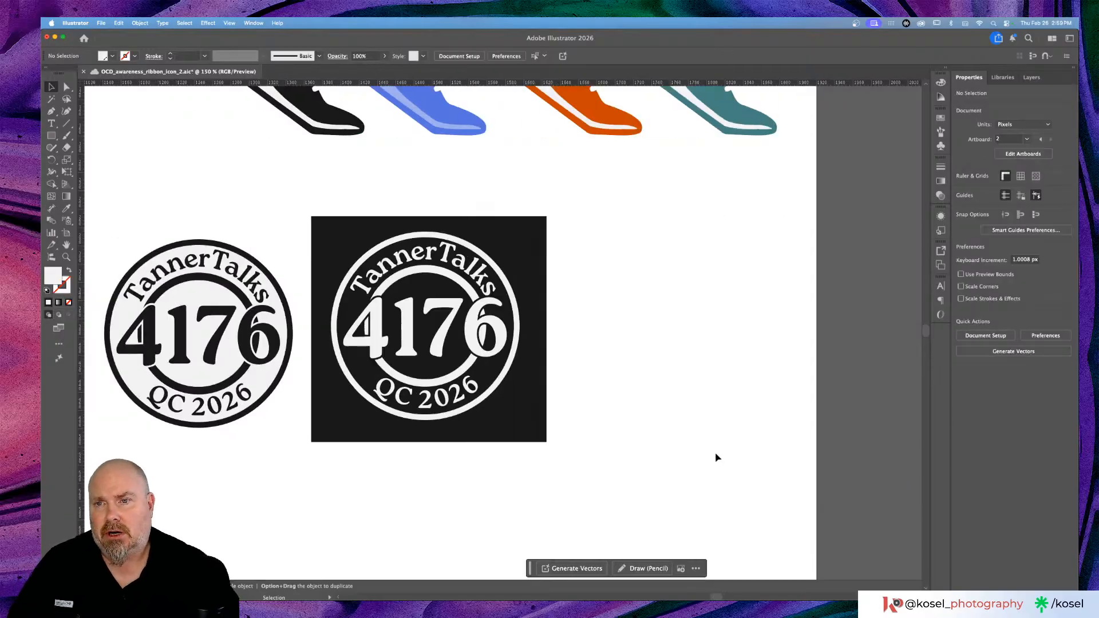
scroll(721, 456, "up", 3)
scroll(721, 456, "left", 2)
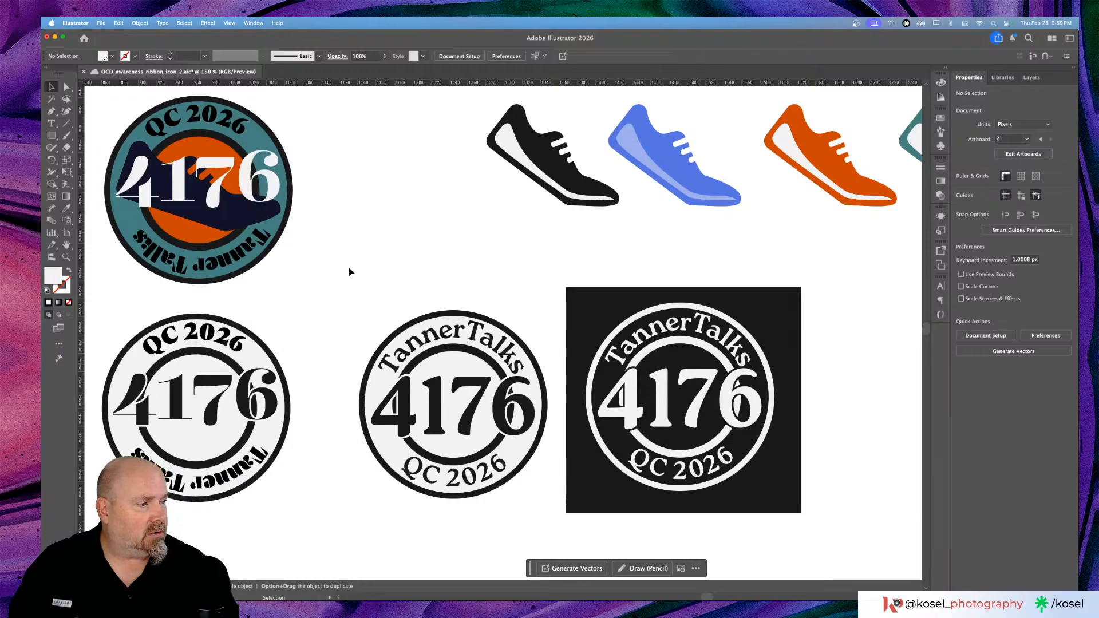
Step: Close the OCD_awareness_ribbon_icon_2 document and quit Illustrator
left_click(84, 71)
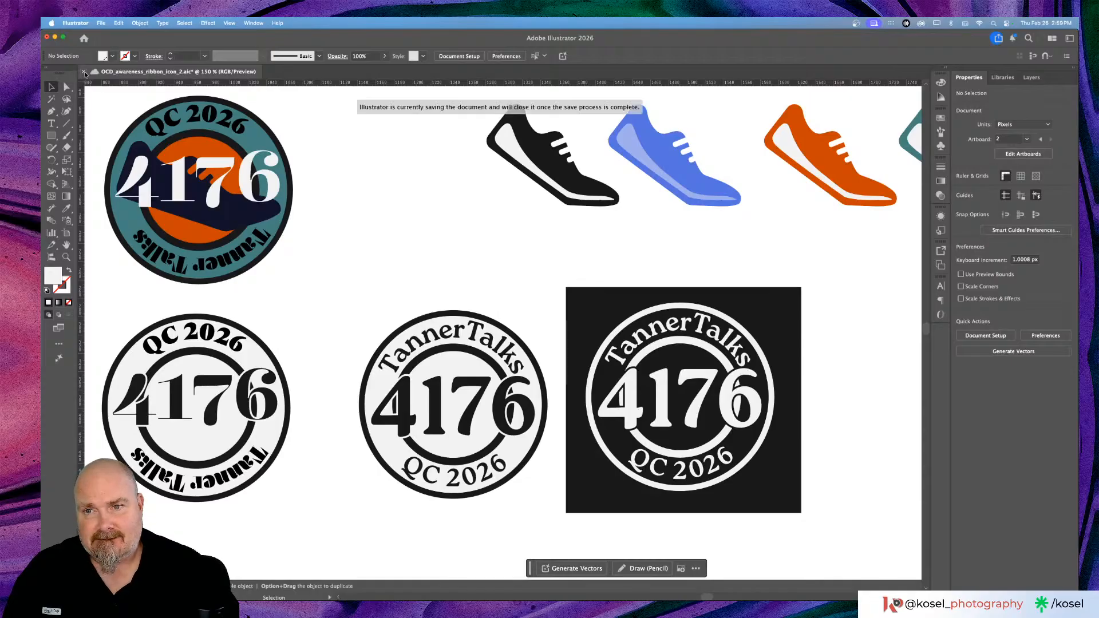
left_click(73, 21)
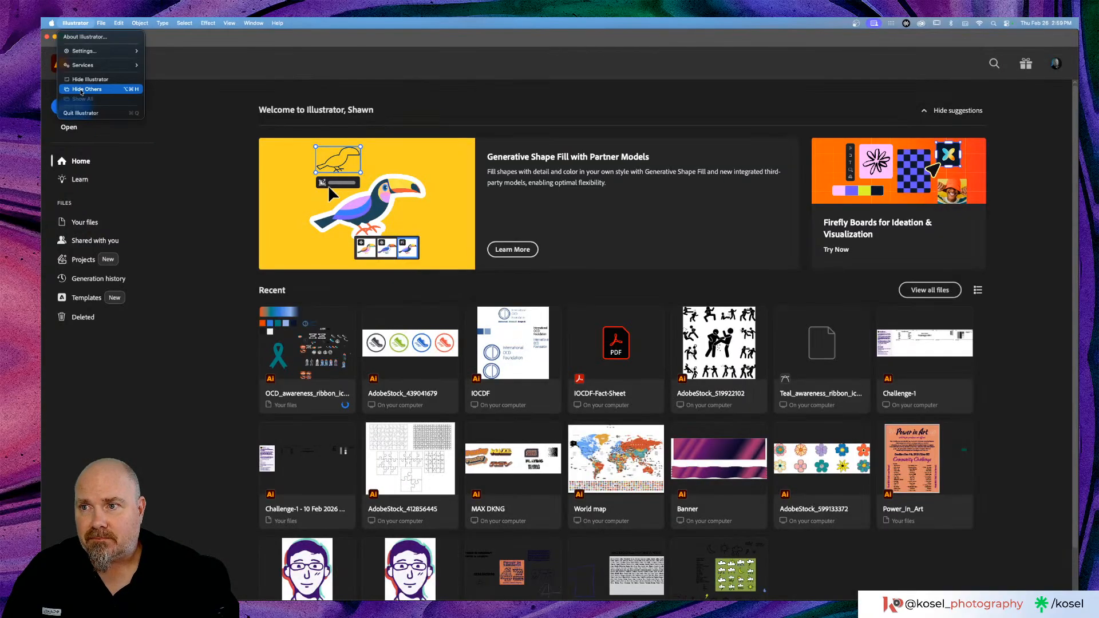
left_click(90, 113)
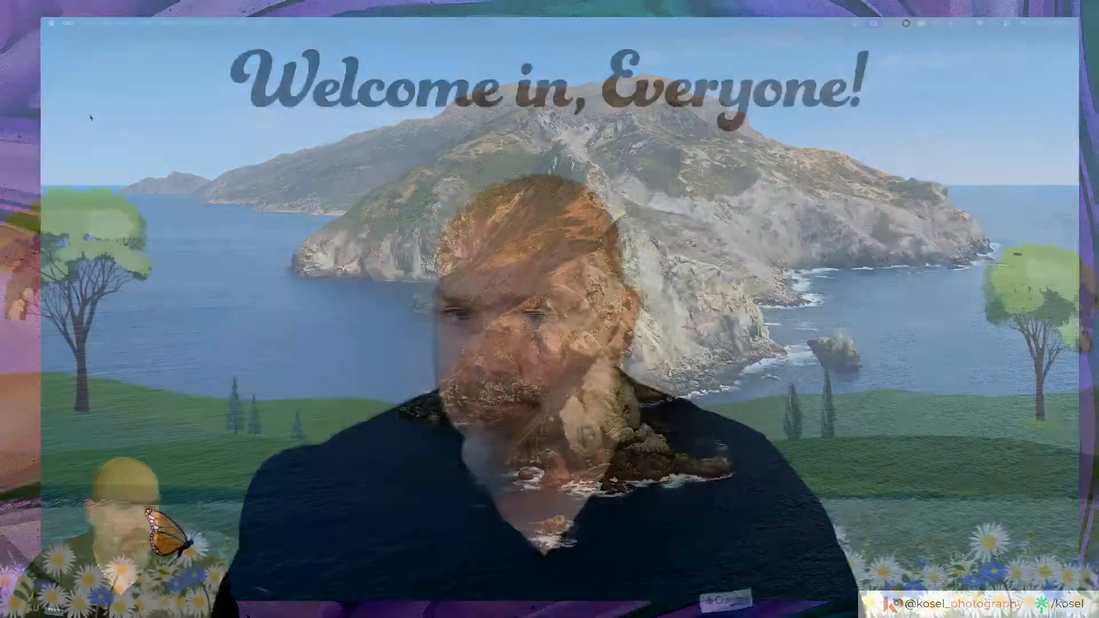
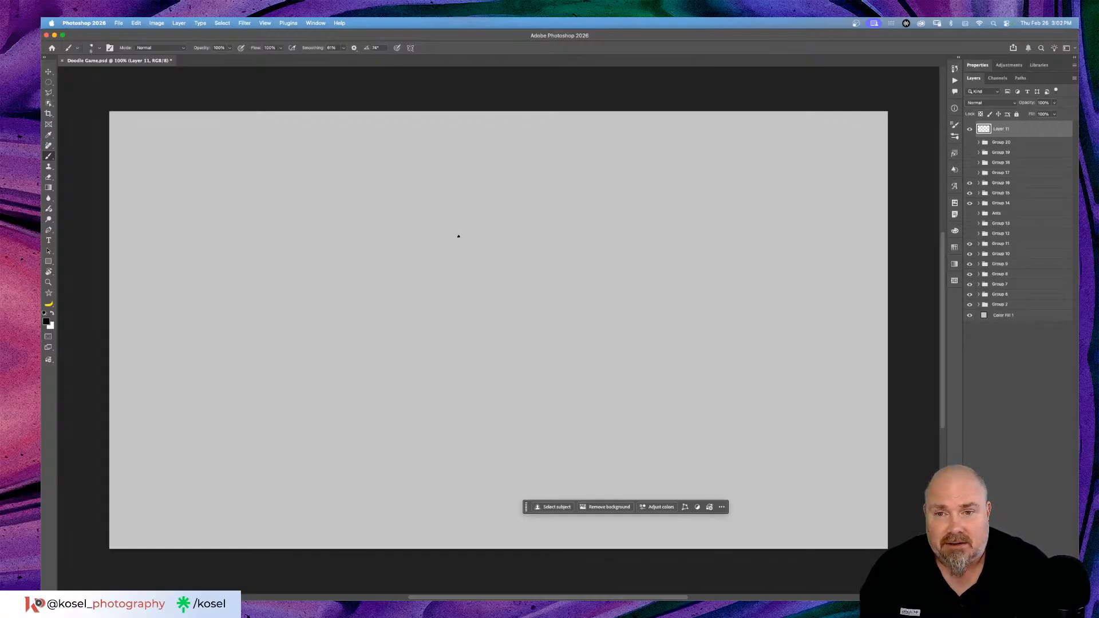
Step: In Photoshop's Doodle Game document, brush a black cloud outline with a zigzag lightning bolt beneath it on Layer 11
mouse_move(575, 258)
left_mouse_down()
mouse_move(553, 236)
mouse_move(498, 240)
mouse_move(477, 255)
mouse_move(478, 285)
mouse_move(491, 282)
mouse_move(440, 263)
mouse_move(426, 300)
mouse_move(458, 329)
mouse_move(482, 332)
mouse_move(466, 317)
mouse_move(472, 333)
mouse_move(527, 342)
mouse_move(562, 323)
mouse_move(605, 332)
mouse_move(631, 295)
left_mouse_up()
mouse_move(573, 270)
left_mouse_down()
mouse_move(603, 251)
mouse_move(626, 266)
mouse_move(631, 296)
mouse_move(612, 312)
left_mouse_up()
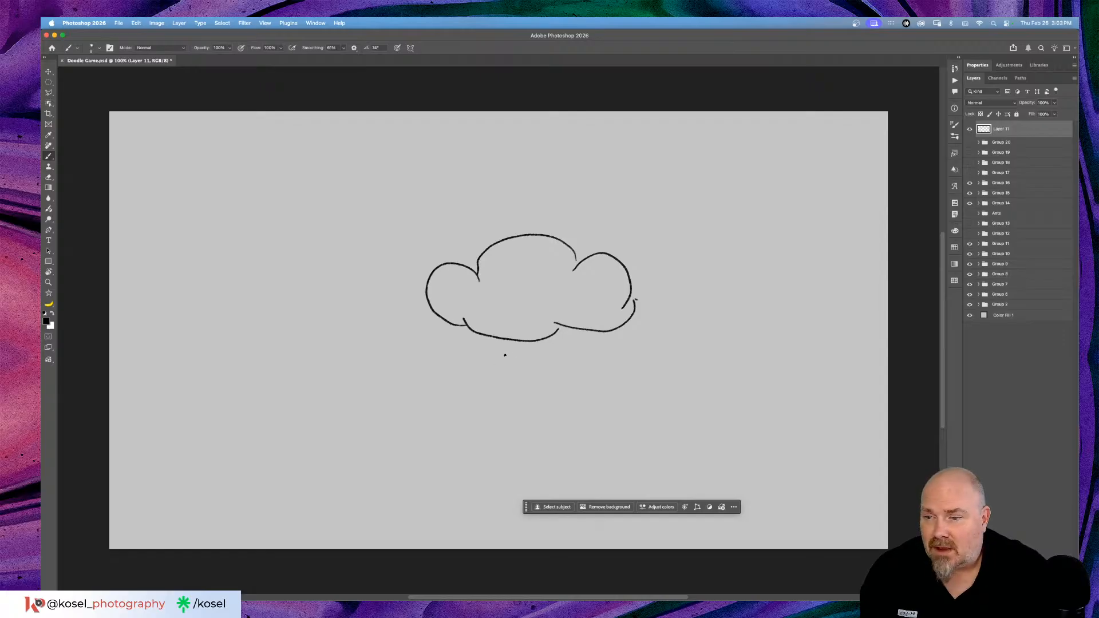
mouse_move(505, 348)
left_mouse_down()
mouse_move(472, 404)
mouse_move(513, 378)
mouse_move(454, 473)
left_mouse_up()
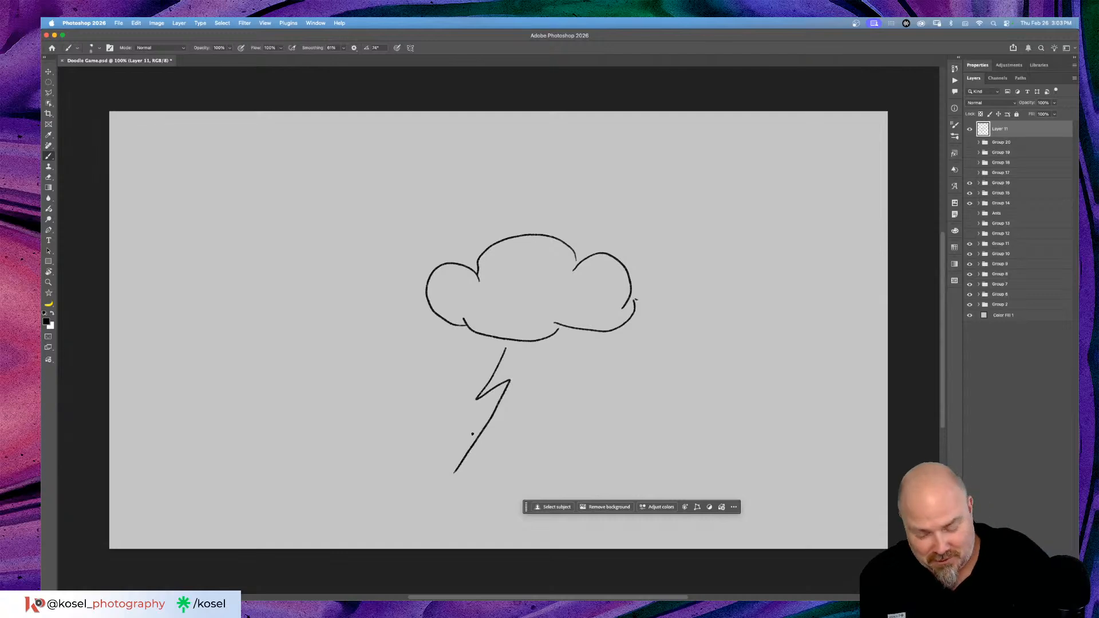
Step: Handwrite a person's first name in black brush strokes above the cloud, with a large angular final letter
mouse_move(412, 185)
left_mouse_down()
mouse_move(389, 247)
mouse_move(401, 230)
left_mouse_up()
mouse_move(459, 185)
left_mouse_down()
mouse_move(441, 188)
mouse_move(436, 204)
left_mouse_up()
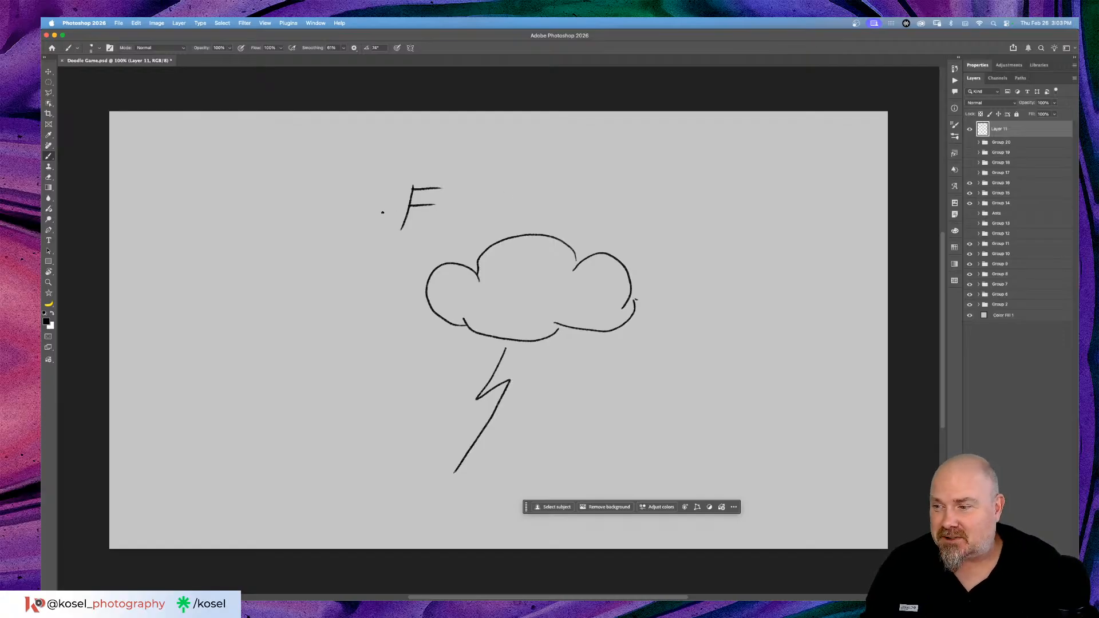
mouse_move(436, 212)
left_mouse_down()
mouse_move(433, 227)
mouse_move(463, 207)
mouse_move(452, 220)
mouse_move(481, 208)
mouse_move(480, 222)
mouse_move(498, 206)
mouse_move(506, 220)
mouse_move(523, 210)
mouse_move(550, 224)
left_mouse_up()
left_click_drag(610, 168, 574, 206)
mouse_move(649, 175)
left_mouse_down()
mouse_move(558, 210)
mouse_move(584, 234)
left_mouse_up()
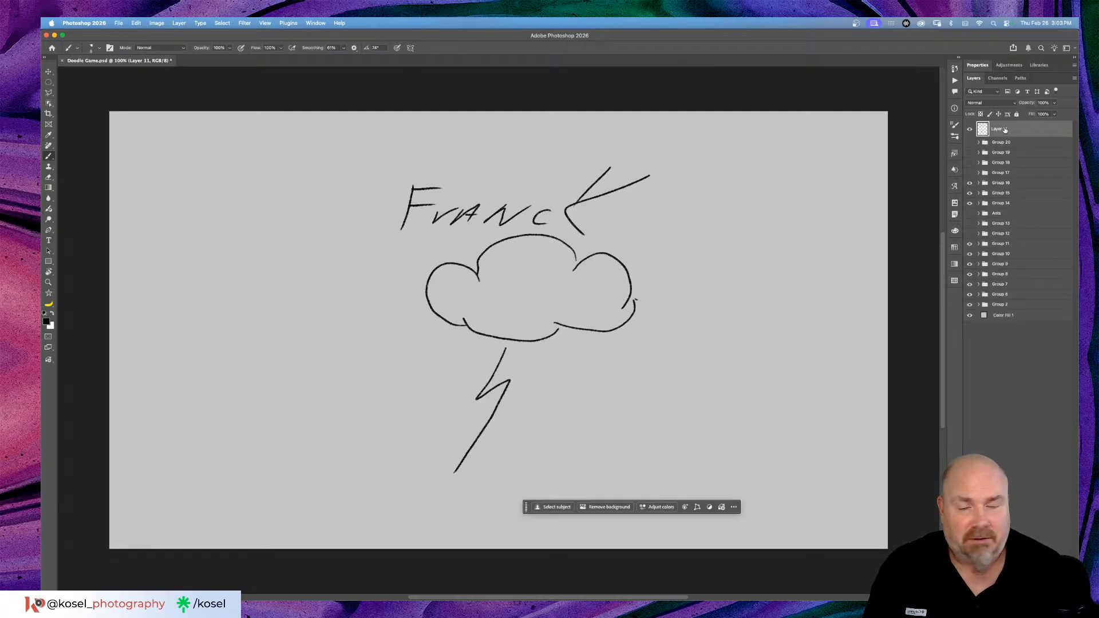
Step: Rename the doodle's layer as Cloud and hide it
double_click(1005, 129)
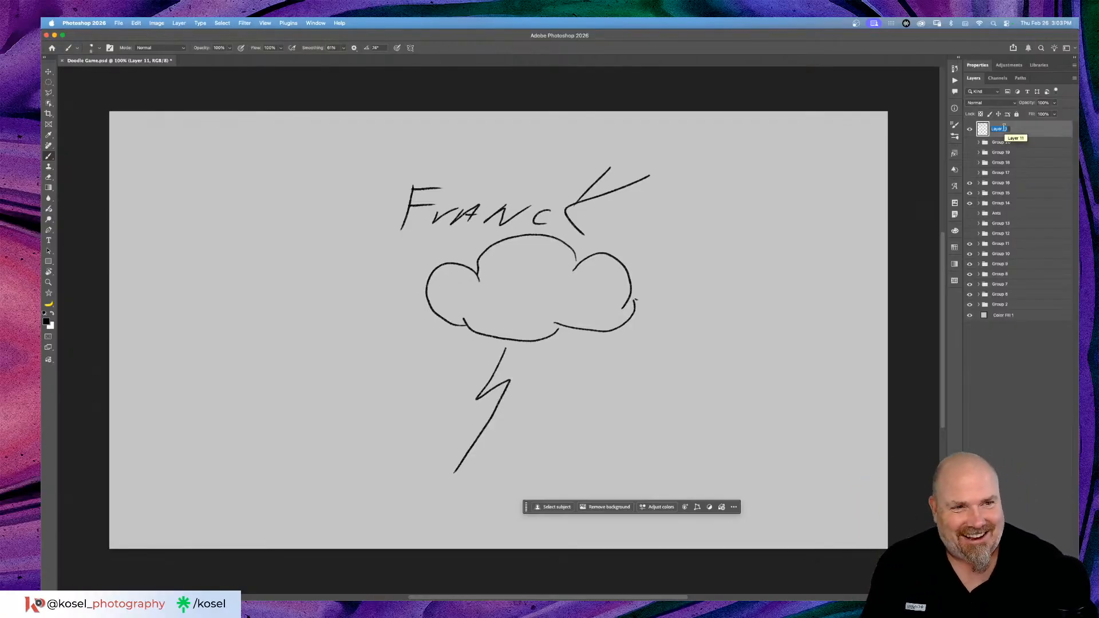
type("Clo")
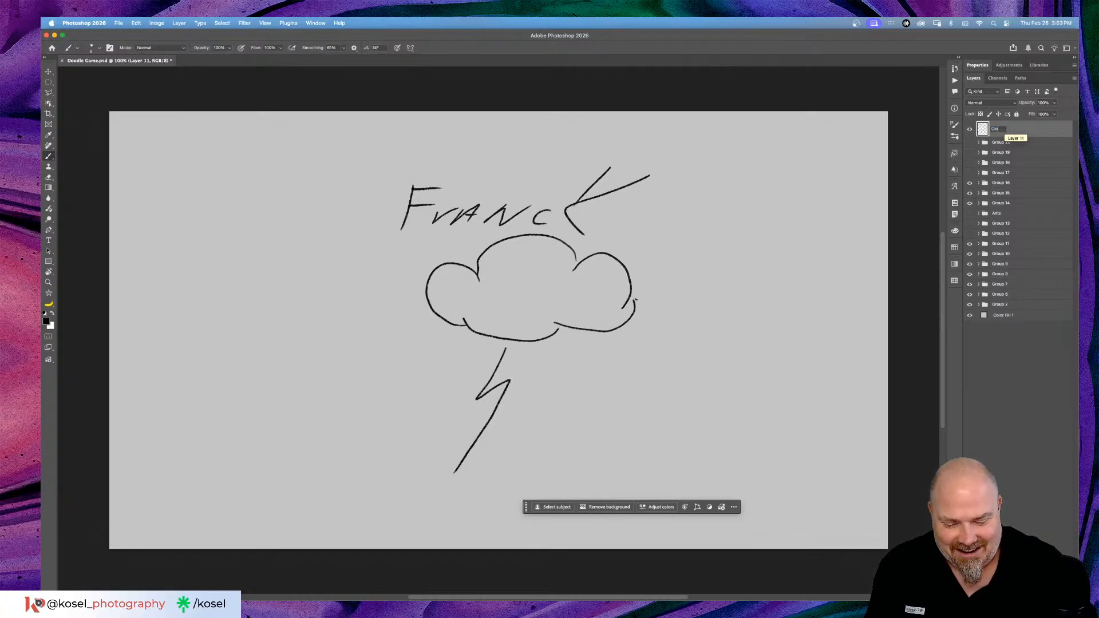
type("ud")
key("Return")
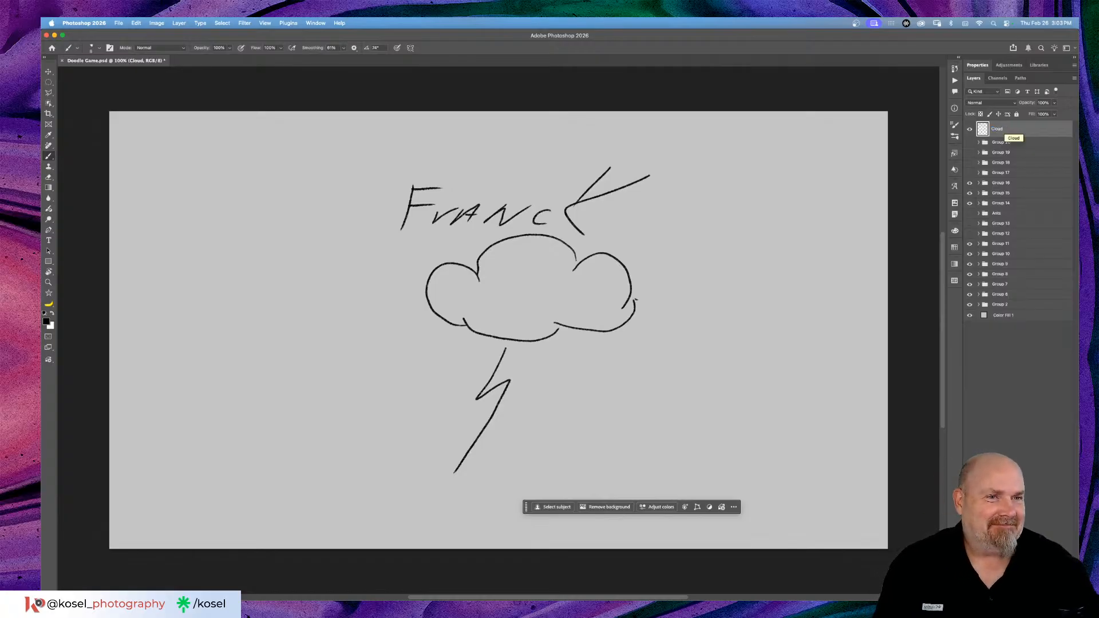
left_click(970, 129)
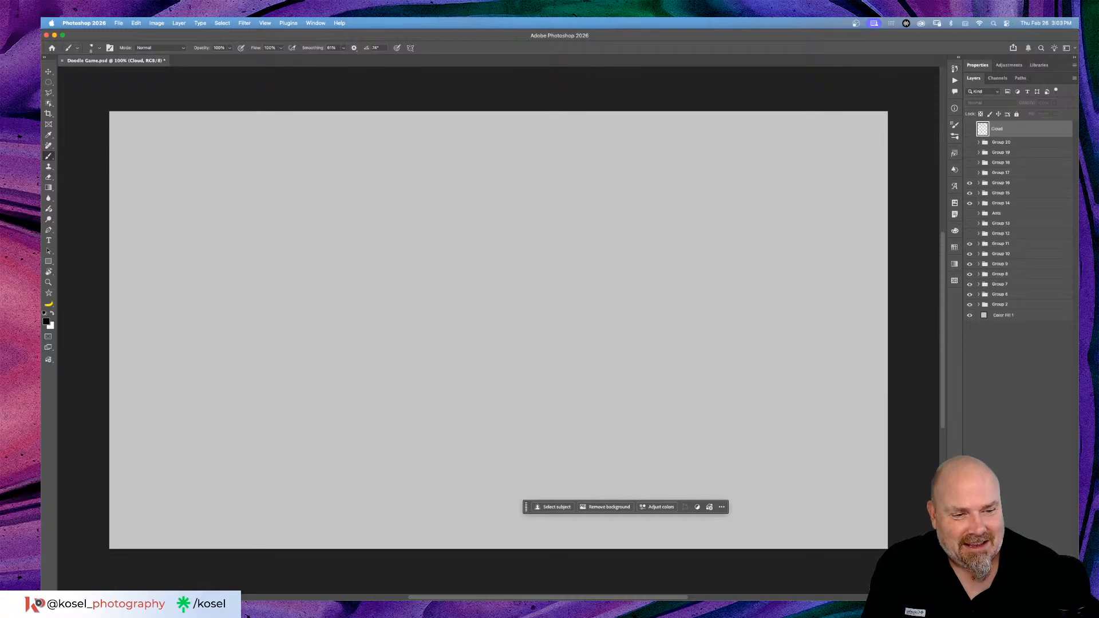
Step: Add a new layer and brush a curled squirrel tail outline in black with a narrow, flat foot at its lower end
key("super+alt+shift+n")
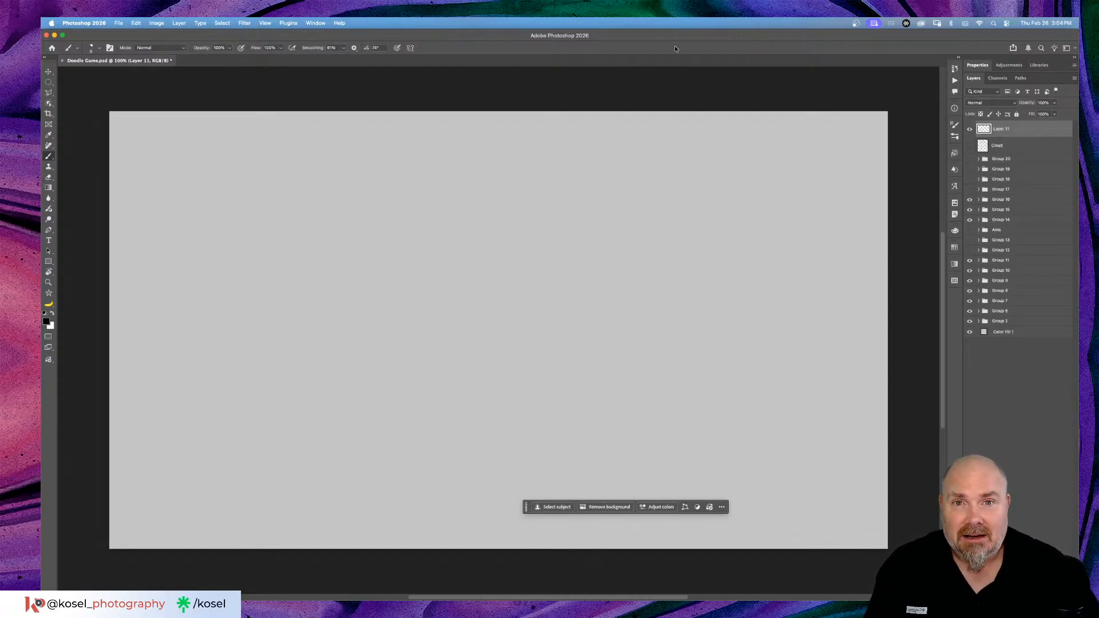
key("super+Tab")
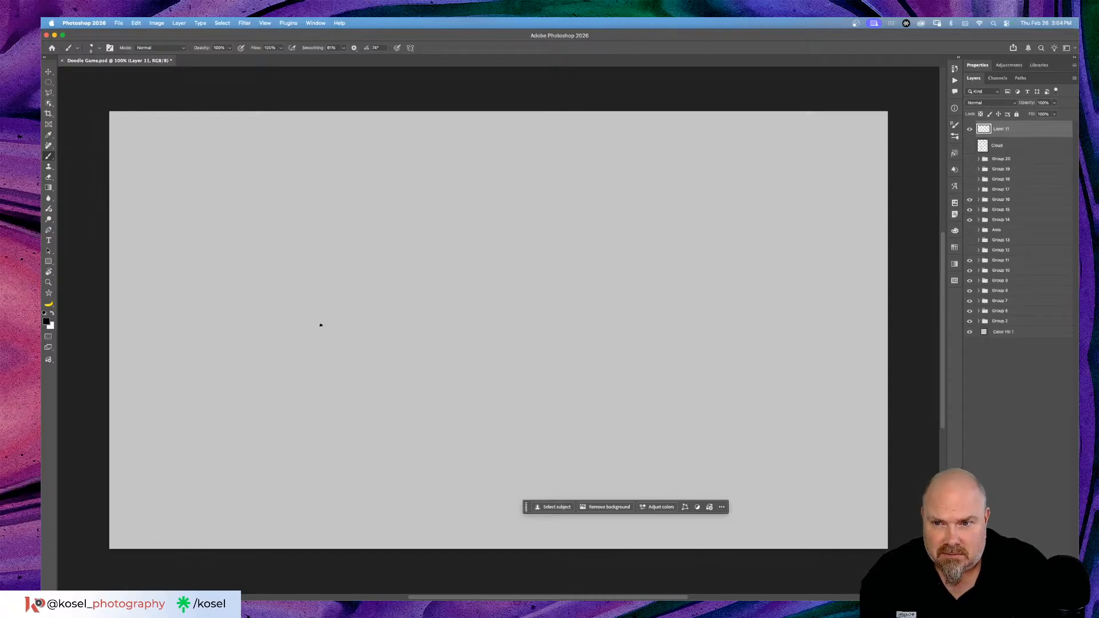
mouse_move(327, 309)
left_mouse_down()
mouse_move(359, 300)
mouse_move(369, 314)
mouse_move(353, 368)
mouse_move(368, 407)
left_mouse_up()
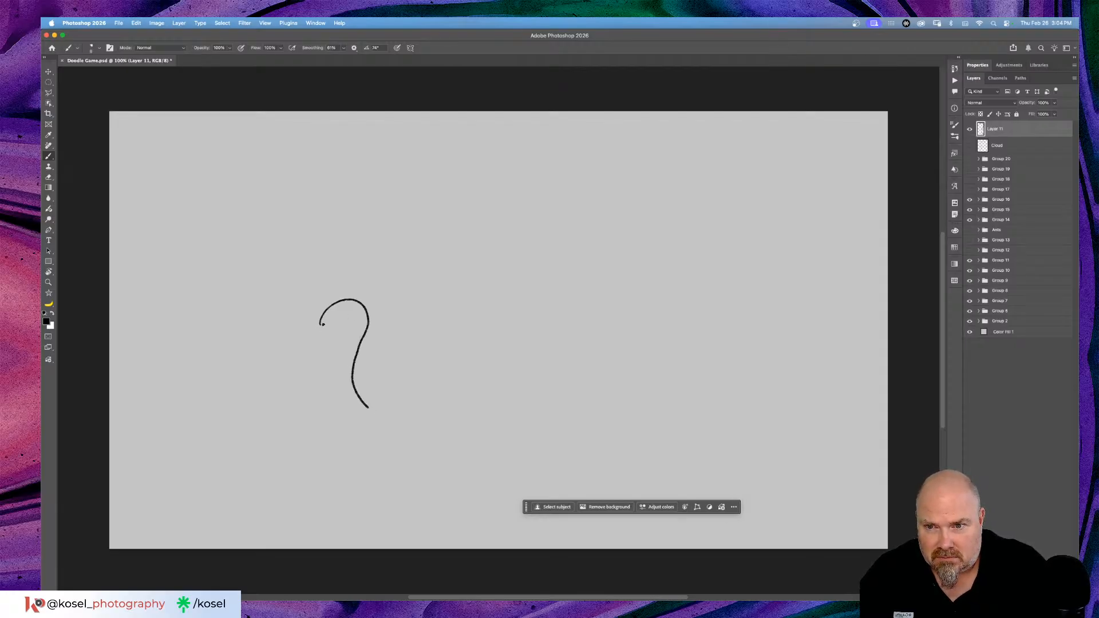
mouse_move(314, 301)
left_mouse_down()
mouse_move(338, 272)
mouse_move(368, 265)
mouse_move(387, 280)
mouse_move(396, 312)
mouse_move(361, 387)
mouse_move(382, 402)
left_mouse_up()
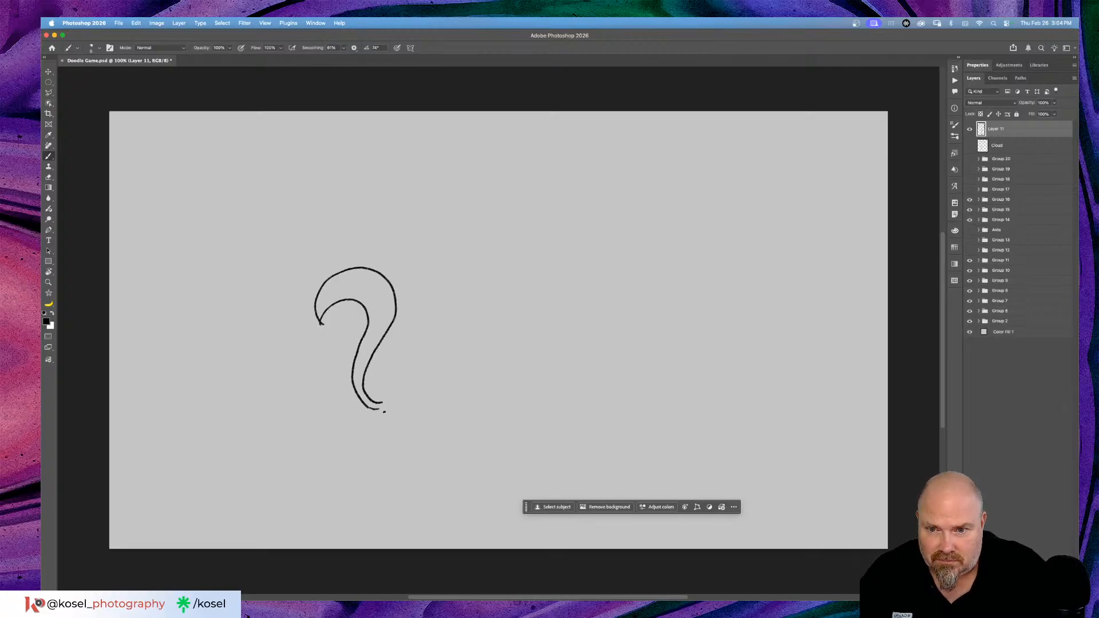
mouse_move(374, 416)
left_mouse_down()
mouse_move(459, 418)
mouse_move(382, 411)
left_mouse_up()
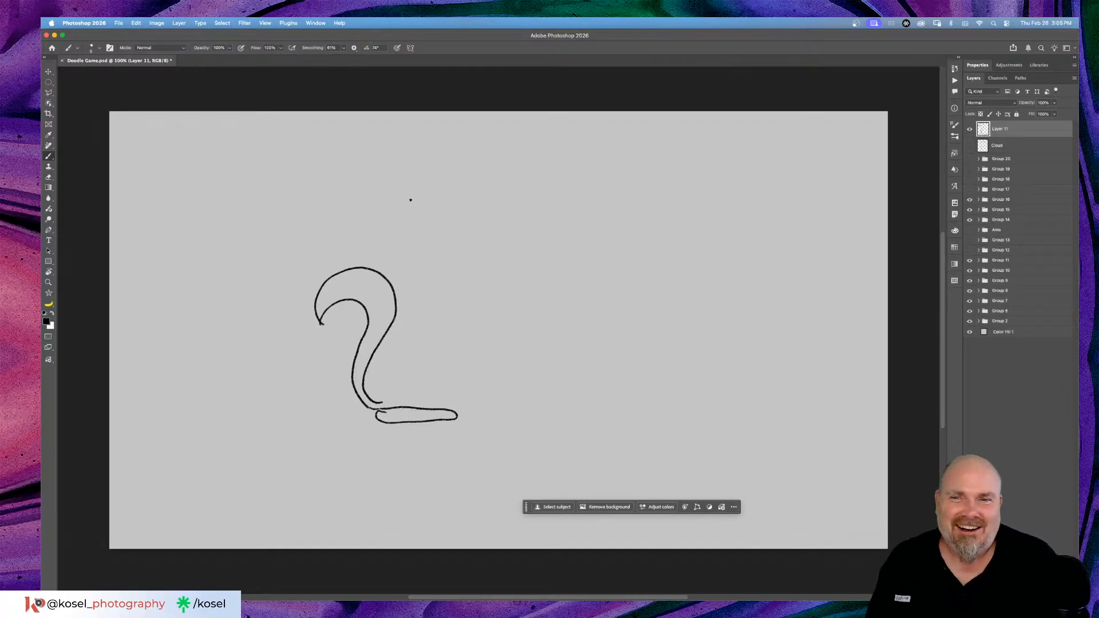
Step: Handwrite a person's first name in black capitals above the squirrel tail and underline it
mouse_move(436, 192)
left_mouse_down()
mouse_move(420, 219)
mouse_move(471, 234)
mouse_move(462, 185)
mouse_move(448, 191)
mouse_move(470, 190)
mouse_move(482, 244)
mouse_move(503, 233)
left_mouse_up()
left_click_drag(519, 188, 519, 226)
left_click_drag(427, 251, 539, 250)
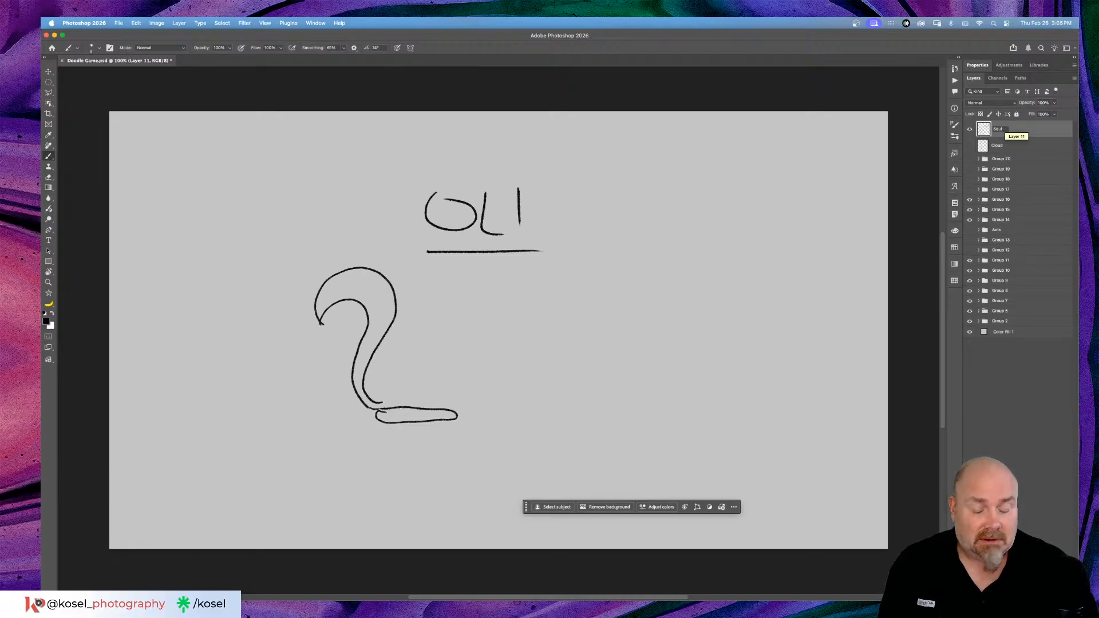
Step: Rename the tail doodle's layer as Squirel and hide it
type("rel")
key("Return")
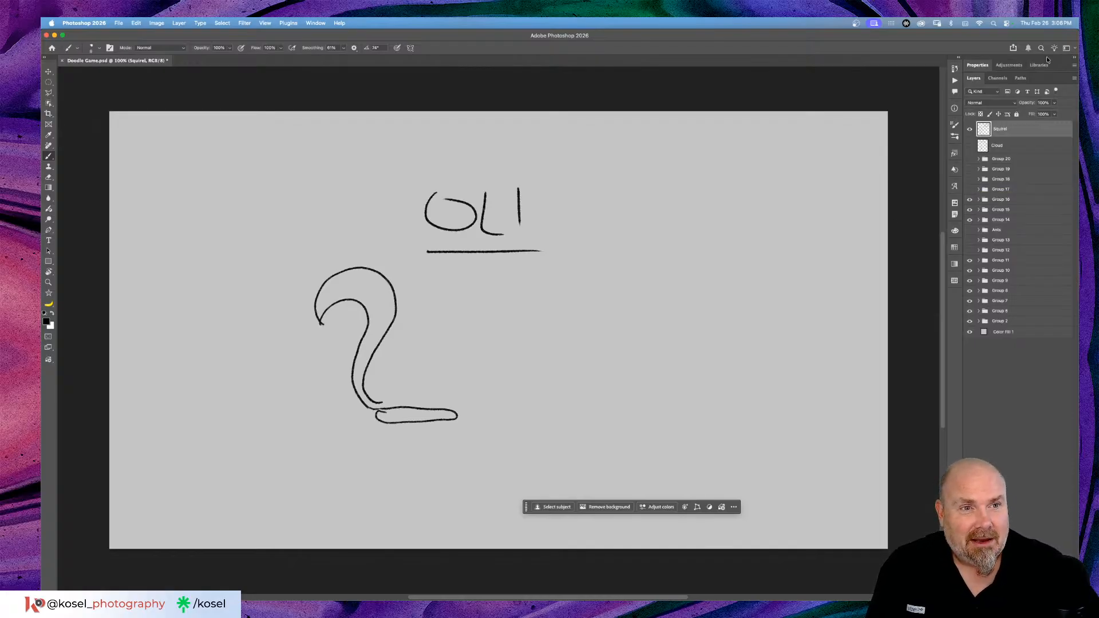
left_click(970, 130)
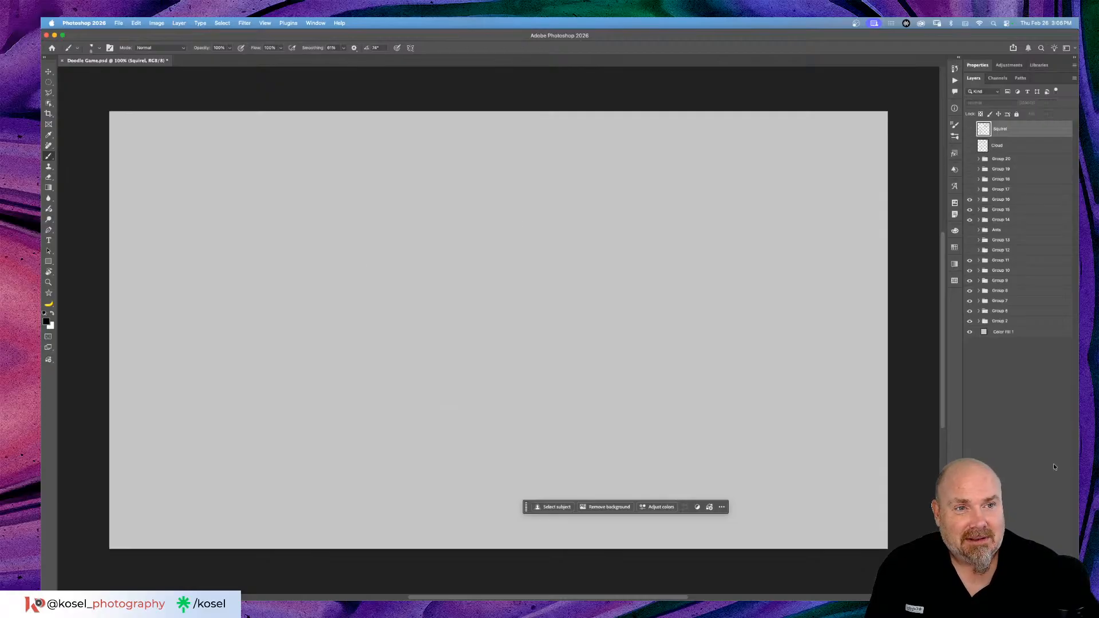
Step: Add a new layer and brush a black apple outline with a curved stem and a pointed leaf
left_click(1056, 595)
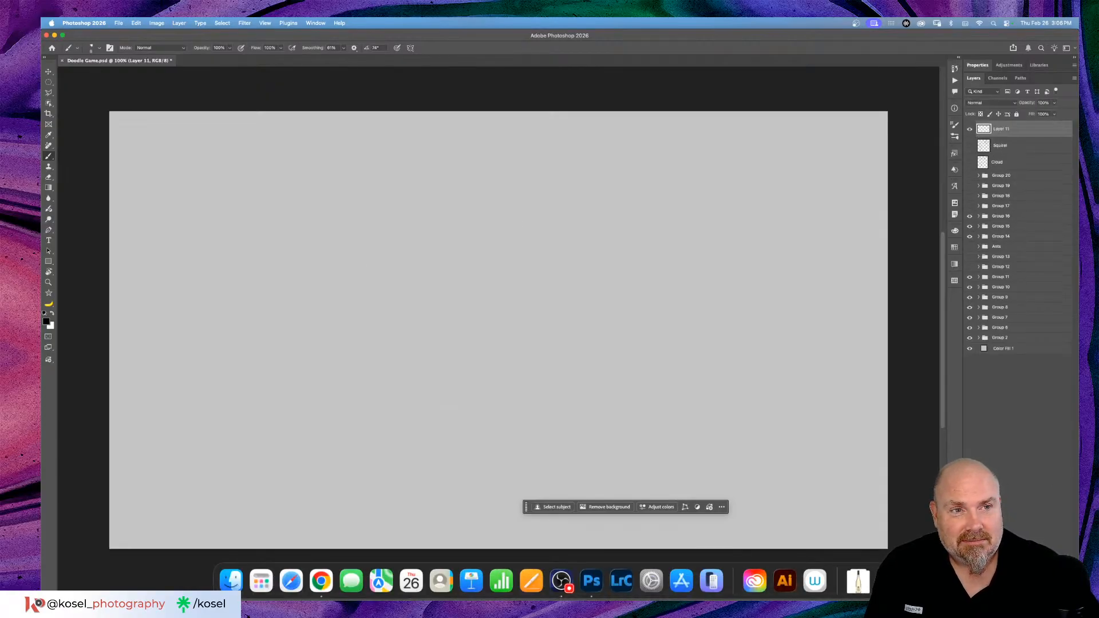
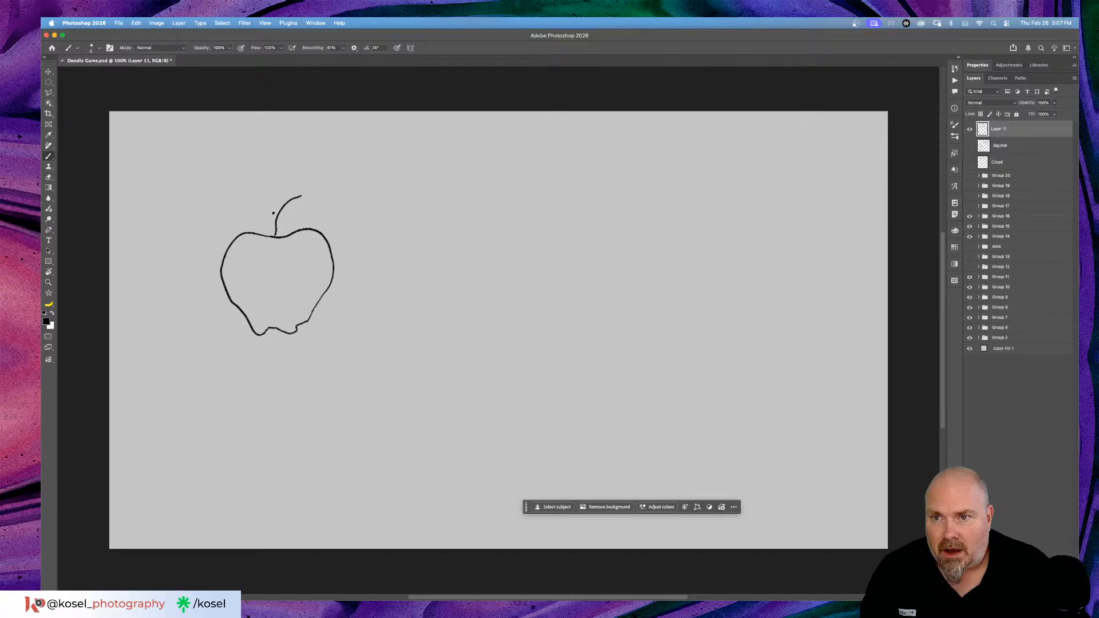
mouse_move(268, 221)
left_mouse_down()
mouse_move(246, 179)
mouse_move(248, 211)
mouse_move(274, 231)
left_mouse_up()
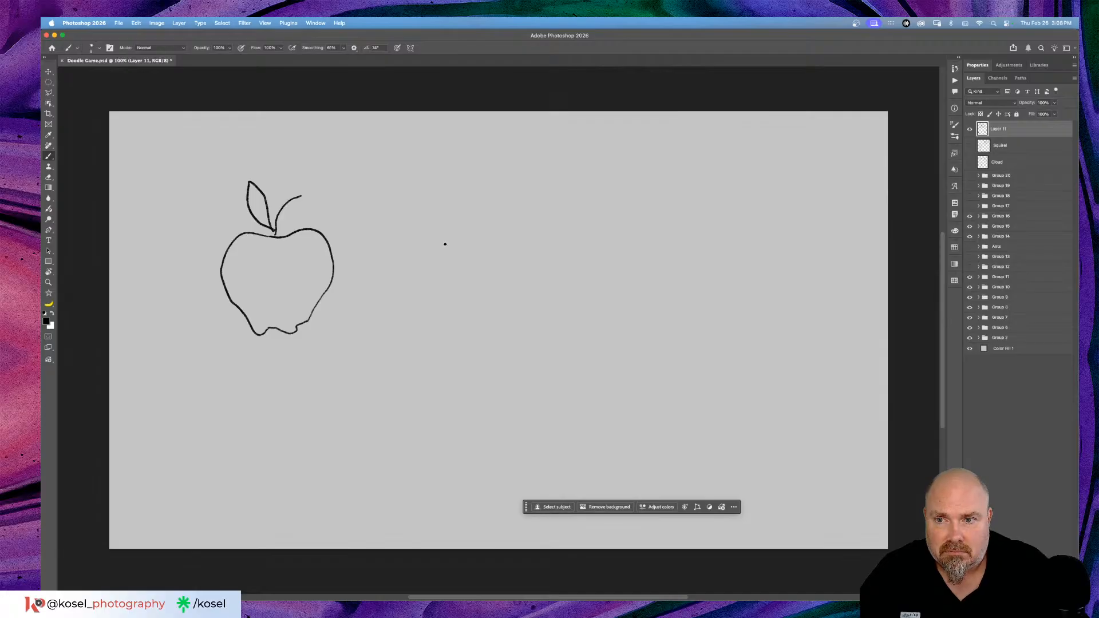
Step: Brush a jagged apple core with a curved stem and a leaf beside the whole apple
mouse_move(464, 247)
left_mouse_down()
mouse_move(476, 244)
mouse_move(467, 318)
left_mouse_up()
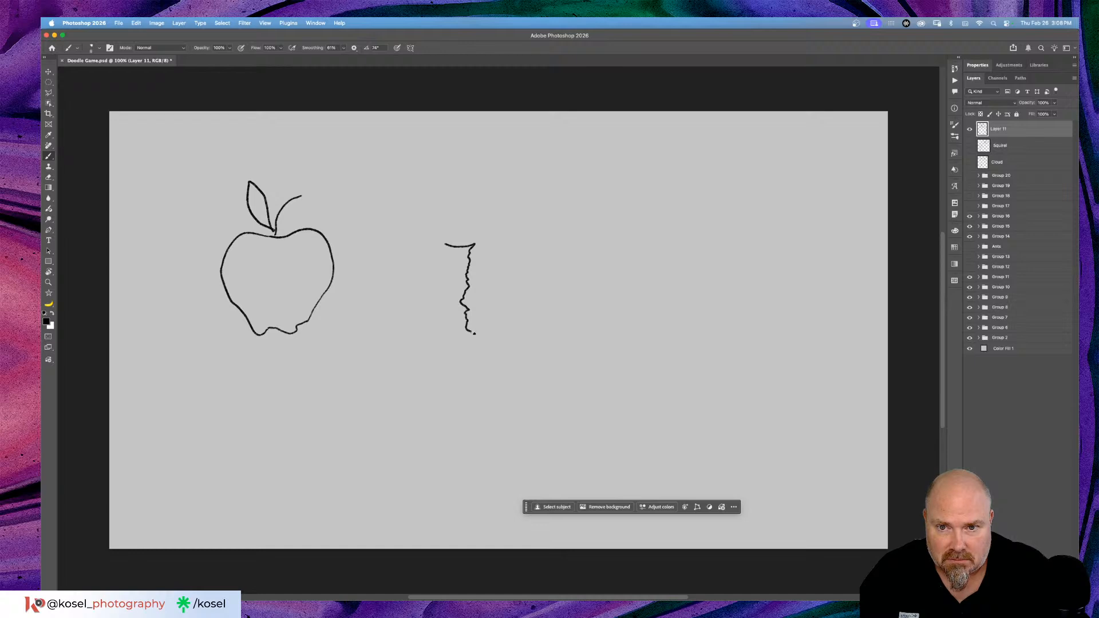
mouse_move(479, 341)
left_mouse_down()
mouse_move(427, 337)
mouse_move(449, 330)
mouse_move(445, 242)
left_mouse_up()
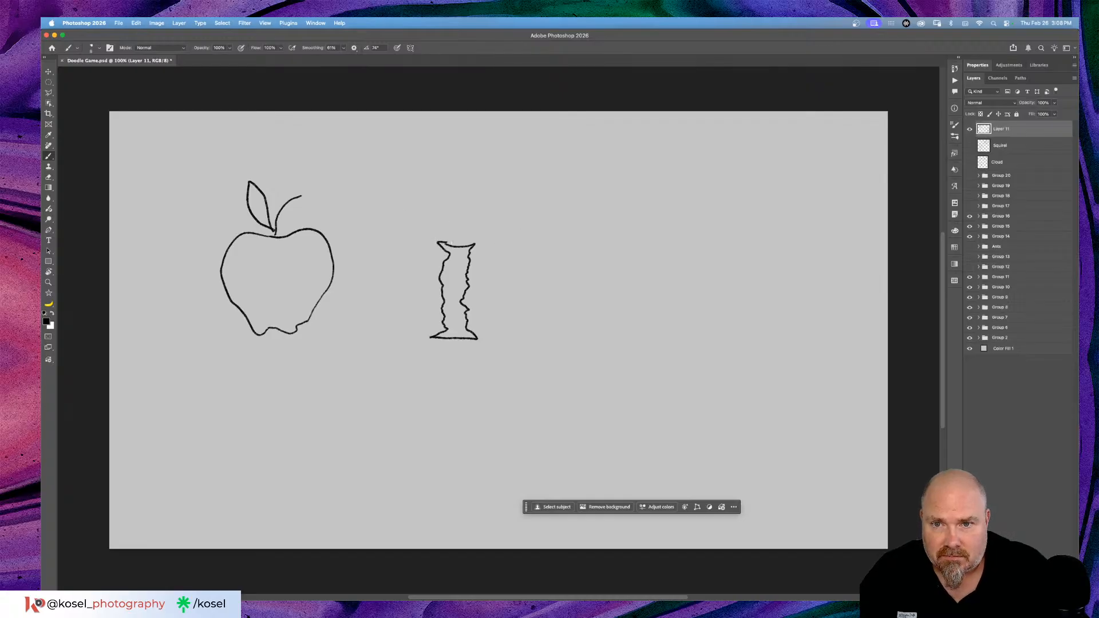
mouse_move(456, 243)
left_mouse_down()
mouse_move(463, 216)
mouse_move(492, 204)
left_mouse_up()
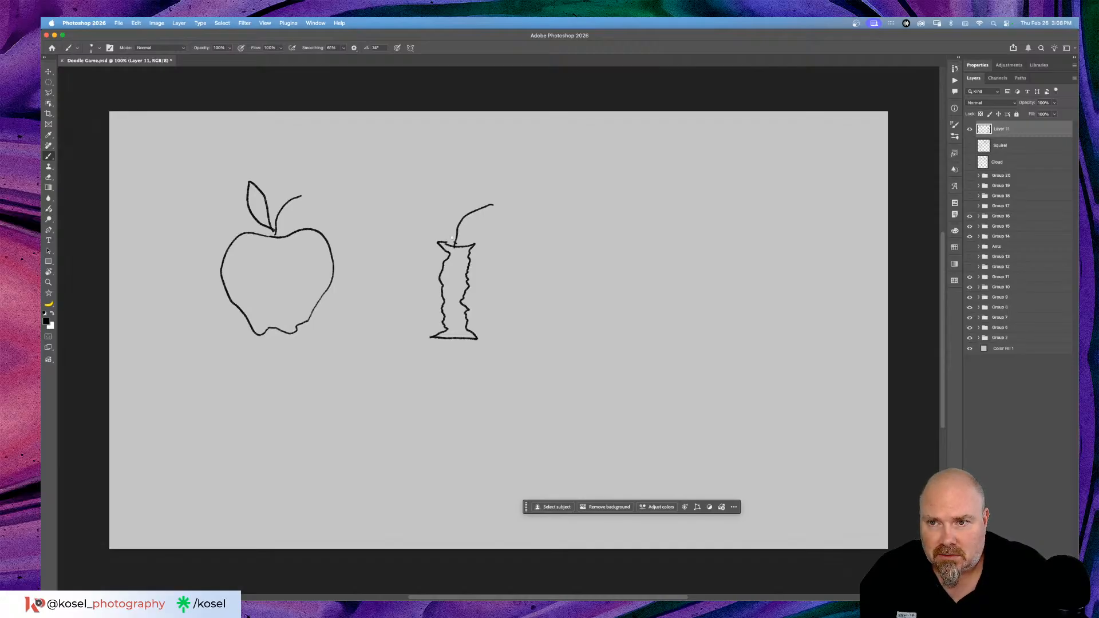
left_click_drag(447, 229, 436, 179)
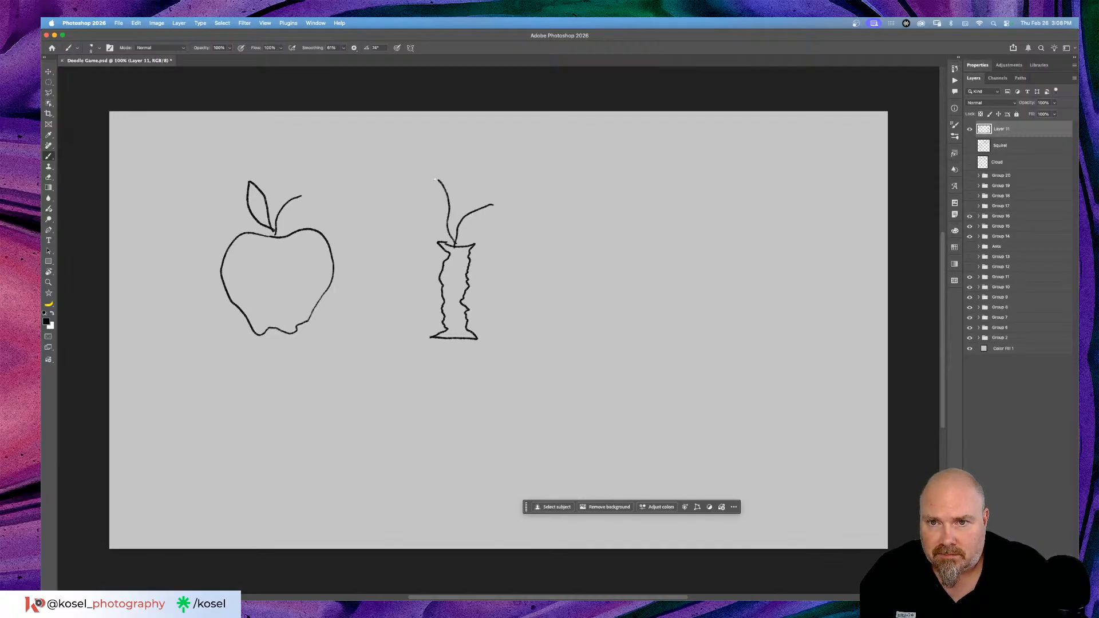
left_click_drag(432, 219, 455, 242)
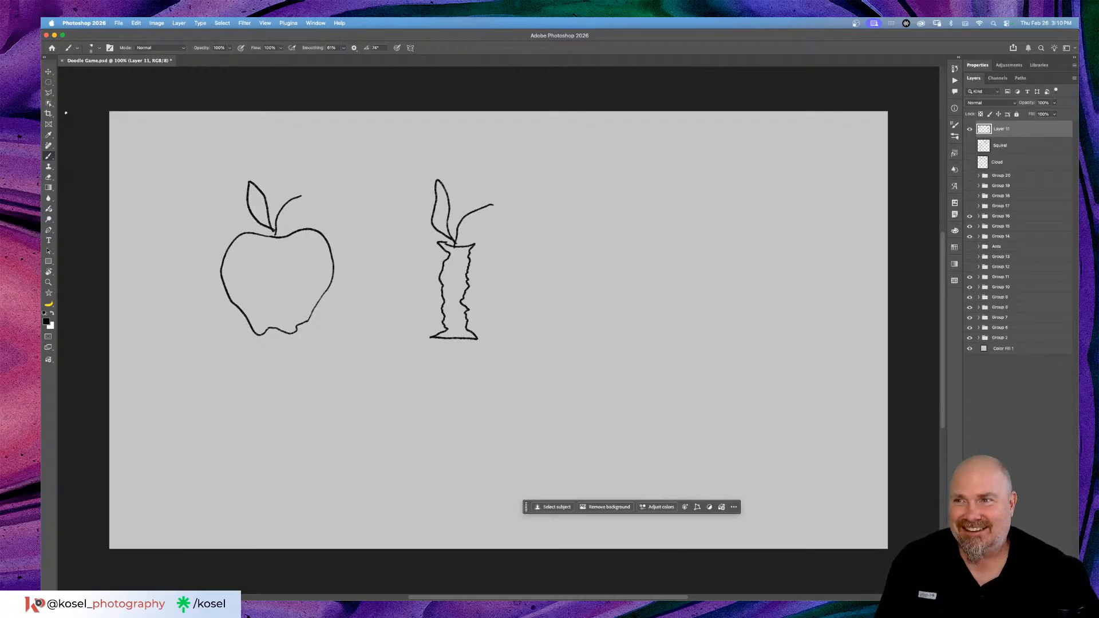
Step: Lasso the apple core, delete it from the layer and clear the selection
left_click(49, 93)
left_click(89, 101)
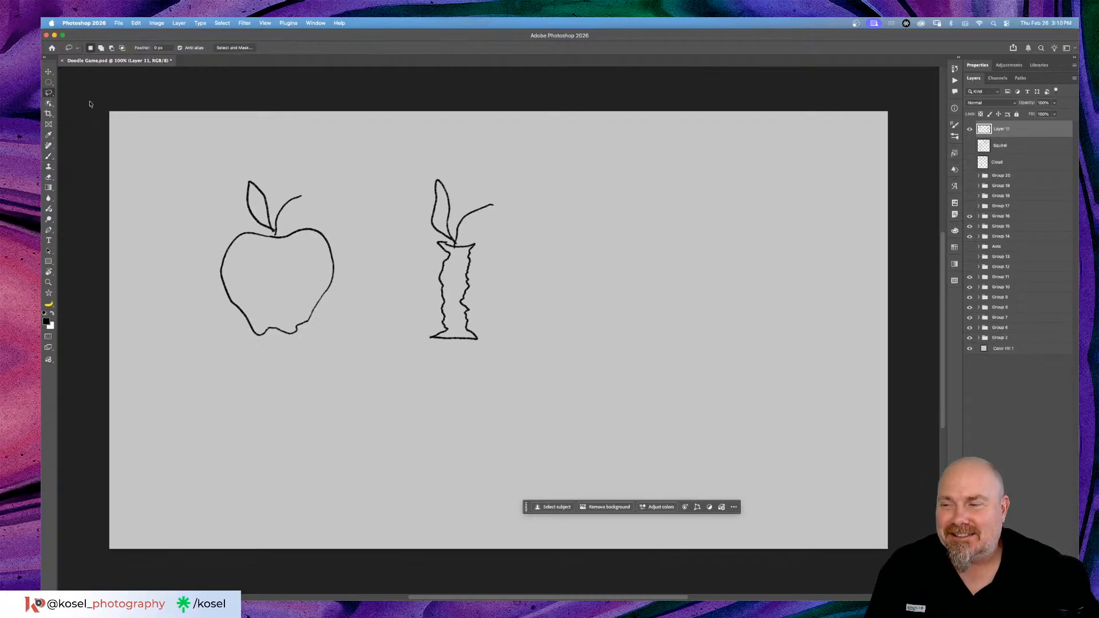
mouse_move(521, 203)
left_mouse_down()
mouse_move(431, 178)
mouse_move(403, 211)
mouse_move(413, 347)
mouse_move(431, 360)
mouse_move(497, 352)
mouse_move(543, 290)
mouse_move(525, 197)
left_mouse_up()
key("Delete")
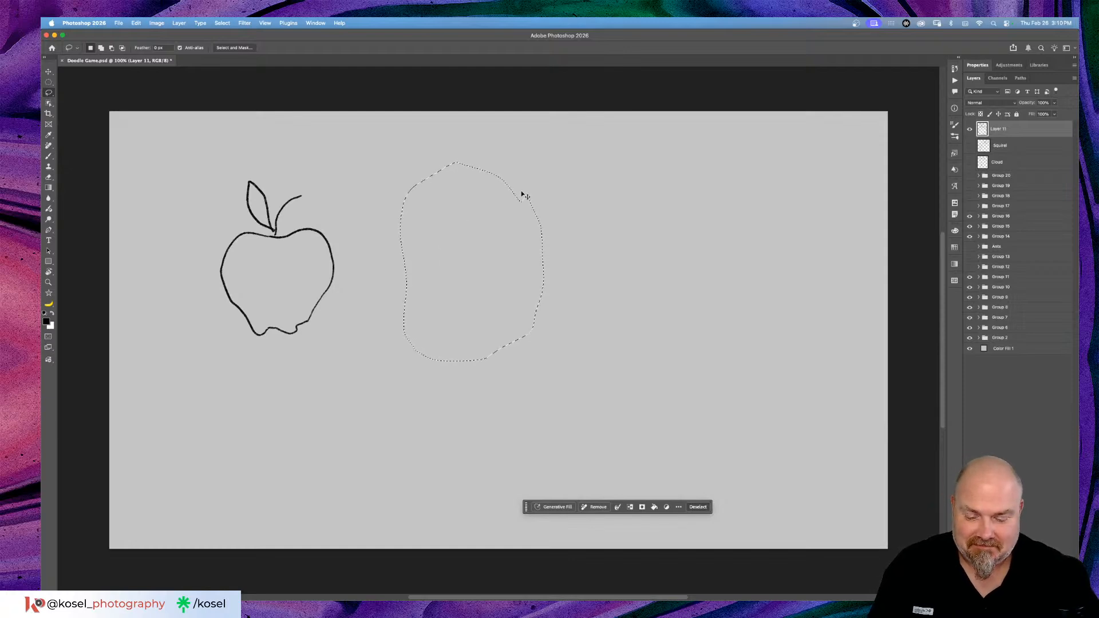
left_click(523, 193)
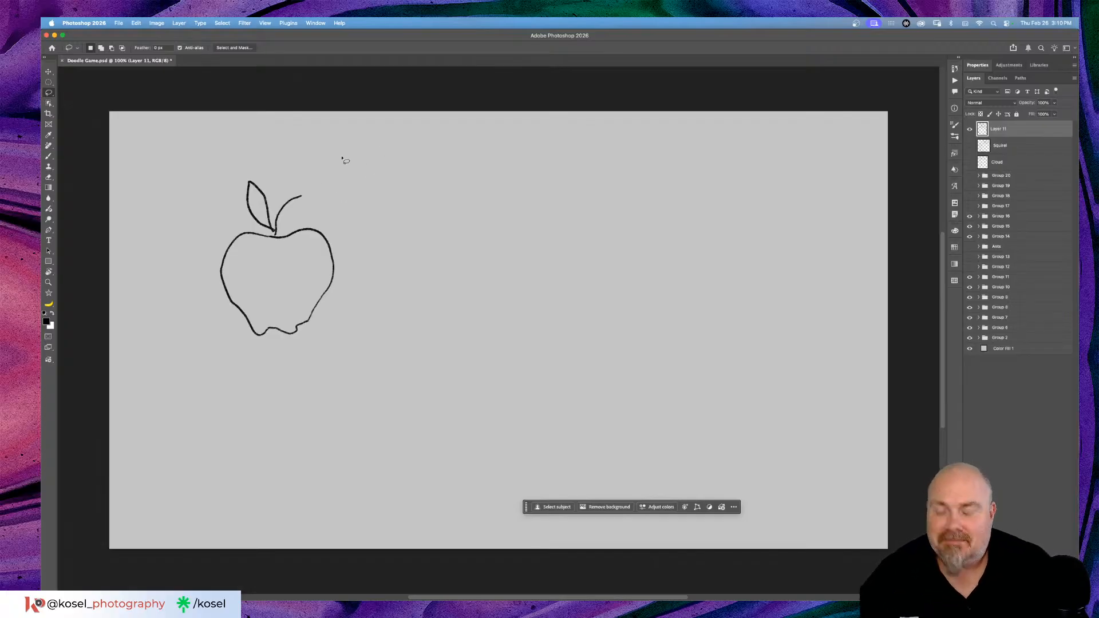
Step: Brush a slanted knife cutting into the apple's upper right edge, with a wide strip of peel curling away from it
key("b")
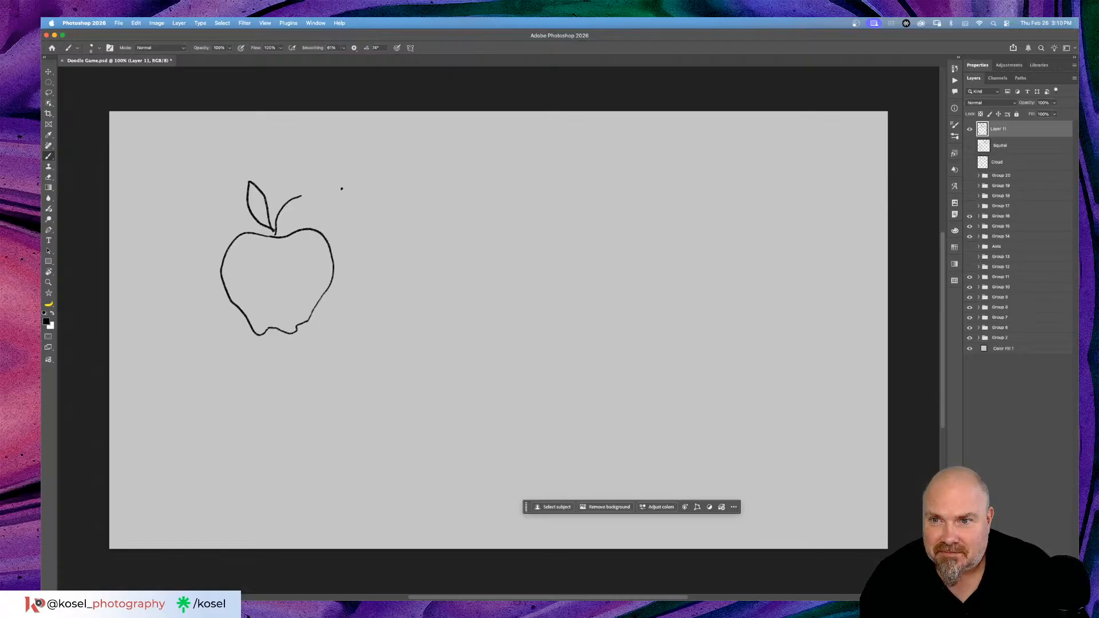
left_click_drag(336, 204, 307, 237)
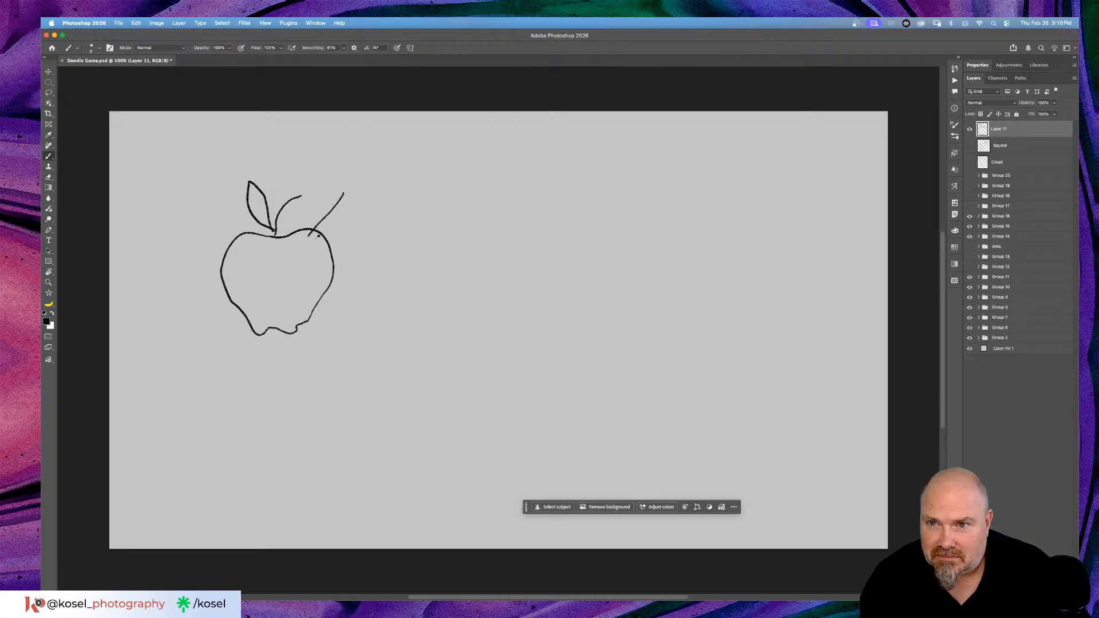
mouse_move(340, 223)
left_mouse_down()
mouse_move(369, 186)
mouse_move(342, 192)
left_mouse_up()
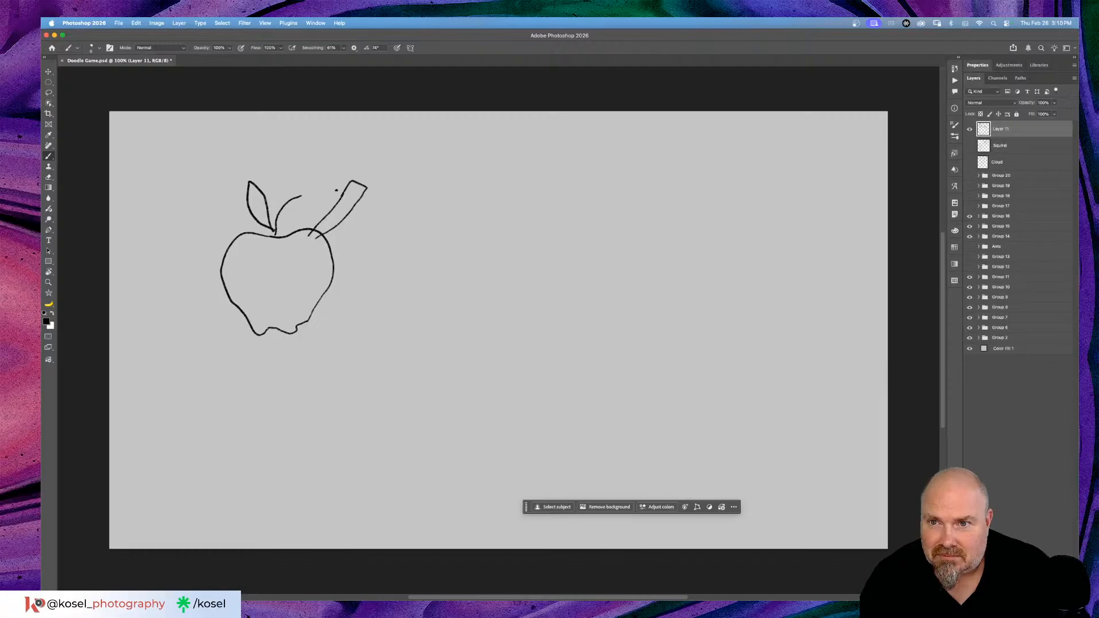
left_click_drag(301, 234, 322, 240)
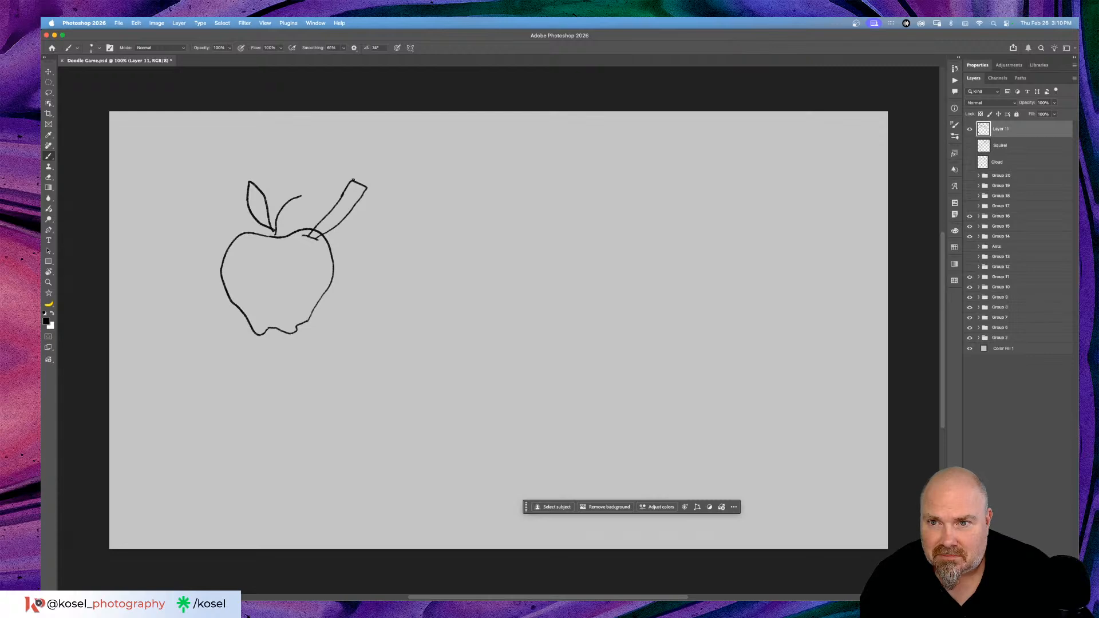
mouse_move(353, 180)
left_mouse_down()
mouse_move(387, 130)
mouse_move(400, 138)
mouse_move(369, 184)
left_mouse_up()
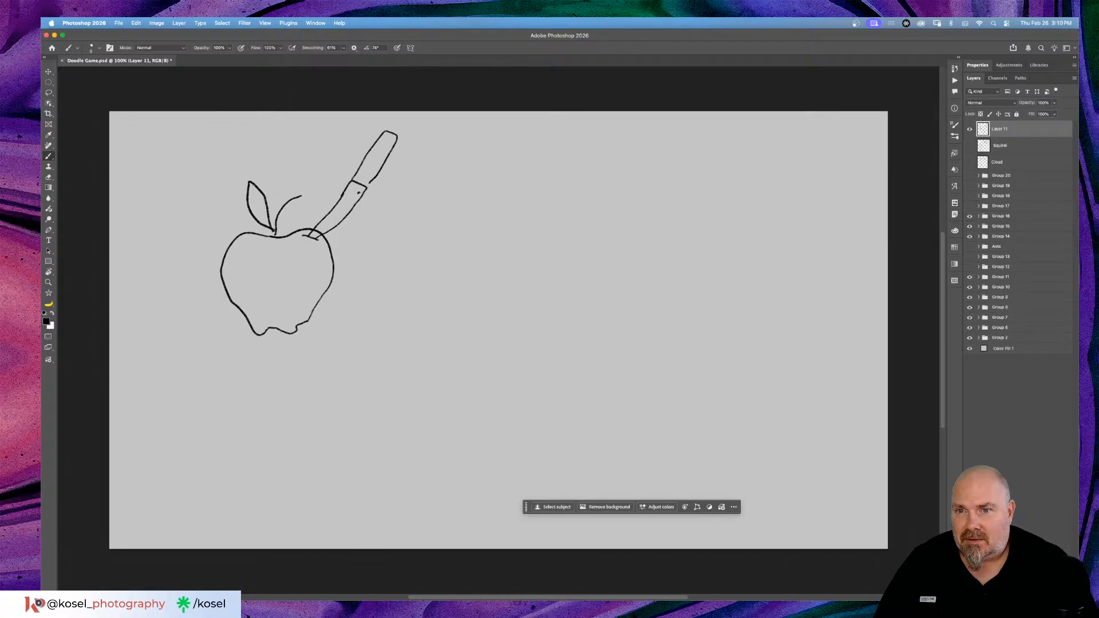
left_click_drag(362, 192, 318, 239)
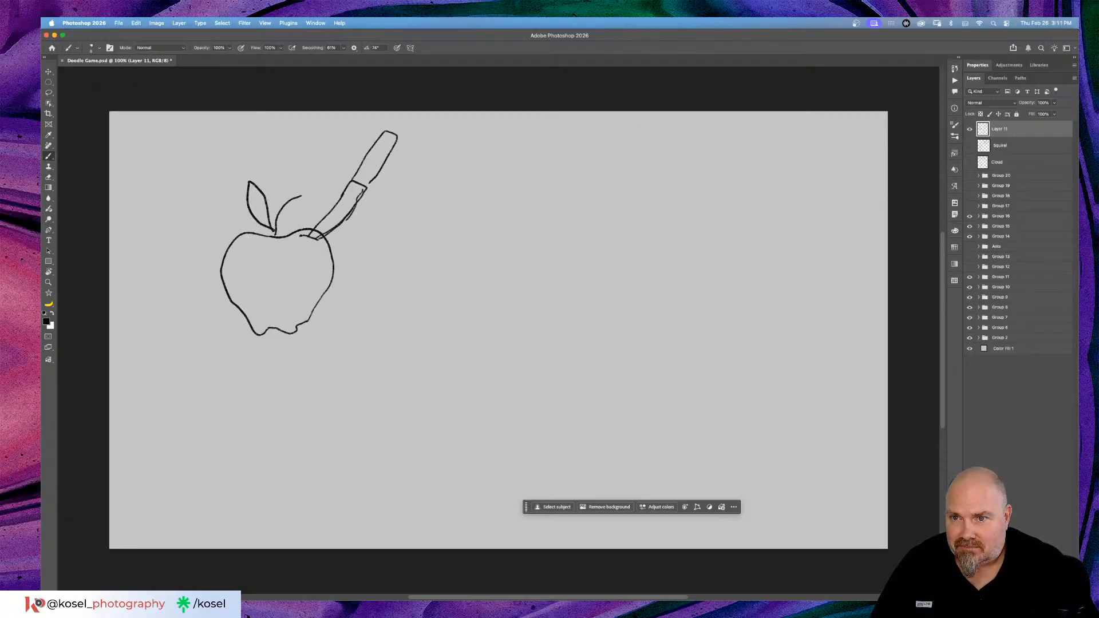
mouse_move(299, 241)
left_mouse_down()
mouse_move(313, 255)
mouse_move(383, 268)
mouse_move(402, 319)
left_mouse_up()
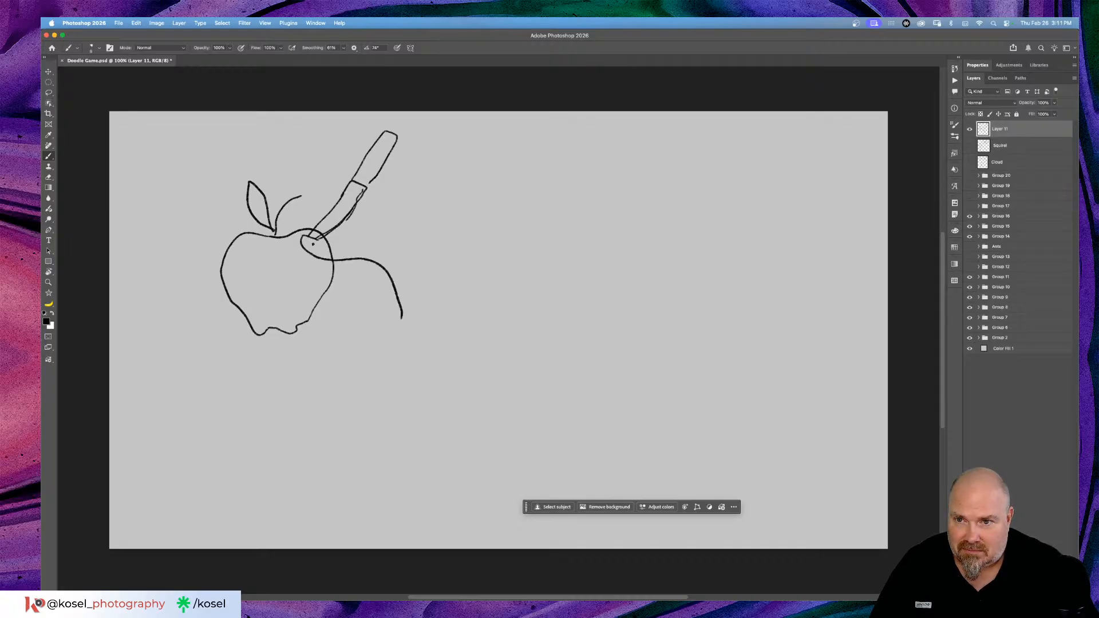
mouse_move(322, 249)
left_mouse_down()
mouse_move(399, 243)
mouse_move(427, 277)
mouse_move(428, 311)
mouse_move(397, 318)
left_mouse_up()
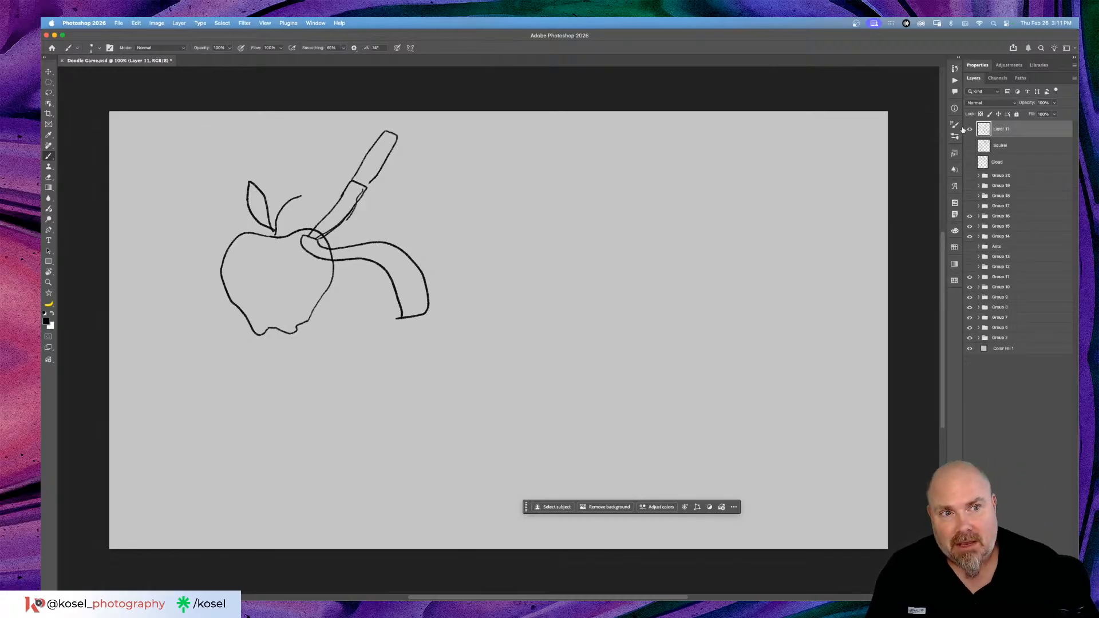
Step: Rename the apple doodle's layer as Rind
double_click(1004, 129)
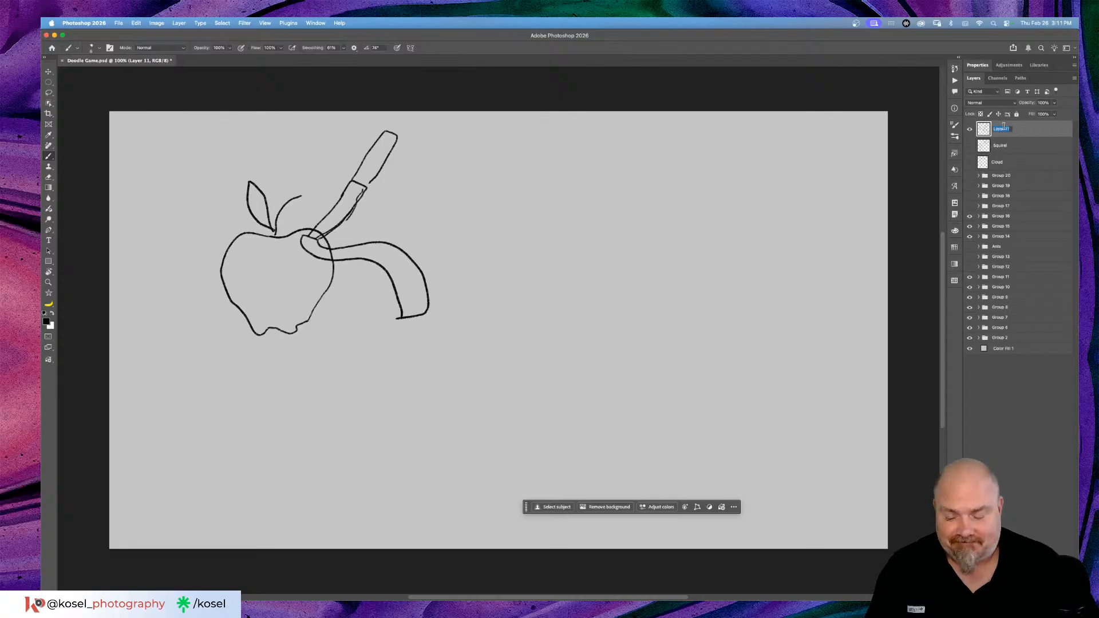
type("Rind")
key("Return")
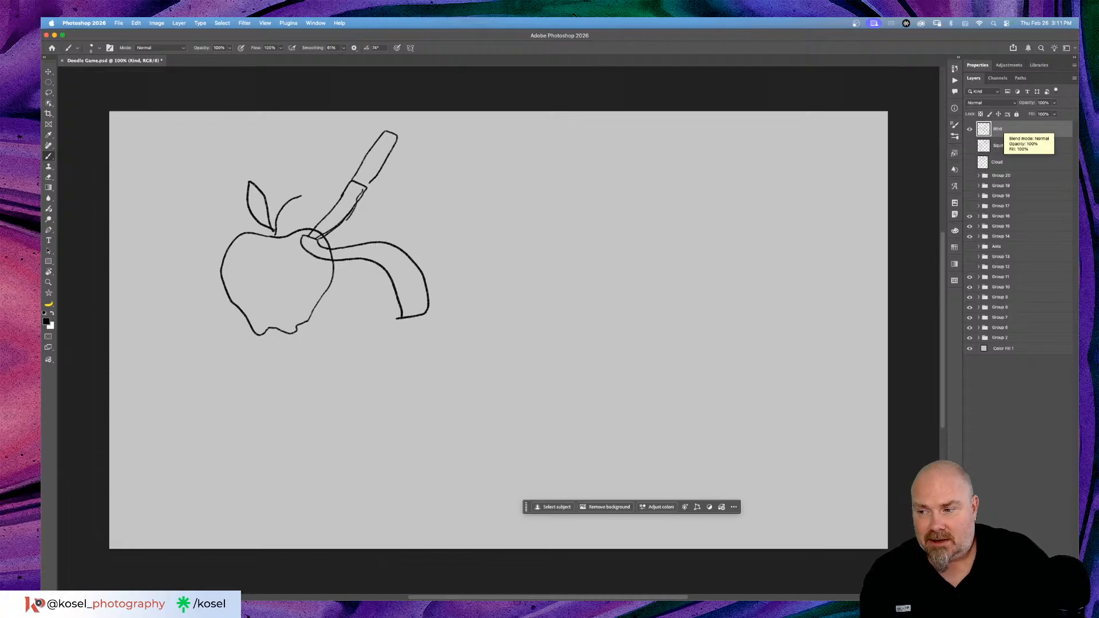
Step: Handwrite a person's first name in black capitals to the right of the knife, and hide the Rind layer
mouse_move(522, 165)
left_mouse_down()
mouse_move(496, 199)
mouse_move(559, 188)
mouse_move(505, 152)
mouse_move(490, 173)
mouse_move(579, 192)
left_mouse_up()
left_click_drag(592, 153, 592, 186)
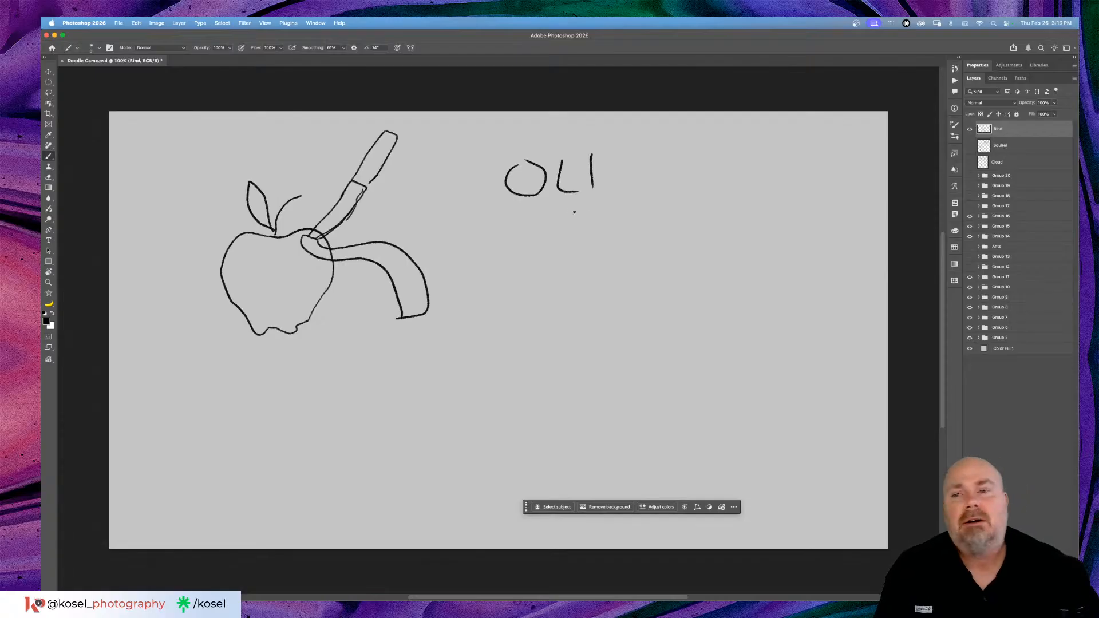
left_click(970, 130)
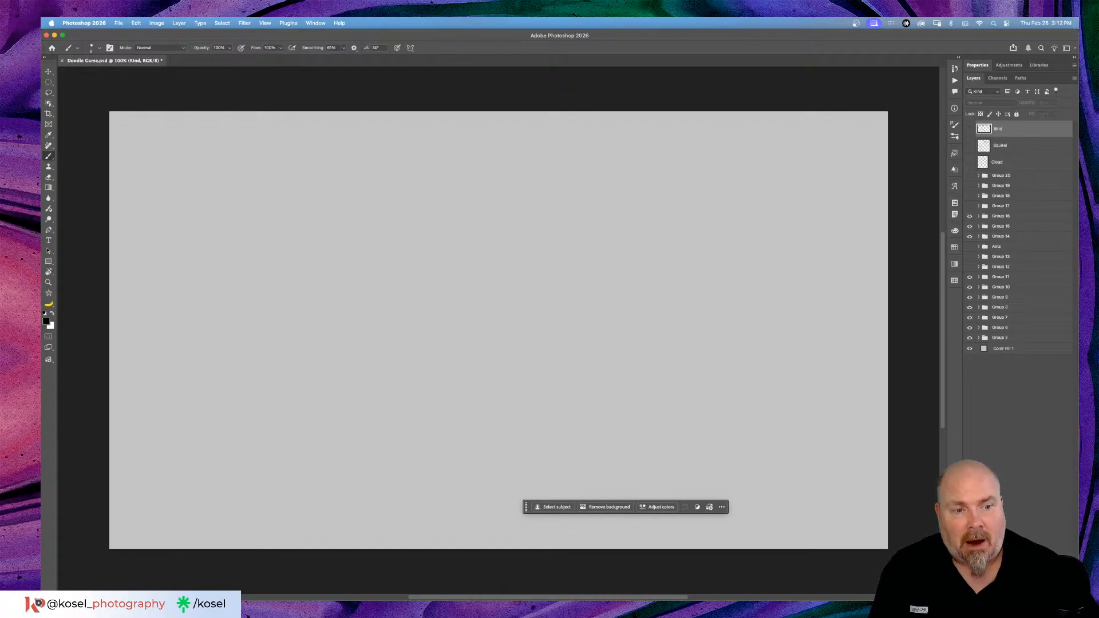
Step: Add a new layer and brush a black lectern with a wide base, tall upright body and a top ledge extending past both sides
key("super+alt+shift+n")
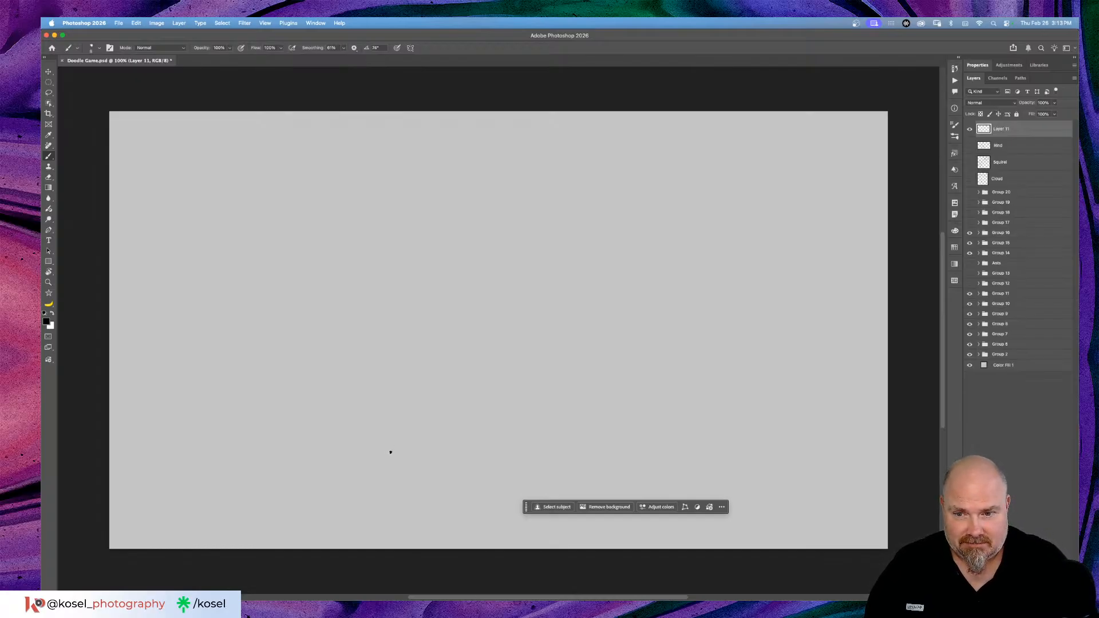
mouse_move(406, 453)
left_mouse_down()
mouse_move(498, 453)
mouse_move(487, 443)
left_mouse_up()
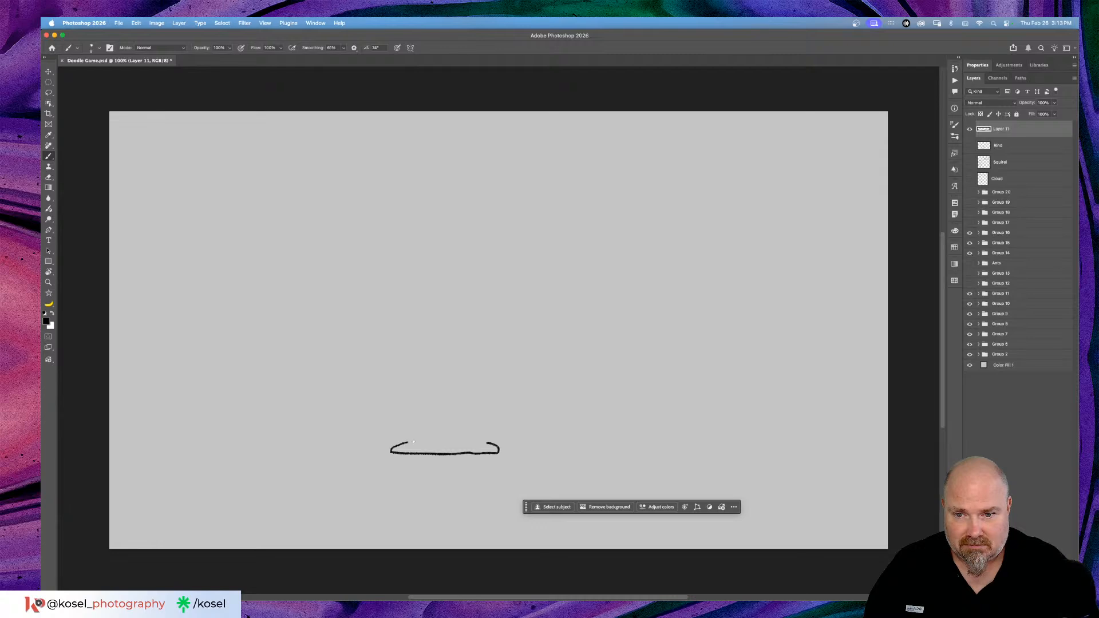
left_click_drag(413, 434, 412, 367)
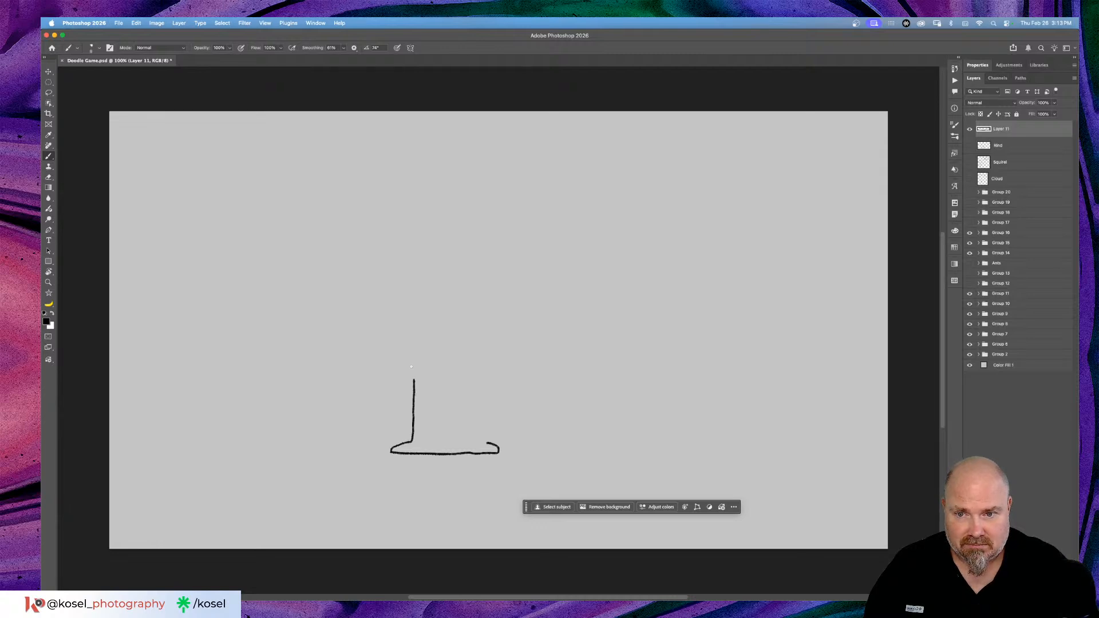
left_click_drag(408, 320, 409, 322)
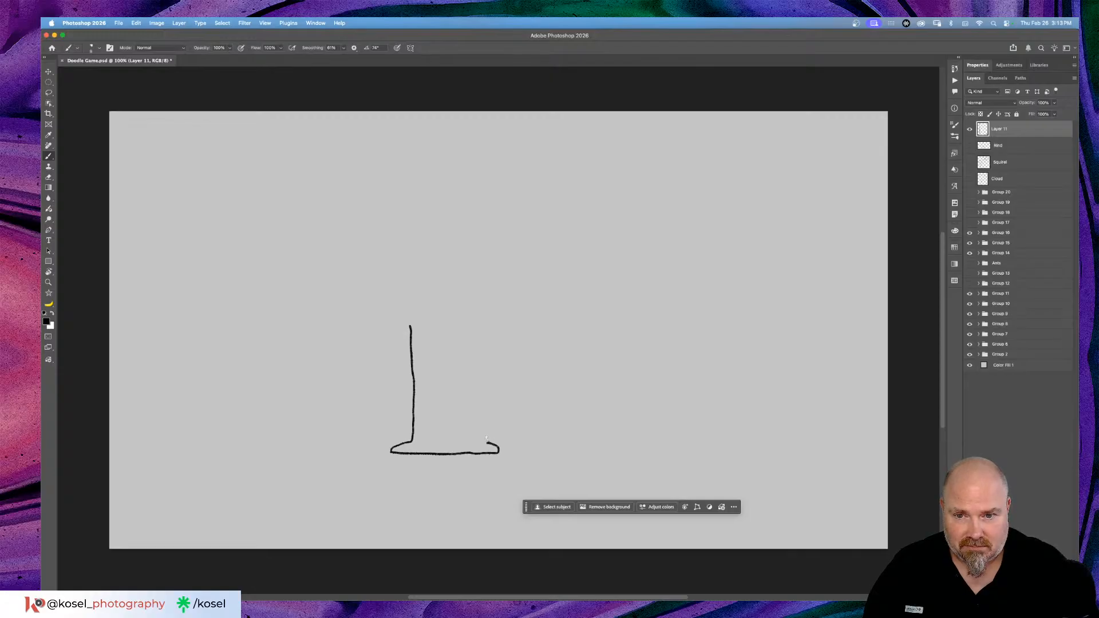
mouse_move(493, 416)
left_mouse_down()
mouse_move(487, 411)
mouse_move(481, 312)
left_mouse_up()
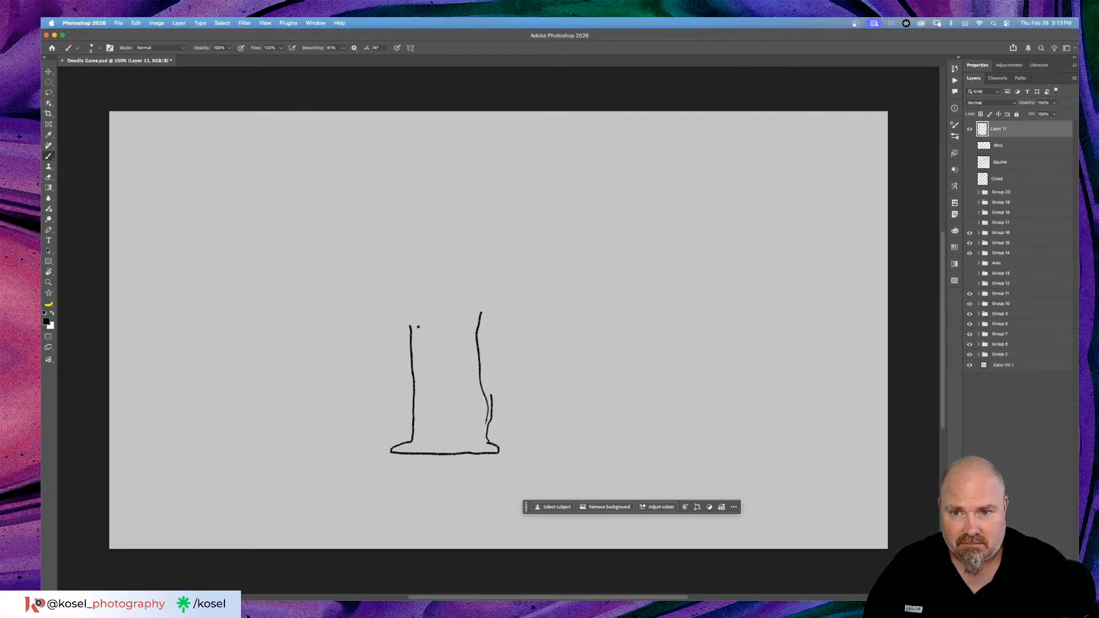
left_click_drag(408, 310, 491, 309)
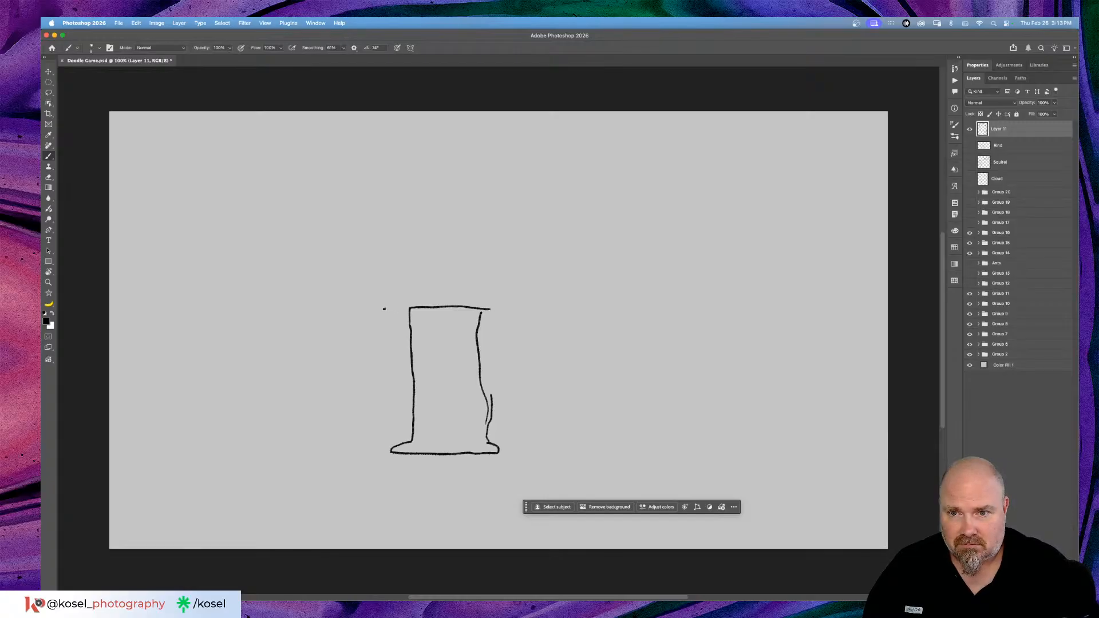
left_click_drag(390, 309, 534, 311)
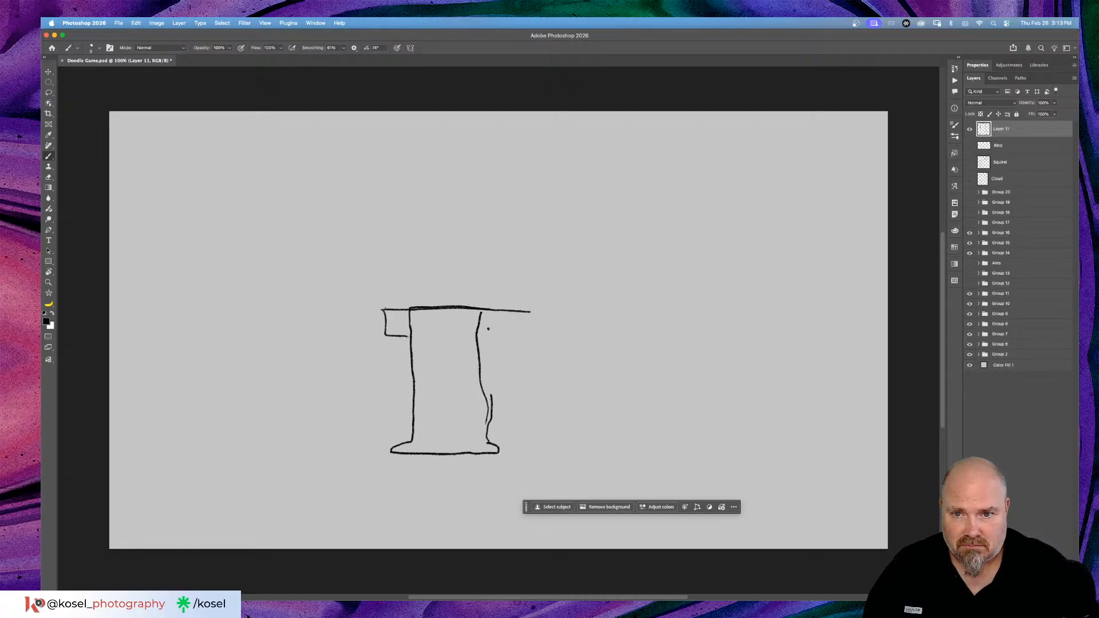
mouse_move(478, 333)
left_mouse_down()
mouse_move(513, 337)
mouse_move(523, 313)
left_mouse_up()
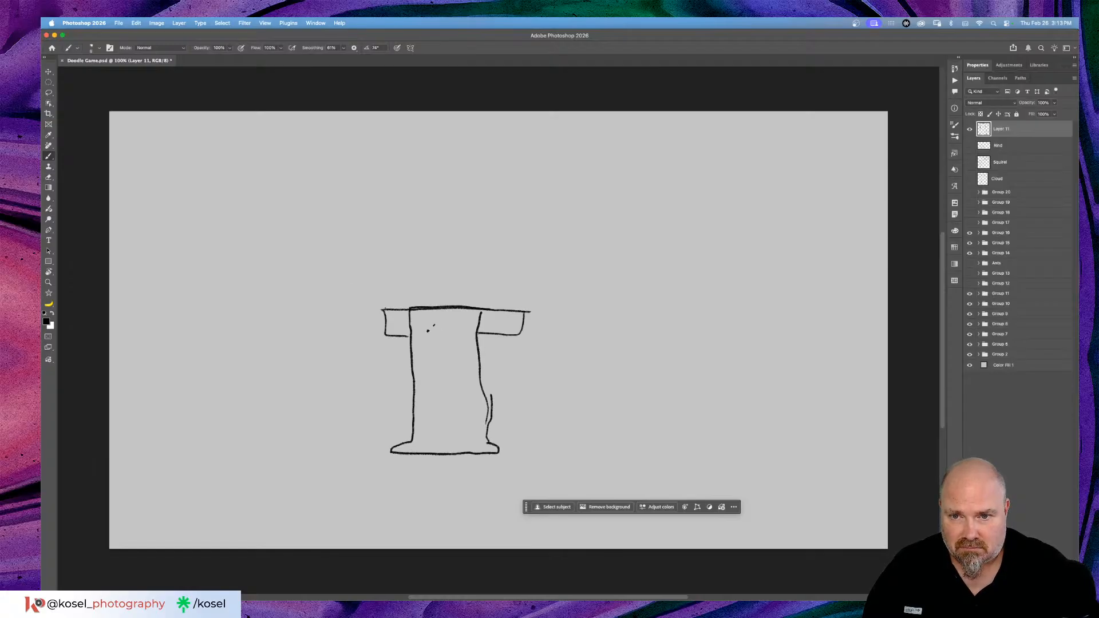
Step: Brush a round emblem on the upper part of the lectern with a small spread-winged bird inside it
mouse_move(431, 370)
left_mouse_down()
mouse_move(446, 379)
mouse_move(473, 363)
mouse_move(468, 337)
mouse_move(427, 326)
left_mouse_up()
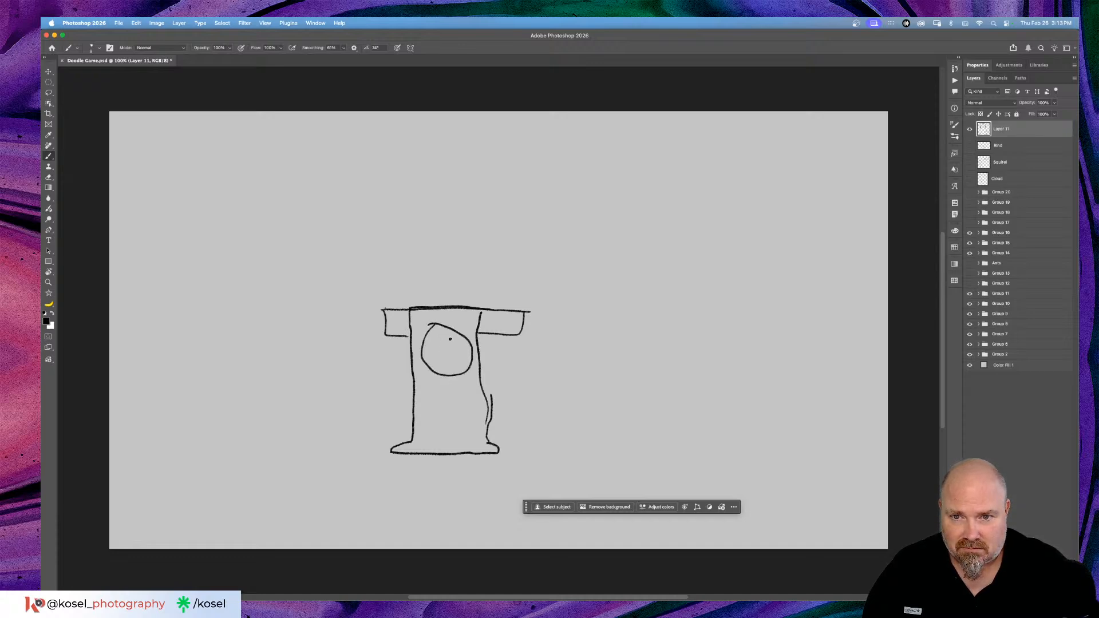
left_click_drag(438, 335, 445, 340)
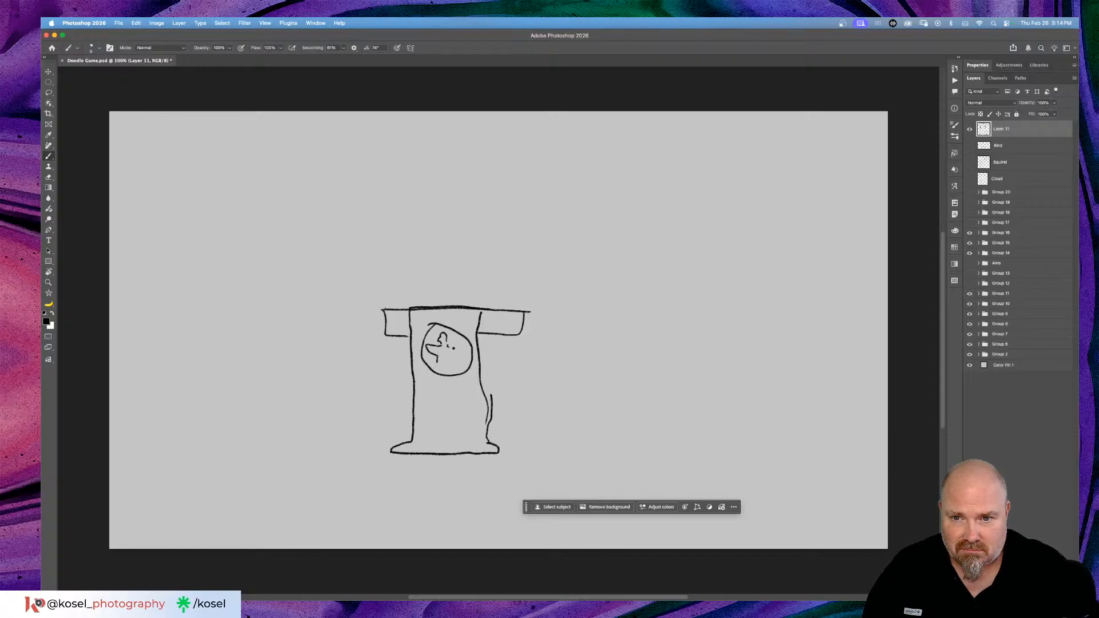
left_click_drag(453, 346, 465, 344)
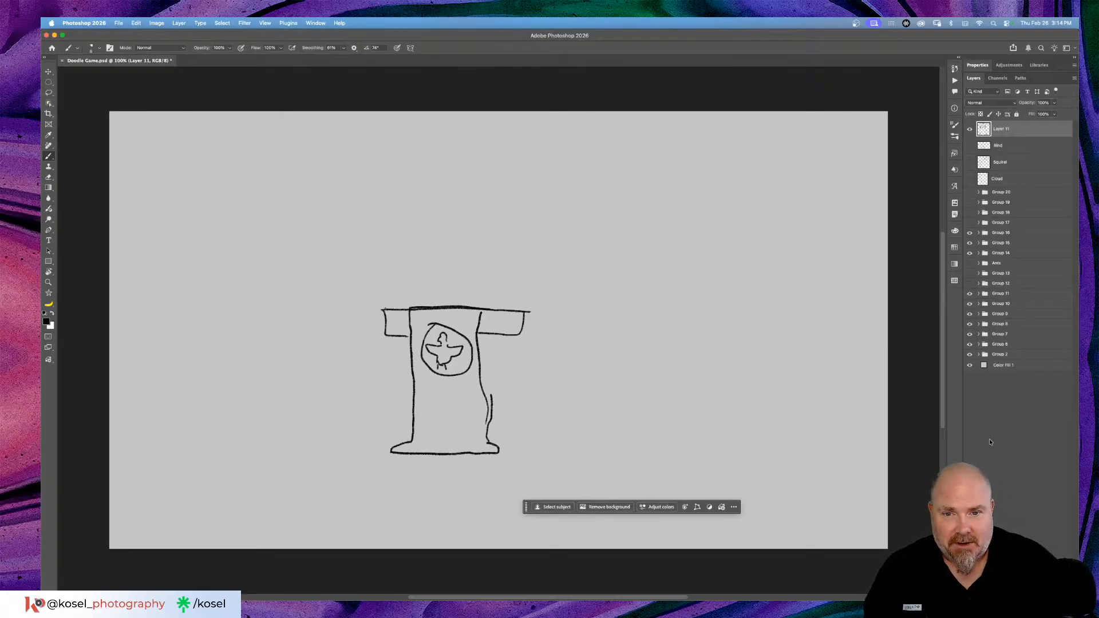
Step: Brush a tall flagpole to the right of the lectern with a drooping flag showing a starred corner and stripes
left_click_drag(589, 440, 598, 196)
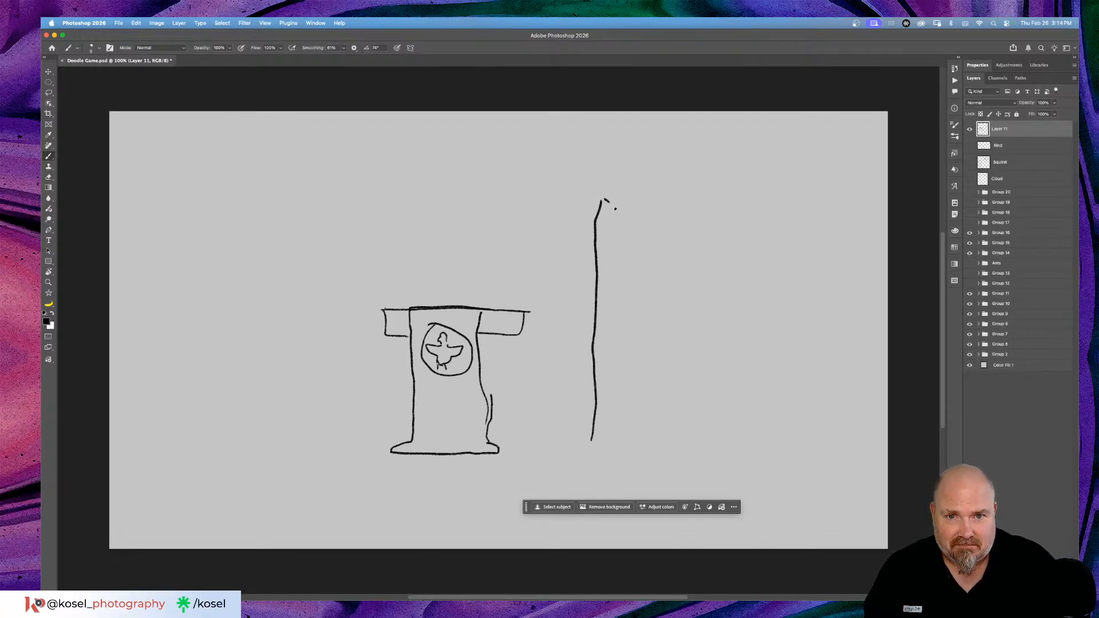
mouse_move(625, 218)
left_mouse_down()
mouse_move(636, 263)
mouse_move(591, 327)
left_mouse_up()
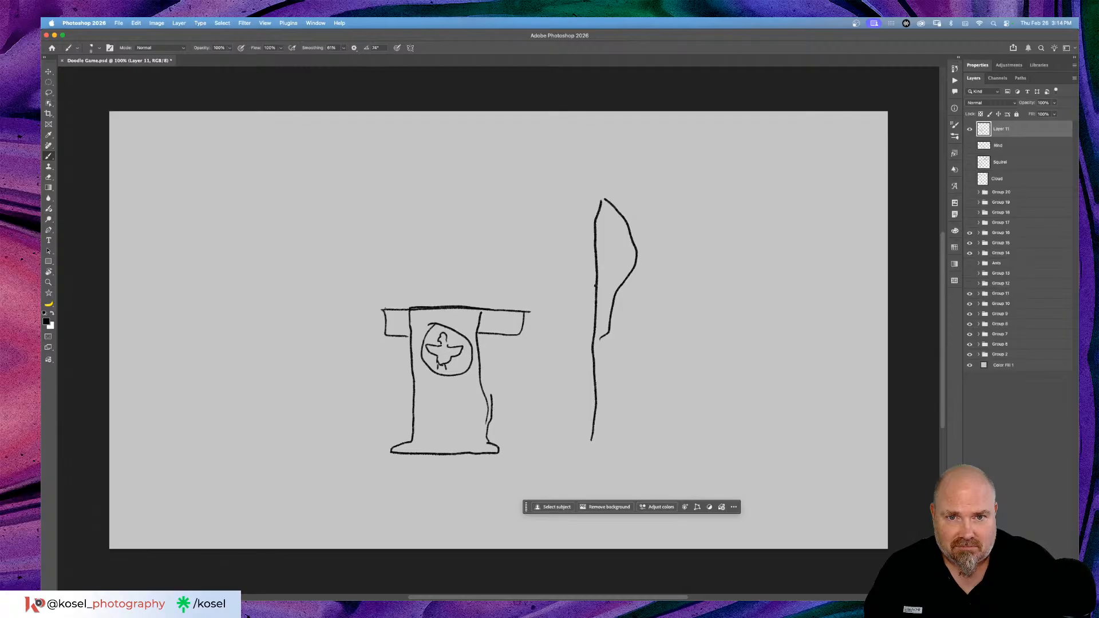
mouse_move(619, 217)
left_mouse_down()
mouse_move(597, 247)
mouse_move(614, 238)
mouse_move(626, 255)
mouse_move(622, 285)
mouse_move(617, 255)
mouse_move(610, 295)
left_mouse_up()
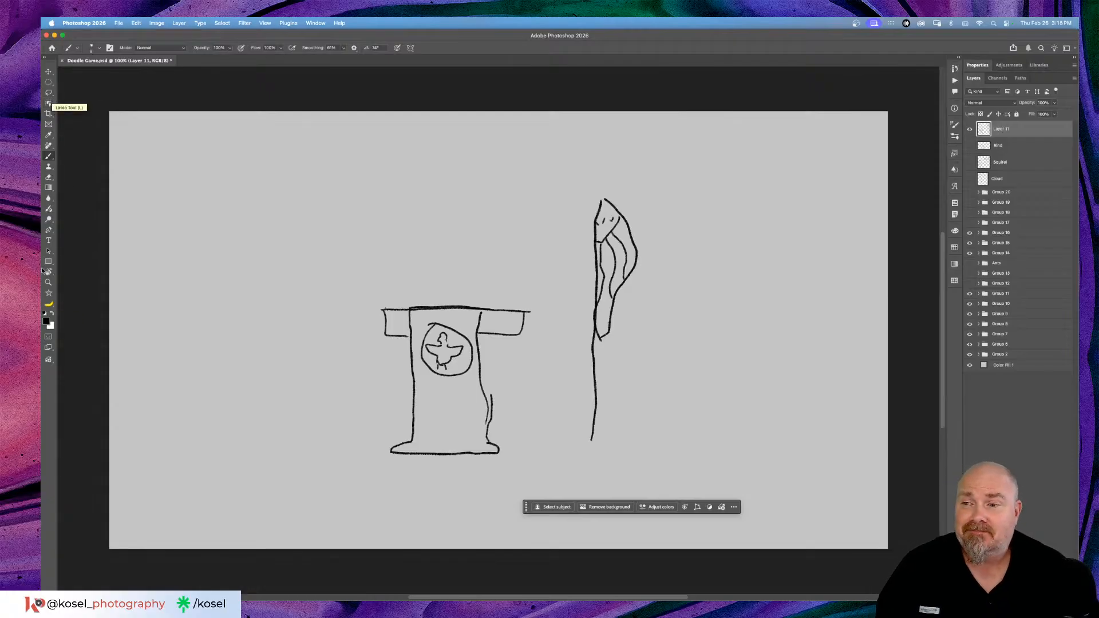
Step: Set the foreground colour to orange with RGB values 235, 132, 32
left_click(46, 321)
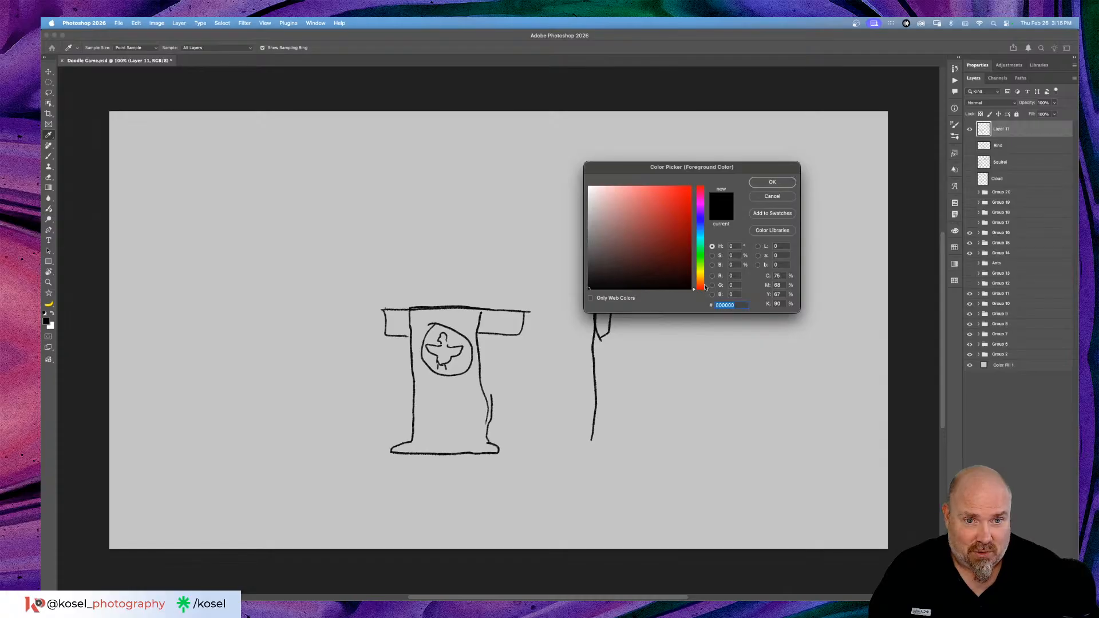
left_click_drag(705, 281, 703, 278)
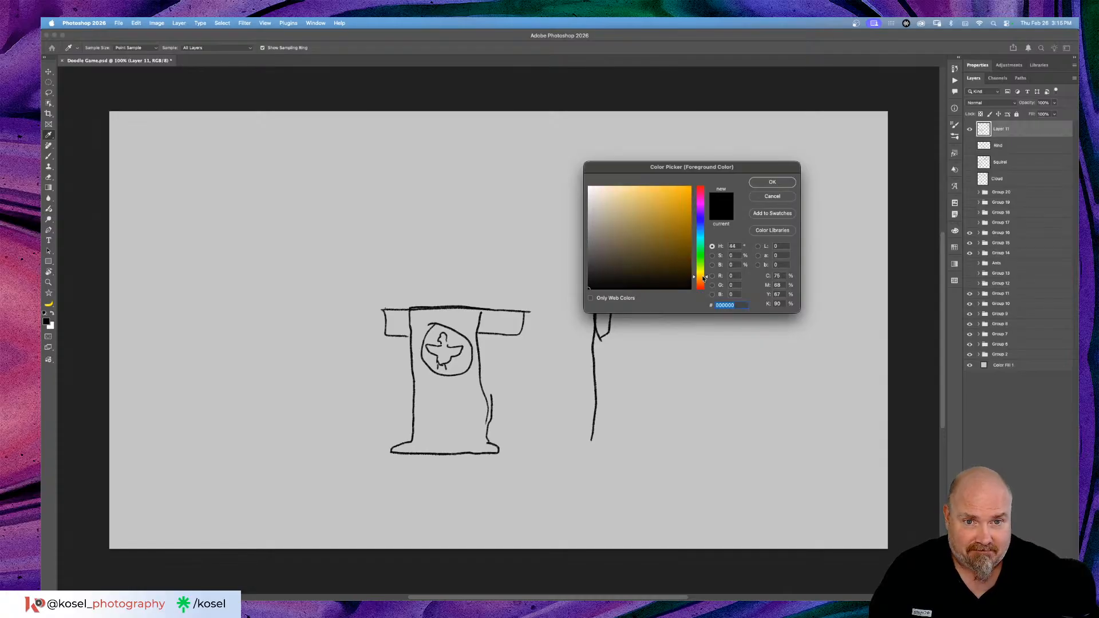
left_click(677, 193)
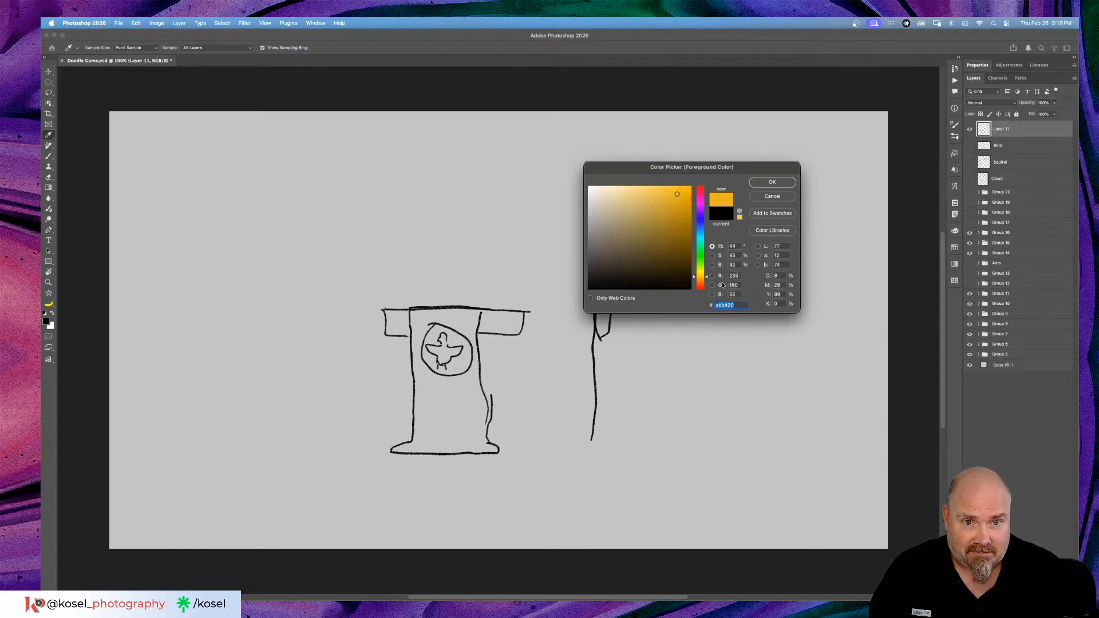
left_click_drag(707, 279, 707, 283)
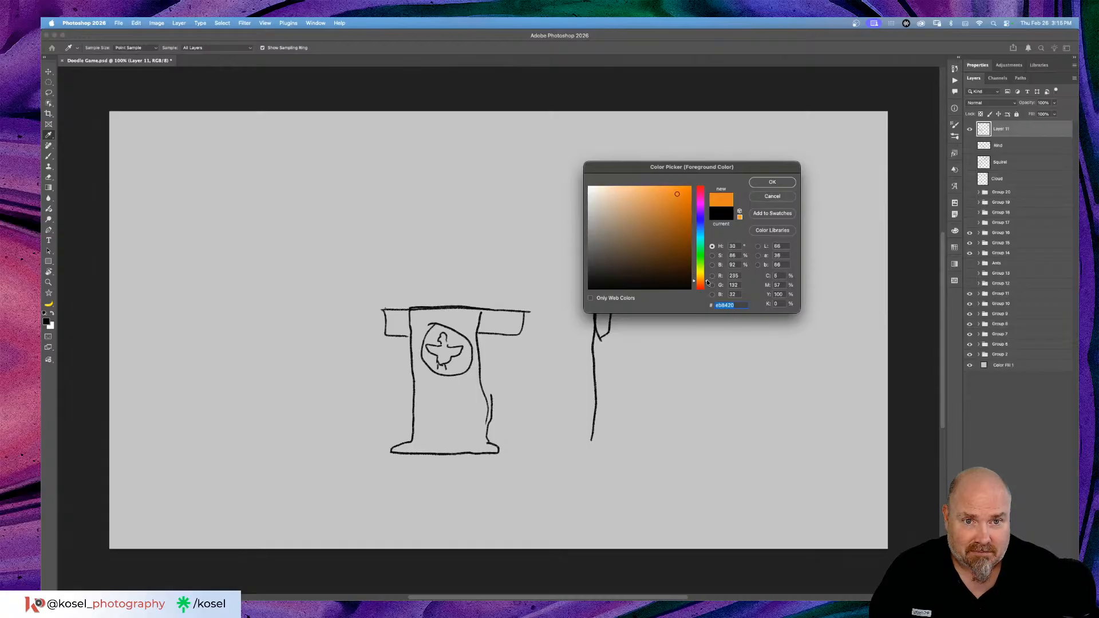
left_click(784, 185)
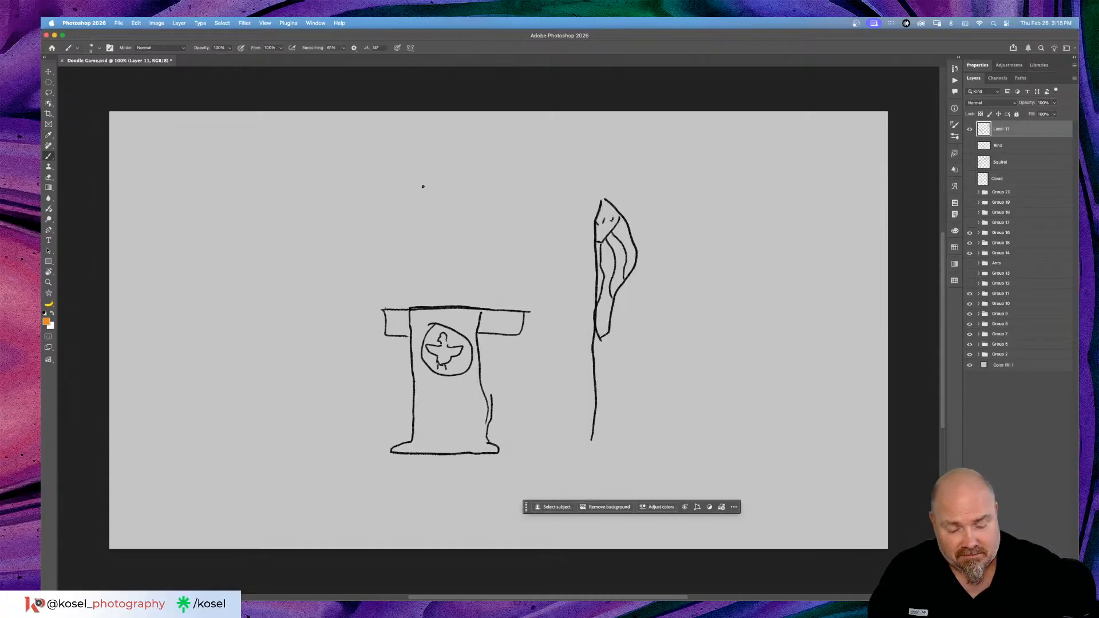
Step: Enlarge the brush to 250 px and paint a rough orange blob as a head above the lectern
key("bracketright")
key("bracketright")
key("bracketright")
key("bracketright")
key("bracketright")
key("bracketright")
key("bracketright")
key("bracketright")
key("bracketright")
key("bracketright")
key("bracketright")
key("bracketright")
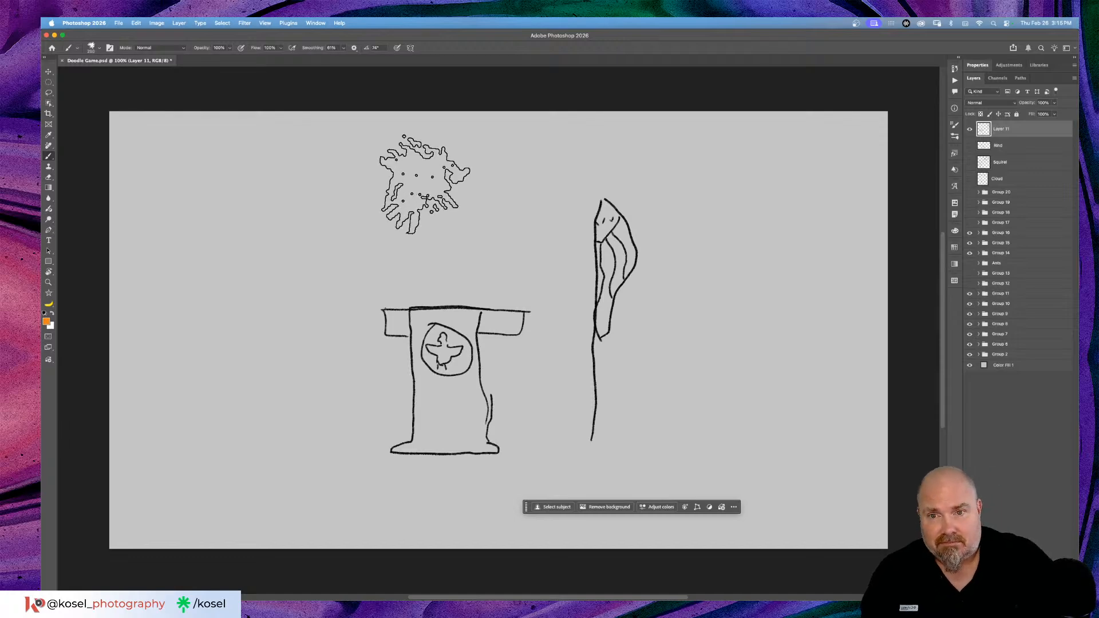
mouse_move(460, 226)
left_mouse_down()
mouse_move(451, 250)
mouse_move(472, 242)
mouse_move(475, 268)
mouse_move(458, 250)
mouse_move(500, 256)
mouse_move(431, 275)
mouse_move(476, 240)
mouse_move(471, 252)
mouse_move(489, 261)
mouse_move(484, 251)
mouse_move(444, 258)
mouse_move(450, 248)
mouse_move(433, 258)
mouse_move(443, 271)
mouse_move(420, 232)
left_mouse_up()
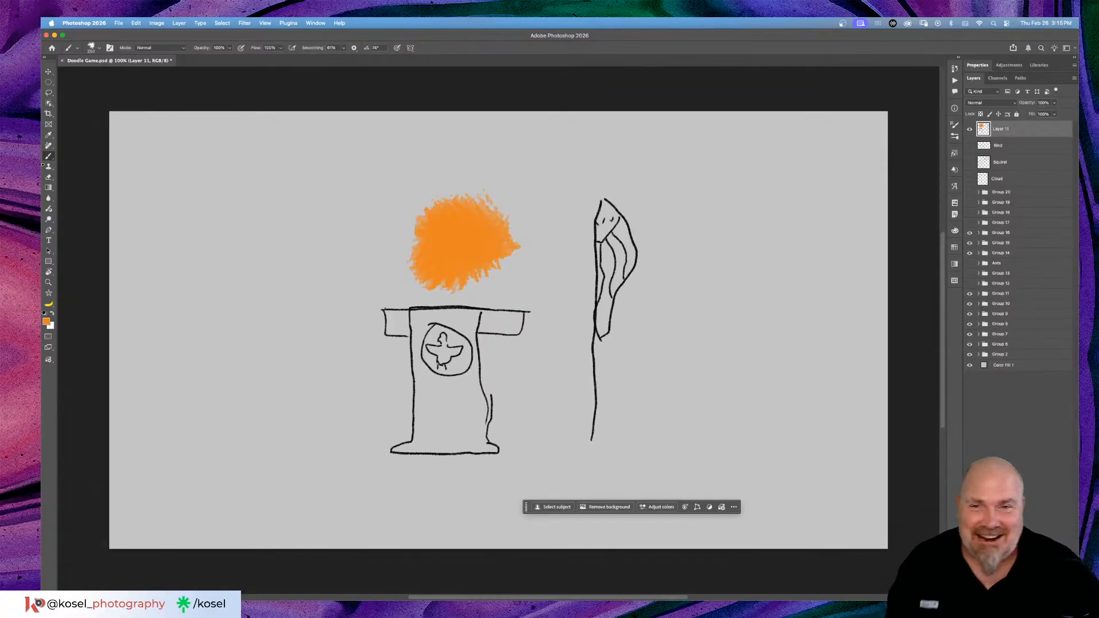
Step: Shrink the brush to a thin tip and handwrite the guesser's name in black above and to the right of the flag
left_click(93, 48)
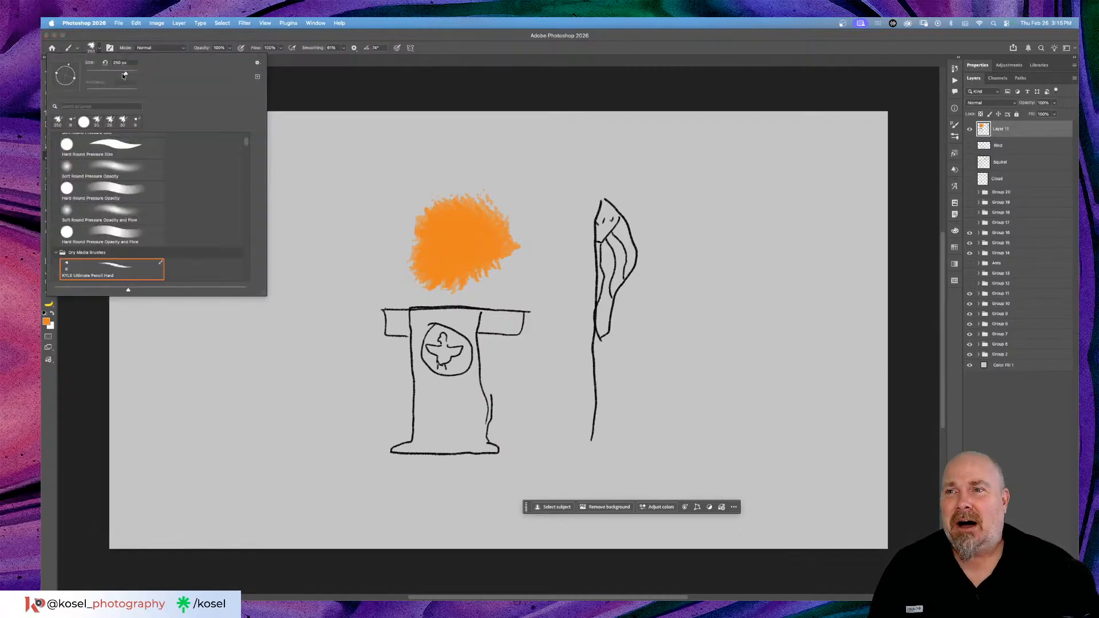
left_click_drag(126, 74, 90, 75)
left_click(381, 136)
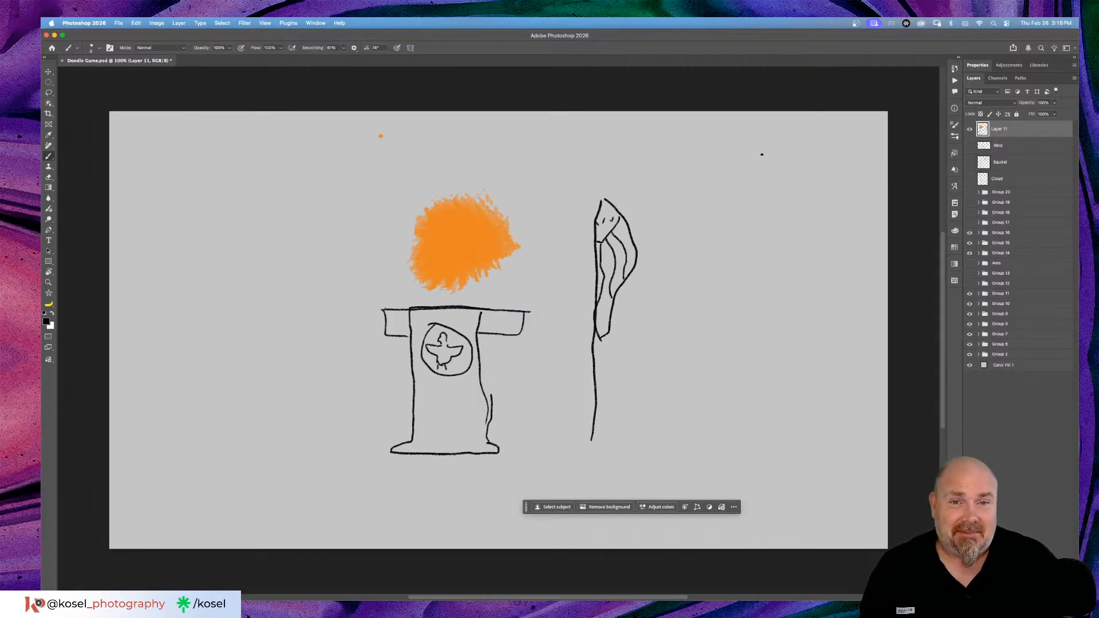
mouse_move(673, 158)
left_mouse_down()
mouse_move(709, 197)
mouse_move(683, 160)
mouse_move(696, 173)
mouse_move(722, 193)
left_mouse_up()
left_click_drag(756, 152, 744, 193)
Step: Rename the lectern doodle's layer as president and hide it
double_click(1005, 128)
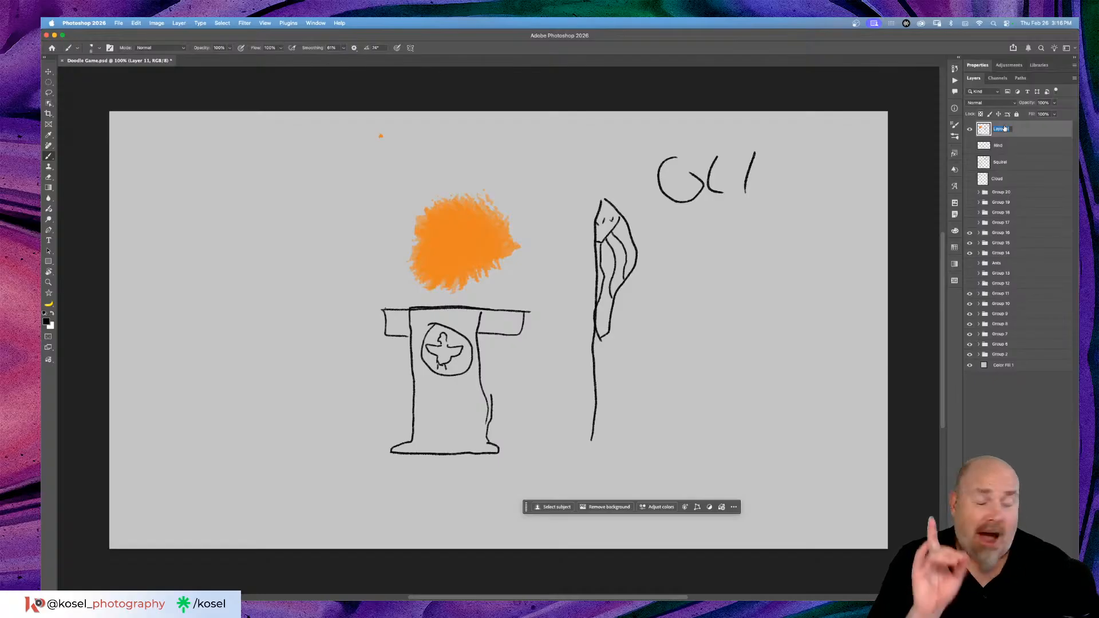
type("president")
key("Return")
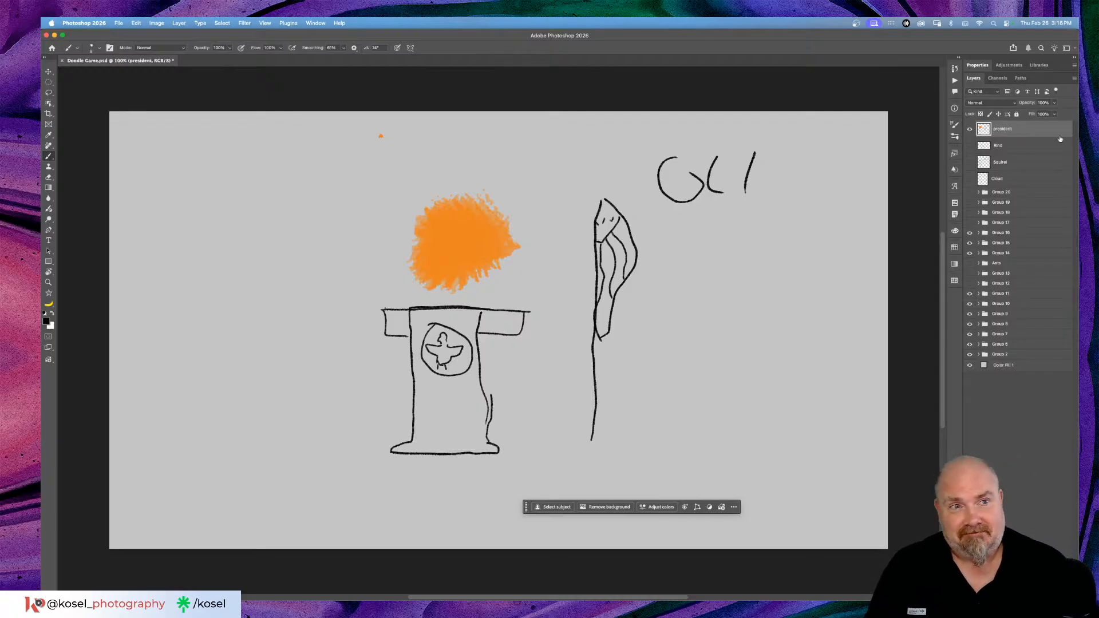
left_click(968, 130)
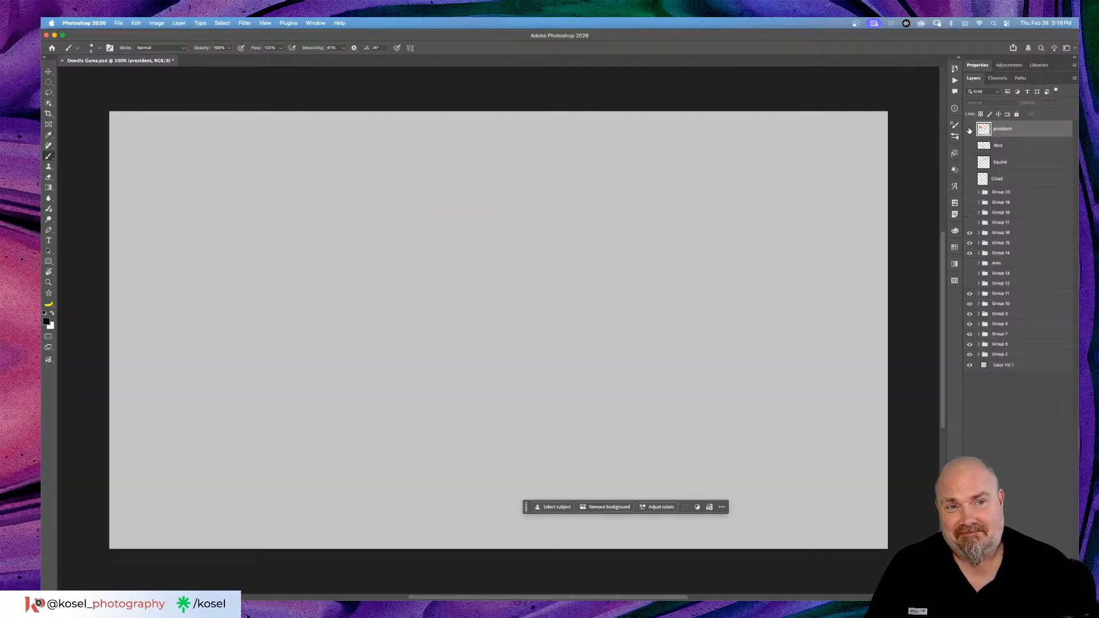
mouse_move(927, 599)
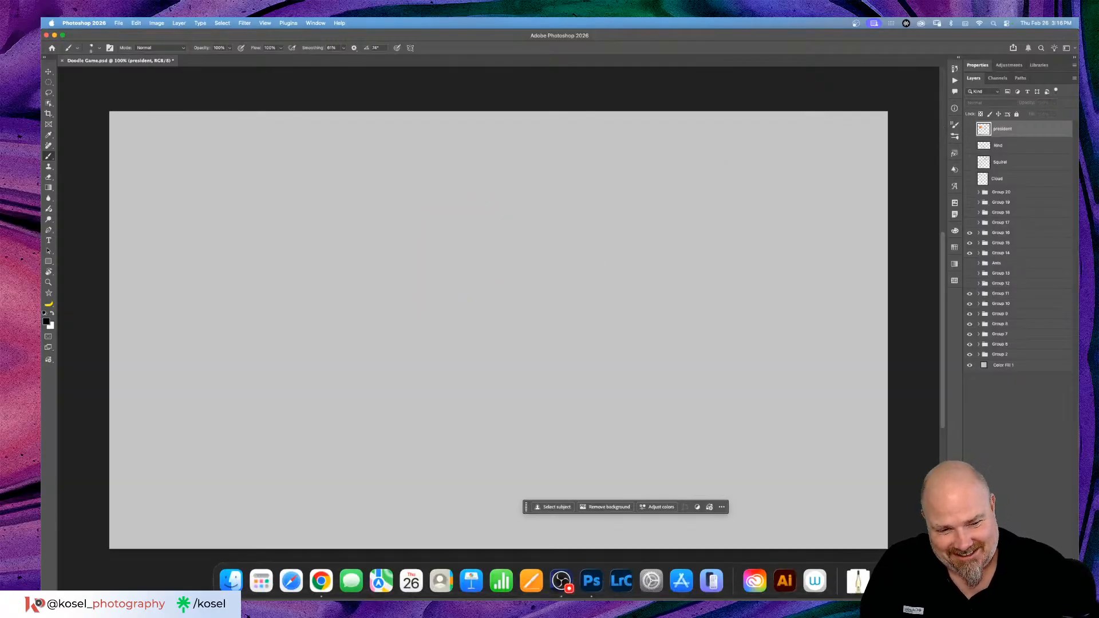
left_click(1042, 595)
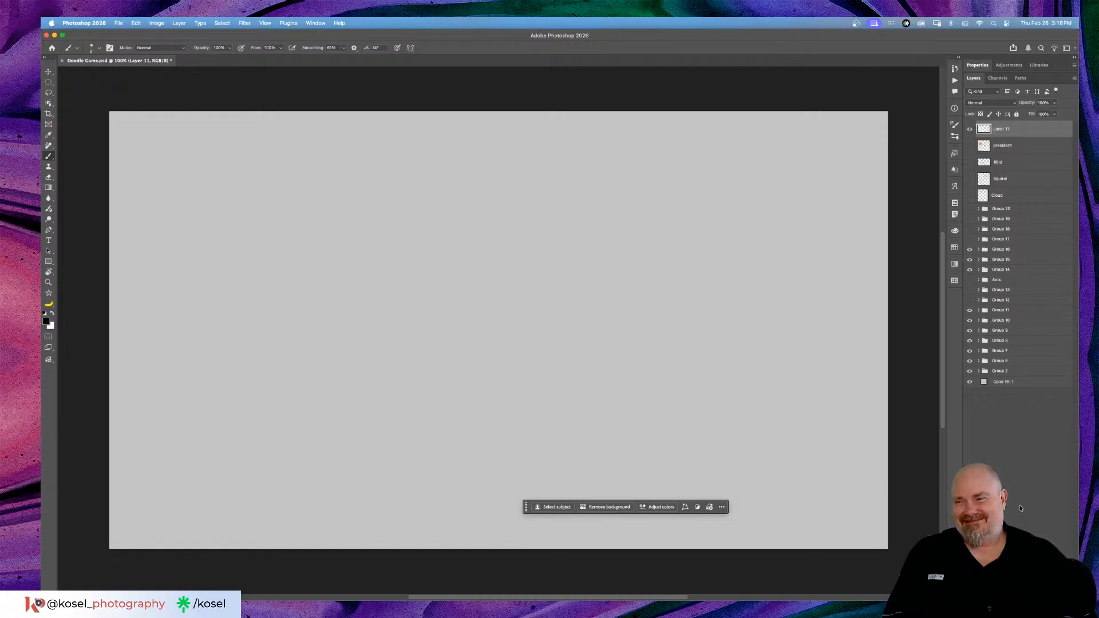
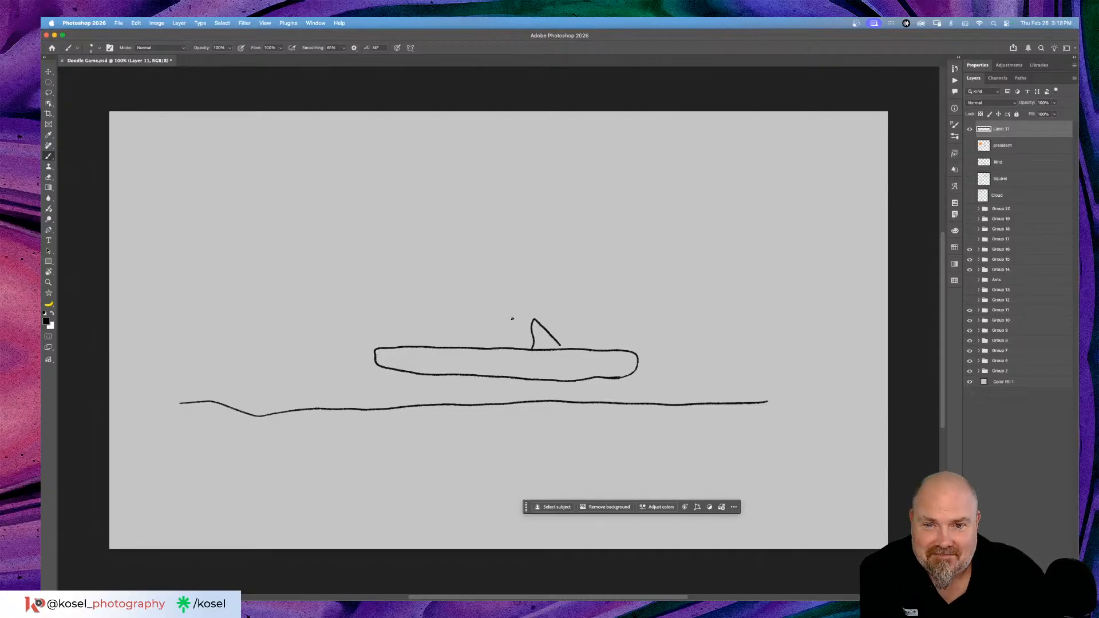
Step: Brush two small figures on top of the long boat's deck and two wavy wake lines trailing from its left end
mouse_move(506, 326)
left_mouse_down()
mouse_move(503, 336)
mouse_move(509, 324)
left_mouse_up()
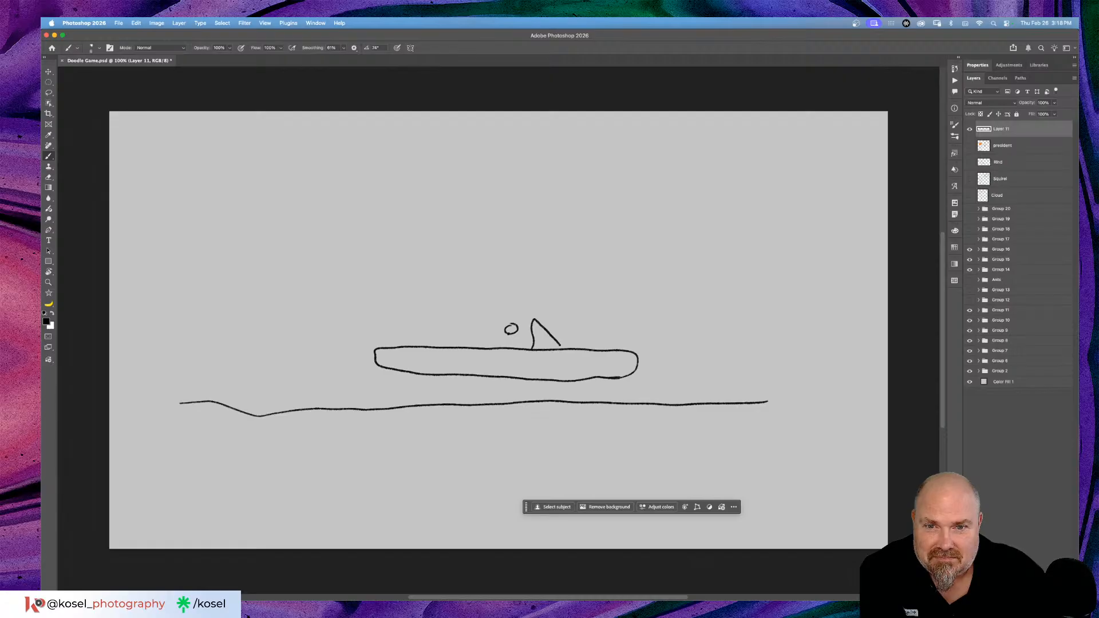
mouse_move(505, 336)
left_mouse_down()
mouse_move(506, 347)
mouse_move(513, 339)
left_mouse_up()
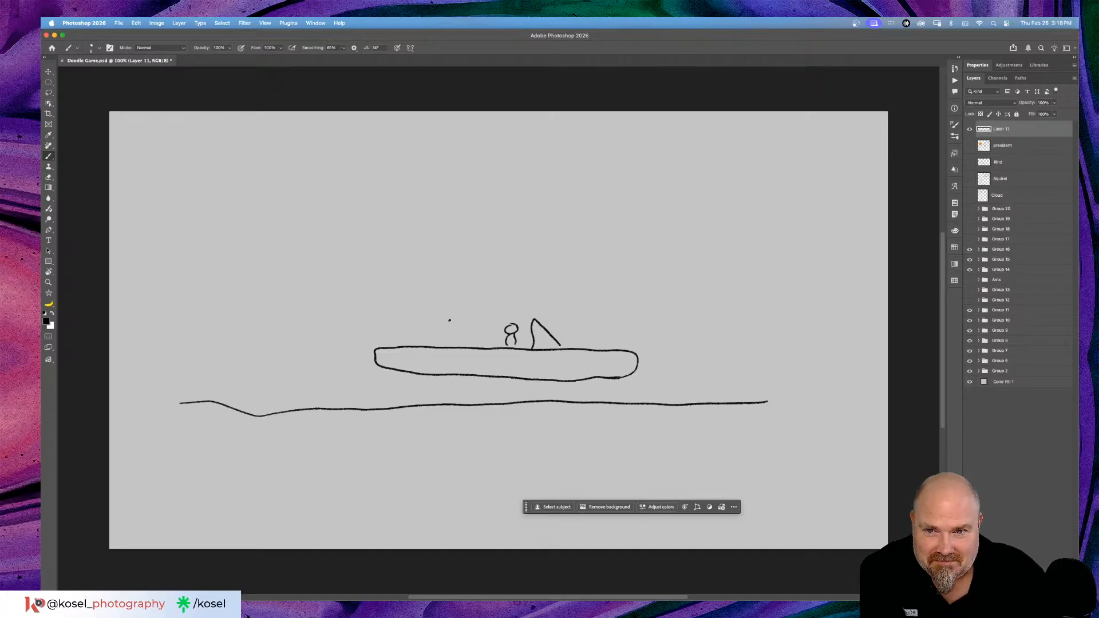
mouse_move(419, 324)
left_mouse_down()
mouse_move(429, 320)
mouse_move(435, 348)
left_mouse_up()
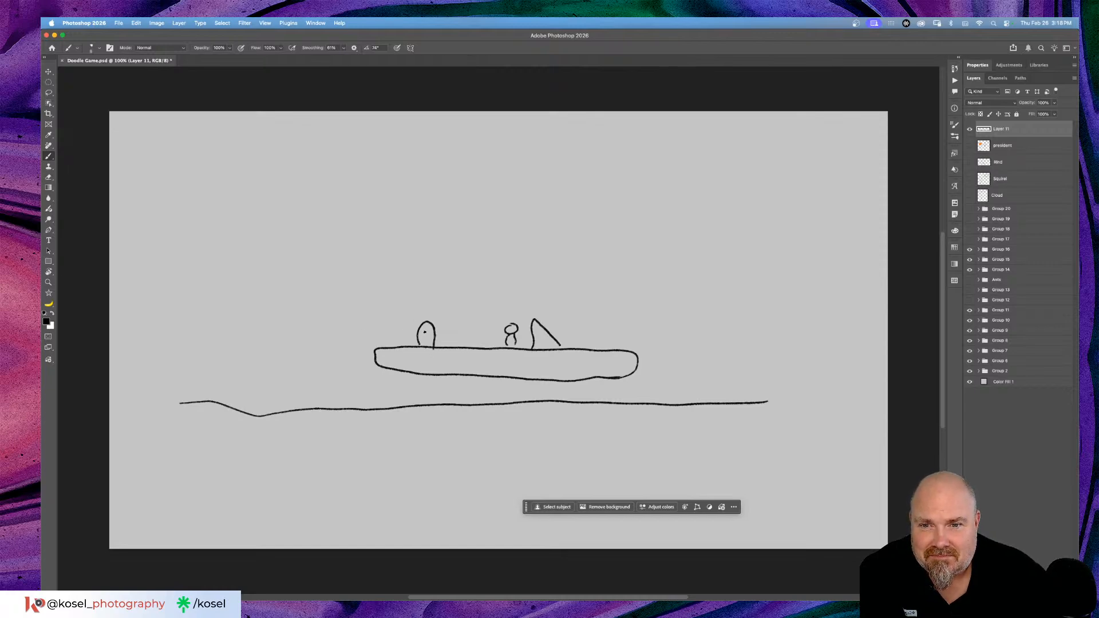
left_click_drag(429, 329, 429, 334)
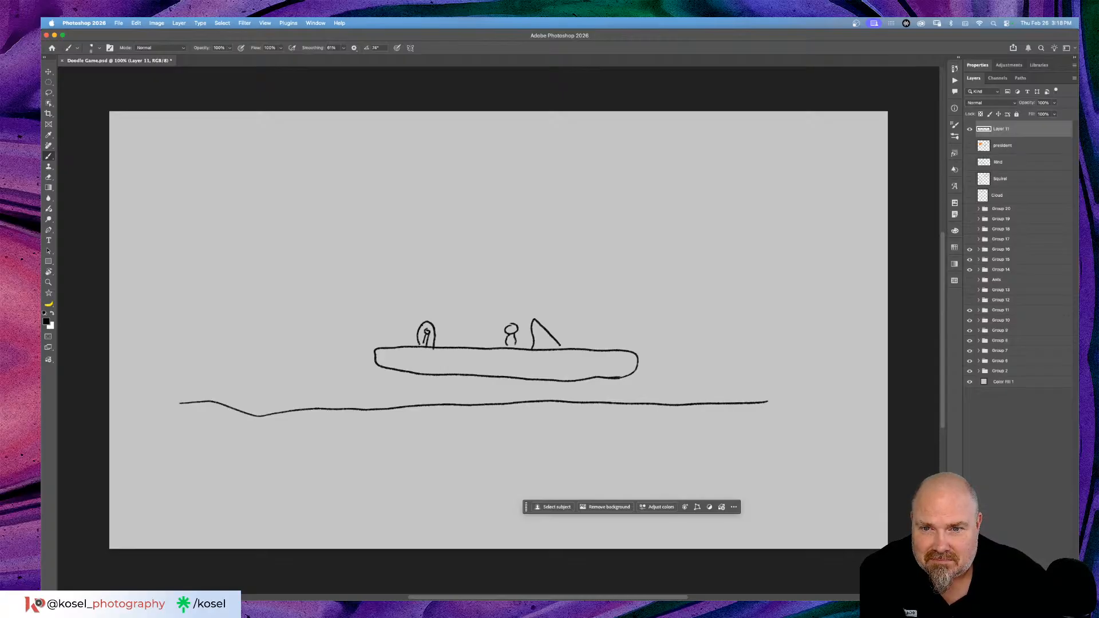
left_click_drag(423, 316, 436, 321)
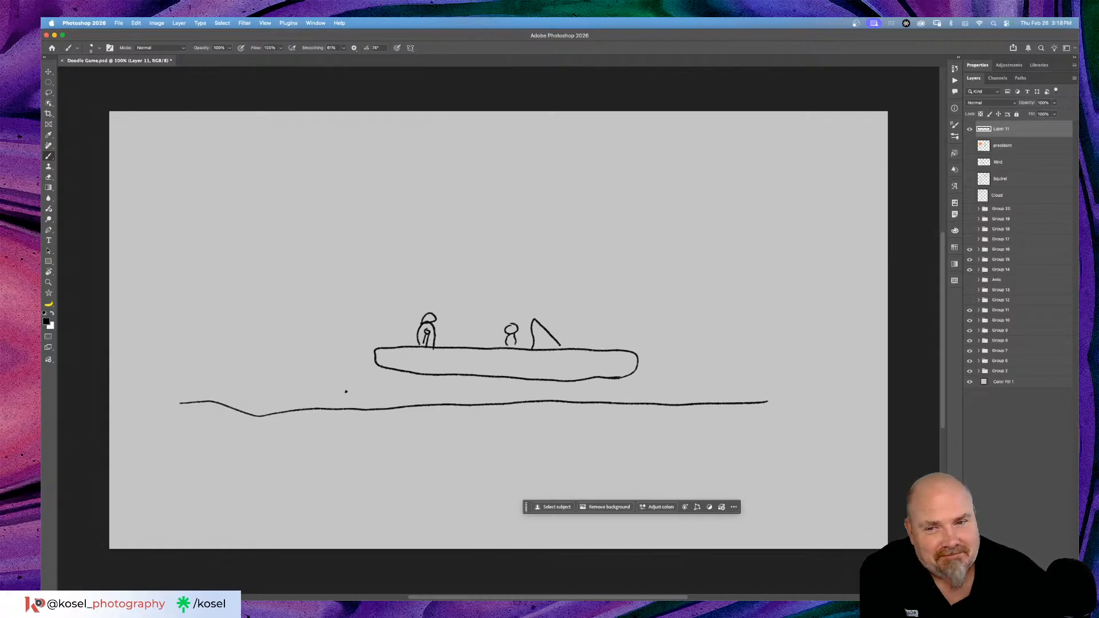
mouse_move(370, 352)
left_mouse_down()
mouse_move(304, 367)
mouse_move(258, 346)
left_mouse_up()
mouse_move(365, 366)
left_mouse_down()
mouse_move(306, 386)
mouse_move(252, 382)
left_mouse_up()
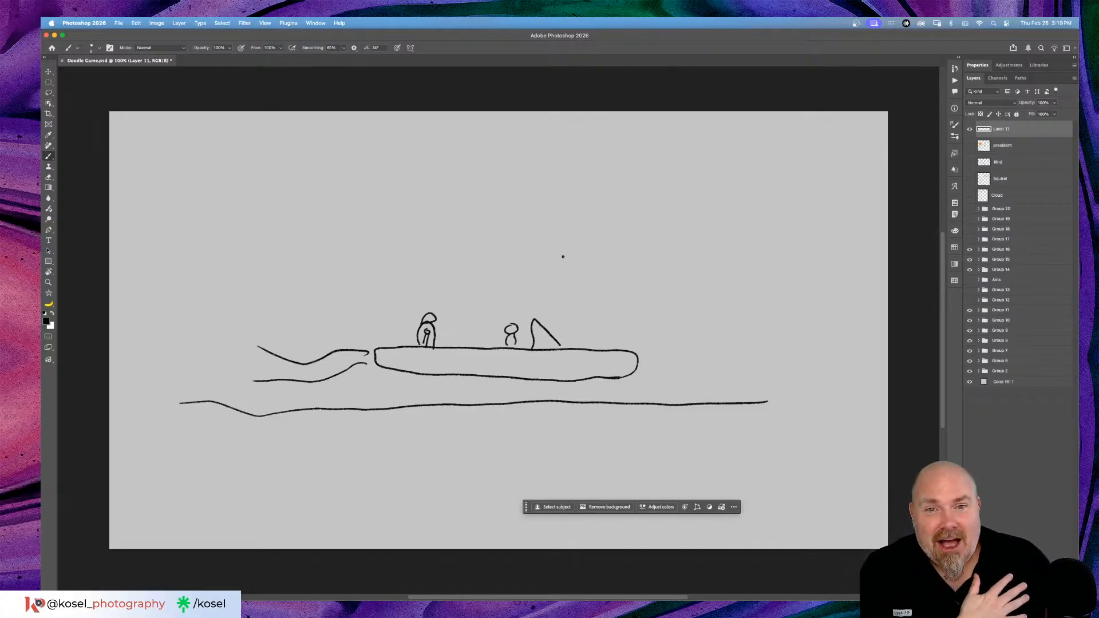
Step: Handwrite the guesser's name in black above the right end of the boat
left_click_drag(559, 227, 561, 267)
mouse_move(562, 226)
left_mouse_down()
mouse_move(608, 242)
mouse_move(562, 267)
mouse_move(634, 257)
mouse_move(660, 221)
left_mouse_up()
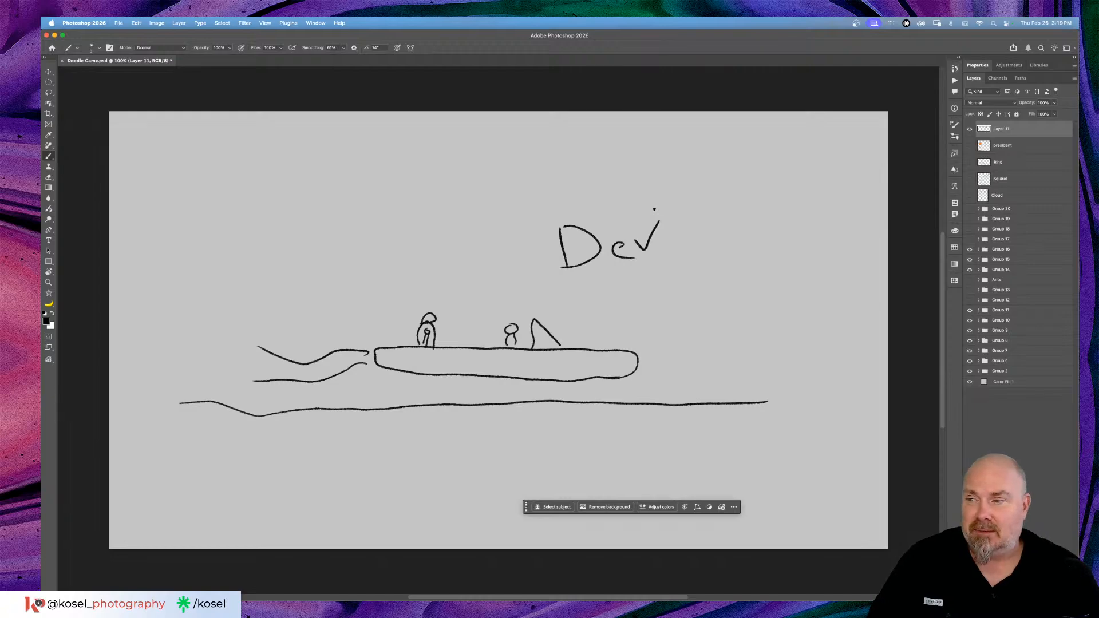
Step: Rename the boat doodle's layer as Hover Craft and hide it
double_click(1003, 128)
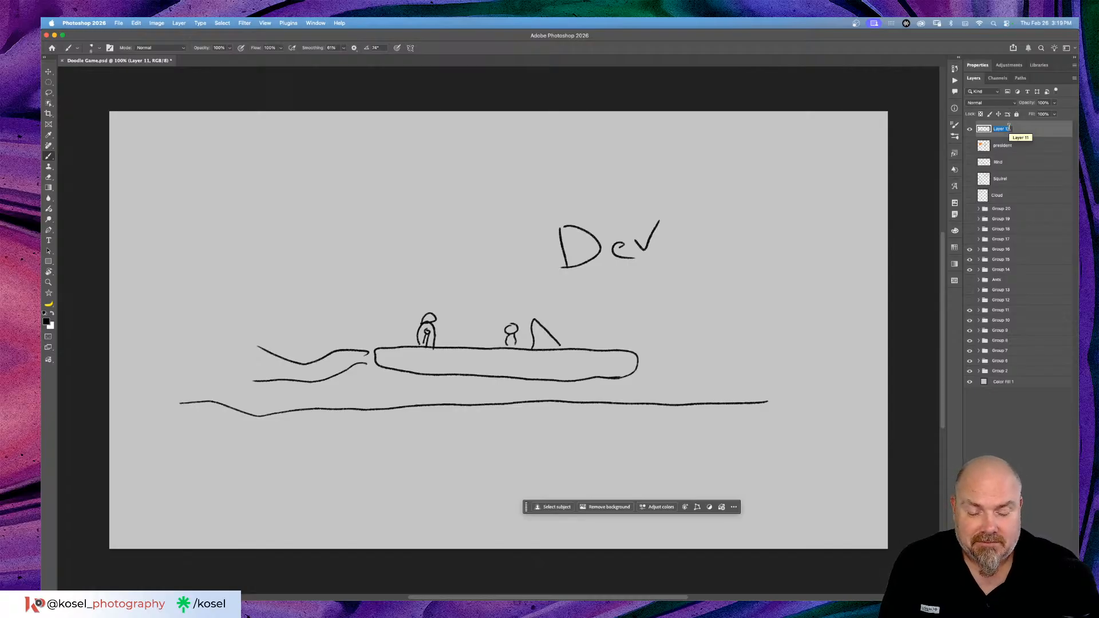
type("Hover Craft")
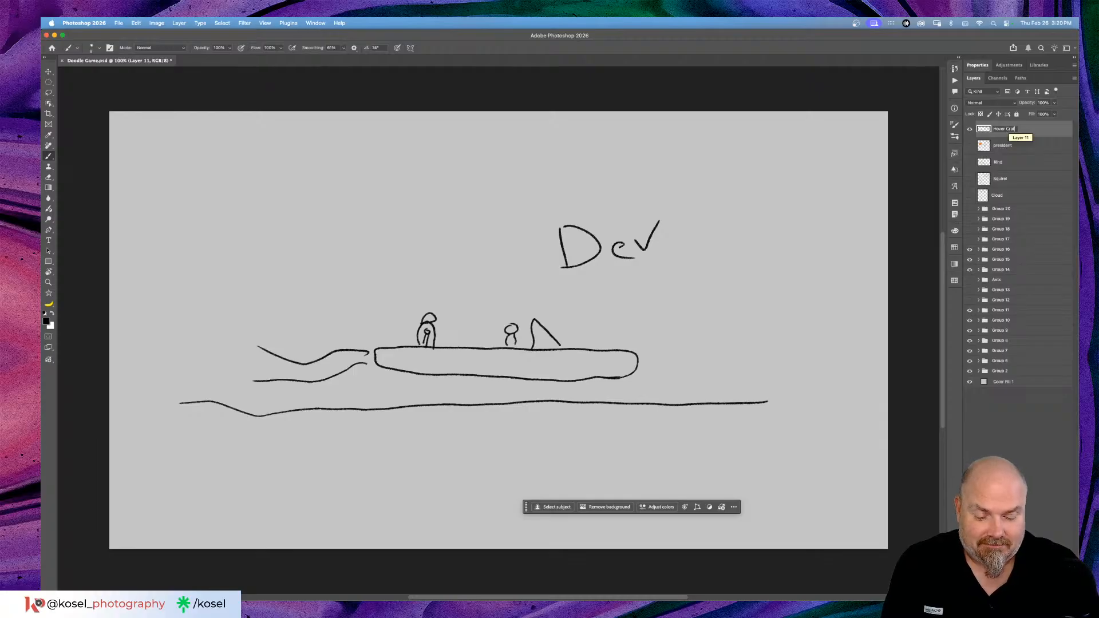
key("Return")
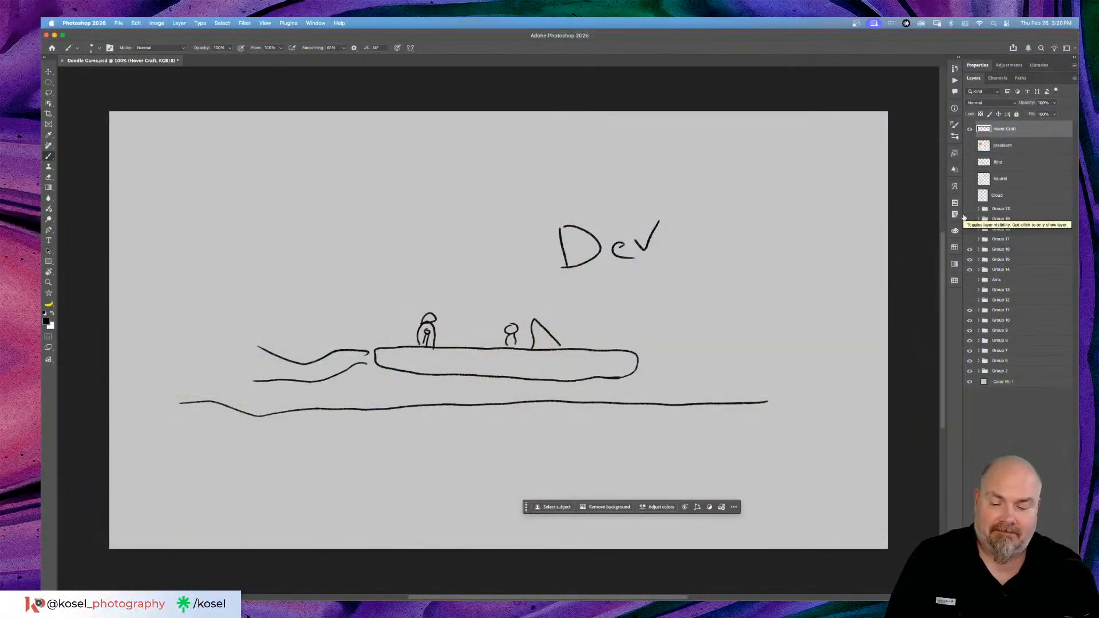
key("super+Tab")
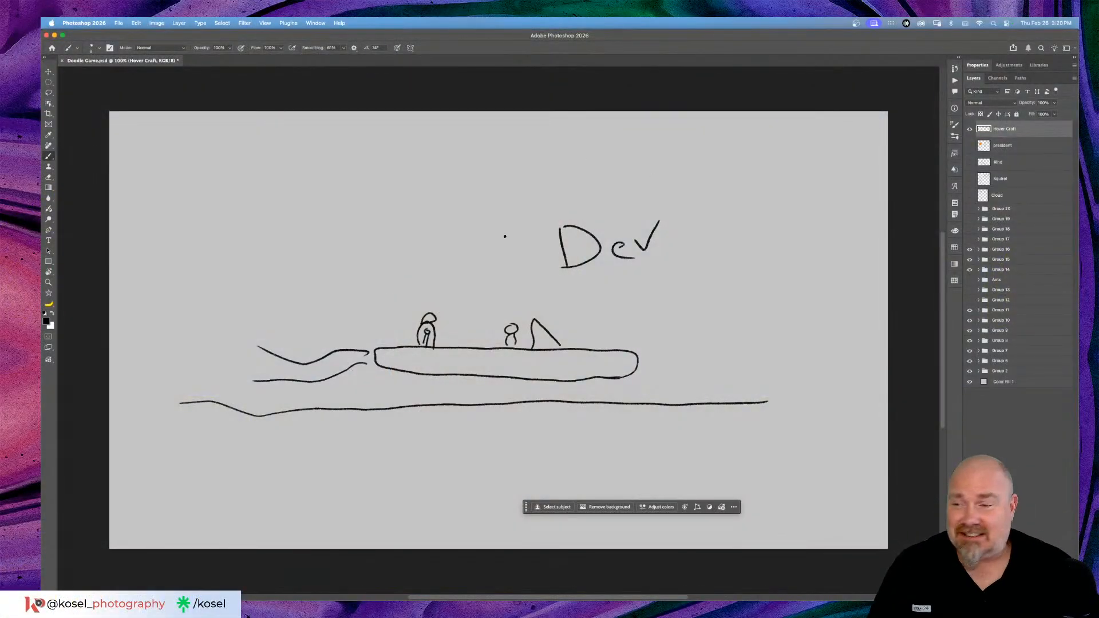
left_click(968, 129)
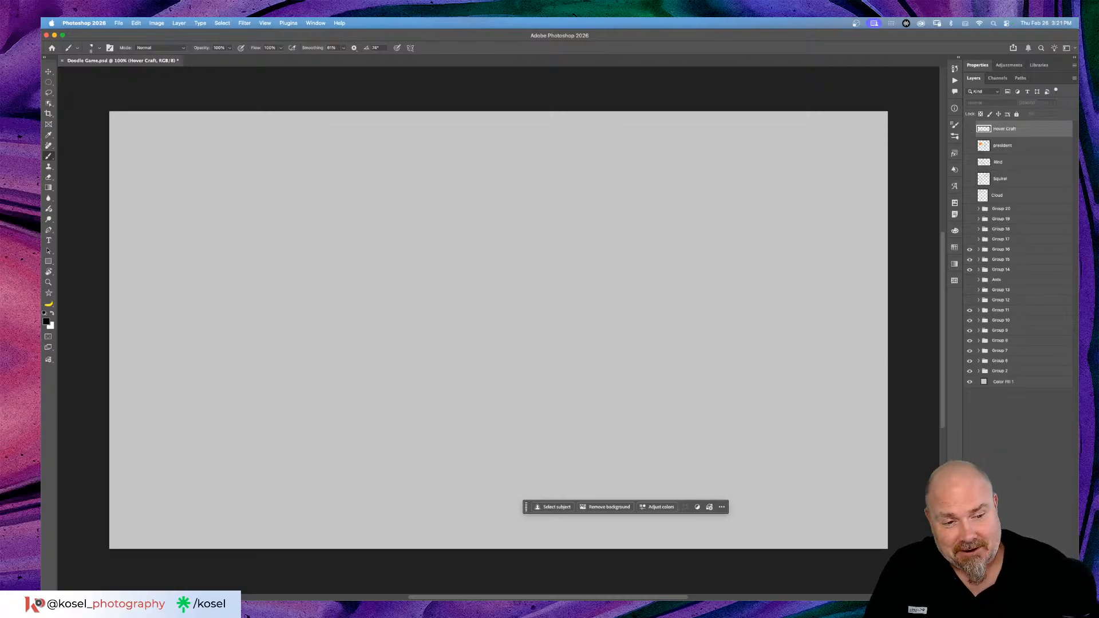
Step: Add a new layer and brush a right-facing face profile with forehead, nose, shaded nostril, lips, chin and neck on the canvas's left side
key("alt+shift+super+n")
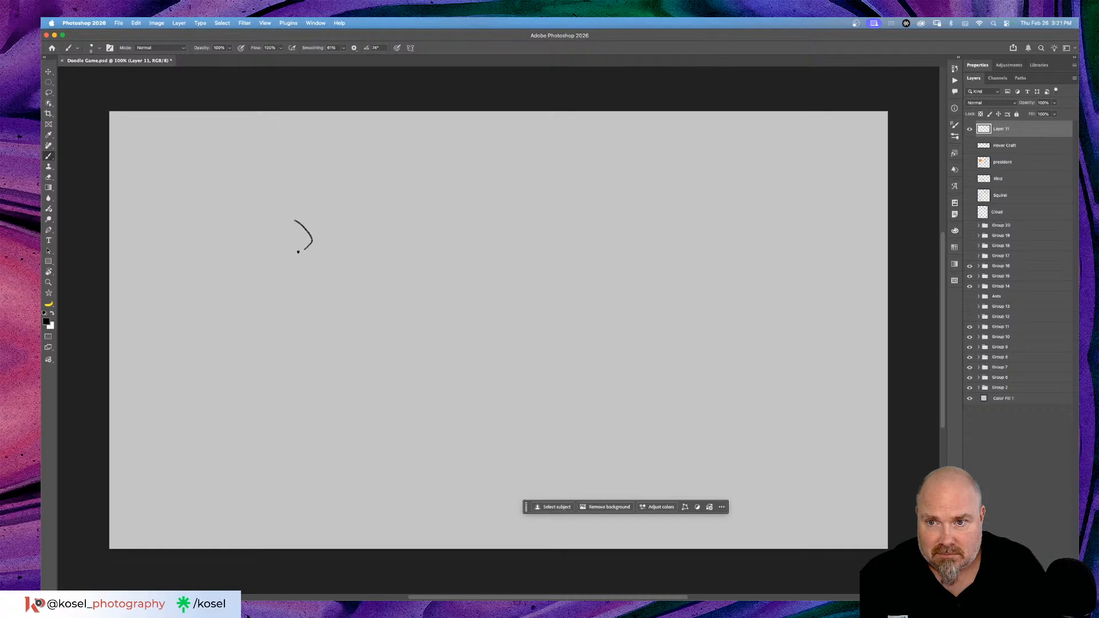
mouse_move(279, 257)
left_mouse_down()
mouse_move(314, 261)
mouse_move(317, 273)
mouse_move(283, 290)
mouse_move(304, 283)
mouse_move(323, 299)
mouse_move(294, 316)
mouse_move(302, 337)
mouse_move(259, 351)
left_mouse_up()
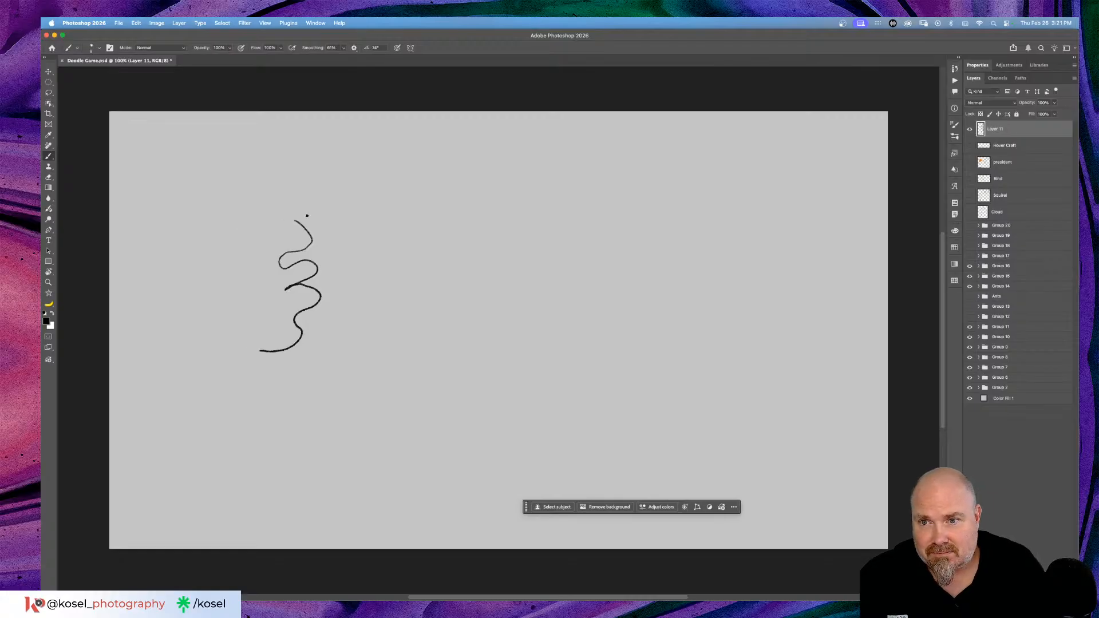
mouse_move(275, 219)
left_mouse_down()
mouse_move(305, 247)
mouse_move(289, 251)
left_mouse_up()
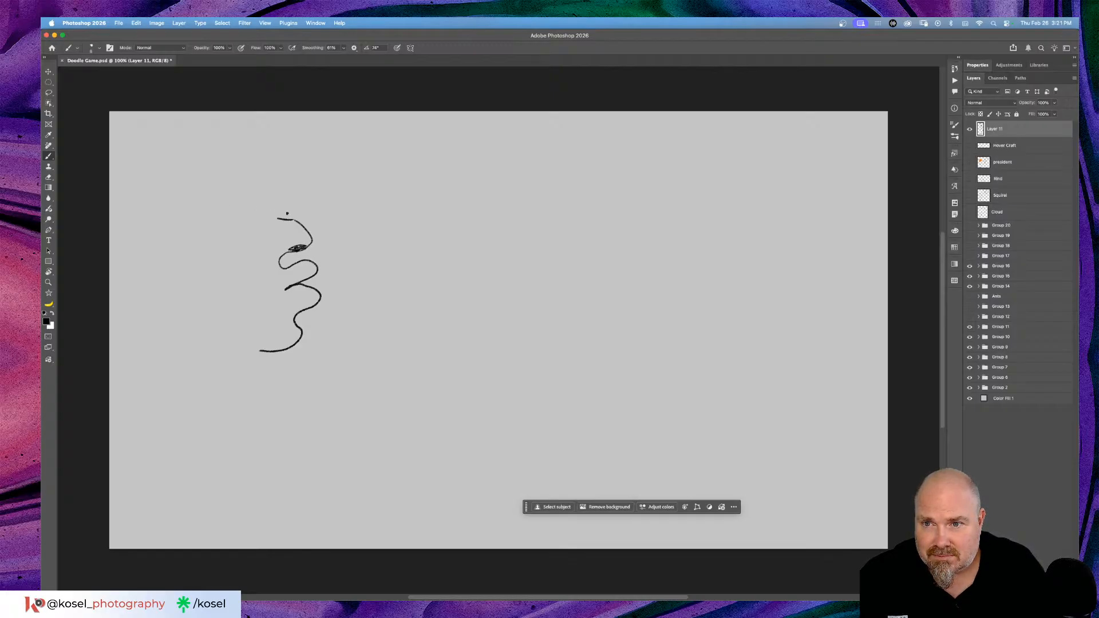
left_click_drag(275, 218, 261, 207)
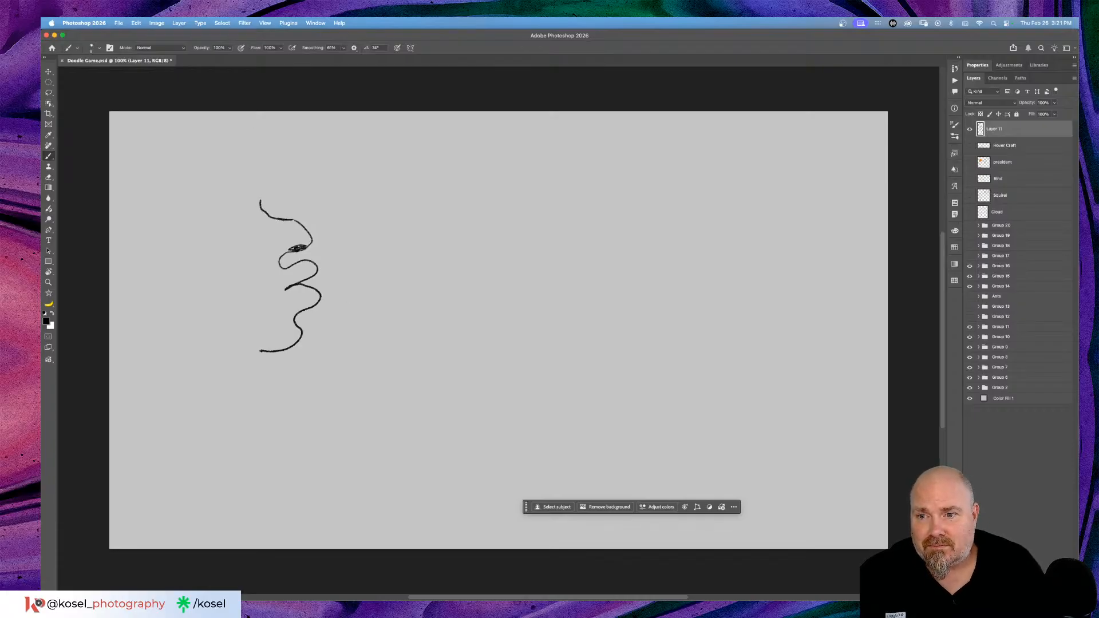
left_click_drag(264, 347, 252, 381)
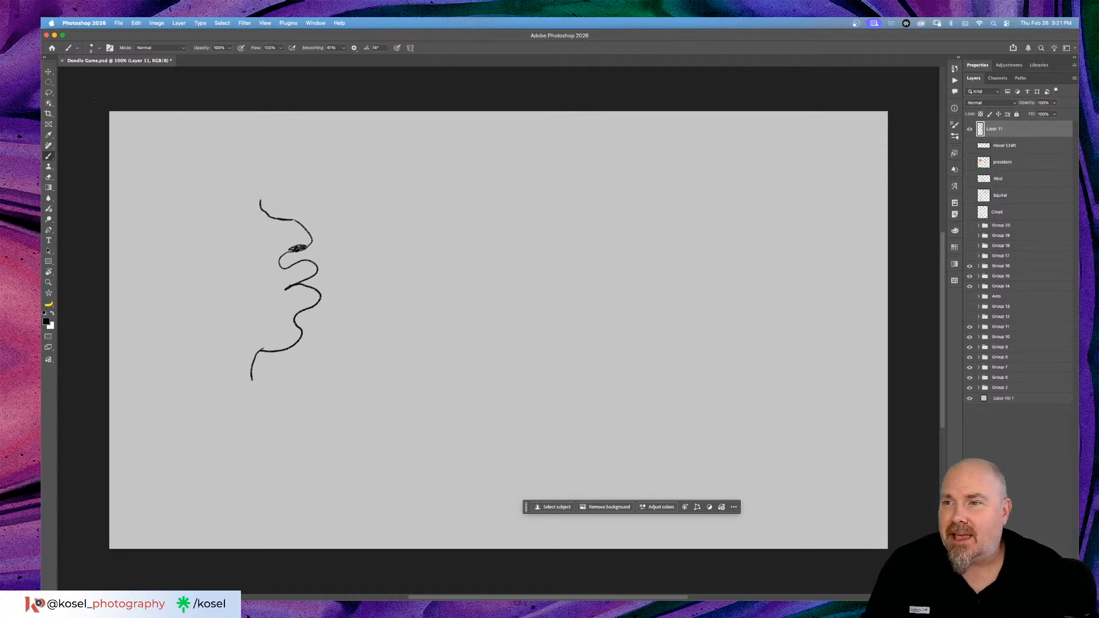
Step: Lasso the face profile and place a duplicate of it to the right of the original
left_click(48, 92)
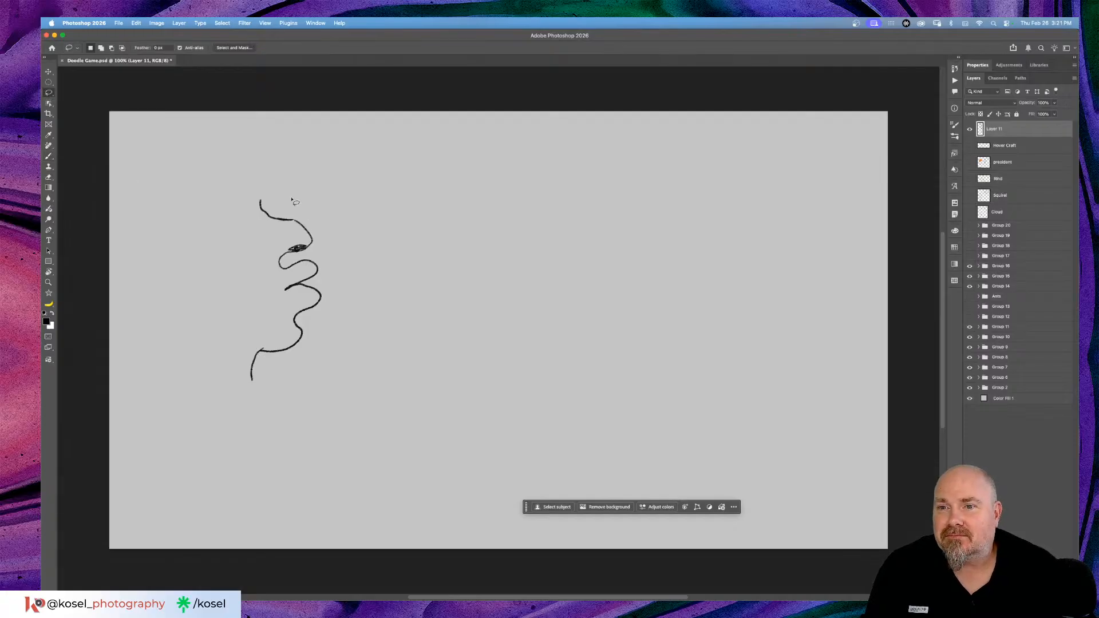
mouse_move(247, 178)
left_mouse_down()
mouse_move(210, 439)
mouse_move(274, 415)
mouse_move(363, 302)
mouse_move(352, 180)
mouse_move(318, 156)
mouse_move(294, 166)
left_mouse_up()
key("v")
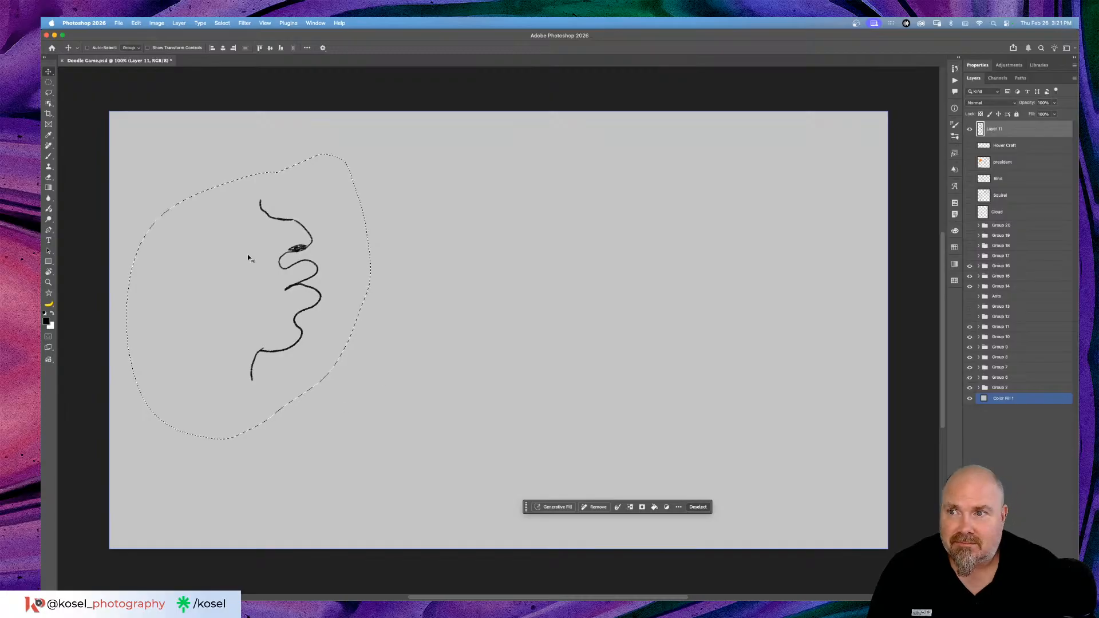
left_click_drag(312, 243, 461, 237)
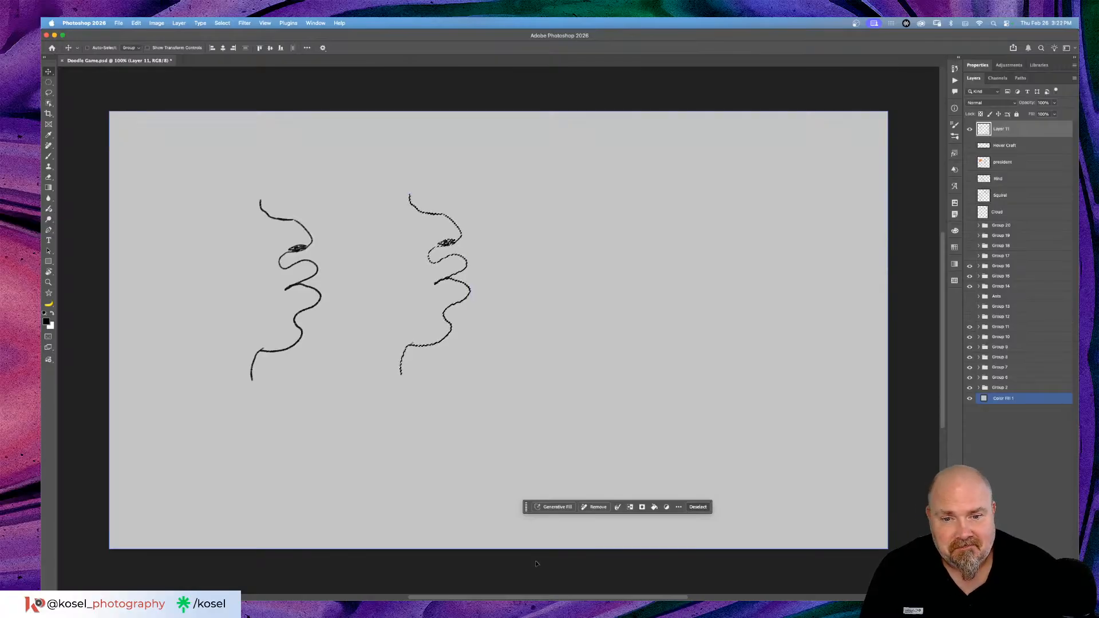
left_click(629, 507)
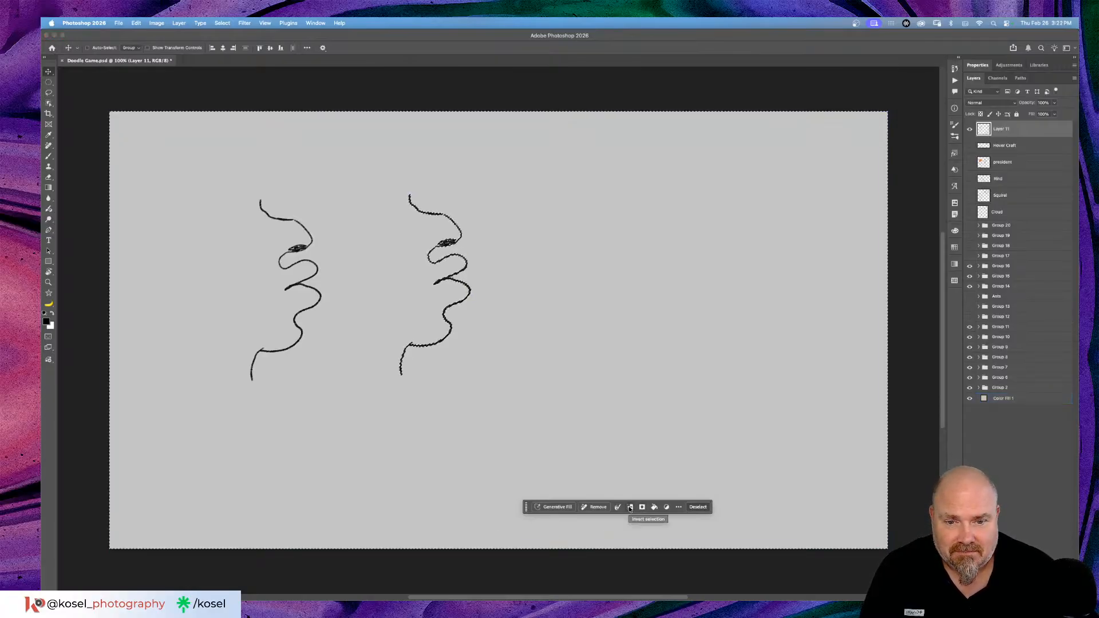
left_click(629, 507)
left_click(490, 238, "super")
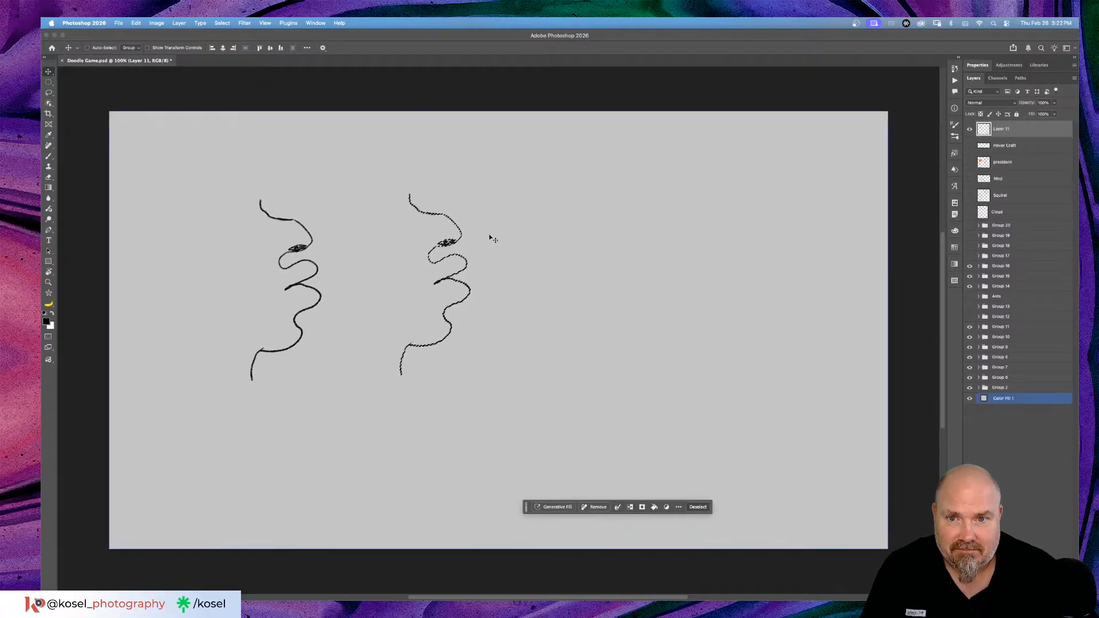
right_click(460, 235)
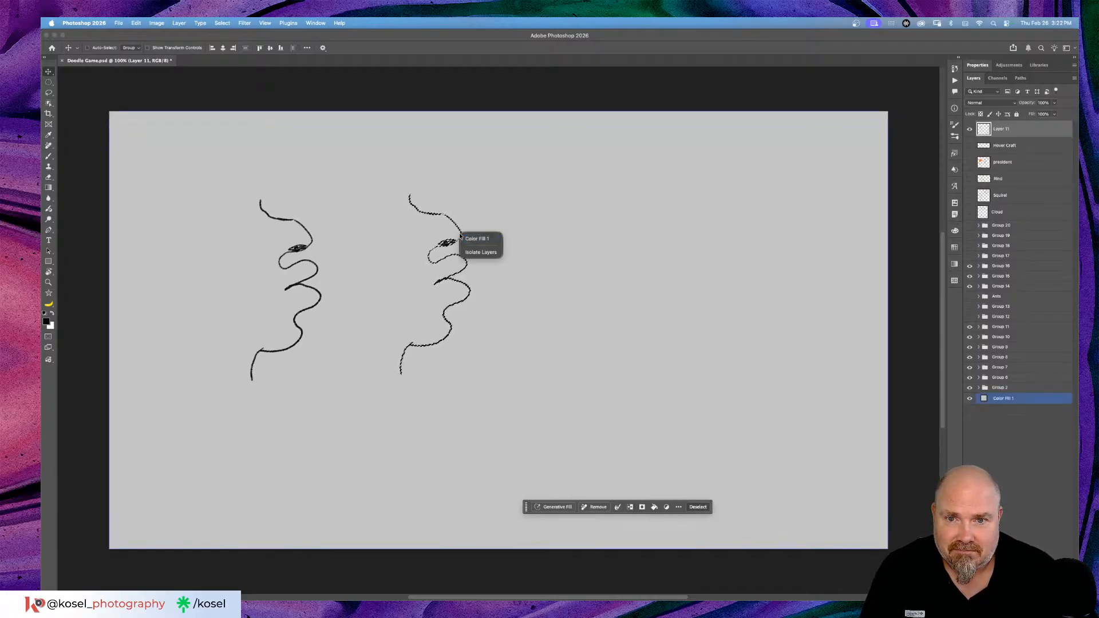
right_click(511, 212)
left_click(443, 153)
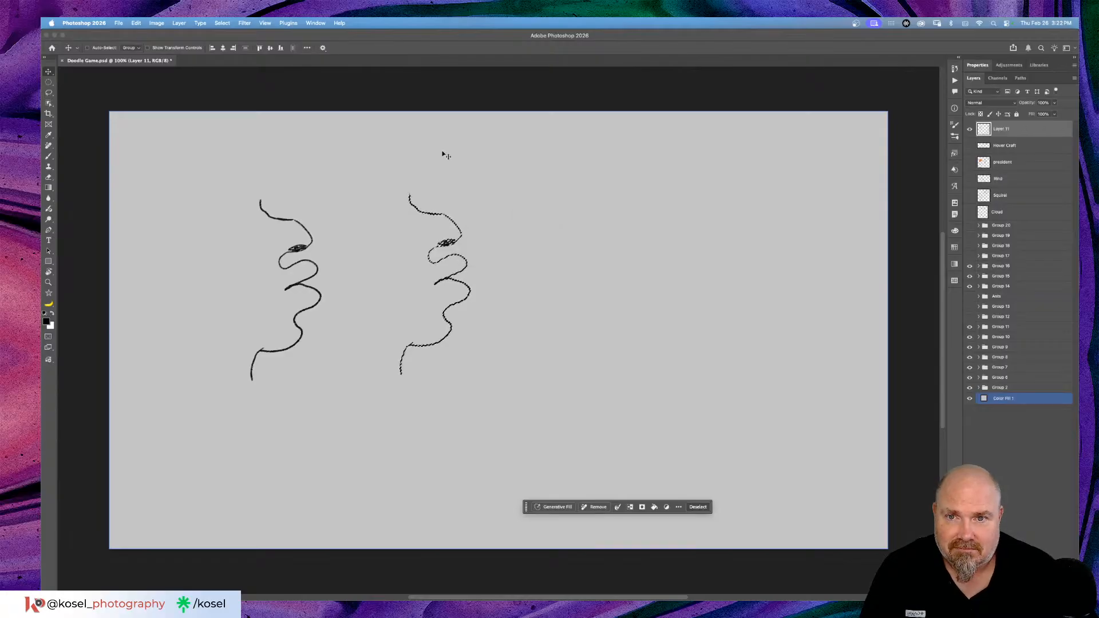
left_click(167, 108)
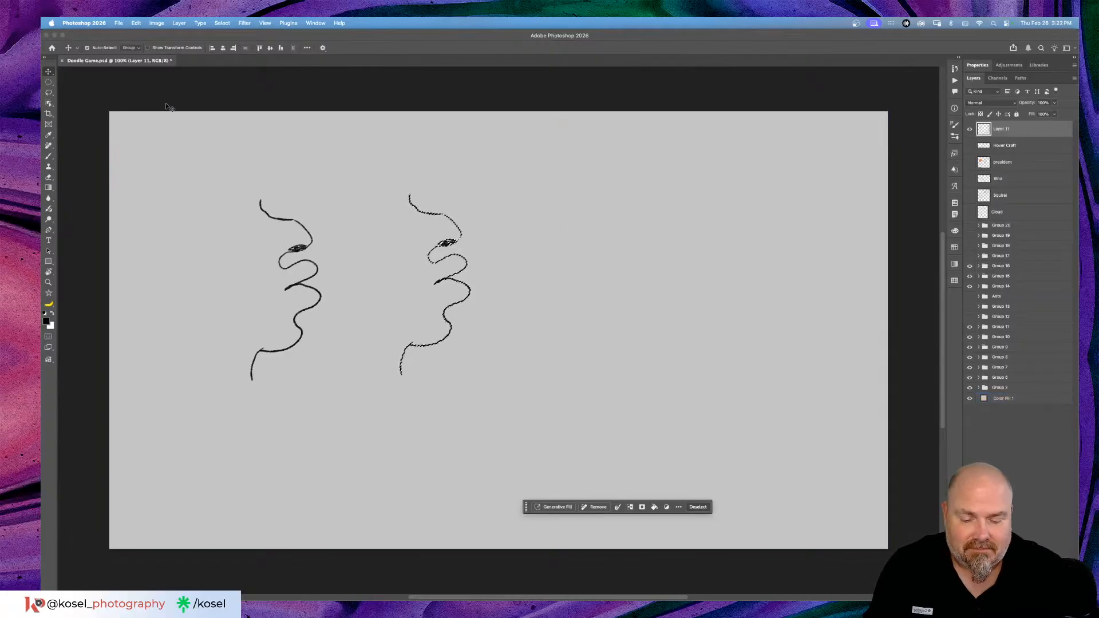
Step: Flip the duplicated profile horizontally, move and rotate it so its lips meet the original's, and clear the selection
key("super+t")
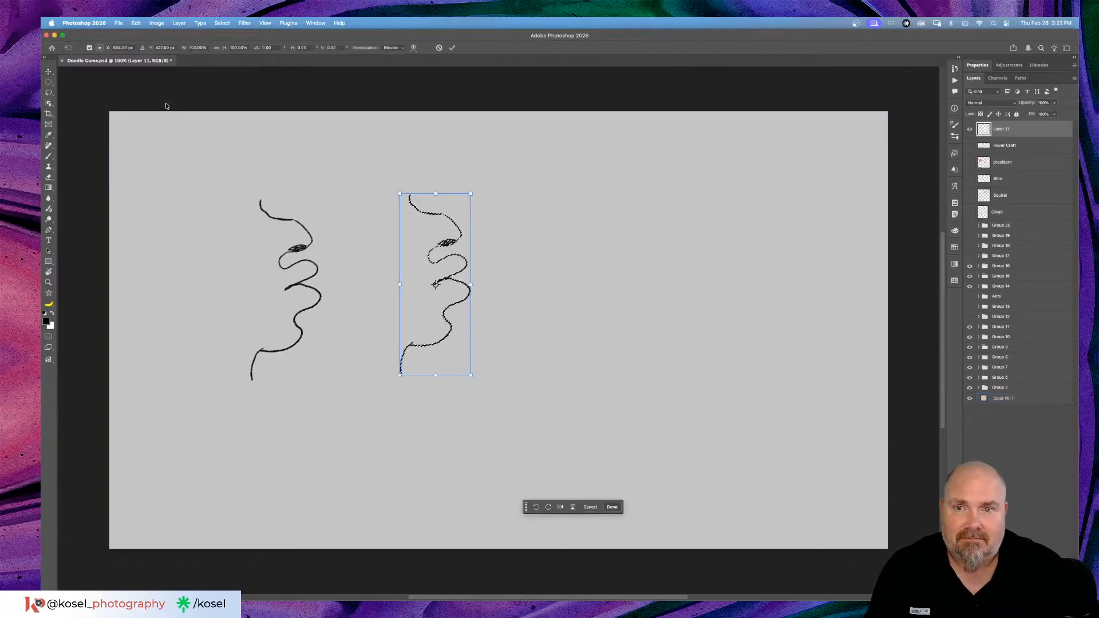
left_click(561, 507)
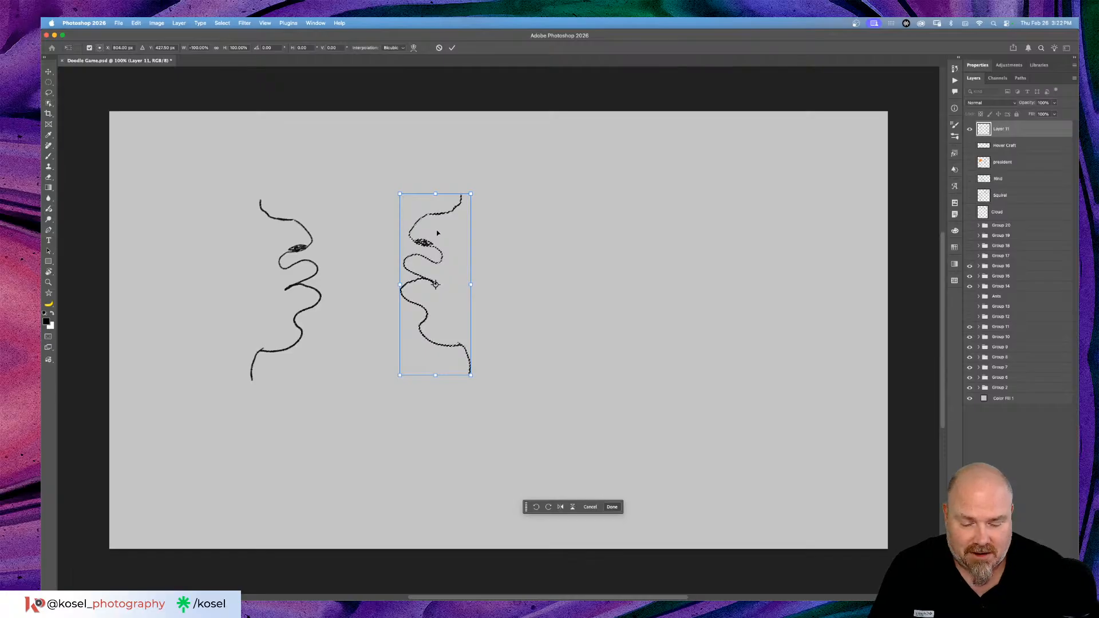
mouse_move(435, 250)
left_mouse_down()
mouse_move(339, 251)
mouse_move(350, 254)
mouse_move(348, 244)
mouse_move(350, 265)
left_mouse_up()
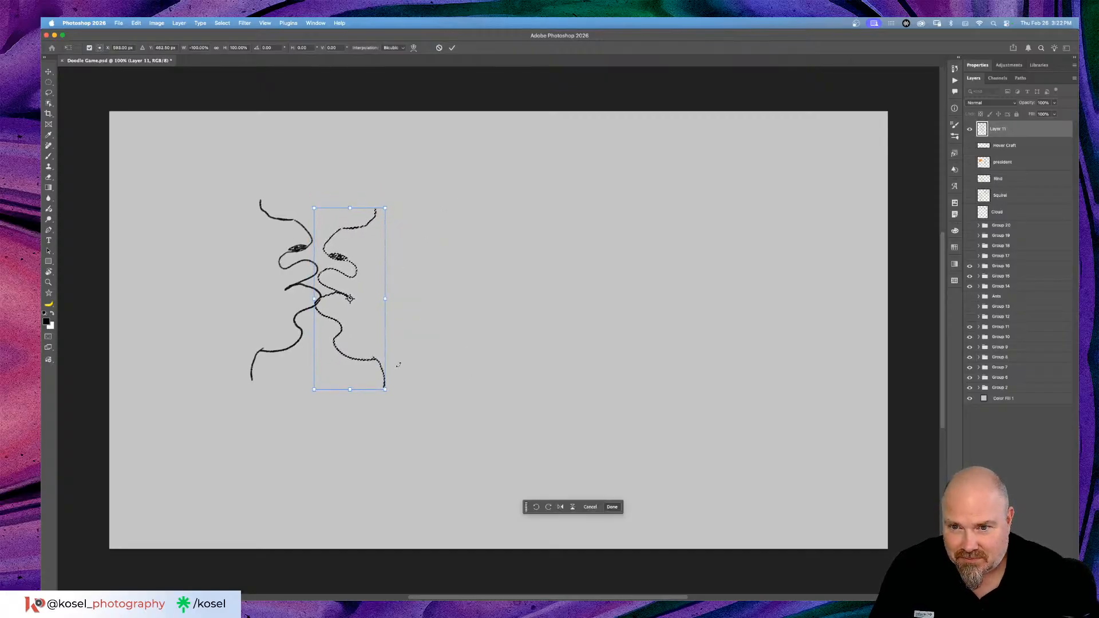
left_click_drag(400, 367, 420, 365)
left_click_drag(360, 286, 366, 277)
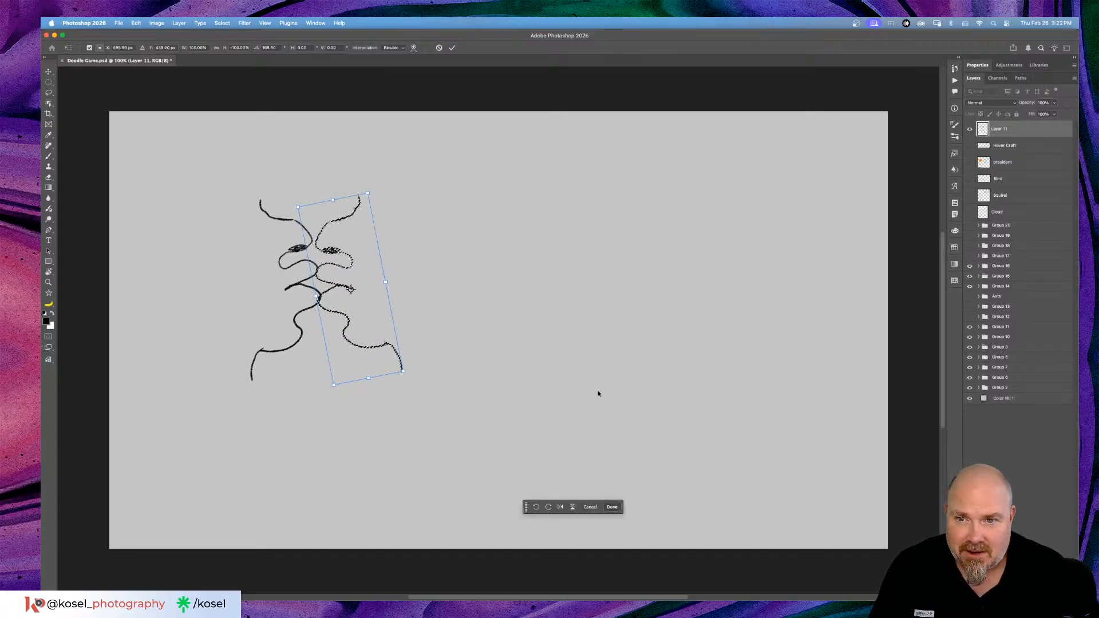
left_click(612, 507)
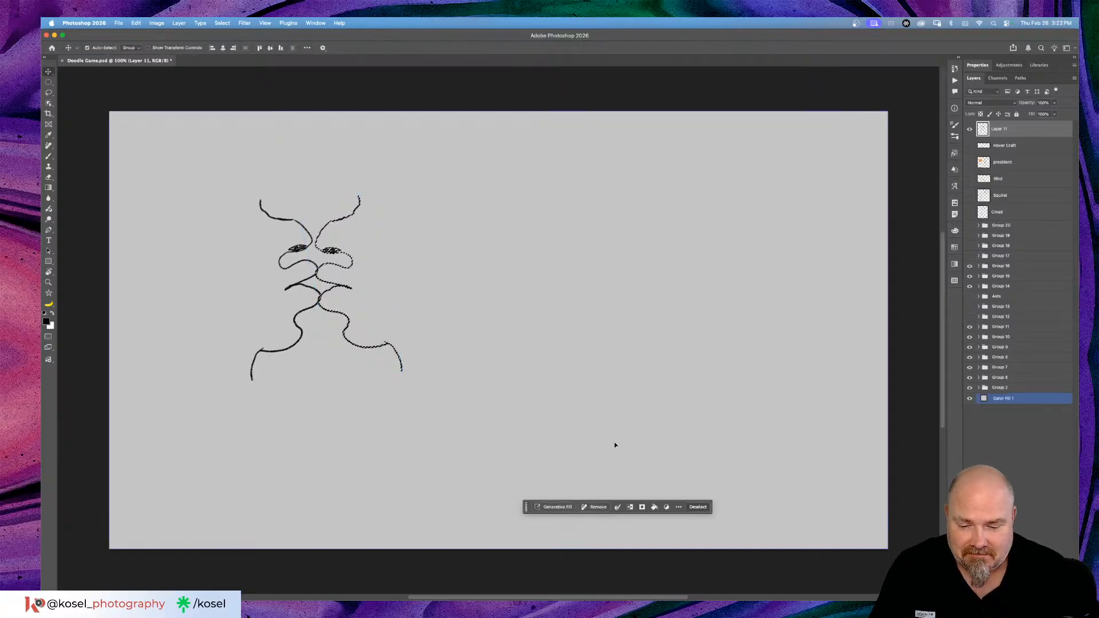
key("super+d")
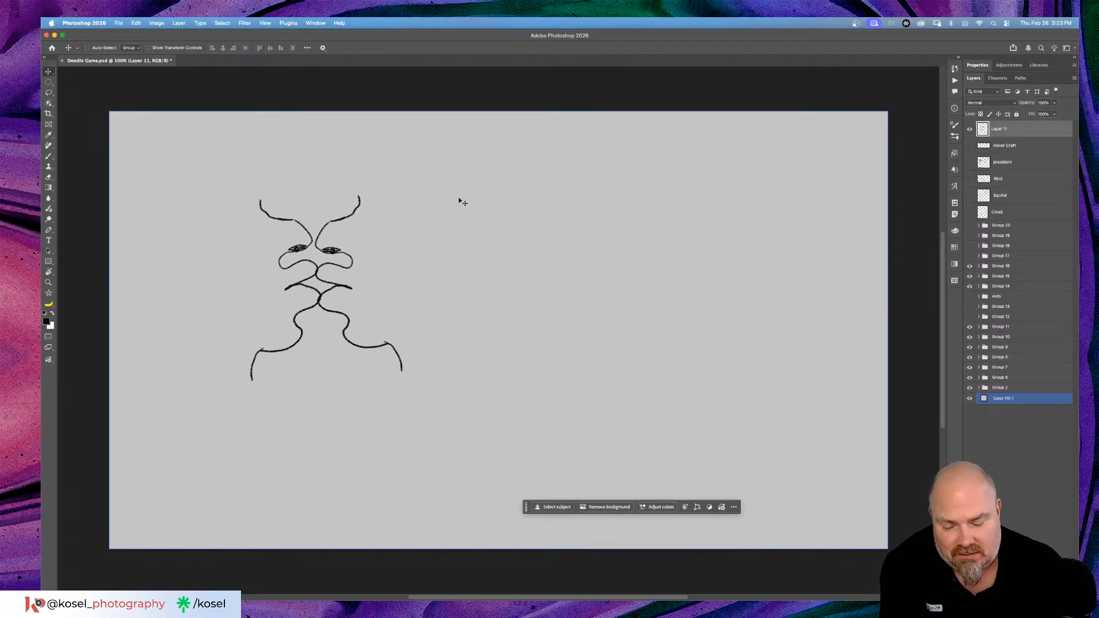
Step: Brush a large letter S crossed out with two diagonal lines right of the faces, and a plus sign between them
key("b")
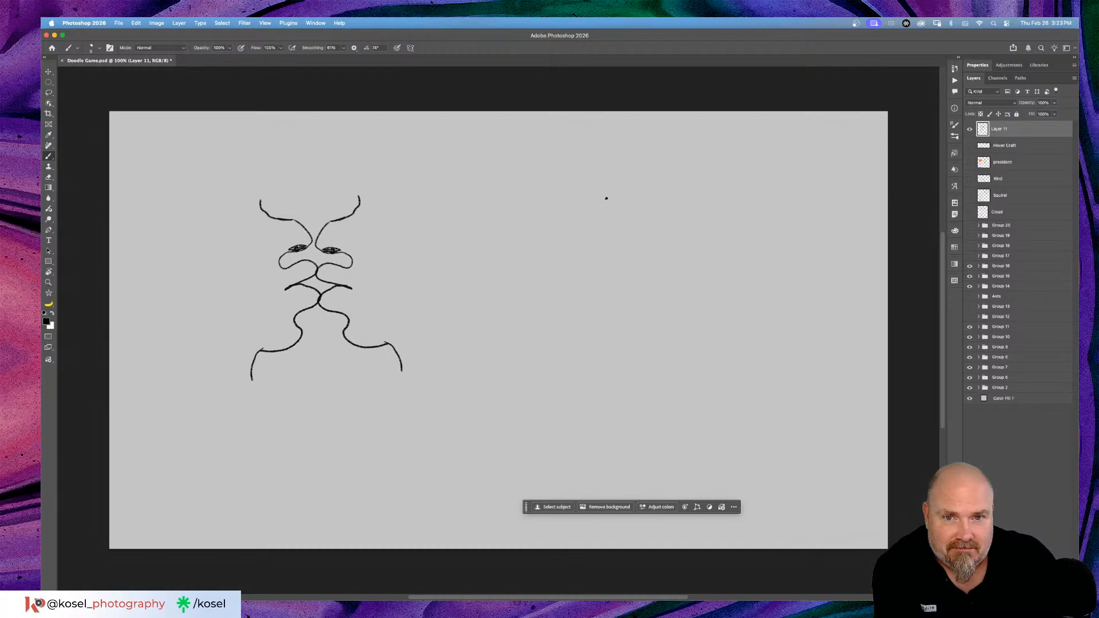
mouse_move(603, 197)
left_mouse_down()
mouse_move(588, 184)
mouse_move(551, 194)
mouse_move(564, 215)
mouse_move(608, 226)
mouse_move(615, 241)
mouse_move(592, 267)
mouse_move(544, 248)
left_mouse_up()
left_click_drag(630, 161, 530, 313)
left_click_drag(525, 154, 666, 290)
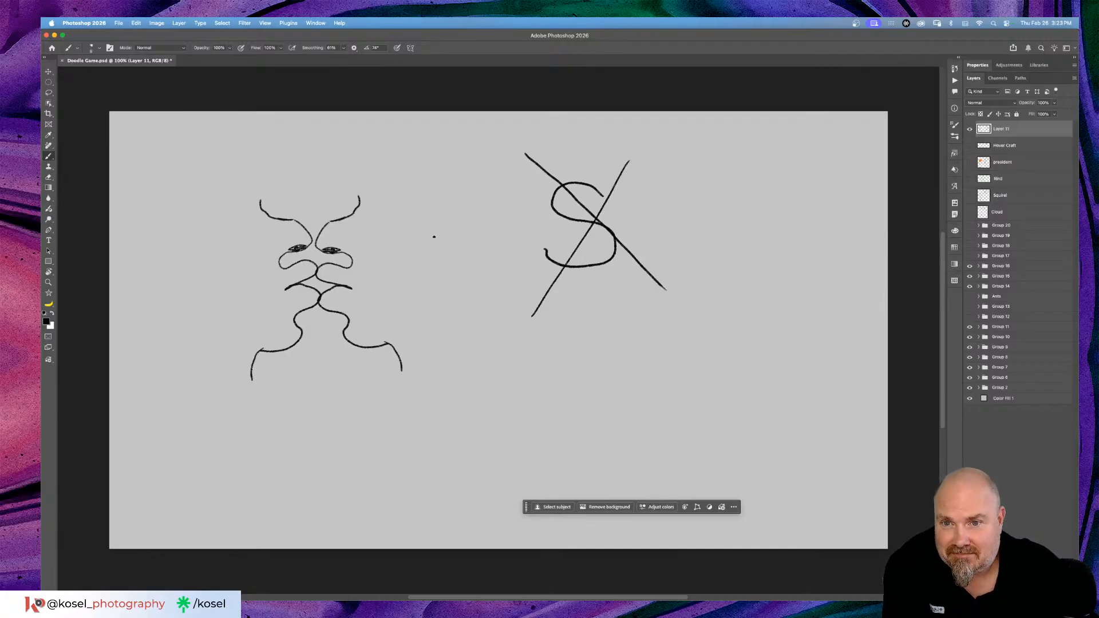
mouse_move(436, 239)
left_mouse_down()
mouse_move(493, 238)
mouse_move(456, 249)
left_mouse_up()
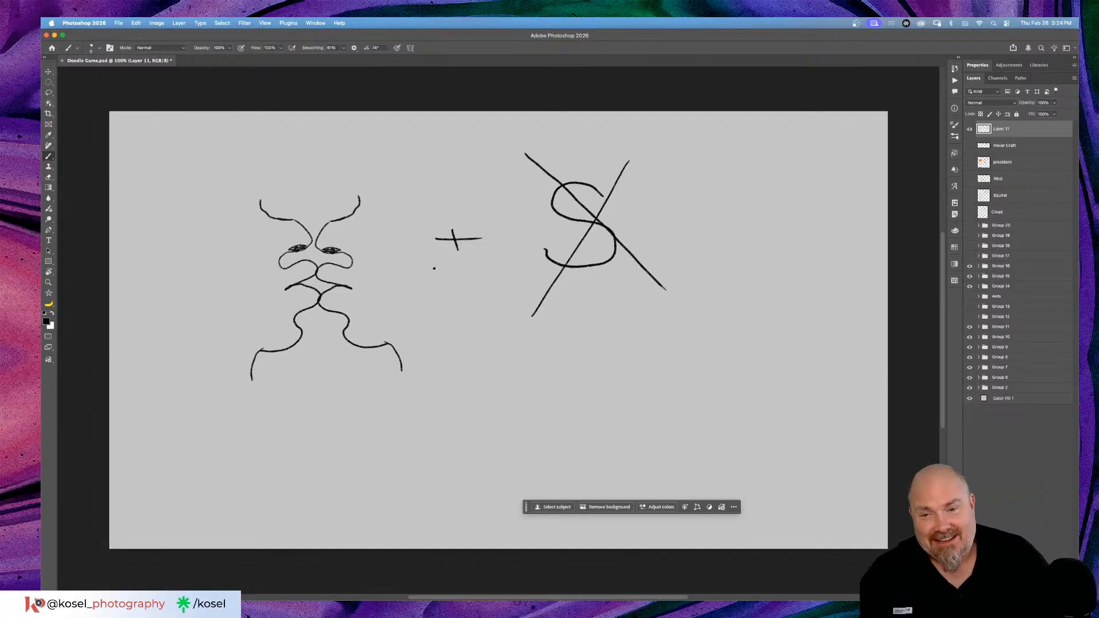
Step: Handwrite the guesser's name in black below the crossed-out S
left_click_drag(535, 368, 529, 412)
mouse_move(533, 365)
left_mouse_down()
mouse_move(522, 408)
mouse_move(577, 385)
mouse_move(577, 413)
mouse_move(606, 414)
mouse_move(632, 370)
left_mouse_up()
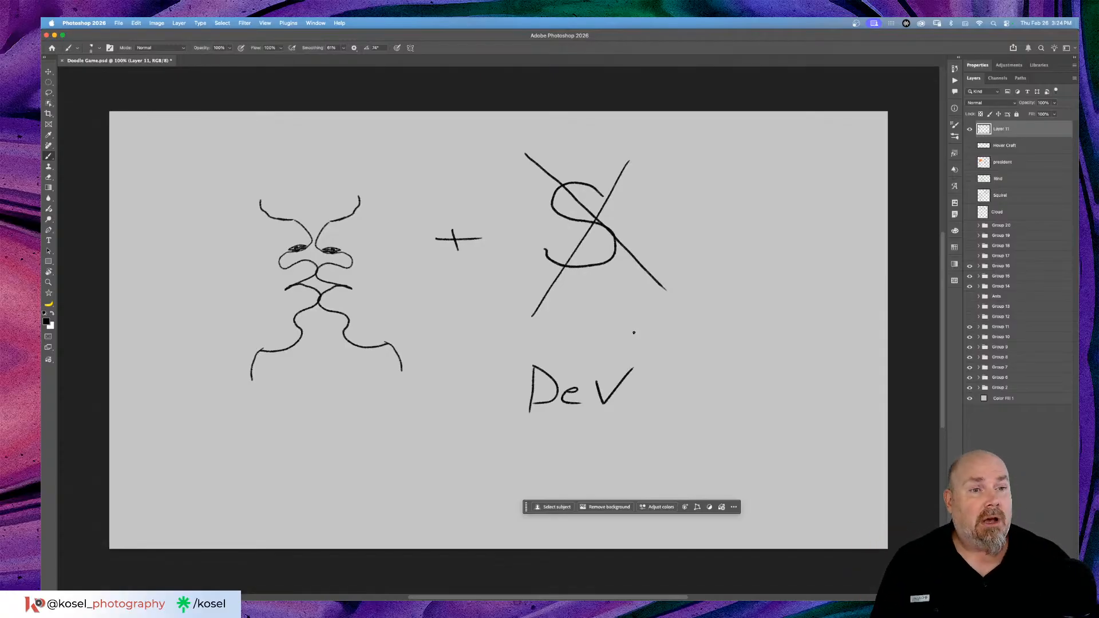
Step: Rename the kissing faces doodle's layer as Mooch and hide it
double_click(1009, 129)
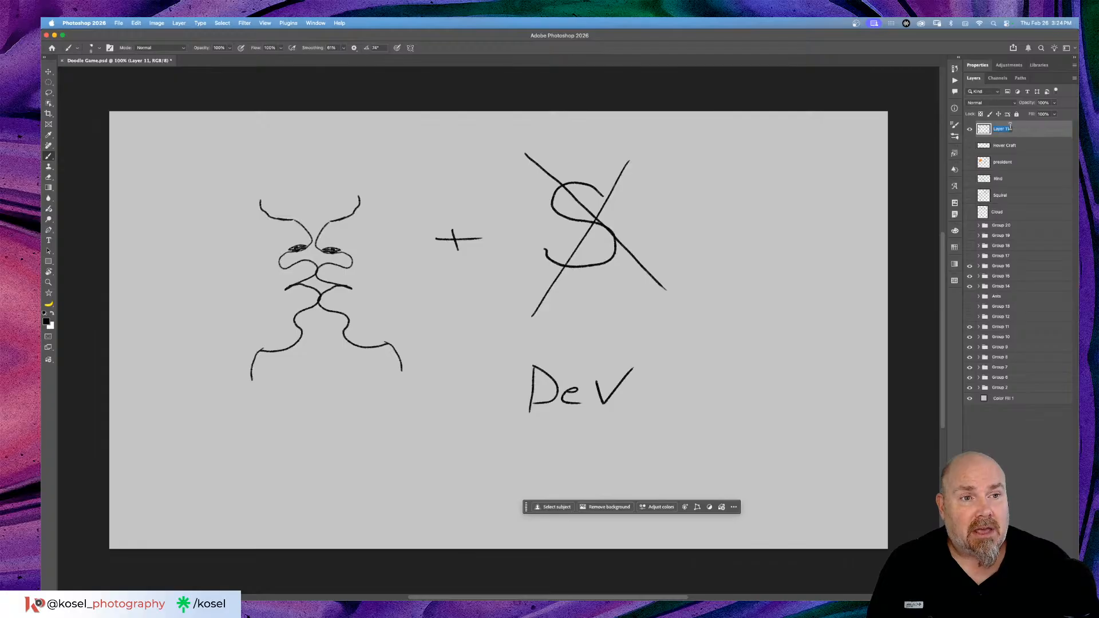
type("Mooc")
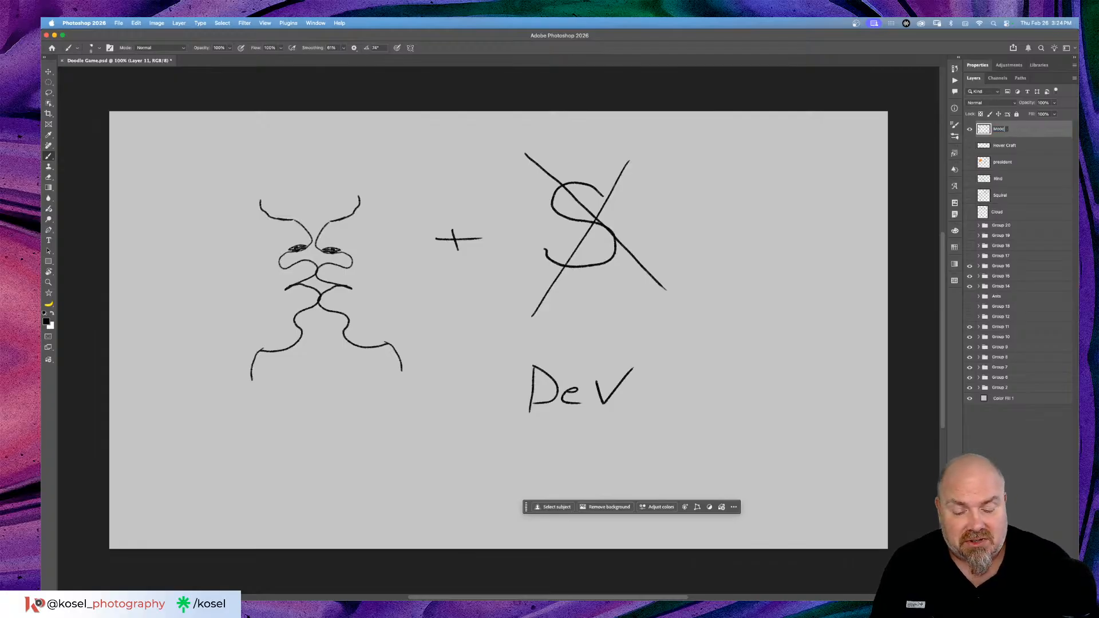
type("h")
key("Return")
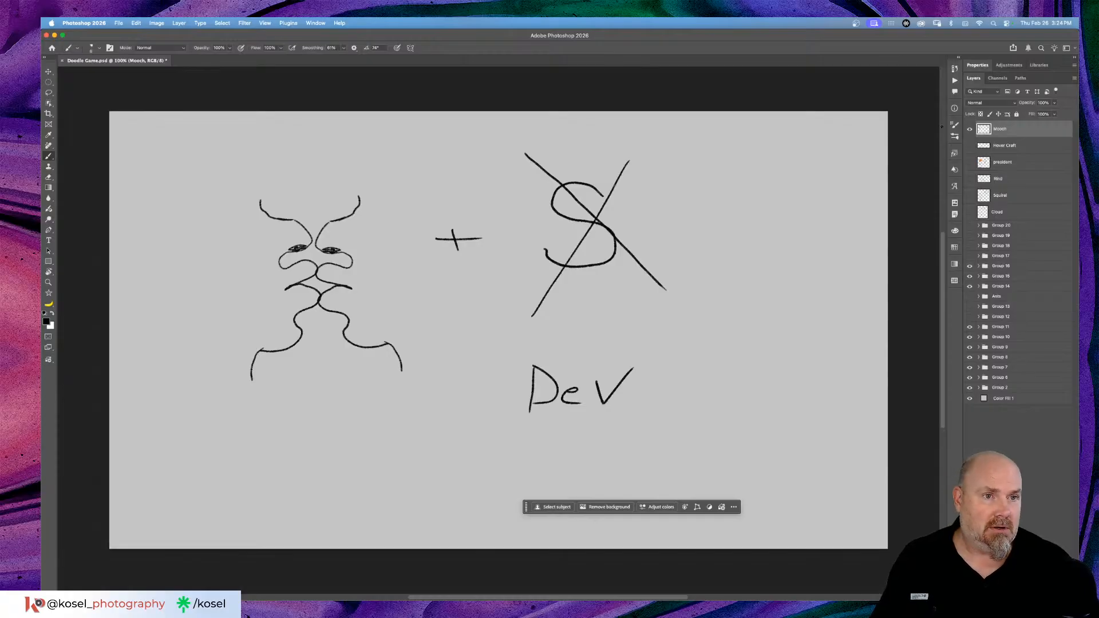
left_click(970, 129)
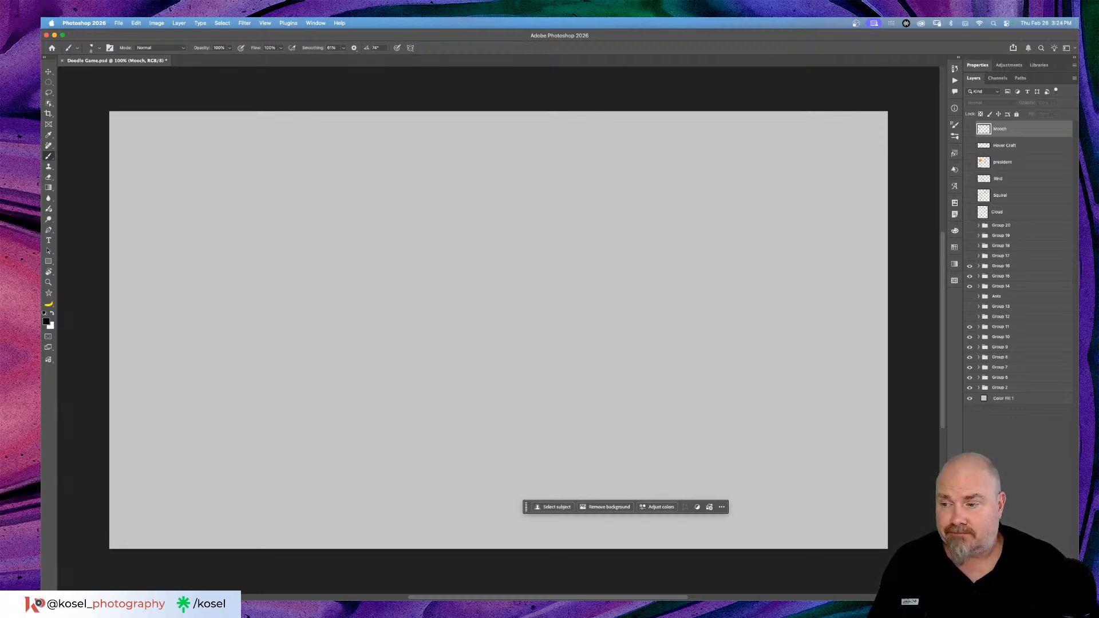
Step: On a new layer, brush the black outline of a long-sleeved shirt with a column of buttons down its front
key("alt+shift+super+n")
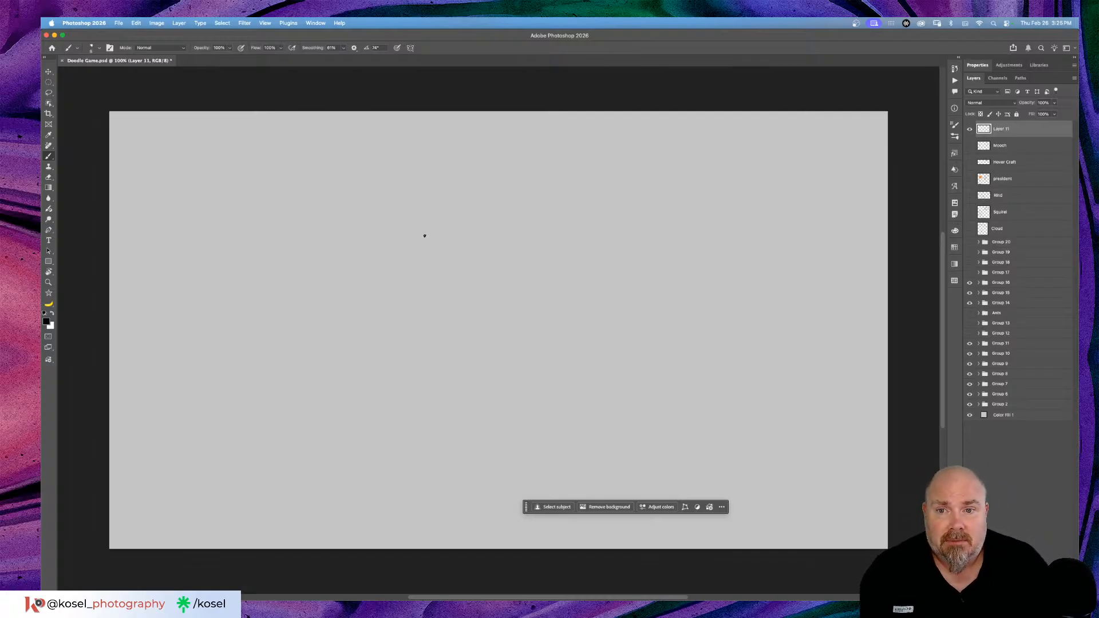
mouse_move(389, 241)
left_mouse_down()
mouse_move(313, 330)
mouse_move(336, 345)
mouse_move(396, 282)
mouse_move(379, 380)
mouse_move(406, 383)
left_mouse_up()
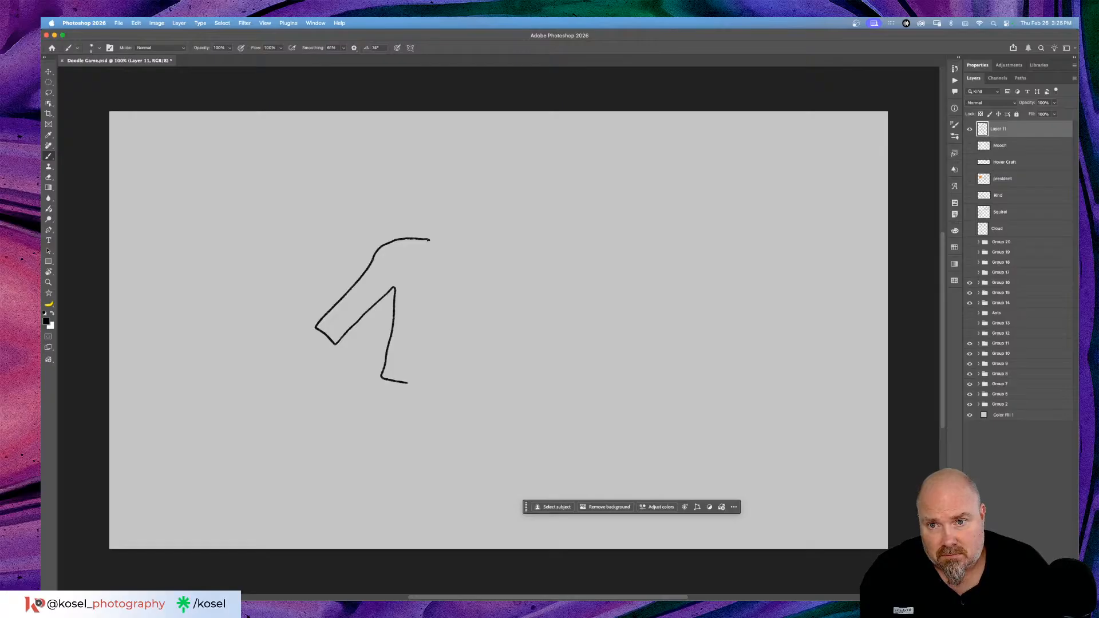
left_click(423, 250)
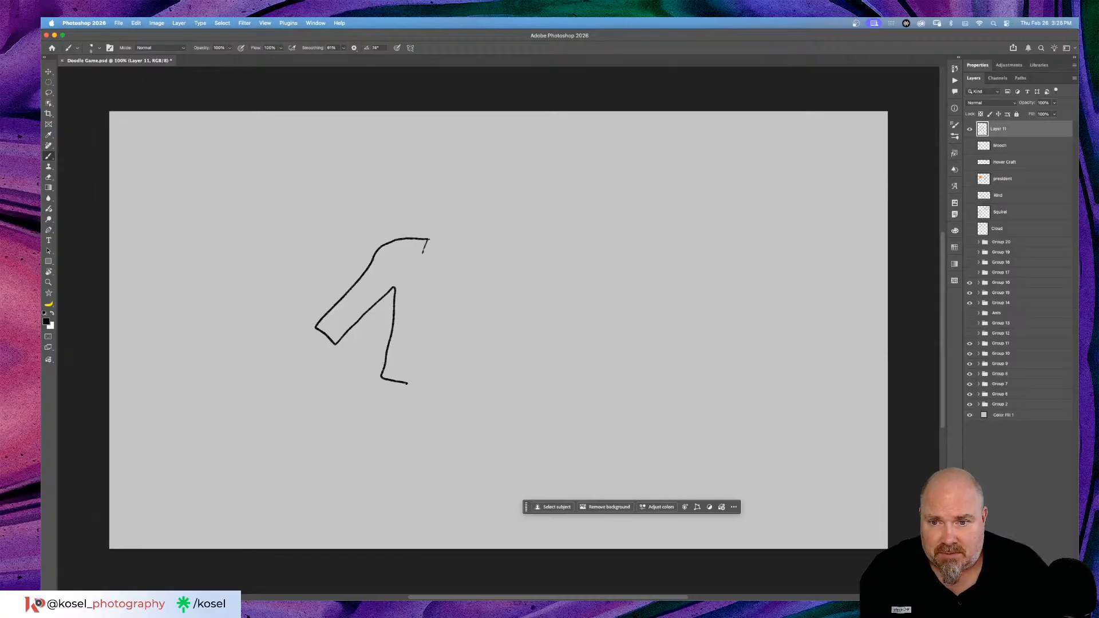
mouse_move(409, 383)
left_mouse_down()
mouse_move(492, 378)
mouse_move(474, 291)
mouse_move(498, 301)
mouse_move(515, 335)
mouse_move(537, 328)
mouse_move(495, 254)
mouse_move(437, 241)
left_mouse_up()
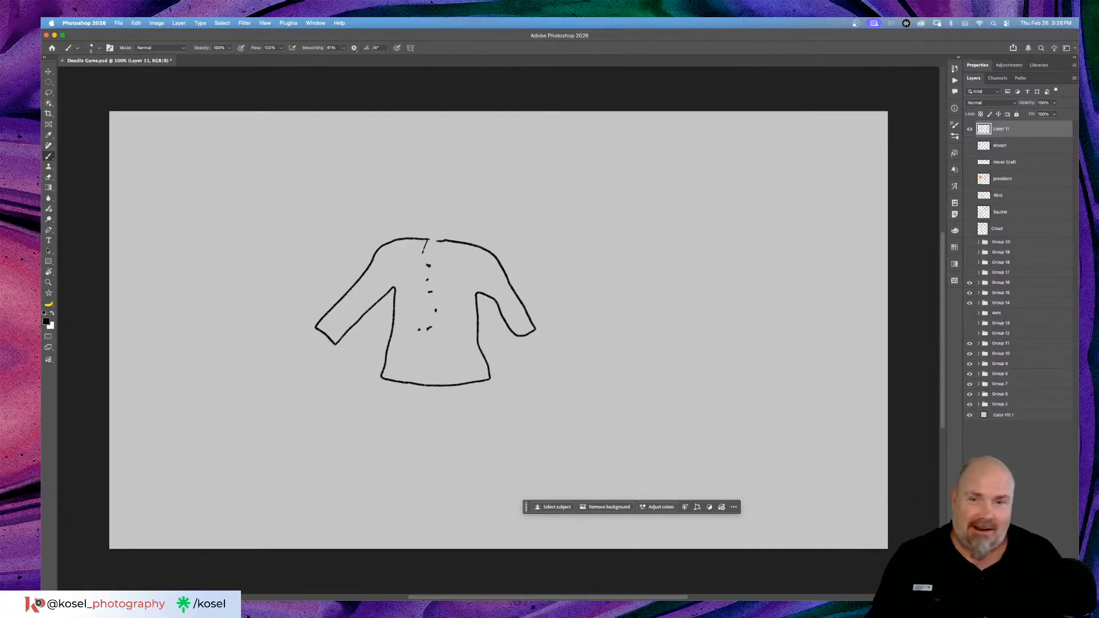
Step: Handwrite the guesser's name in black to the upper right of the shirt and underline it with a slanted stroke
left_click_drag(608, 217, 595, 241)
mouse_move(586, 199)
left_mouse_down()
mouse_move(636, 227)
mouse_move(664, 207)
mouse_move(653, 228)
left_mouse_up()
left_click_drag(689, 192, 702, 213)
left_click(706, 216)
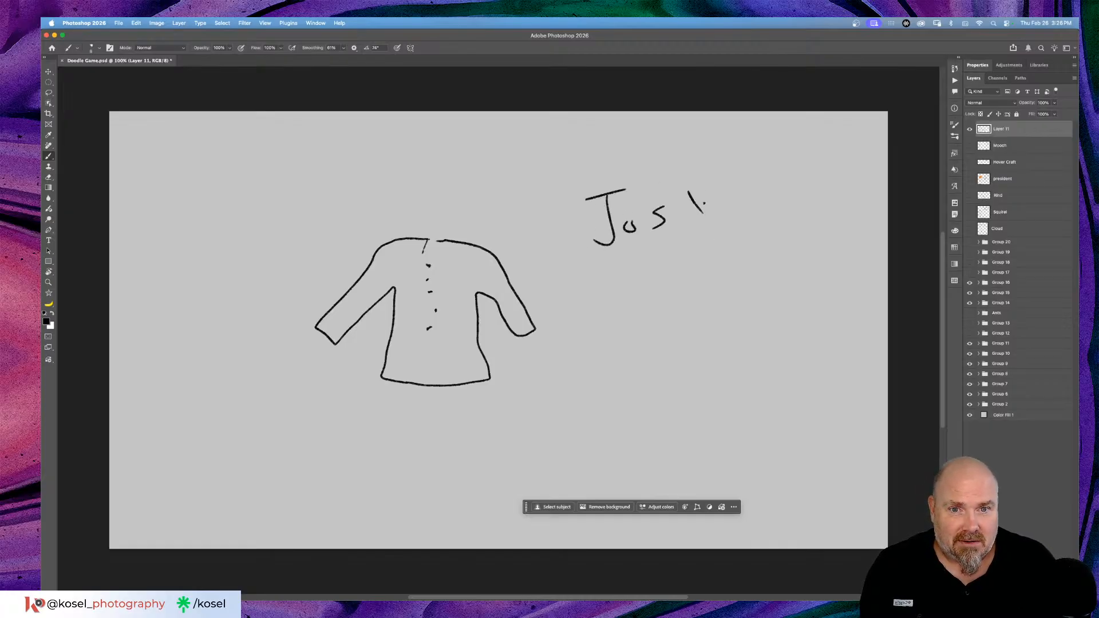
mouse_move(709, 175)
left_mouse_down()
mouse_move(724, 195)
mouse_move(710, 190)
left_mouse_up()
left_click_drag(590, 295, 728, 237)
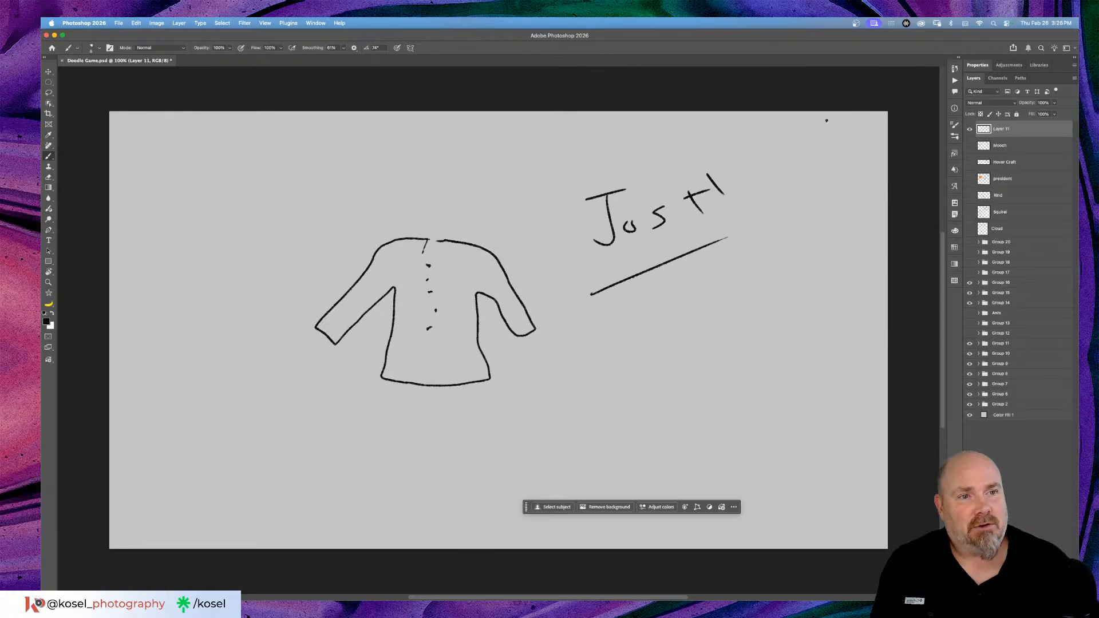
Step: Rename the shirt doodle's layer as Dress Shirt and hide it
double_click(1002, 130)
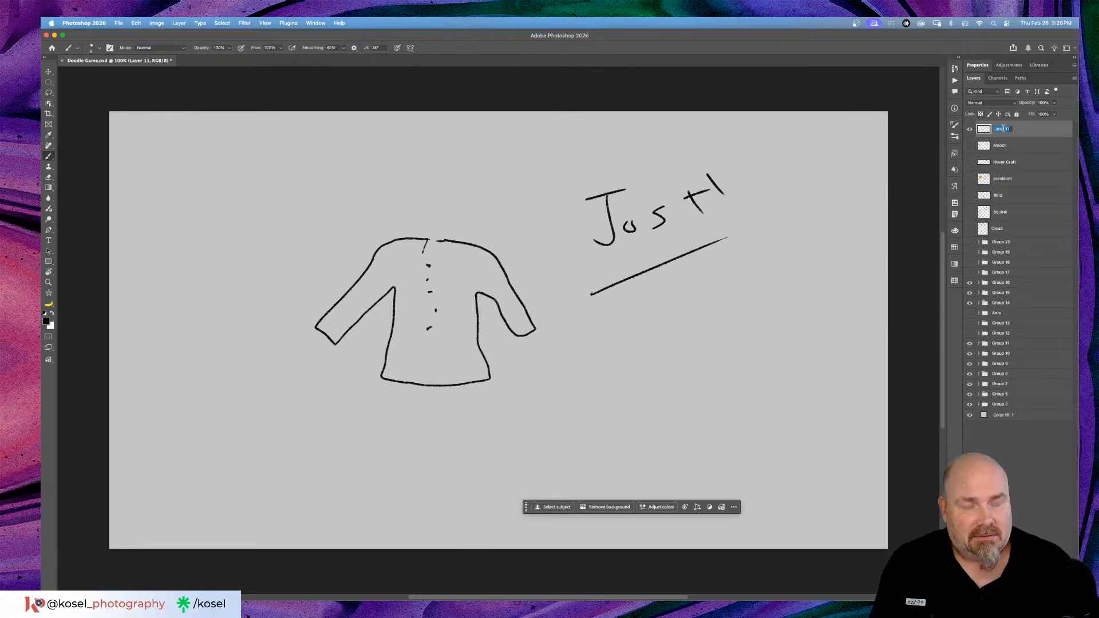
type("Sh")
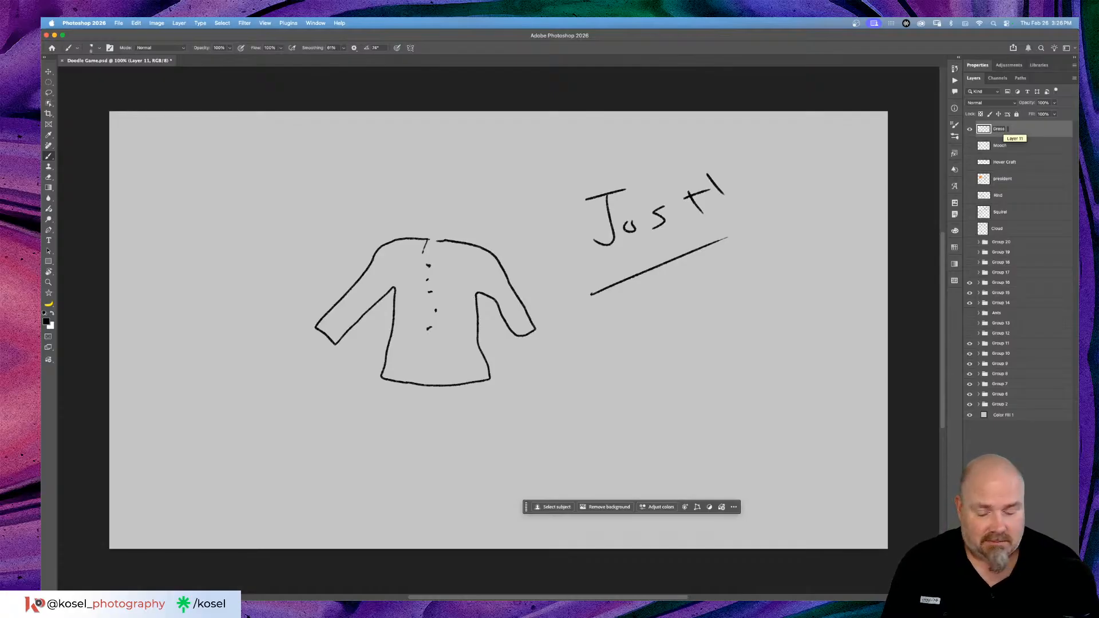
key("Return")
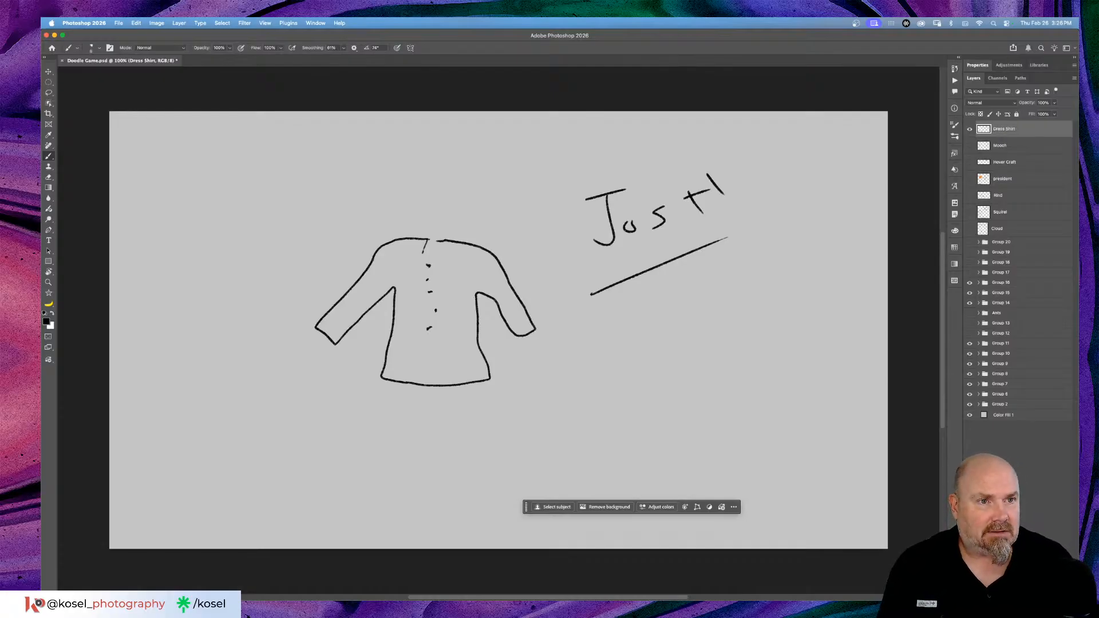
left_click(969, 130)
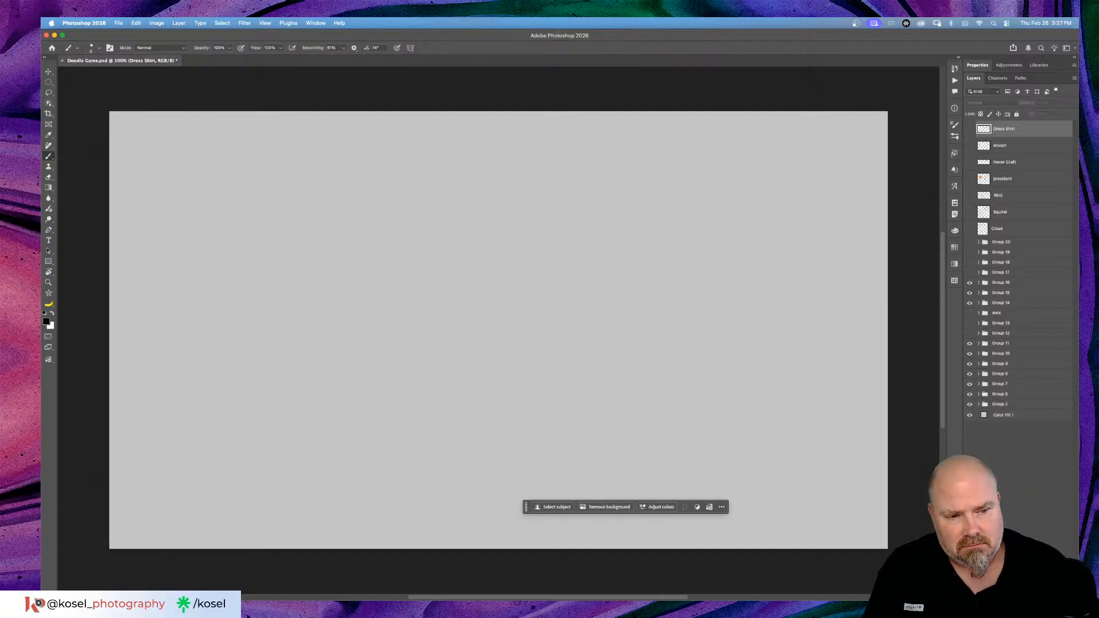
Step: Add a new empty layer above the Dress Shirt layer
key("super+shift+alt+n")
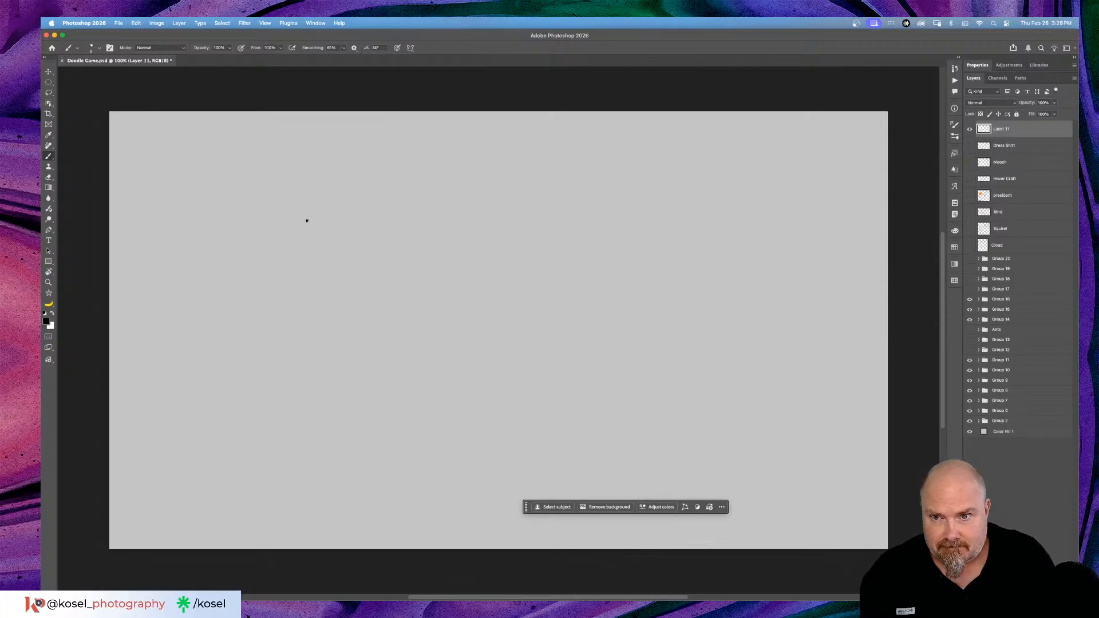
left_click_drag(312, 235, 298, 304)
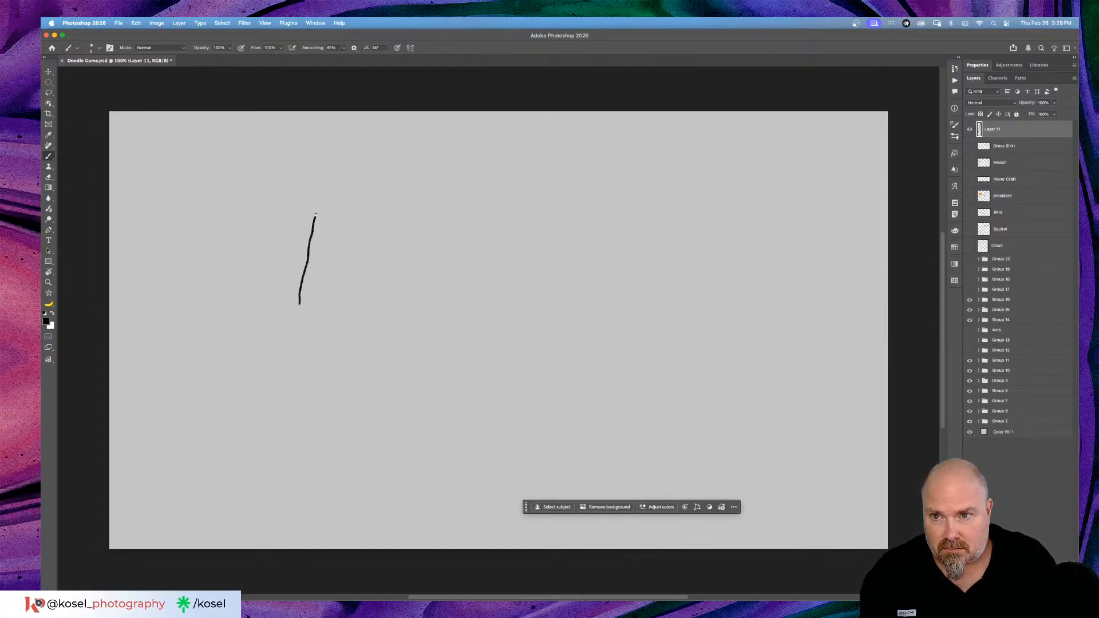
mouse_move(307, 218)
left_mouse_down()
mouse_move(283, 236)
mouse_move(265, 312)
mouse_move(303, 314)
mouse_move(306, 298)
left_mouse_up()
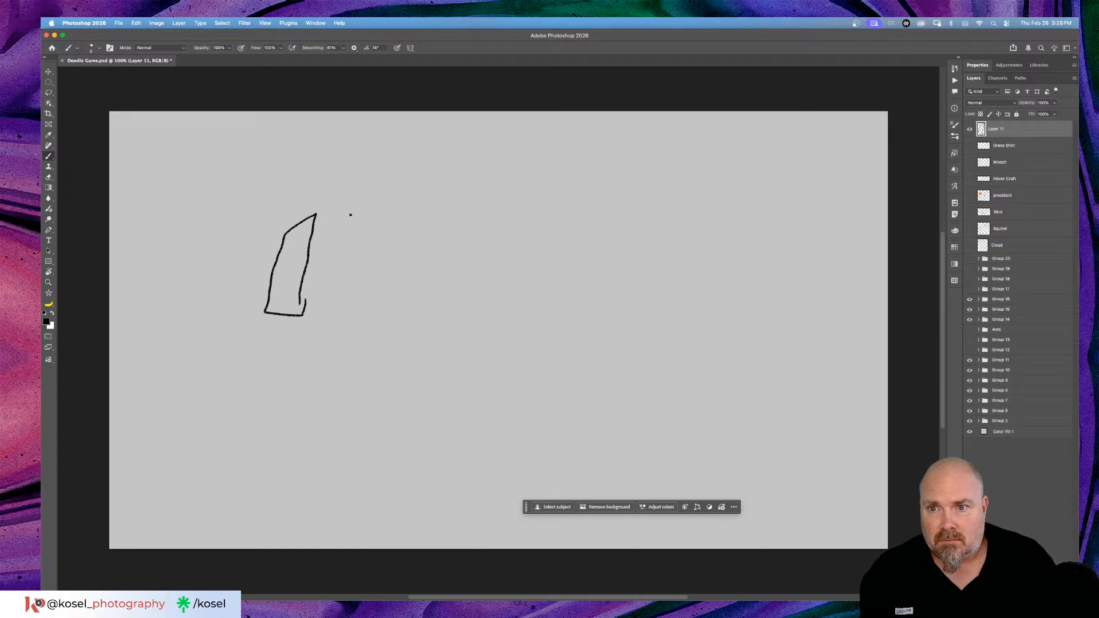
left_click_drag(349, 219, 330, 308)
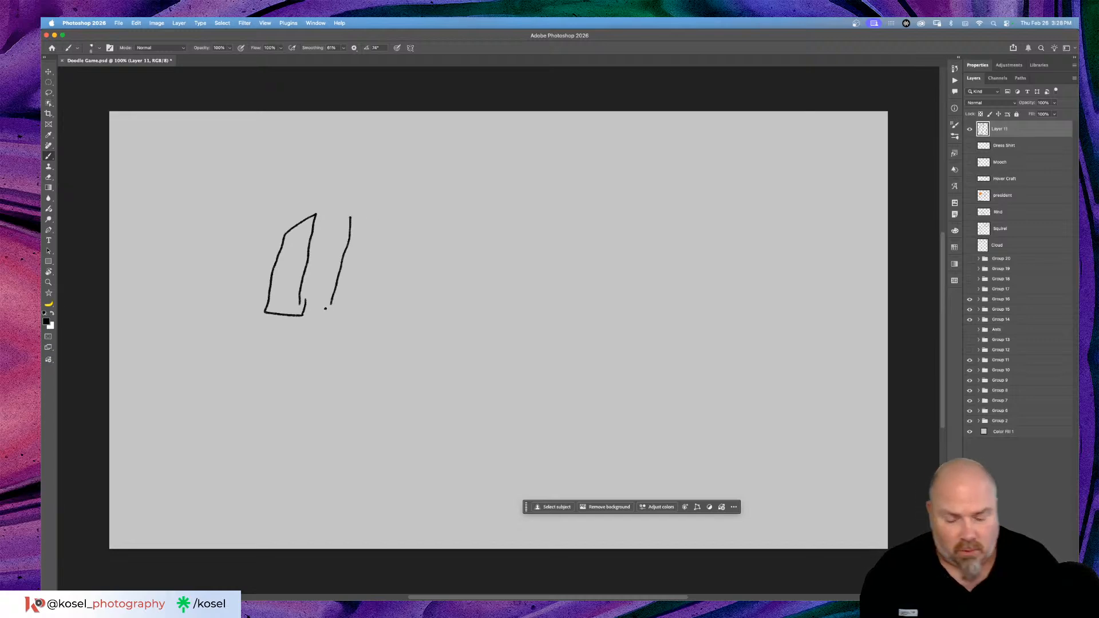
key("super+z")
key("super+z")
key("super+z")
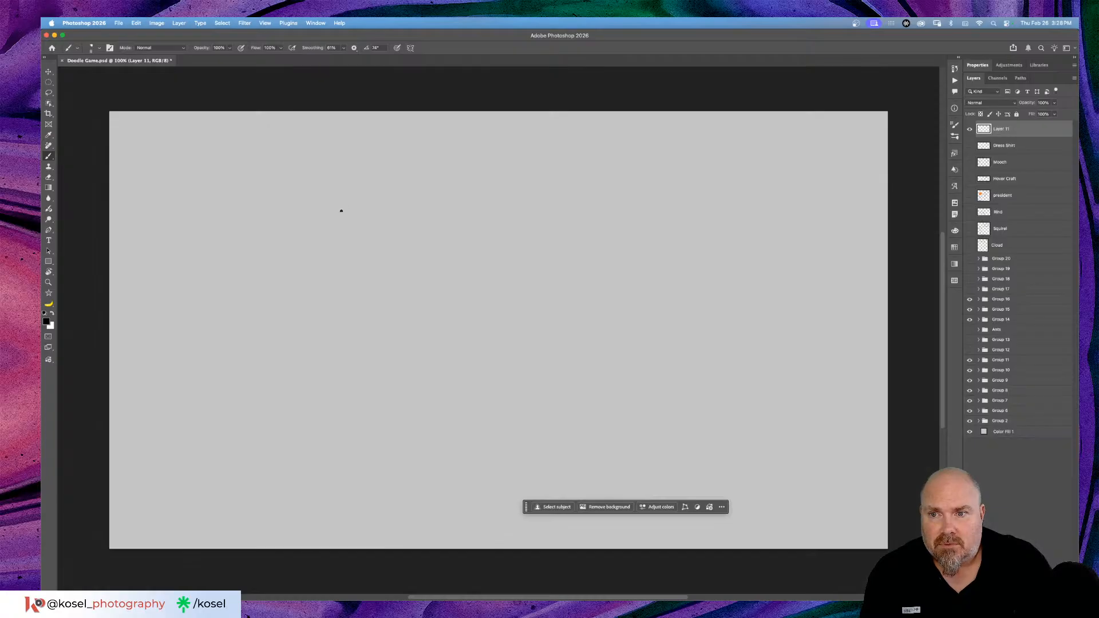
Step: Brush two tall upright fence pickets with slanted tops side by side in the upper-left part of the canvas
left_click_drag(329, 187, 326, 279)
mouse_move(328, 188)
left_mouse_down()
mouse_move(297, 220)
mouse_move(299, 303)
mouse_move(328, 279)
left_mouse_up()
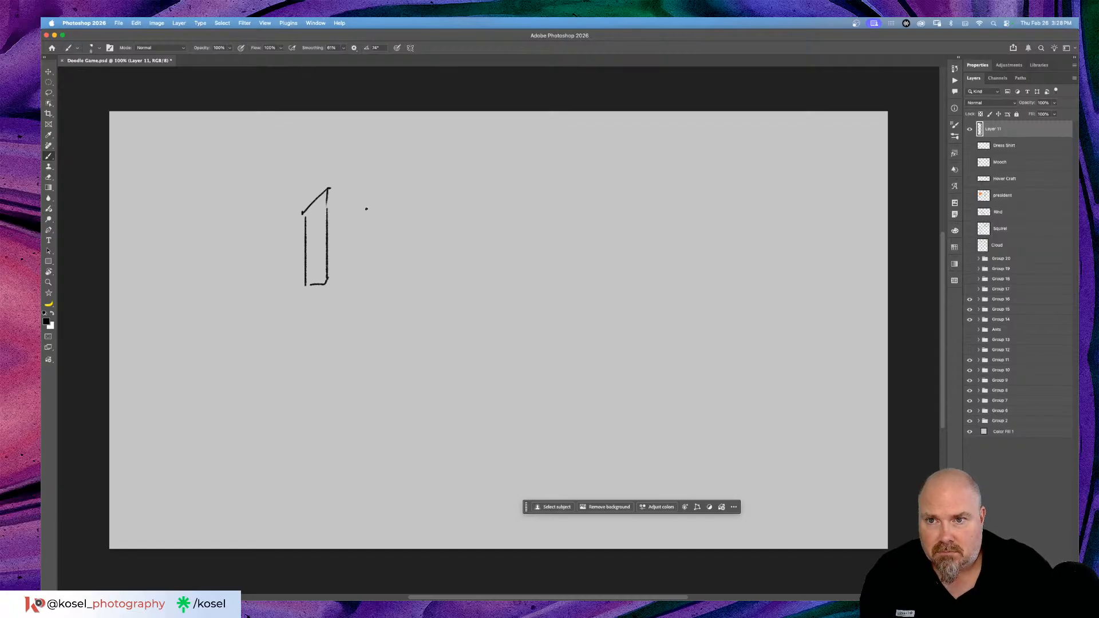
mouse_move(350, 192)
left_mouse_down()
mouse_move(346, 289)
mouse_move(381, 284)
left_mouse_up()
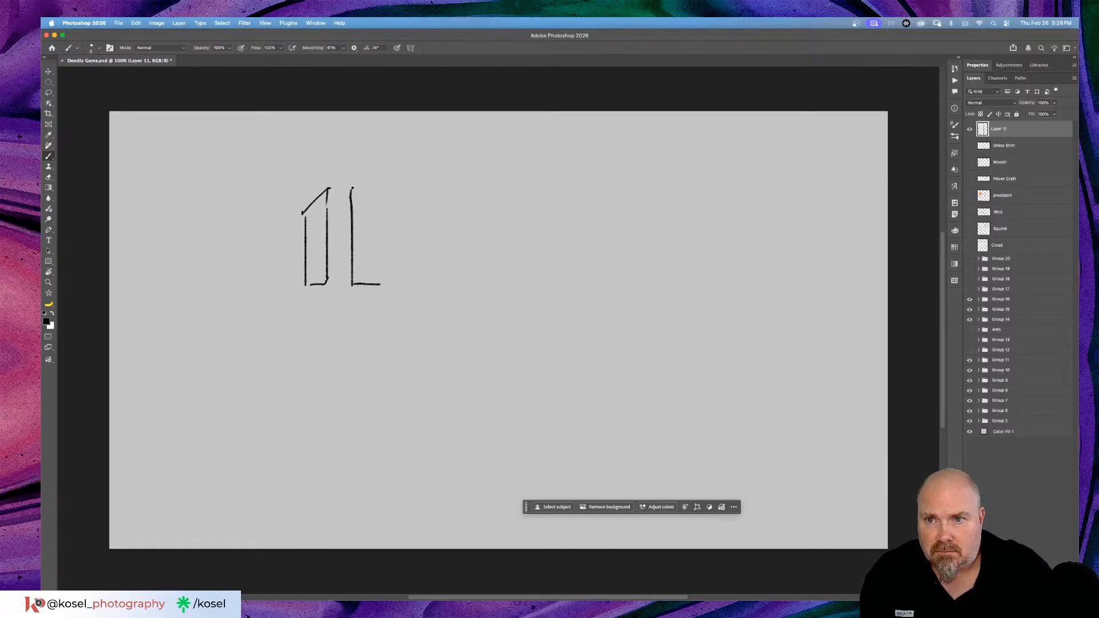
mouse_move(367, 202)
left_mouse_down()
mouse_move(357, 272)
mouse_move(377, 283)
left_mouse_up()
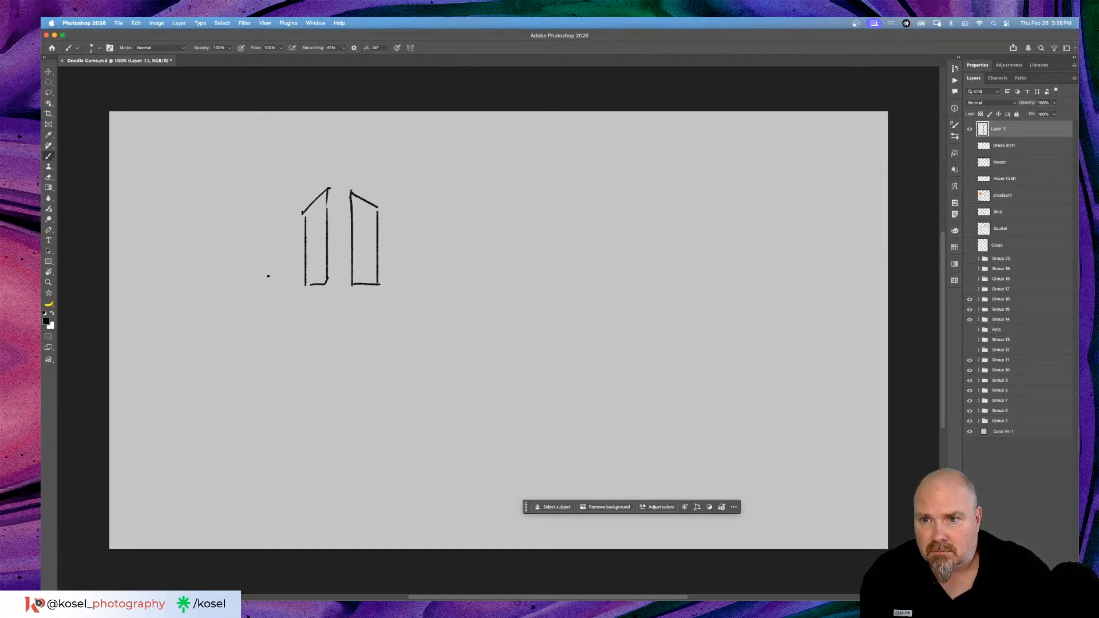
Step: Draw a horizontal rail behind the two pickets, close its right end and hatch it with short diagonal strokes
left_click_drag(285, 254, 416, 253)
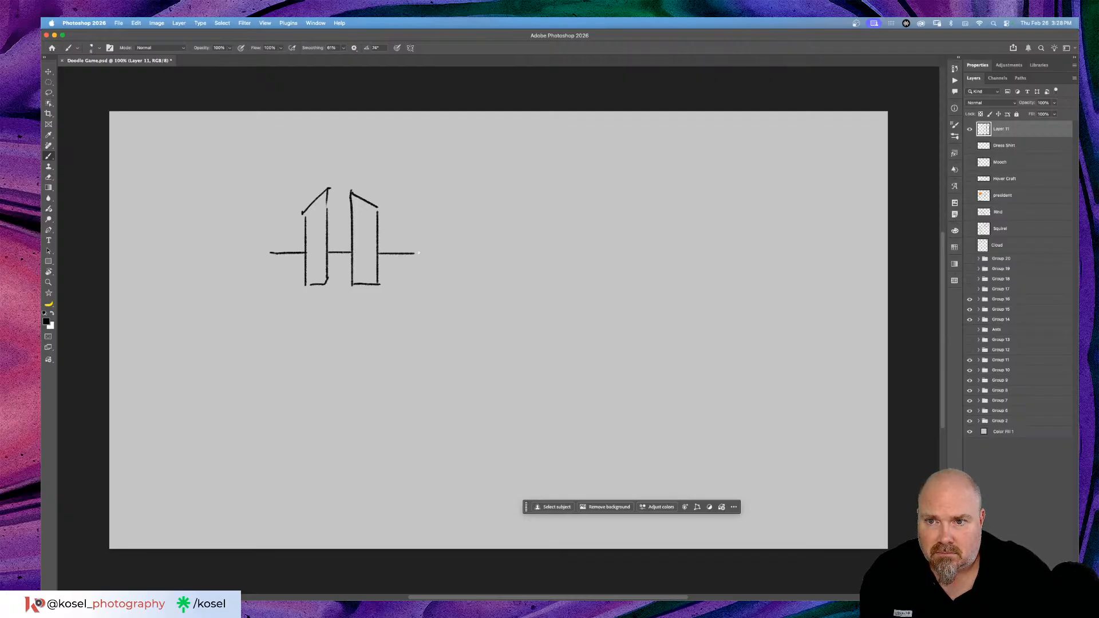
left_click_drag(278, 263, 301, 264)
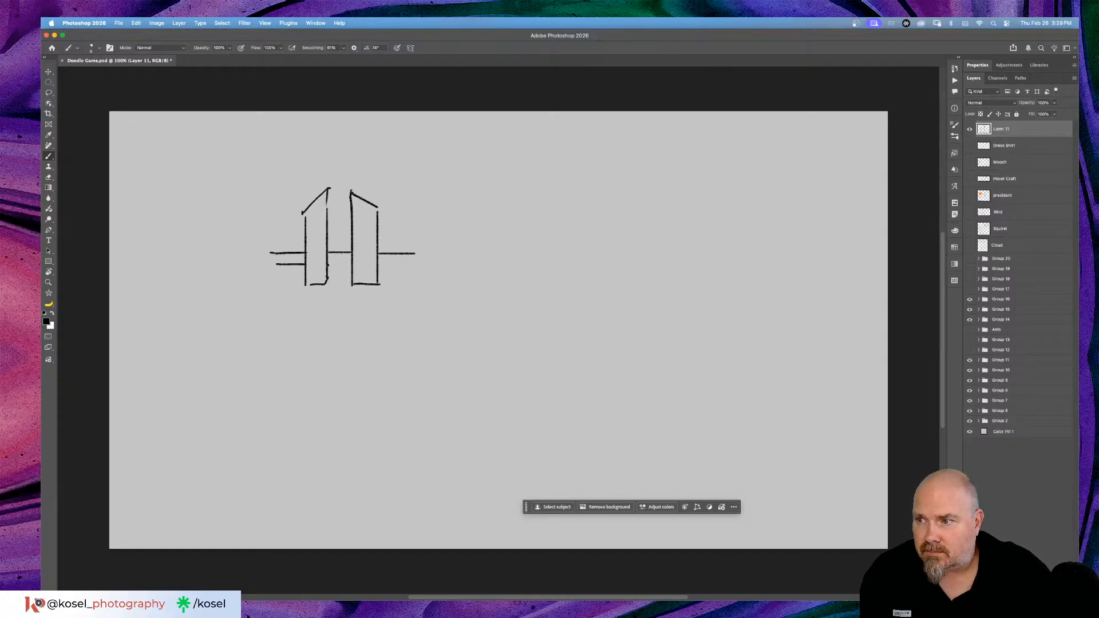
left_click_drag(327, 263, 407, 267)
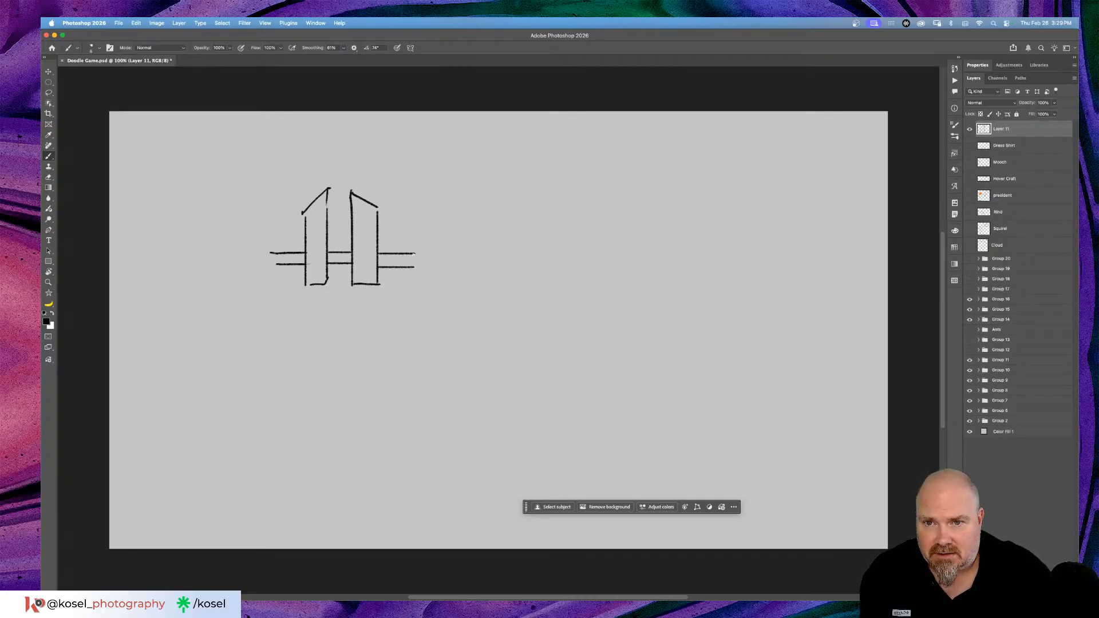
left_click_drag(417, 257, 413, 267)
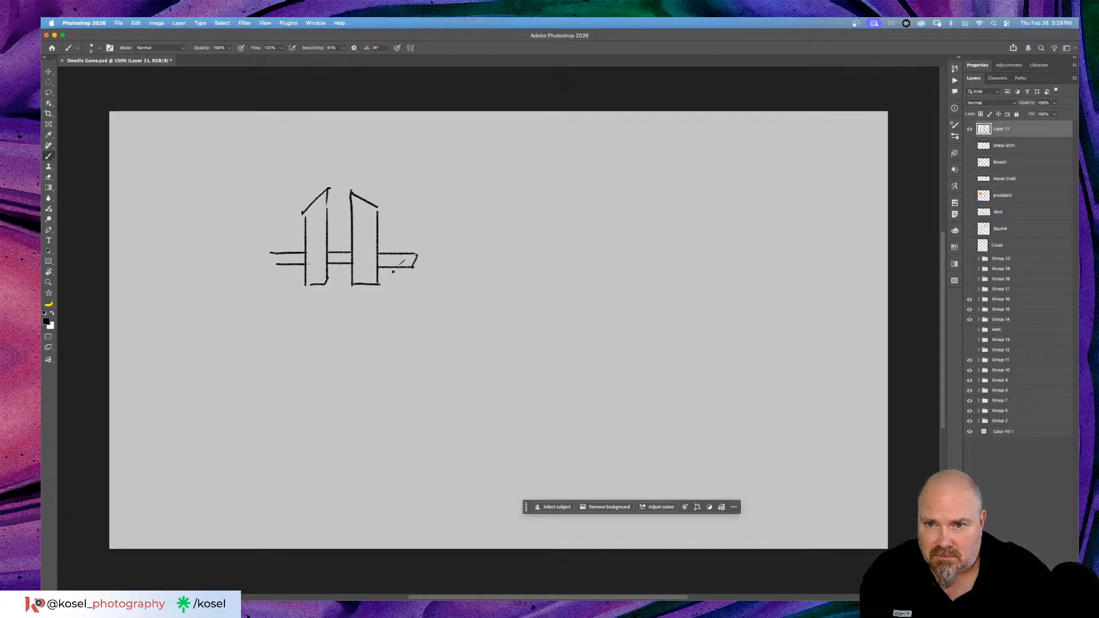
left_click_drag(397, 259, 387, 265)
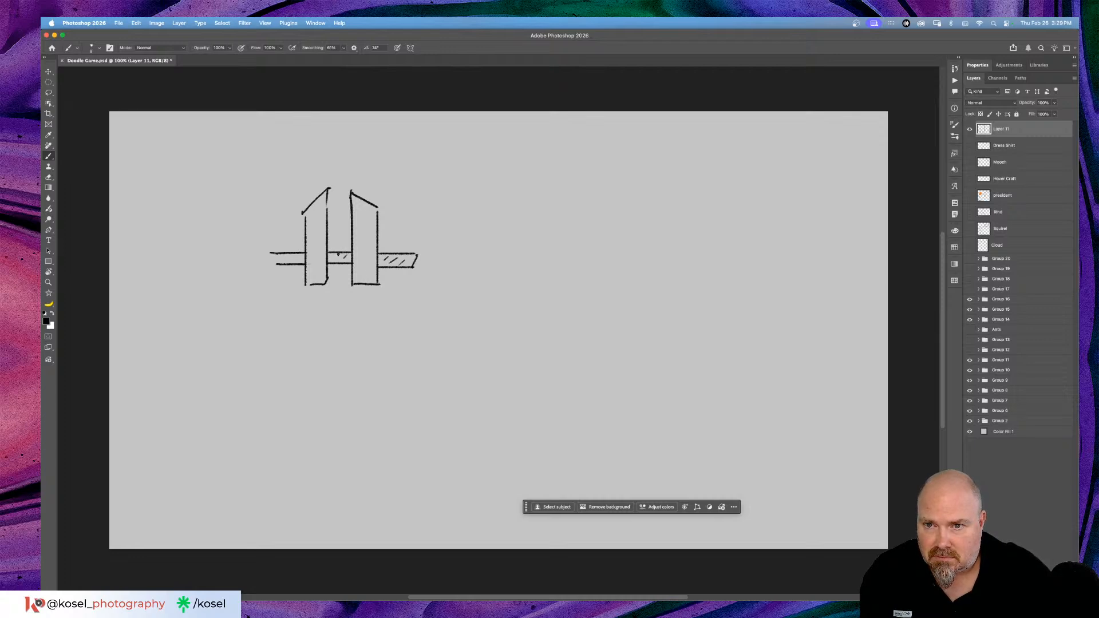
Step: Finish the rail's hatching on the left, and add a double vertical line at its left end with a thick horizontal bar at the base
mouse_move(293, 262)
left_mouse_down()
mouse_move(299, 255)
mouse_move(271, 244)
mouse_move(271, 290)
left_mouse_up()
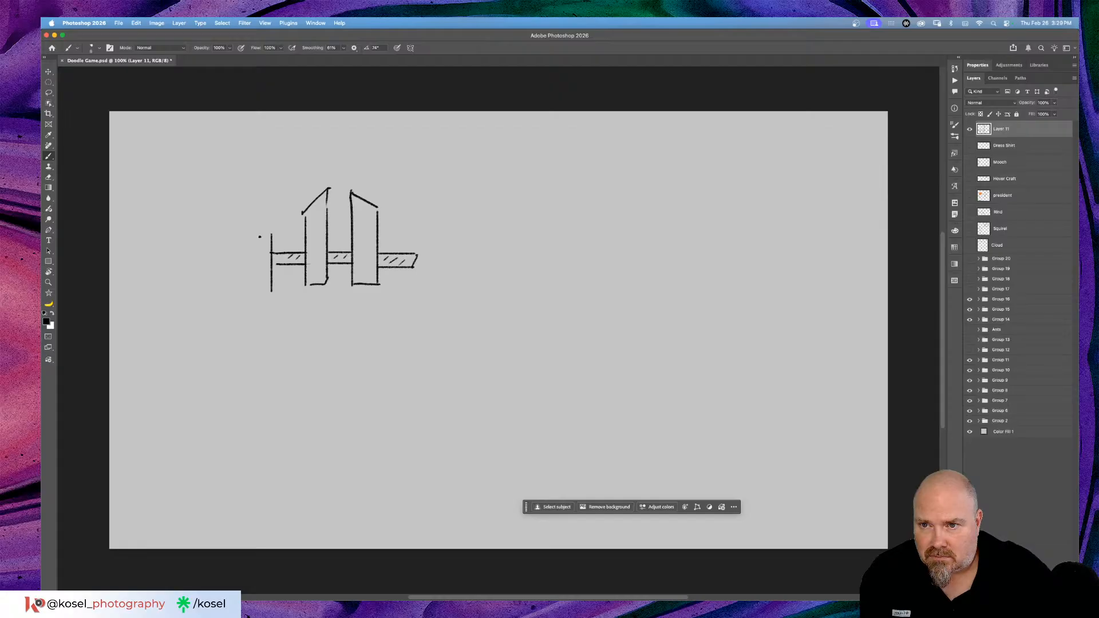
left_click_drag(267, 236, 268, 280)
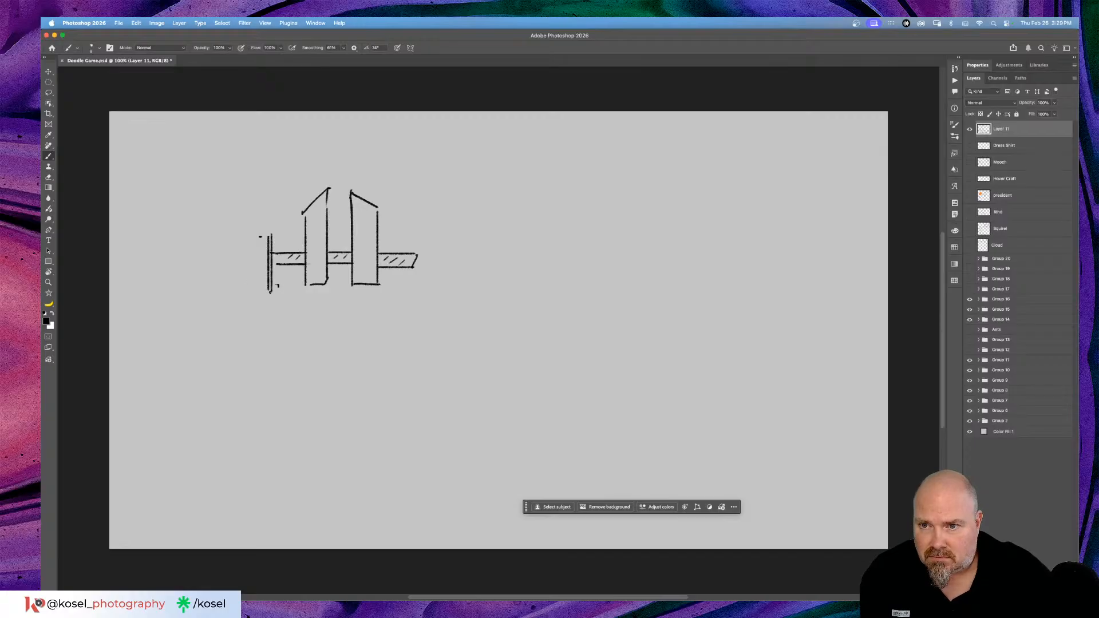
left_click_drag(256, 286, 244, 286)
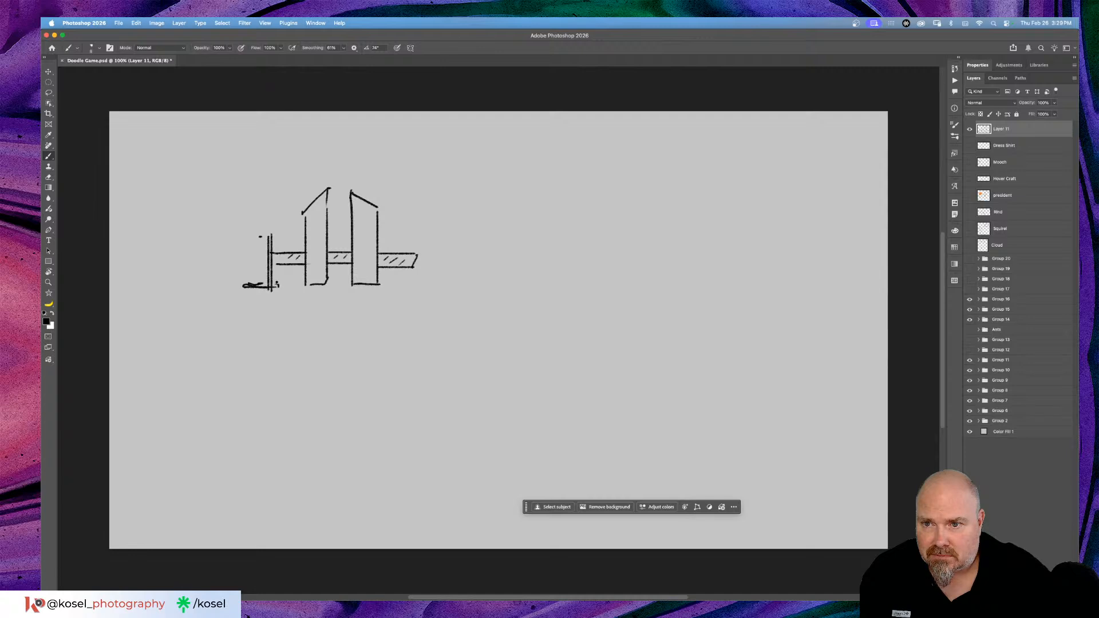
left_click_drag(273, 283, 251, 281)
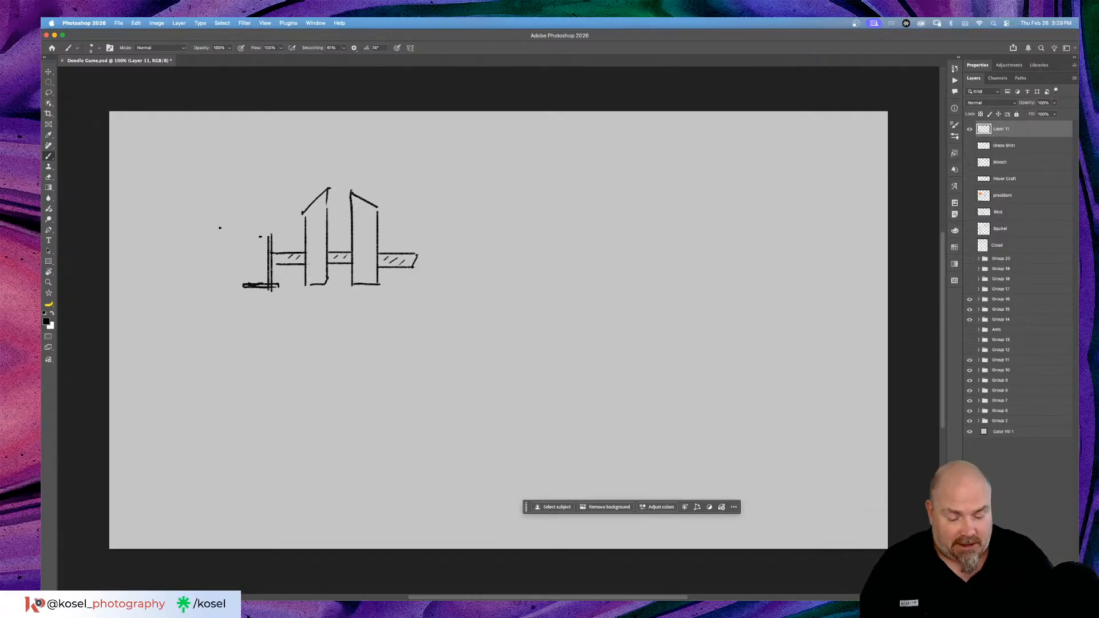
Step: Brush a lower leg wearing a shoe with tied laces to the right of the fence
mouse_move(605, 186)
left_mouse_down()
mouse_move(598, 240)
mouse_move(607, 303)
left_mouse_up()
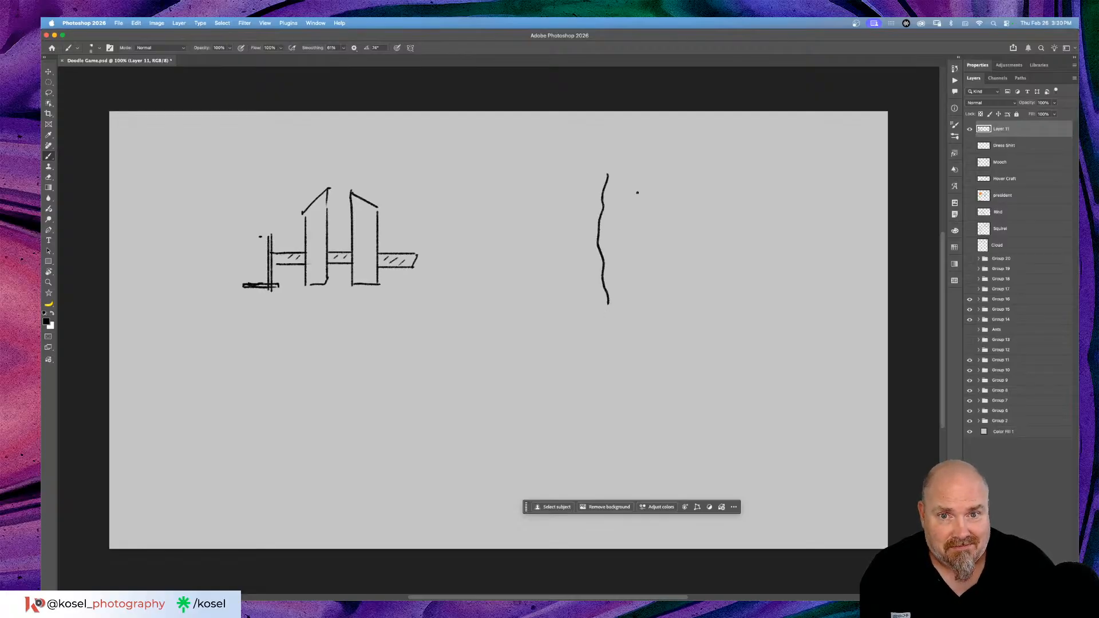
left_click_drag(646, 176, 632, 301)
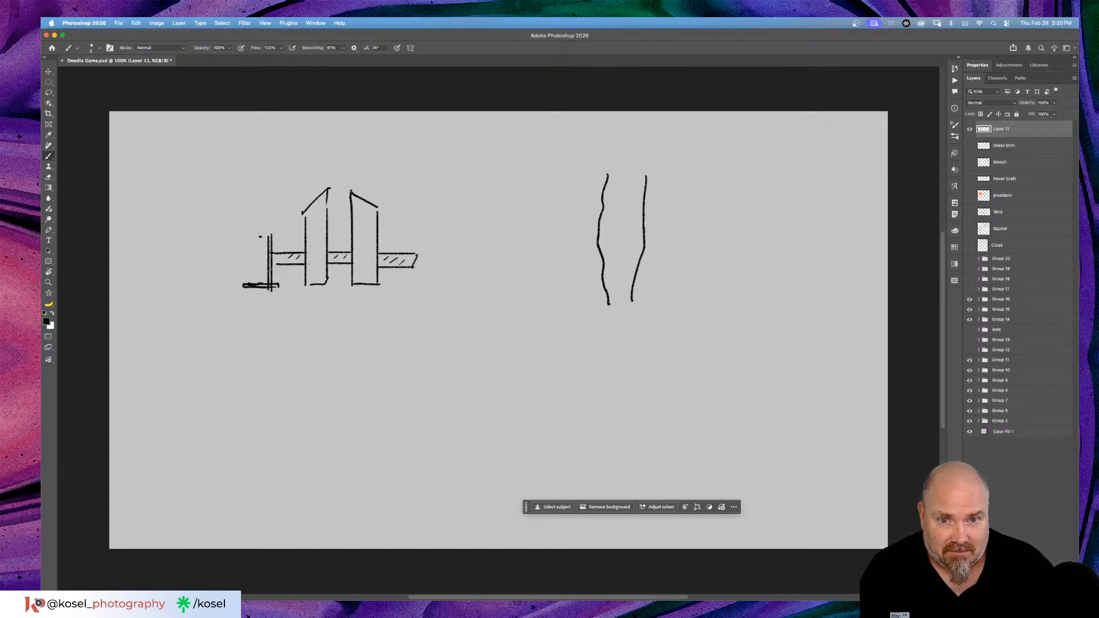
left_click_drag(592, 321, 695, 324)
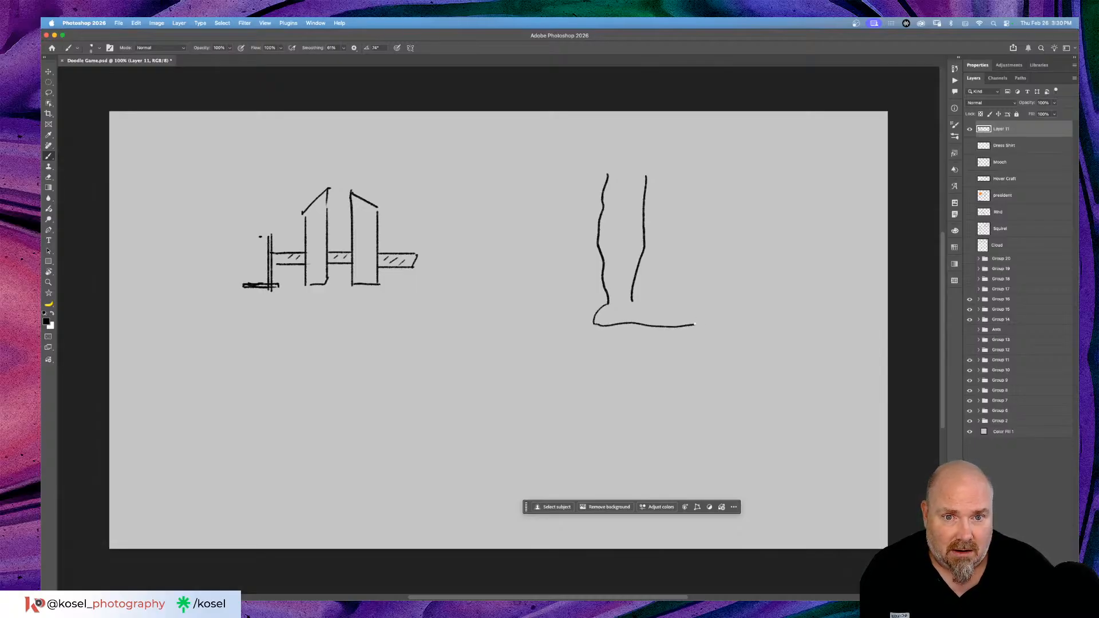
mouse_move(633, 299)
left_mouse_down()
mouse_move(688, 310)
mouse_move(698, 323)
mouse_move(645, 299)
mouse_move(656, 298)
mouse_move(636, 316)
mouse_move(670, 298)
mouse_move(646, 315)
mouse_move(637, 301)
left_mouse_up()
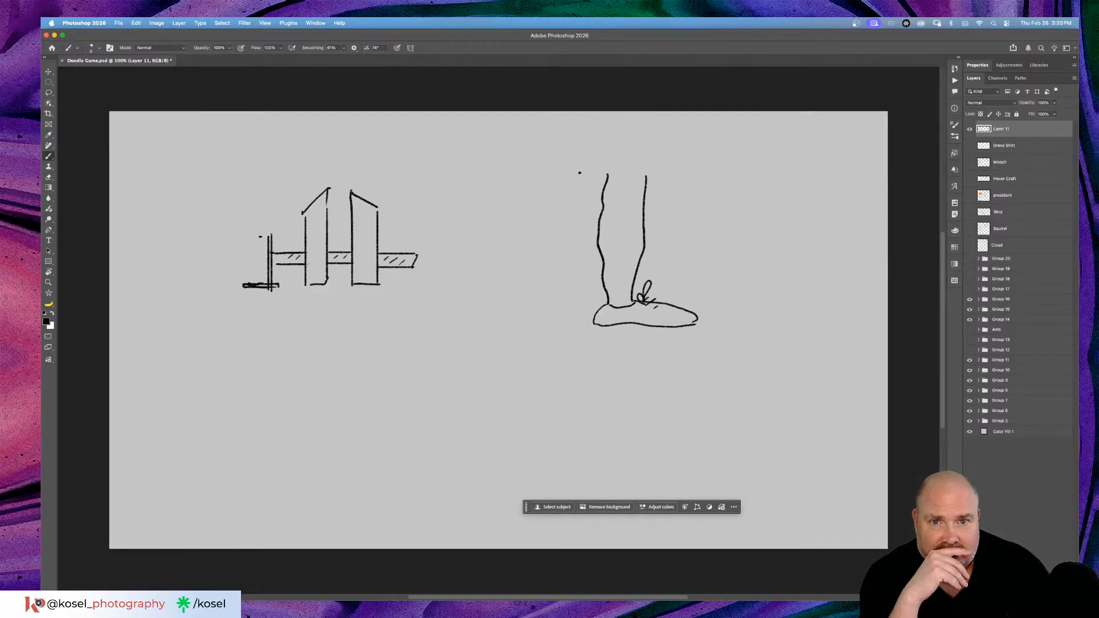
Step: Add two zigzag marks behind the leg and a curved stripe on the side of the shoe
left_click_drag(589, 188, 547, 218)
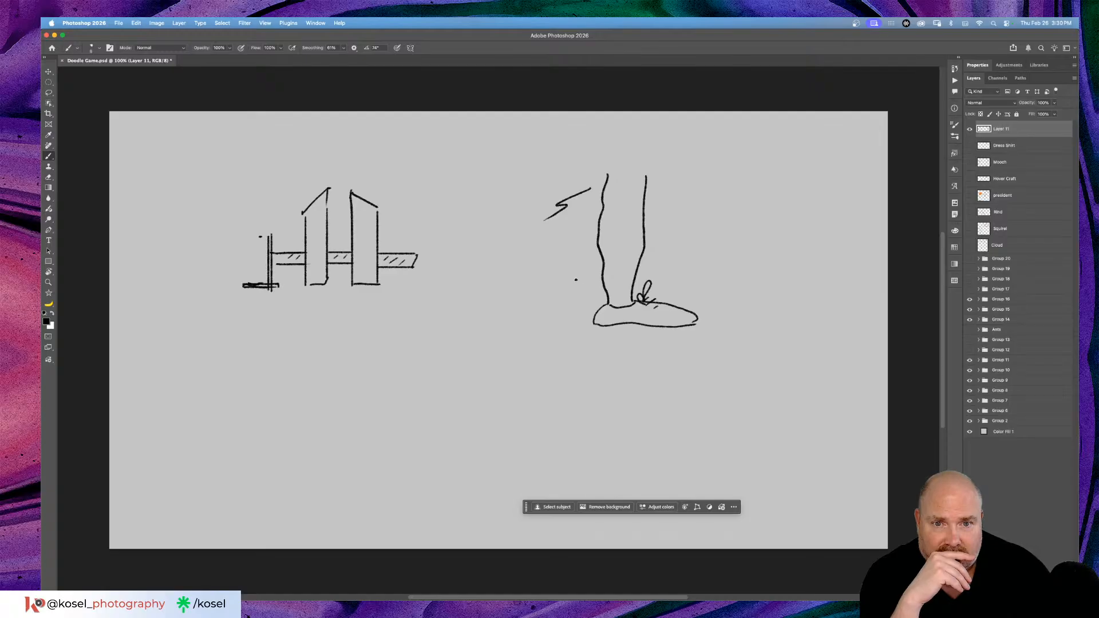
mouse_move(611, 311)
left_mouse_down()
mouse_move(649, 313)
mouse_move(633, 308)
left_mouse_up()
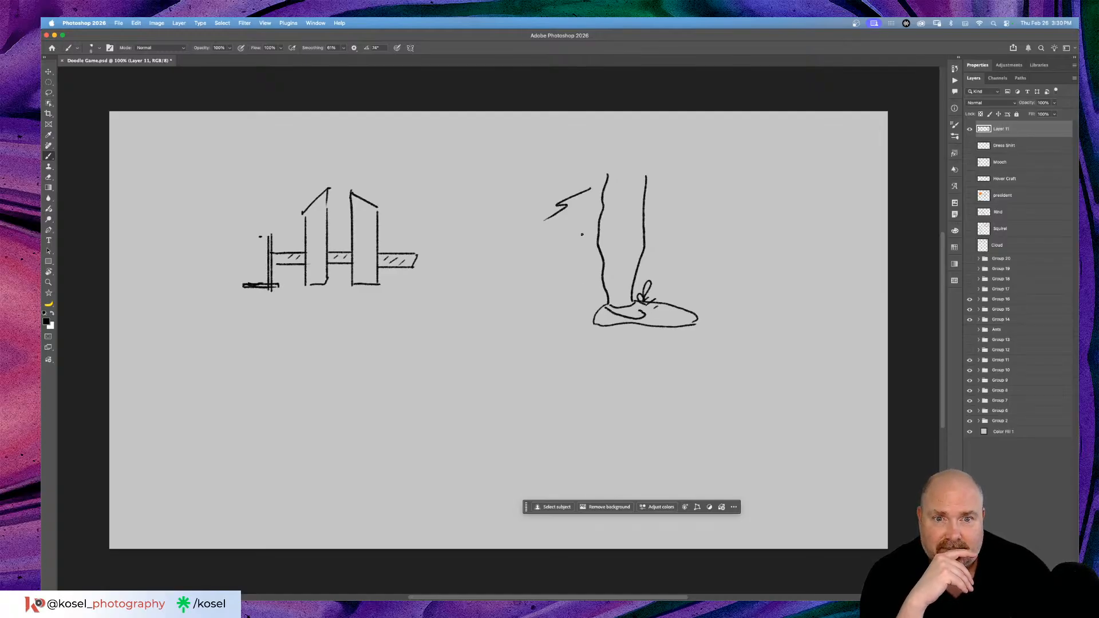
left_click_drag(592, 221, 557, 241)
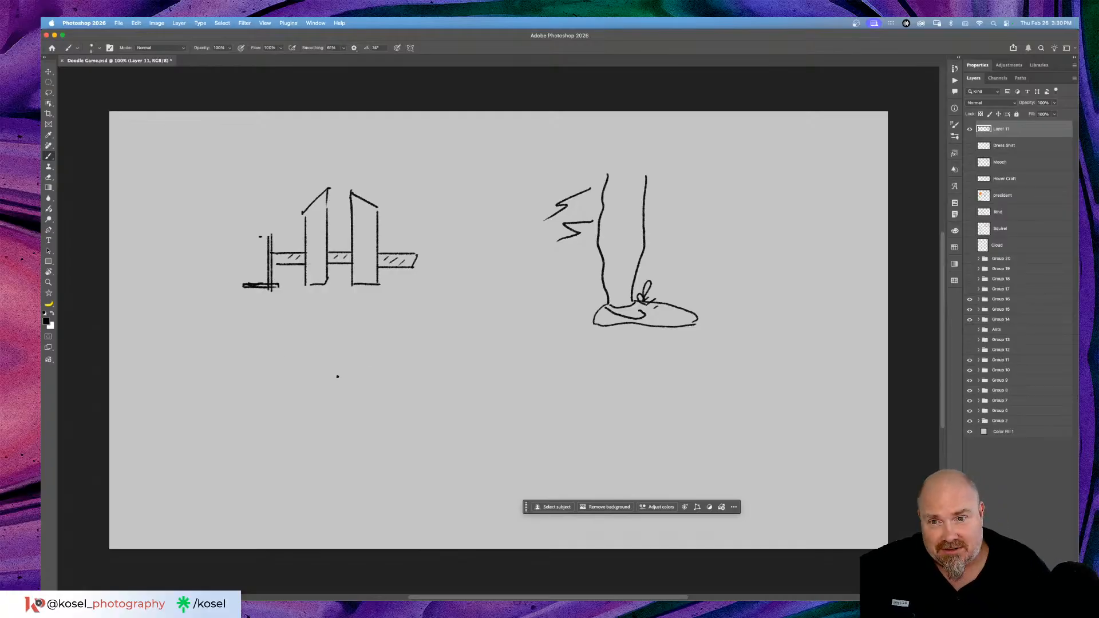
Step: Handwrite the guesser's name in black below the fence and underline it with a slanted stroke
mouse_move(361, 369)
left_mouse_down()
mouse_move(365, 410)
mouse_move(406, 362)
mouse_move(397, 372)
mouse_move(407, 365)
mouse_move(416, 382)
mouse_move(441, 361)
mouse_move(442, 384)
mouse_move(465, 345)
mouse_move(455, 385)
left_mouse_up()
left_click_drag(310, 428, 487, 393)
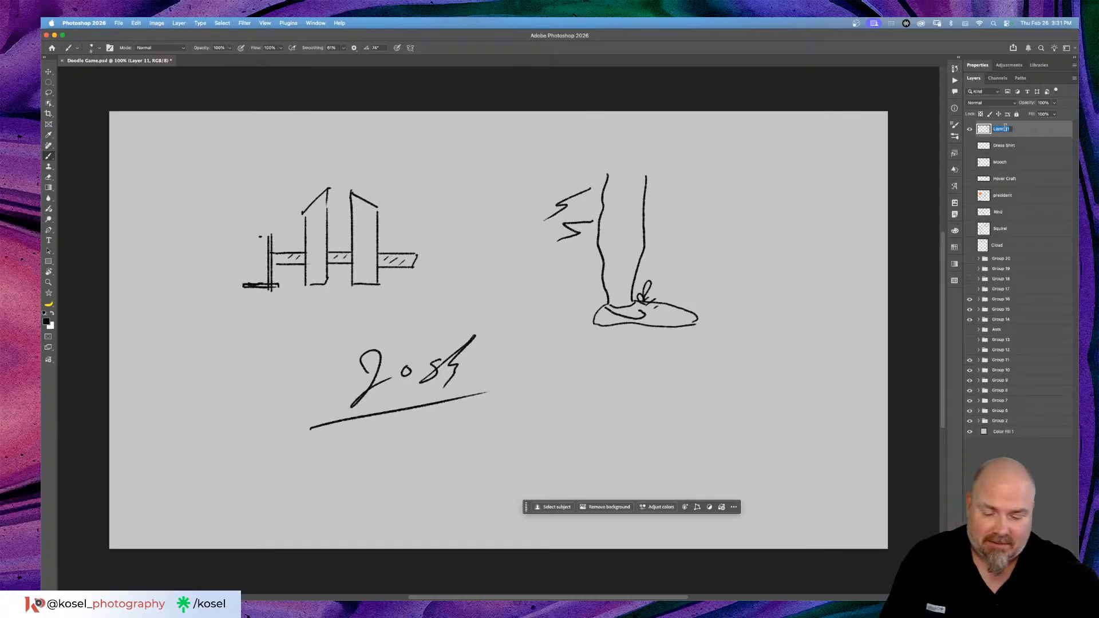
Step: Name the leg-and-fence doodle's layer Cramp and hide it
type("Cra")
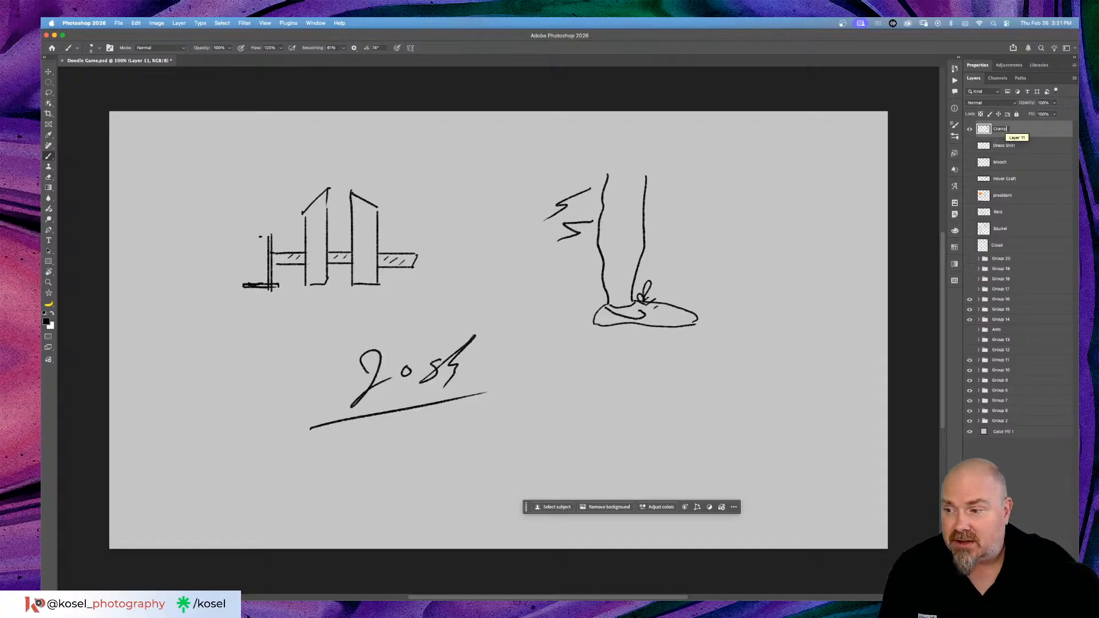
type("mp")
key("Return")
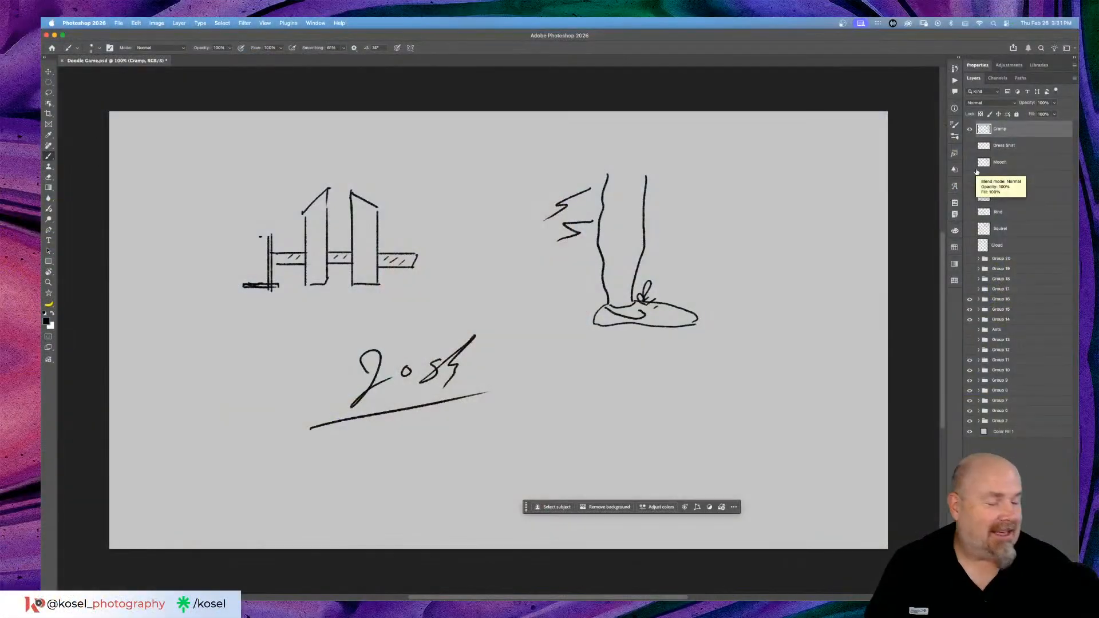
left_click(970, 129)
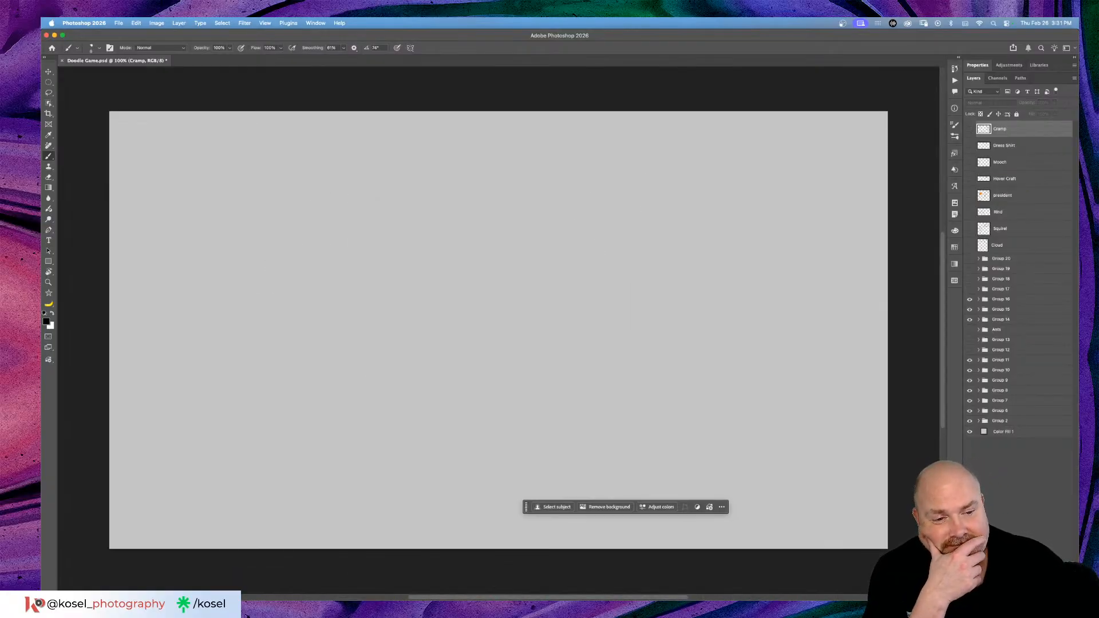
Step: On a new layer, brush a long wavy ground line across the canvas and a flat rounded base resting on it left of centre
key("alt+shift+super+n")
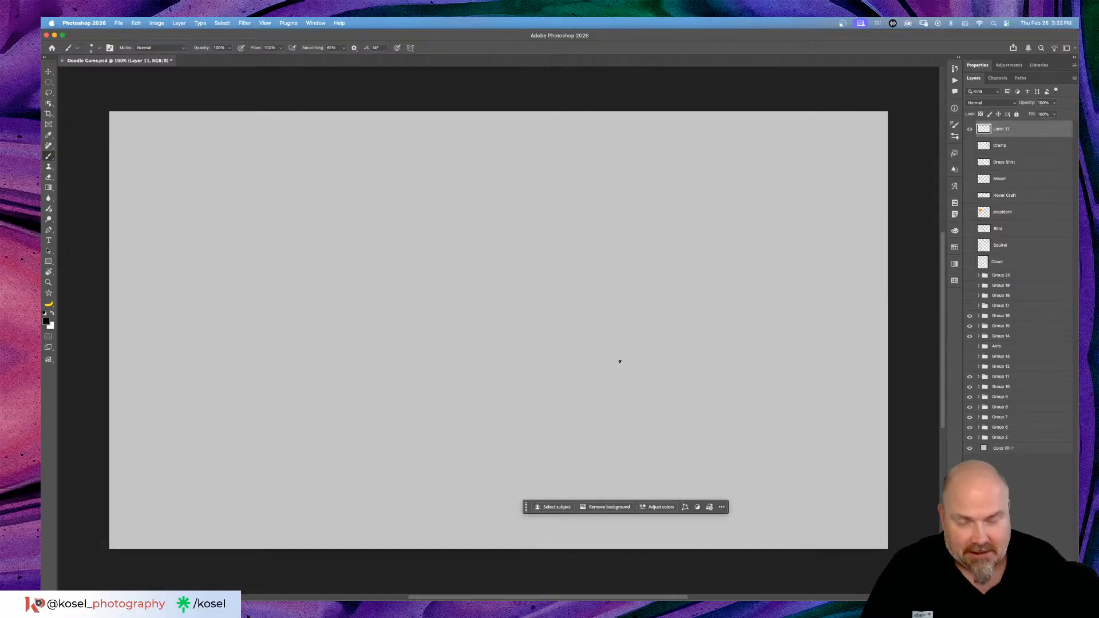
mouse_move(200, 424)
left_mouse_down()
mouse_move(424, 419)
mouse_move(623, 395)
mouse_move(846, 401)
left_mouse_up()
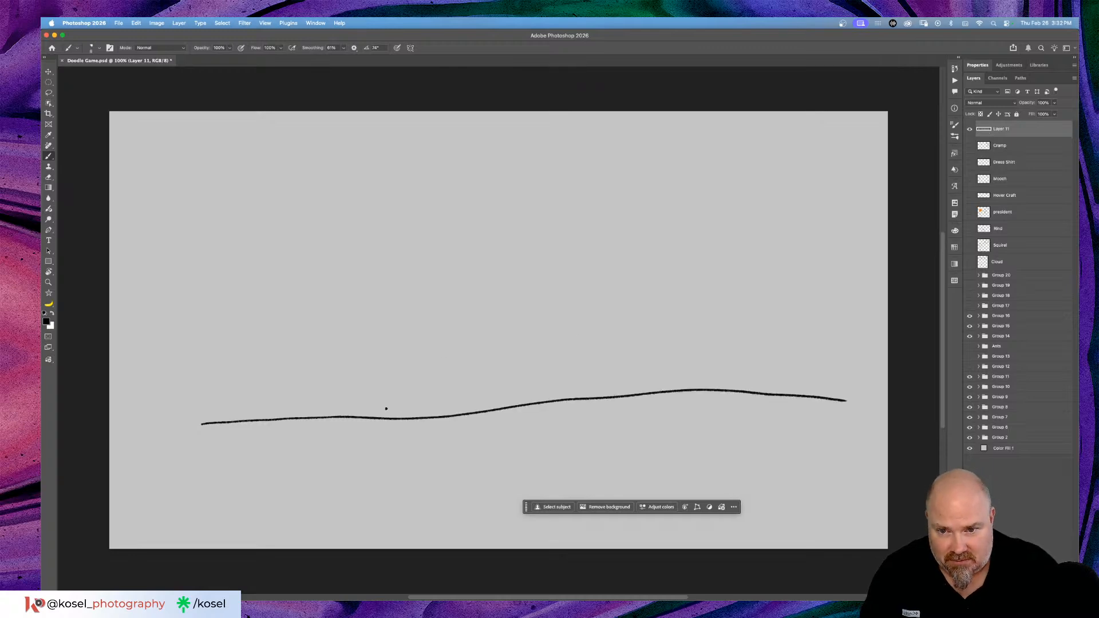
mouse_move(382, 405)
left_mouse_down()
mouse_move(400, 416)
mouse_move(446, 414)
mouse_move(497, 398)
mouse_move(385, 404)
left_mouse_up()
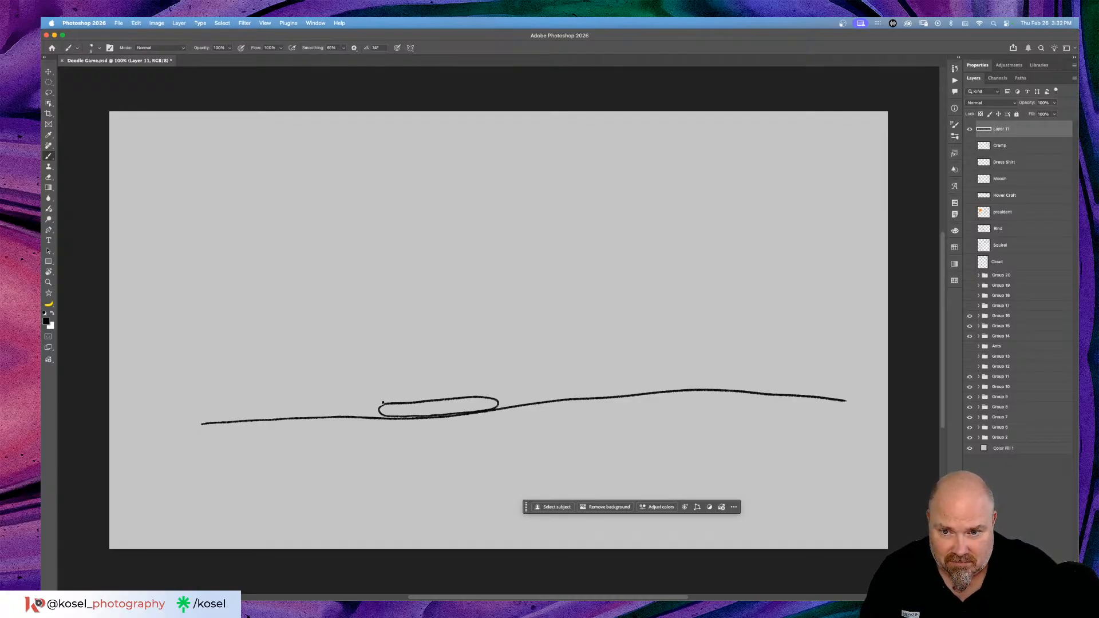
Step: Build the sprinkler body on the base with two short side posts, a double arched top and a small connector on its left side
mouse_move(384, 402)
left_mouse_down()
mouse_move(388, 374)
mouse_move(391, 403)
left_mouse_up()
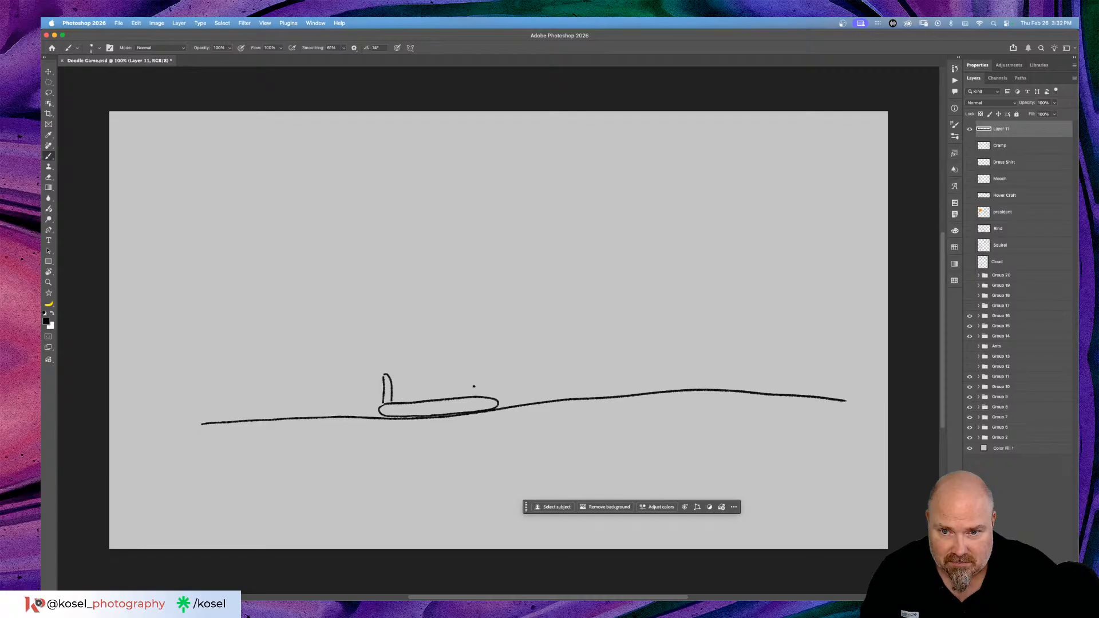
left_click_drag(495, 399, 494, 386)
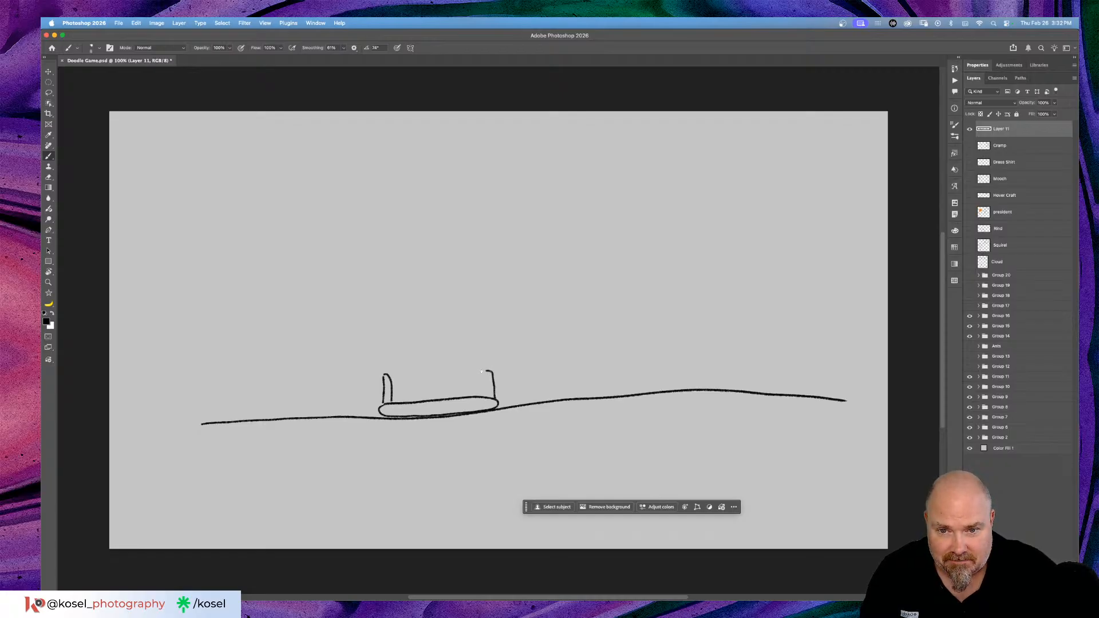
left_click_drag(487, 380, 490, 399)
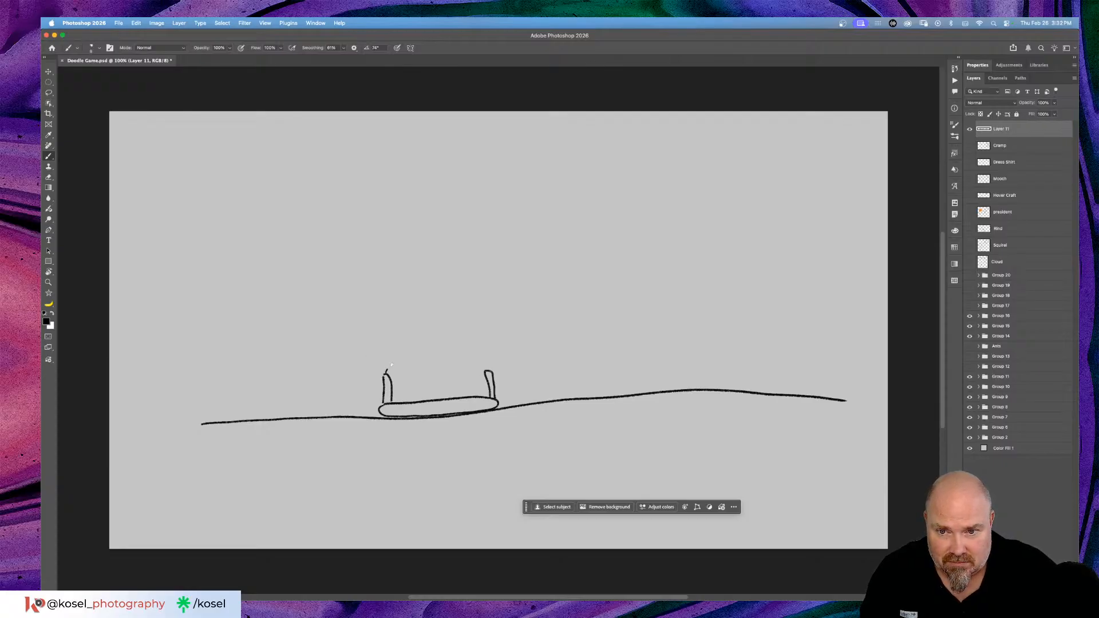
mouse_move(418, 356)
left_mouse_down()
mouse_move(460, 354)
mouse_move(485, 371)
left_mouse_up()
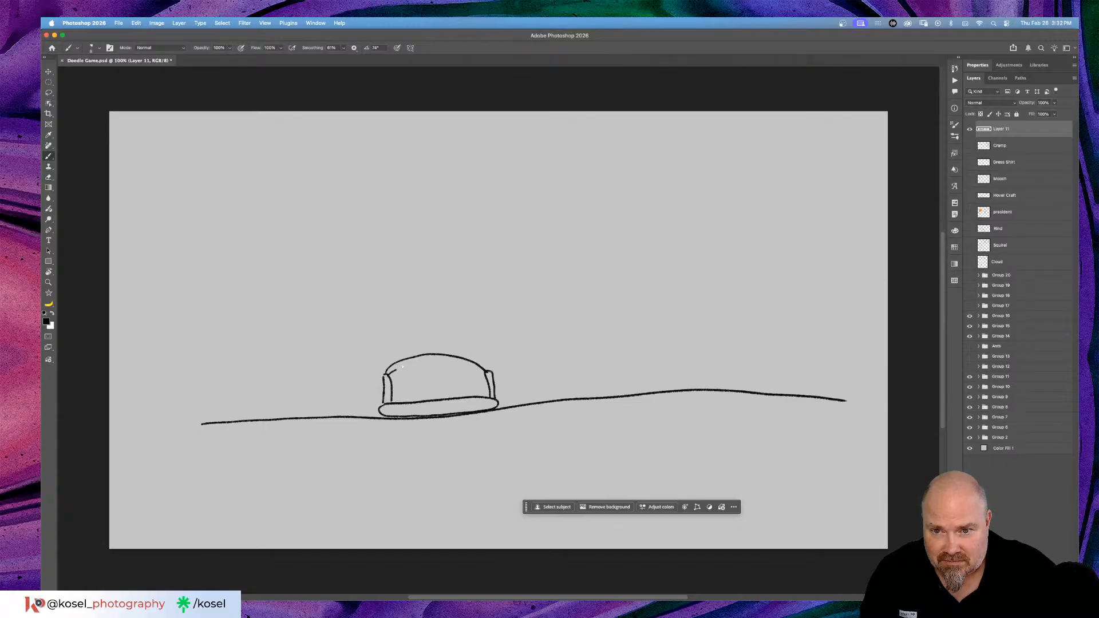
left_click_drag(443, 360, 485, 372)
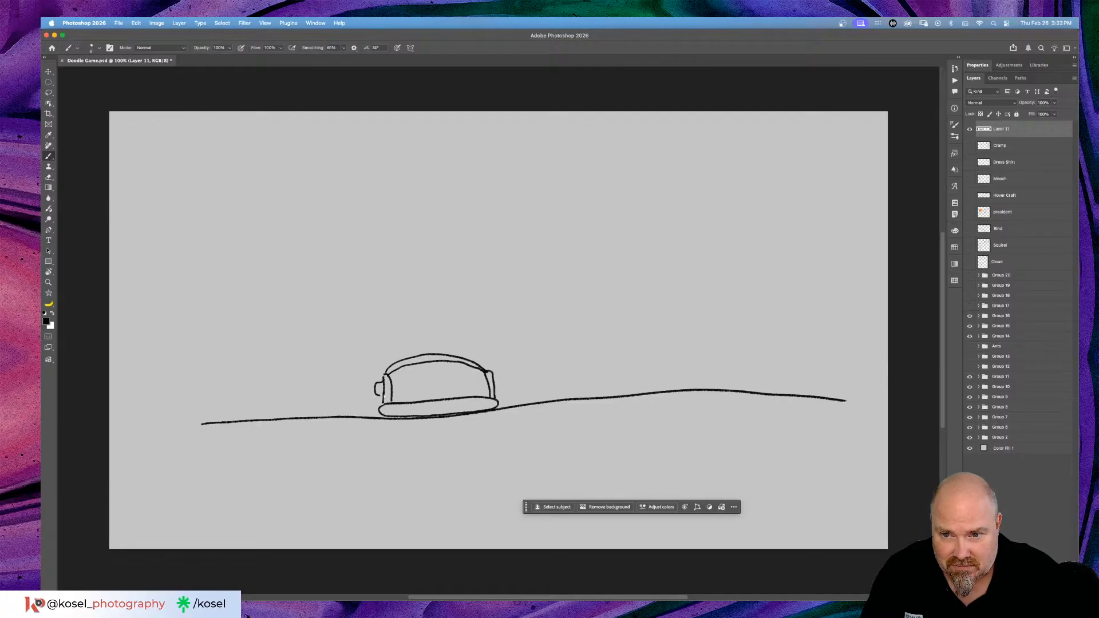
Step: Draw a wavy double-line hose running left from the sprinkler's connector to a faucet with a T-shaped handle
mouse_move(373, 380)
left_mouse_down()
mouse_move(346, 380)
mouse_move(334, 400)
mouse_move(255, 381)
mouse_move(226, 398)
mouse_move(198, 393)
left_mouse_up()
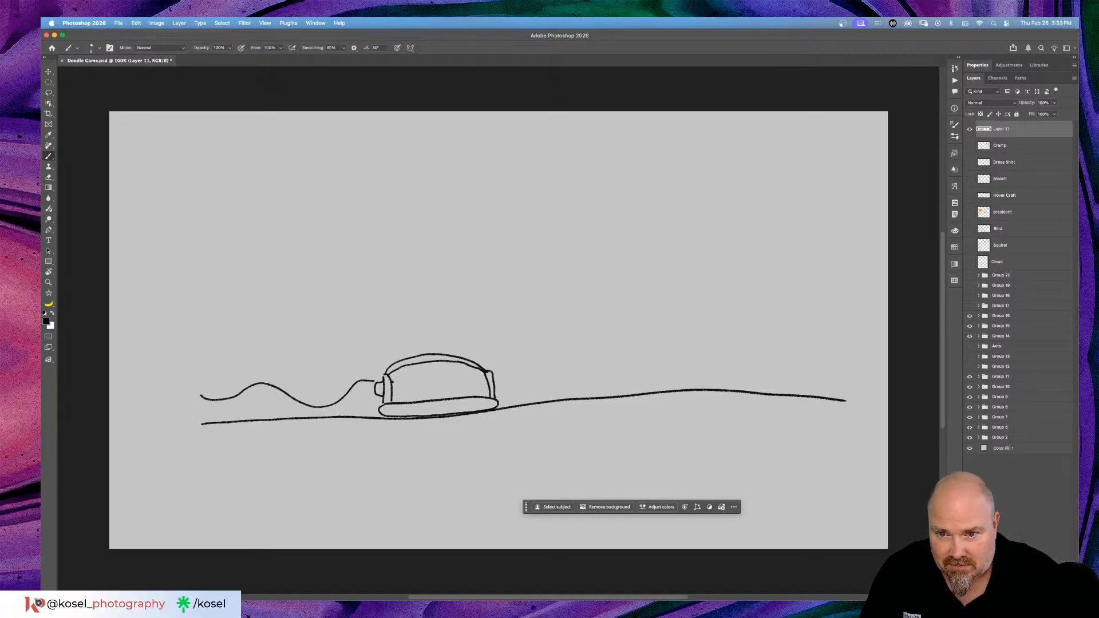
mouse_move(370, 394)
left_mouse_down()
mouse_move(332, 416)
mouse_move(263, 397)
mouse_move(190, 402)
left_mouse_up()
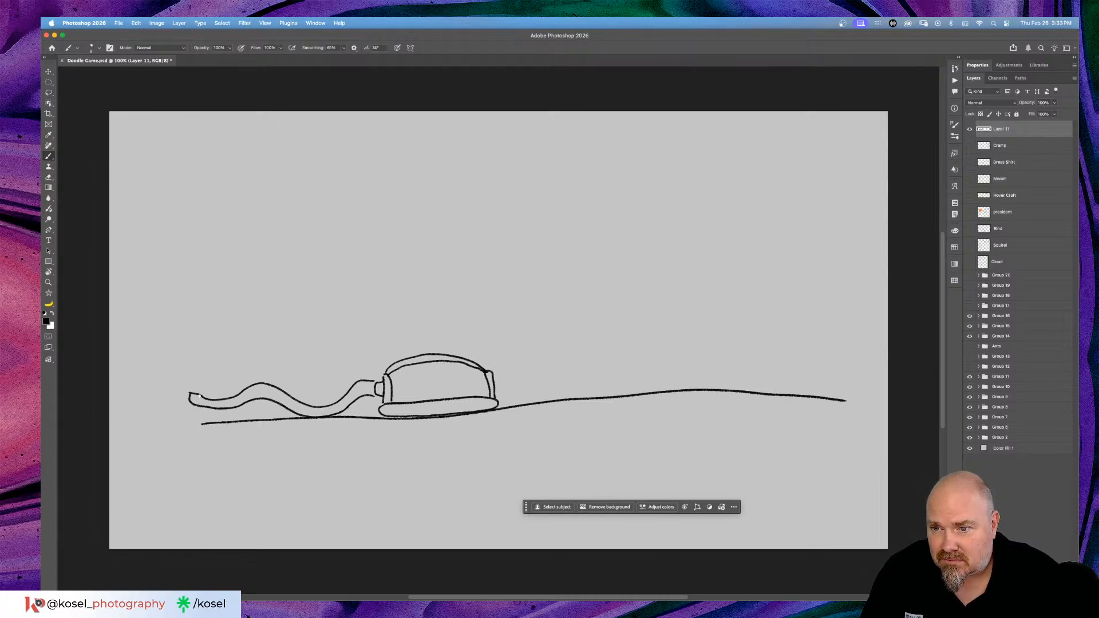
mouse_move(169, 371)
left_mouse_down()
mouse_move(150, 370)
mouse_move(169, 376)
mouse_move(151, 374)
mouse_move(175, 346)
mouse_move(193, 353)
left_mouse_up()
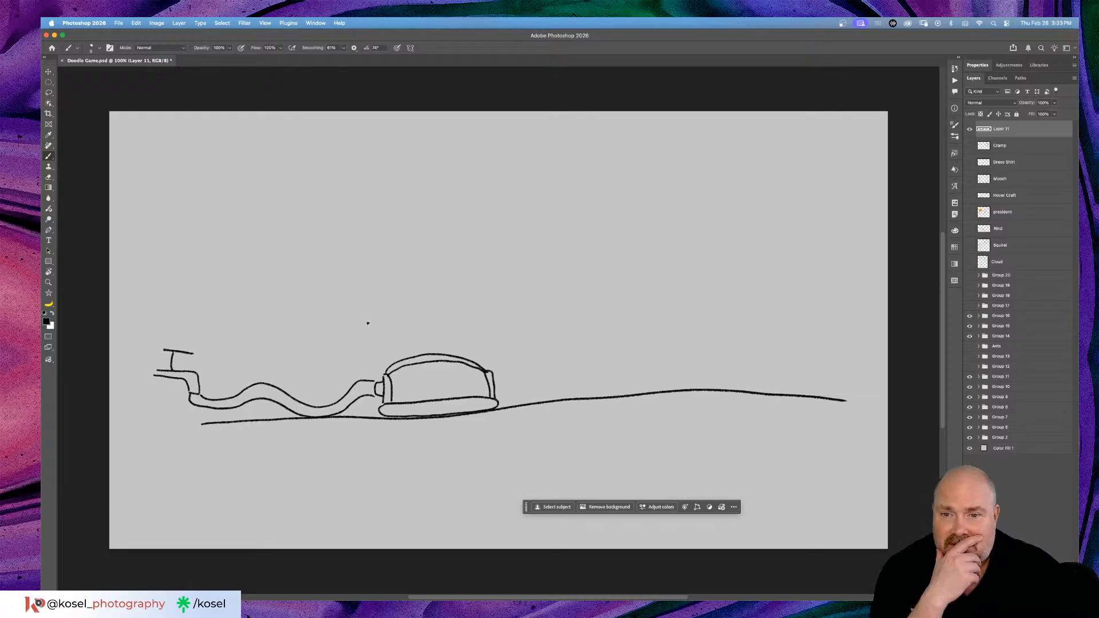
Step: Brush a fan of long water-spray lines radiating upward and outward from the top of the sprinkler
left_click_drag(384, 357, 314, 250)
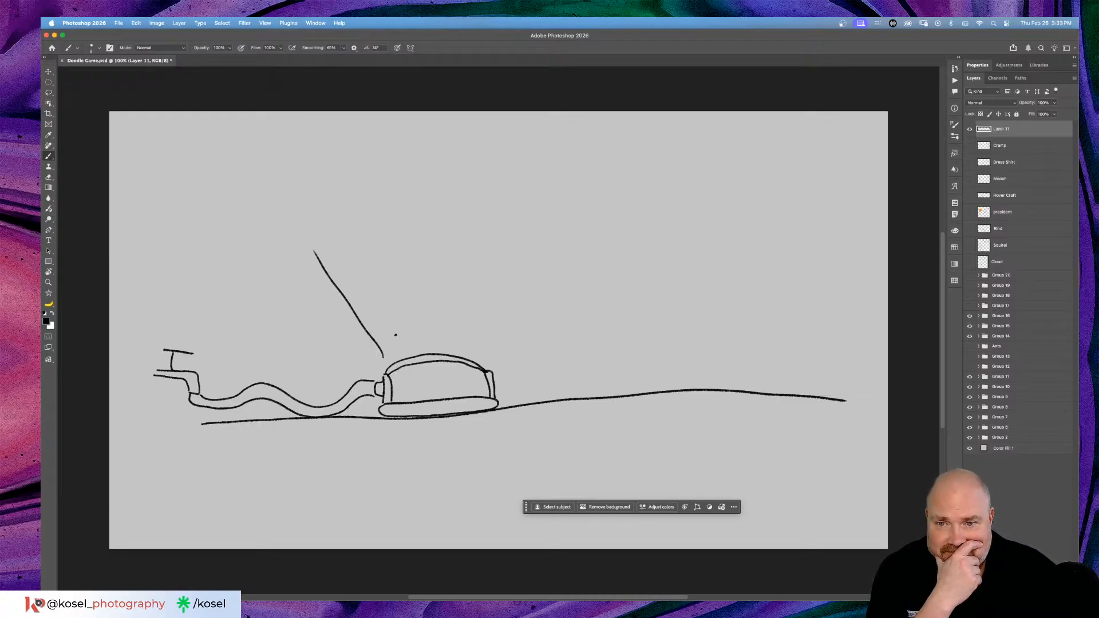
mouse_move(407, 348)
left_mouse_down()
mouse_move(384, 266)
mouse_move(345, 226)
left_mouse_up()
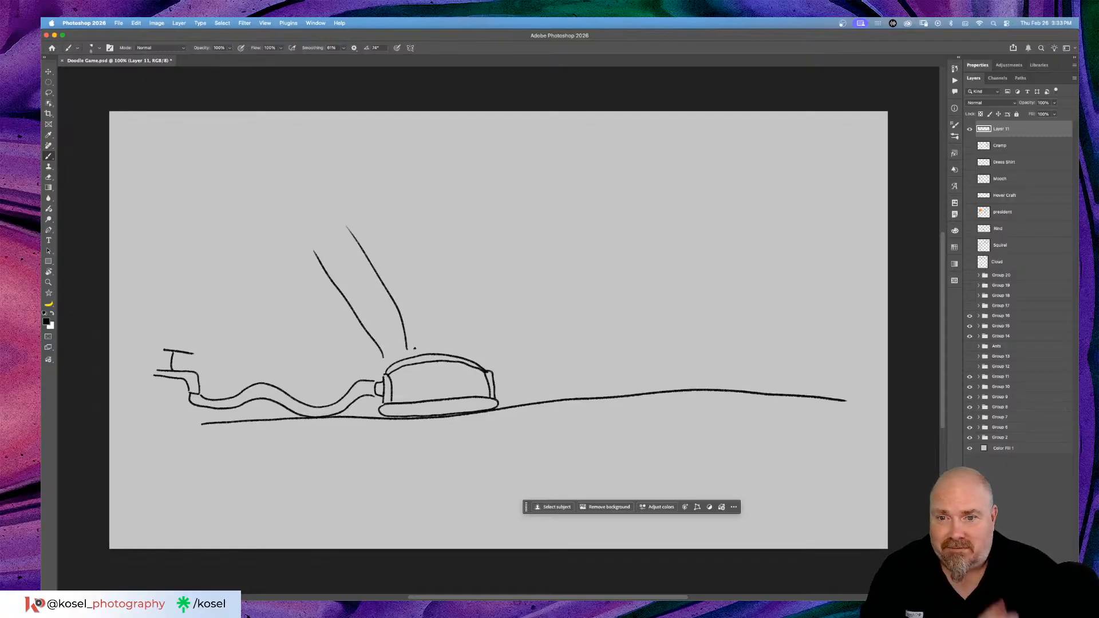
mouse_move(429, 336)
left_mouse_down()
mouse_move(407, 188)
mouse_move(415, 231)
left_mouse_up()
left_click_drag(446, 339, 467, 234)
left_click_drag(467, 344, 511, 271)
left_click_drag(479, 353, 603, 259)
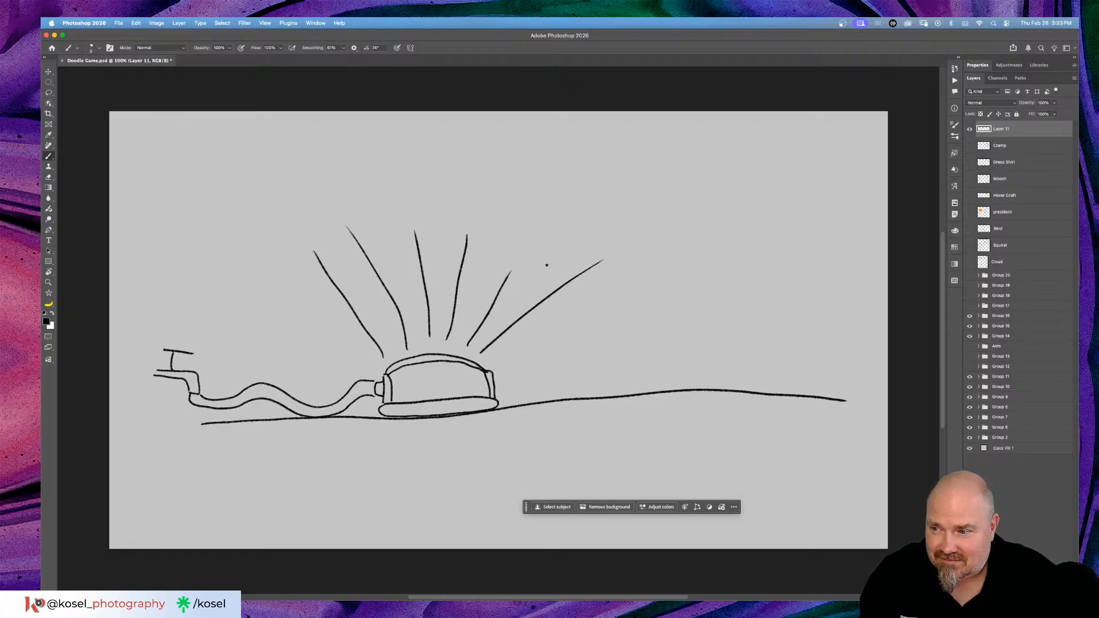
left_click_drag(496, 357, 608, 294)
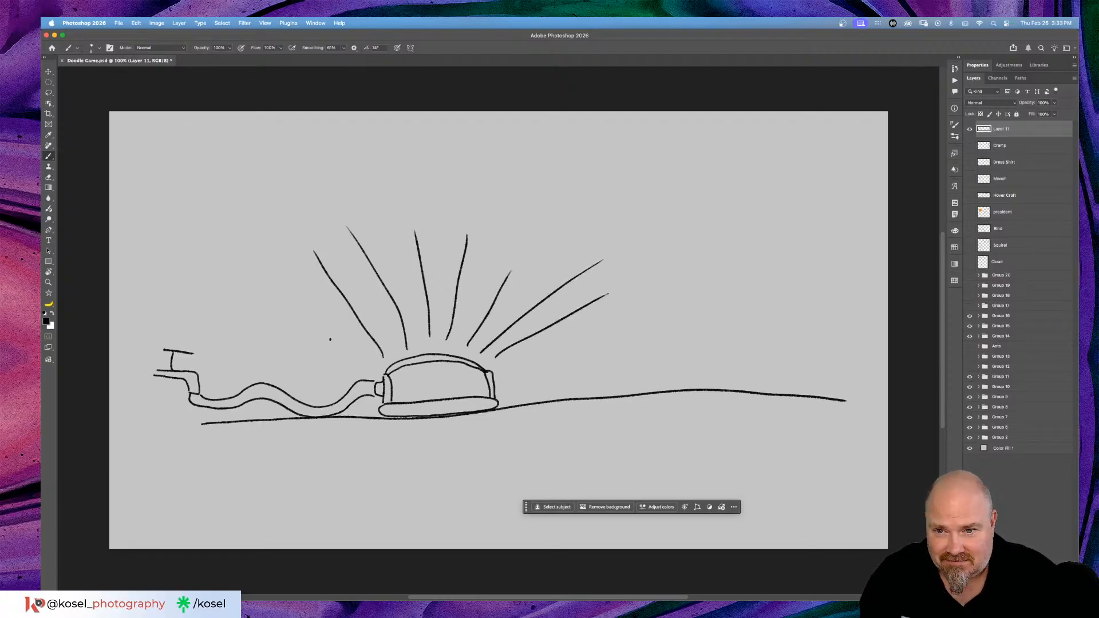
left_click_drag(382, 358, 275, 297)
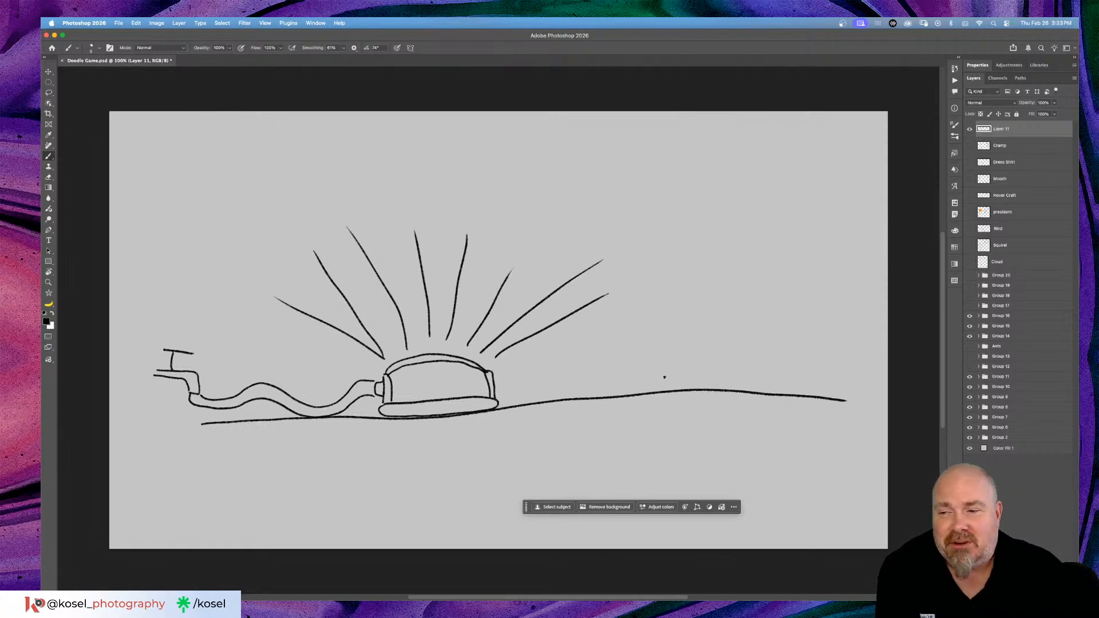
left_click_drag(398, 343, 331, 253)
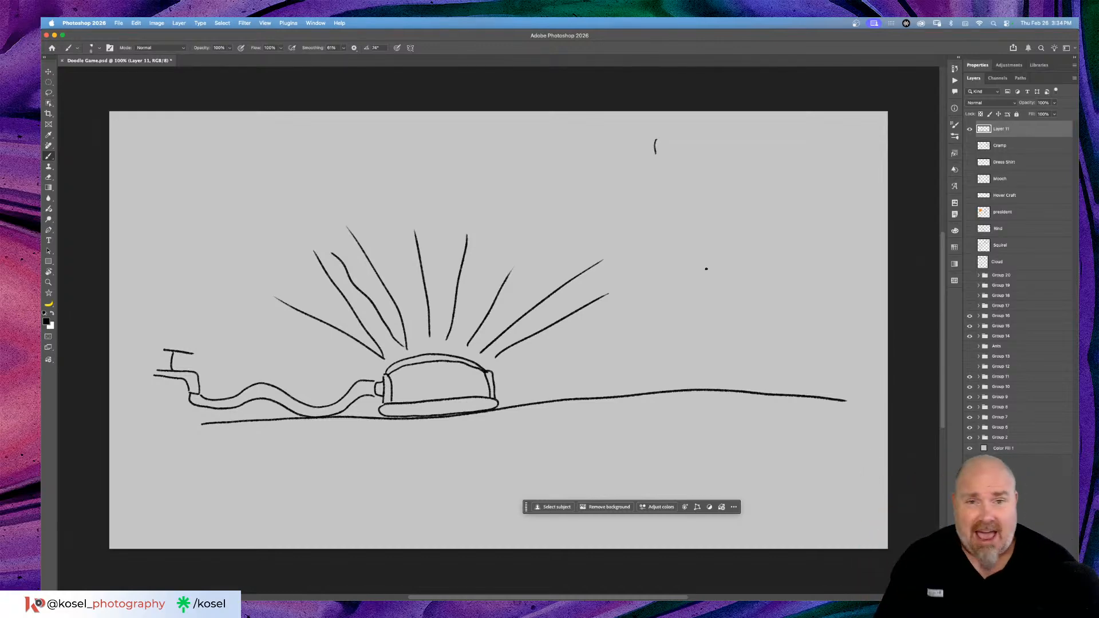
Step: Rename the sprinkler doodle's layer as Irragation
double_click(1000, 128)
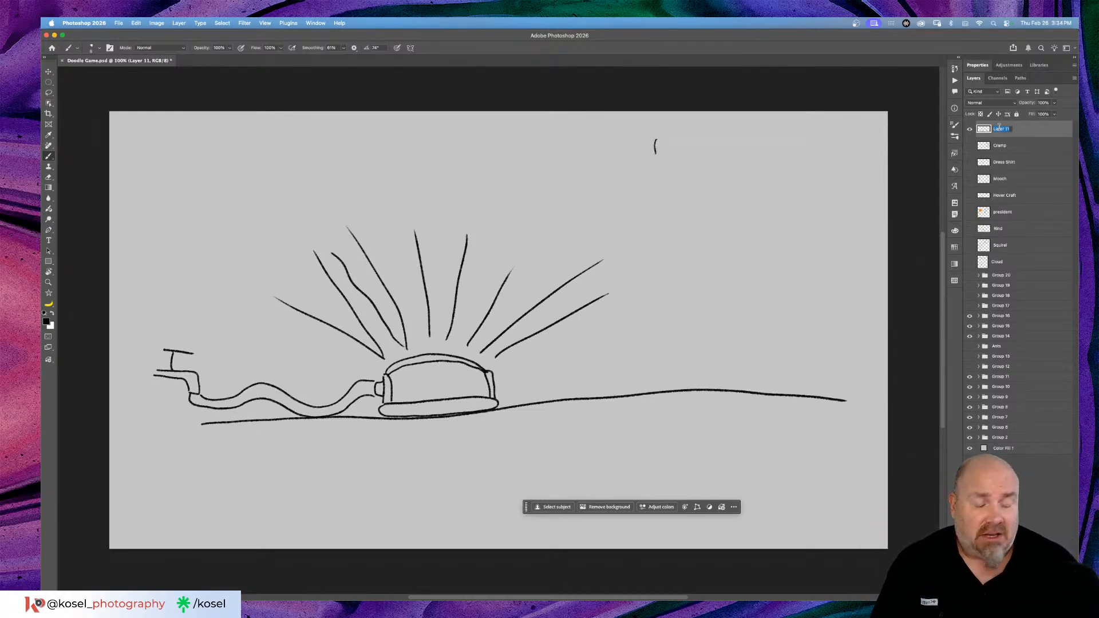
type("W")
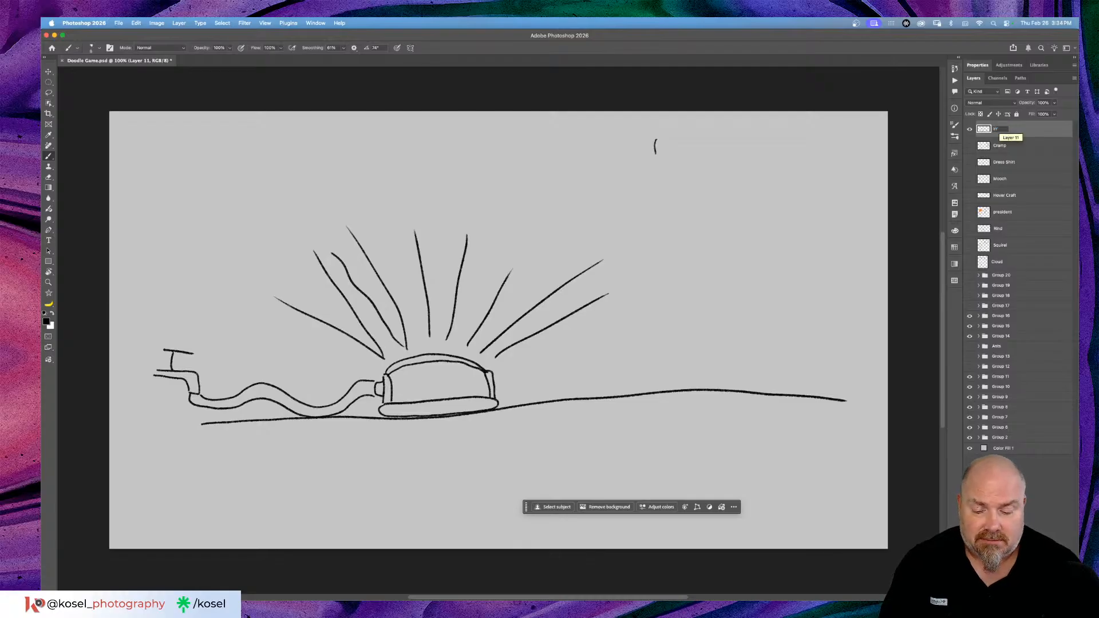
type("rragation")
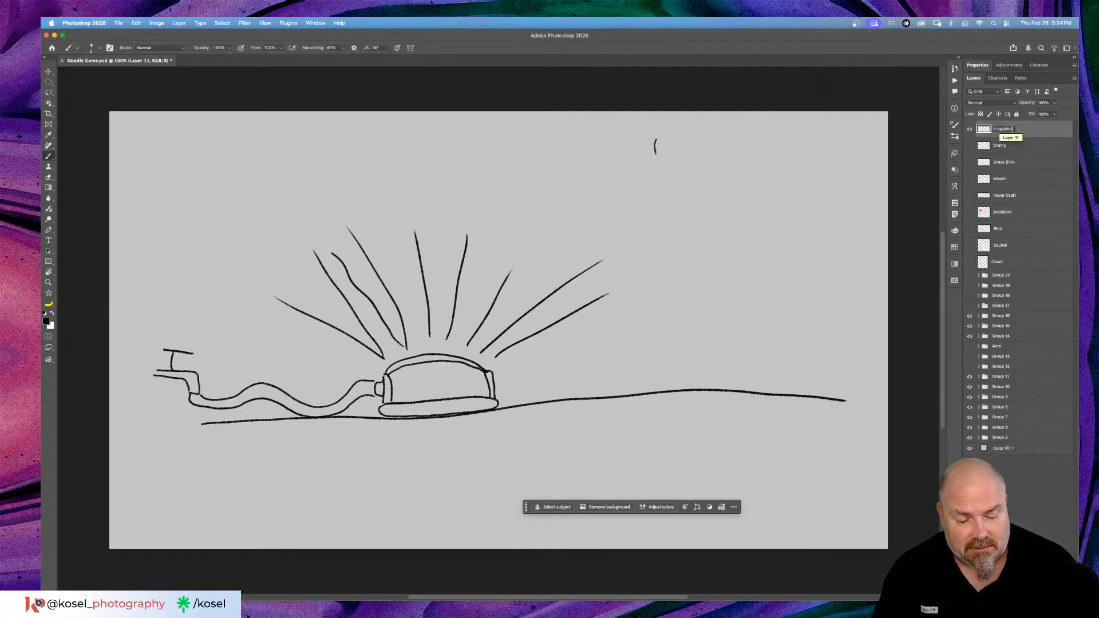
key("Return")
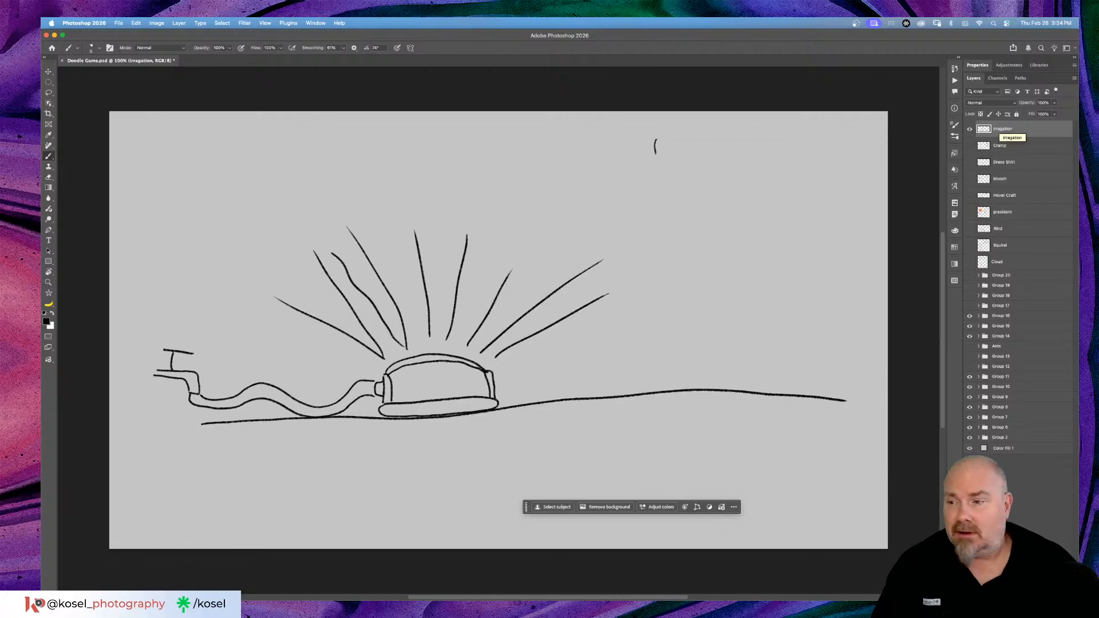
Step: Handwrite the guesser's name in black above and to the right of the spray lines and underline it with a slanted stroke
scroll(712, 127, "up", 8)
scroll(712, 127, "right", 8)
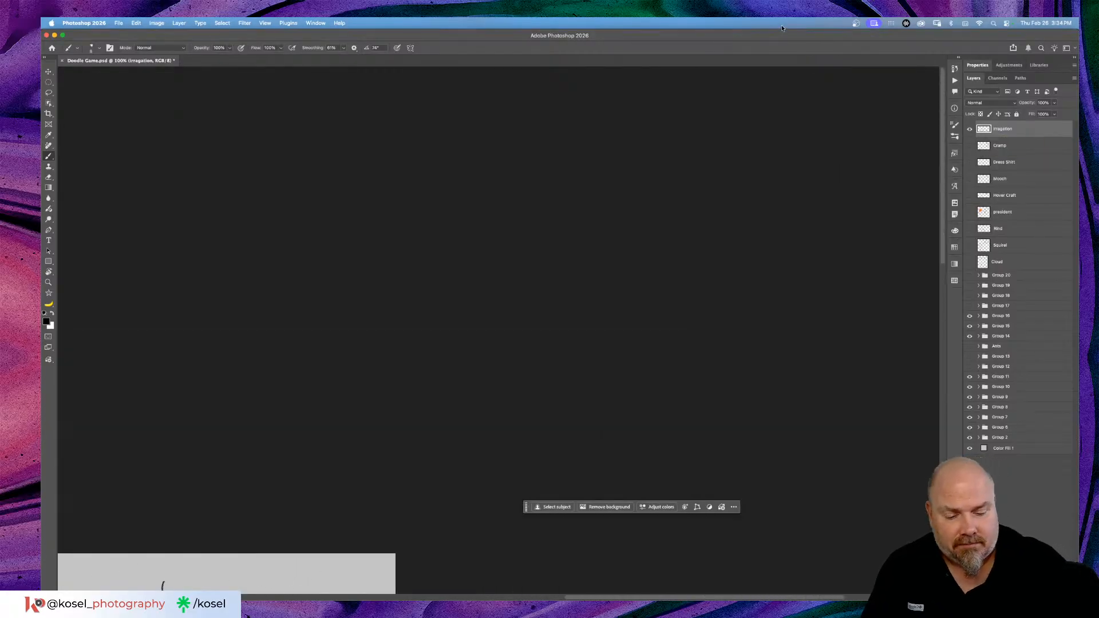
key("super+0")
key("super+1")
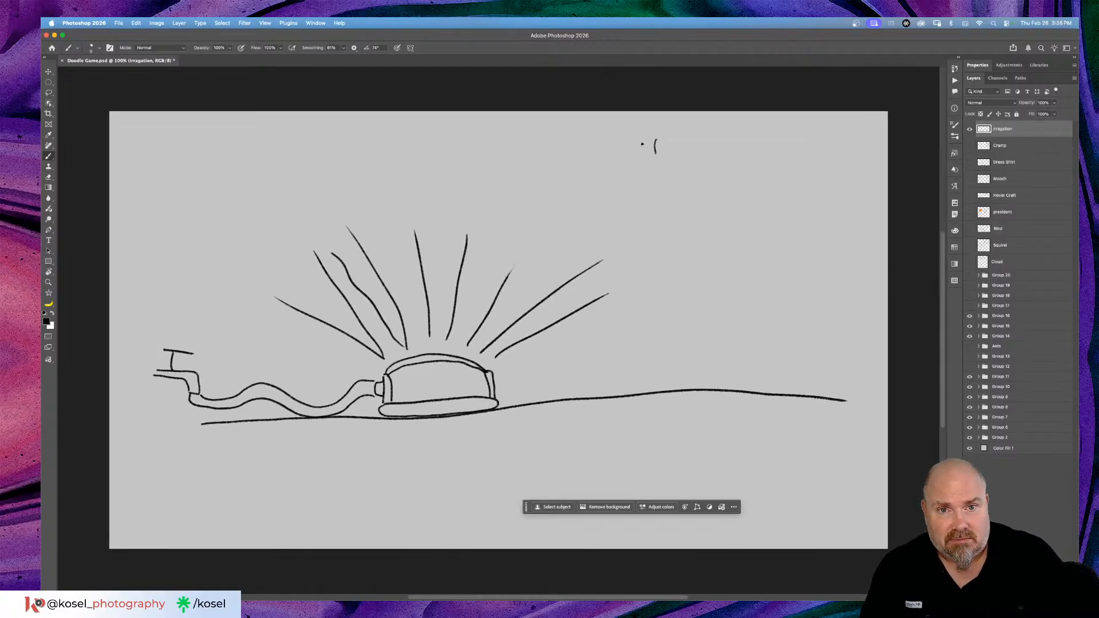
left_click_drag(658, 147, 659, 197)
mouse_move(654, 147)
left_mouse_down()
mouse_move(680, 177)
mouse_move(654, 199)
mouse_move(701, 178)
mouse_move(707, 196)
mouse_move(739, 153)
left_mouse_up()
left_click_drag(655, 218, 731, 200)
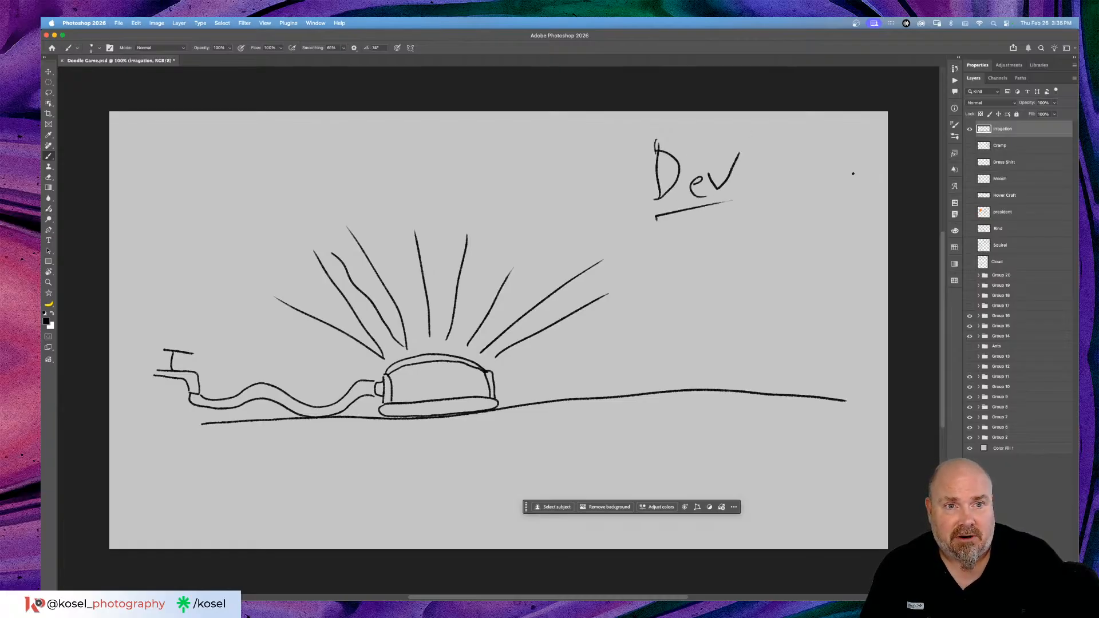